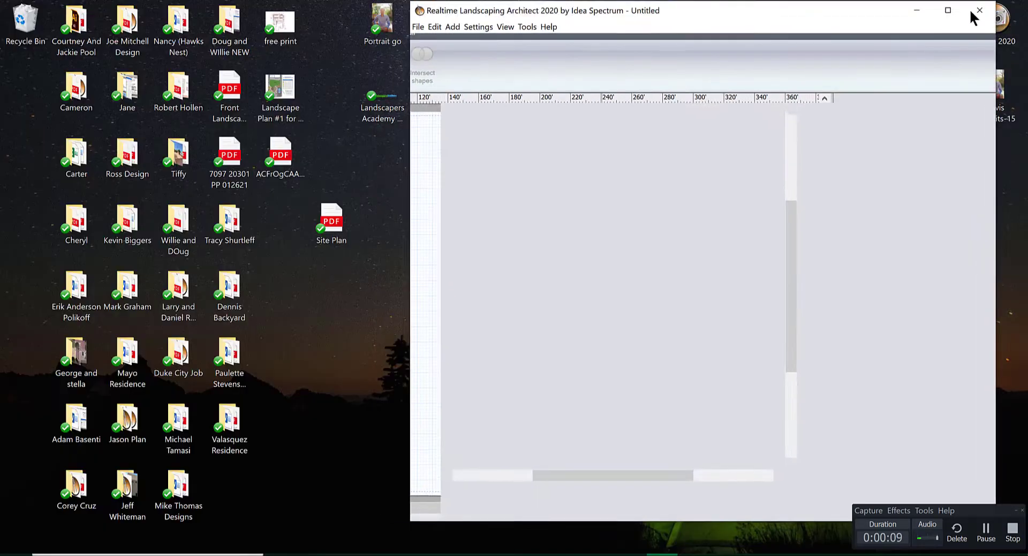
Step: Preview the Site Plan PDF from the desktop, then close the viewer
left_click(336, 225)
double_click(335, 221)
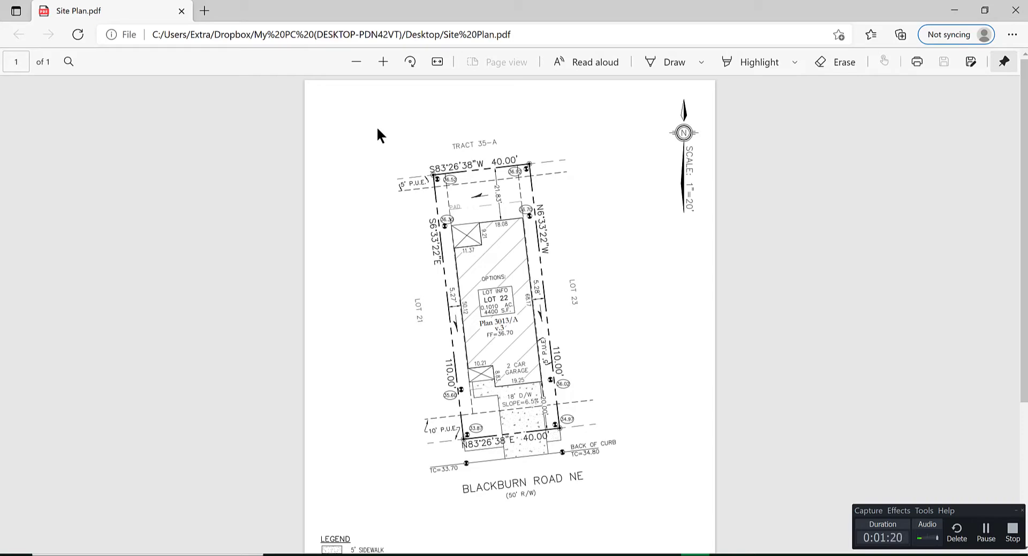
left_click(1014, 11)
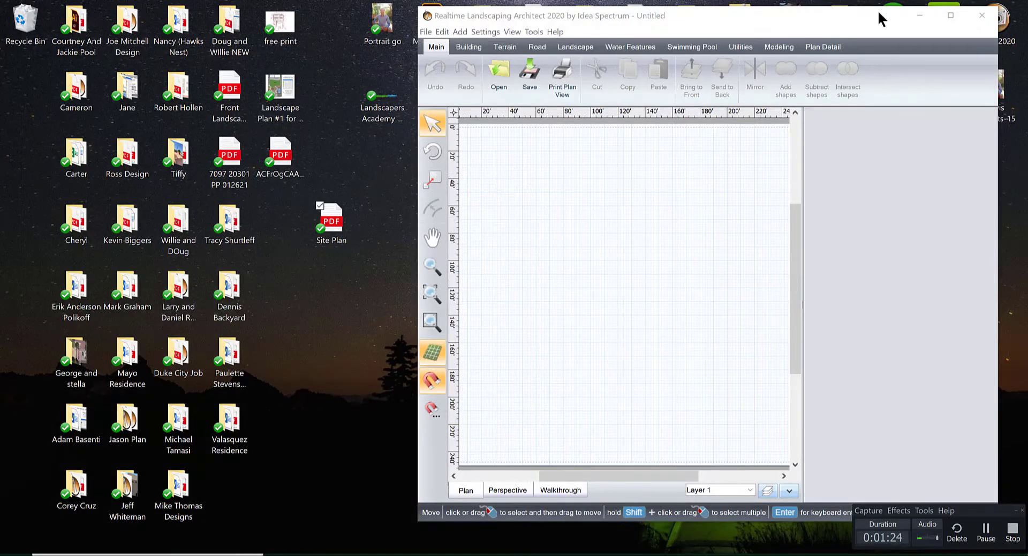
Step: Import Site Plan.pdf as a 20' by 32'-11" overlay with the CAD Drawing Import Wizard
left_click(950, 15)
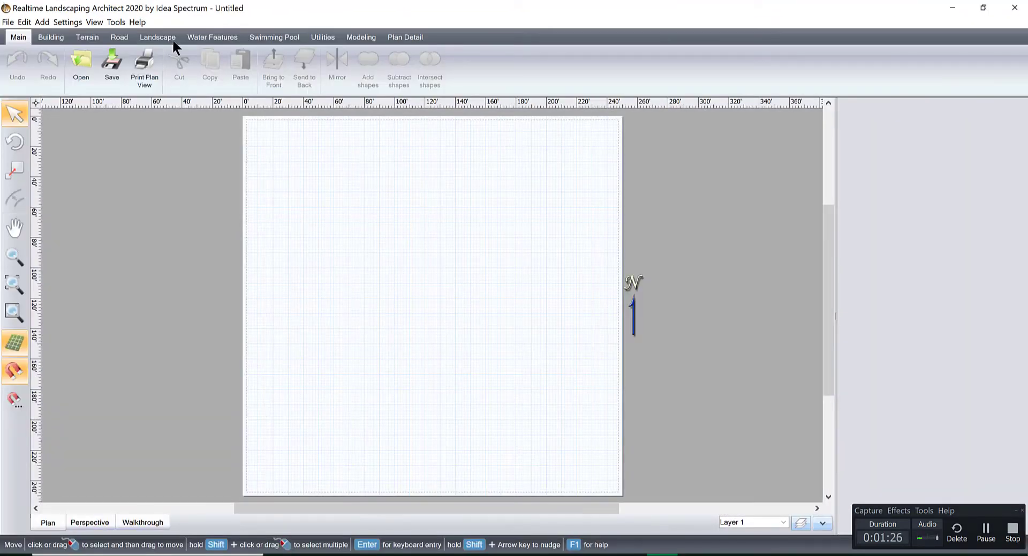
left_click(114, 23)
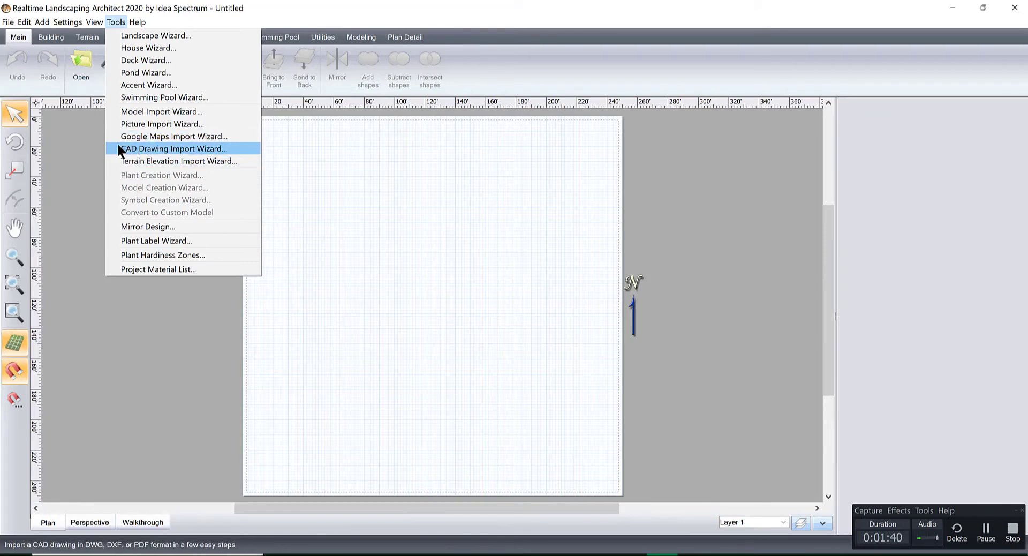
left_click(151, 149)
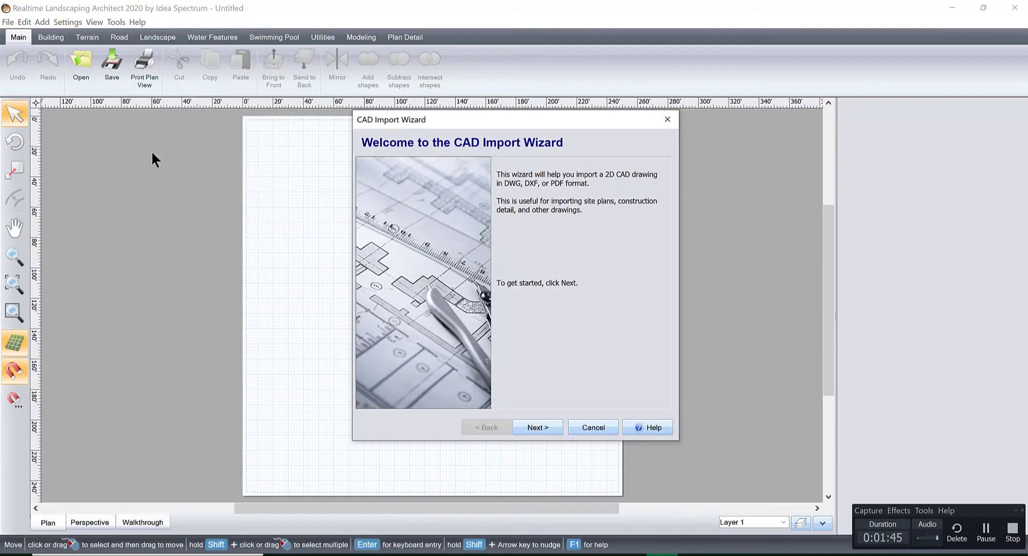
left_click(541, 425)
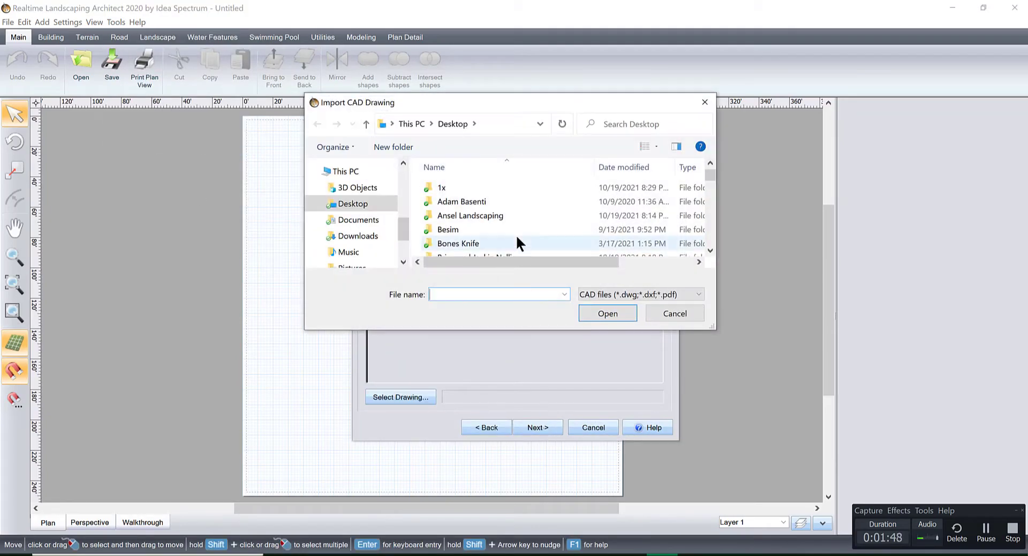
scroll(516, 208, "down", 10)
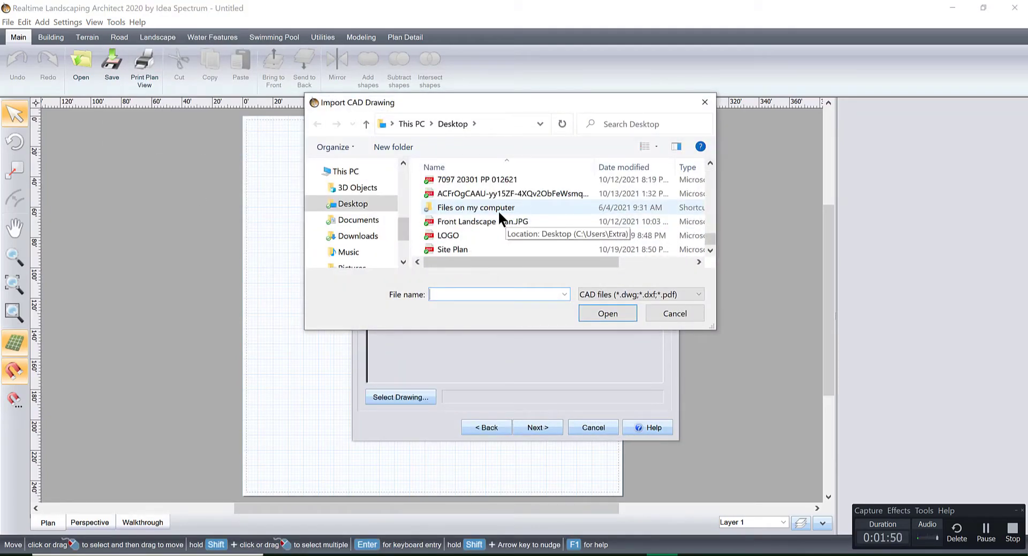
left_click(470, 247)
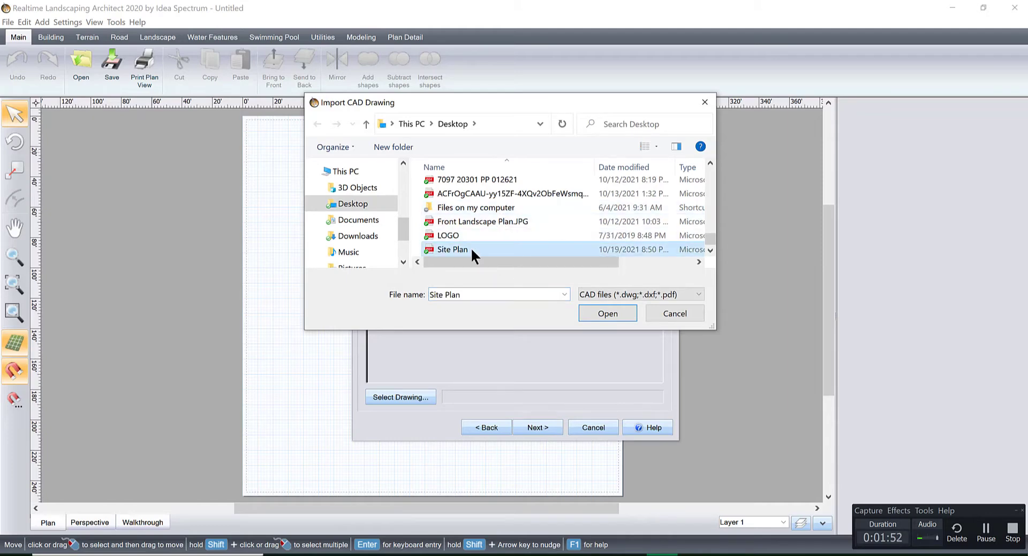
left_click(580, 312)
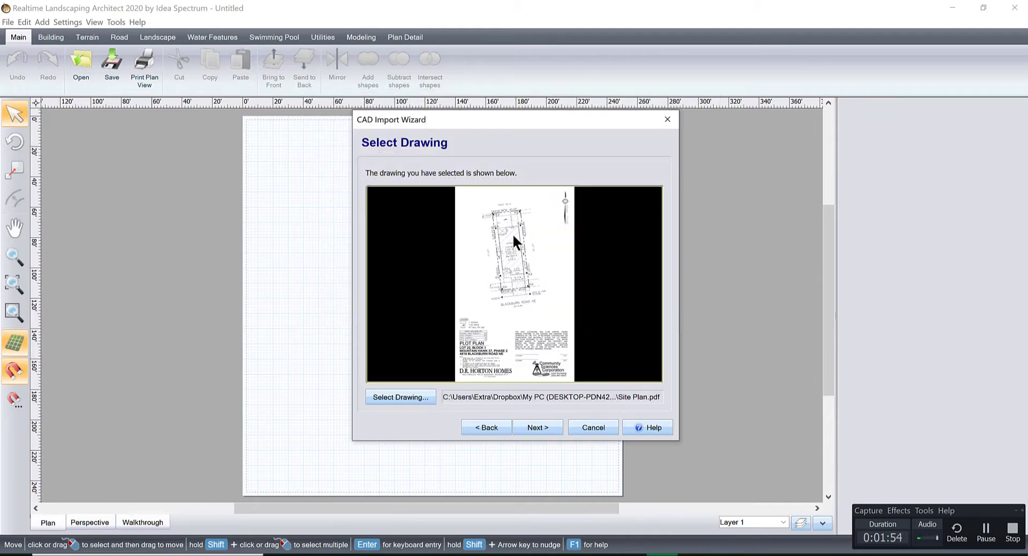
left_click(538, 422)
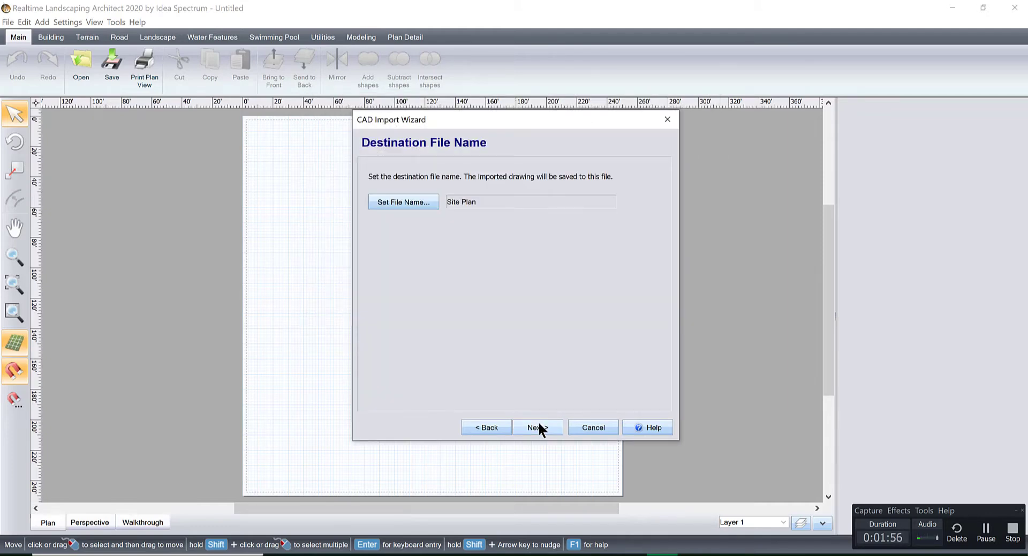
left_click(538, 422)
left_click(538, 423)
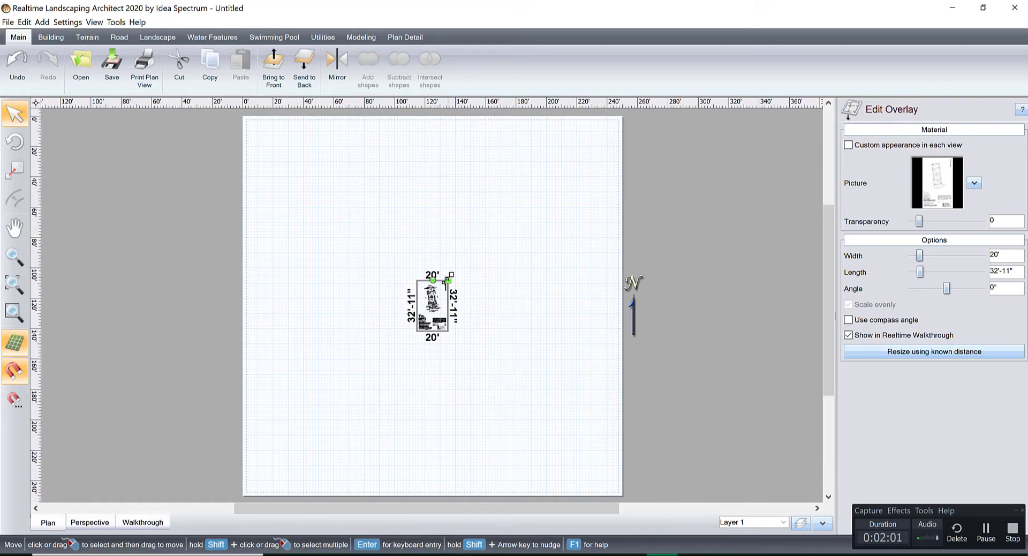
Step: Drag the Site Plan overlay's corner out to 134'-8" by 221'-10" and check it fills the page
left_click_drag(447, 281, 561, 177)
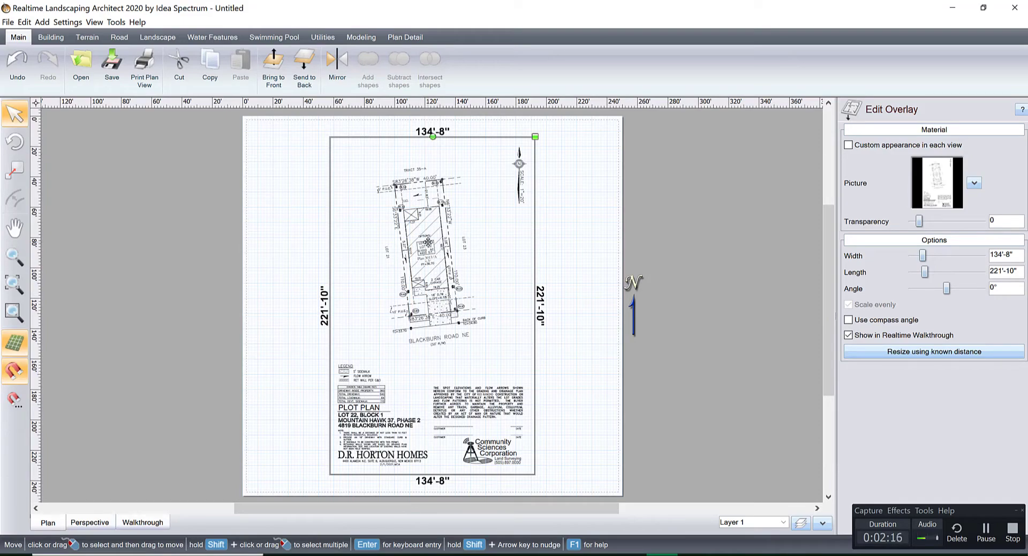
scroll(428, 242, "down", 5)
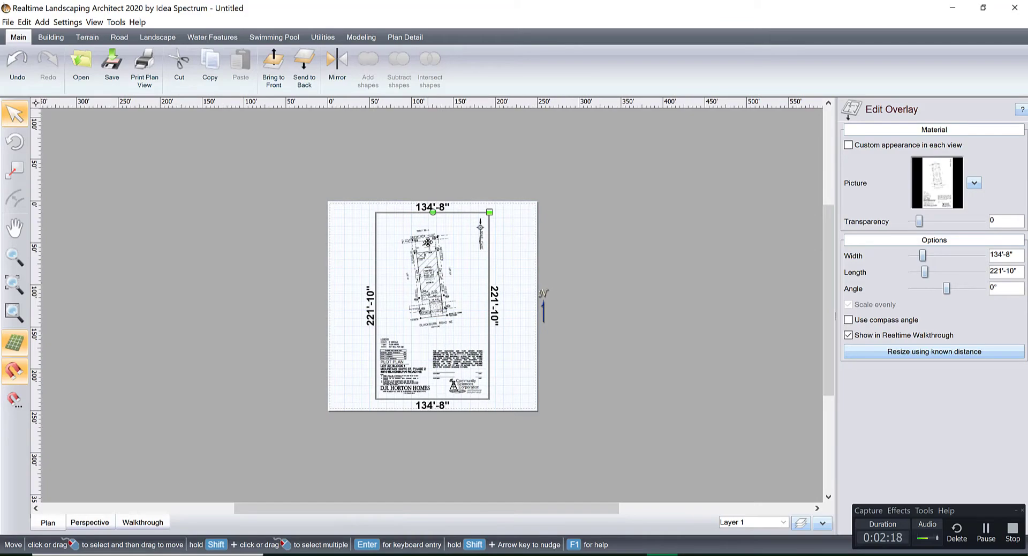
scroll(429, 242, "up", 5)
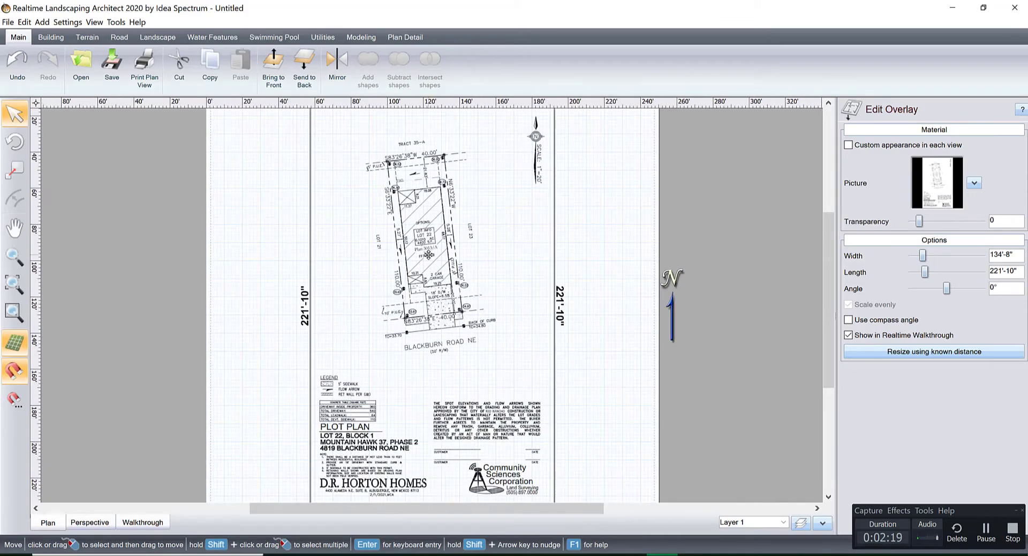
scroll(428, 255, "up", 5)
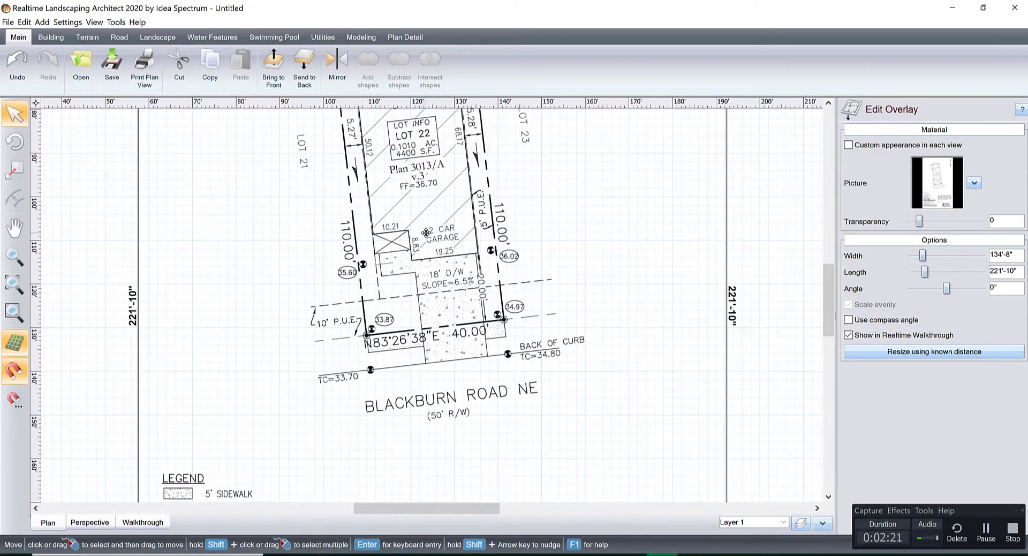
scroll(439, 243, "down", 3)
scroll(445, 248, "up", 2)
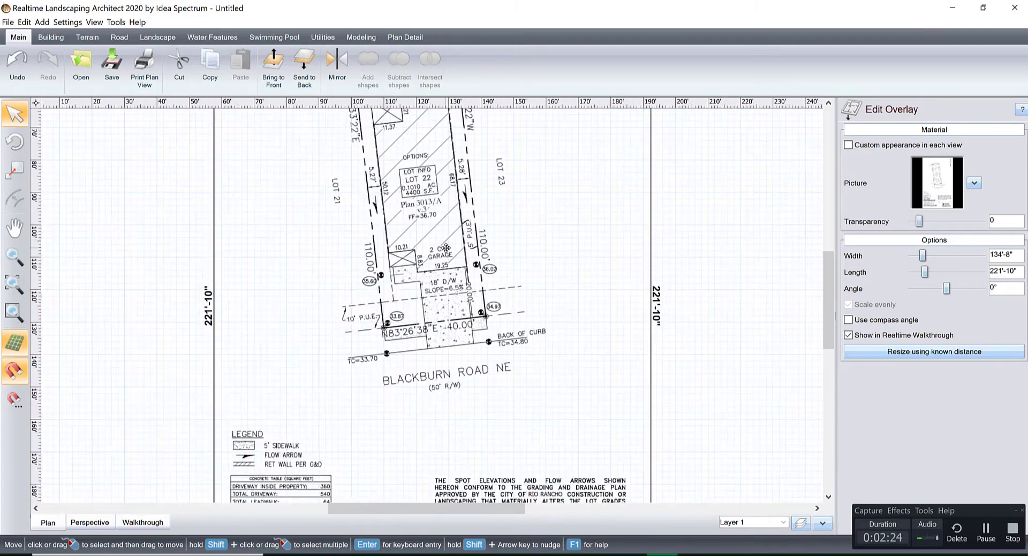
scroll(446, 247, "down", 2)
scroll(444, 246, "up", 2)
scroll(428, 239, "down", 4)
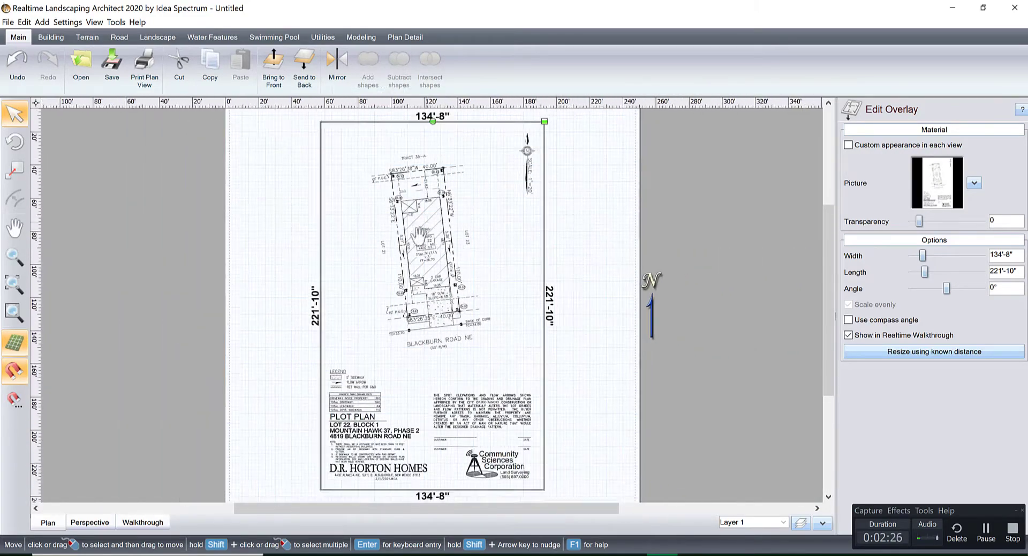
middle_click_drag(421, 234, 410, 279)
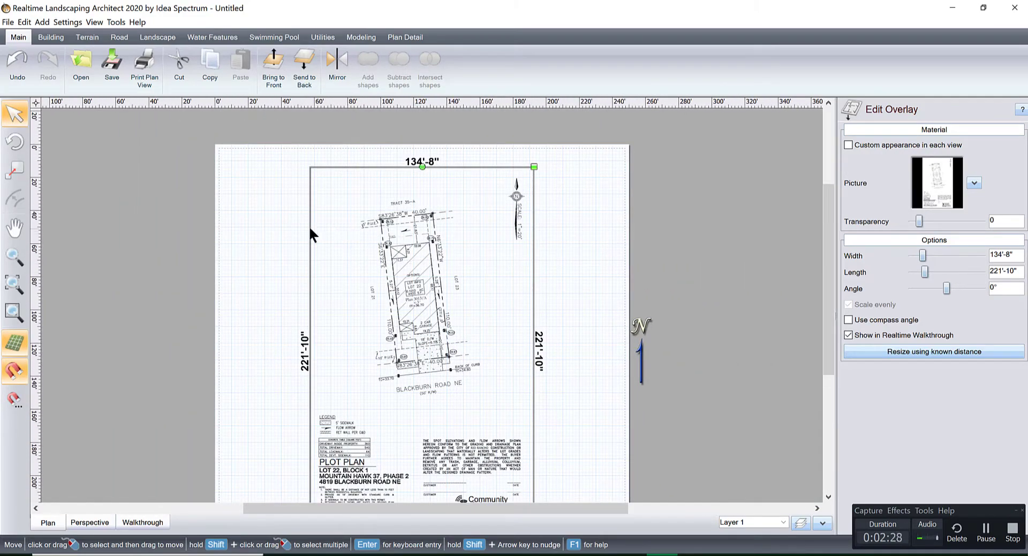
left_click(276, 237)
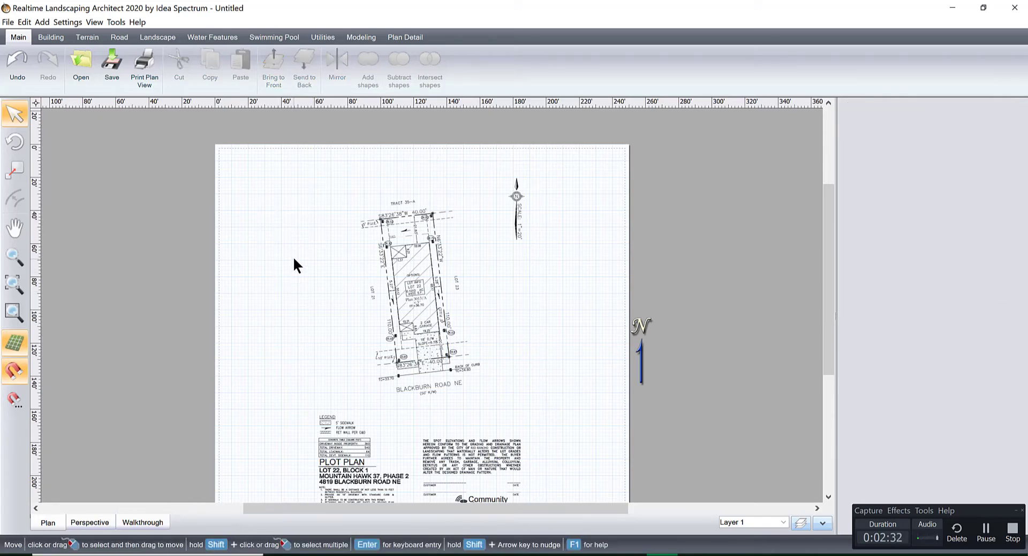
Step: Select the site plan overlay and bring up its editing options, then deselect it
left_click_drag(275, 229, 509, 400)
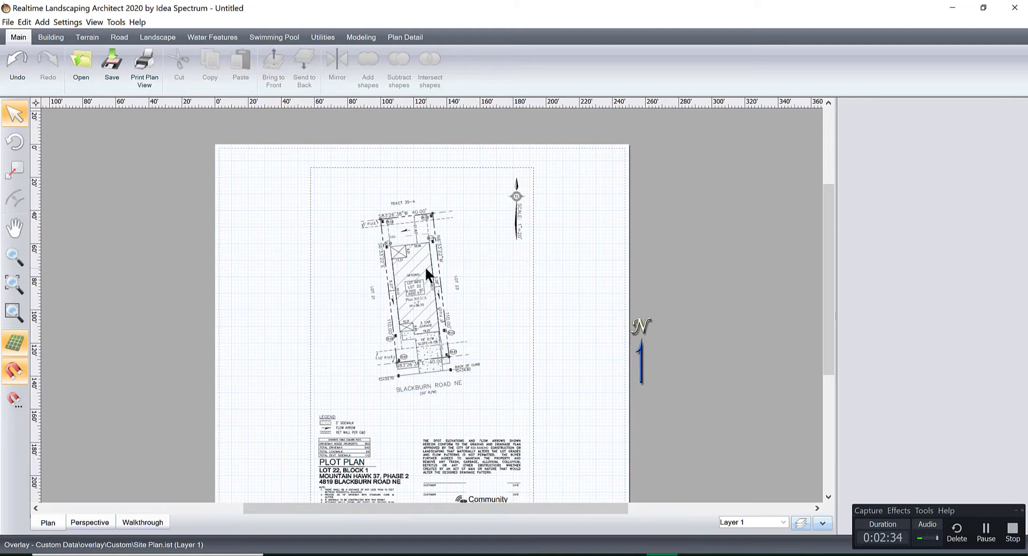
left_click(414, 255)
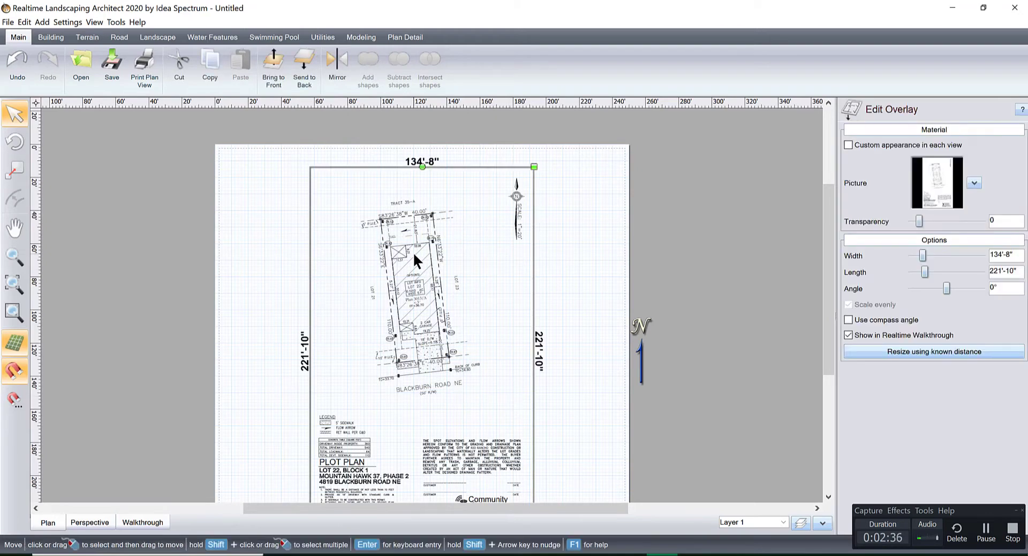
right_click(273, 219)
right_click(469, 206)
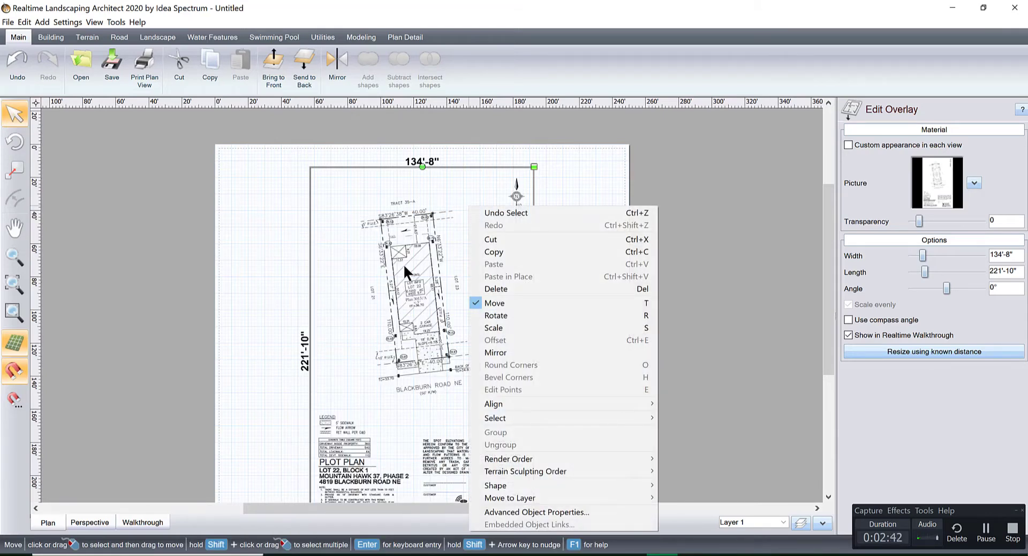
left_click(291, 239)
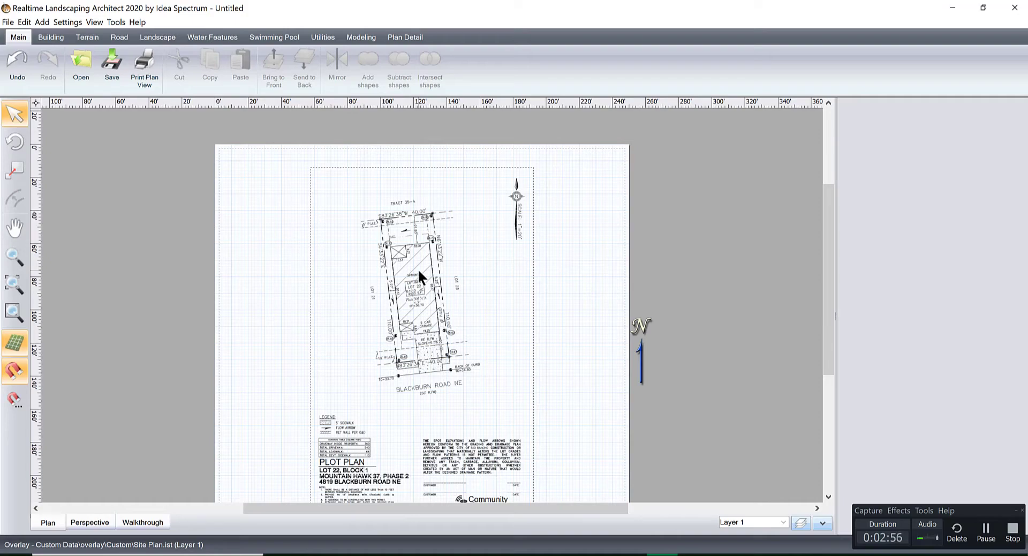
Step: Inspect Lot 22's PAD and 11.37 by 9.21 box, then select the overlay for editing
middle_click_drag(418, 270, 447, 255)
scroll(443, 268, "up", 4)
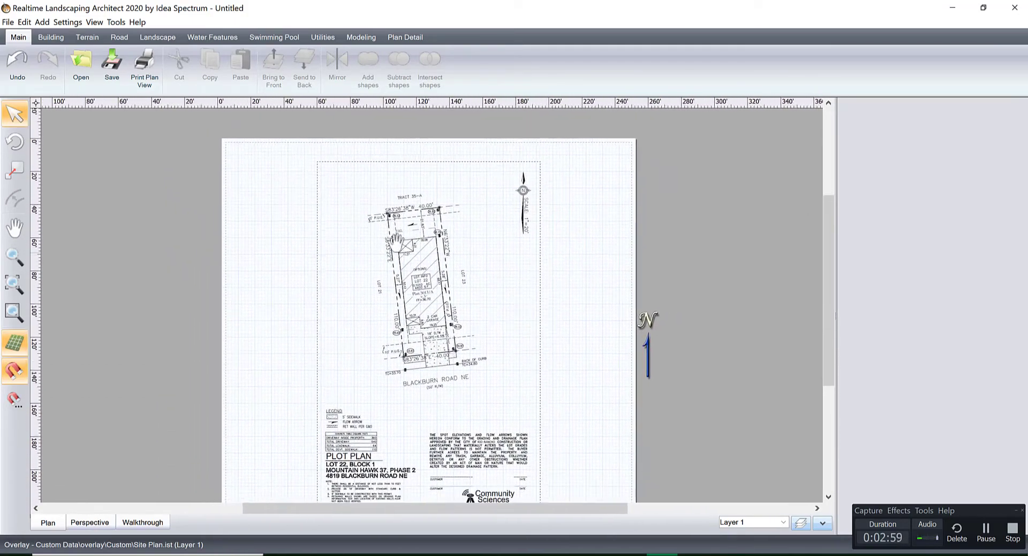
scroll(444, 270, "up", 10)
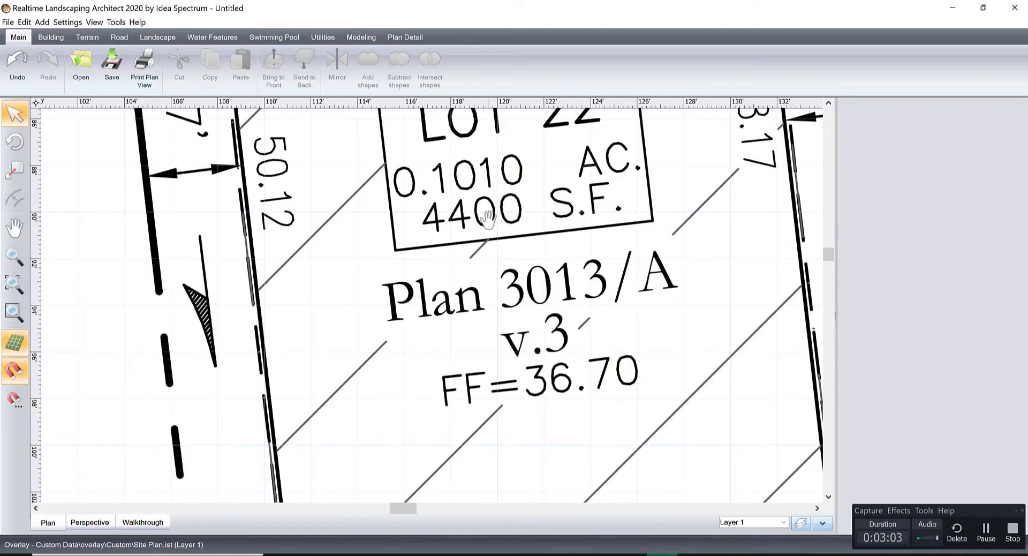
mouse_move(493, 218)
middle_mouse_down()
mouse_move(482, 275)
mouse_move(413, 395)
mouse_move(551, 452)
middle_mouse_up()
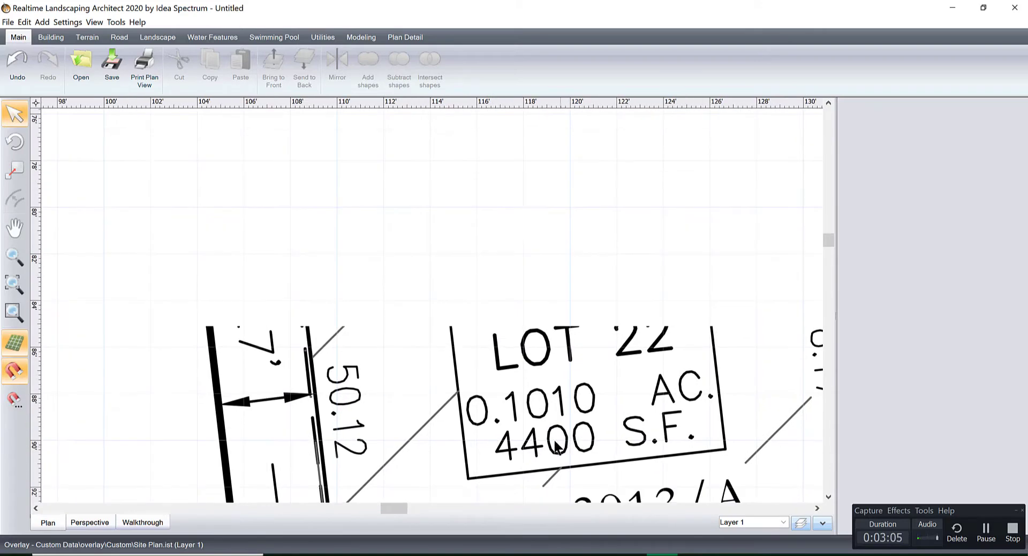
middle_click_drag(407, 240, 384, 385)
mouse_move(444, 303)
middle_mouse_down()
mouse_move(399, 428)
mouse_move(408, 346)
mouse_move(395, 379)
middle_mouse_up()
middle_click_drag(421, 237, 422, 340)
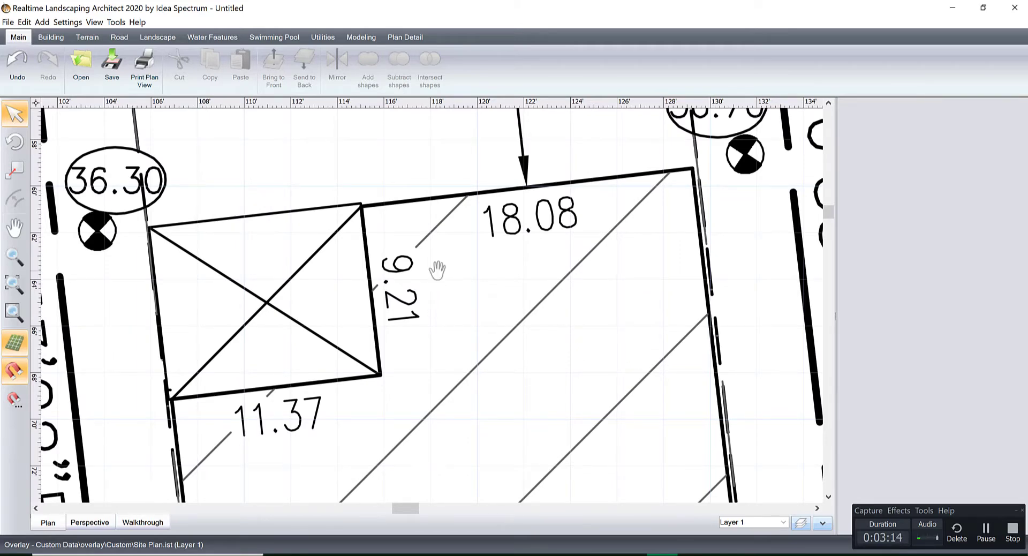
middle_click_drag(435, 270, 470, 314)
scroll(497, 305, "down", 3)
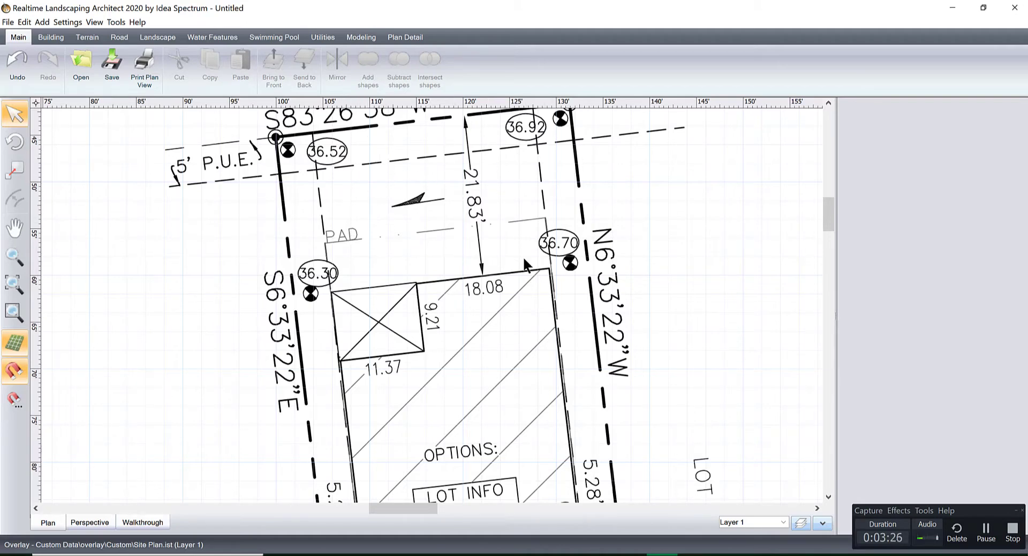
scroll(500, 272, "down", 3)
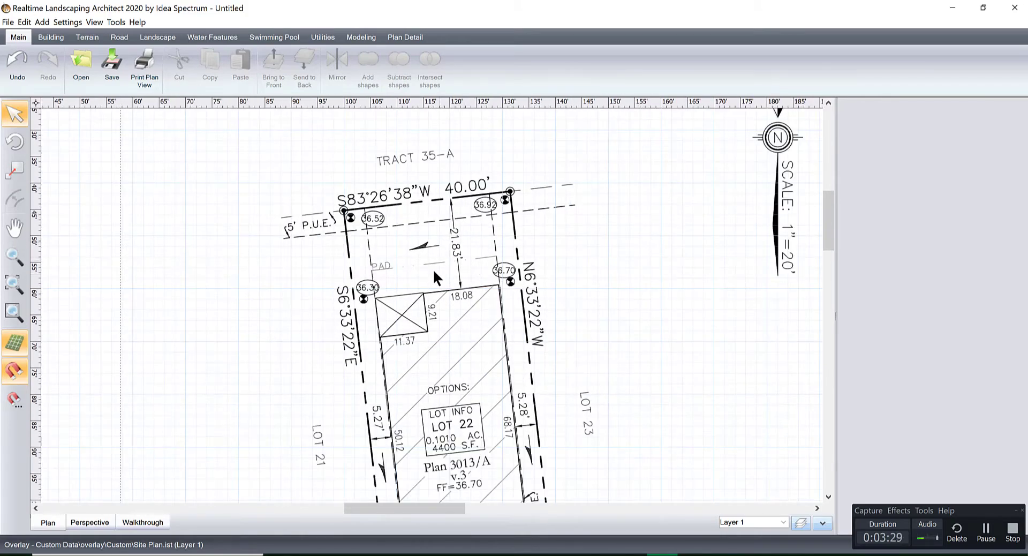
scroll(555, 244, "down", 1)
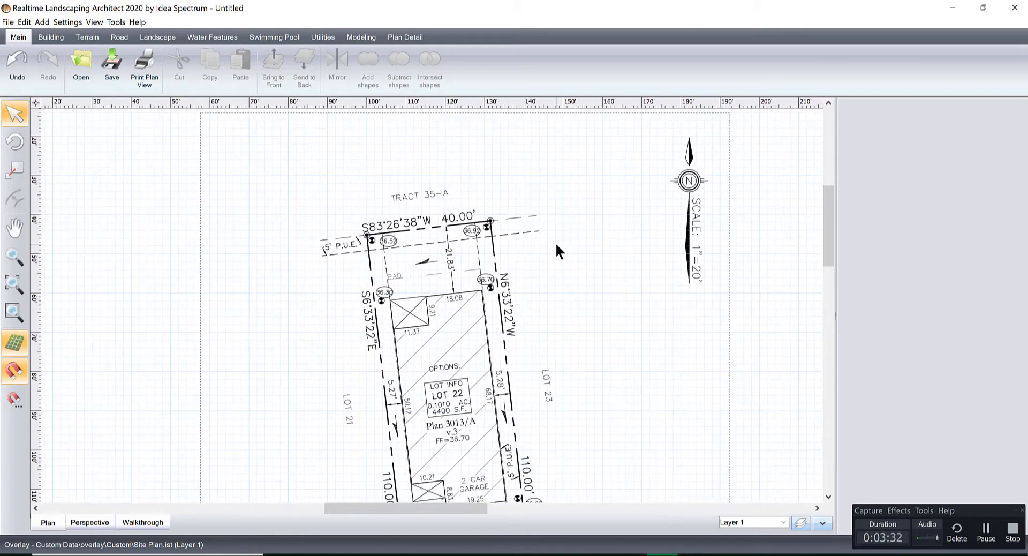
left_click(472, 238)
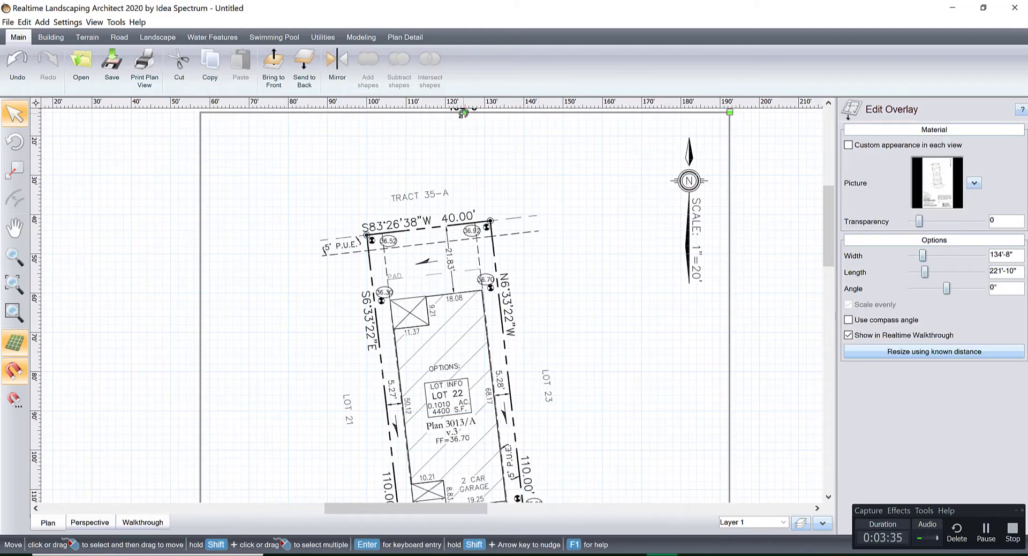
Step: Rotate the site plan overlay to -6.5° and check the front lot line against the grid
left_click_drag(462, 113, 507, 126)
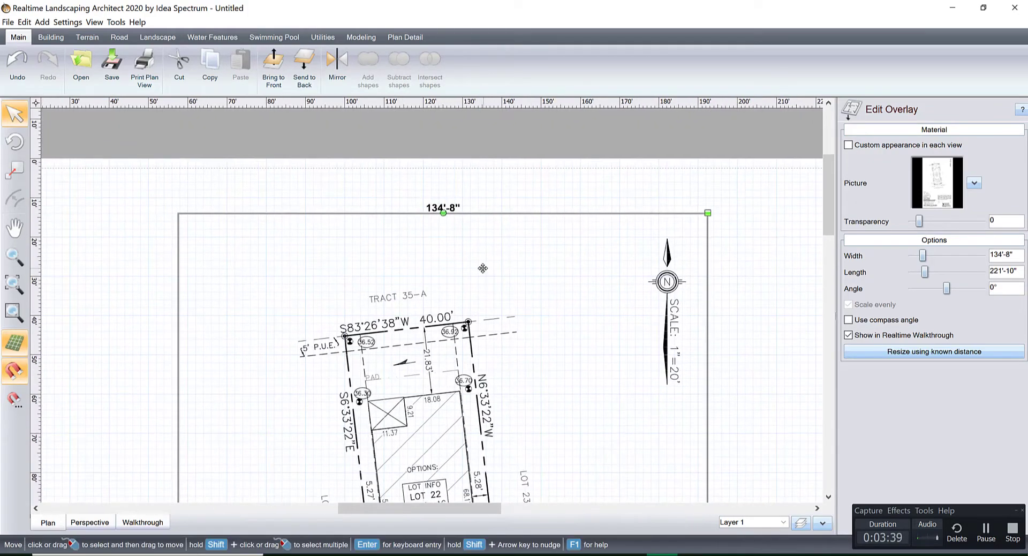
scroll(483, 268, "down", 2)
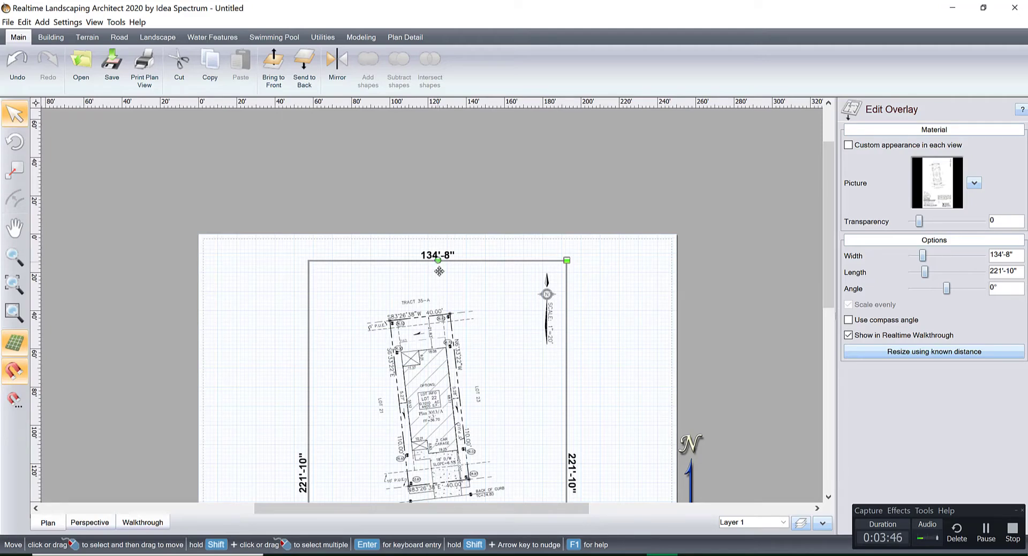
scroll(438, 262, "up", 3)
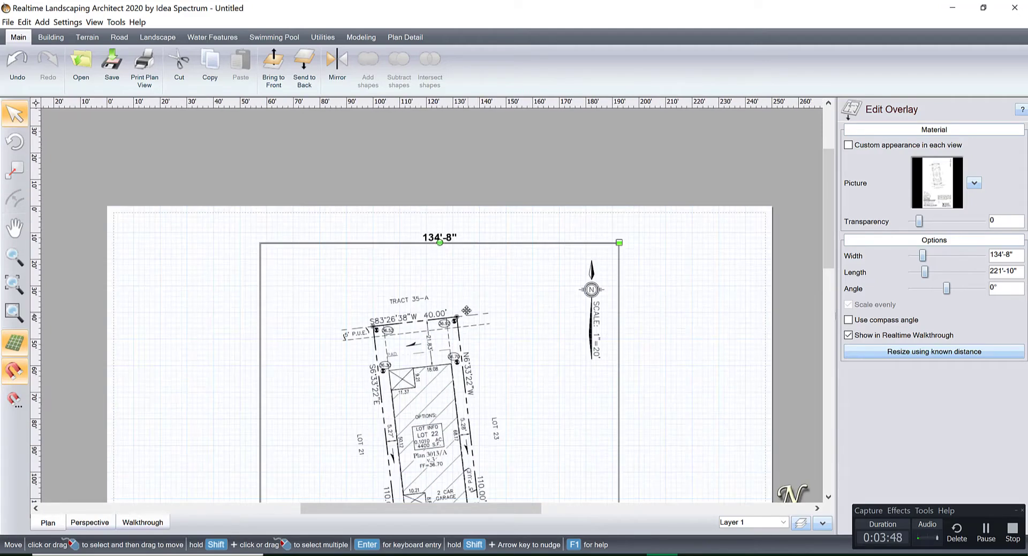
middle_click_drag(461, 292, 456, 197)
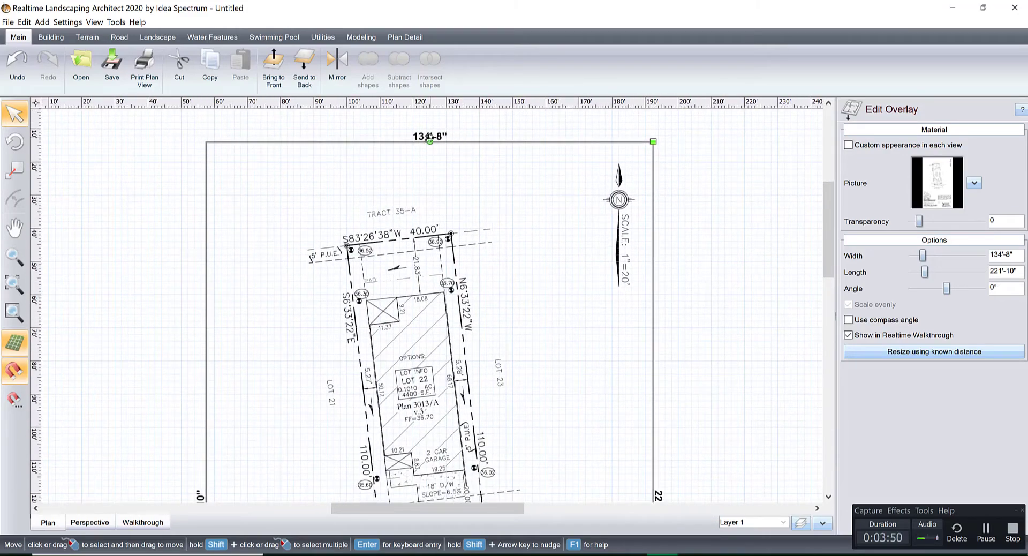
left_click_drag(430, 142, 469, 148)
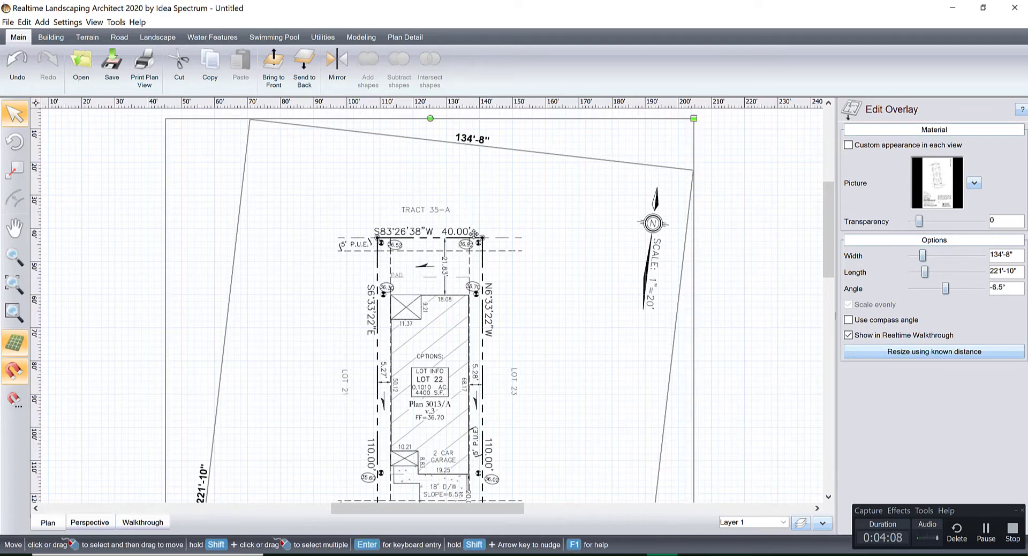
scroll(458, 288, "up", 5)
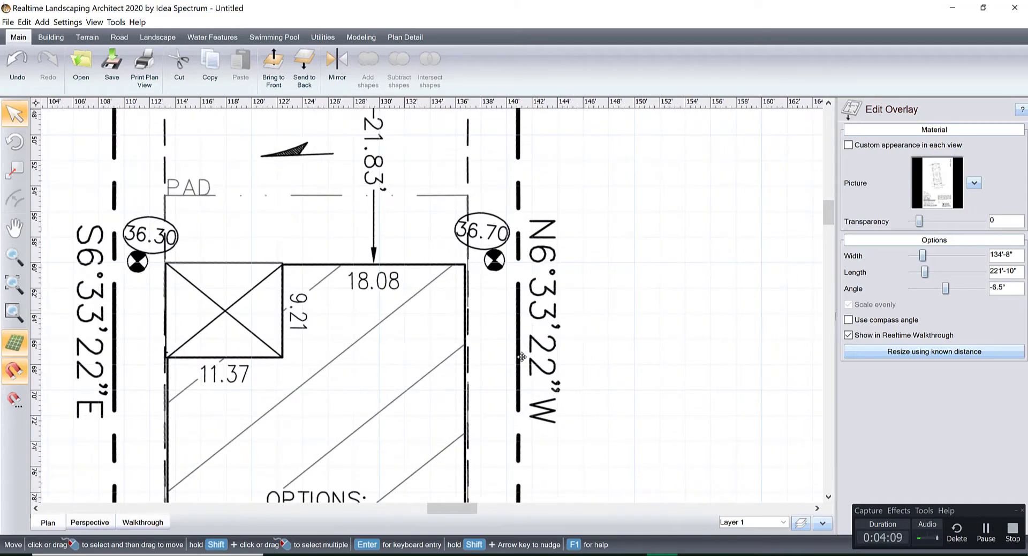
middle_click_drag(455, 180, 434, 347)
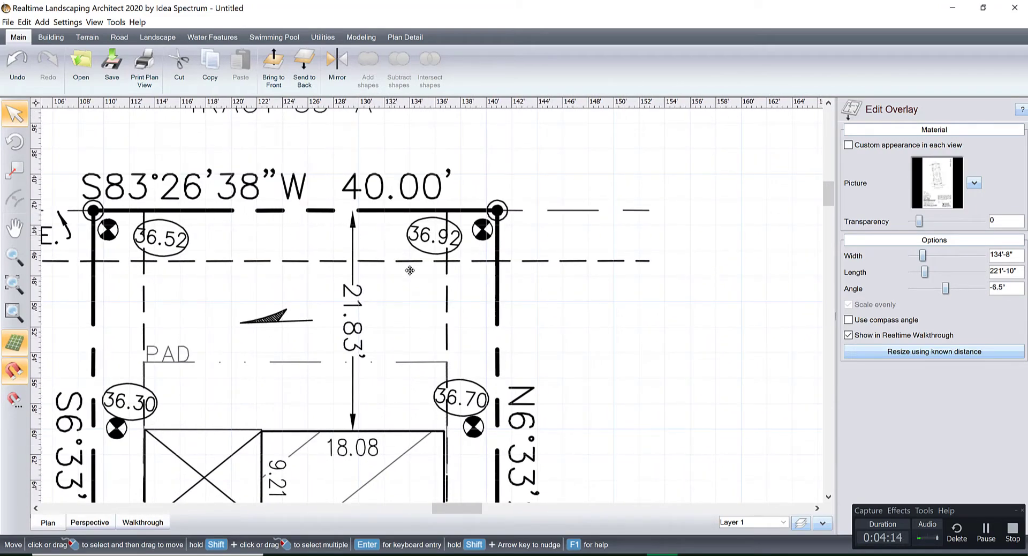
scroll(465, 277, "down", 2)
middle_click_drag(436, 311, 440, 275)
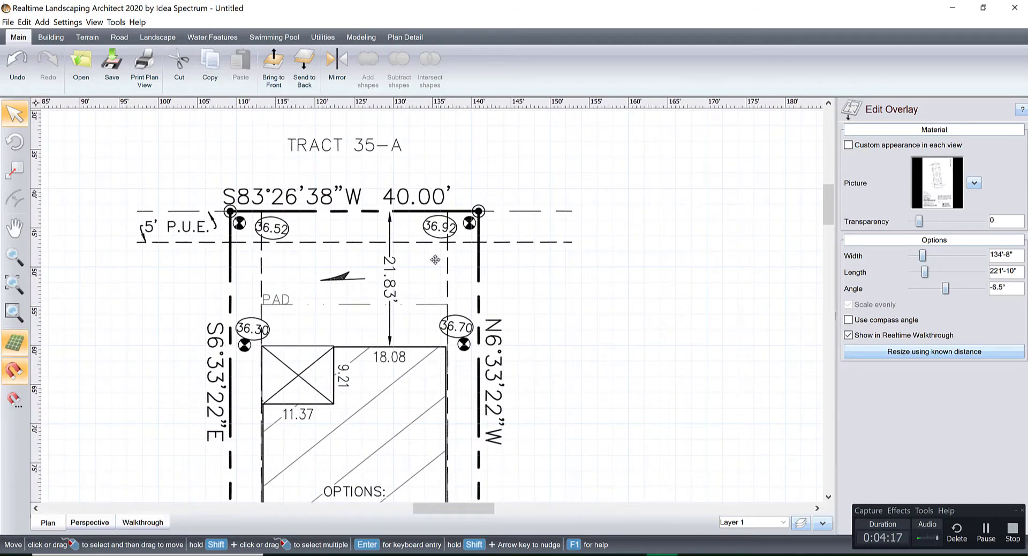
scroll(388, 266, "down", 5)
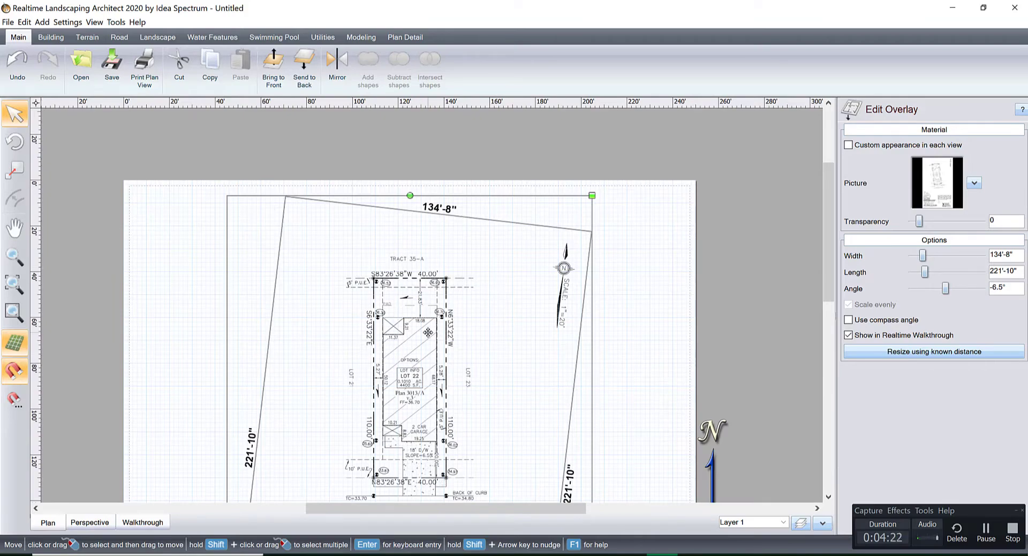
Step: Zoom in on the right corner of the 40.00' front lot line
middle_click_drag(468, 339, 423, 300)
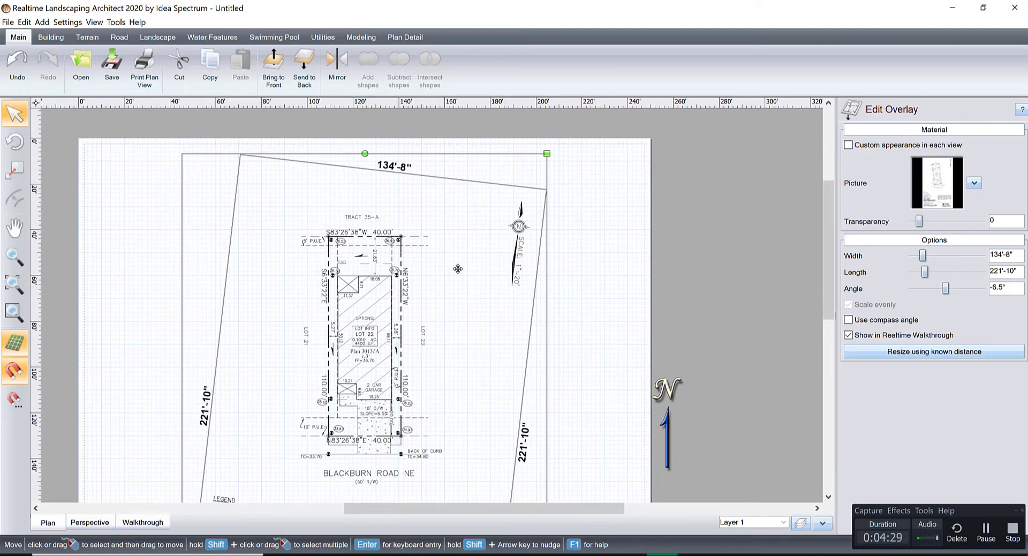
left_click(931, 354)
scroll(389, 262, "up", 4)
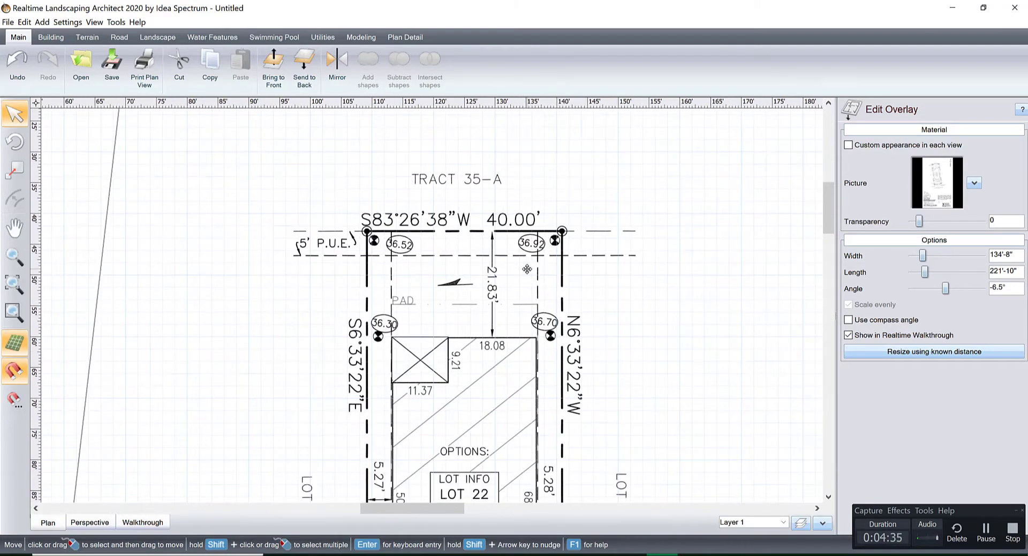
scroll(555, 274, "up", 2)
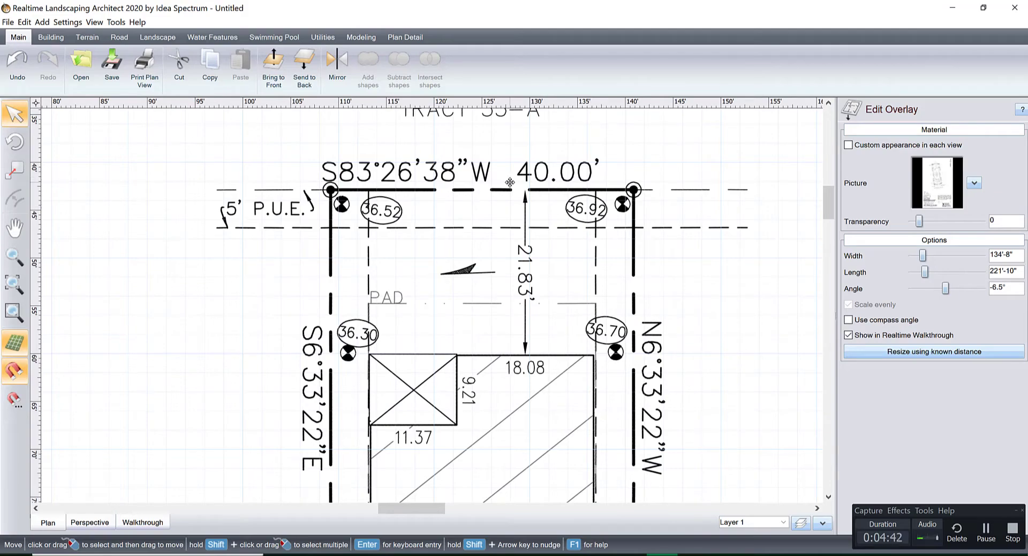
scroll(510, 182, "up", 4)
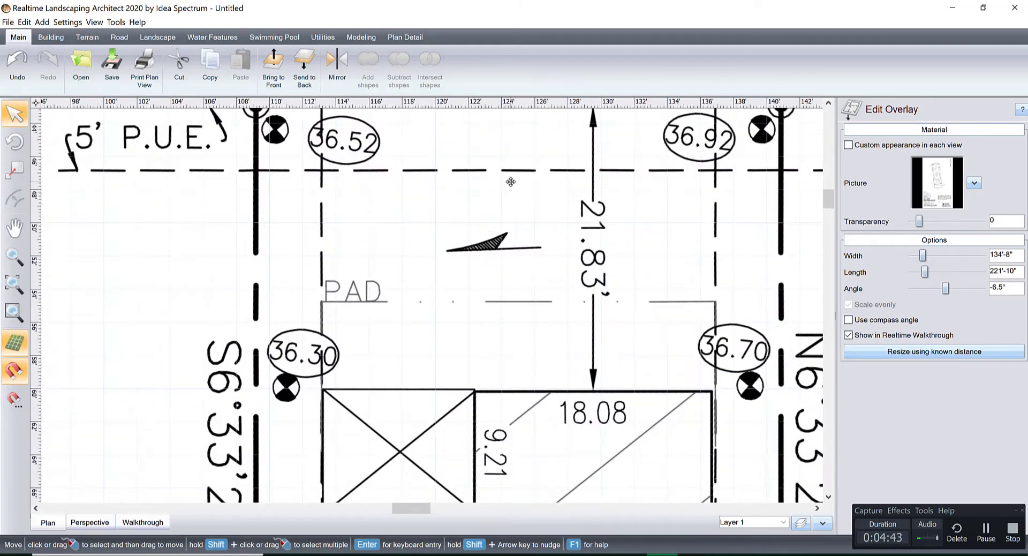
middle_click_drag(520, 279, 439, 294)
middle_click_drag(635, 296, 432, 292)
scroll(503, 274, "up", 2)
scroll(503, 274, "up", 3)
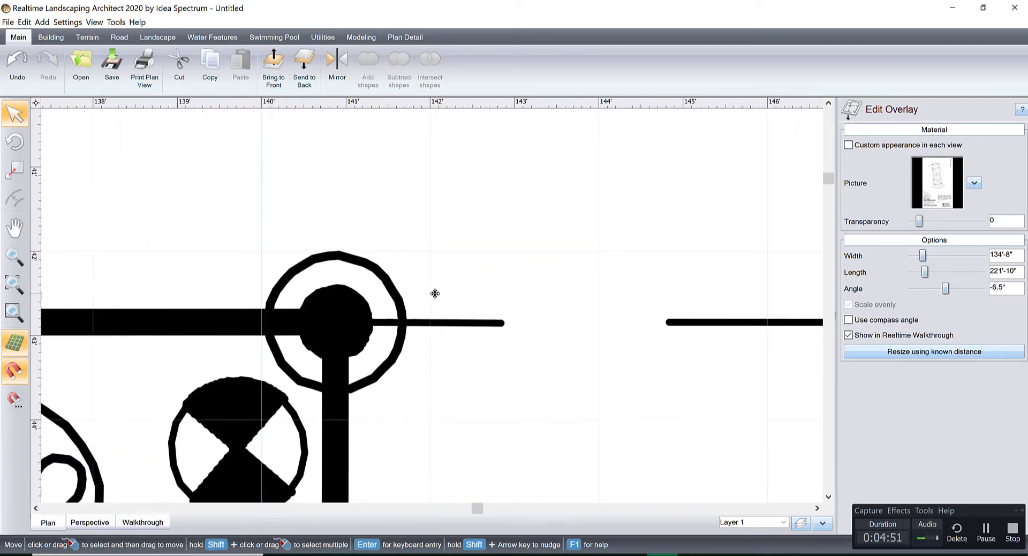
Step: Resize the overlay by marking both ends of the 40.00' front lot line as 40 feet
left_click(871, 352)
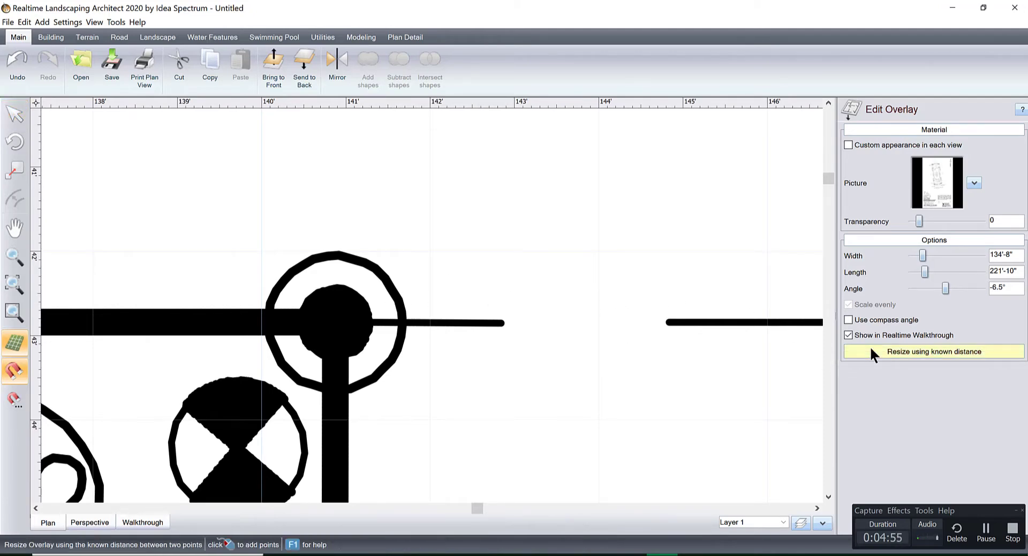
left_click(336, 323)
middle_click_drag(268, 311, 572, 315)
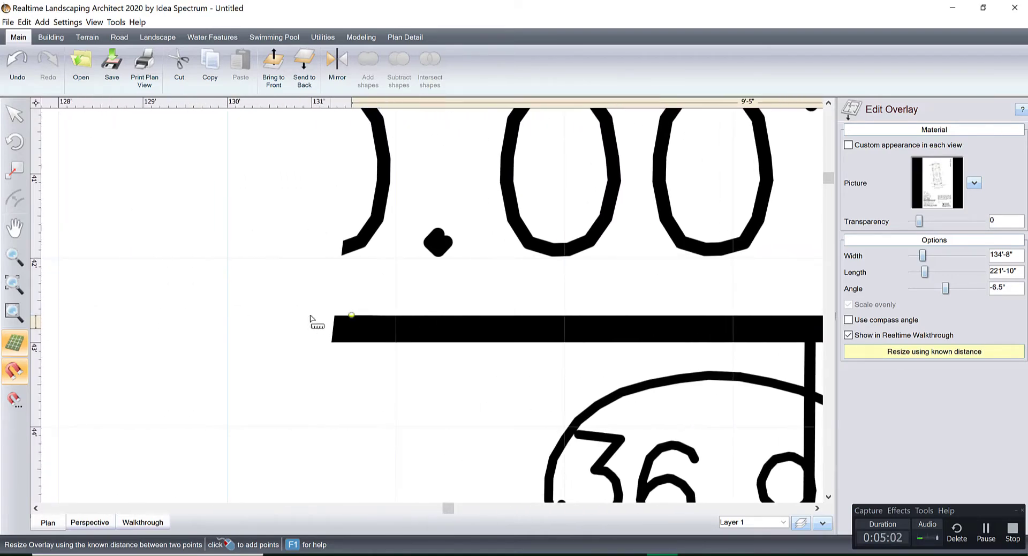
middle_click_drag(316, 321, 753, 325)
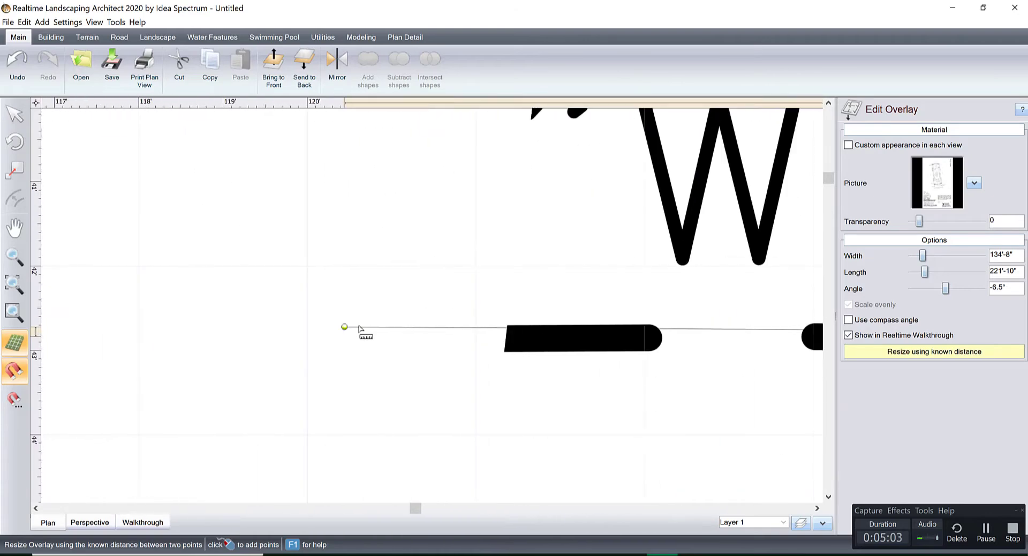
middle_click_drag(409, 325, 784, 326)
middle_click_drag(359, 326, 546, 325)
middle_click_drag(437, 324, 461, 324)
middle_click_drag(567, 346, 401, 316)
scroll(399, 316, "up", 2)
scroll(369, 315, "up", 5)
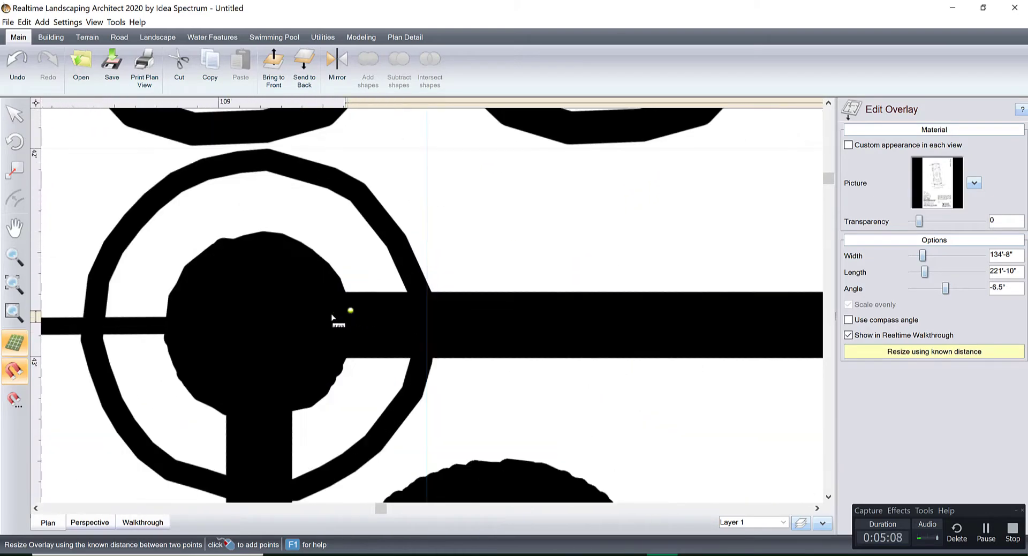
left_click(259, 329)
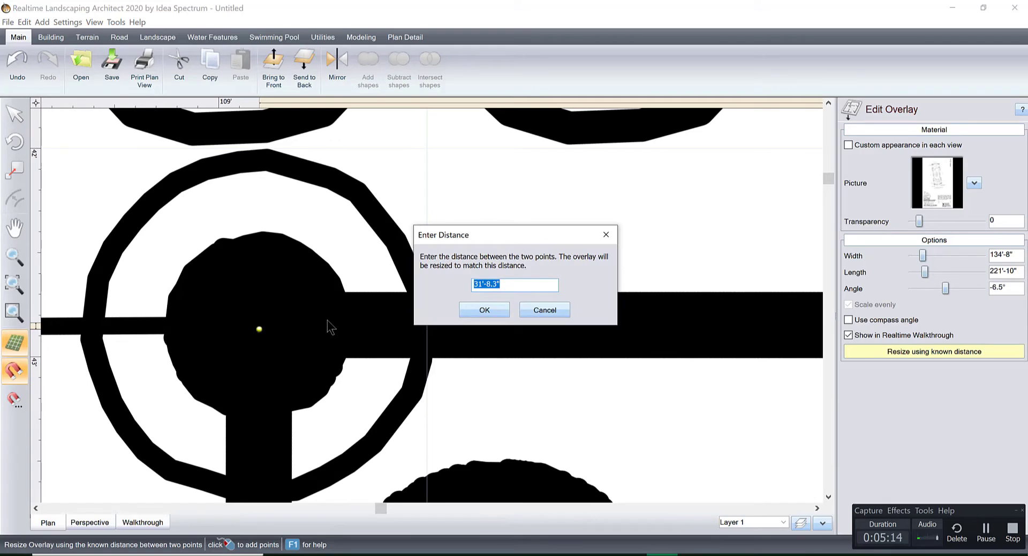
type("40")
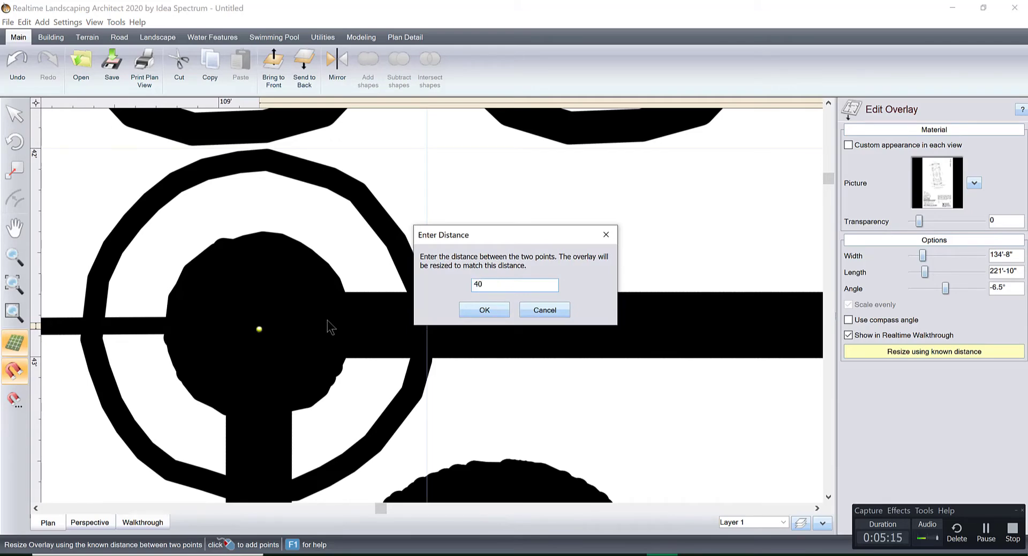
left_click(496, 315)
scroll(527, 321, "down", 10)
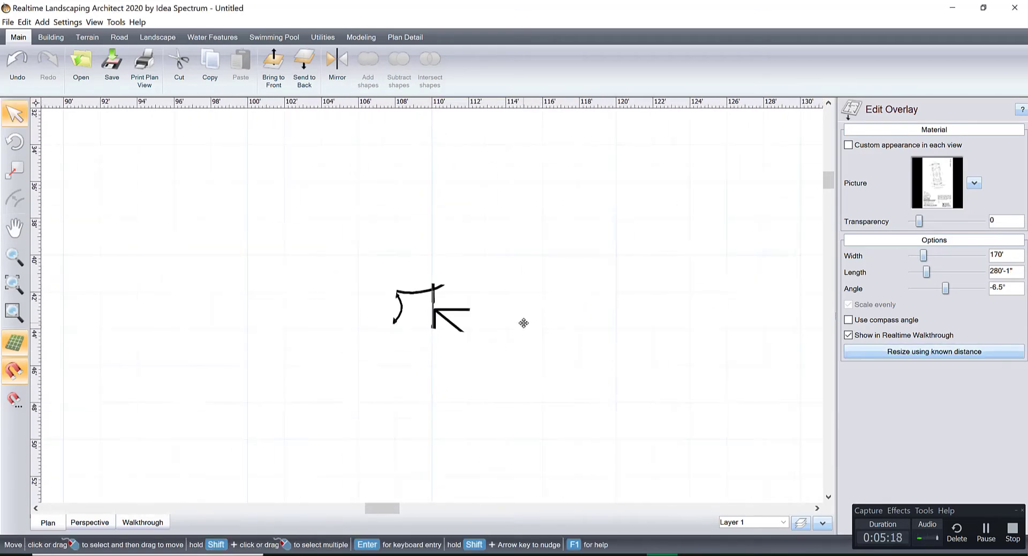
Step: Move the overlay drawing down on the plan
scroll(523, 322, "up", 5)
scroll(523, 322, "down", 5)
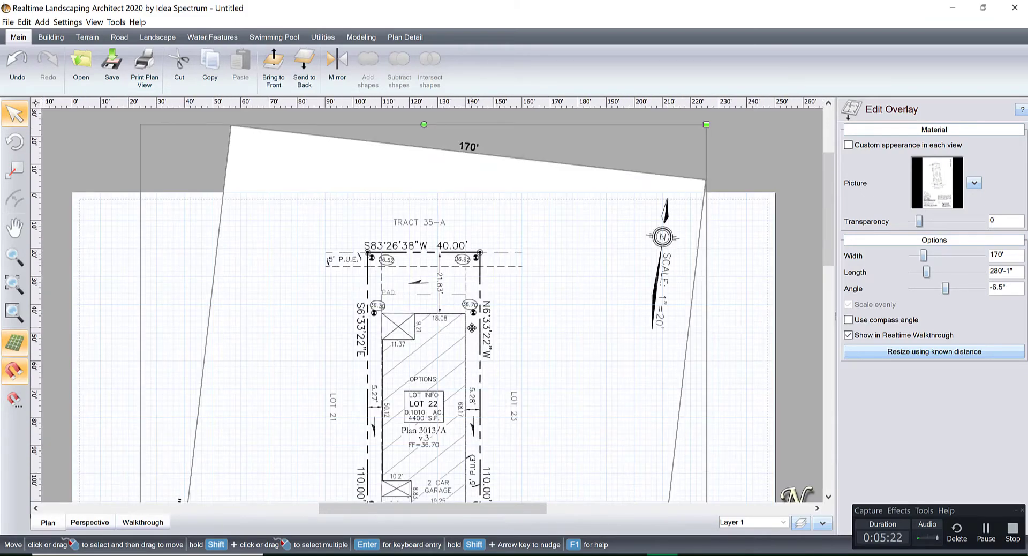
scroll(480, 316, "down", 3)
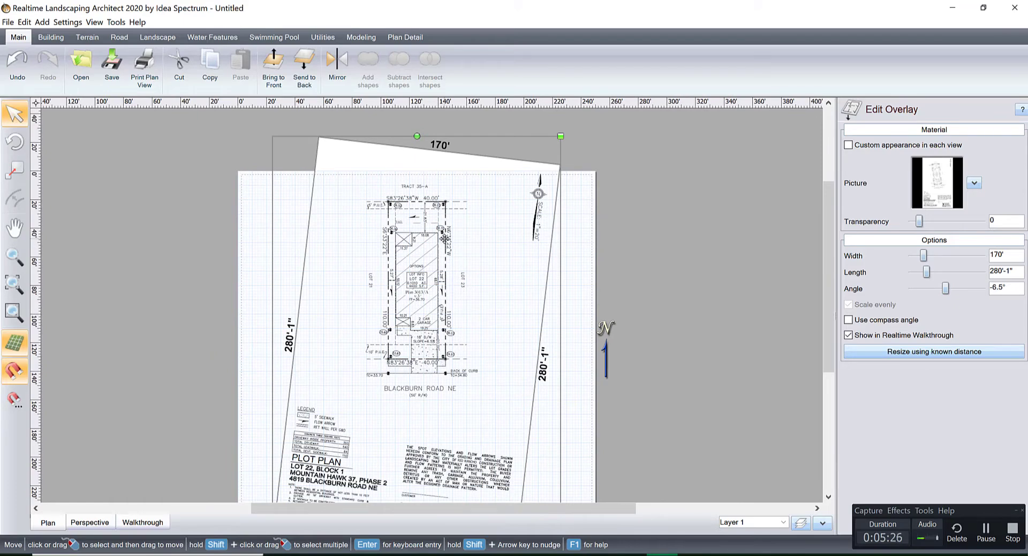
left_click_drag(444, 238, 474, 376)
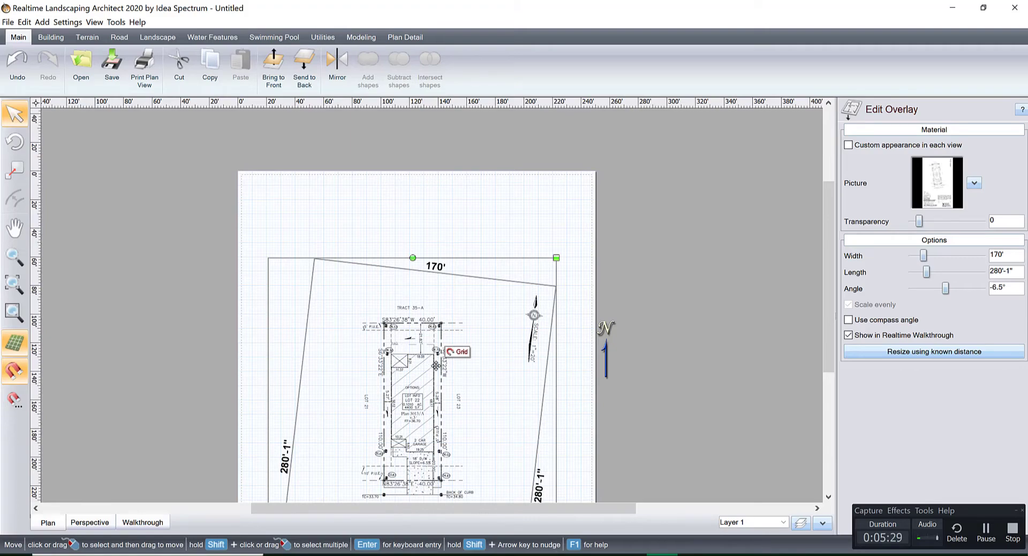
Step: Place the compass beside the drawing's north arrow, sized 41'-8" at a -9° angle
scroll(434, 358, "up", 3)
middle_click_drag(476, 277, 287, 312)
left_click(538, 278)
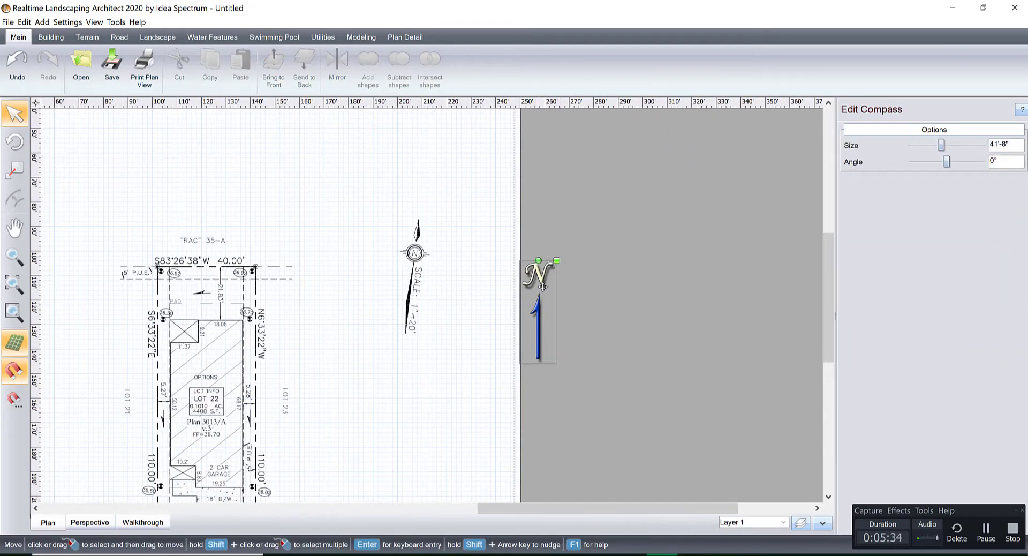
mouse_move(543, 265)
left_mouse_down()
mouse_move(477, 268)
mouse_move(438, 246)
mouse_move(443, 216)
mouse_move(442, 240)
mouse_move(417, 247)
left_mouse_up()
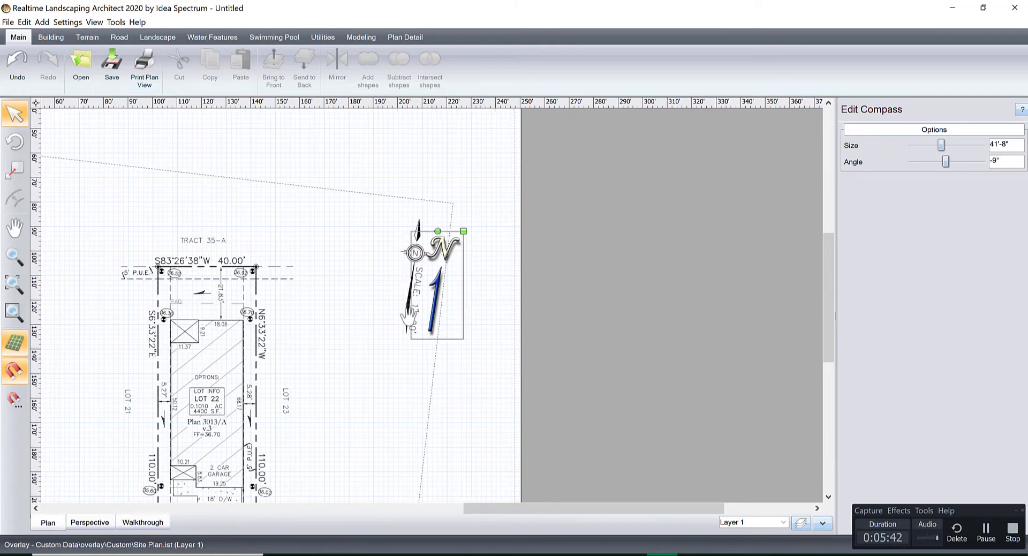
scroll(447, 307, "up", 5)
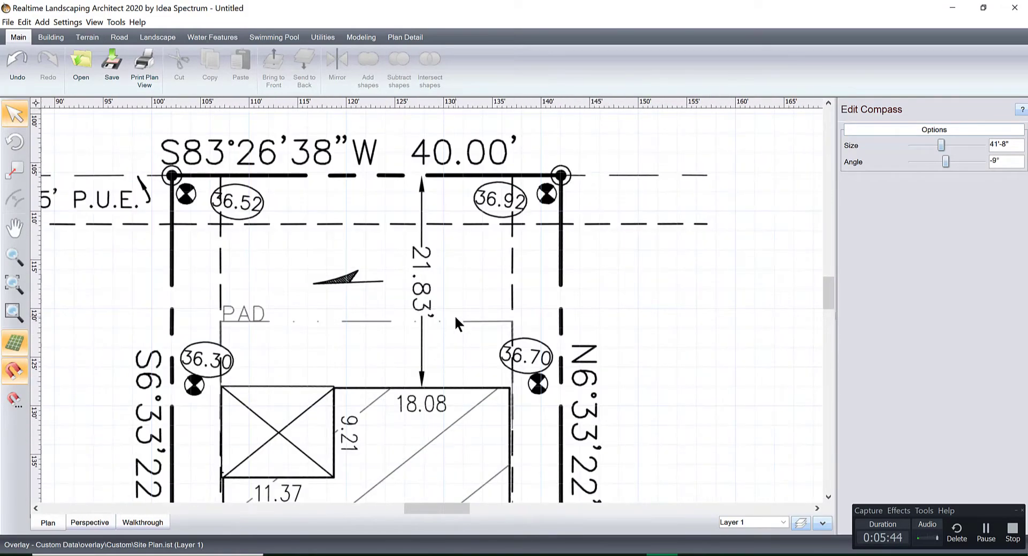
mouse_move(372, 336)
middle_mouse_down()
mouse_move(436, 231)
mouse_move(439, 255)
mouse_move(438, 238)
middle_mouse_up()
scroll(450, 292, "down", 2)
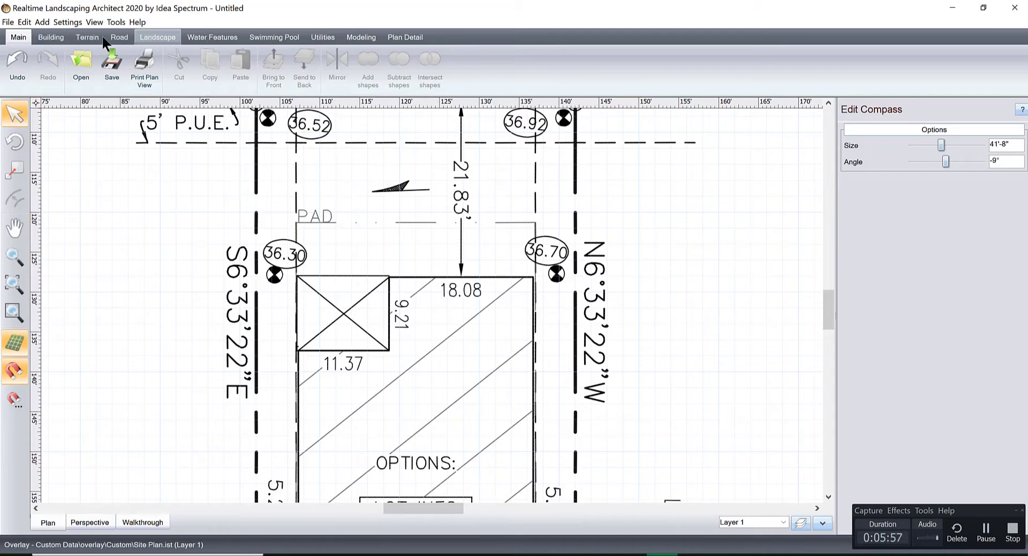
Step: Start a new house outline with its first corner at the 2 CAR GARAGE corner
left_click(57, 36)
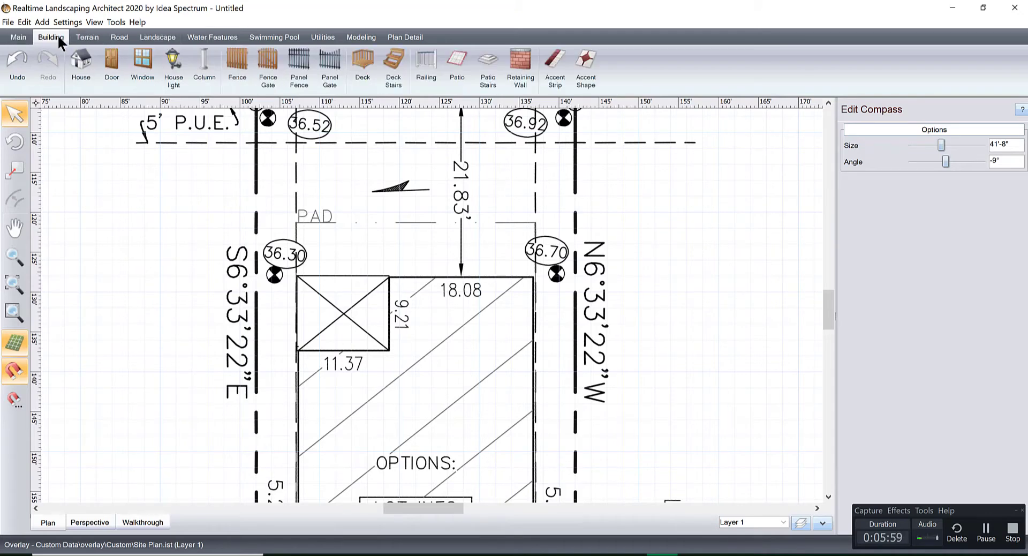
left_click(81, 62)
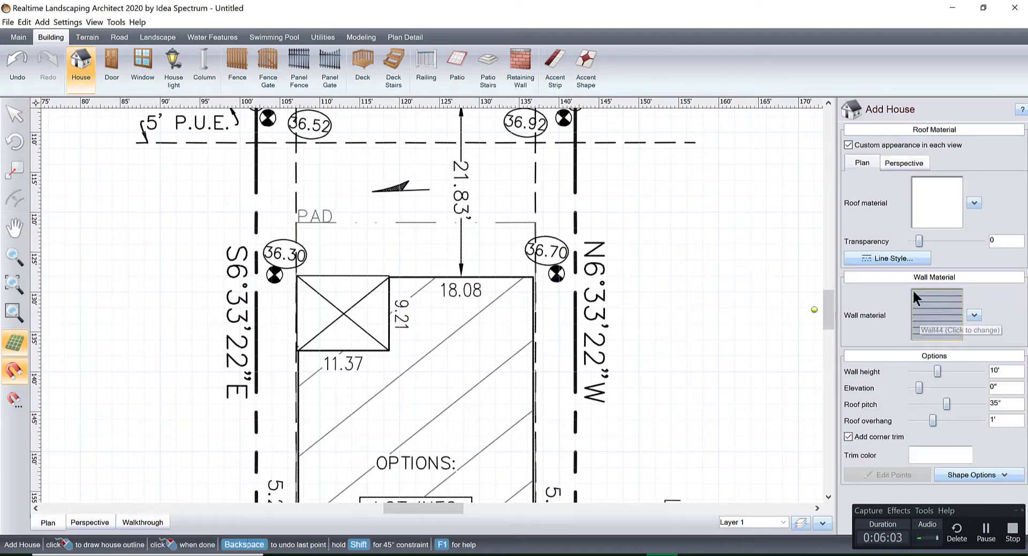
scroll(425, 351, "down", 3)
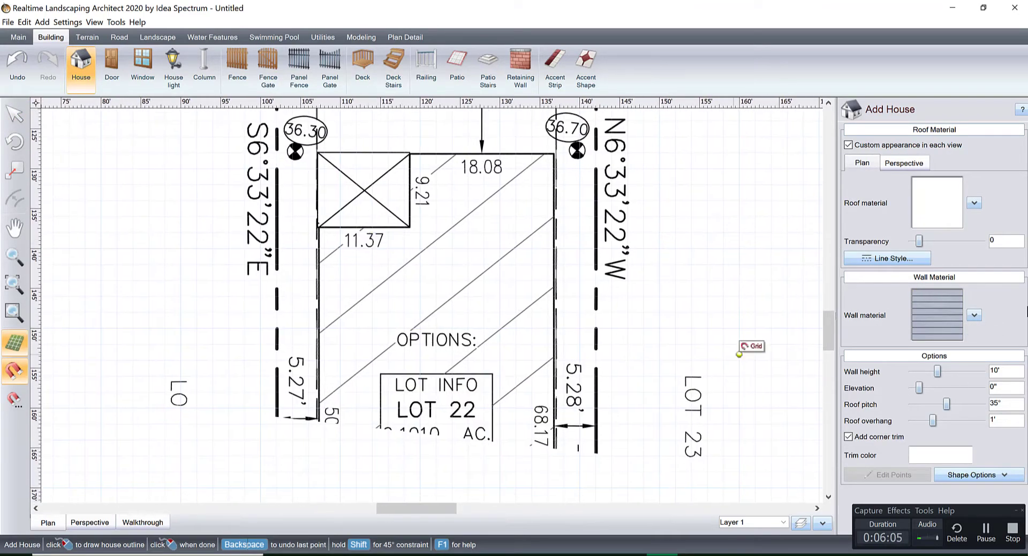
middle_click_drag(378, 386, 385, 268)
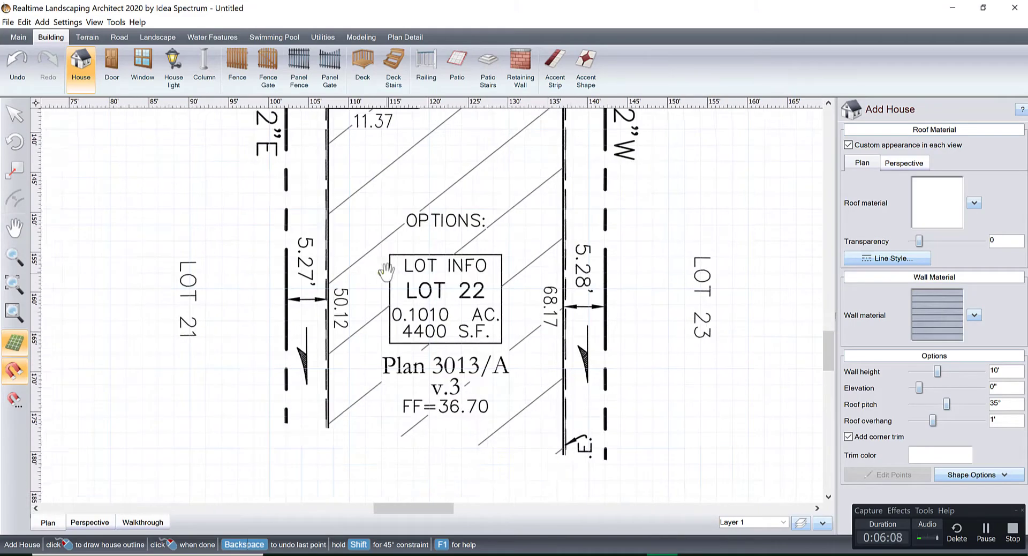
middle_click_drag(373, 368, 374, 259)
middle_click_drag(378, 343, 386, 280)
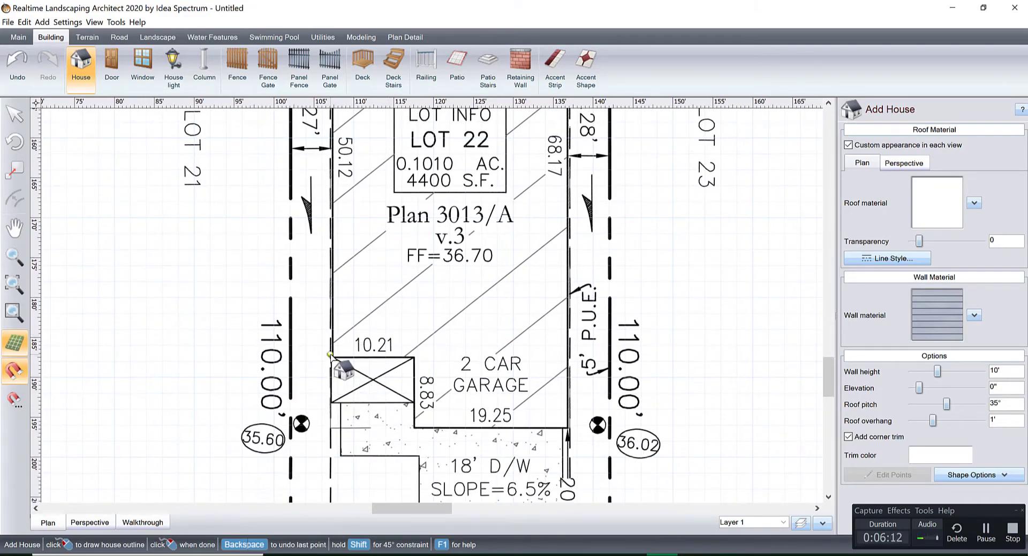
left_click(330, 361)
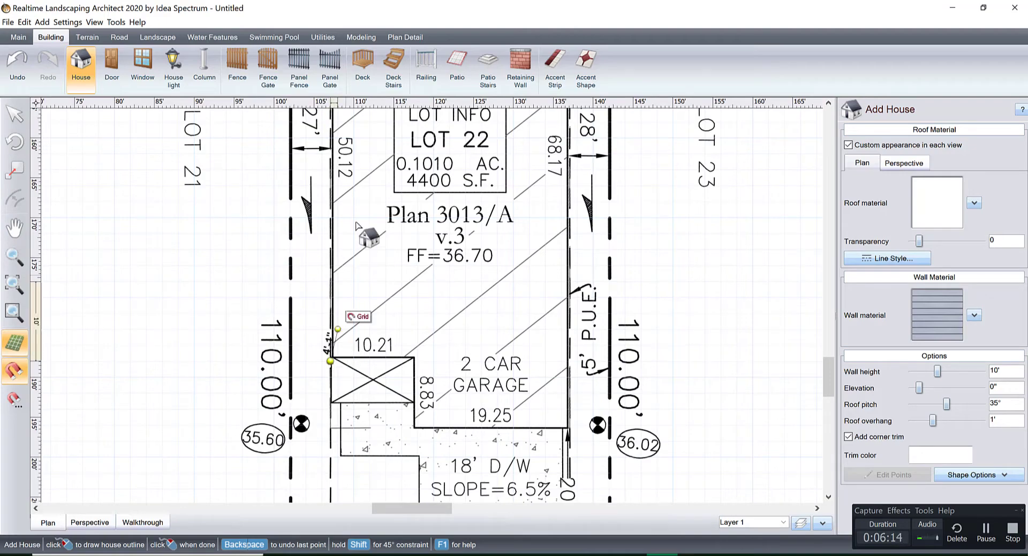
Step: Trace the notch around the crossed box, with a 12'-11" edge and 16'-9" top edge
middle_click_drag(355, 139, 391, 399)
scroll(385, 326, "up", 3)
middle_click_drag(357, 277, 366, 336)
left_click_drag(367, 336, 406, 415)
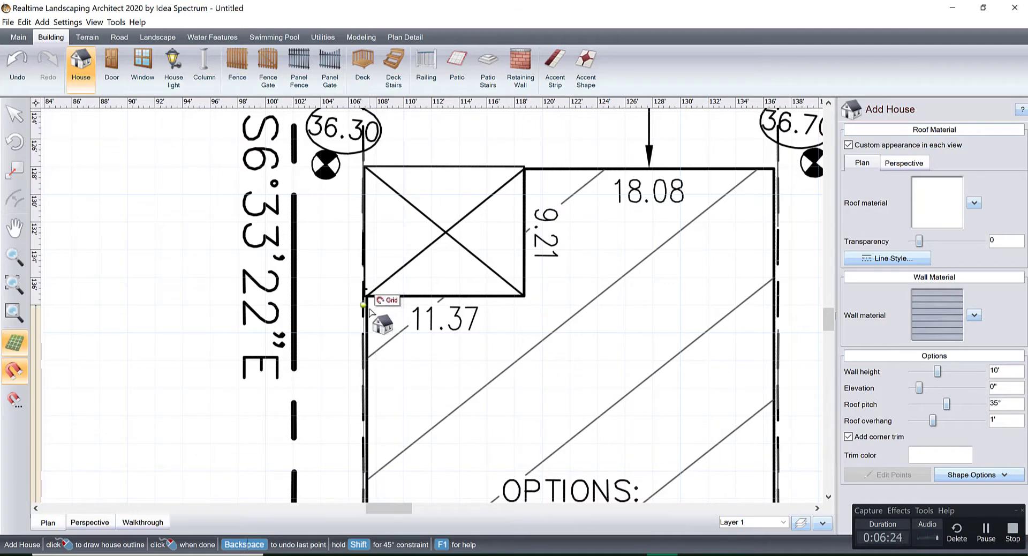
left_click(363, 249)
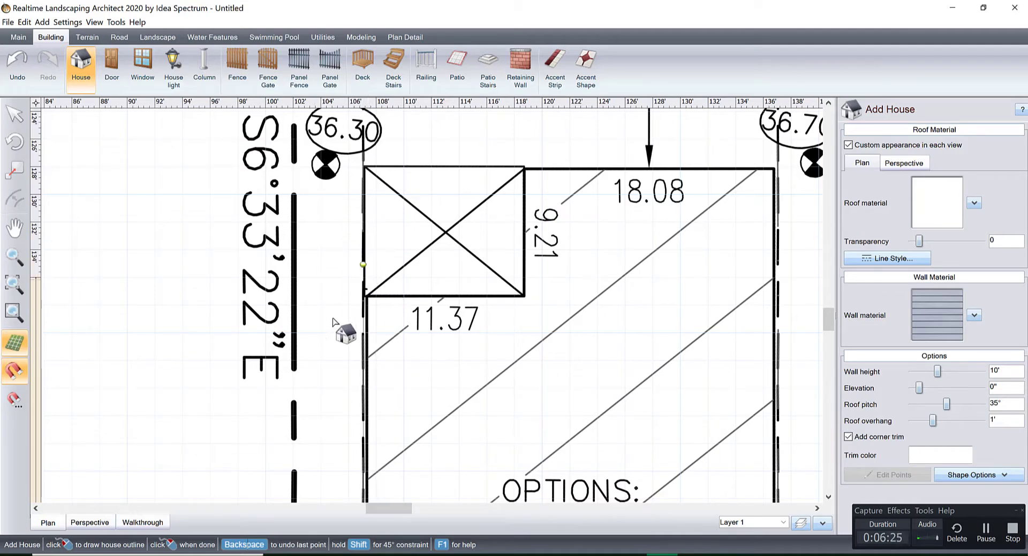
left_click(363, 304)
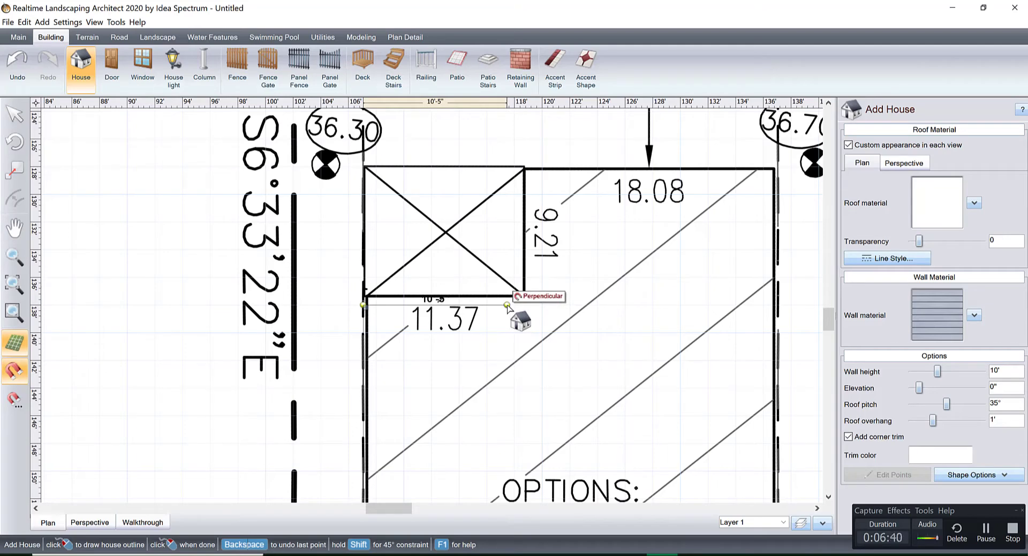
left_click(541, 305)
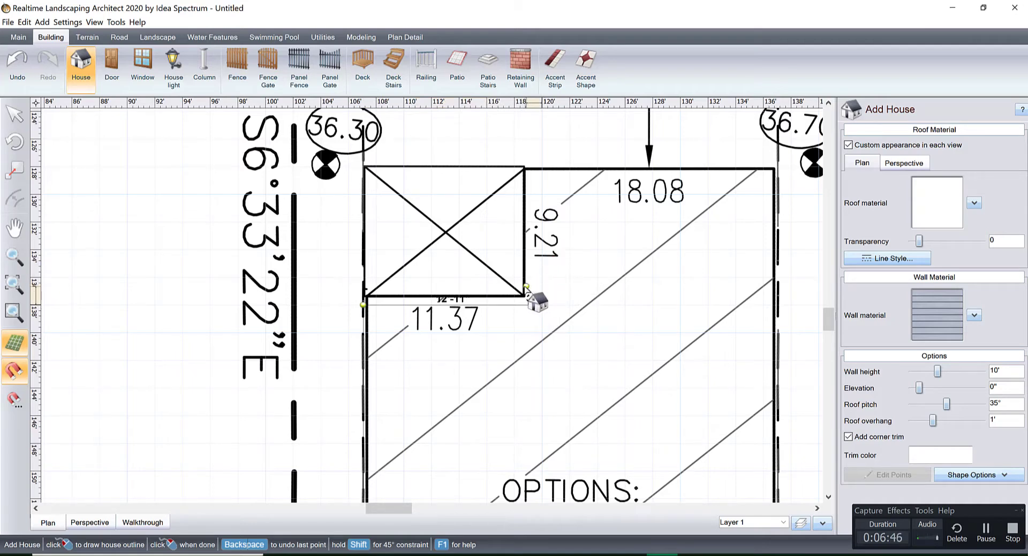
left_click(541, 167)
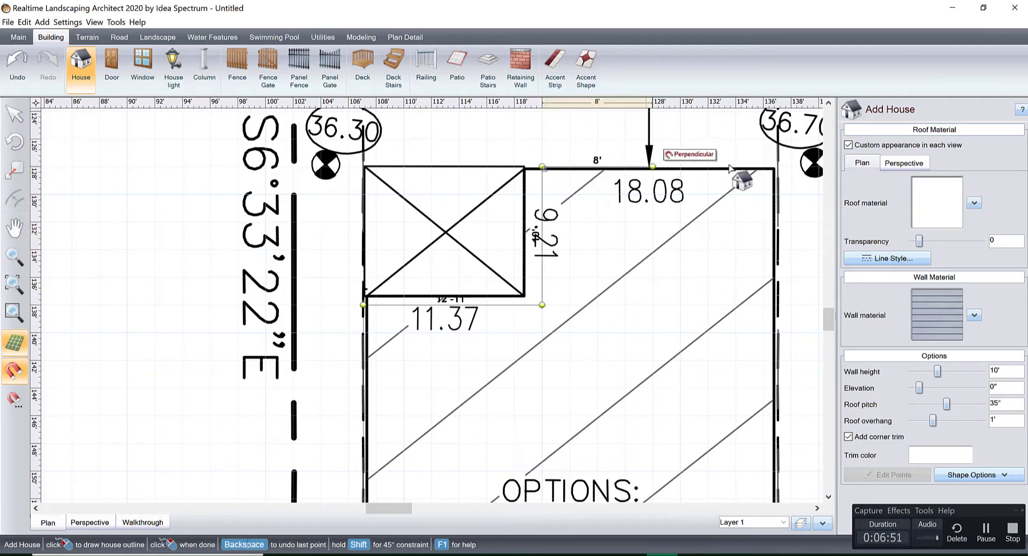
left_click(774, 167)
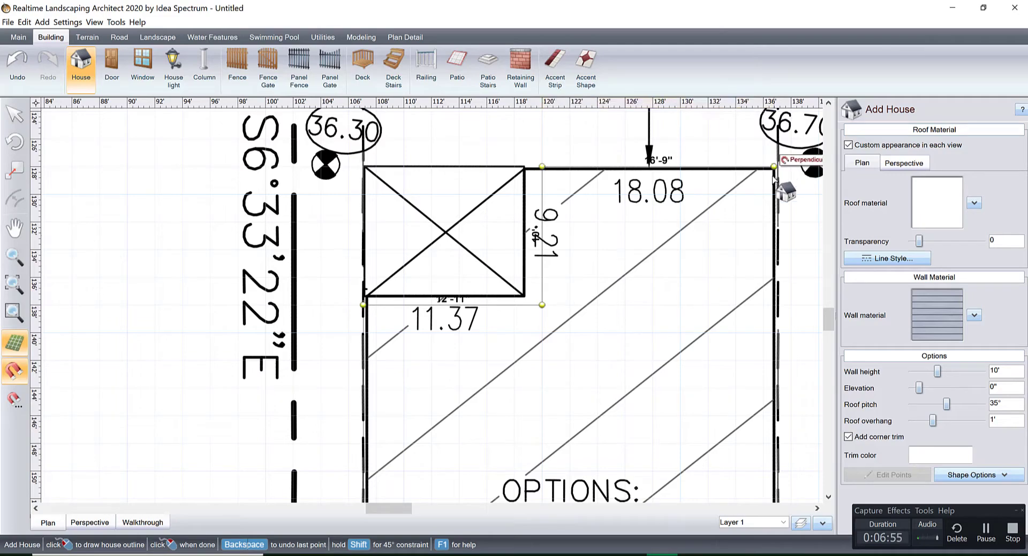
Step: Add the 30'-1" bottom edge and close the house outline at the start point
middle_click_drag(773, 345, 657, 240)
middle_click_drag(667, 313, 628, 242)
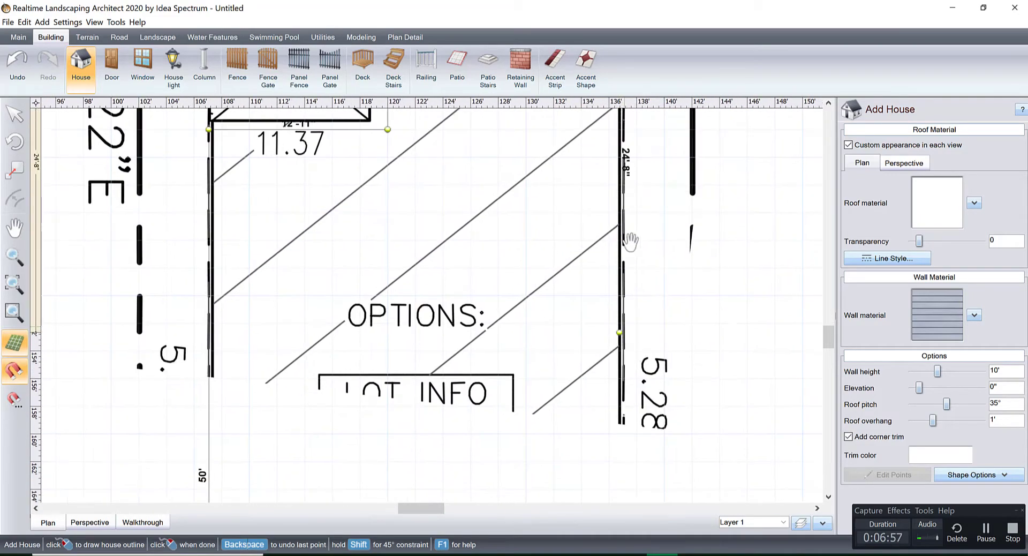
middle_click_drag(616, 419, 635, 227)
scroll(648, 289, "down", 5)
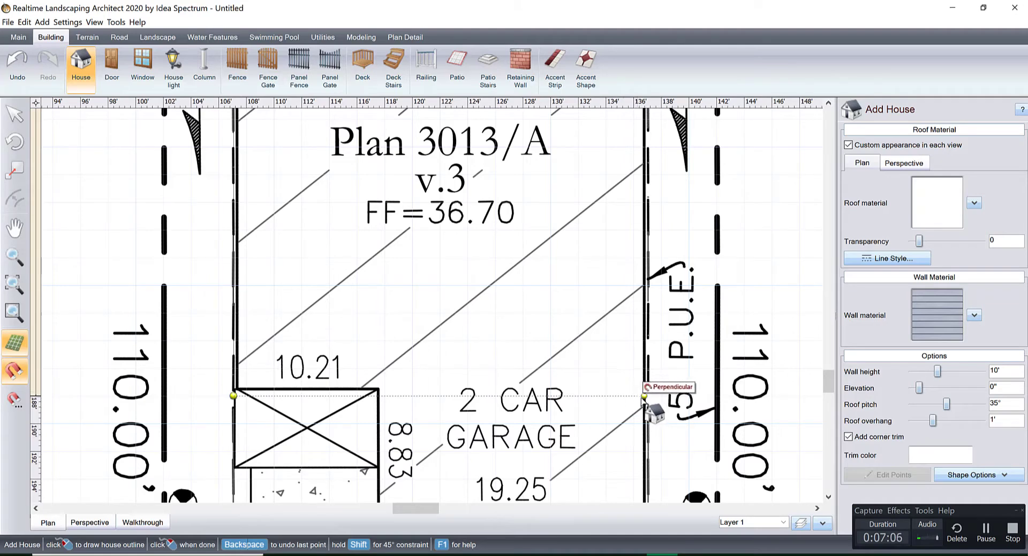
left_click(644, 396)
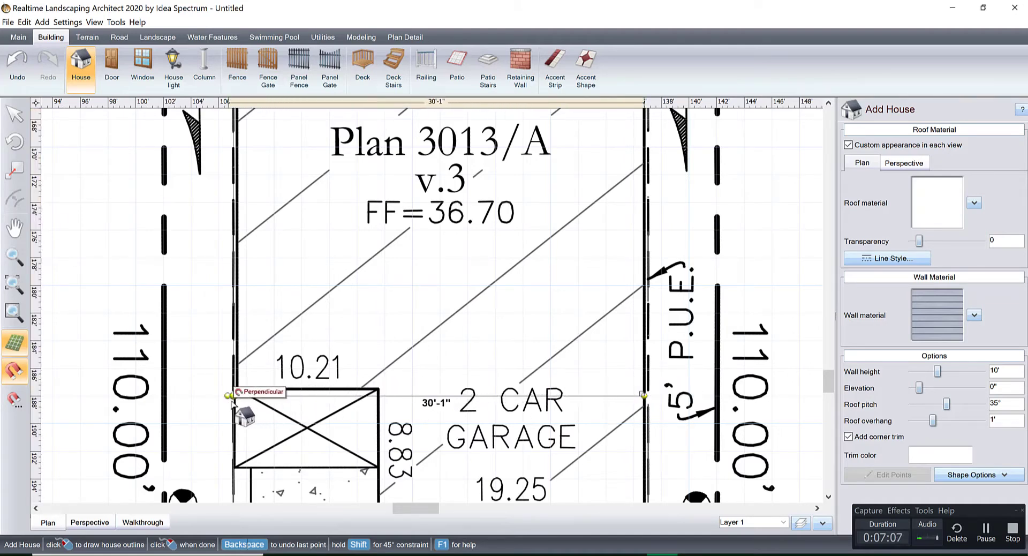
left_click(229, 395)
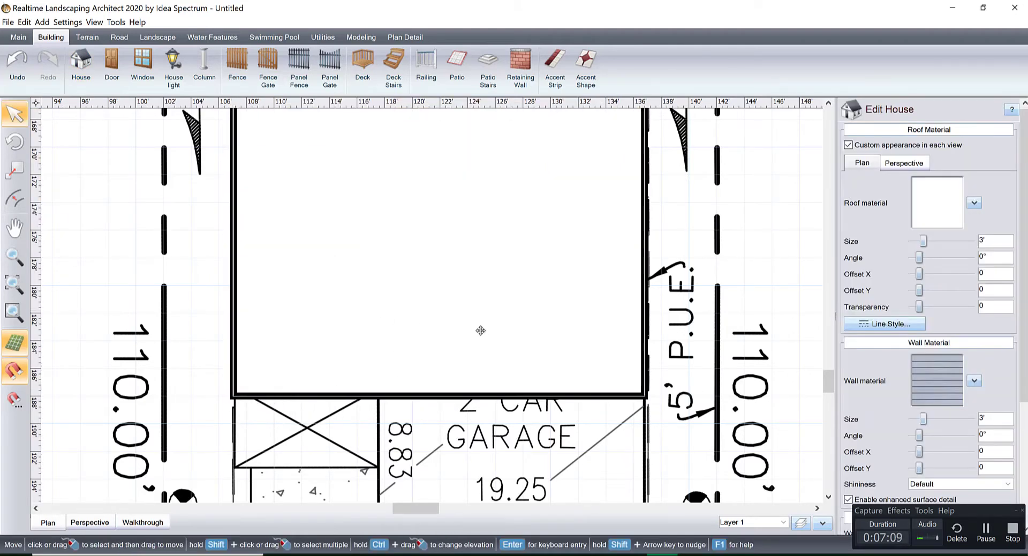
Step: With point editing on, shift the inner notch wall 1'-4" left onto the crossed box's edge
middle_click_drag(478, 222, 511, 476)
scroll(523, 241, "down", 1)
middle_click_drag(523, 240, 477, 348)
scroll(498, 253, "up", 1)
scroll(498, 252, "up", 1)
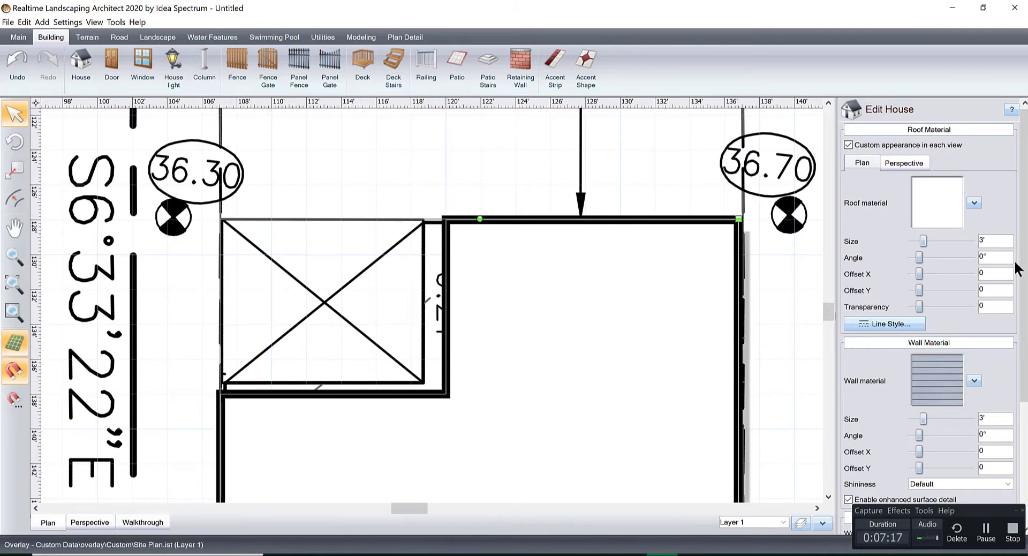
scroll(1004, 375, "down", 3)
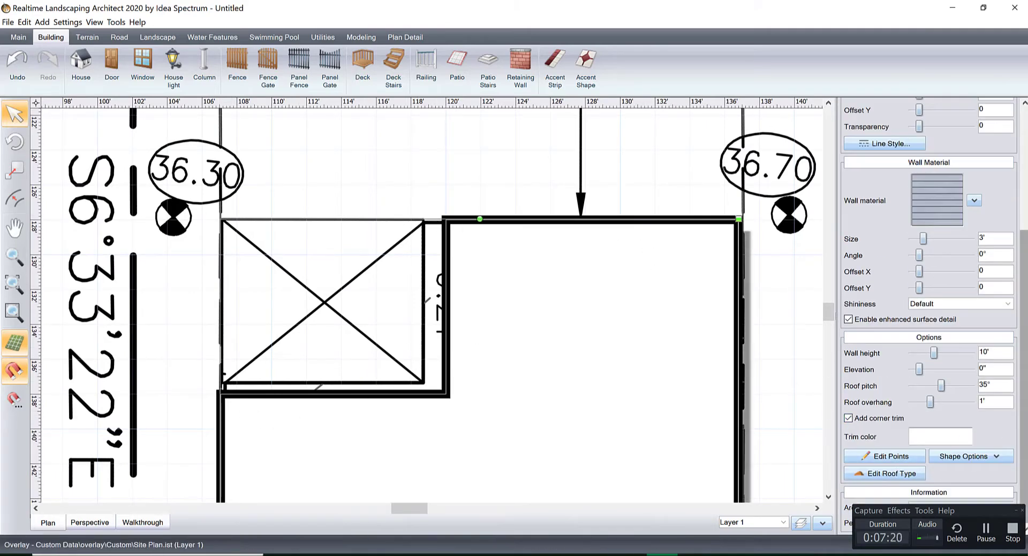
scroll(929, 321, "up", 5)
scroll(942, 321, "down", 3)
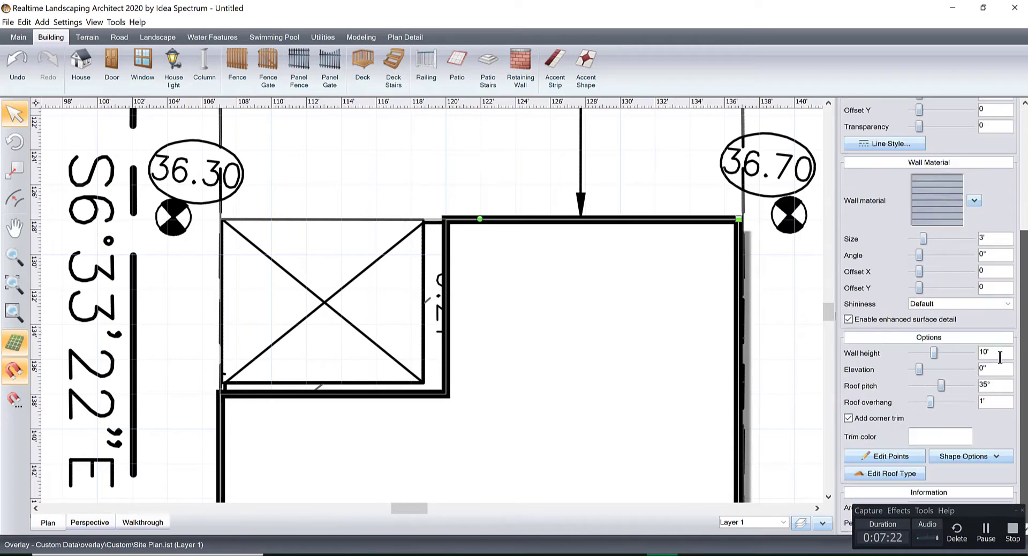
left_click(882, 456)
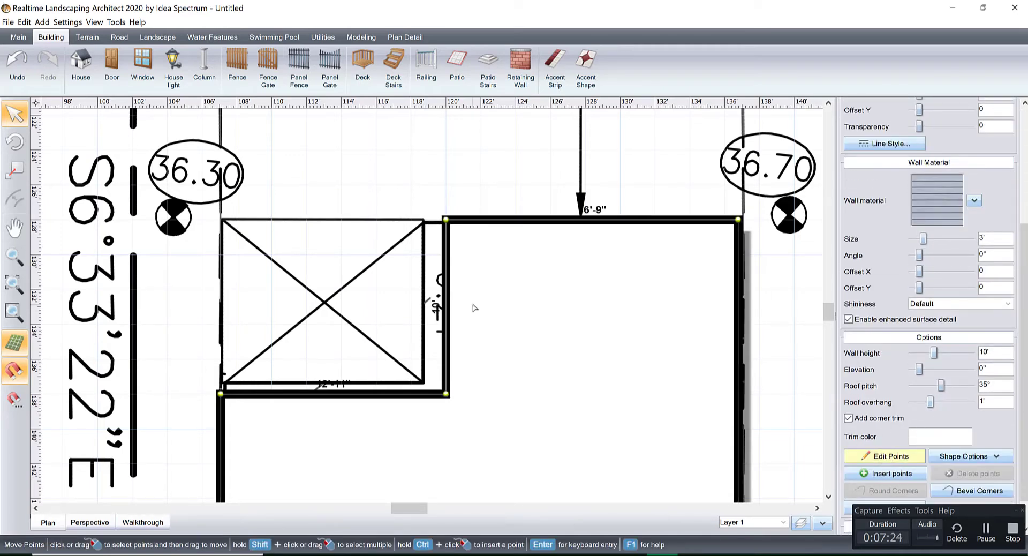
scroll(451, 292, "up", 2)
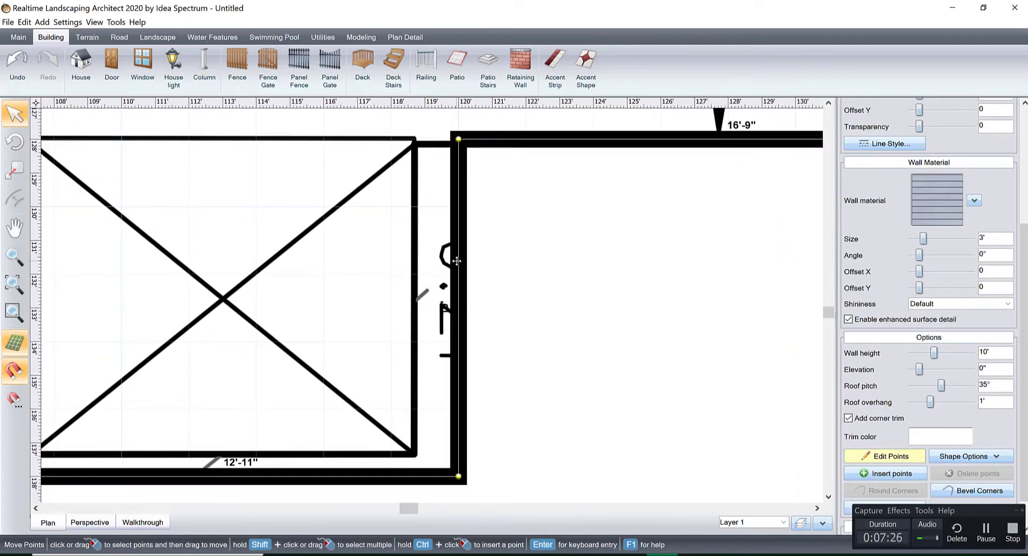
left_click(456, 261)
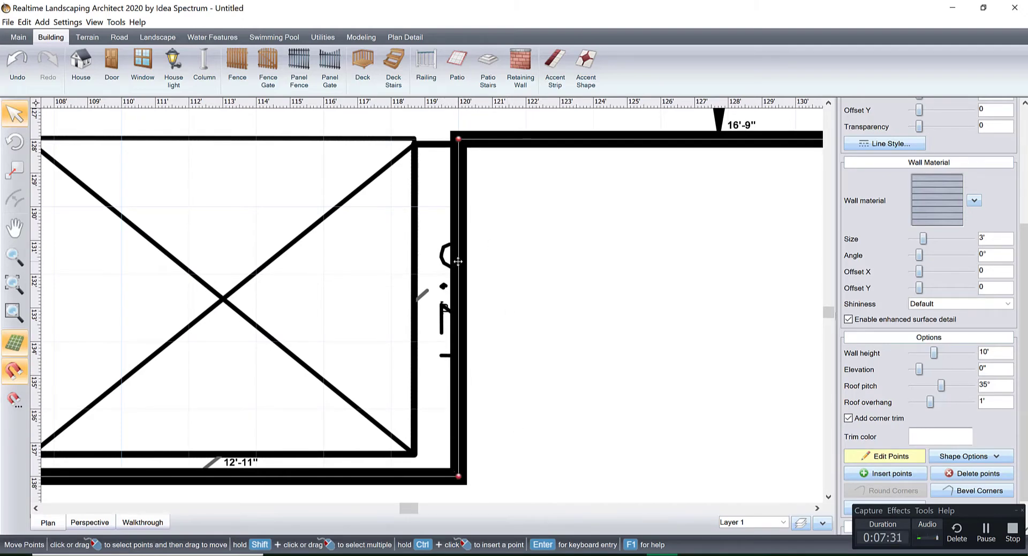
left_click_drag(458, 261, 413, 263)
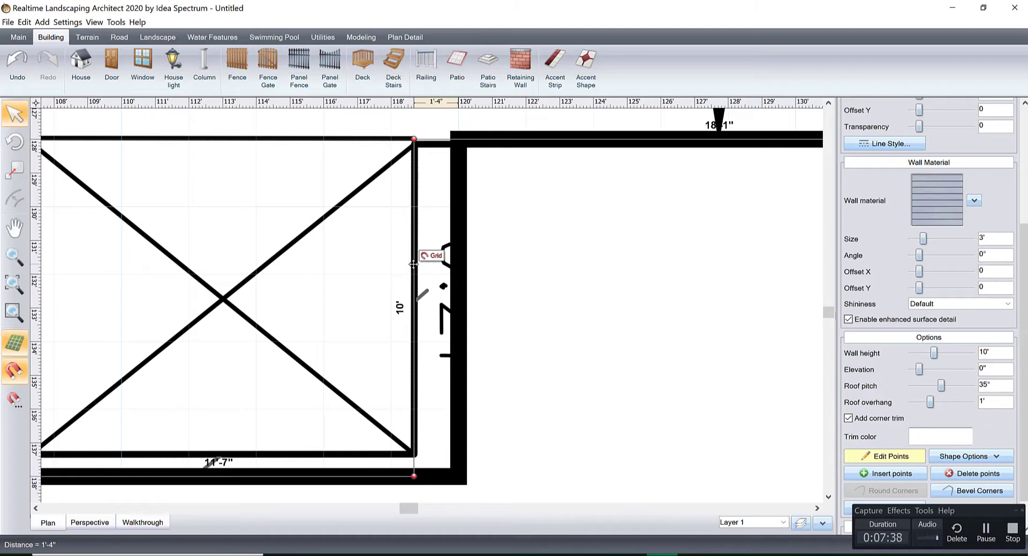
left_click_drag(413, 263, 414, 263)
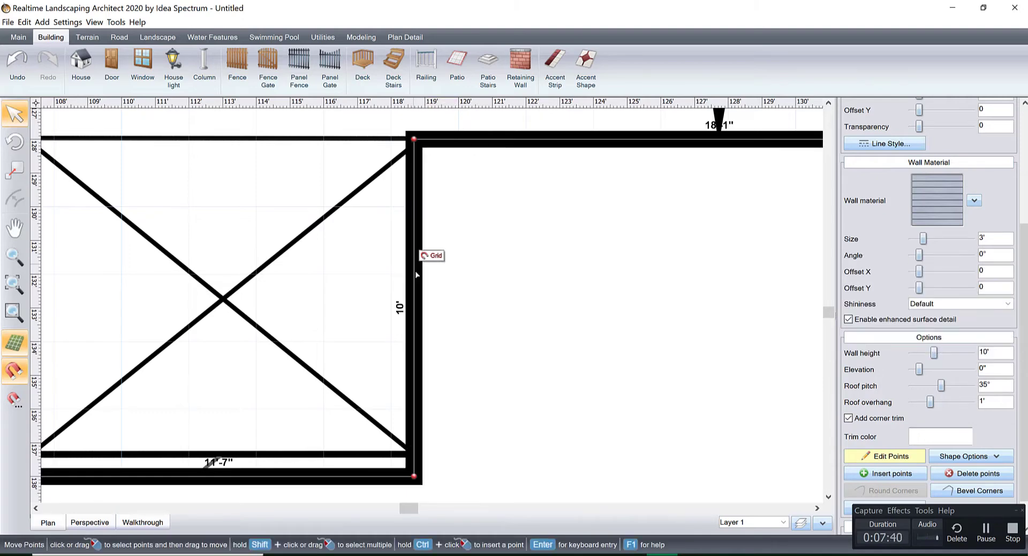
Step: Raise the lower notch wall 8 inches onto the box edge and view the house in 3D
middle_click_drag(397, 368, 531, 298)
scroll(402, 390, "up", 2)
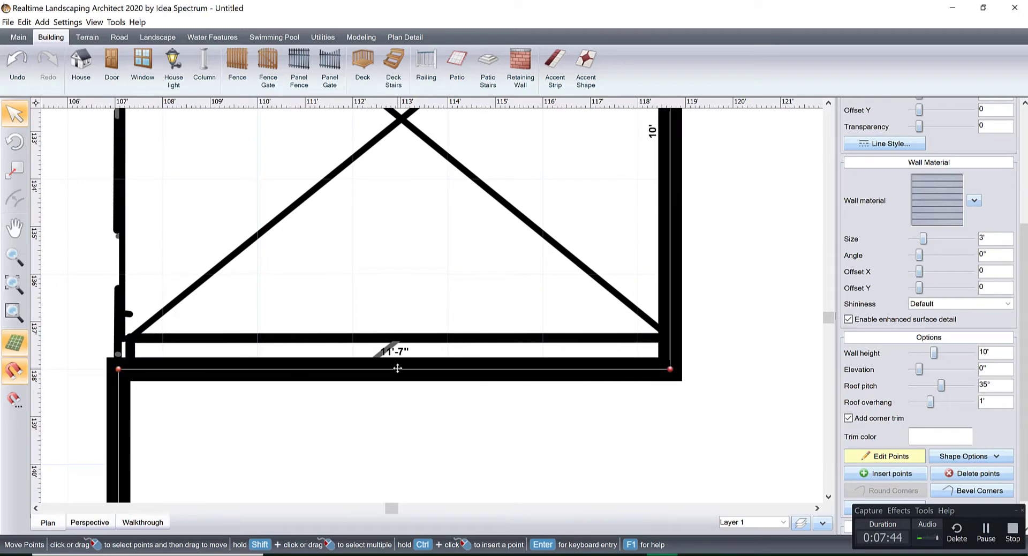
left_click_drag(397, 368, 403, 336)
scroll(429, 354, "down", 5)
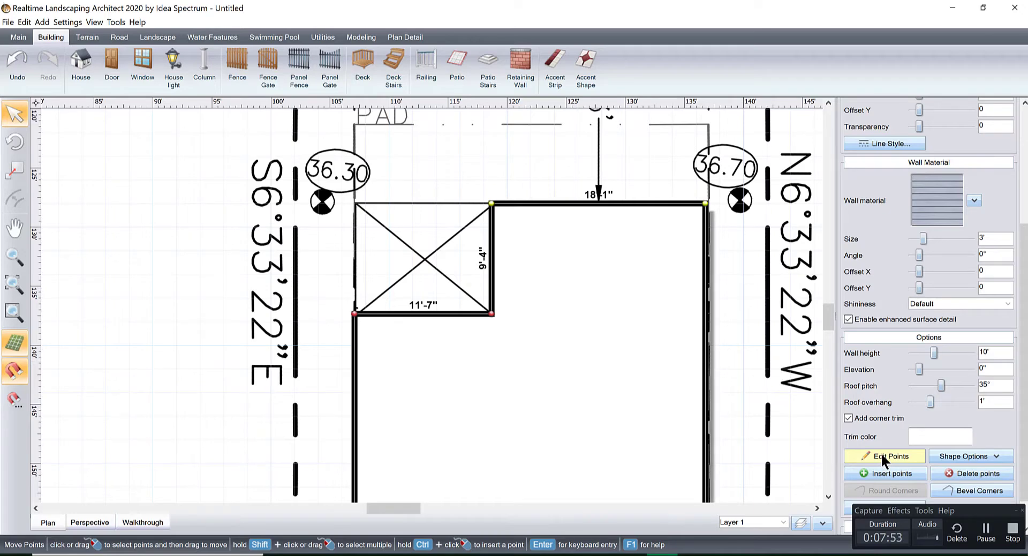
left_click(95, 519)
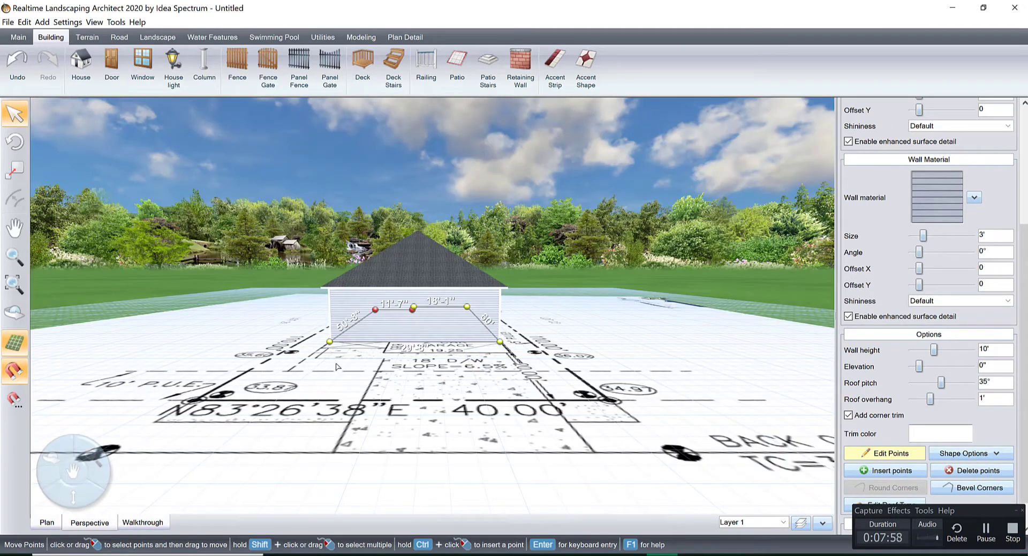
Step: Orbit around the 3D house, exit point editing, and drop the roof pitch from 35° to 0°
left_click(58, 524)
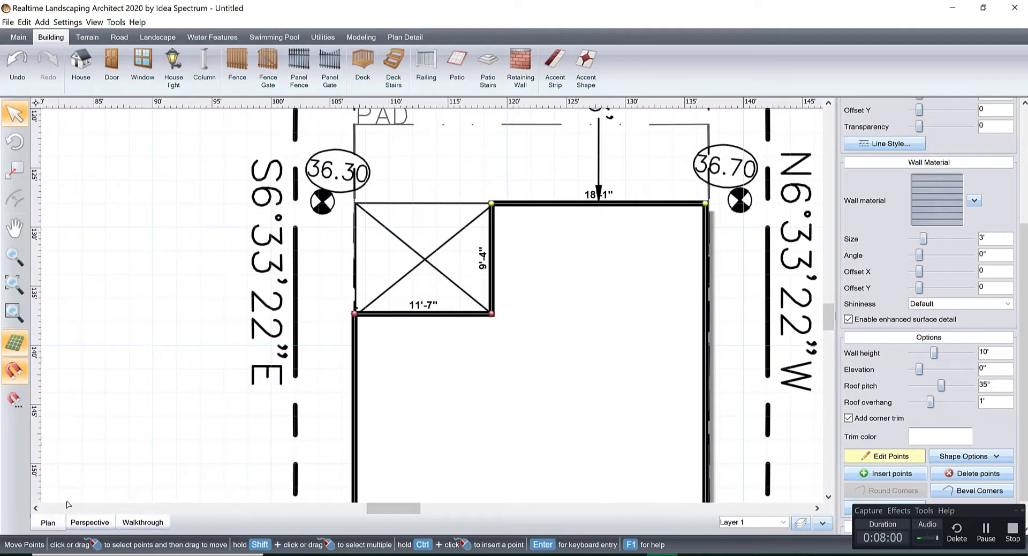
left_click(90, 523)
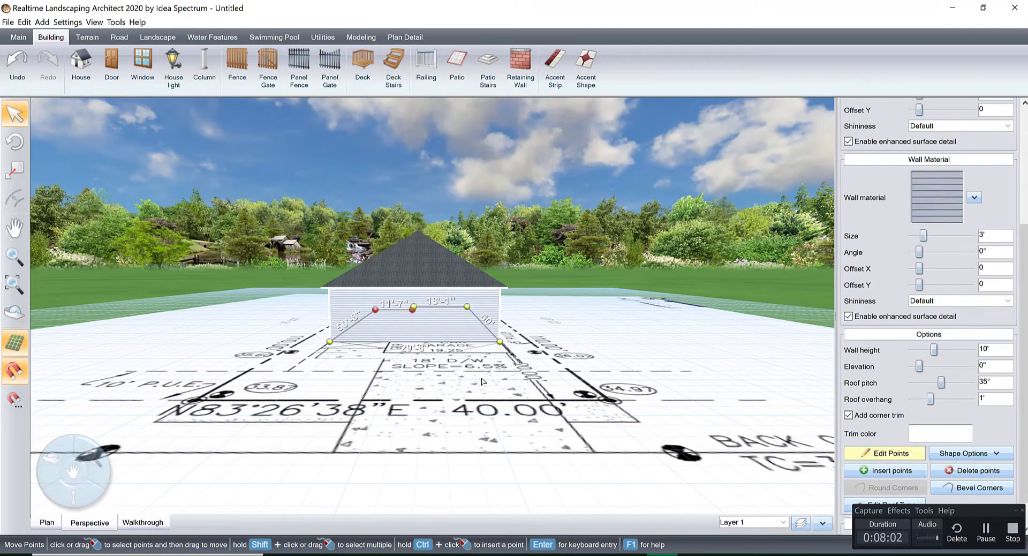
middle_click_drag(482, 368, 359, 400)
right_click_drag(359, 401, 431, 370)
scroll(530, 342, "up", 10)
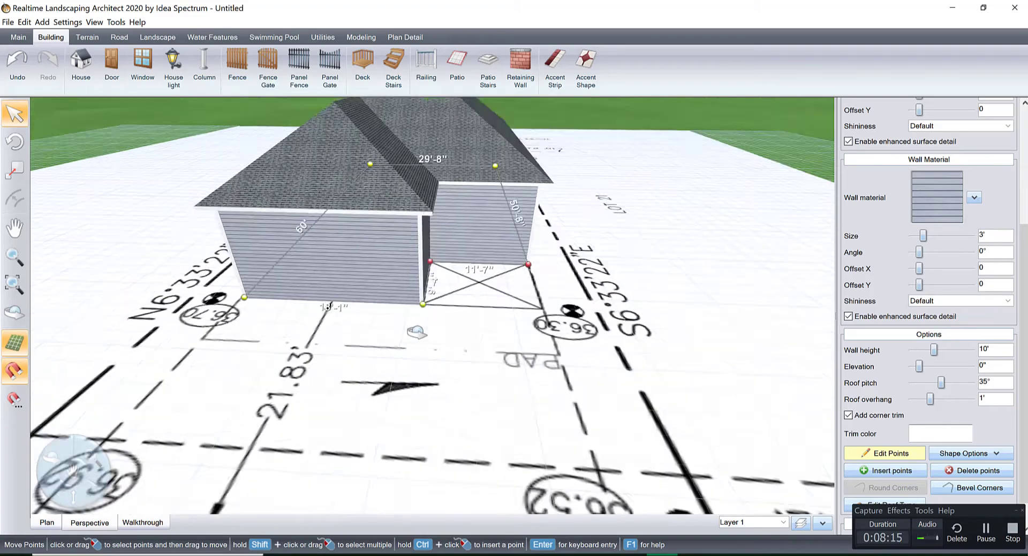
right_click_drag(416, 332, 461, 436)
scroll(453, 388, "up", 3)
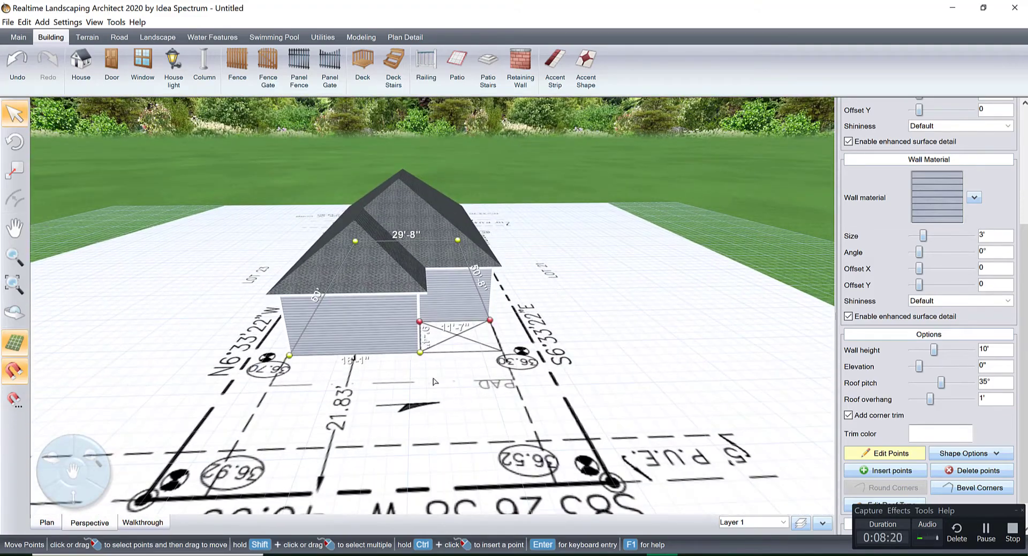
right_click_drag(408, 237, 451, 200)
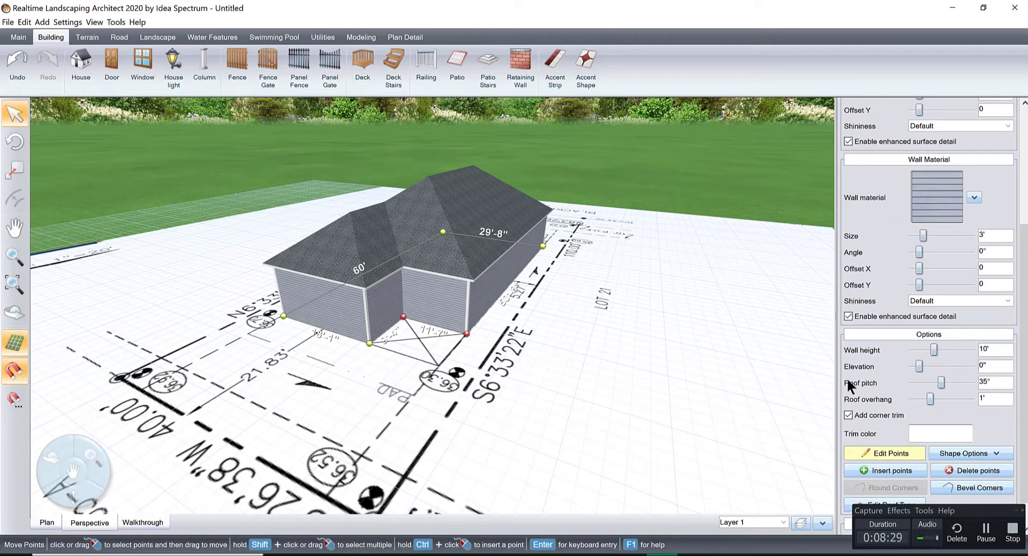
left_click(891, 452)
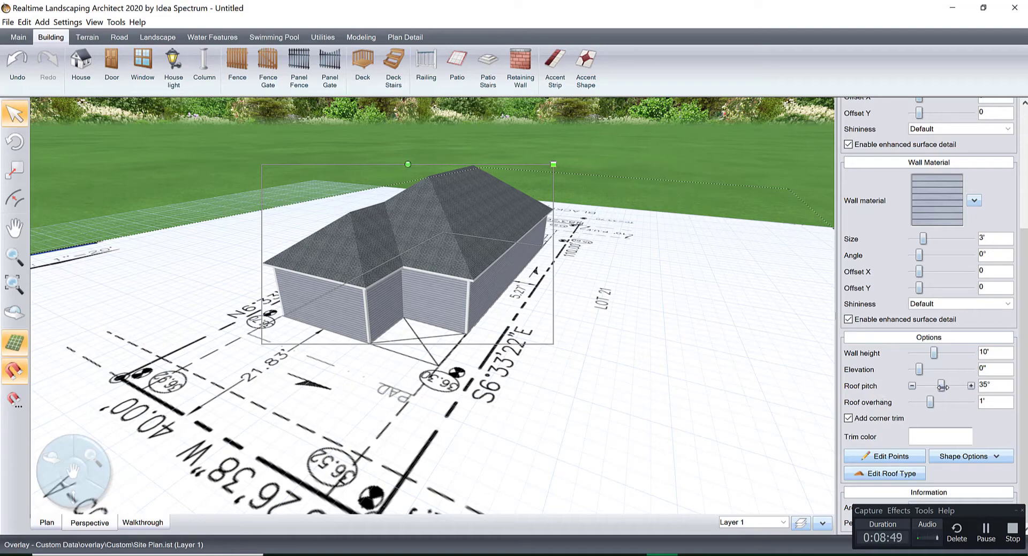
left_click_drag(942, 385, 917, 385)
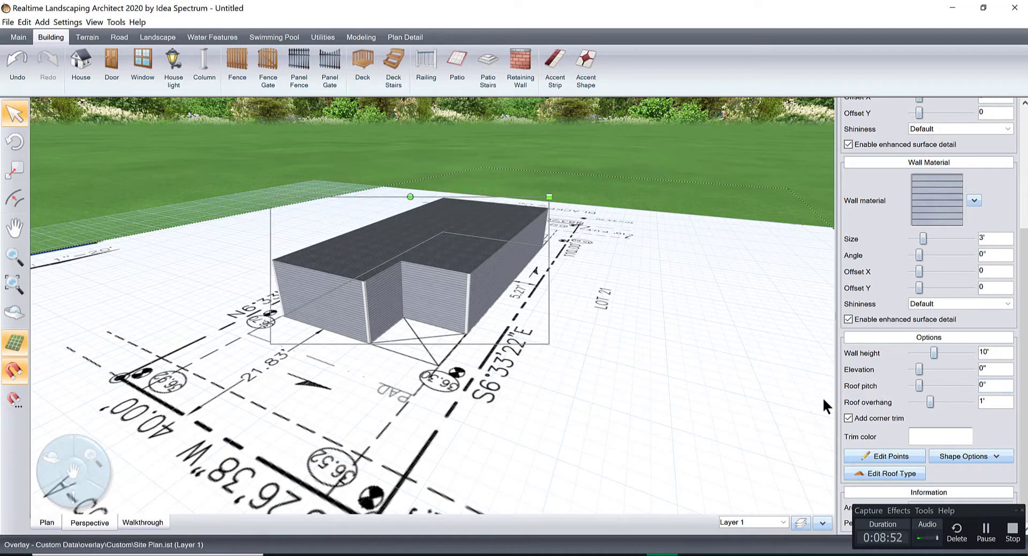
Step: Turn off corner trim and replace Wall44 with light grey Wall183 stucco on the house walls
left_click(847, 418)
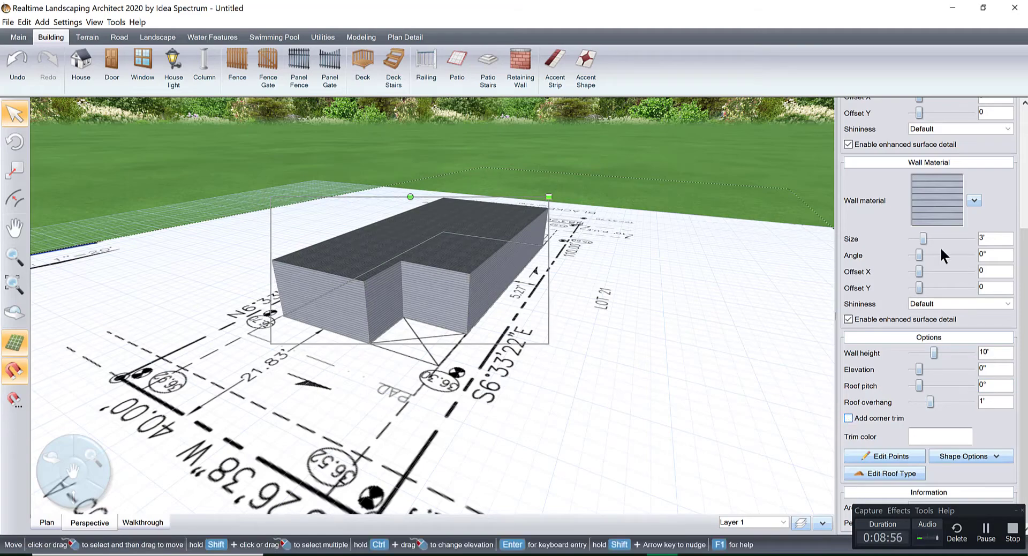
left_click(933, 201)
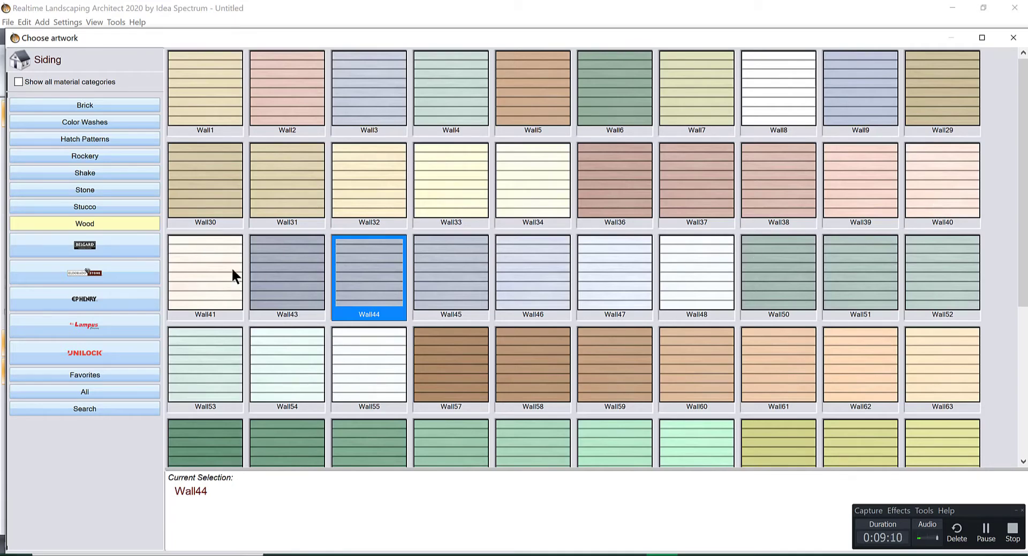
left_click(108, 206)
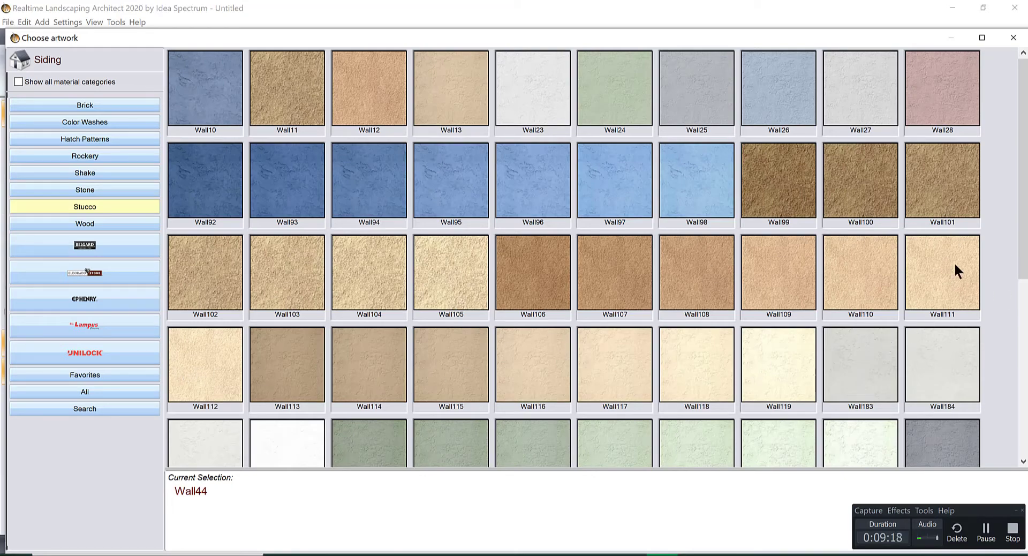
left_click_drag(1024, 174, 1025, 311)
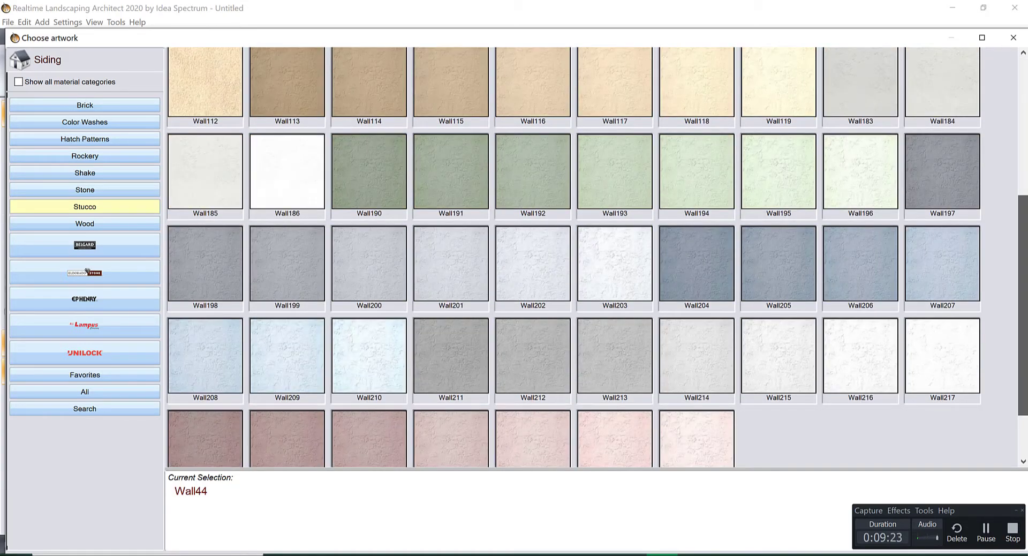
scroll(1017, 174, "up", 3)
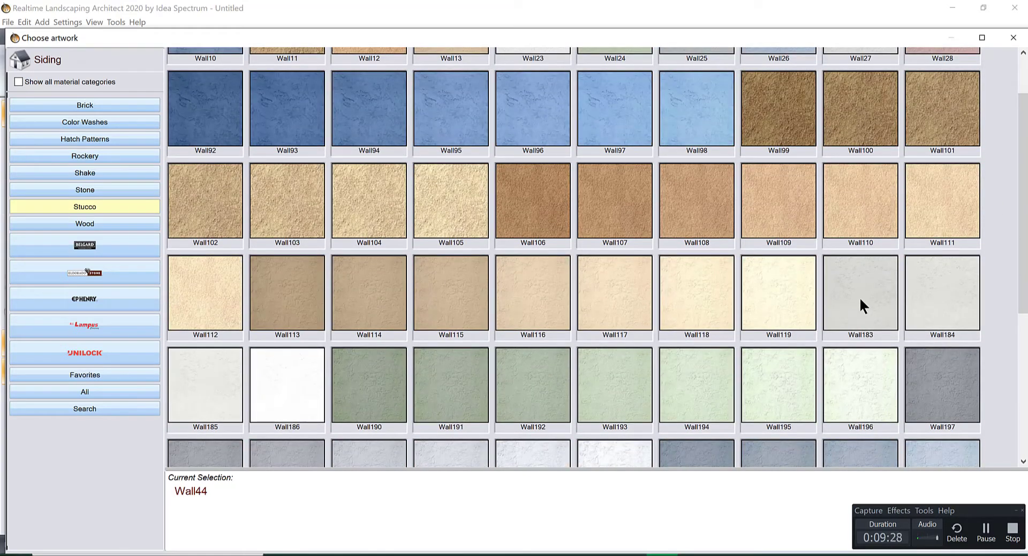
double_click(859, 296)
scroll(396, 336, "up", 3)
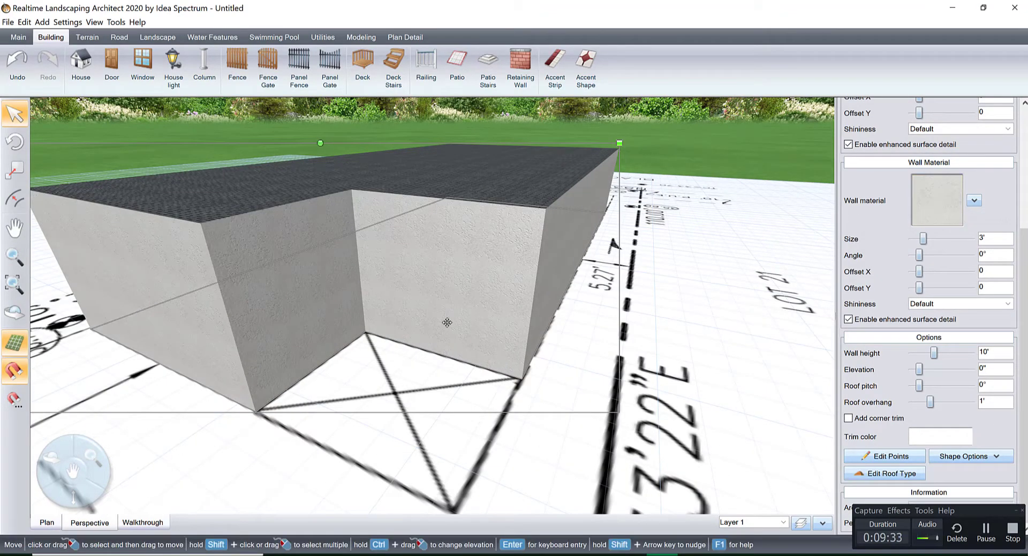
Step: In the 2D plan, frame the house's notched corner, select the house and show its Options
scroll(418, 336, "up", 3)
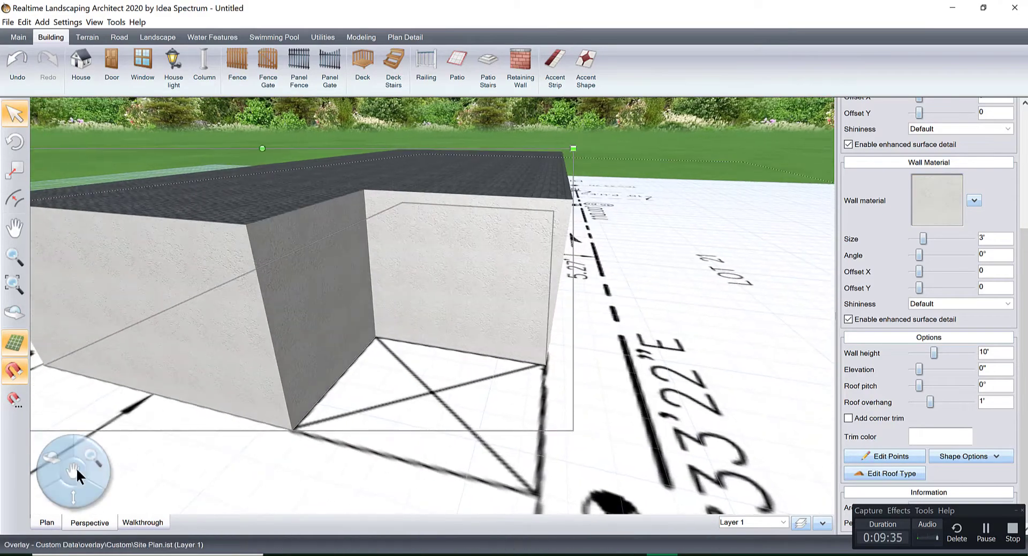
left_click(46, 520)
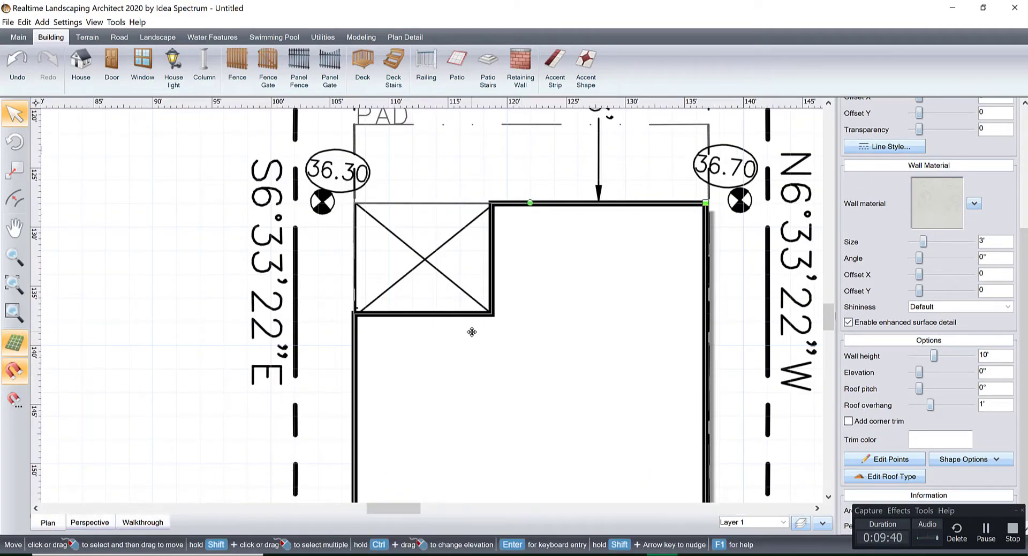
middle_click_drag(429, 278, 401, 292)
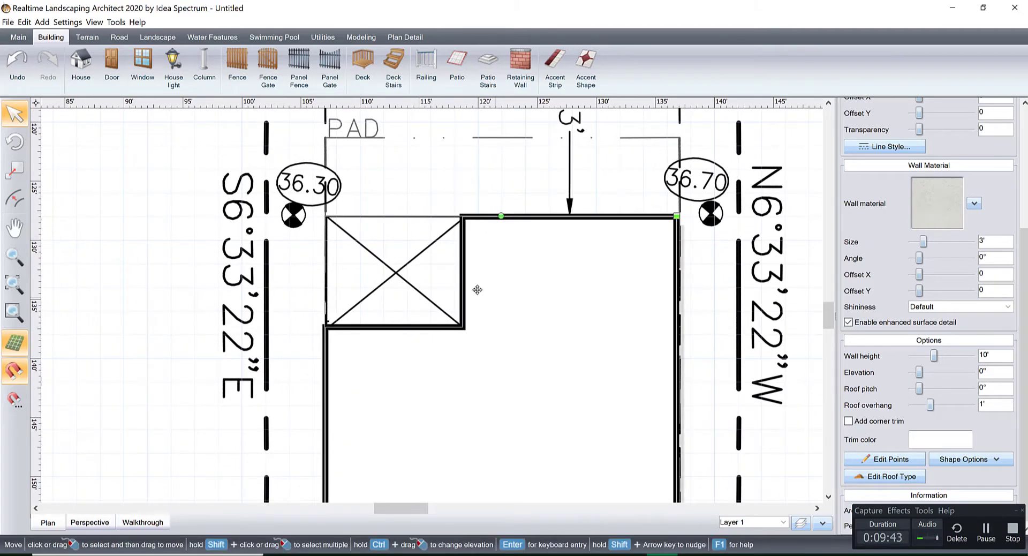
left_click(398, 263)
left_click(523, 287)
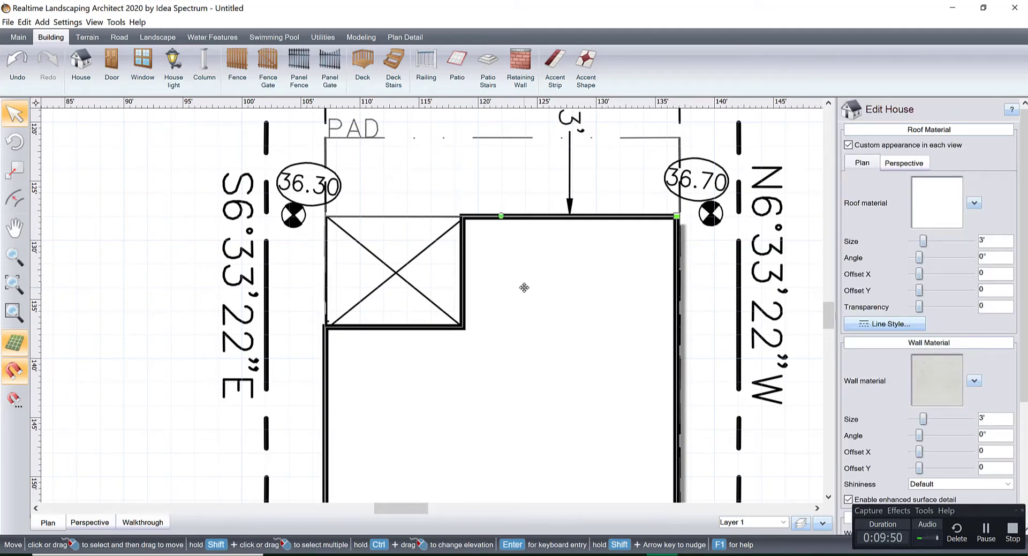
left_click_drag(523, 288, 491, 417)
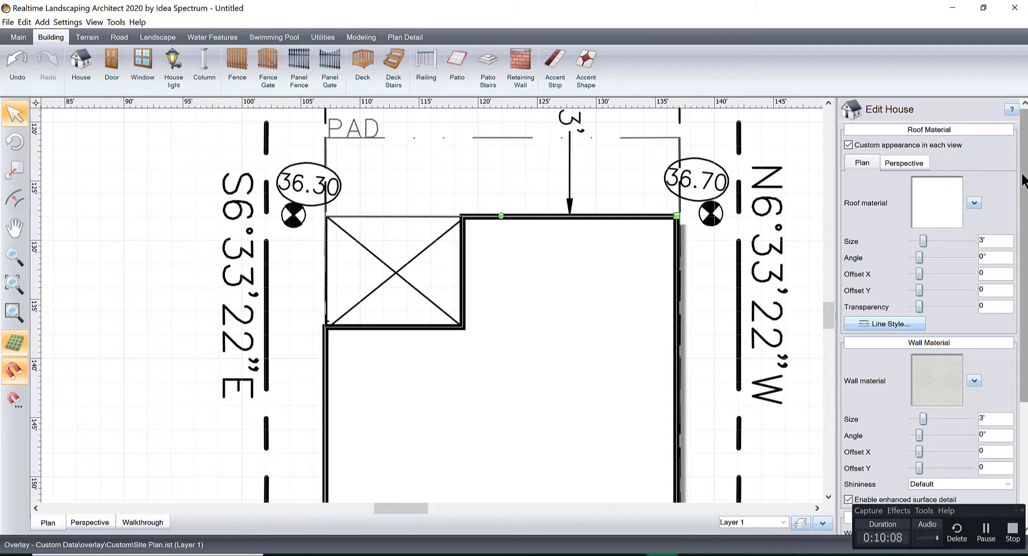
left_click_drag(1023, 179, 1016, 250)
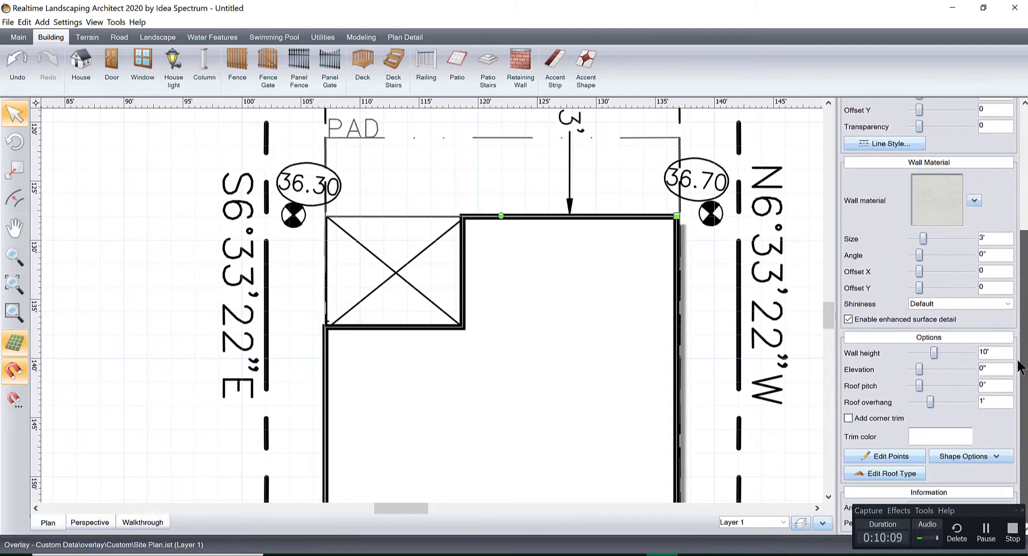
Step: Drag the notch's inner corner point to the crossed box's top-left corner, squaring the footprint, and view it in perspective
left_click(884, 456)
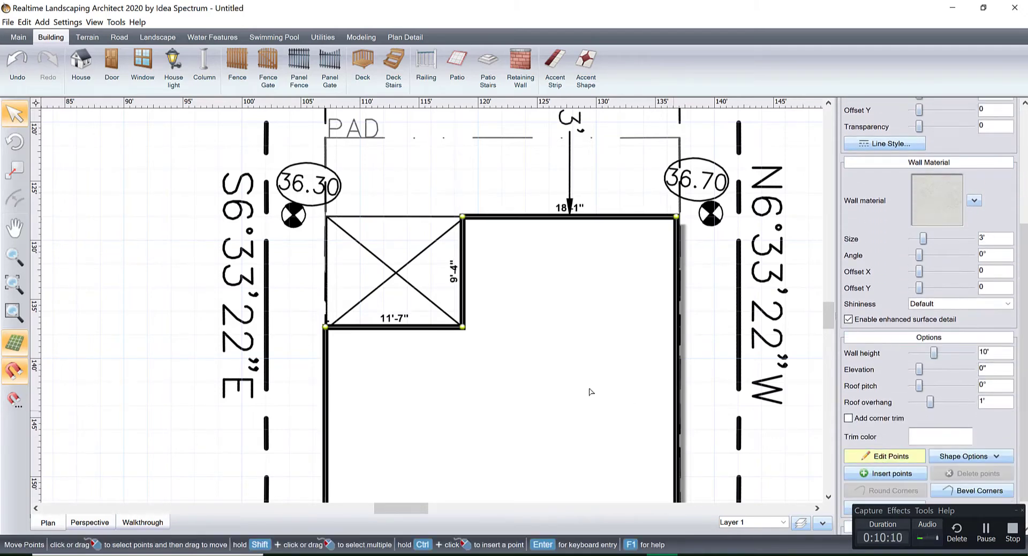
left_click(463, 326)
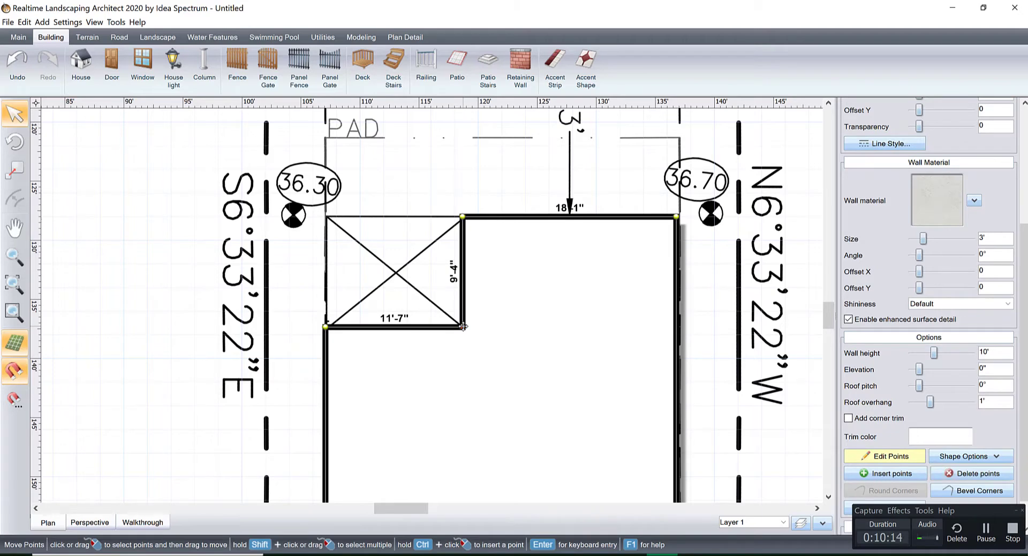
left_click_drag(463, 326, 326, 216)
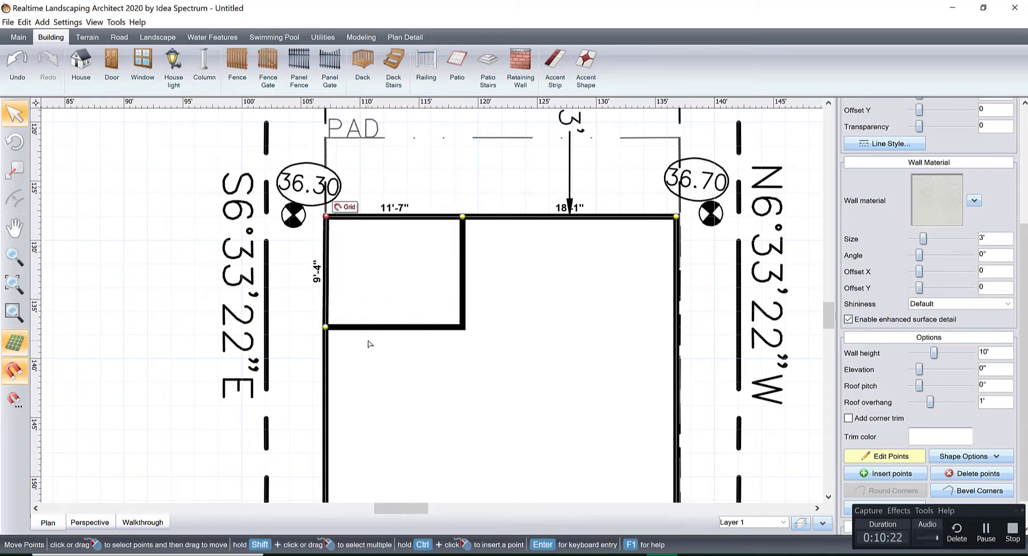
scroll(368, 343, "up", 2)
middle_click_drag(351, 285, 370, 325)
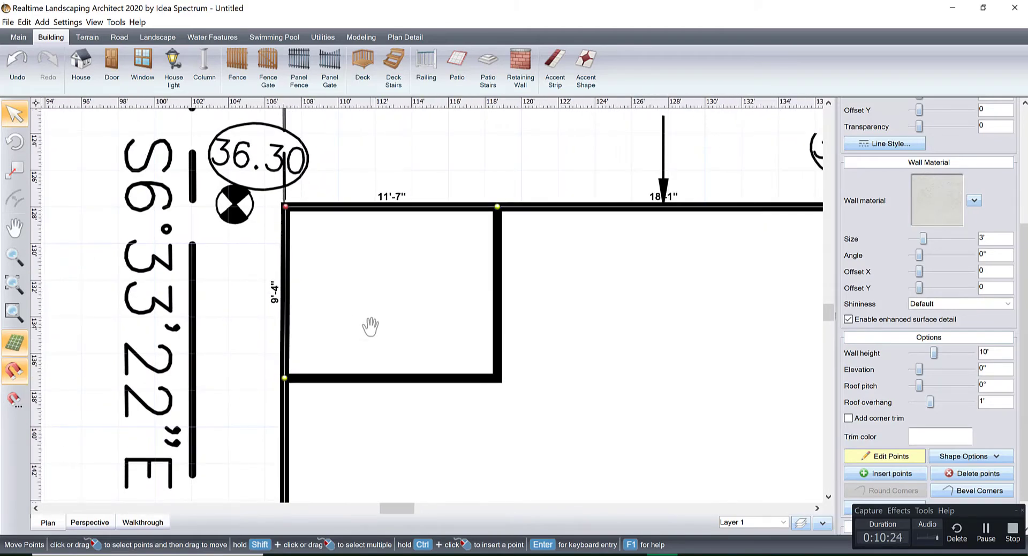
left_click(891, 456)
left_click(107, 521)
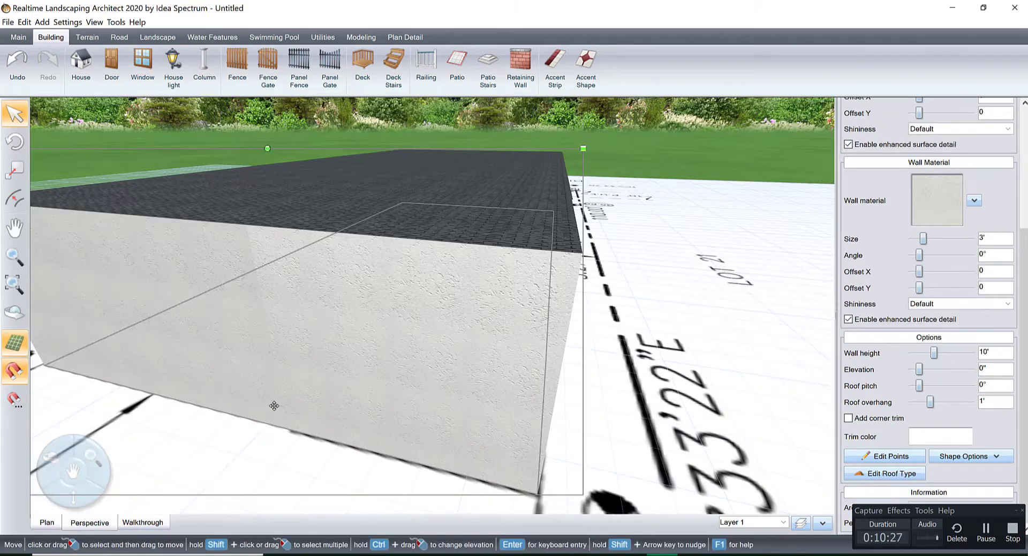
Step: Clear the wall height to 0" and raise the house to a 10' elevation
scroll(428, 325, "up", 3)
scroll(437, 323, "down", 1)
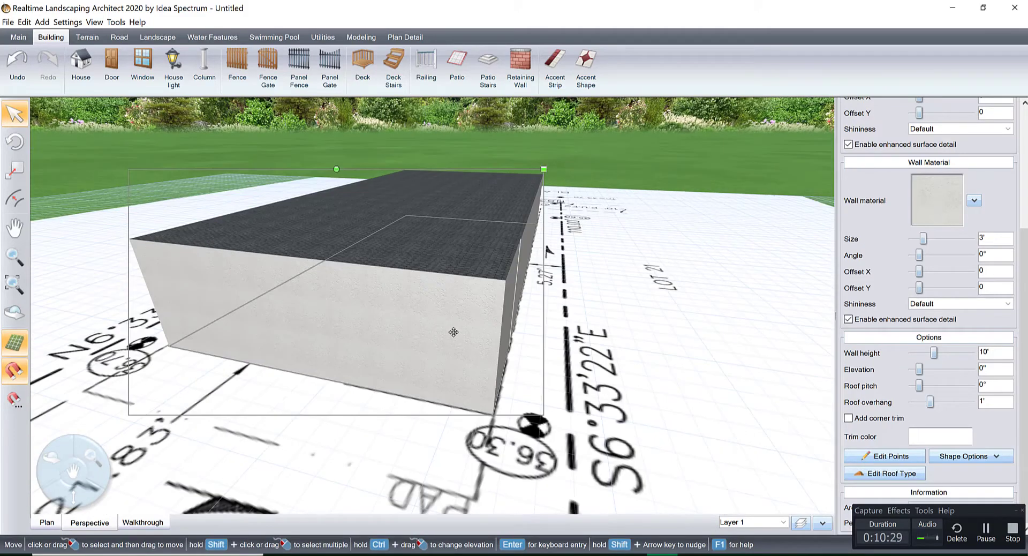
mouse_move(450, 340)
right_mouse_down()
mouse_move(438, 328)
mouse_move(446, 338)
right_mouse_up()
left_click_drag(446, 337, 627, 357)
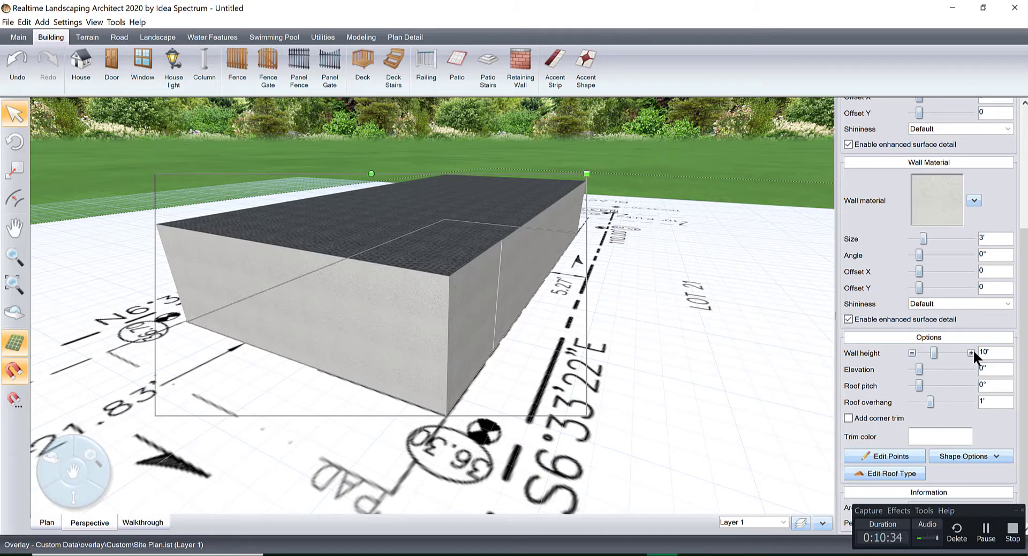
double_click(1000, 352)
key("BackSpace")
left_click(998, 368)
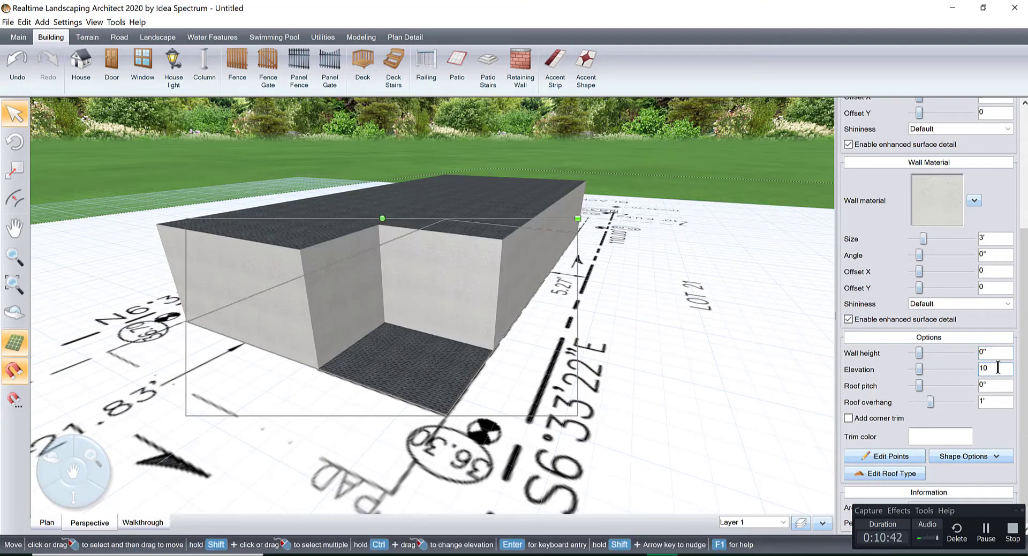
key("Tab")
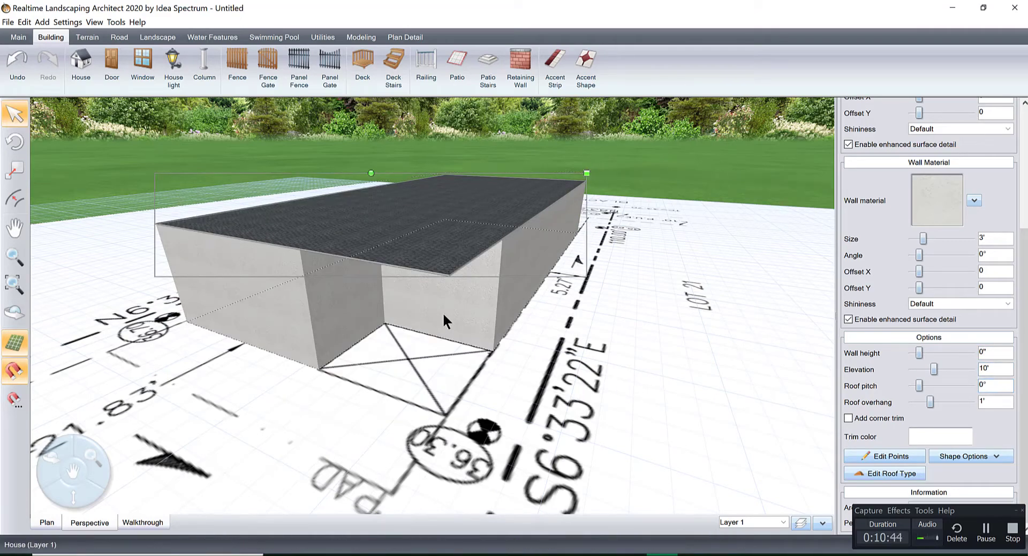
Step: Steepen the roof pitch step by step from flat up to 22°, orbiting to inspect it
middle_click_drag(442, 312, 497, 384)
middle_click_drag(459, 294, 442, 354)
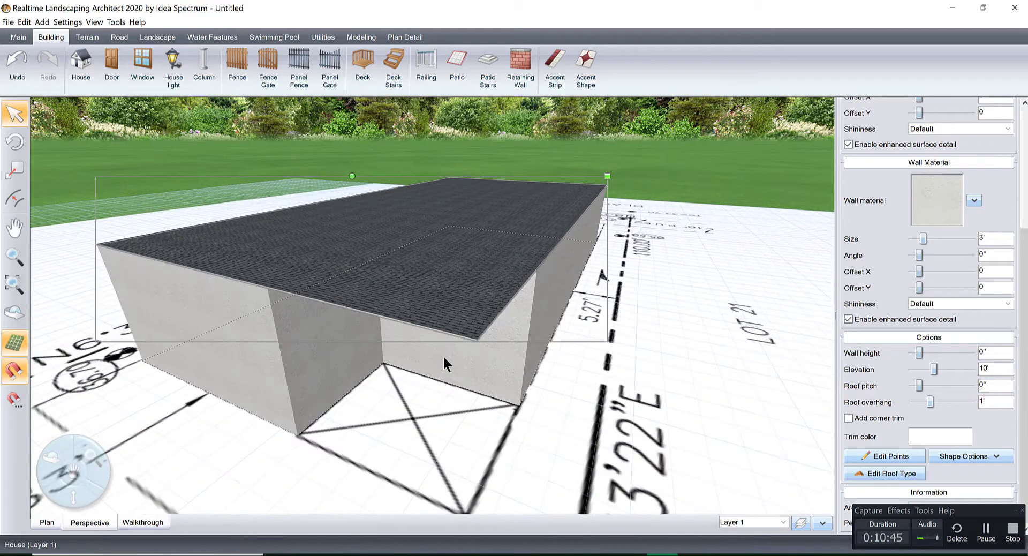
right_click_drag(442, 354, 385, 272)
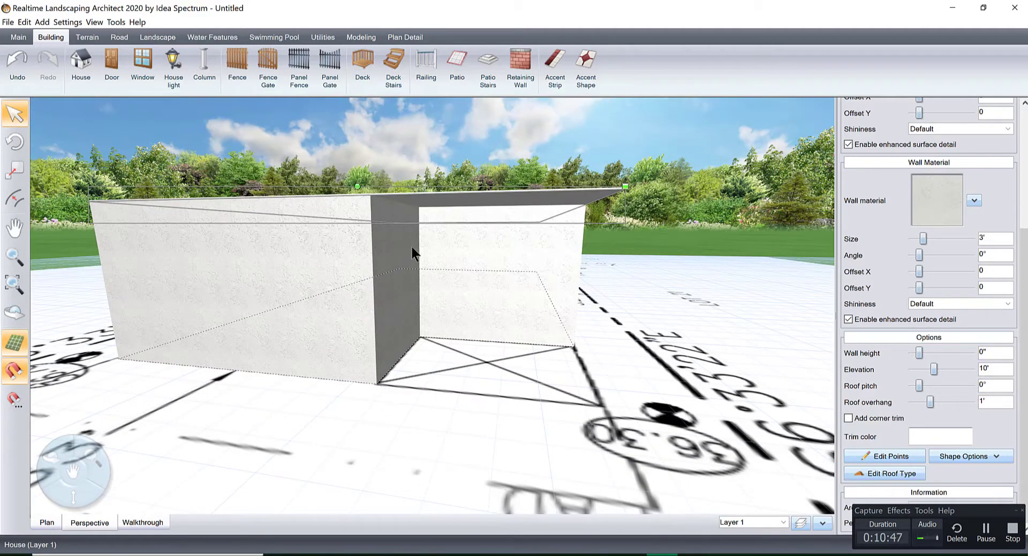
right_click_drag(404, 227, 402, 264)
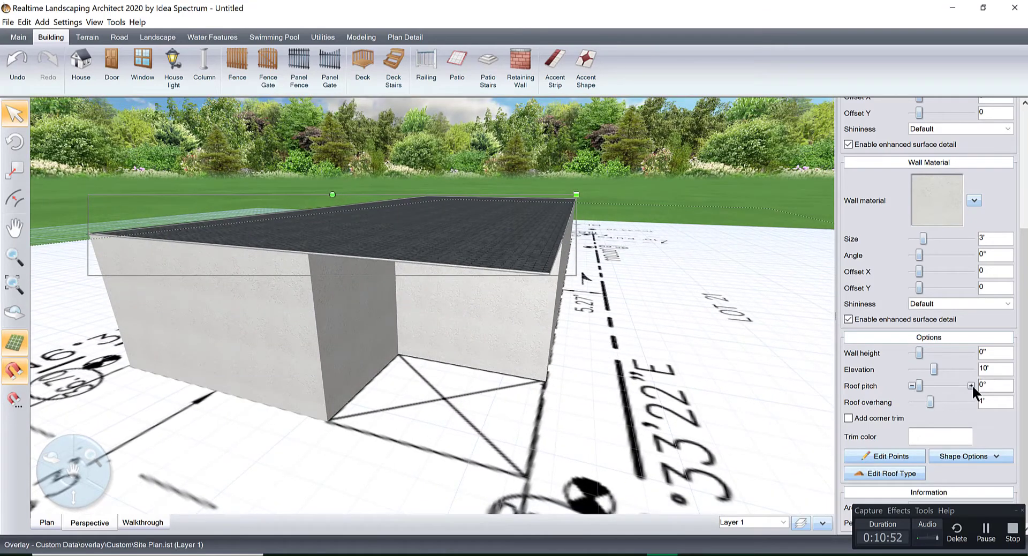
left_click(970, 385)
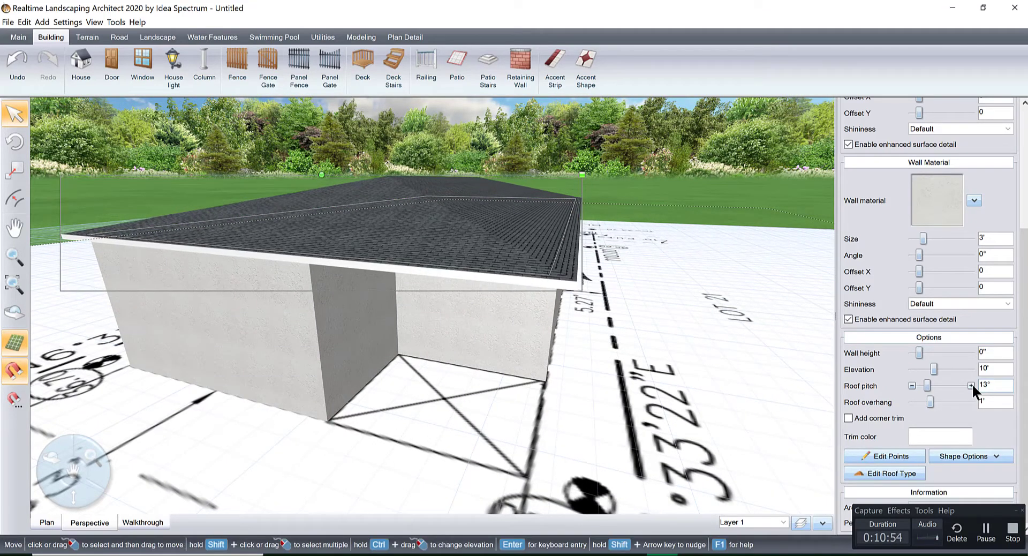
left_click(971, 385)
left_click(970, 385)
mouse_move(717, 319)
right_mouse_down()
mouse_move(686, 320)
mouse_move(719, 316)
mouse_move(685, 316)
mouse_move(674, 302)
mouse_move(706, 317)
right_mouse_up()
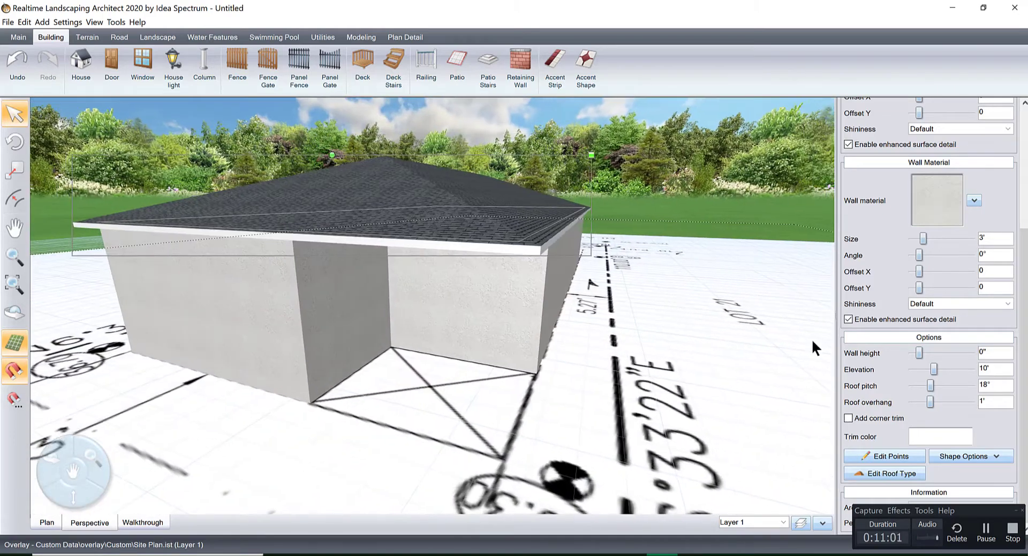
left_click(970, 385)
left_click(970, 384)
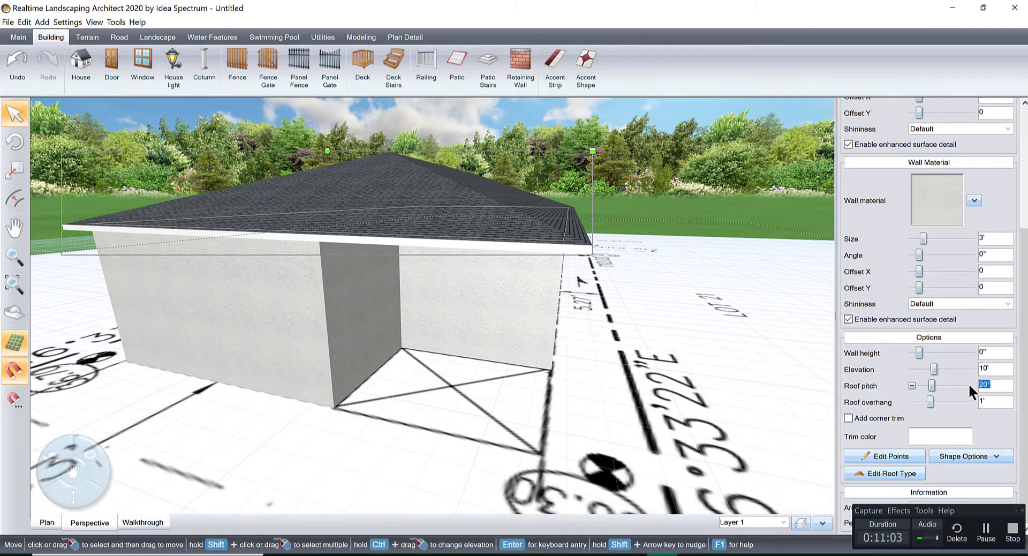
left_click(970, 385)
left_click(970, 385)
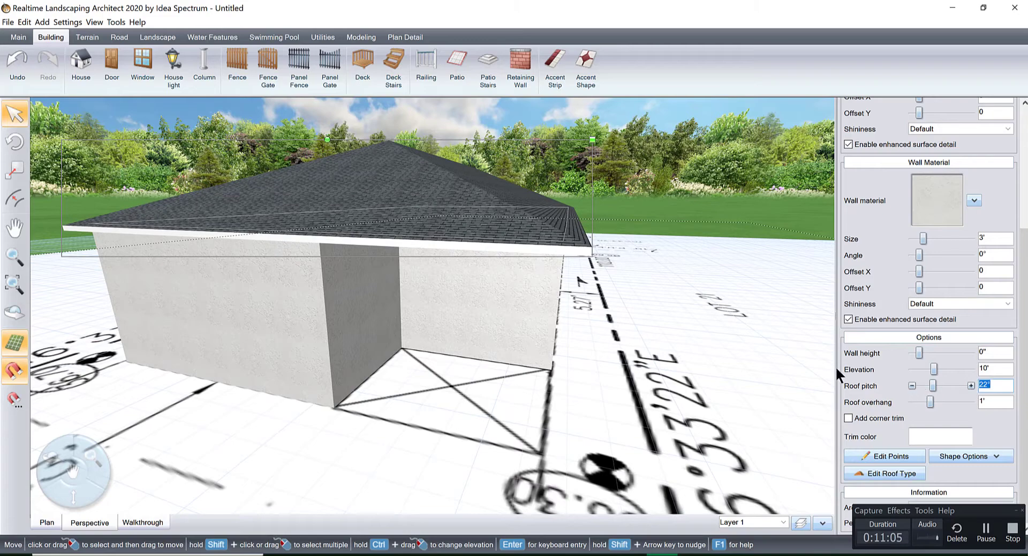
mouse_move(585, 304)
right_mouse_down()
mouse_move(616, 304)
mouse_move(595, 298)
right_mouse_up()
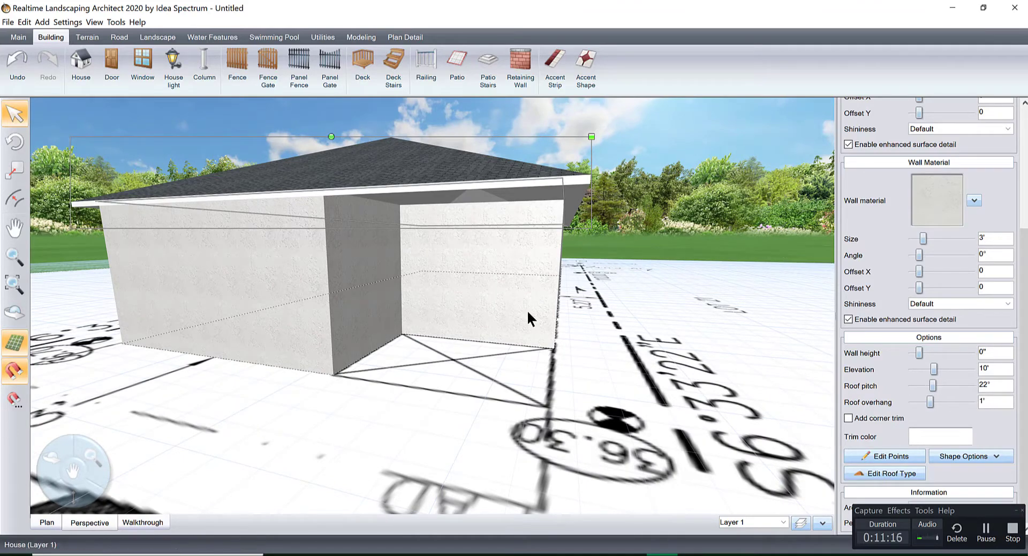
Step: Set the wall height to 1" after comparing it against 0" in the orbited view
mouse_move(531, 305)
middle_mouse_down()
mouse_move(503, 320)
mouse_move(514, 335)
mouse_move(549, 323)
mouse_move(555, 308)
mouse_move(546, 314)
middle_mouse_up()
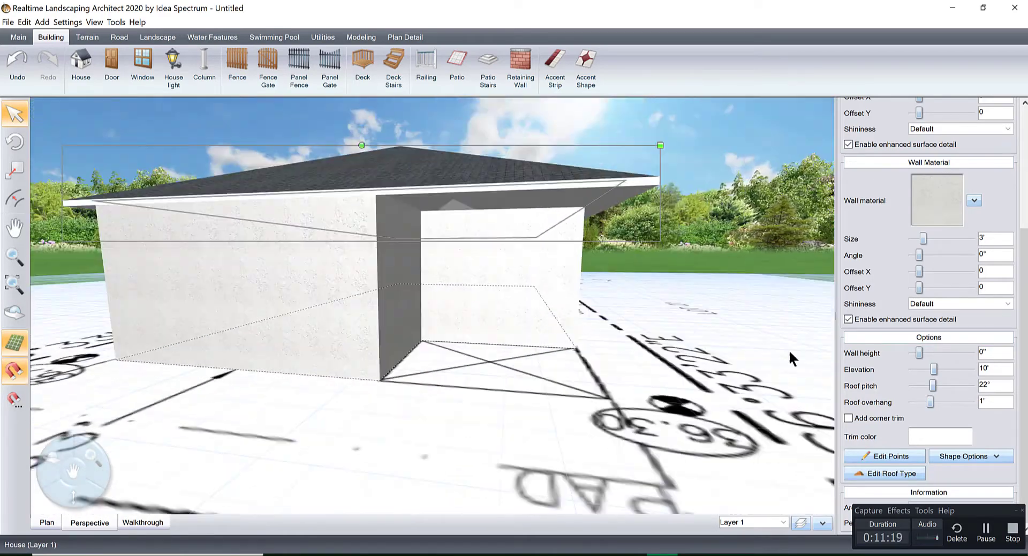
left_click(970, 352)
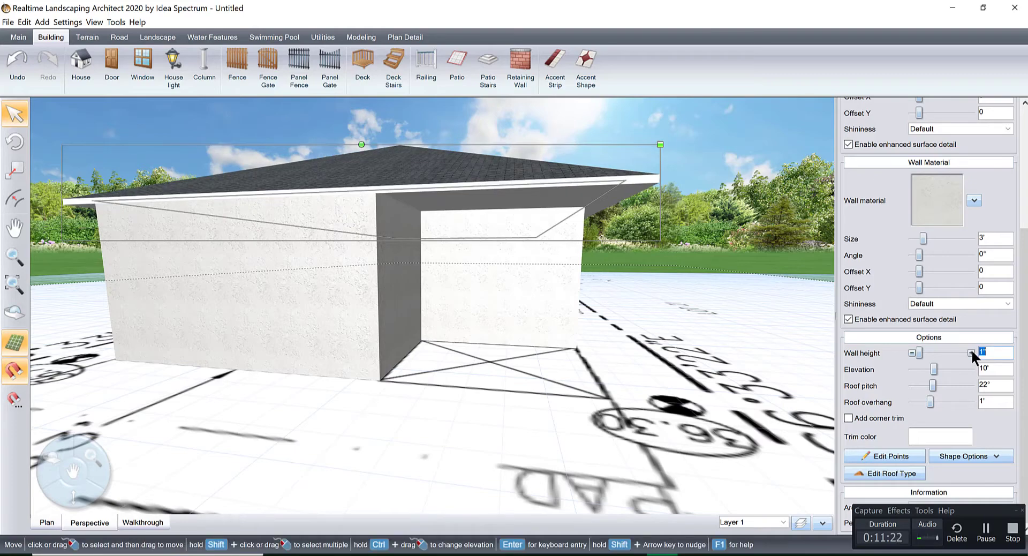
left_click(908, 351)
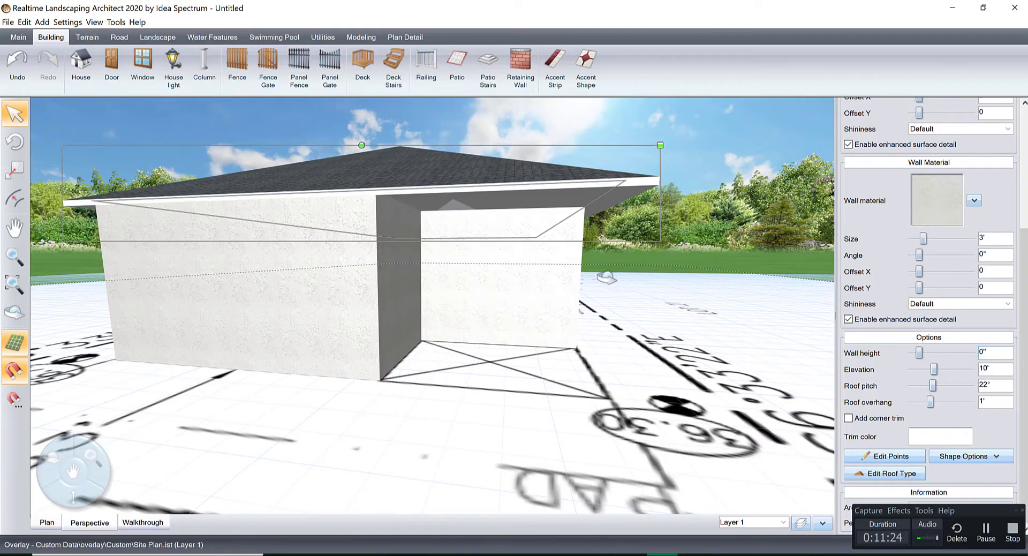
mouse_move(573, 278)
middle_mouse_down()
mouse_move(601, 276)
mouse_move(572, 270)
middle_mouse_up()
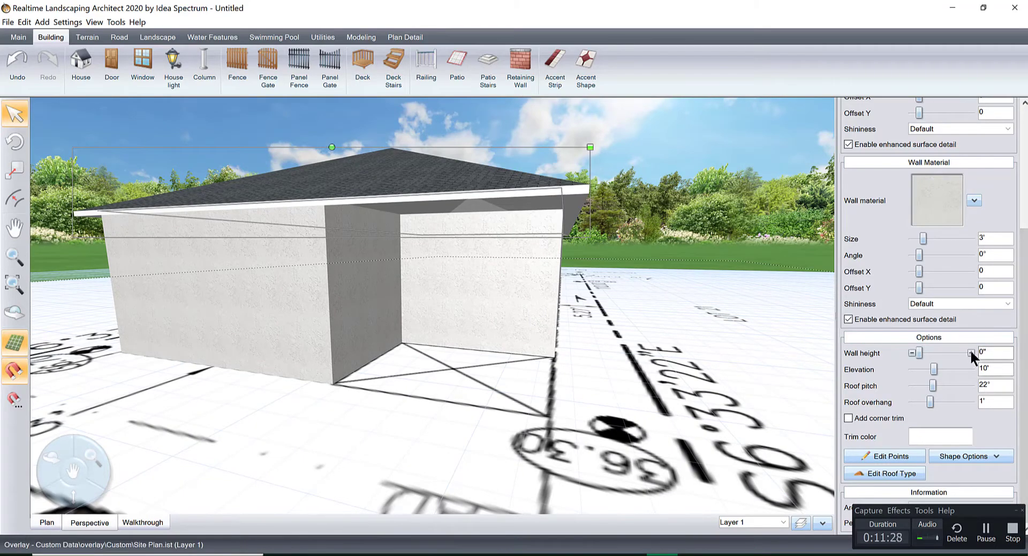
left_click(969, 352)
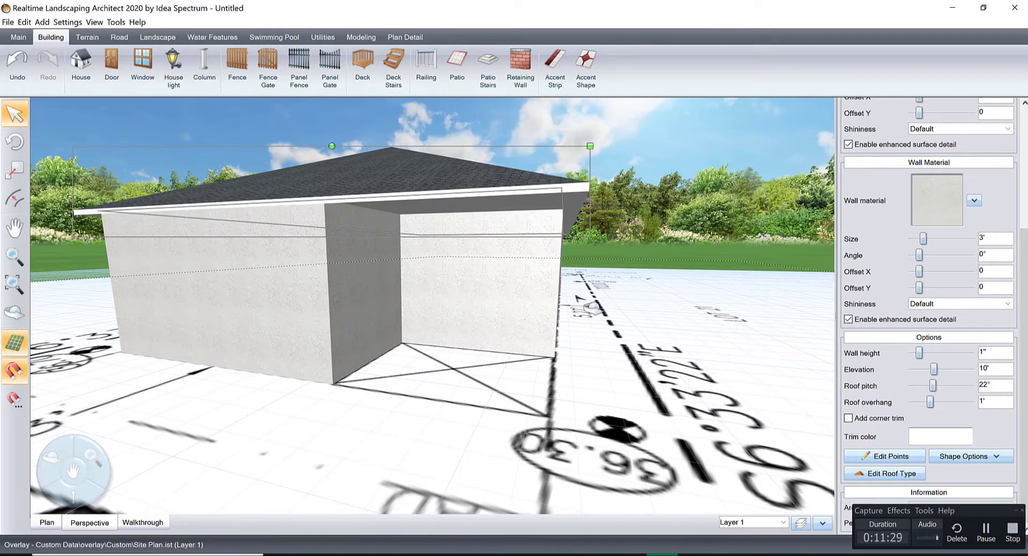
mouse_move(592, 308)
middle_mouse_down()
mouse_move(573, 321)
mouse_move(598, 309)
middle_mouse_up()
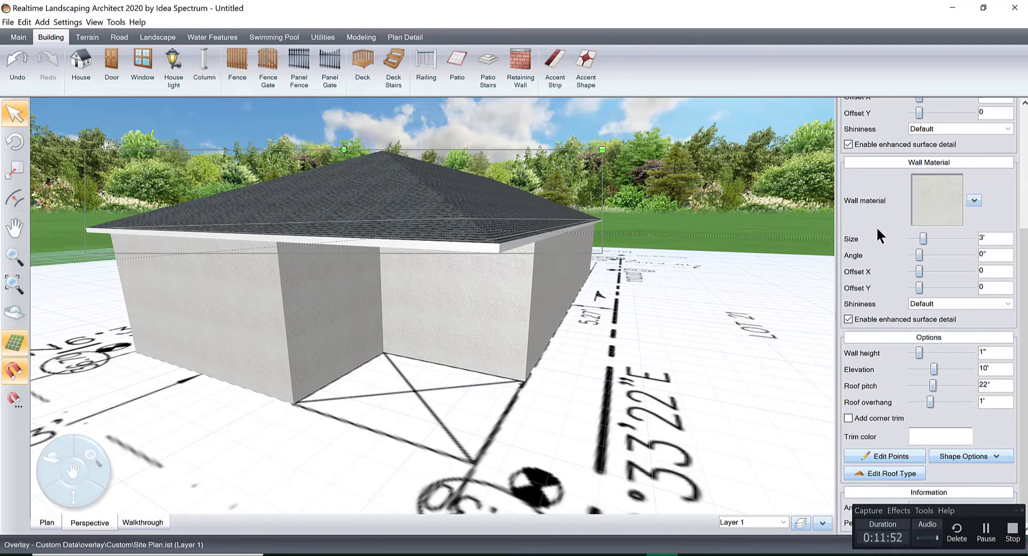
Step: Apply the brown shingle roof material and inspect the new roof in 3D
scroll(974, 241, "up", 5)
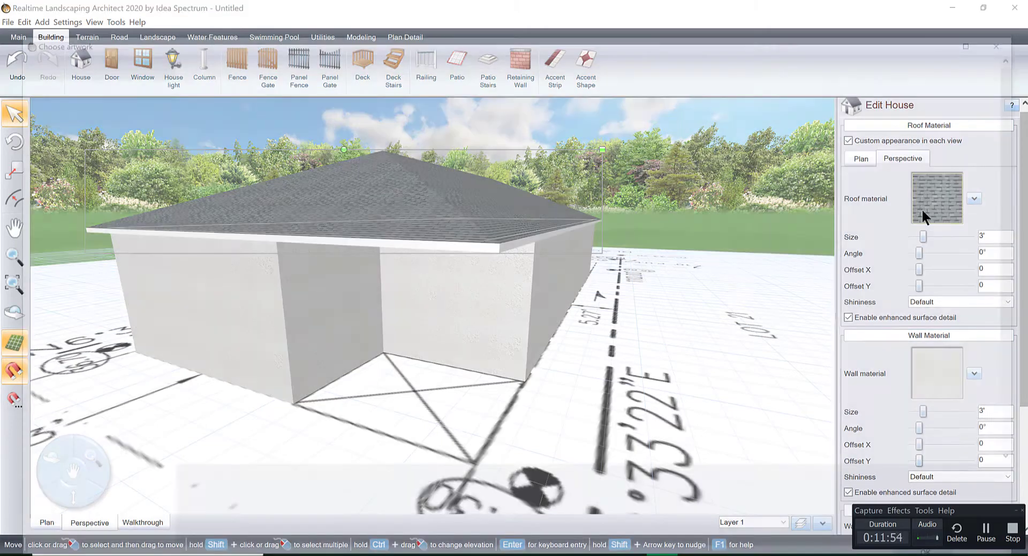
left_click(922, 210)
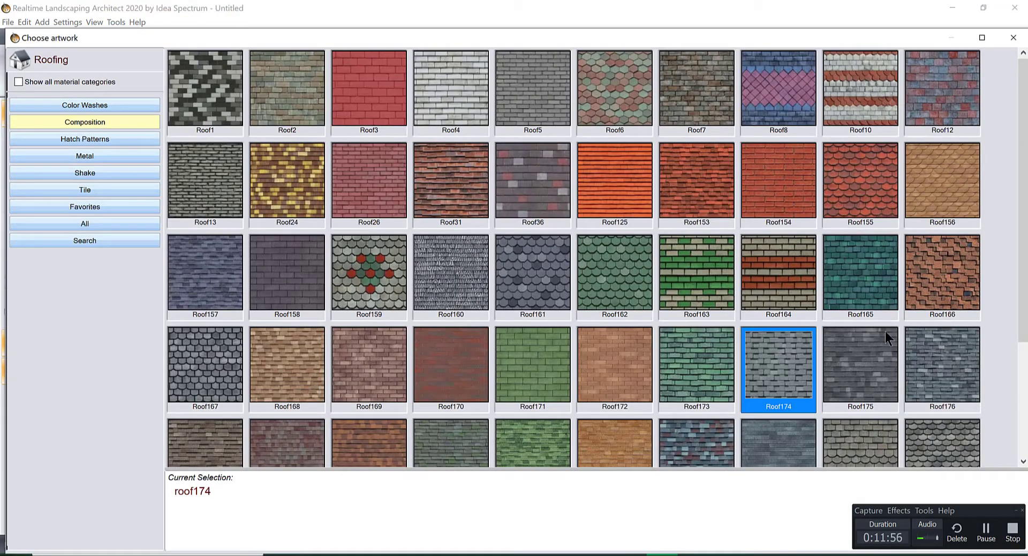
left_click(208, 428)
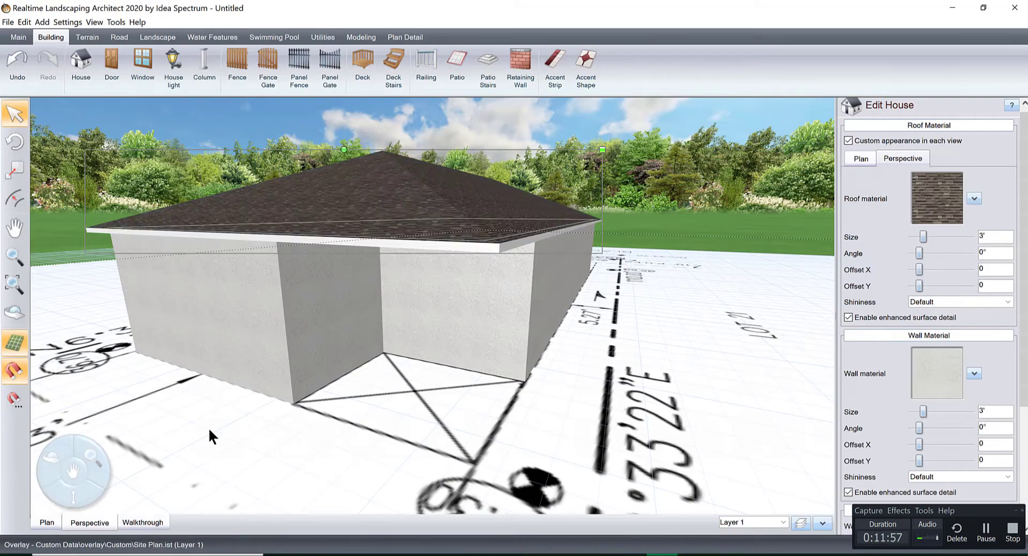
middle_click_drag(389, 286, 423, 287)
left_click_drag(423, 288, 436, 291)
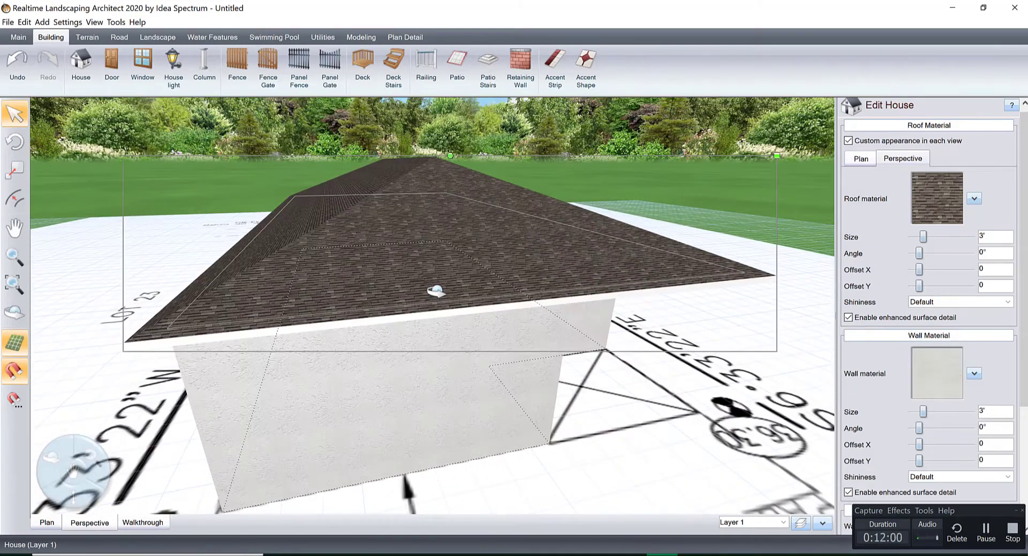
middle_click_drag(630, 327, 592, 309)
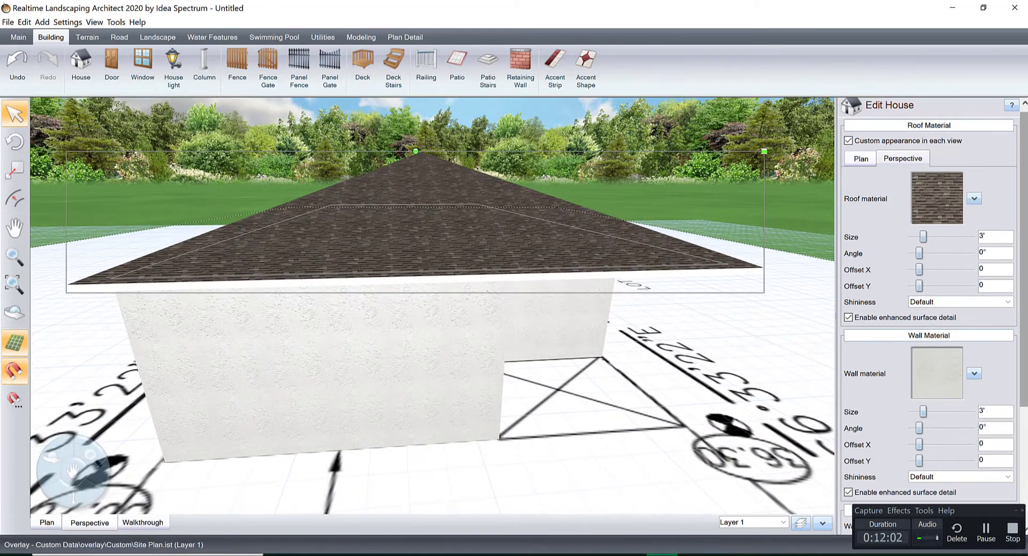
scroll(1023, 235, "down", 5)
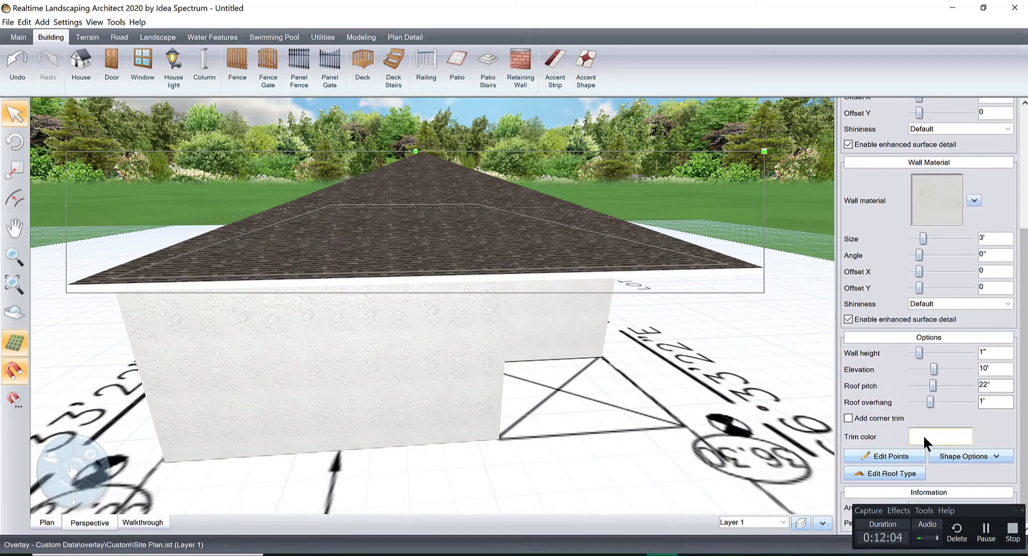
Step: Set the house trim colour to beige
left_click(924, 436)
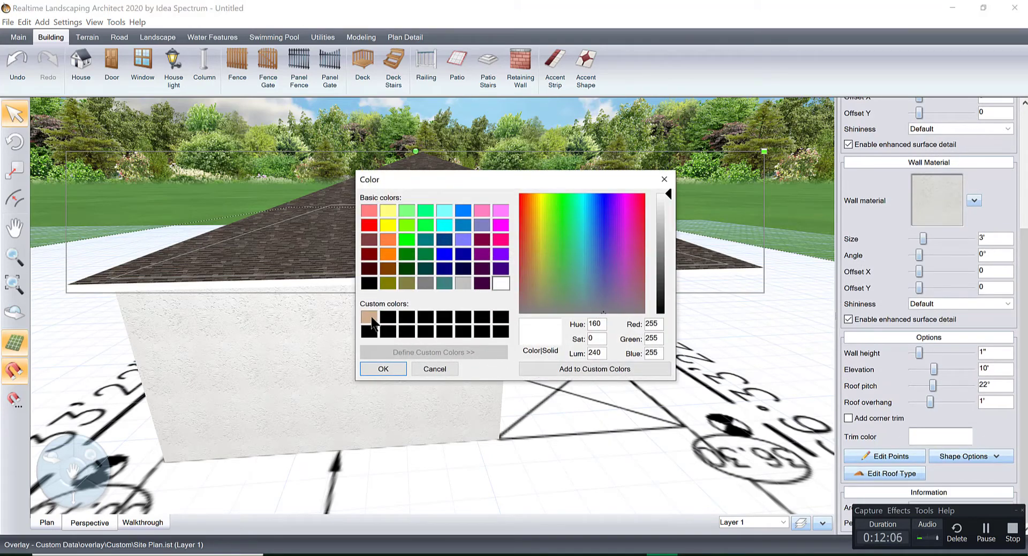
left_click(532, 299)
left_click(531, 287)
left_click(660, 219)
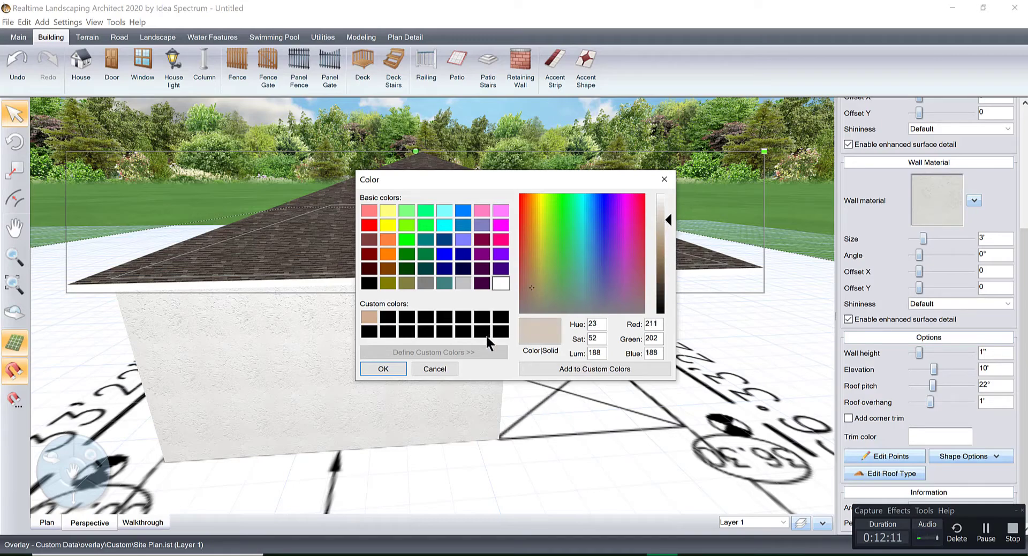
left_click(400, 363)
middle_click_drag(436, 327, 430, 316)
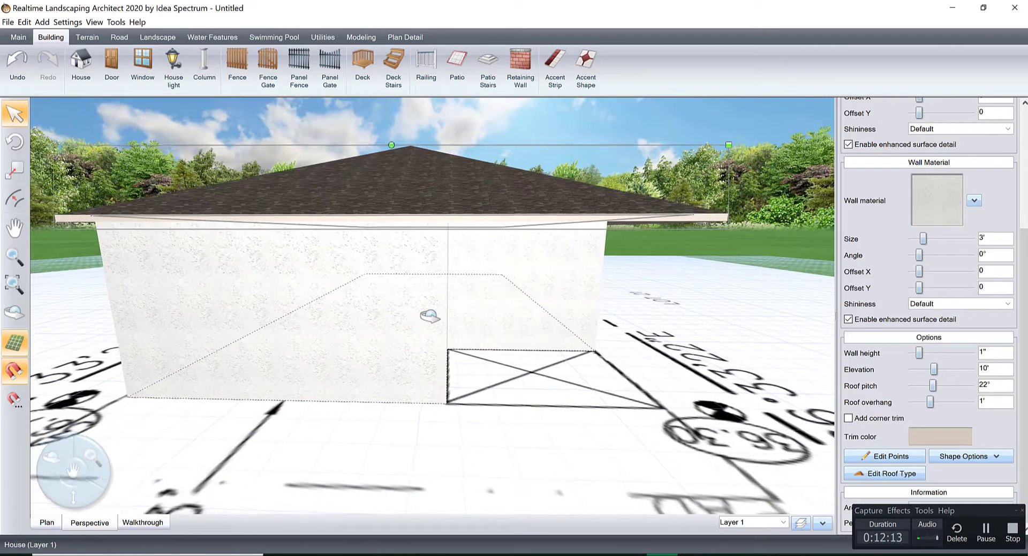
right_click_drag(429, 316, 432, 296)
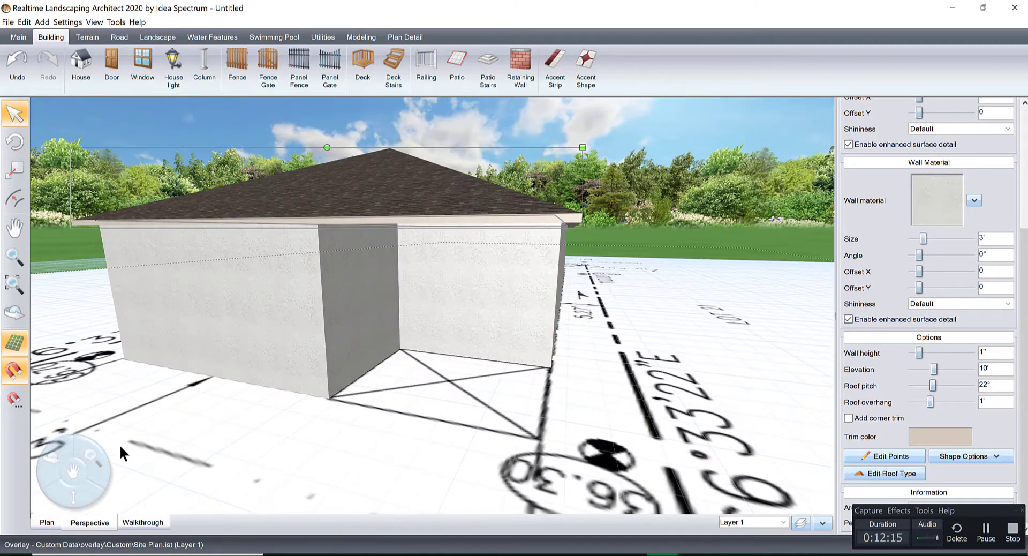
Step: In the 2D plan, move the house up and left toward the lot's front line
left_click(54, 520)
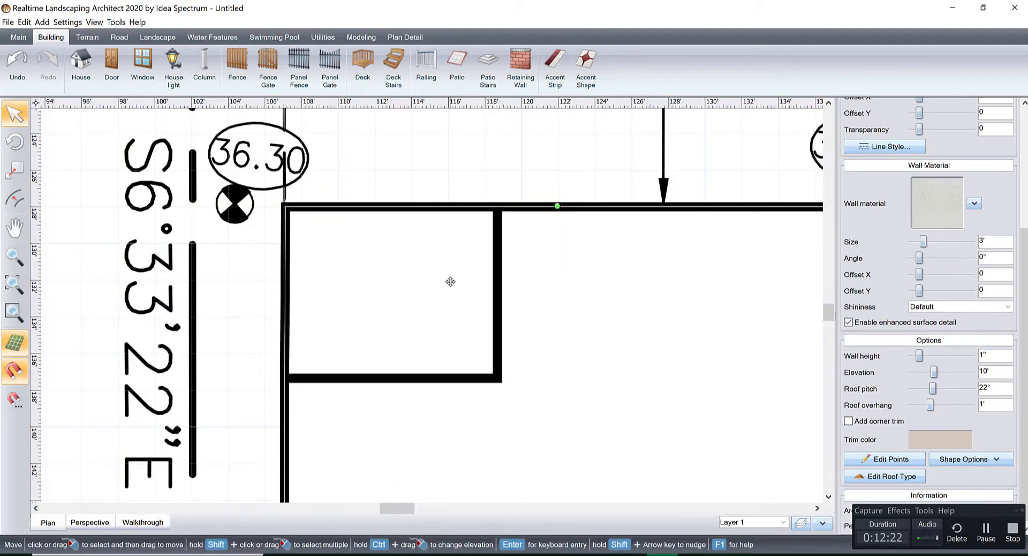
scroll(450, 281, "down", 1)
middle_click_drag(438, 283, 381, 316)
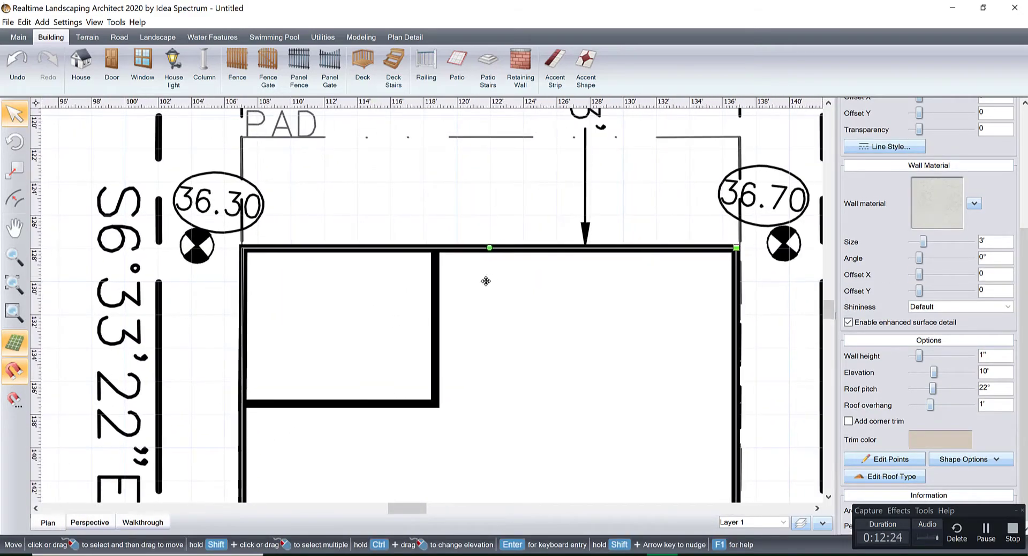
left_click(470, 289)
left_click(470, 289)
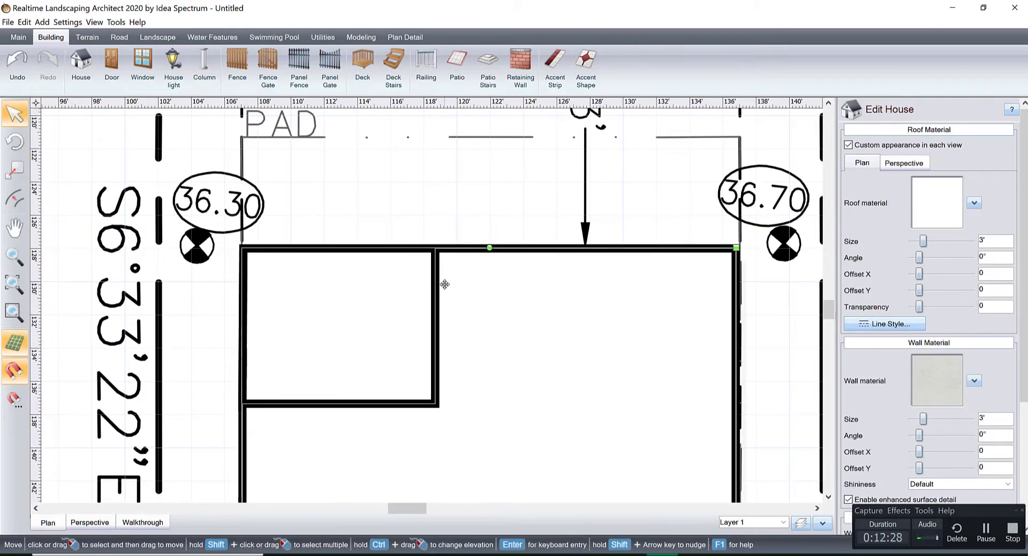
left_click_drag(444, 284, 469, 276)
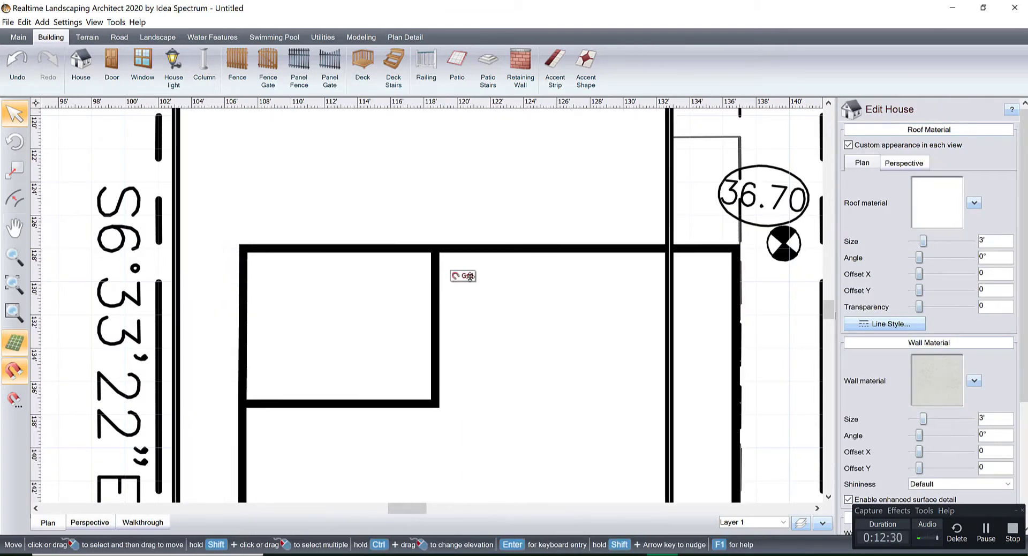
scroll(530, 262, "down", 5)
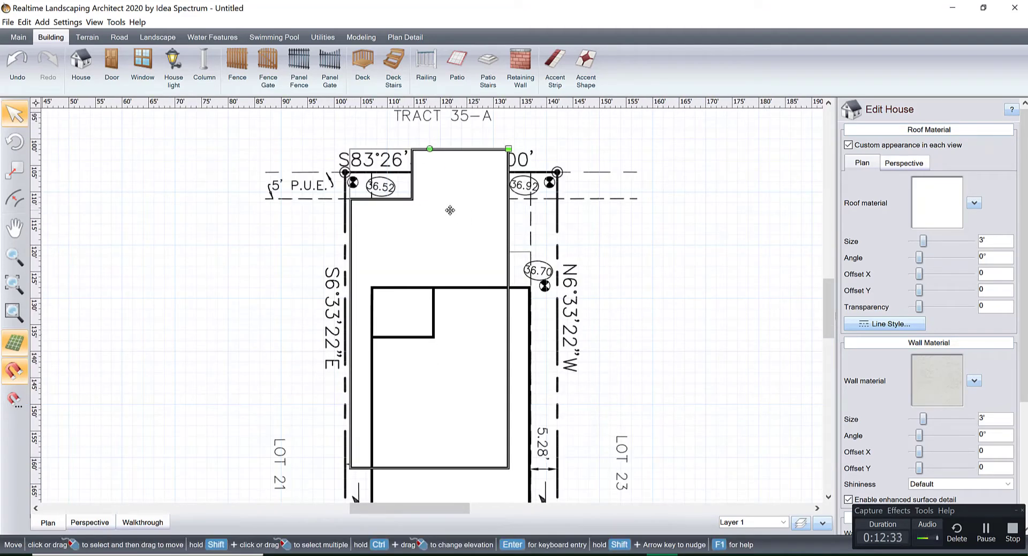
Step: Load a predefined square outline and shrink it into a small square post
scroll(990, 298, "down", 3)
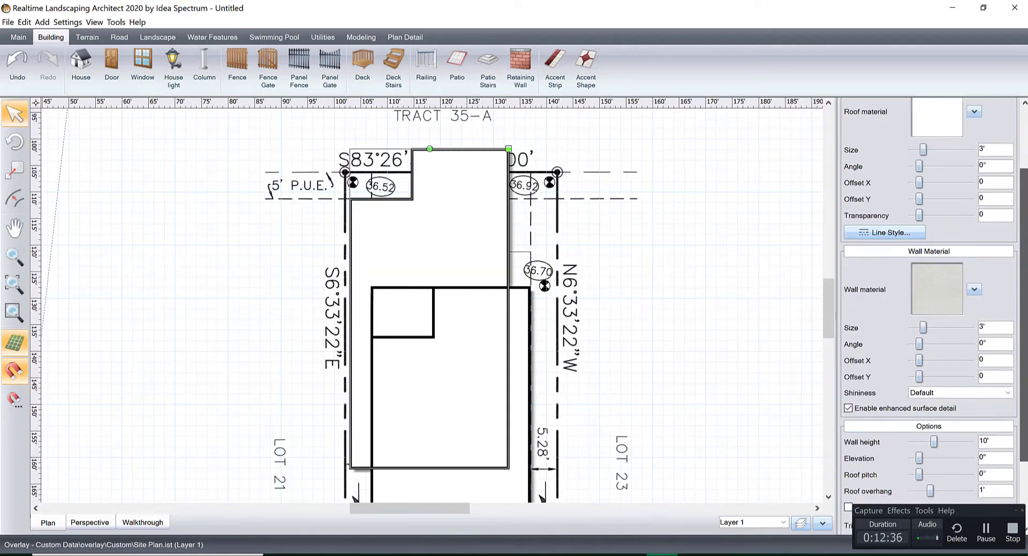
scroll(958, 321, "down", 3)
left_click(958, 456)
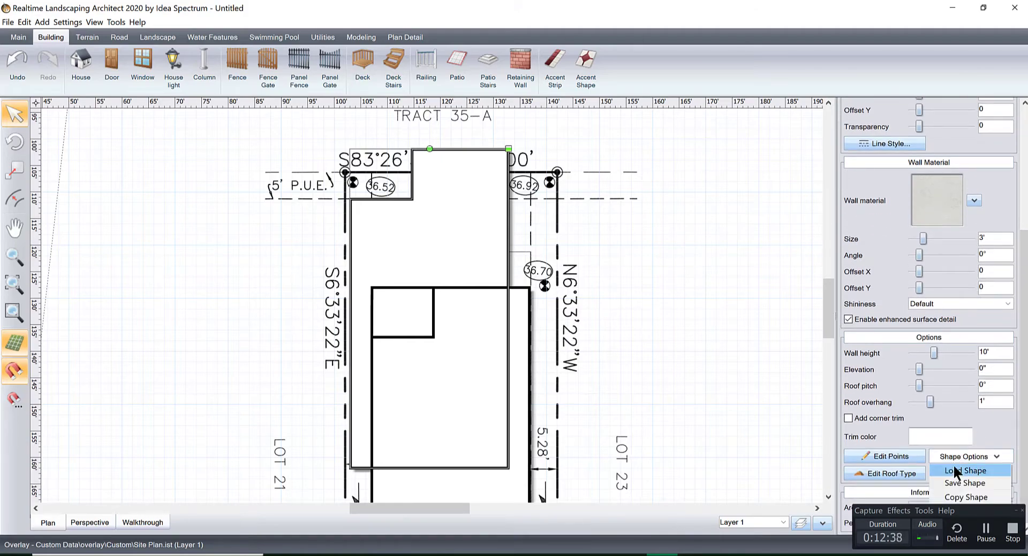
left_click(958, 470)
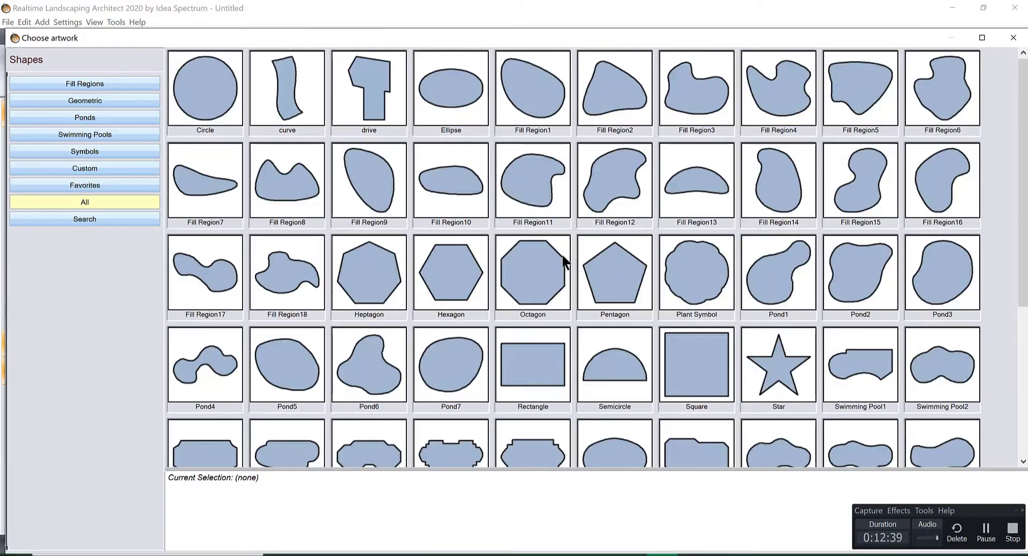
double_click(686, 355)
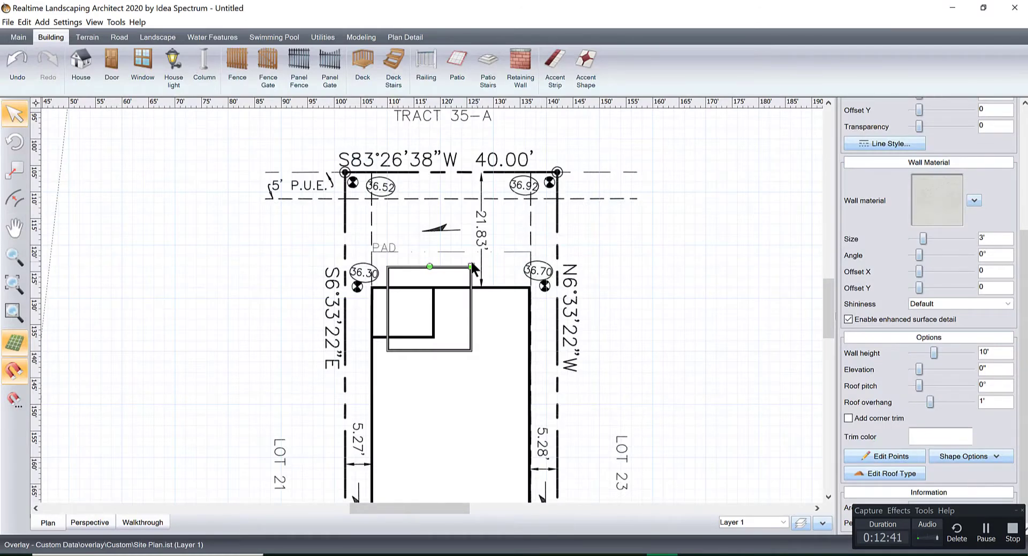
scroll(472, 264, "up", 3)
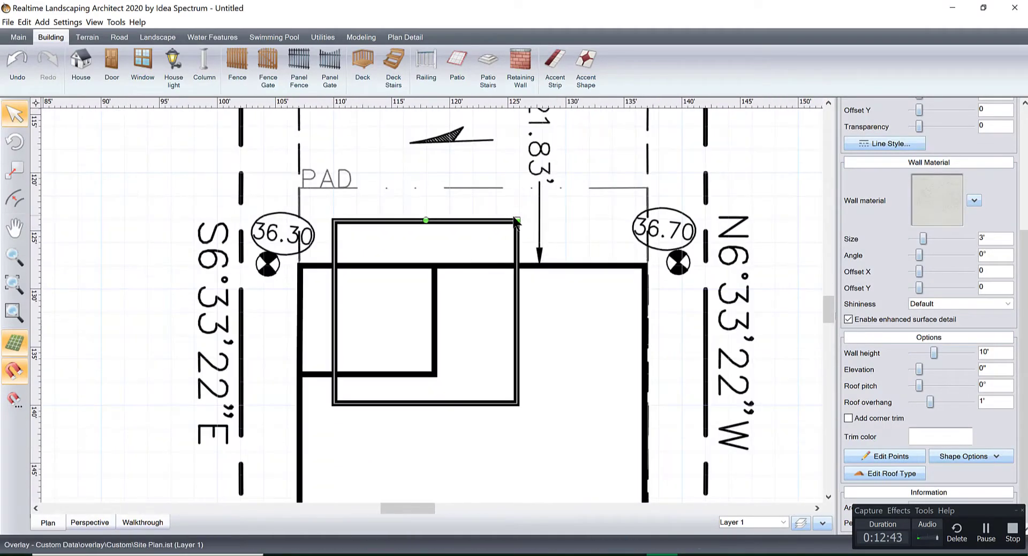
left_click_drag(509, 228, 438, 299)
Step: Move the small square post into the house's top-left outer wall corner
scroll(437, 315, "up", 2)
scroll(433, 325, "up", 3)
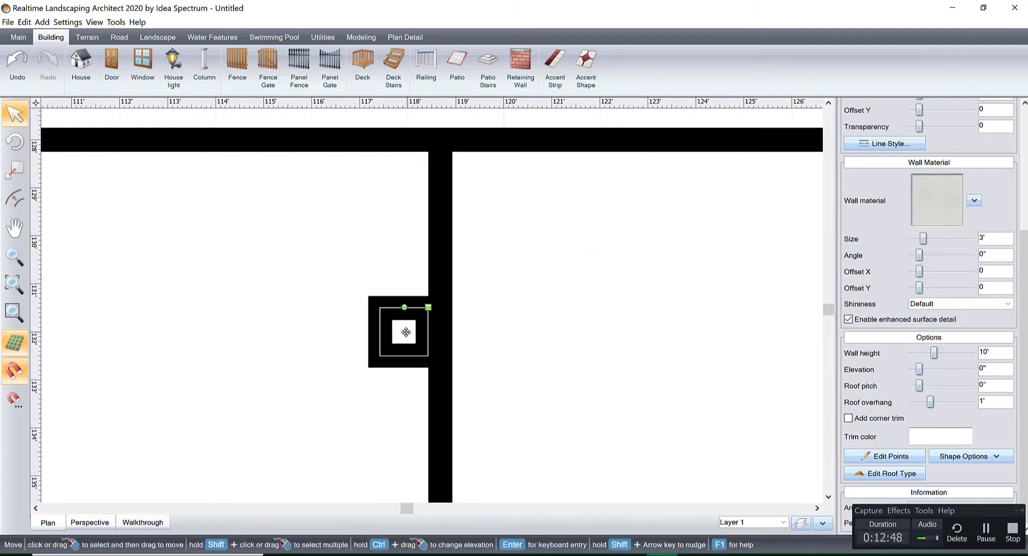
left_click_drag(405, 331, 190, 266)
middle_click_drag(190, 267, 472, 347)
left_click_drag(570, 388, 455, 195)
middle_click_drag(456, 300, 507, 266)
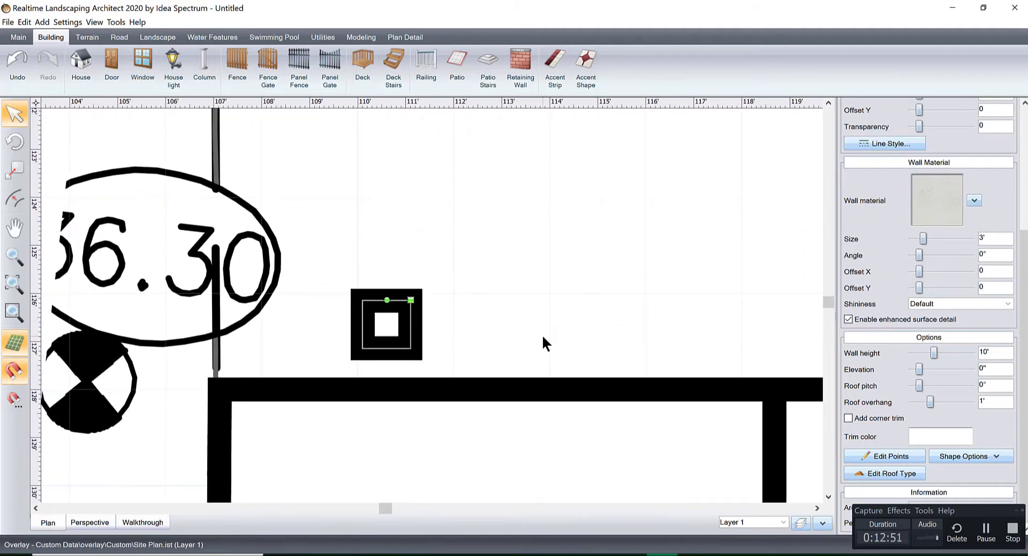
scroll(431, 330, "up", 2)
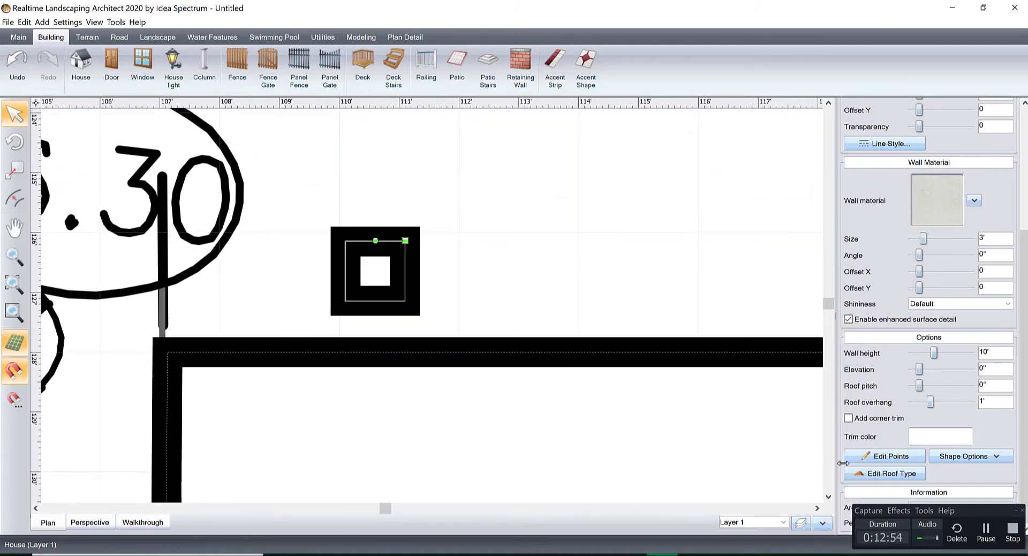
left_click(884, 458)
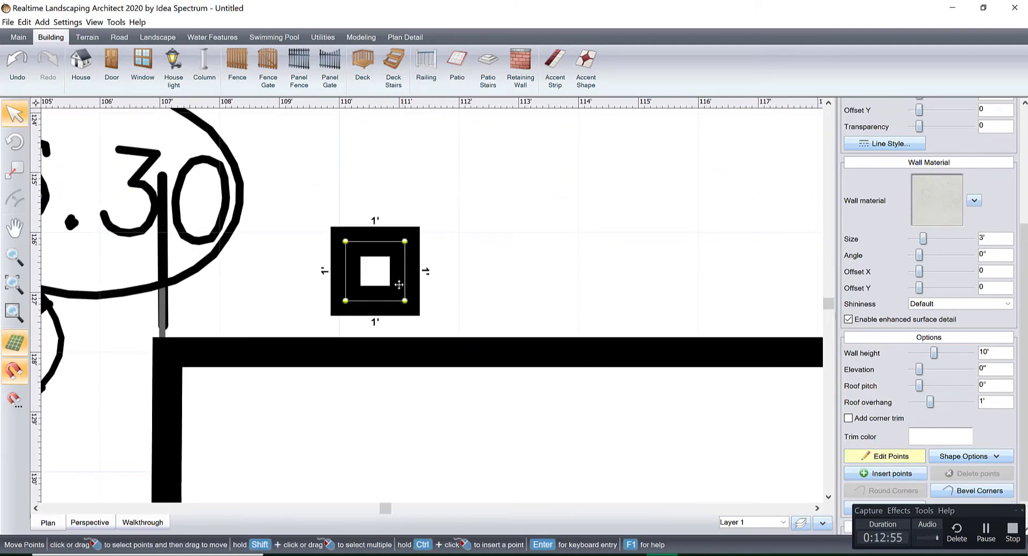
left_click(887, 455)
left_click_drag(379, 266, 201, 376)
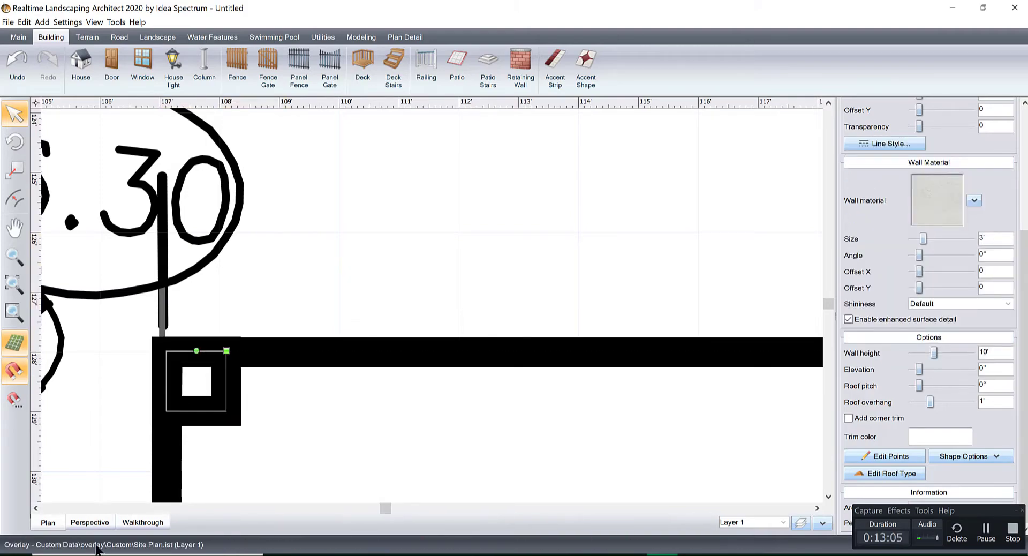
Step: Check the corner post under the roof edge in 3D, then return to the plan
left_click(90, 522)
middle_click_drag(427, 335, 461, 339)
right_click_drag(680, 287, 384, 421)
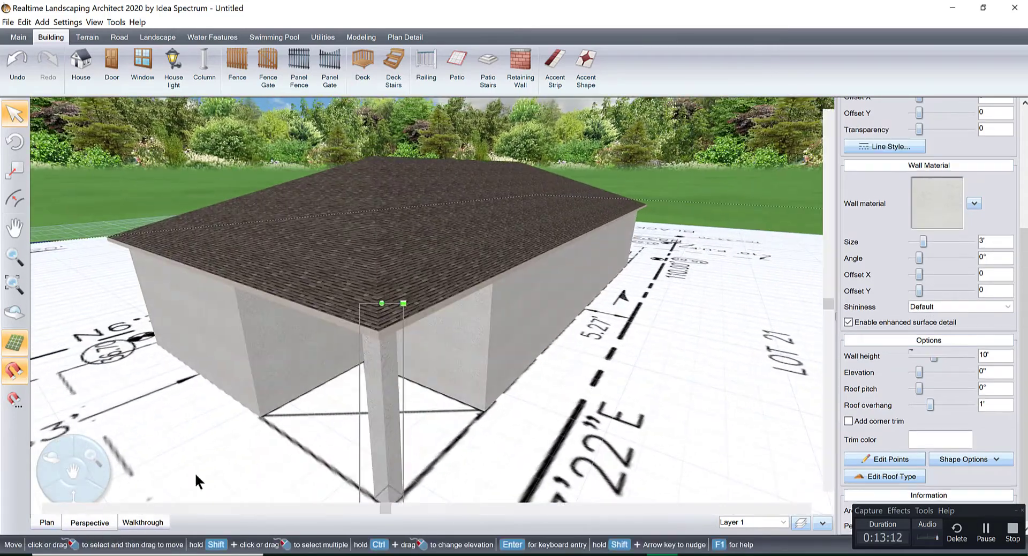
left_click(47, 522)
middle_click_drag(489, 369, 403, 275)
scroll(403, 275, "down", 1)
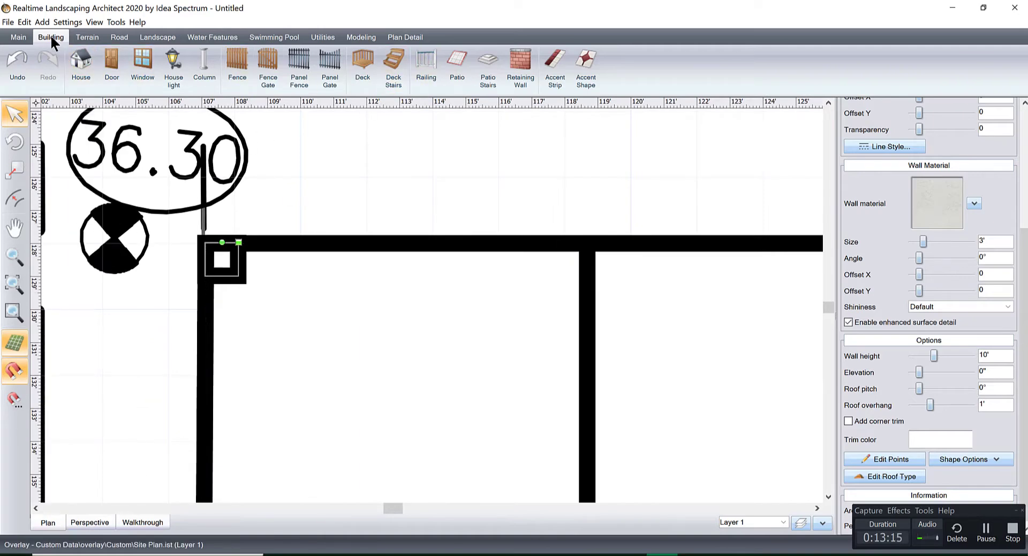
Step: Start a new patio with Concrete3 as its surface
left_click(457, 60)
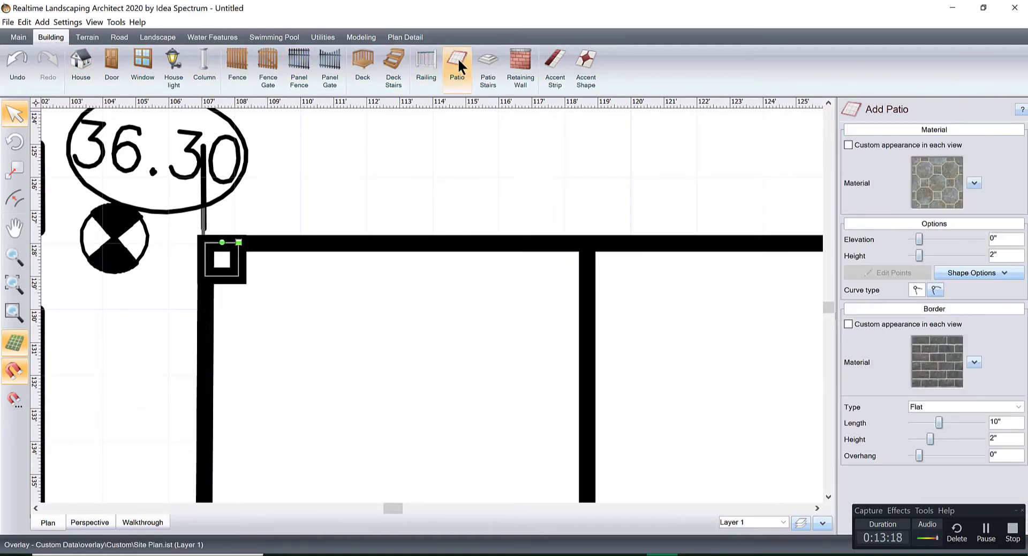
left_click(936, 177)
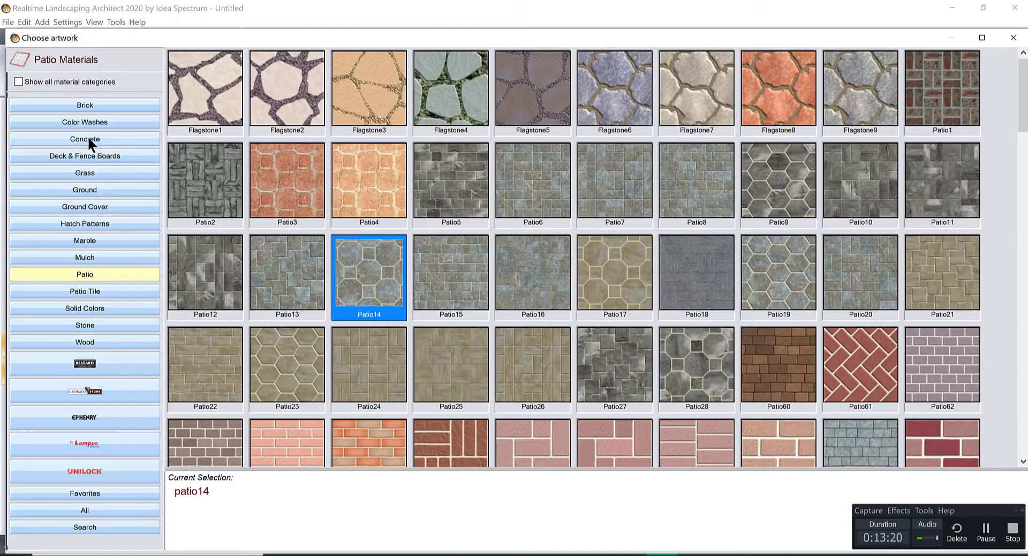
left_click(86, 138)
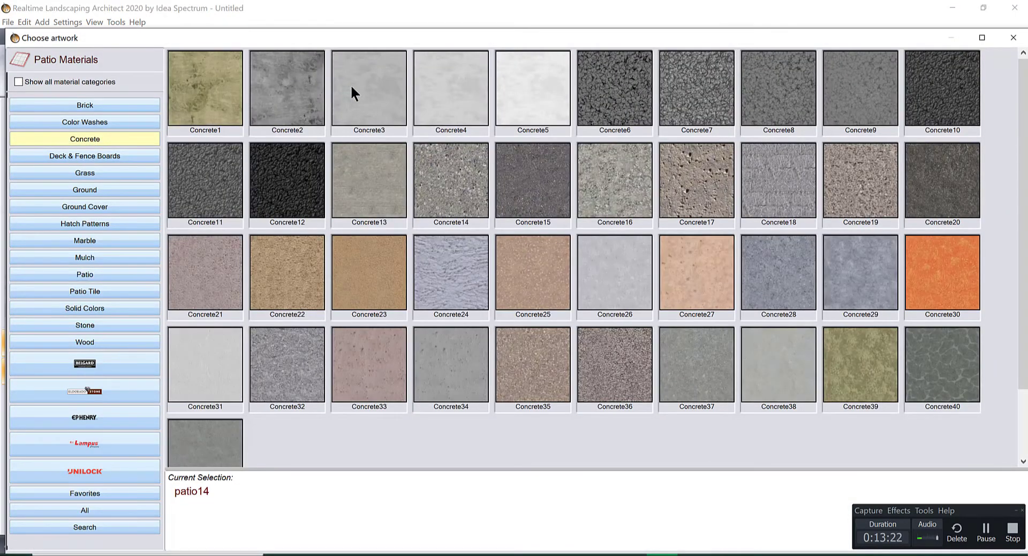
double_click(350, 85)
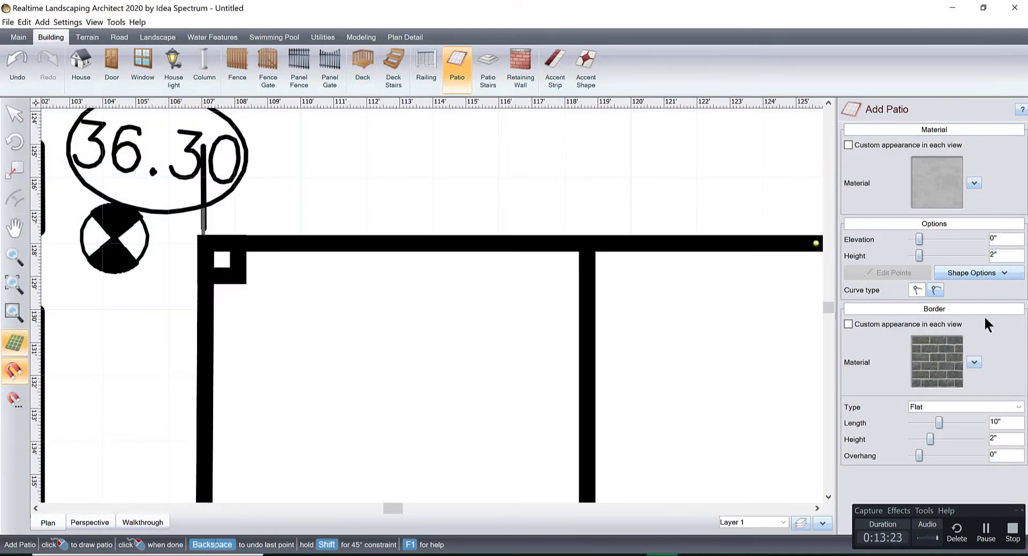
Step: Trace the patio around the four outer wall corners and close it at the start
left_click(205, 242)
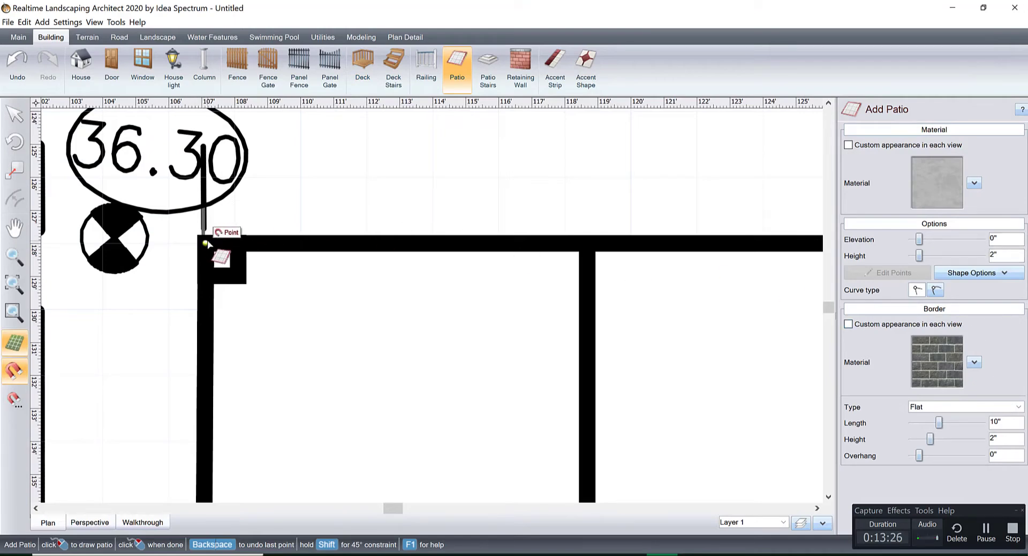
left_click(588, 244)
middle_click_drag(575, 389, 570, 250)
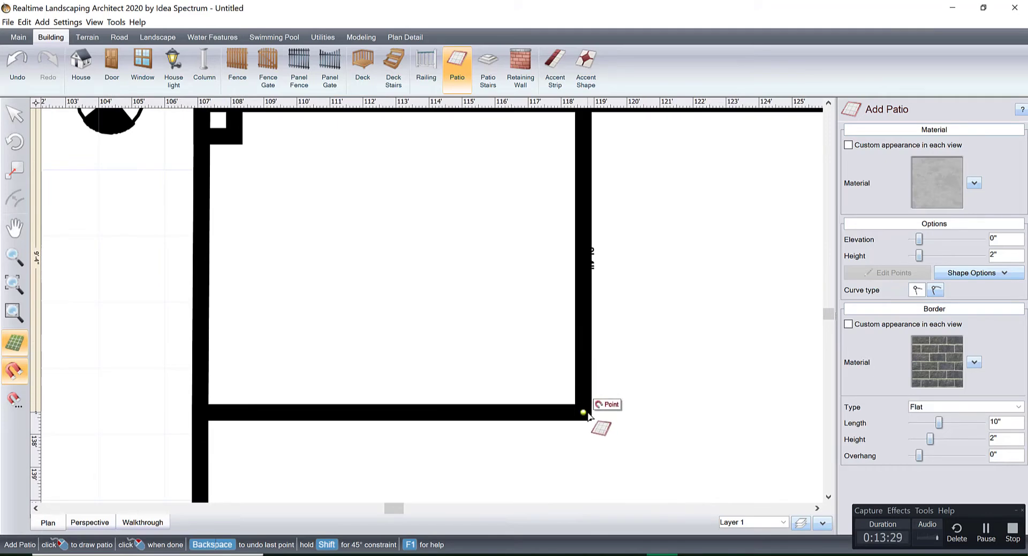
left_click(584, 410)
left_click(203, 413)
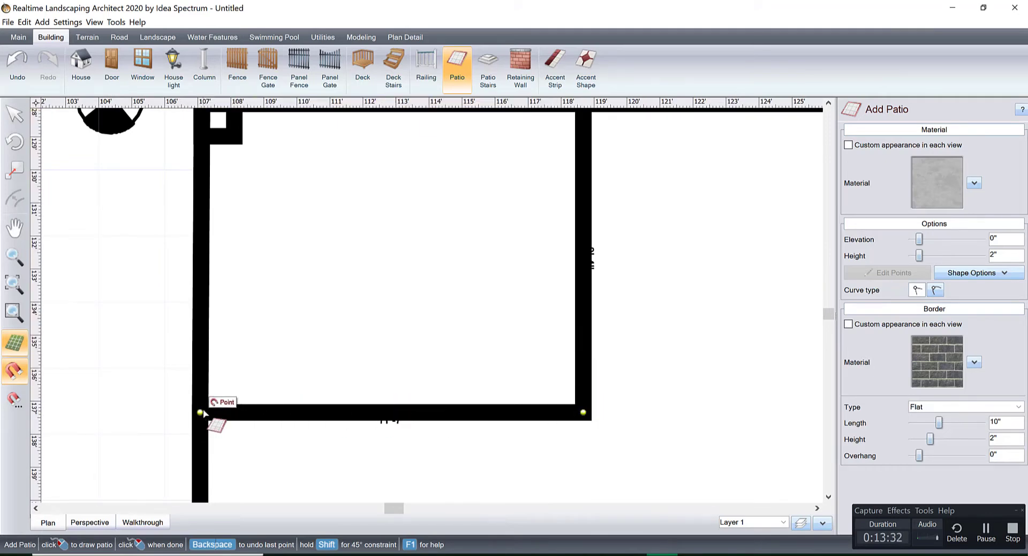
middle_click_drag(229, 287, 246, 355)
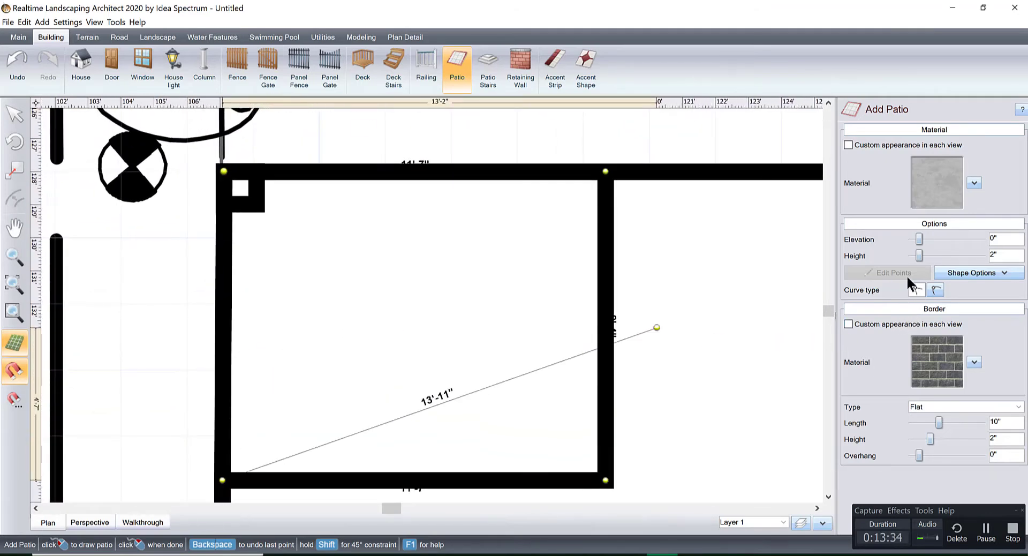
left_click(935, 289)
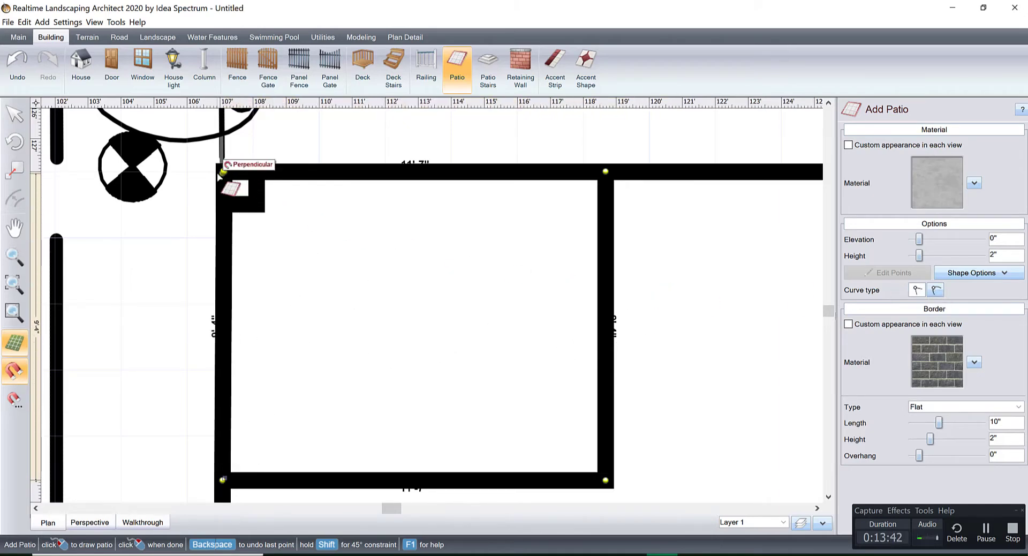
left_click(224, 172)
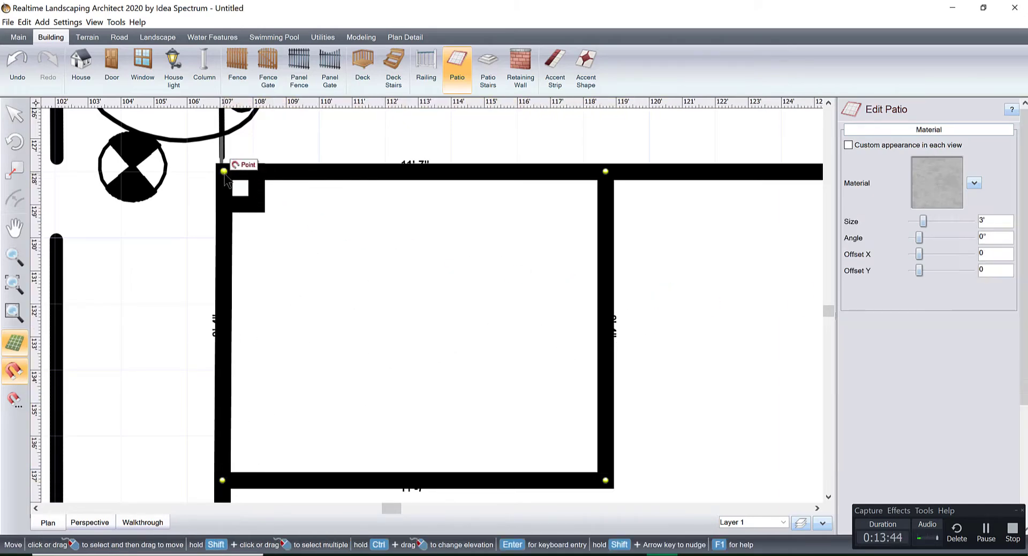
Step: Set the patio's Border type to None, inspecting it in 3D before returning to the plan
left_click(91, 518)
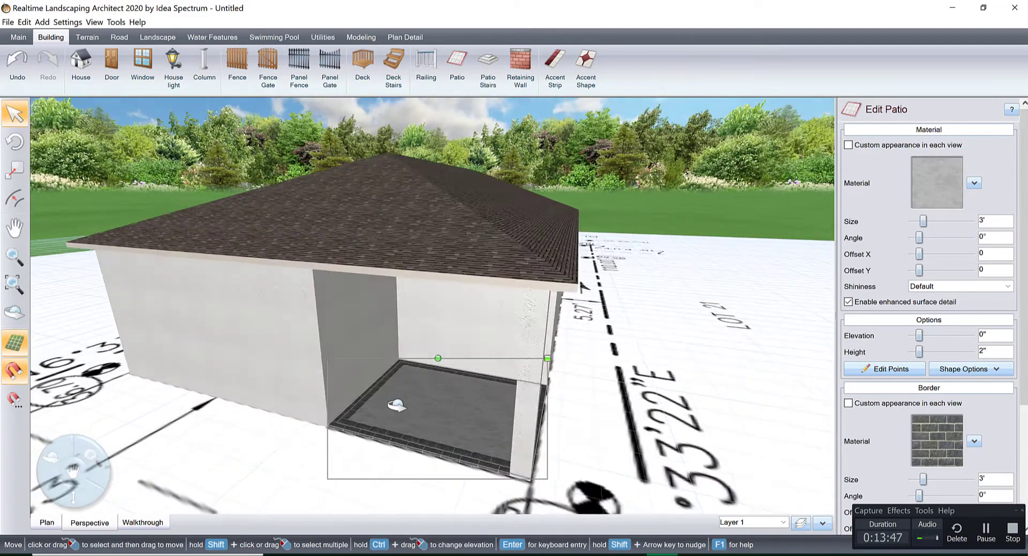
middle_click_drag(396, 405, 439, 354)
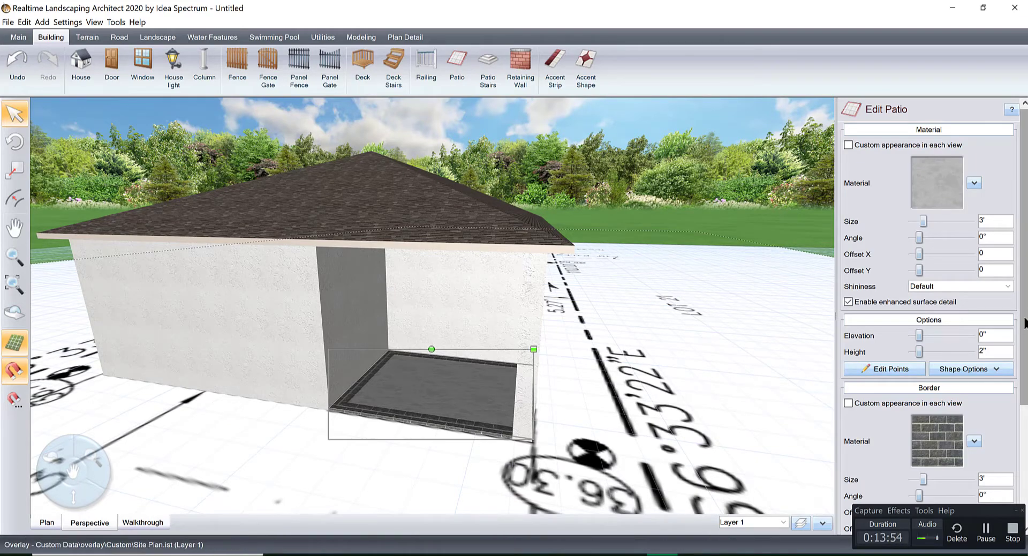
scroll(1024, 323, "down", 4)
left_click(926, 442)
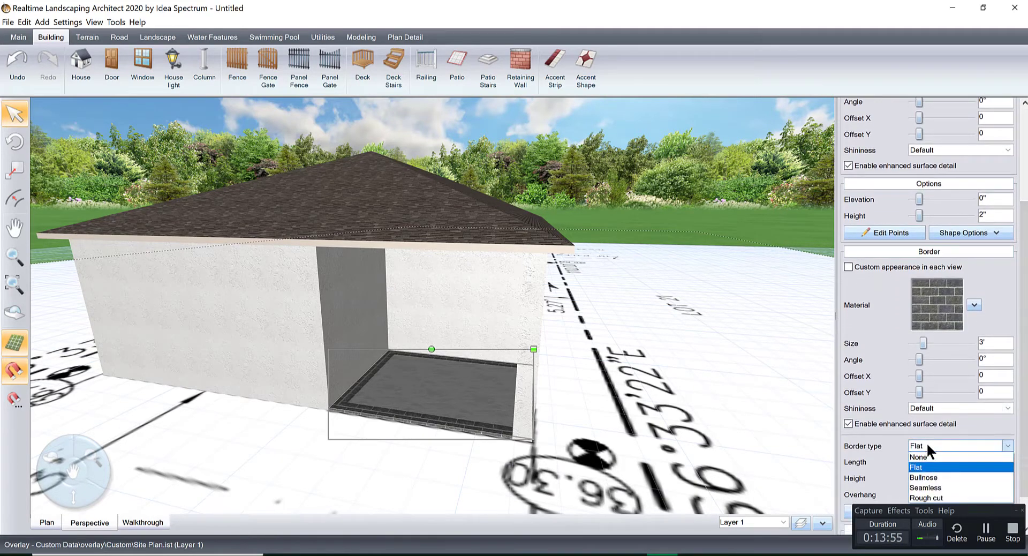
left_click(931, 456)
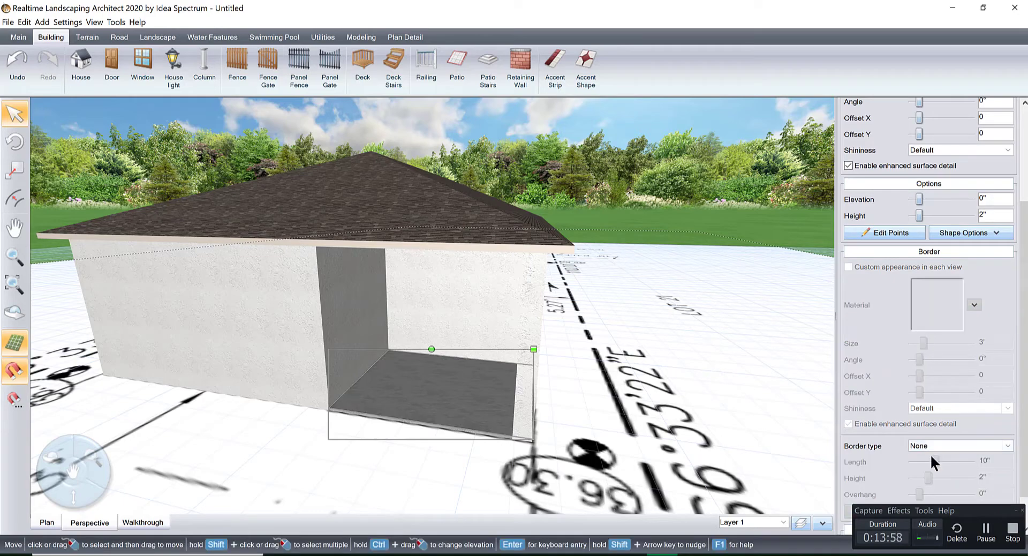
scroll(929, 316, "up", 3)
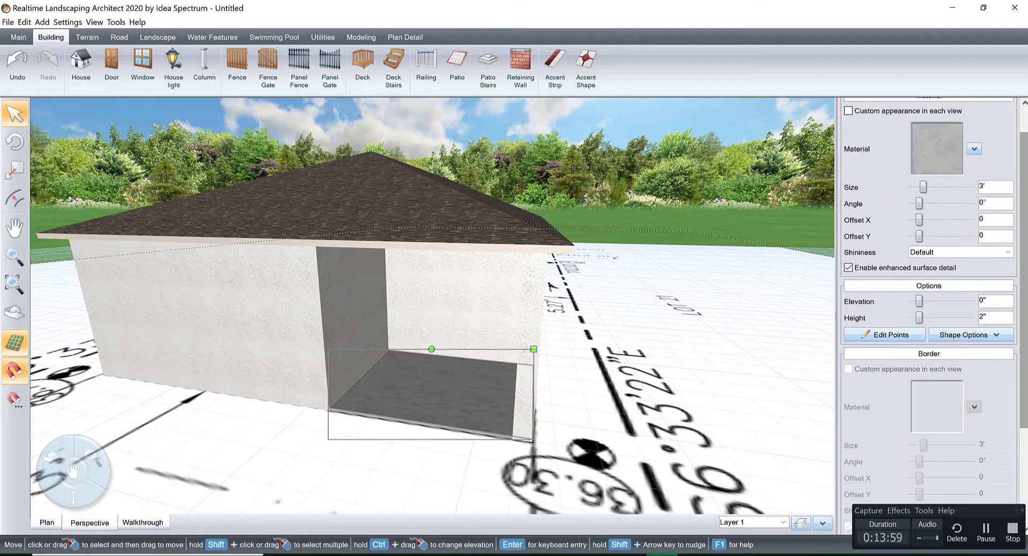
middle_click_drag(455, 347, 463, 311)
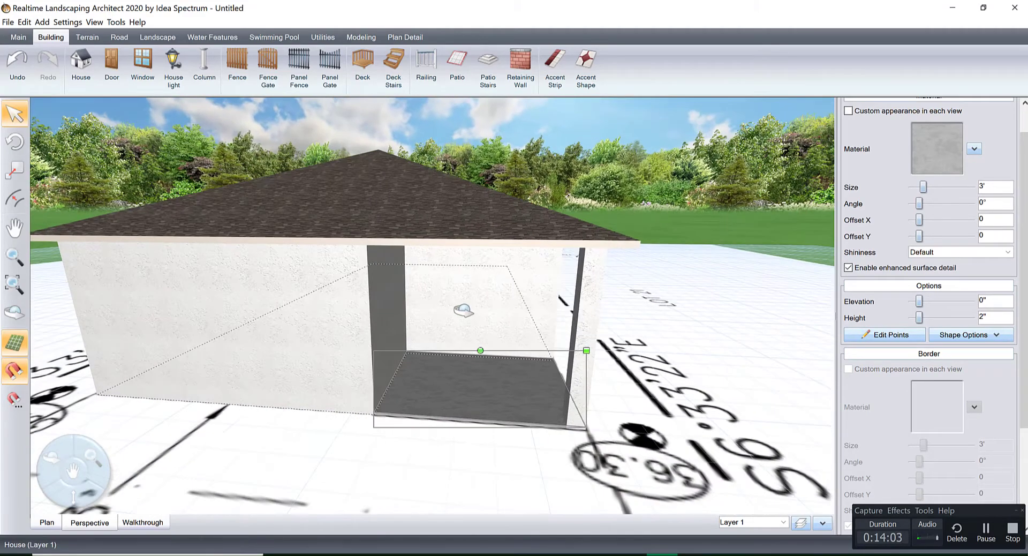
left_click(41, 523)
scroll(343, 301, "down", 2)
middle_click_drag(322, 299, 137, 363)
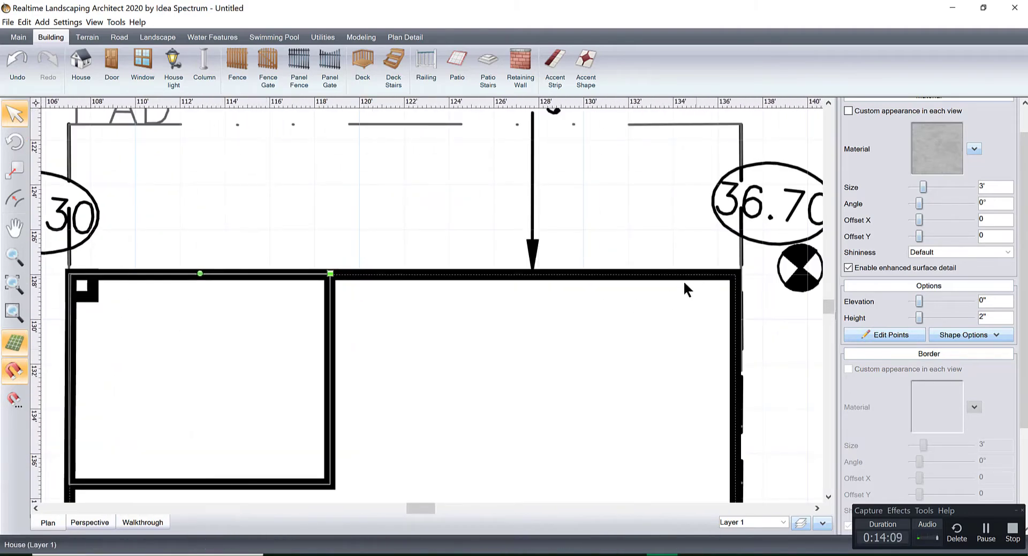
Step: Move the square post to the house's top-right corner and check it in 3D
left_click(82, 286)
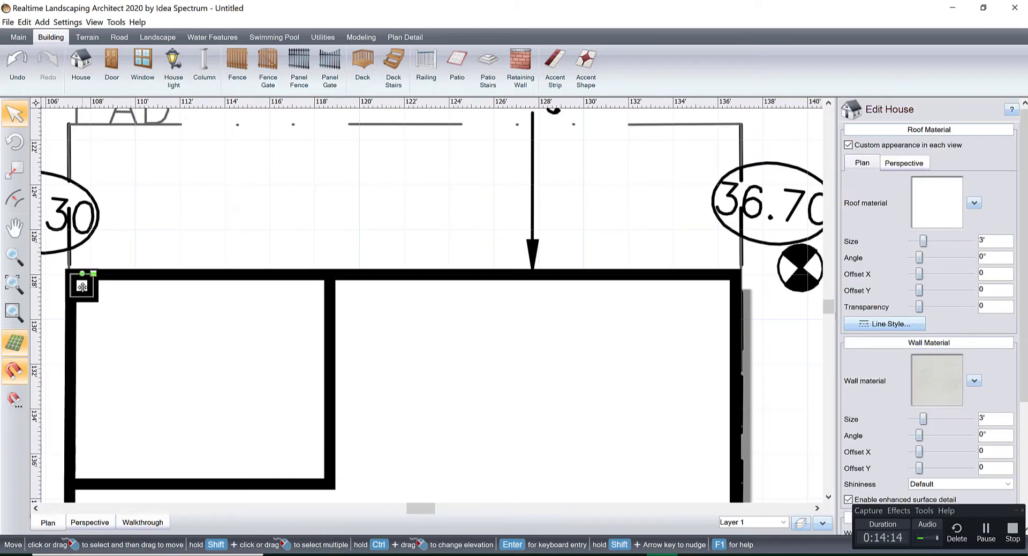
left_click_drag(82, 287, 724, 261)
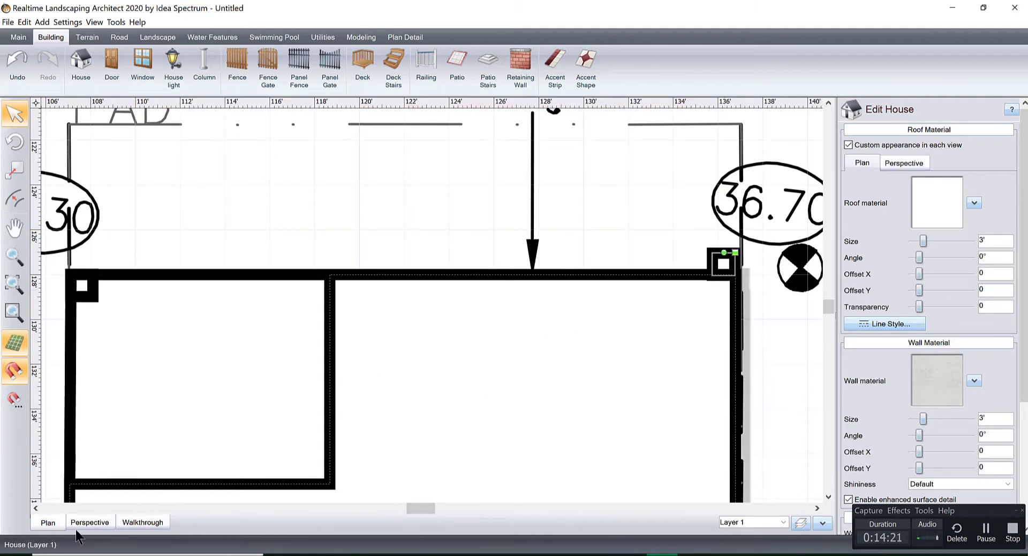
left_click(96, 527)
middle_click_drag(567, 370, 616, 368)
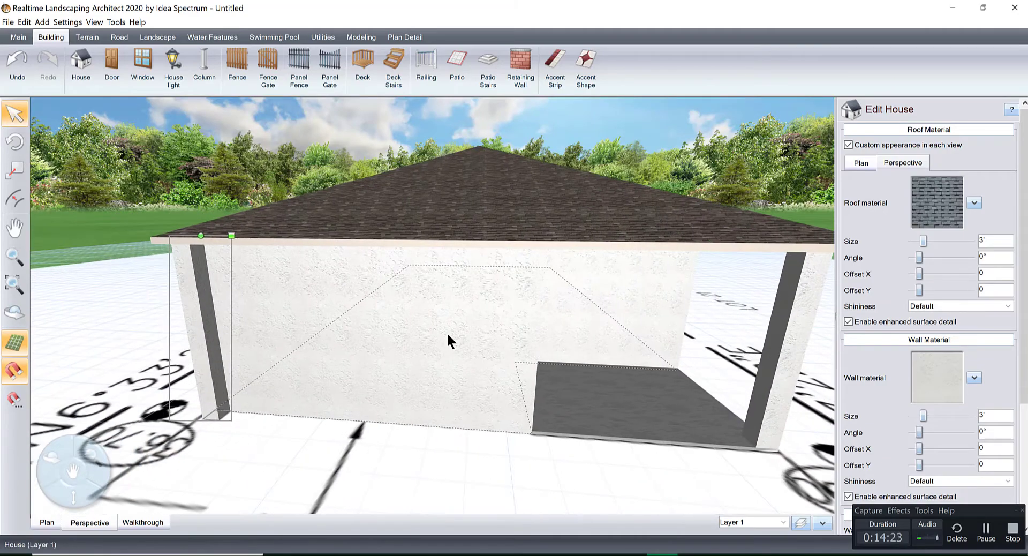
middle_click_drag(369, 305, 419, 336)
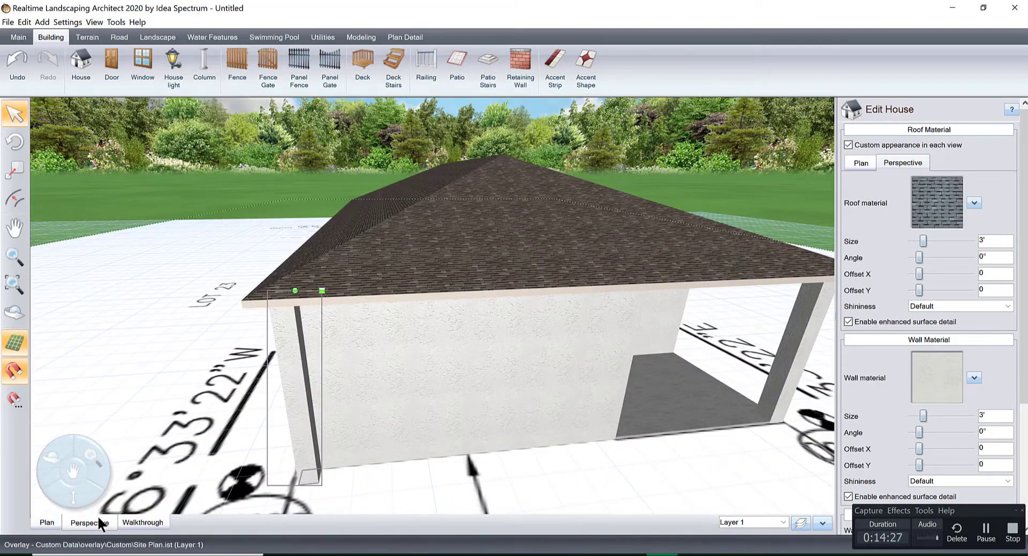
Step: Enlarge the post and nudge it one inch right to sit flush in the corner
left_click(48, 523)
scroll(462, 278, "up", 5)
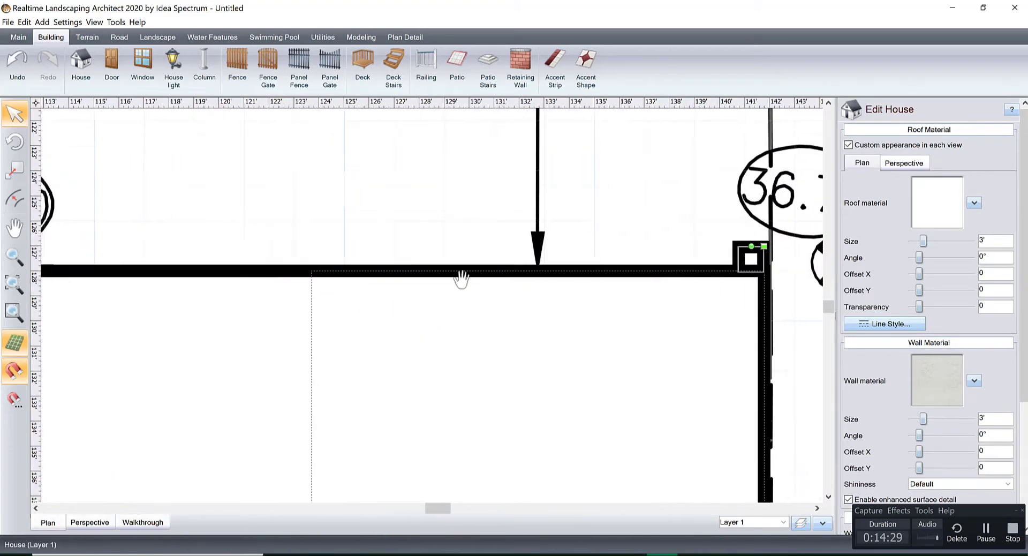
left_click_drag(401, 237, 381, 279)
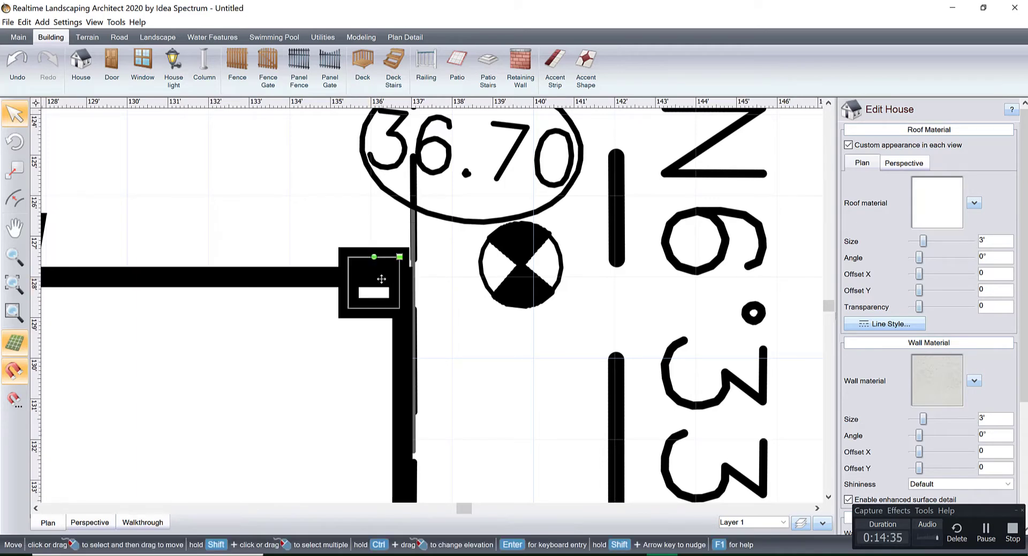
scroll(381, 278, "up", 2)
left_click_drag(330, 253, 337, 253)
Step: Orbit the 3D view to look into the patio corner of the house
left_click(90, 518)
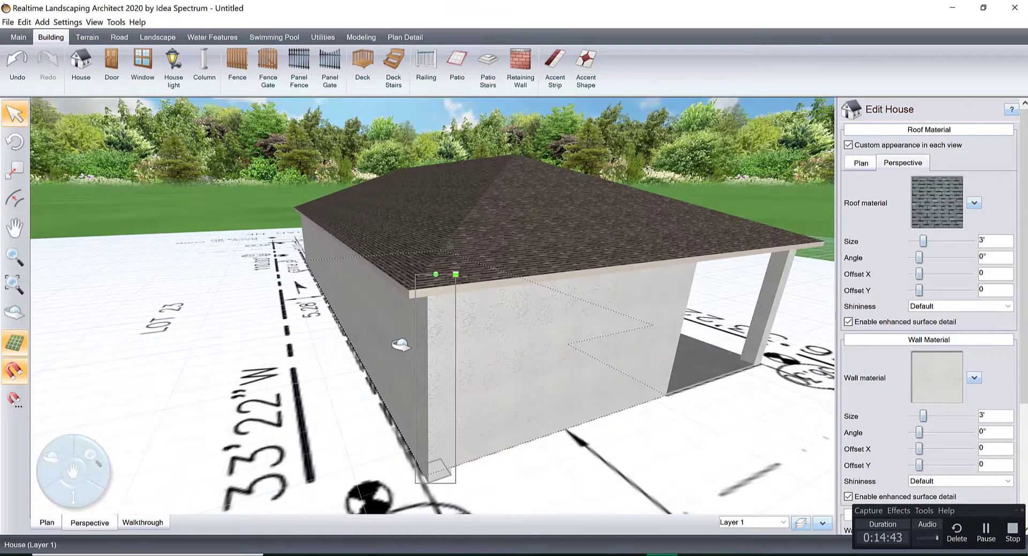
left_click_drag(400, 345, 393, 284)
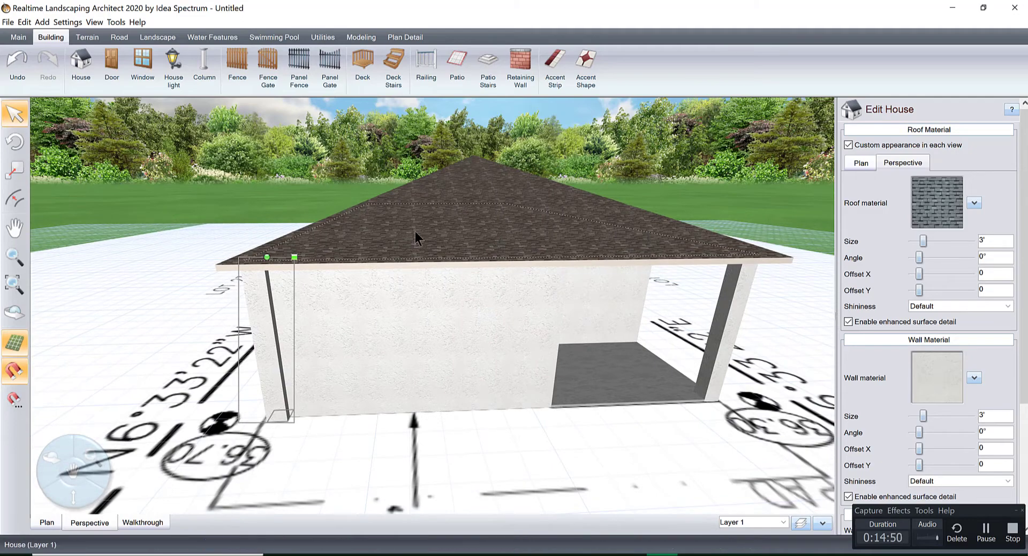
left_click_drag(416, 232, 321, 230)
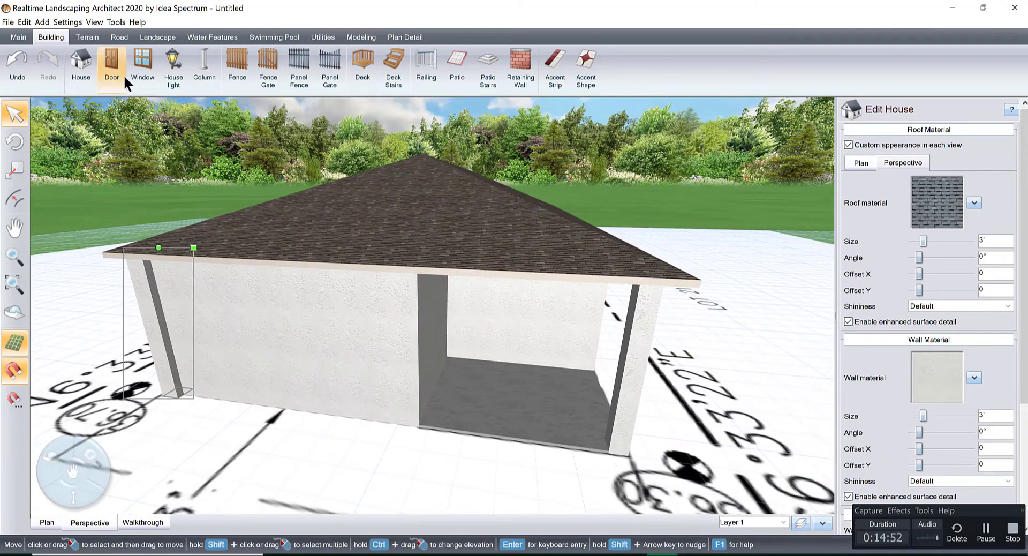
Step: Place a window on the patio's back wall and set its model to single-pane Window43b
left_click(142, 60)
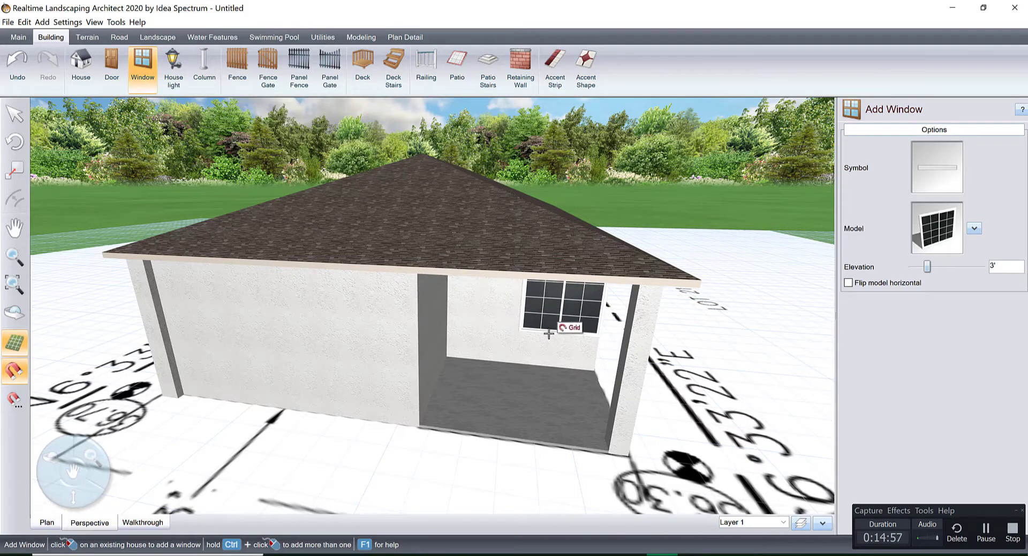
left_click(547, 327)
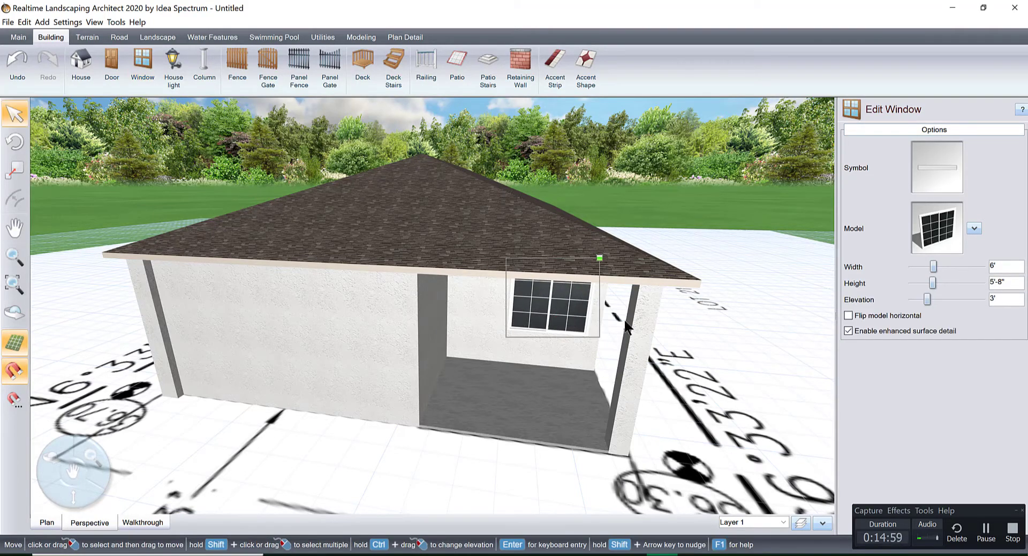
left_click(939, 222)
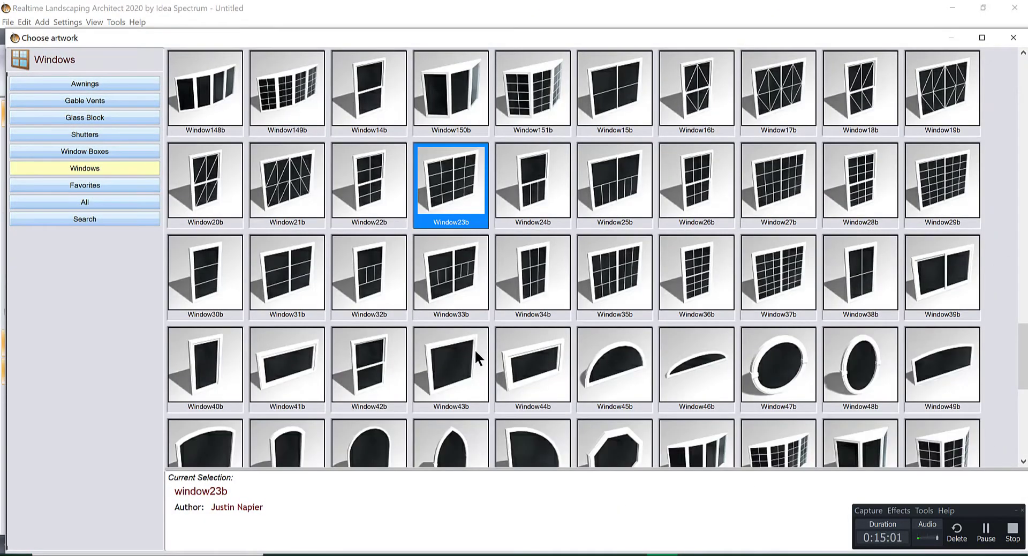
double_click(442, 363)
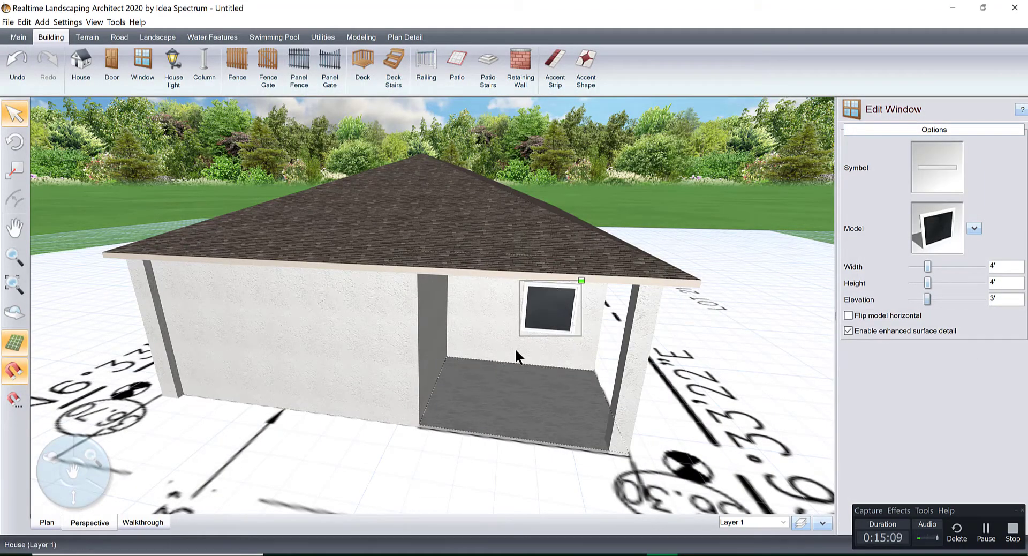
Step: Enlarge the window to 4'-4" square and shift it 3" along the patio back wall
right_click_drag(515, 348, 451, 400)
middle_click_drag(451, 400, 489, 363)
scroll(512, 329, "up", 5)
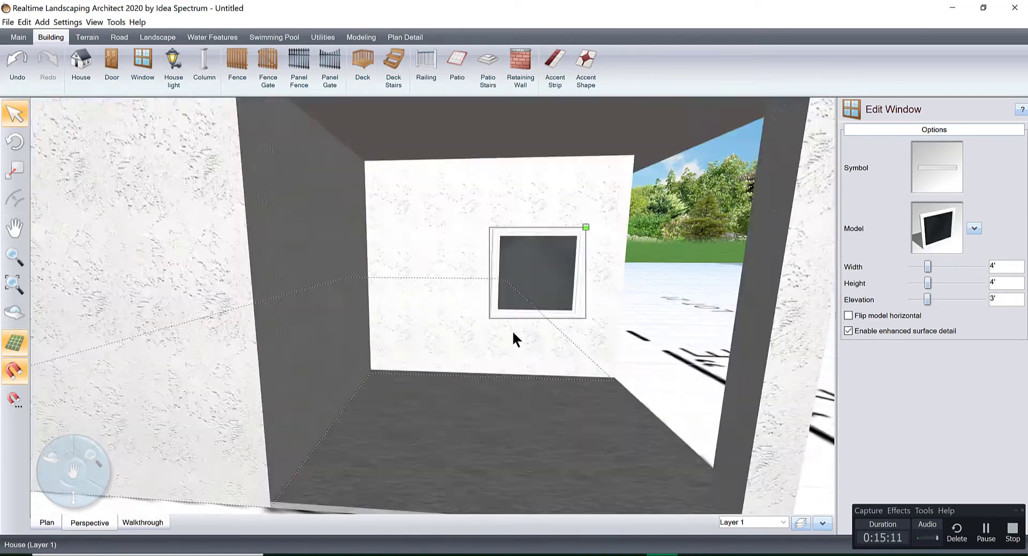
right_click_drag(511, 330, 454, 344)
scroll(522, 325, "down", 2)
right_click_drag(523, 327, 464, 378)
middle_click_drag(464, 379, 501, 356)
left_click_drag(500, 356, 501, 357)
middle_click_drag(501, 357, 493, 353)
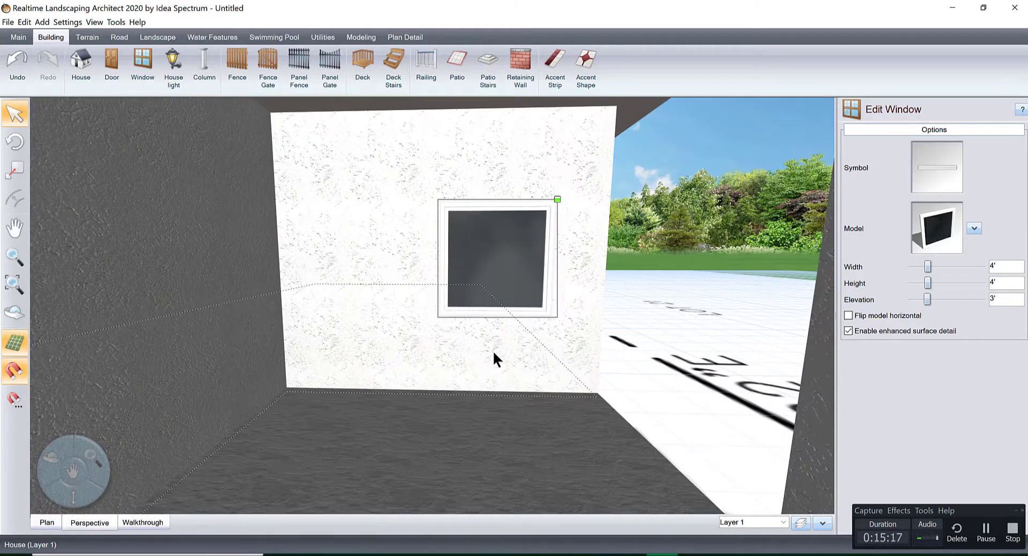
right_click_drag(493, 352, 480, 372)
scroll(492, 370, "down", 3)
left_click_drag(497, 366, 512, 353)
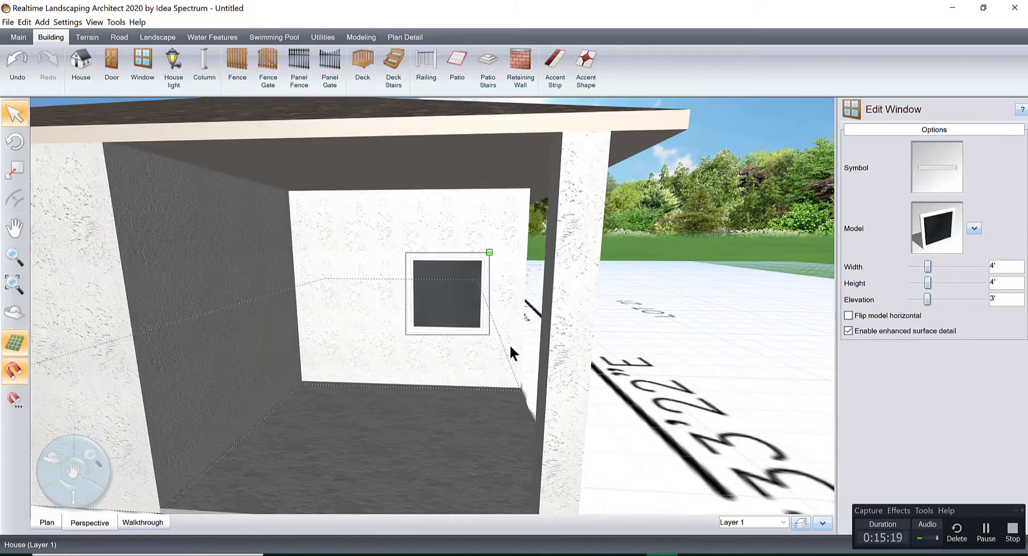
left_click_drag(489, 254, 494, 254)
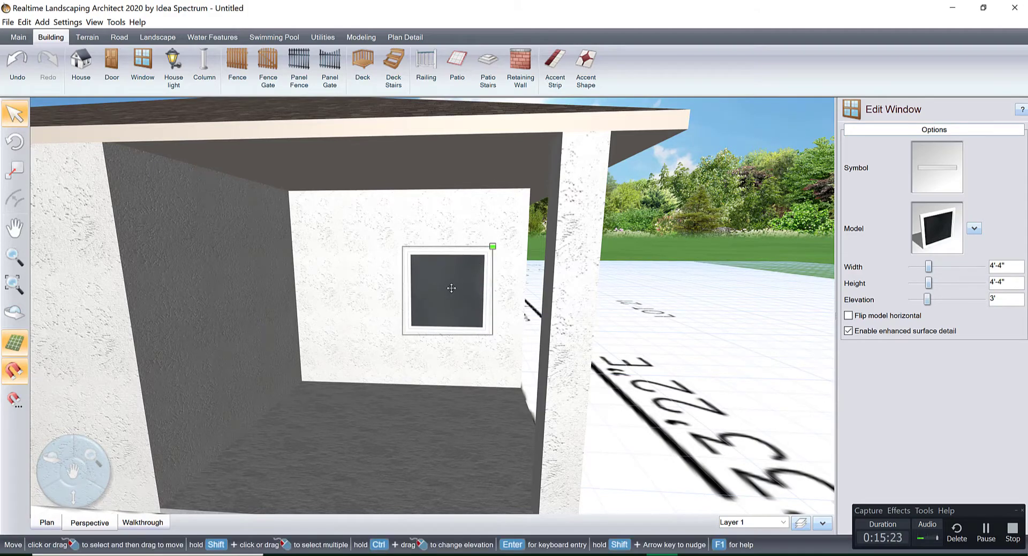
left_click_drag(451, 287, 459, 288)
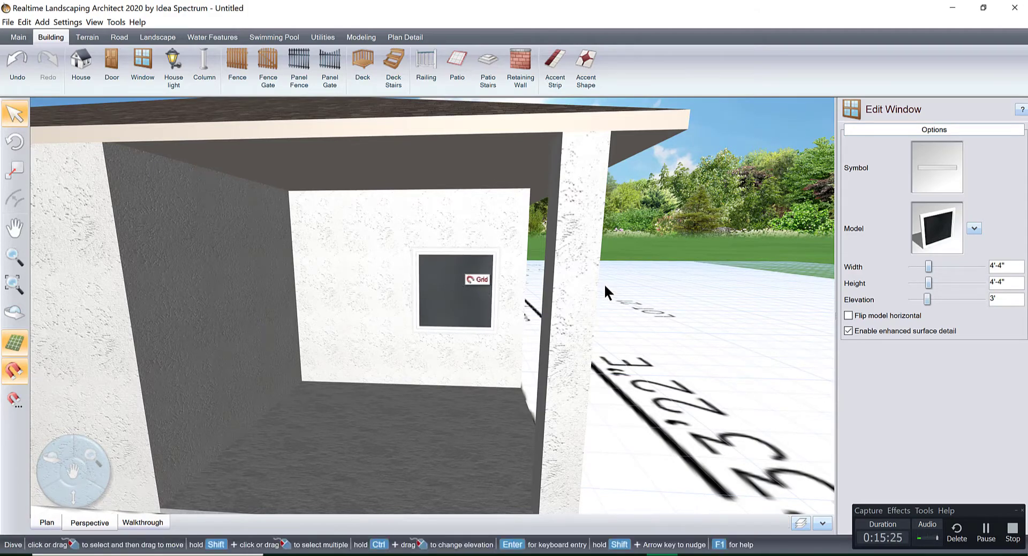
Step: Raise the Window43b's elevation to 3'-9"
mouse_move(981, 283)
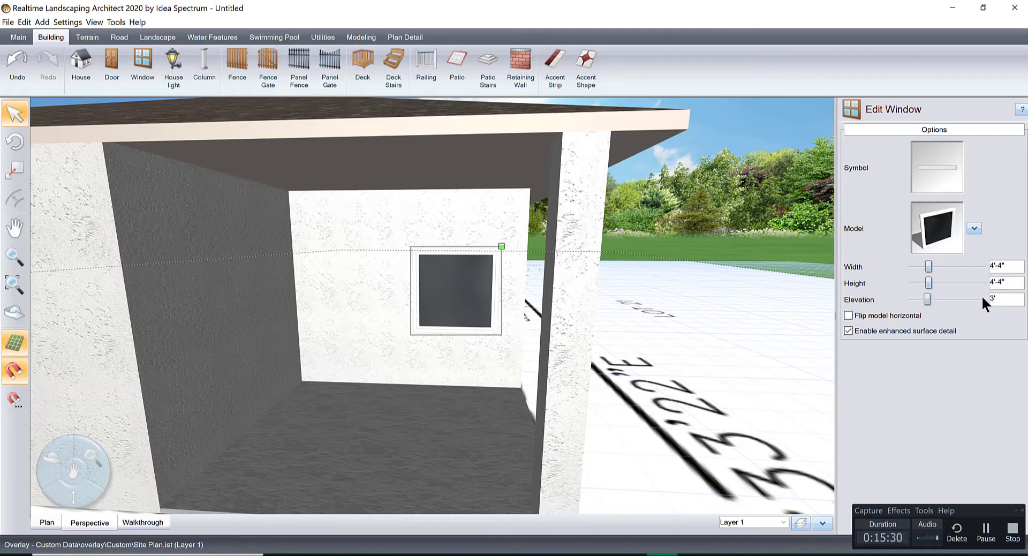
left_click(981, 298)
left_click(981, 299)
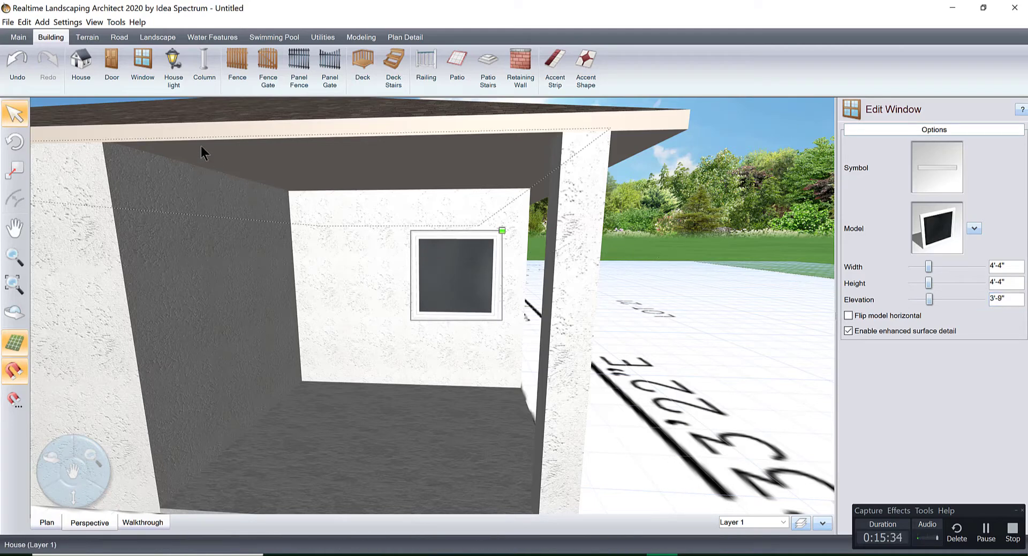
Step: Add a Door140 from Favorites to the patio back wall and slide it beside the window
left_click(118, 64)
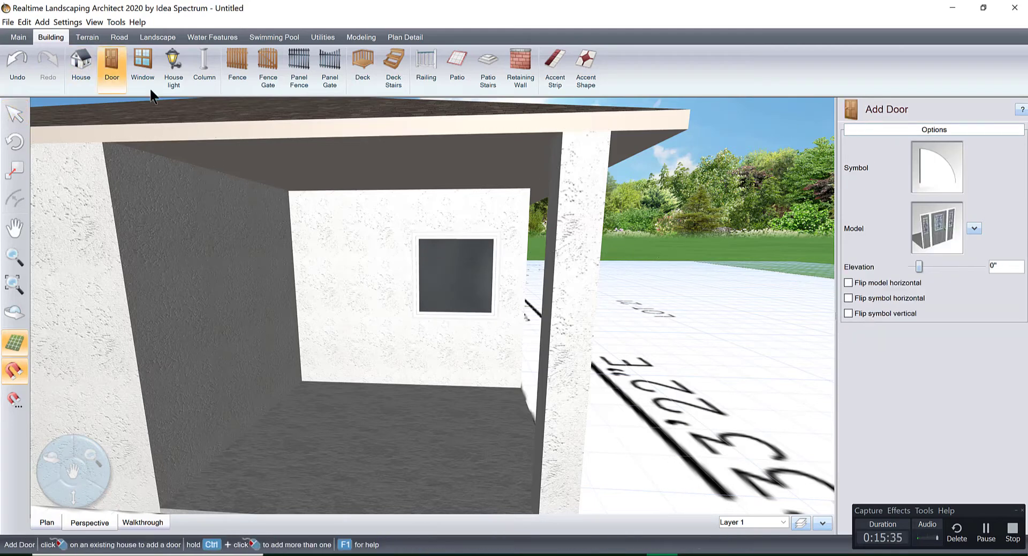
left_click(346, 274)
left_click(933, 213)
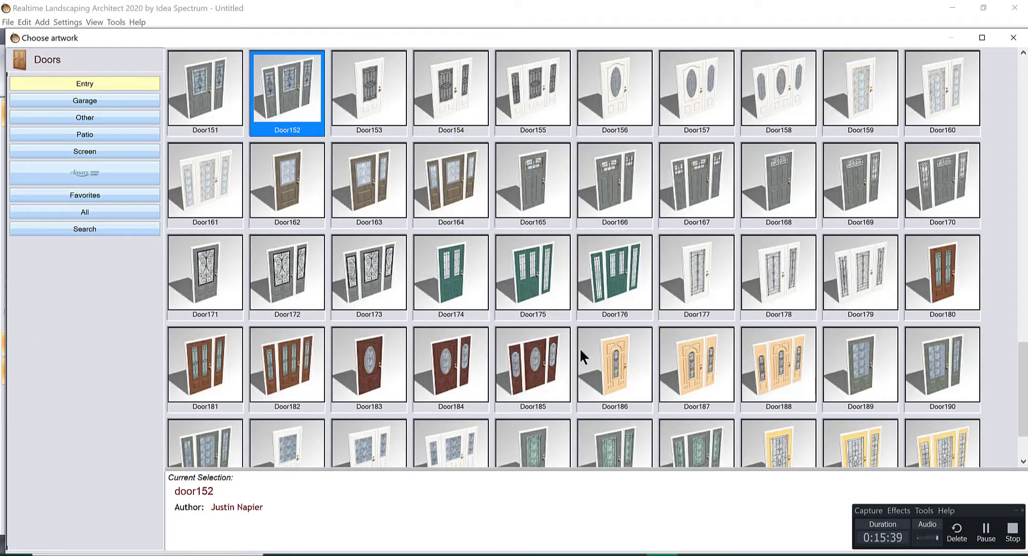
left_click(114, 196)
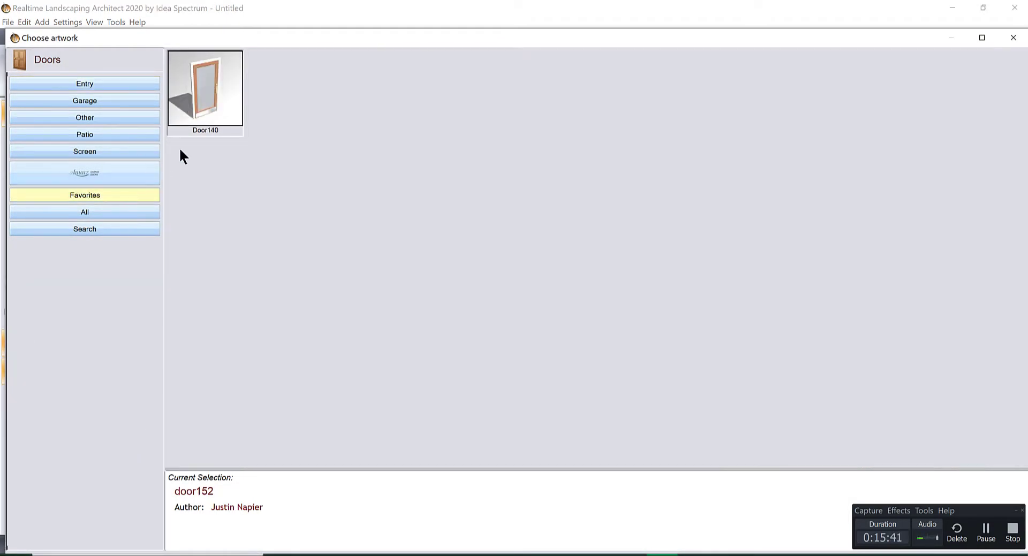
double_click(203, 88)
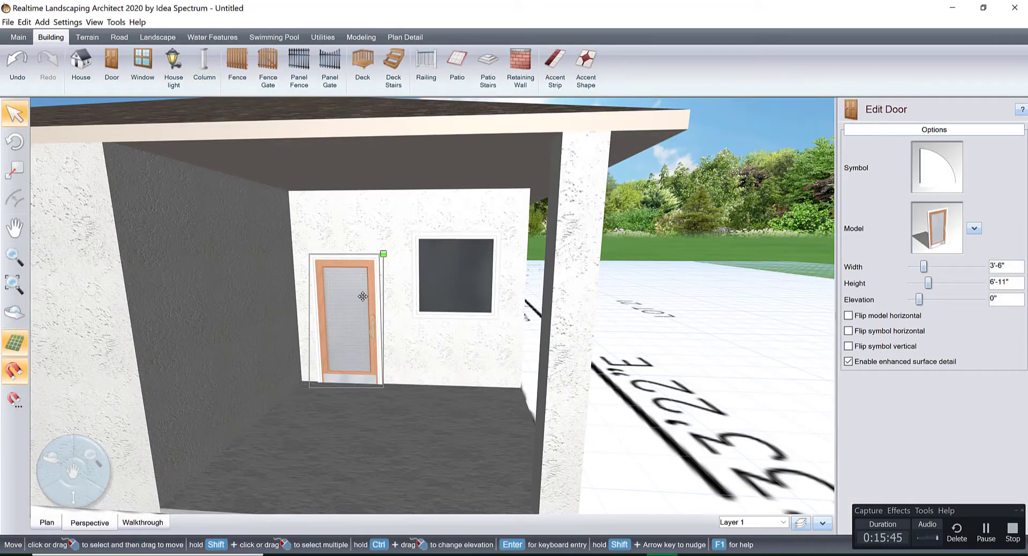
left_click_drag(358, 296, 378, 295)
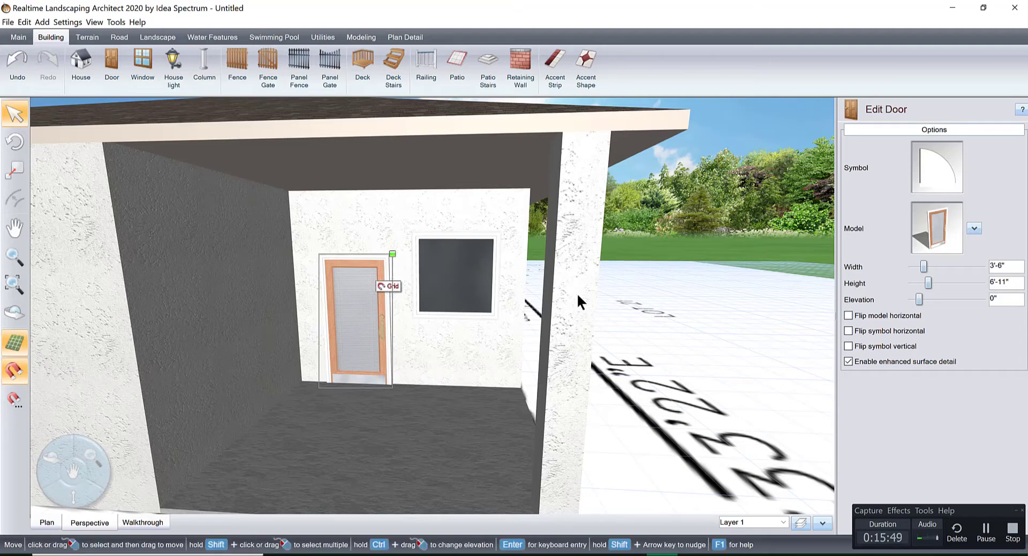
Step: In Door140's materials, swap the Material 5 trim texture from Wood2 to Wood4
left_click(973, 226)
left_click(928, 255)
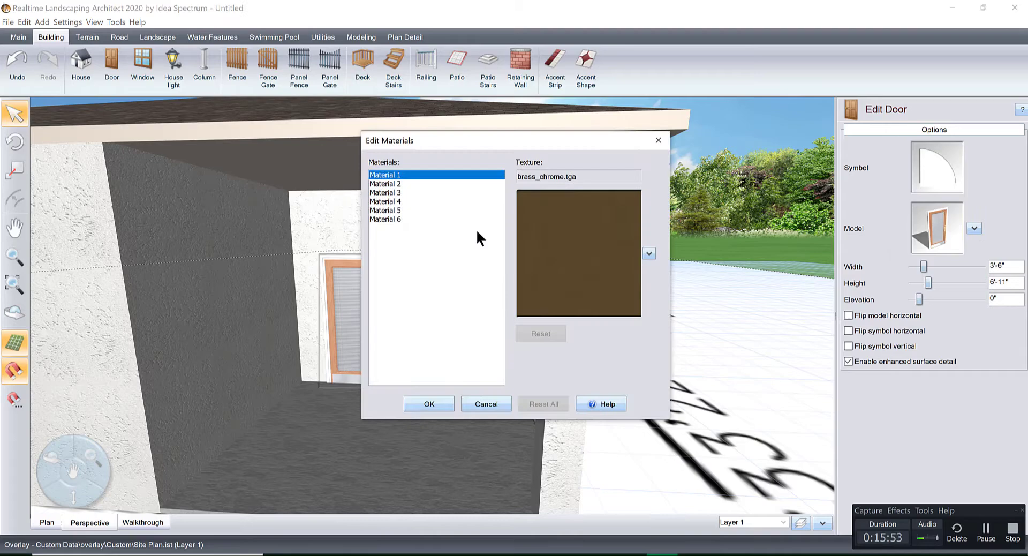
left_click(409, 183)
left_click(409, 192)
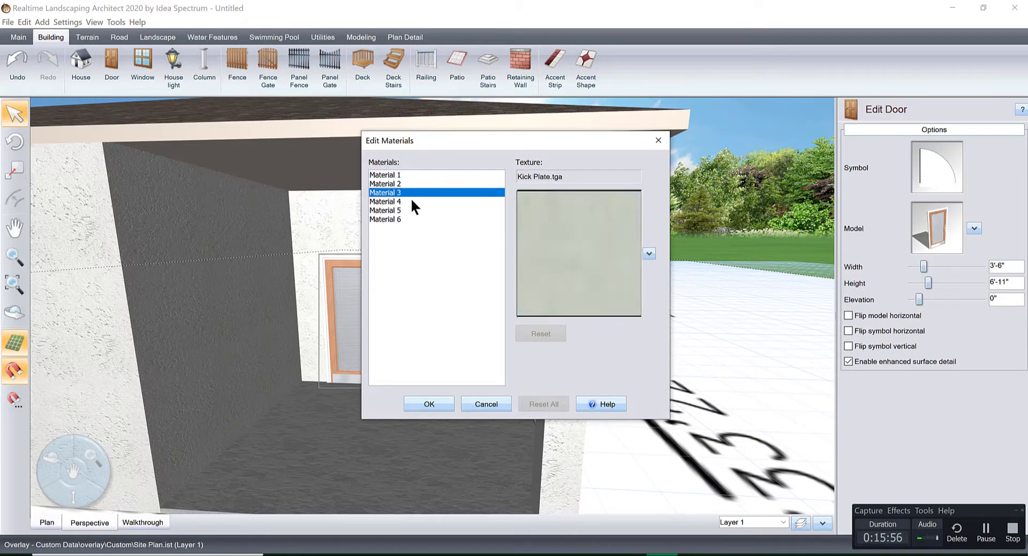
left_click(411, 201)
left_click(412, 209)
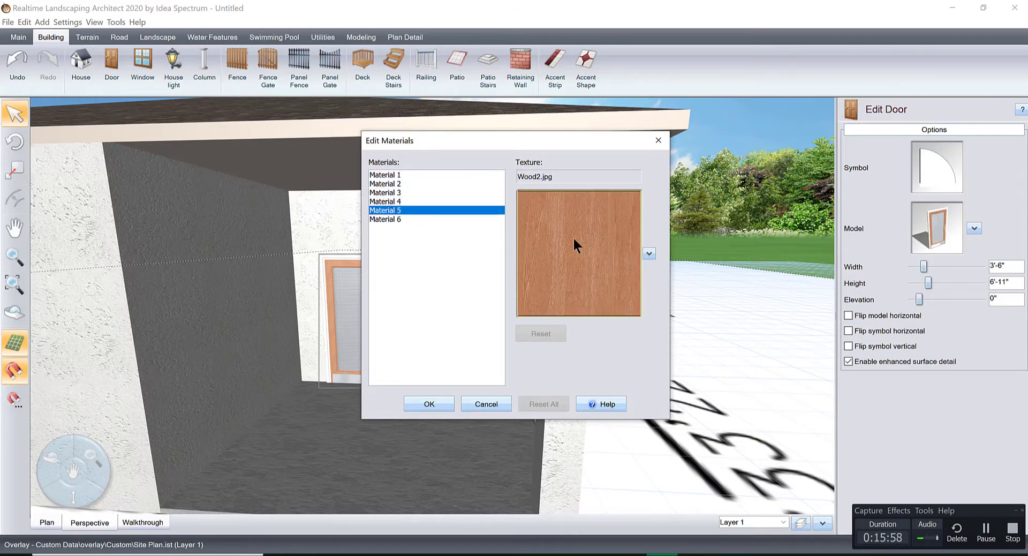
left_click(573, 236)
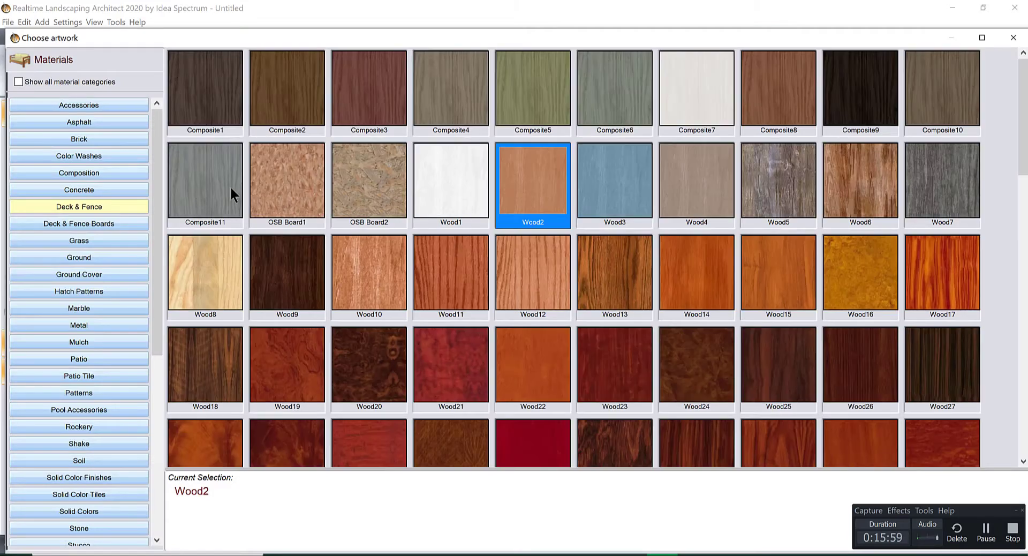
double_click(672, 174)
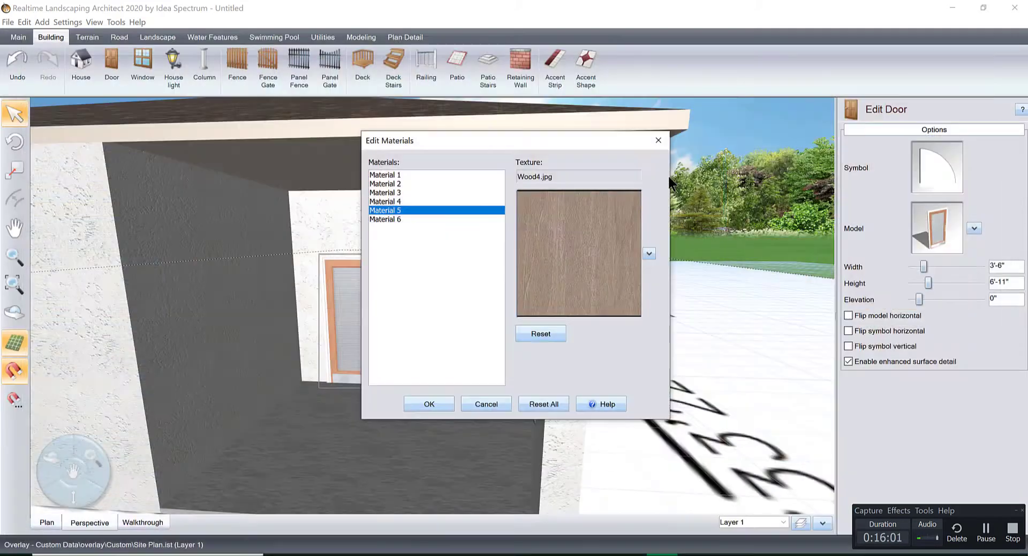
left_click(427, 401)
scroll(427, 357, "down", 5)
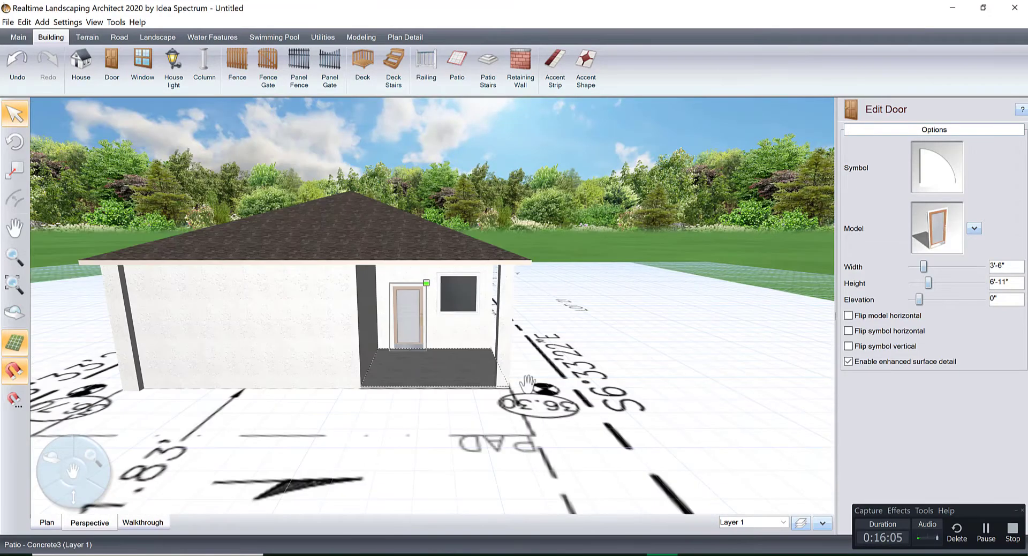
Step: Drag a window onto the main wall, resize it to 3'-9" by 1'-2", and slide it left
middle_click_drag(527, 383, 583, 389)
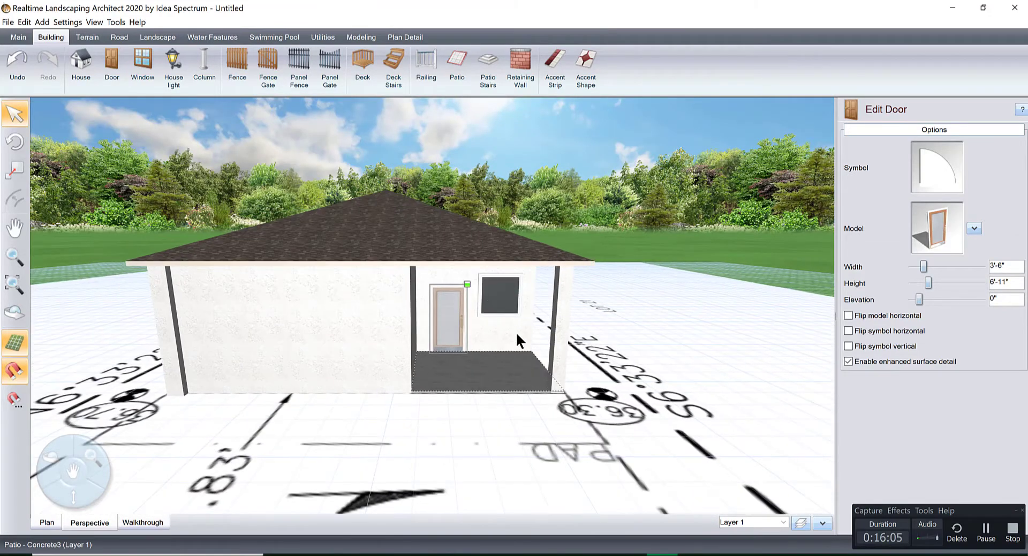
left_click(500, 296)
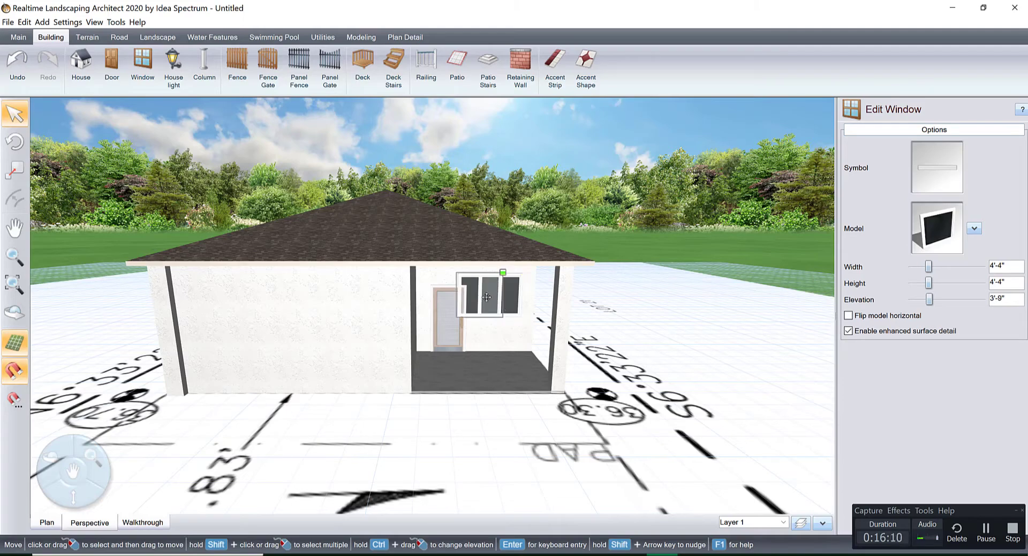
left_click_drag(500, 297, 284, 320)
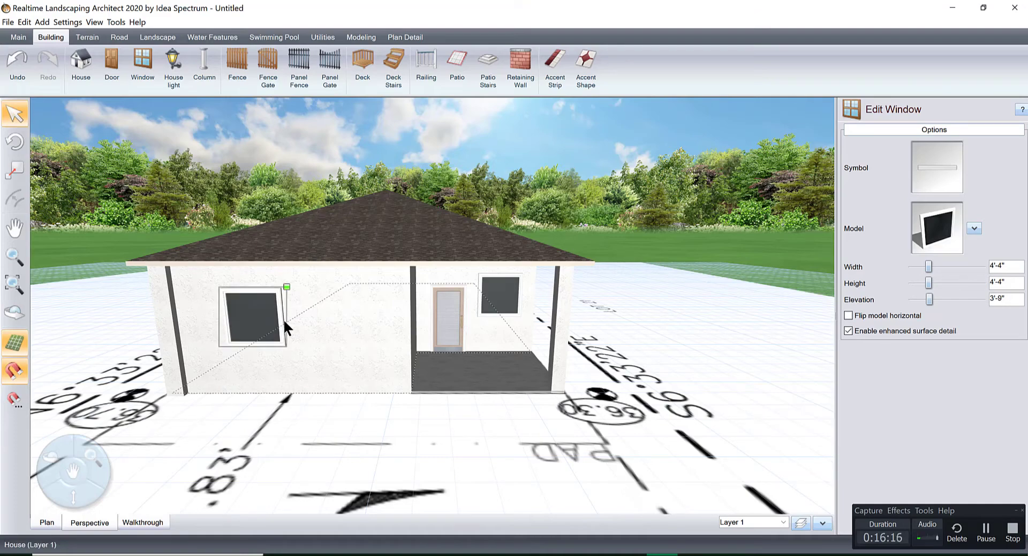
left_click(910, 282)
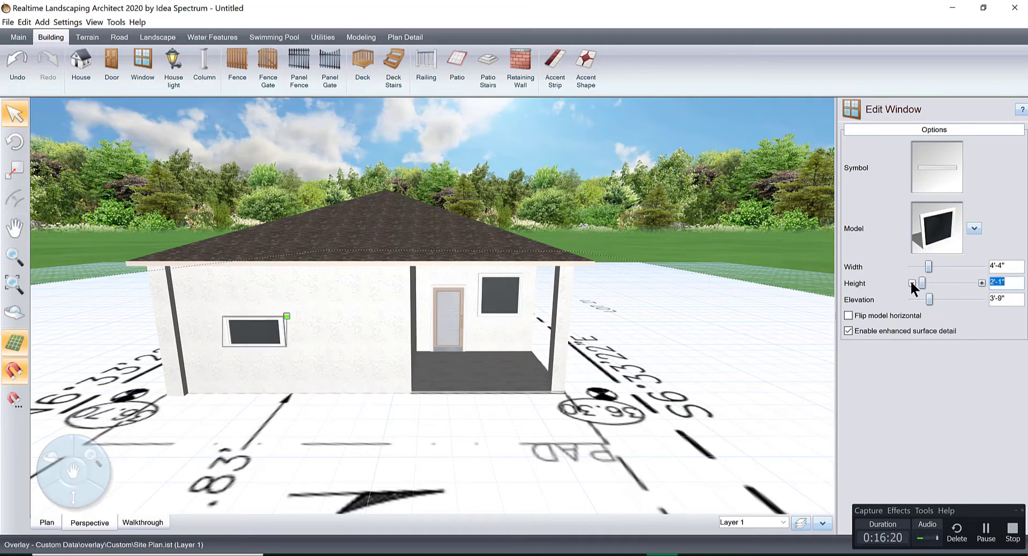
left_click(910, 282)
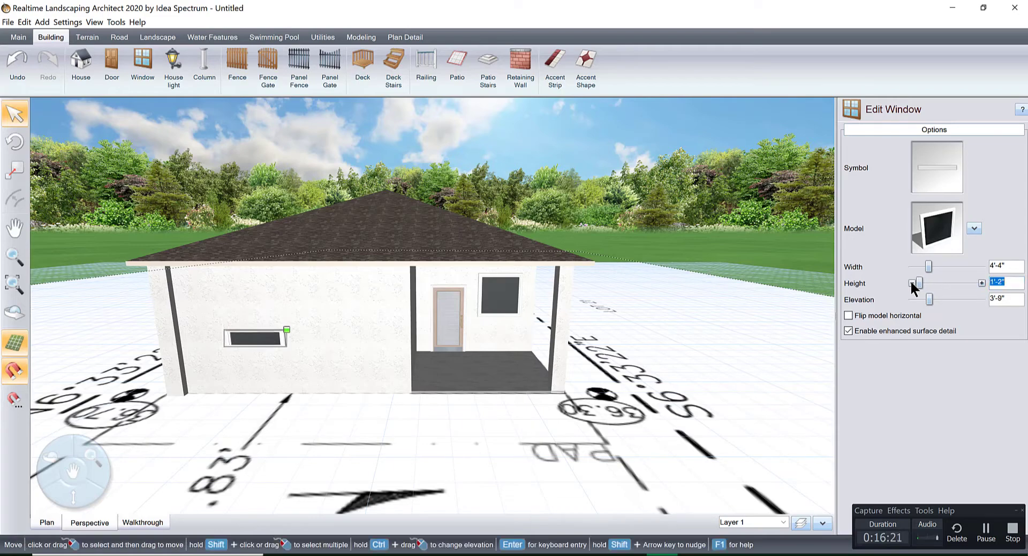
left_click(910, 266)
left_click(910, 266)
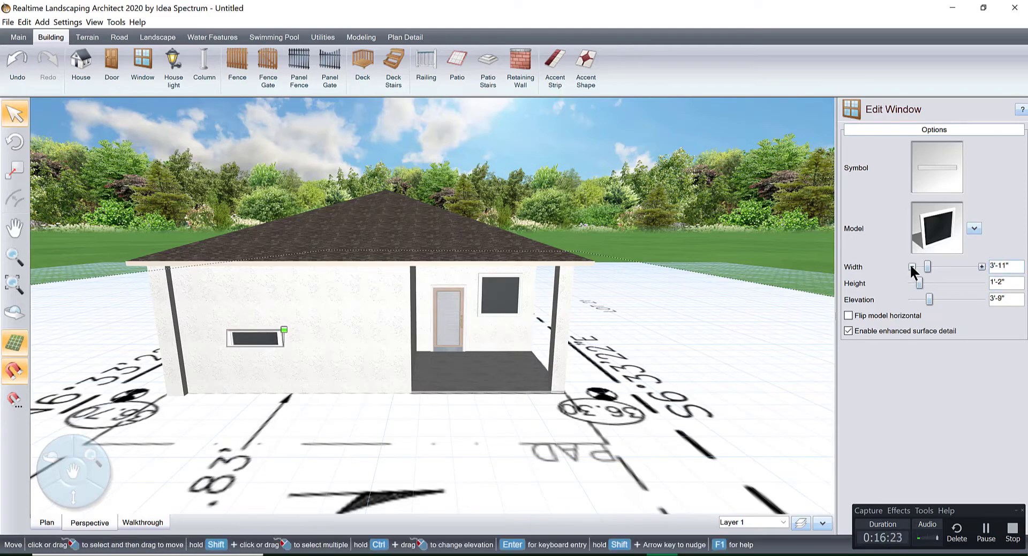
left_click(911, 266)
left_click_drag(257, 342, 213, 341)
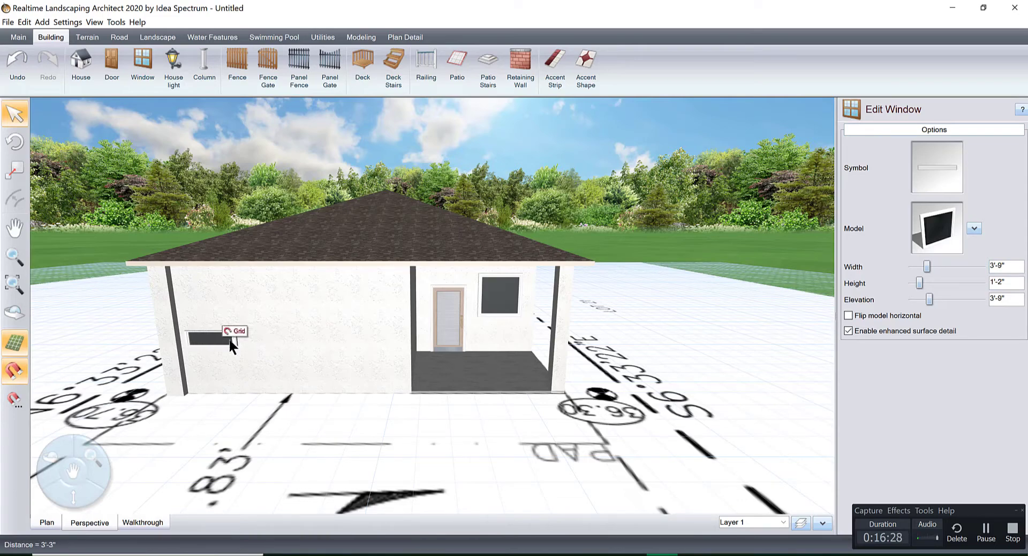
Step: Raise the small wall window to 7'-7" elevation, just below the eave
left_click(981, 299)
left_click(981, 299)
left_click(981, 300)
left_click(981, 300)
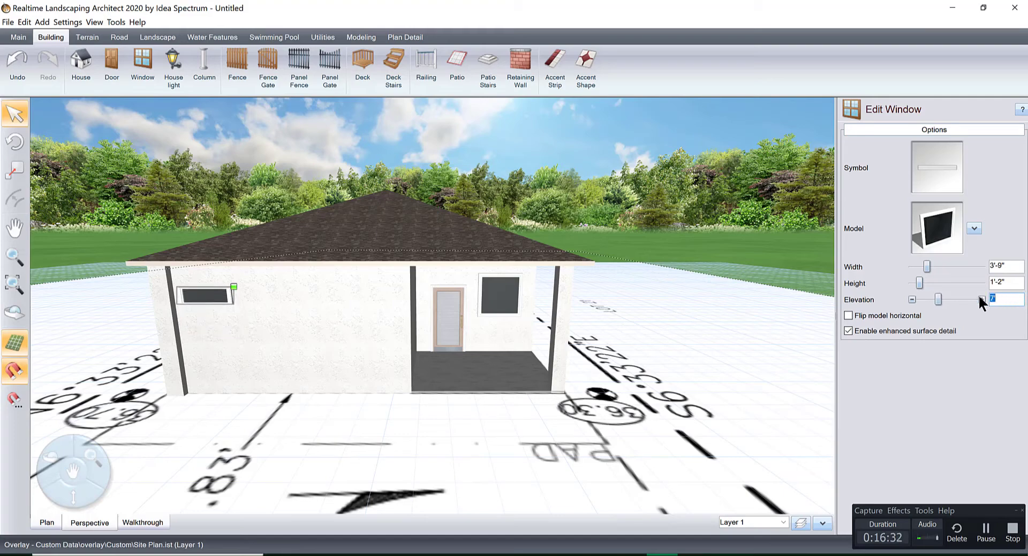
left_click(981, 299)
right_click_drag(627, 355, 598, 358)
middle_click_drag(598, 358, 658, 352)
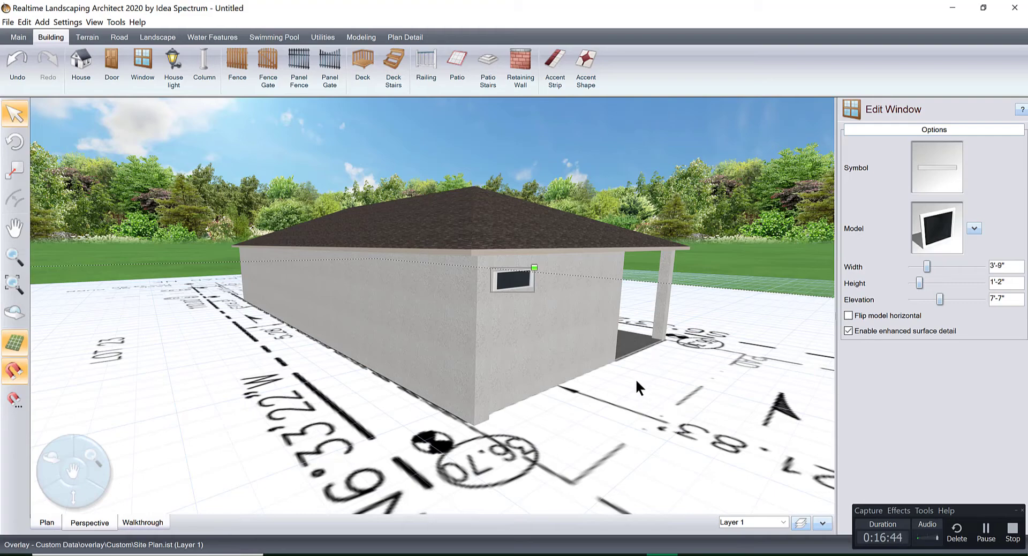
Step: Copy the window onto the long side wall, switch it to Window40b, and lower its elevation
key("ctrl+v")
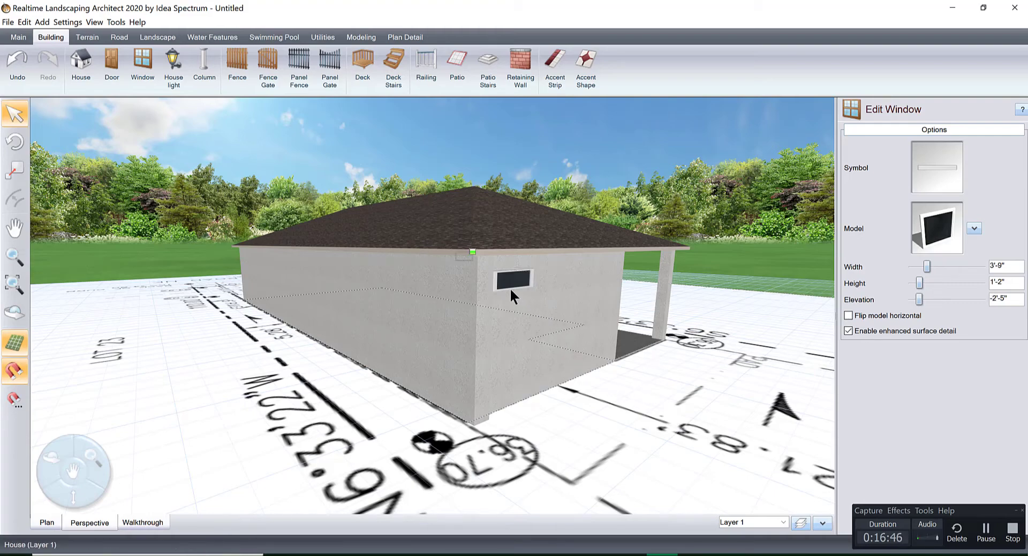
left_click_drag(456, 261, 453, 332)
left_click_drag(470, 338, 400, 275)
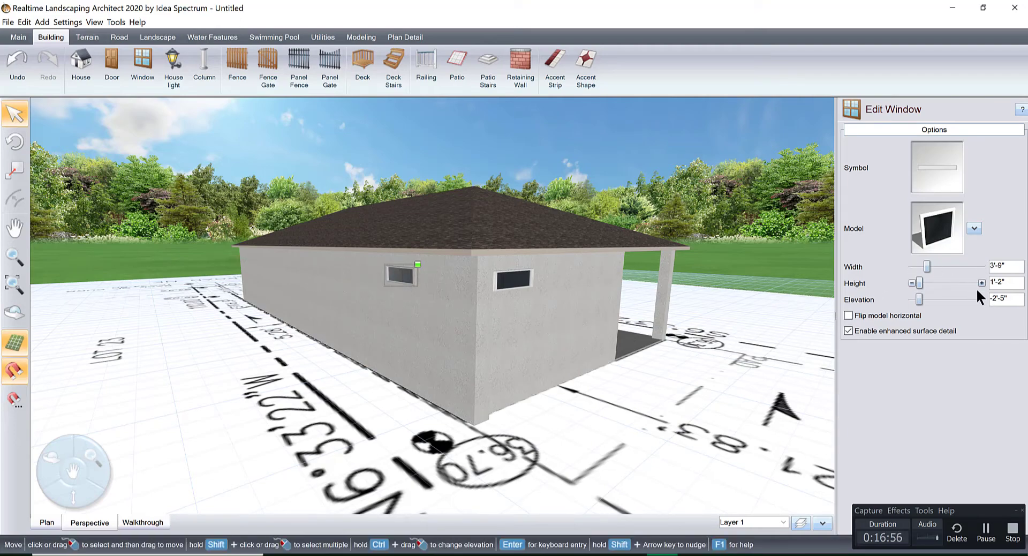
left_click(938, 219)
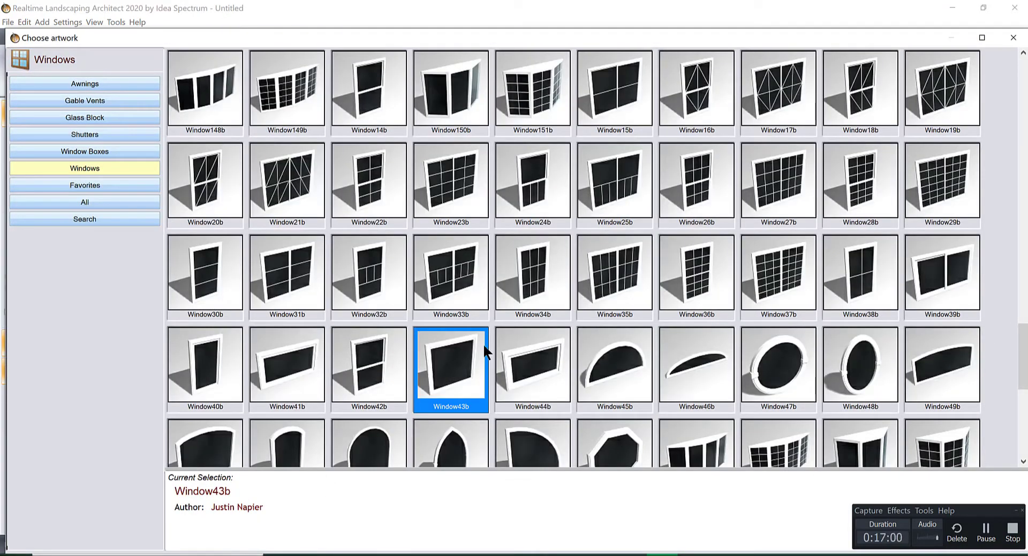
double_click(207, 357)
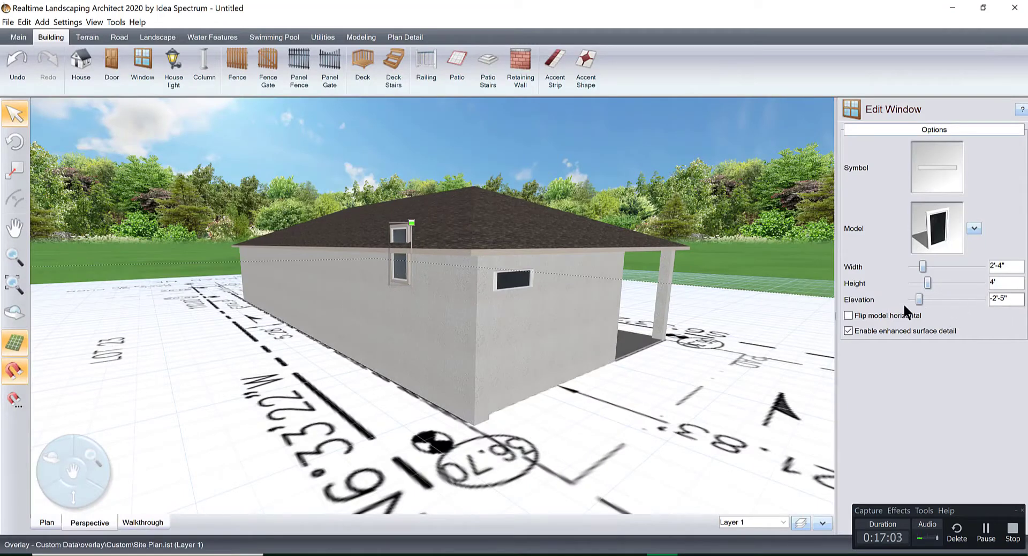
left_click(911, 299)
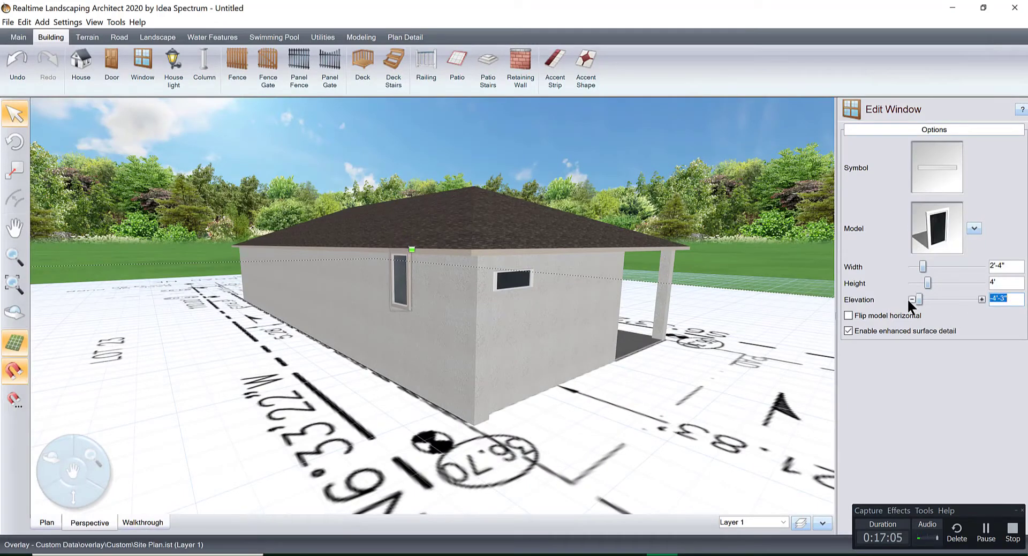
left_click(911, 299)
left_click_drag(404, 301, 326, 281)
Step: Make two more Window40b copies and space them along the long side wall
key("ctrl+v")
middle_click_drag(328, 282, 460, 327)
key("ctrl+d")
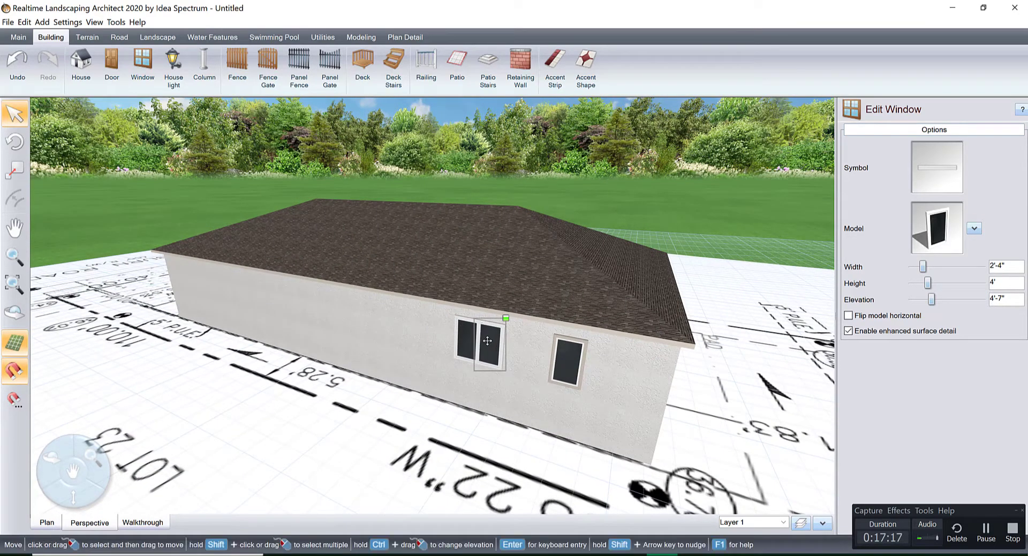
left_click_drag(484, 334, 445, 326)
middle_click_drag(568, 343, 506, 364)
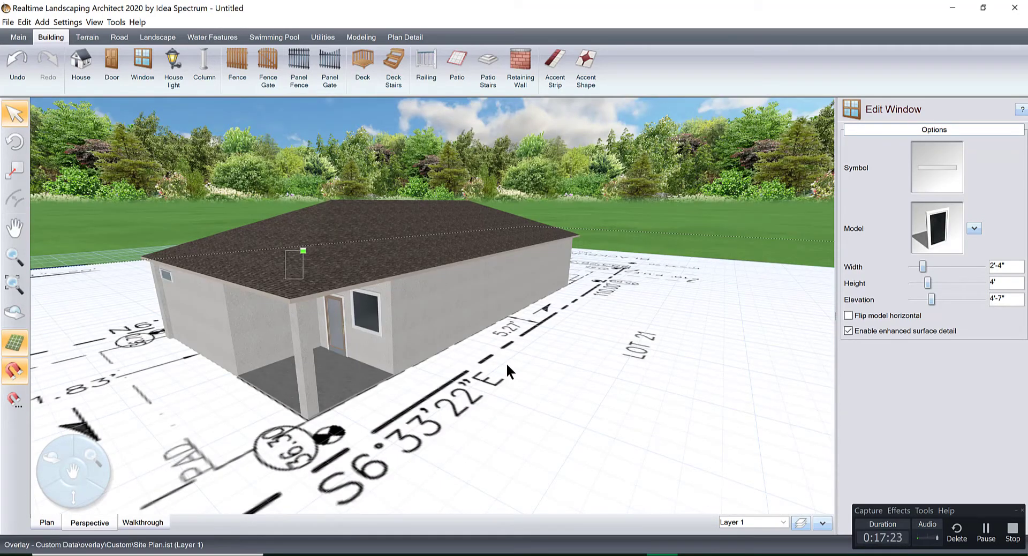
middle_click_drag(505, 362, 551, 383)
middle_click_drag(538, 326, 590, 319)
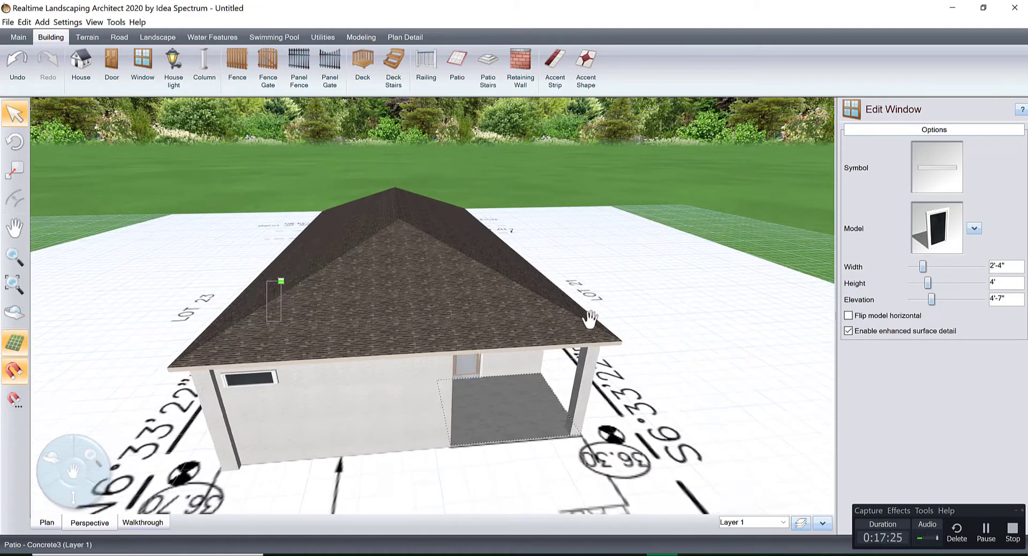
right_click_drag(589, 319, 494, 371)
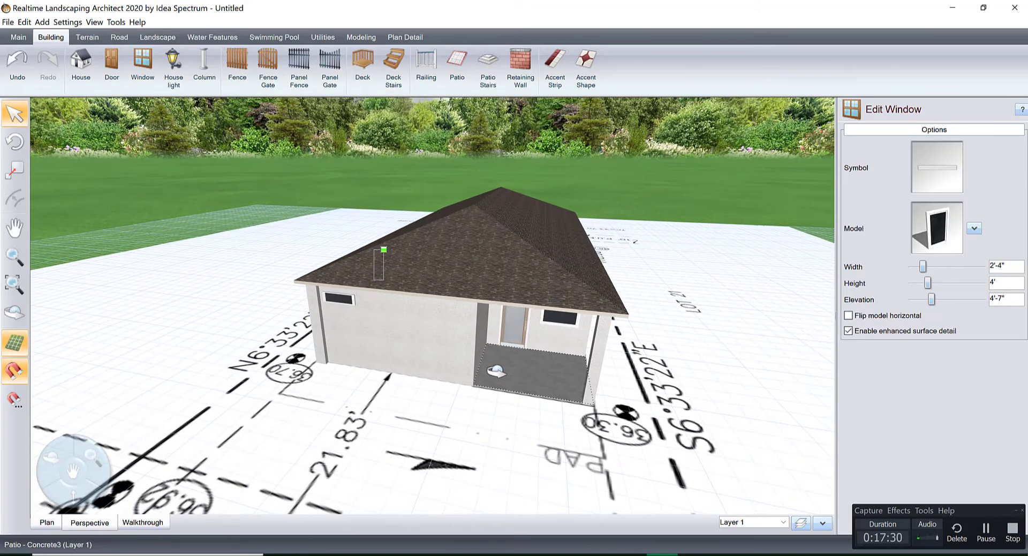
left_click(479, 266)
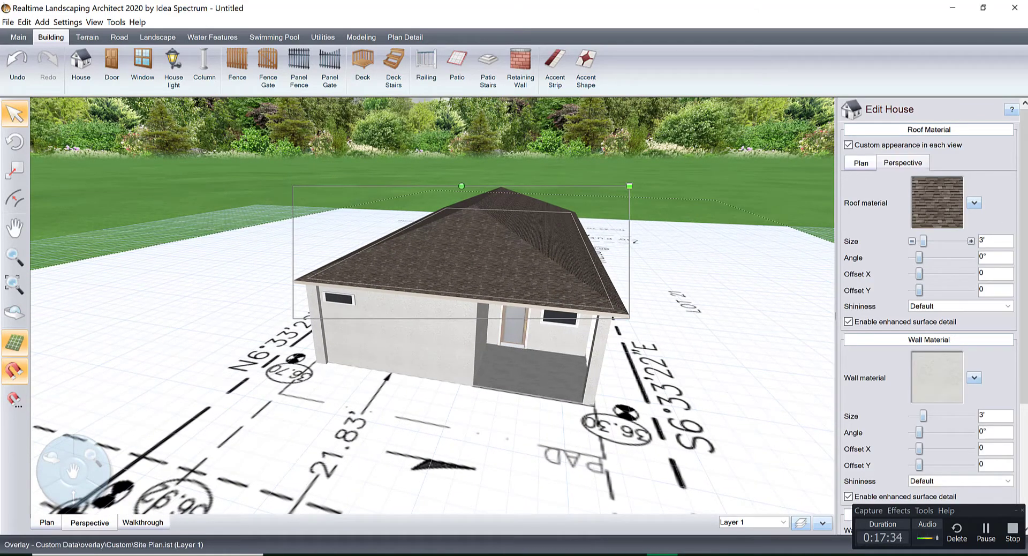
scroll(929, 295, "down", 2)
scroll(929, 321, "down", 2)
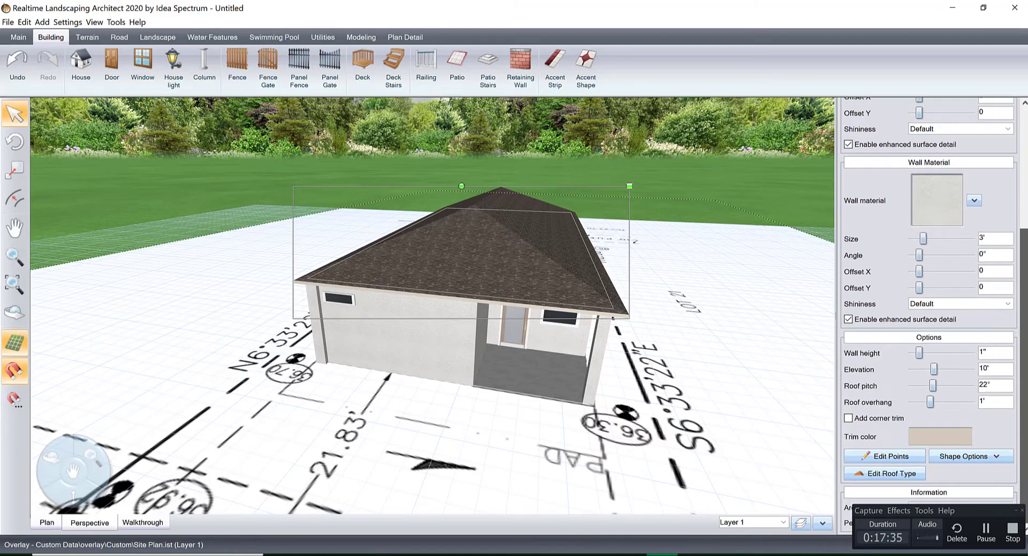
left_click(889, 470)
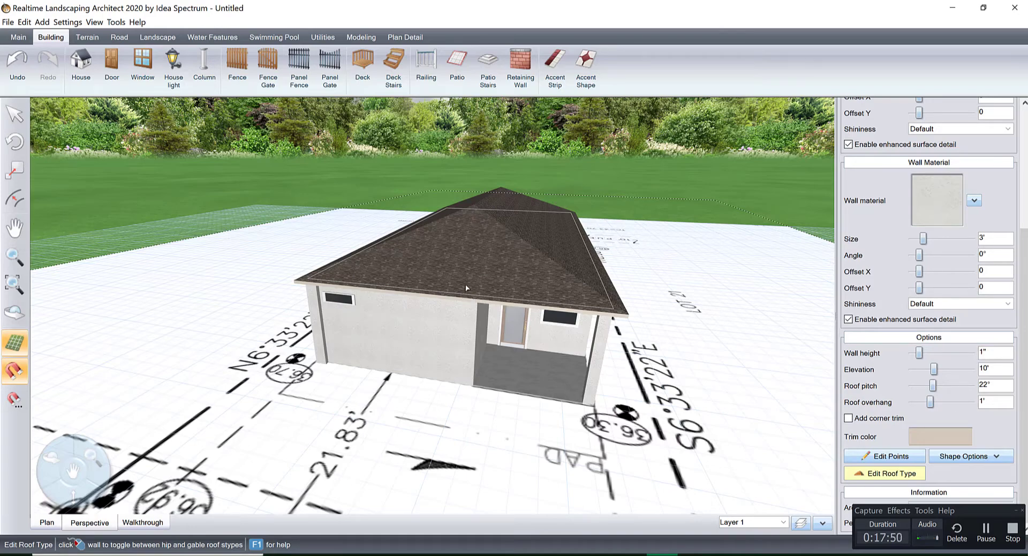
middle_click_drag(475, 295, 551, 292)
left_click(495, 277)
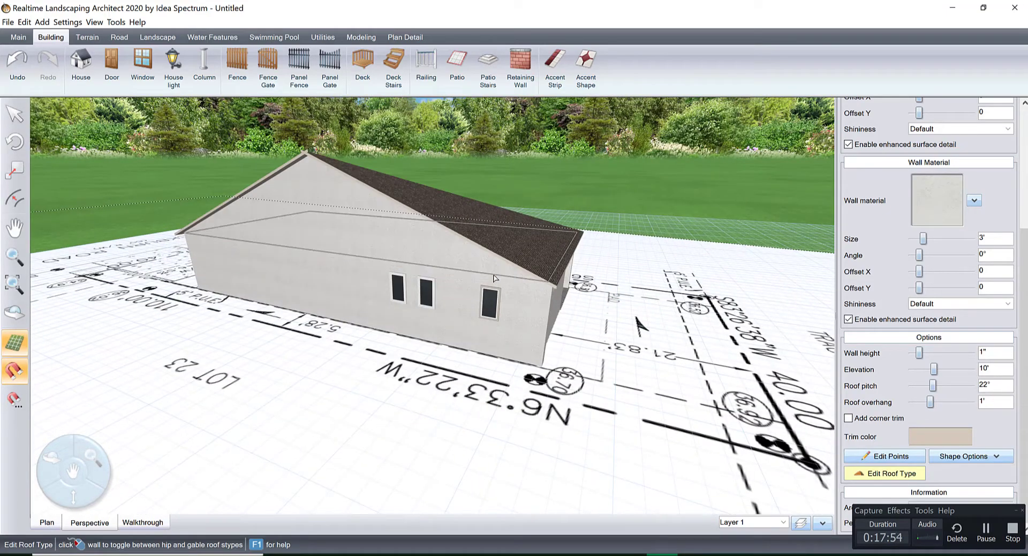
middle_click_drag(494, 278, 431, 284)
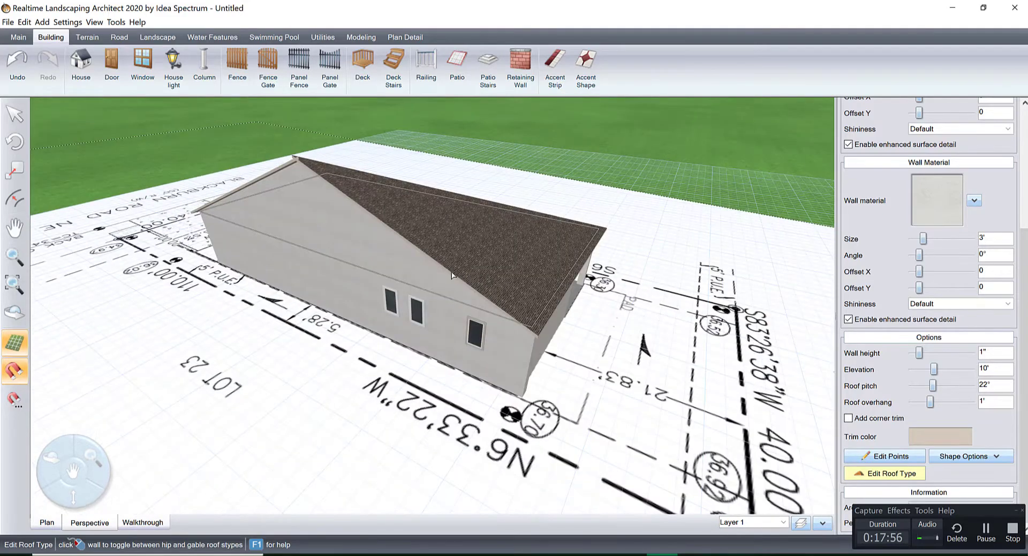
left_click(421, 280)
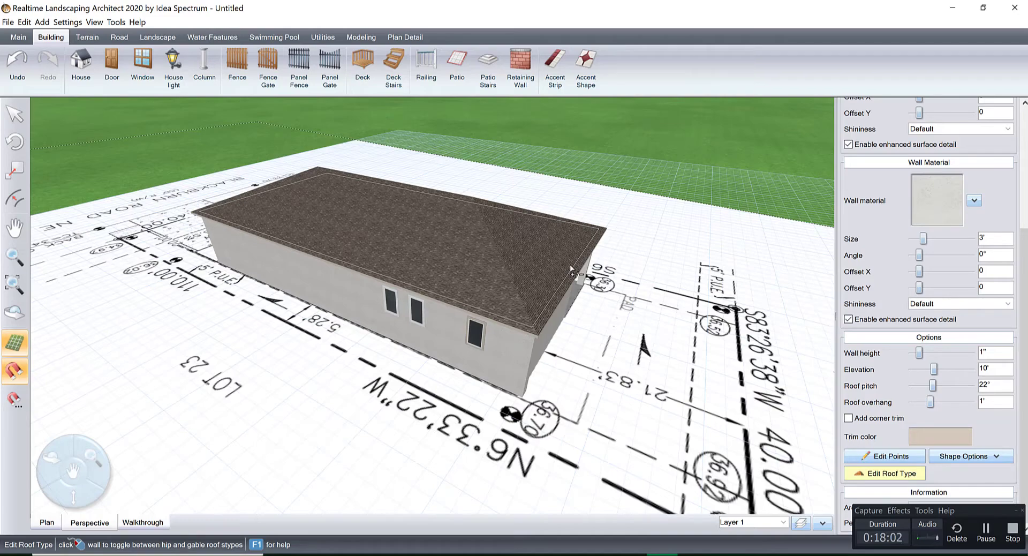
middle_click_drag(560, 269, 447, 257)
left_click(559, 306)
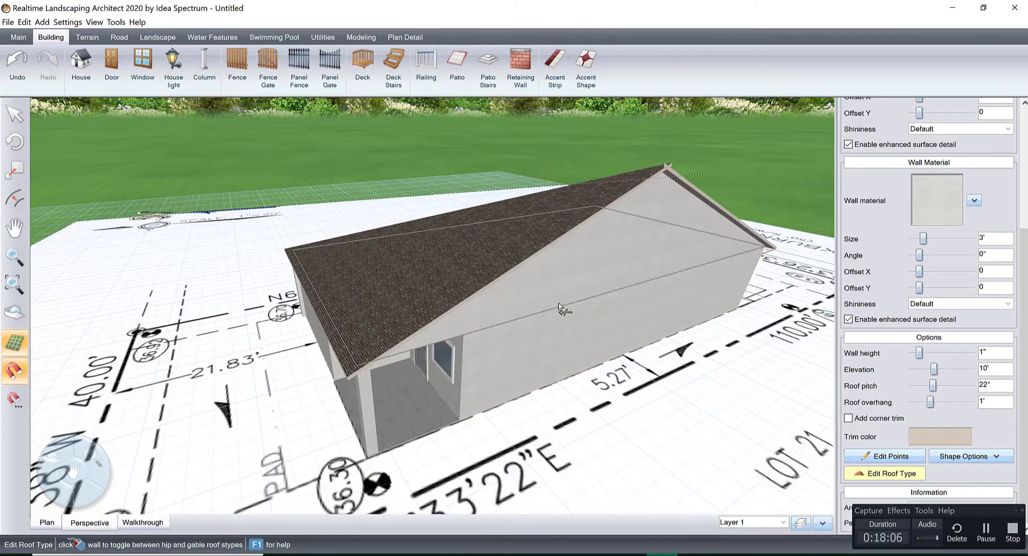
left_click(559, 306)
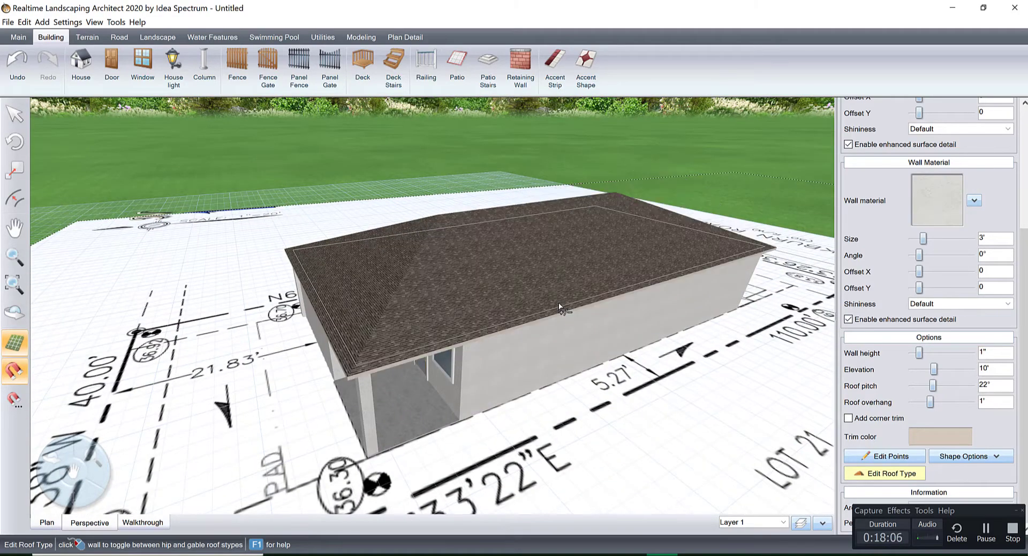
left_click(335, 327)
middle_click_drag(335, 327, 371, 303)
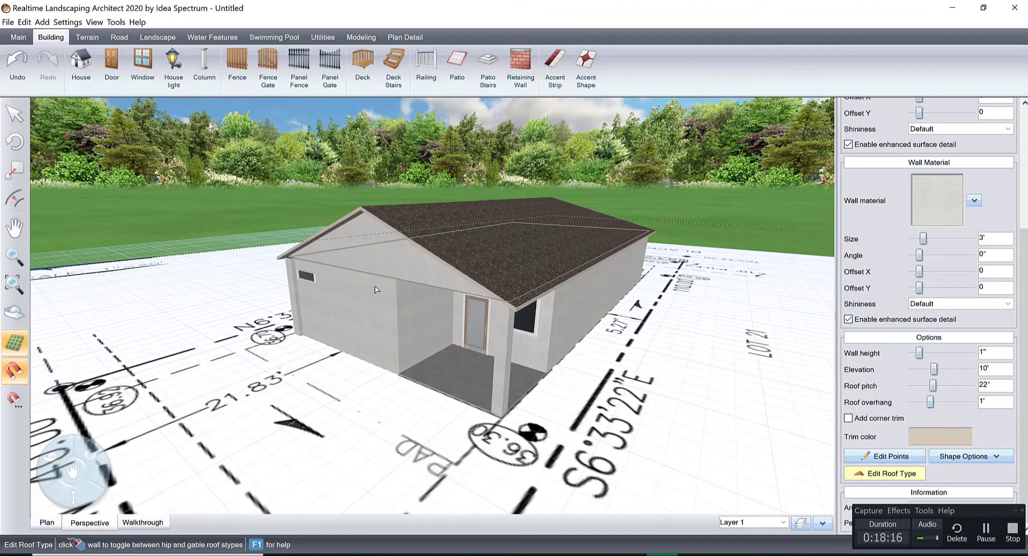
middle_click_drag(379, 278, 364, 309)
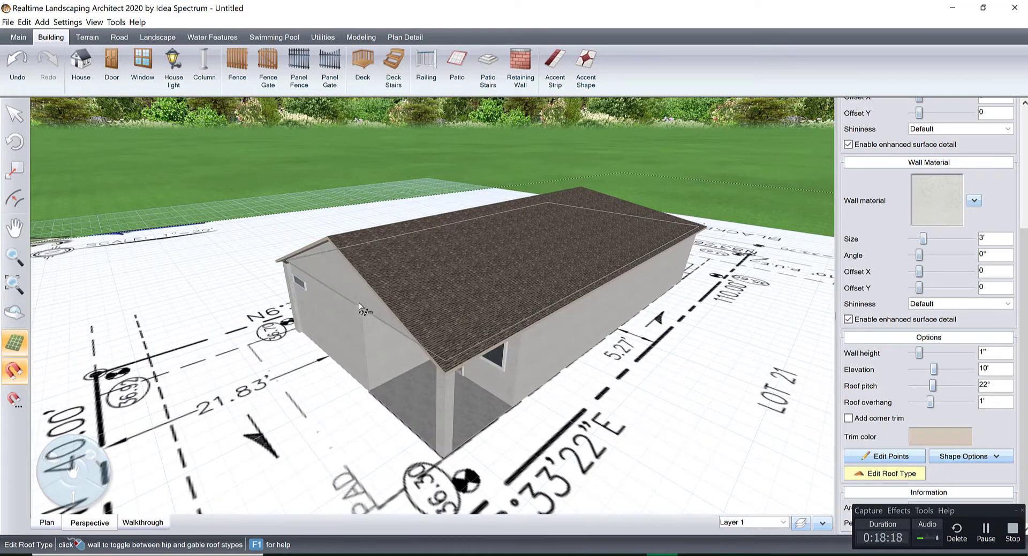
left_click(378, 319)
middle_click_drag(486, 293, 614, 294)
left_click(887, 474)
middle_click_drag(712, 389, 642, 355)
middle_click_drag(552, 314, 538, 316)
scroll(512, 323, "up", 3)
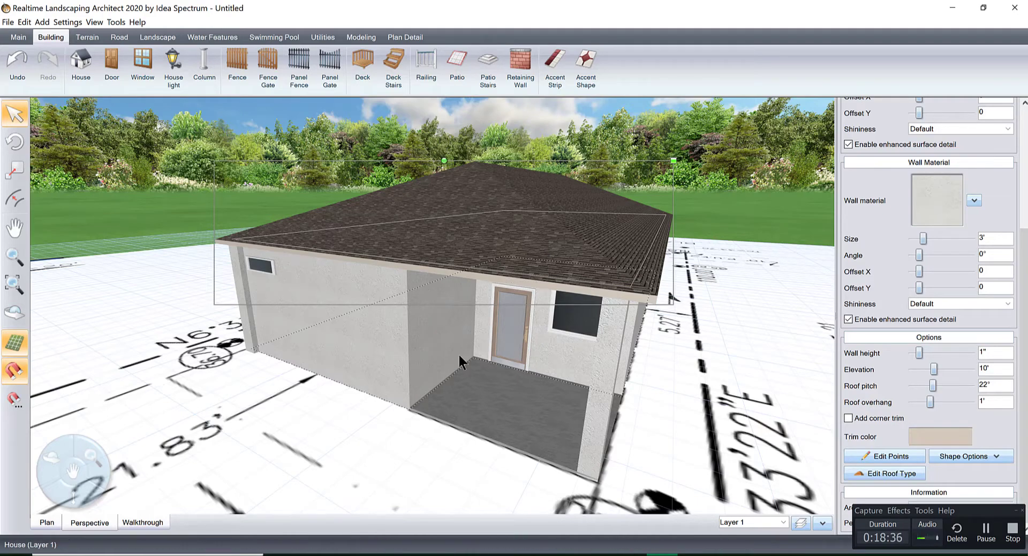
Step: Orbit around the hip-roofed house, then return to the 2D plan zoomed near the 36.70 corner
middle_click_drag(488, 261, 527, 272)
middle_click_drag(527, 273, 488, 292)
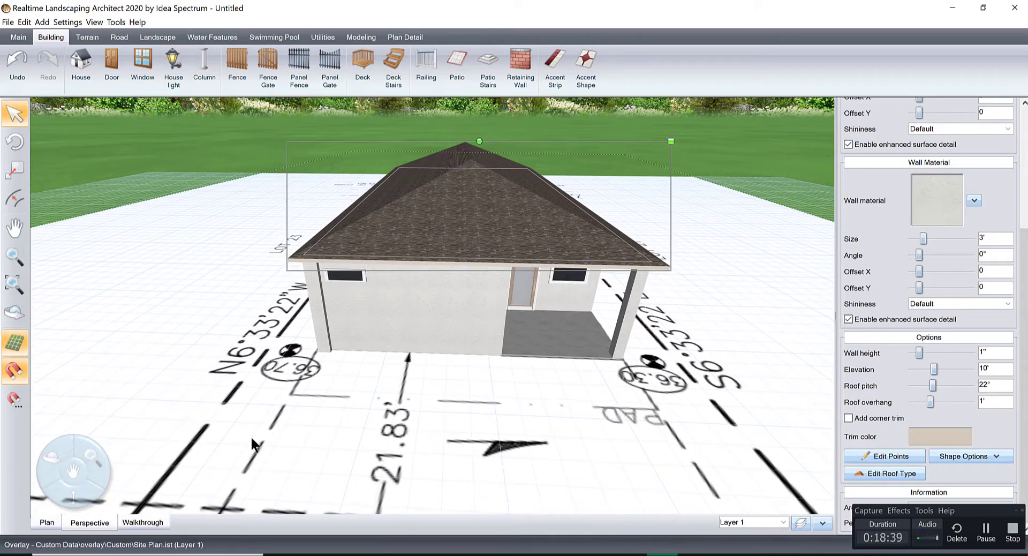
left_click(49, 523)
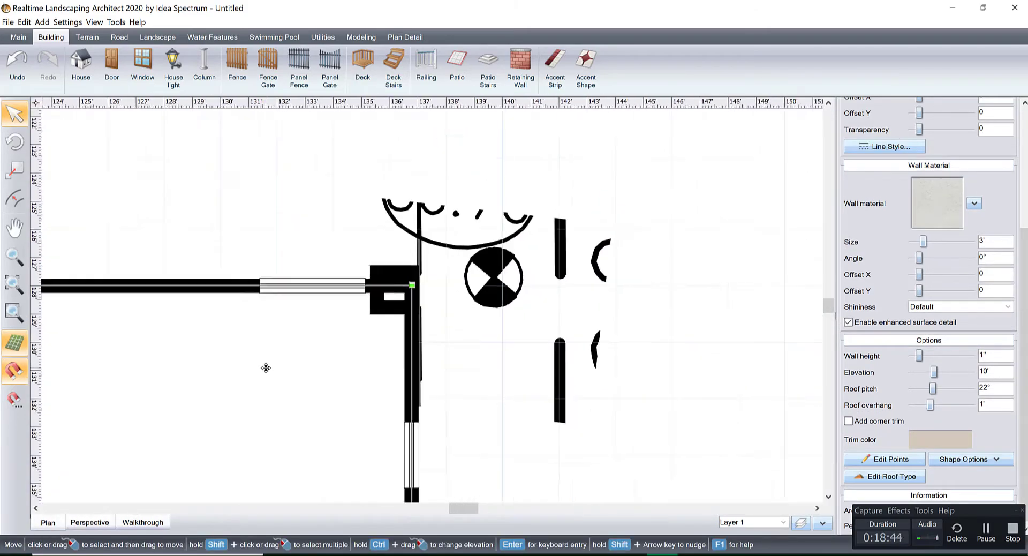
scroll(397, 372, "down", 3)
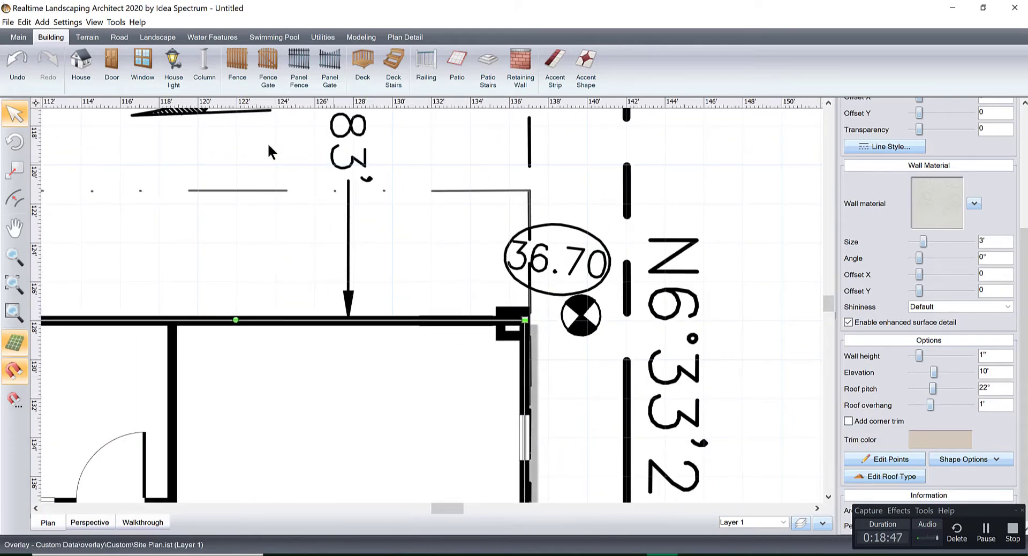
Step: Search the accessory catalogue for 'air conditioner' and pick the Air Conditioner2 model
left_click(155, 38)
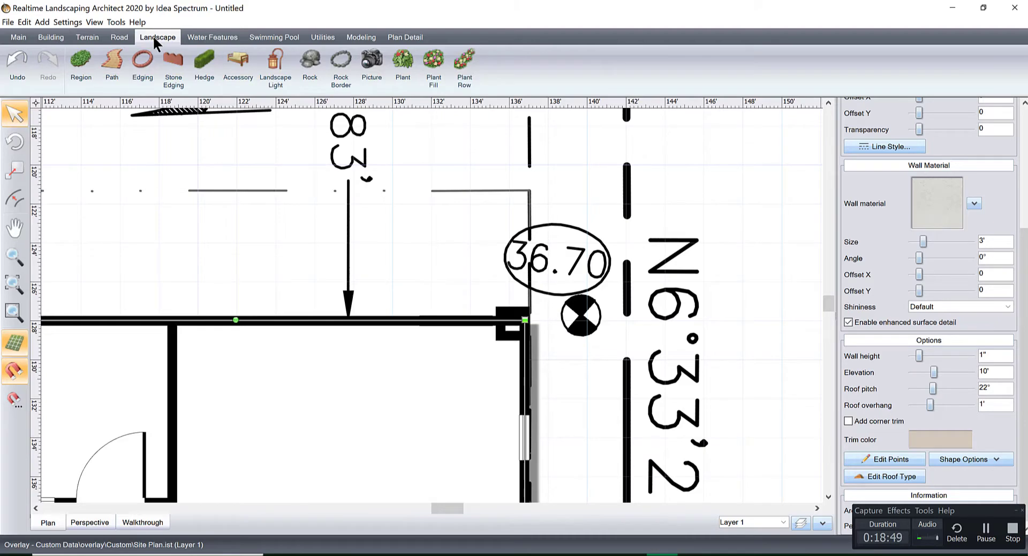
left_click(236, 60)
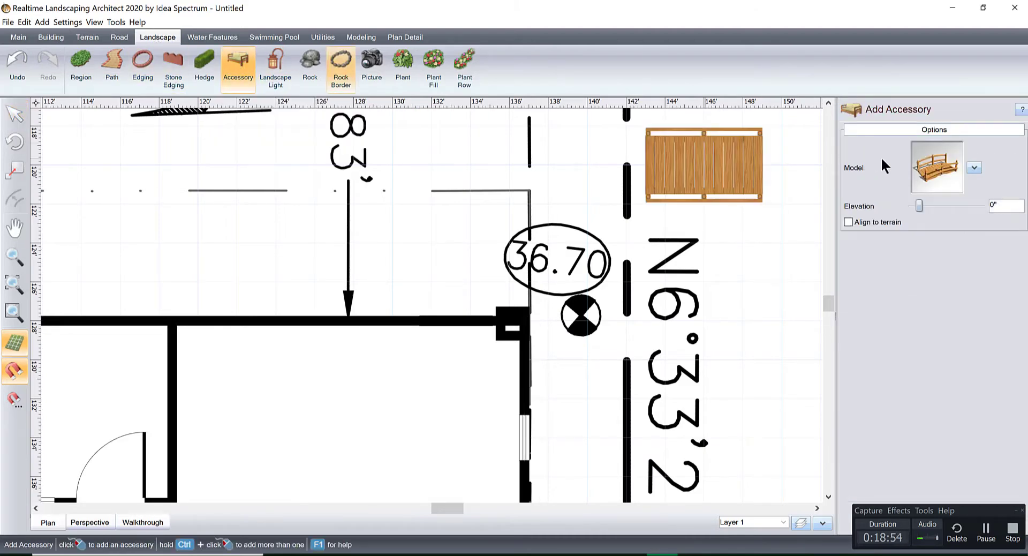
left_click(939, 162)
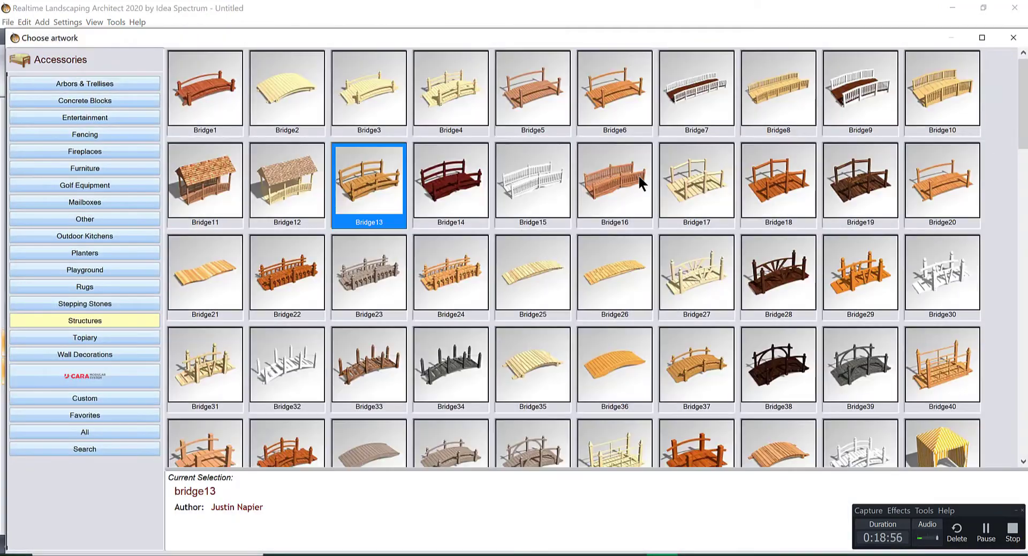
left_click(102, 414)
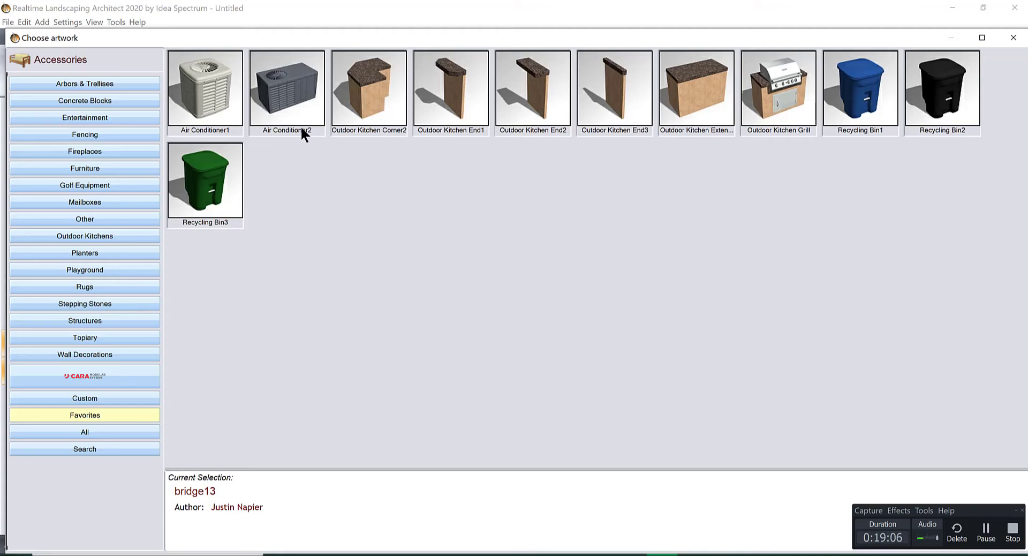
left_click(94, 448)
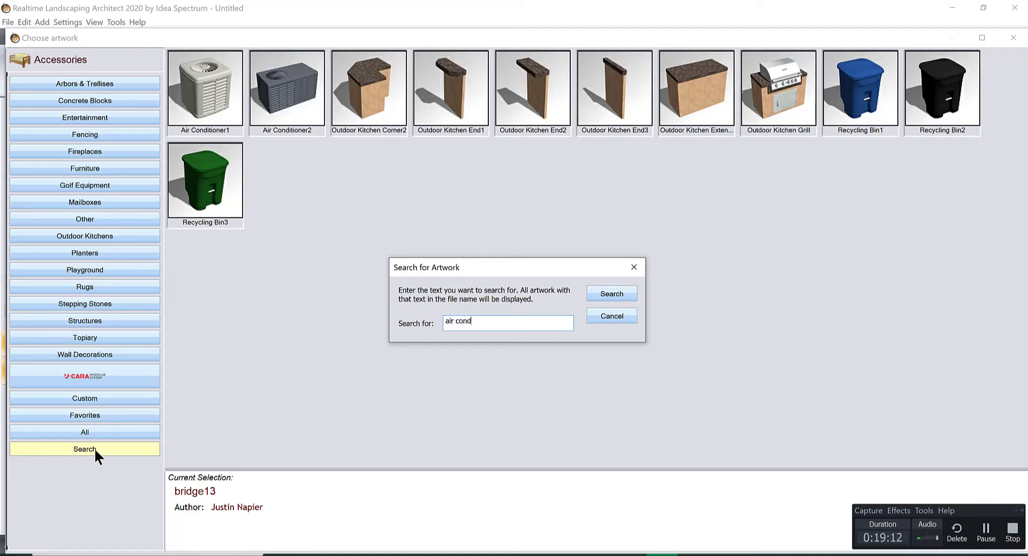
type("air conditioner")
key("Return")
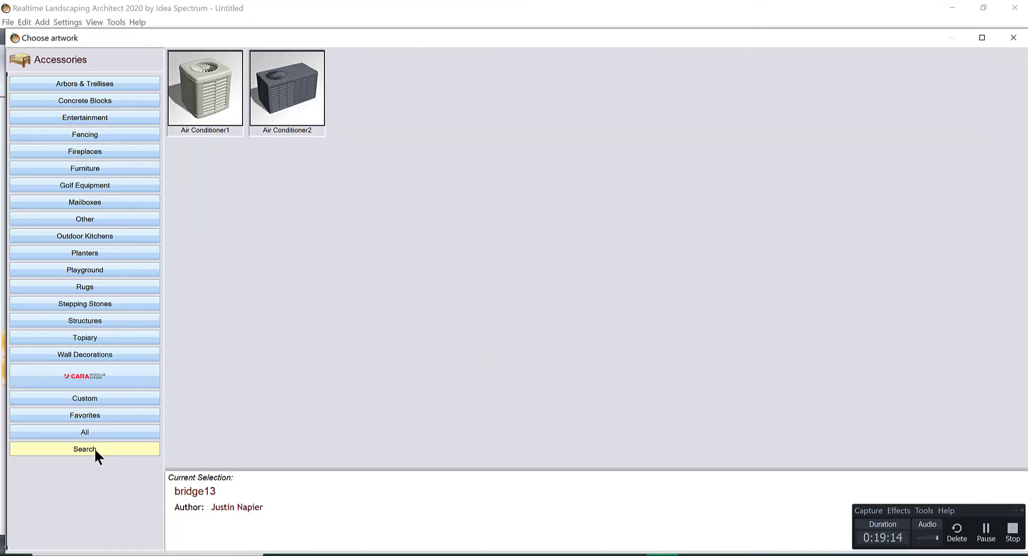
double_click(281, 90)
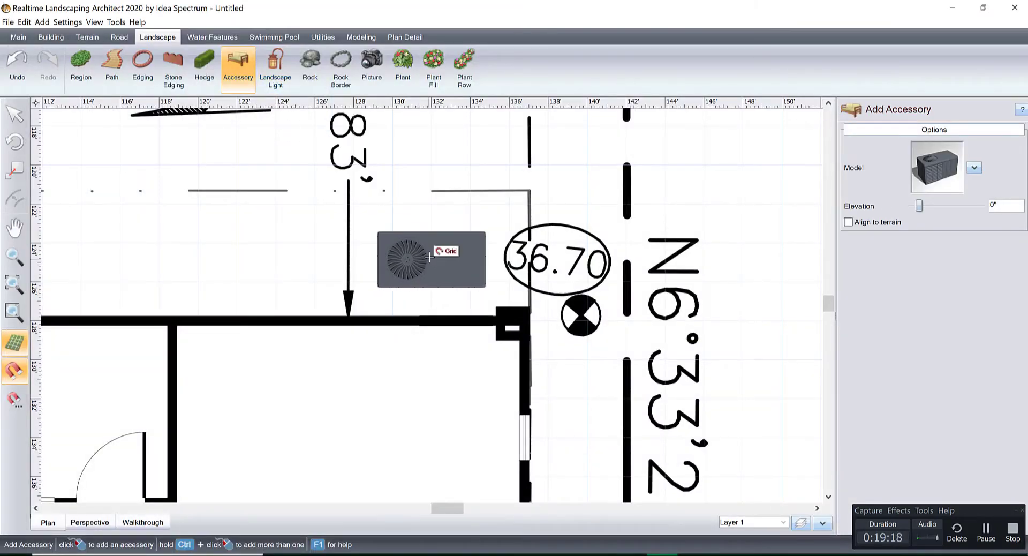
Step: Place the air conditioner, unlink scaling, set its width to 3', and move it beside the house corner
left_click(429, 257)
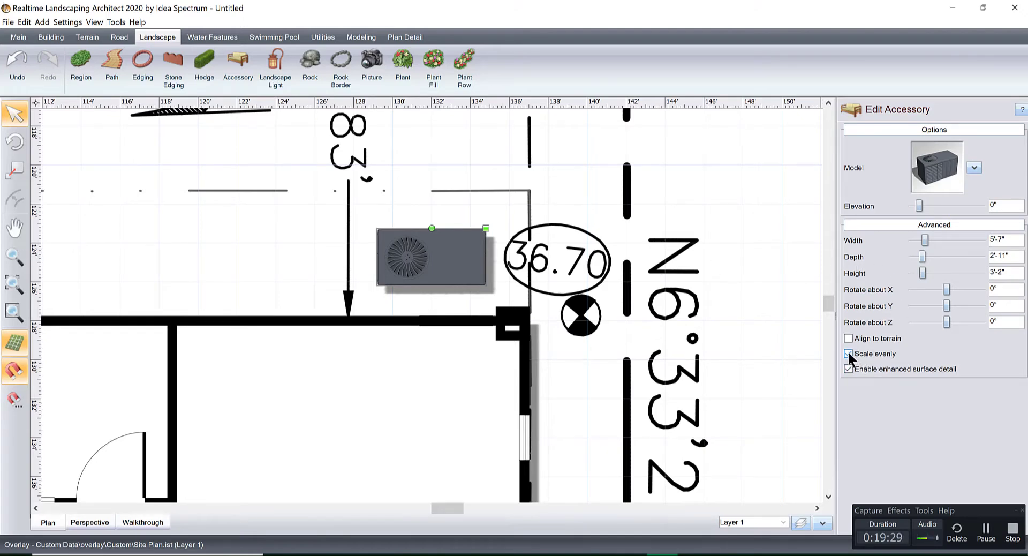
mouse_move(913, 274)
left_click(912, 240)
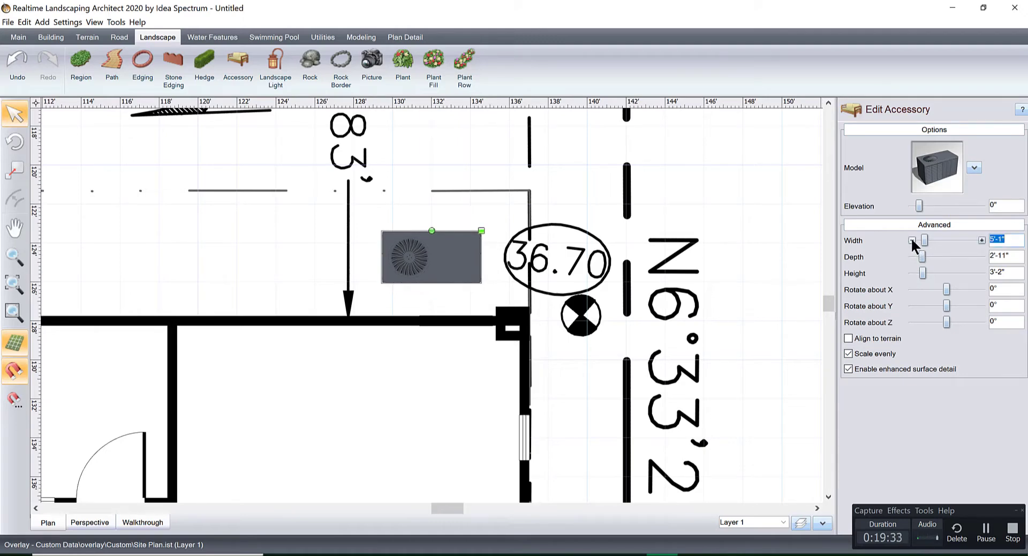
left_click(981, 240)
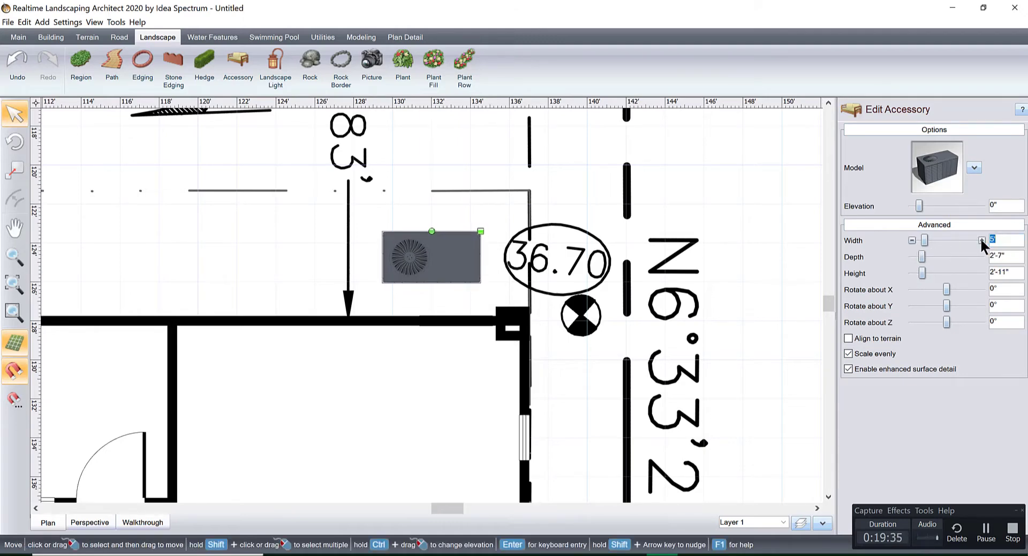
left_click(981, 240)
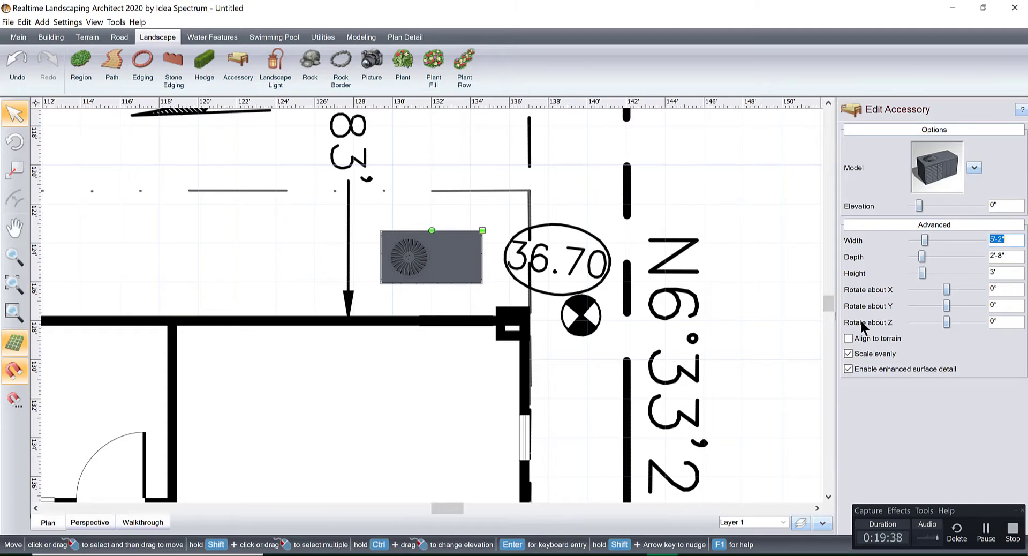
left_click(848, 354)
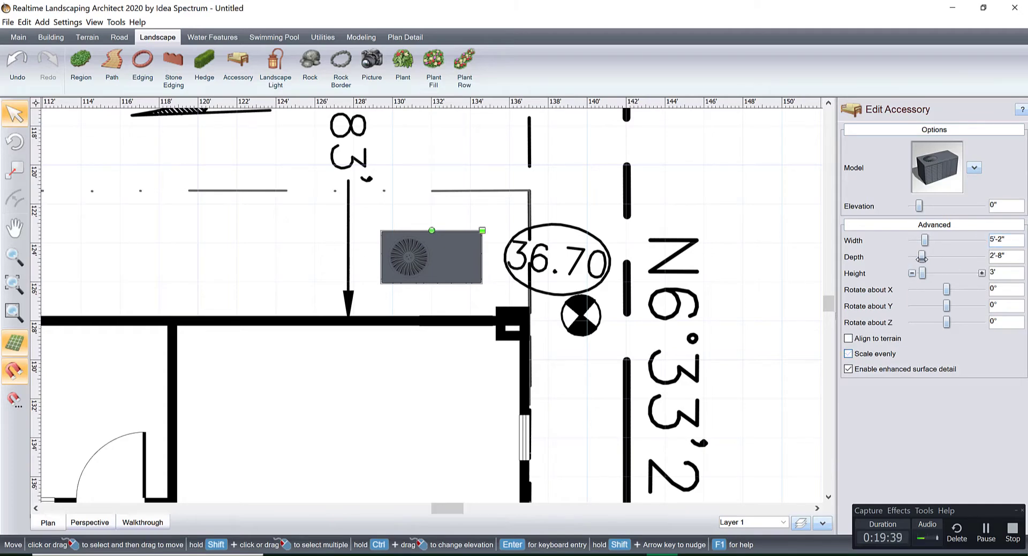
left_click(1007, 241)
type("3")
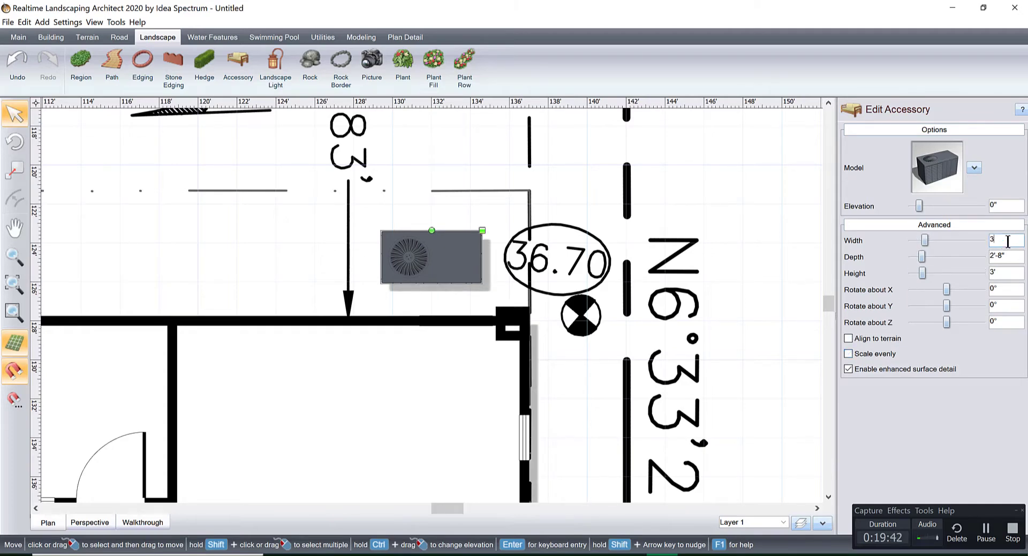
key("Tab")
left_click_drag(441, 264, 469, 271)
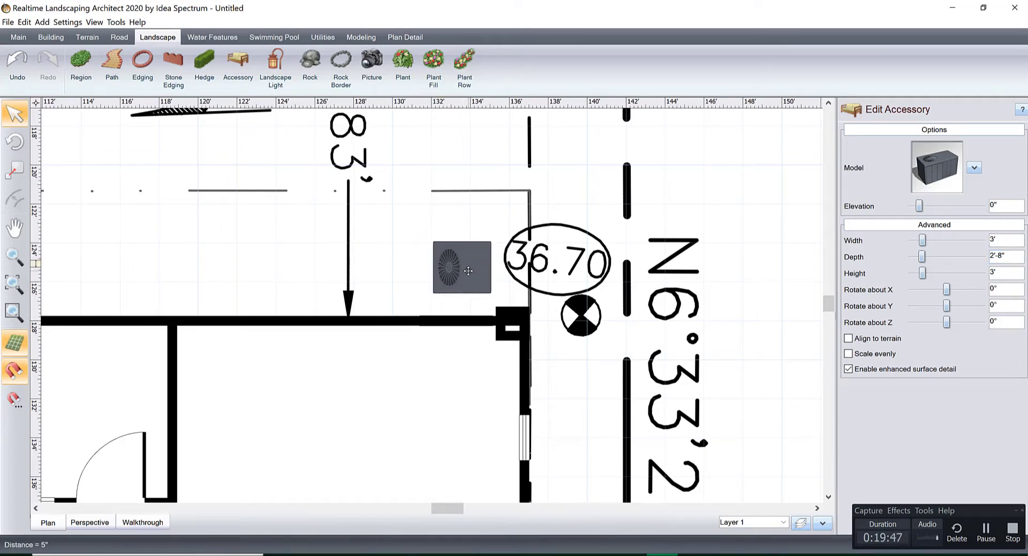
Step: Check the unit in 3D perspective, then go back to the 2D plan centred on the house
left_click(102, 522)
middle_click_drag(463, 343, 532, 323)
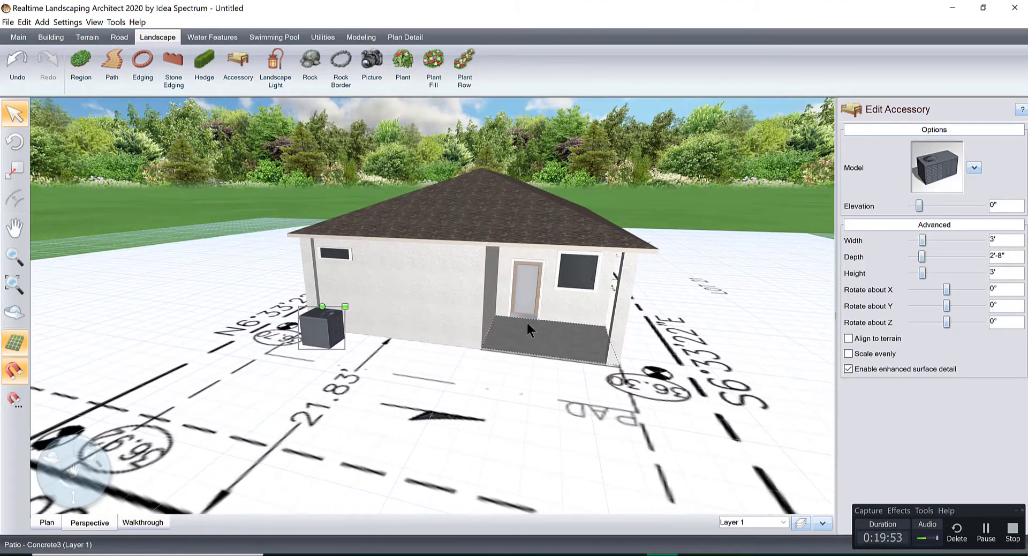
middle_click_drag(465, 297, 536, 342)
scroll(535, 341, "down", 5)
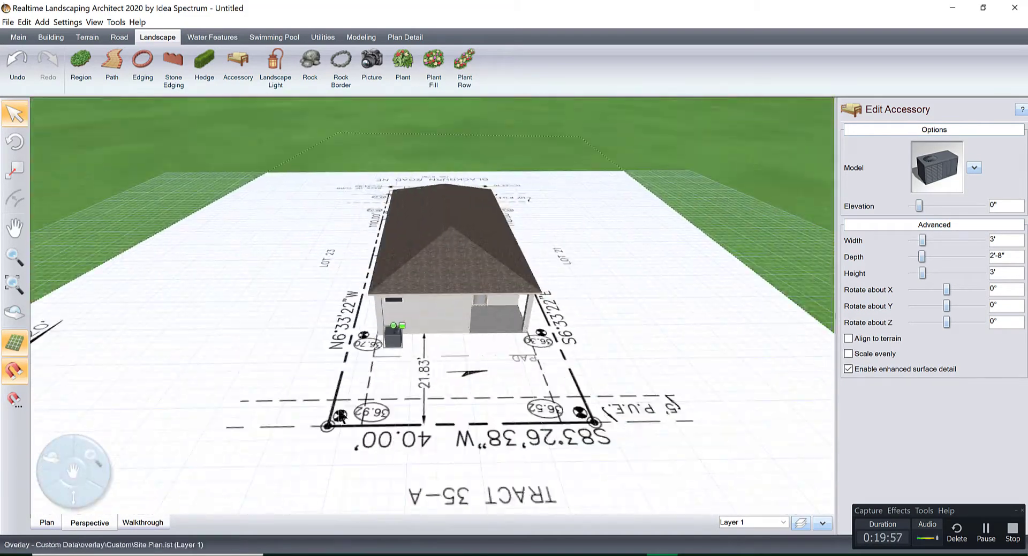
left_click(49, 522)
scroll(379, 408, "down", 3)
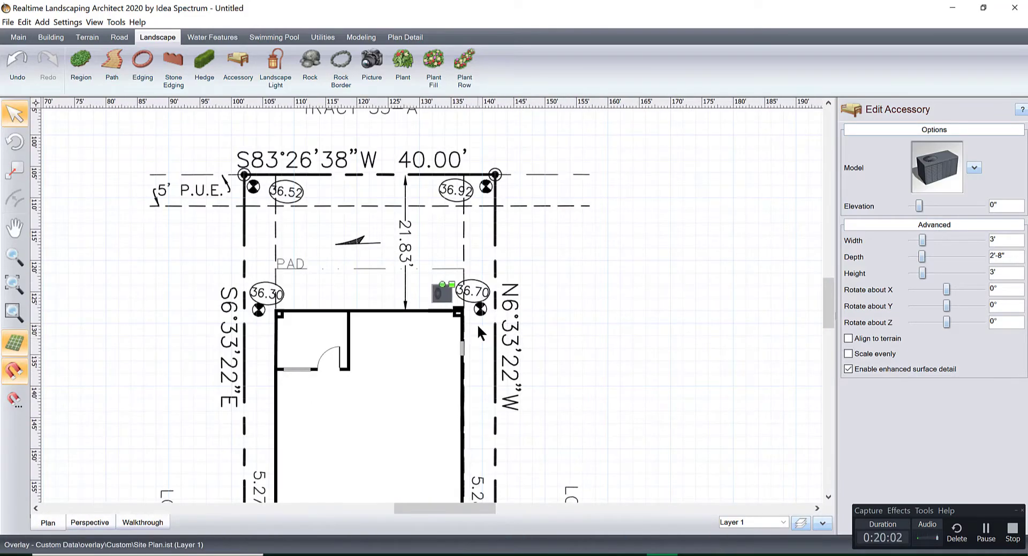
middle_click_drag(487, 330, 524, 333)
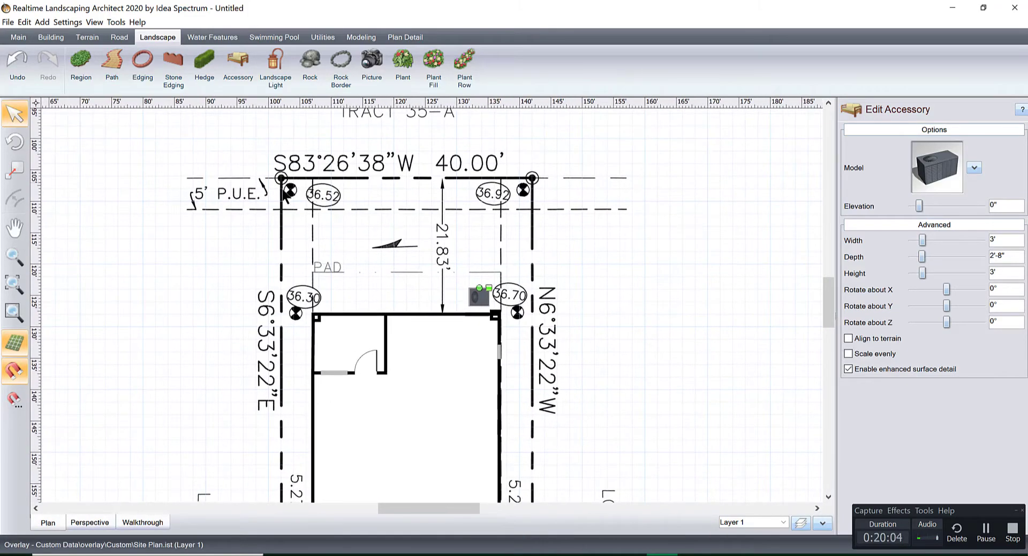
Step: Start a retaining wall 8" wide, using Brick75 material and no cap
left_click(55, 40)
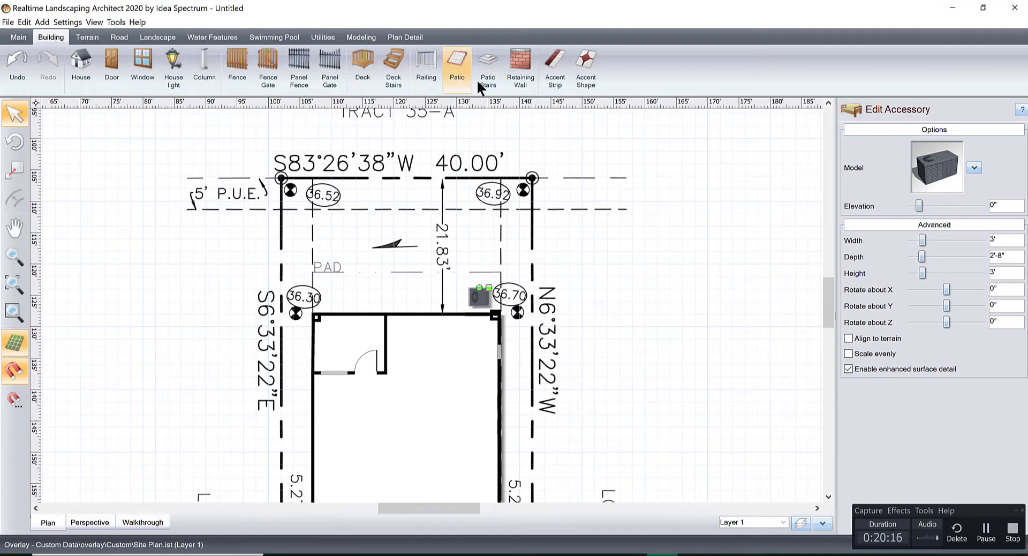
left_click(512, 68)
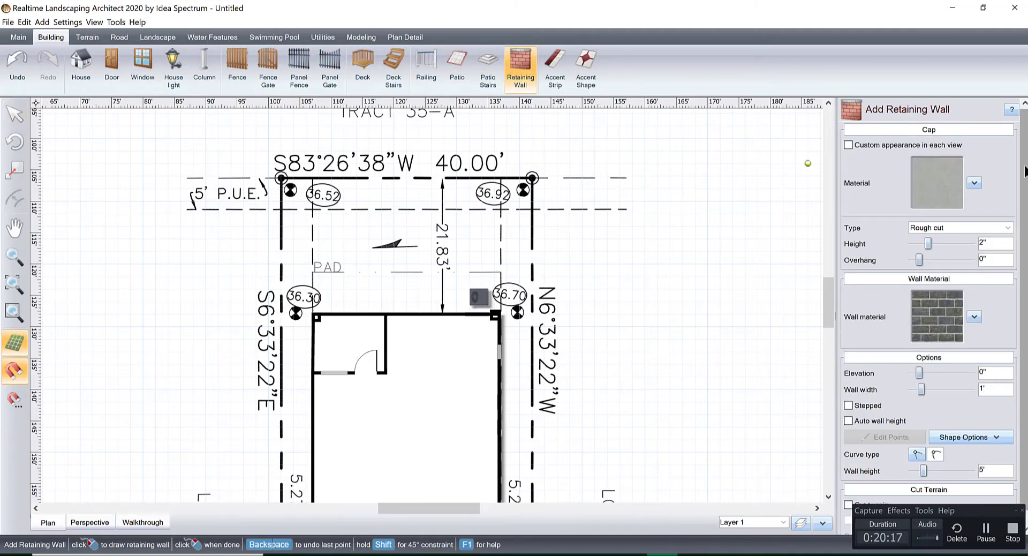
scroll(1011, 199, "down", 1)
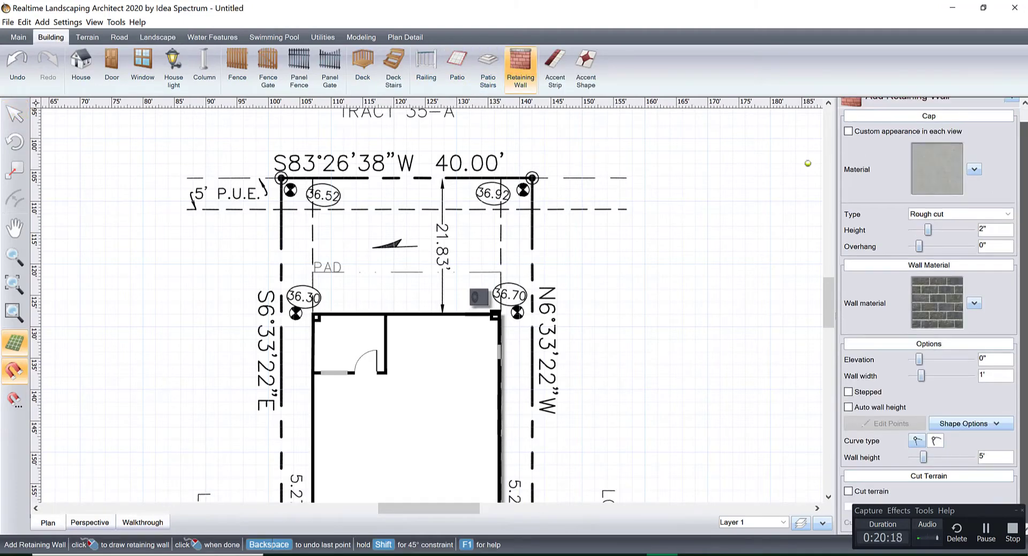
left_click(910, 375)
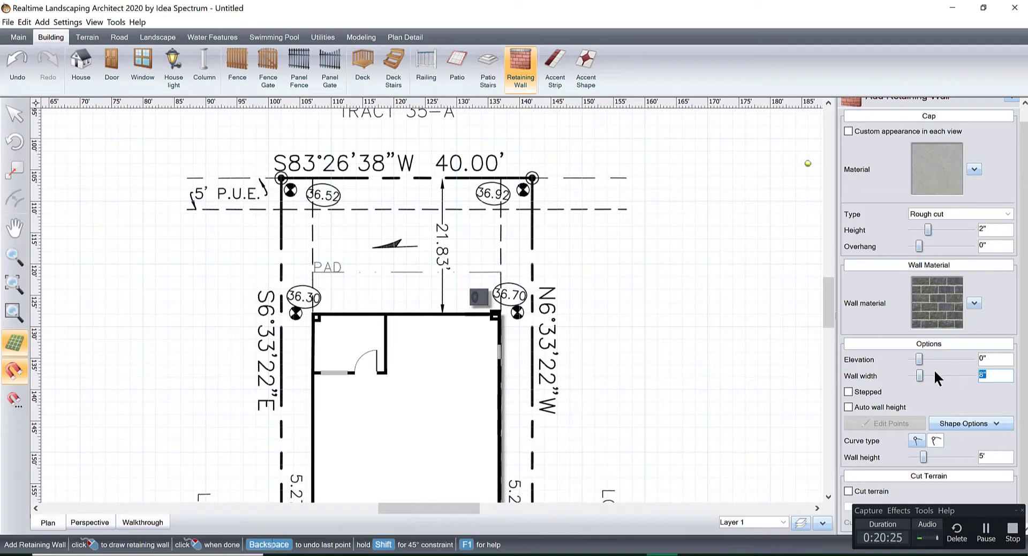
left_click(935, 298)
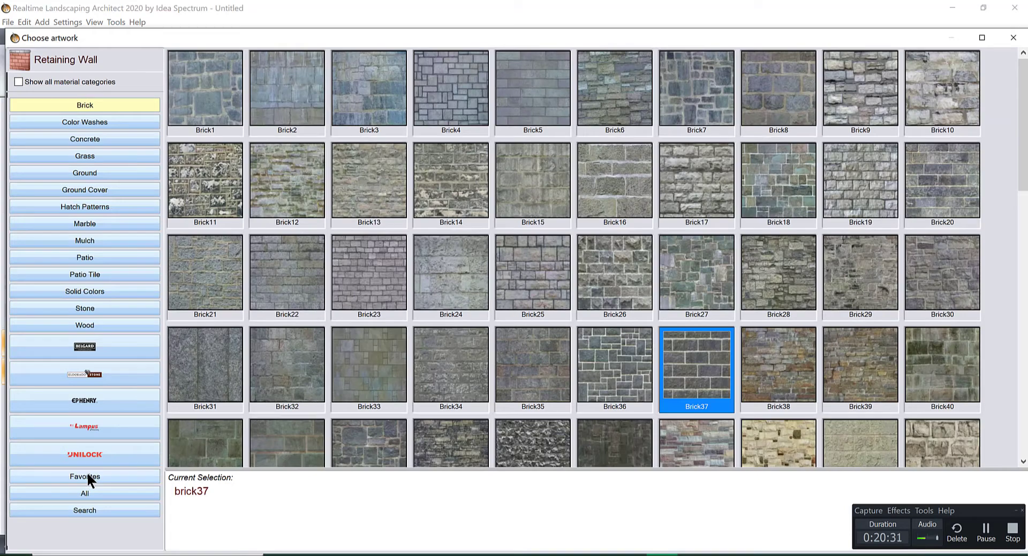
left_click(87, 475)
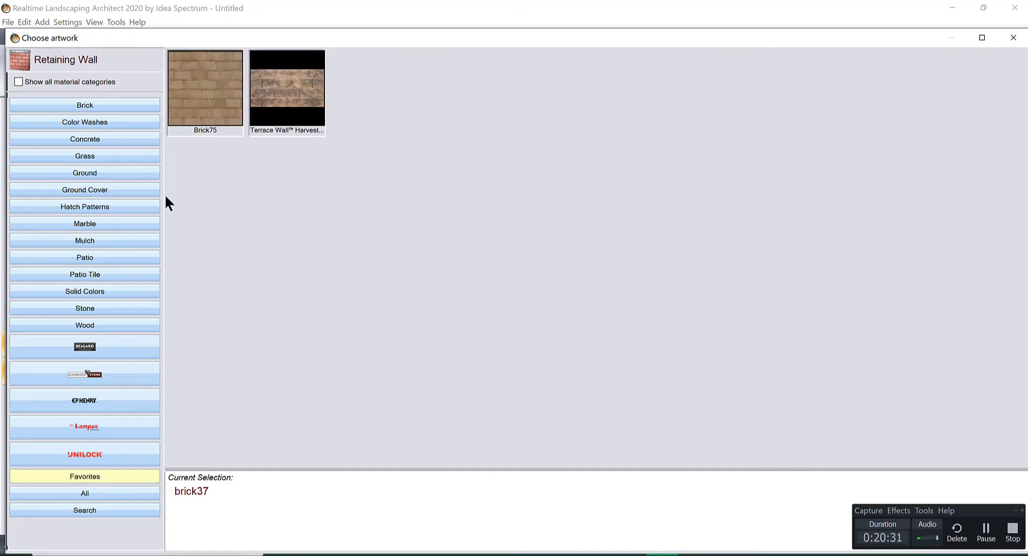
double_click(209, 88)
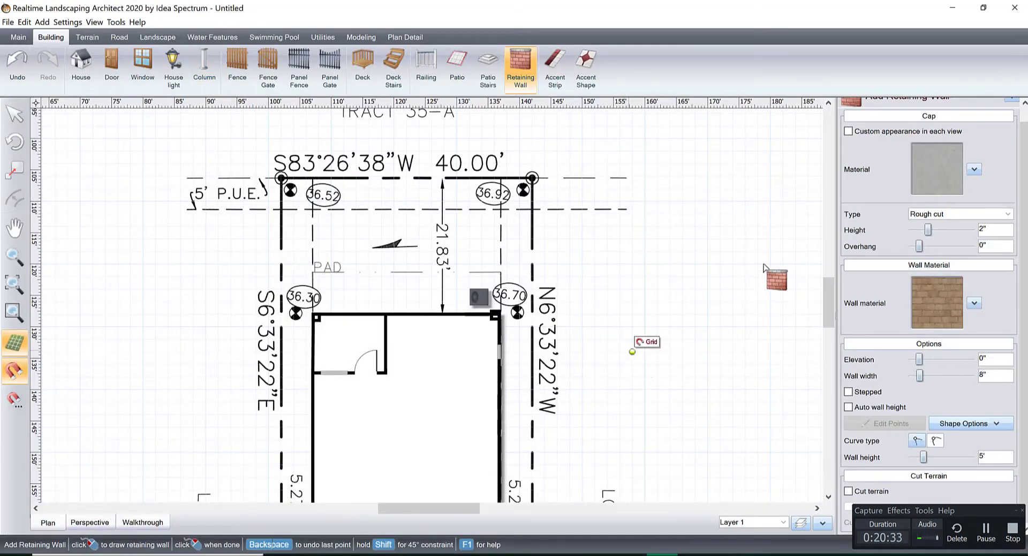
left_click(946, 216)
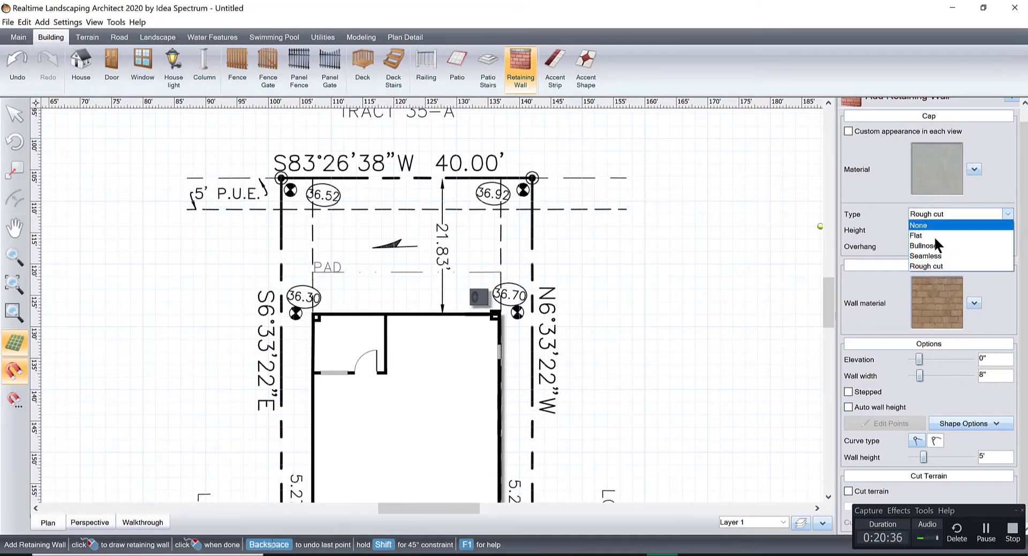
left_click(926, 225)
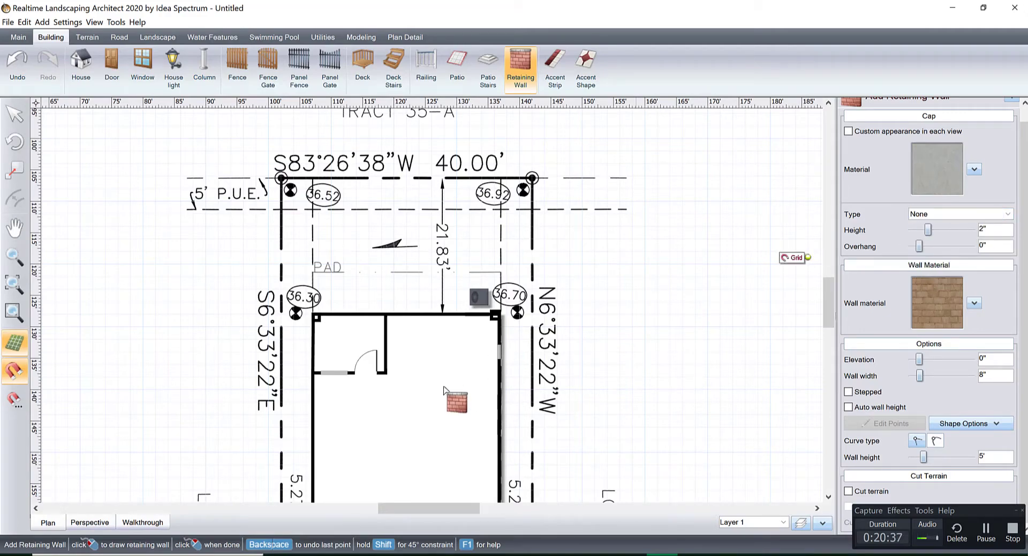
Step: Start the retaining wall on the left lot line and run it to the top-left corner marker
middle_click_drag(422, 414, 538, 233)
middle_click_drag(472, 372, 472, 298)
scroll(459, 337, "down", 3)
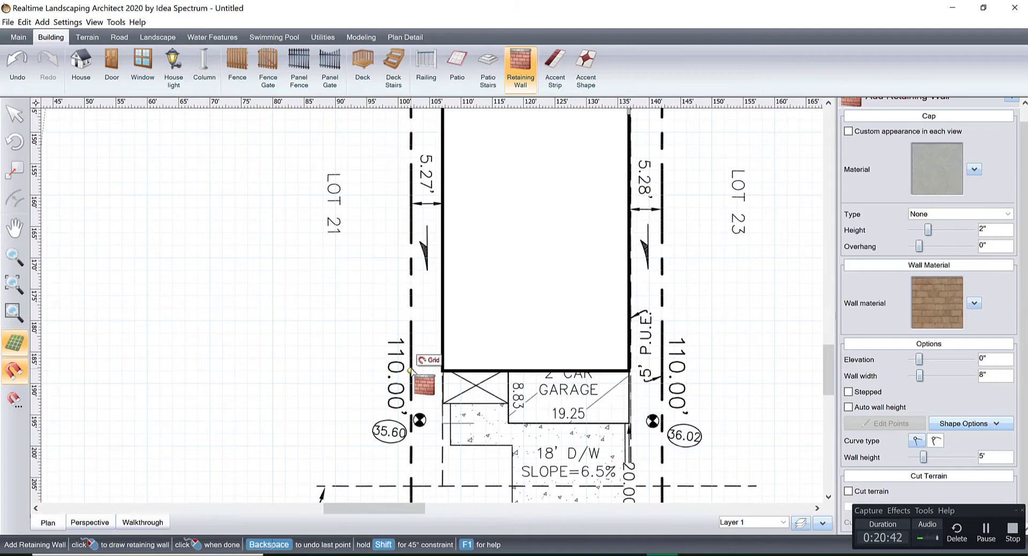
left_click(410, 370)
middle_click_drag(420, 238, 420, 433)
middle_click_drag(408, 270, 414, 333)
scroll(412, 318, "up", 3)
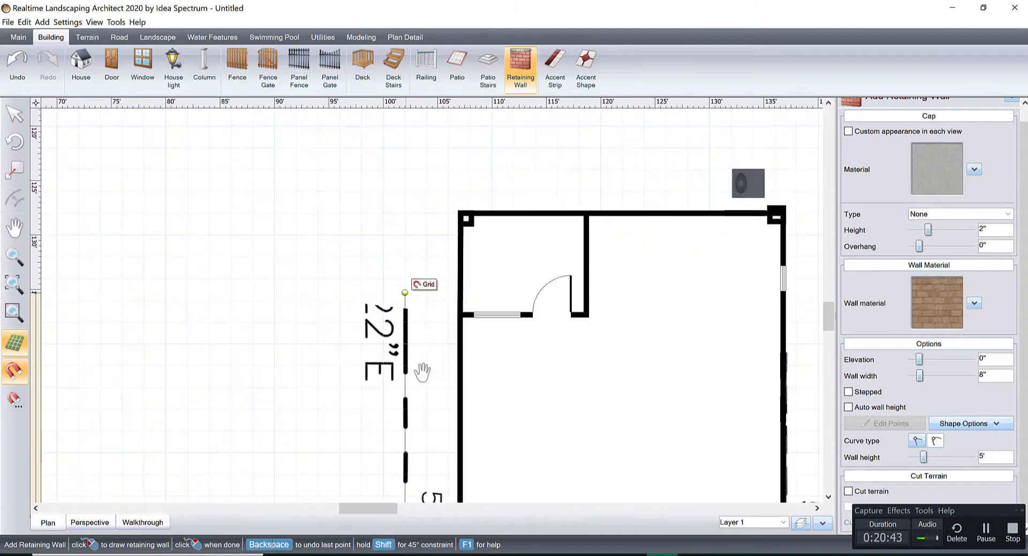
scroll(422, 371, "up", 4)
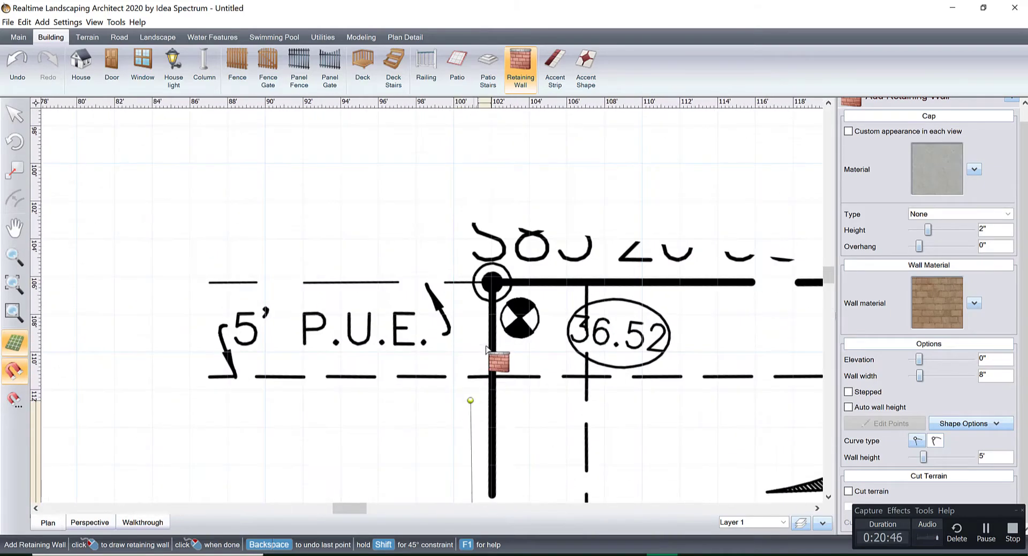
scroll(486, 349, "up", 4)
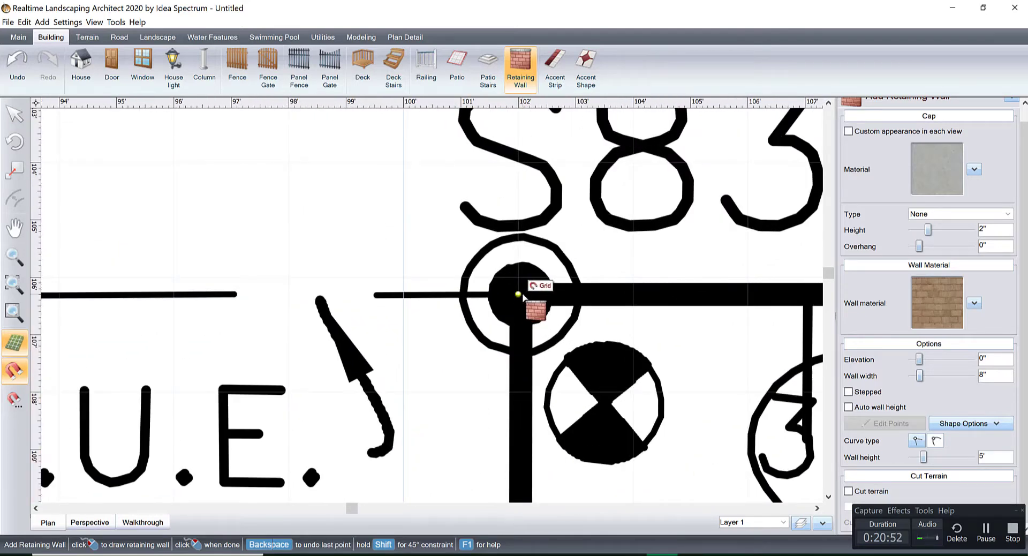
left_click(518, 294)
Step: Carry the wall along the back boundary to the top-right corner marker
scroll(500, 319, "down", 3)
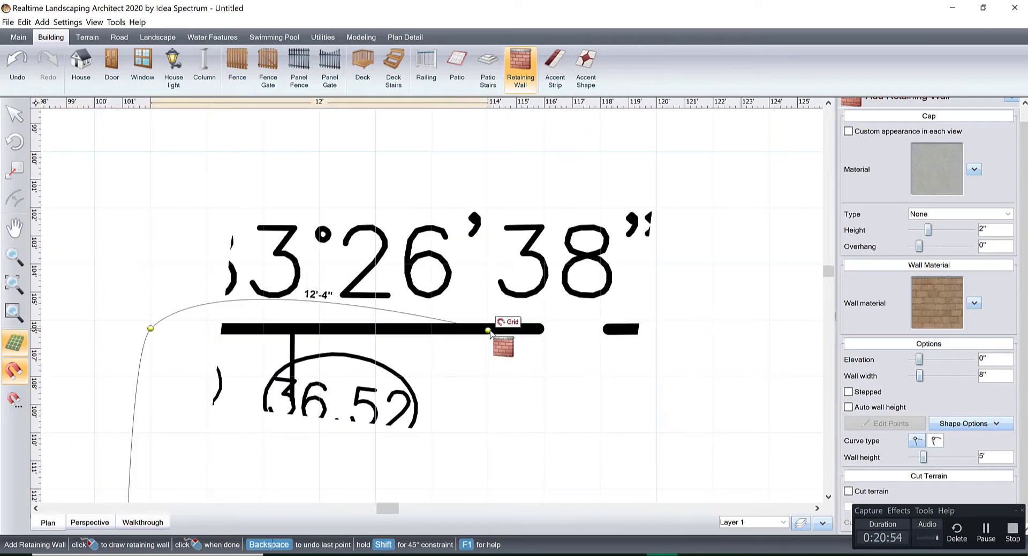
scroll(491, 334, "down", 1)
middle_click_drag(654, 324, 90, 342)
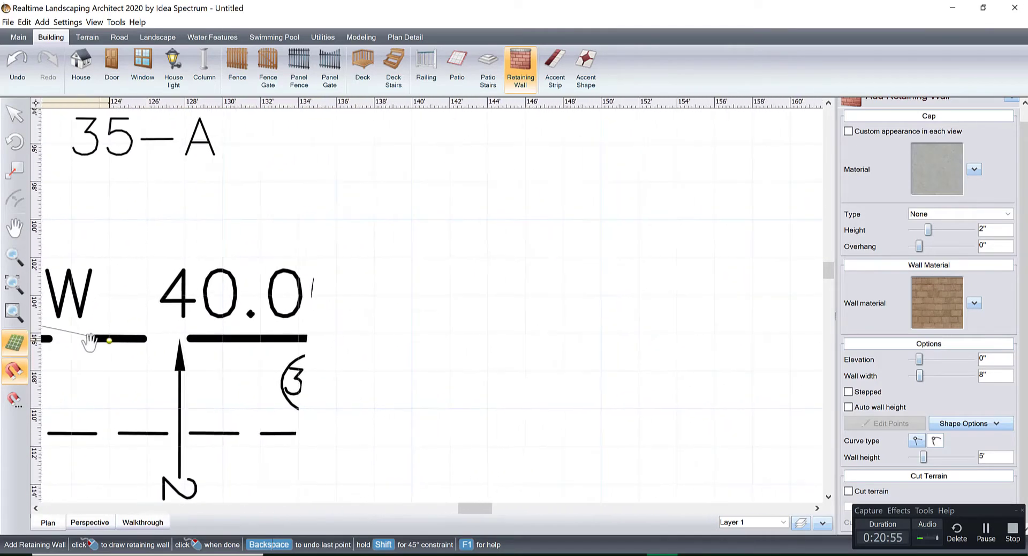
scroll(434, 348, "up", 3)
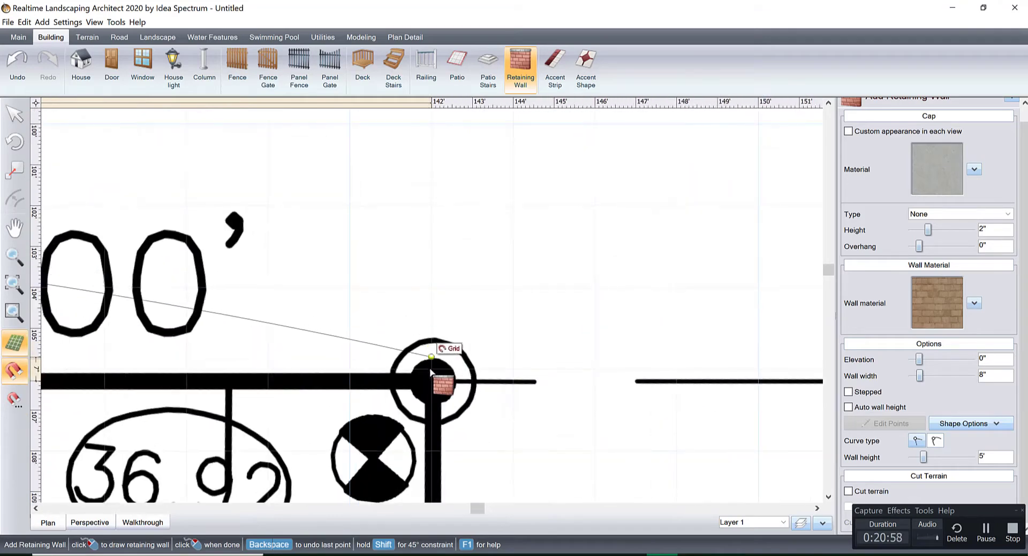
scroll(430, 373, "up", 3)
mouse_move(451, 413)
middle_mouse_down()
mouse_move(460, 269)
mouse_move(443, 360)
mouse_move(447, 344)
middle_mouse_up()
mouse_move(436, 221)
middle_mouse_down()
mouse_move(450, 259)
mouse_move(461, 246)
middle_mouse_up()
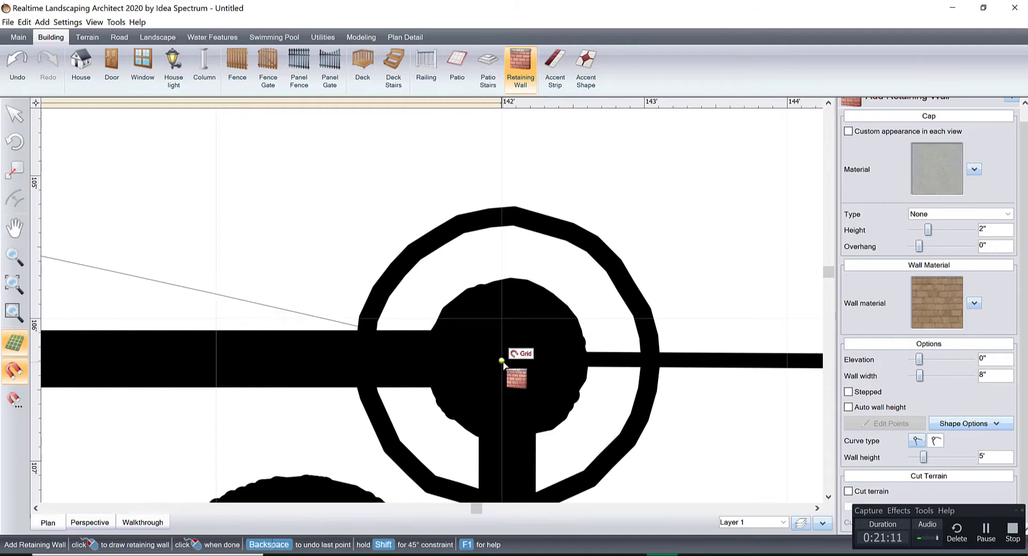
scroll(502, 360, "down", 5)
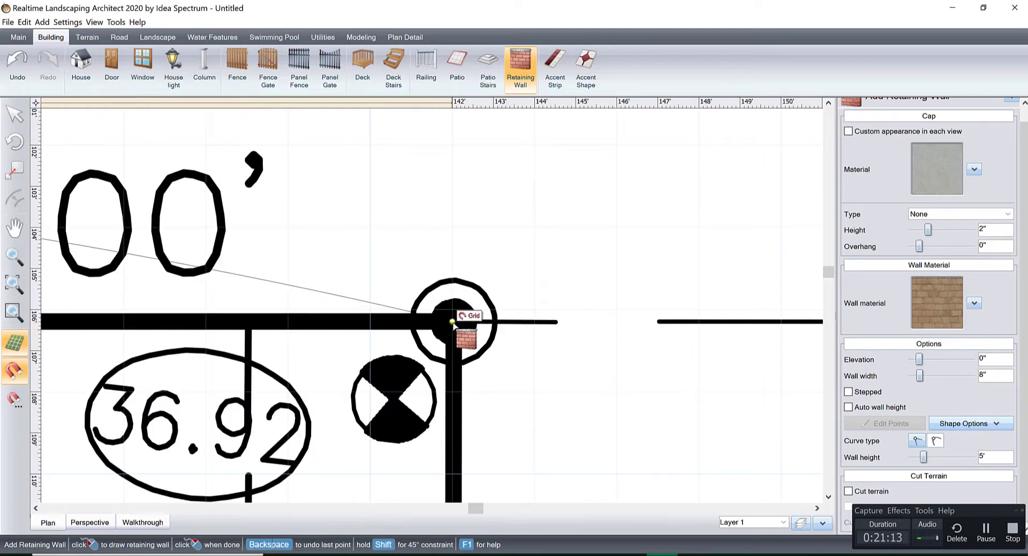
left_click(452, 321)
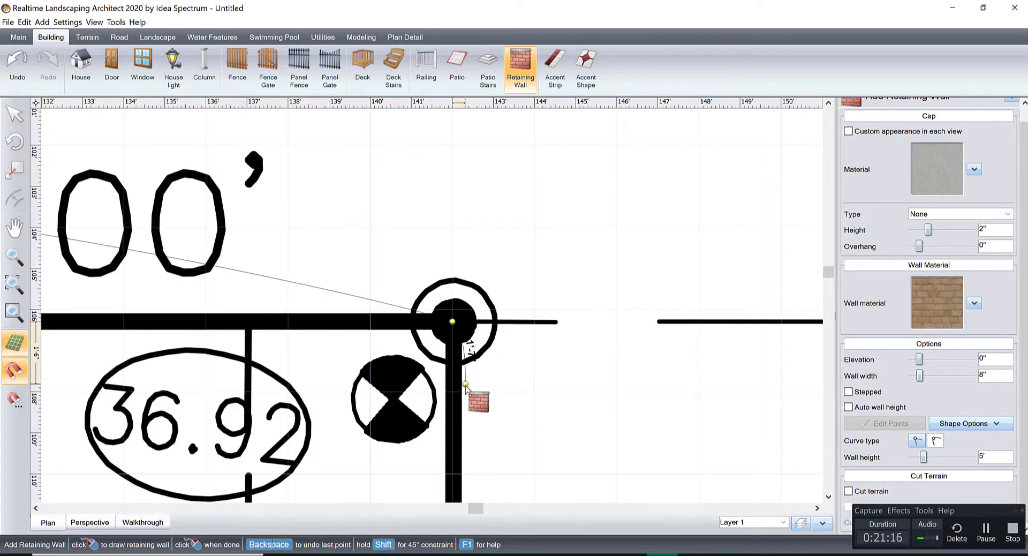
Step: Run the wall down the right lot line and finish it level with the garage front
scroll(469, 402, "up", 1)
scroll(464, 401, "down", 4)
middle_click_drag(463, 352, 489, 127)
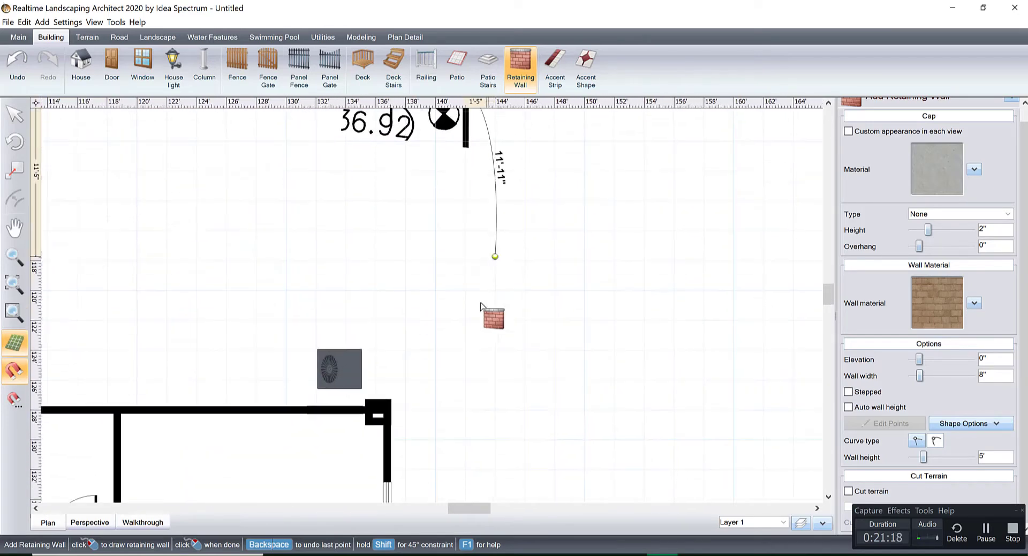
scroll(477, 368, "down", 2)
mouse_move(478, 372)
middle_mouse_down()
mouse_move(485, 237)
mouse_move(475, 248)
mouse_move(476, 238)
middle_mouse_up()
middle_click_drag(475, 325, 475, 251)
middle_click_drag(473, 399, 470, 307)
middle_click_drag(474, 358, 472, 328)
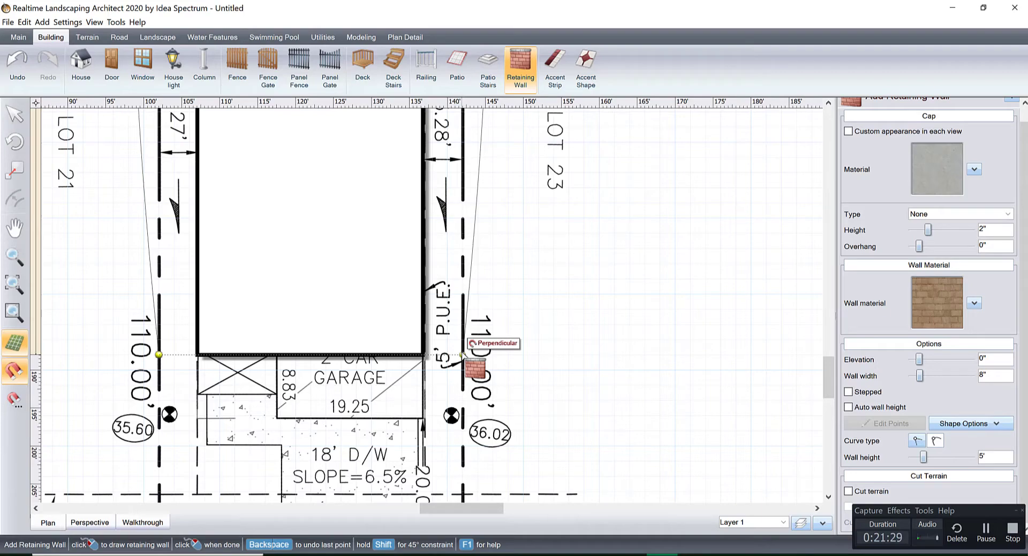
double_click(463, 354)
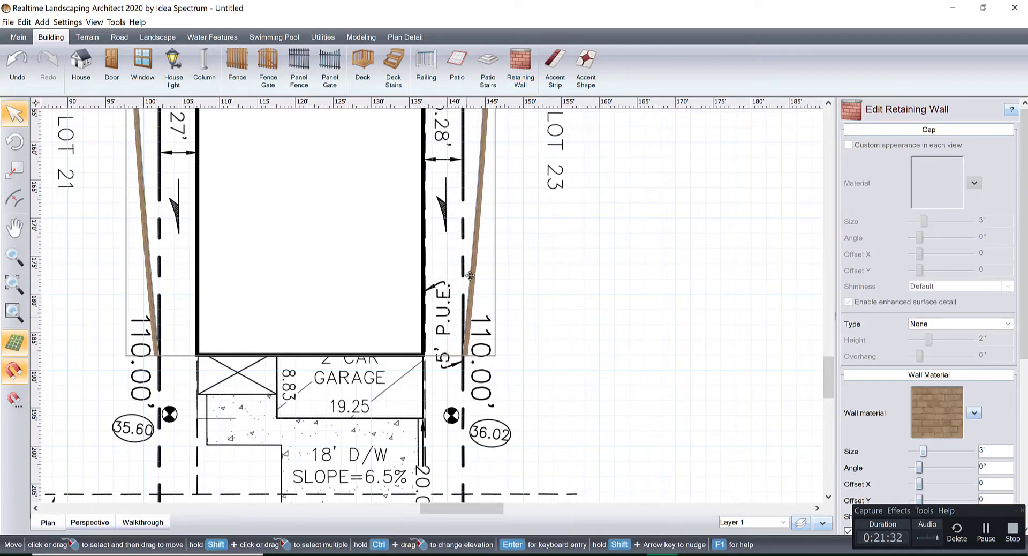
Step: Show the retaining wall's editable points and select all of them
scroll(516, 328, "down", 5)
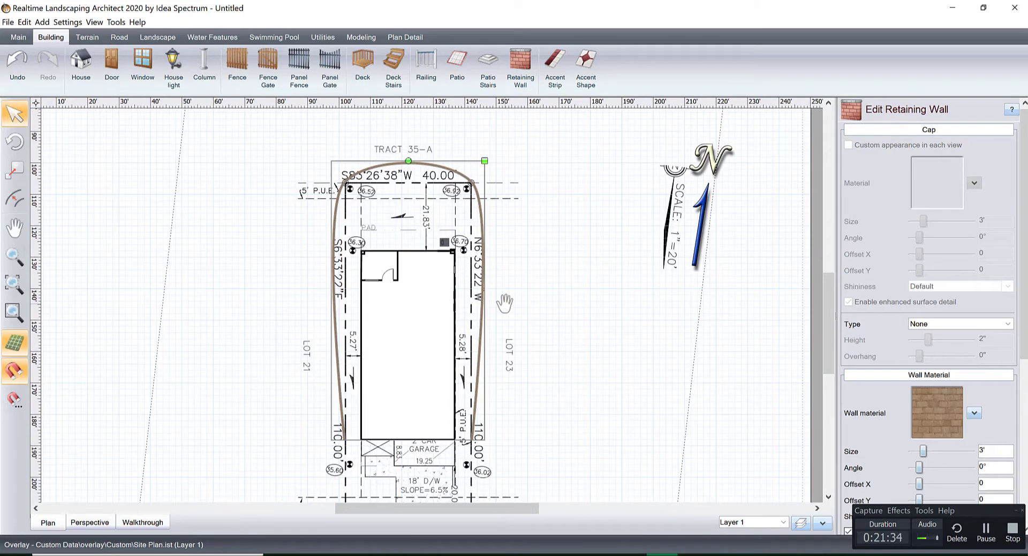
middle_click_drag(480, 201, 497, 258)
scroll(497, 258, "down", 1)
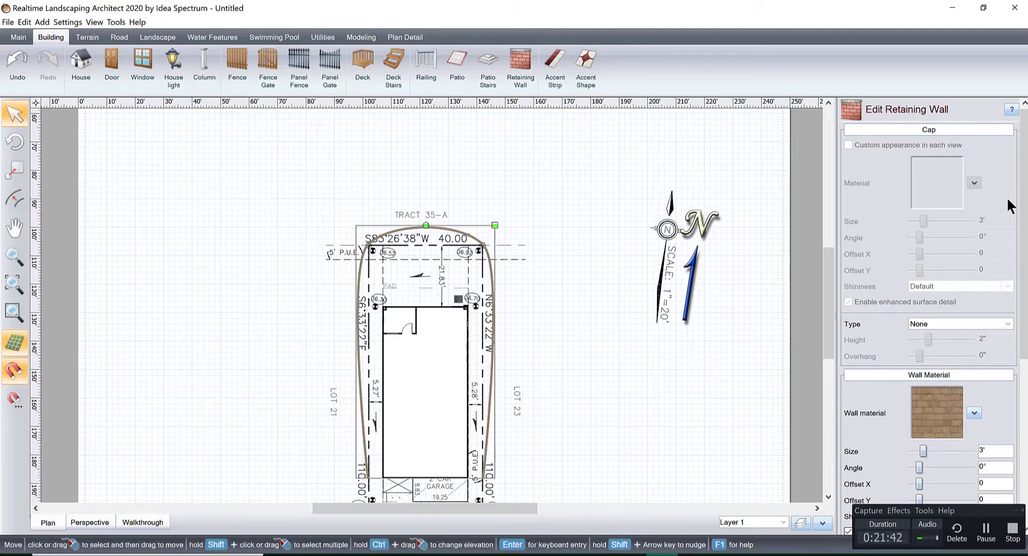
scroll(921, 331, "down", 5)
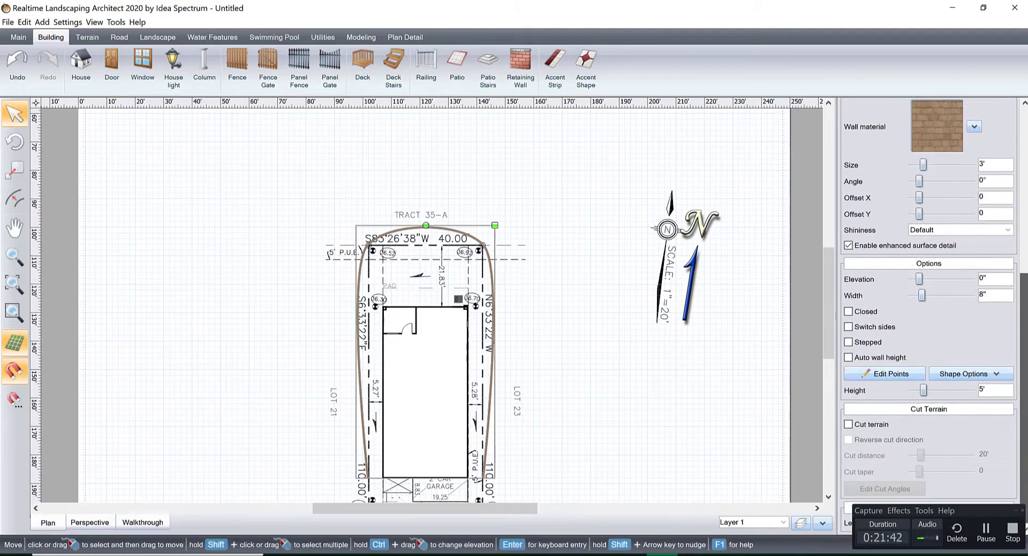
left_click(888, 374)
left_click_drag(284, 189, 488, 271)
scroll(557, 283, "down", 1)
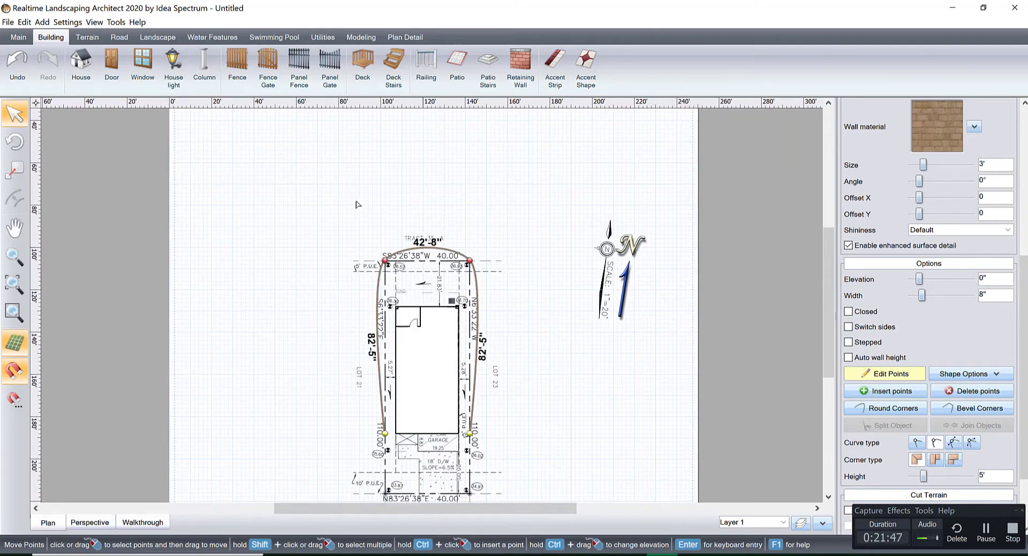
left_click_drag(338, 198, 534, 467)
Step: Set the wall's curve type to Line so runs are straight, then stop editing points
left_click(916, 441)
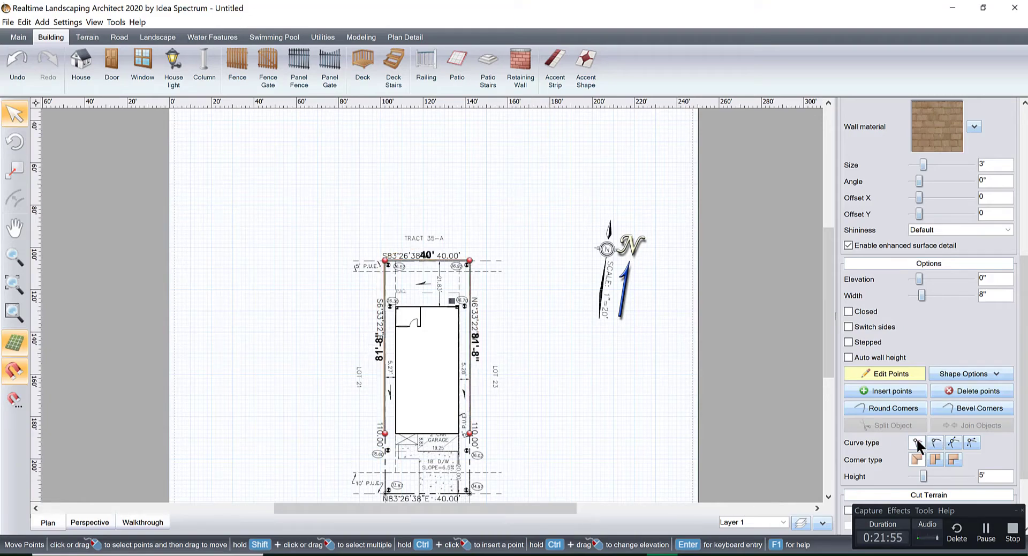
scroll(498, 323, "up", 6)
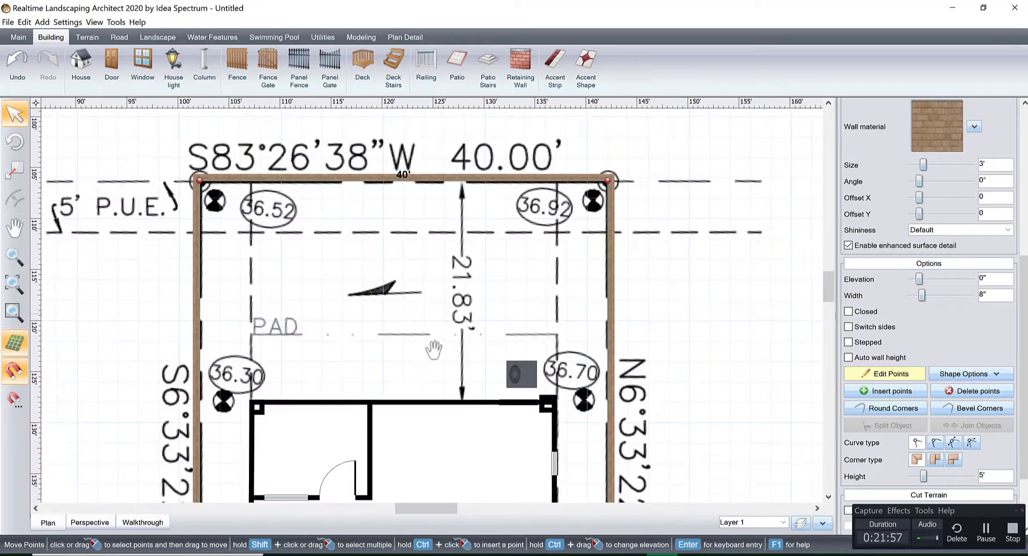
scroll(480, 311, "up", 1)
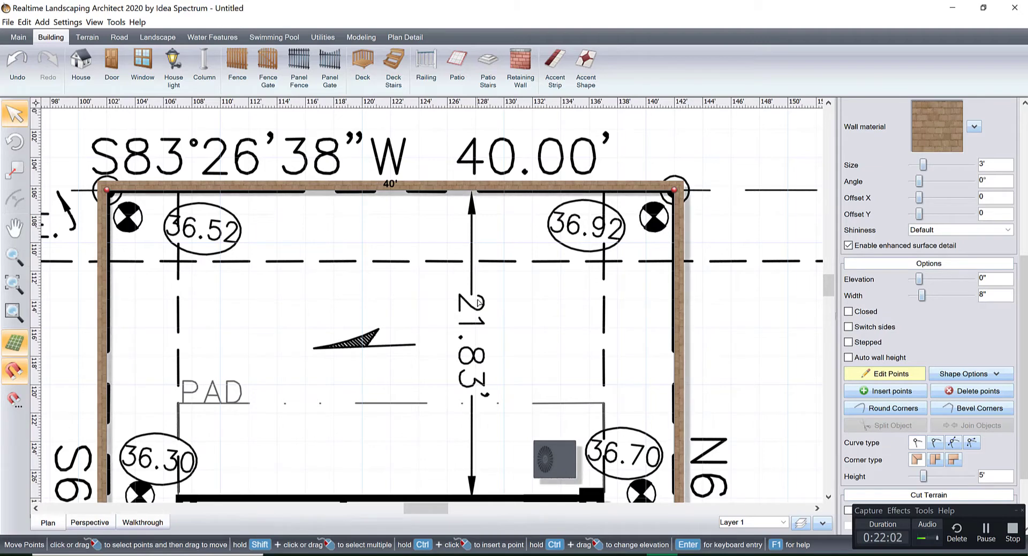
left_click(887, 369)
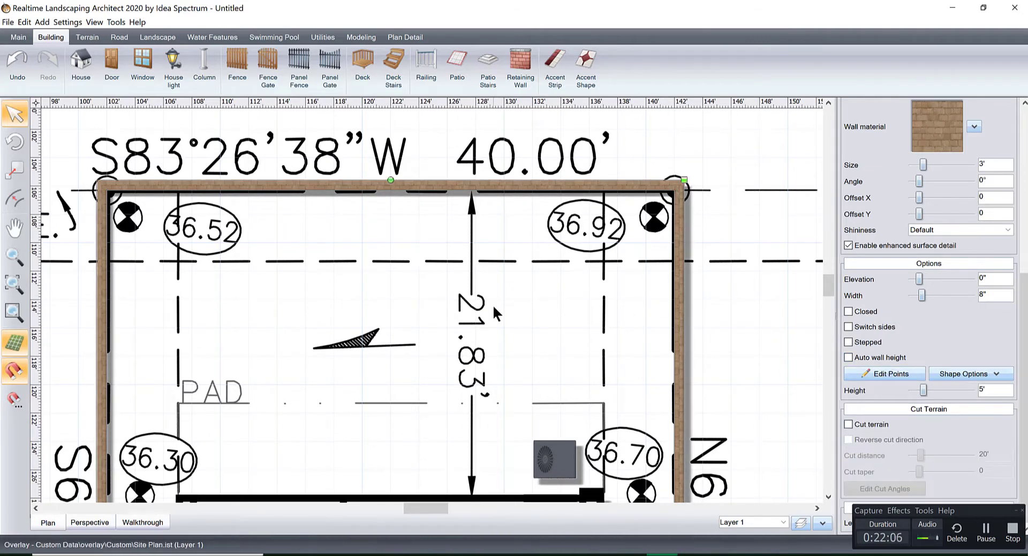
middle_click_drag(493, 306, 473, 173)
scroll(192, 467, "down", 1)
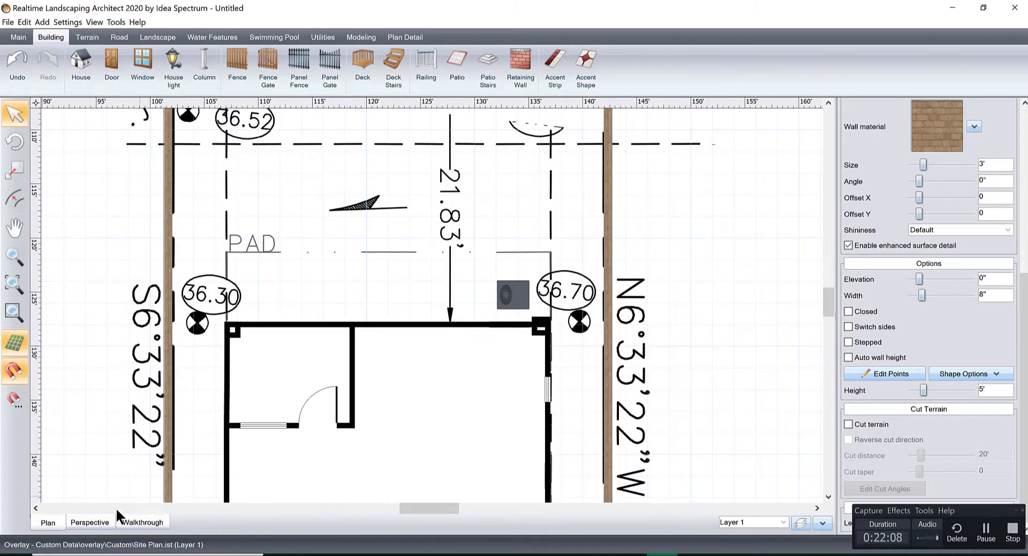
left_click(96, 518)
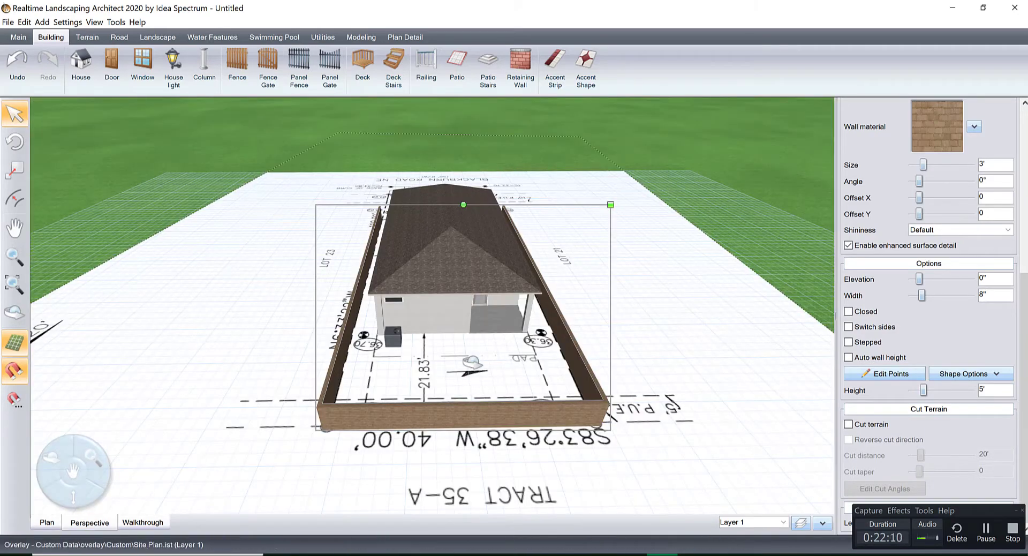
middle_click_drag(472, 362, 391, 382)
scroll(471, 361, "up", 3)
right_click_drag(392, 382, 447, 378)
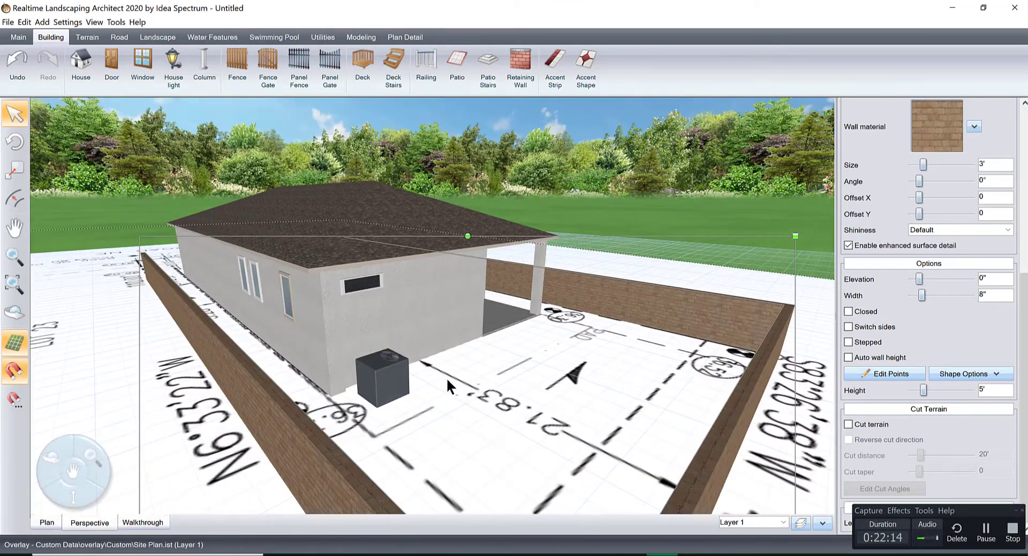
middle_click_drag(478, 343, 408, 352)
scroll(408, 352, "up", 3)
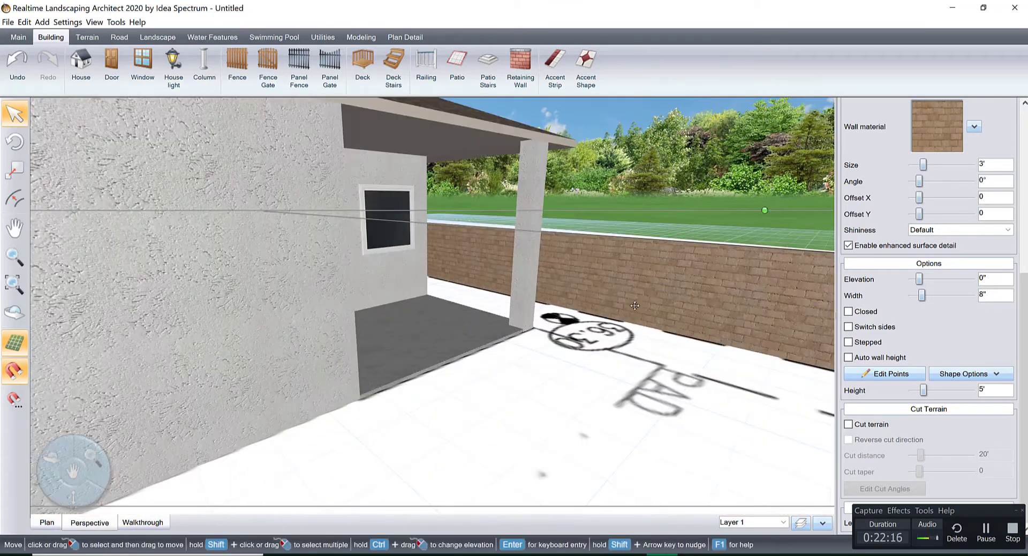
middle_click_drag(634, 305, 327, 337)
right_click_drag(467, 329, 402, 301)
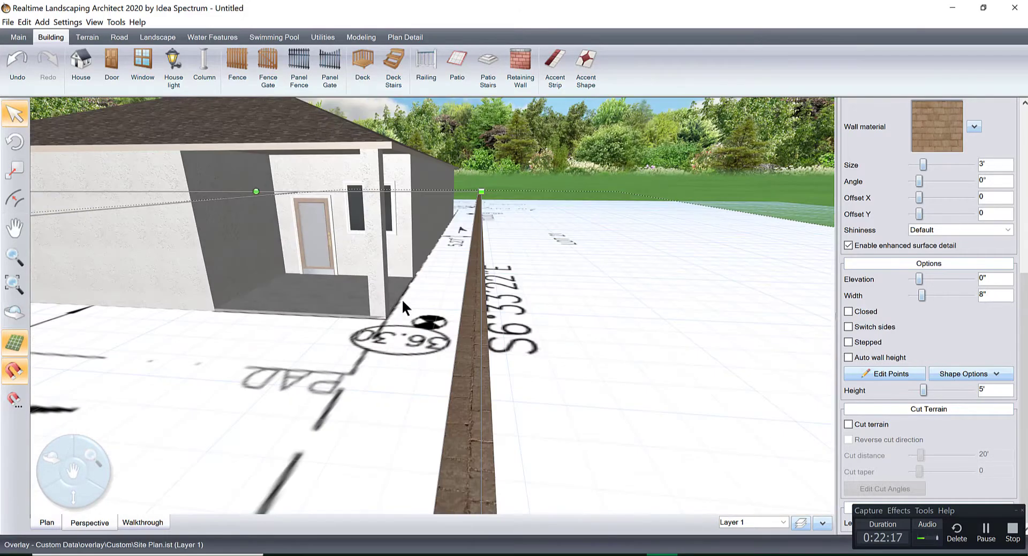
left_click(44, 519)
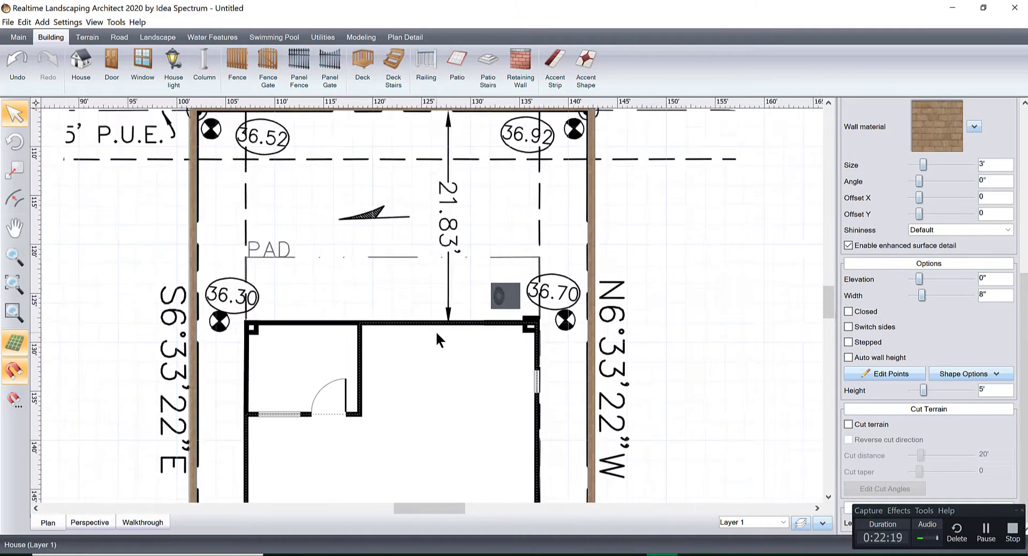
Step: Add a 6' linear dimension down the house's left wall, starting at the window-wall corner
scroll(437, 332, "down", 1)
middle_click_drag(417, 337, 542, 171)
scroll(408, 264, "up", 6)
middle_click_drag(465, 272, 534, 247)
scroll(411, 123, "up", 2)
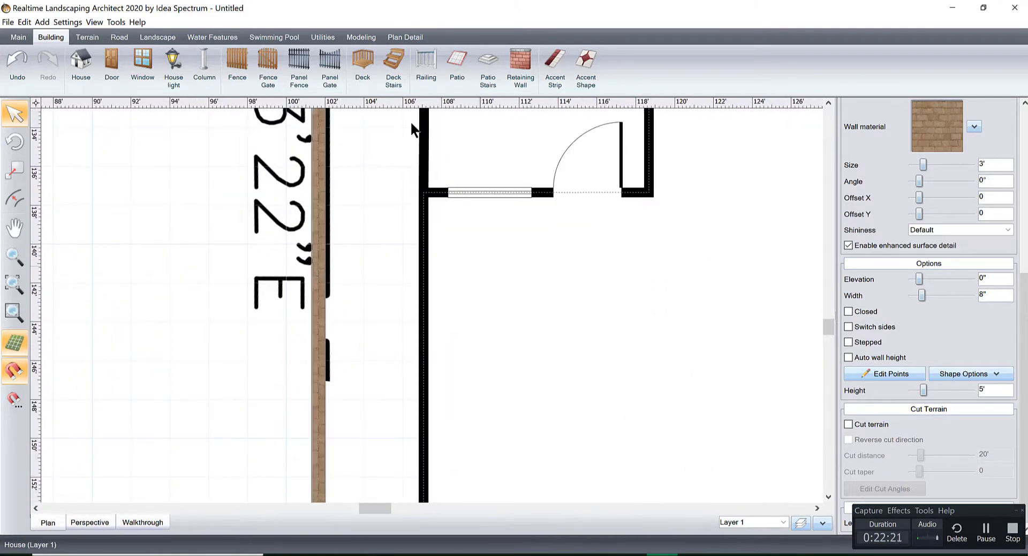
middle_click_drag(430, 202, 419, 291)
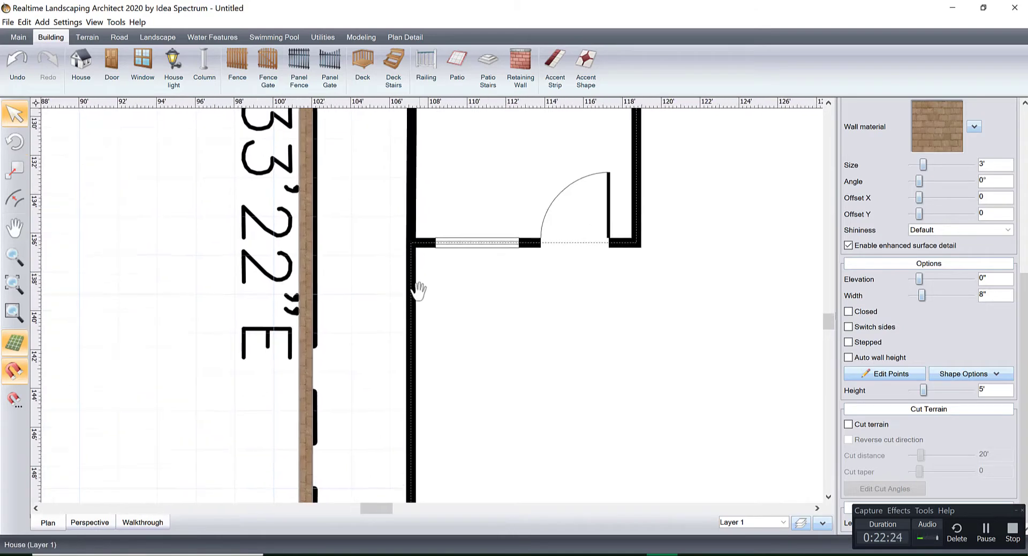
scroll(418, 359, "down", 2)
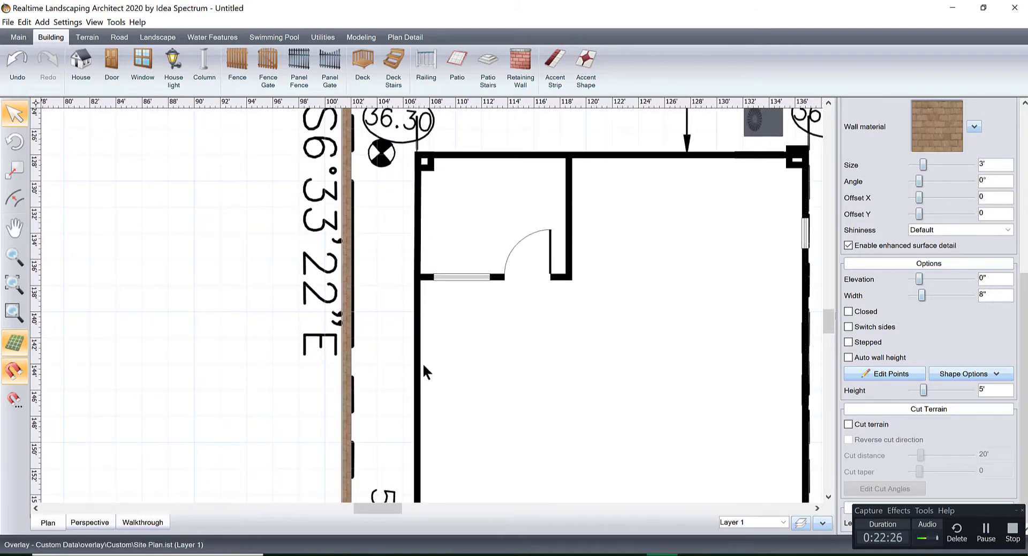
left_click(405, 36)
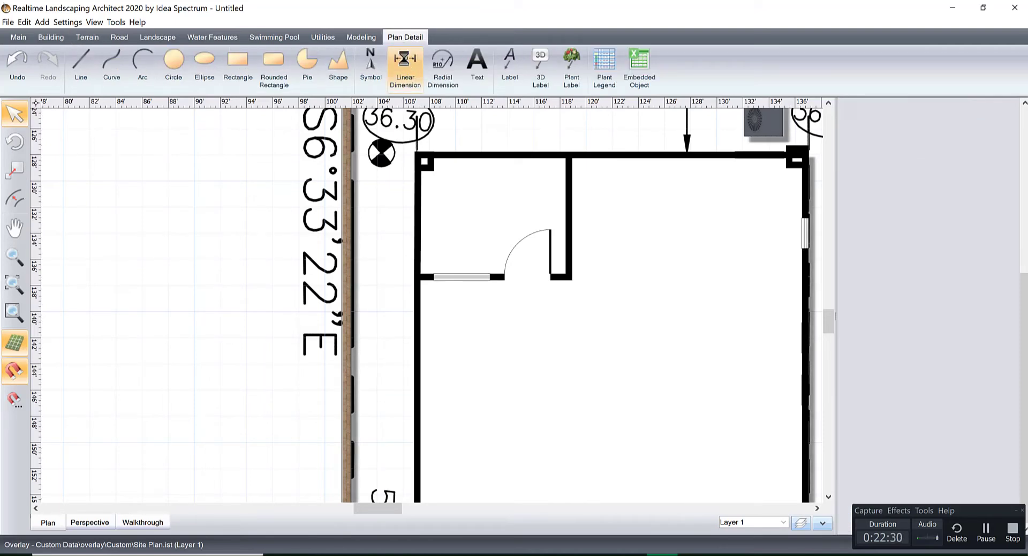
left_click(405, 62)
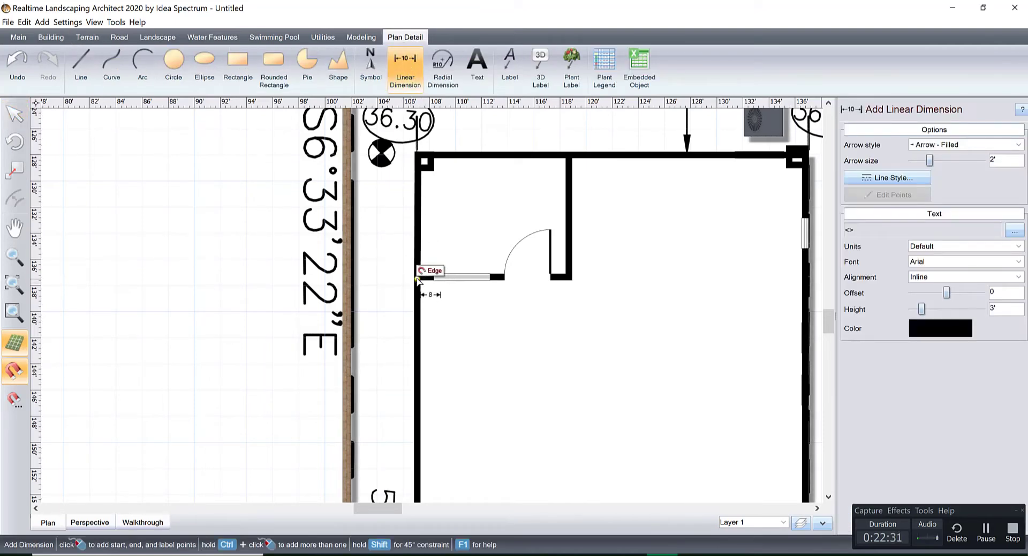
left_click(417, 277)
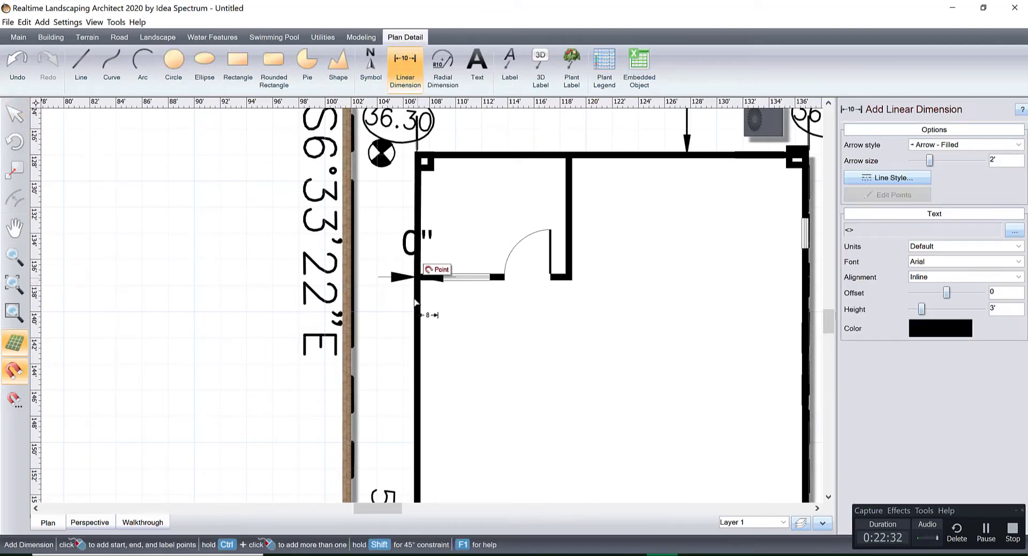
left_click(419, 354)
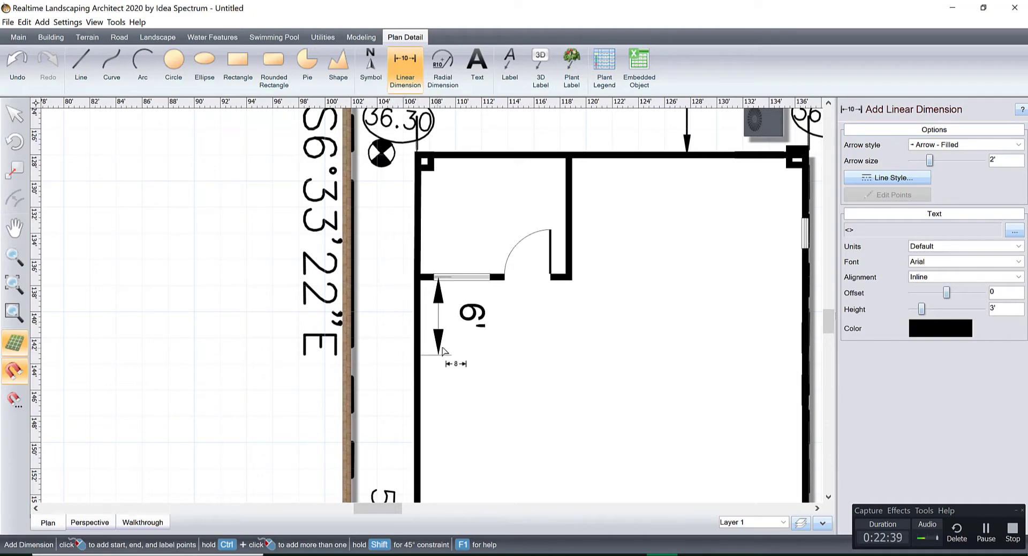
left_click(447, 348)
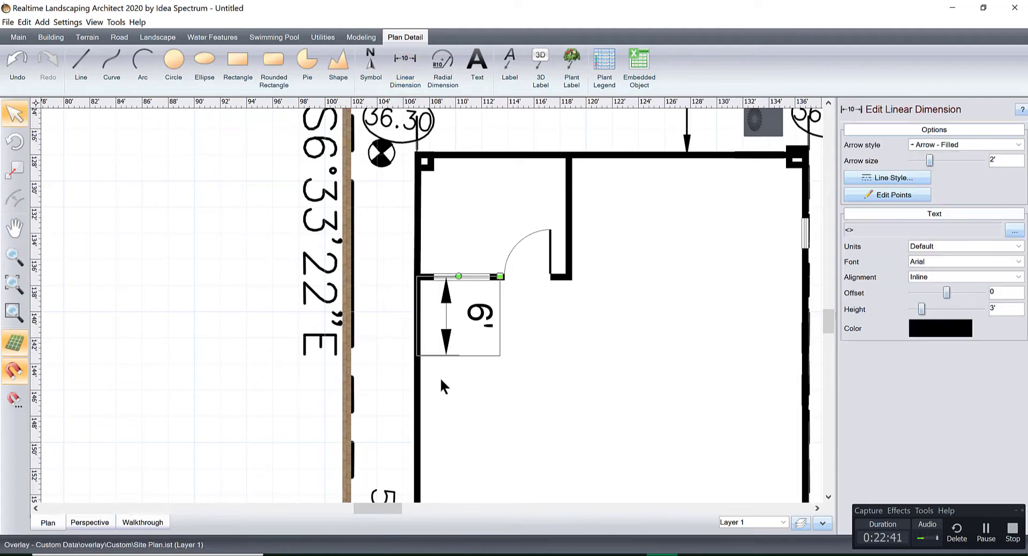
scroll(439, 377, "up", 4)
scroll(436, 348, "up", 1)
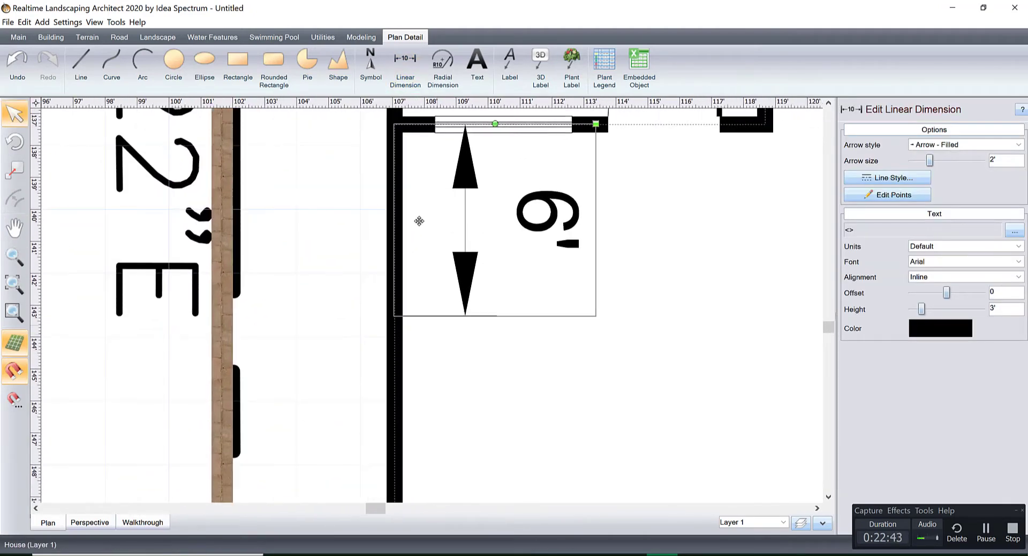
Step: Draw a 5'-5" panel fence from the house wall at the 6' mark to the brick wall
left_click(67, 40)
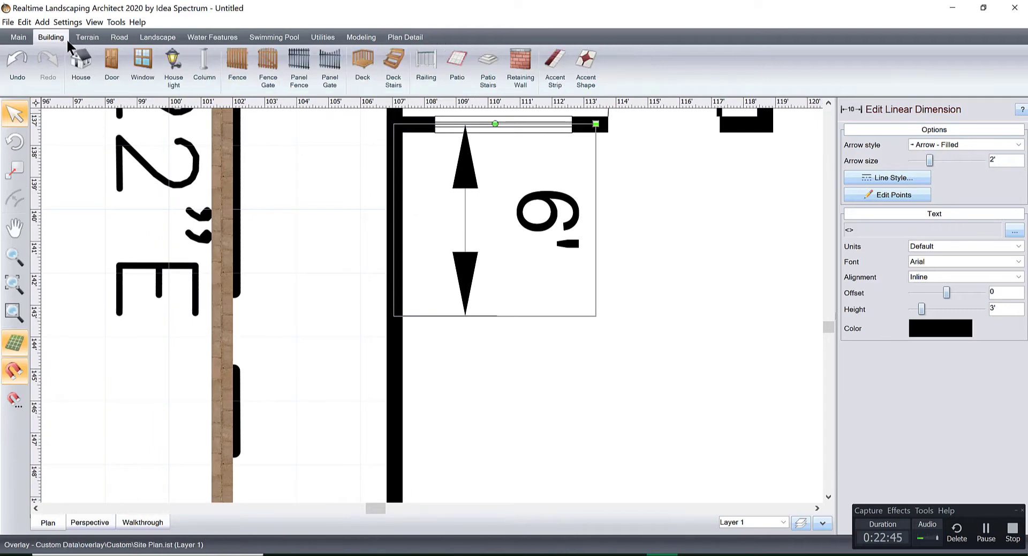
left_click(299, 67)
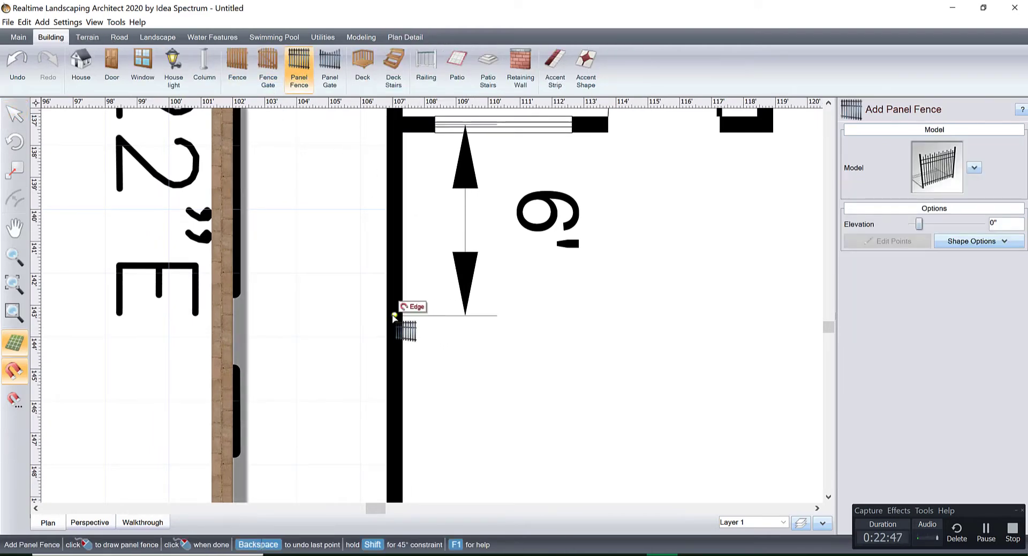
left_click(394, 316)
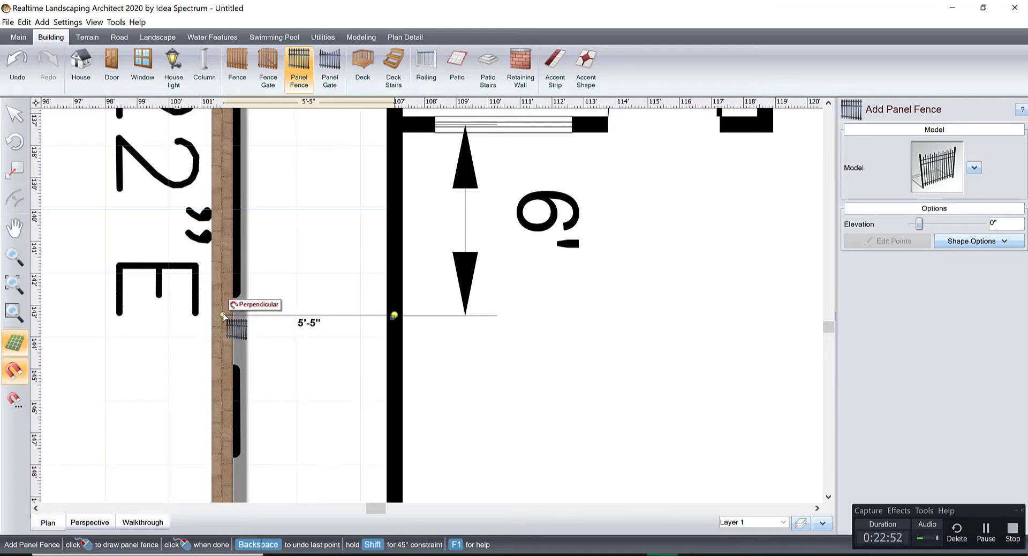
right_click(224, 315)
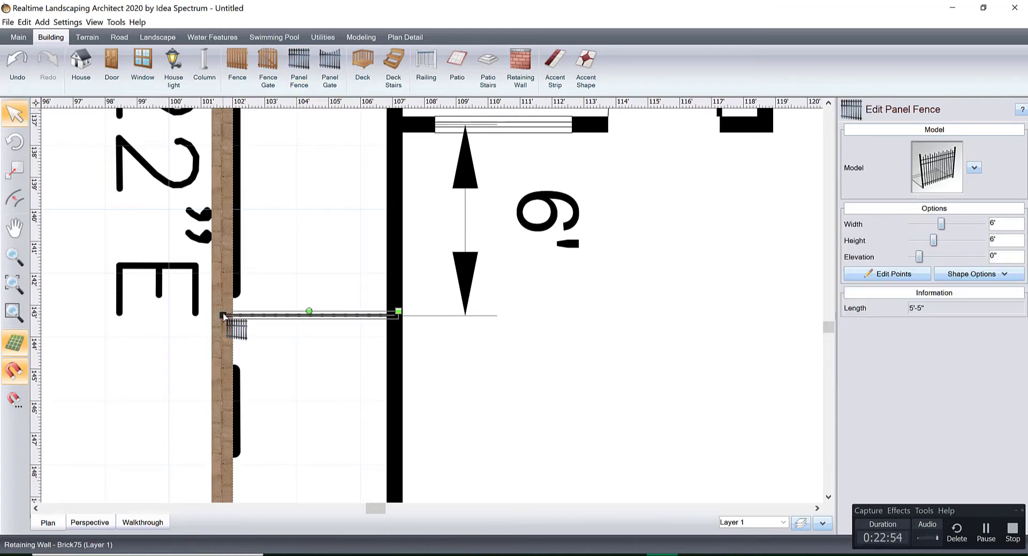
left_click(100, 520)
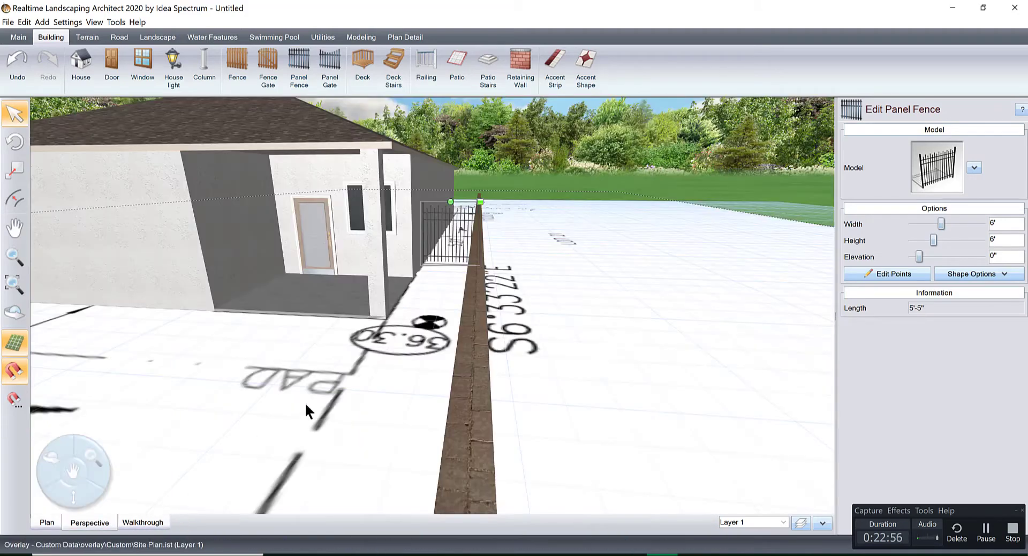
scroll(426, 312, "up", 5)
right_click_drag(391, 422, 424, 401)
middle_click_drag(424, 402, 447, 276)
Step: Switch the fence to the Fence15 style and lower its height to 4'-7"
left_click(921, 161)
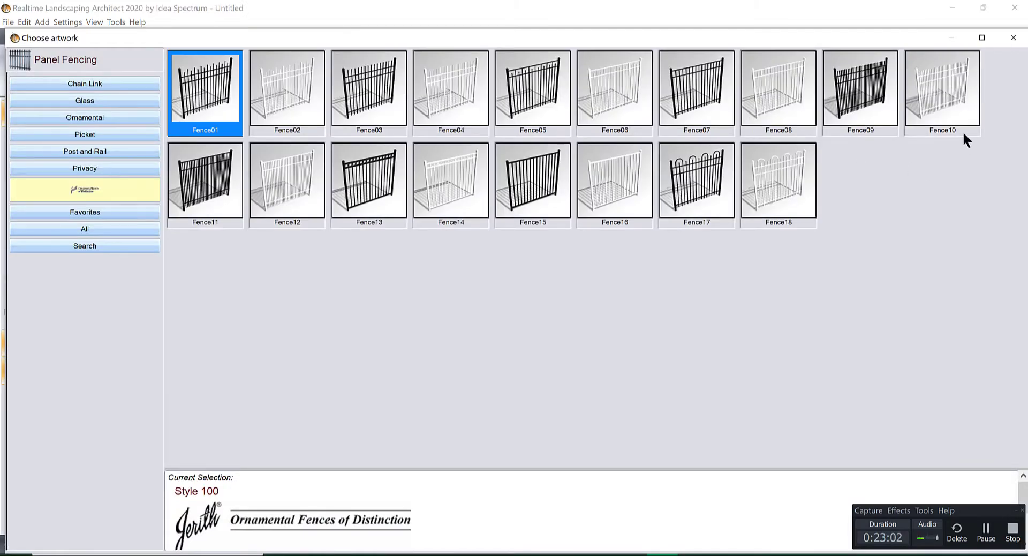
double_click(527, 184)
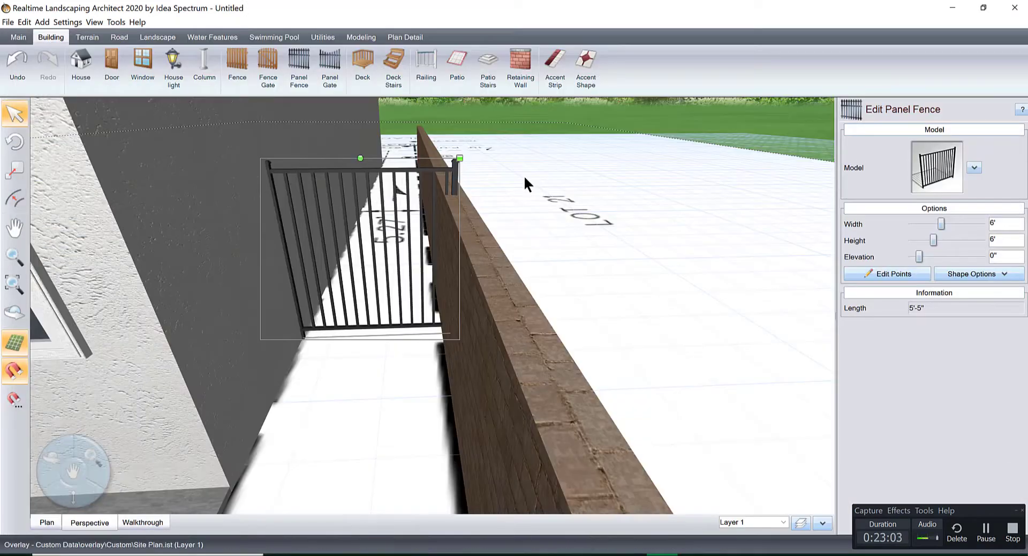
left_click(911, 240)
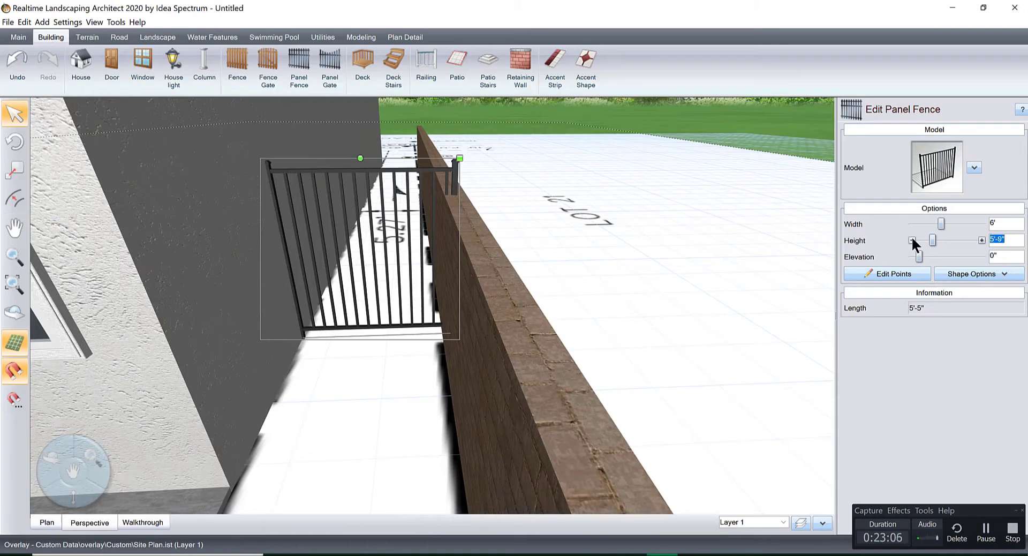
Step: Pull the fence's right endpoint in to shorten it to 5'-1", flush with the brick wall
left_click(866, 273)
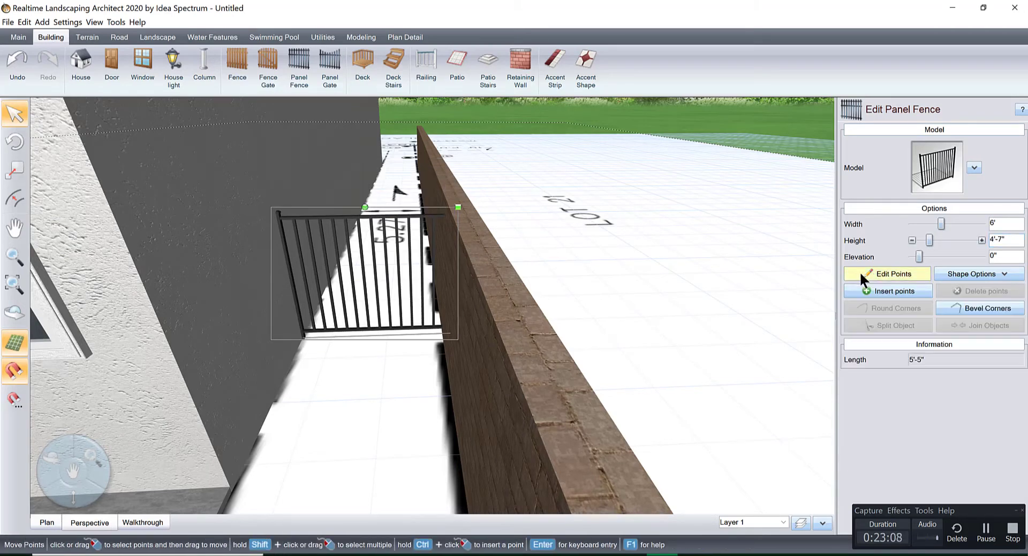
left_click(452, 333)
left_click_drag(450, 333, 447, 332)
scroll(449, 292, "up", 3)
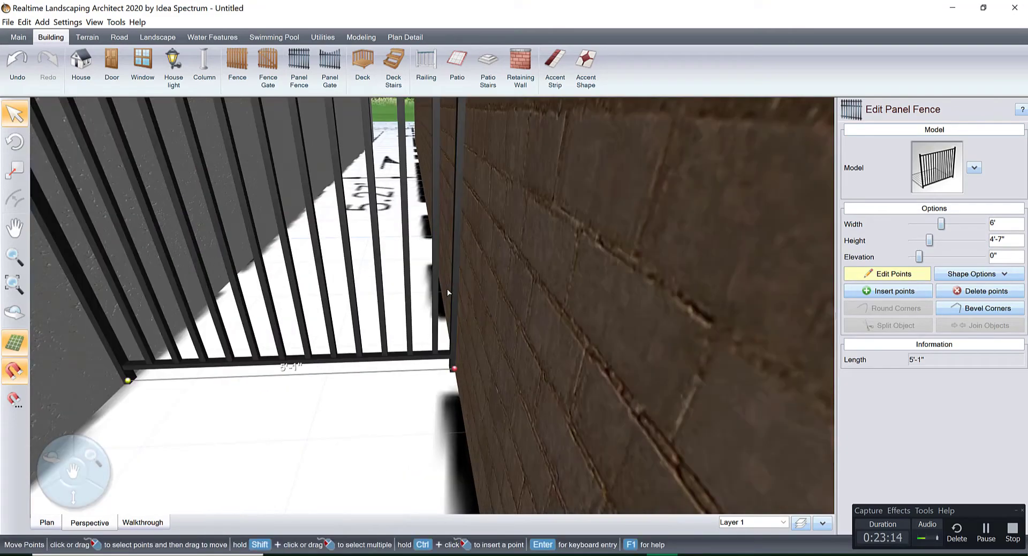
scroll(440, 285, "down", 4)
scroll(440, 284, "up", 1)
middle_click_drag(448, 293, 419, 286)
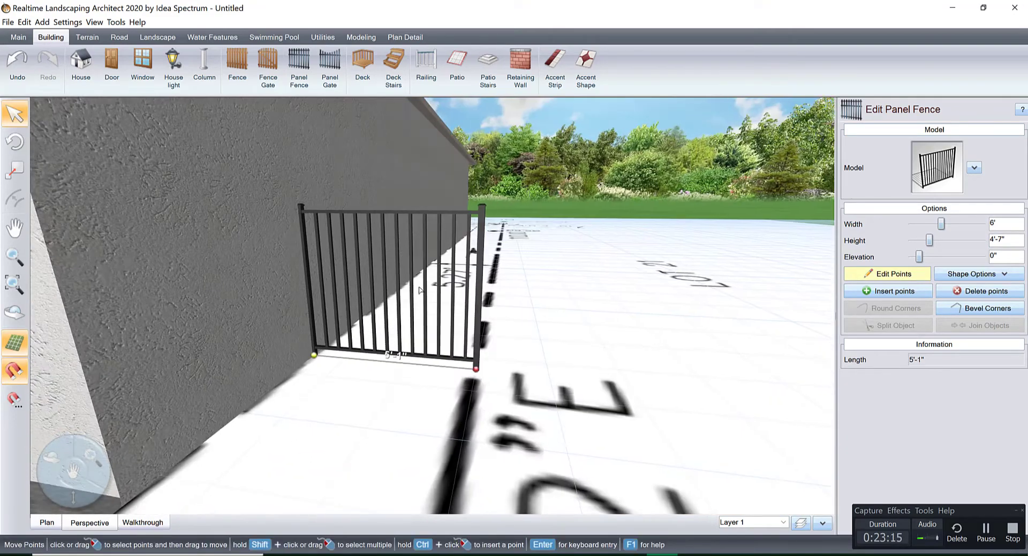
middle_click_drag(508, 260, 515, 262)
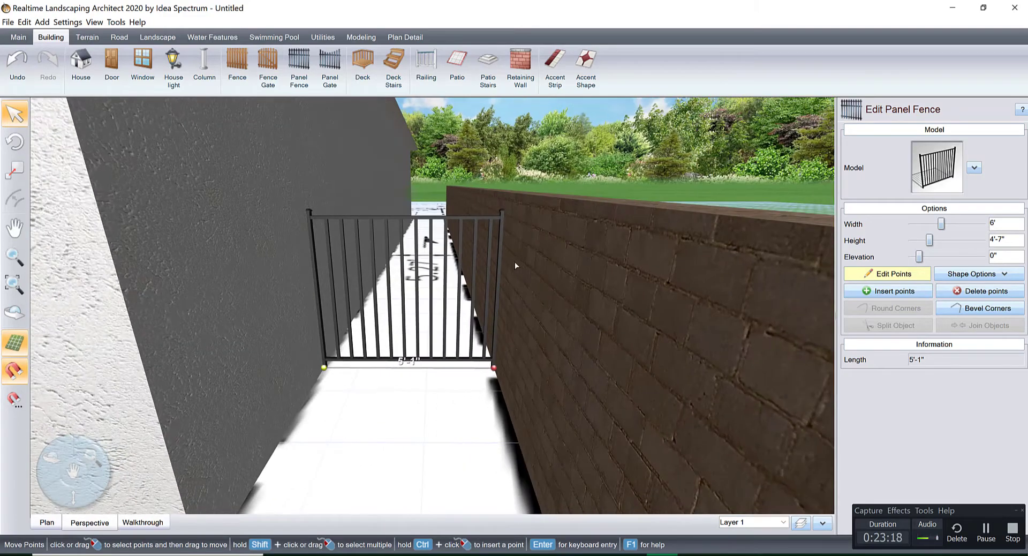
left_click(868, 272)
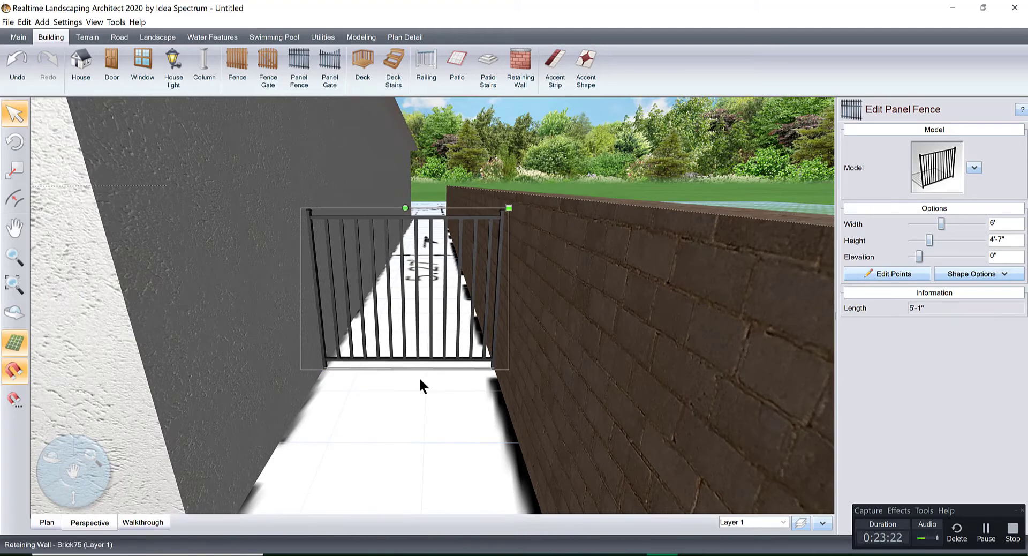
scroll(415, 379, "down", 8)
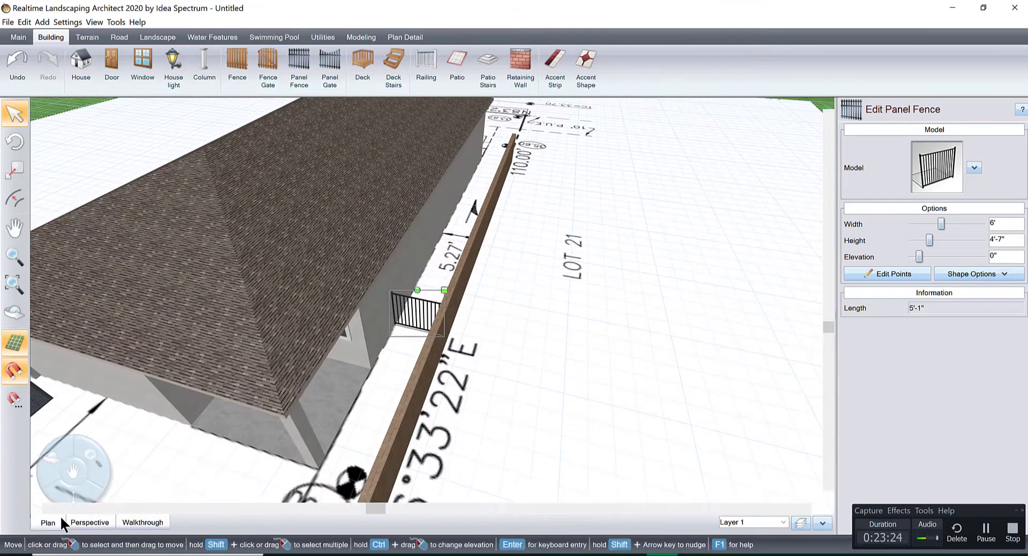
Step: Delete the 6' dimension in the 2D plan
left_click(51, 520)
scroll(425, 313, "down", 2)
left_click(455, 217)
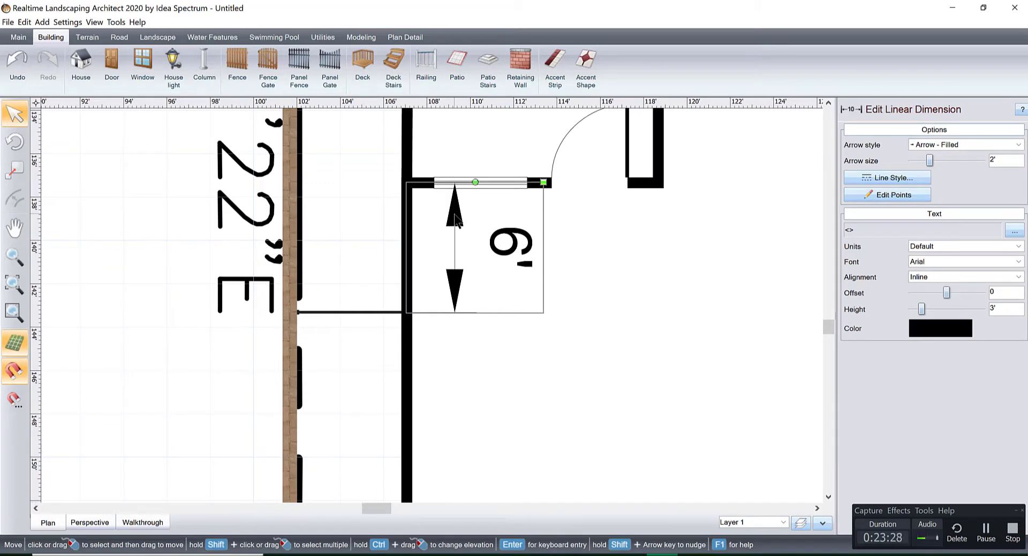
key("Delete")
Step: Move the panel fence across to the gap beside the house's right wall
middle_click_drag(530, 296, 212, 273)
scroll(446, 242, "down", 1)
left_click(118, 276)
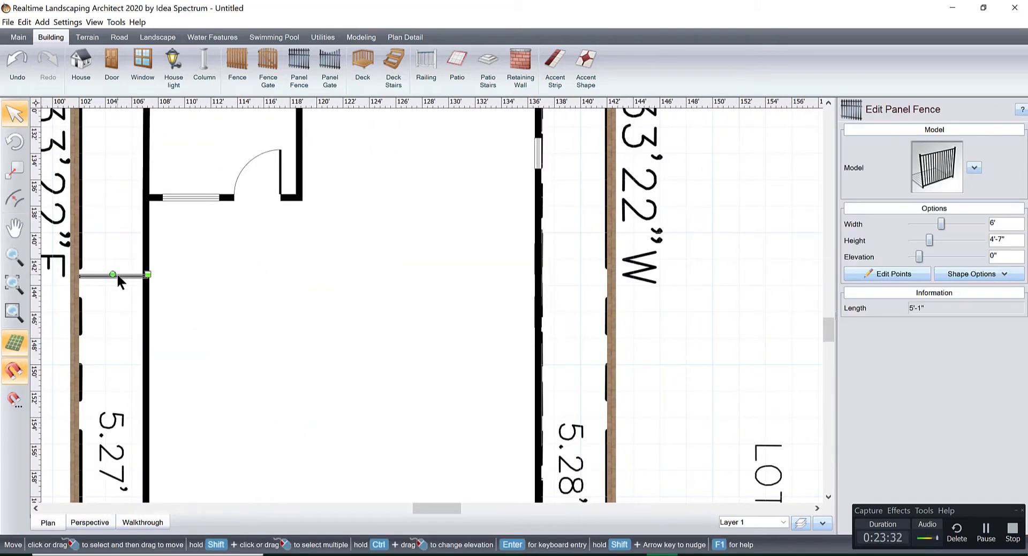
mouse_move(117, 276)
left_mouse_down()
mouse_move(173, 244)
mouse_move(124, 277)
left_mouse_up()
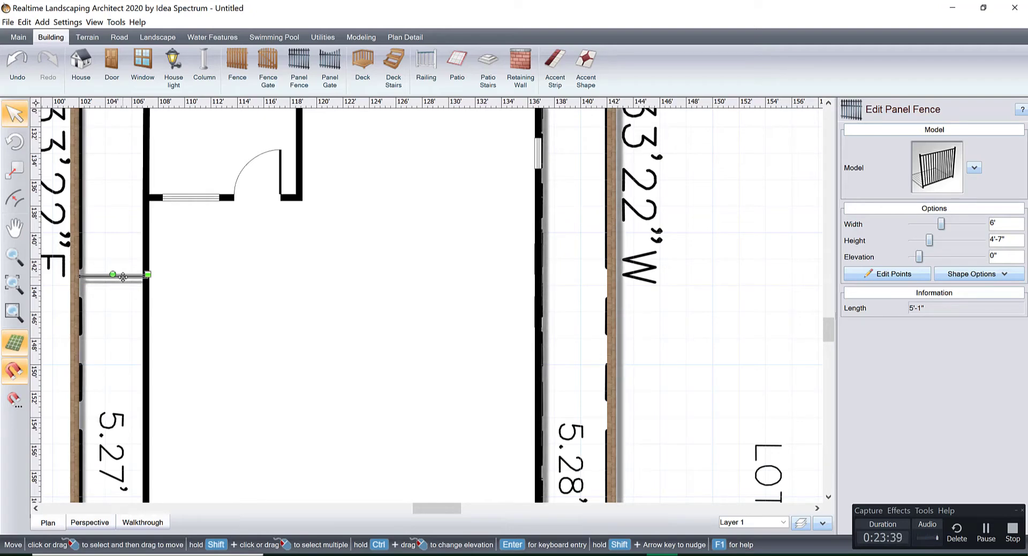
left_click_drag(123, 276, 584, 268)
left_click(96, 522)
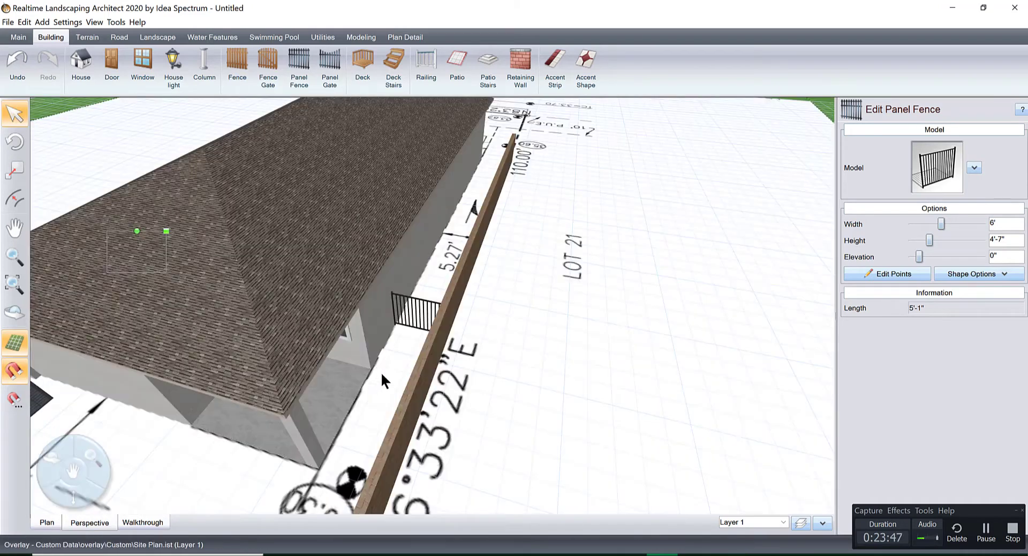
Step: Bring the side wall into view and slide one of its windows farther right
middle_click_drag(305, 300, 567, 363)
scroll(567, 363, "up", 3)
middle_click_drag(505, 381, 508, 382)
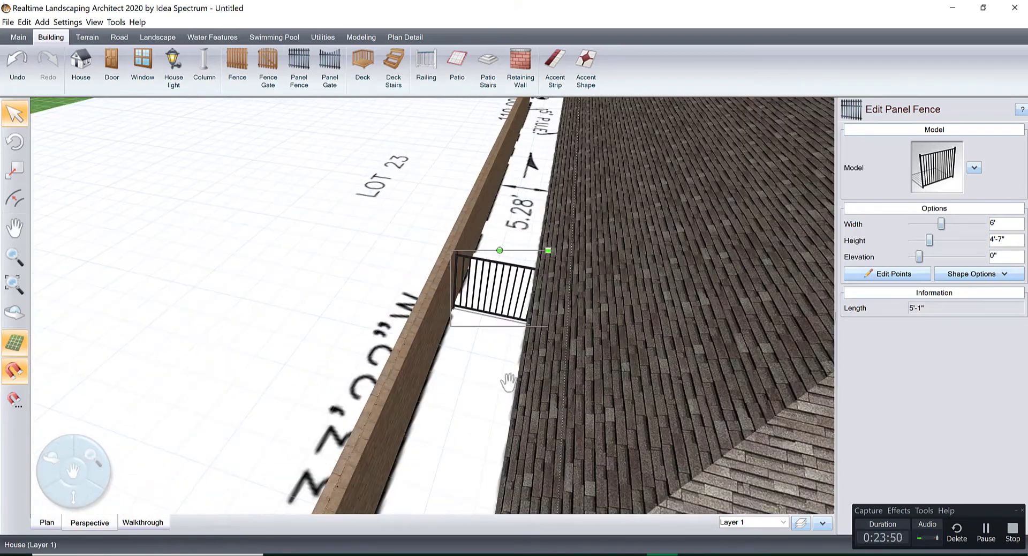
right_click_drag(509, 382, 529, 348)
scroll(529, 354, "up", 3)
middle_click_drag(530, 363, 449, 368)
right_click_drag(519, 348, 554, 268)
left_click_drag(553, 267, 605, 267)
middle_click_drag(559, 272, 476, 289)
Step: Orbit over the roof to view the house's other side
scroll(591, 320, "down", 3)
middle_click_drag(595, 321, 505, 355)
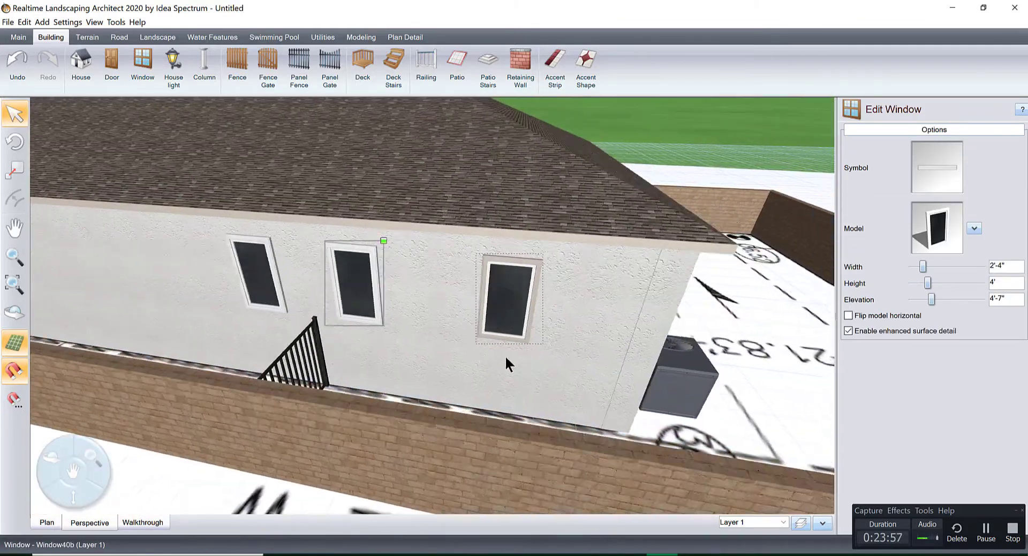
mouse_move(506, 357)
right_mouse_down()
mouse_move(471, 361)
mouse_move(494, 367)
right_mouse_up()
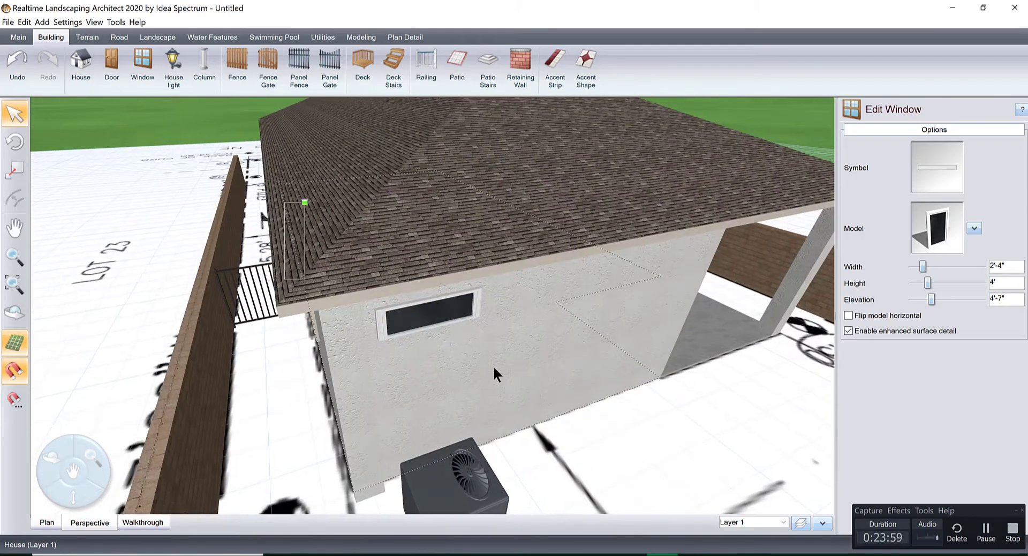
scroll(494, 368, "down", 5)
middle_click_drag(532, 358, 478, 342)
mouse_move(478, 343)
right_mouse_down()
mouse_move(421, 335)
mouse_move(492, 334)
right_mouse_up()
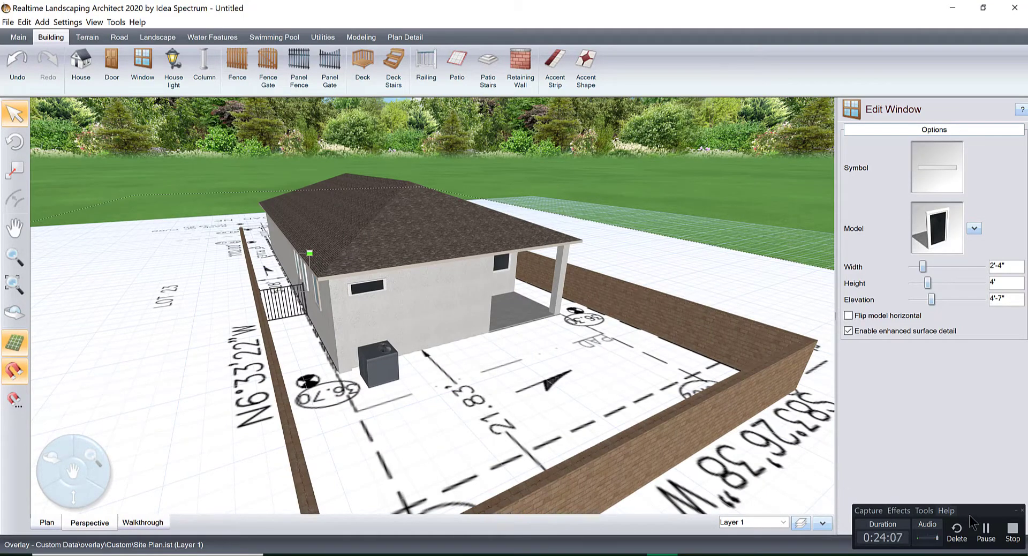
Step: Save the project as an .rla file and turn the view halfway around the house
left_click(985, 528)
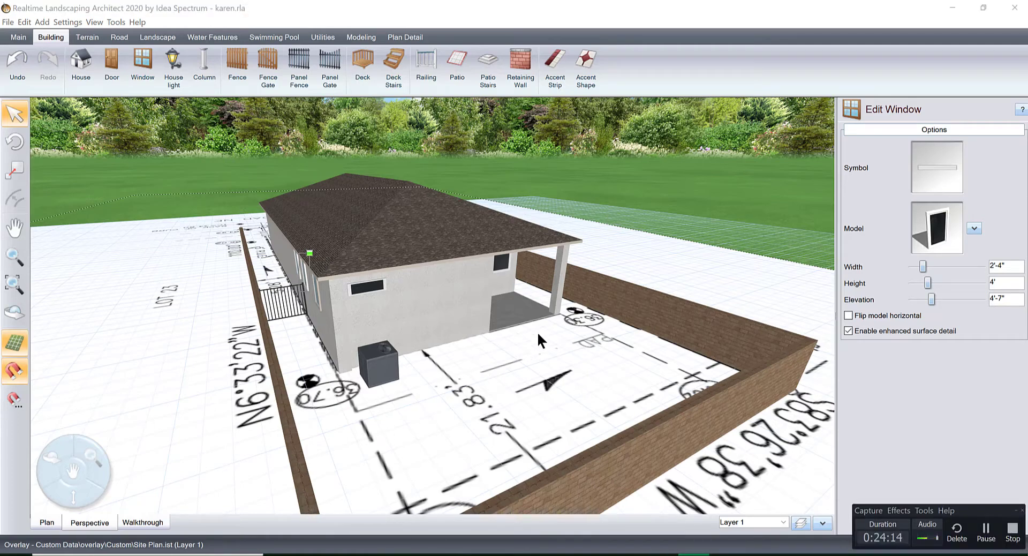
middle_click_drag(527, 352, 453, 365)
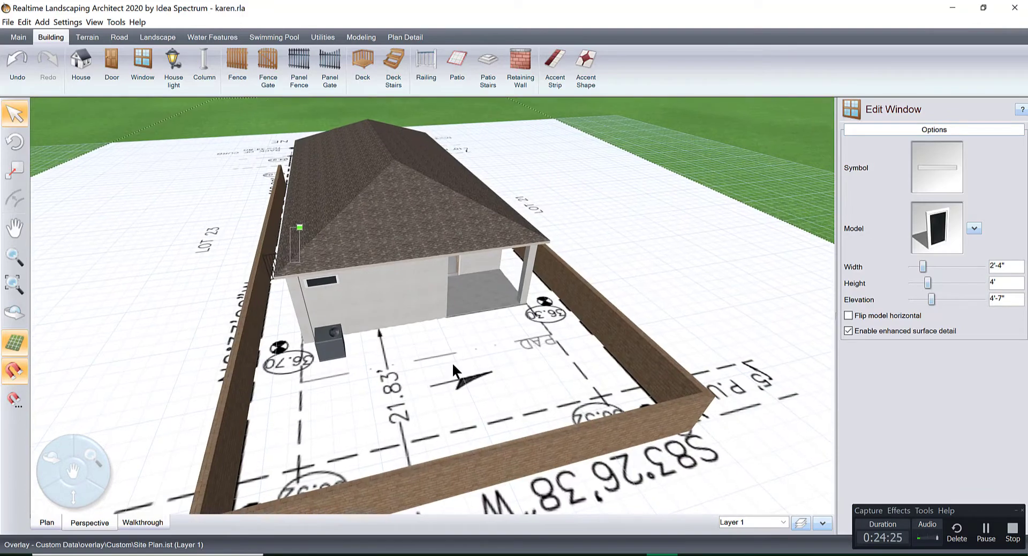
Step: In plan view, bring the top wall with the PAD label and 36.30/36.70 markers into view
left_click(49, 520)
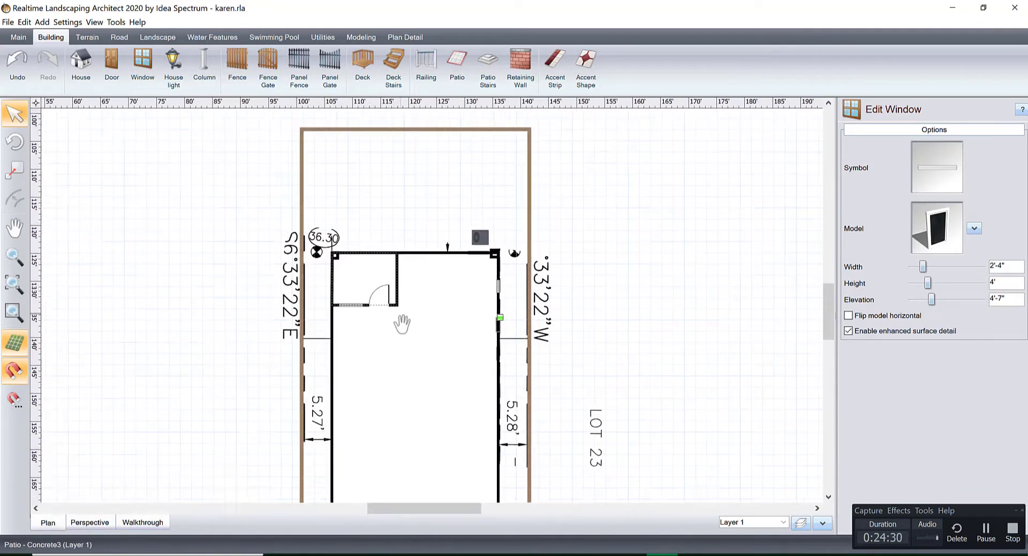
middle_click_drag(402, 324, 432, 327)
scroll(419, 314, "up", 3)
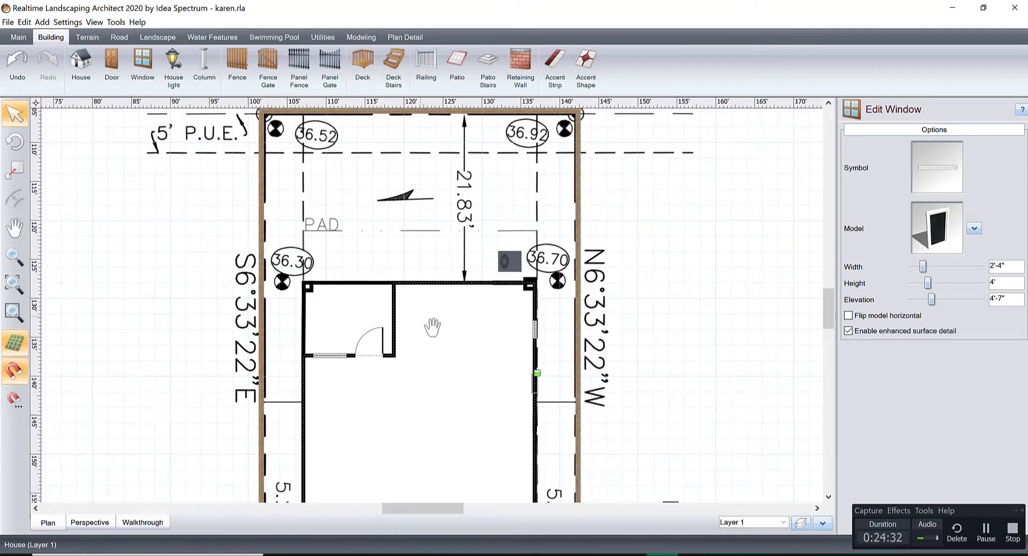
scroll(471, 346, "up", 2)
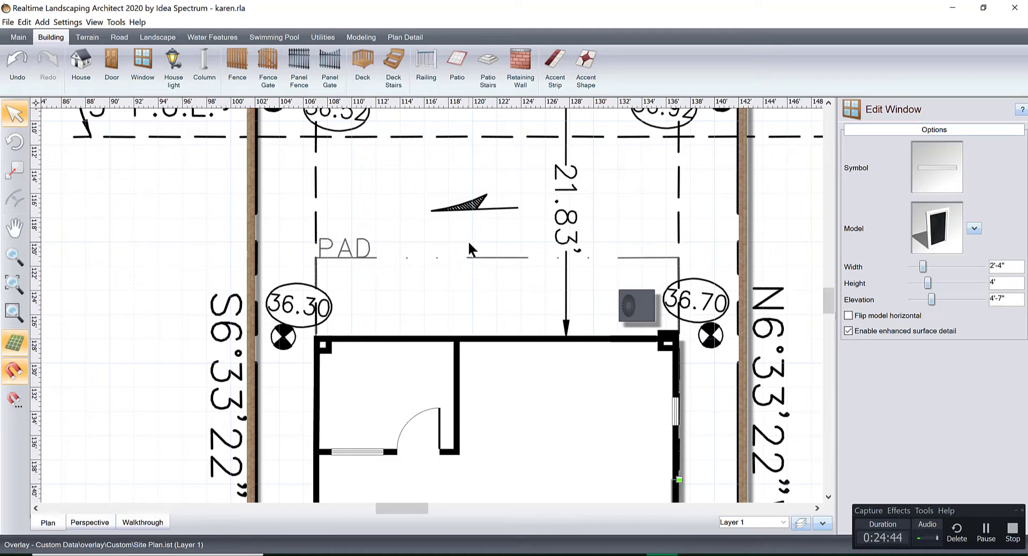
middle_click_drag(448, 213, 445, 268)
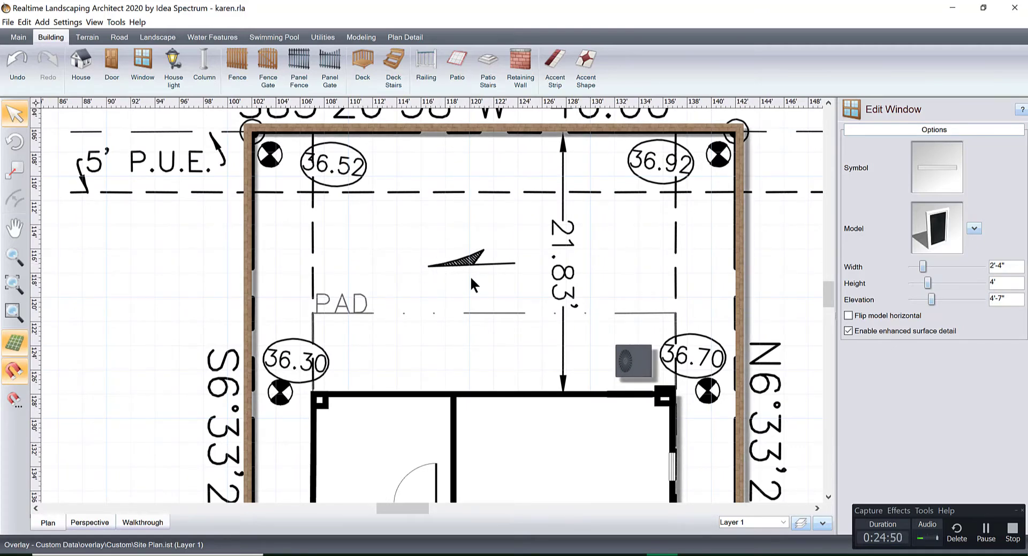
middle_click_drag(339, 351, 416, 225)
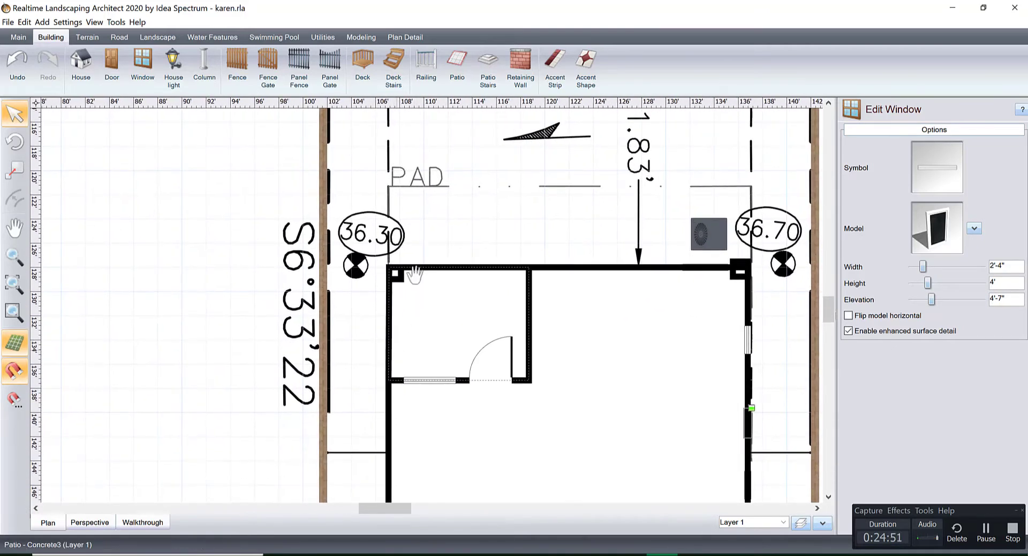
middle_click_drag(415, 274, 424, 189)
scroll(394, 242, "up", 2)
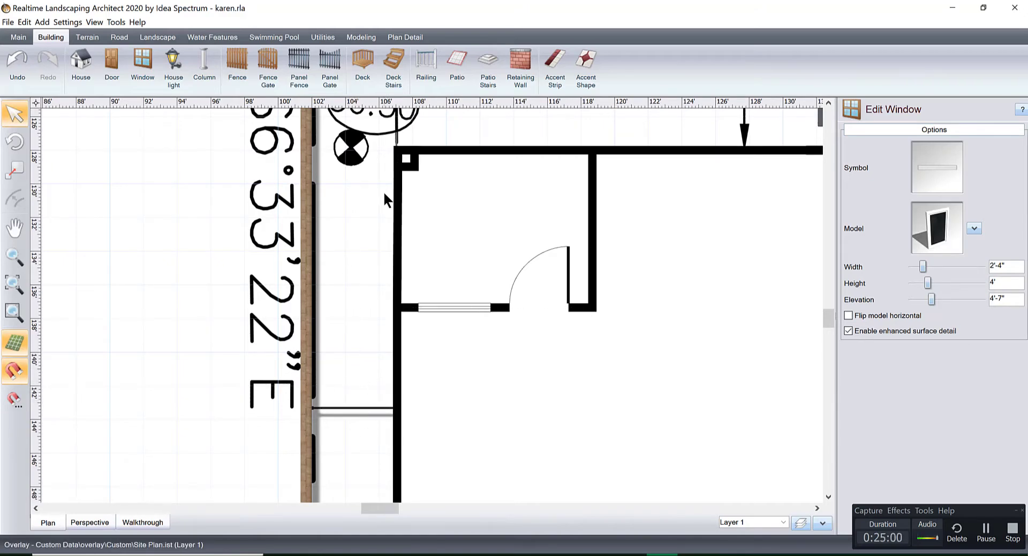
middle_click_drag(384, 191, 316, 408)
middle_click_drag(425, 407, 371, 344)
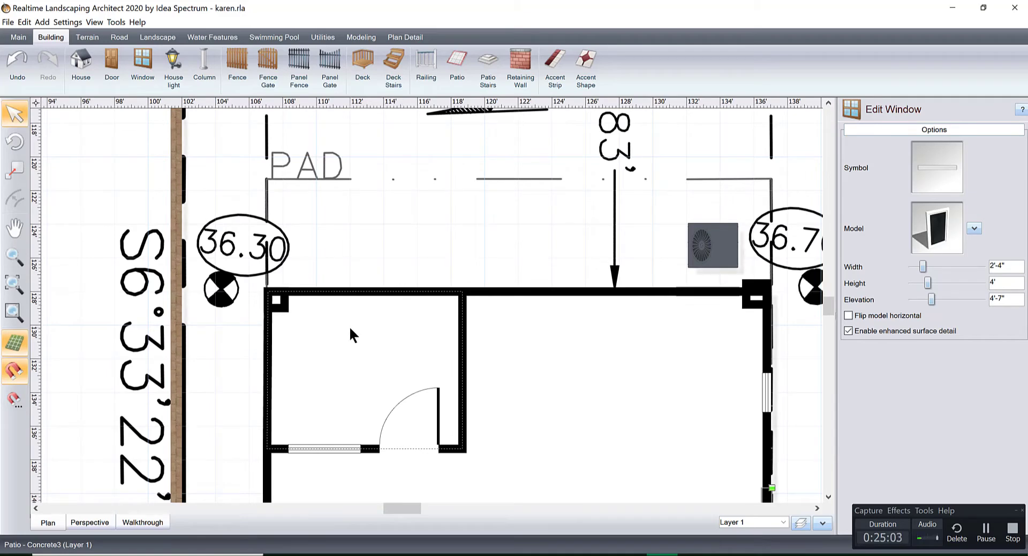
Step: Deselect the patio, show the S83°26'38"W 40.00' boundary, and open the Plan Detail tools
left_click(376, 313)
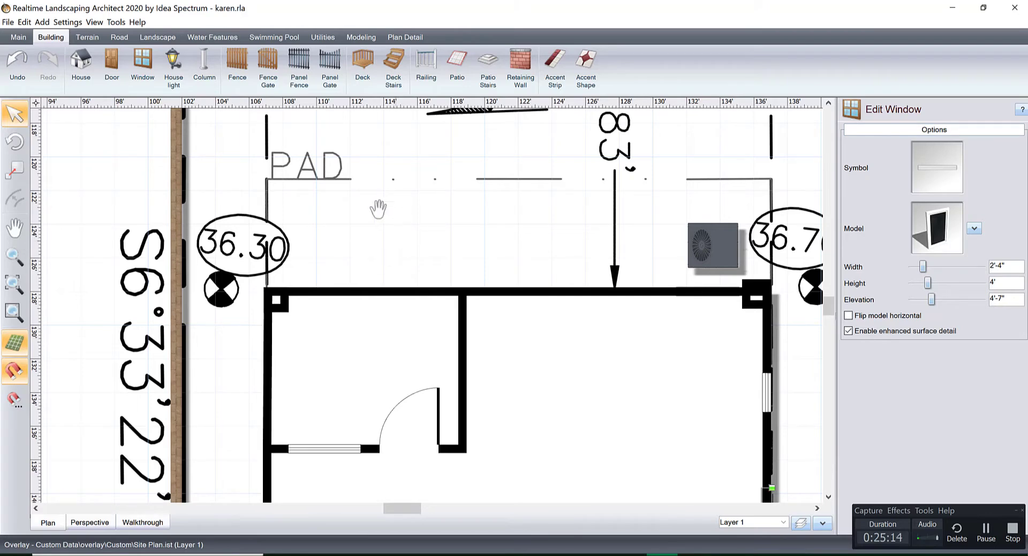
middle_click_drag(378, 209, 323, 326)
scroll(321, 369, "down", 2)
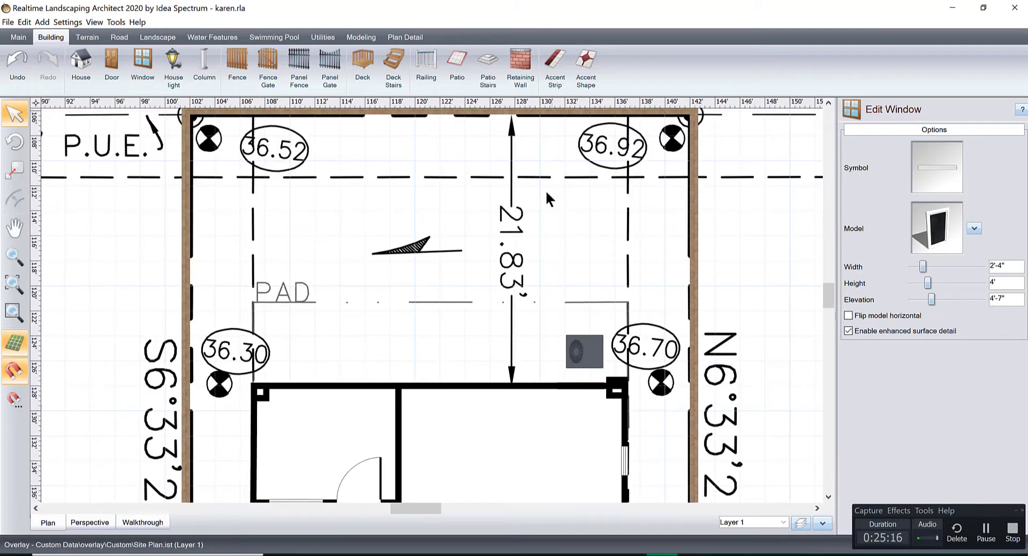
middle_click_drag(487, 213, 448, 257)
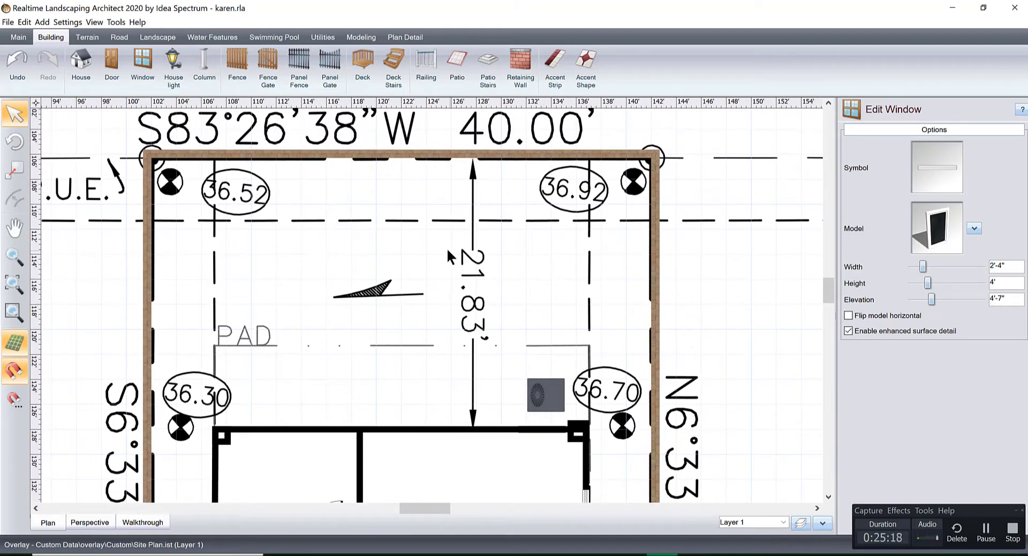
left_click(408, 36)
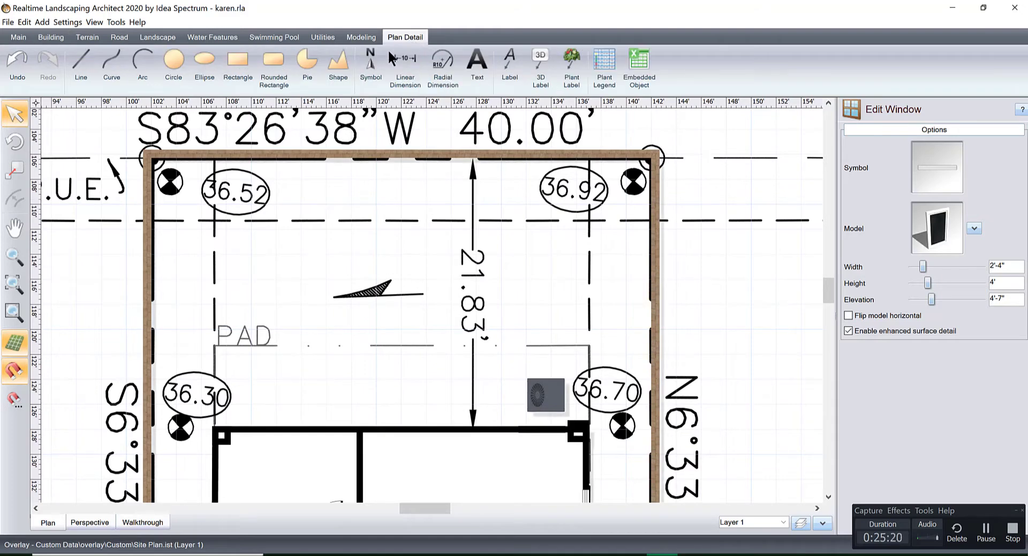
left_click(81, 64)
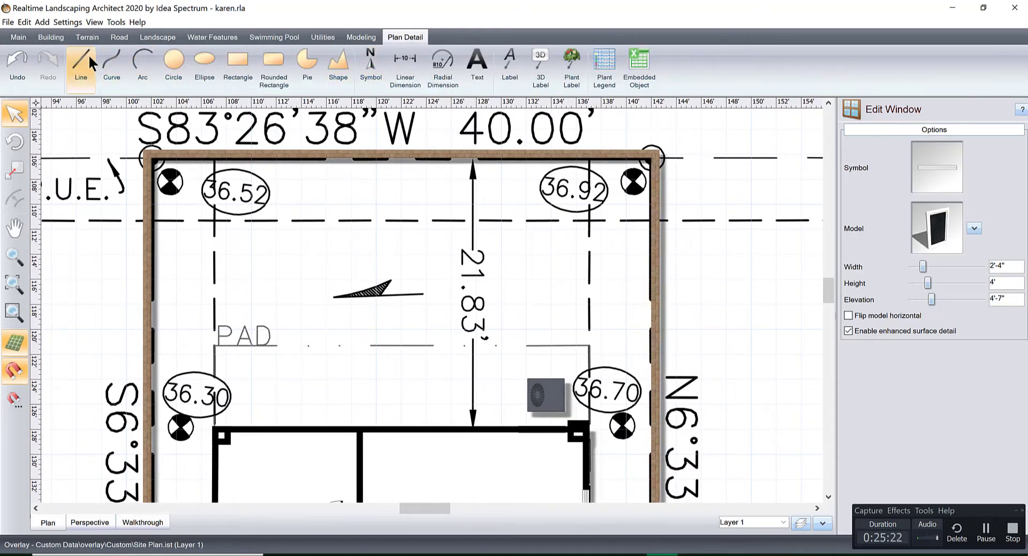
left_click(401, 354)
left_click(414, 178)
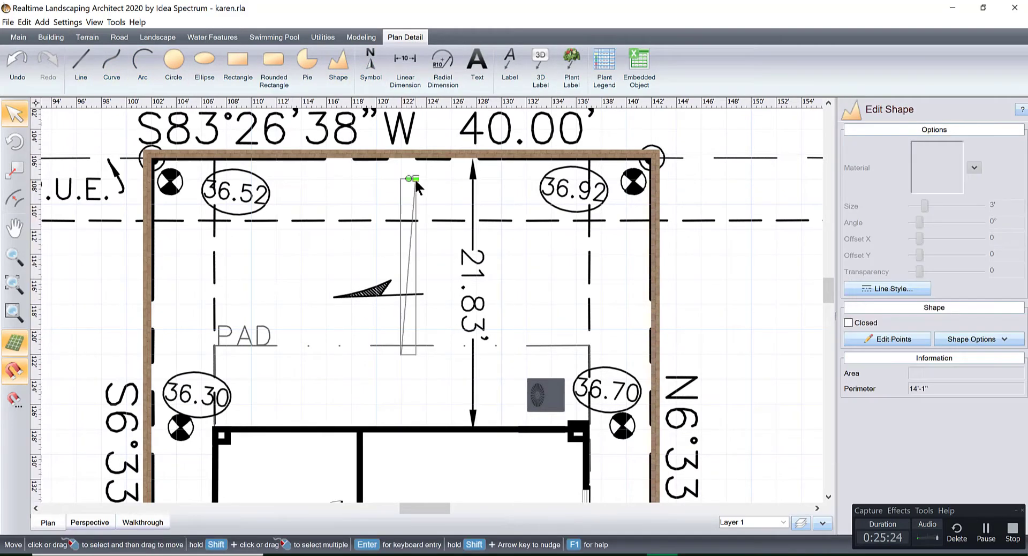
key("Delete")
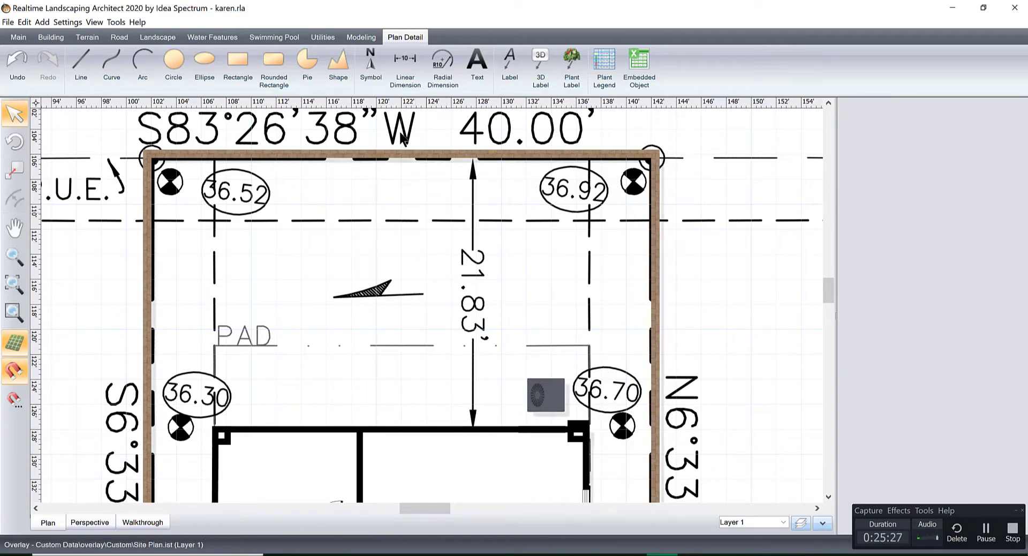
left_click(370, 63)
left_click(422, 271)
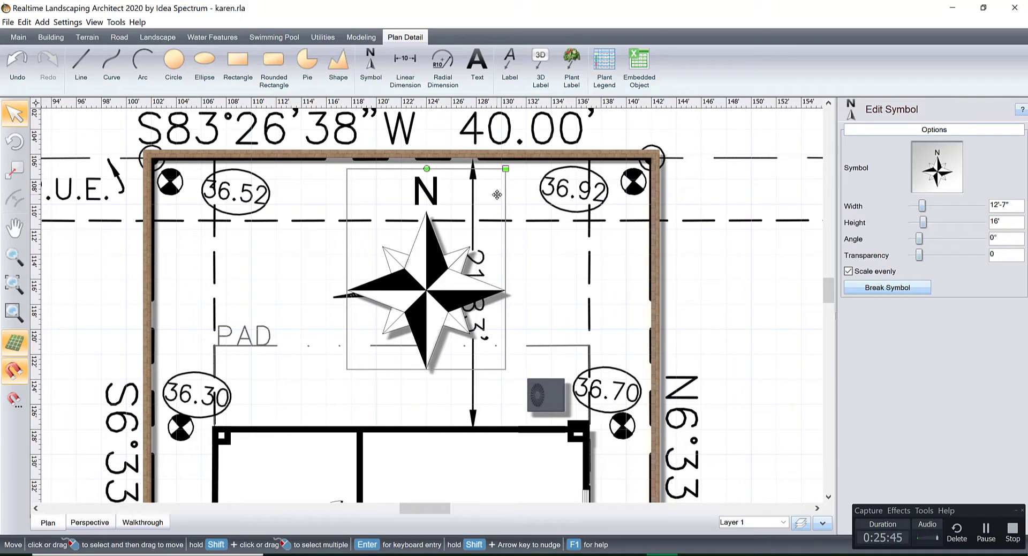
key("Delete")
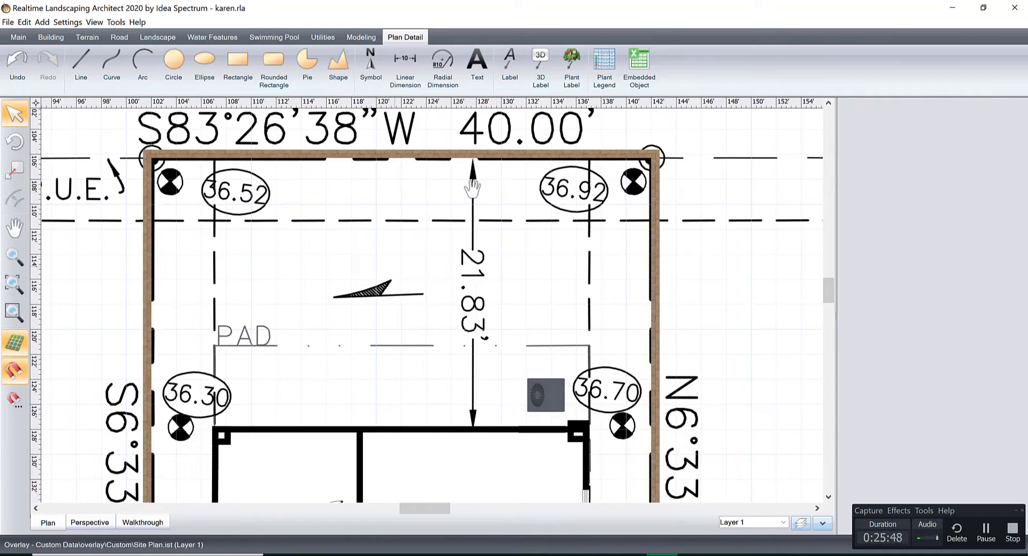
middle_click_drag(338, 288, 479, 174)
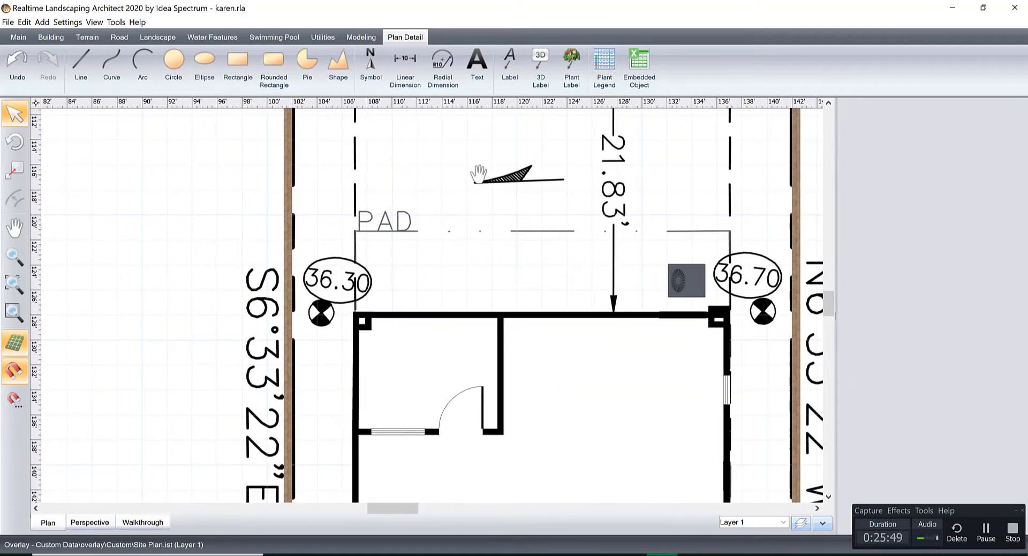
left_click(174, 59)
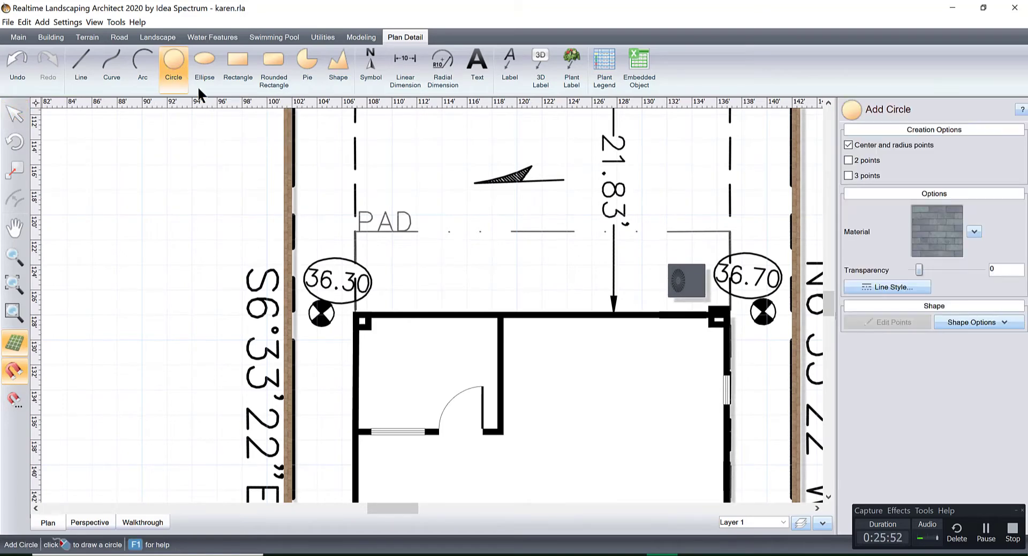
left_click(404, 315)
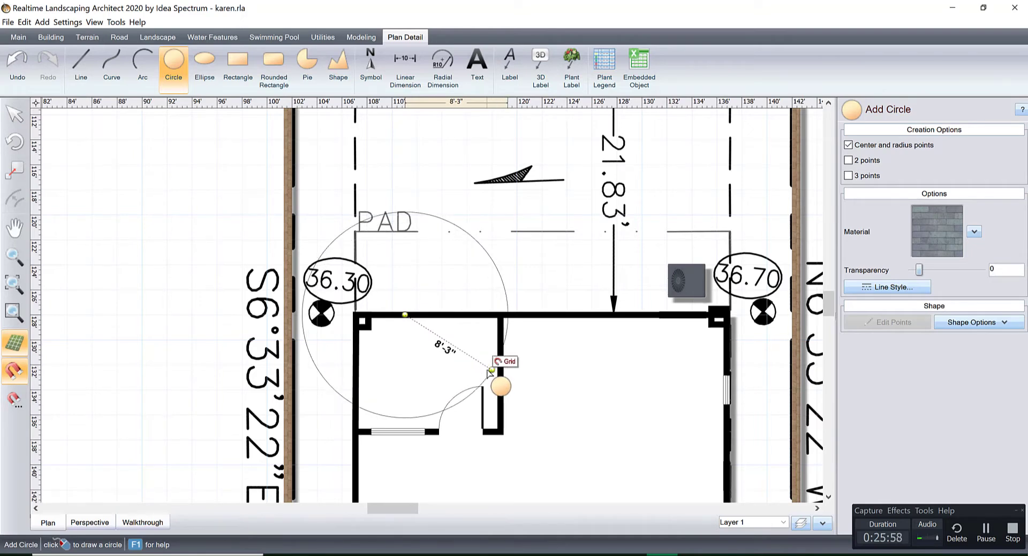
left_click(490, 370)
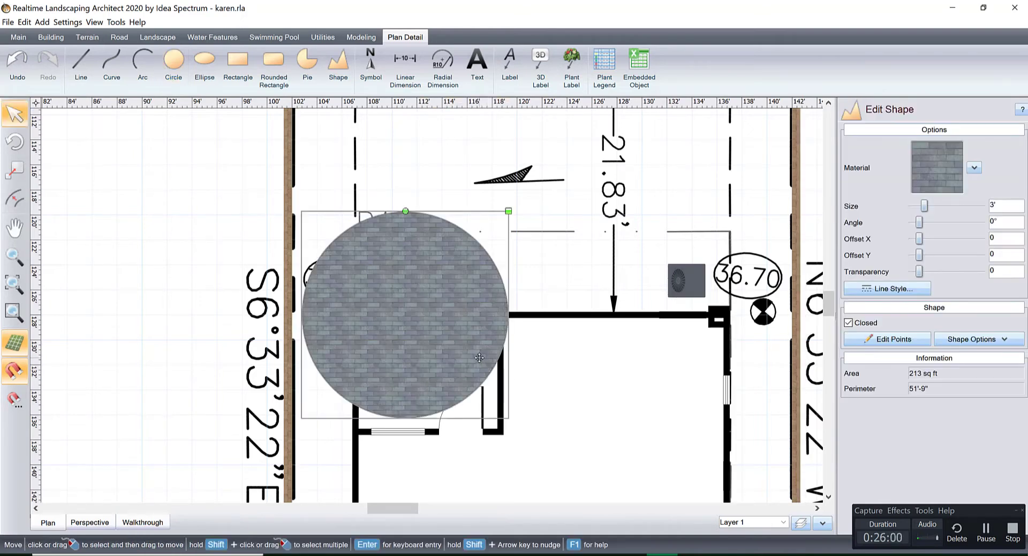
left_click(471, 357)
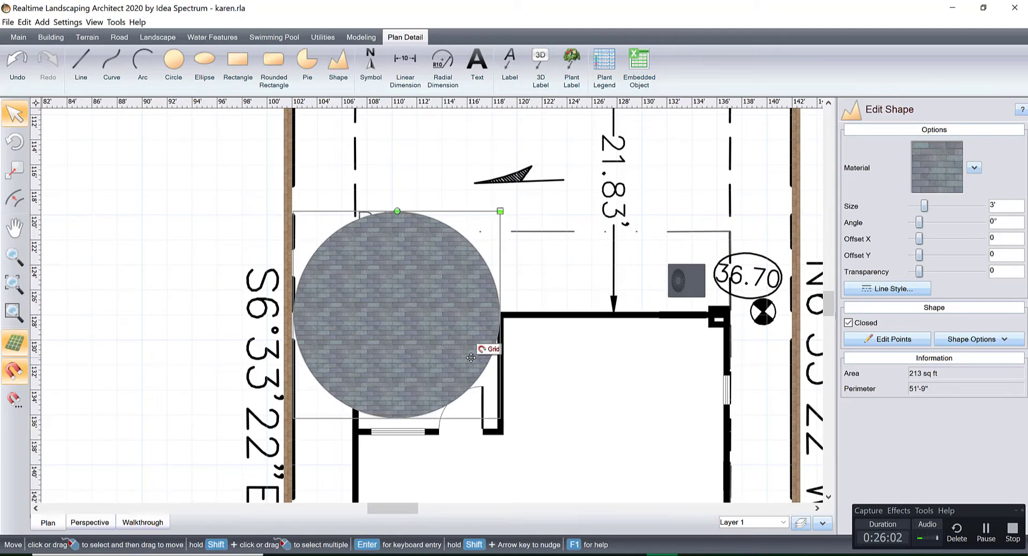
middle_click_drag(457, 248, 458, 282)
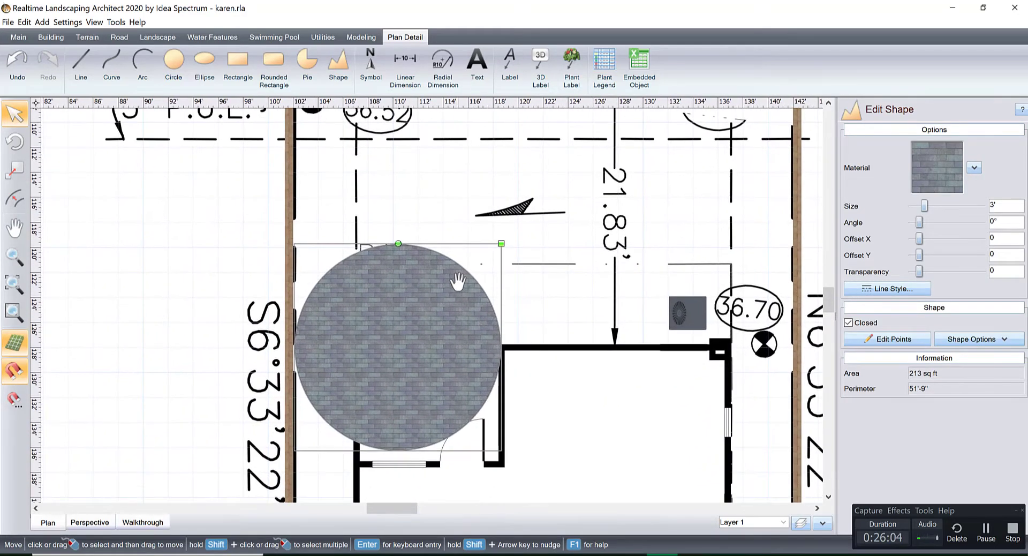
left_click(881, 336)
left_click_drag(399, 245, 400, 265)
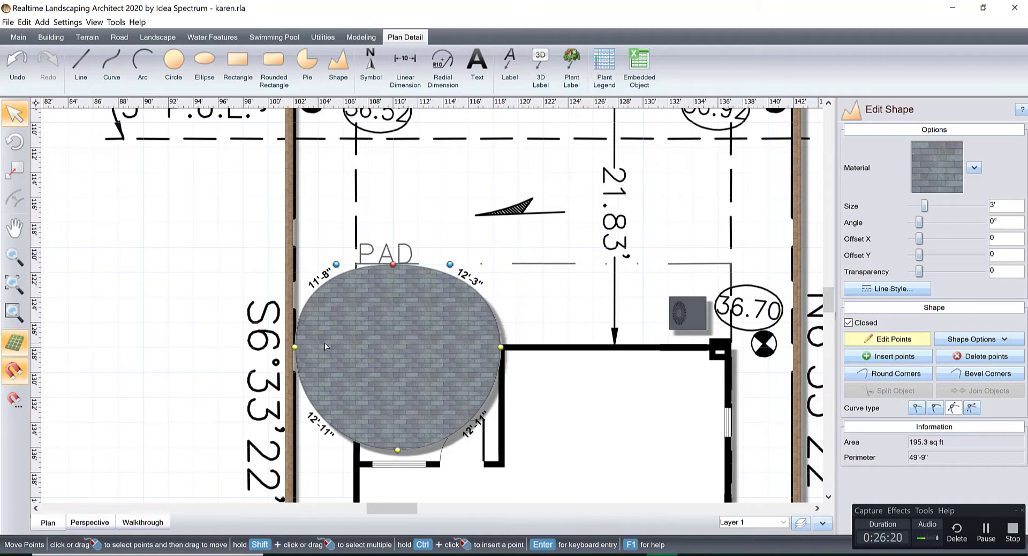
left_click(892, 338)
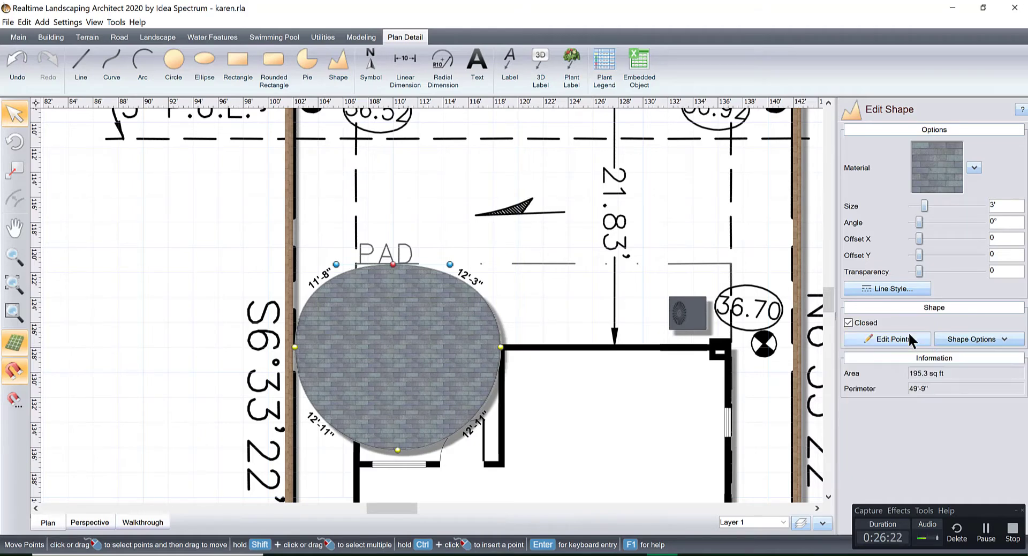
key("Delete")
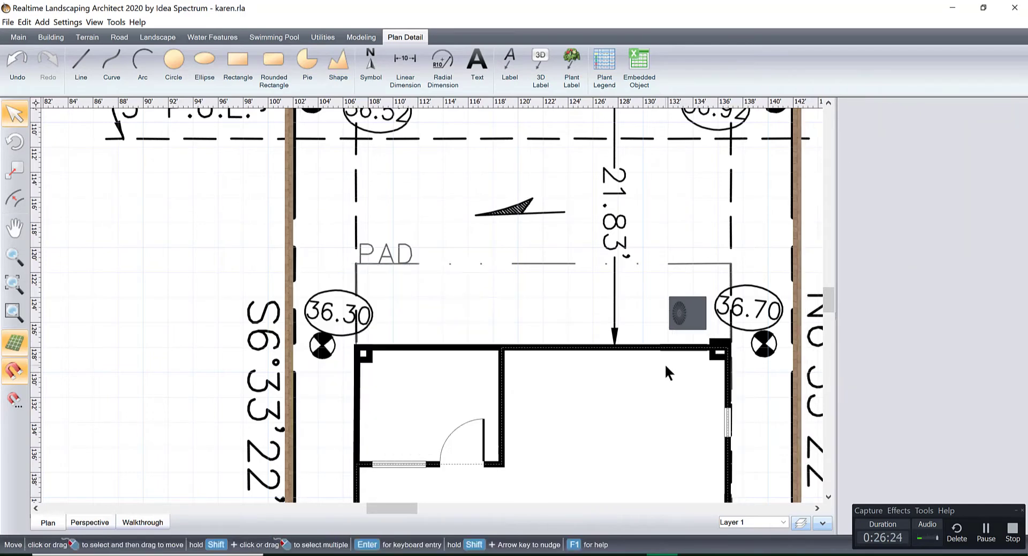
scroll(452, 299, "down", 2)
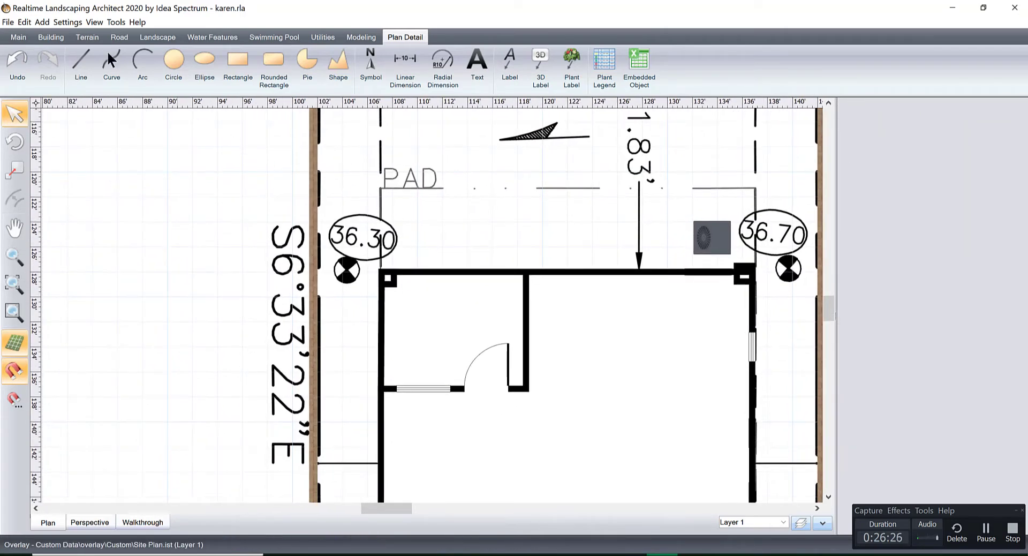
Step: Start a patio with its first corner on the house's top wall
left_click(52, 37)
left_click(458, 63)
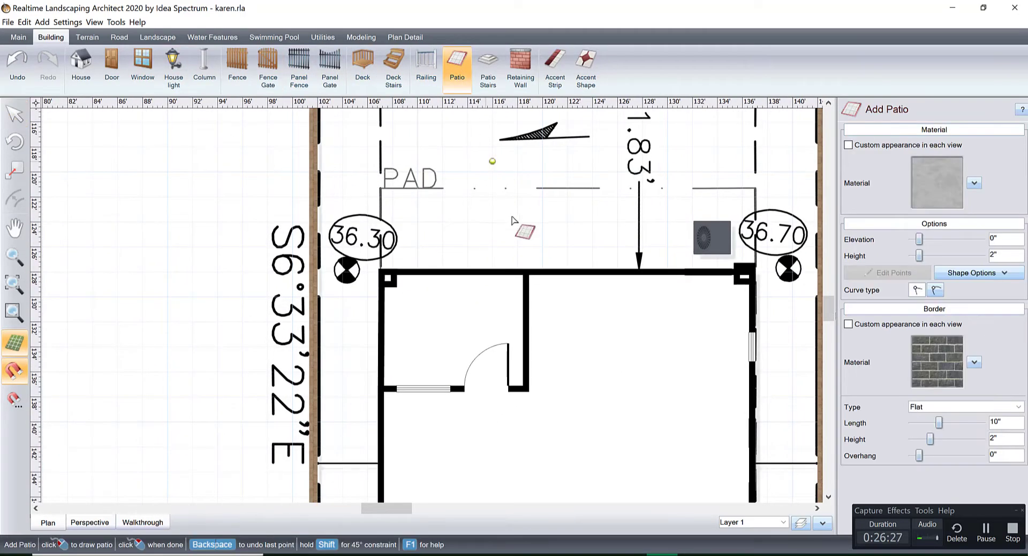
left_click(525, 272)
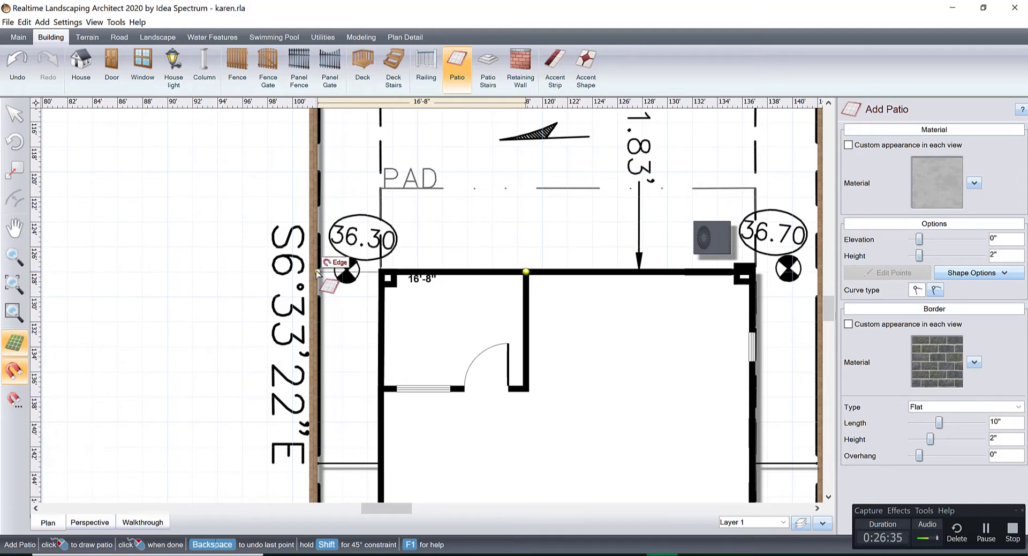
scroll(317, 273, "up", 3)
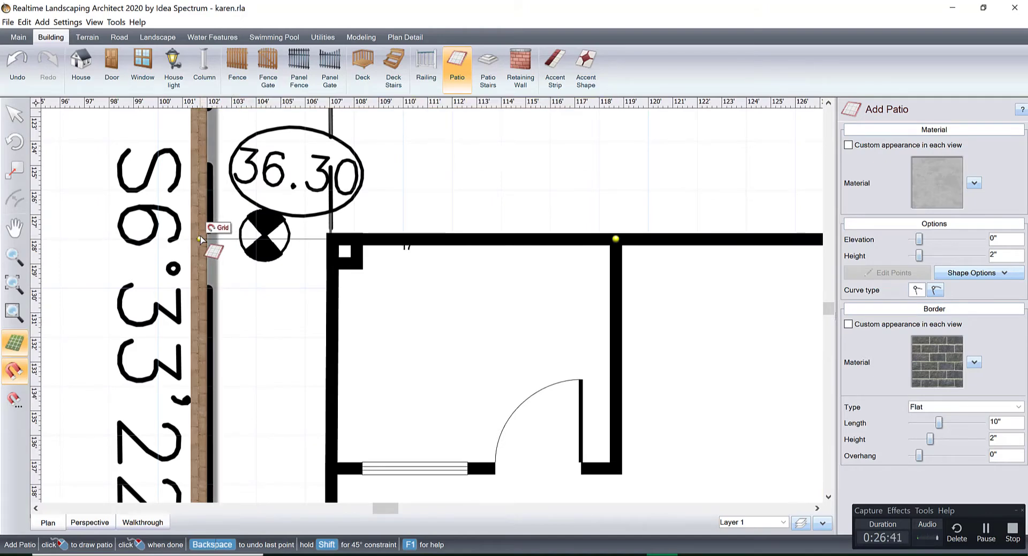
middle_click_drag(220, 263, 246, 86)
middle_click_drag(298, 329, 312, 236)
scroll(289, 301, "down", 1)
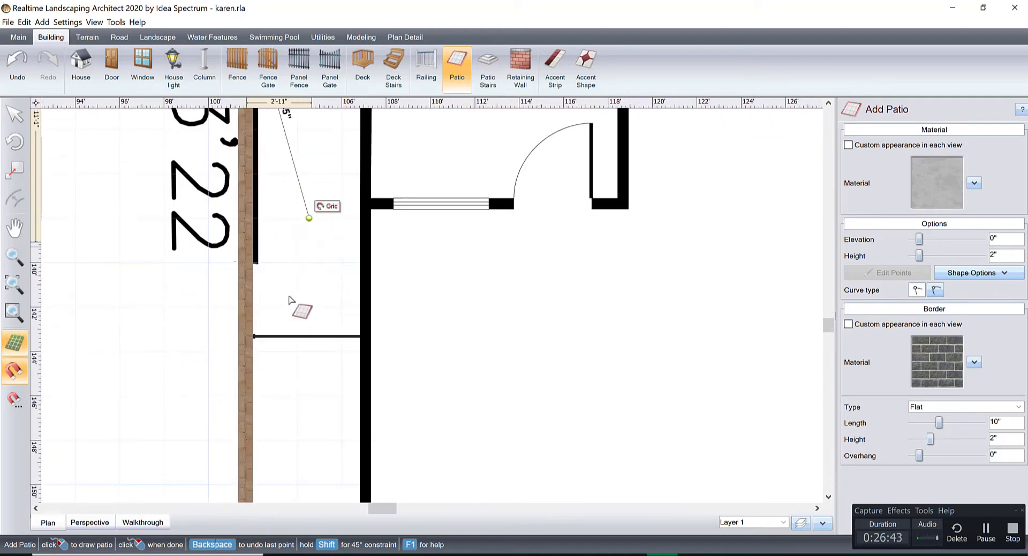
Step: Add patio corners along the fence and house wall and finish the outline
left_click(247, 336)
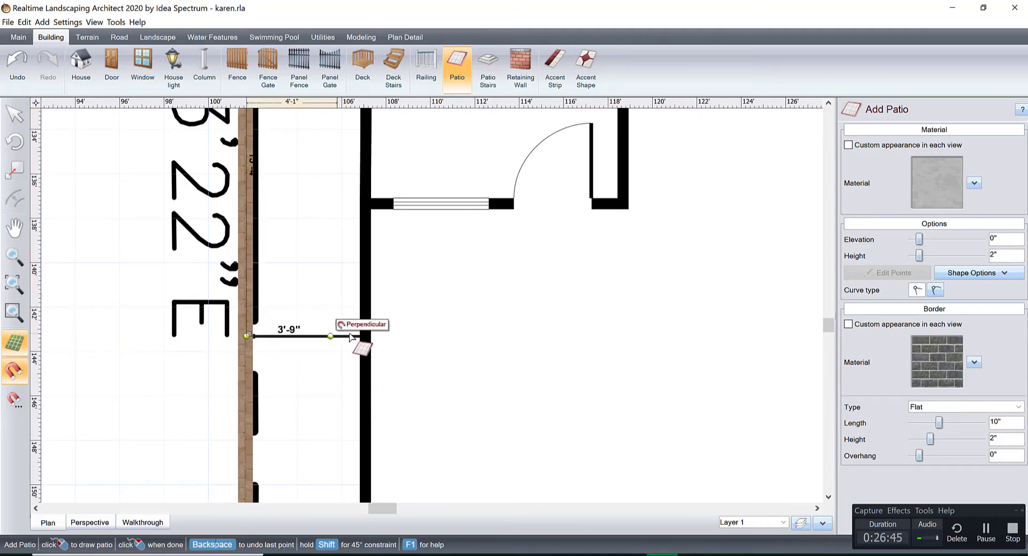
left_click(365, 335)
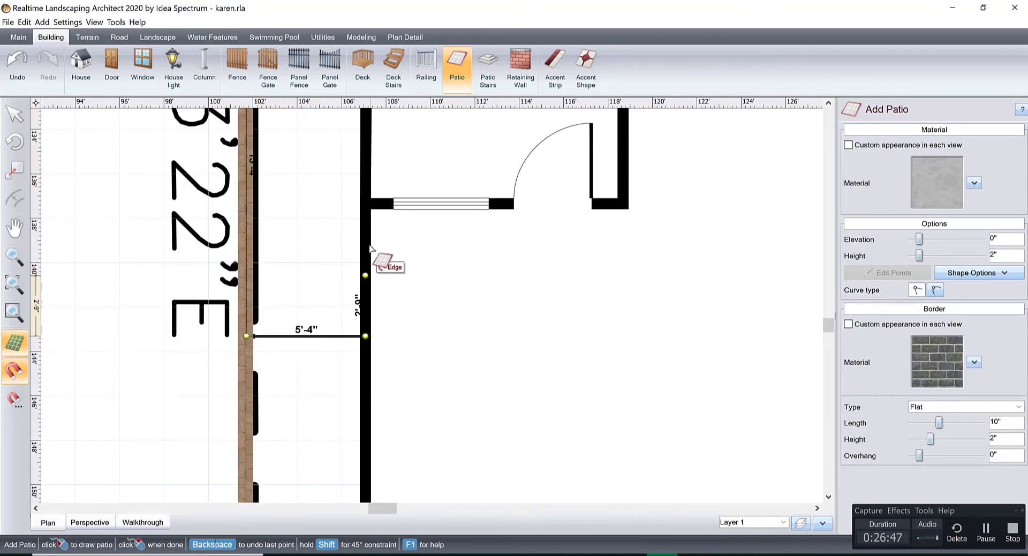
scroll(362, 182, "up", 4)
left_click(356, 180)
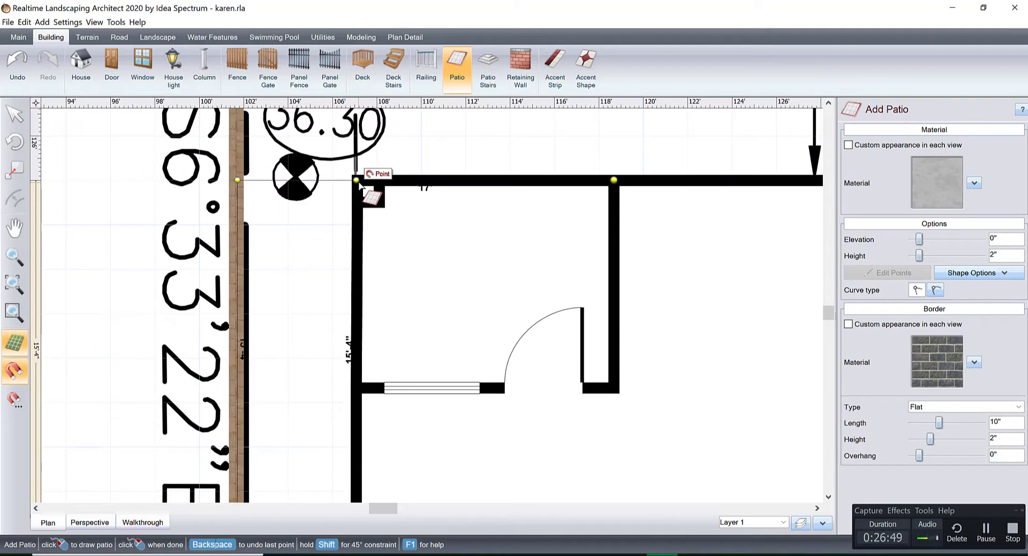
right_click(613, 185)
scroll(396, 276, "down", 3)
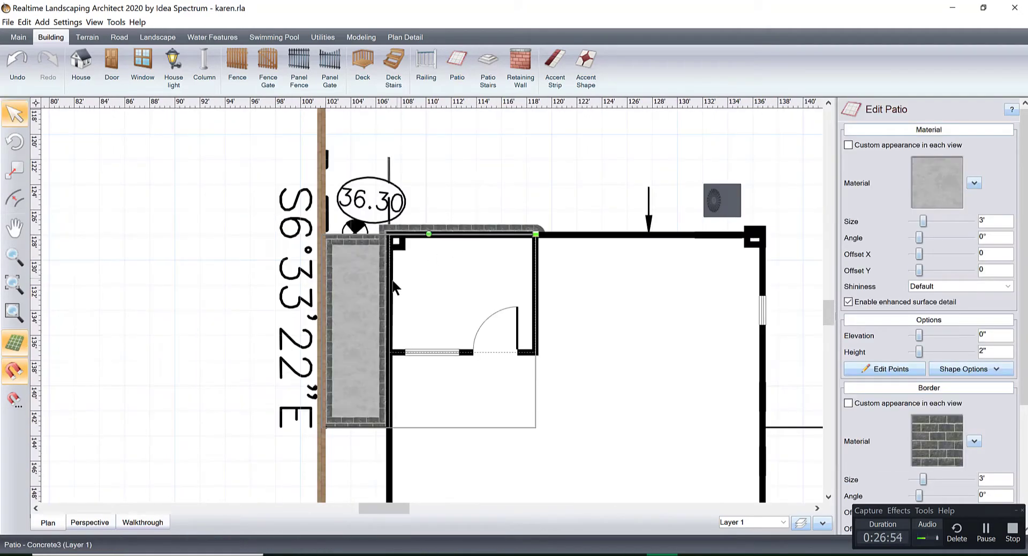
middle_click_drag(394, 286, 293, 303)
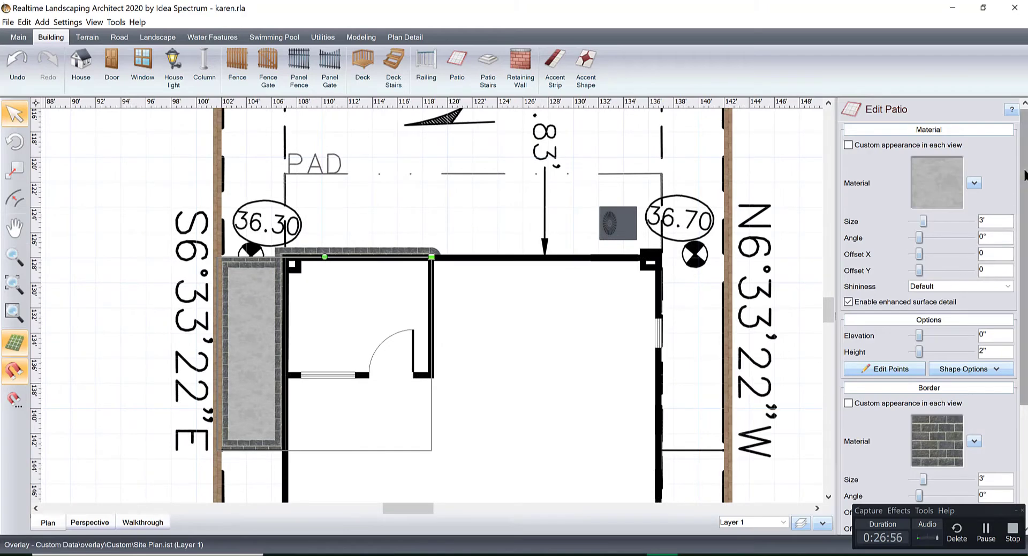
scroll(1023, 175, "down", 3)
Step: Set the patio border to None and select its corner points for editing
left_click(926, 406)
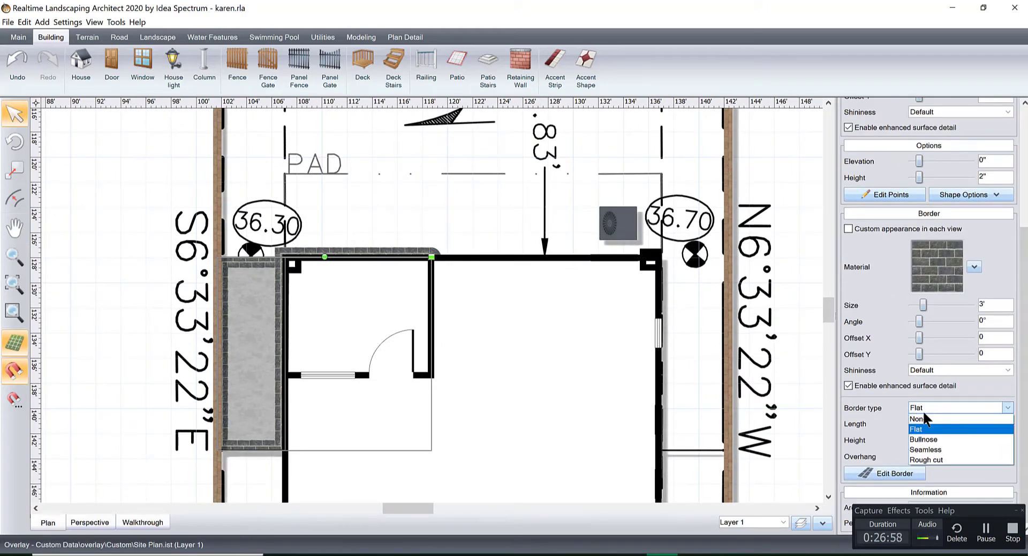
left_click(926, 418)
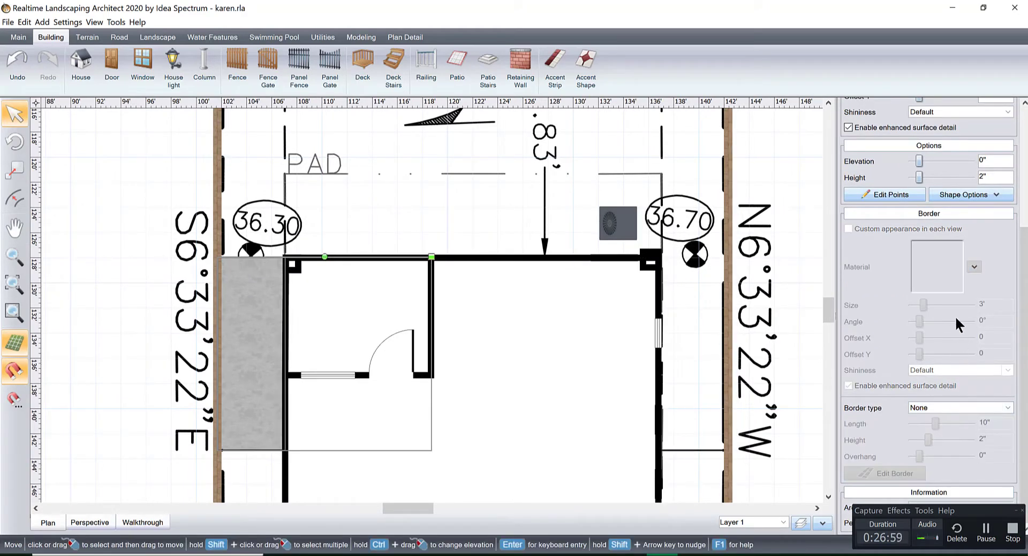
left_click(886, 194)
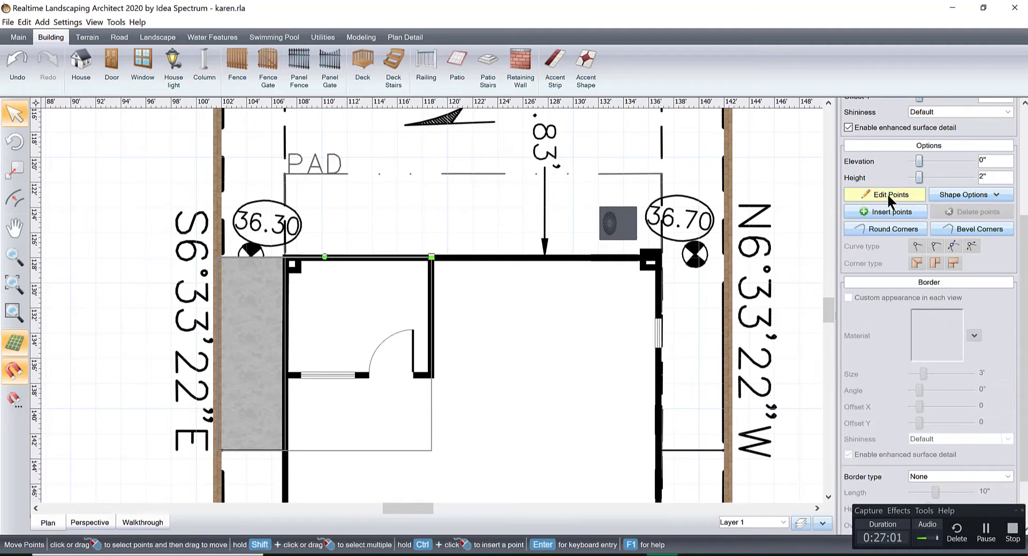
left_click(285, 257)
left_click_drag(182, 417, 337, 475)
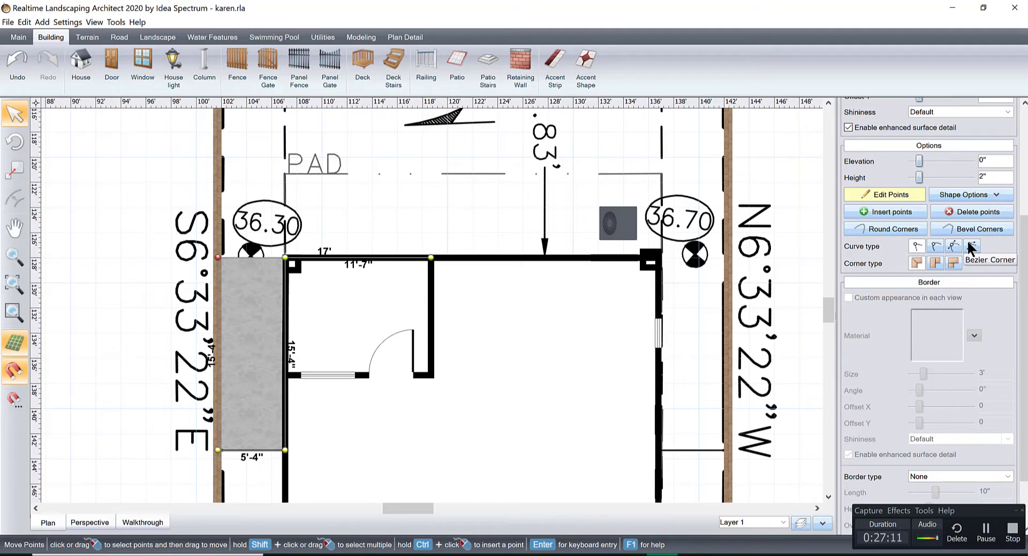
Step: Make the left corner curved, bowing the top edge with its handle on the fence line
left_click(917, 246)
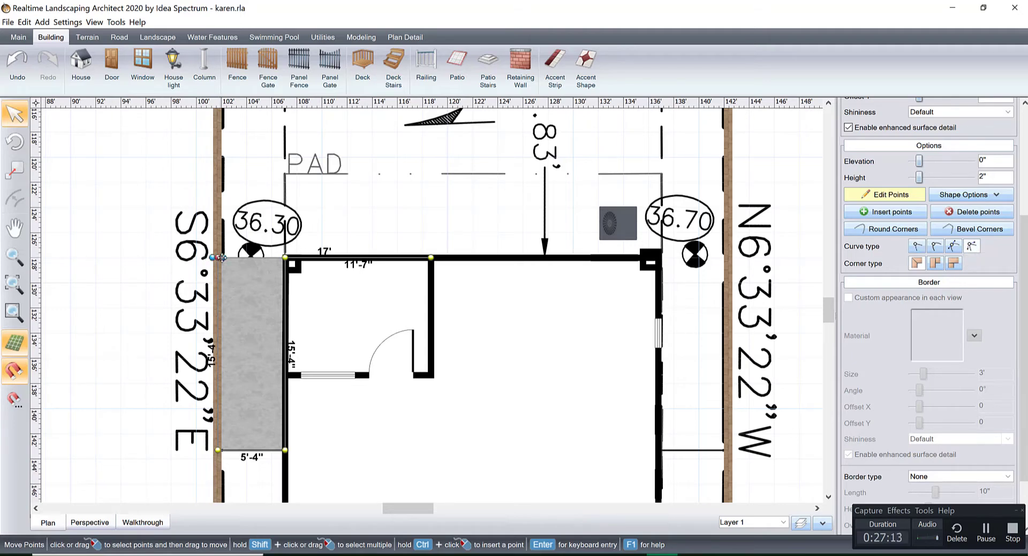
left_click_drag(225, 257, 255, 199)
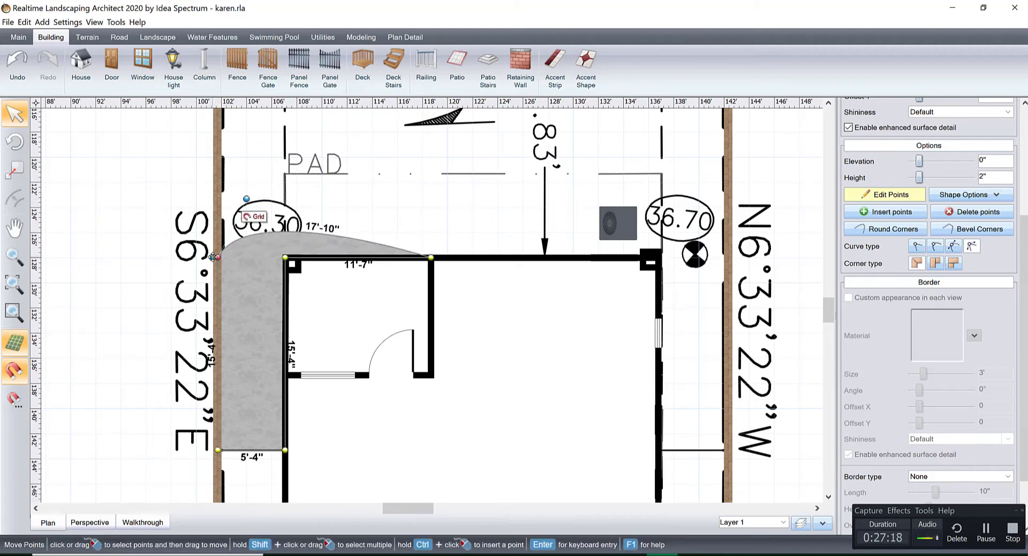
scroll(213, 286, "up", 3)
middle_click_drag(213, 286, 444, 328)
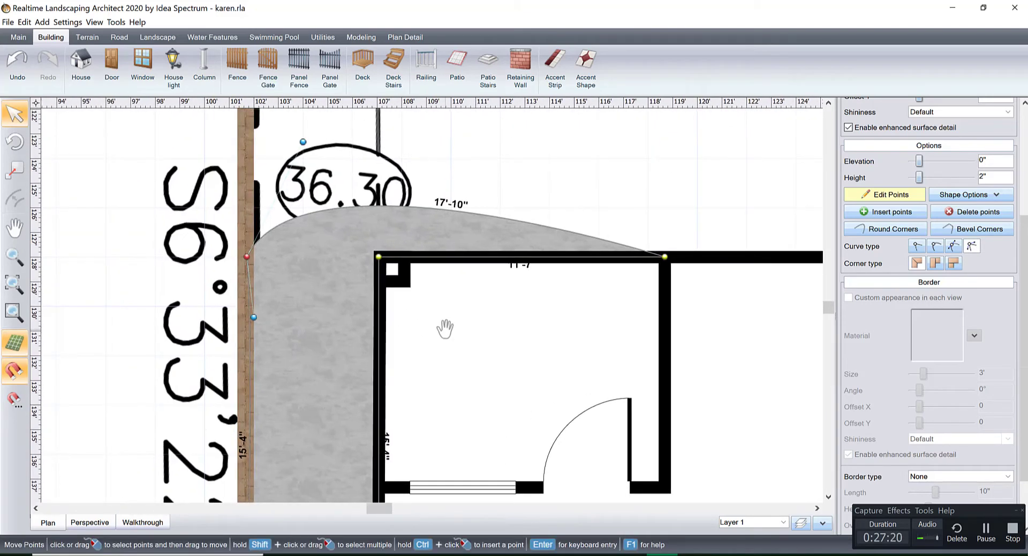
scroll(269, 324, "up", 1)
left_click_drag(209, 321, 202, 321)
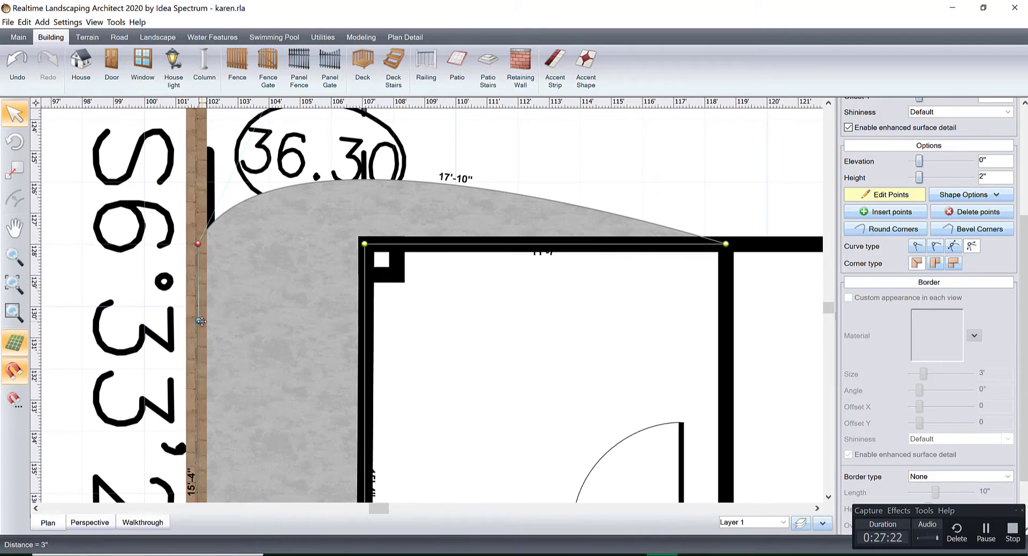
middle_click_drag(367, 266, 247, 320)
Step: Make the wall corner curved and raise the bulge, aligning its handle along the wall
left_click(605, 297)
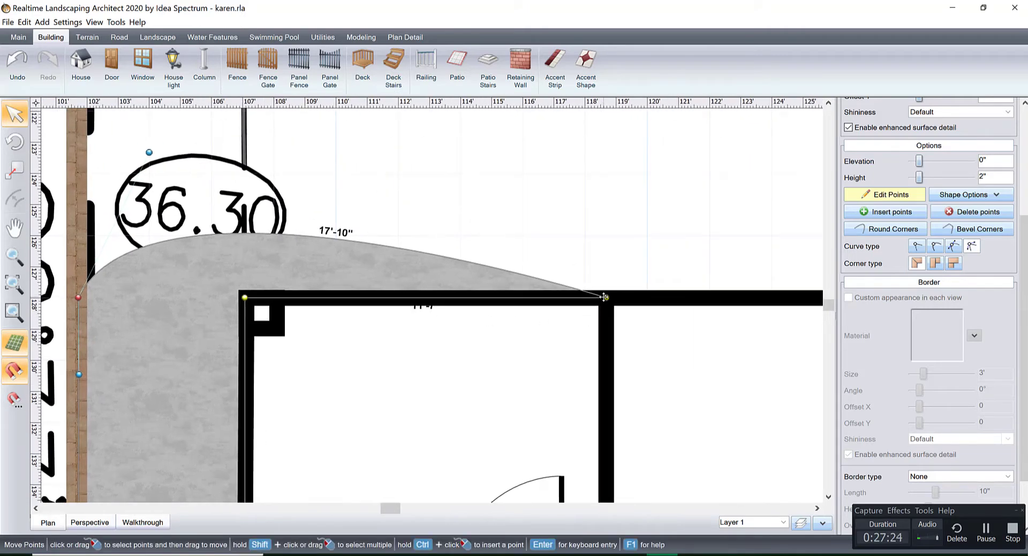
left_click(968, 250)
left_click_drag(611, 298, 576, 183)
left_click_drag(610, 297, 573, 297)
middle_click_drag(383, 320, 510, 314)
Step: Stretch the arc's ends outward until it spans 22'-2"
left_click(207, 293)
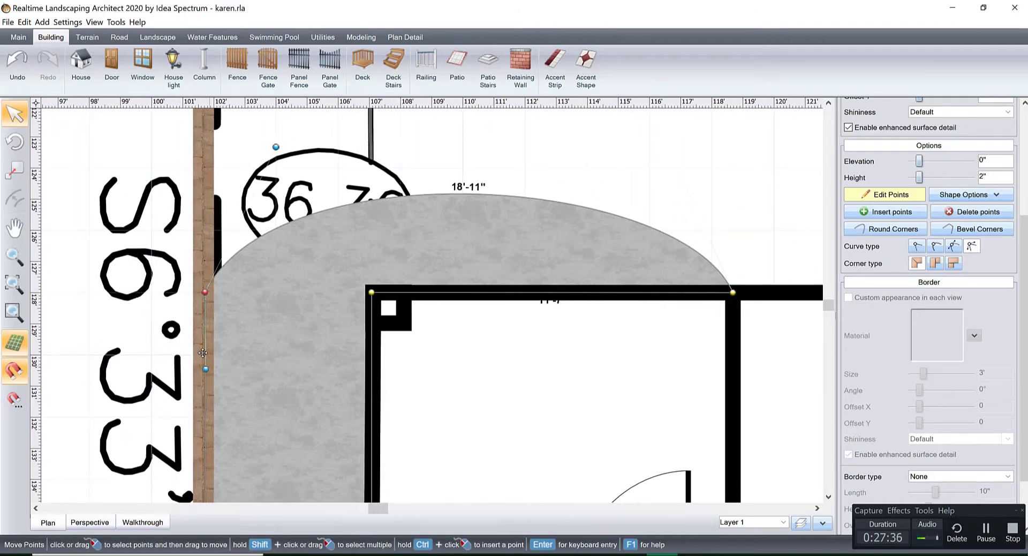
scroll(355, 258, "down", 3)
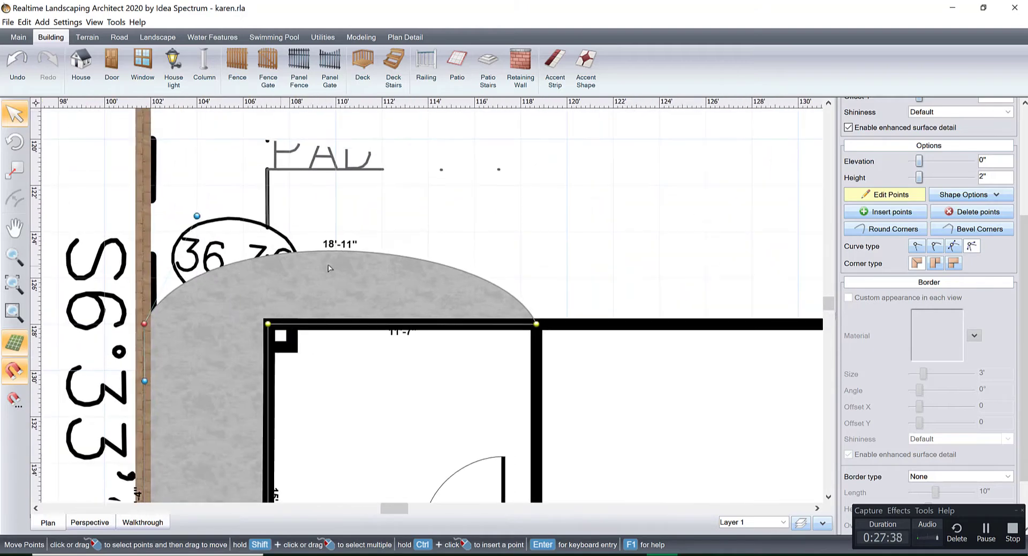
left_click(511, 360)
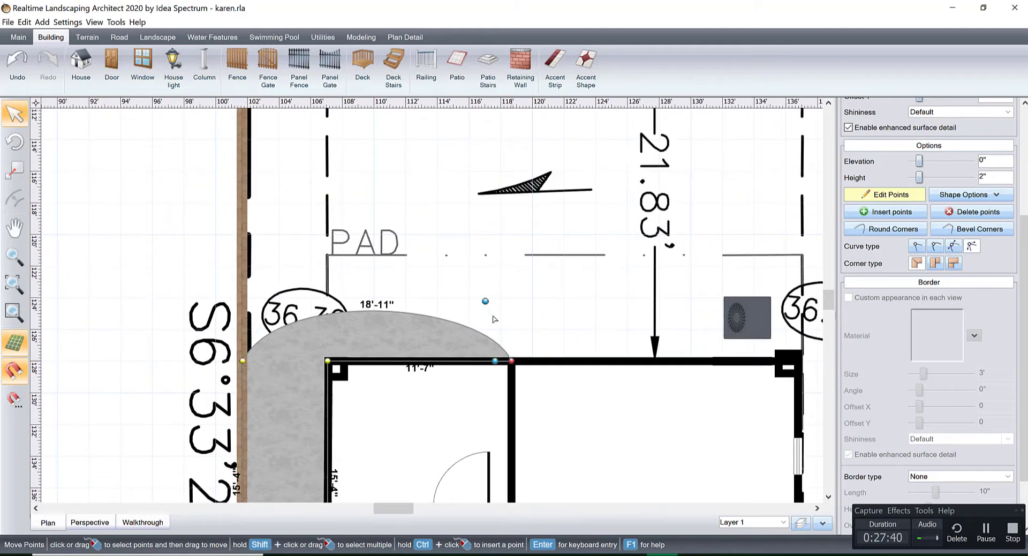
left_click_drag(486, 303, 450, 234)
left_click(243, 359)
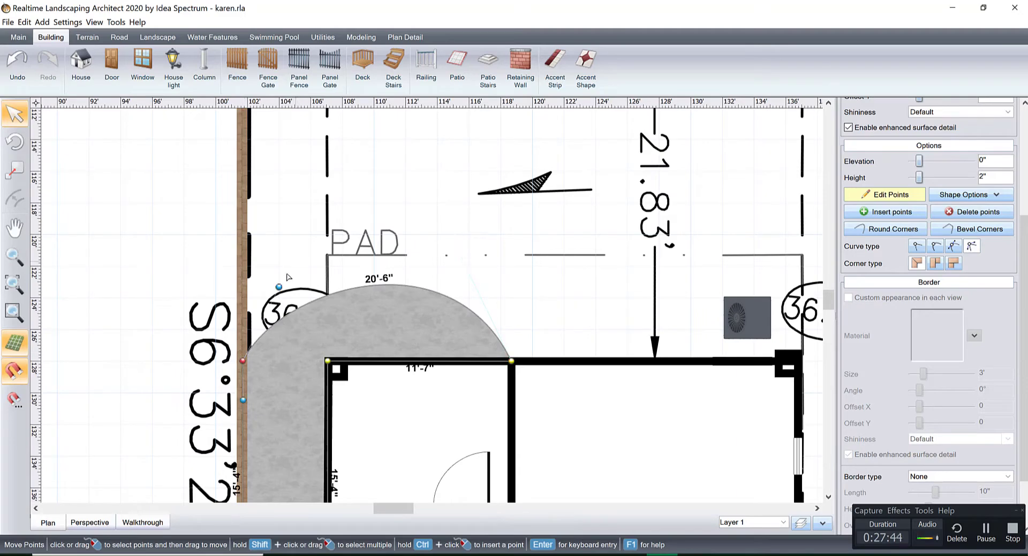
left_click_drag(279, 285, 264, 245)
left_click(511, 362)
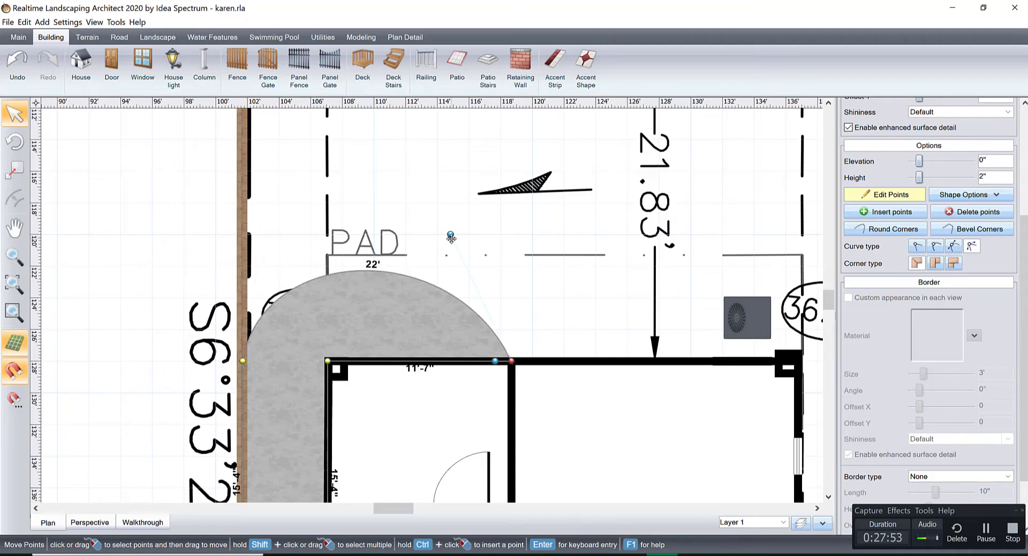
left_click_drag(451, 238, 476, 235)
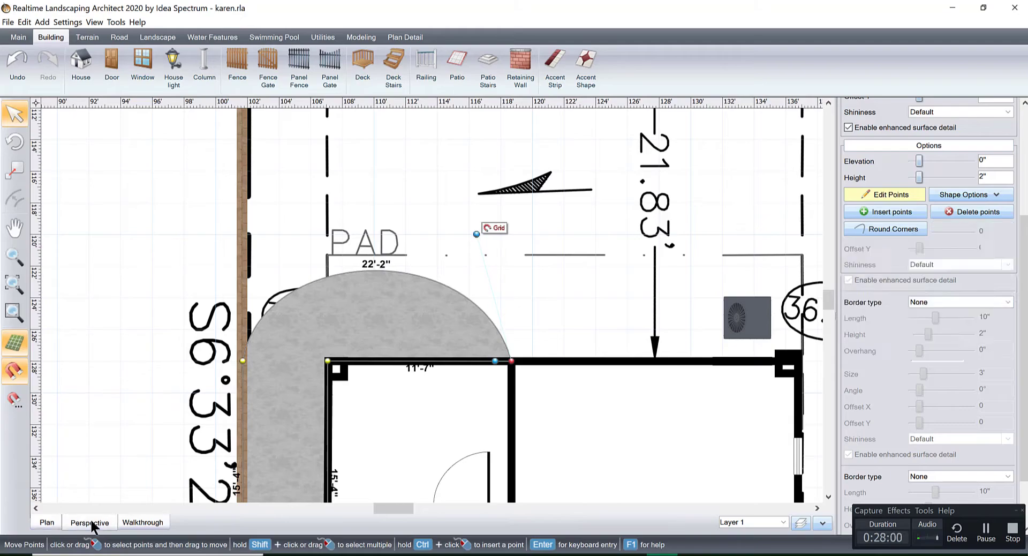
Step: Check the patio in 3D, then enlarge the arc and move its edge point up the fence
left_click(89, 521)
scroll(348, 351, "up", 5)
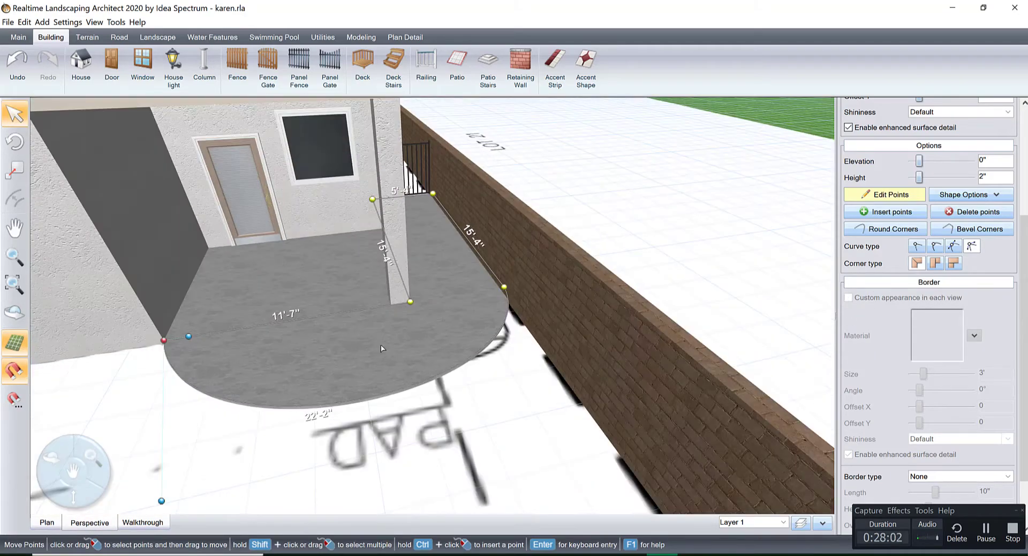
right_click_drag(428, 350, 448, 301)
middle_click_drag(447, 300, 484, 272)
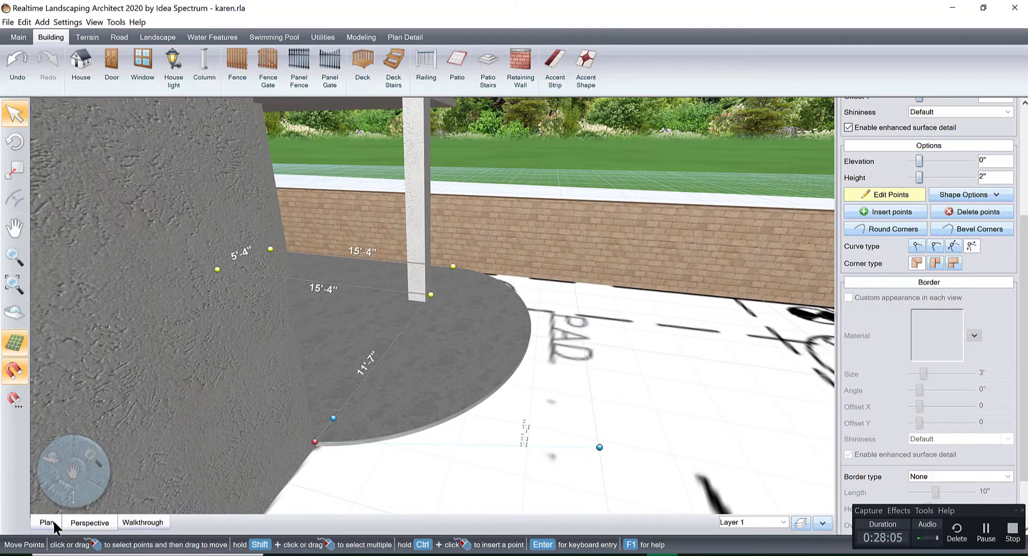
left_click(47, 522)
left_click_drag(478, 236, 482, 213)
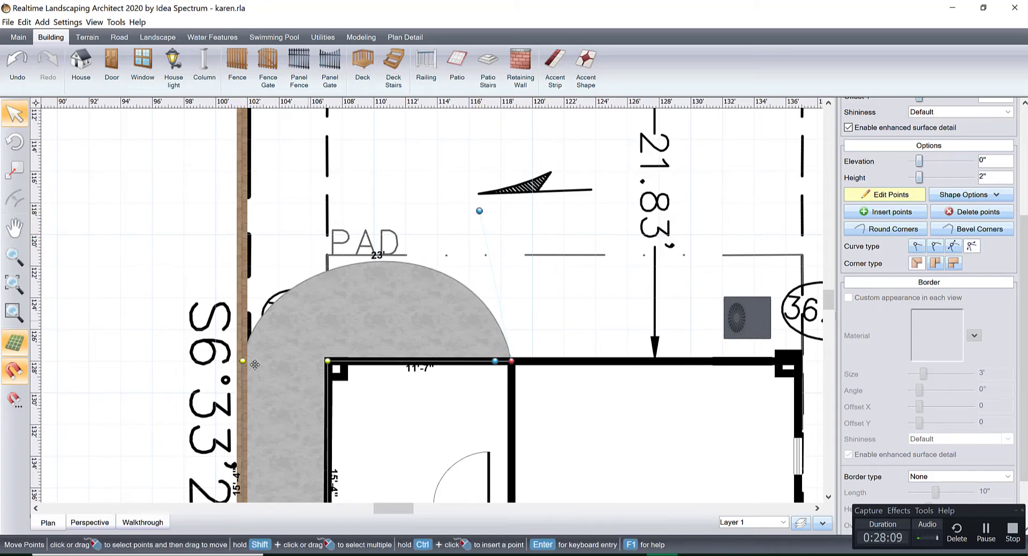
left_click(244, 361)
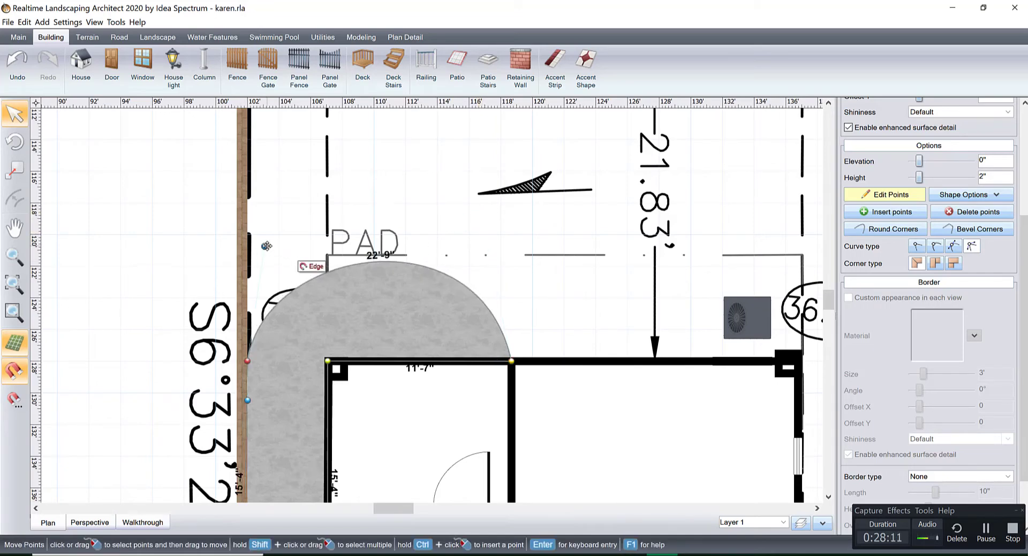
left_click_drag(266, 246, 252, 228)
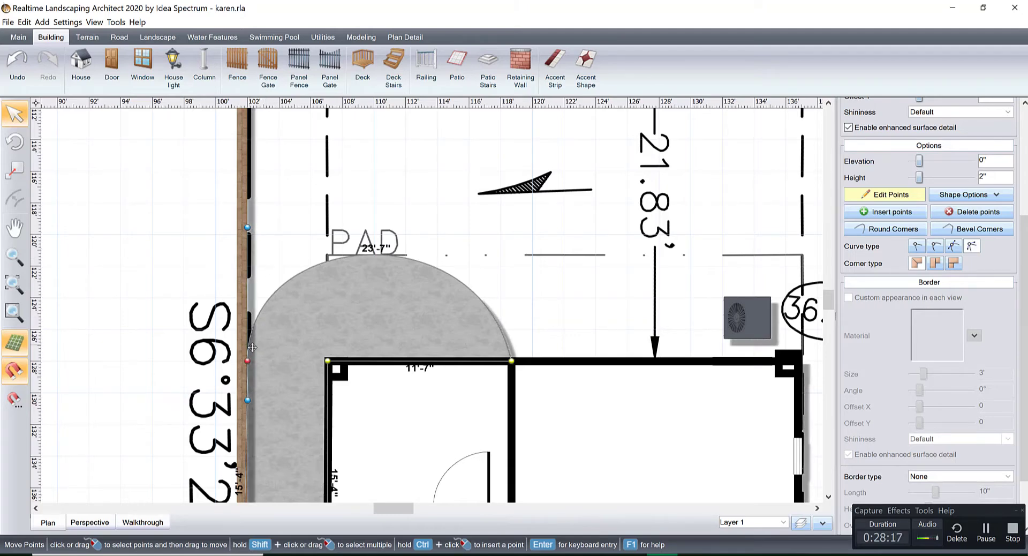
left_click_drag(248, 359, 247, 329)
left_click_drag(245, 193, 281, 223)
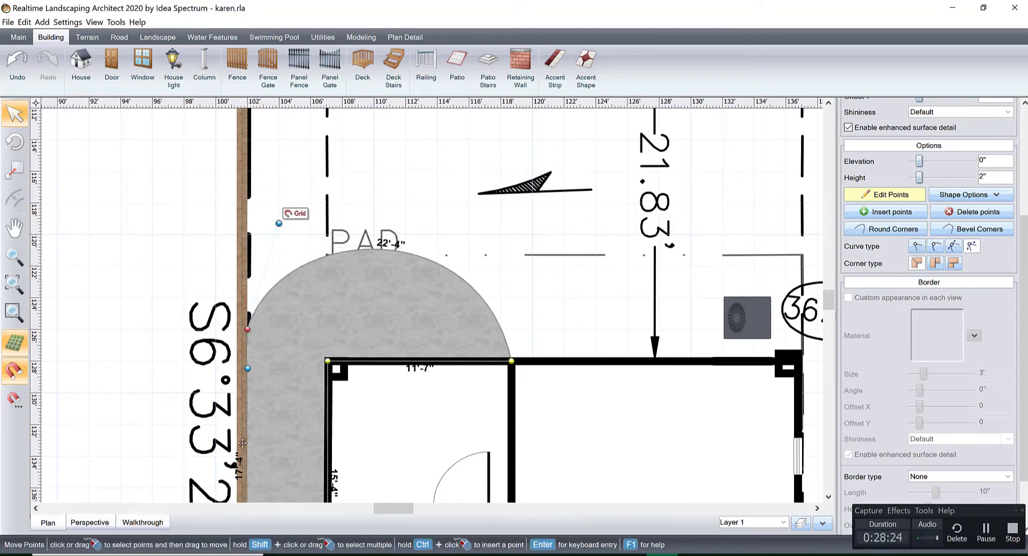
Step: Inspect the reshaped patio in 3D, stop point editing, and return to plan view
left_click(102, 522)
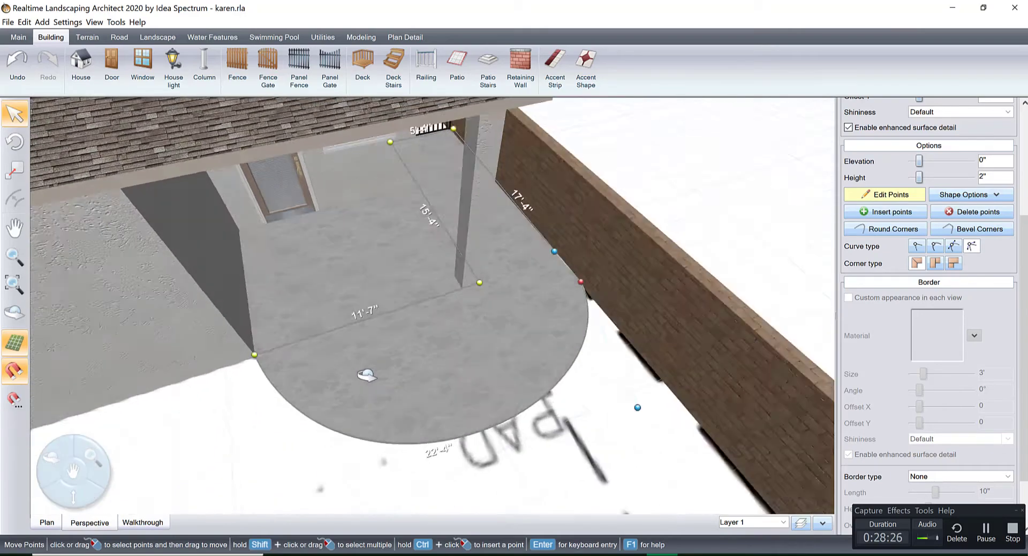
middle_click_drag(367, 375, 449, 340)
left_click(887, 194)
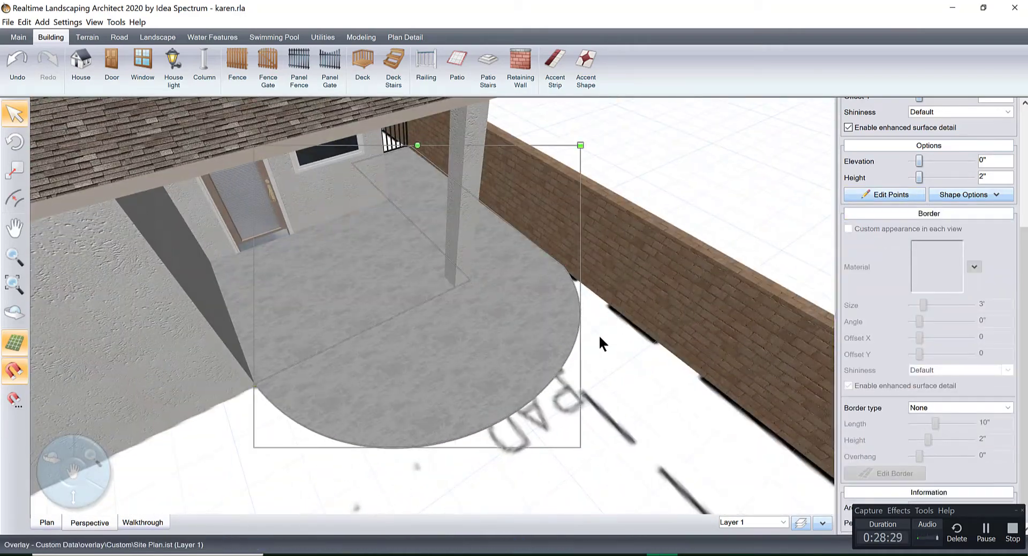
left_click_drag(600, 339, 408, 317)
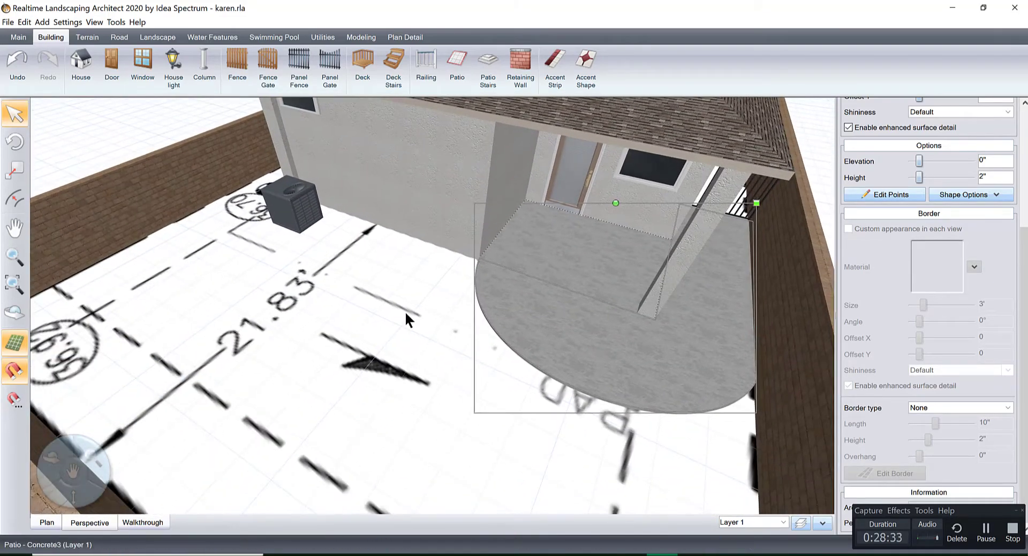
left_click(47, 522)
scroll(305, 324, "down", 3)
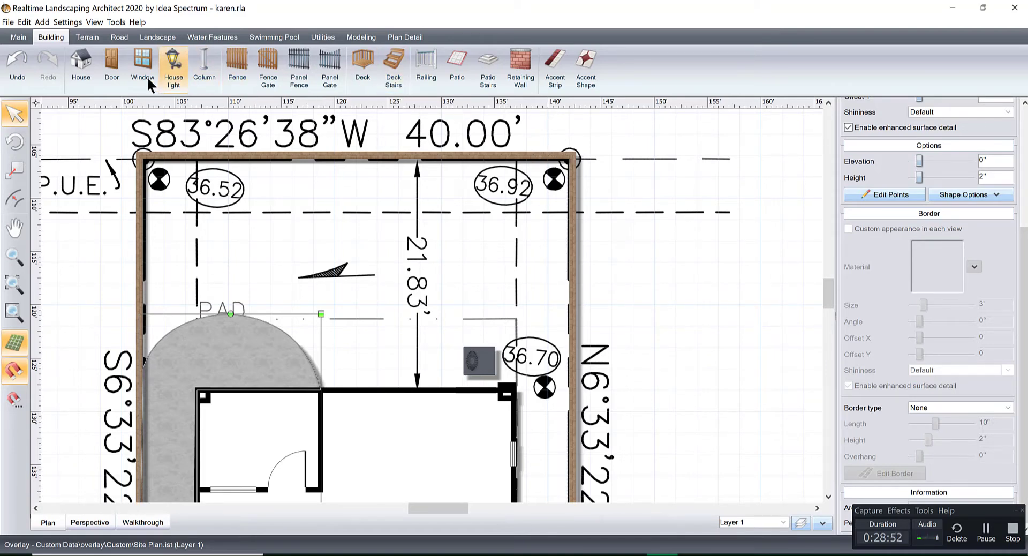
Step: Start the Deck tool from the Building tools
left_click(158, 37)
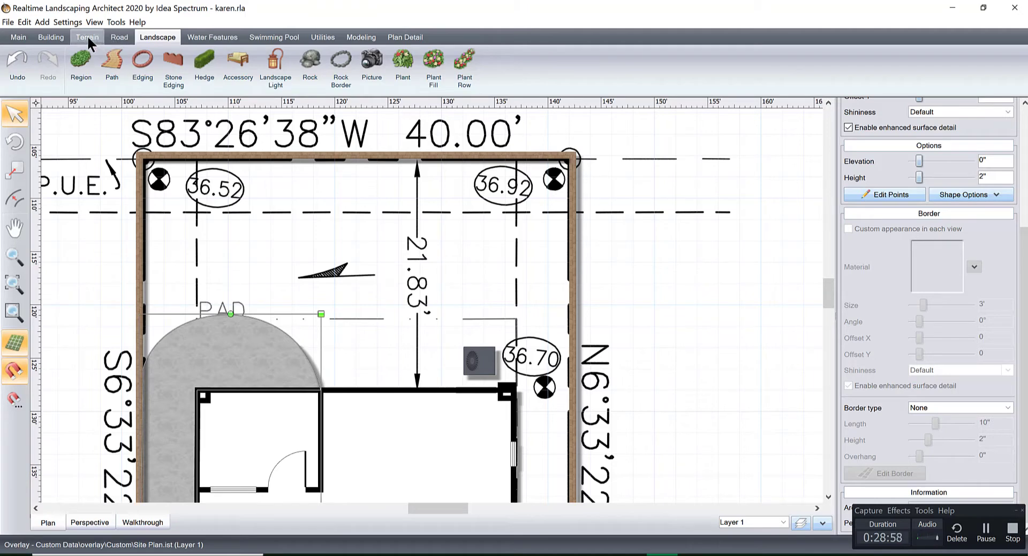
left_click(51, 37)
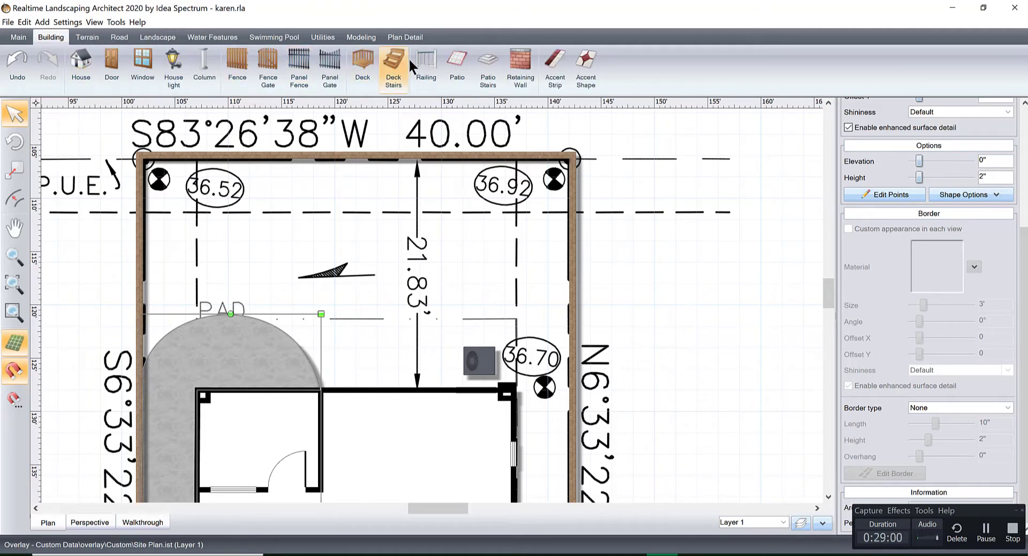
left_click(362, 56)
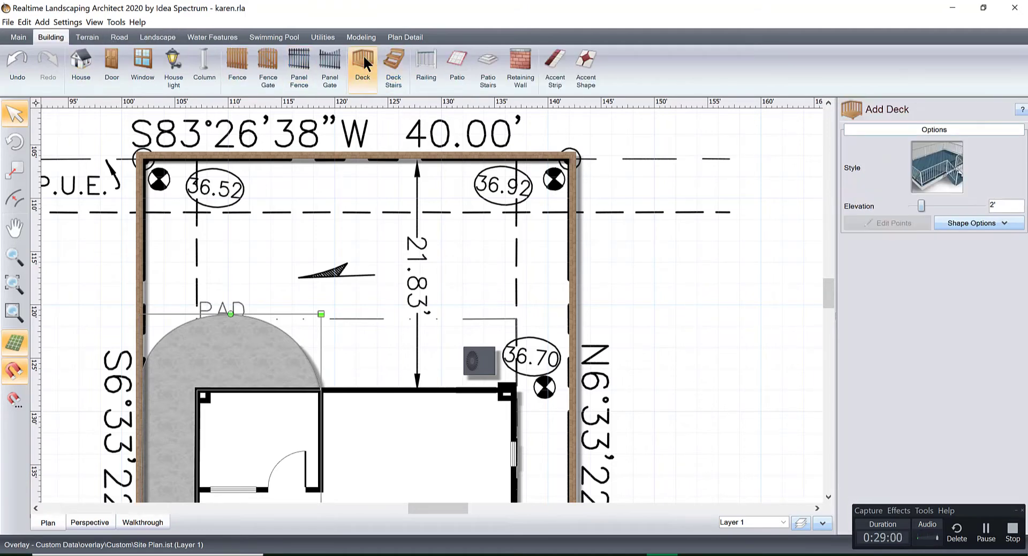
Step: Load the Semicircle shape for the deck and move it toward the top brick wall
left_click(977, 218)
left_click(970, 237)
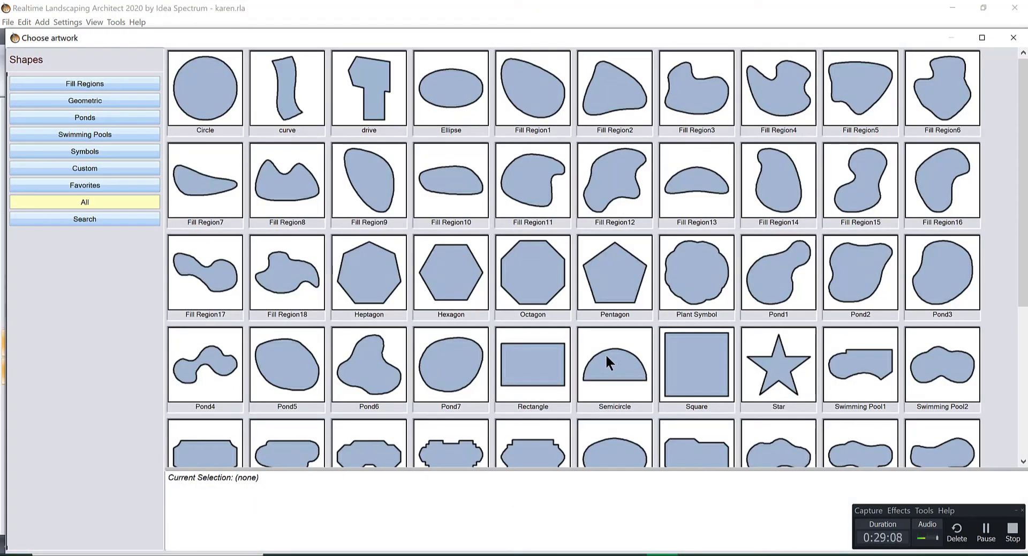
left_click(607, 362)
double_click(606, 363)
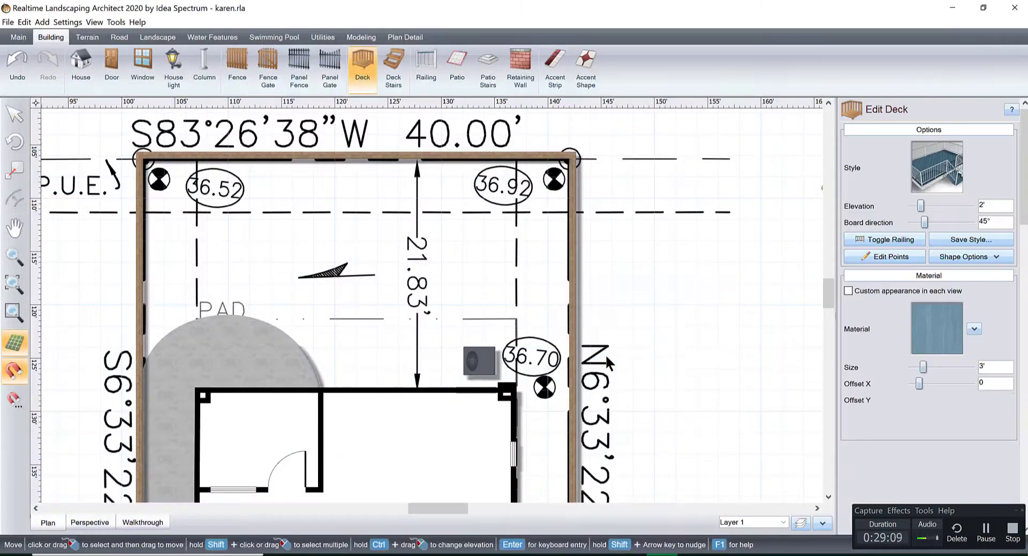
left_click_drag(663, 318, 450, 218)
left_click_drag(433, 160, 428, 244)
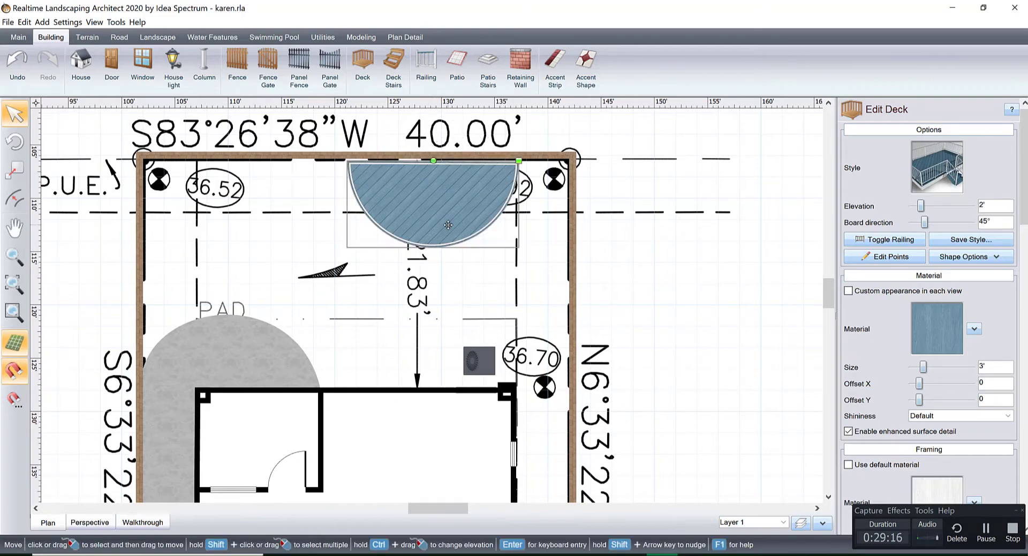
Step: Nudge the semicircular deck flush against the top brick wall
scroll(462, 208, "up", 2)
middle_click_drag(461, 204, 442, 363)
middle_click_drag(443, 320, 484, 298)
left_click_drag(483, 300, 483, 278)
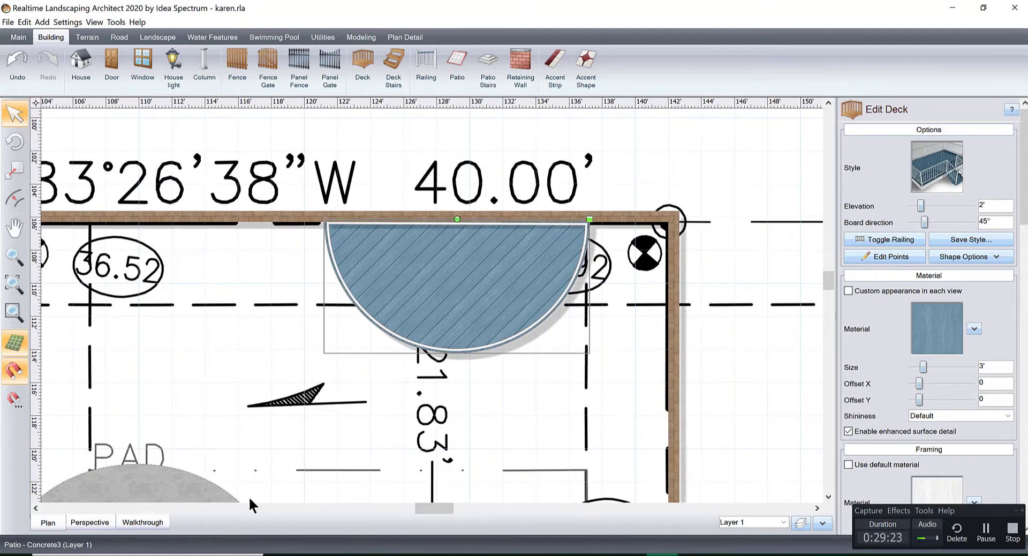
Step: Review the deck's points and dimensions, then view the 16'-wide deck in 3D
left_click(887, 256)
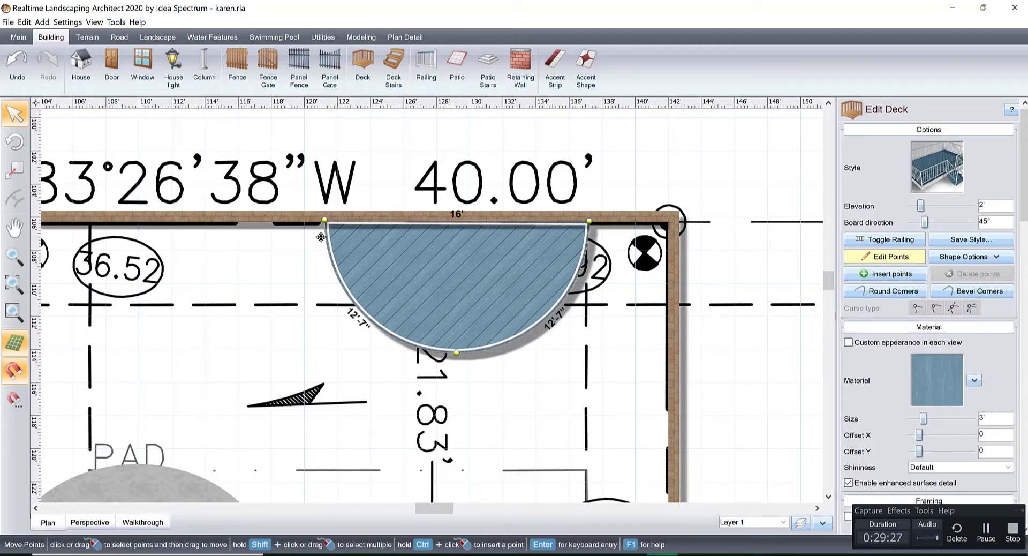
left_click(889, 255)
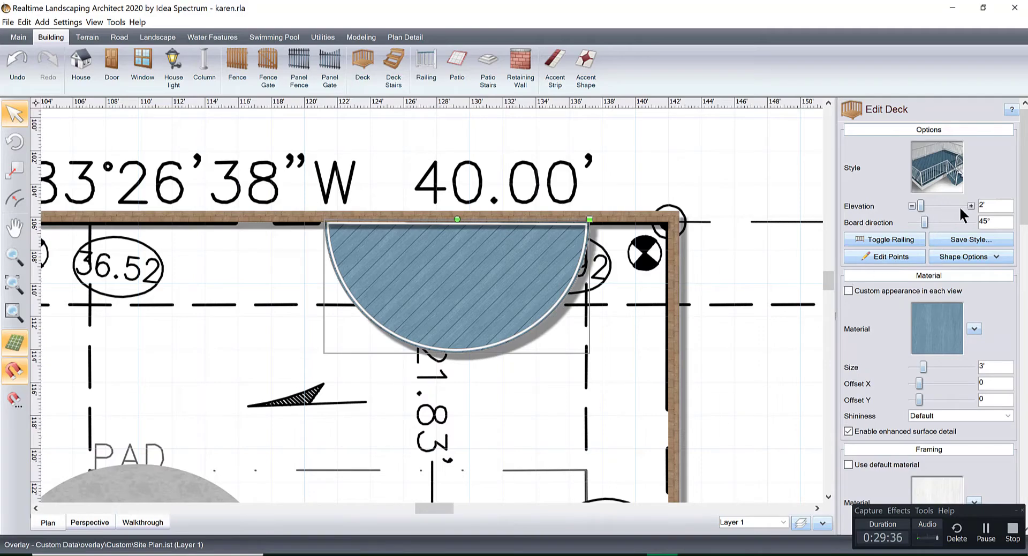
left_click(97, 522)
right_click_drag(408, 339, 450, 394)
scroll(450, 393, "up", 3)
left_click_drag(456, 338, 470, 404)
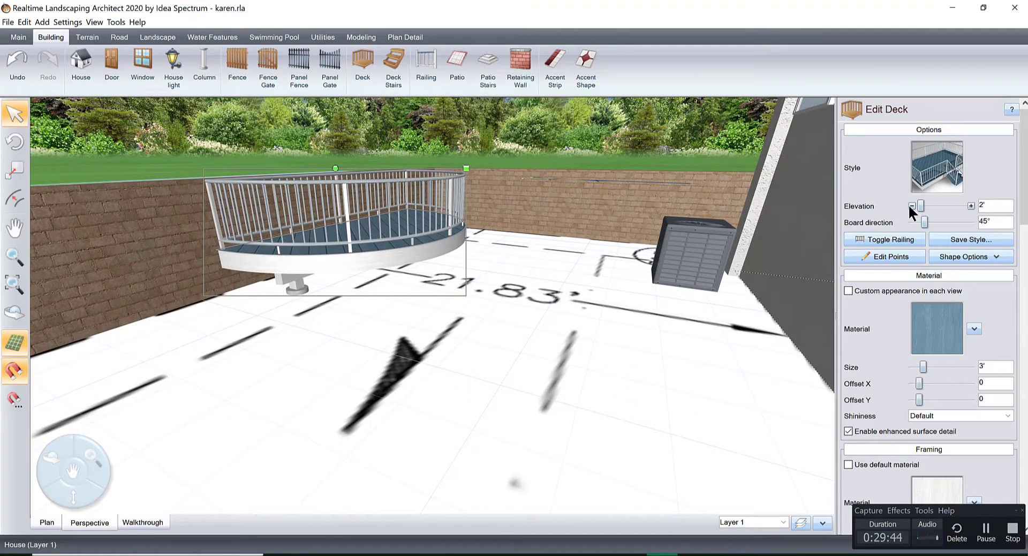
Step: Lower the deck's elevation to 1'-6"
left_click(911, 206)
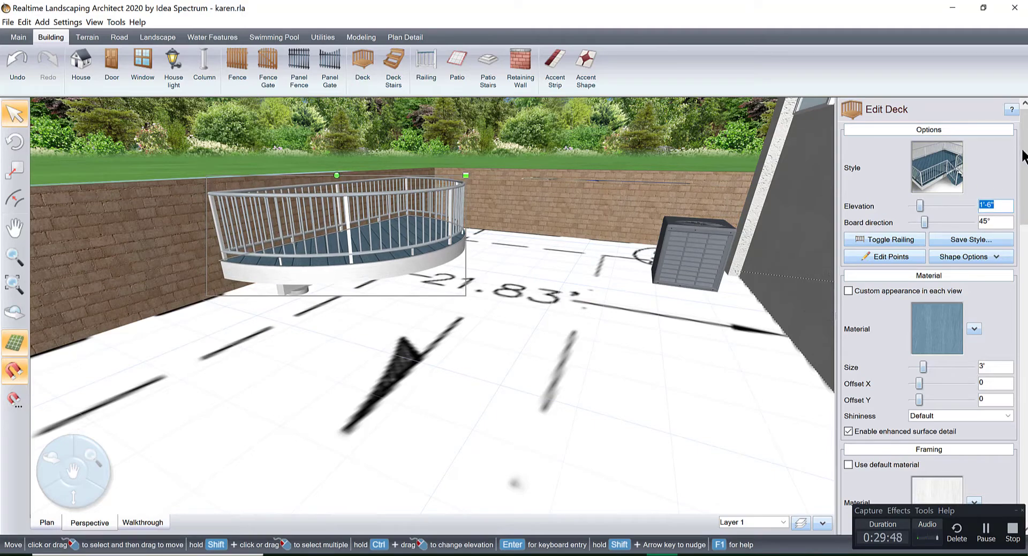
scroll(1022, 155, "down", 3)
scroll(1001, 160, "up", 3)
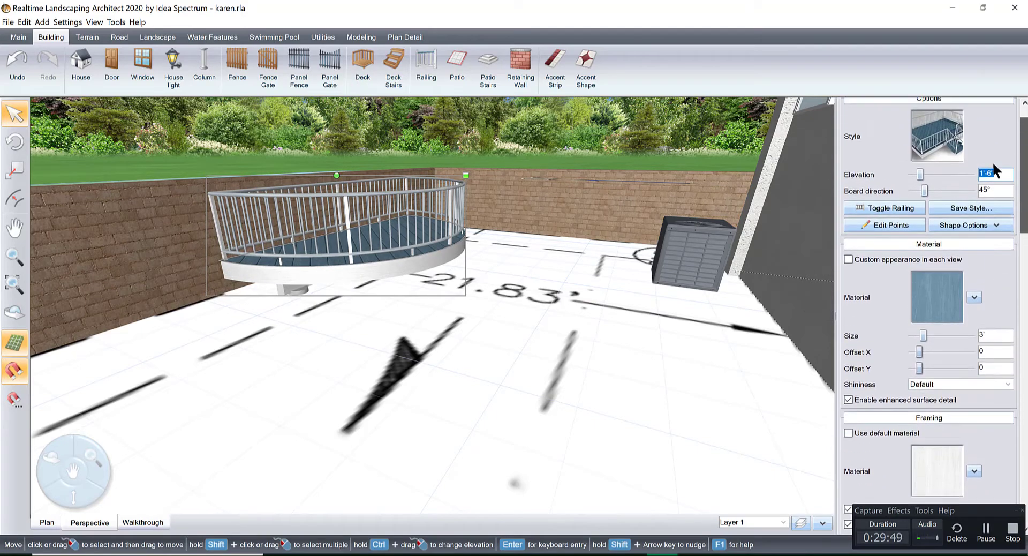
Step: Remove the railings from the curved front, back edge and right end of the deck
left_click(898, 211)
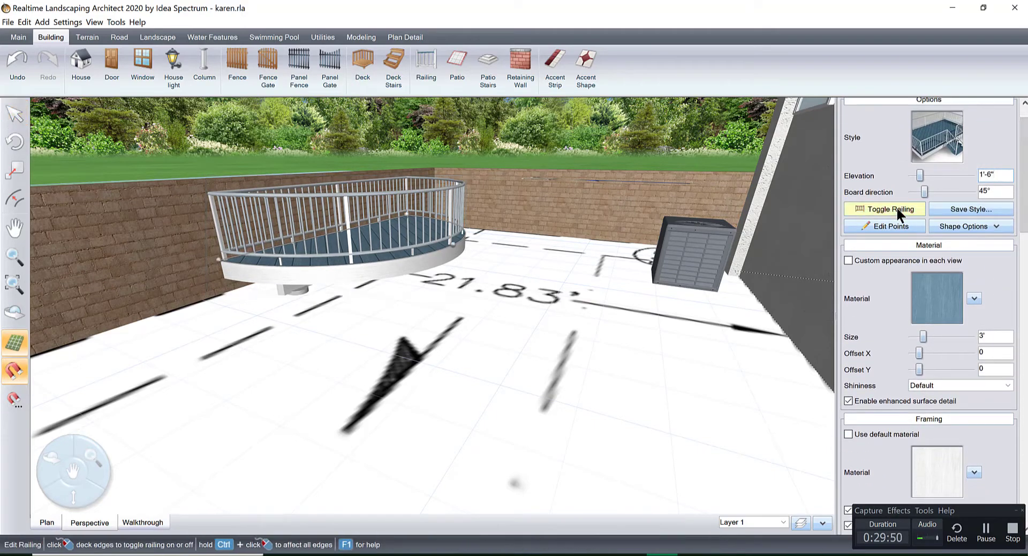
left_click(456, 250)
scroll(451, 306, "down", 2)
middle_click_drag(452, 306, 359, 256)
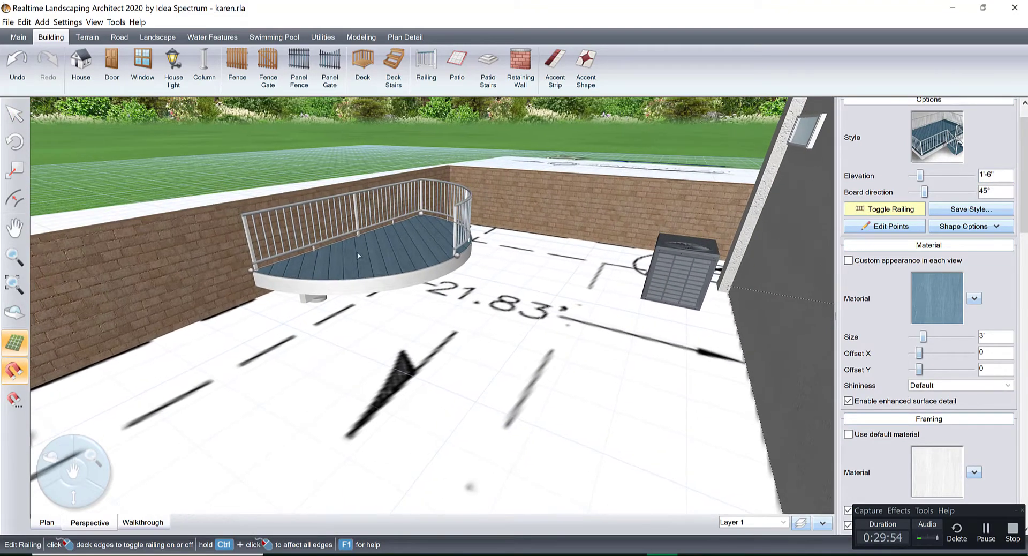
left_click(346, 245)
left_click(452, 248)
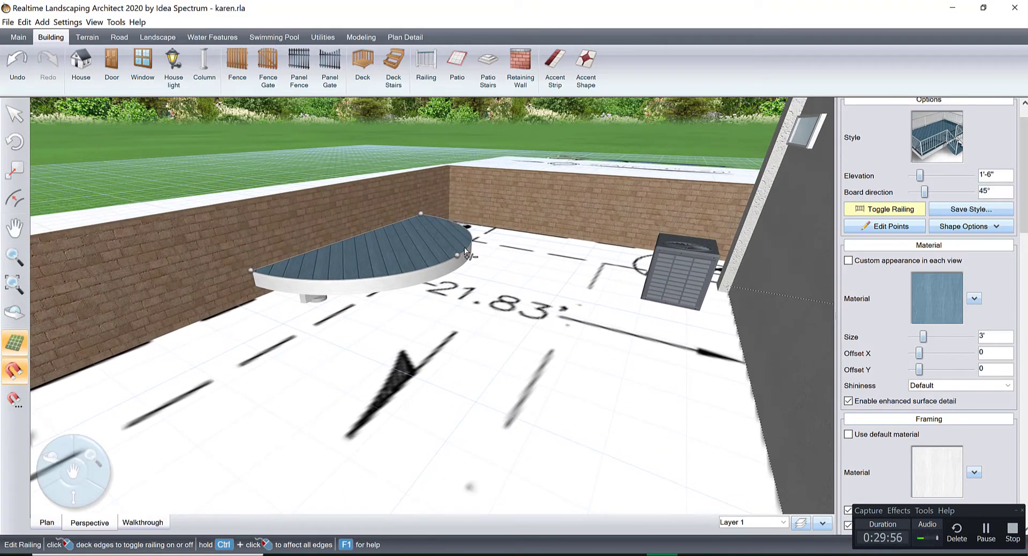
scroll(447, 253, "up", 1)
middle_click_drag(448, 253, 463, 303)
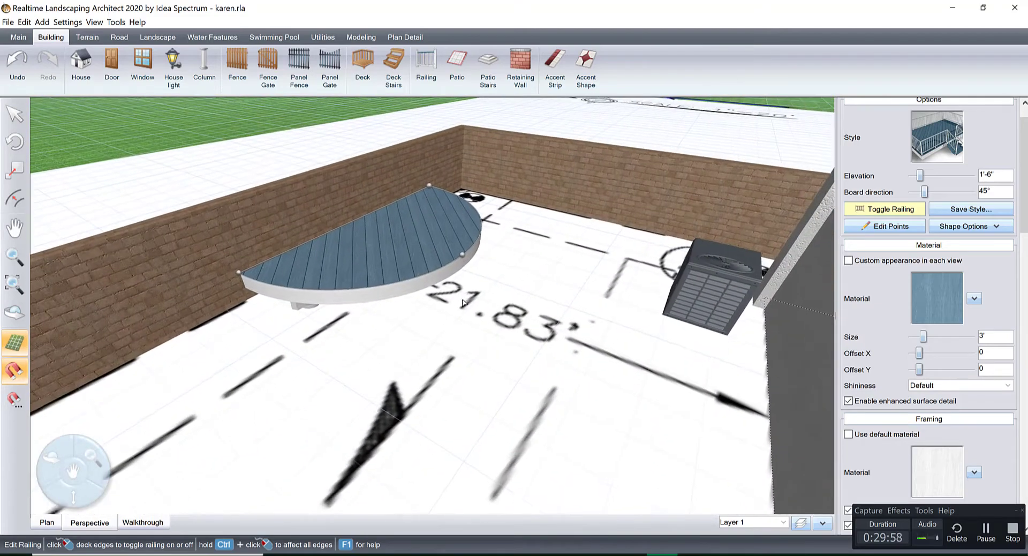
left_click(879, 210)
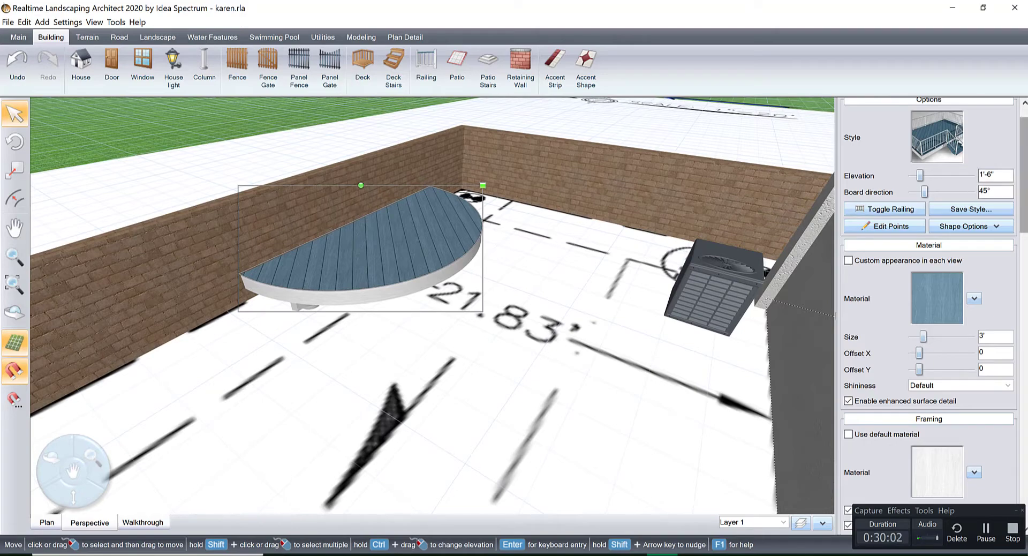
middle_click_drag(581, 292, 515, 313)
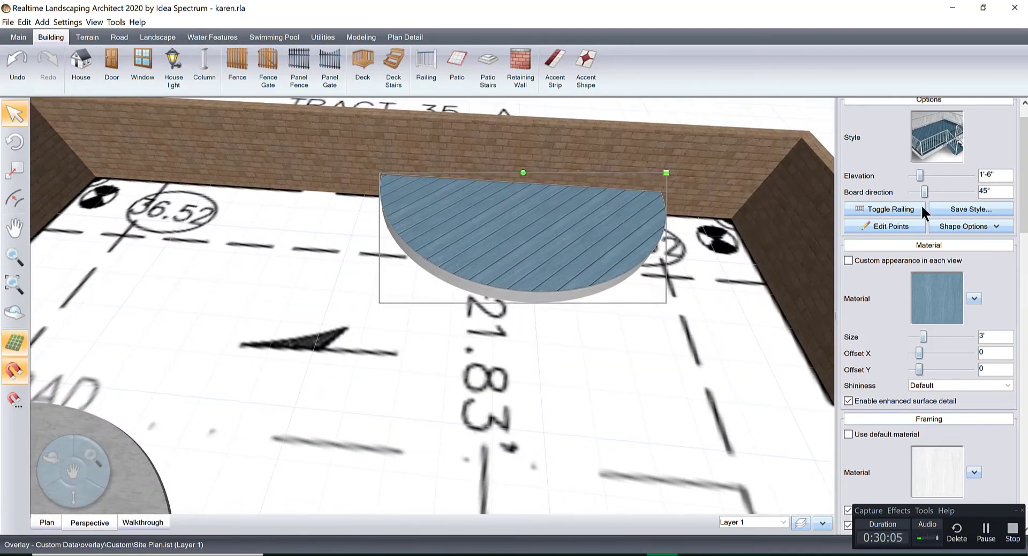
Step: Set the deck's board direction to 90°
double_click(997, 189)
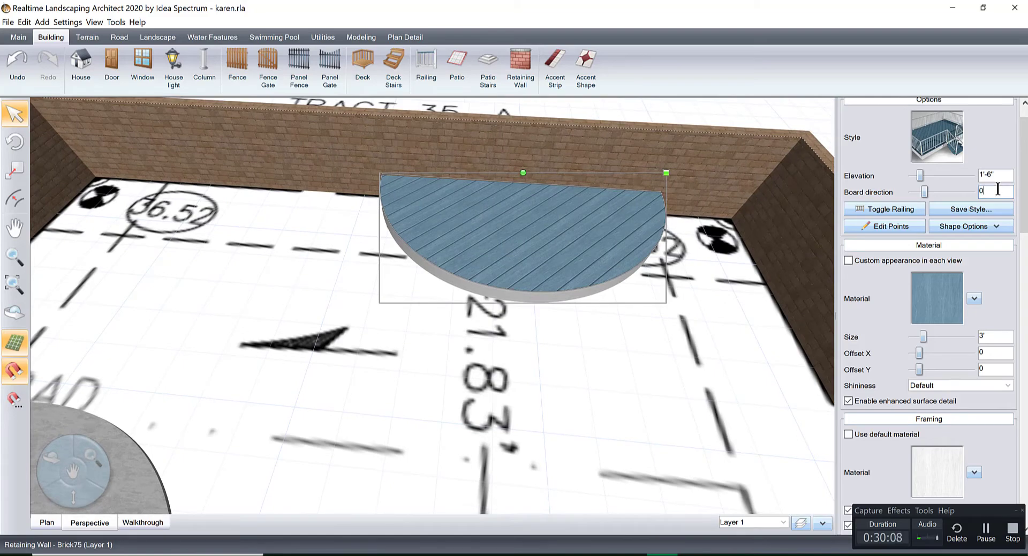
type("0")
key("Tab")
middle_click_drag(565, 250, 599, 226)
mouse_move(594, 226)
right_mouse_down()
mouse_move(568, 225)
mouse_move(588, 222)
right_mouse_up()
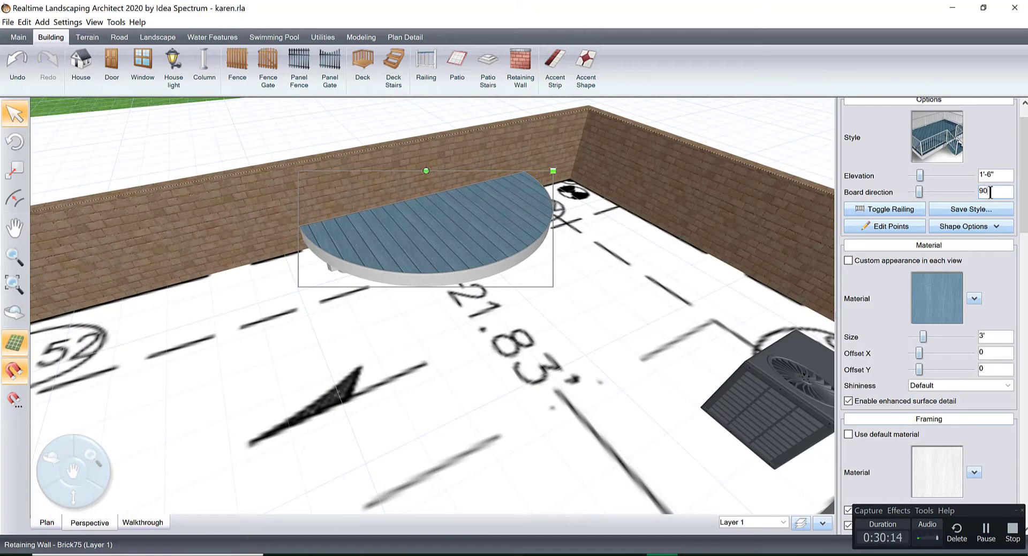
key("Tab")
right_click_drag(547, 291, 630, 279)
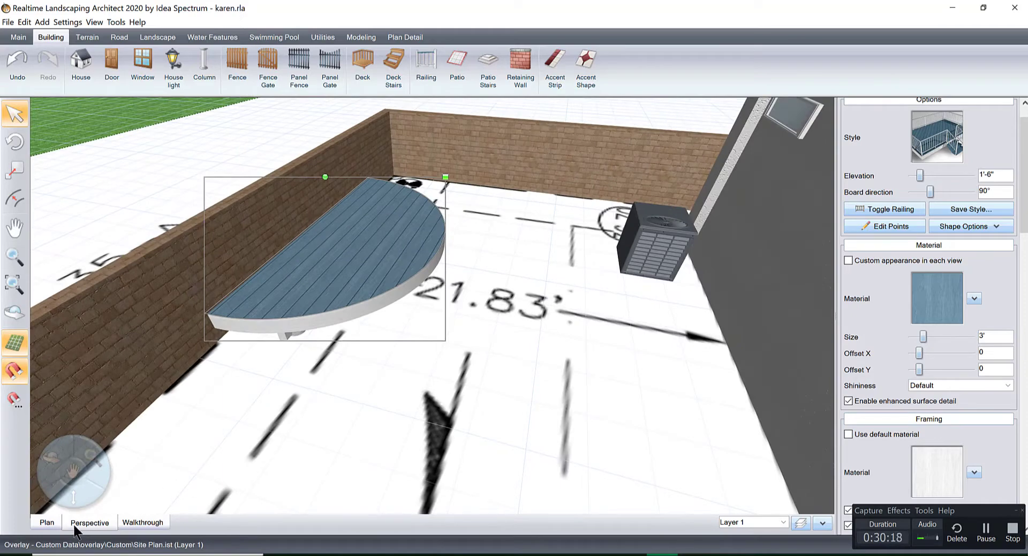
left_click(48, 522)
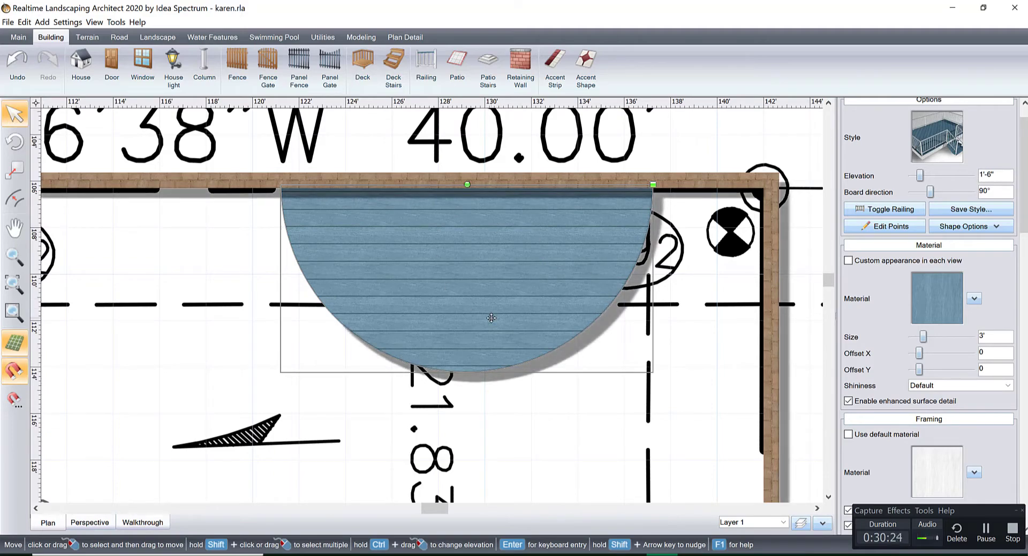
Step: Make the deck boards, framing and railing posts grey Composite11
left_click(926, 289)
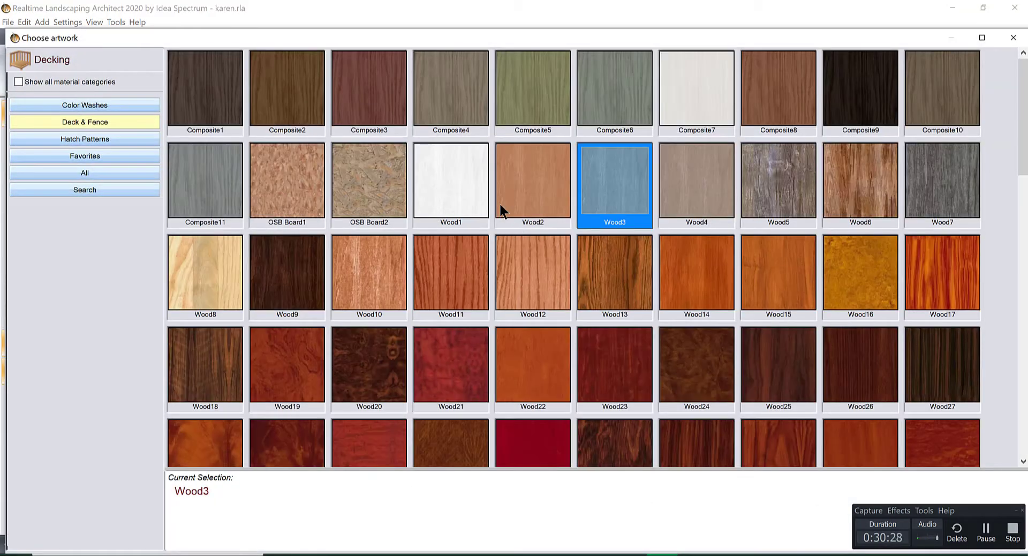
double_click(204, 169)
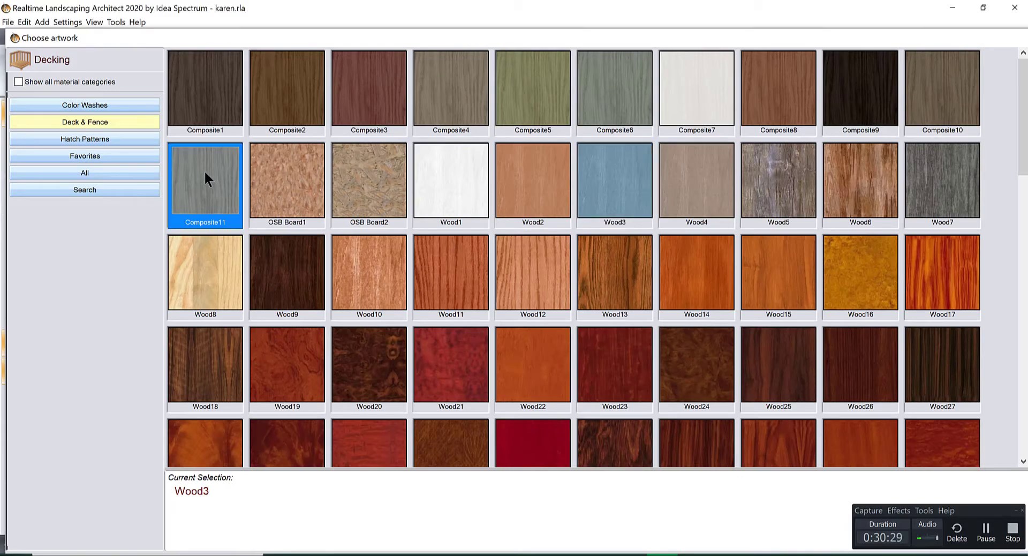
left_click(89, 522)
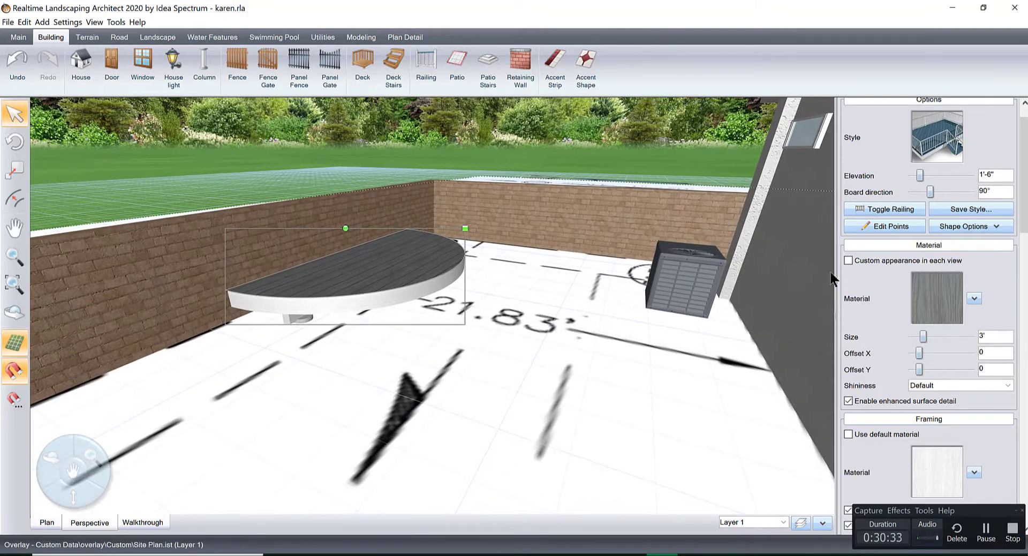
left_click_drag(1024, 199, 1022, 278)
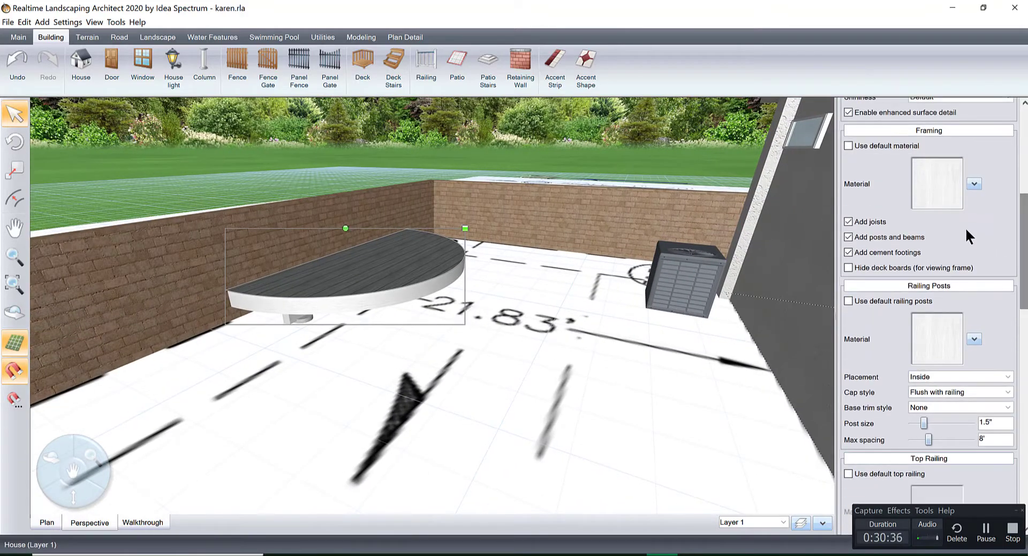
left_click(938, 181)
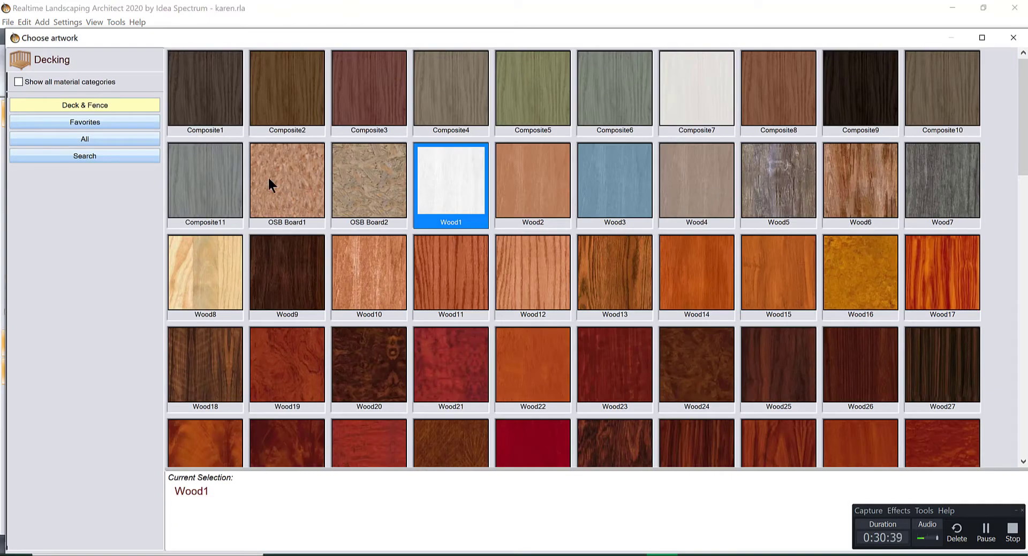
double_click(215, 184)
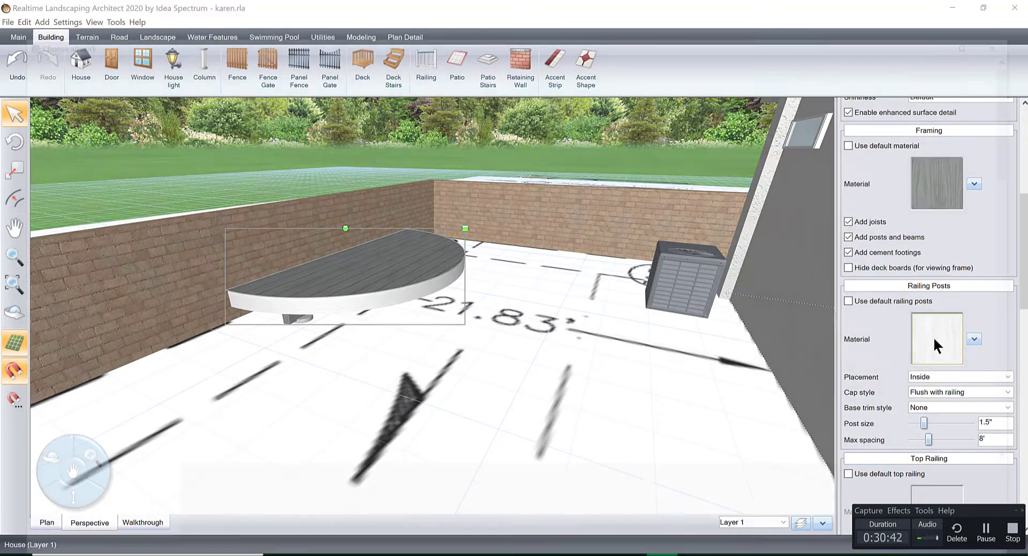
left_click(934, 337)
double_click(214, 191)
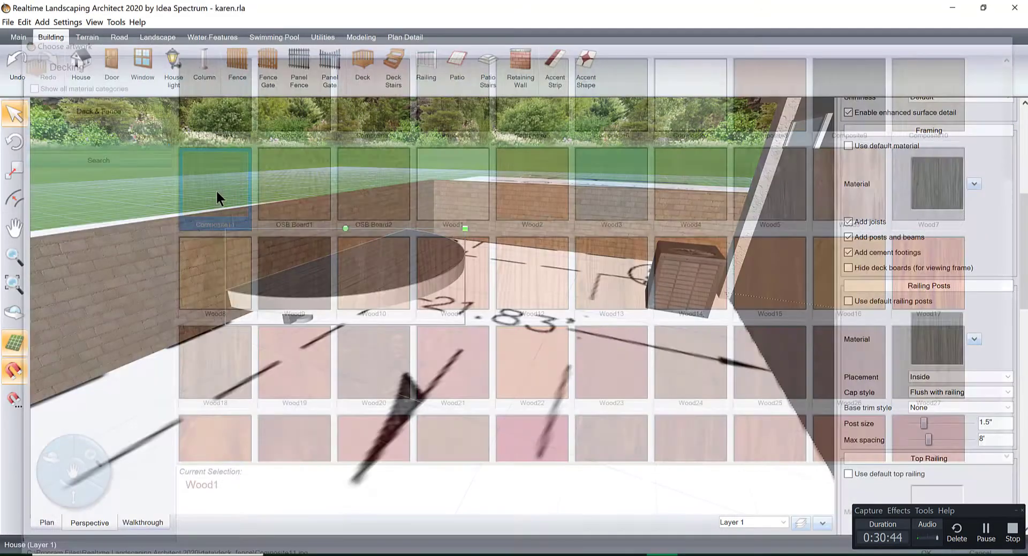
Step: Give the deck a Composite11 fascia set to 1' high
scroll(948, 360, "down", 10)
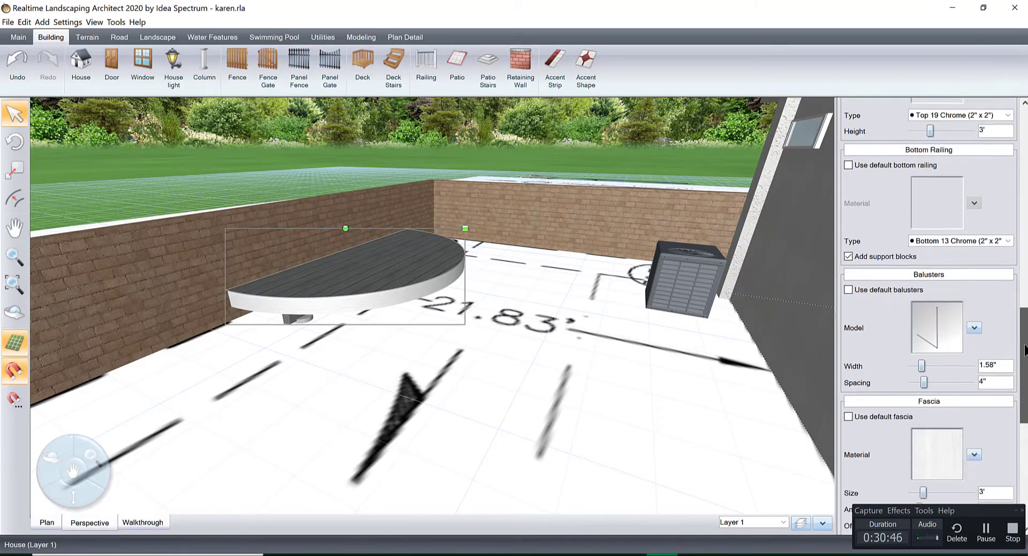
left_click(929, 340)
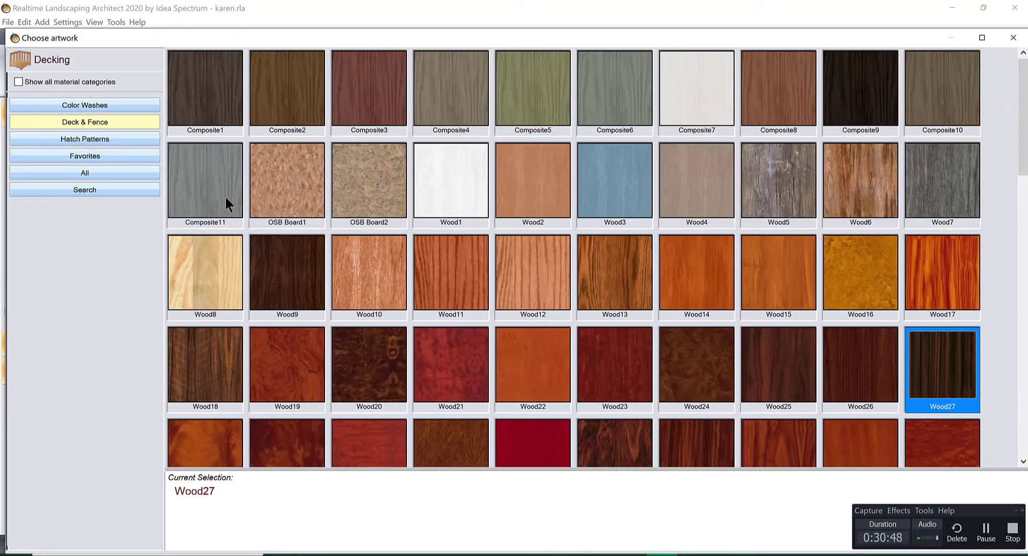
double_click(212, 178)
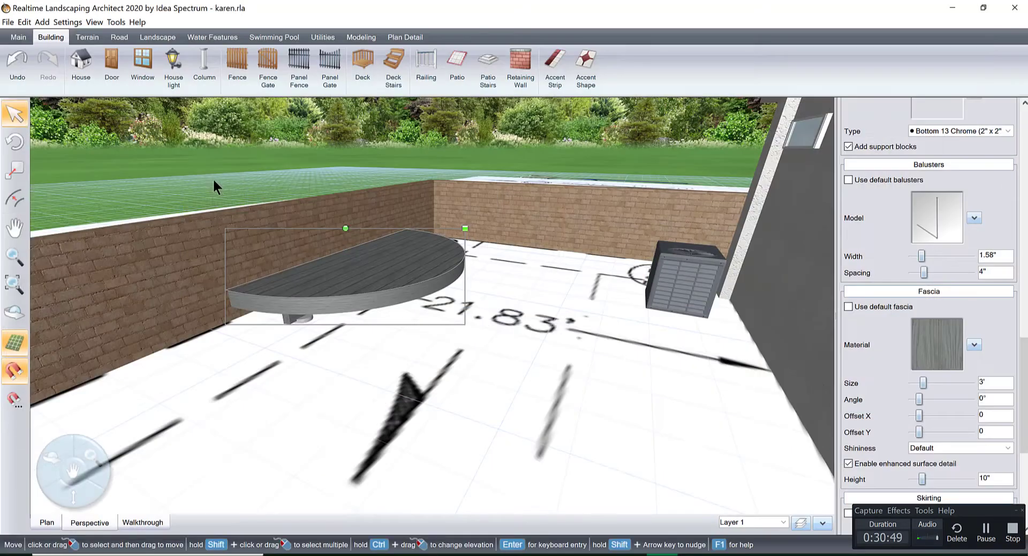
middle_click_drag(393, 291, 383, 238)
left_click_drag(1020, 365, 1020, 398)
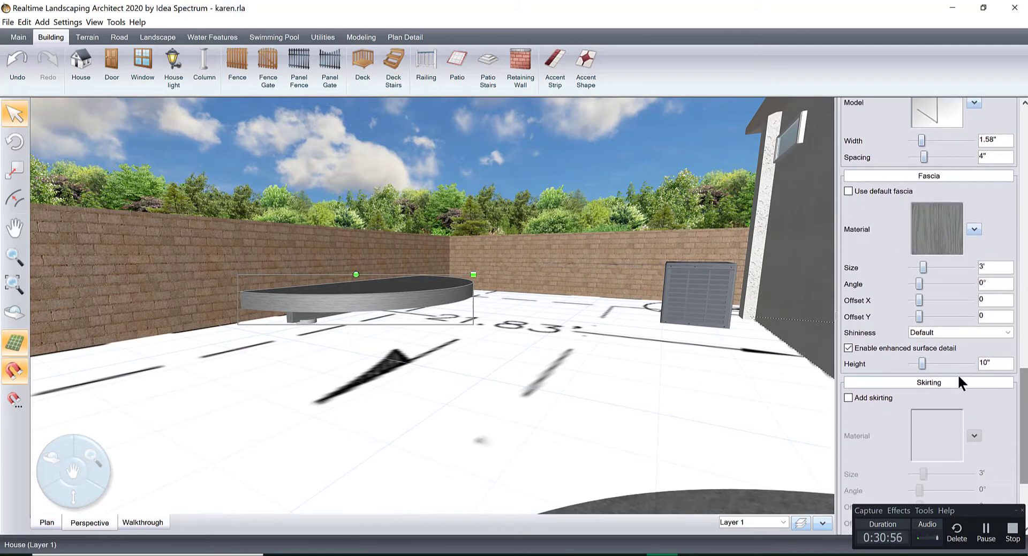
left_click(970, 364)
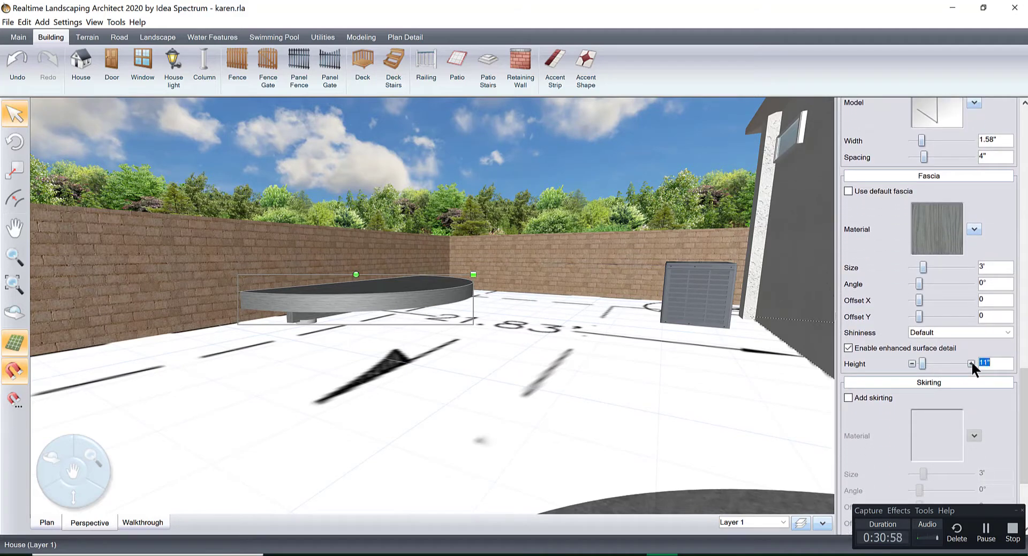
left_click(970, 364)
left_click(970, 363)
left_click(970, 363)
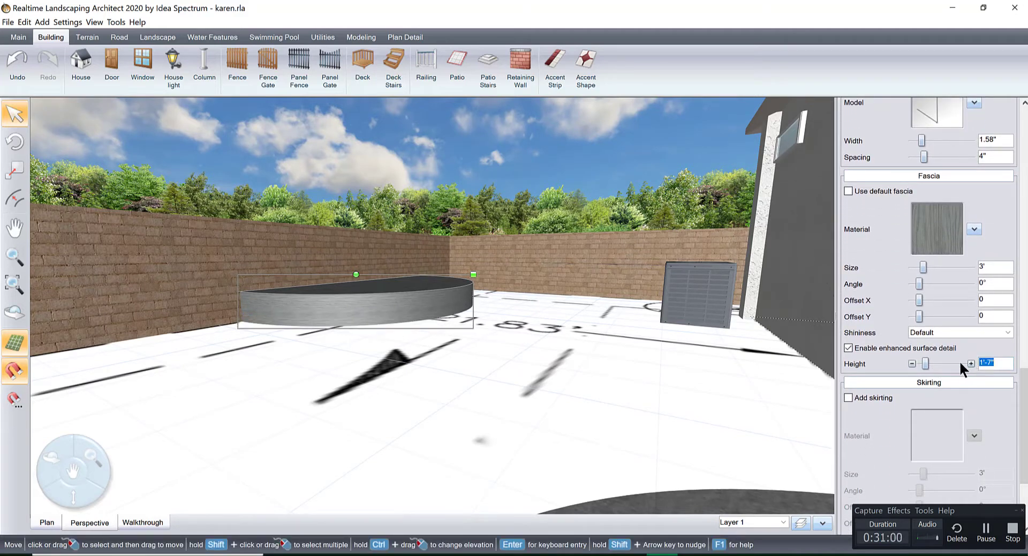
left_click(912, 364)
left_click(911, 363)
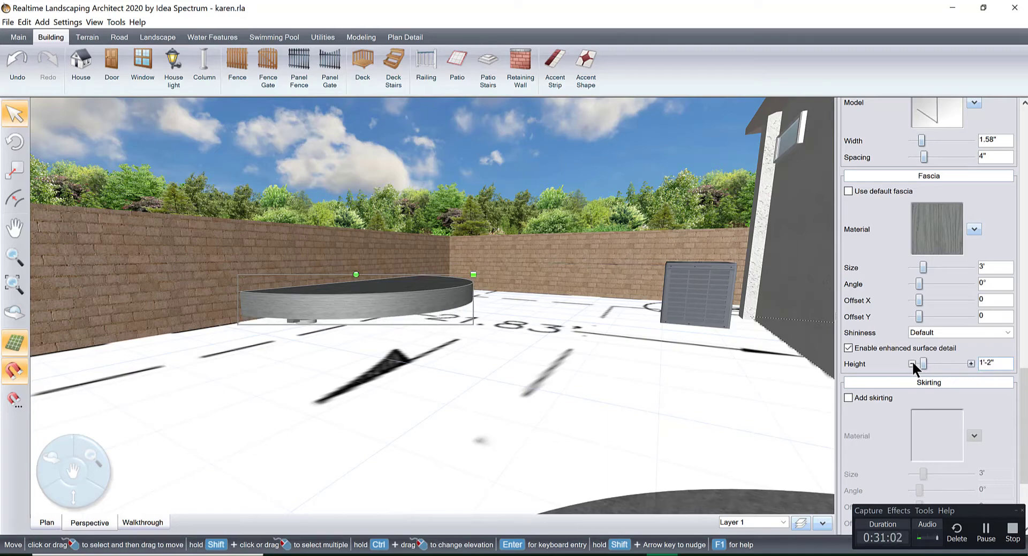
left_click(912, 364)
Step: Inspect the finished deck in 3D, then return to the plan centred on the deck
middle_click_drag(627, 309, 465, 334)
left_click_drag(466, 335, 585, 337)
mouse_move(585, 338)
middle_mouse_down()
mouse_move(561, 339)
mouse_move(589, 337)
middle_mouse_up()
left_click(48, 522)
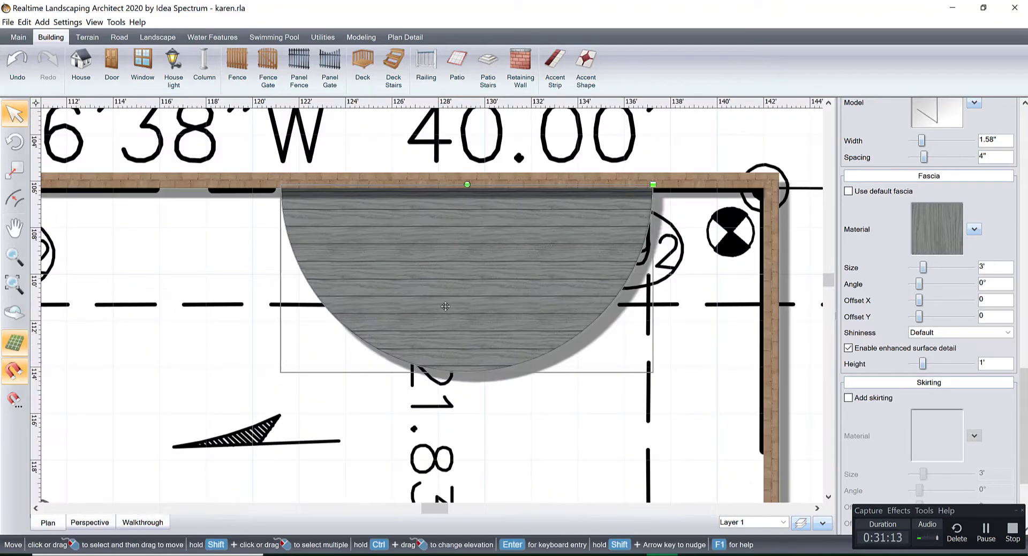
middle_click_drag(486, 262, 428, 280)
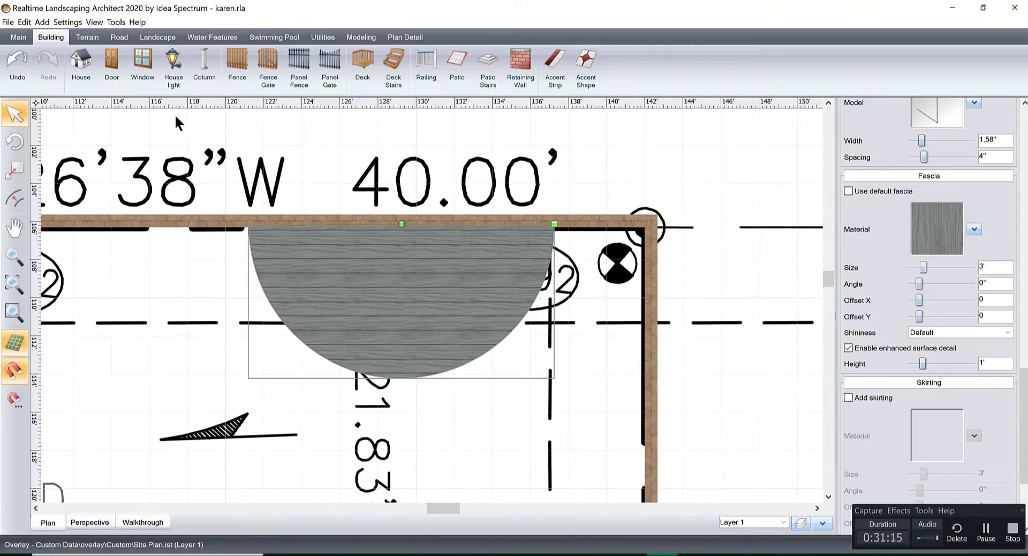
Step: Search the accessory models for 'chair' and place a Chair29 on the semicircular deck
left_click(152, 40)
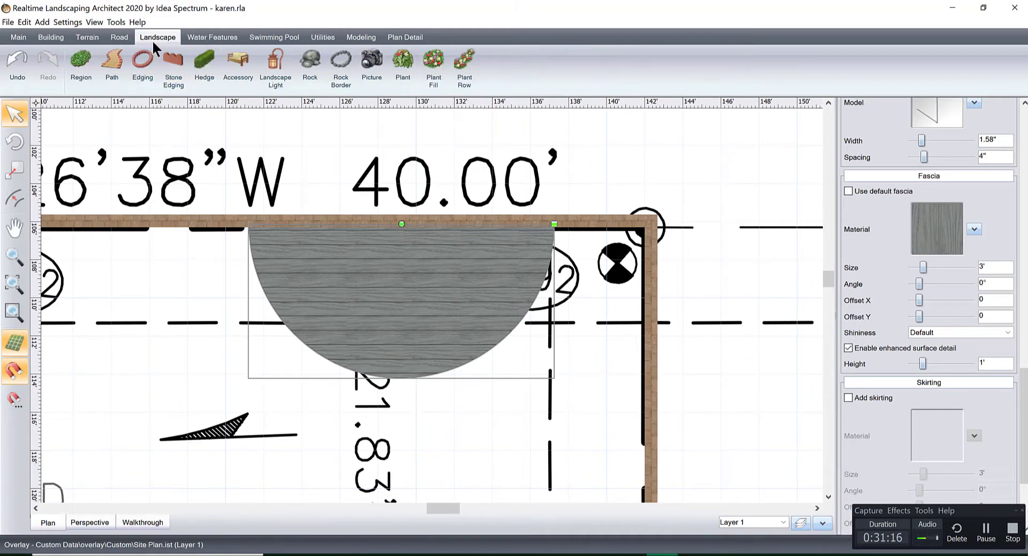
left_click(233, 58)
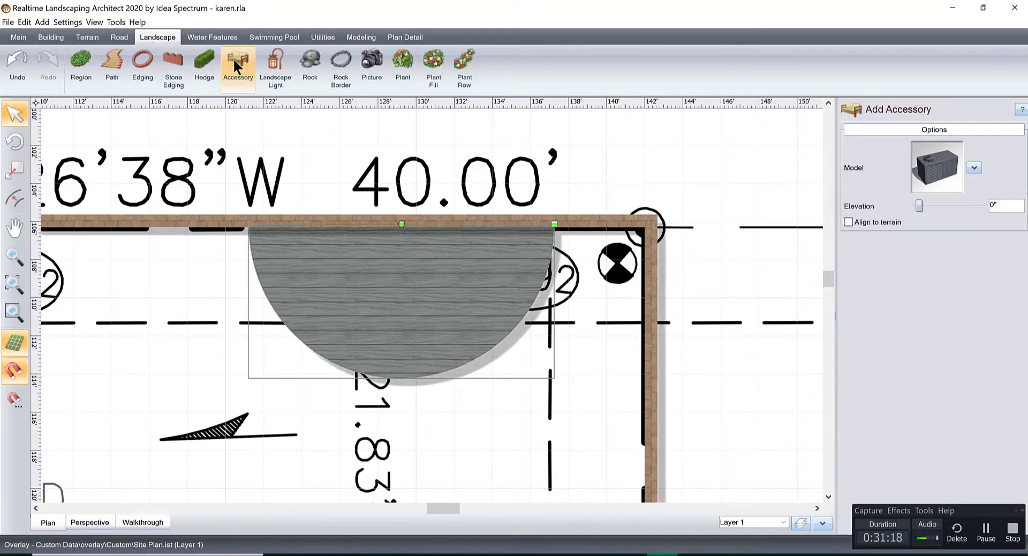
left_click(936, 170)
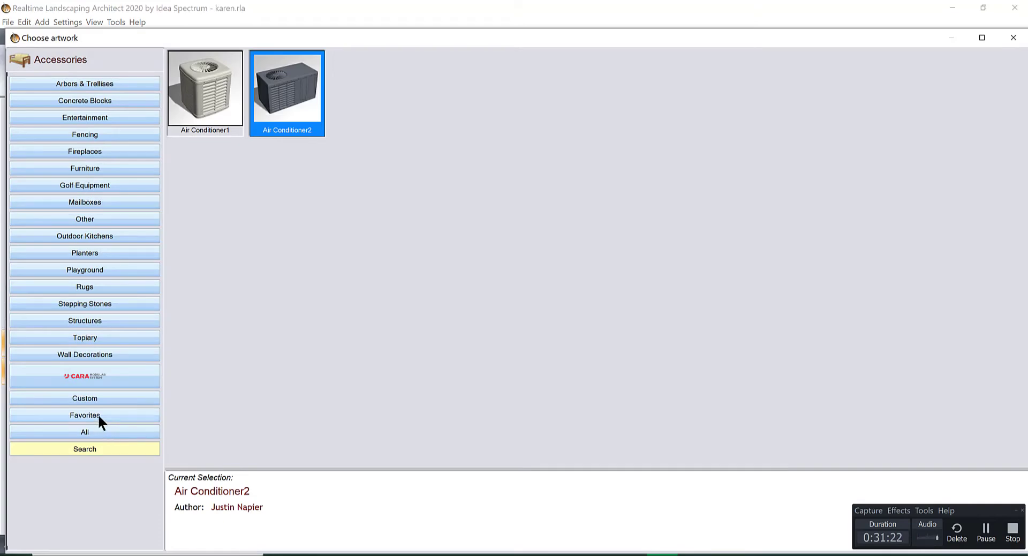
left_click(97, 446)
type("chai")
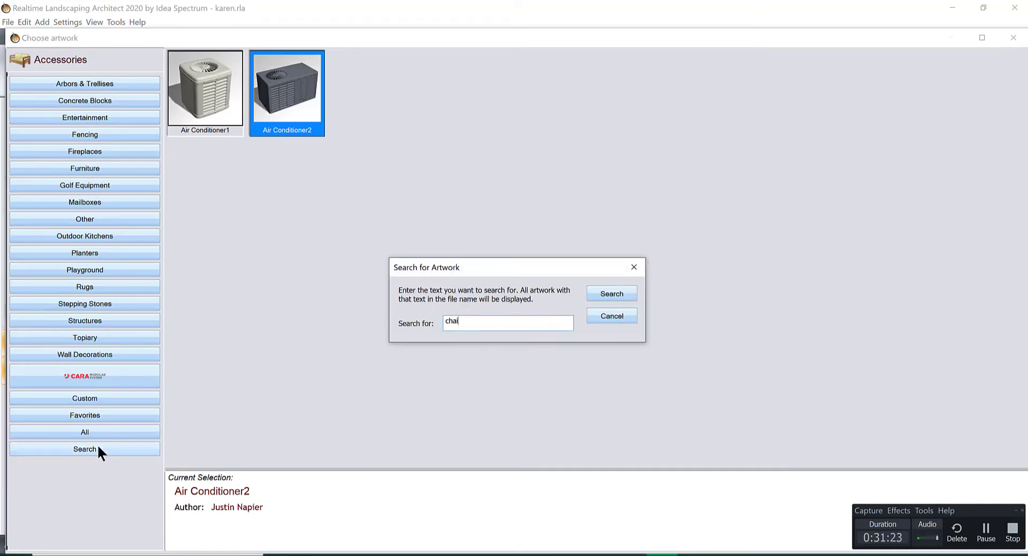
type("r")
key("Return")
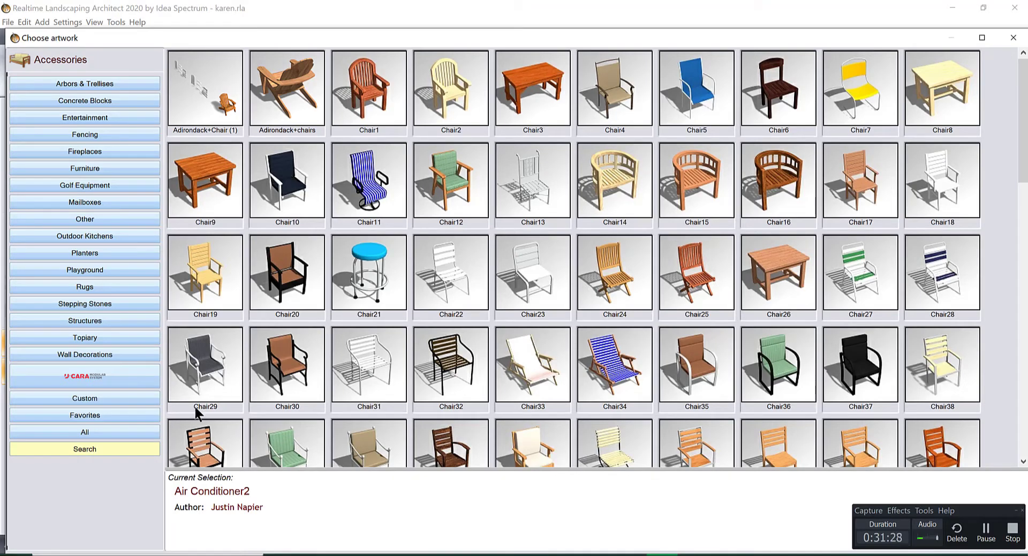
double_click(203, 360)
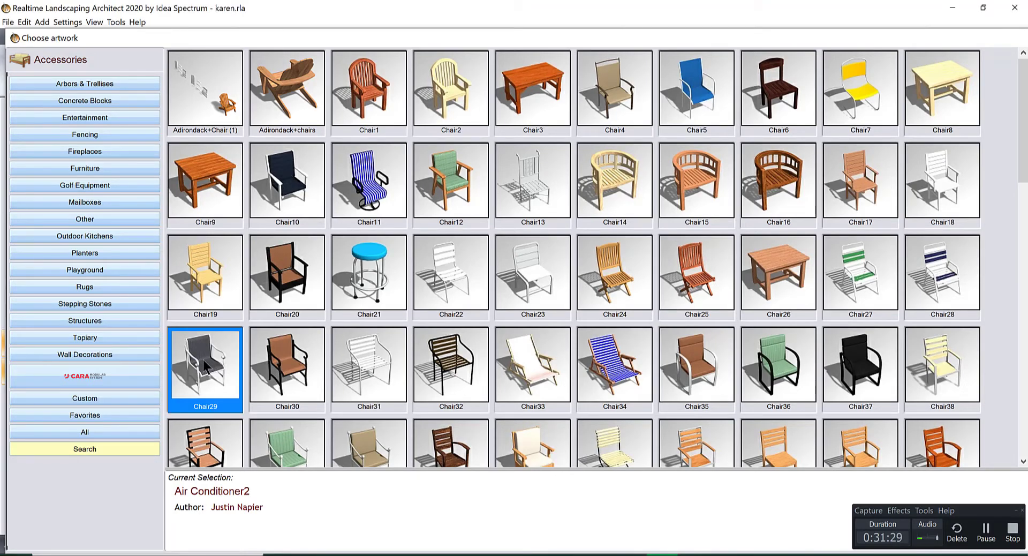
left_click_drag(339, 289, 317, 319)
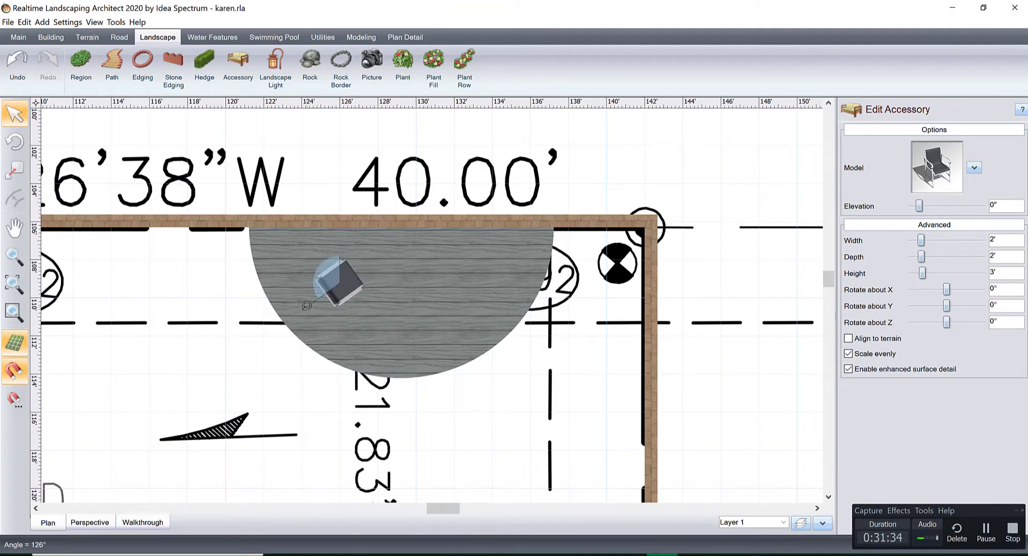
Step: Turn the first chair, then add a copy on the deck's right side facing the centre
left_click_drag(339, 282, 318, 287)
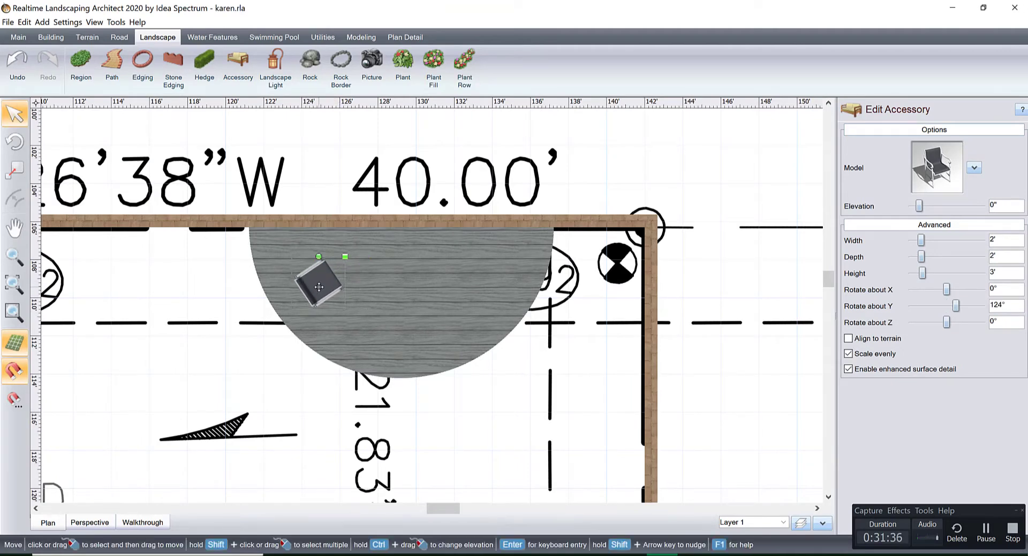
key("ctrl+c")
key("ctrl+v")
left_click_drag(356, 251, 486, 294)
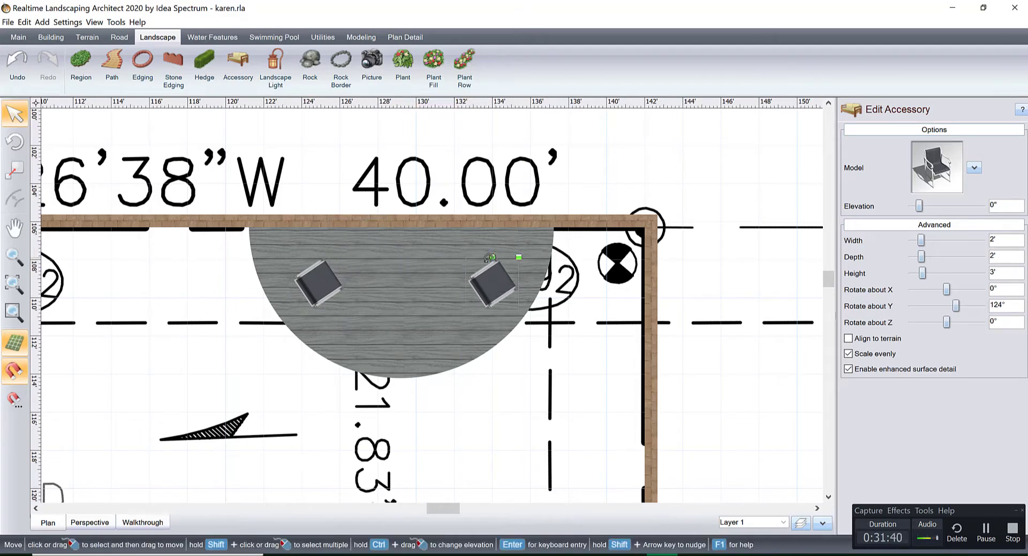
left_click_drag(488, 258, 447, 300)
Step: Paste third and fourth chairs and position them around the deck, turned inward
key("ctrl+c")
key("ctrl+v")
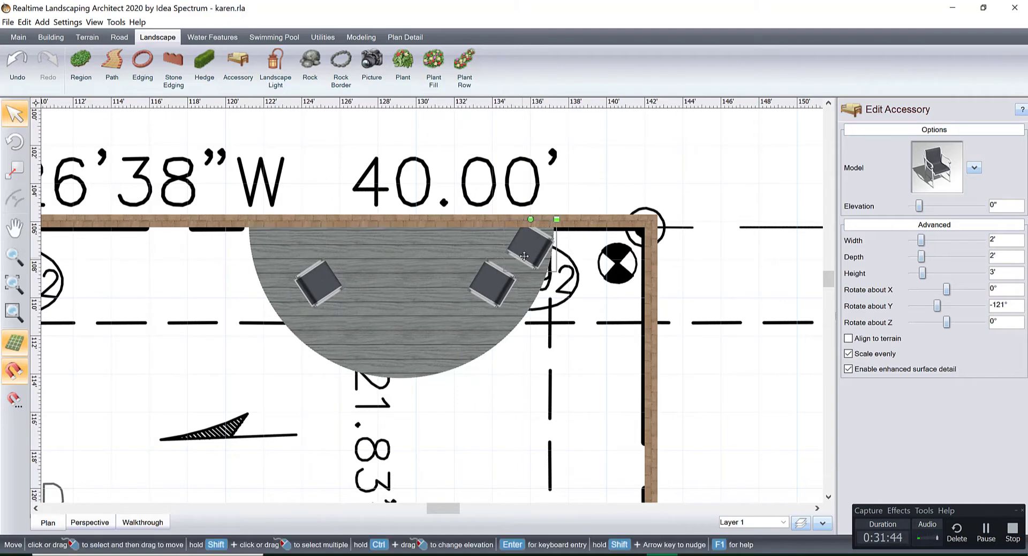
left_click_drag(523, 260, 432, 341)
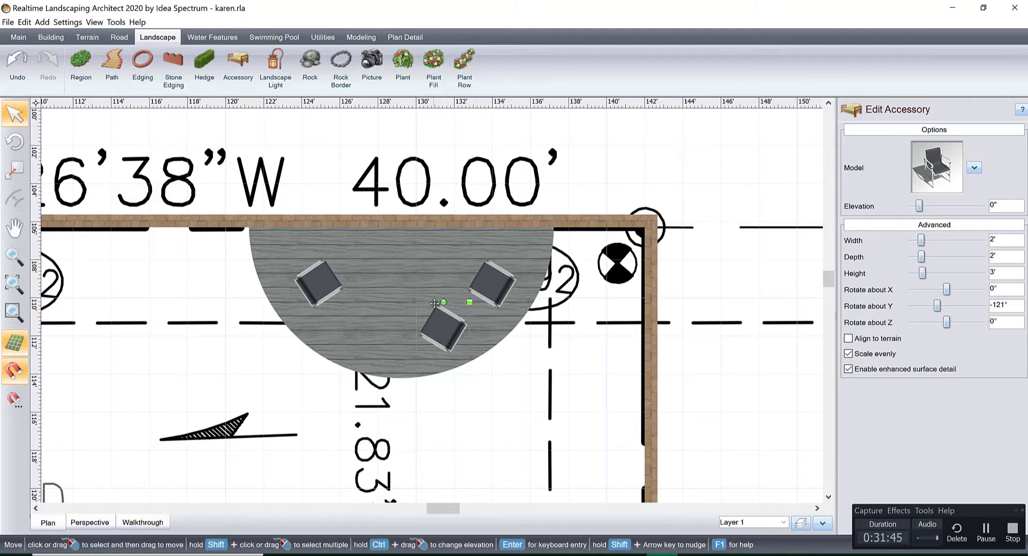
mouse_move(441, 300)
left_mouse_down()
mouse_move(459, 300)
mouse_move(456, 321)
mouse_move(443, 318)
left_mouse_up()
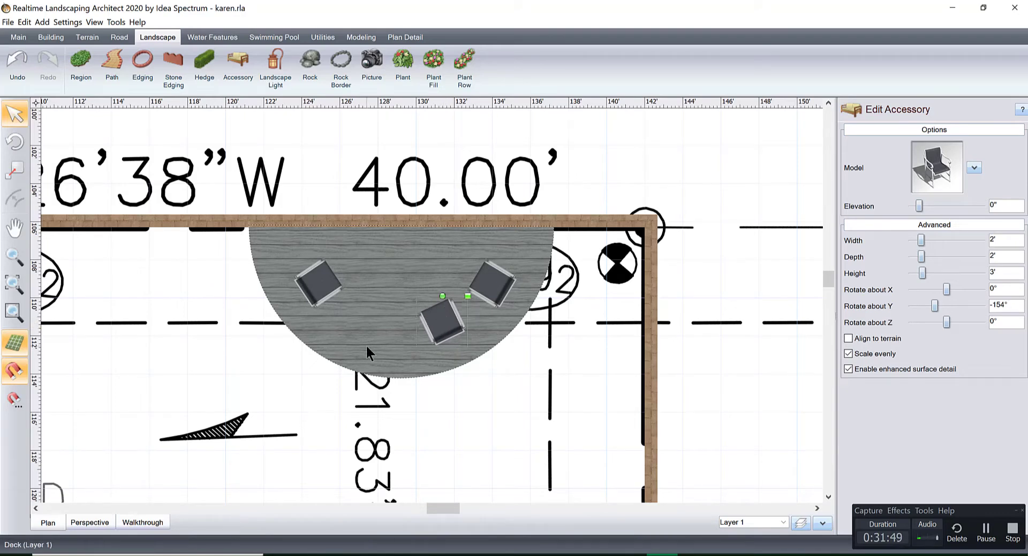
key("ctrl+v")
left_click_drag(489, 287, 453, 325)
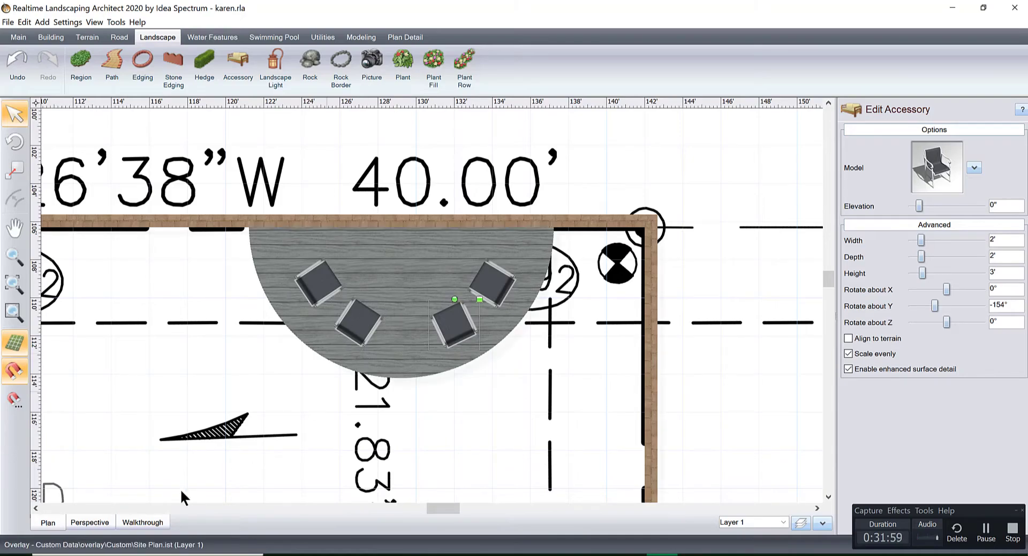
Step: Check the four chairs in 3D perspective, then return to the plan showing pad and deck
left_click(100, 521)
middle_click_drag(473, 308, 169, 345)
scroll(411, 287, "down", 2)
left_click(50, 522)
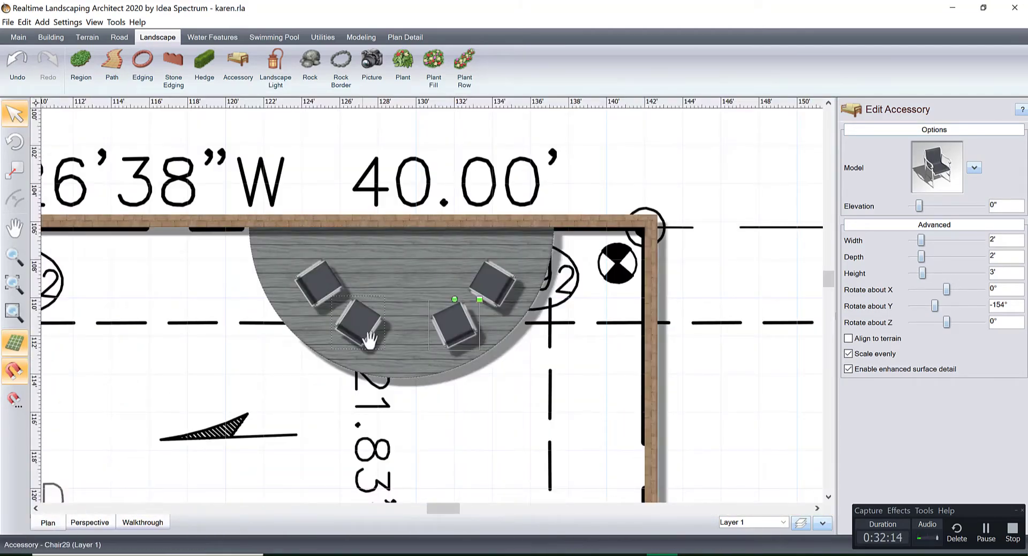
middle_click_drag(369, 340, 587, 199)
scroll(584, 204, "down", 1)
middle_click_drag(495, 232, 423, 282)
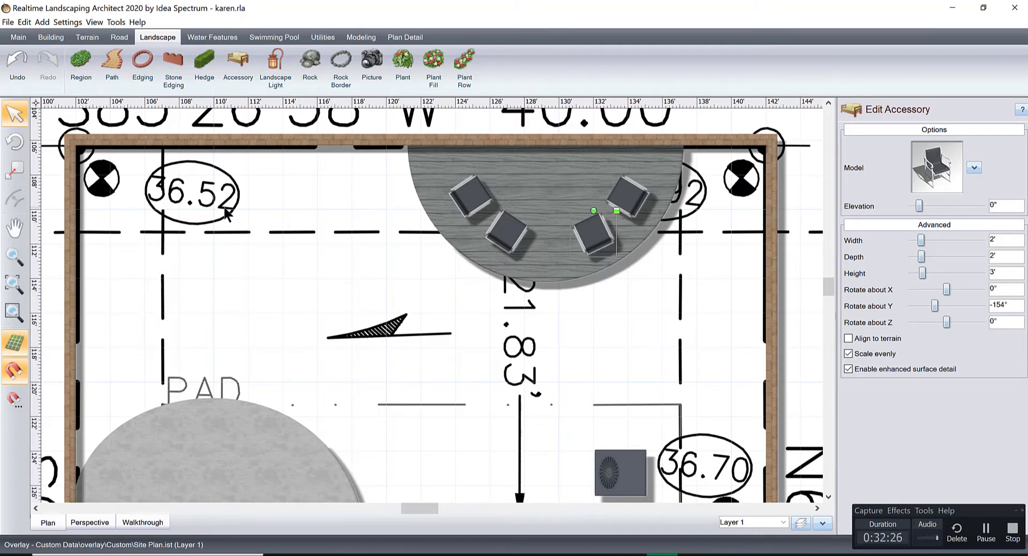
Step: Draw a Concrete3 path from the round pad's edge through one bend to the deck
left_click(114, 60)
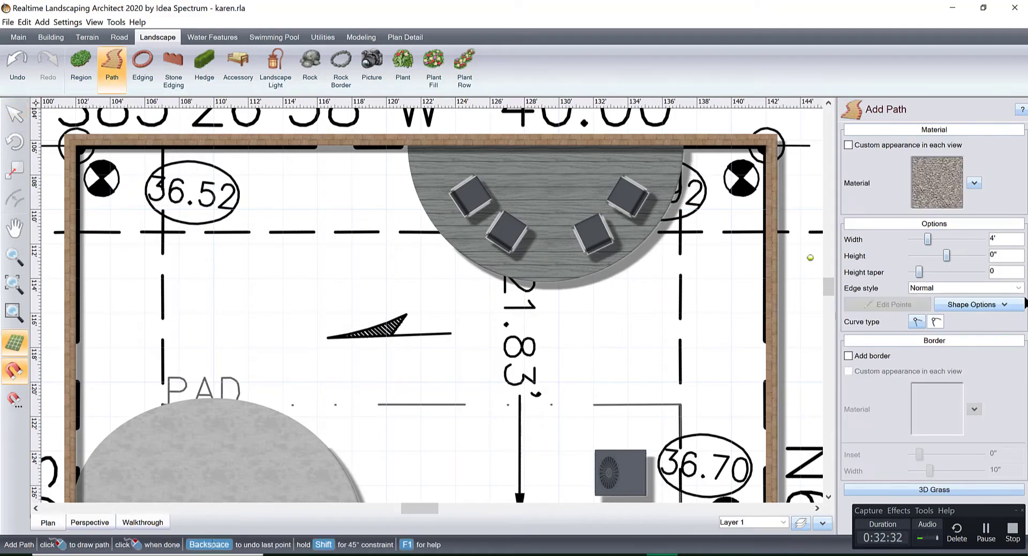
left_click(947, 190)
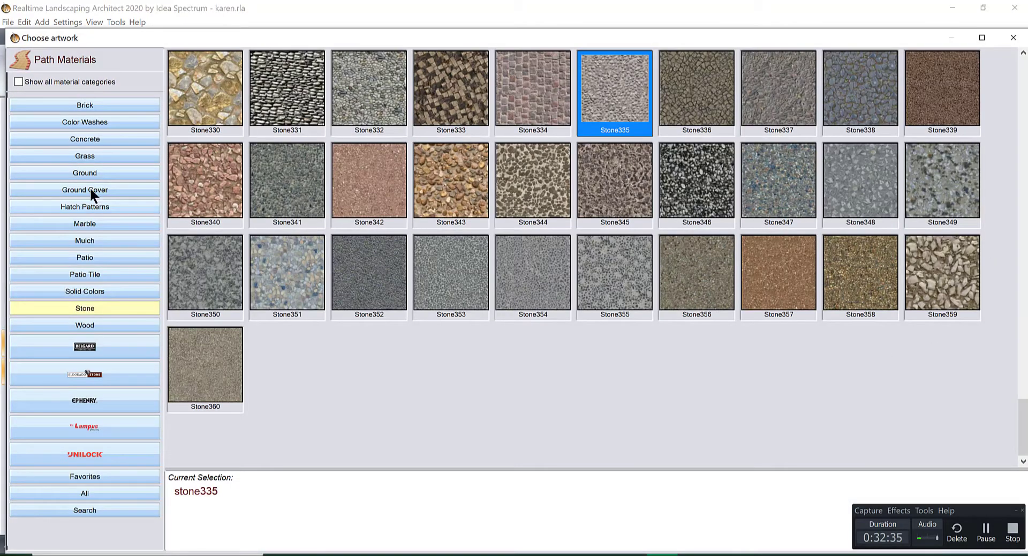
left_click(85, 140)
double_click(367, 86)
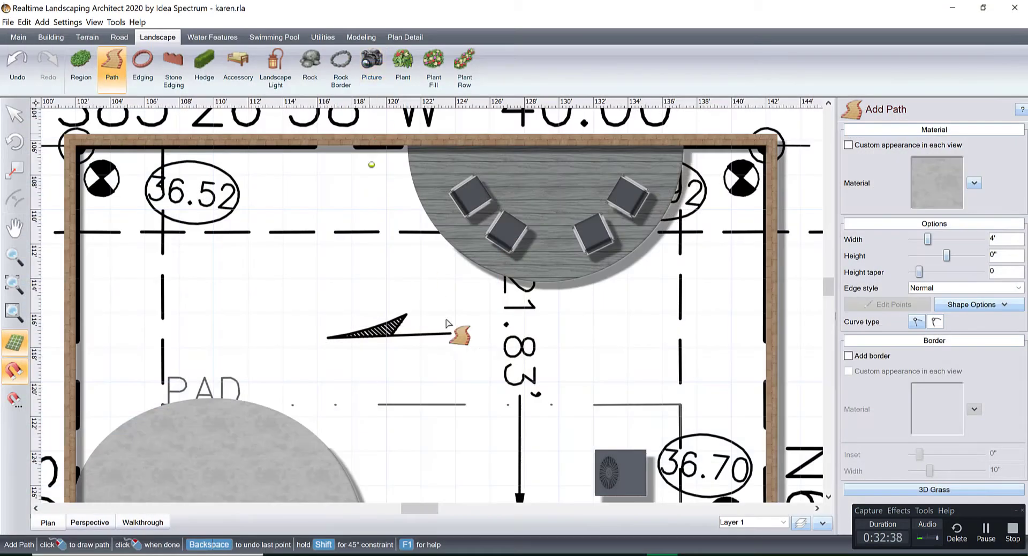
left_click(298, 431)
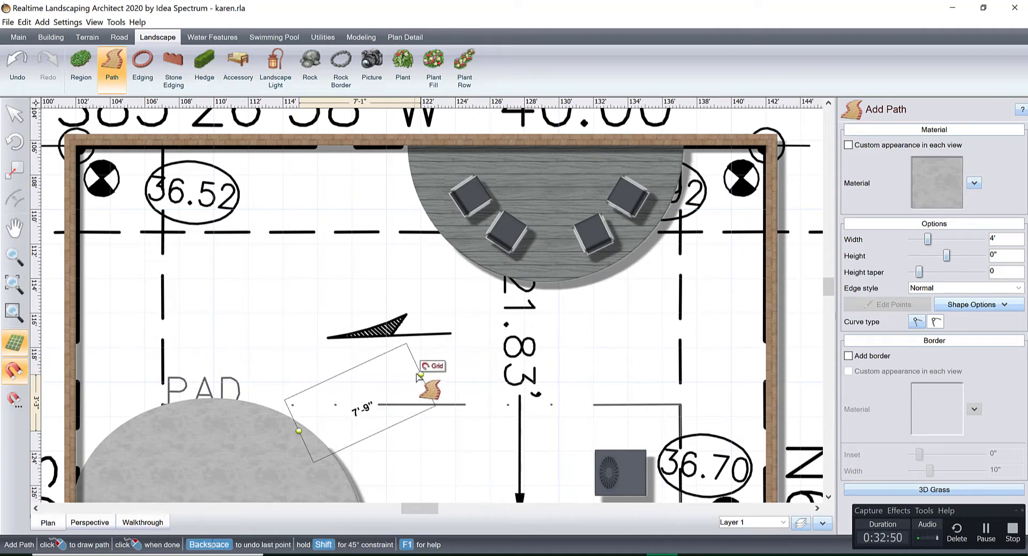
left_click(437, 368)
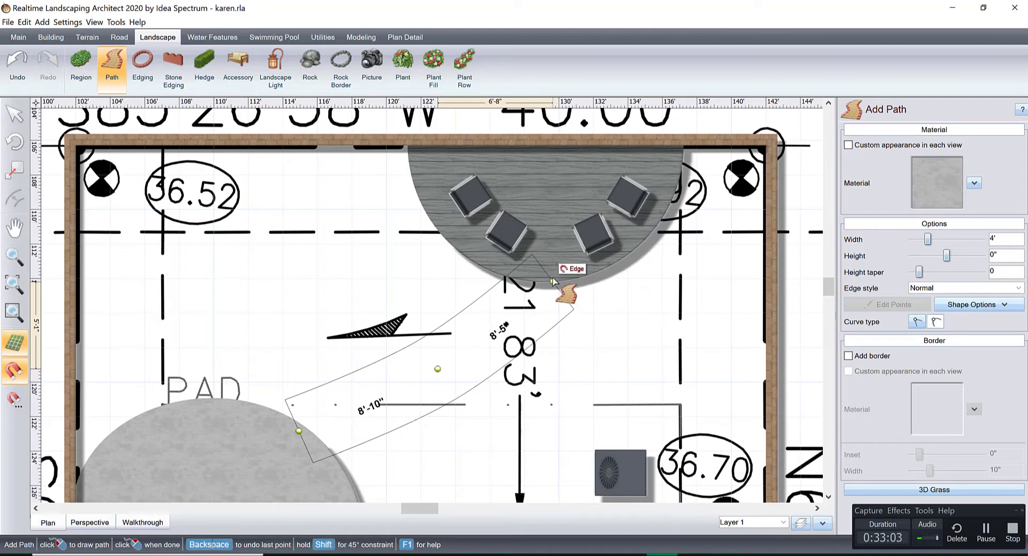
right_click(552, 281)
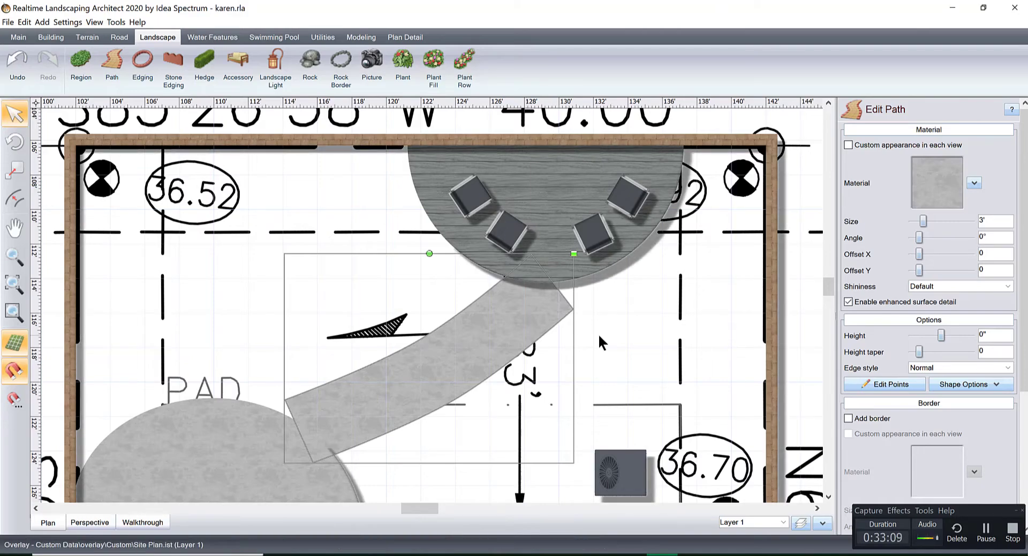
Step: Snap the path's deck-end points onto the deck edge and make that end 4' wide
mouse_move(522, 371)
middle_mouse_down()
mouse_move(519, 261)
mouse_move(439, 289)
middle_mouse_up()
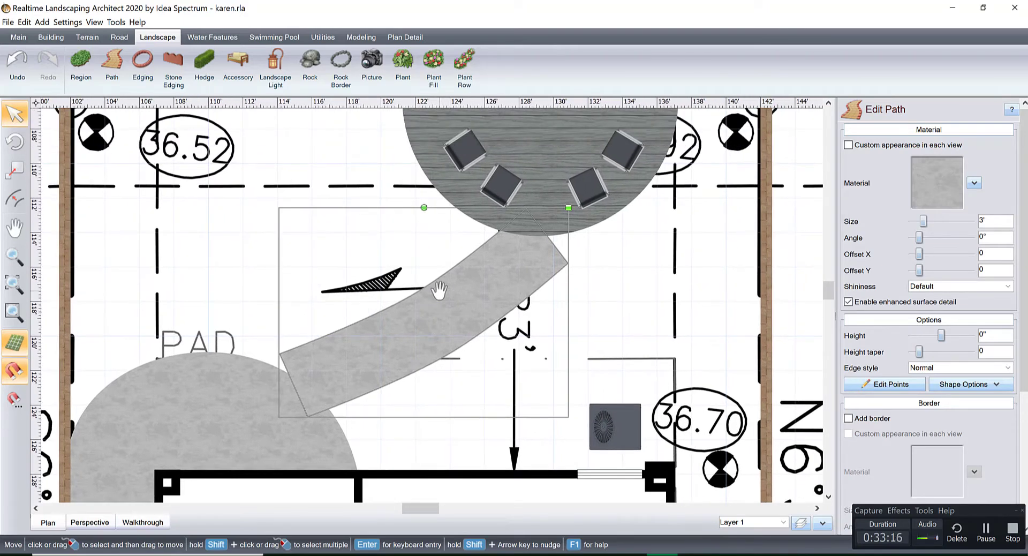
left_click(880, 384)
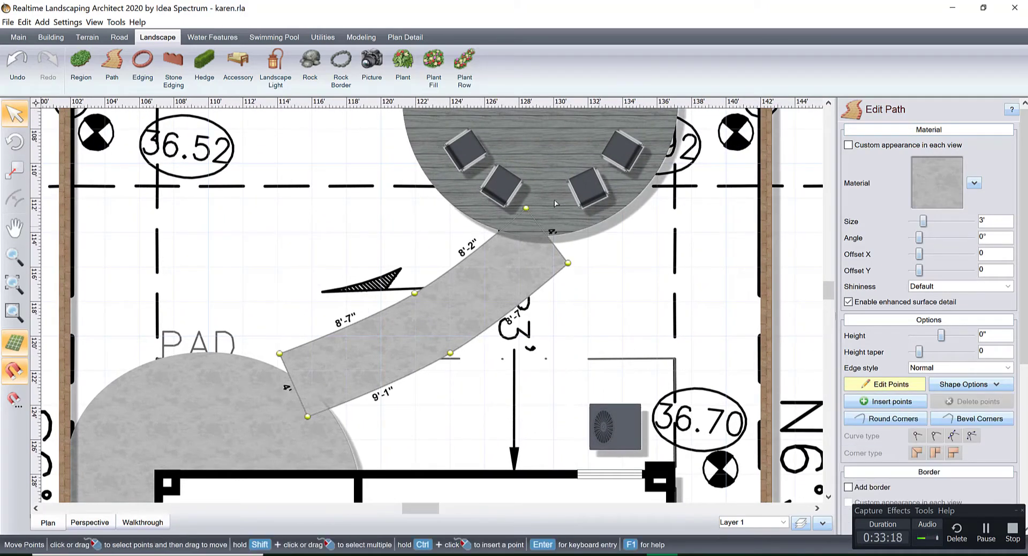
left_click_drag(499, 180, 607, 305)
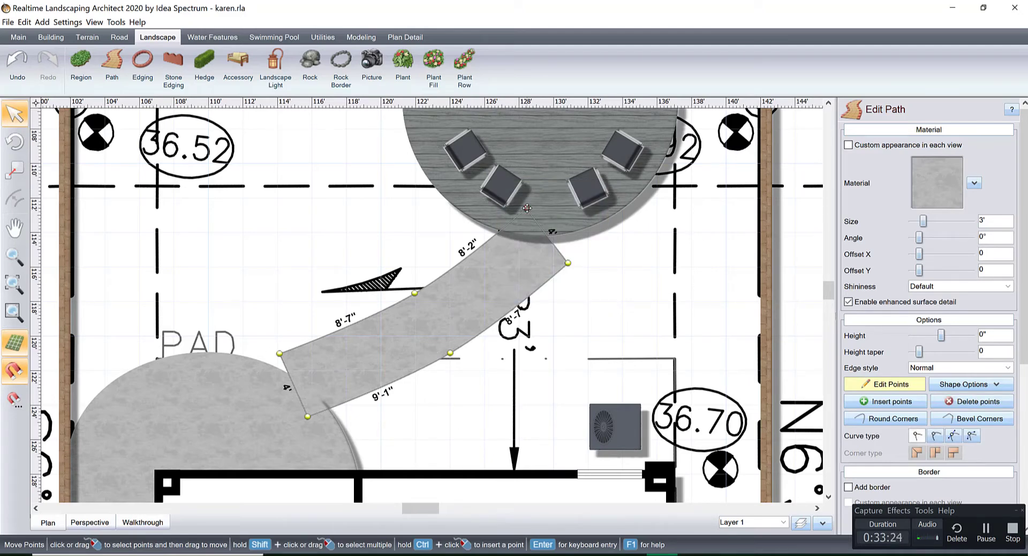
left_click_drag(518, 219, 505, 232)
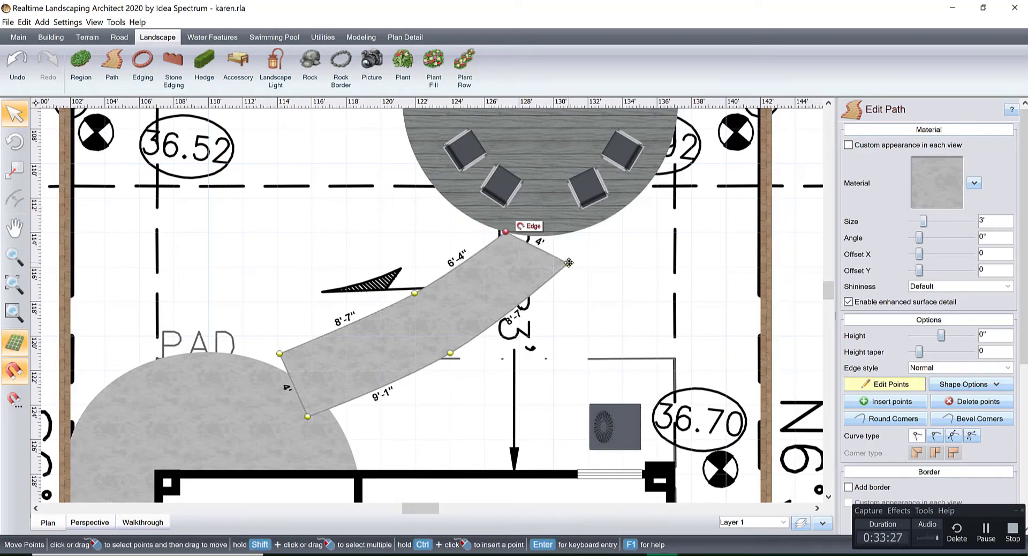
left_click_drag(568, 251, 570, 233)
left_click_drag(571, 233, 571, 232)
scroll(575, 231, "up", 4)
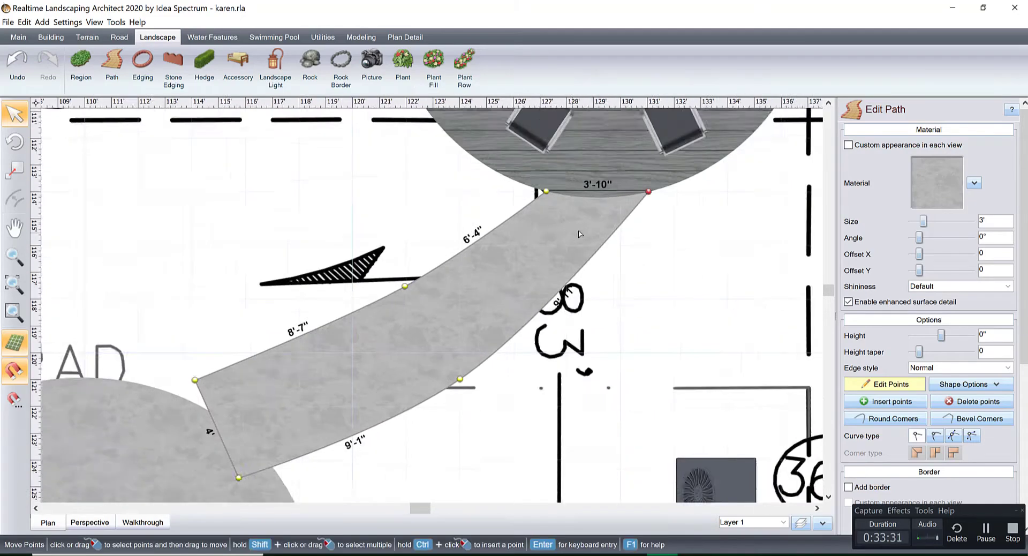
middle_click_drag(589, 223, 390, 367)
scroll(428, 347, "up", 2)
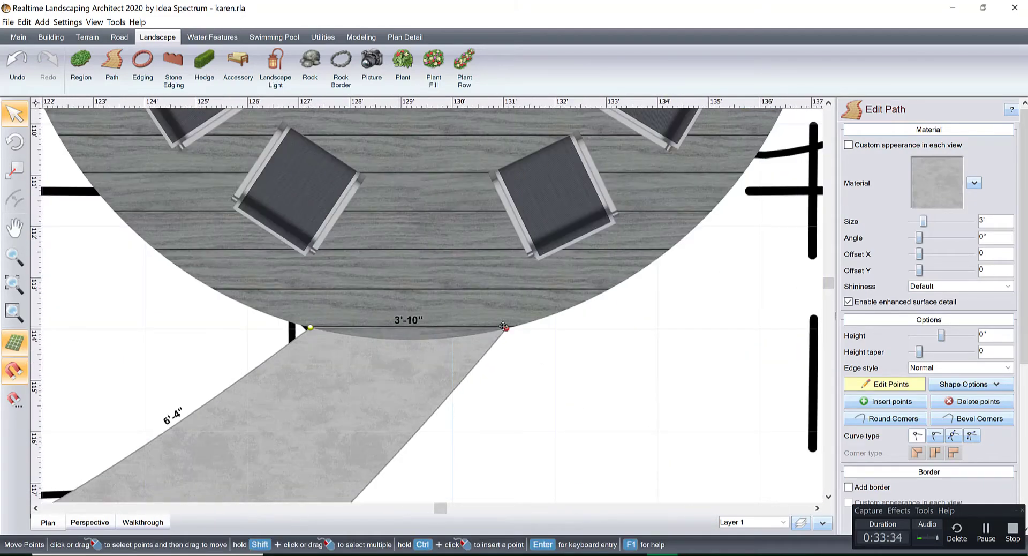
left_click_drag(505, 326, 516, 326)
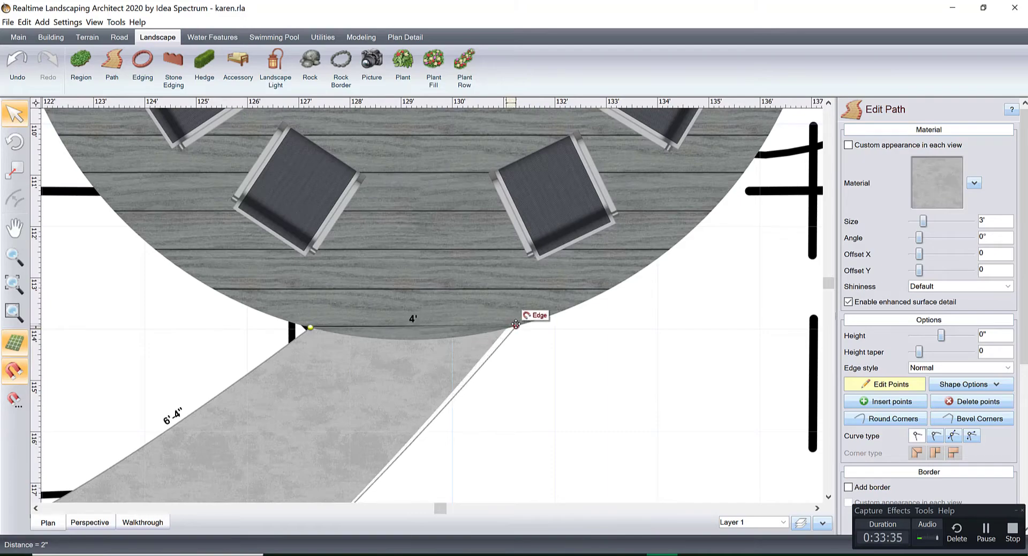
middle_click_drag(410, 410, 642, 107)
Step: Snap the path's pad-end corners onto the round pad's edge and make that end 4' wide
scroll(379, 290, "down", 3)
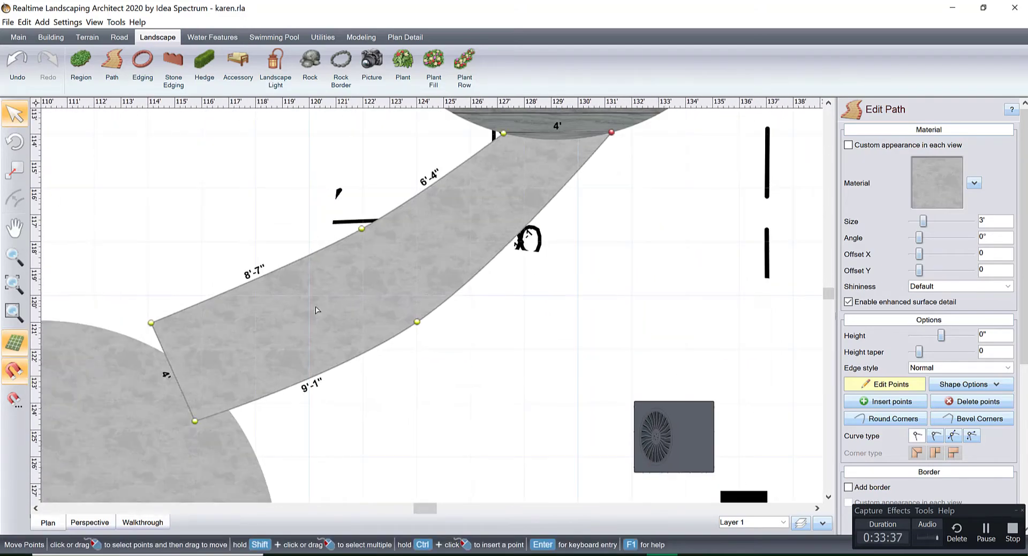
middle_click_drag(314, 304, 437, 295)
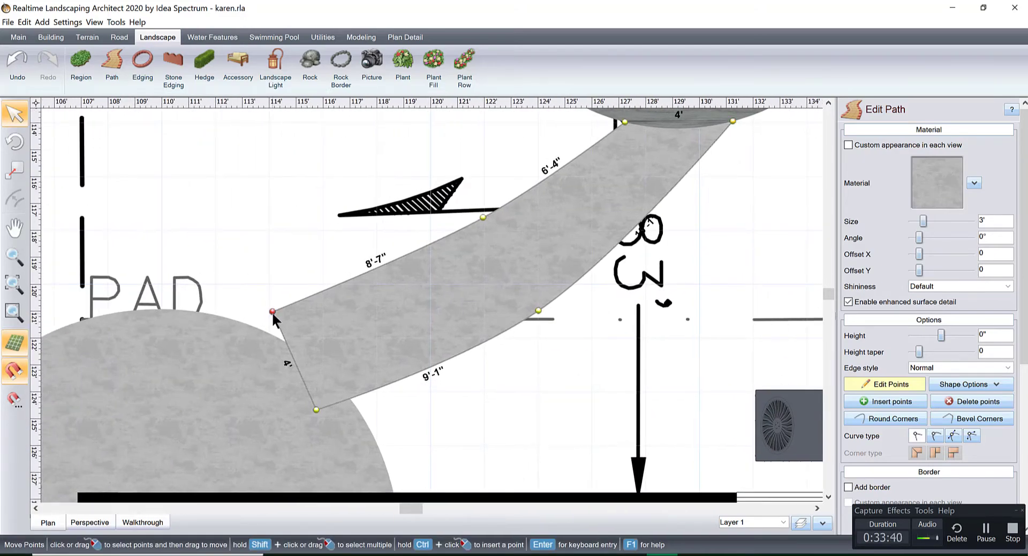
left_click_drag(273, 315, 254, 326)
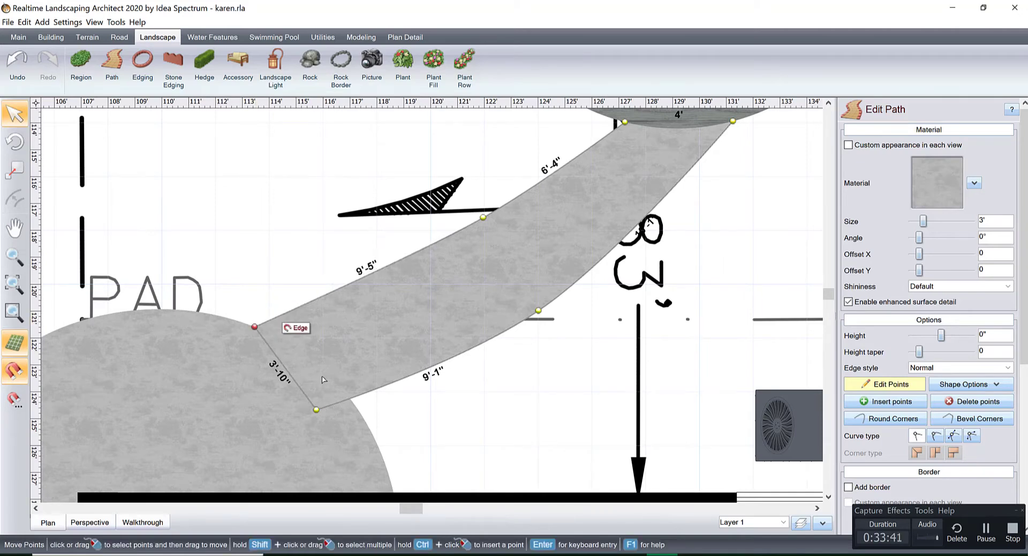
left_click_drag(312, 408, 336, 395)
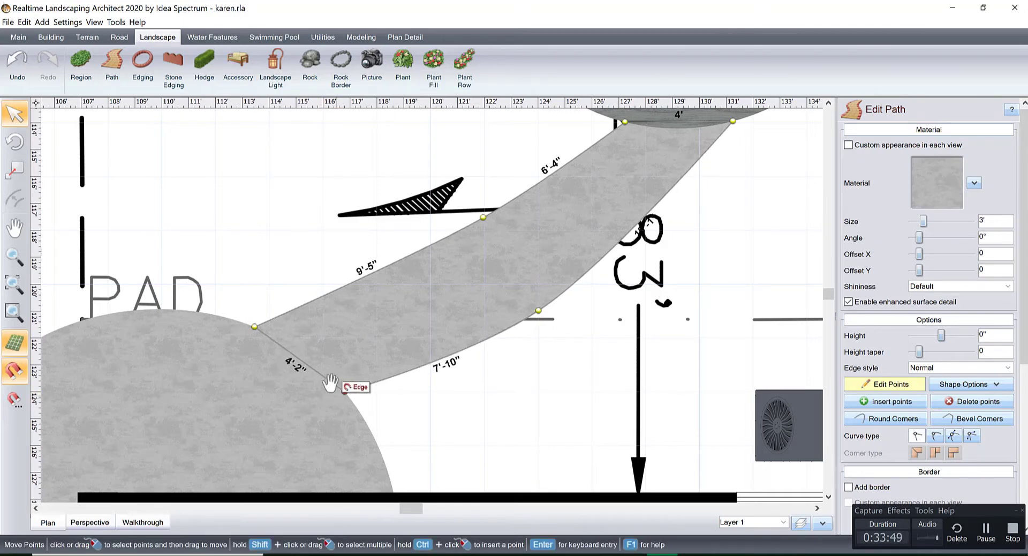
scroll(356, 278, "up", 1)
middle_click_drag(333, 390, 443, 376)
scroll(442, 376, "up", 1)
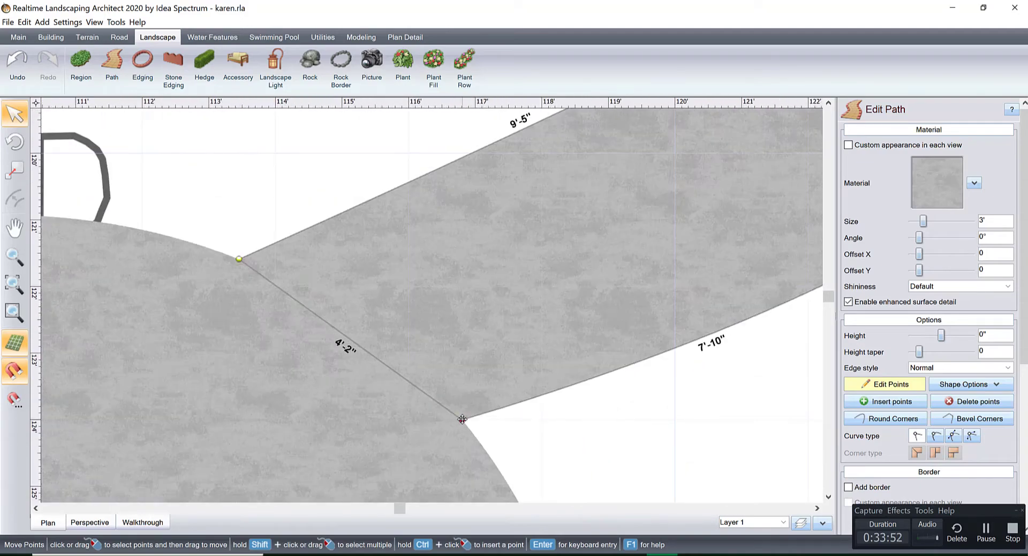
left_click_drag(459, 419, 445, 418)
scroll(451, 421, "down", 3)
scroll(452, 421, "down", 3)
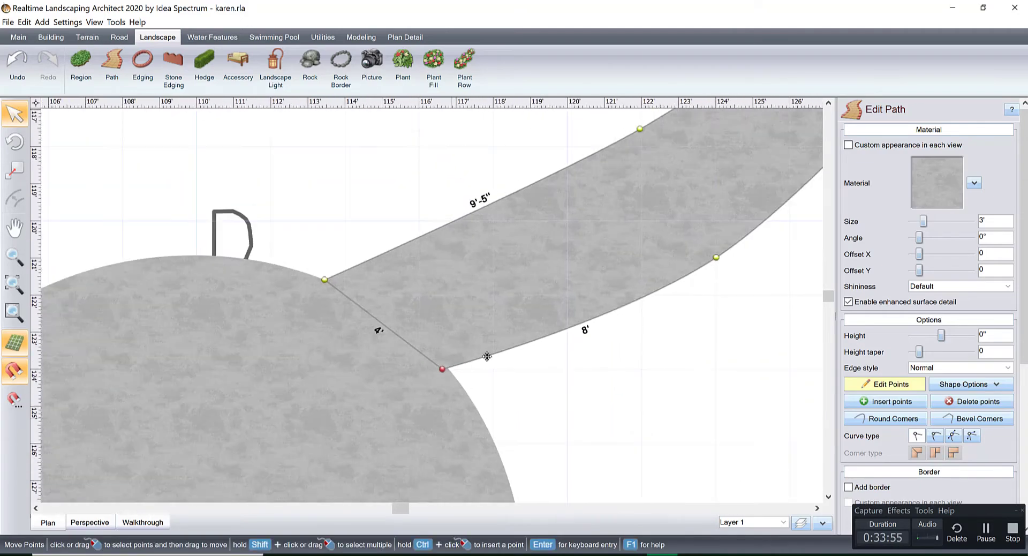
scroll(439, 197, "down", 3)
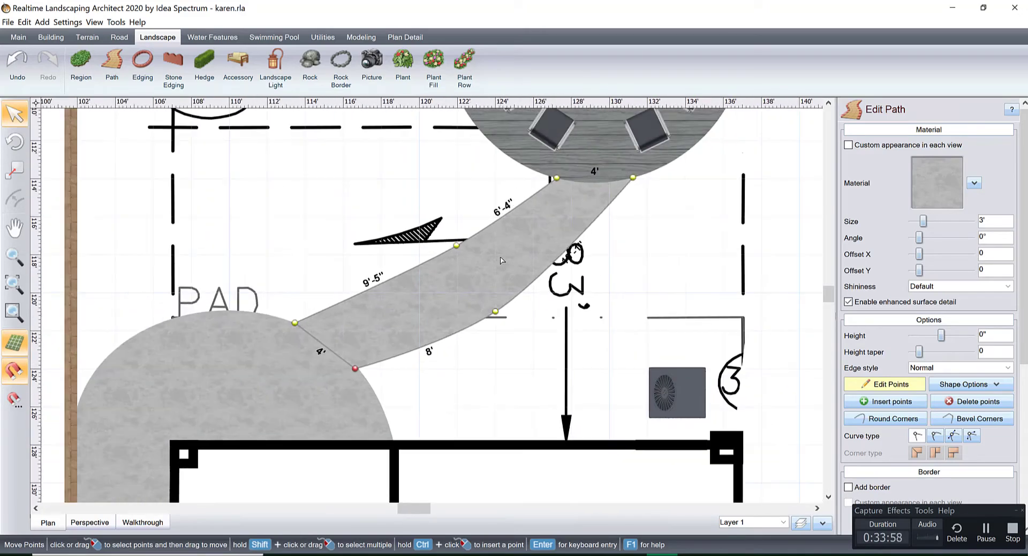
left_click_drag(276, 160, 621, 376)
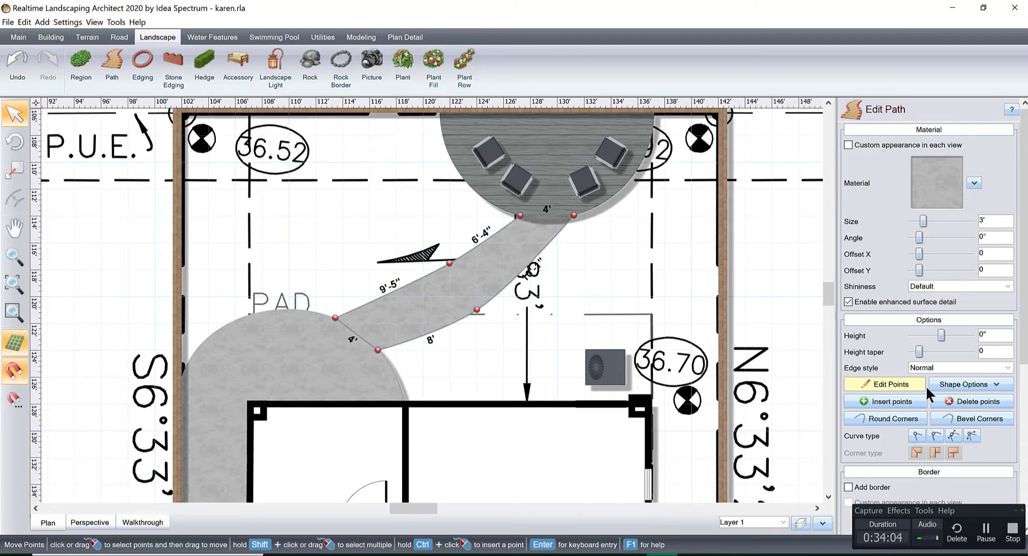
Step: Convert the path points to Bezier and bend the path into an S-curve toward the deck
left_click(952, 433)
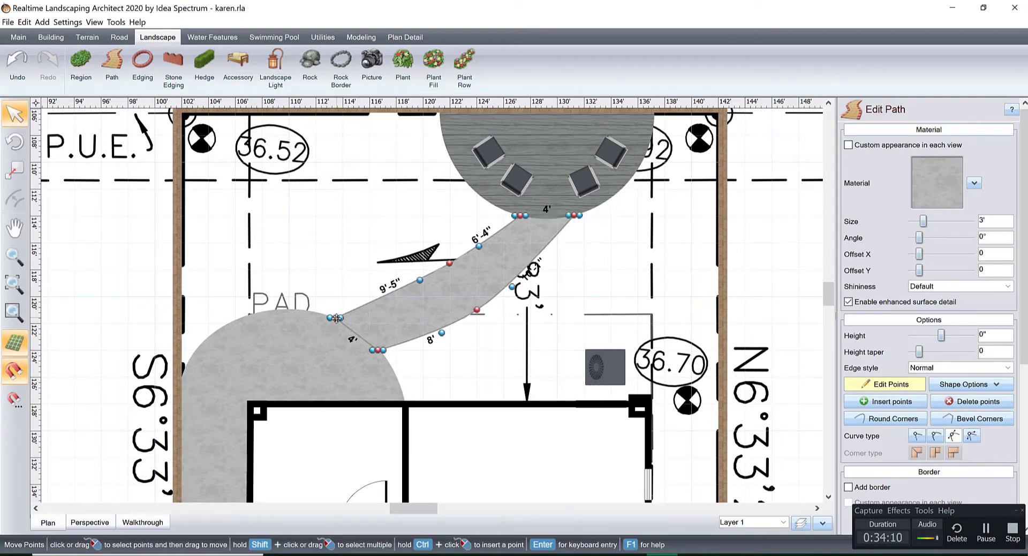
left_click_drag(335, 318, 363, 262)
left_click_drag(418, 281, 411, 262)
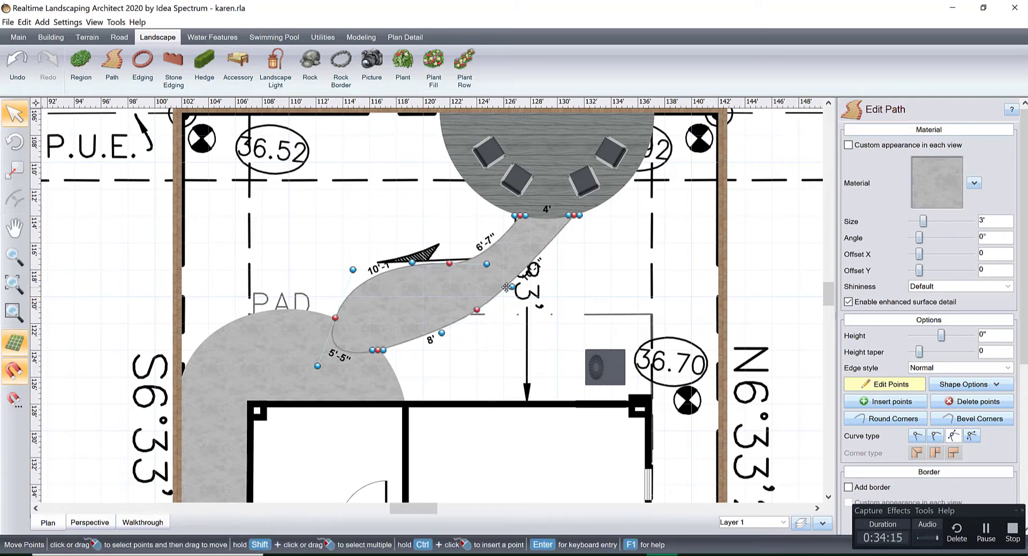
left_click_drag(506, 288, 530, 308)
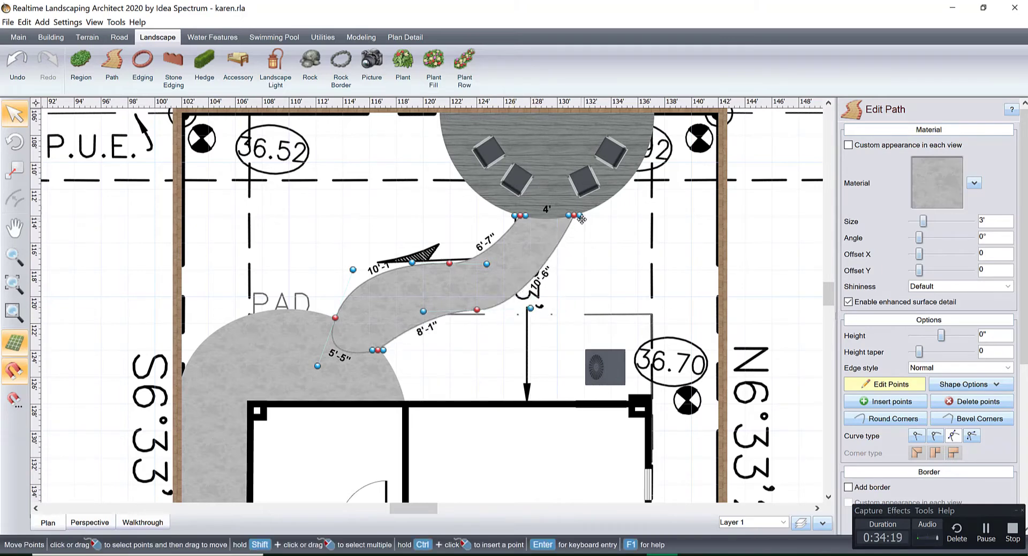
left_click_drag(581, 219, 573, 242)
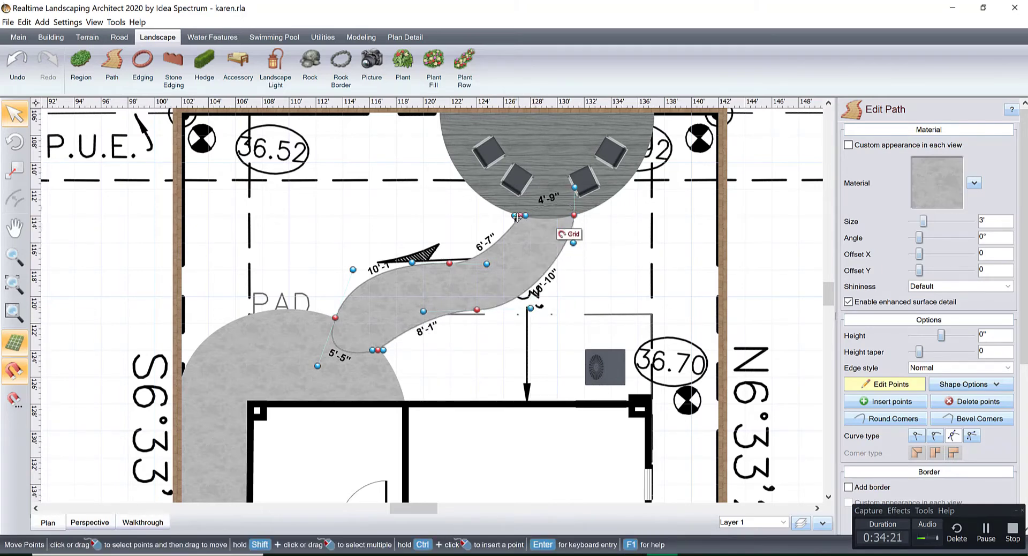
left_click_drag(515, 216, 510, 245)
left_click_drag(574, 245, 575, 258)
Step: Smooth the remaining bends, then exit point editing and deselect the path
scroll(529, 306, "up", 2)
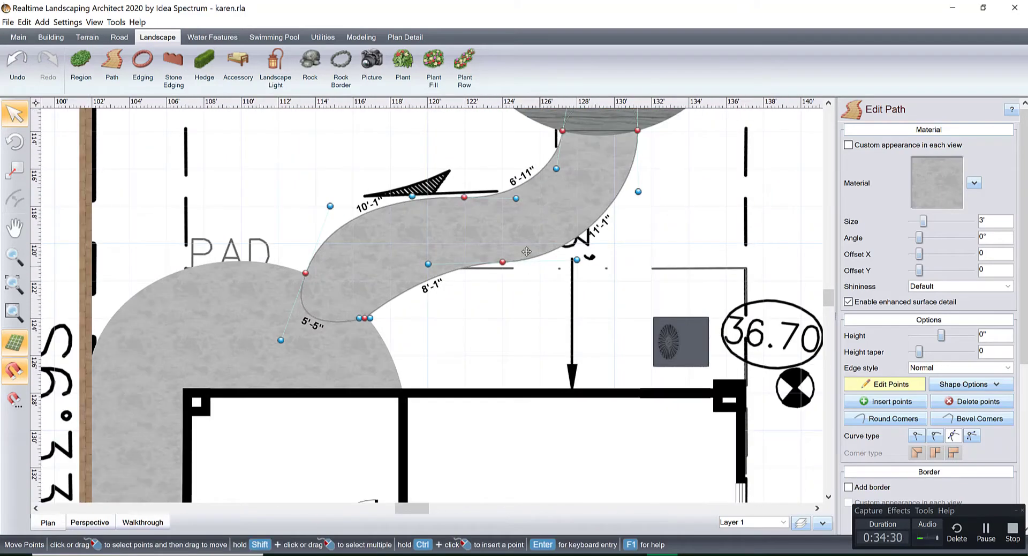
scroll(527, 251, "up", 2)
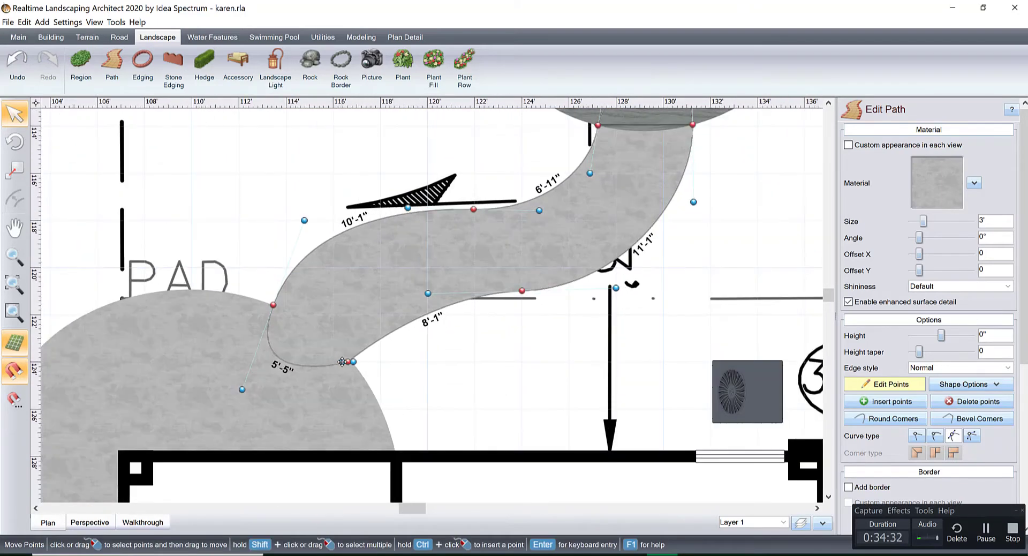
left_click_drag(342, 363, 380, 289)
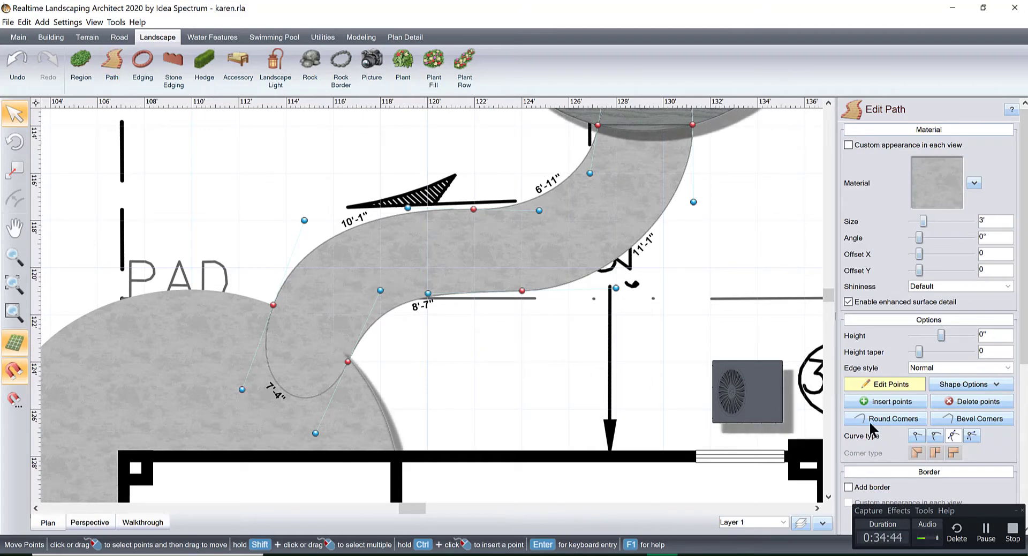
middle_click_drag(520, 317, 459, 369)
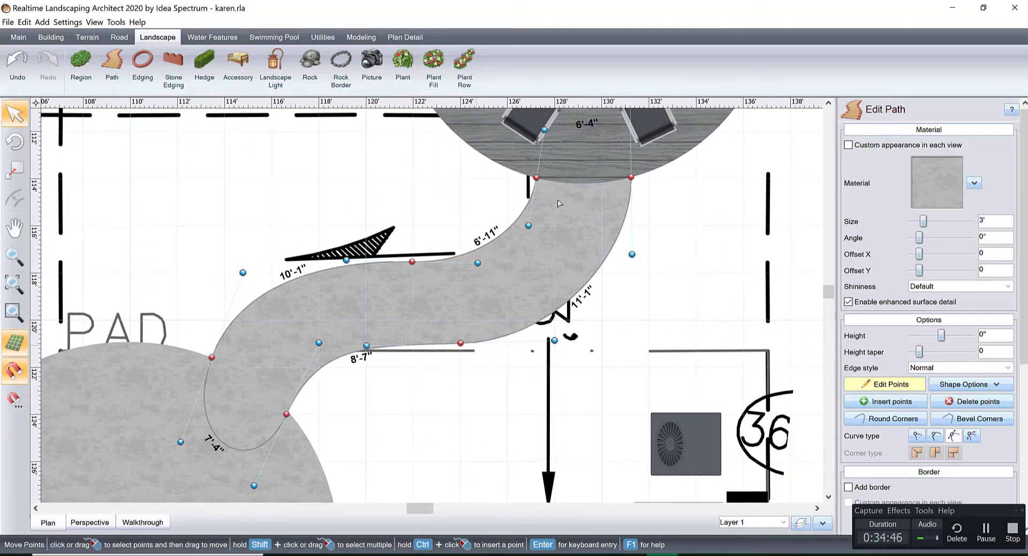
left_click_drag(530, 226, 529, 235)
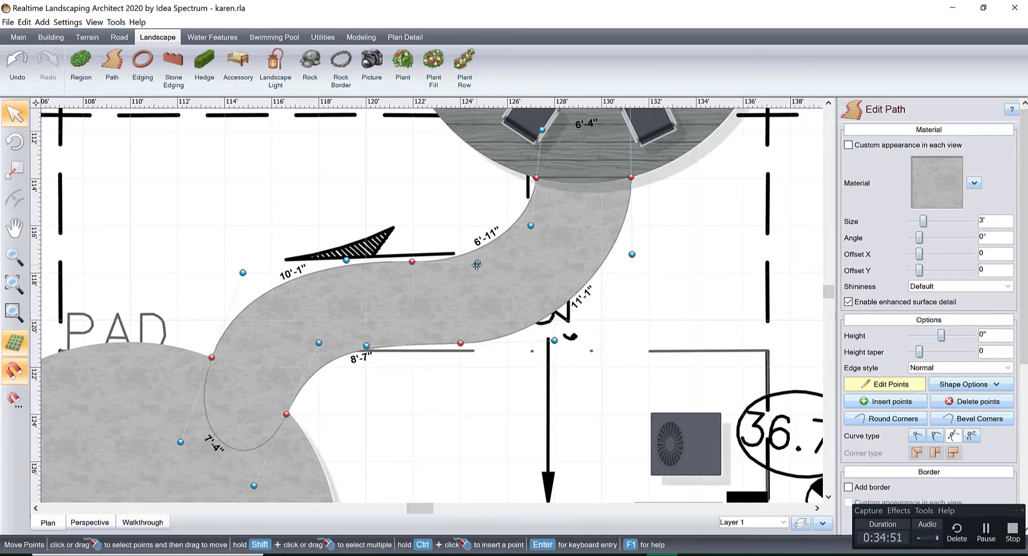
left_click_drag(479, 263, 483, 271)
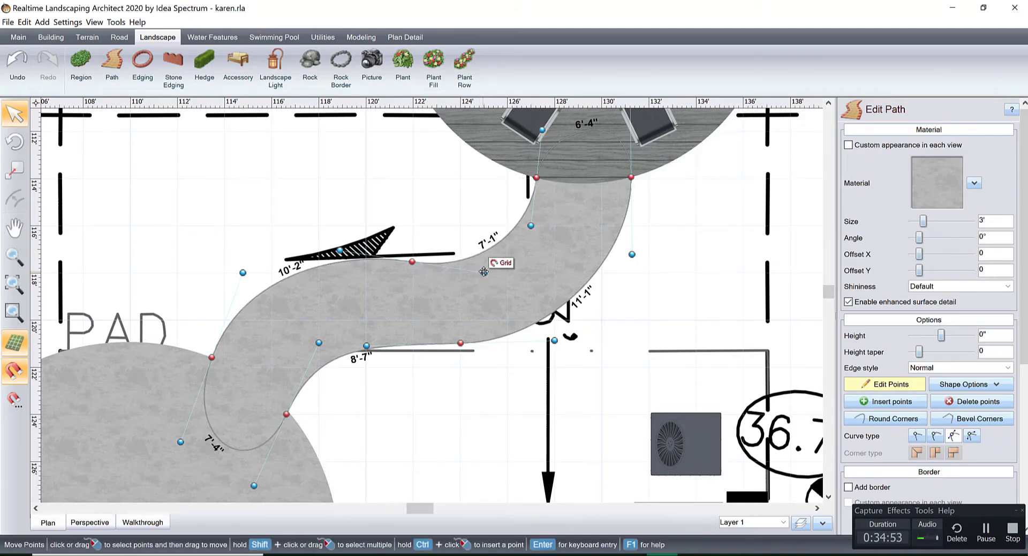
left_click(619, 386)
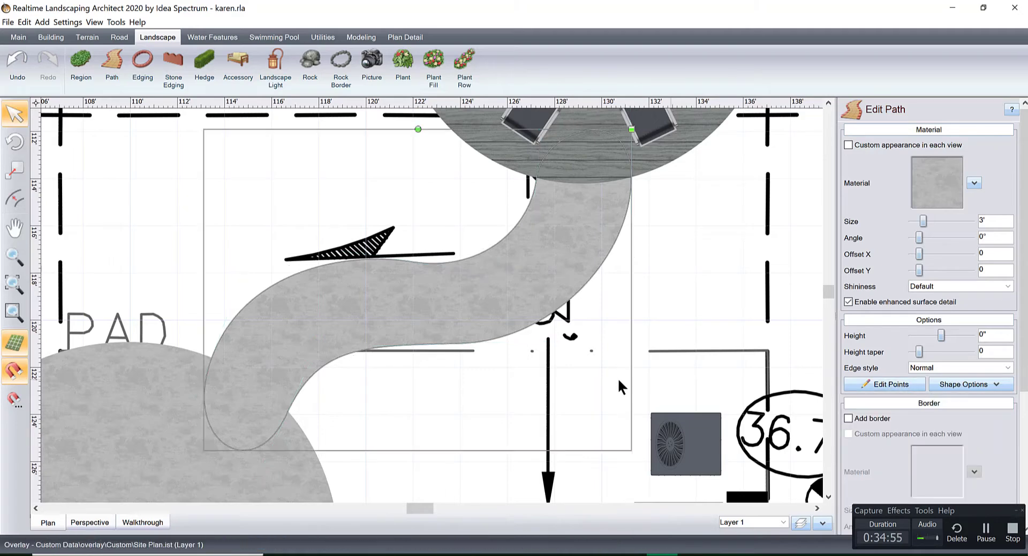
left_click(654, 298)
scroll(585, 342, "down", 3)
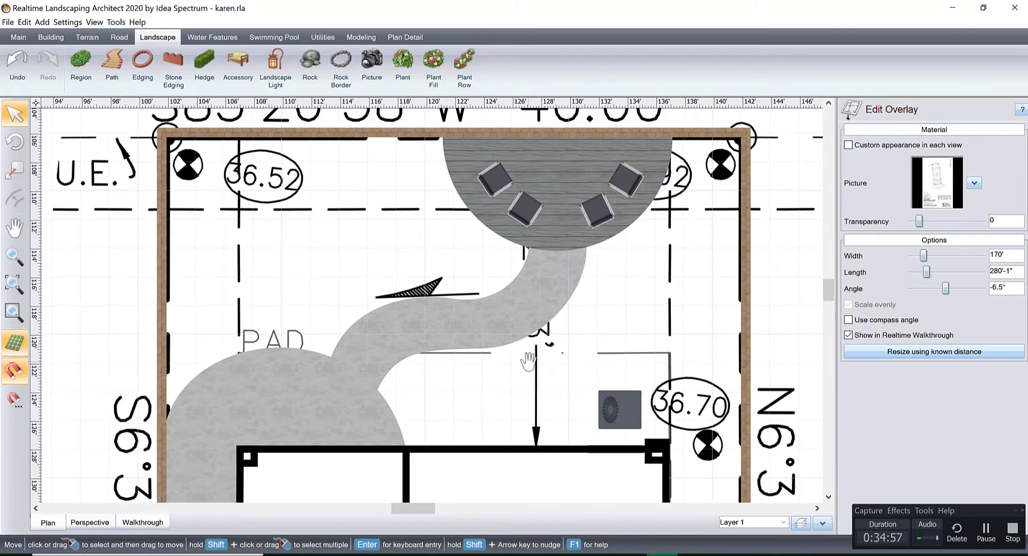
Step: View the yard in 3D, select the curved concrete path, and orbit to centre it
middle_click_drag(528, 361, 531, 362)
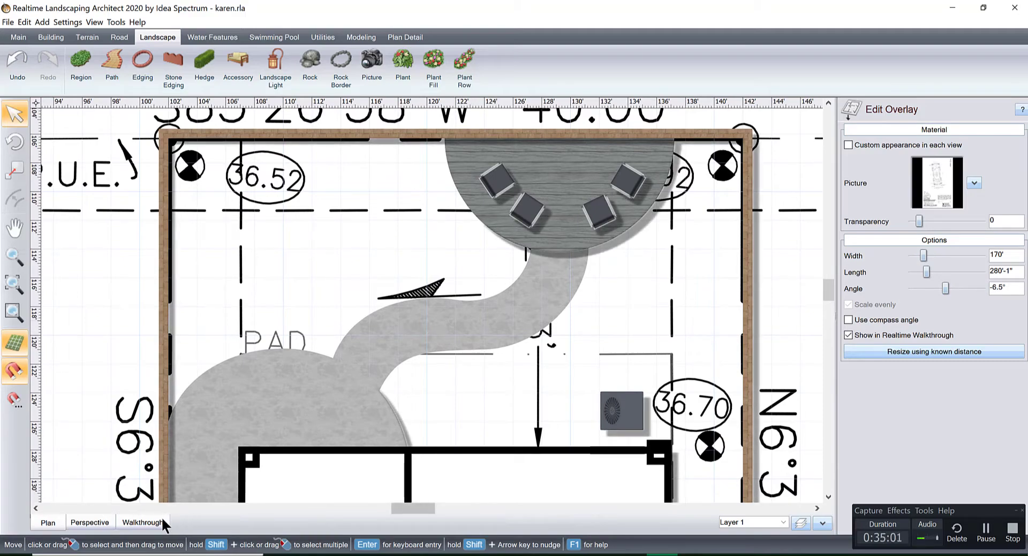
left_click(90, 522)
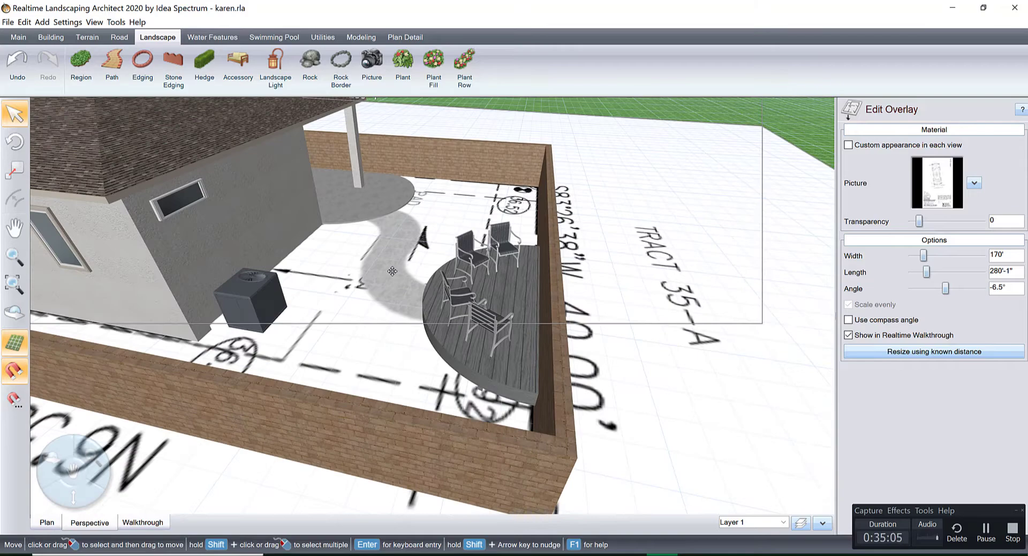
left_click(392, 272)
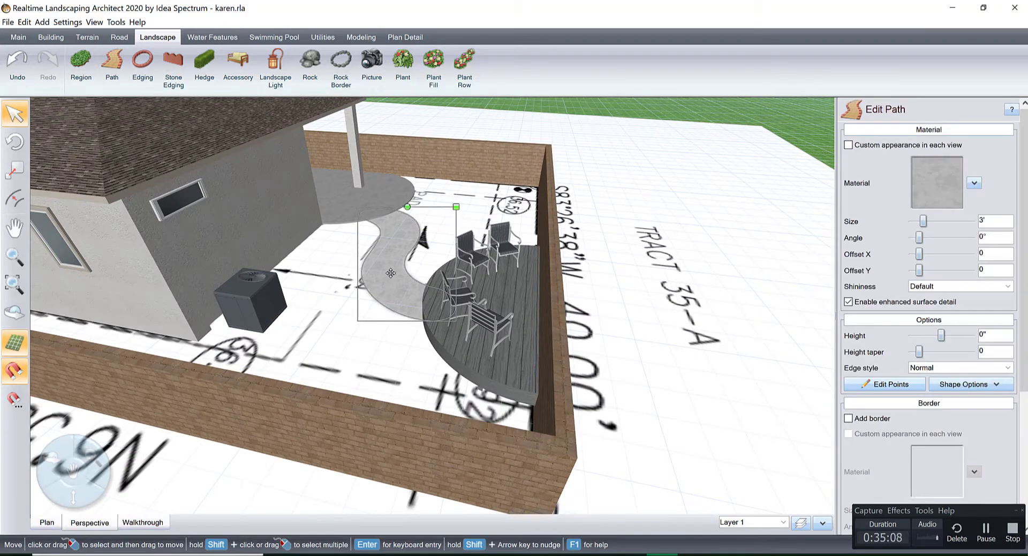
middle_click_drag(463, 267, 374, 265)
middle_click_drag(567, 312, 417, 330)
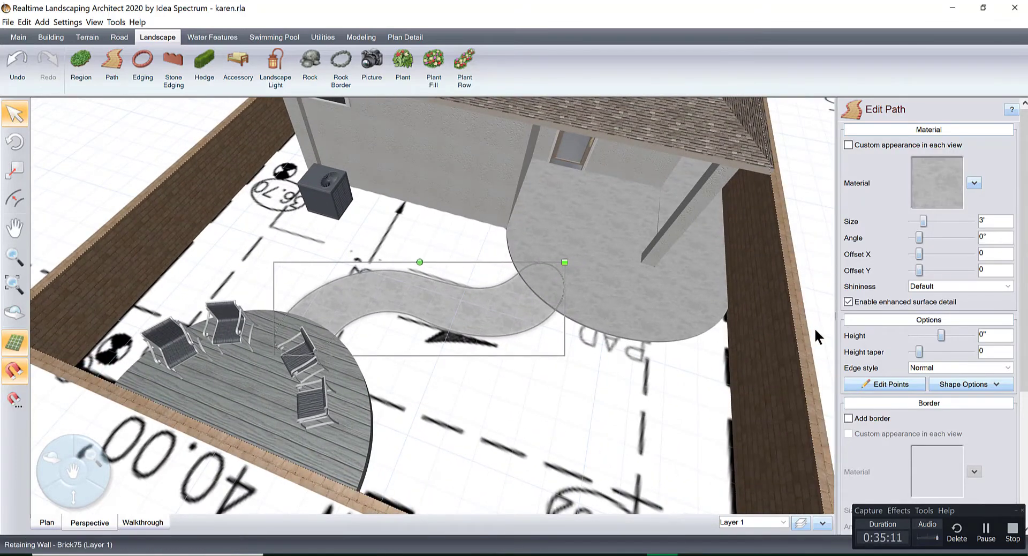
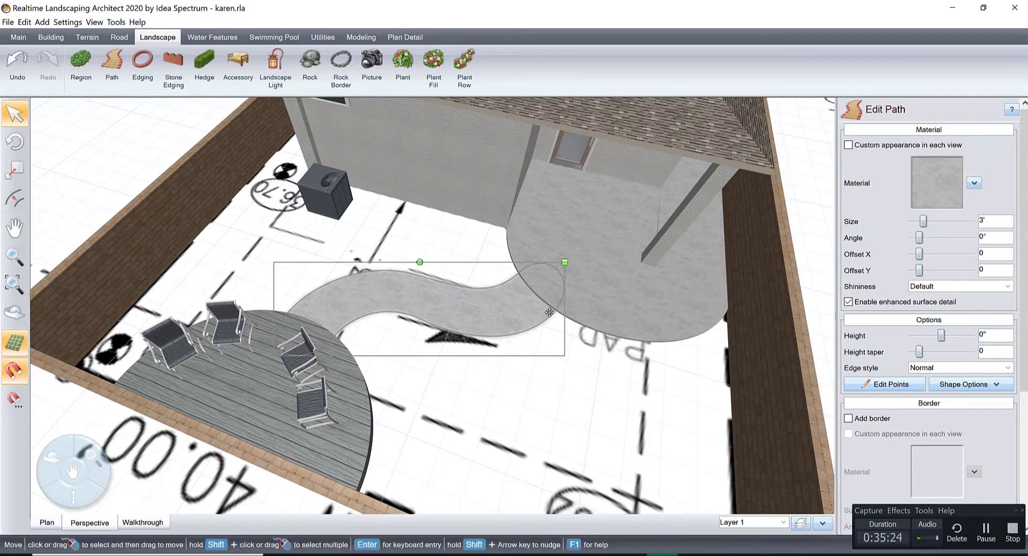
Step: Orbit and zoom the 3D view onto the path-patio junction, then go back to Plan view
right_click_drag(559, 314, 587, 317)
scroll(587, 317, "up", 5)
middle_click_drag(436, 337, 257, 364)
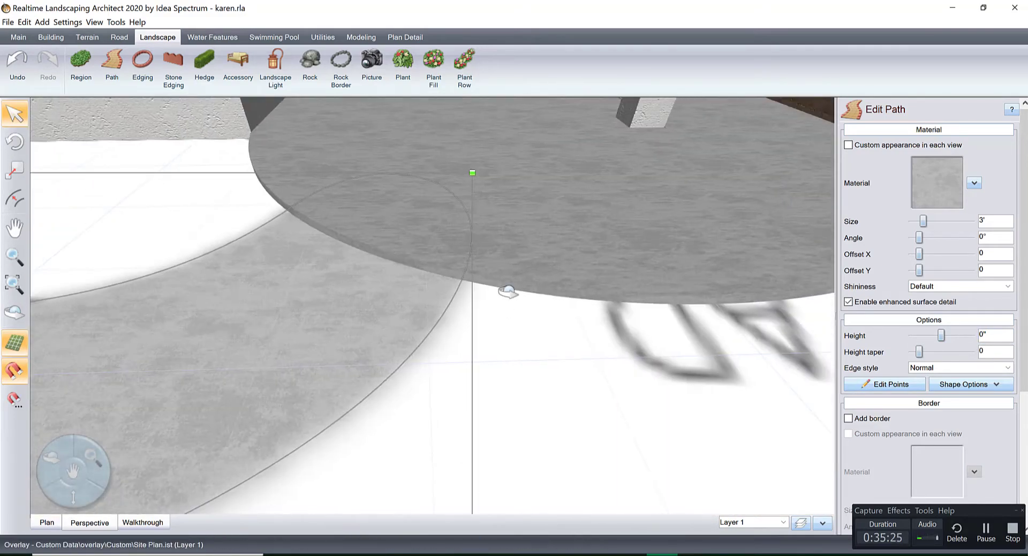
scroll(507, 291, "down", 2)
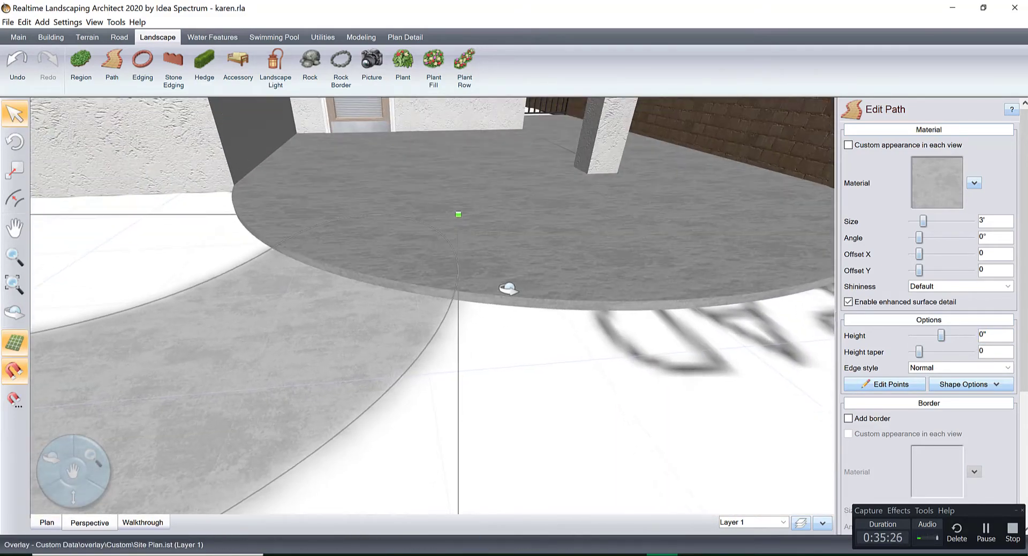
left_click(47, 520)
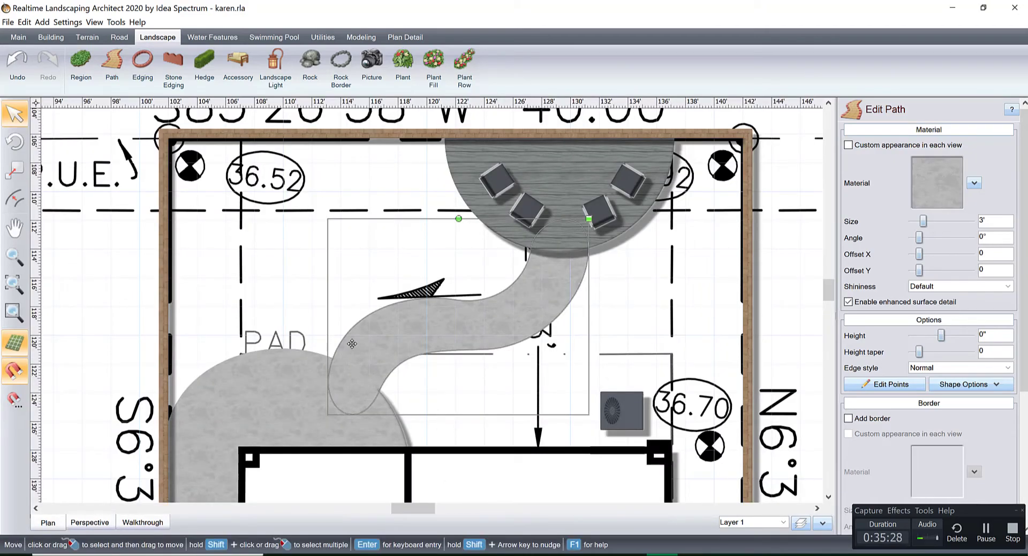
Step: Save the winding path's outline as a custom shape named 'S curve'
right_click(476, 318)
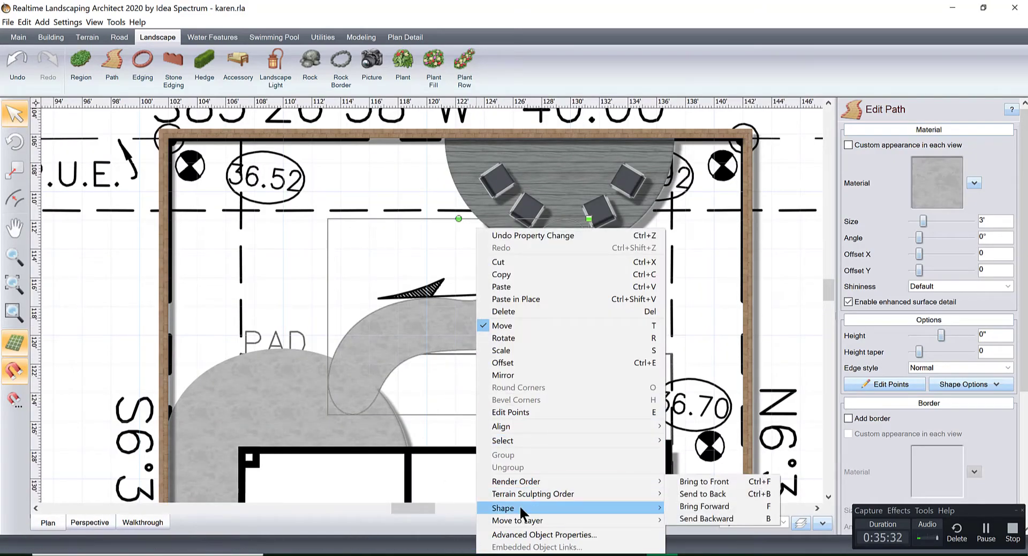
mouse_move(519, 506)
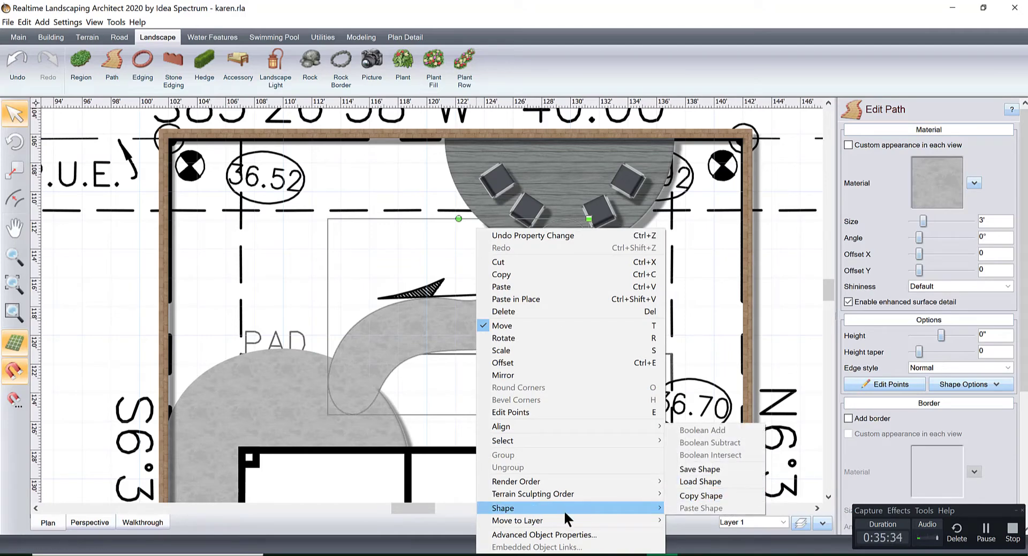
left_click(704, 470)
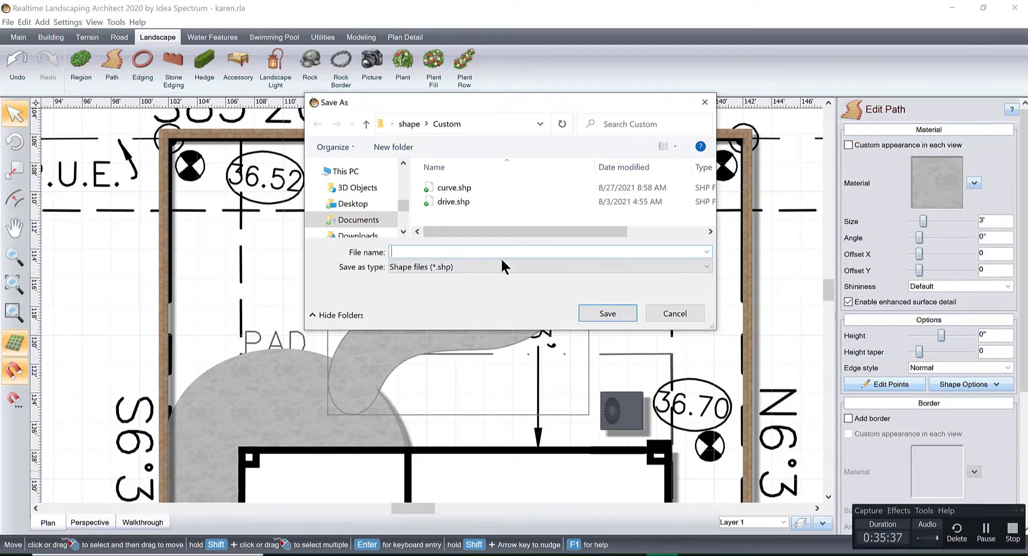
type("S curve")
left_click(593, 309)
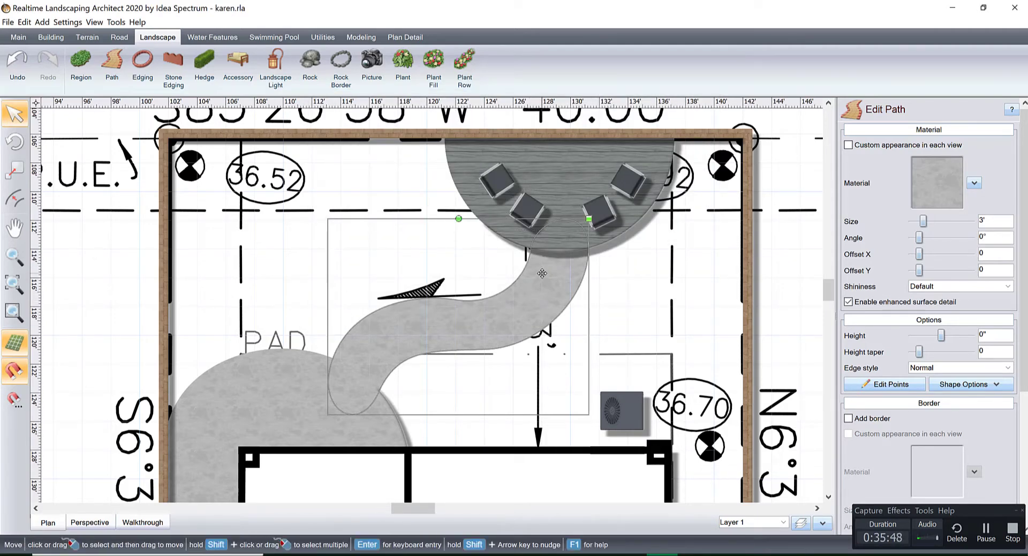
left_click(50, 37)
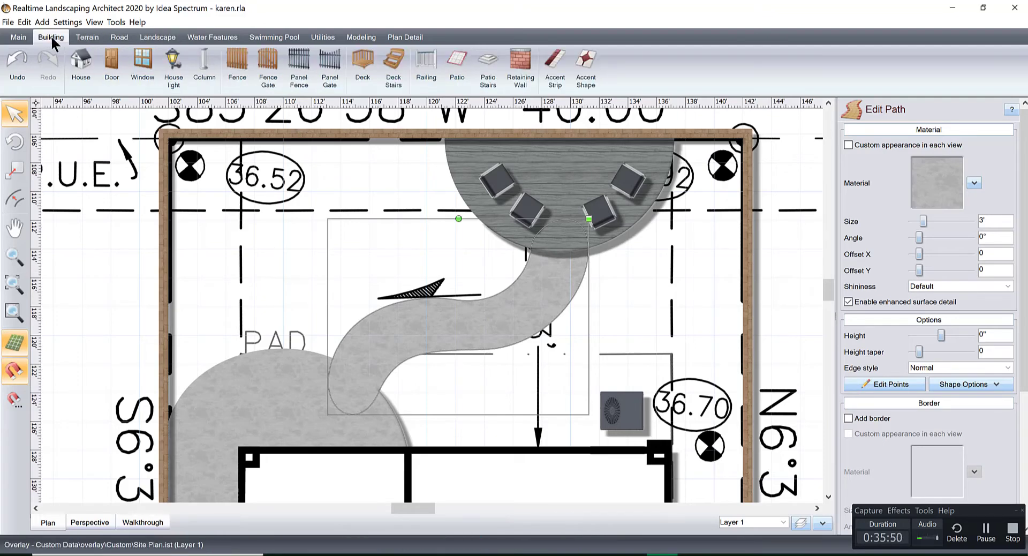
Step: Add a patio using the custom 'S curve' shape
left_click(454, 60)
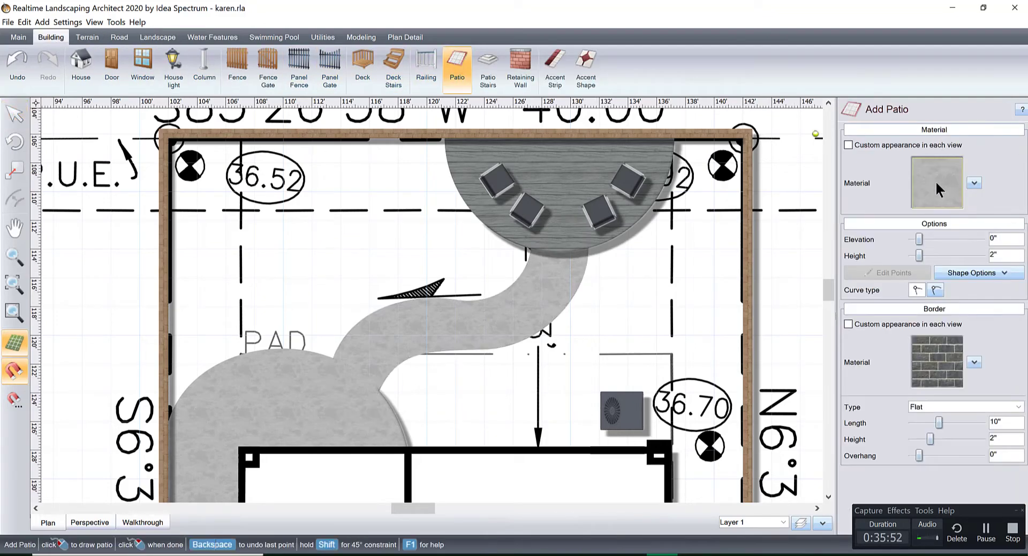
left_click(973, 271)
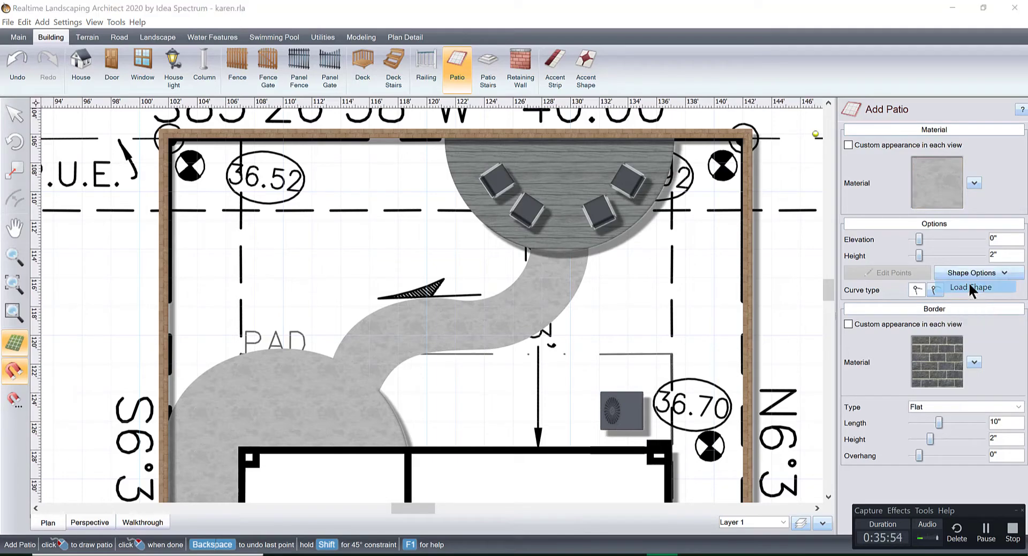
left_click(969, 286)
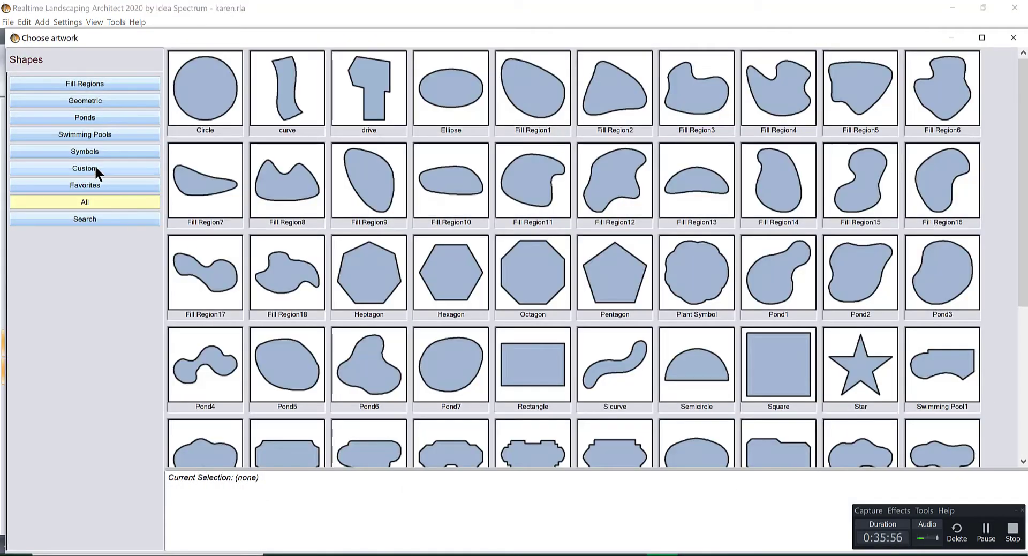
left_click(97, 169)
double_click(361, 89)
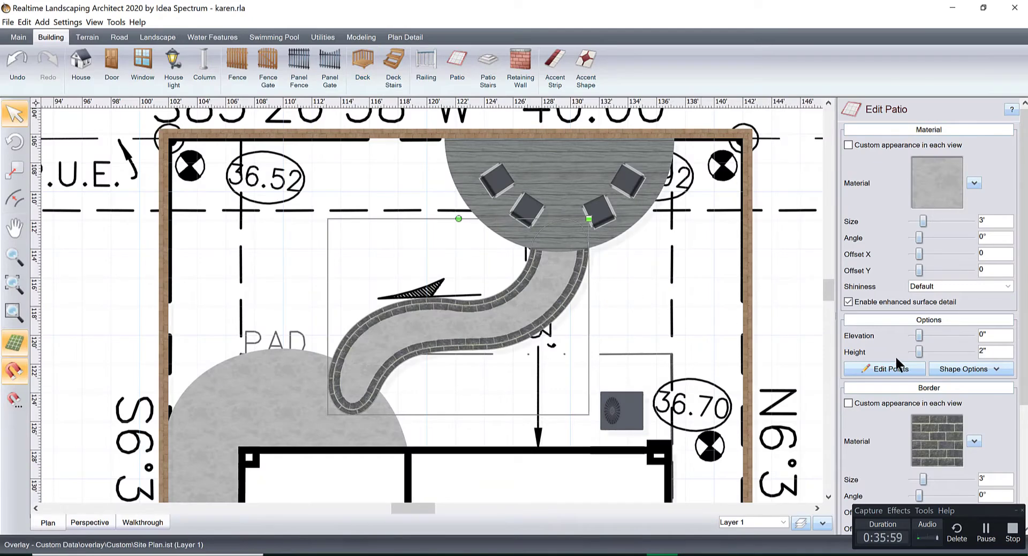
Step: Set the patio's border type to None and remove the original winding path
left_click_drag(1025, 386, 1025, 410)
scroll(1024, 415, "down", 4)
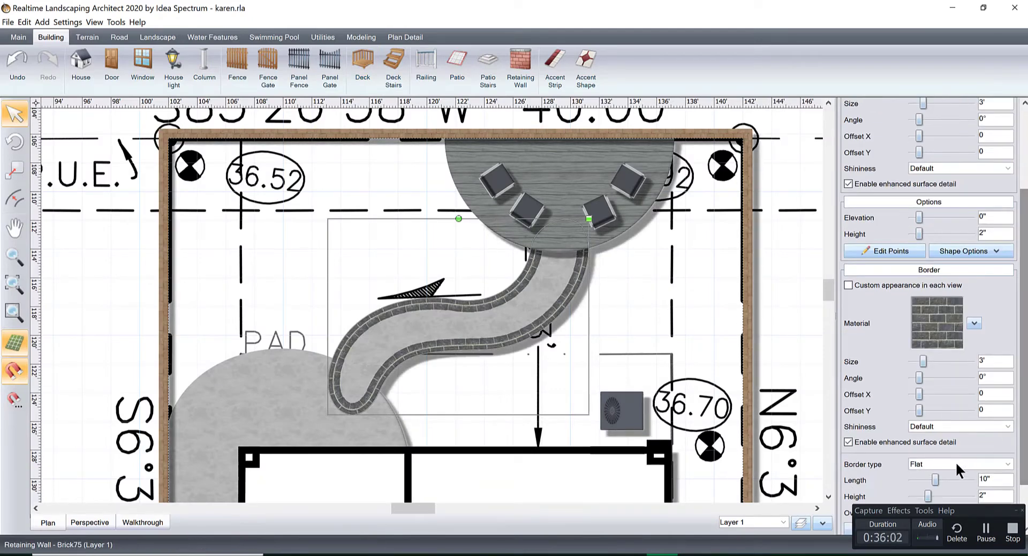
left_click(938, 463)
left_click(936, 474)
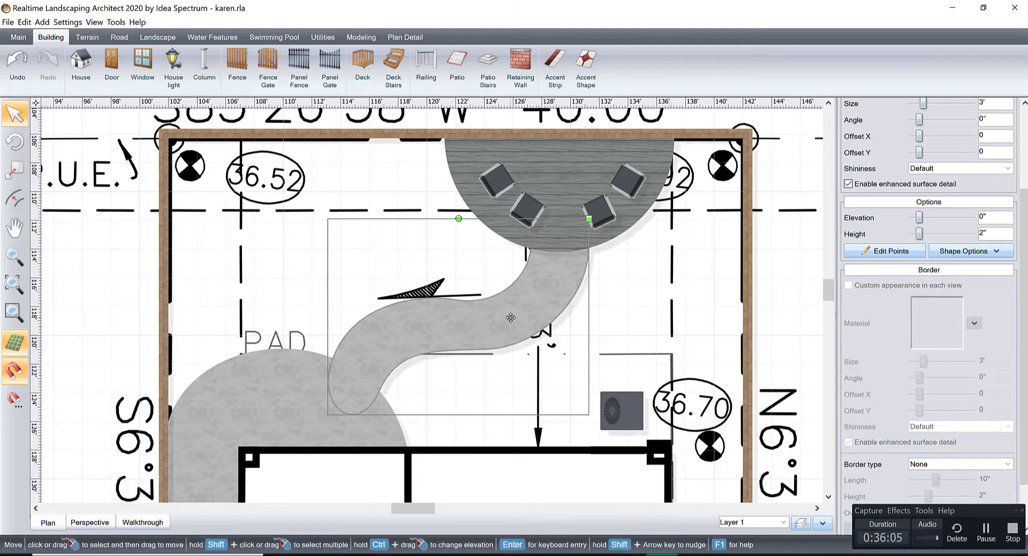
scroll(1020, 316, "up", 6)
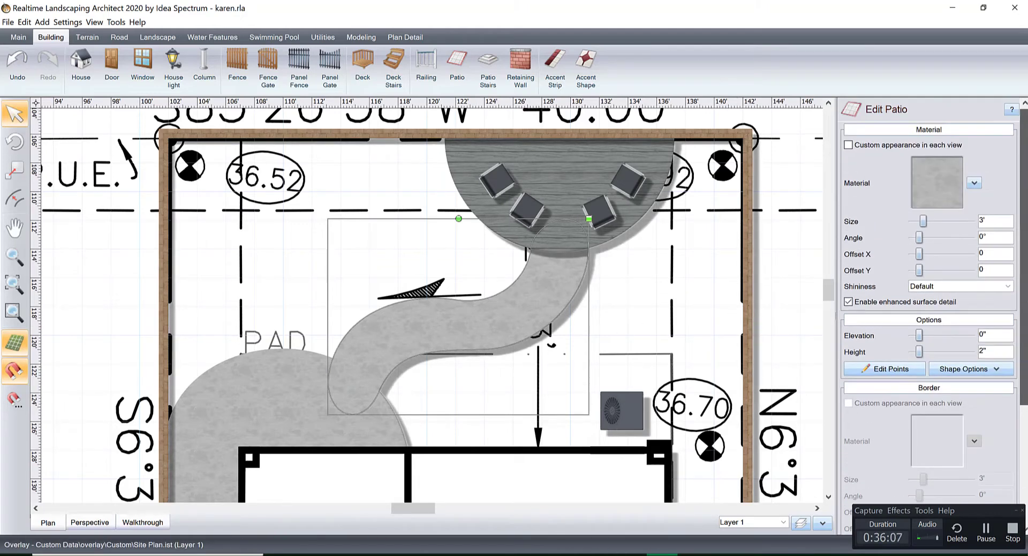
left_click(518, 305)
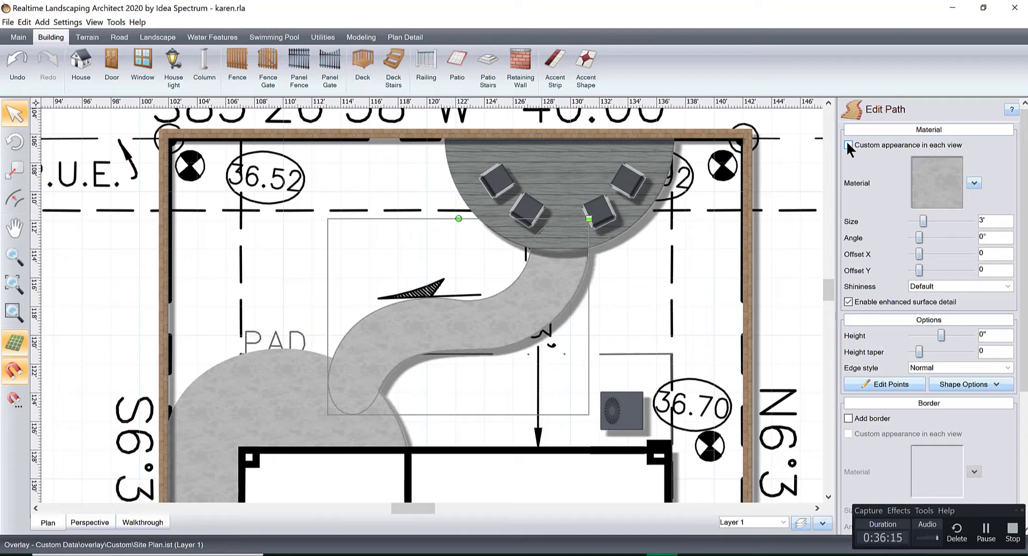
key("Escape")
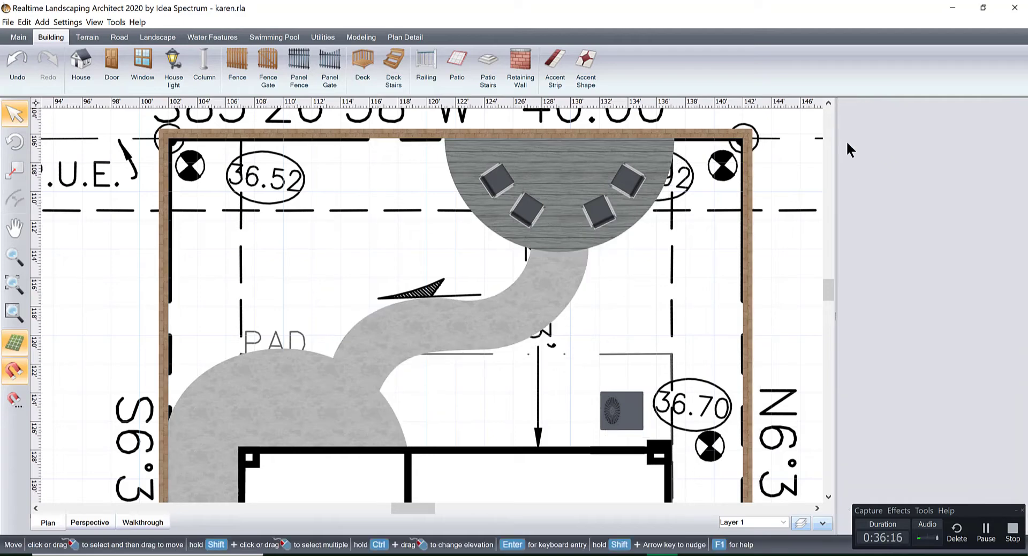
Step: Orbit the 3D view around the patio, S-curve path and deck, then zoom into the deck in plan
left_click(87, 521)
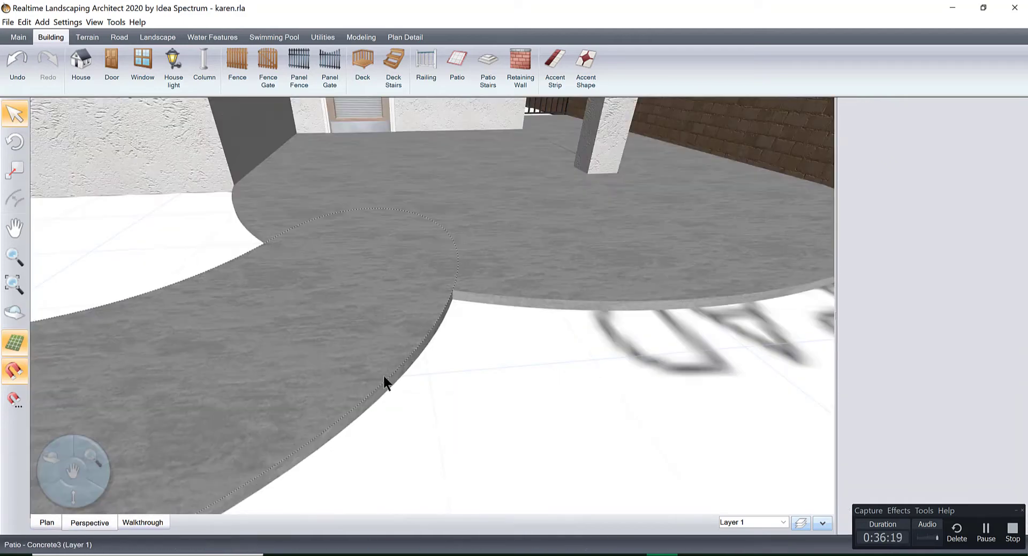
middle_click_drag(422, 354, 527, 347)
left_click(527, 347)
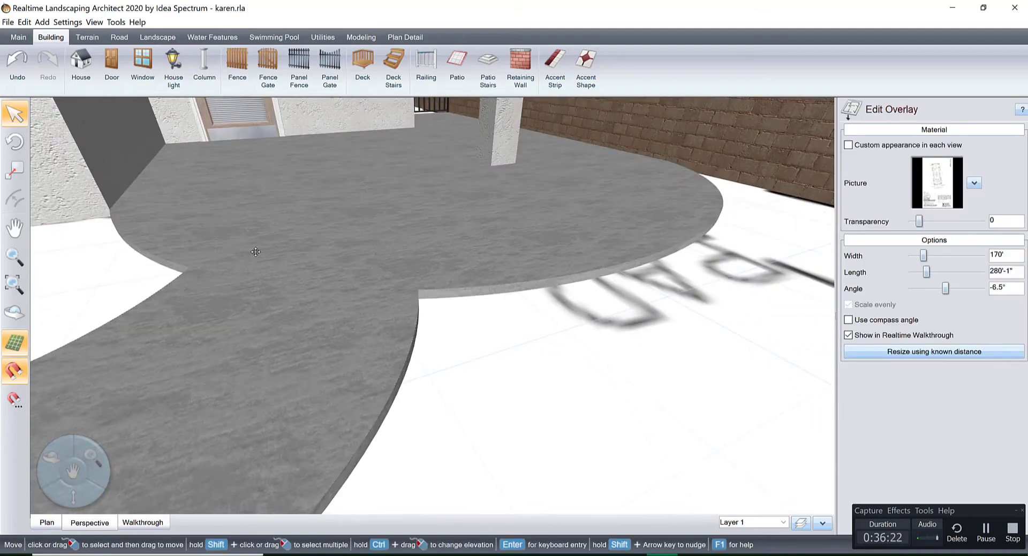
middle_click_drag(616, 384, 431, 383)
scroll(644, 412, "up", 2)
scroll(669, 394, "down", 2)
middle_click_drag(585, 388, 544, 330)
right_click_drag(544, 329, 481, 426)
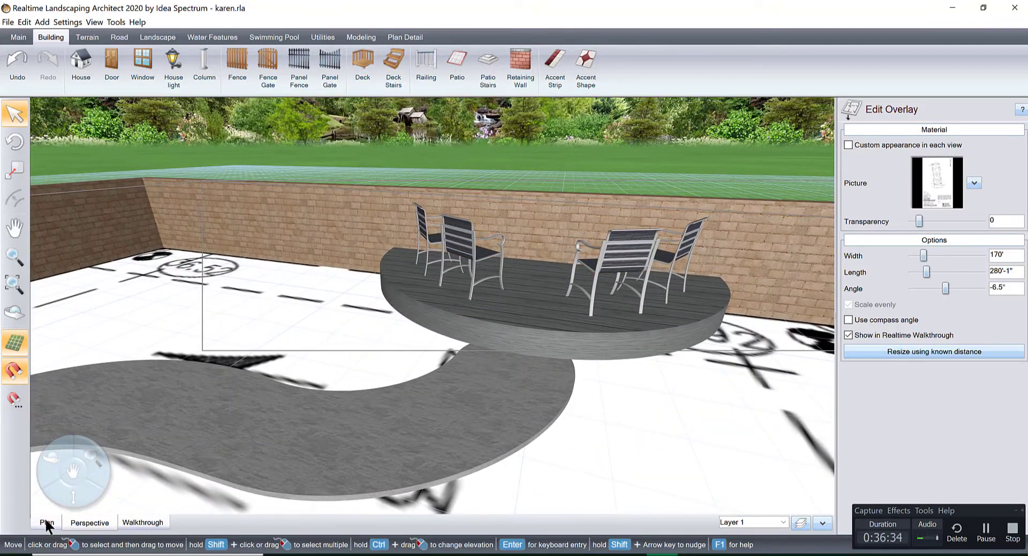
left_click(46, 523)
scroll(549, 298, "up", 5)
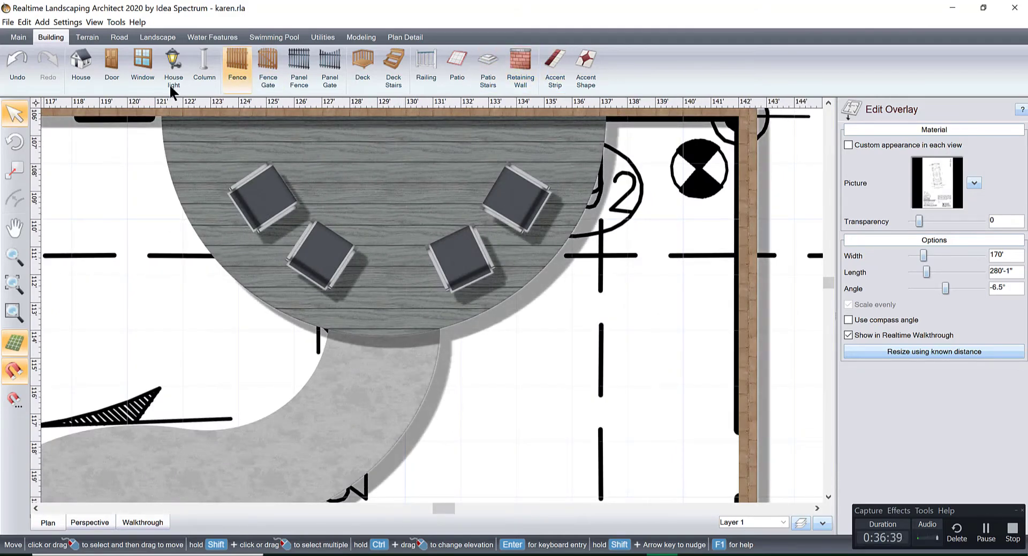
Step: Add 4'-8"-wide deck stairs at the deck edge facing the path
left_click(394, 63)
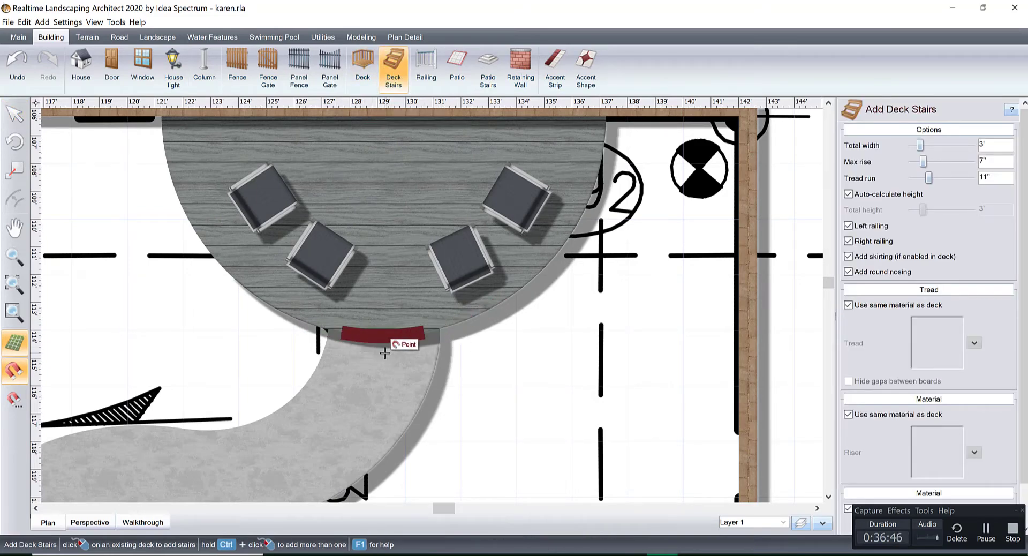
left_click(969, 144)
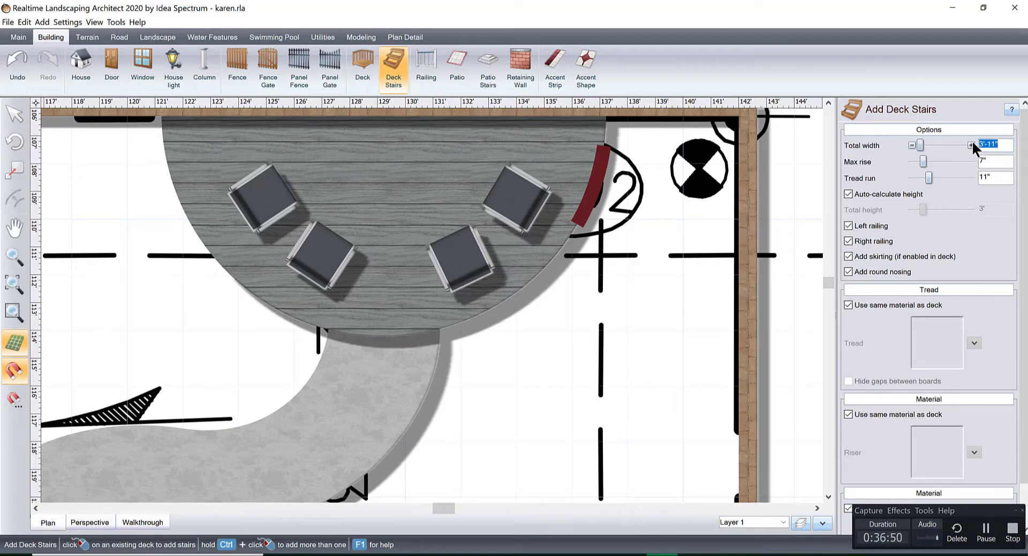
left_click(971, 143)
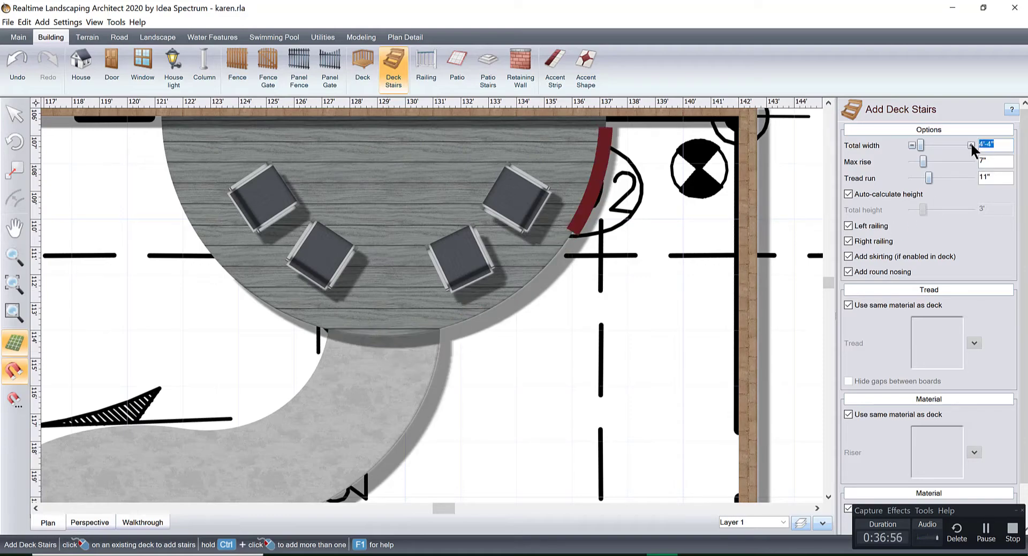
left_click(971, 144)
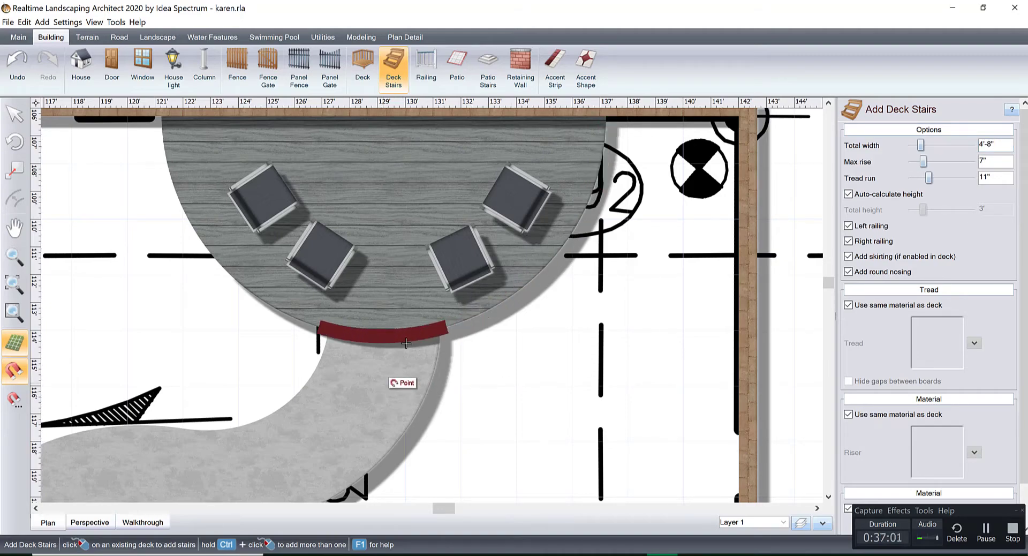
left_click(384, 345)
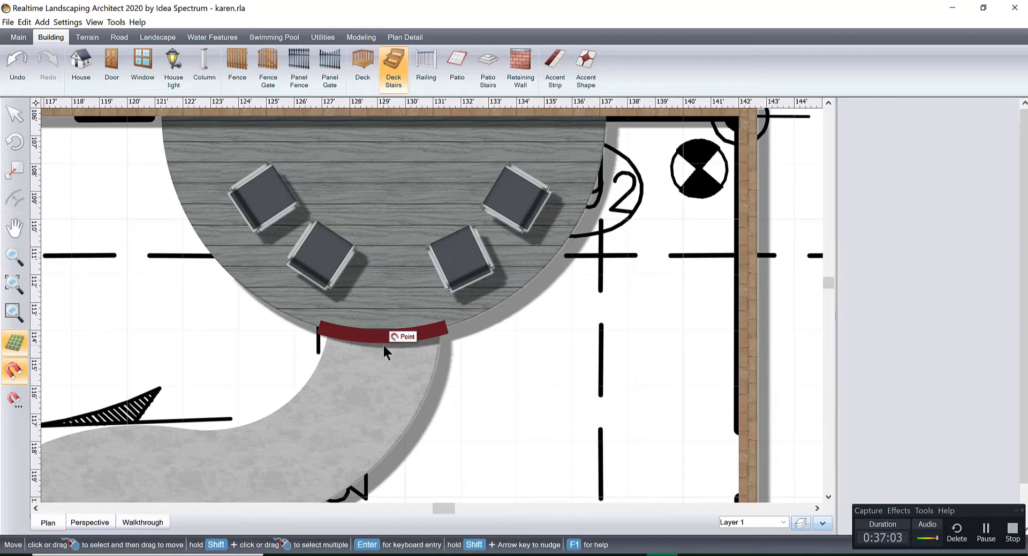
left_click(95, 523)
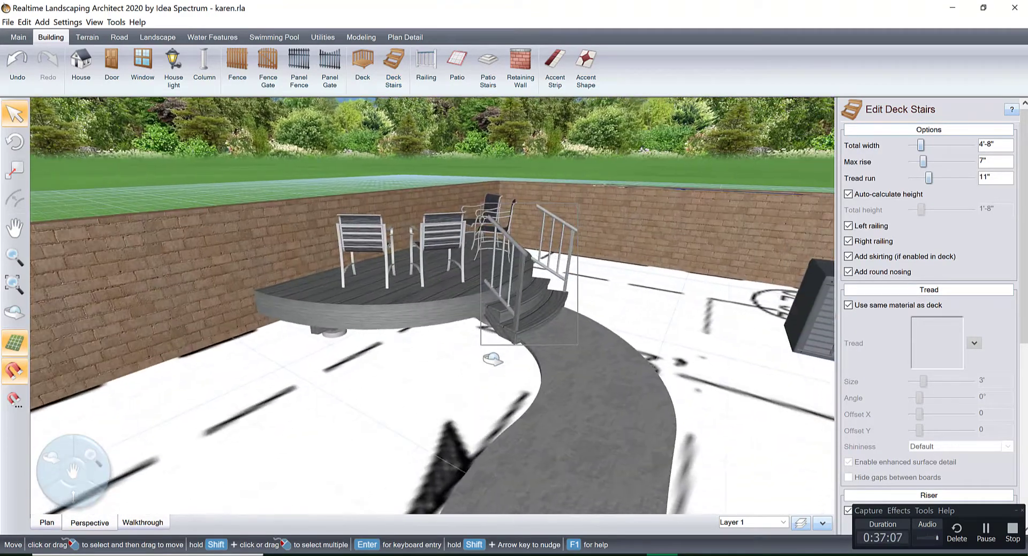
Step: Uncheck the Left railing and Right railing options on the deck stairs
middle_click_drag(492, 359, 472, 358)
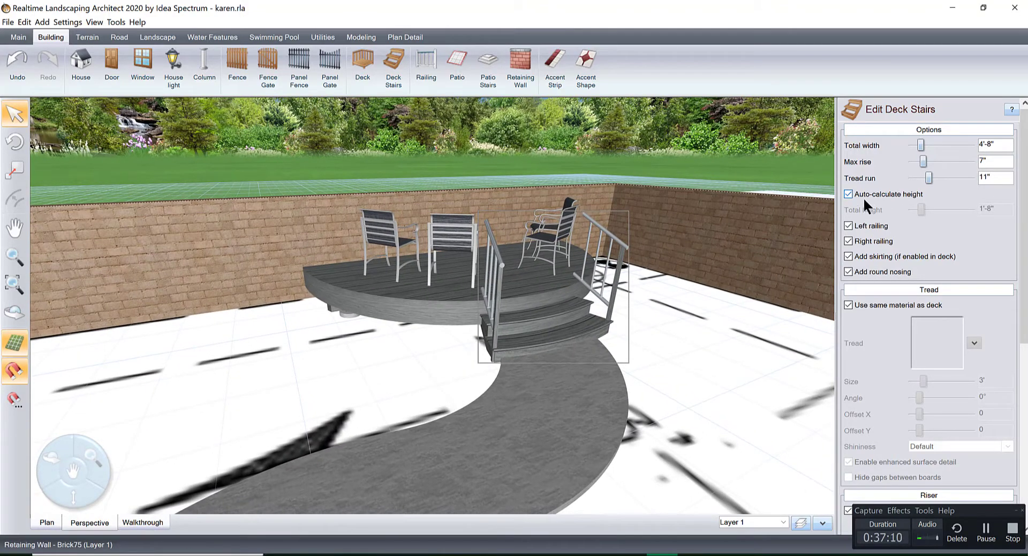
left_click(848, 225)
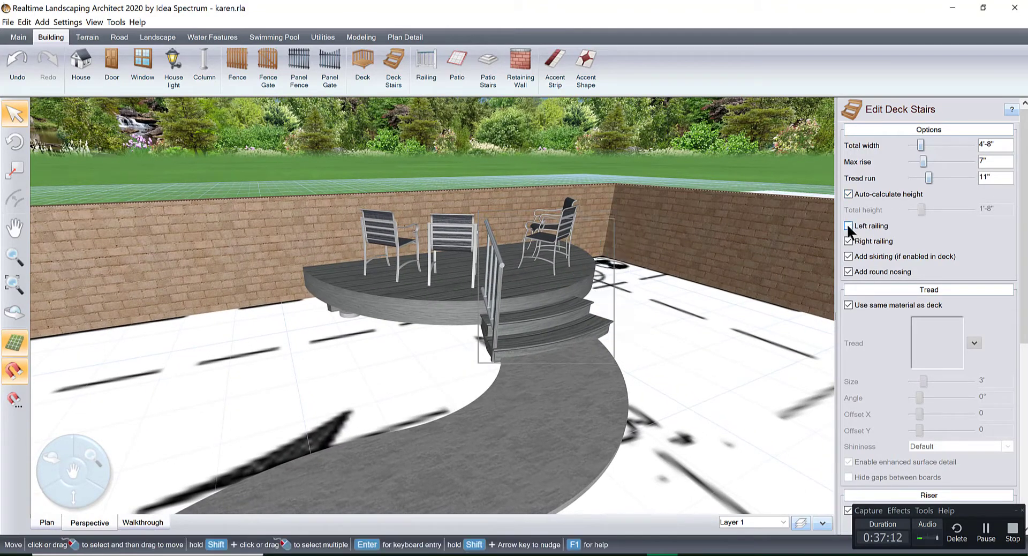
left_click(848, 240)
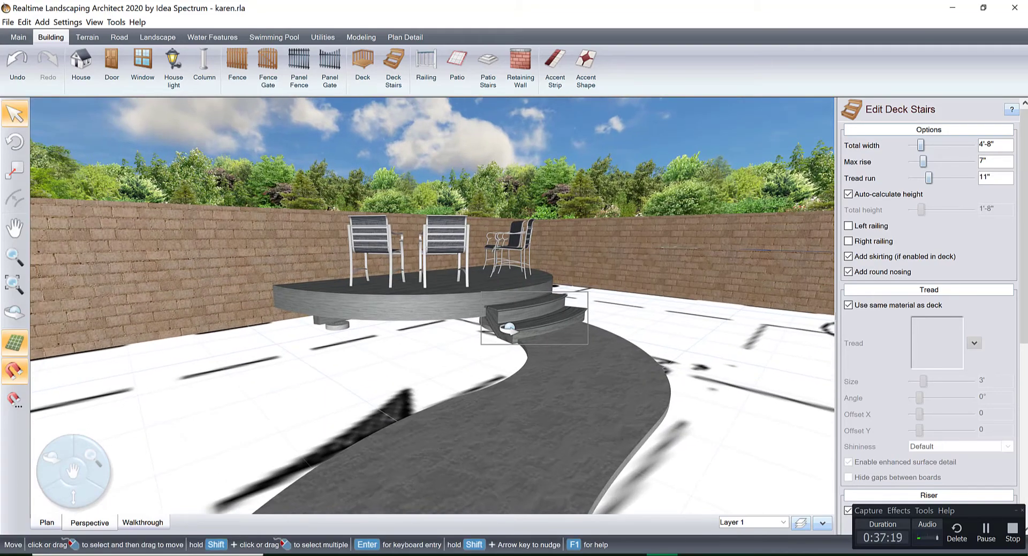
Step: Lower the round deck's elevation from 1'-6" to 1'
left_click(457, 300)
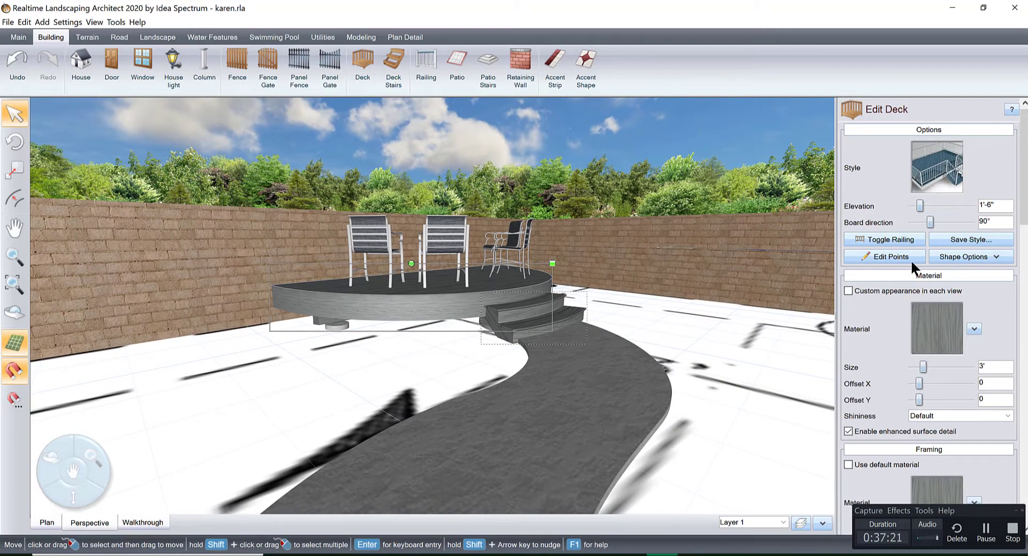
left_click(911, 205)
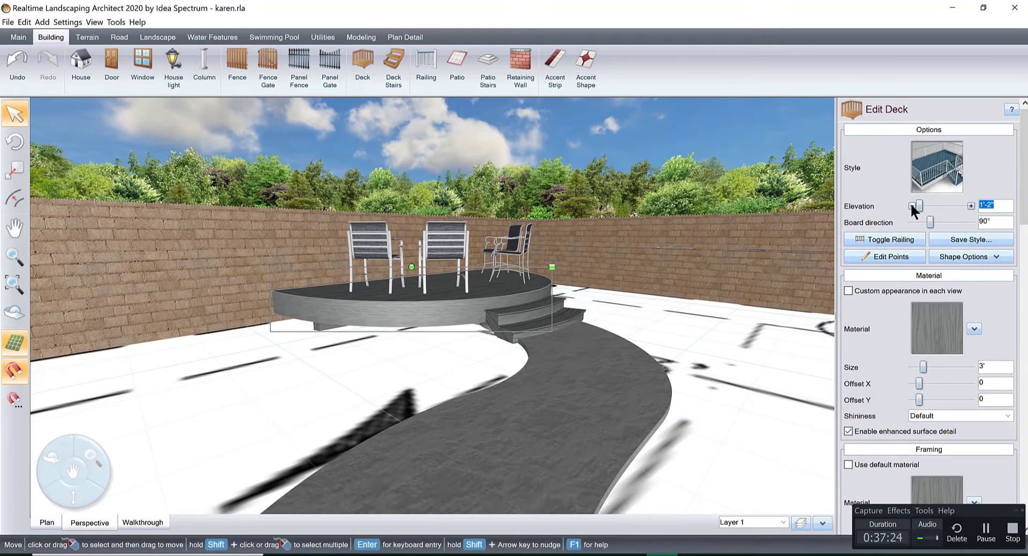
left_click(521, 321)
middle_click_drag(537, 354, 483, 324)
right_click_drag(484, 324, 450, 325)
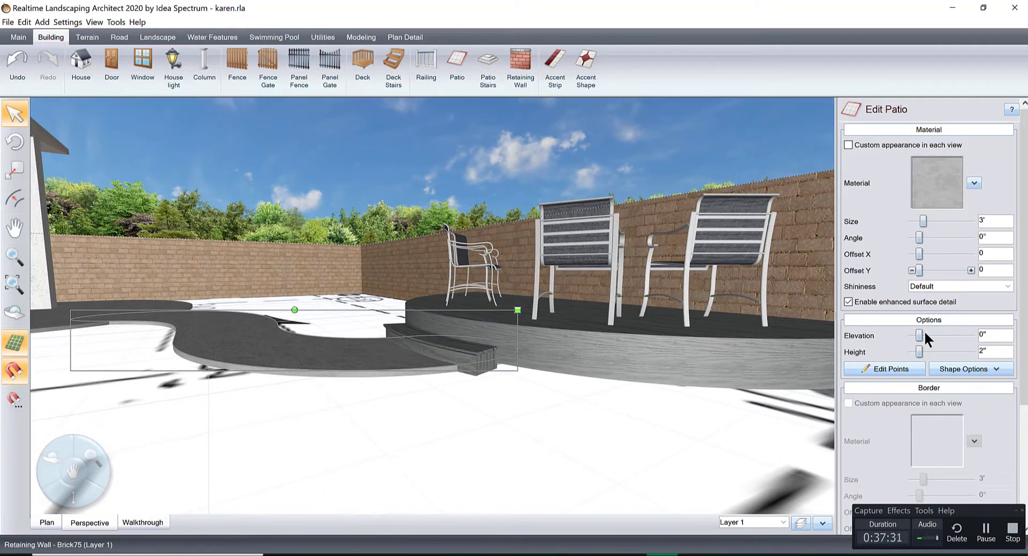
left_click(653, 342)
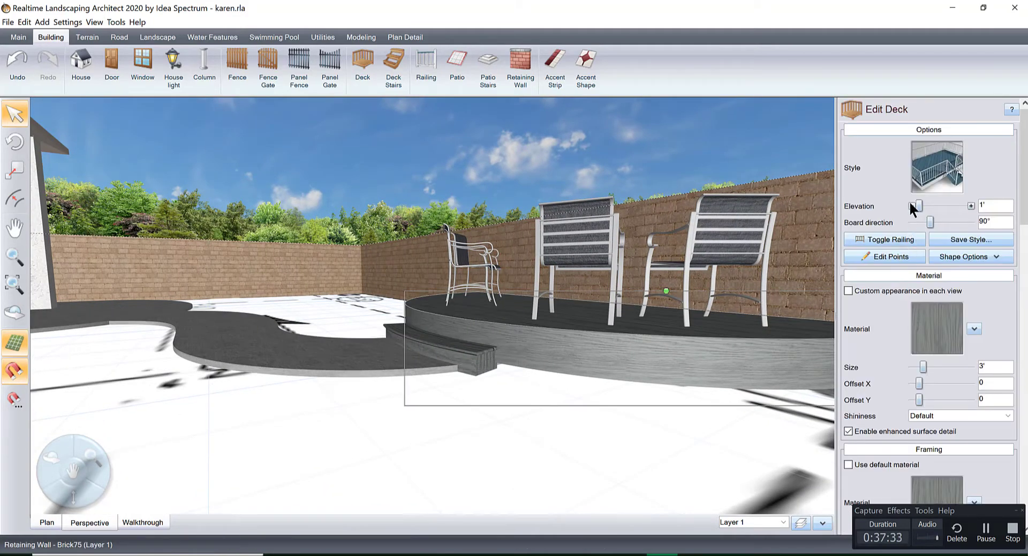
left_click(909, 205)
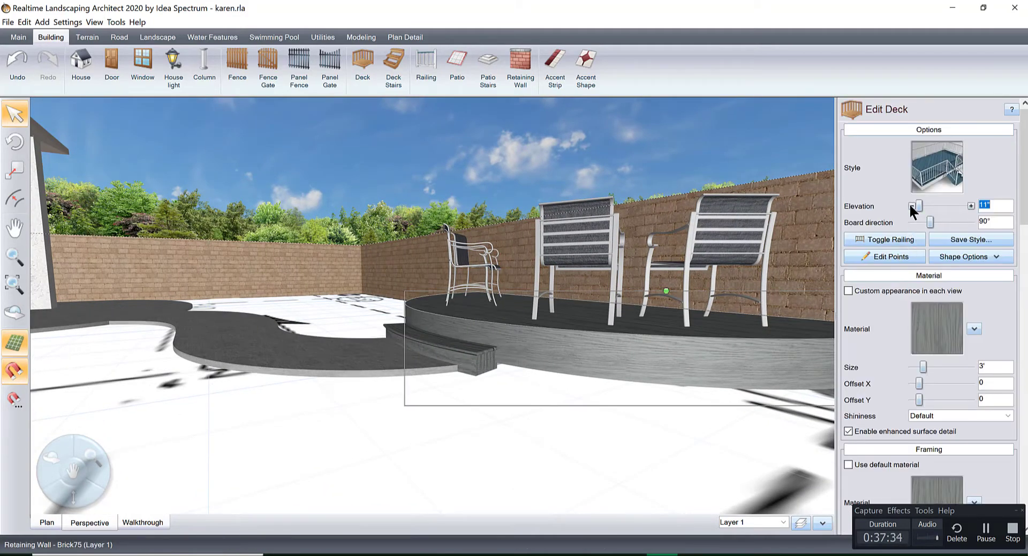
left_click(970, 205)
left_click(480, 357)
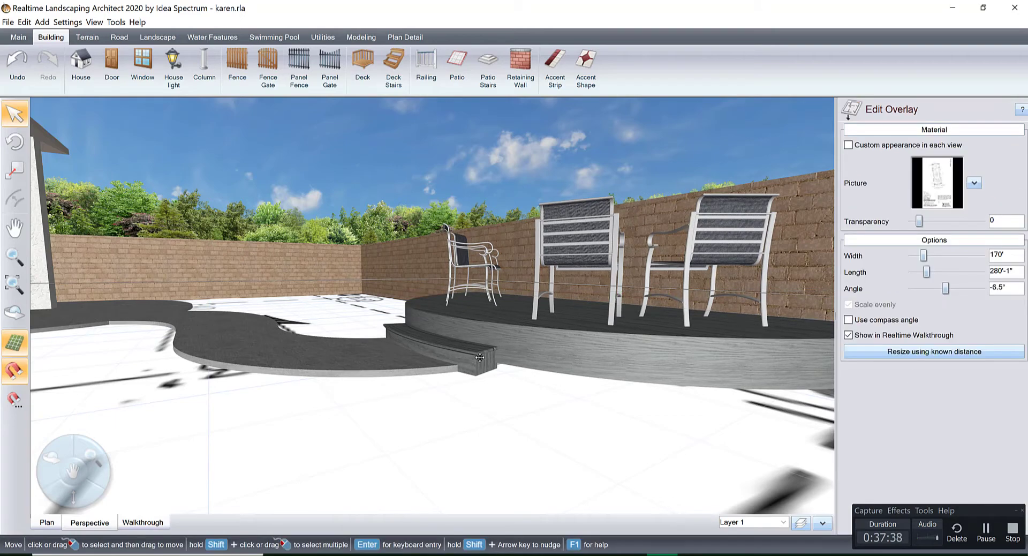
left_click(480, 357)
Step: Select the deck stairs and toggle Auto-calculate height, ending on manual height
middle_click_drag(478, 367, 475, 399)
left_click(425, 394)
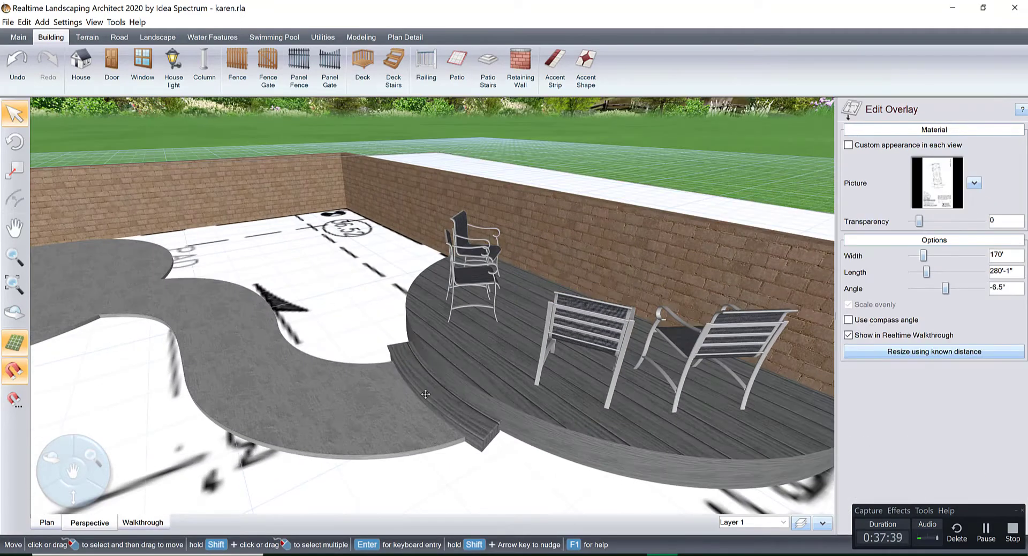
left_click(425, 394)
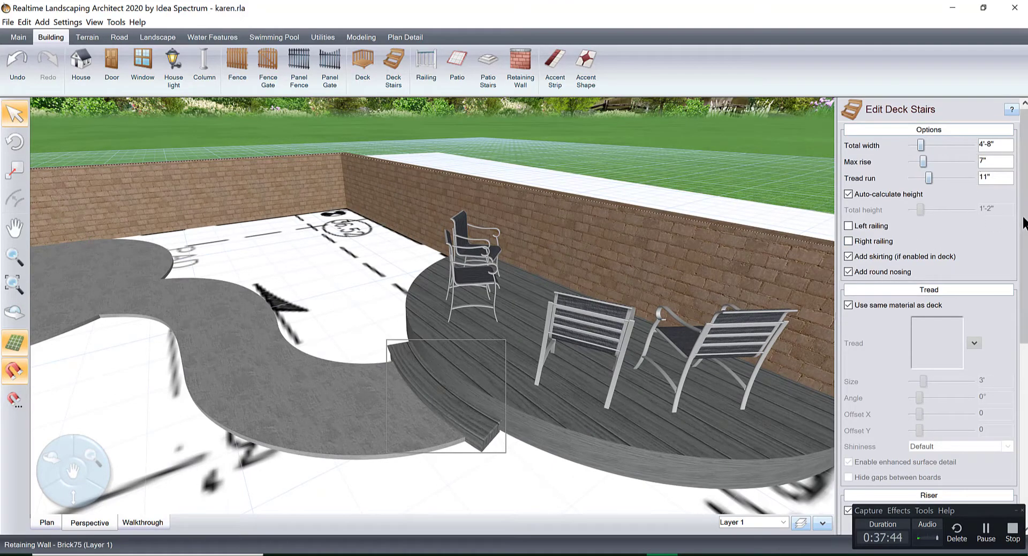
left_click(848, 194)
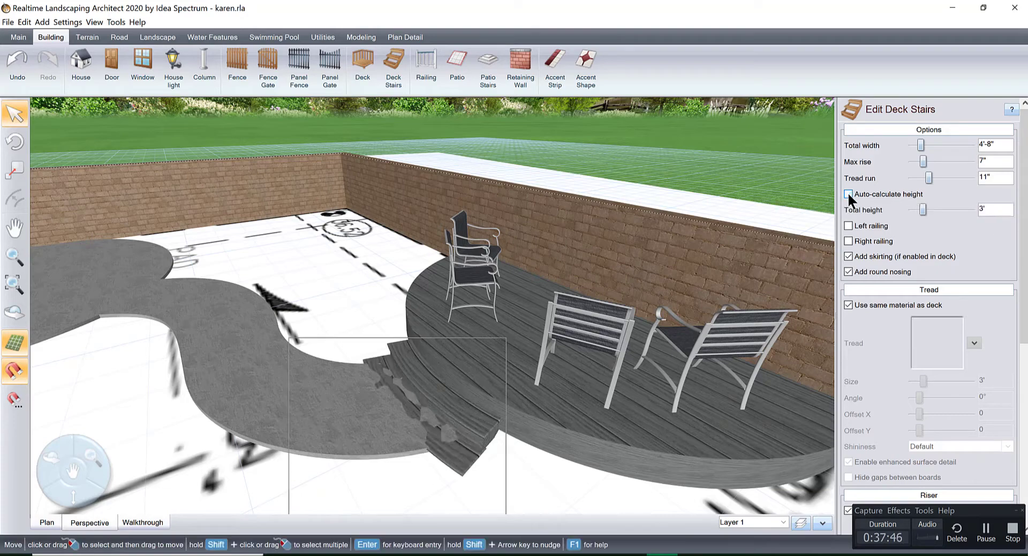
left_click(848, 194)
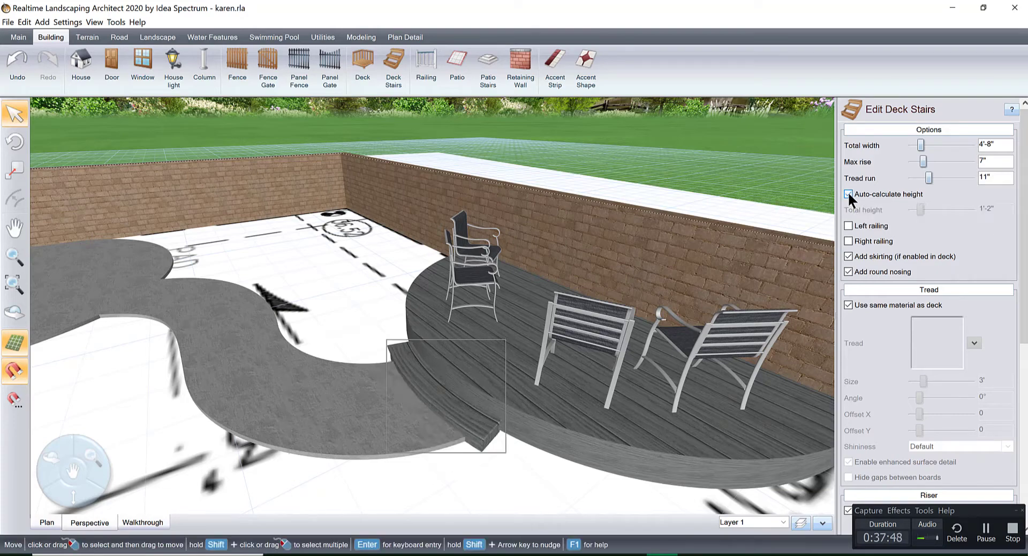
left_click(848, 194)
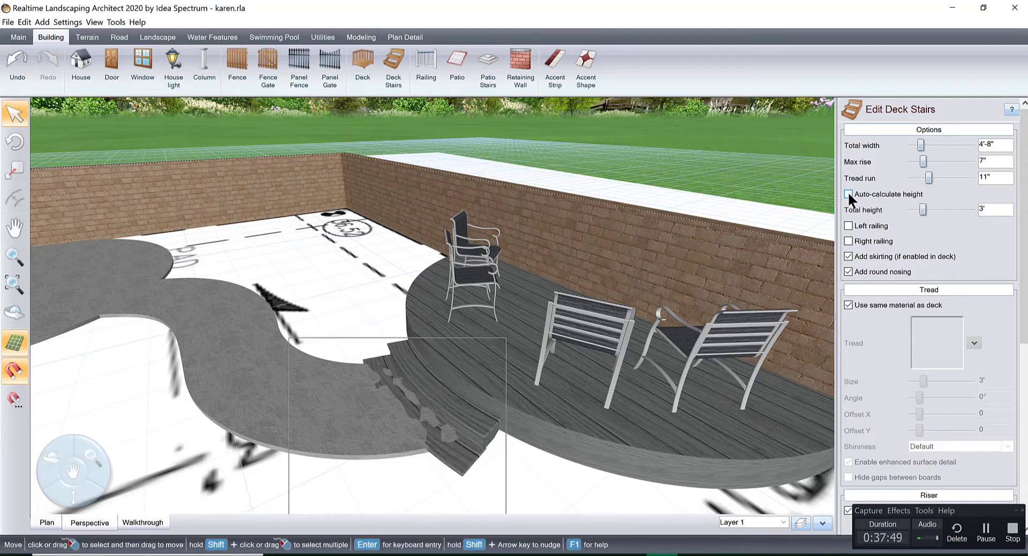
left_click(848, 194)
left_click(848, 194)
left_click(848, 194)
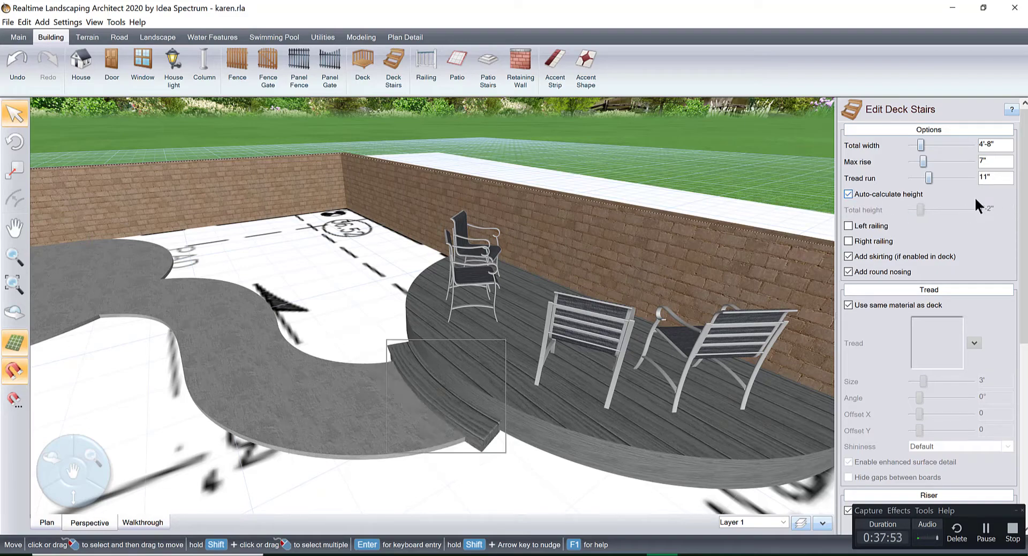
left_click(853, 194)
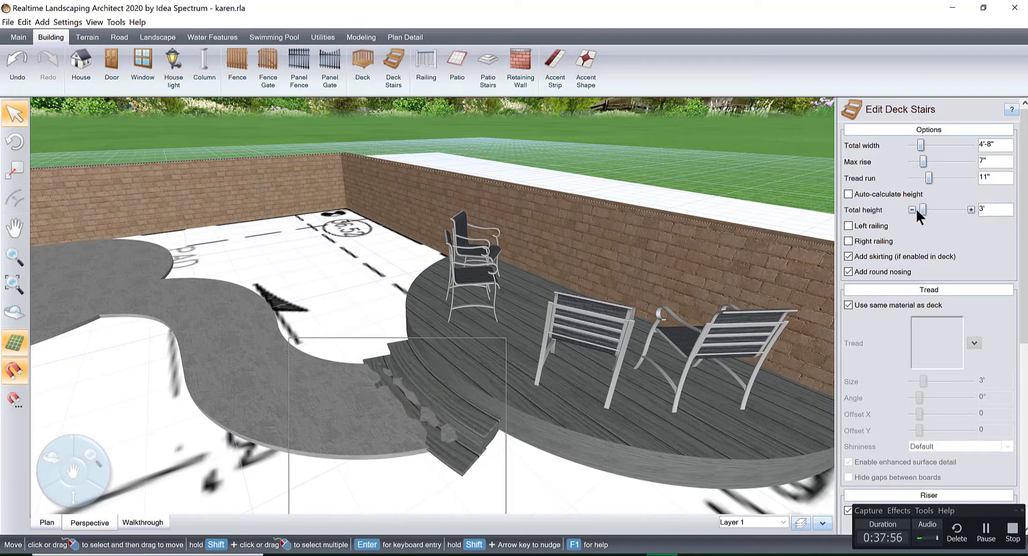
Step: Lower the stairs' total height step by step to 1'-2", then re-enable Auto-calculate height
left_click(911, 209)
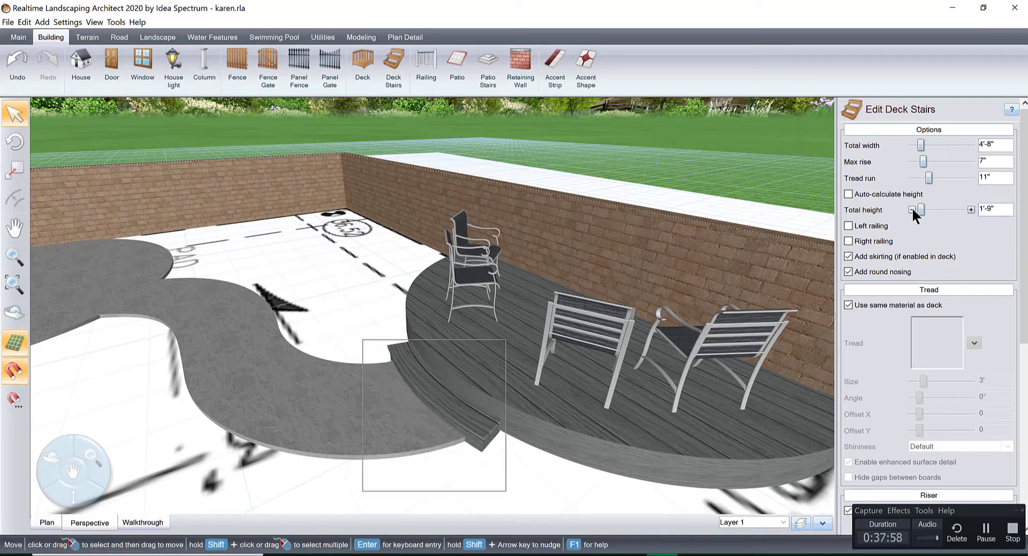
left_click(911, 208)
left_click(911, 209)
left_click(911, 209)
left_click(911, 208)
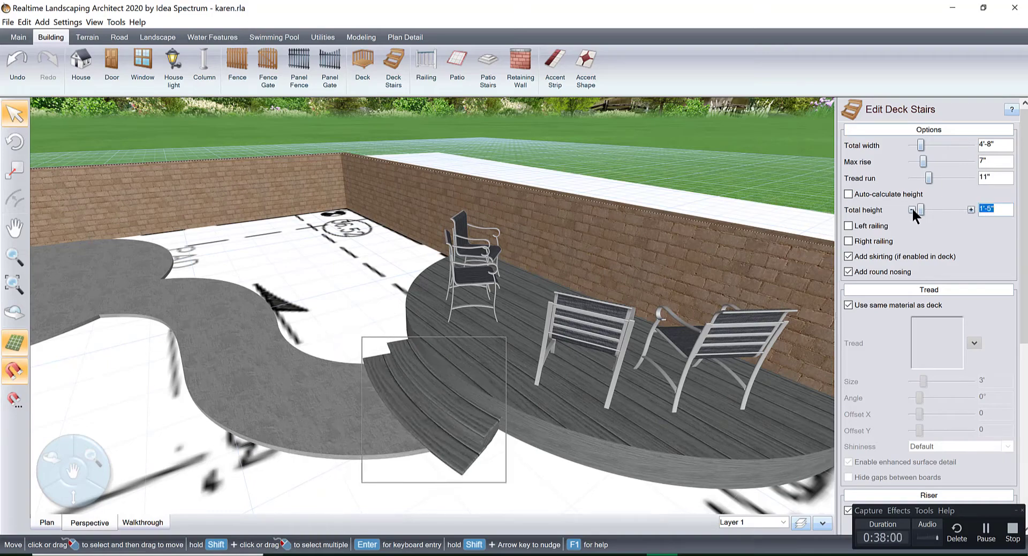
left_click(911, 209)
middle_click_drag(603, 343, 695, 307)
left_click(910, 208)
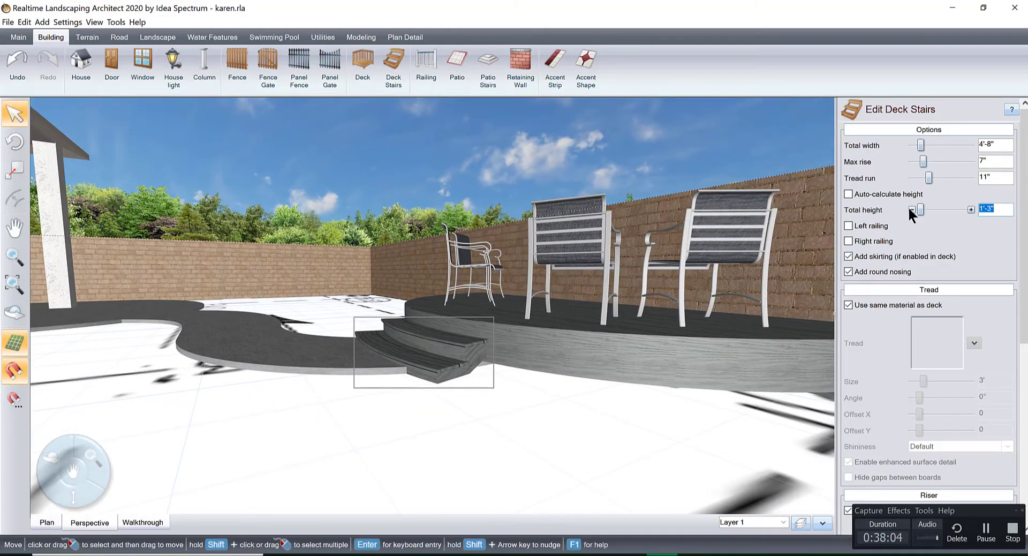
left_click(910, 208)
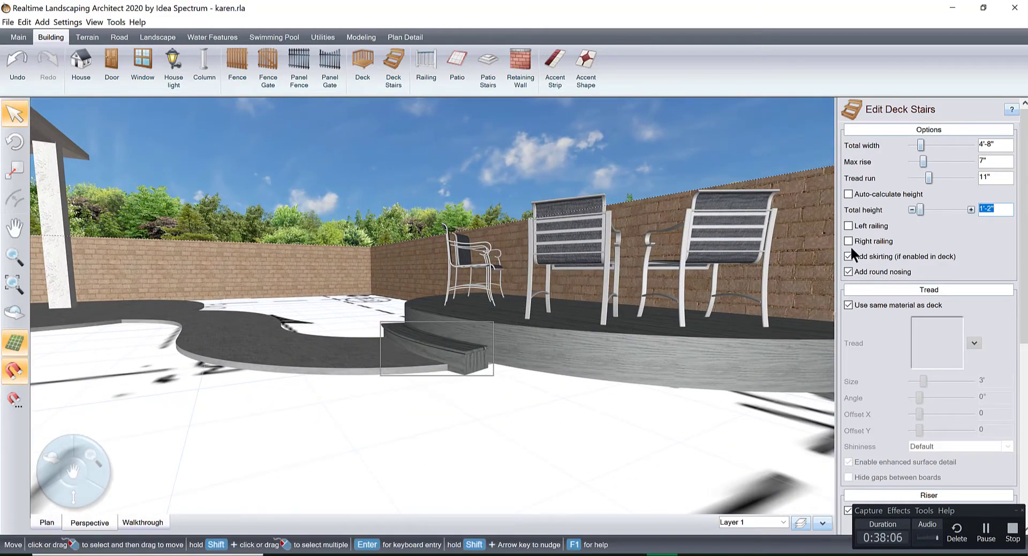
left_click(848, 193)
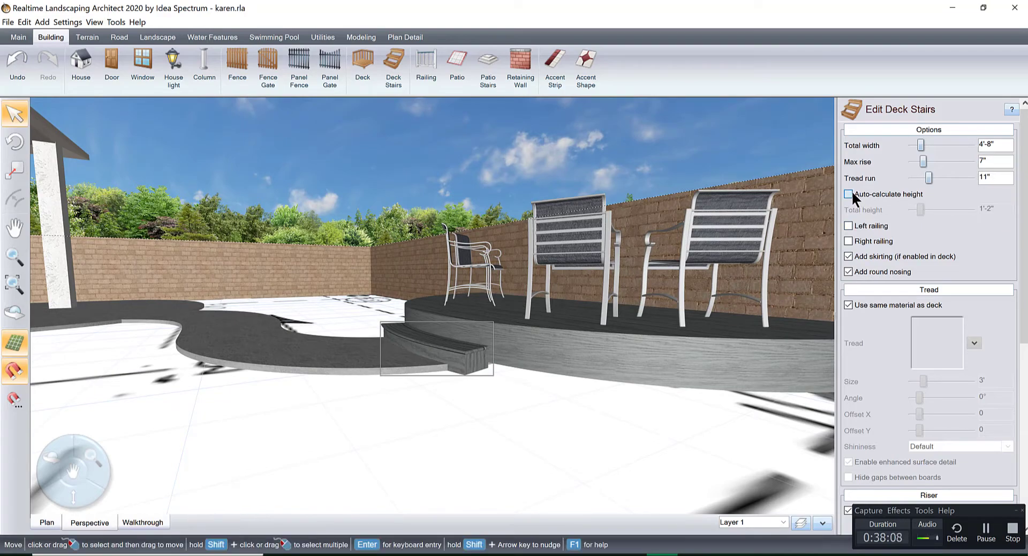
mouse_move(529, 339)
right_mouse_down()
mouse_move(637, 351)
mouse_move(593, 329)
mouse_move(519, 331)
right_mouse_up()
scroll(599, 330, "up", 6)
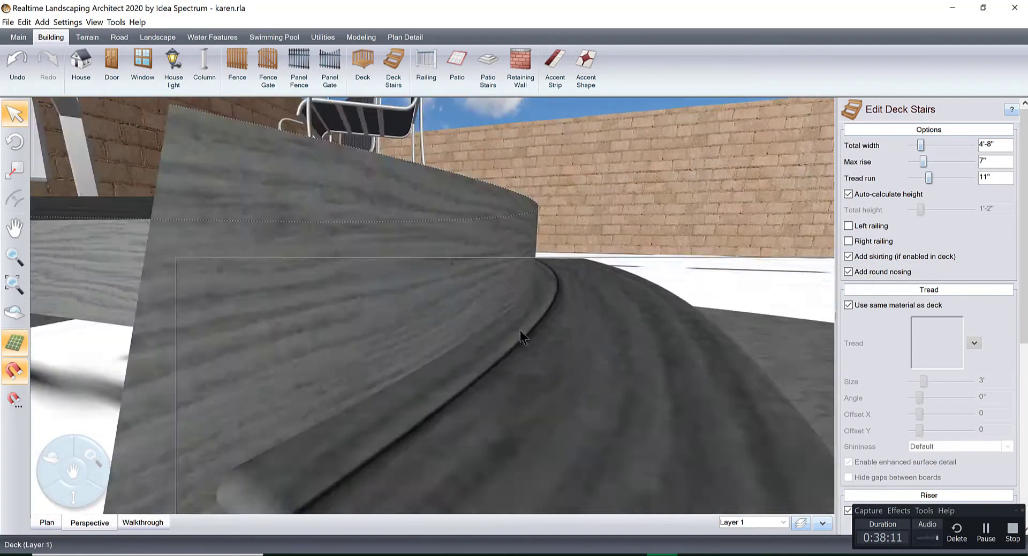
scroll(535, 337, "down", 5)
middle_click_drag(559, 321, 574, 307)
right_click_drag(574, 308, 591, 312)
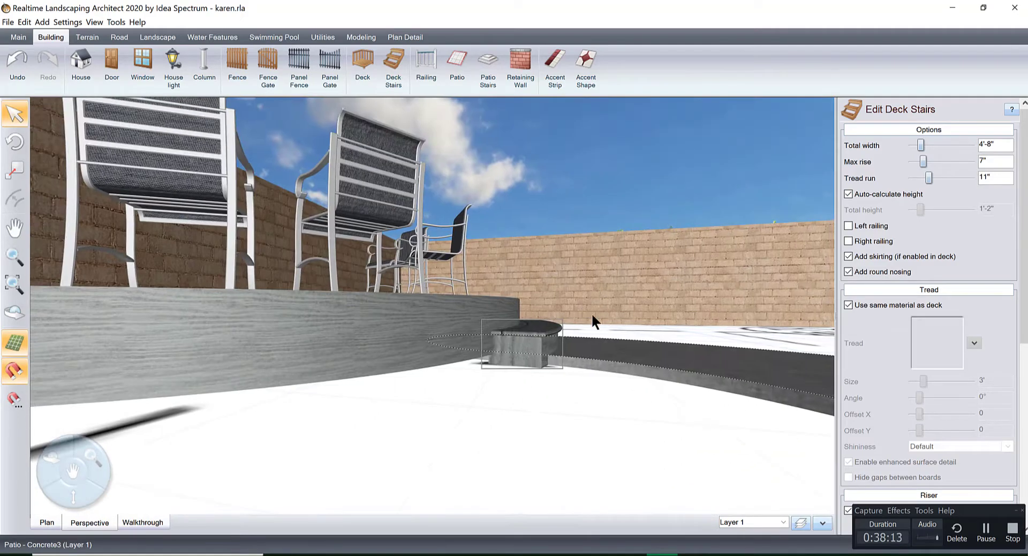
Step: Raise the deck's fascia height from 1' to 1'-2"
left_click(423, 338)
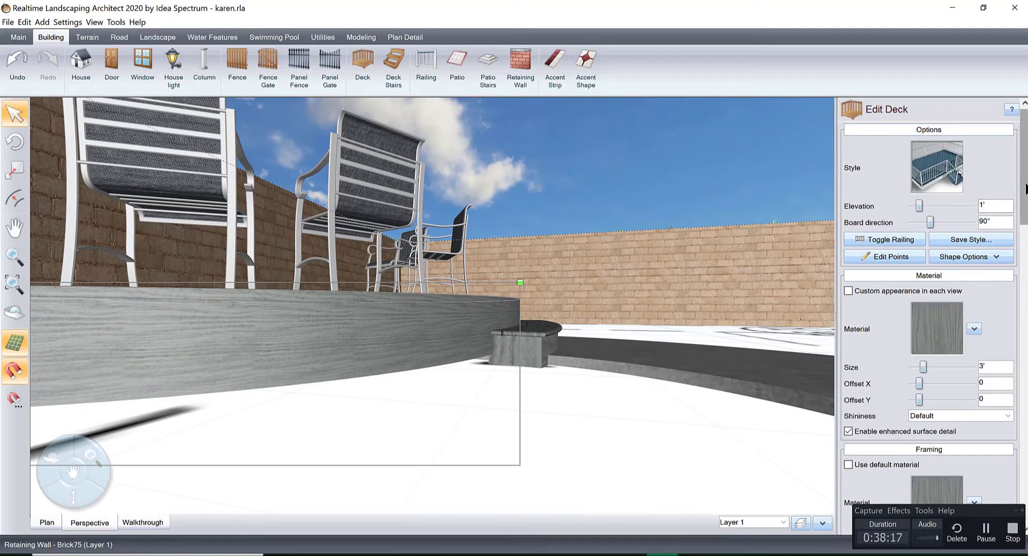
scroll(1020, 203, "down", 3)
left_click_drag(1024, 219, 1025, 408)
scroll(1025, 412, "down", 3)
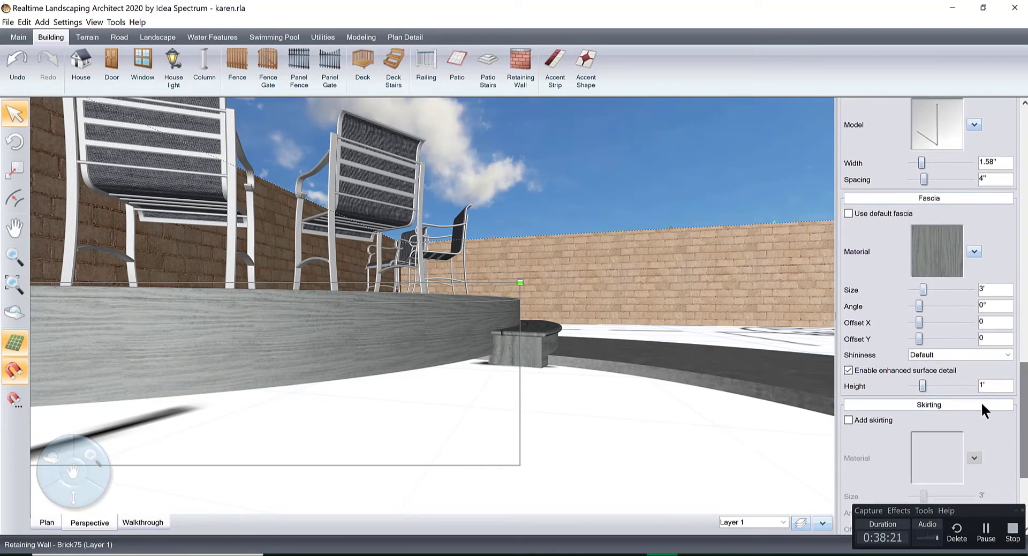
left_click(971, 386)
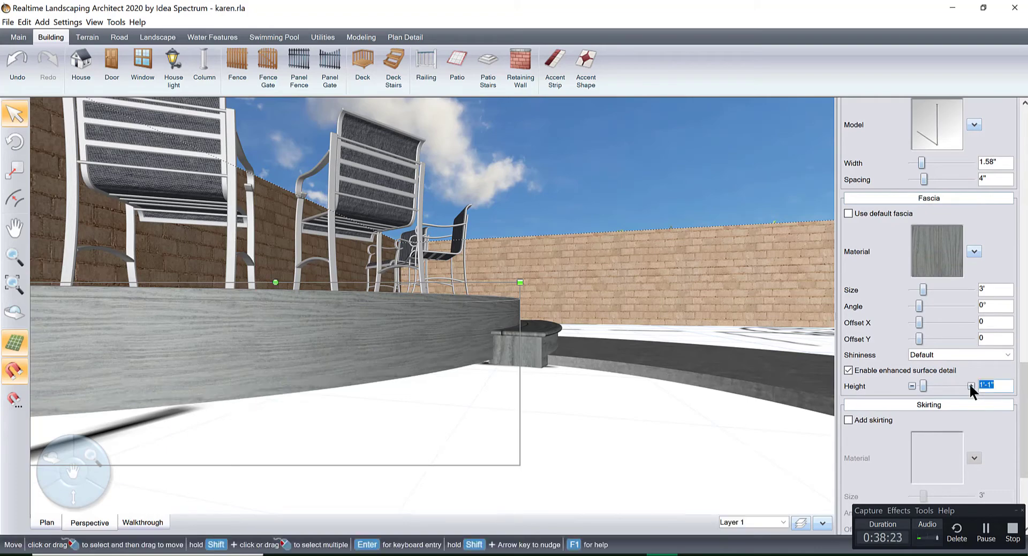
left_click(970, 385)
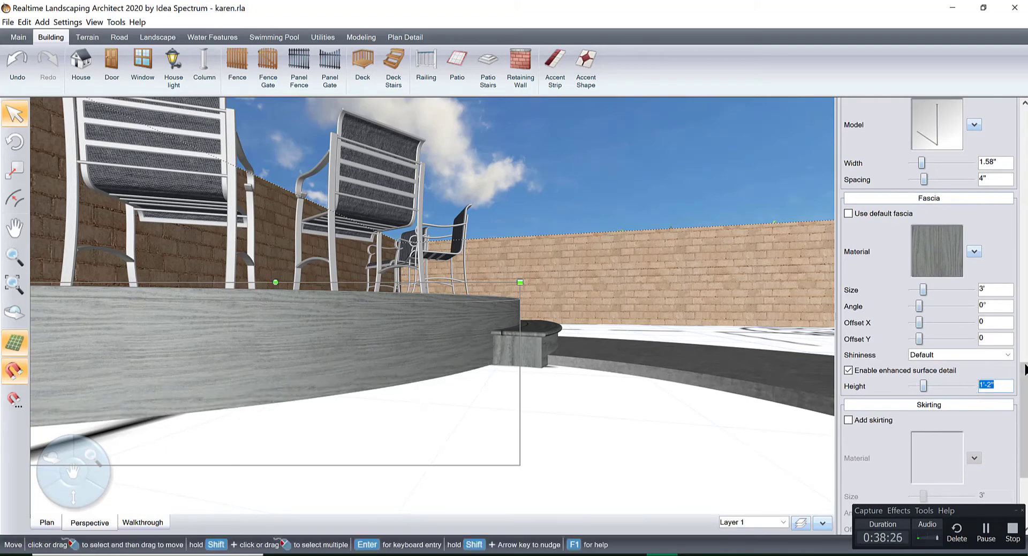
Step: Turn Add skirting on and back off, leaving the deck unskirted
left_click_drag(1025, 366, 1017, 112)
scroll(665, 366, "down", 5)
right_click_drag(666, 366, 619, 428)
middle_click_drag(618, 428, 626, 355)
scroll(627, 354, "up", 4)
scroll(626, 351, "up", 1)
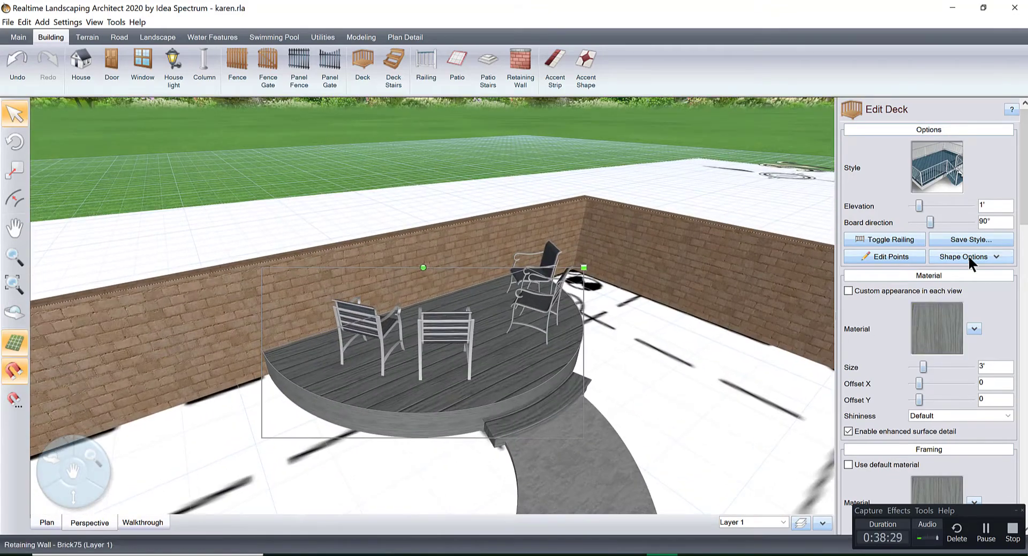
mouse_move(627, 358)
right_mouse_down()
mouse_move(650, 342)
mouse_move(641, 346)
right_mouse_up()
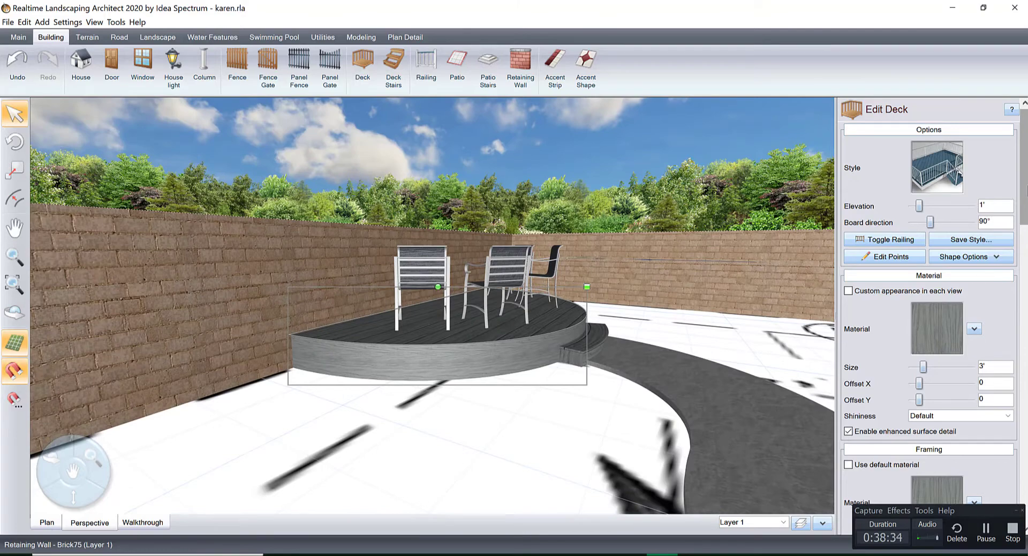
left_click_drag(1025, 189, 1026, 294)
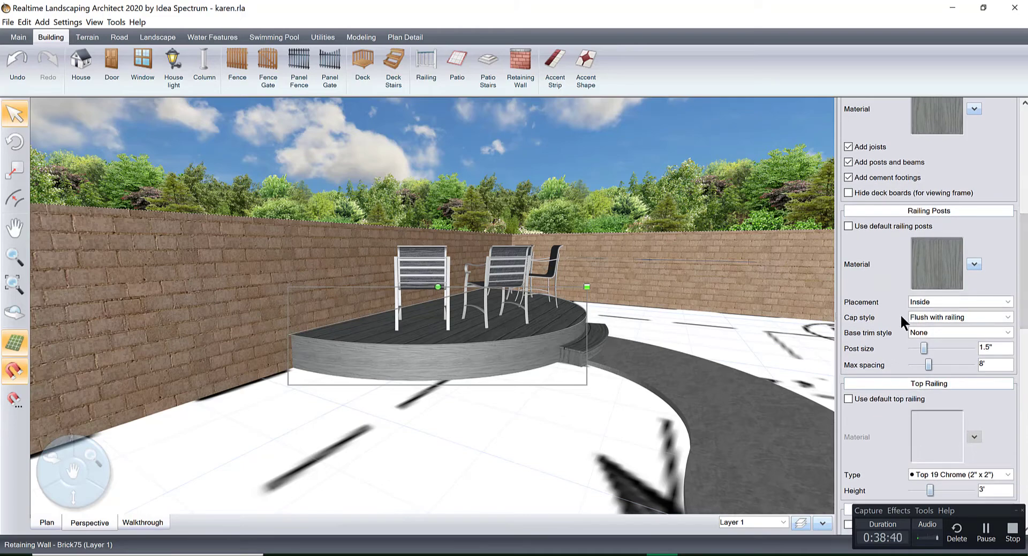
left_click_drag(1025, 259, 996, 419)
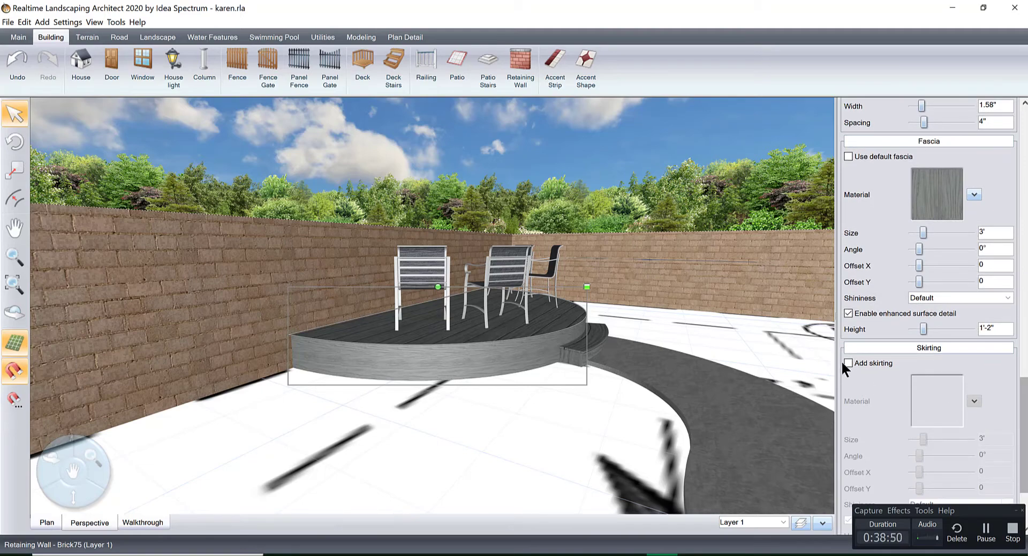
left_click(848, 364)
left_click(846, 363)
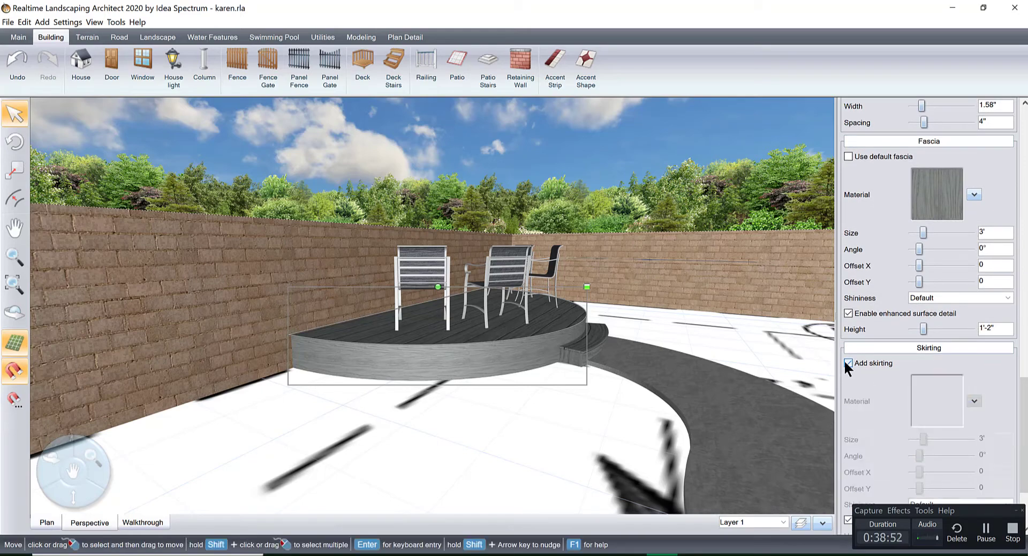
scroll(944, 188, "up", 10)
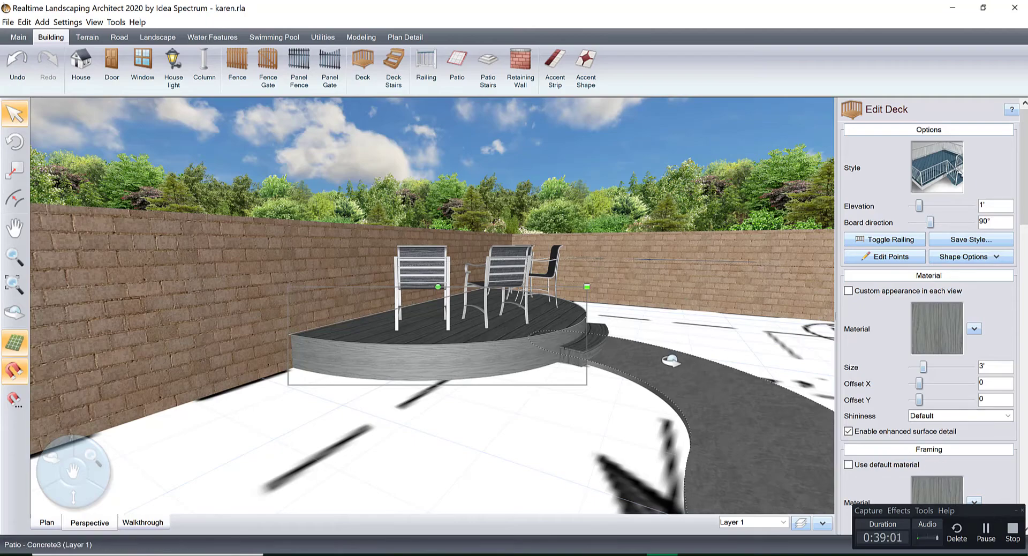
Step: Orbit and zoom out to overlook the whole fenced yard, deck and S-curve walkway
right_click_drag(670, 360, 576, 388)
right_click_drag(665, 305, 444, 407)
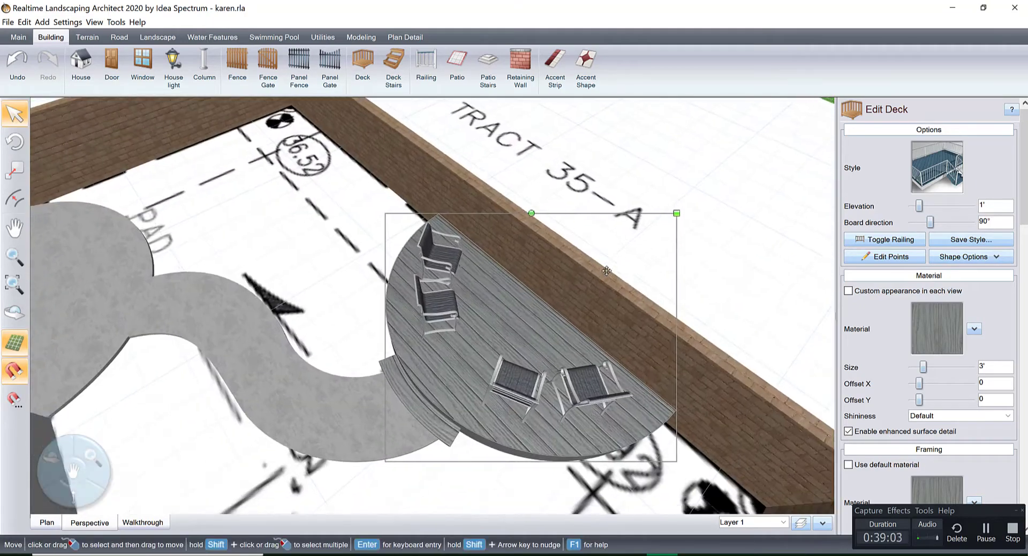
middle_click_drag(606, 270, 712, 275)
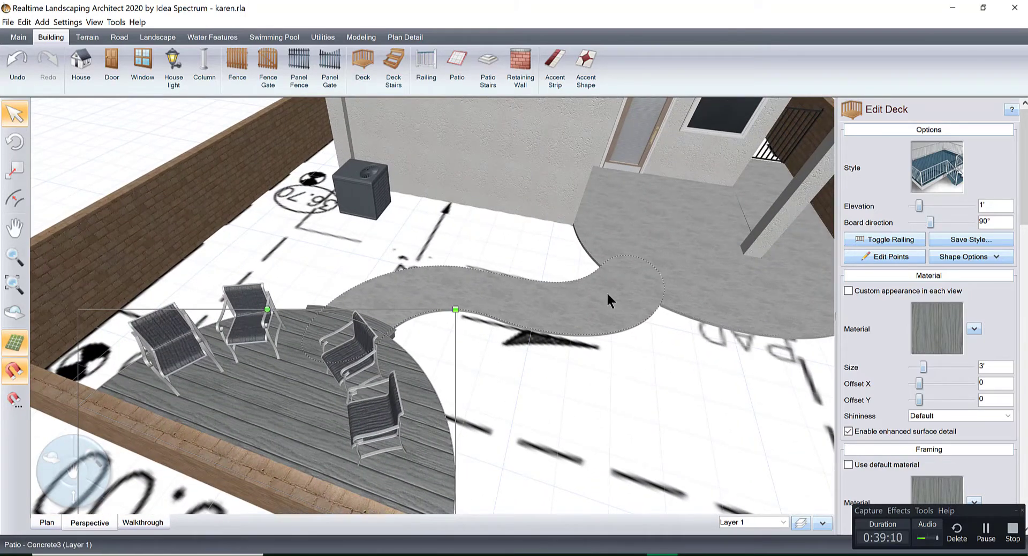
scroll(637, 282, "down", 5)
middle_click_drag(638, 284, 509, 552)
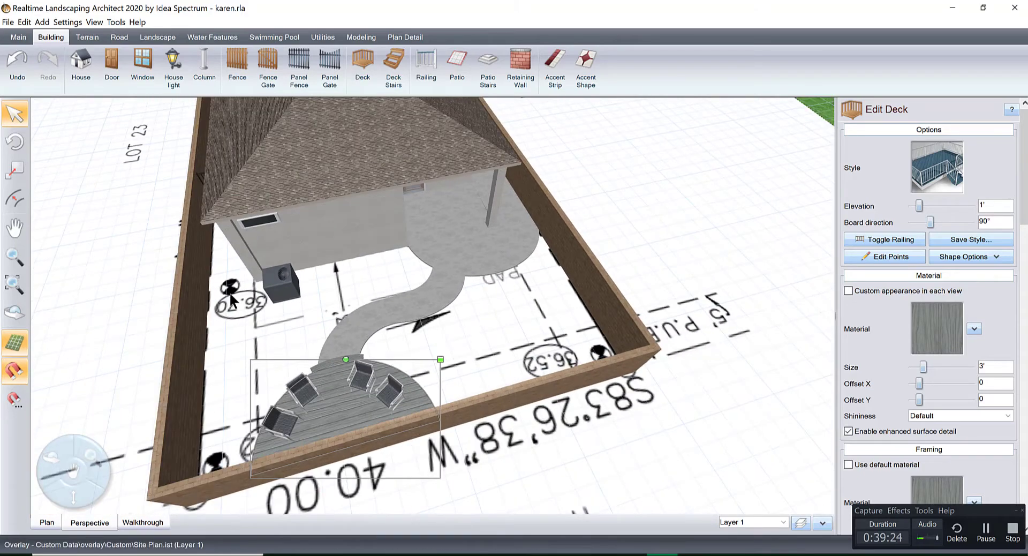
Step: Start a new plant and choose White Ash3 from the Favorites plant pictures
left_click(150, 34)
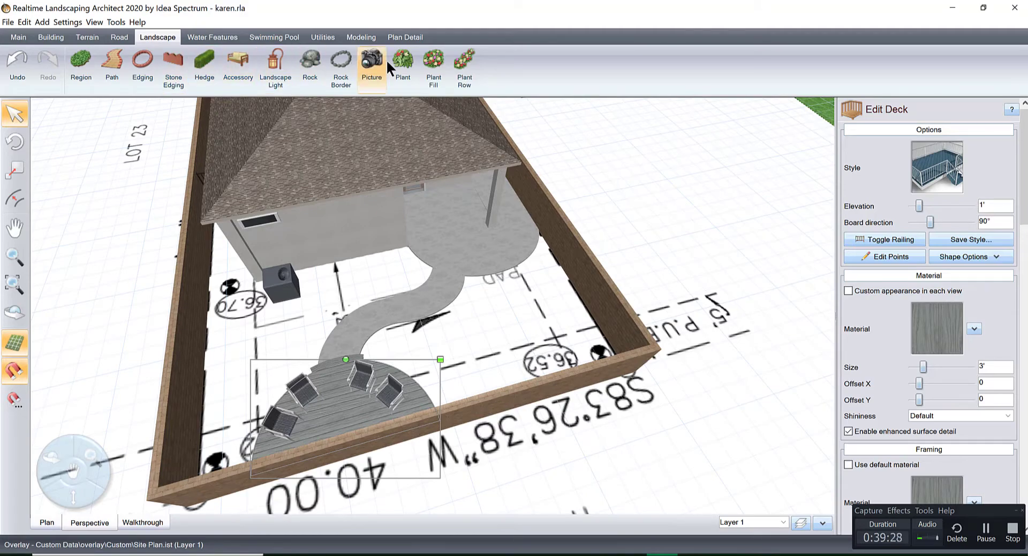
left_click(404, 62)
left_click(938, 191)
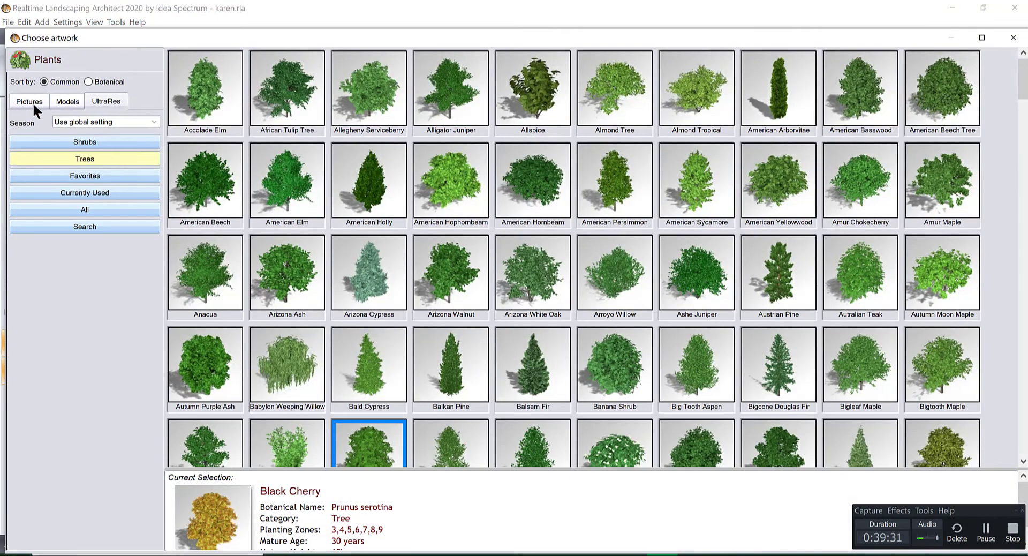
left_click(31, 99)
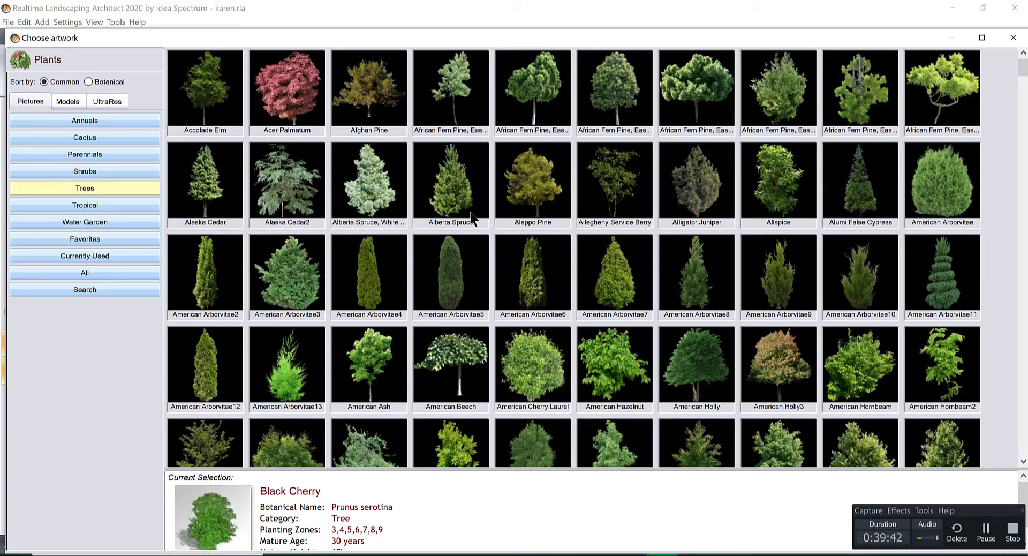
left_click(102, 238)
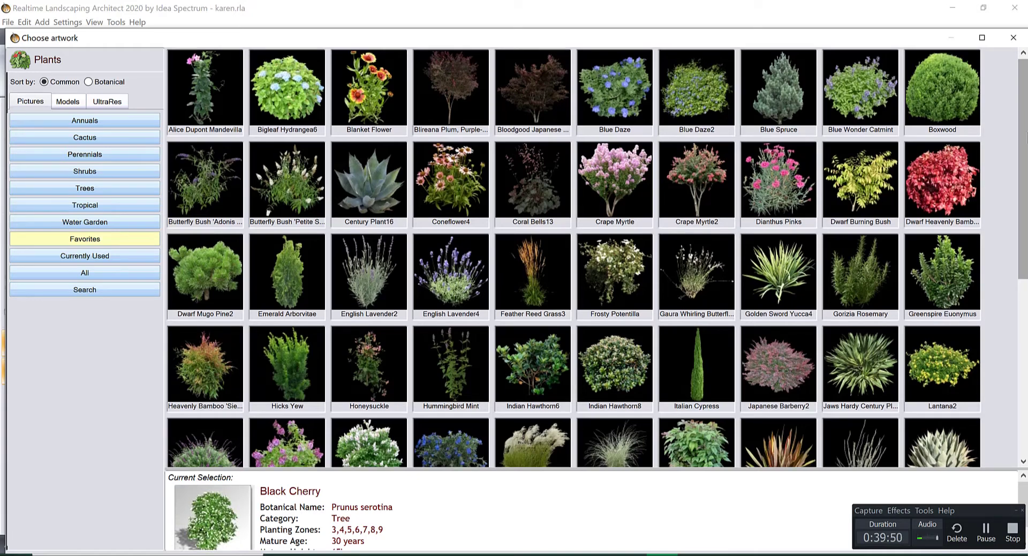
scroll(1024, 123, "down", 3)
scroll(1022, 342, "down", 2)
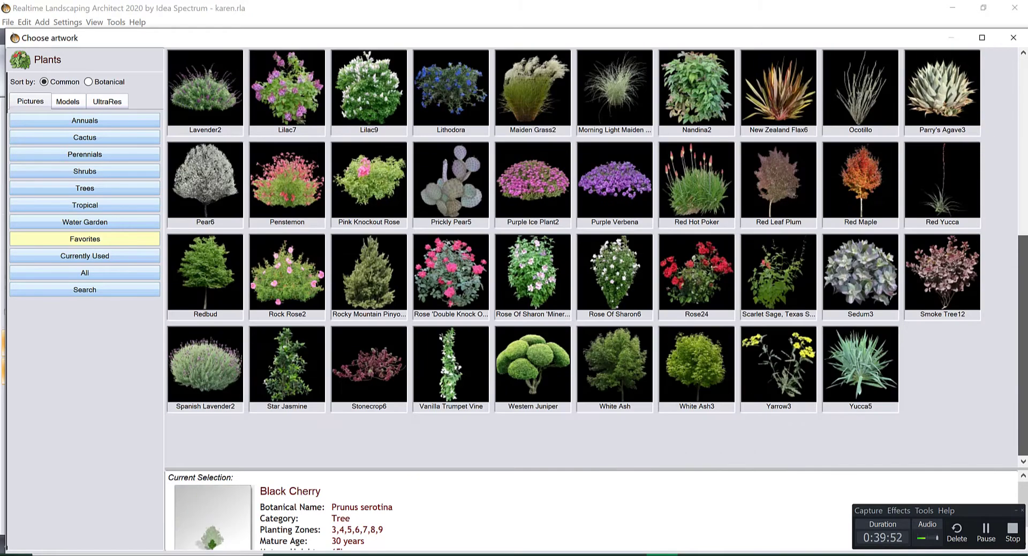
double_click(695, 369)
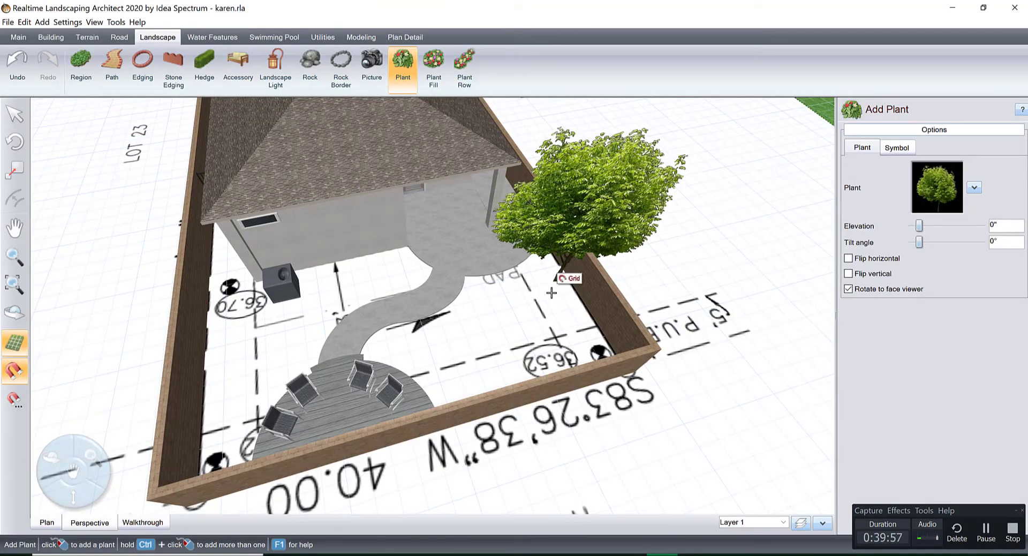
Step: Place an Autumn Purple Ash tree, shrink it, and position it in the yard's back-left corner
left_click(556, 293)
left_click(47, 522)
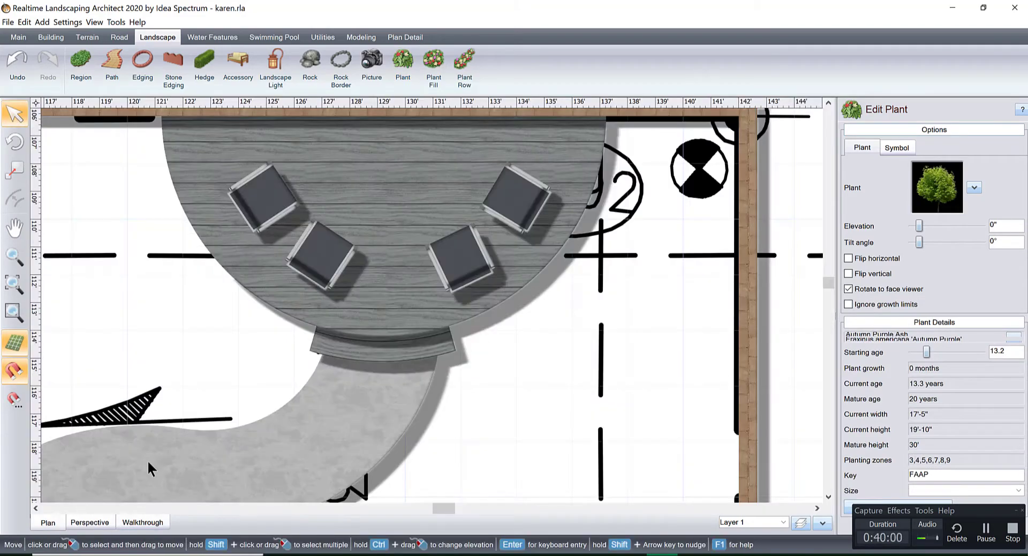
scroll(509, 355, "down", 3)
scroll(509, 355, "down", 5)
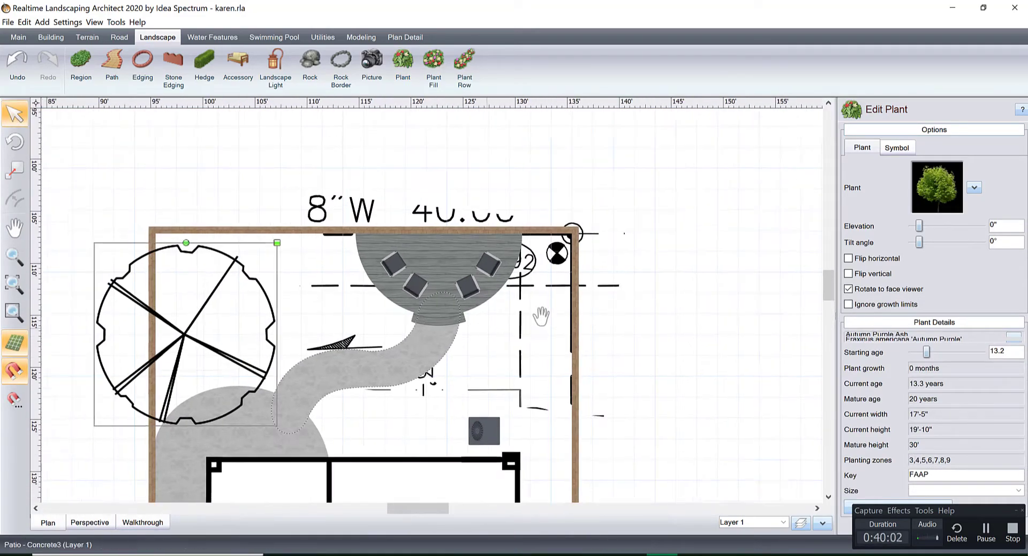
scroll(525, 317, "up", 2)
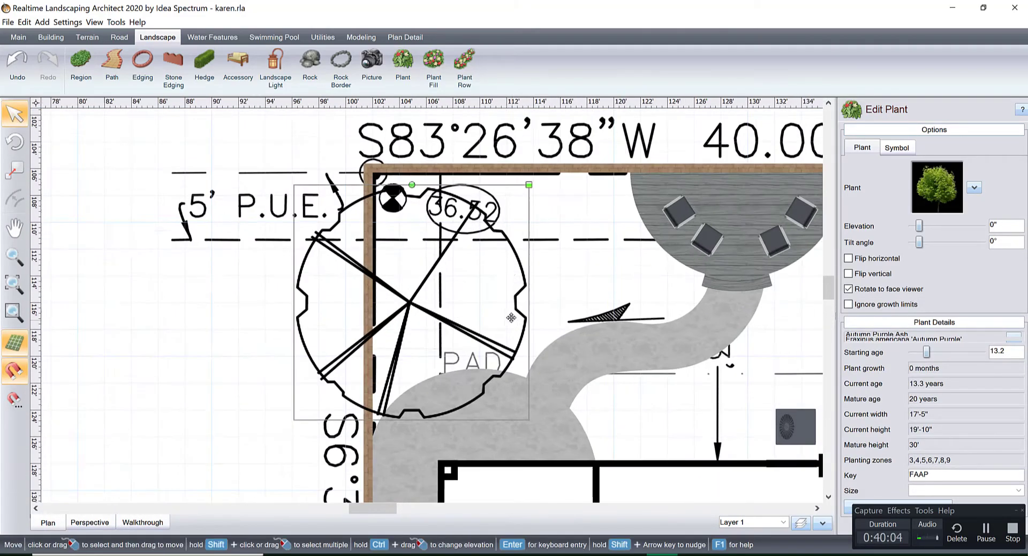
left_click_drag(506, 197, 495, 219)
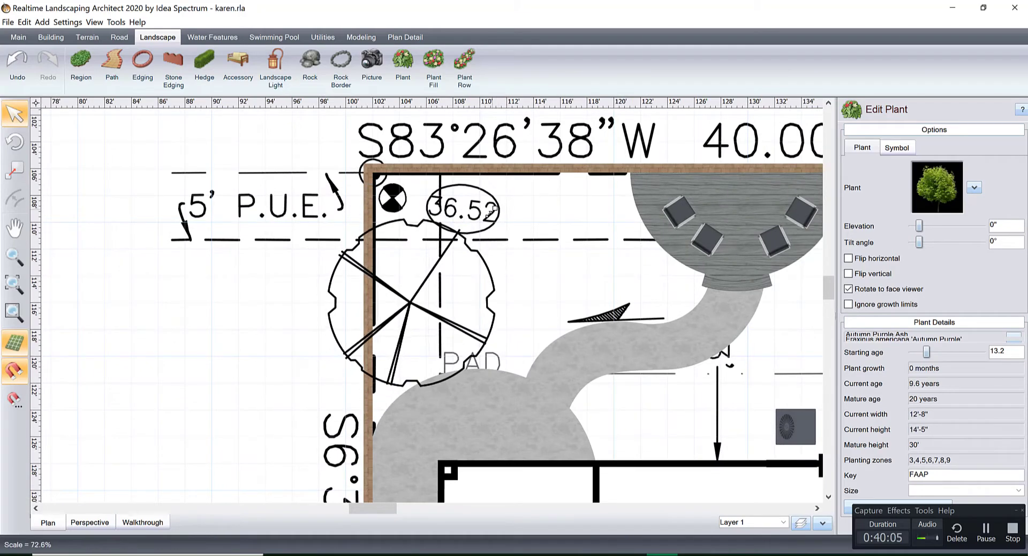
left_click_drag(427, 282, 433, 279)
left_click_drag(432, 280, 442, 200)
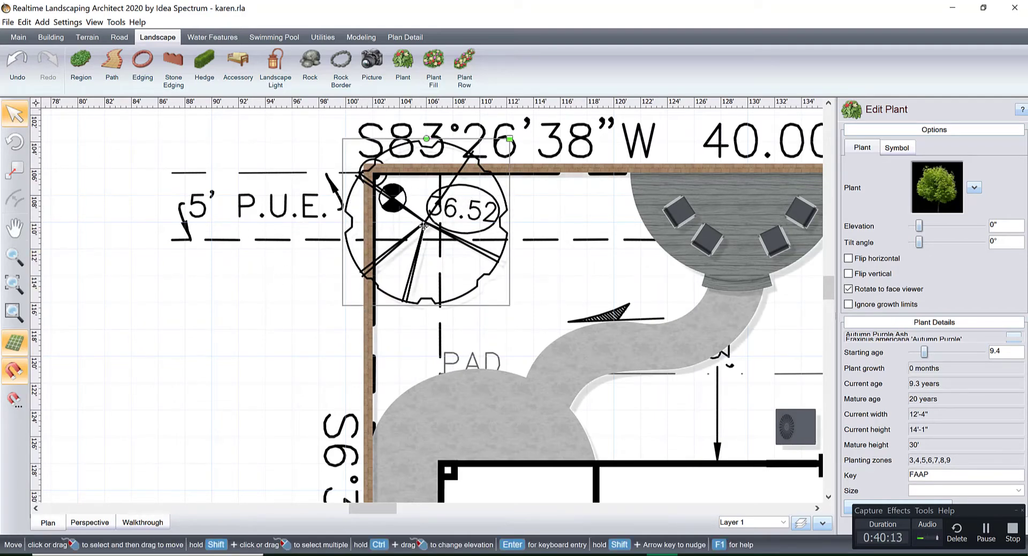
left_click_drag(424, 223, 422, 292)
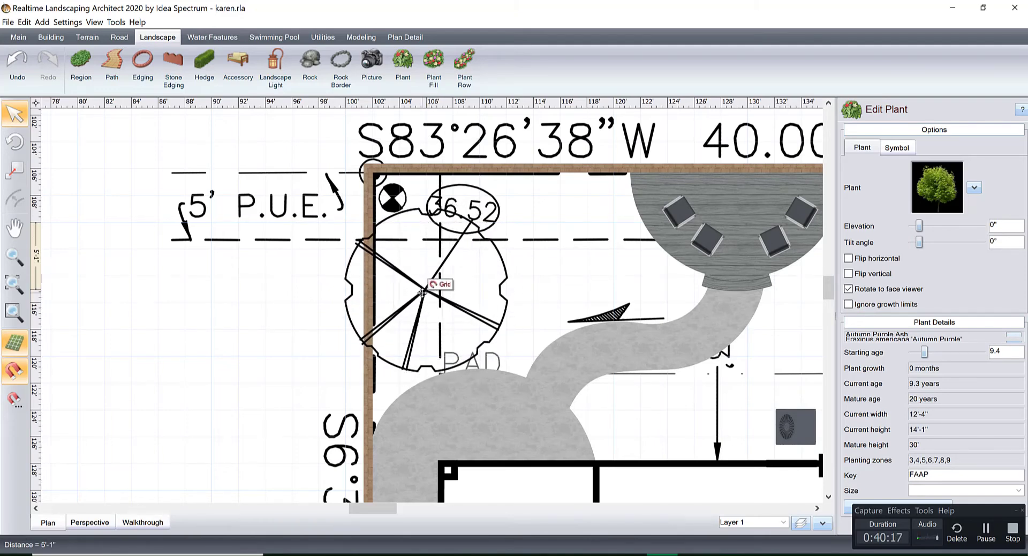
left_click_drag(423, 293, 420, 287)
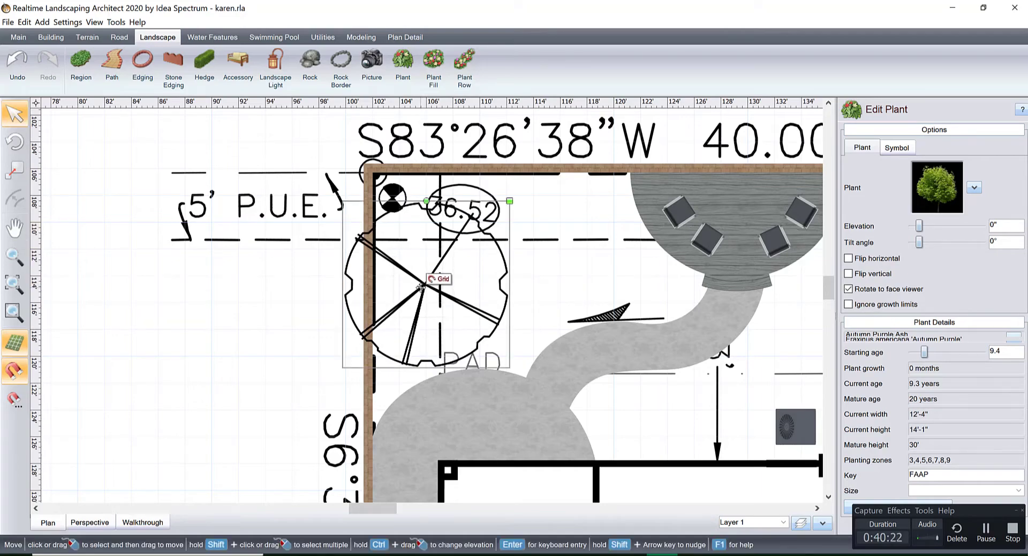
Step: Delete the site-plan overlay image from the plan
scroll(364, 328, "down", 3)
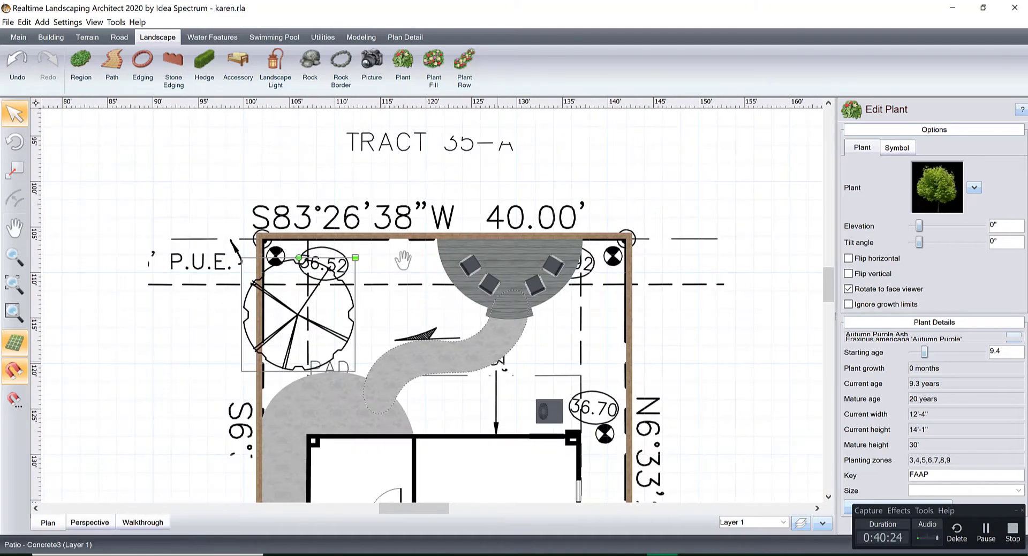
scroll(407, 262, "down", 3)
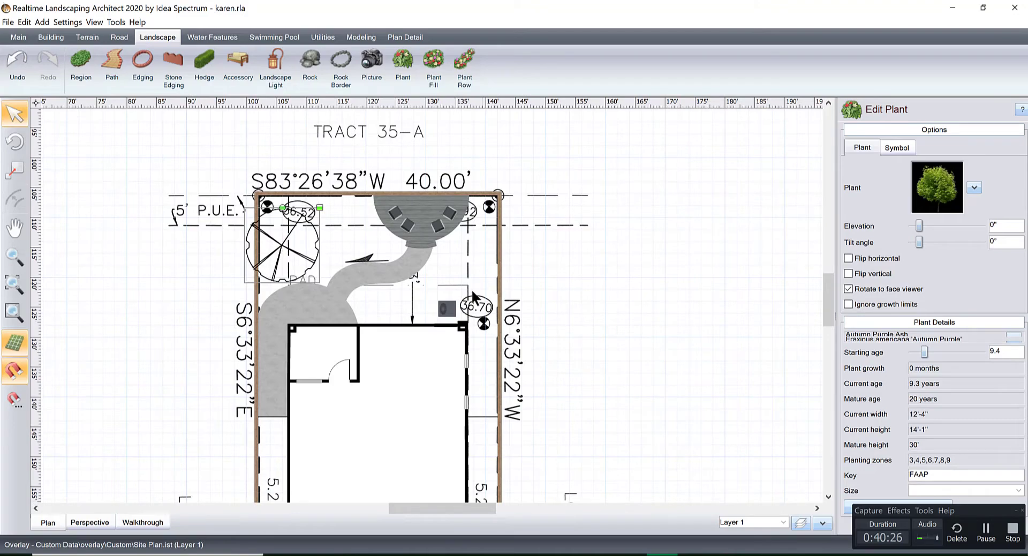
scroll(435, 351, "down", 1)
middle_click_drag(435, 351, 452, 255)
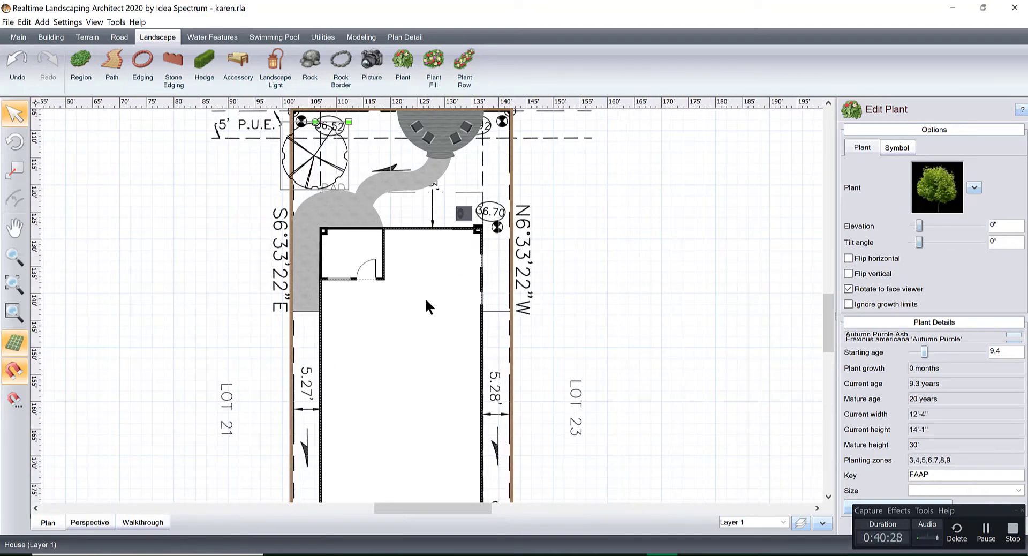
scroll(425, 298, "up", 5)
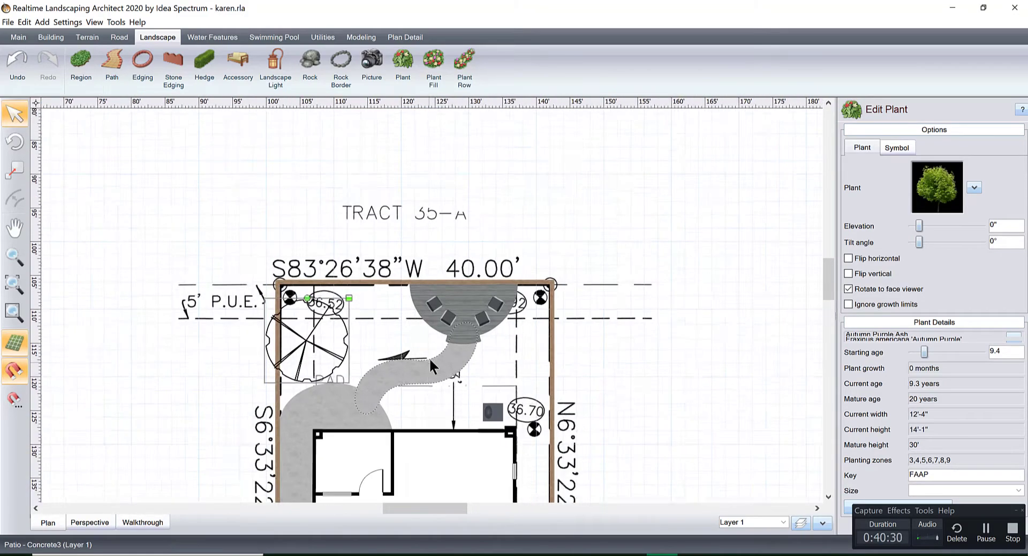
left_click(419, 184)
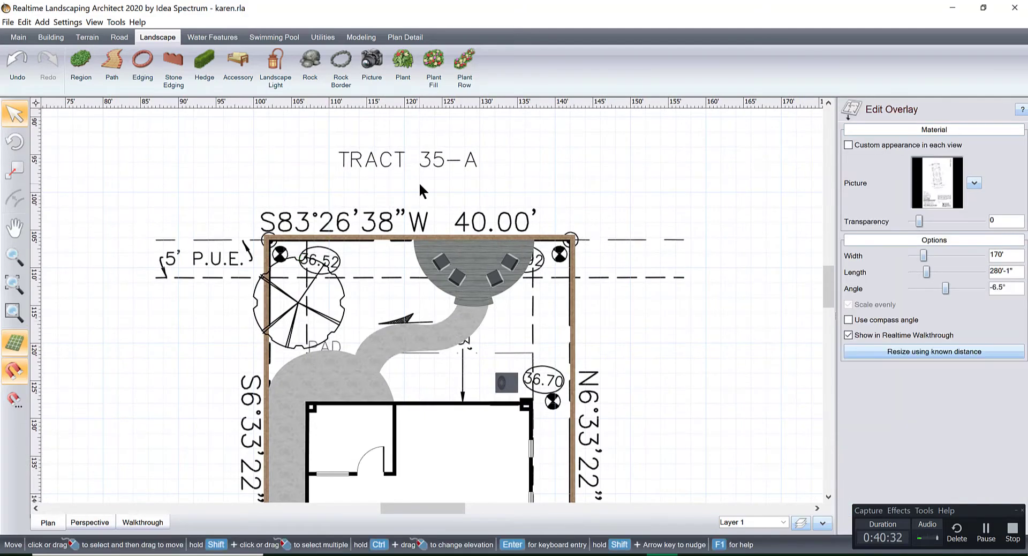
key("Delete")
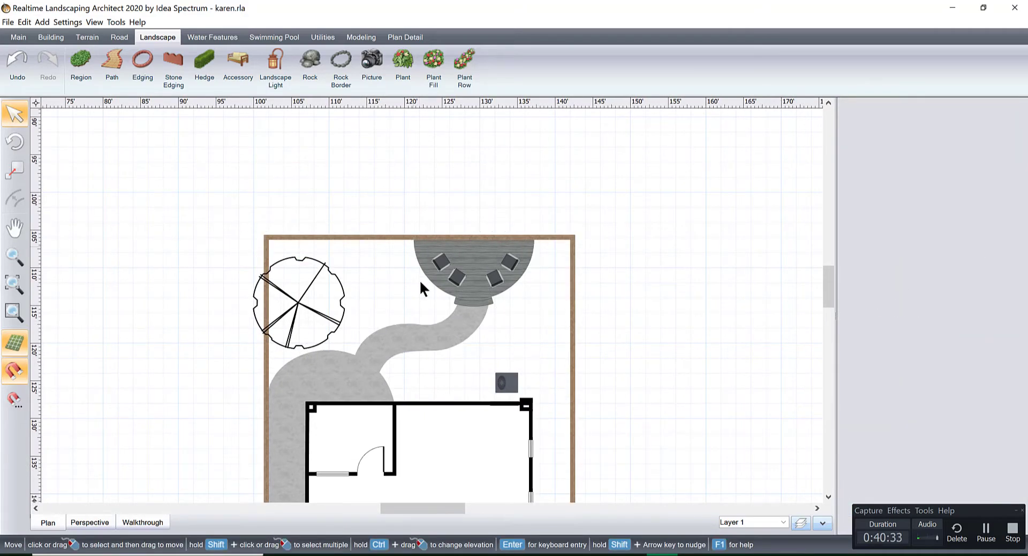
Step: Bring the deck area into view and select one of the left deck chairs
left_click(418, 329)
middle_click_drag(418, 330, 434, 315)
scroll(397, 271, "up", 3)
scroll(479, 253, "up", 2)
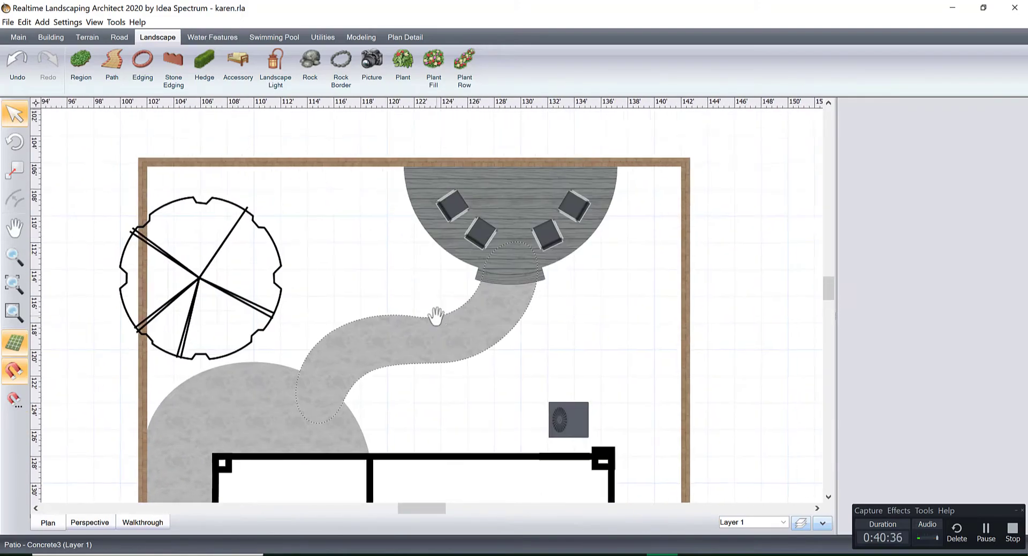
left_click(452, 208)
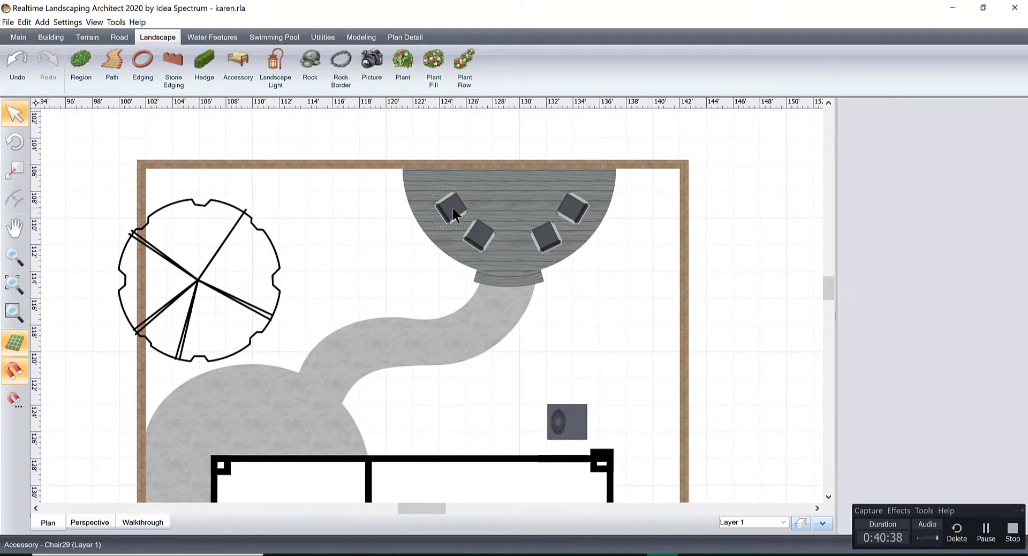
Step: Move the two left deck chairs up and left and turn them slightly
left_click(475, 234, "shift")
scroll(423, 289, "up", 3)
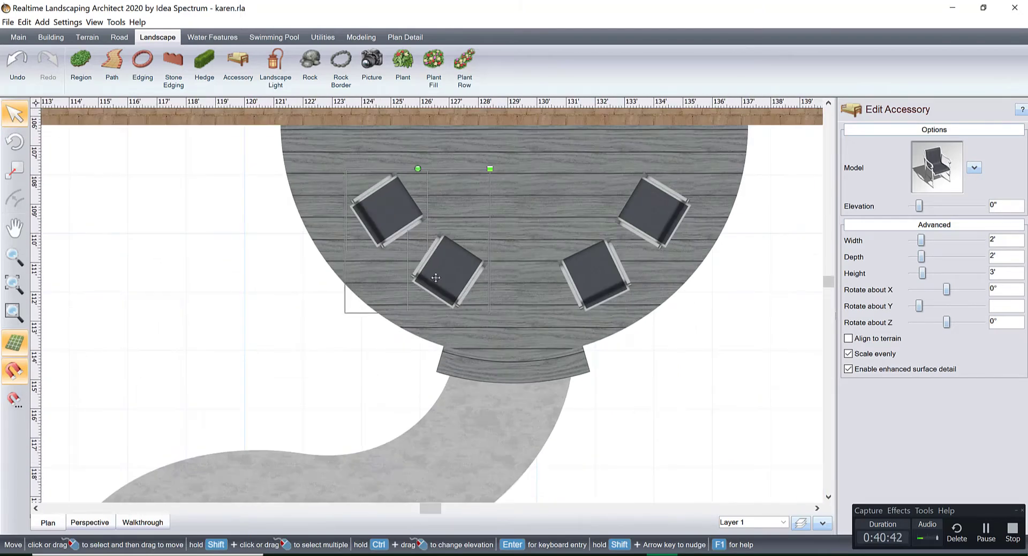
left_click_drag(442, 268, 419, 250)
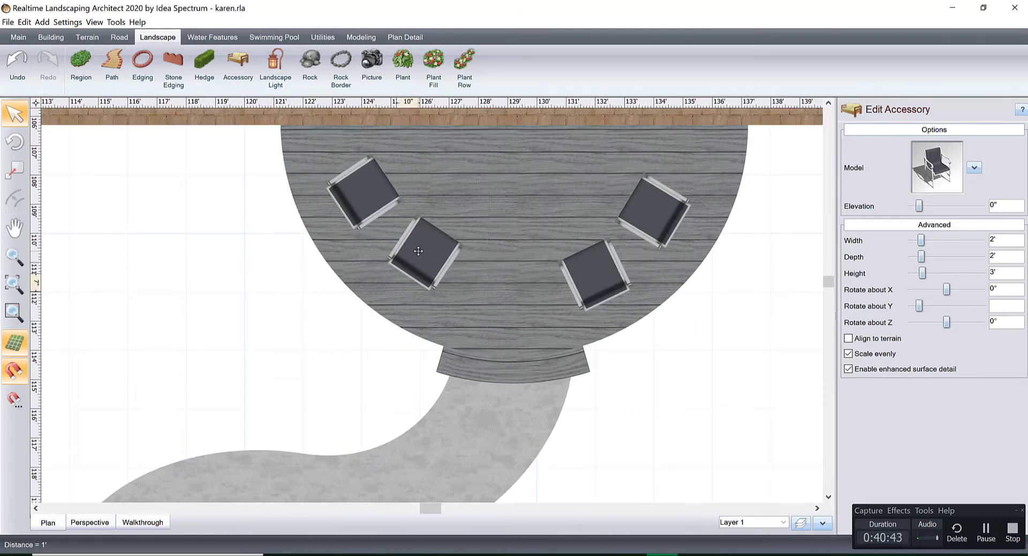
left_click_drag(394, 150, 403, 144)
Step: Move the two right deck chairs up and to the right
left_click(589, 282)
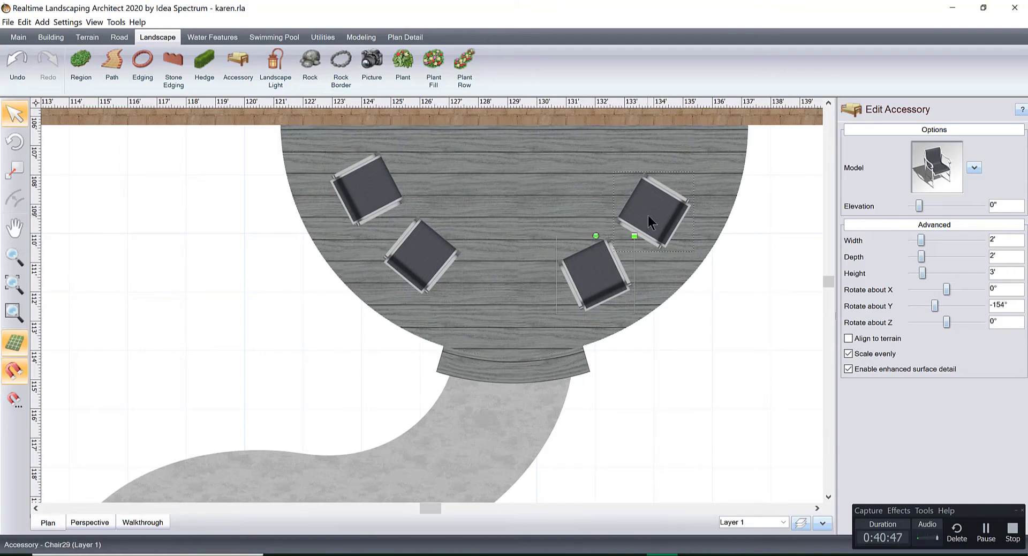
left_click(679, 184, "shift")
left_click_drag(678, 183, 668, 200)
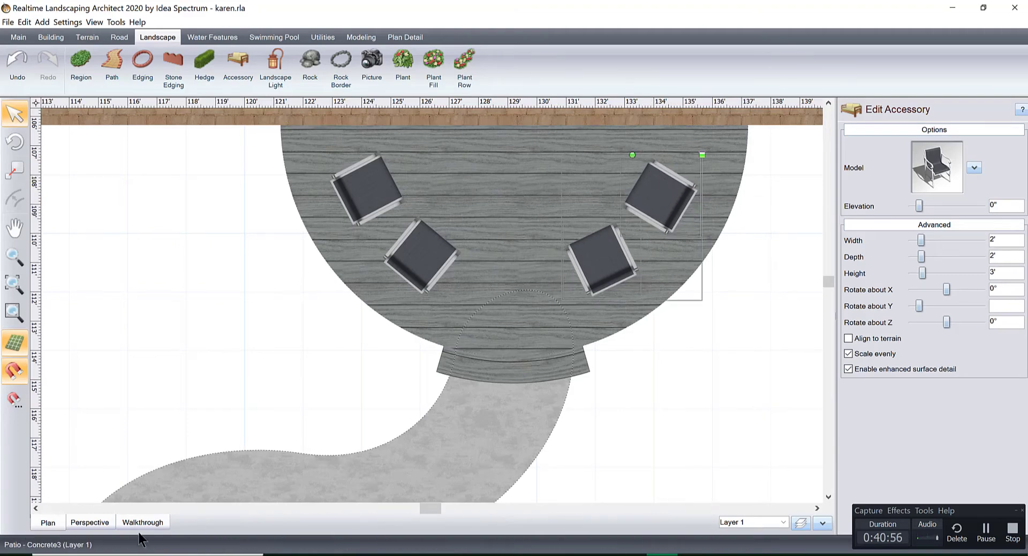
left_click(103, 520)
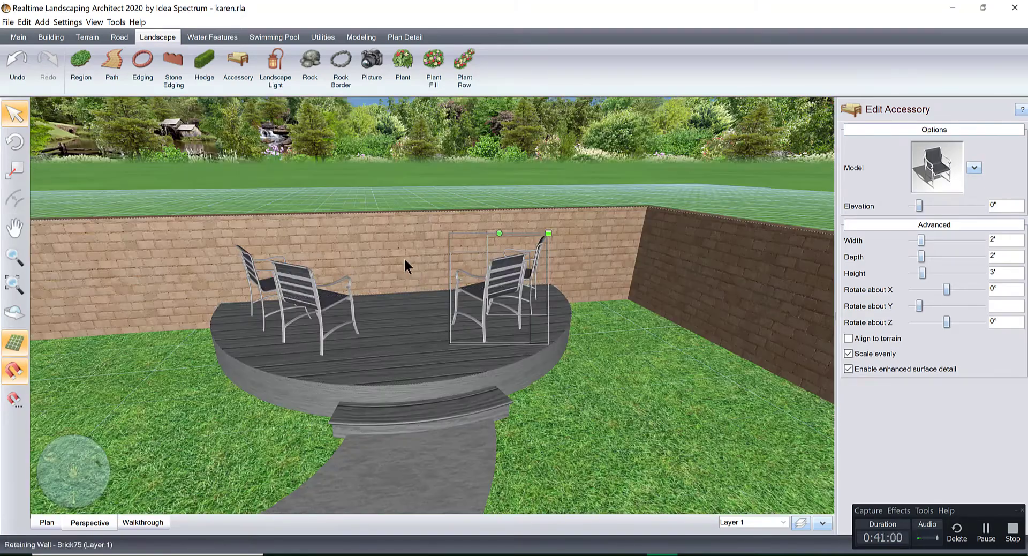
Step: Lower the brick retaining wall behind the deck from 5' to 4'
left_click(403, 257)
scroll(1025, 283, "down", 5)
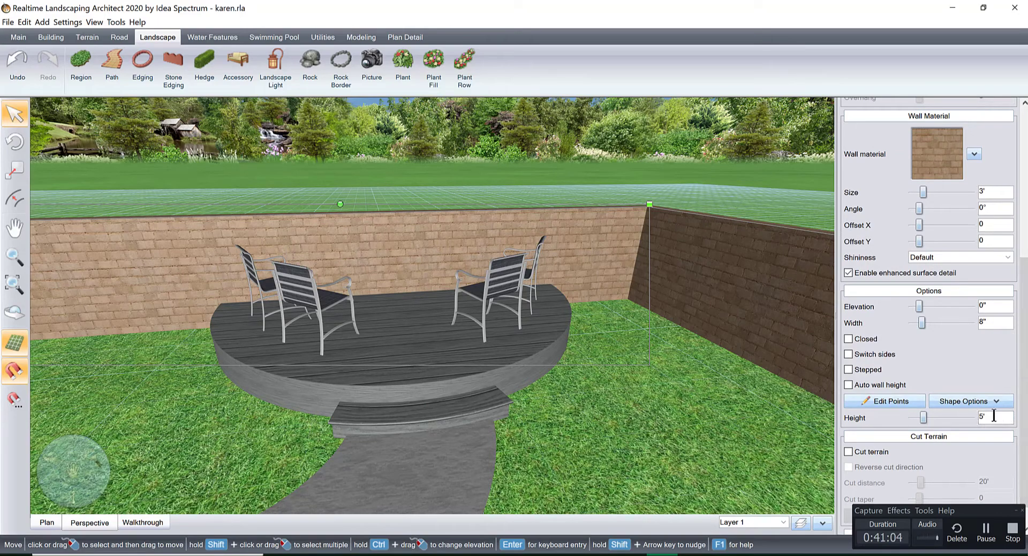
type("4")
key("Tab")
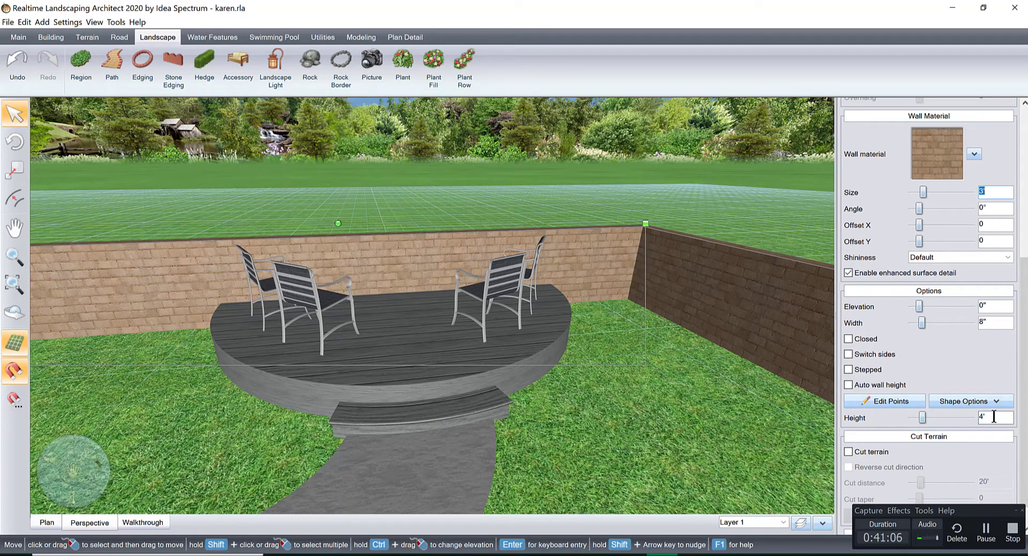
Step: Show the deck zoomed in from the top-down plan view and begin adding an accessory
middle_click_drag(428, 326, 413, 261)
middle_click_drag(451, 304, 442, 356)
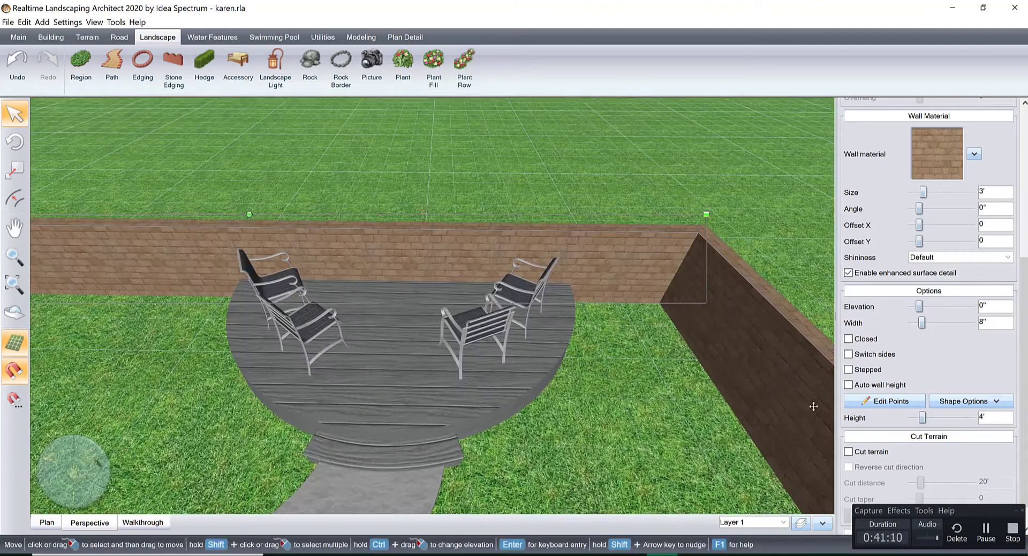
left_click(48, 522)
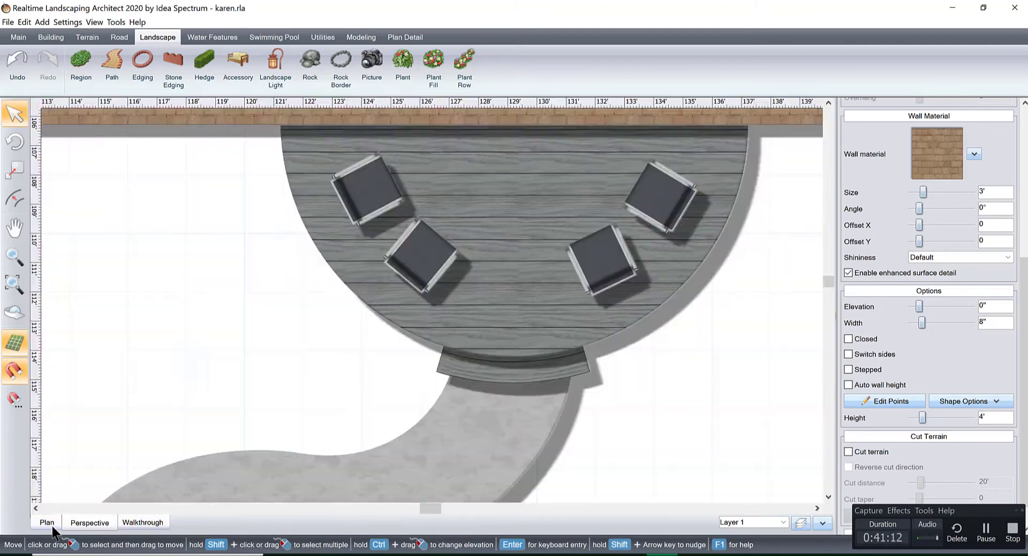
scroll(505, 276, "up", 4)
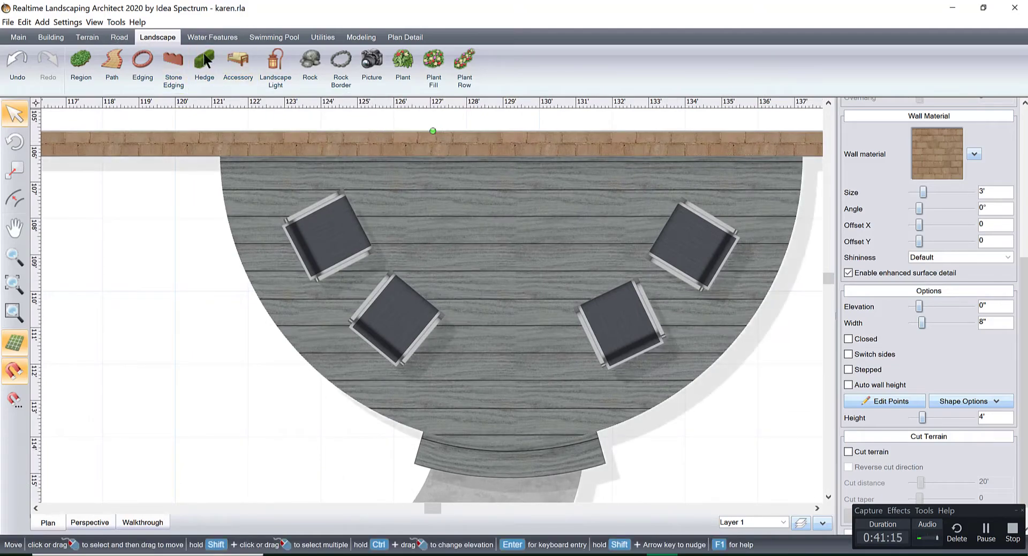
left_click(231, 52)
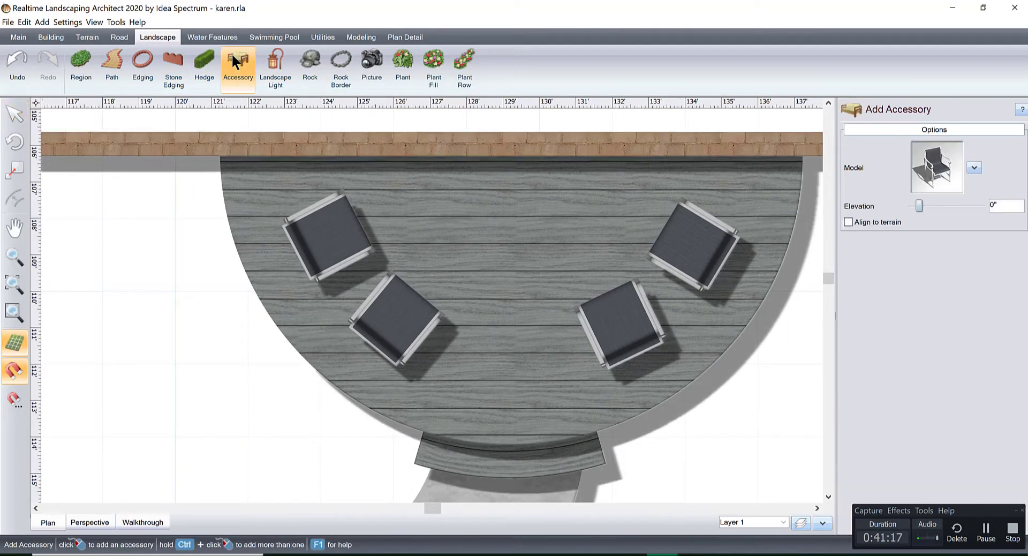
Step: Search the accessory catalogue for 'fire' after first trying 'firepl'
left_click(943, 160)
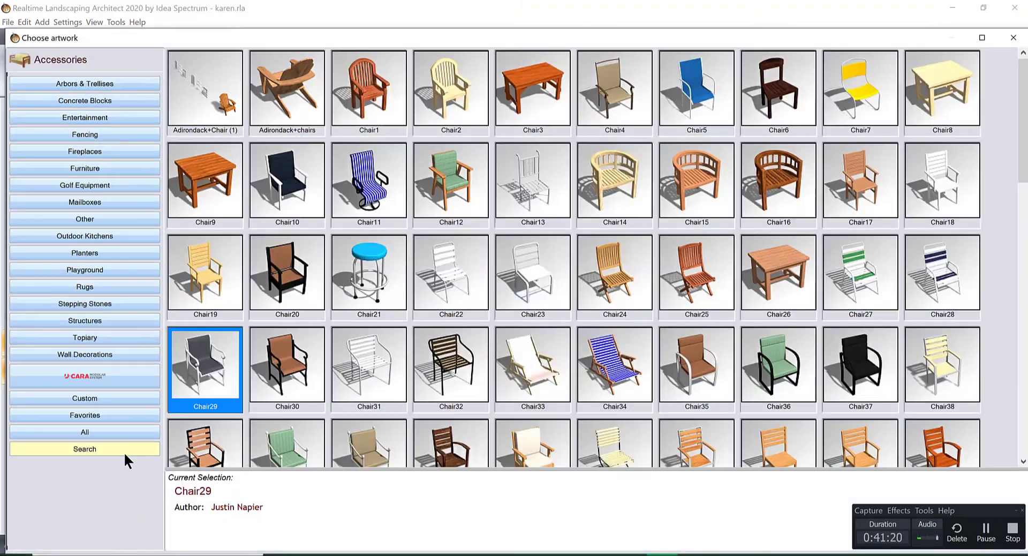
left_click(124, 451)
type("fi")
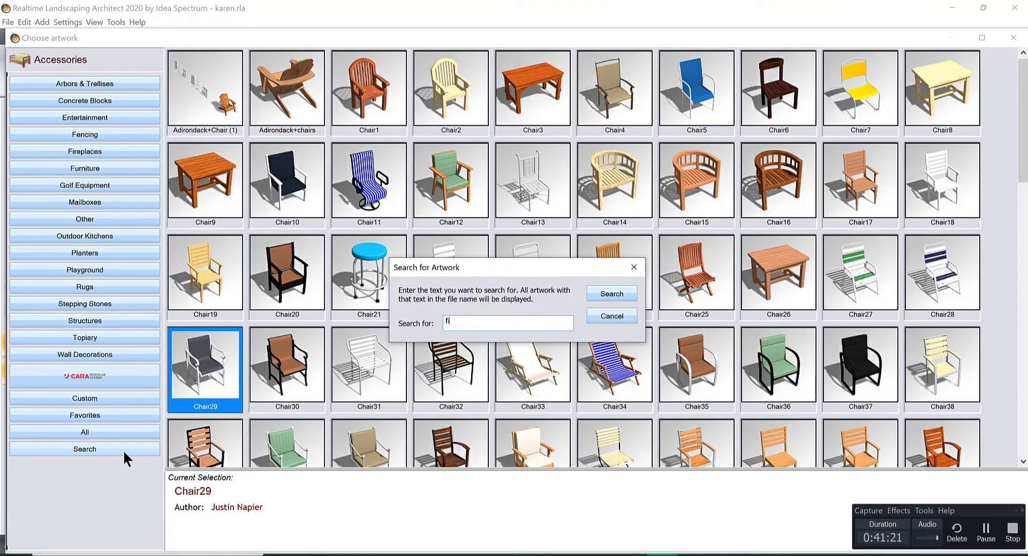
type("repl")
key("Return")
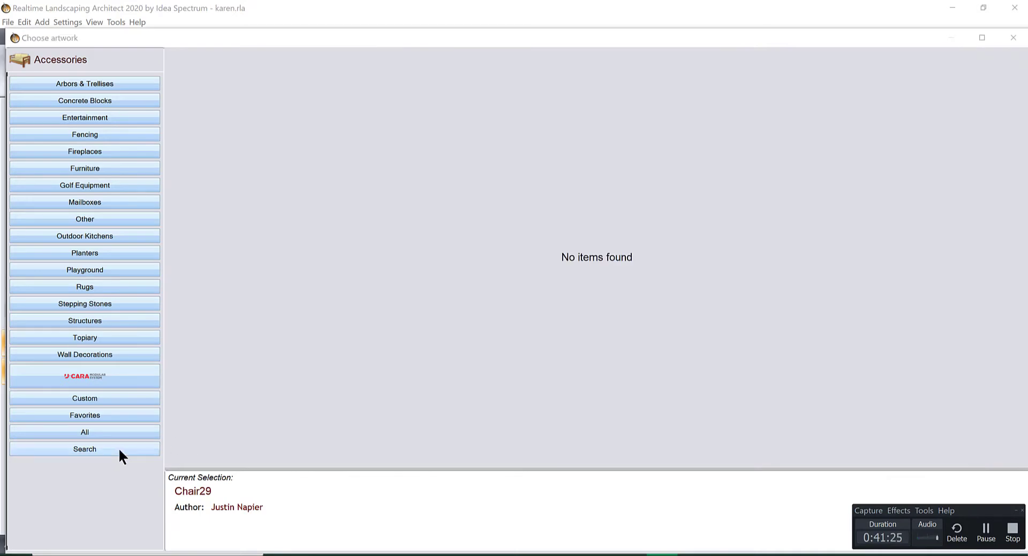
left_click(119, 451)
type("fire")
key("Return")
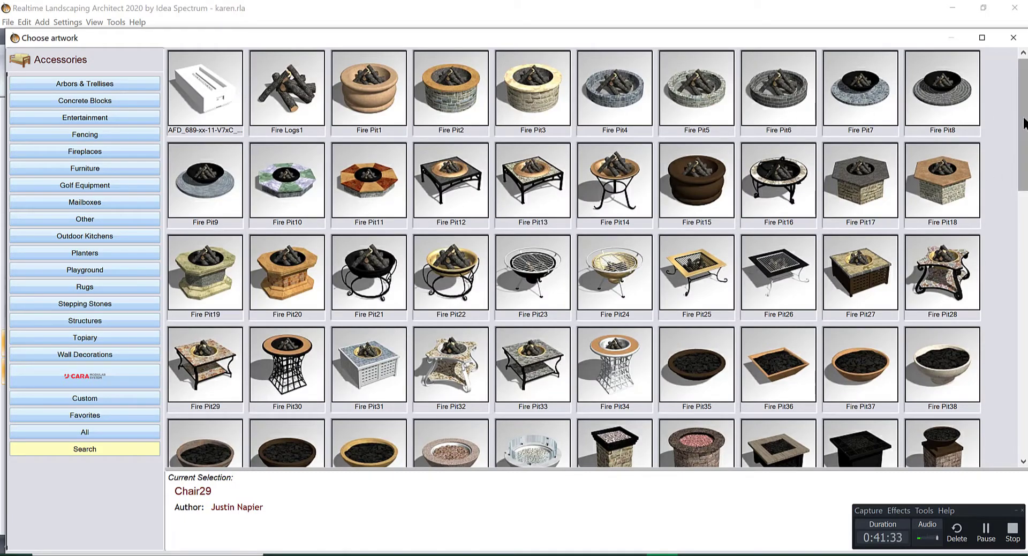
Step: Choose the round stone Fire Pit45 from the search results
left_click_drag(1027, 143, 1027, 236)
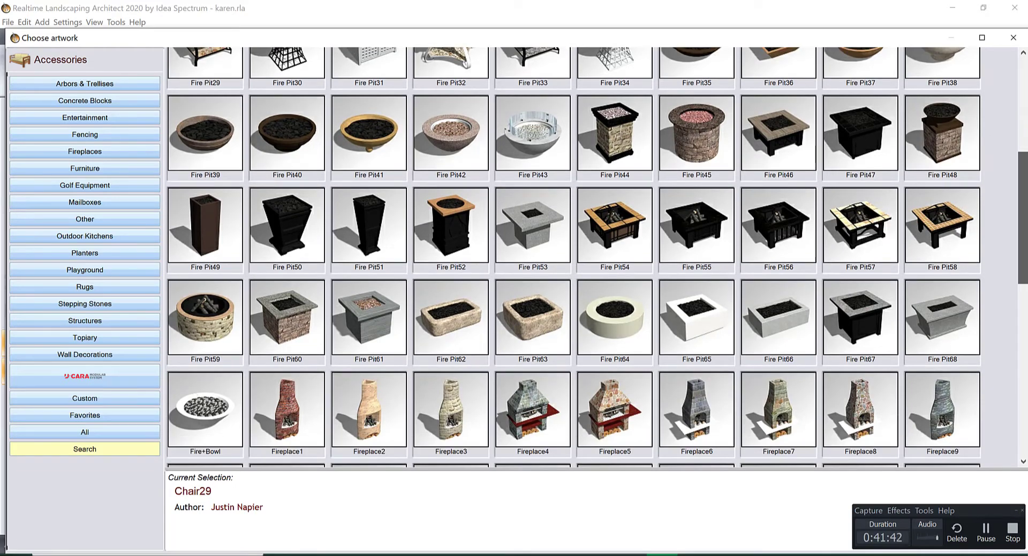
left_click_drag(1027, 199, 1017, 165)
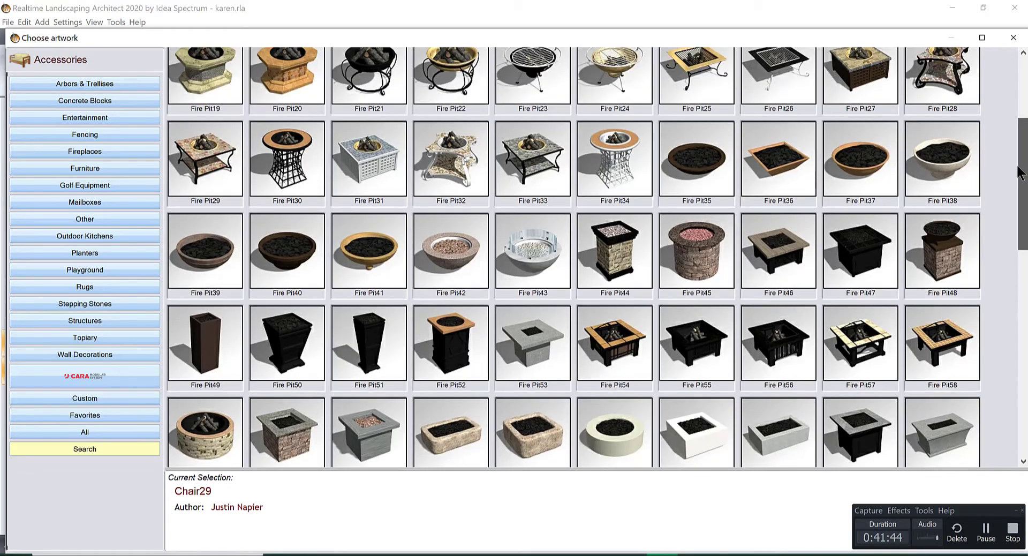
scroll(1020, 172, "up", 1)
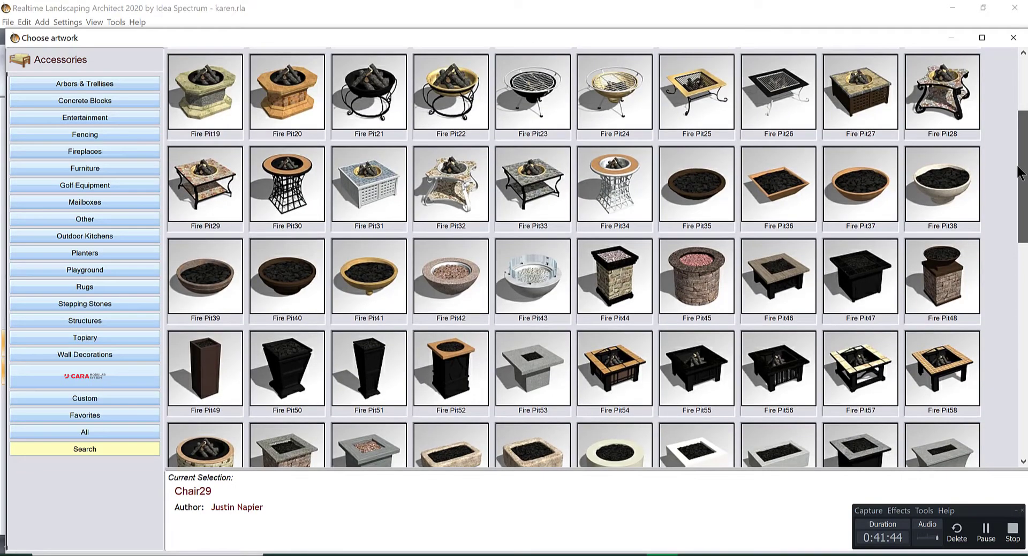
left_click(702, 265)
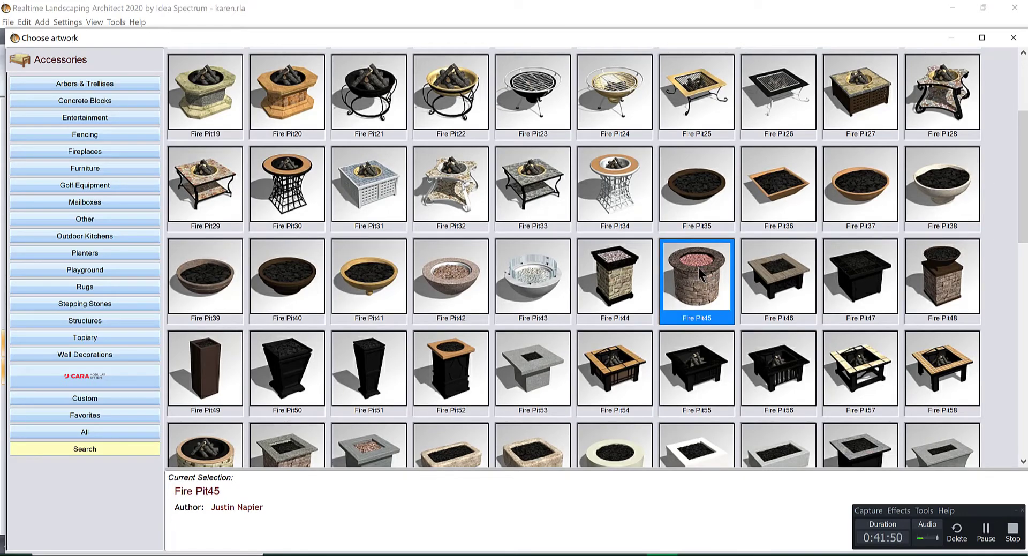
double_click(698, 267)
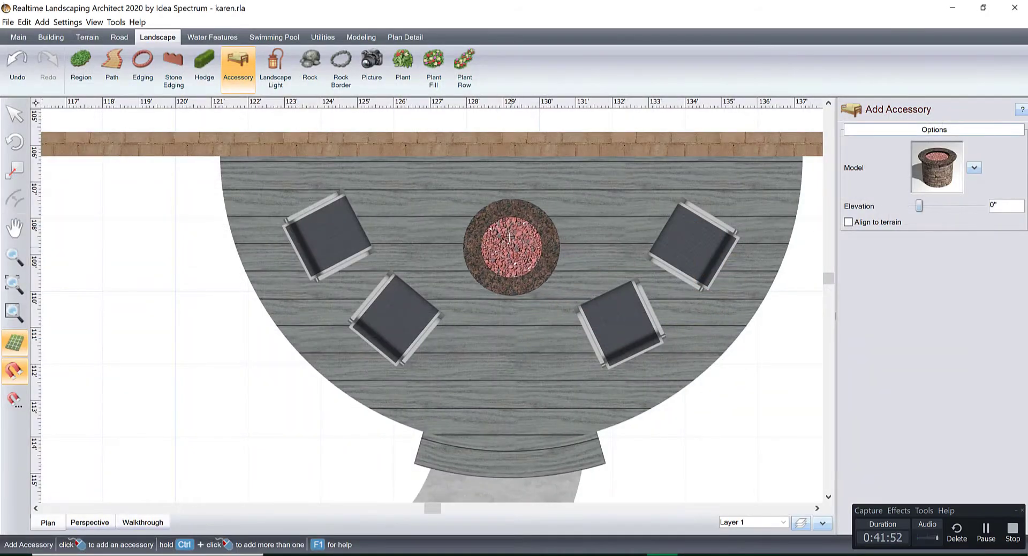
Step: Place the fire pit at the centre of the deck and view it in 3-D perspective
left_click(507, 236)
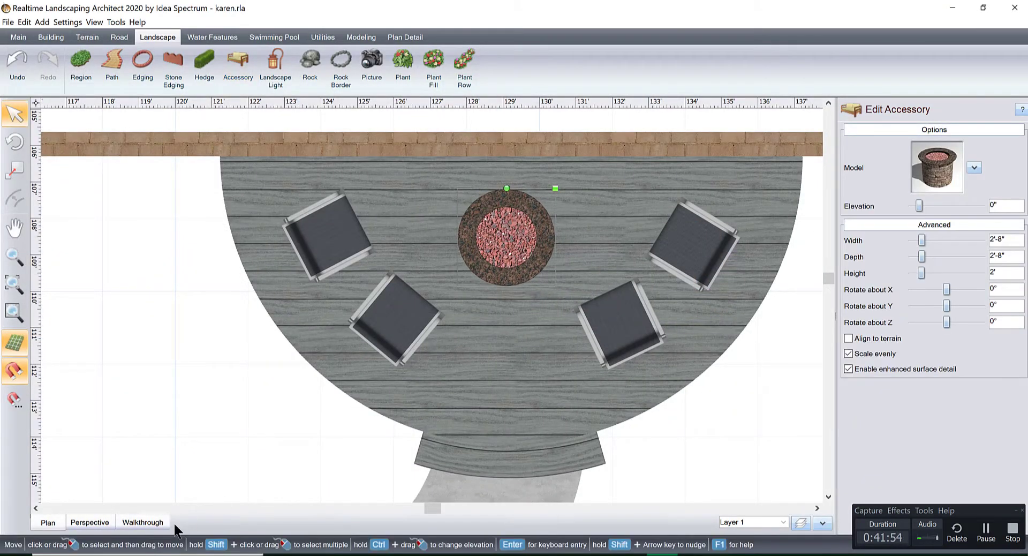
left_click(90, 522)
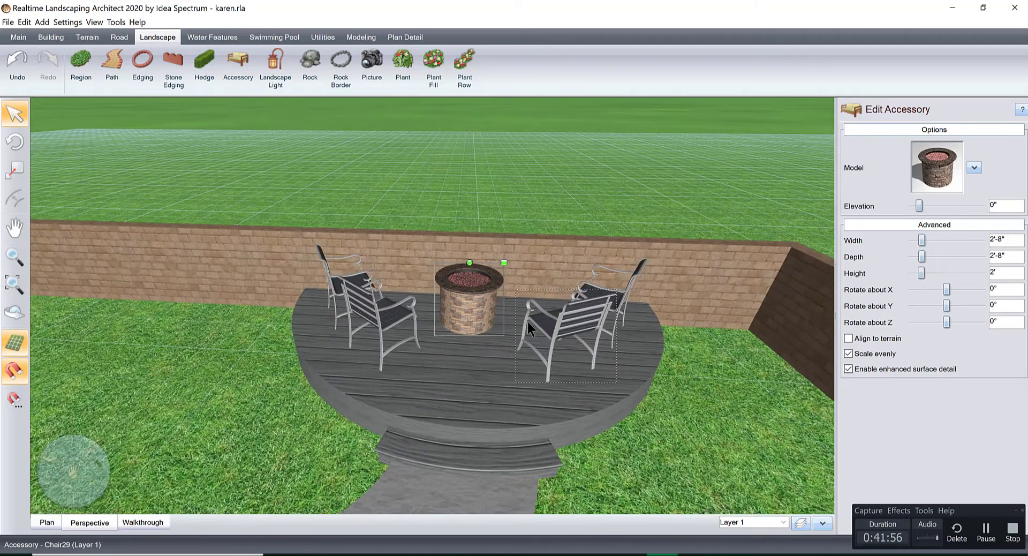
scroll(508, 375, "up", 2)
right_click_drag(486, 418, 495, 401)
scroll(496, 402, "up", 5)
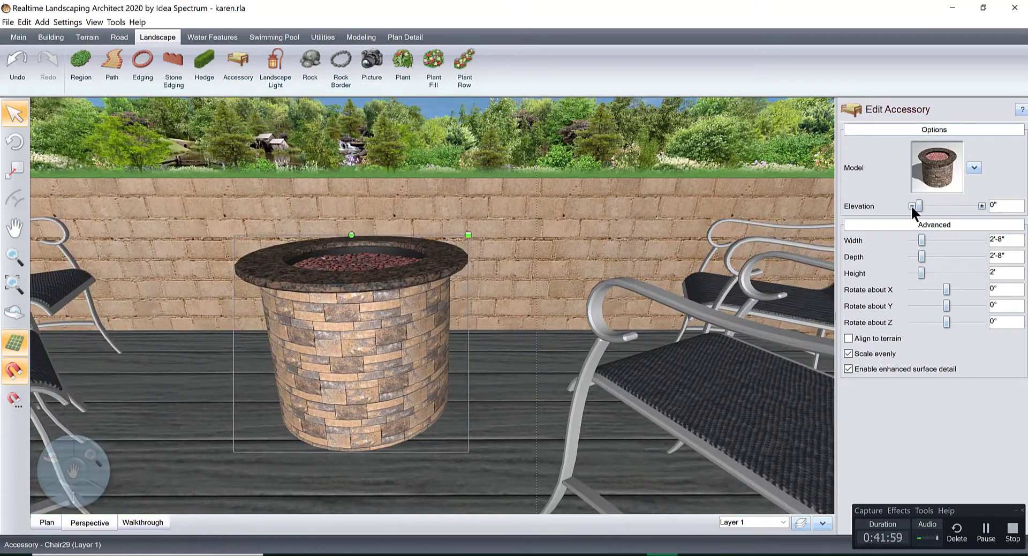
Step: Lower the fire pit's elevation to -10"
left_click(910, 205)
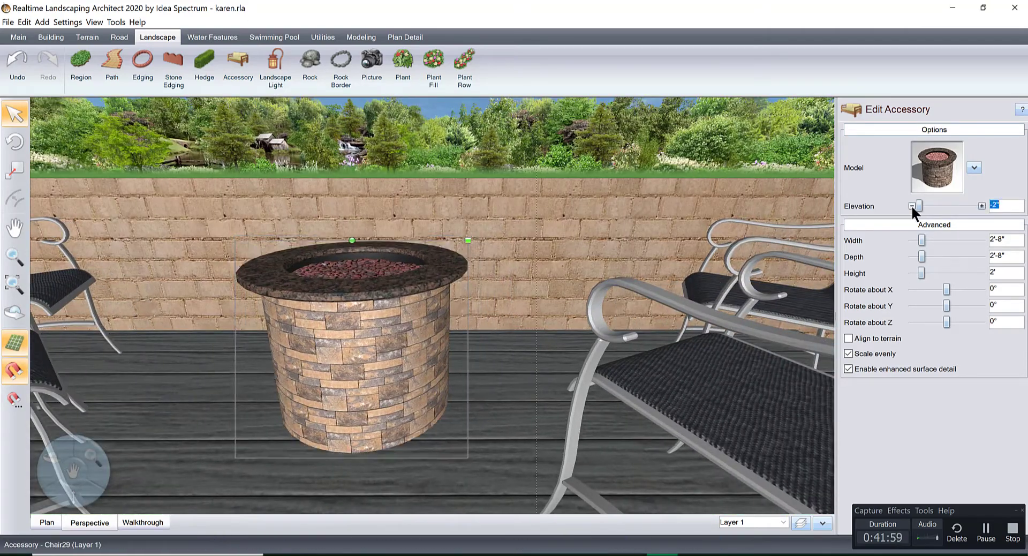
left_click(912, 205)
left_click(913, 205)
left_click(913, 205)
left_click(913, 205)
left_click(913, 205)
left_click(913, 205)
left_click(913, 205)
left_click(912, 205)
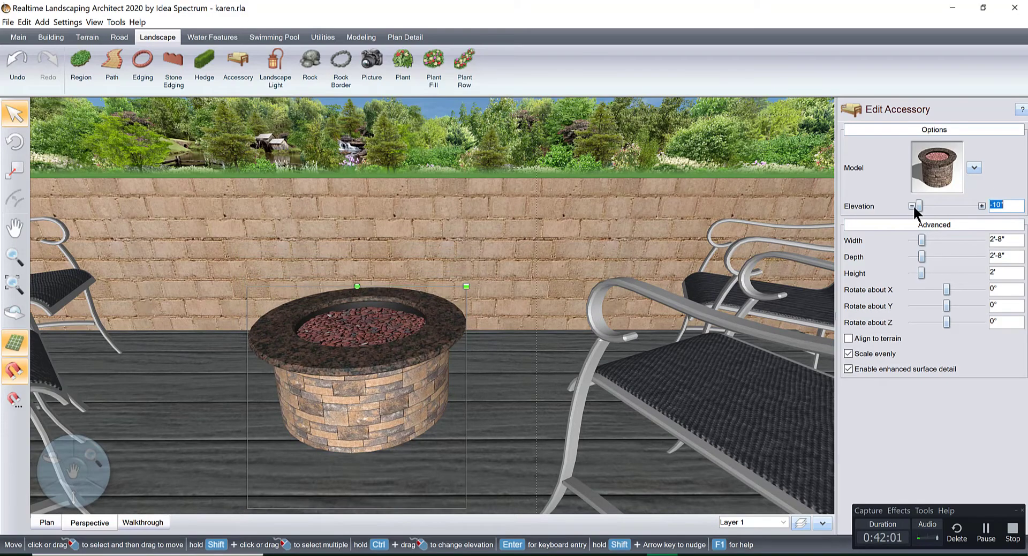
Step: Enlarge the fire pit slightly to 2'-9" wide and 2'-1" high
scroll(499, 368, "down", 5)
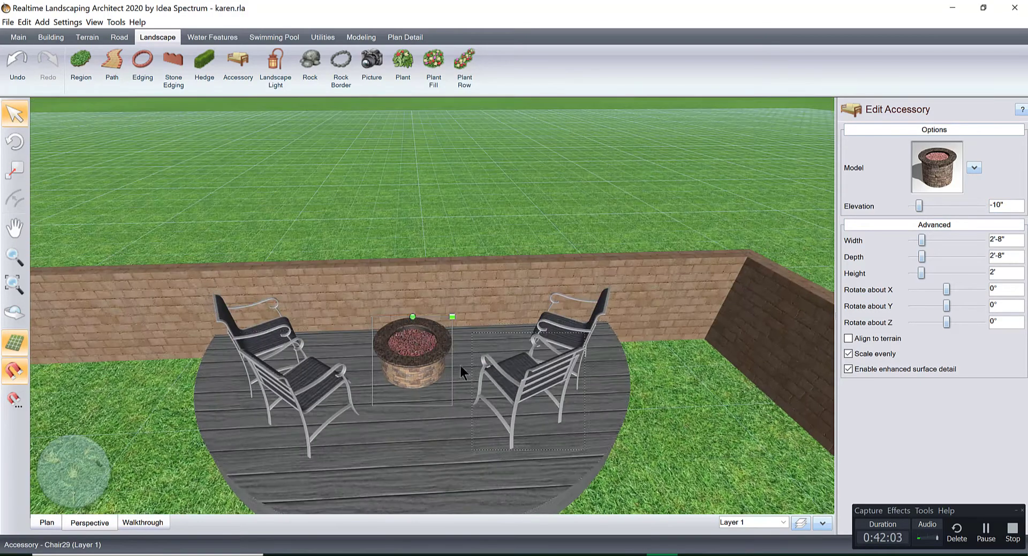
left_click_drag(452, 316, 454, 313)
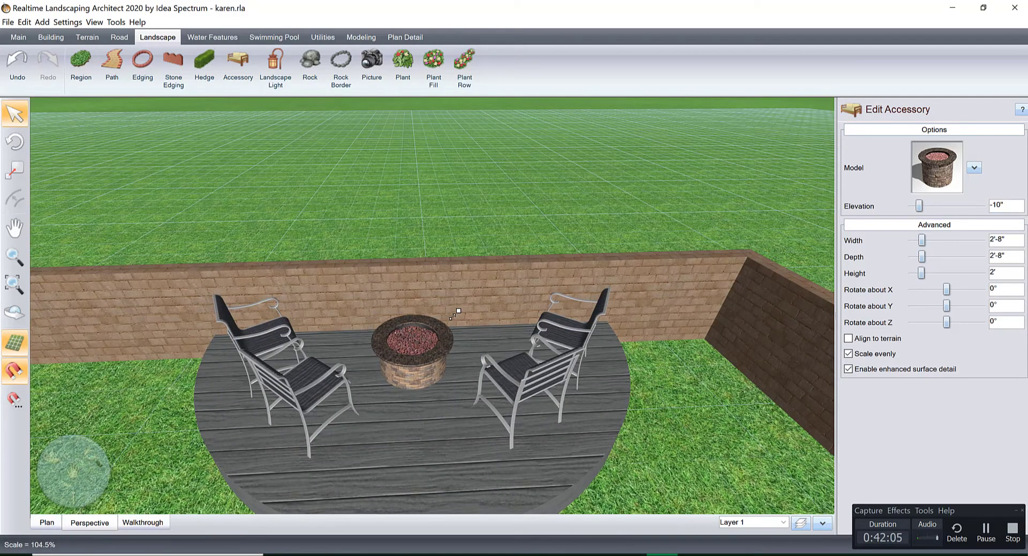
scroll(432, 360, "up", 5)
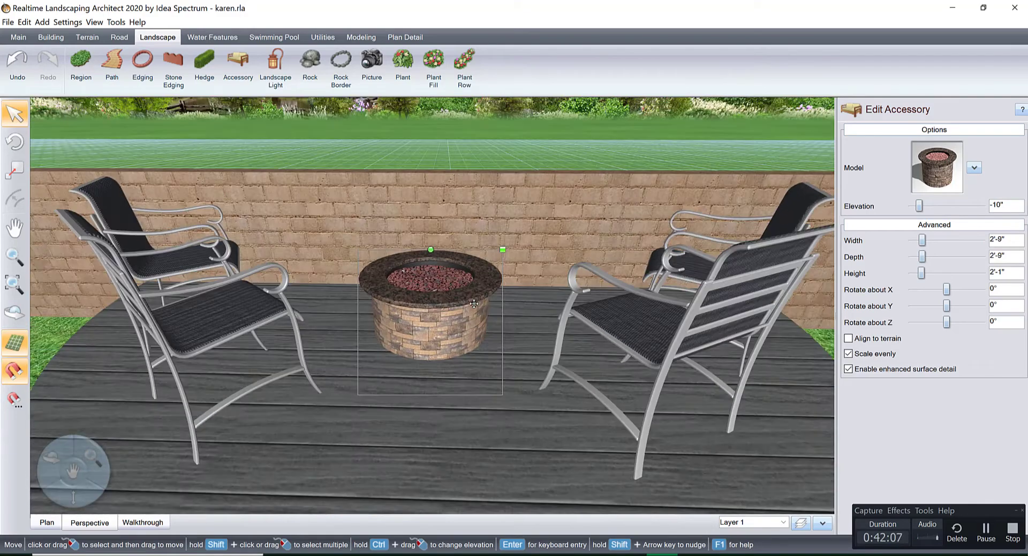
scroll(471, 320, "up", 3)
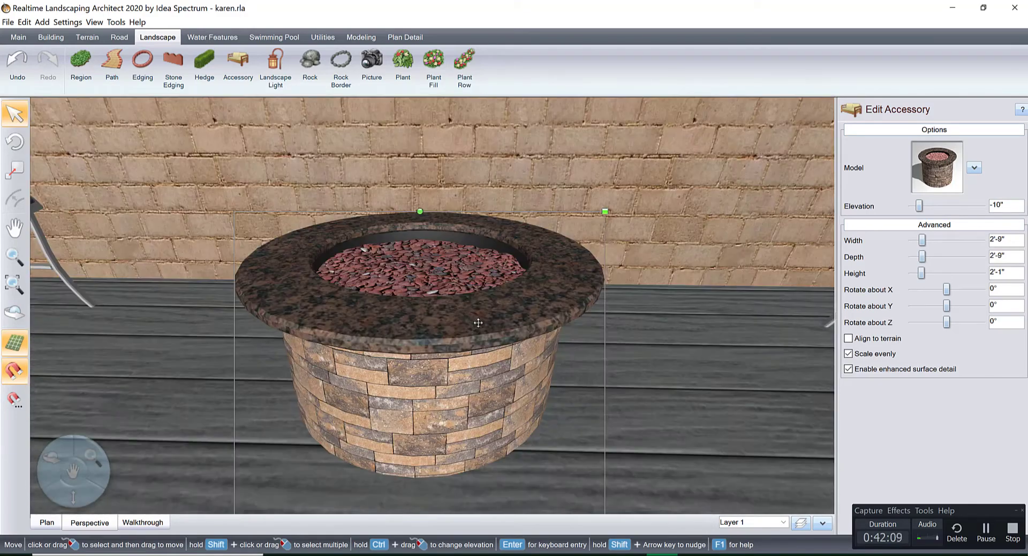
Step: Apply the grey Stone239 pebble texture to the fire pit's second material
left_click(973, 169)
left_click(935, 194)
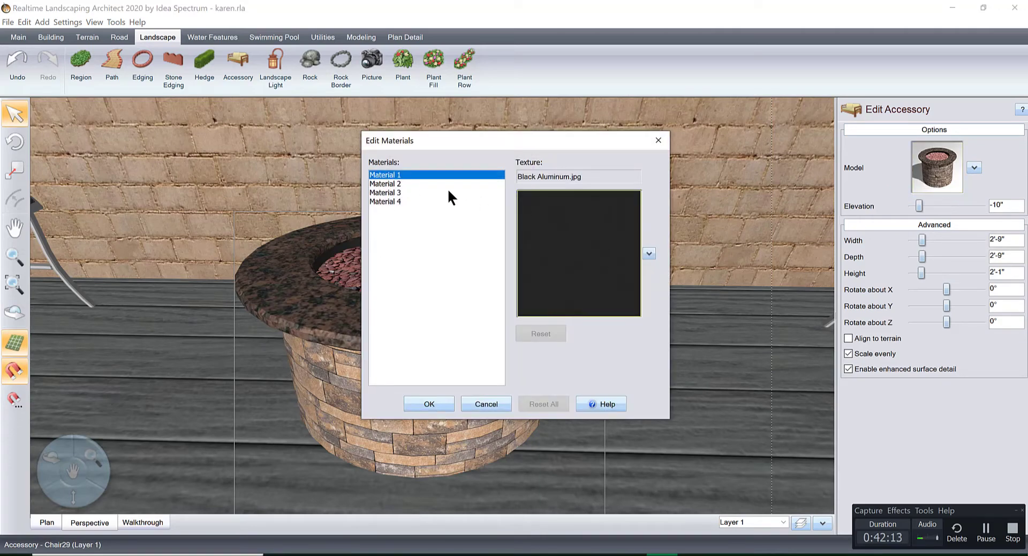
left_click(424, 184)
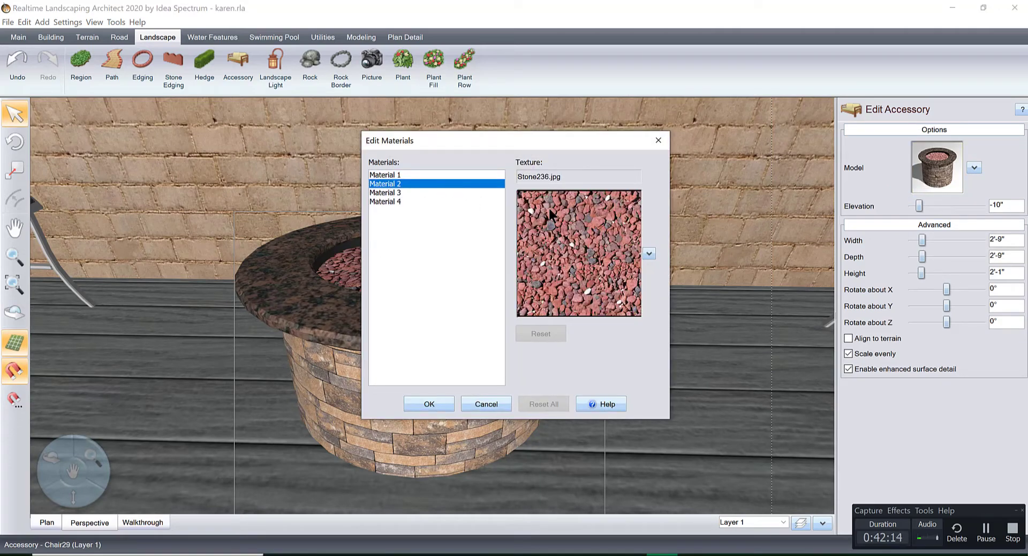
left_click(574, 234)
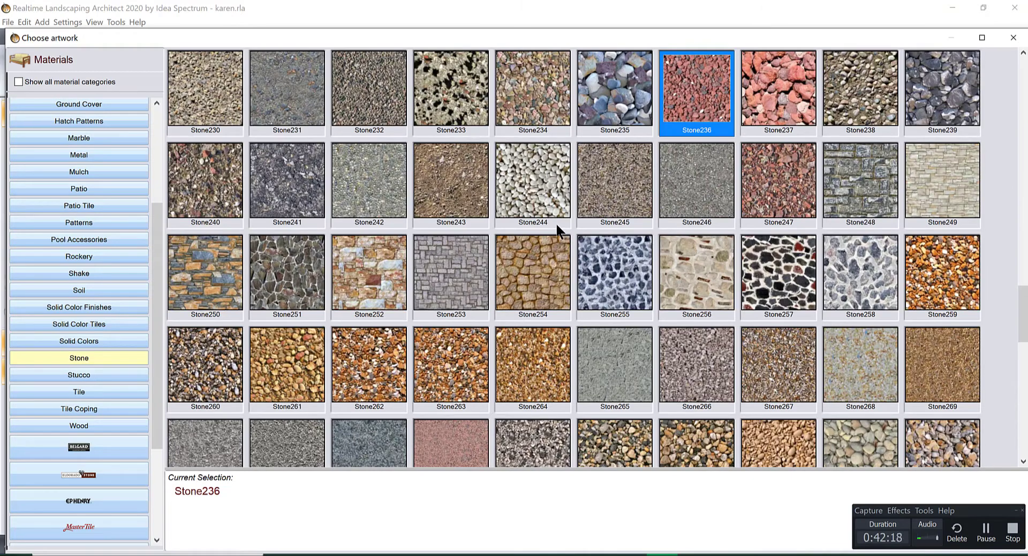
left_click(939, 89)
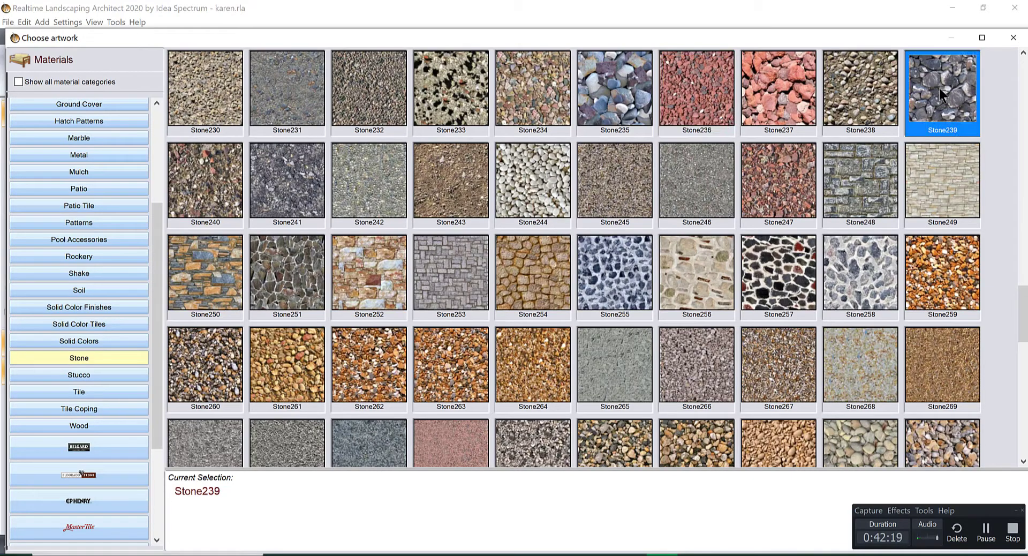
double_click(939, 88)
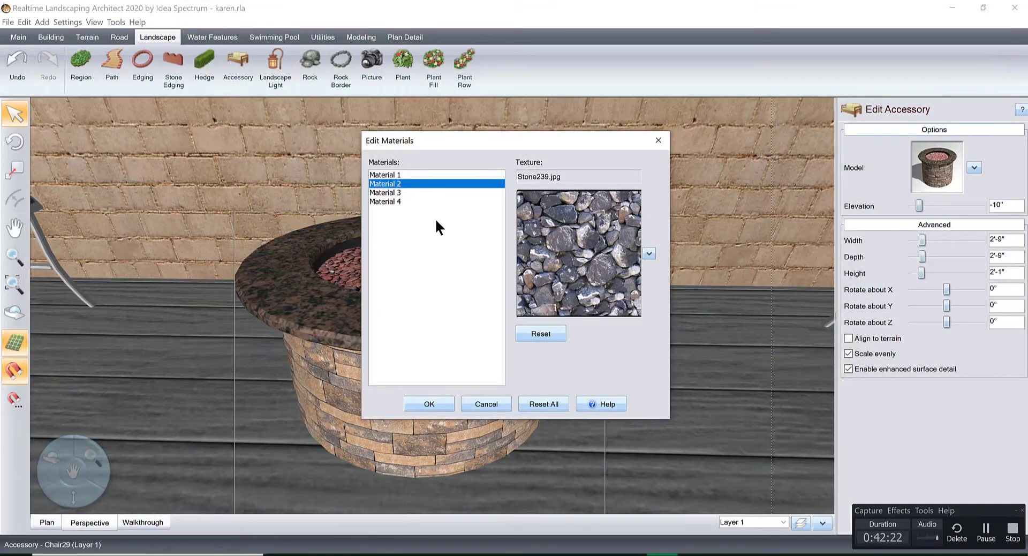
Step: Apply the Eldorado Stone Alderwood texture to the fire pit's third material
left_click(408, 193)
left_click(583, 239)
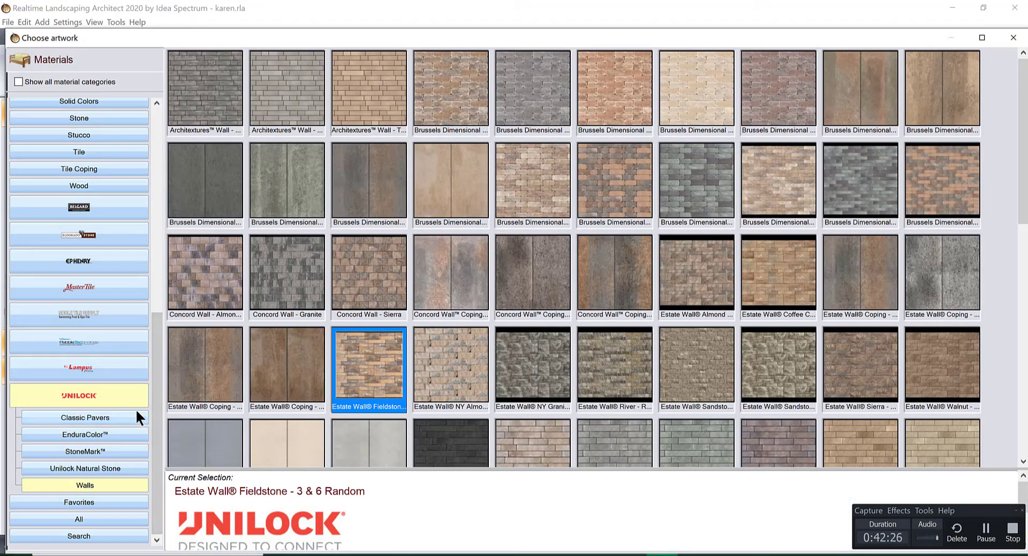
left_click(97, 230)
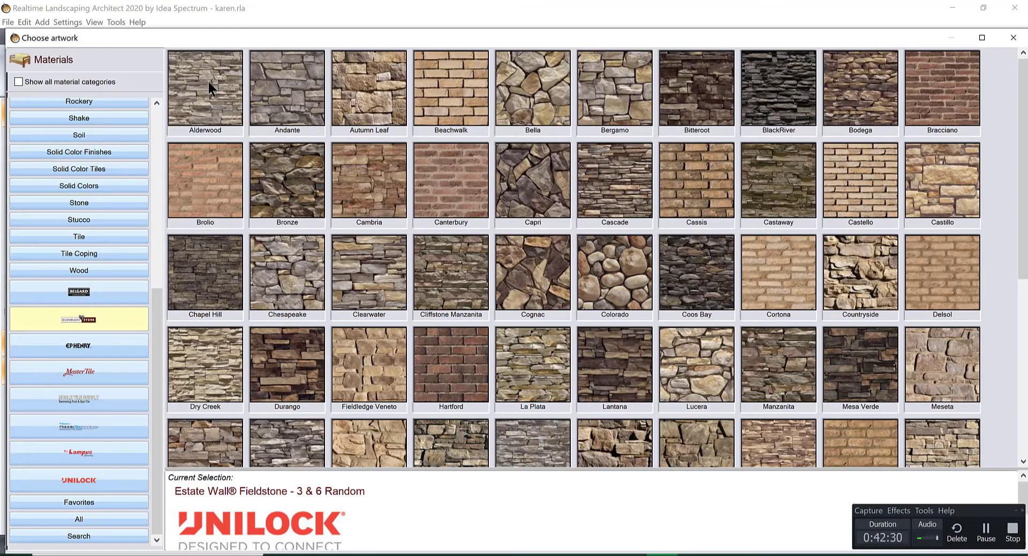
double_click(207, 82)
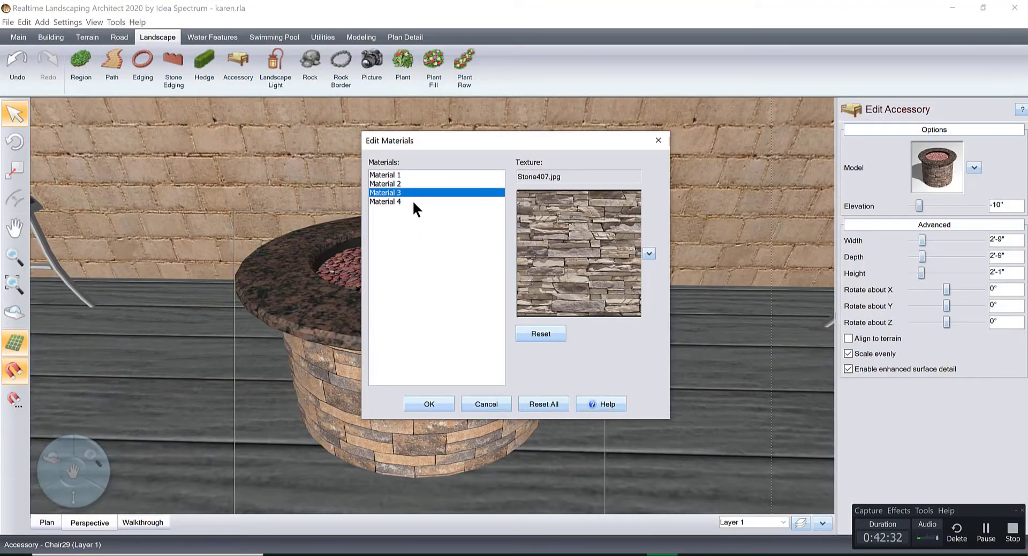
Step: Give the fire pit's fourth material the speckled granite Rock116 texture and apply it
left_click(413, 201)
left_click(576, 229)
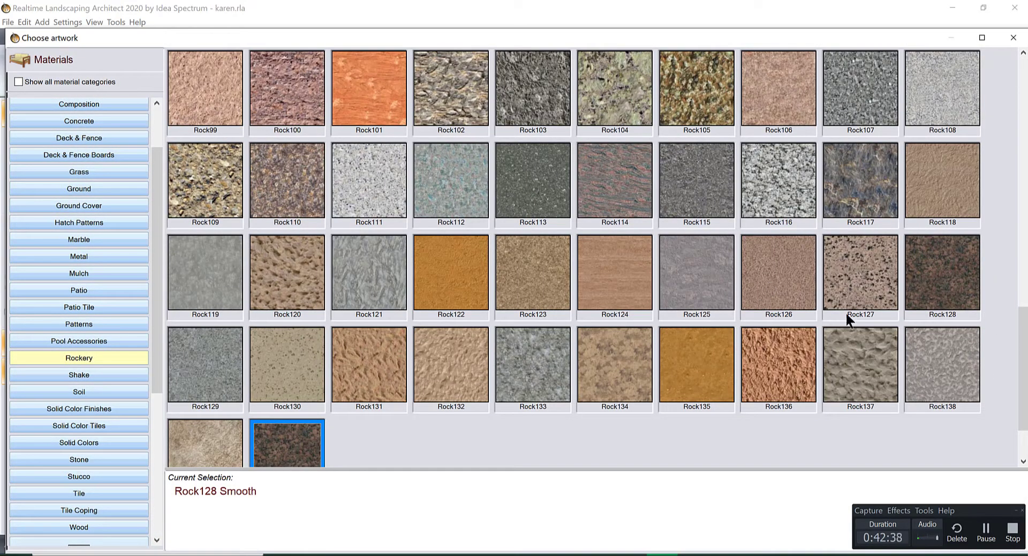
scroll(1006, 301, "up", 5)
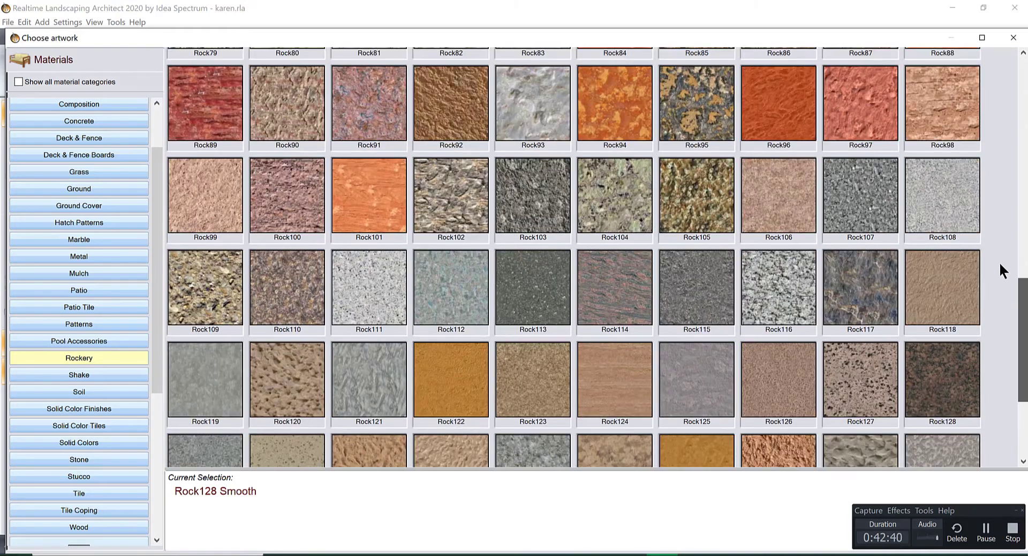
scroll(1007, 140, "up", 5)
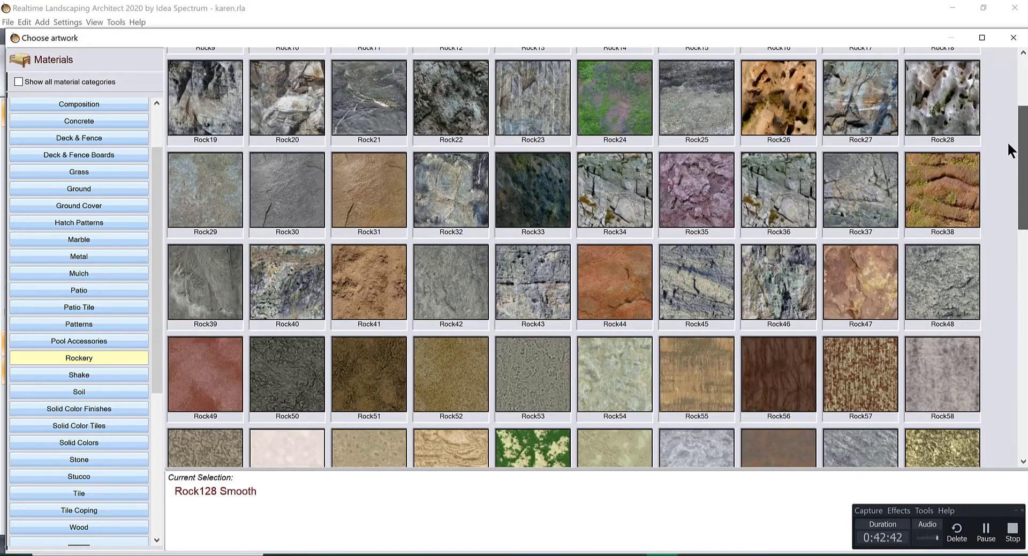
scroll(1014, 257, "down", 7)
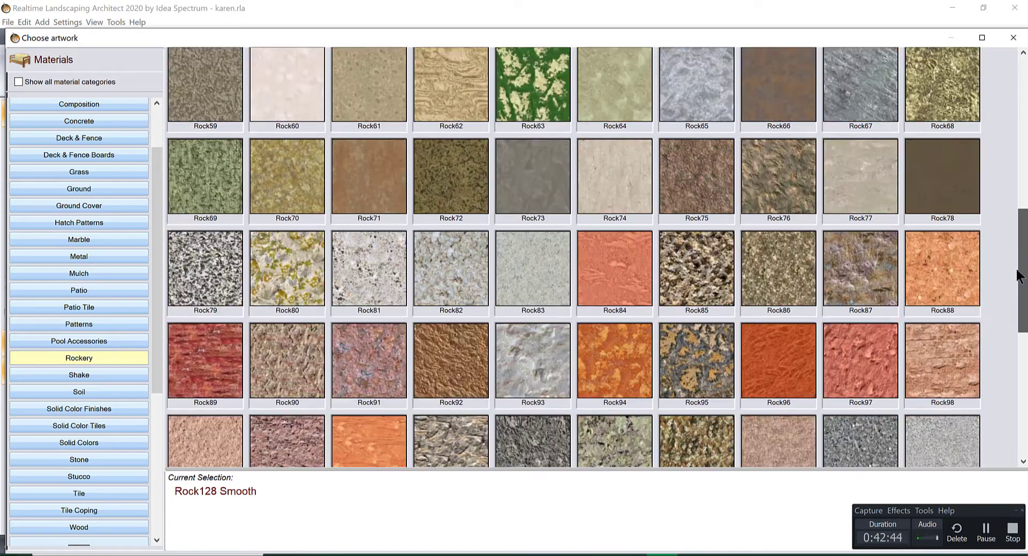
scroll(1023, 300, "down", 1)
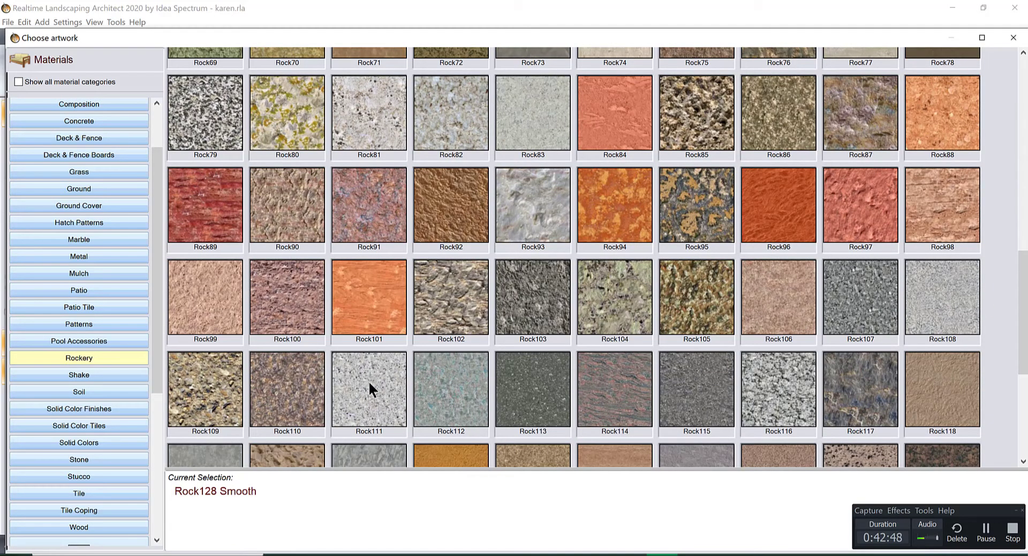
double_click(771, 384)
left_click(438, 402)
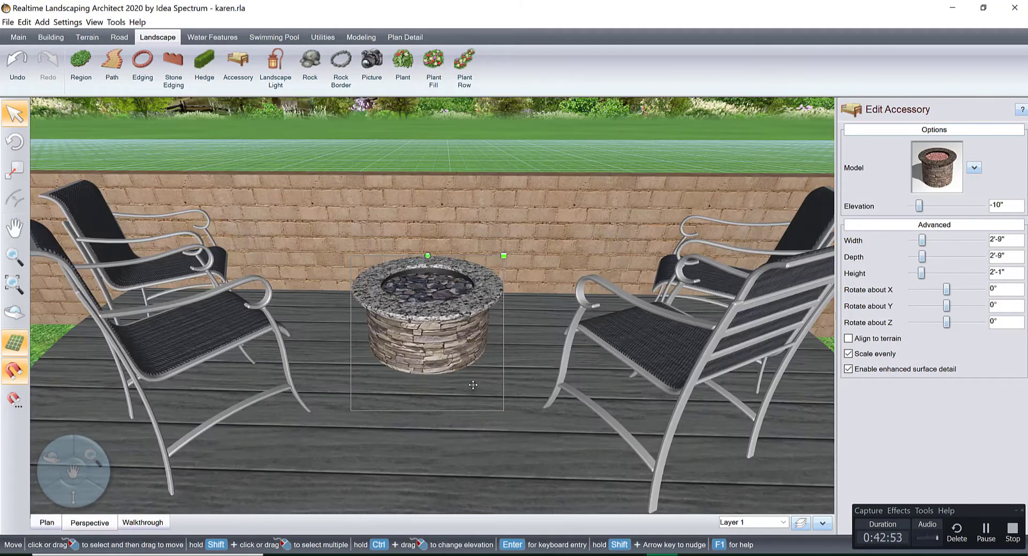
Step: Reselect the fire pit and change its Material 4 texture to Rock128 Smooth
mouse_move(473, 385)
right_mouse_down()
mouse_move(452, 384)
mouse_move(474, 382)
right_mouse_up()
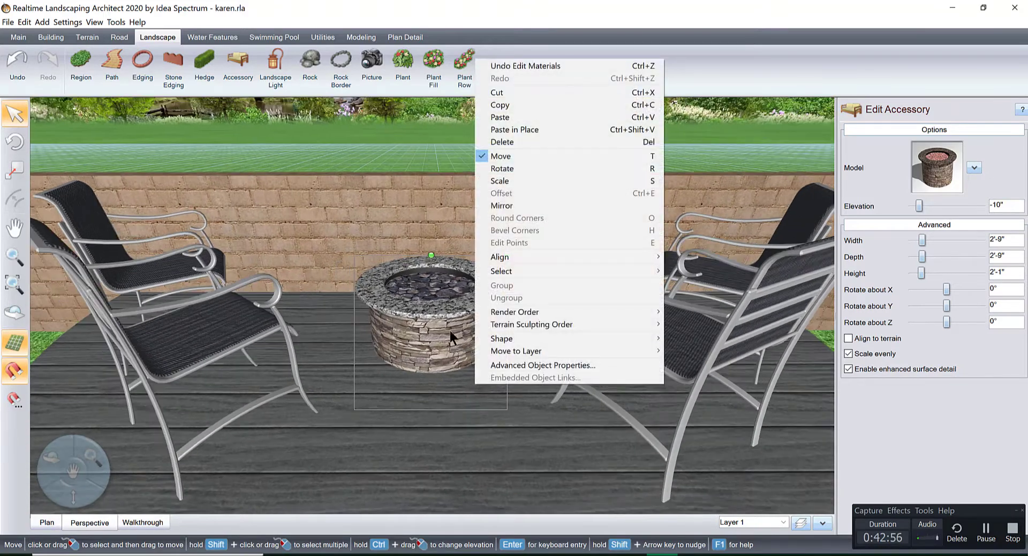
left_click(419, 154)
left_click(420, 154)
left_click(470, 309)
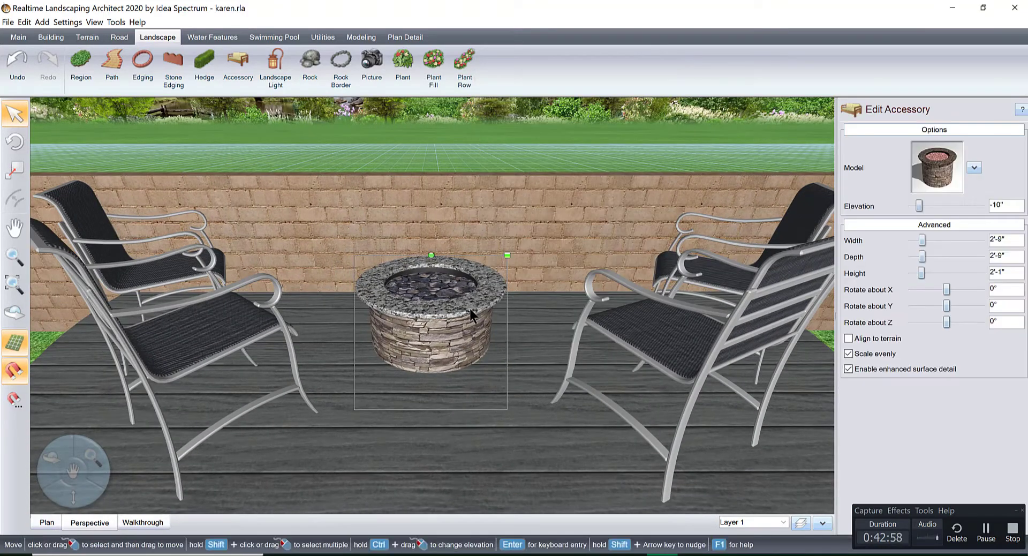
left_click(972, 167)
left_click(933, 193)
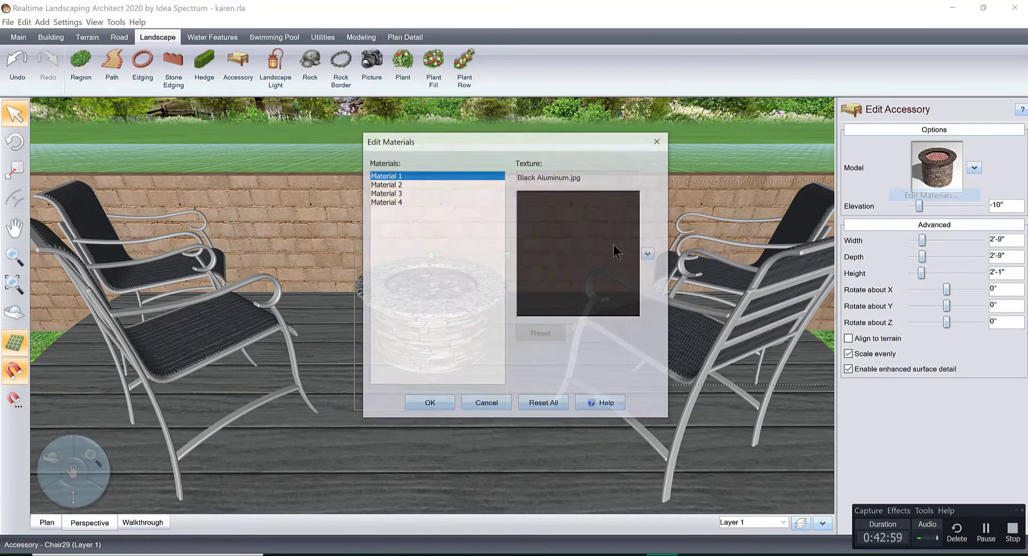
left_click(413, 201)
left_click(564, 221)
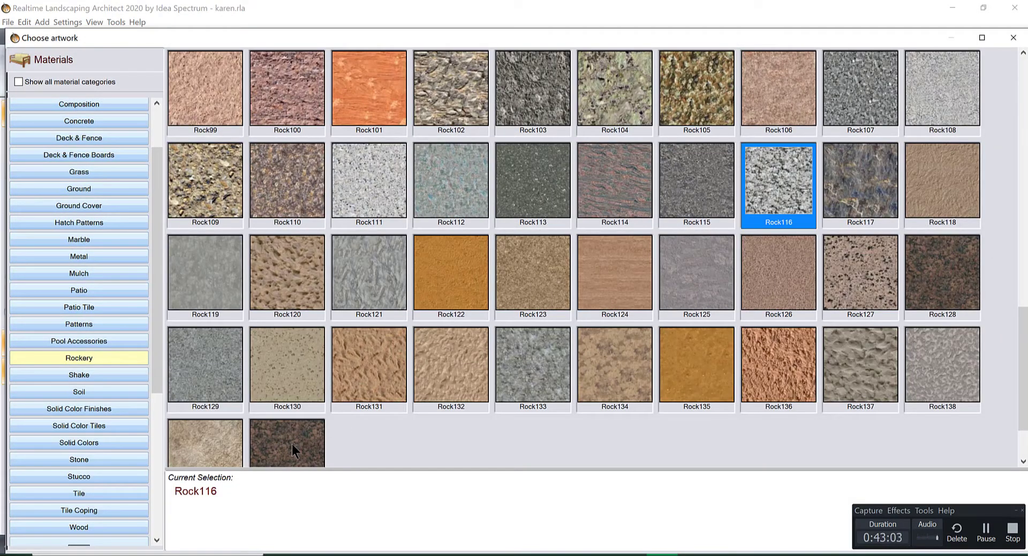
double_click(292, 444)
left_click(648, 254)
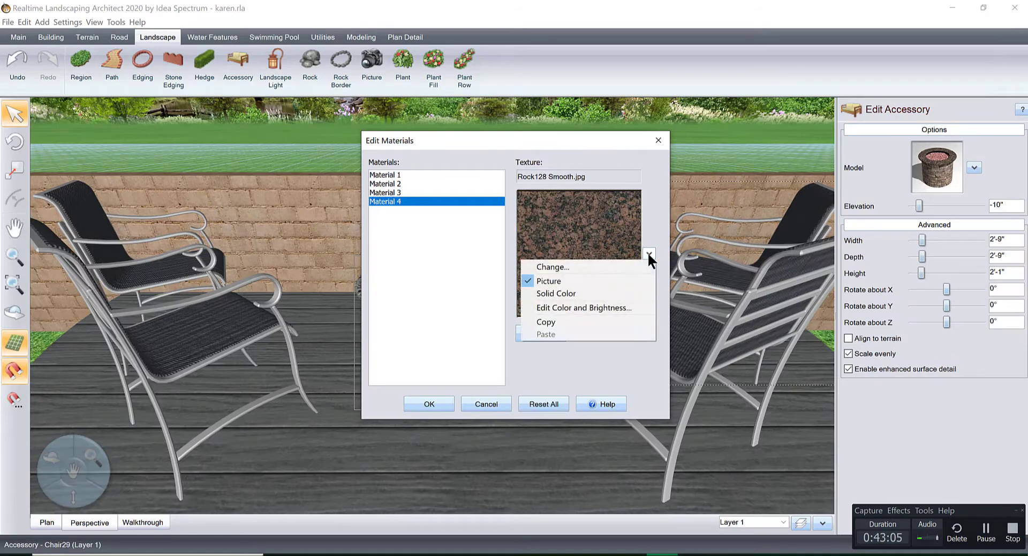
Step: Darken the Rock128 Smooth texture: brightness -100, contrast -6, saturation -100, then apply
left_click(612, 303)
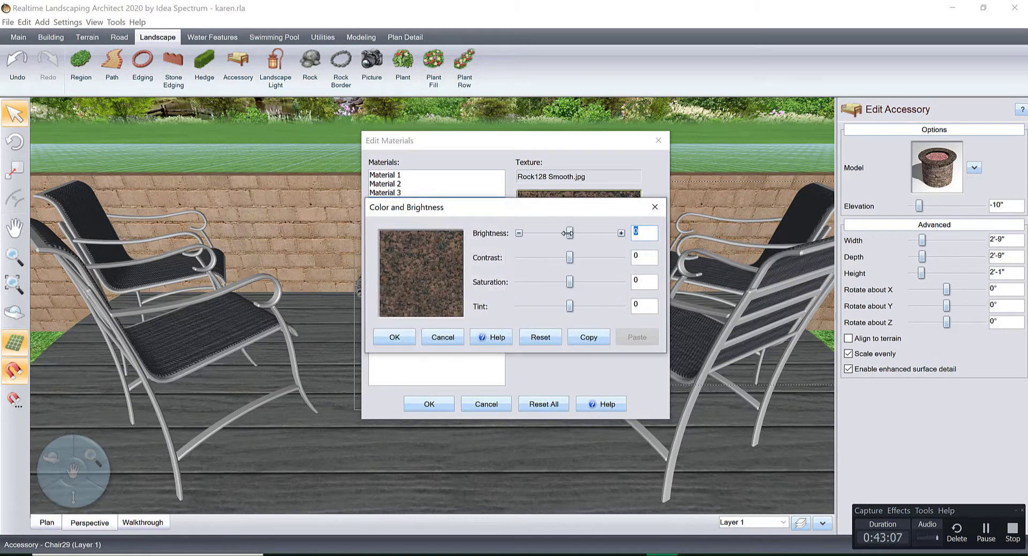
left_click_drag(567, 232, 523, 235)
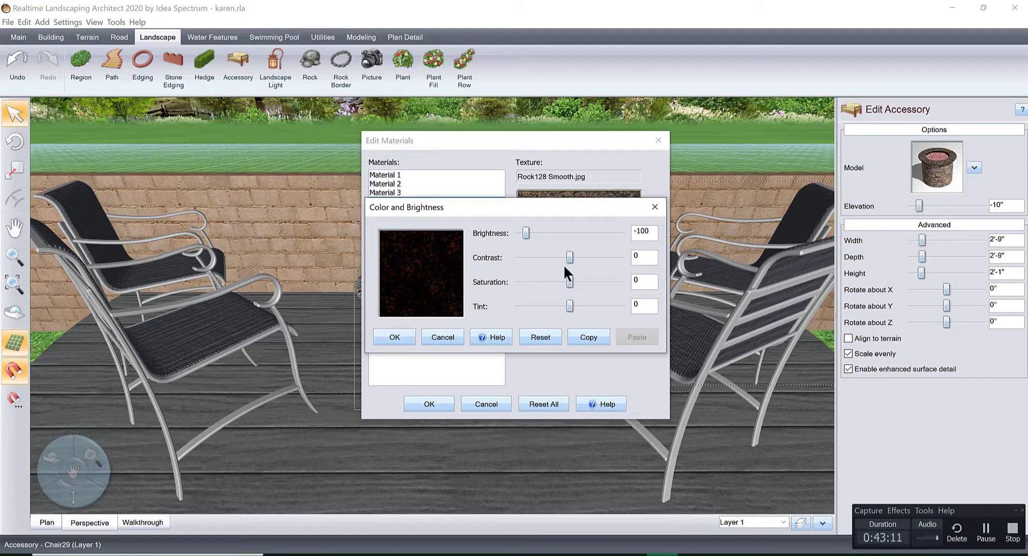
left_click_drag(570, 258, 525, 282)
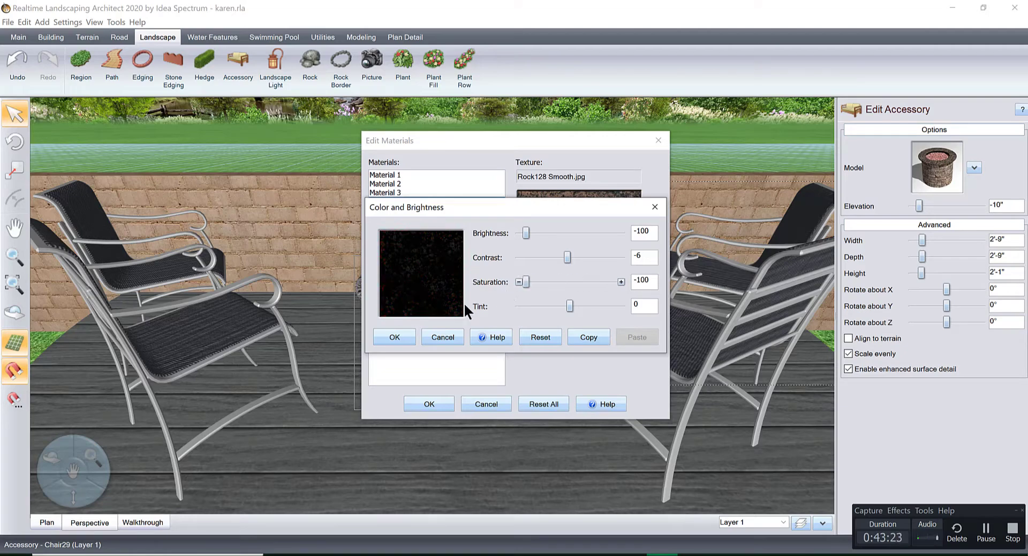
left_click(396, 336)
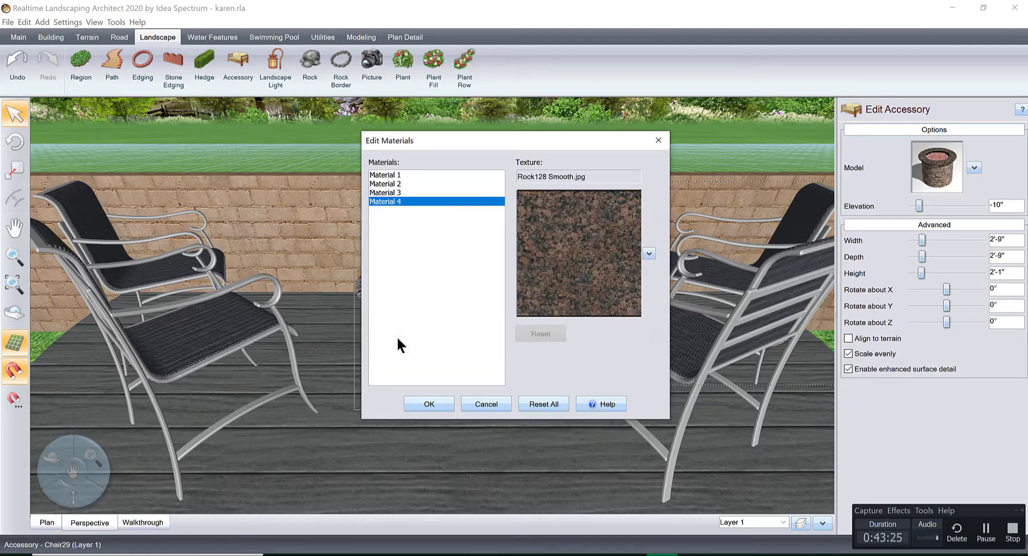
left_click(431, 406)
Step: Adjust the fire pit's elevation until it reads -1'
middle_click_drag(507, 351, 541, 343)
scroll(544, 345, "down", 5)
middle_click_drag(547, 355, 514, 348)
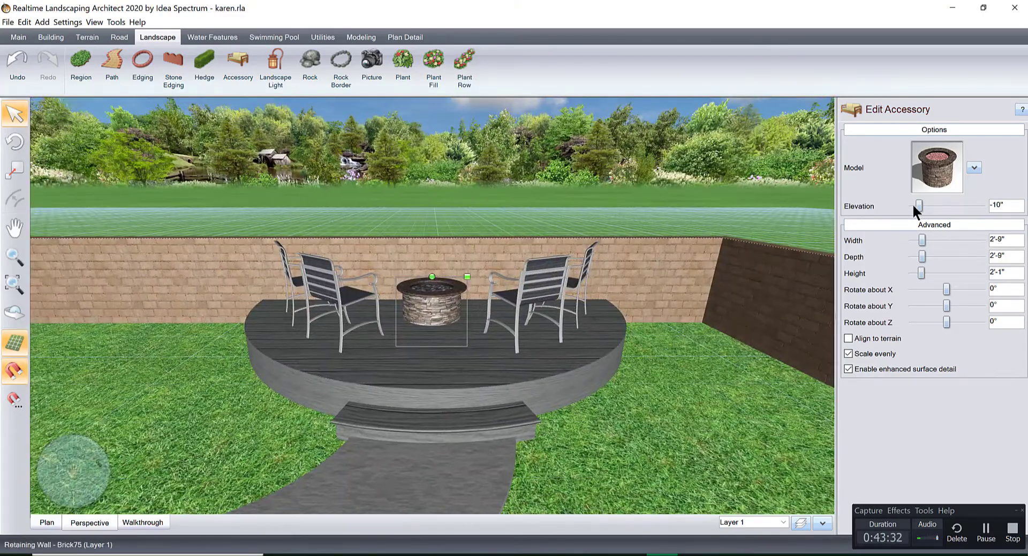
scroll(912, 203, "down", 3)
right_click_drag(731, 256, 731, 280)
left_click(980, 206)
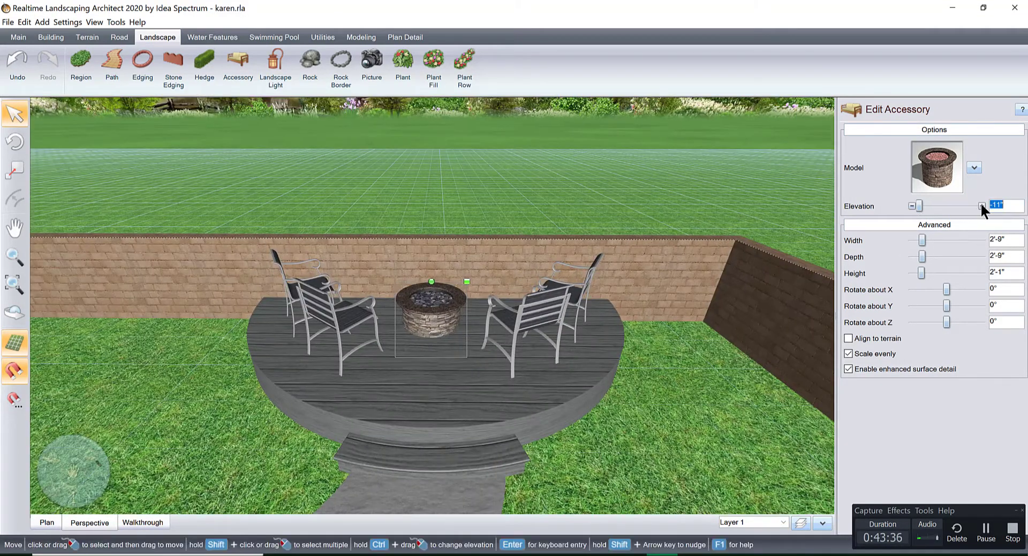
left_click(980, 206)
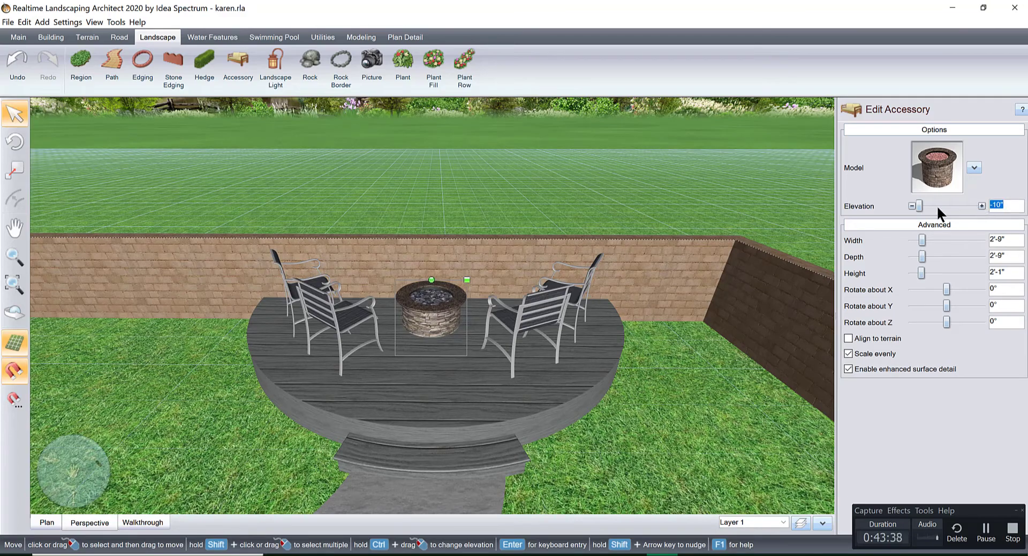
left_click(911, 205)
left_click(911, 206)
Step: Orbit and zoom around the deck to inspect the sunken fire pit
right_click_drag(515, 332, 470, 373)
scroll(598, 336, "down", 3)
scroll(569, 345, "up", 2)
scroll(469, 373, "up", 3)
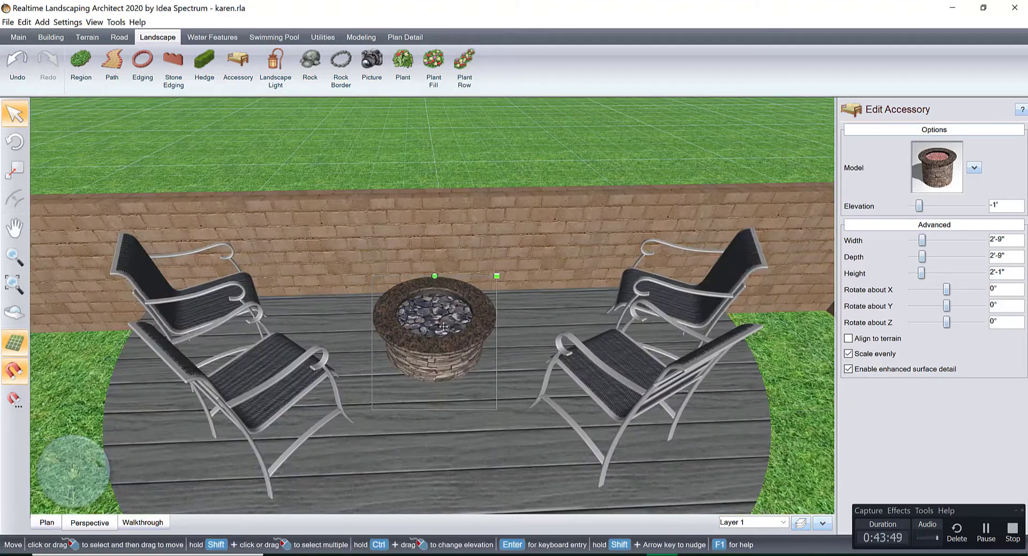
scroll(443, 326, "down", 6)
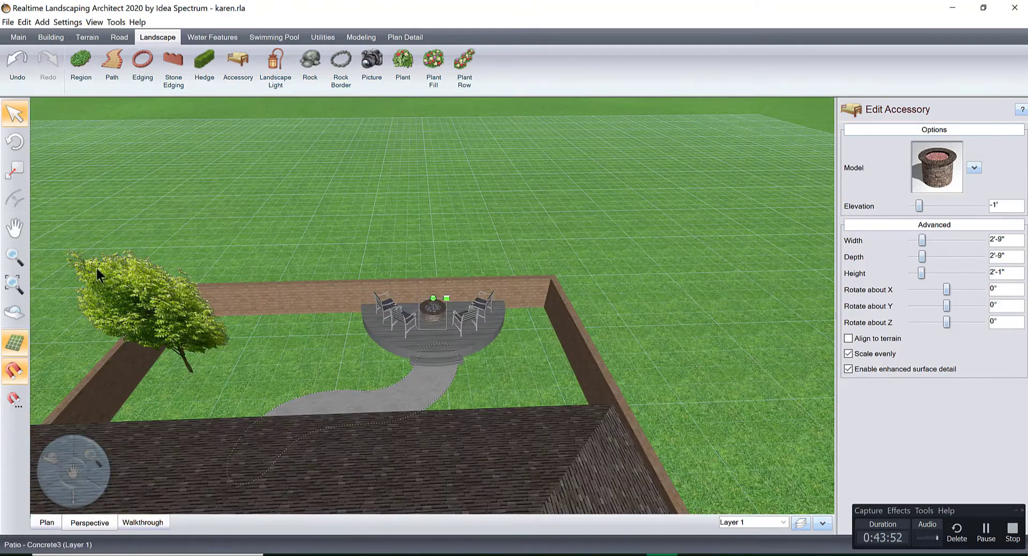
Step: Save the design as karen, replacing the existing karen.rla
left_click(8, 22)
left_click(58, 75)
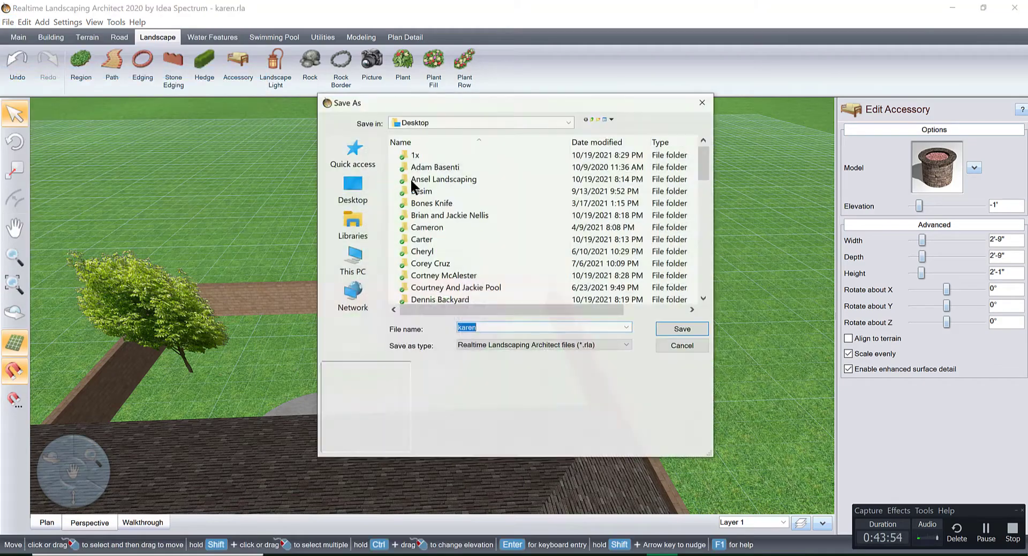
left_click(669, 325)
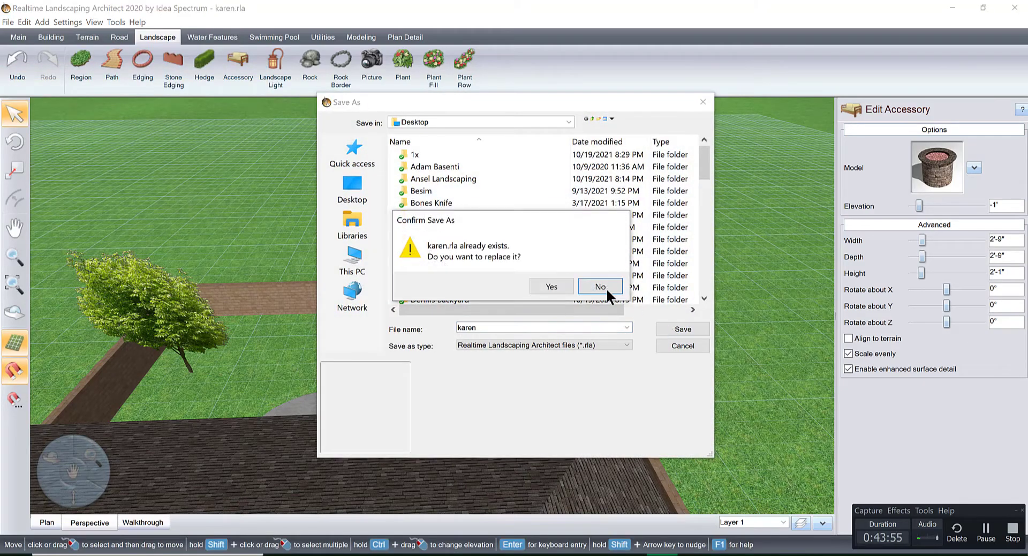
left_click(551, 287)
Step: Return to the top-down plan framed on the house walls, ready to draw a new region
scroll(423, 383, "up", 3)
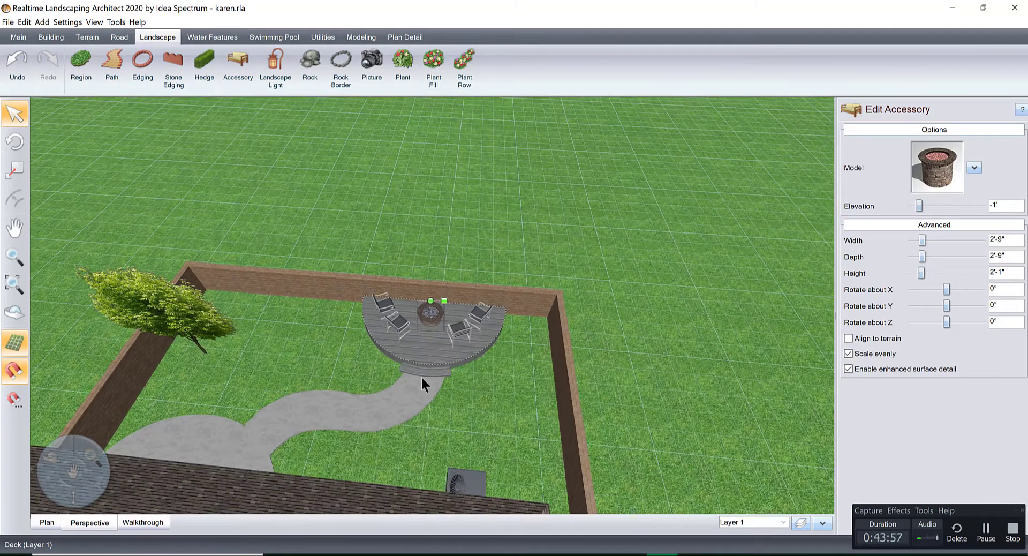
scroll(423, 380, "up", 2)
middle_click_drag(422, 380, 96, 316)
middle_click_drag(582, 278, 278, 351)
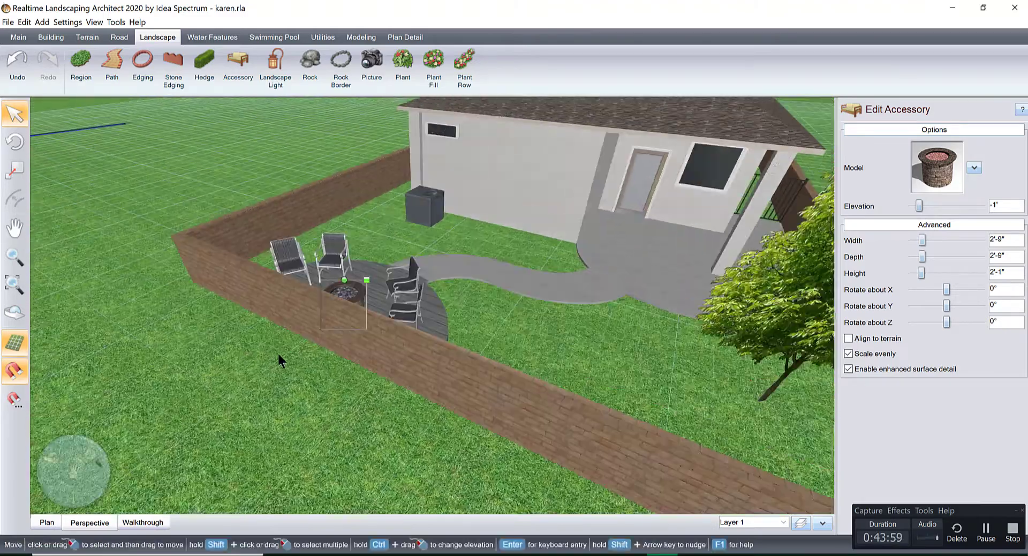
right_click_drag(278, 359, 138, 514)
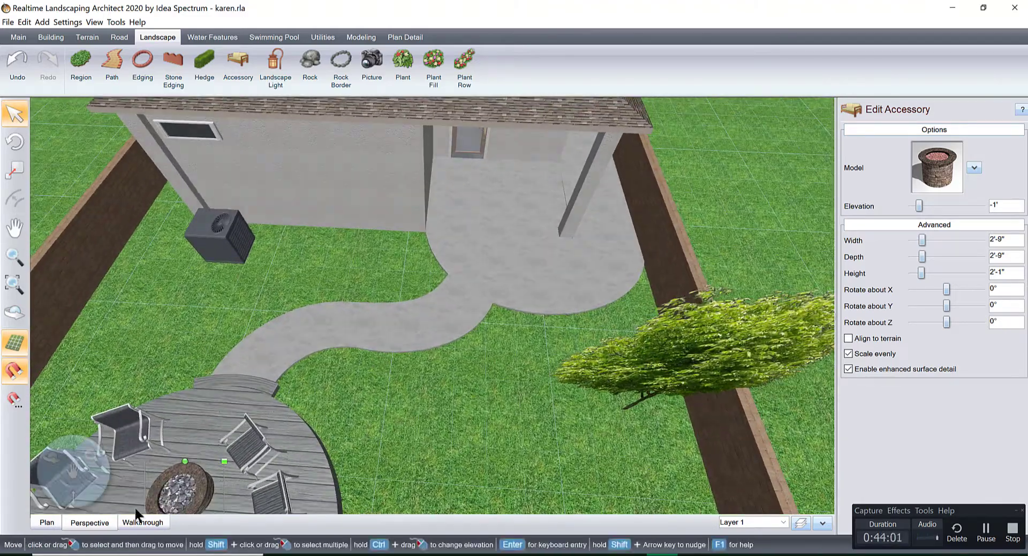
left_click(47, 522)
scroll(428, 336, "down", 3)
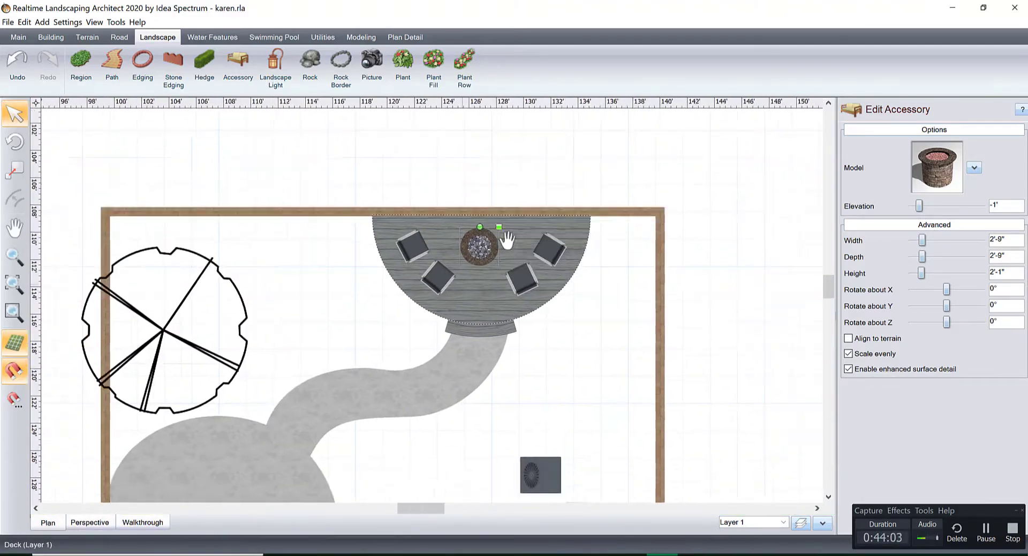
middle_click_drag(507, 241, 487, 224)
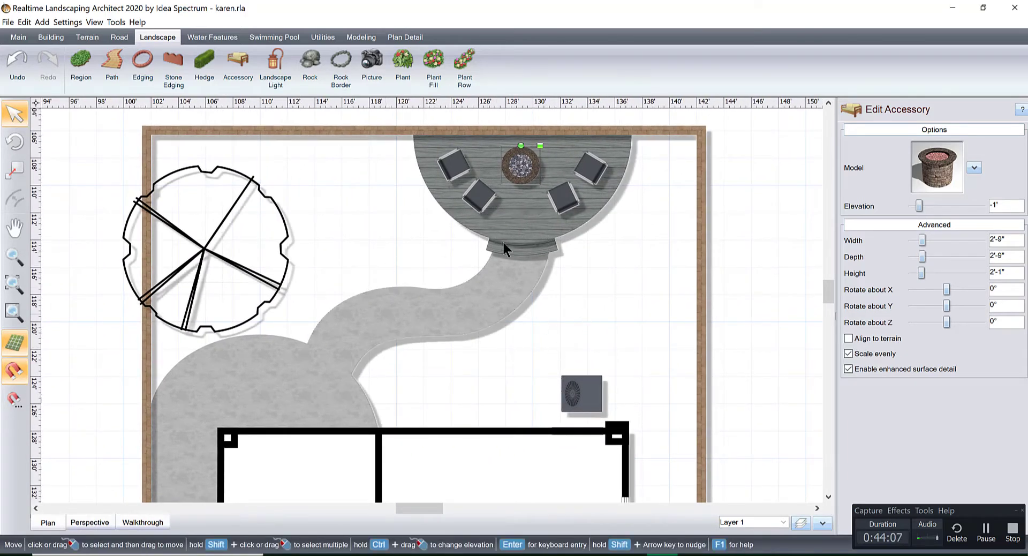
left_click(79, 60)
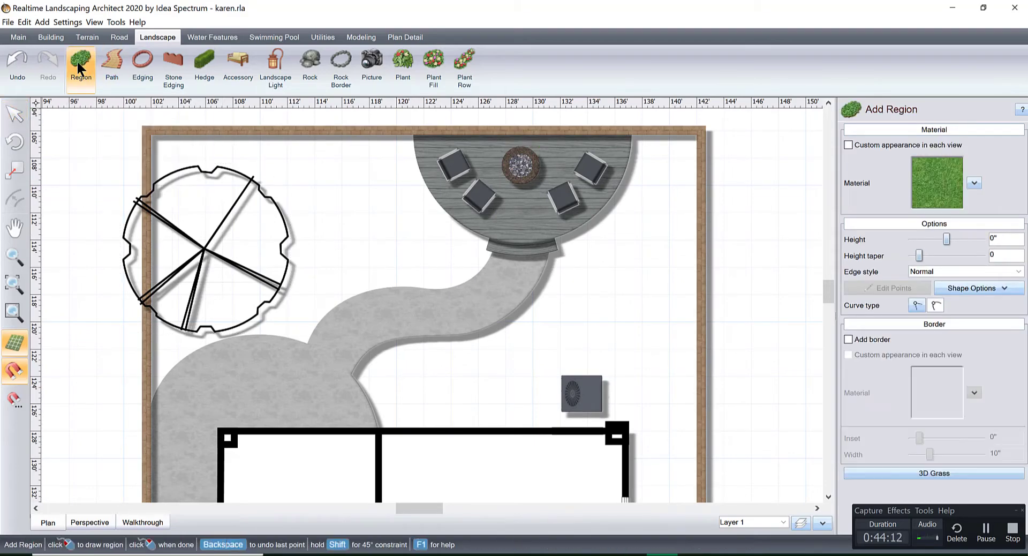
Step: Choose the darker Grass54 texture and start the region outline at the deck edge
left_click(942, 181)
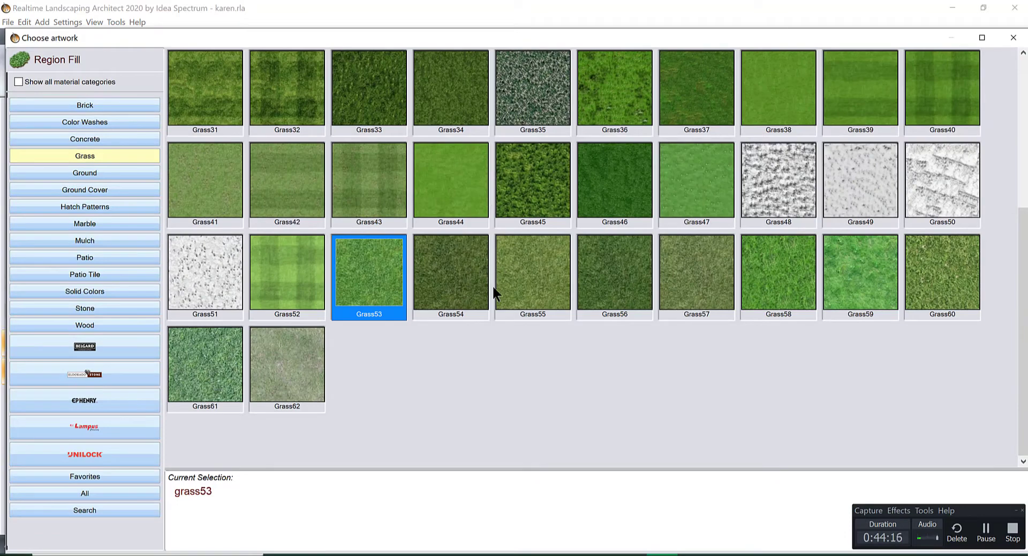
double_click(450, 266)
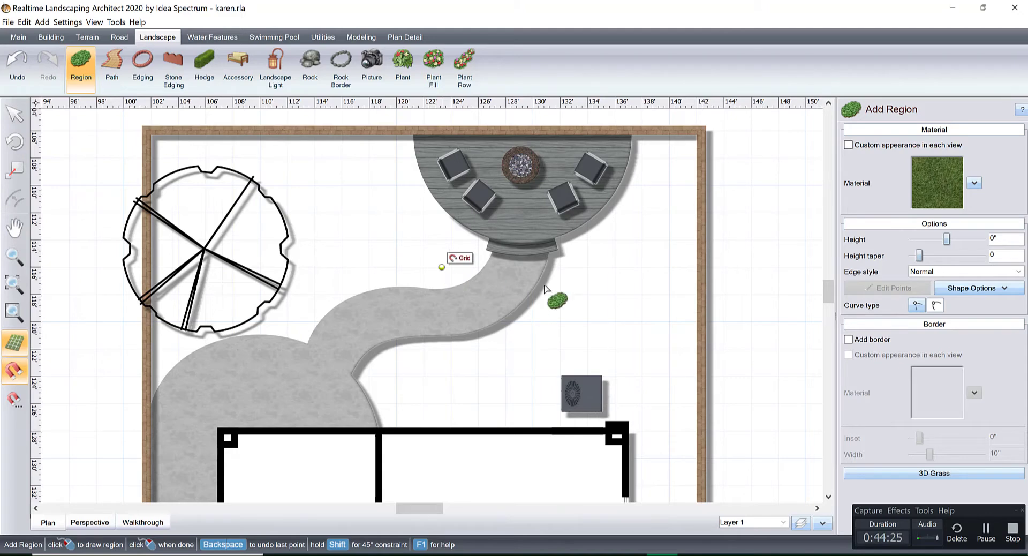
middle_click_drag(613, 296, 483, 294)
scroll(474, 298, "up", 4)
middle_click_drag(507, 225, 458, 257)
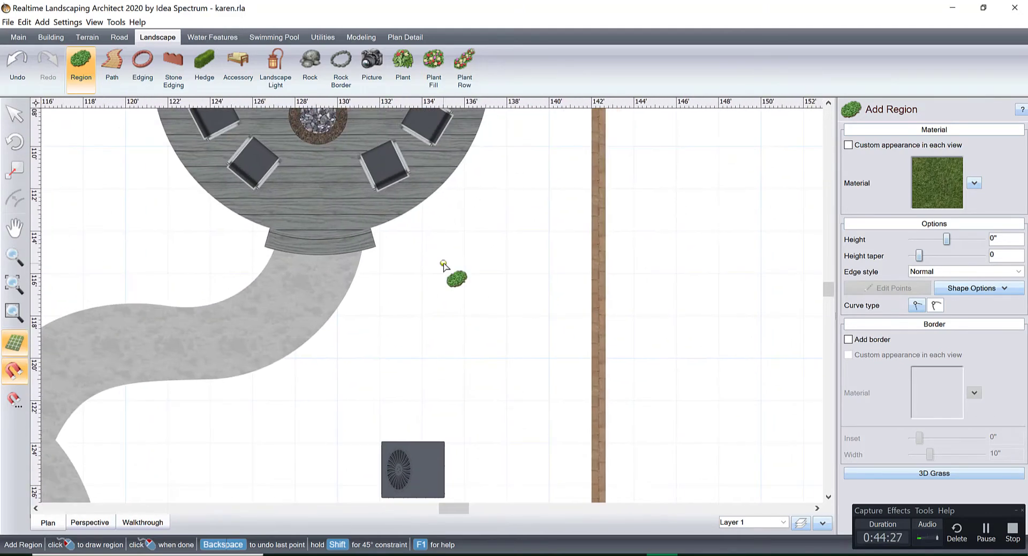
left_click(465, 155)
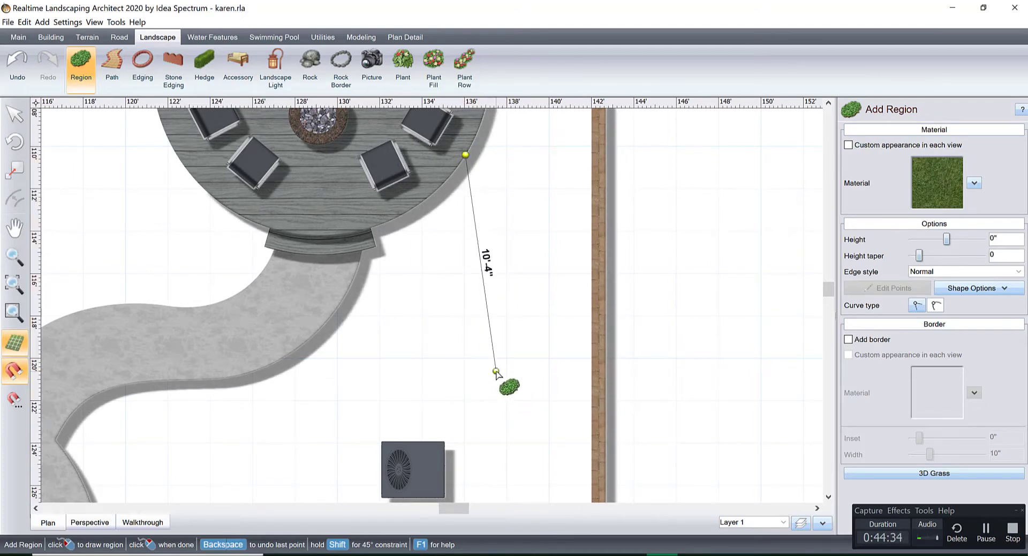
left_click(495, 371)
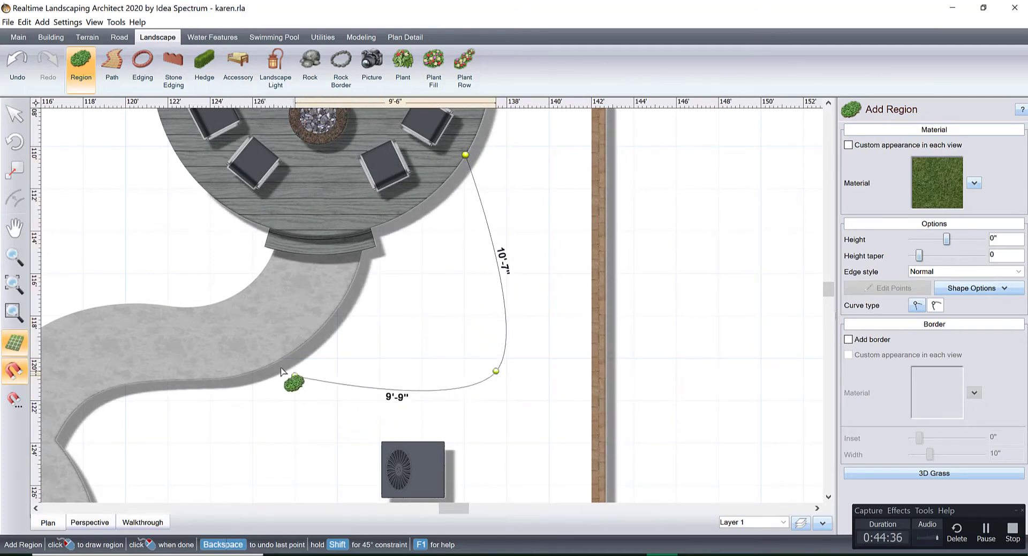
Step: Trace the grass outline along the winding path's curving edge down to the wall
left_click(250, 372)
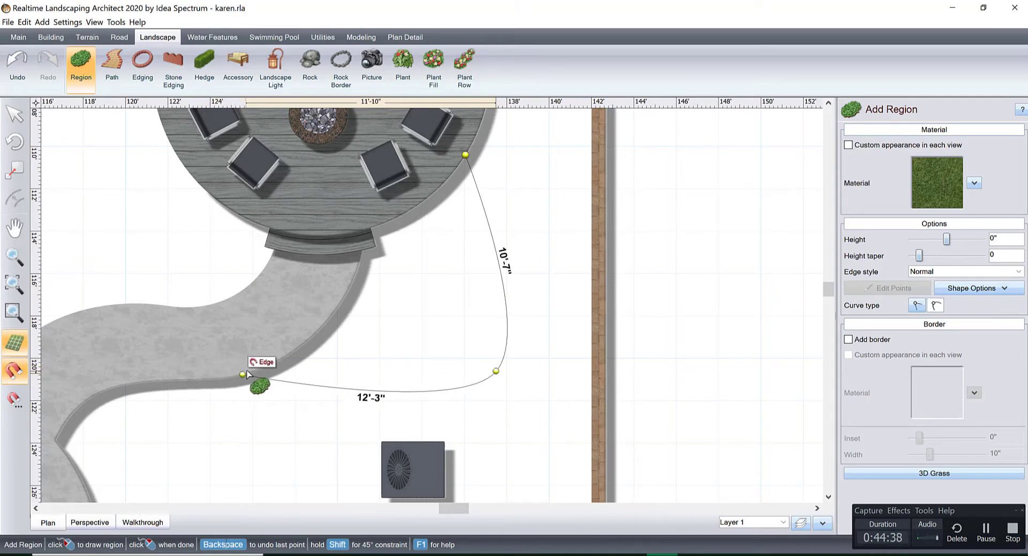
middle_click_drag(258, 368, 417, 353)
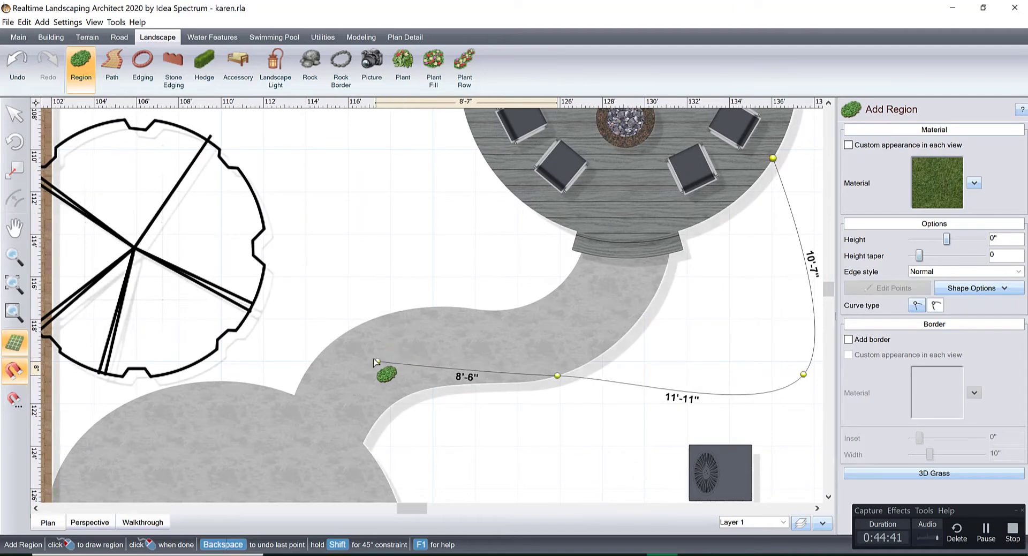
left_click(391, 343)
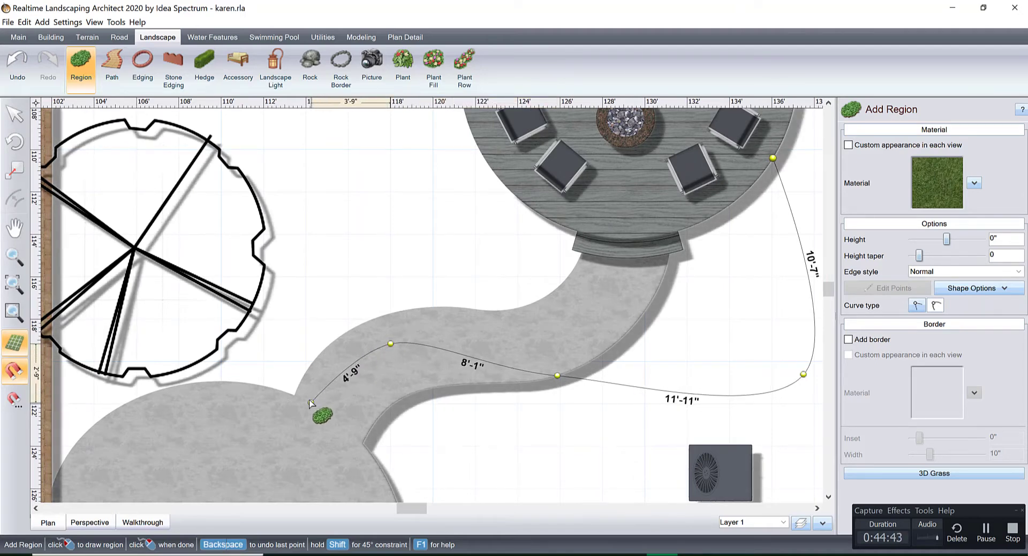
left_click(311, 401)
middle_click_drag(202, 421, 338, 401)
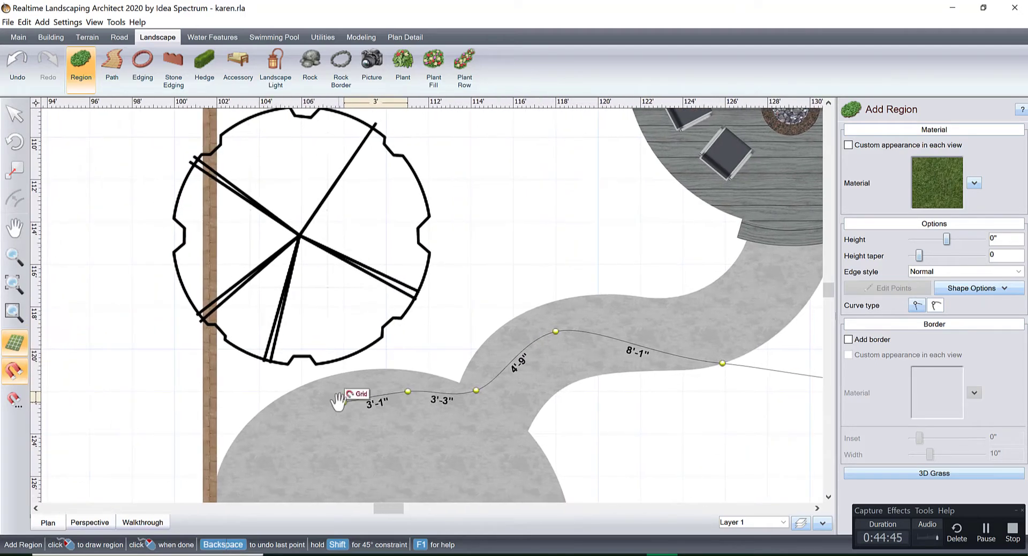
scroll(344, 402, "up", 1)
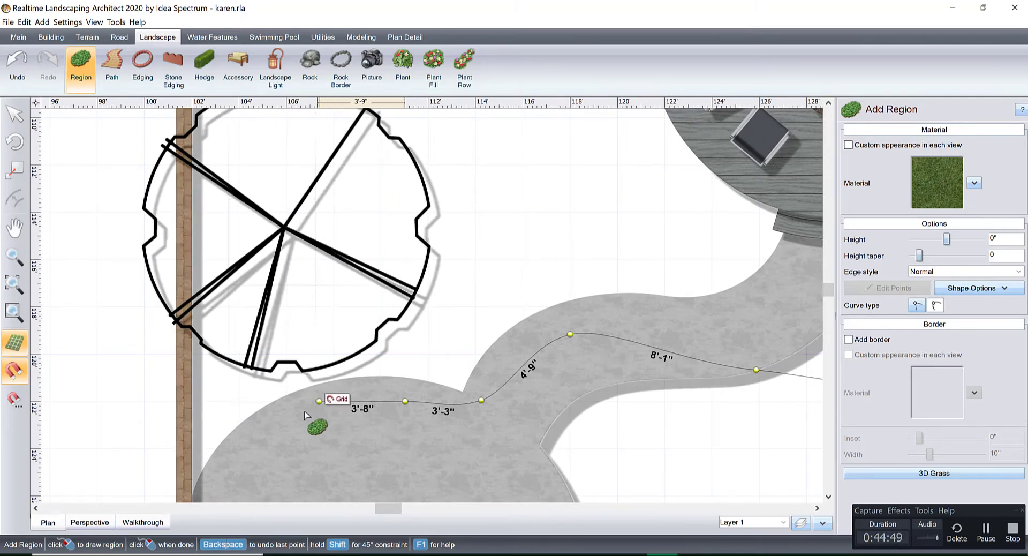
left_click(286, 418)
left_click(222, 474)
Step: Continue the outline up the left wall and around the tree, closing it at the fire-pit deck
middle_click_drag(224, 474, 343, 359)
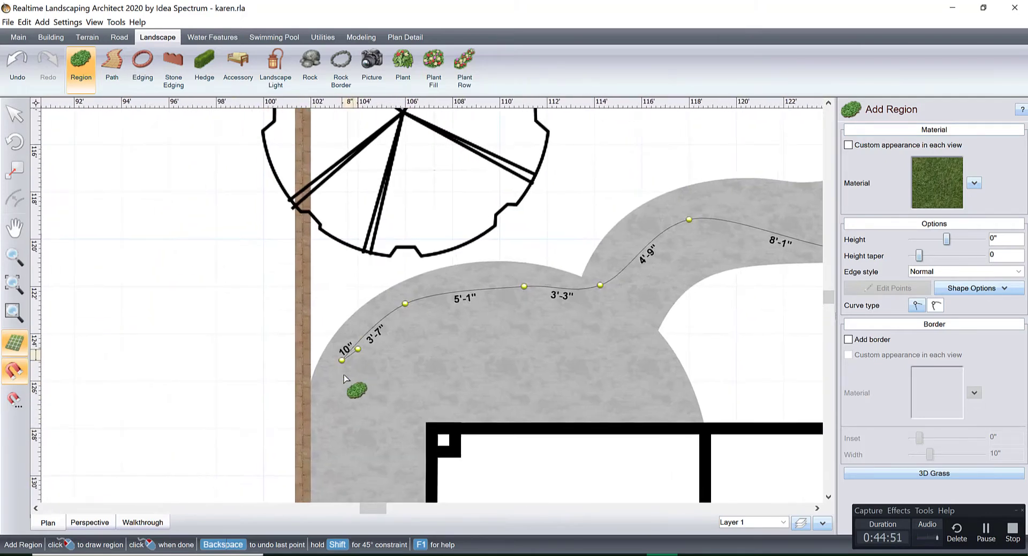
middle_click_drag(328, 271, 282, 367)
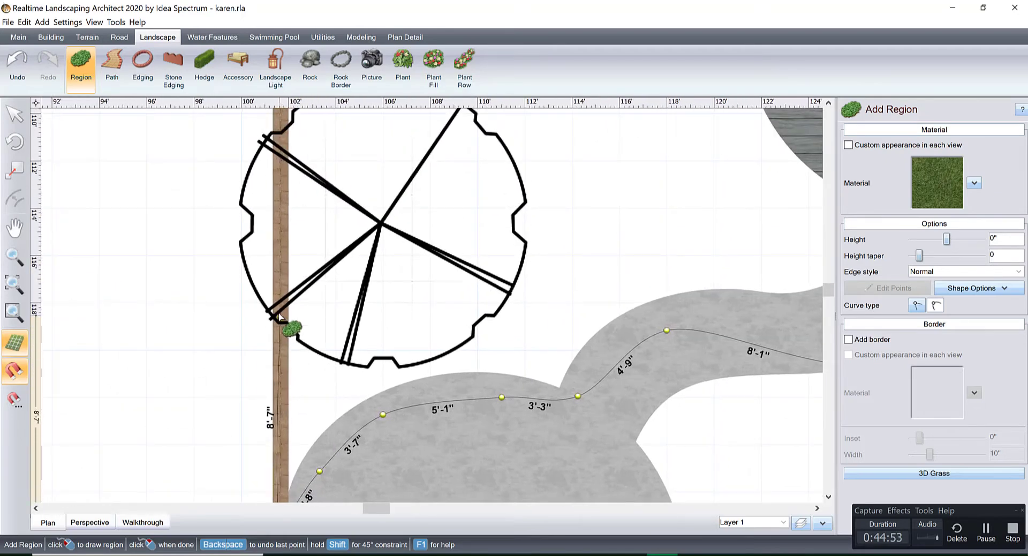
left_click(280, 285)
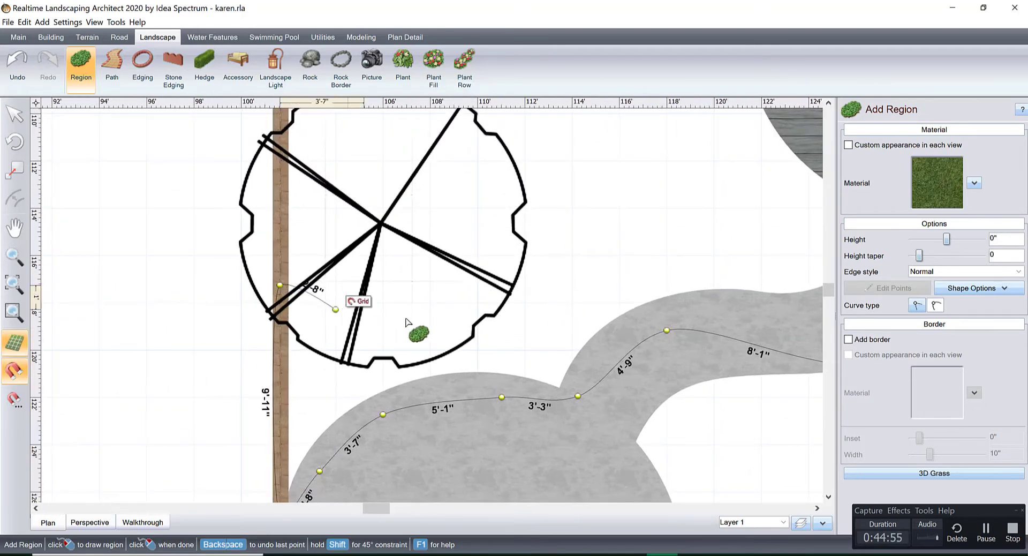
left_click(463, 288)
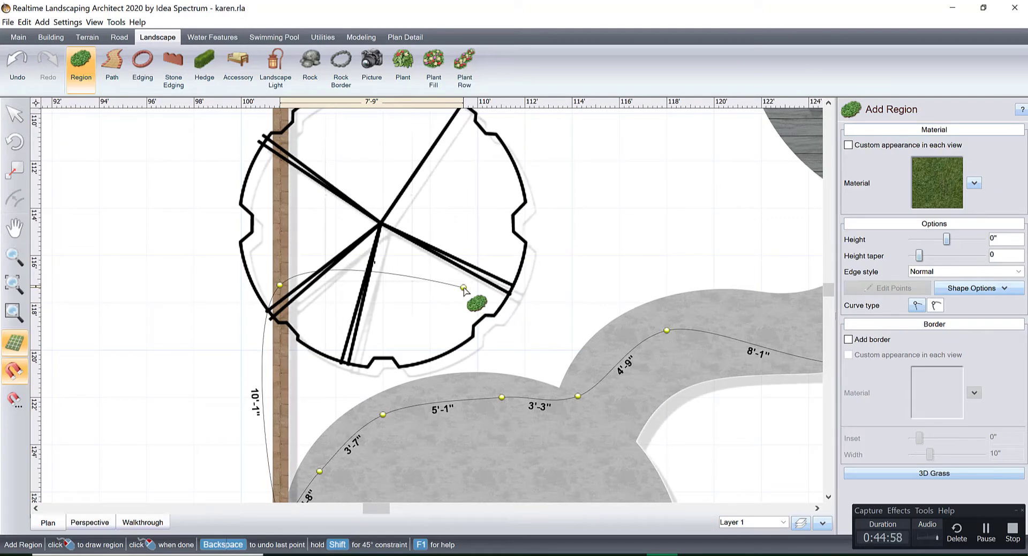
middle_click_drag(431, 343, 404, 388)
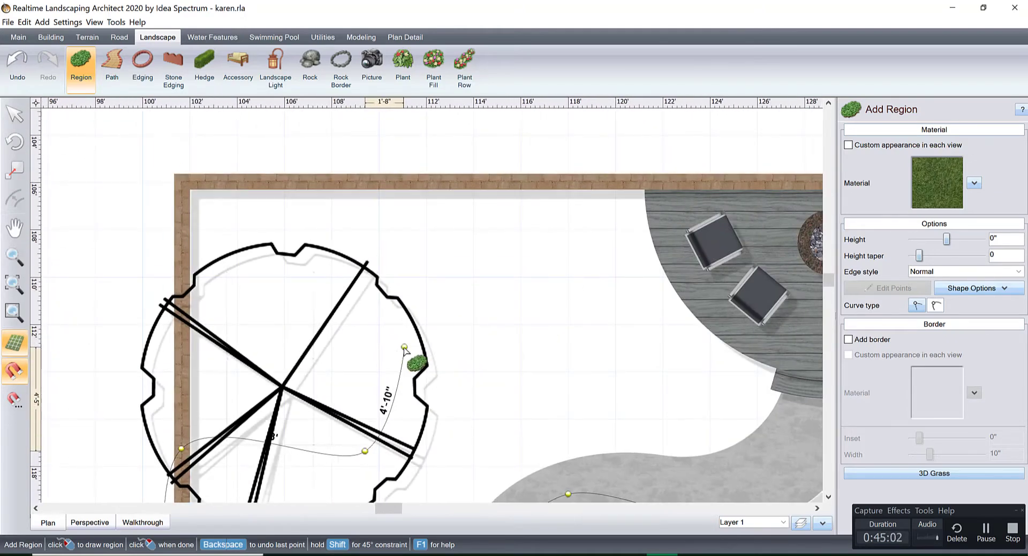
left_click(404, 347)
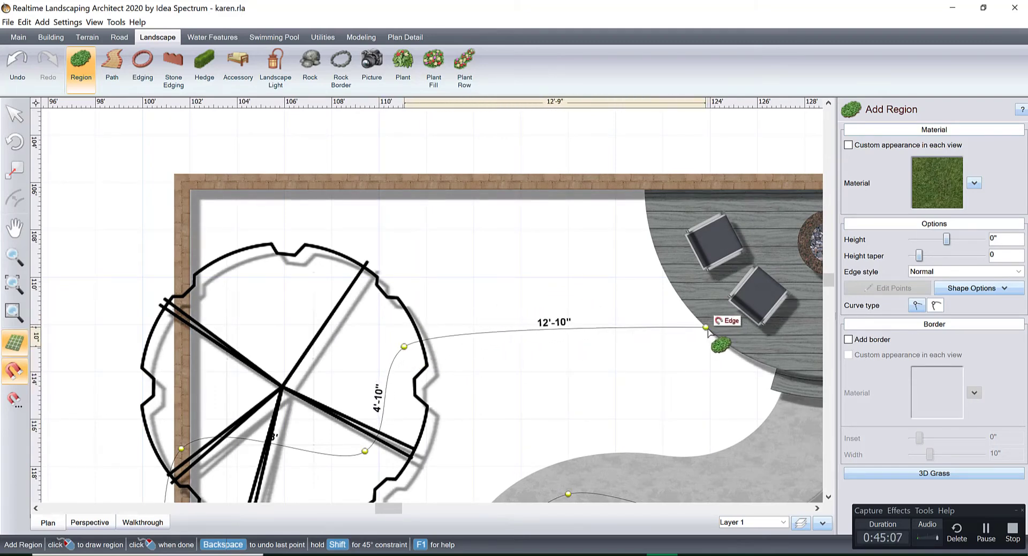
middle_click_drag(713, 331, 399, 368)
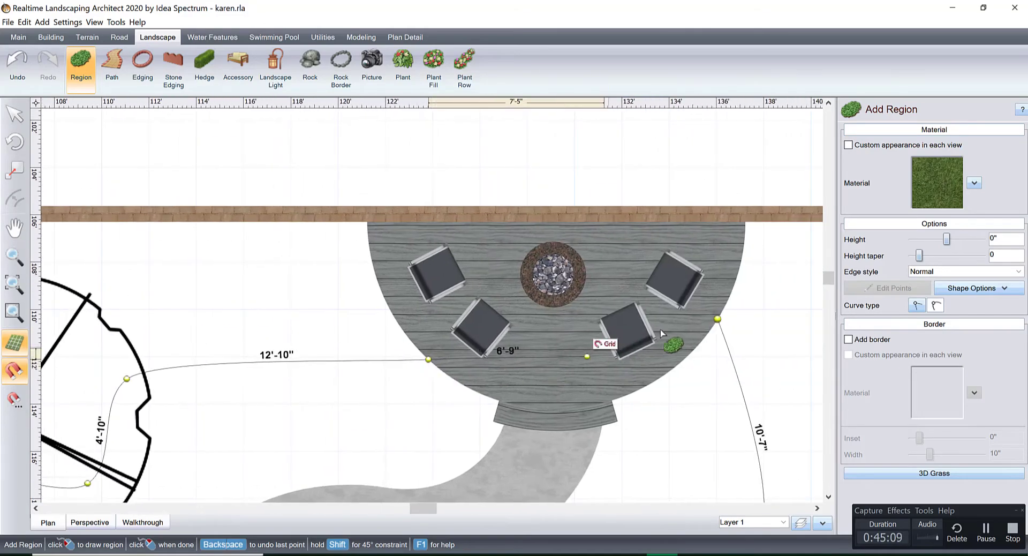
right_click(719, 319)
Step: Turn on Edit Points for the new grass region
scroll(513, 401, "down", 4)
middle_click_drag(488, 397, 506, 351)
scroll(507, 358, "up", 2)
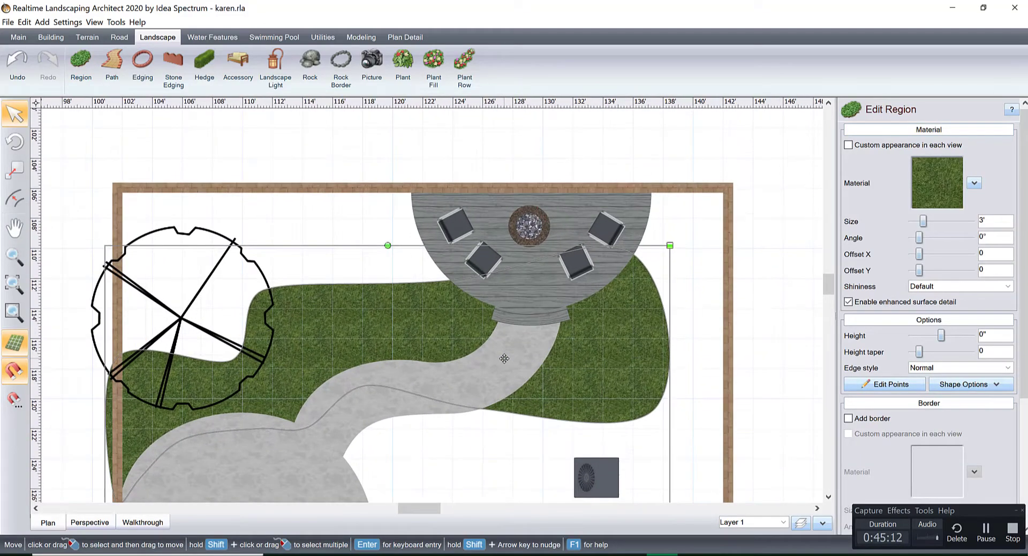
left_click(894, 382)
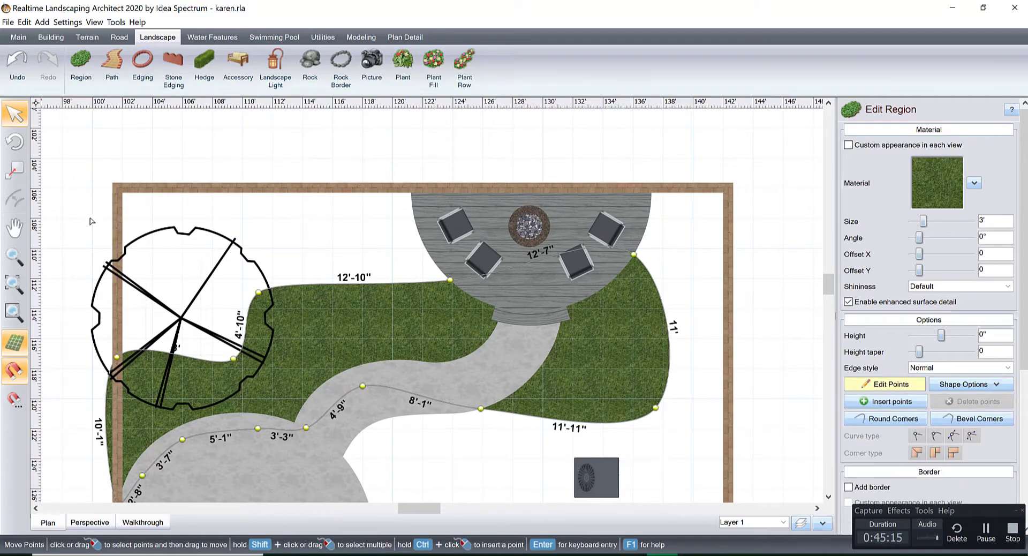
Step: Make all the region's points smooth and round out its right and bottom edges near the deck
scroll(122, 261, "down", 1)
left_click_drag(147, 236, 664, 456)
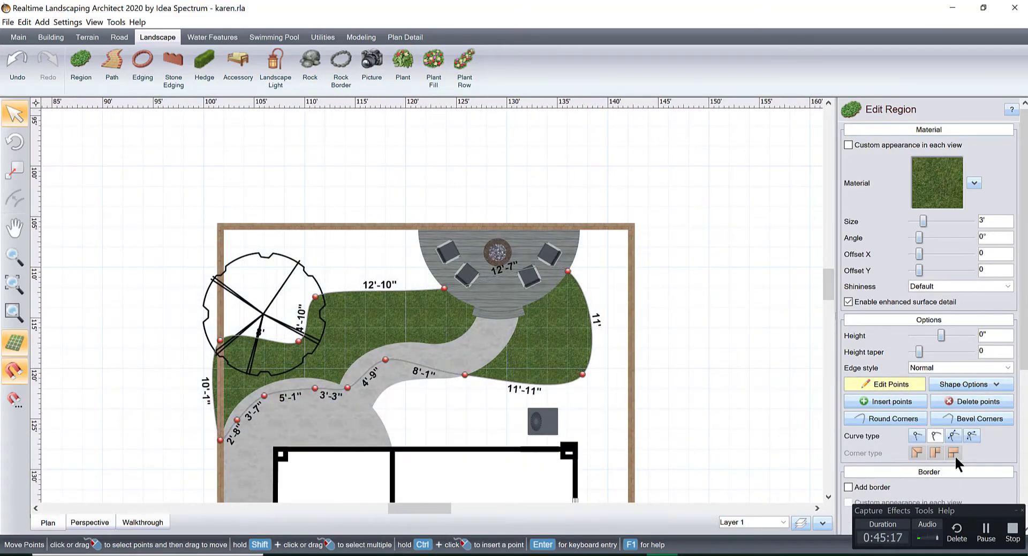
left_click(953, 435)
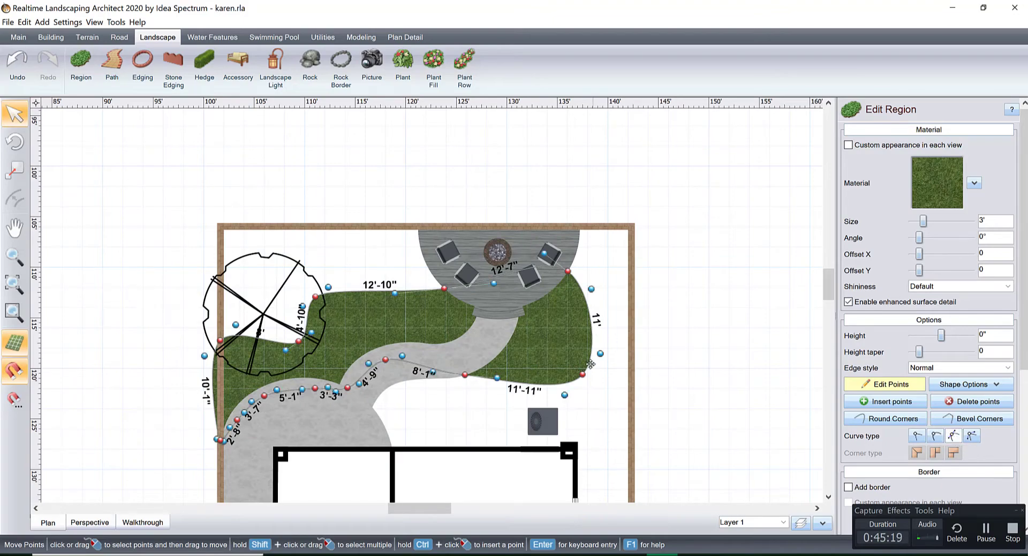
scroll(590, 364, "up", 2)
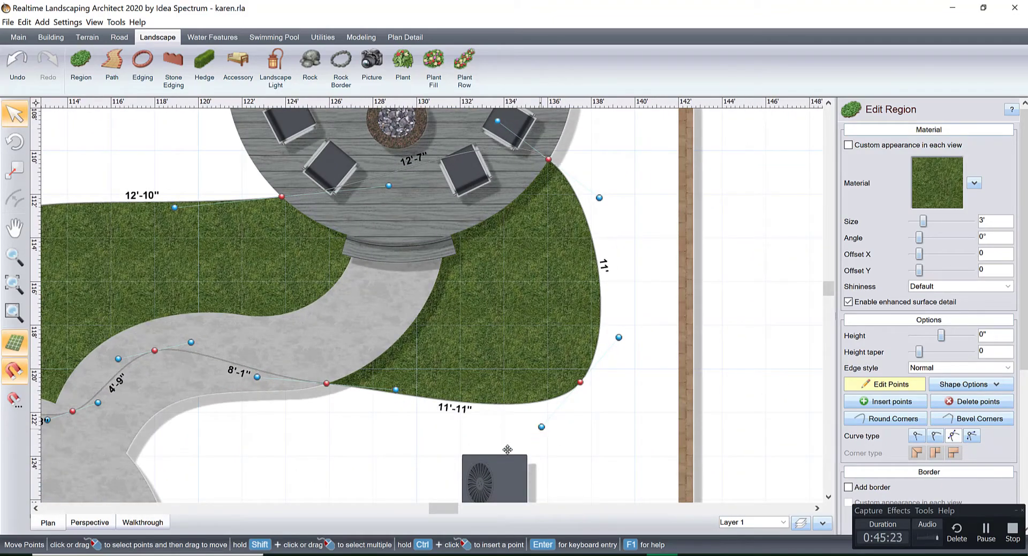
left_click_drag(542, 427, 485, 499)
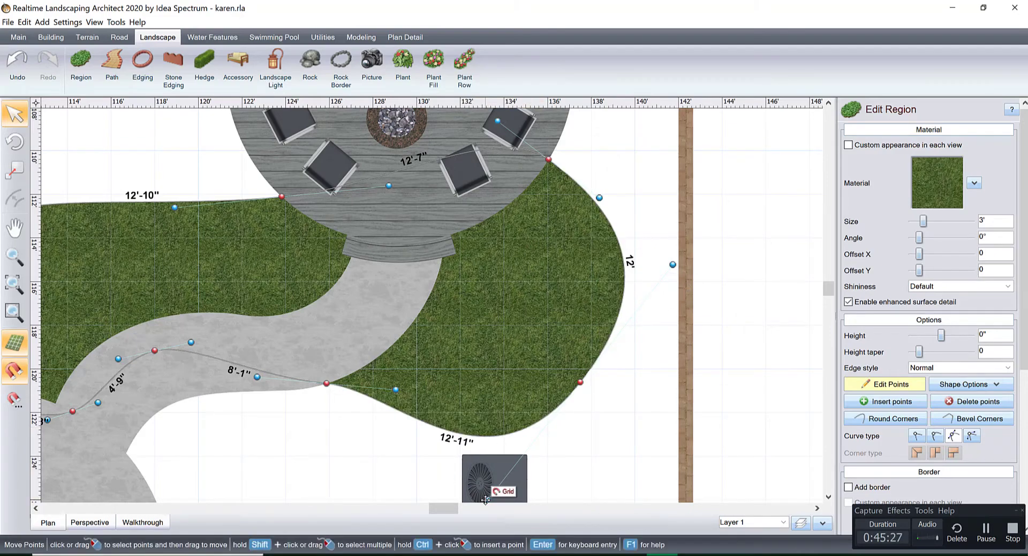
middle_click_drag(473, 395, 418, 430)
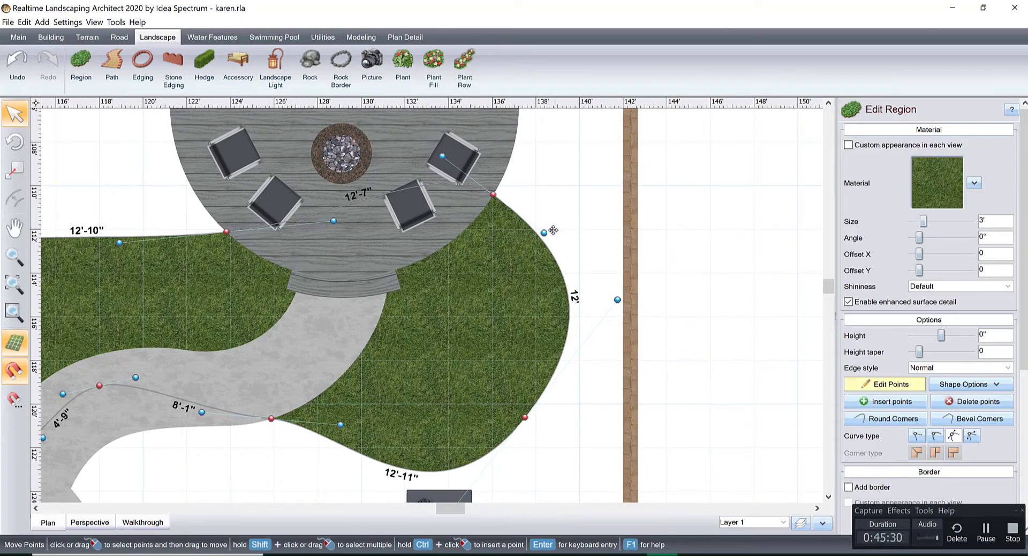
left_click_drag(545, 233, 545, 220)
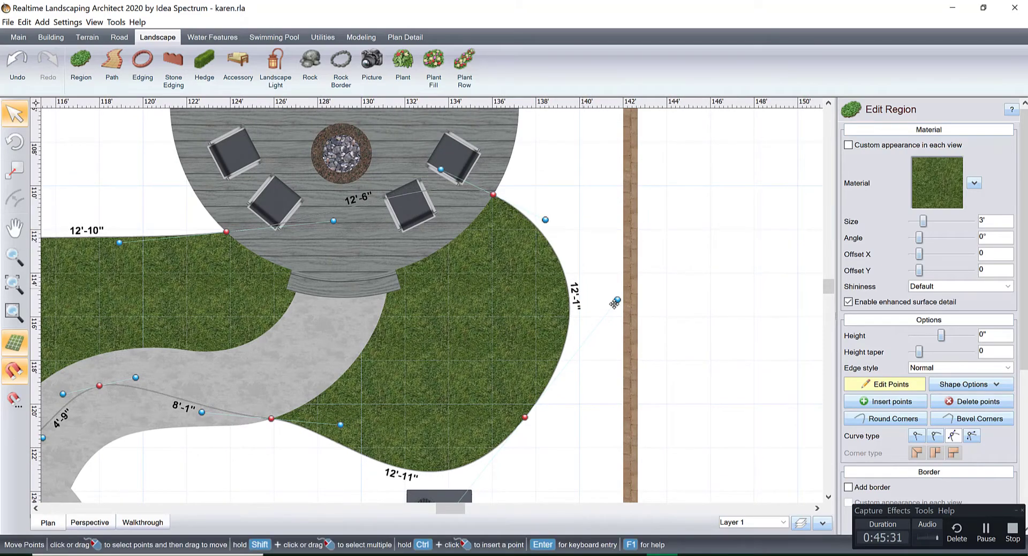
left_click_drag(616, 302, 608, 308)
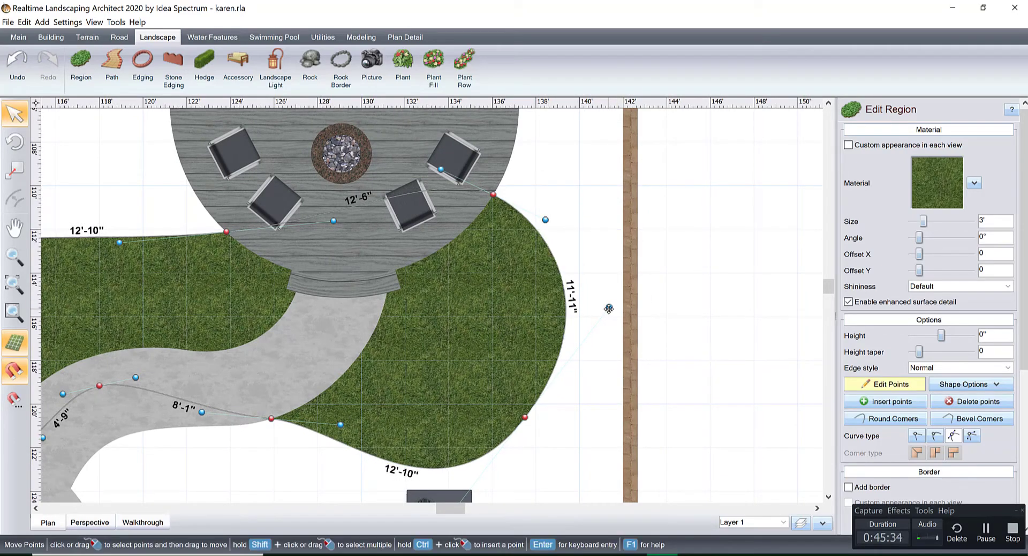
Step: Move the lawn points along the path's bends so the edge hugs the walkway
middle_click_drag(538, 360, 626, 298)
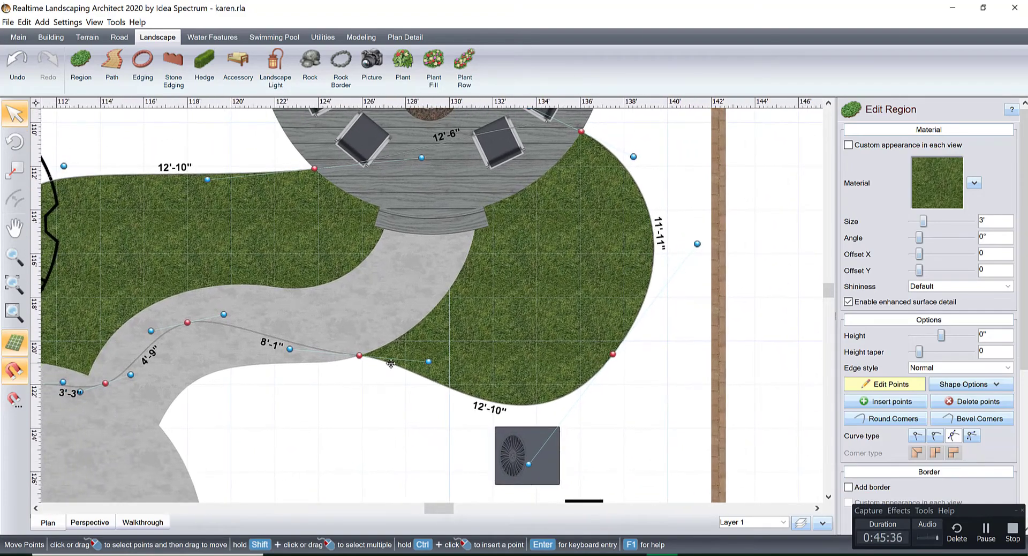
left_click(360, 357)
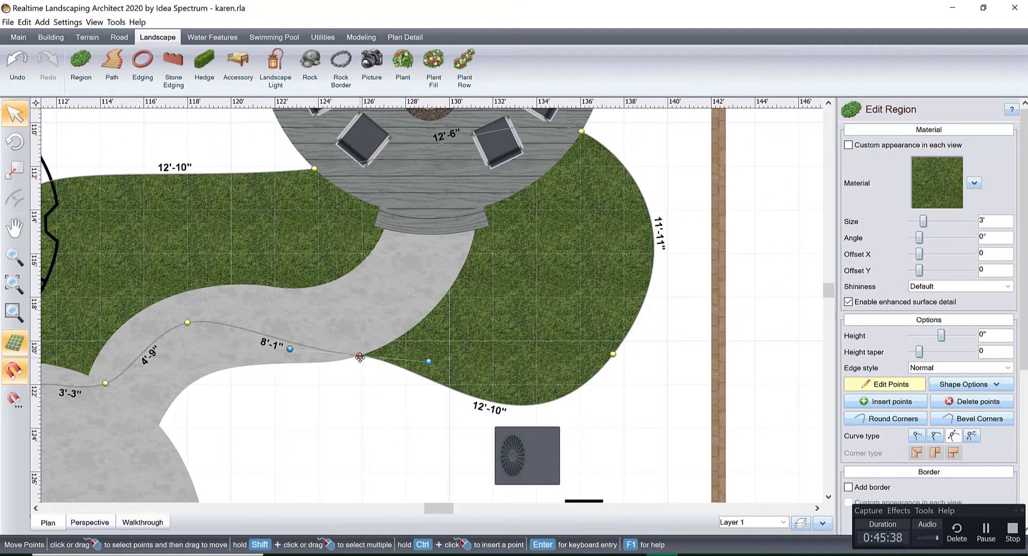
left_click_drag(360, 356, 317, 366)
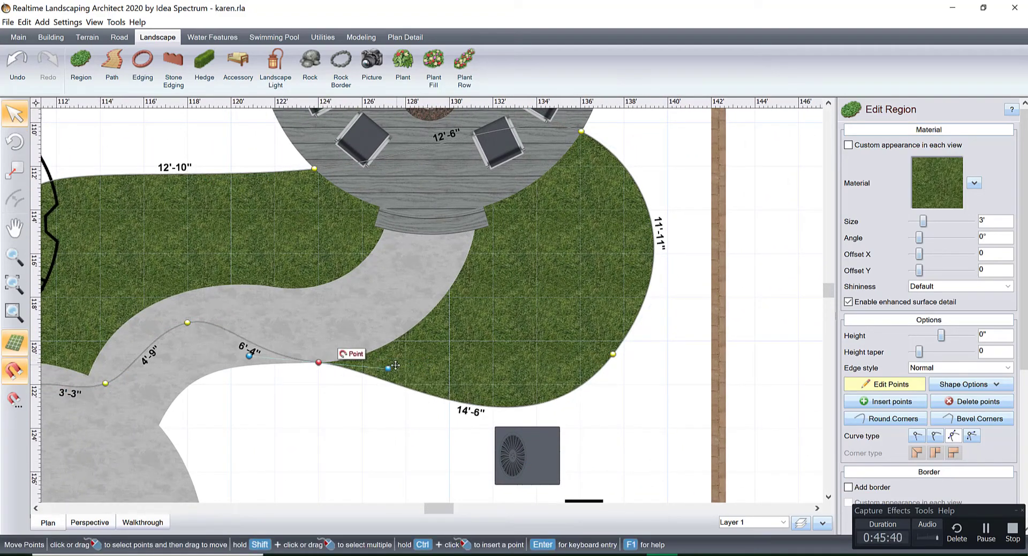
left_click_drag(392, 369, 410, 368)
middle_click_drag(467, 360, 667, 379)
middle_click_drag(487, 257, 628, 228)
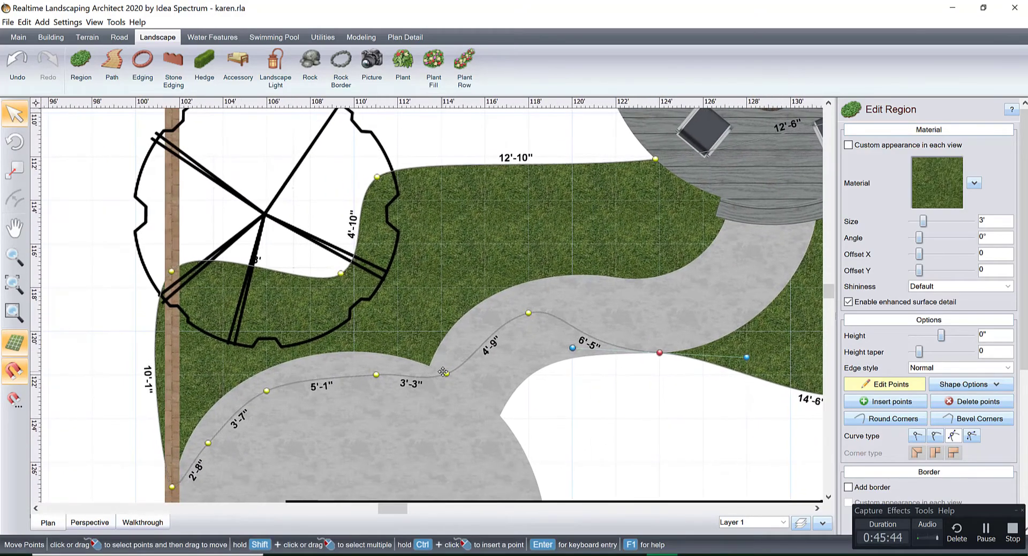
left_click_drag(444, 371, 435, 368)
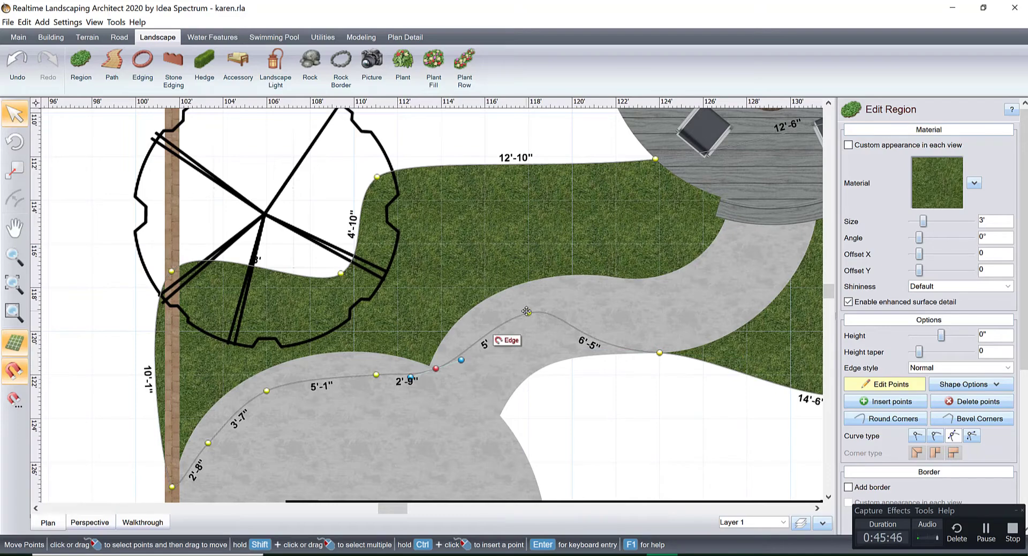
left_click_drag(527, 311, 497, 307)
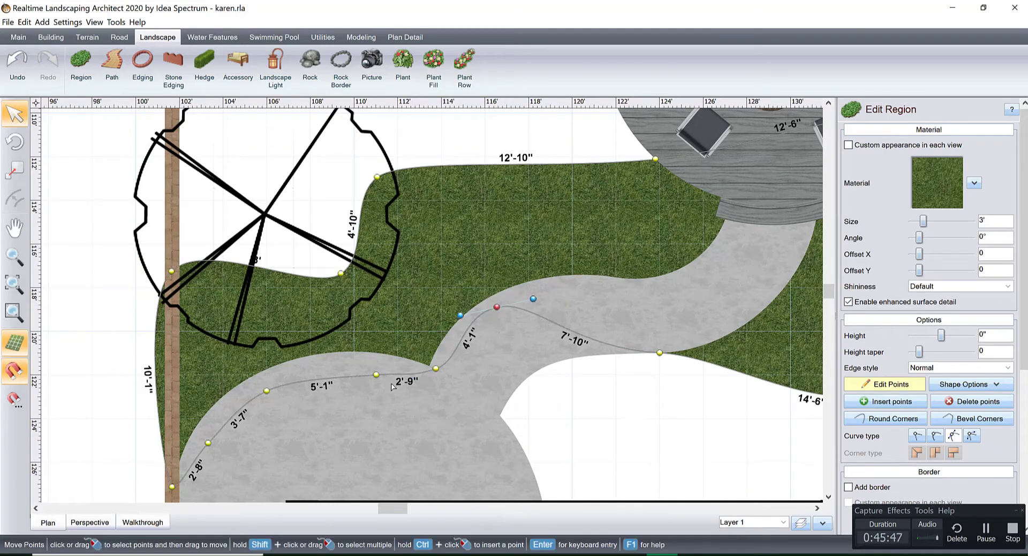
left_click_drag(377, 374, 353, 368)
middle_click_drag(230, 393, 270, 342)
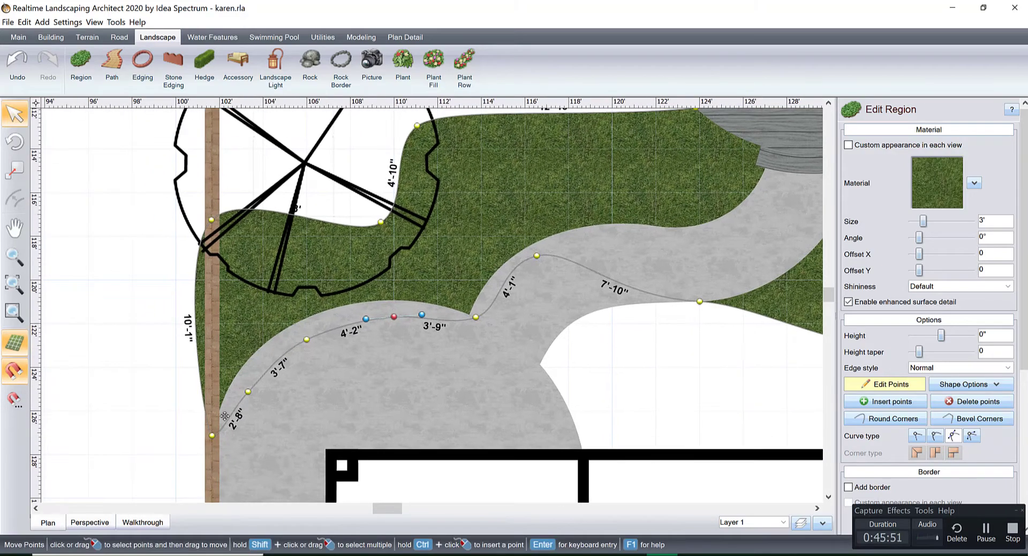
Step: Make the wall corner sharp and reshape the lawn edge along the wall and under the tree
left_click(915, 436)
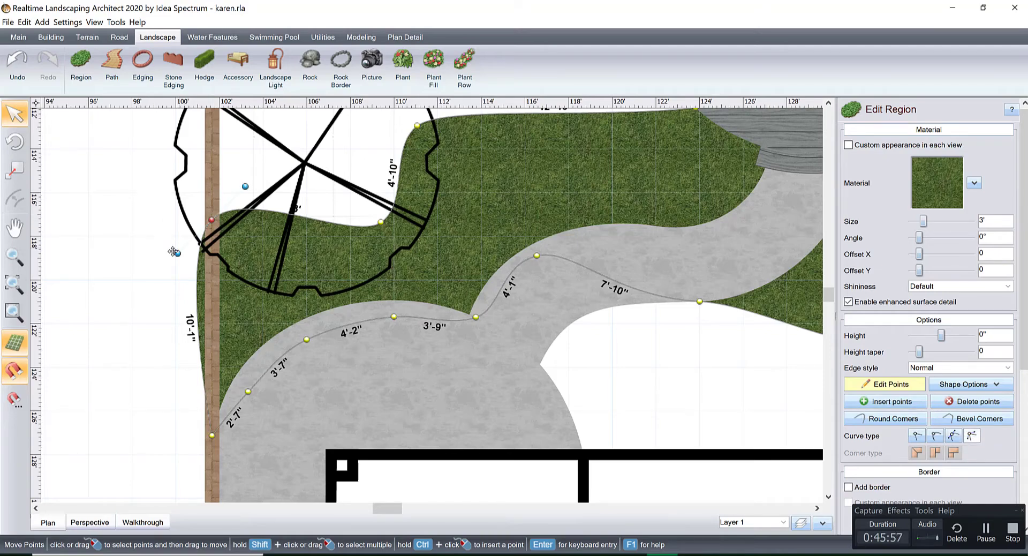
left_click_drag(173, 251, 212, 275)
scroll(211, 180, "up", 1)
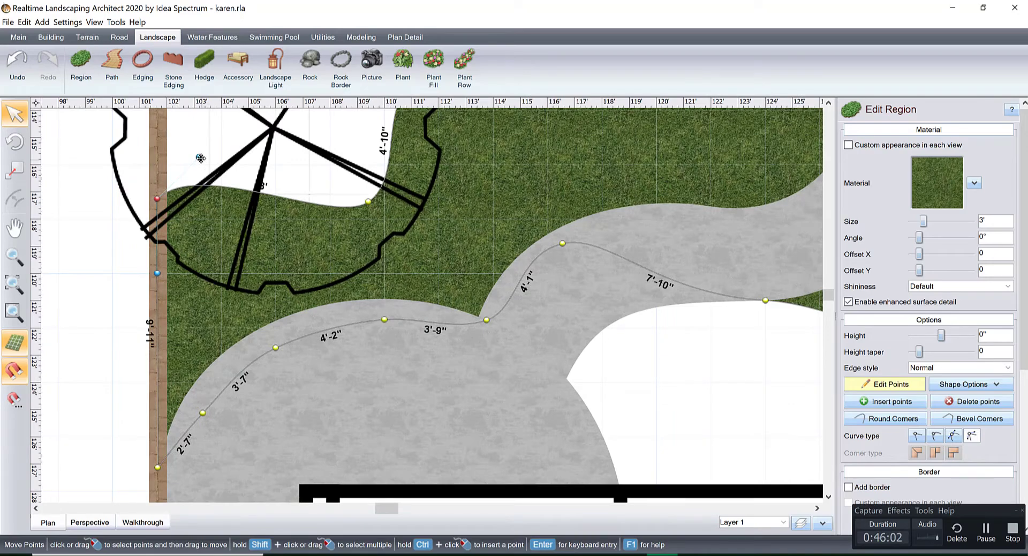
left_click_drag(200, 158, 221, 229)
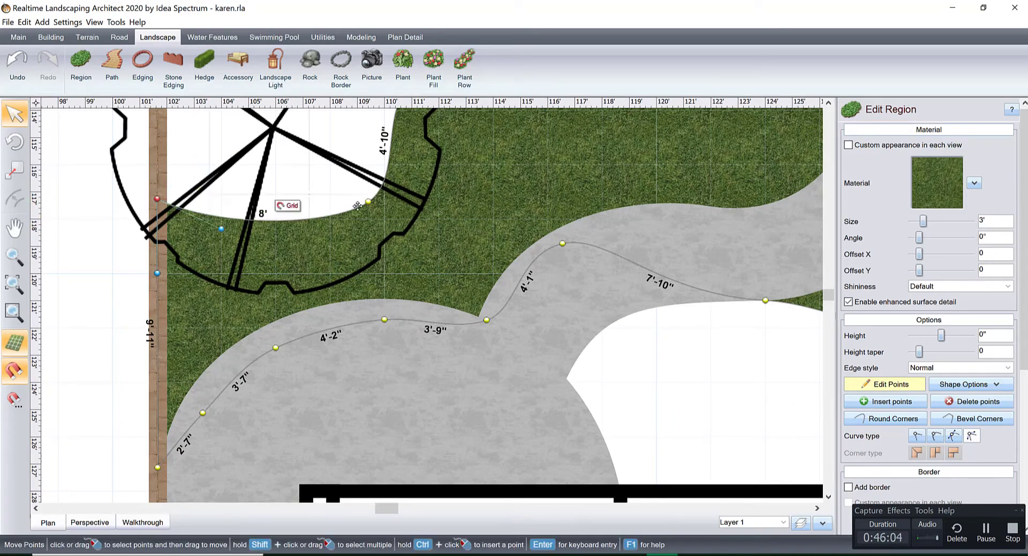
left_click_drag(367, 202, 351, 190)
Step: Curve the lawn's top edge up toward the fire-pit deck, then view it in 3-D Perspective
scroll(349, 287, "down", 3)
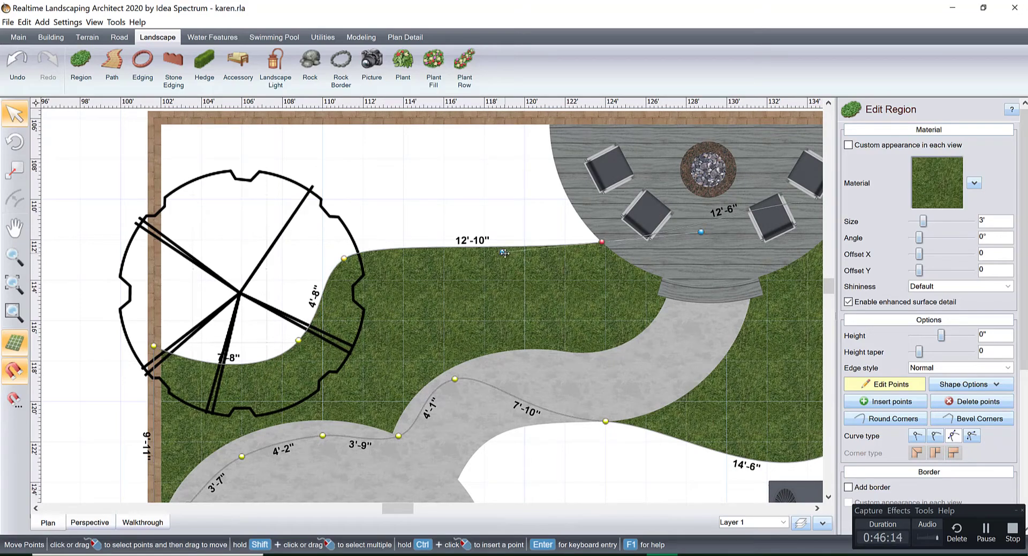
left_click_drag(504, 253, 517, 303)
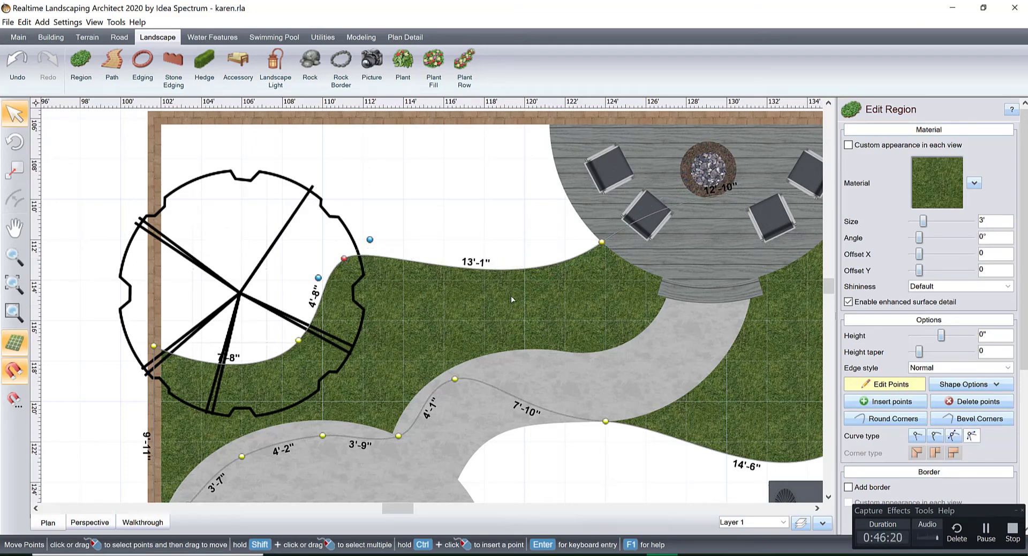
left_click_drag(372, 237, 420, 207)
middle_click_drag(555, 326, 486, 217)
left_click(107, 523)
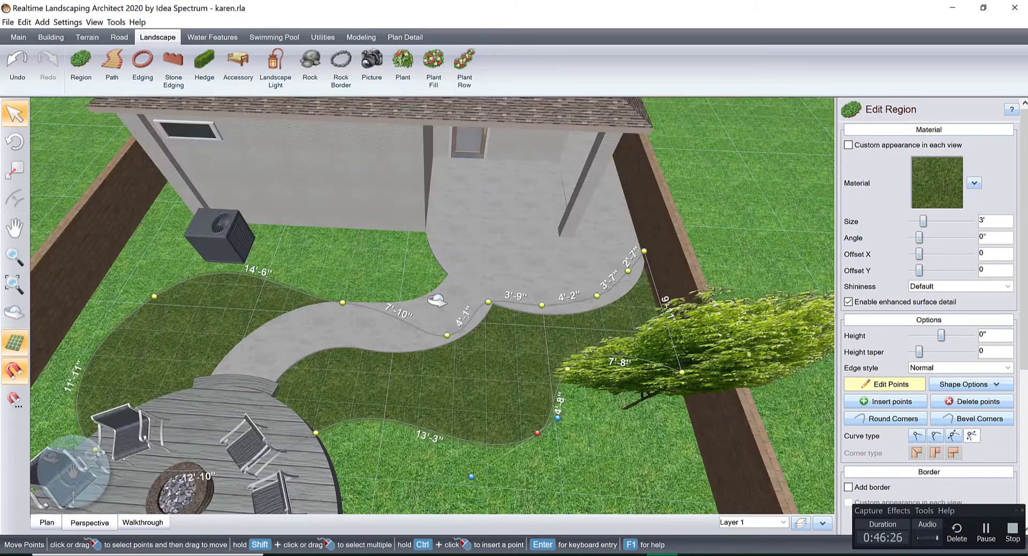
Step: Orbit around the yard and delete the extra lawn points near the path's left end
middle_click_drag(437, 300, 601, 343)
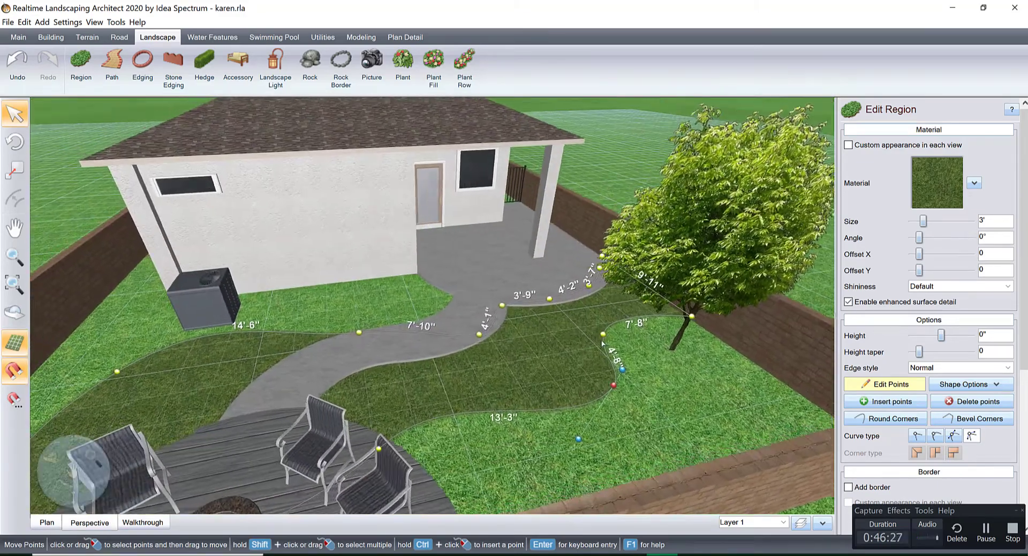
right_click_drag(603, 343, 676, 376)
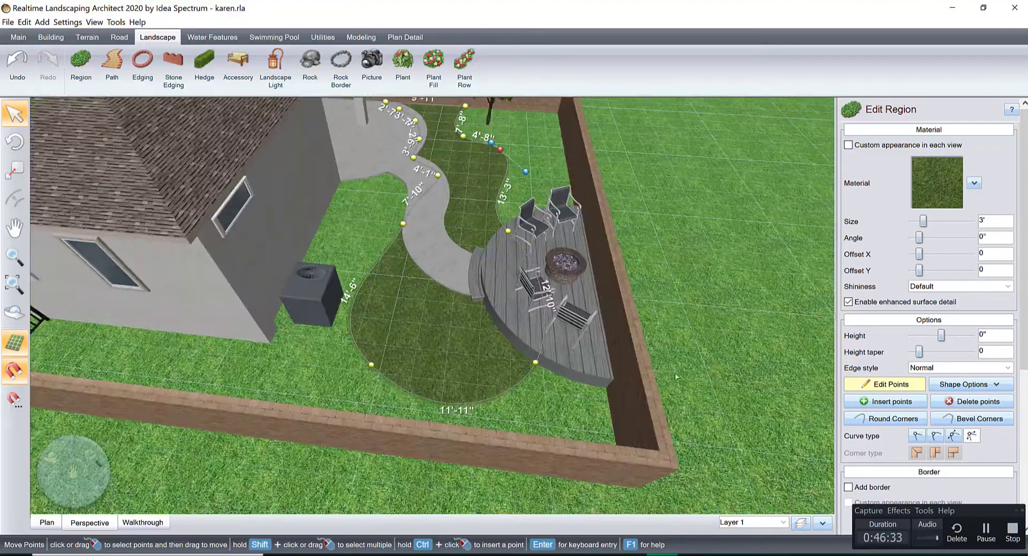
scroll(570, 286, "up", 3)
middle_click_drag(520, 327, 489, 384)
mouse_move(502, 168)
middle_mouse_down()
mouse_move(520, 248)
mouse_move(513, 346)
middle_mouse_up()
right_click_drag(550, 325, 507, 300)
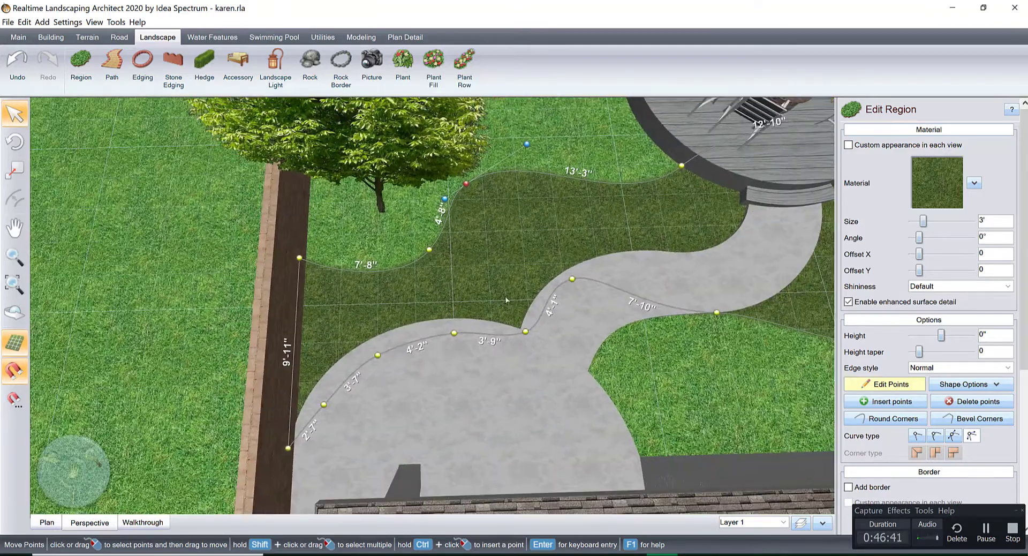
key("Delete")
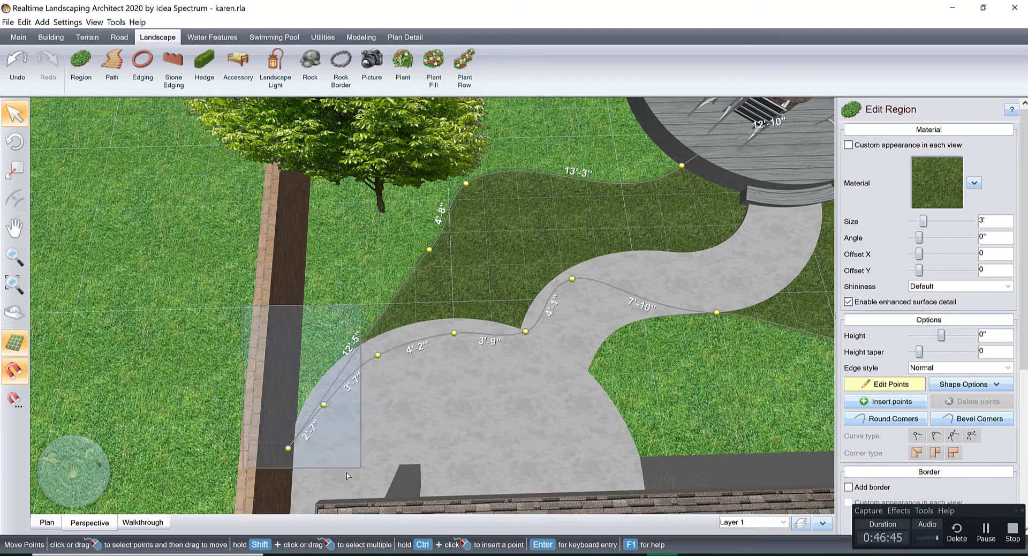
left_click_drag(347, 475, 340, 473)
key("Delete")
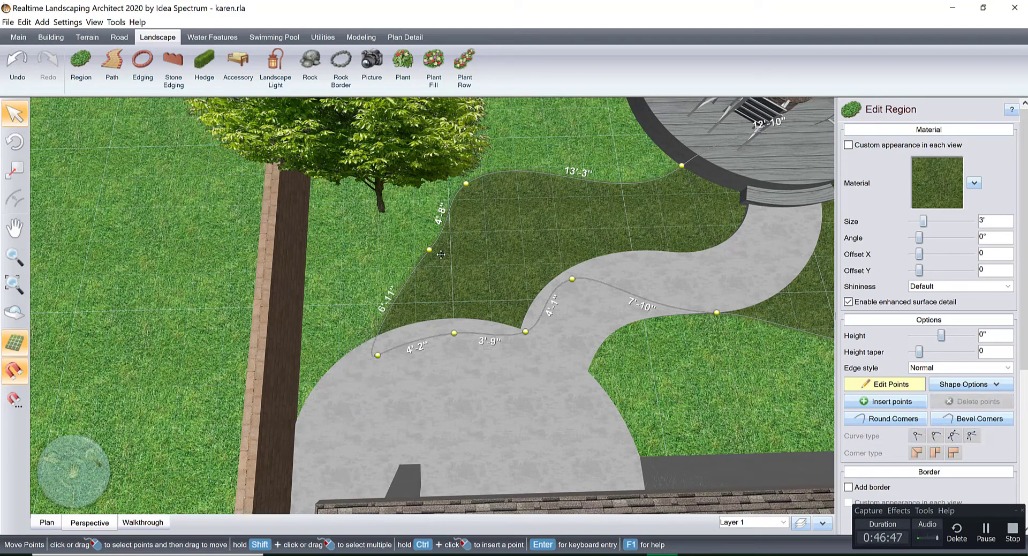
Step: Move a lawn curve point and delete the extra points near the tree
left_click_drag(430, 250, 394, 234)
middle_click_drag(423, 253, 436, 311)
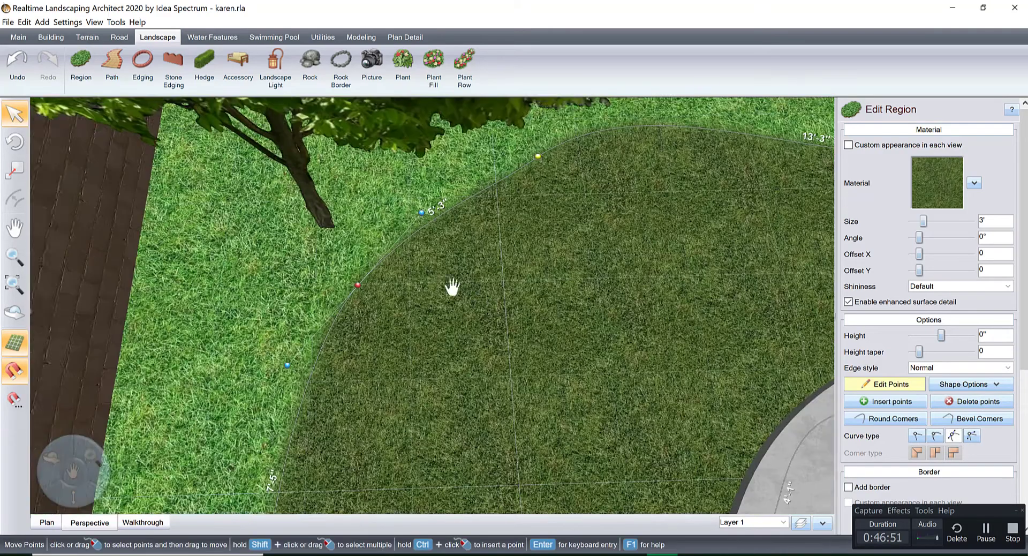
scroll(452, 287, "down", 4)
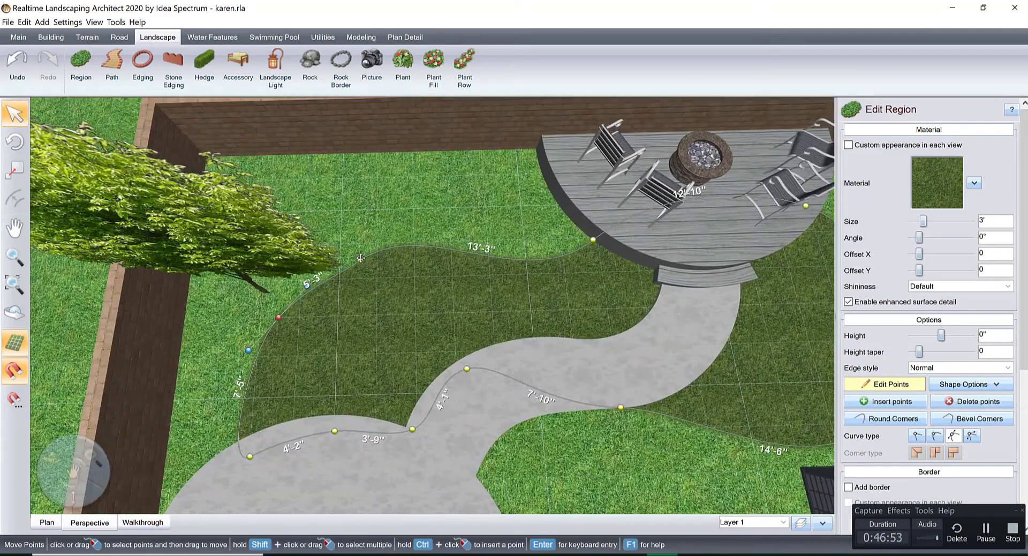
key("Delete")
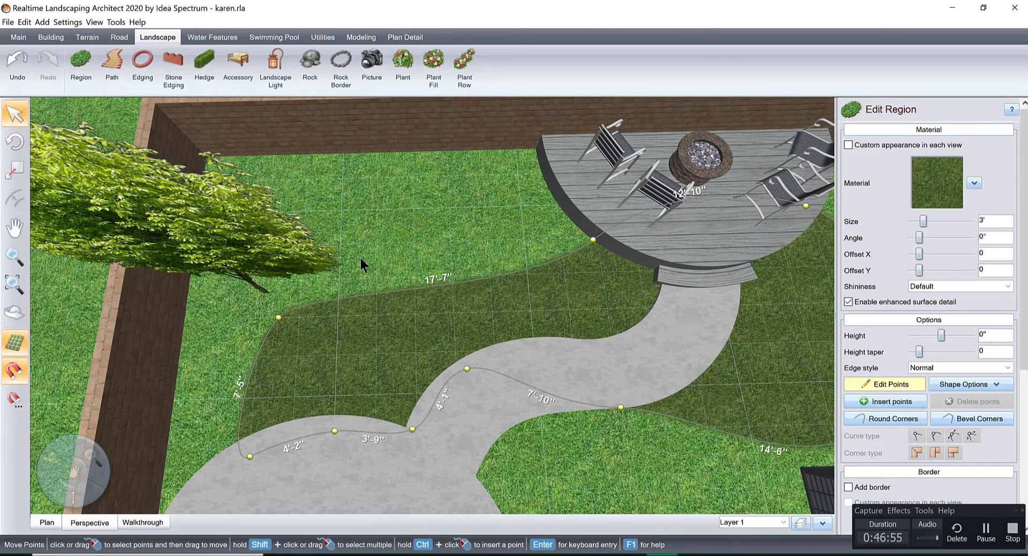
Step: Reshape the lawn's top edge by the tree and its left edge down to the path
left_click(278, 316)
left_click_drag(308, 285, 343, 262)
left_click_drag(282, 314, 324, 279)
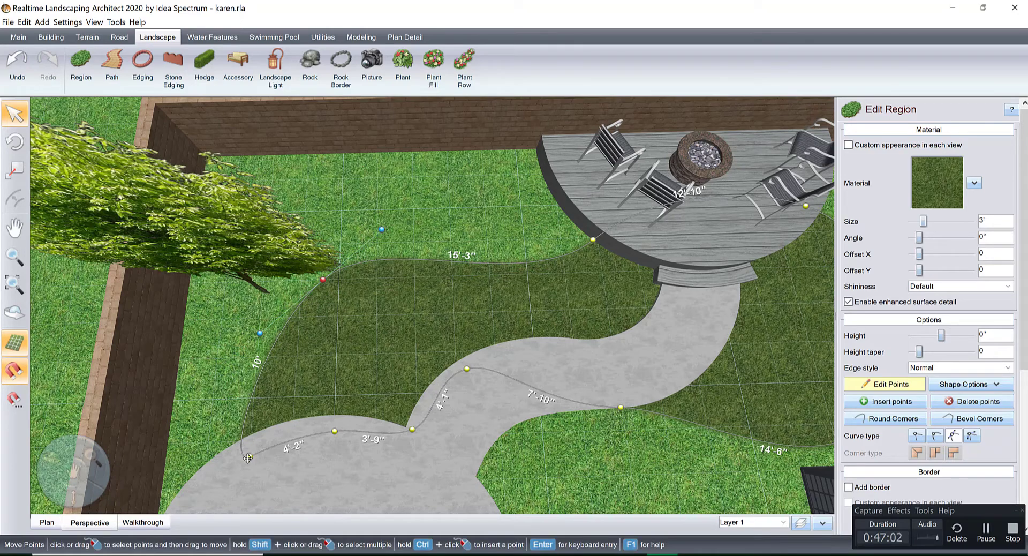
left_click_drag(250, 456, 292, 438)
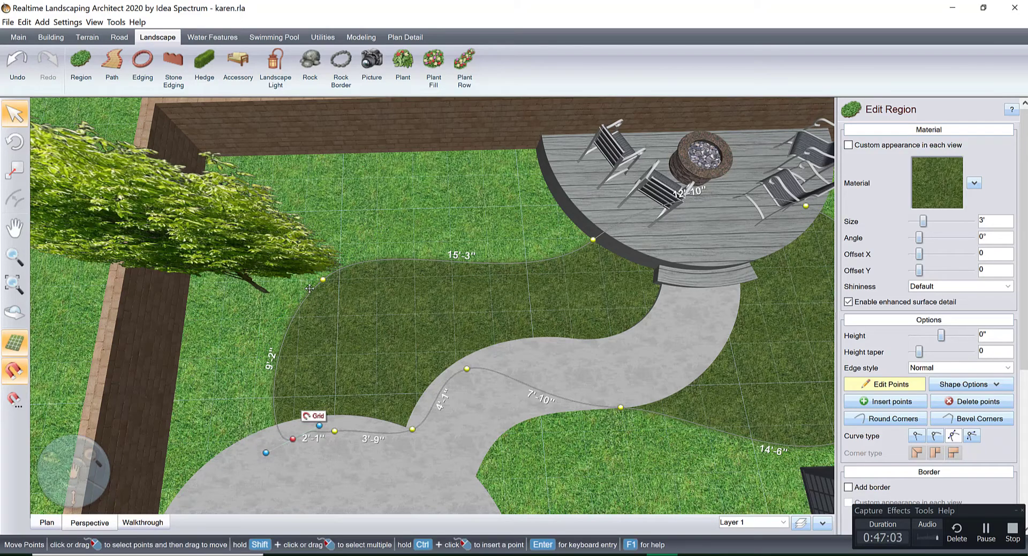
left_click(323, 279)
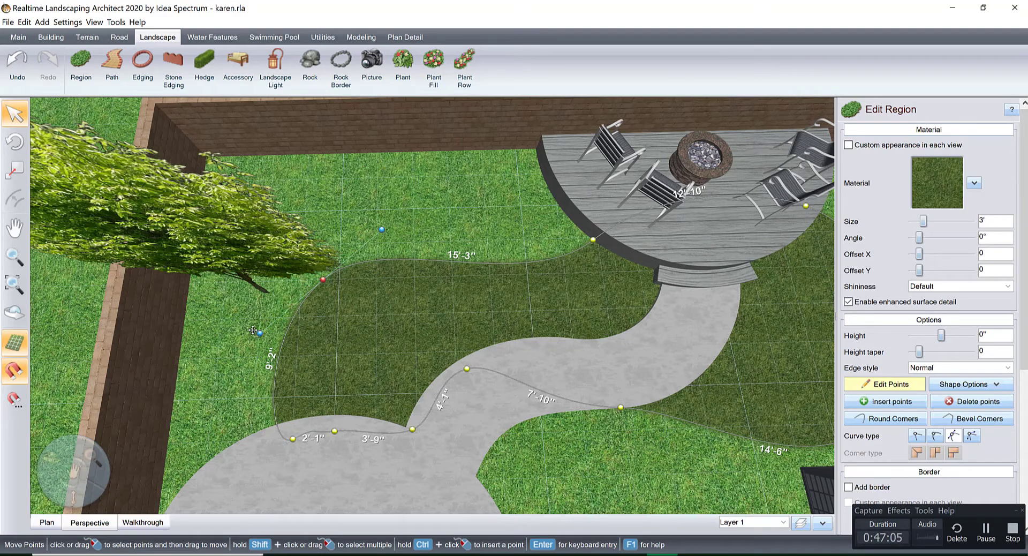
mouse_move(258, 332)
left_mouse_down()
mouse_move(251, 326)
mouse_move(253, 334)
left_mouse_up()
middle_click_drag(521, 282, 435, 331)
middle_click_drag(558, 349, 515, 308)
middle_click_drag(646, 355, 589, 297)
scroll(589, 297, "down", 2)
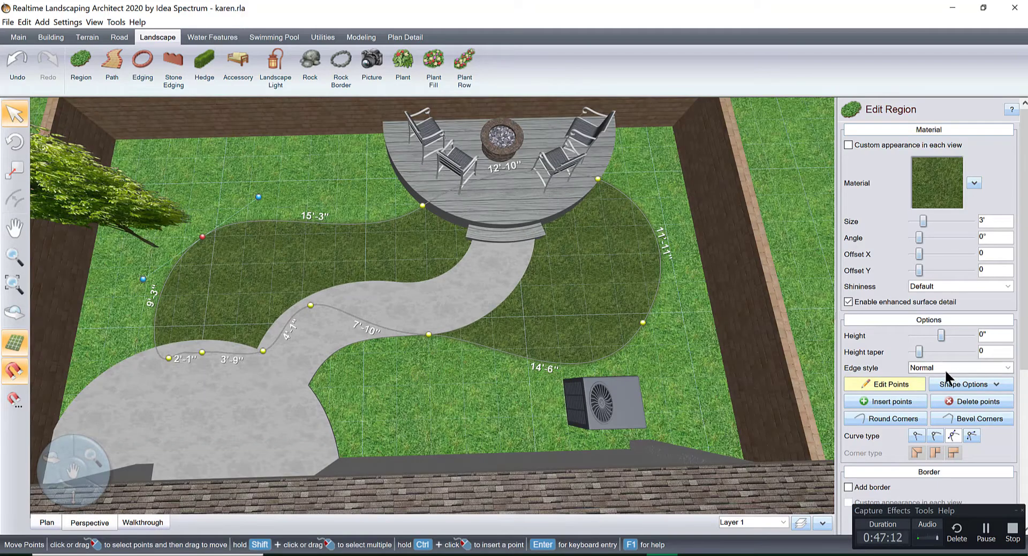
Step: Set the lawn's Edge style to Sharp
left_click(944, 368)
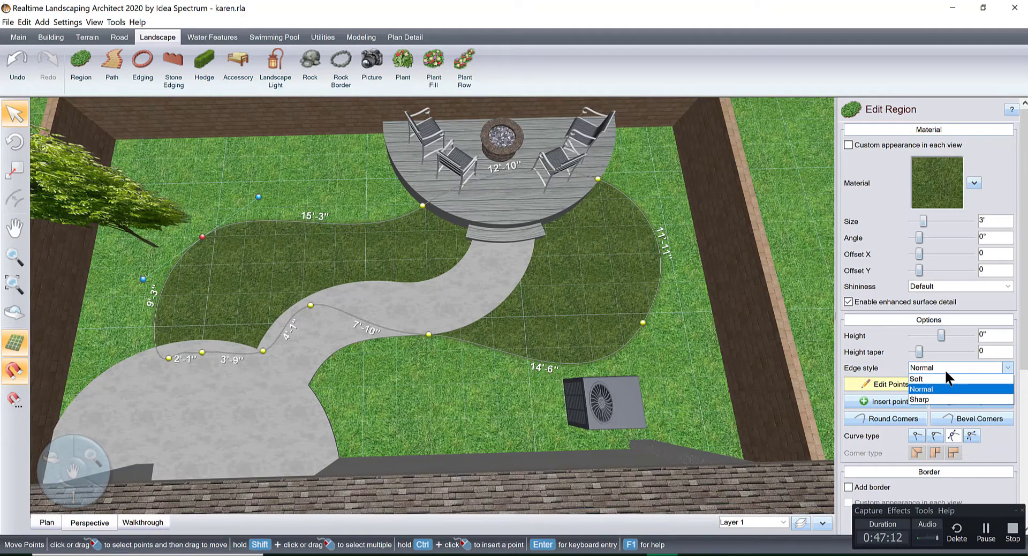
left_click(932, 398)
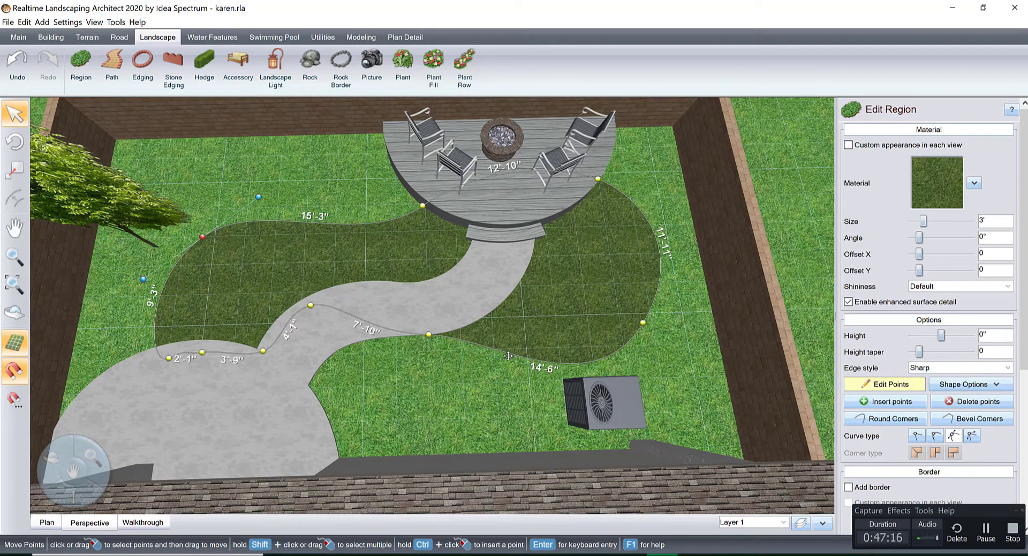
scroll(555, 298, "up", 3)
middle_click_drag(609, 247, 485, 256)
scroll(523, 300, "up", 5)
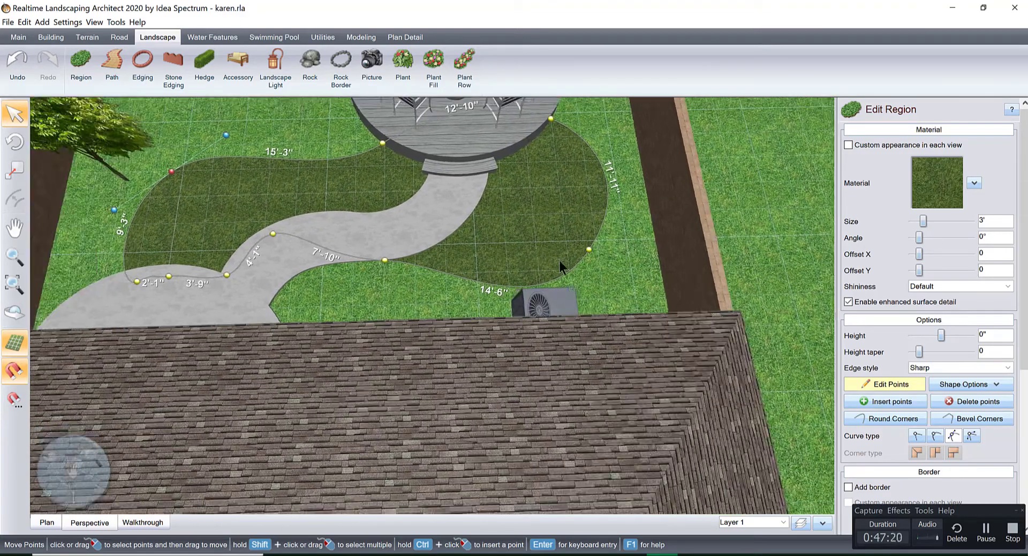
scroll(520, 279, "down", 5)
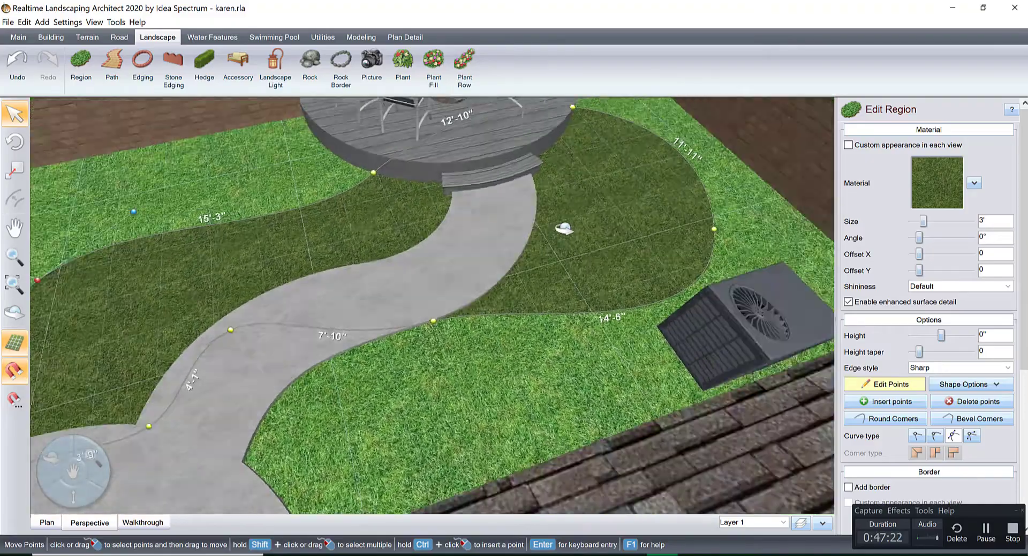
Step: Reshape the lawn's lower curve and slide its point along the path's right bend
right_click_drag(564, 229, 553, 317)
middle_click_drag(639, 299, 512, 292)
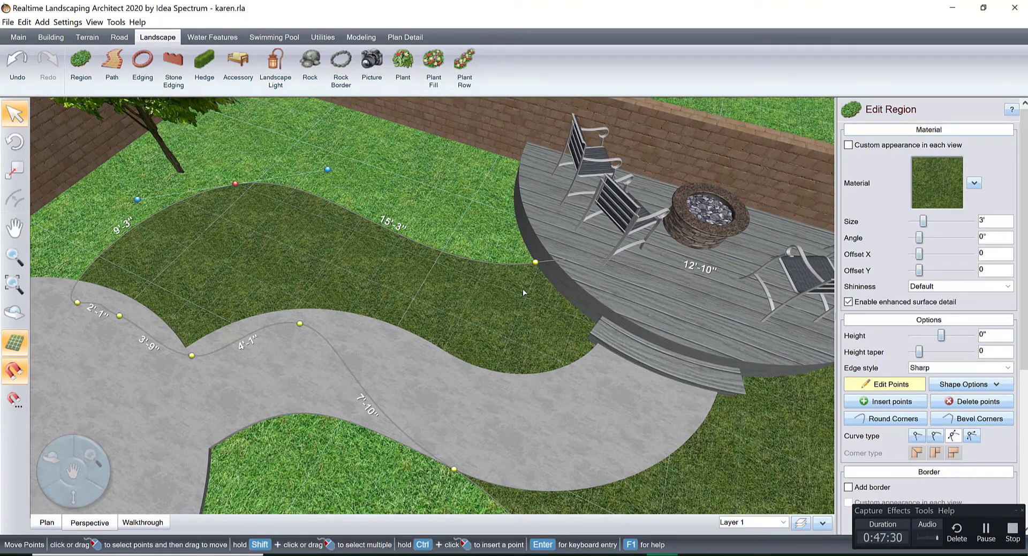
middle_click_drag(668, 259, 485, 186)
right_click_drag(600, 203, 580, 266)
middle_click_drag(580, 266, 558, 285)
right_click_drag(524, 270, 512, 268)
middle_click_drag(541, 237, 681, 208)
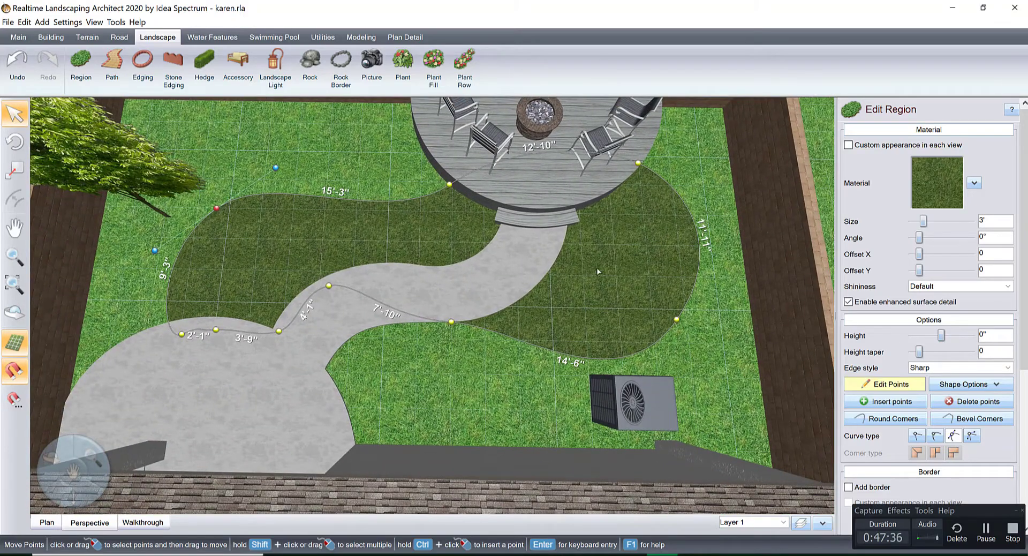
right_click_drag(597, 272, 557, 284)
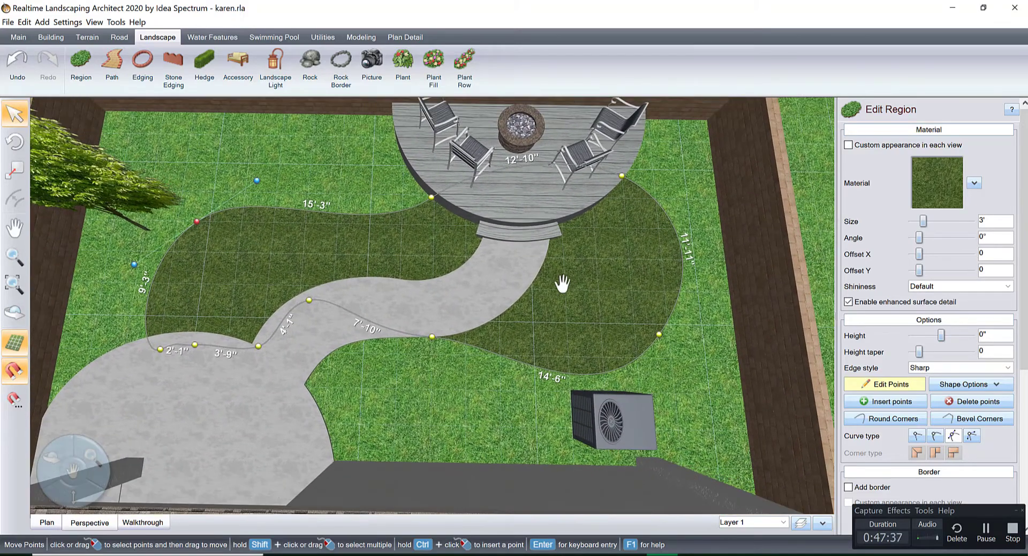
left_click(433, 337)
left_click_drag(498, 368, 478, 401)
left_click_drag(426, 334, 362, 341)
Step: Adjust the lawn's right-edge points and curve near the deck, undoing one move
left_click_drag(658, 334, 615, 333)
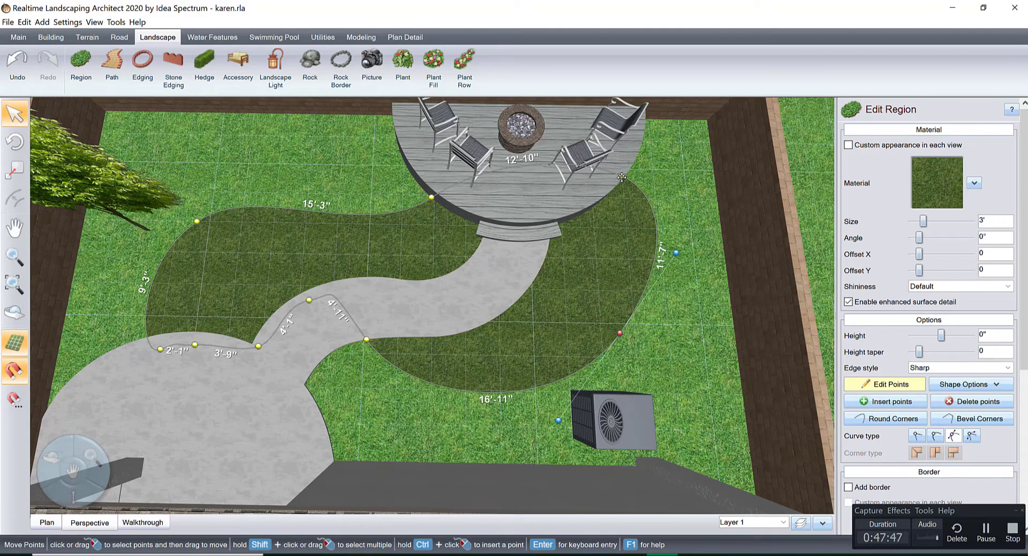
left_click_drag(621, 177, 662, 208)
key("ctrl+z")
key("ctrl+z")
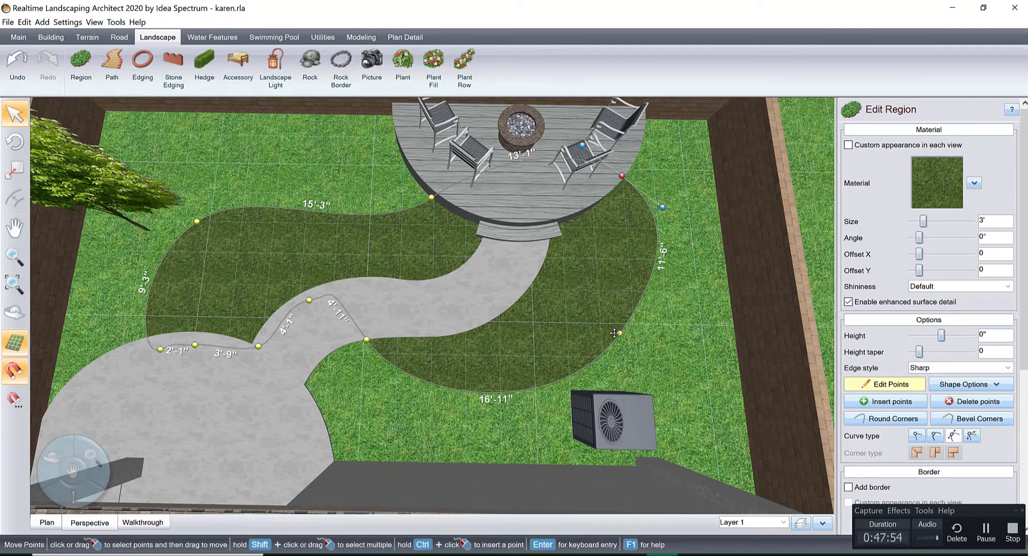
left_click(619, 333)
left_click_drag(622, 332, 634, 334)
left_click_drag(688, 253, 678, 272)
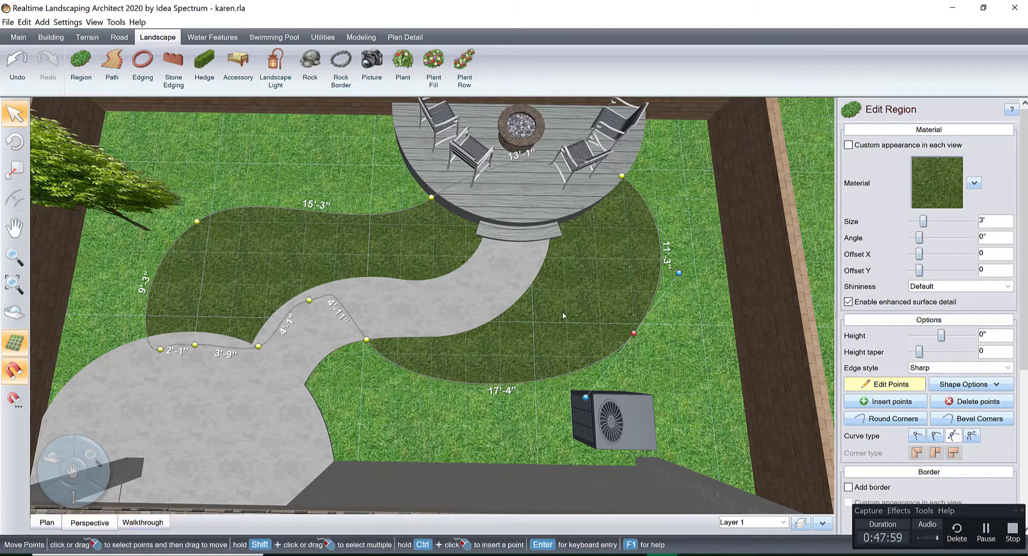
Step: Return to the top-down plan, deselect the point and turn off Edit Points
middle_click_drag(565, 317, 528, 321)
right_click_drag(528, 321, 575, 333)
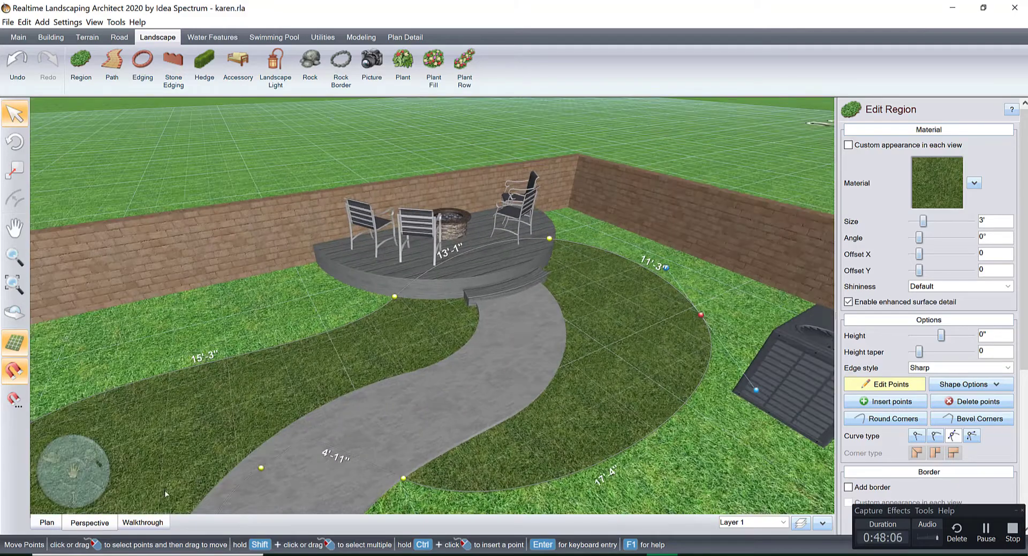
left_click(47, 523)
scroll(507, 259, "down", 3)
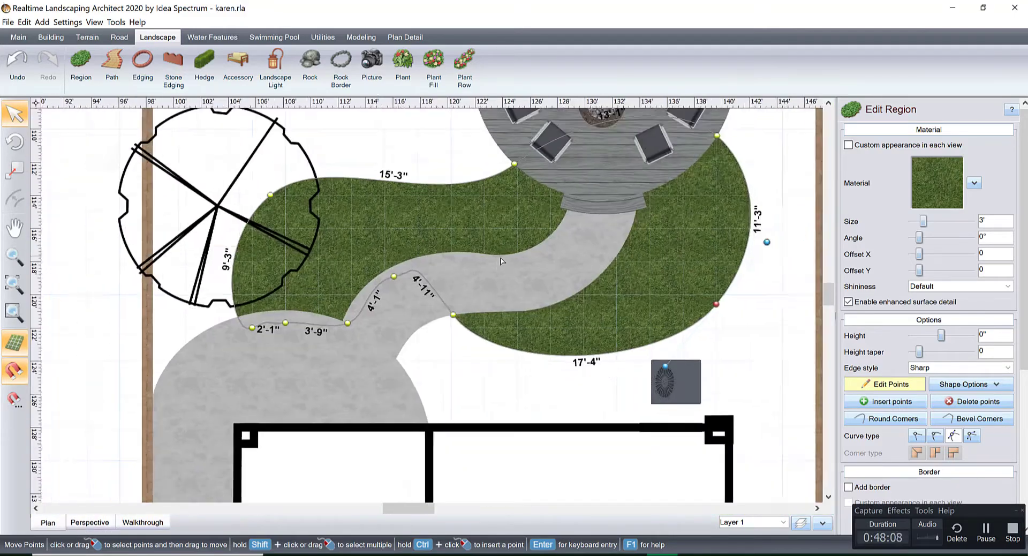
left_click(777, 244)
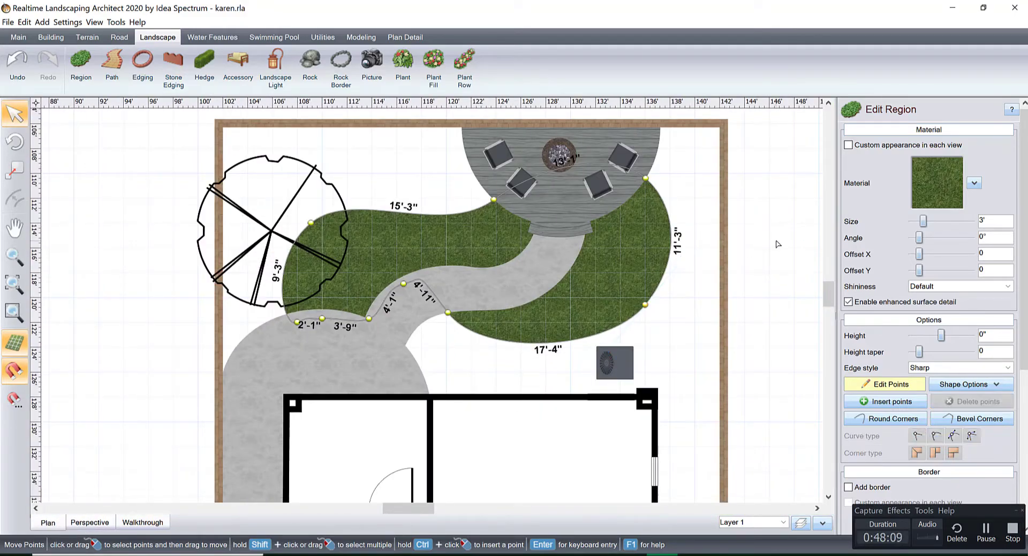
left_click(865, 381)
Step: Deselect the lawn, center the yard in the plan and switch to Perspective view
left_click(758, 231)
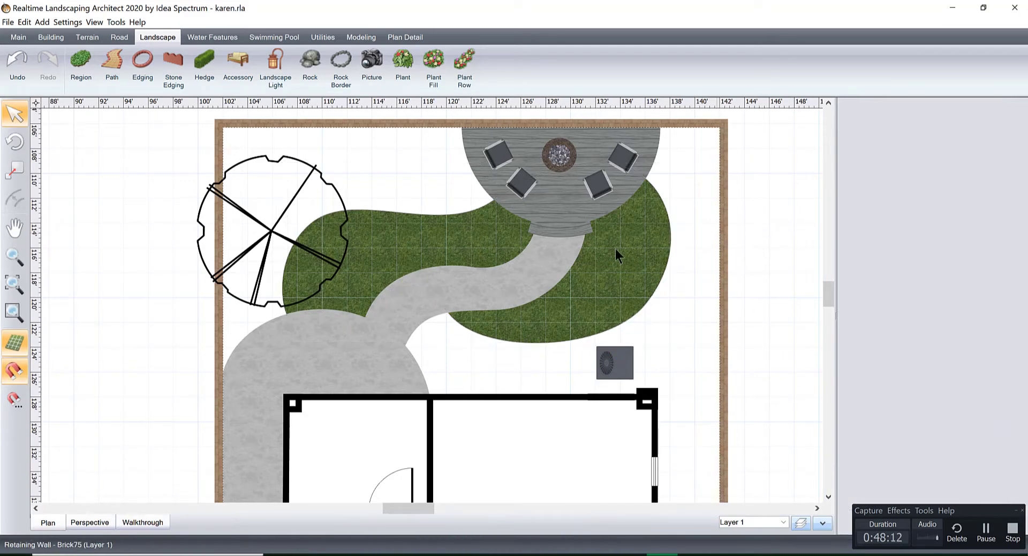
middle_click_drag(601, 253, 593, 280)
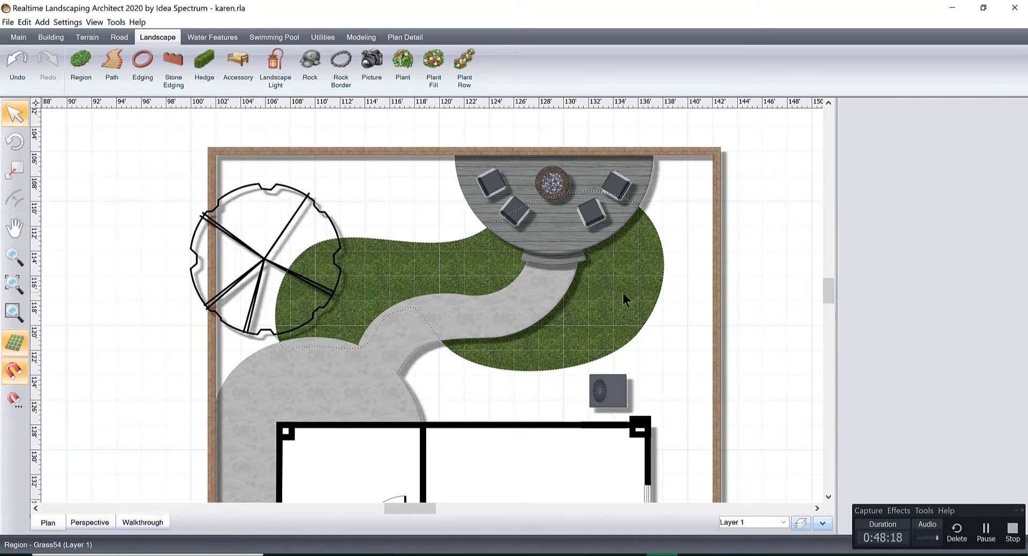
middle_click_drag(619, 293, 567, 300)
scroll(567, 300, "up", 1)
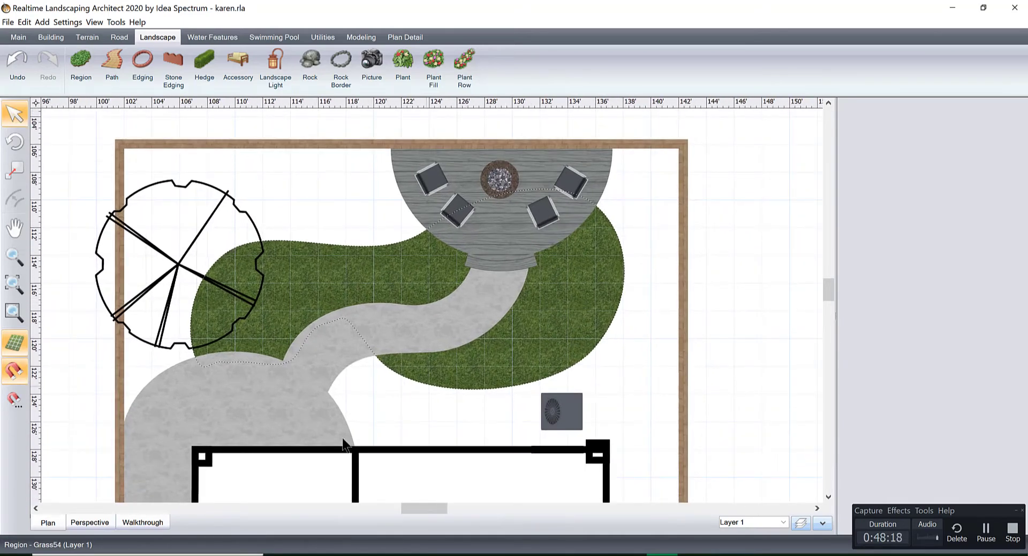
left_click(83, 522)
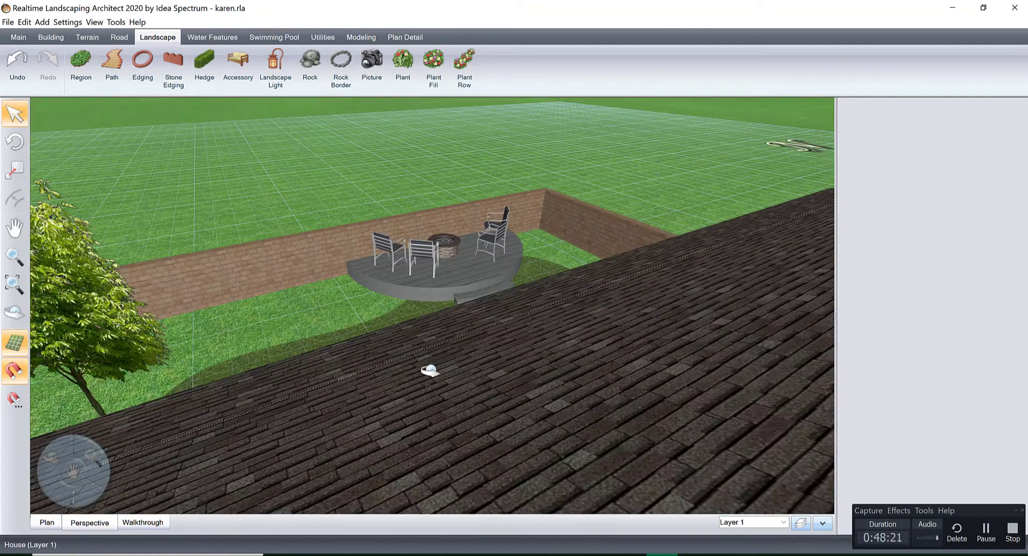
Step: Orbit and pan the camera to look down on the patio, path and fire-pit deck
right_click_drag(429, 370, 404, 380)
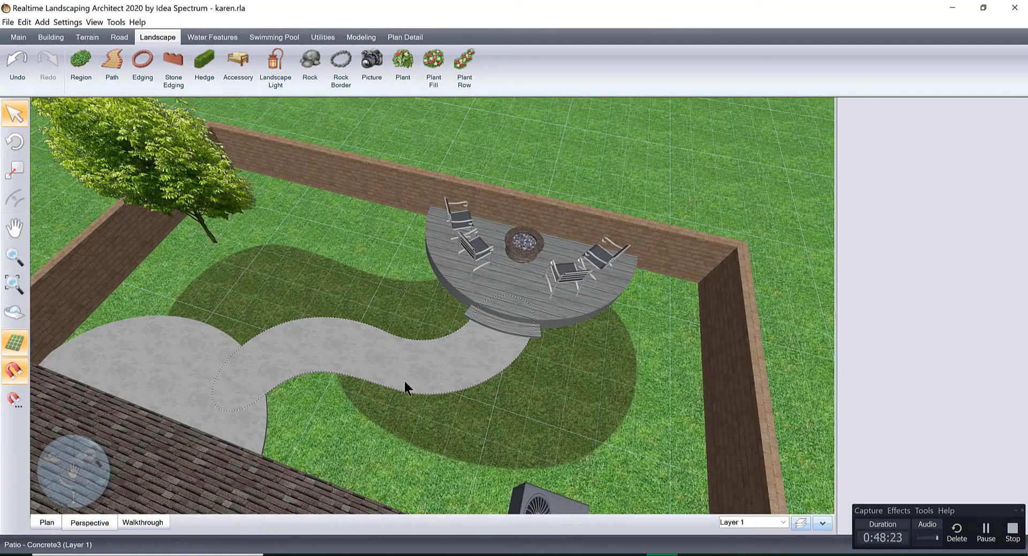
middle_click_drag(584, 382, 433, 381)
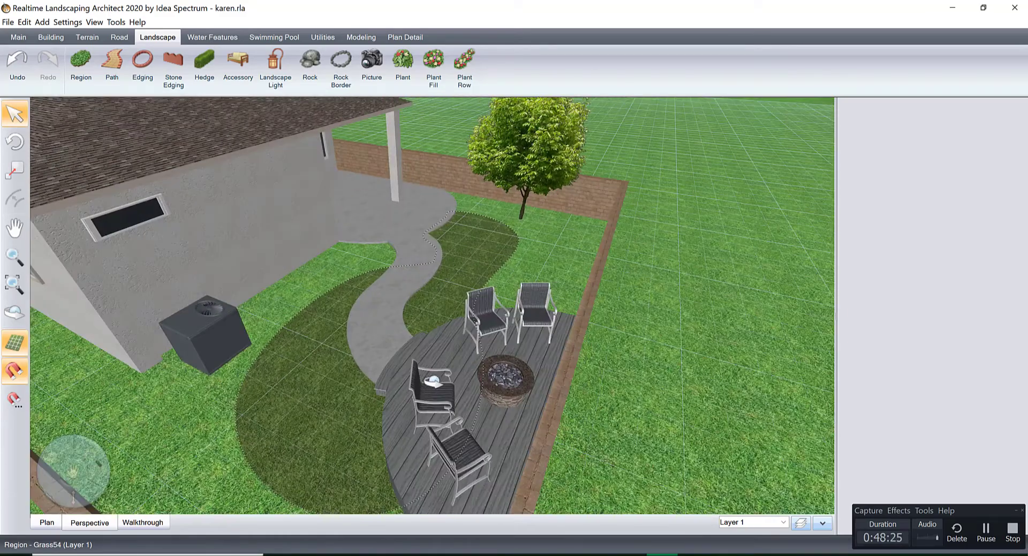
right_click_drag(432, 381, 404, 386)
middle_click_drag(608, 347, 667, 348)
right_click_drag(668, 349, 694, 365)
middle_click_drag(559, 351, 544, 361)
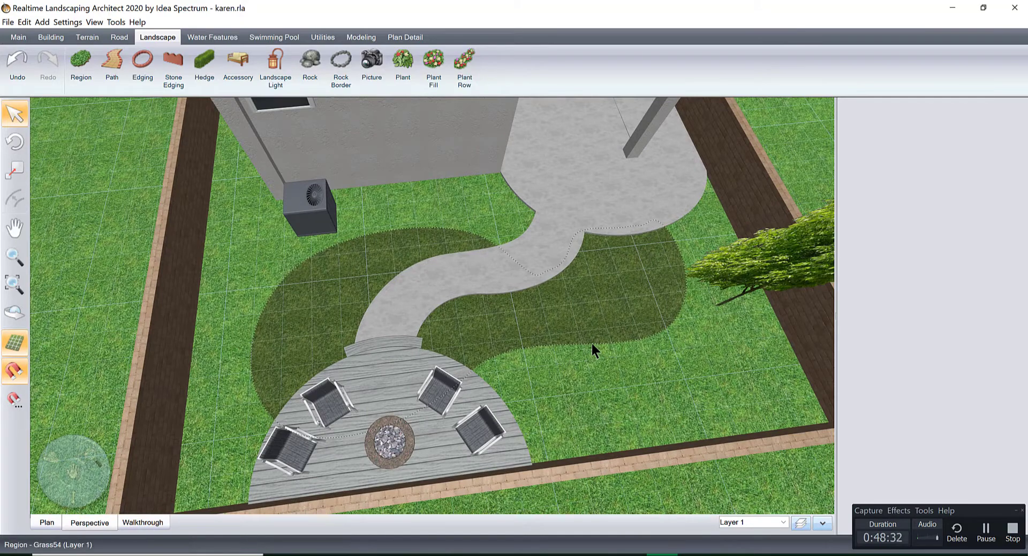
middle_click_drag(586, 341, 585, 345)
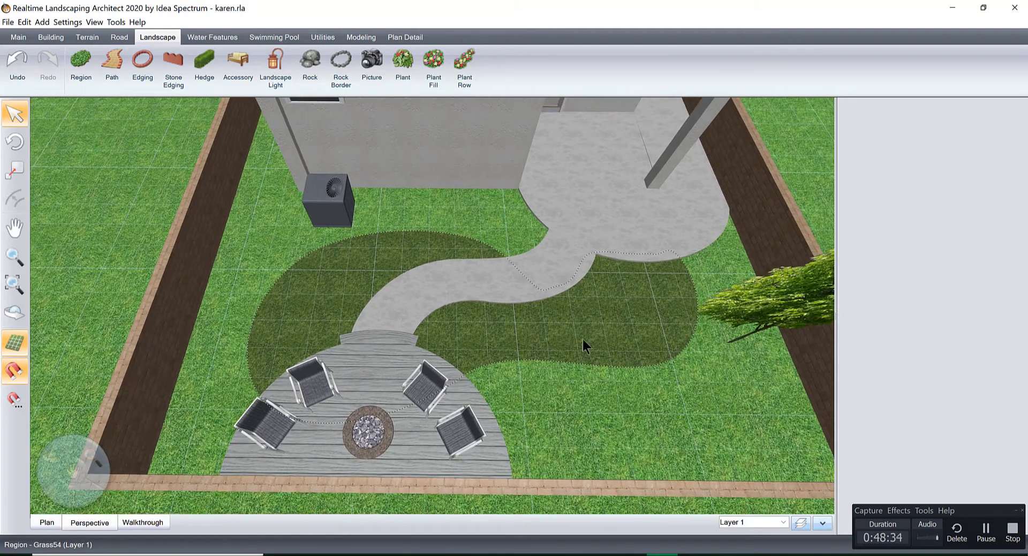
left_click(986, 530)
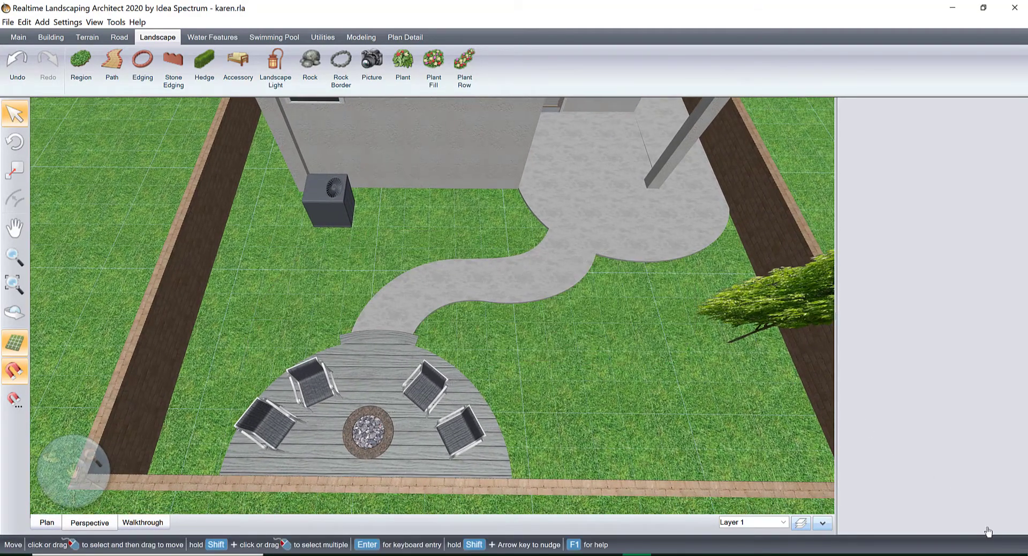
left_click(665, 555)
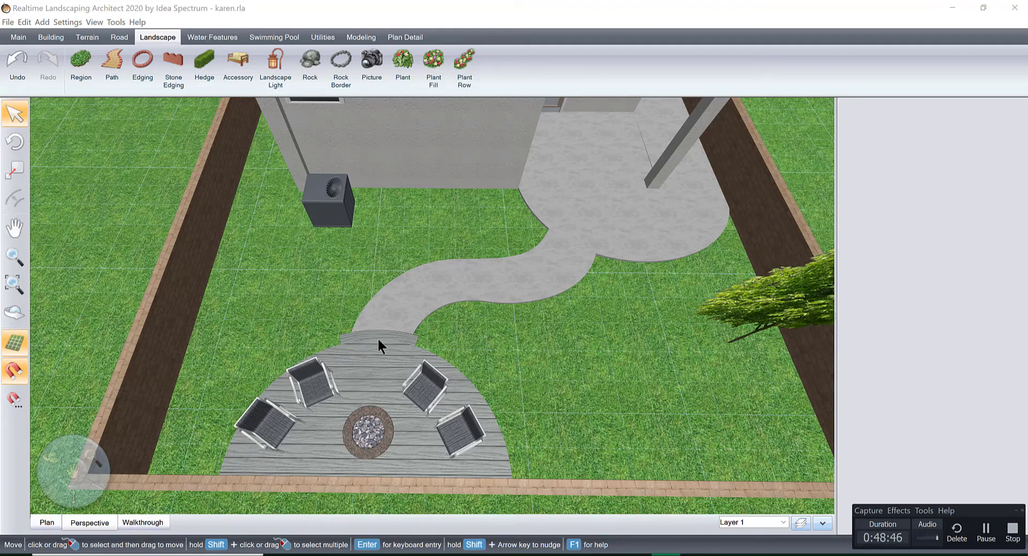
Step: Bring the plan screenshot up full-screen in Photos and start Draw mode
left_click(959, 11)
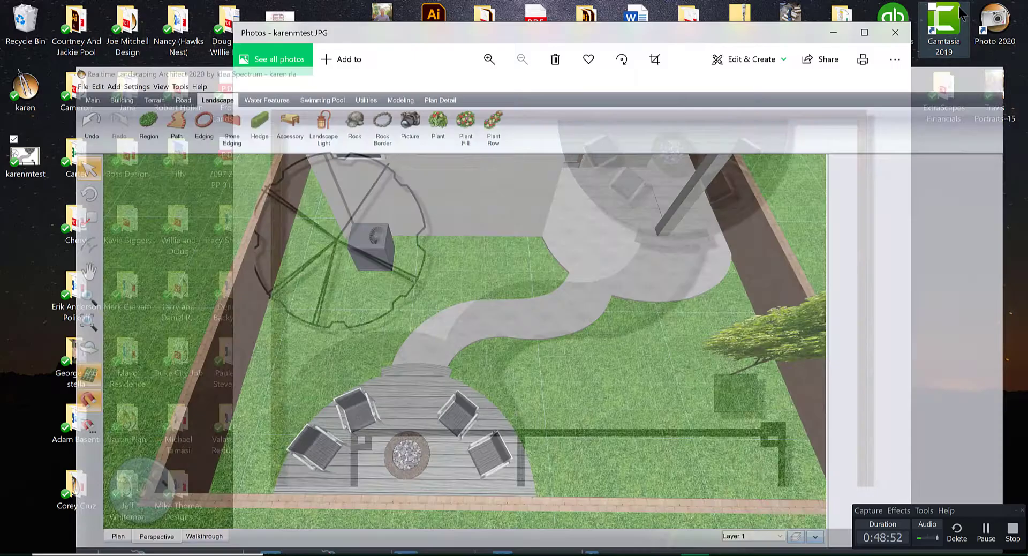
left_click(867, 32)
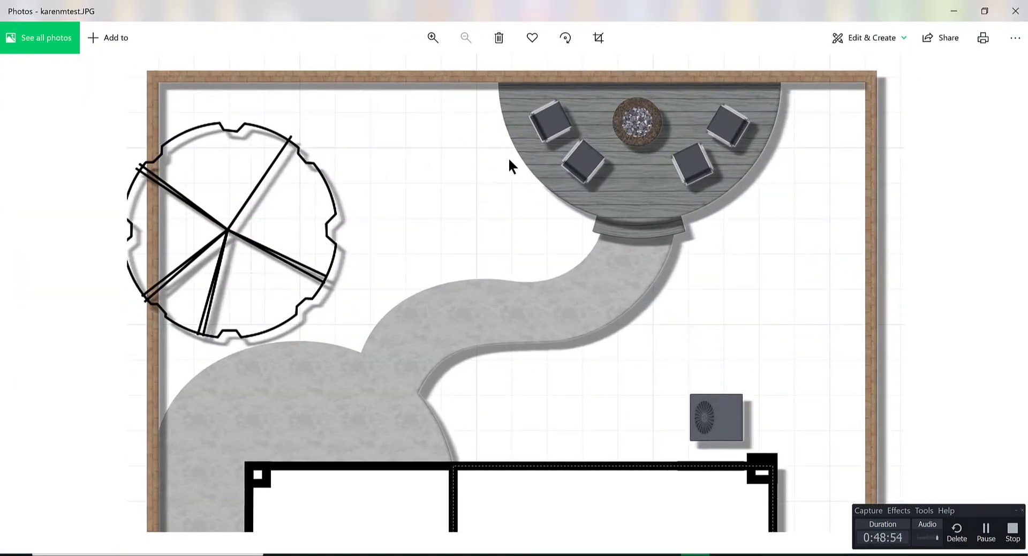
left_click(866, 36)
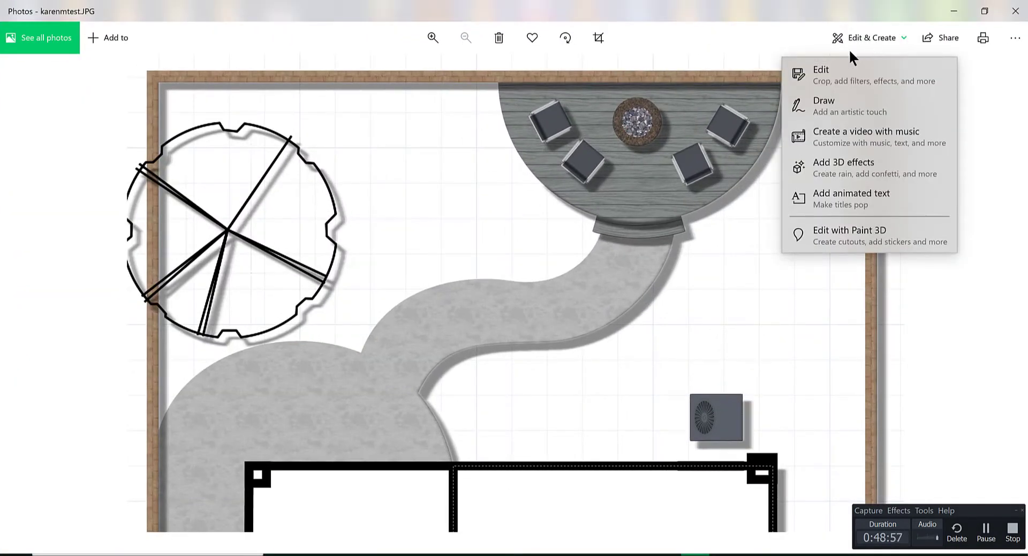
left_click(828, 104)
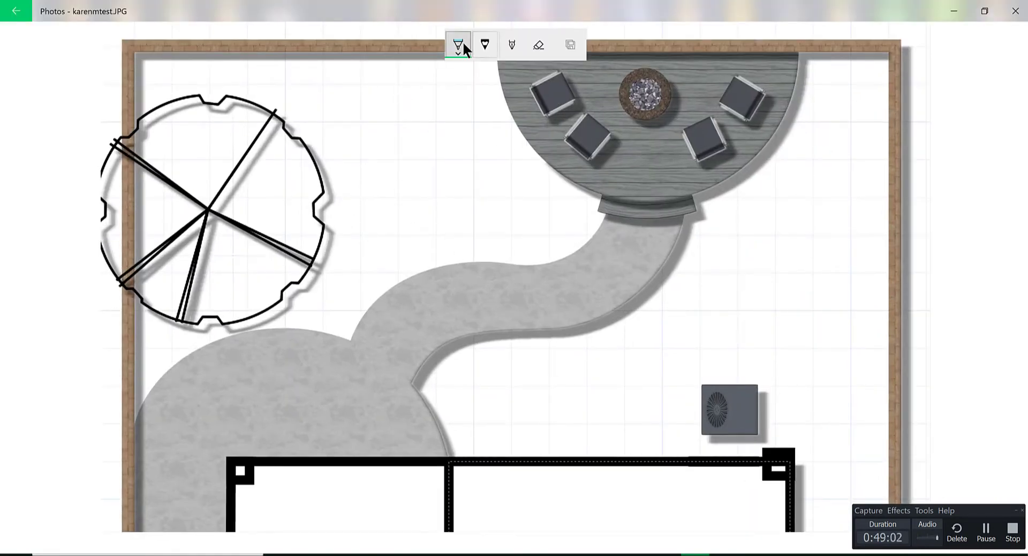
Step: Mark the tree's centre in blue and dash a blue outline around its edges
left_click_drag(208, 207, 213, 237)
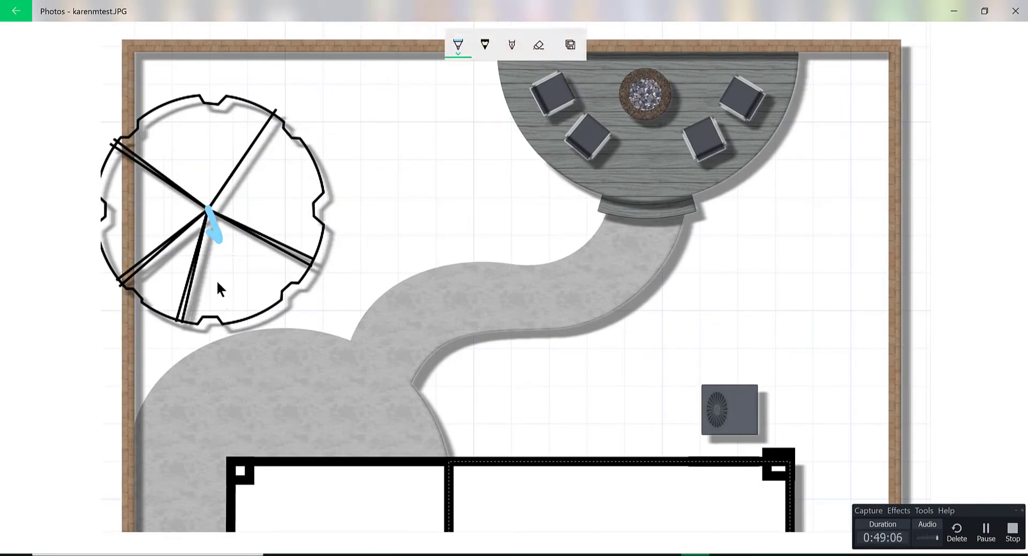
left_click(220, 260)
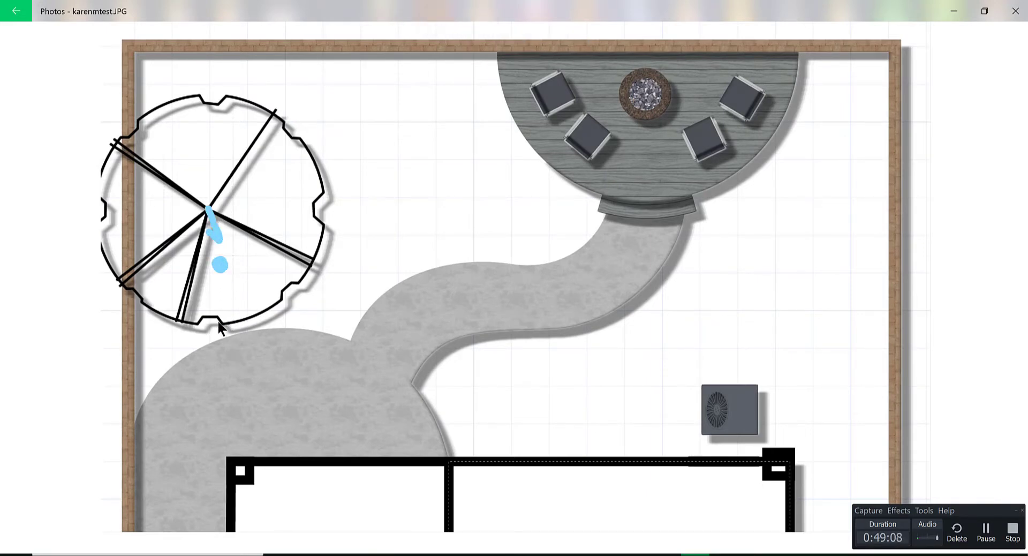
left_click_drag(185, 344, 170, 339)
left_click_drag(111, 259, 110, 229)
left_click_drag(116, 195, 122, 184)
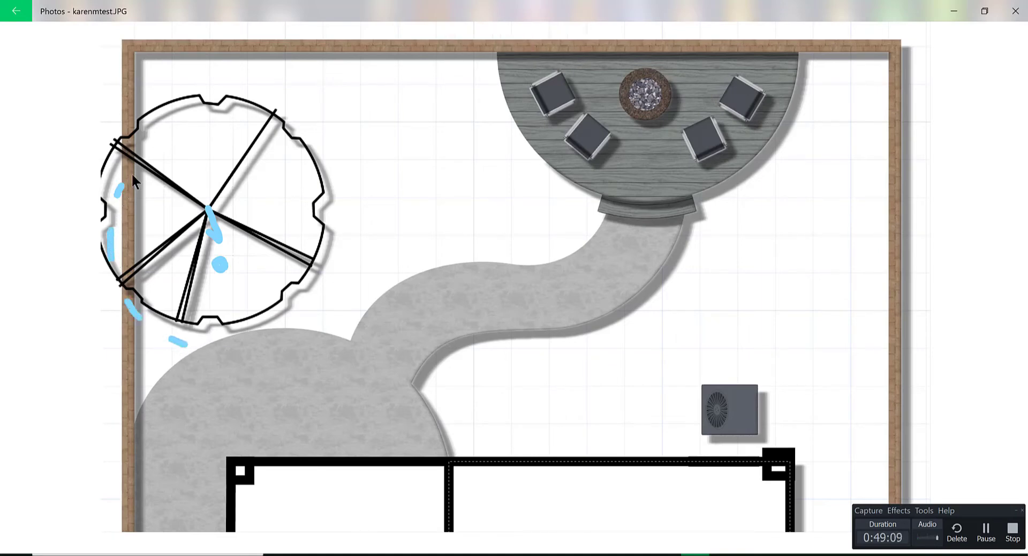
left_click_drag(284, 181, 292, 197)
left_click_drag(302, 227, 307, 243)
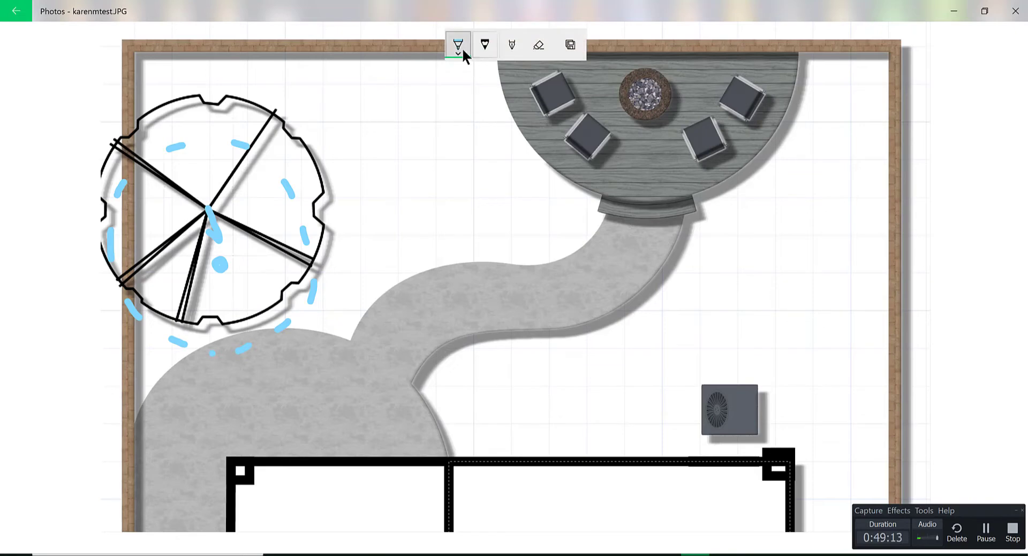
Step: Switch the pen to bright green and add green dashes and a line along the tree's right side
left_click(457, 43)
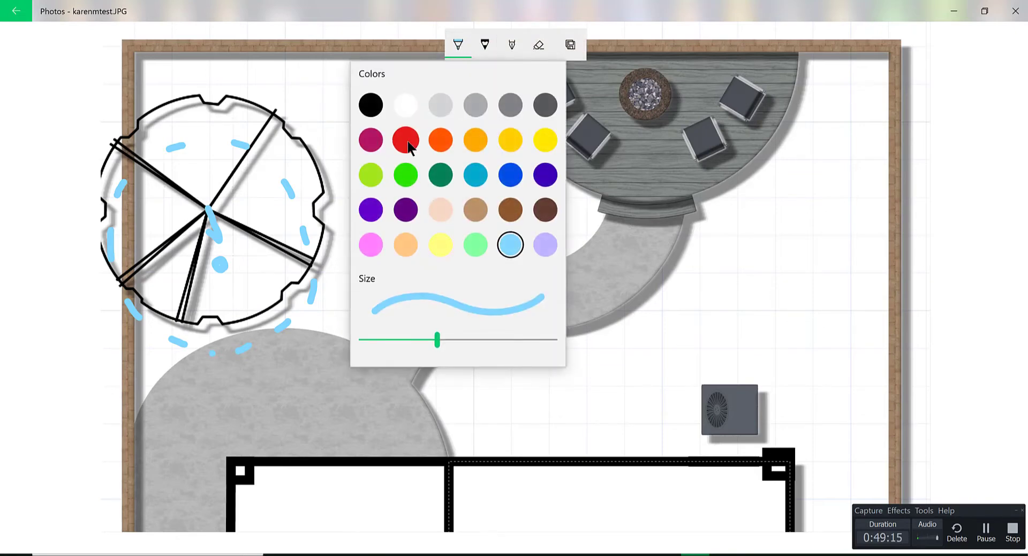
left_click(407, 178)
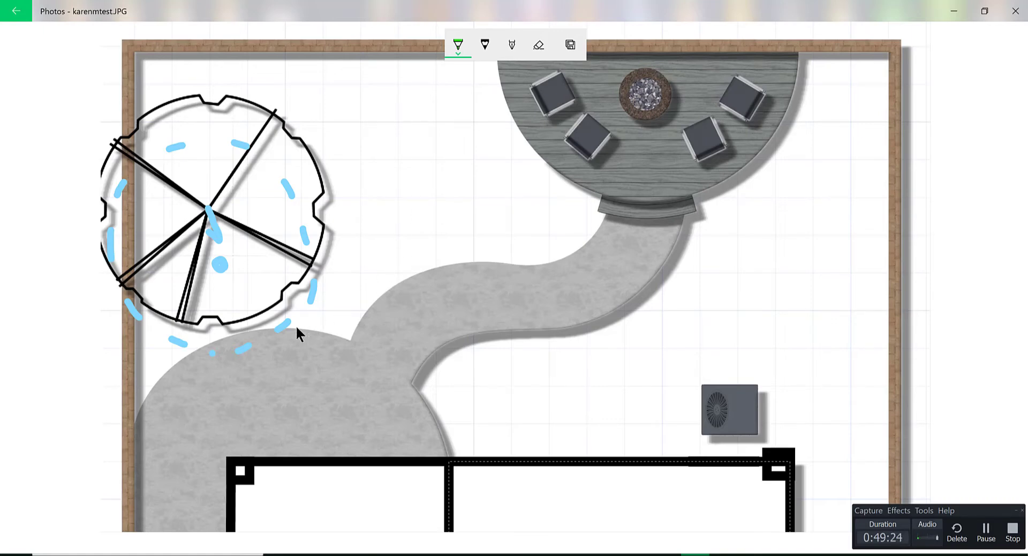
left_click_drag(302, 321, 310, 313)
left_click_drag(327, 276, 332, 253)
left_click_drag(319, 207, 316, 192)
left_click_drag(292, 161, 256, 96)
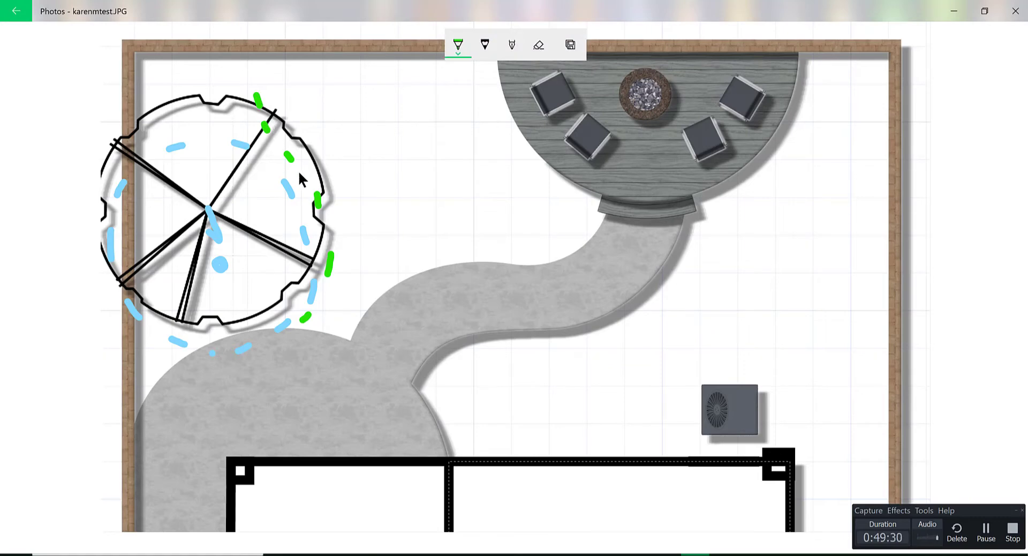
left_click_drag(255, 95, 261, 137)
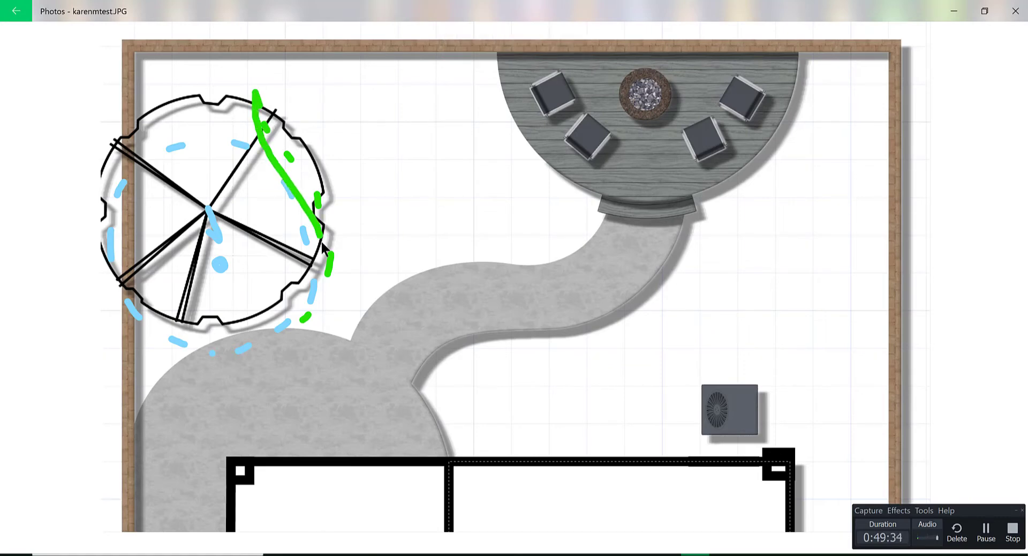
left_click_drag(310, 298, 300, 321)
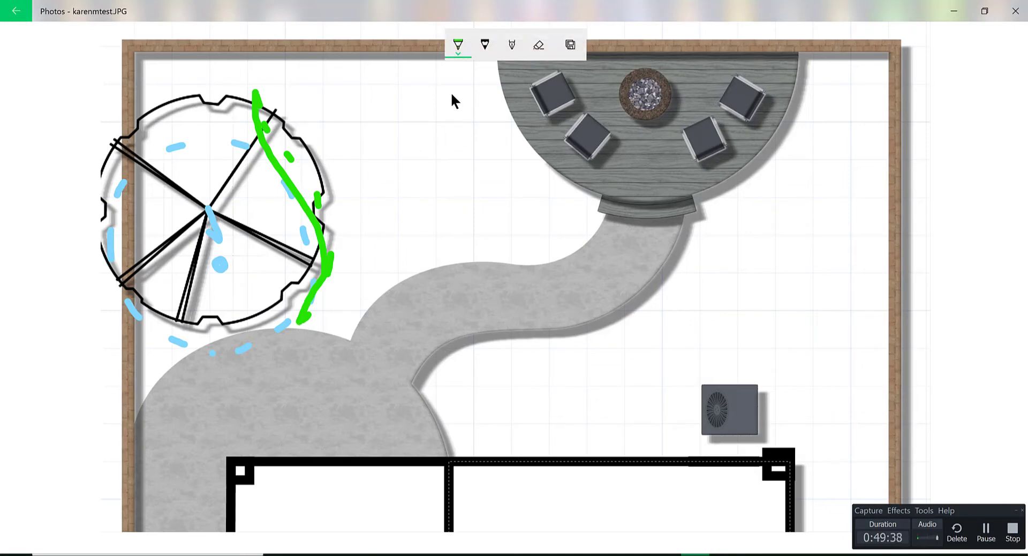
Step: Draw green lines and zigzag planting beds on both sides of the path curve
left_click_drag(451, 92, 464, 154)
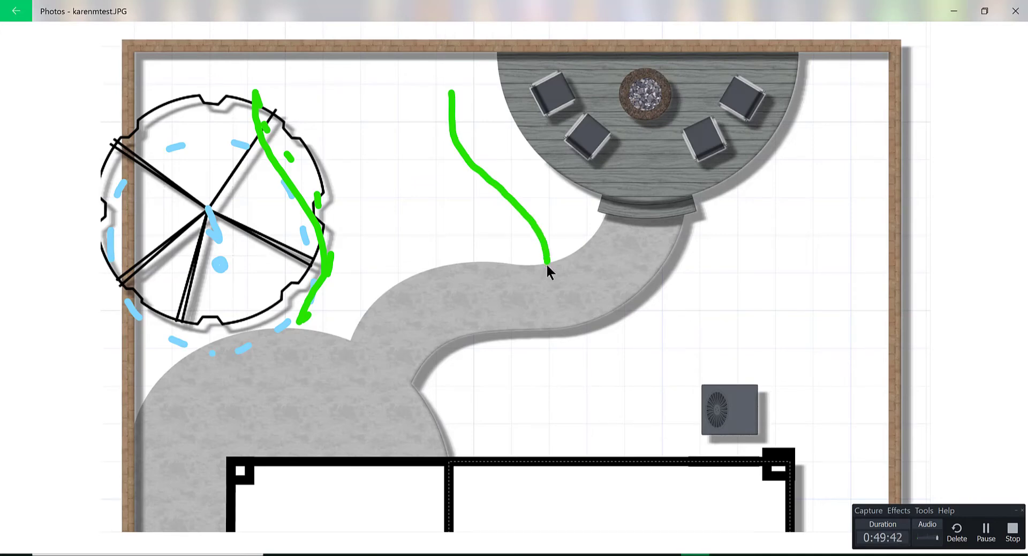
mouse_move(556, 329)
left_mouse_down()
mouse_move(551, 351)
mouse_move(479, 409)
left_mouse_up()
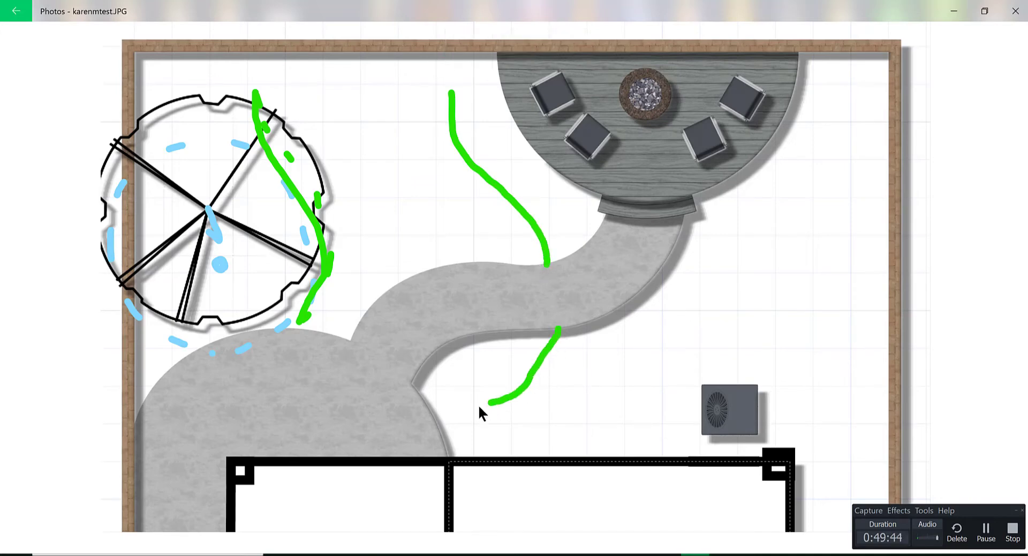
mouse_move(276, 105)
left_mouse_down()
mouse_move(407, 113)
mouse_move(320, 158)
mouse_move(439, 195)
left_mouse_up()
left_click_drag(368, 234, 428, 255)
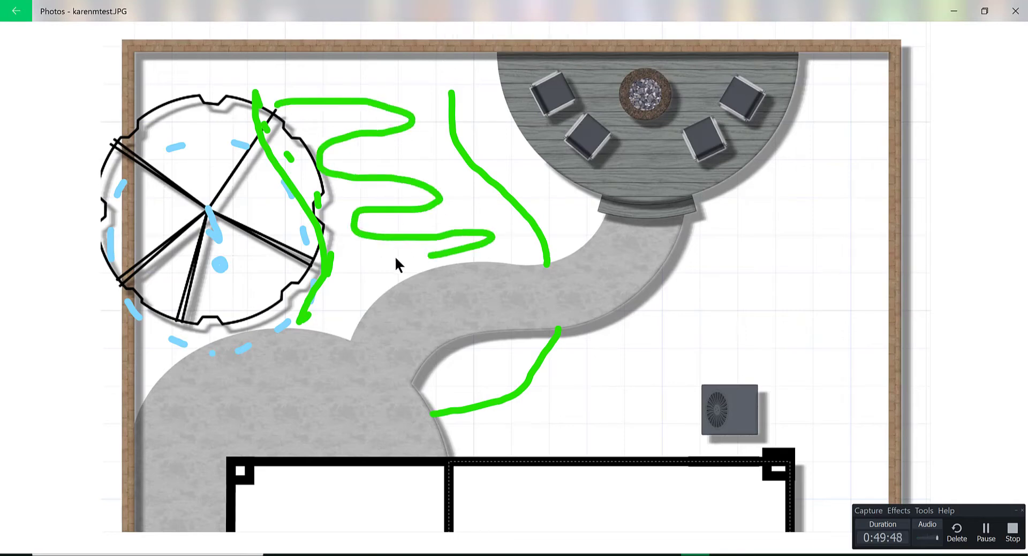
mouse_move(504, 345)
left_mouse_down()
mouse_move(460, 384)
mouse_move(481, 354)
mouse_move(484, 397)
left_mouse_up()
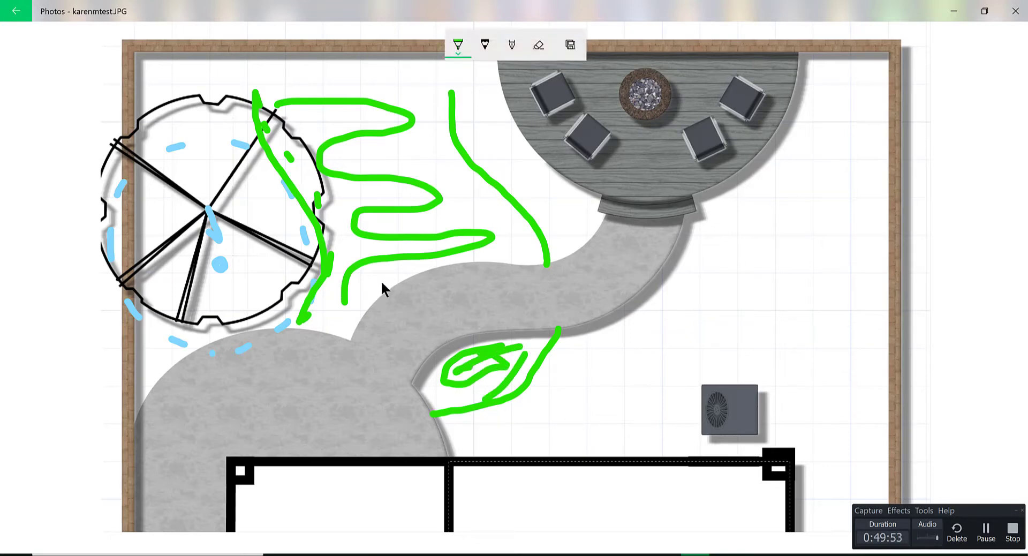
Step: Switch the pen to dark brown and draw two parallel lines from the tree along the top wall to the deck
left_click(458, 45)
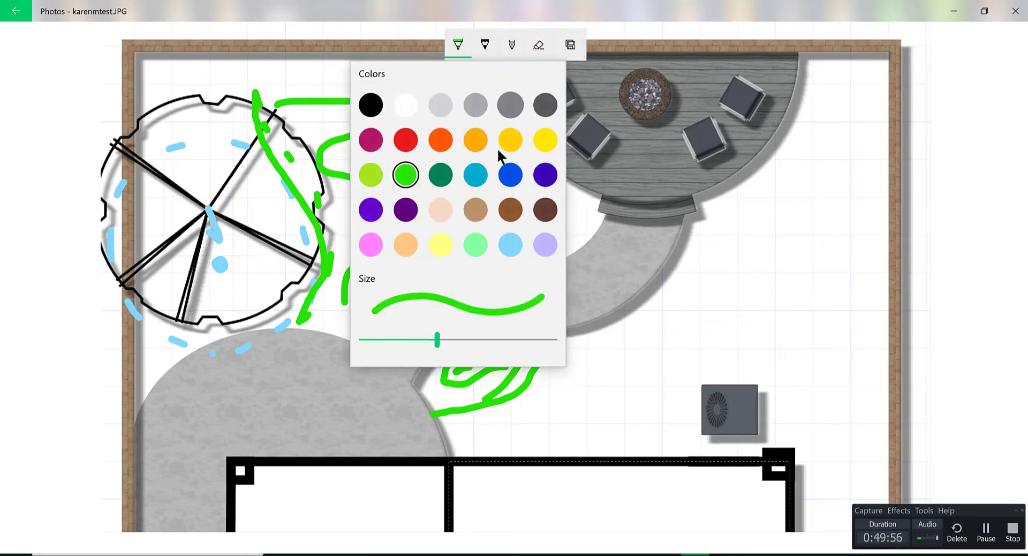
left_click(540, 209)
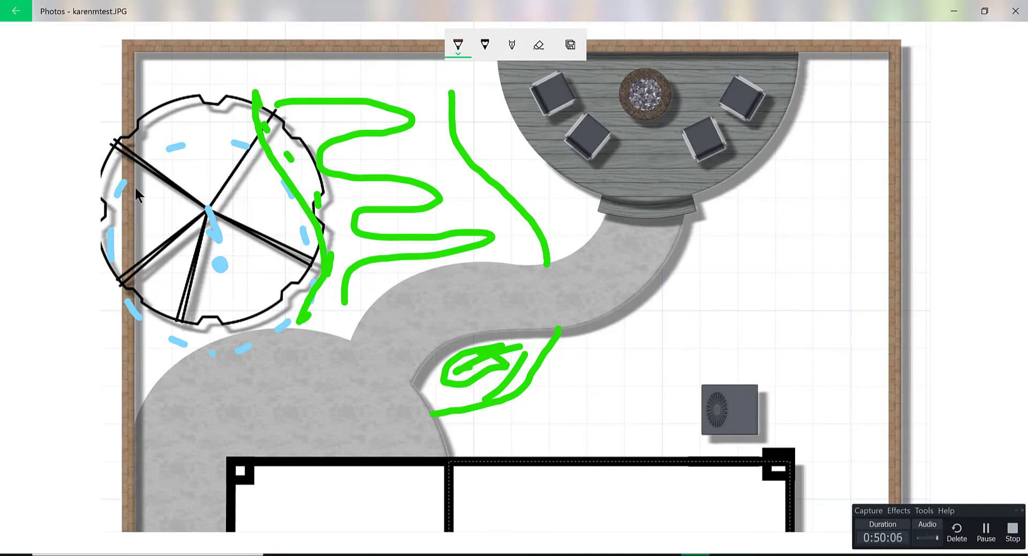
left_click_drag(135, 189, 182, 160)
mouse_move(181, 109)
left_mouse_down()
mouse_move(181, 90)
mouse_move(225, 83)
left_mouse_up()
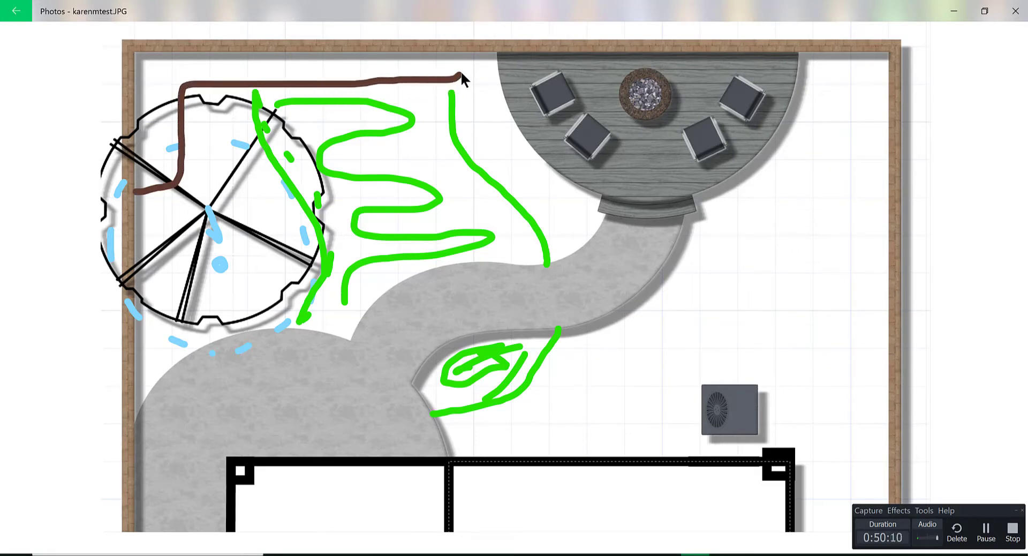
mouse_move(492, 67)
left_mouse_down()
mouse_move(489, 52)
mouse_move(485, 76)
left_mouse_up()
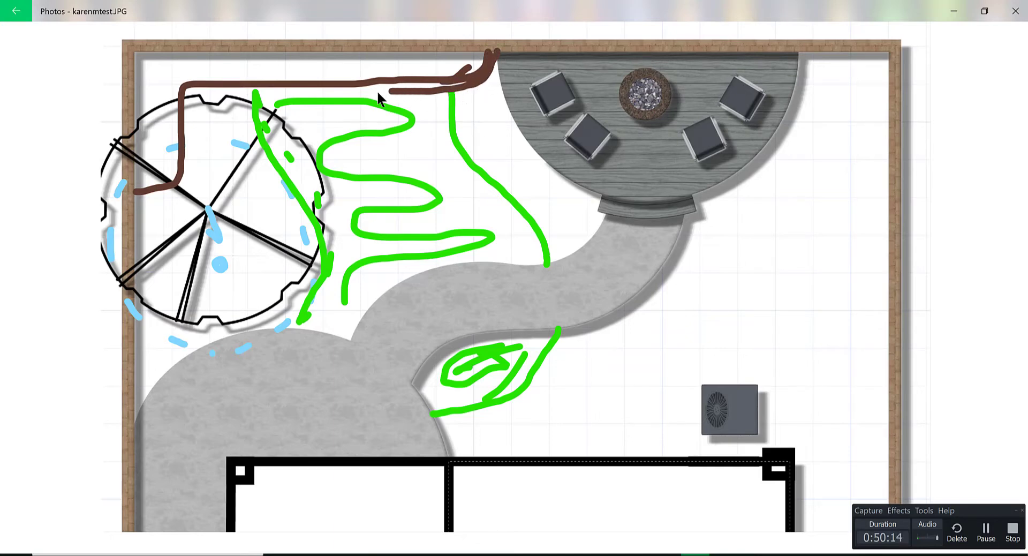
left_click_drag(378, 92, 191, 95)
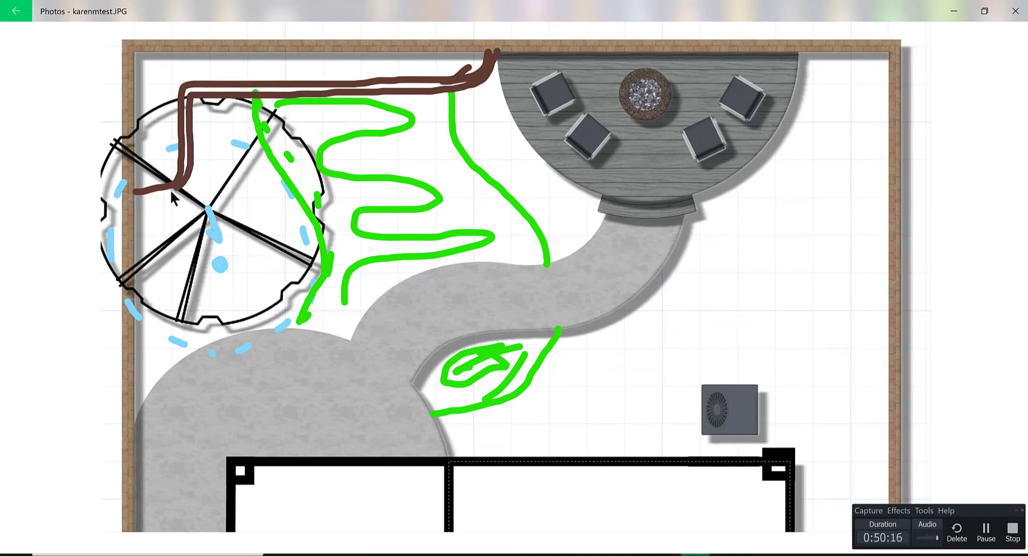
left_click_drag(138, 202, 130, 202)
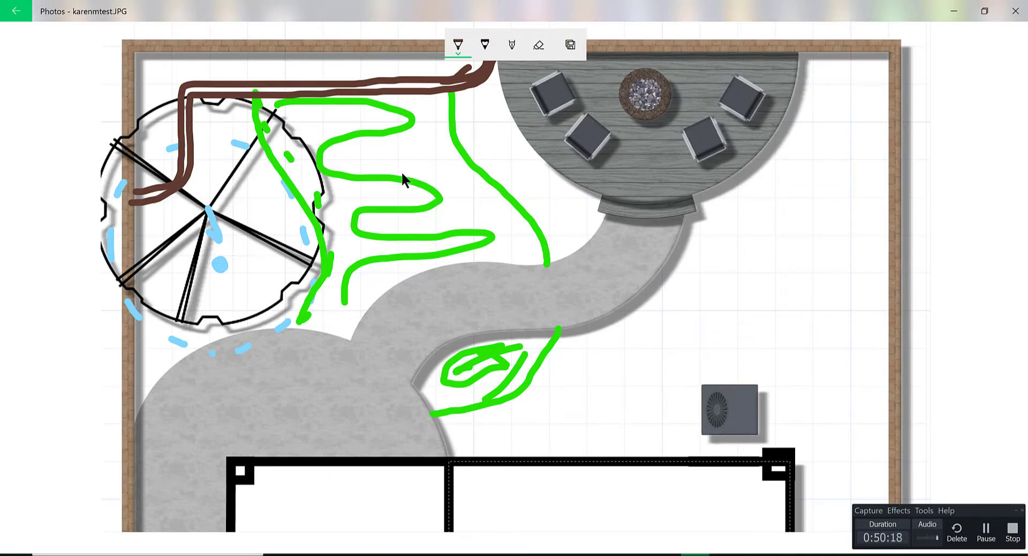
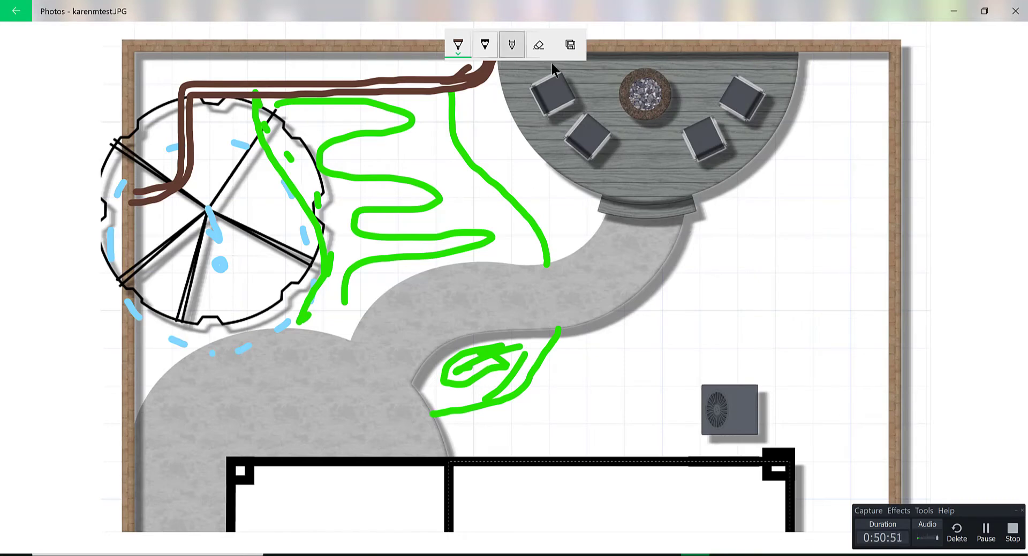
Step: Close the marked-up karenmtest.JPG sketch in Photos
left_click(1015, 10)
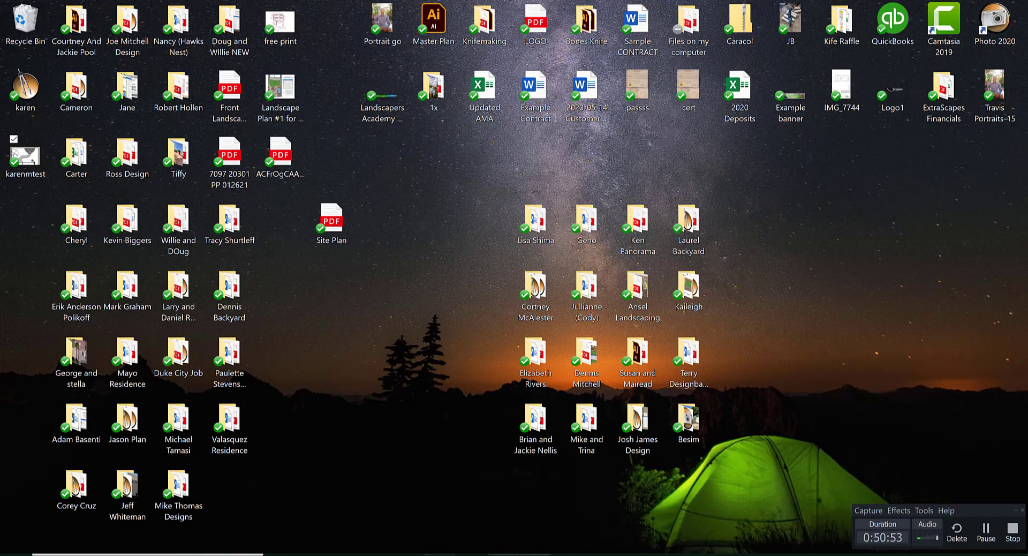
Step: Back in the design's Plan view, move the Autumn Purple Ash down about 3'5"
left_click(662, 554)
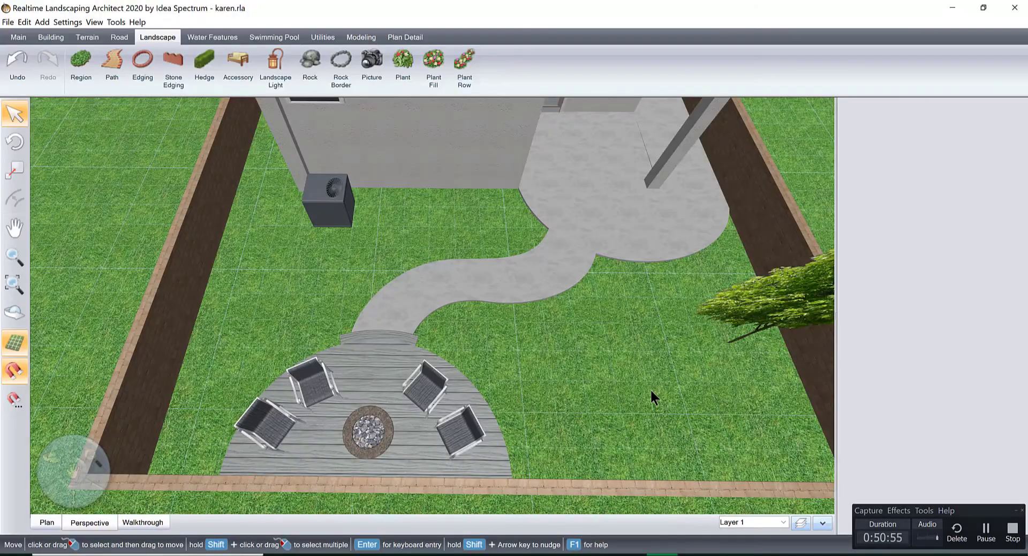
left_click(48, 522)
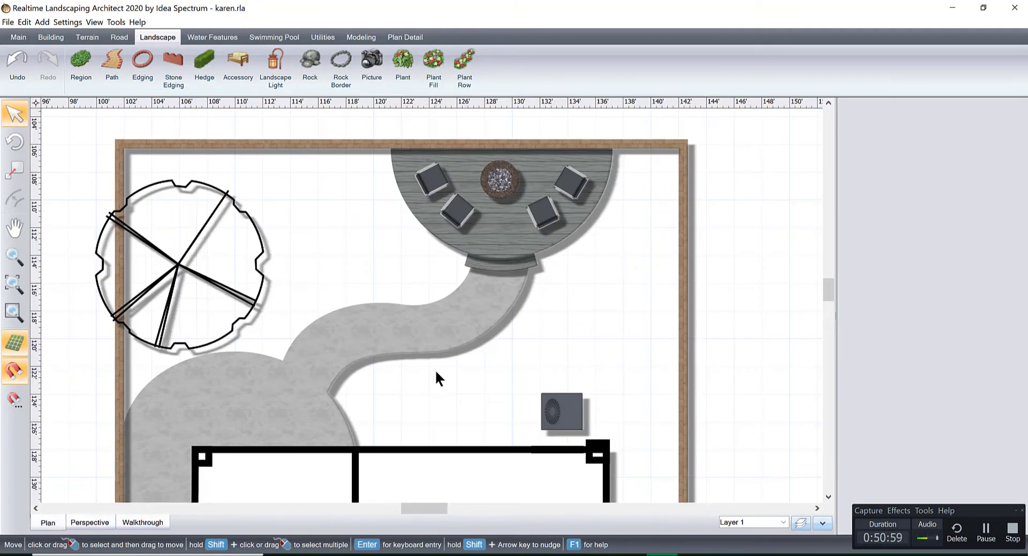
scroll(431, 363, "up", 1)
middle_click_drag(427, 345, 608, 357)
left_click(265, 271)
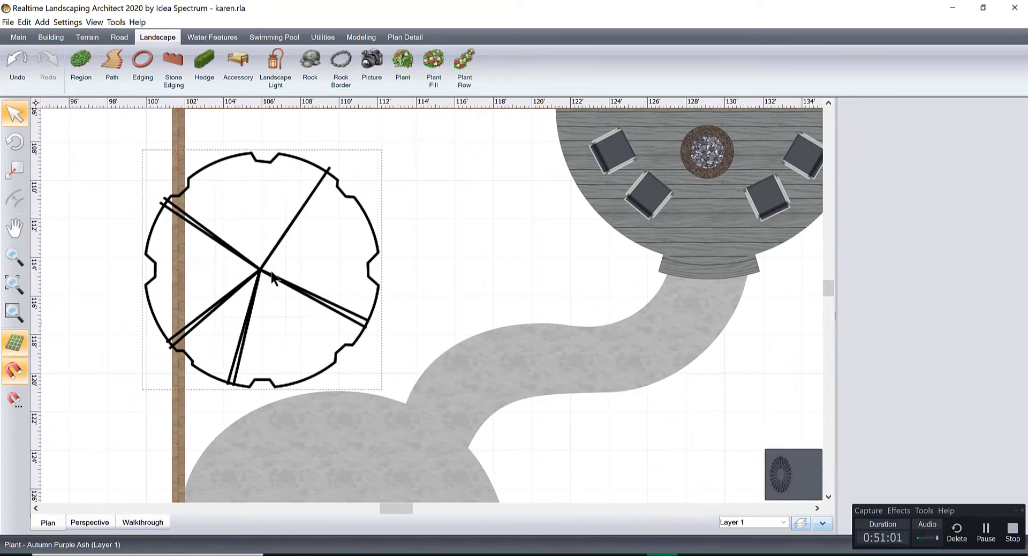
left_click_drag(265, 270, 253, 328)
Step: Shrink the ash tree's canopy to 10'-8" wide (starting age 8.1)
scroll(320, 326, "down", 1)
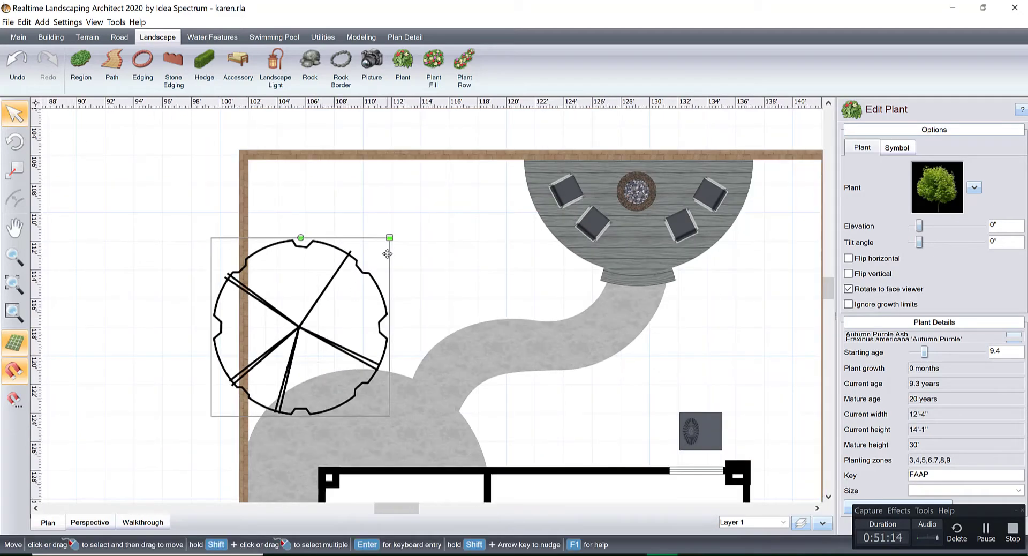
left_click_drag(389, 238, 377, 250)
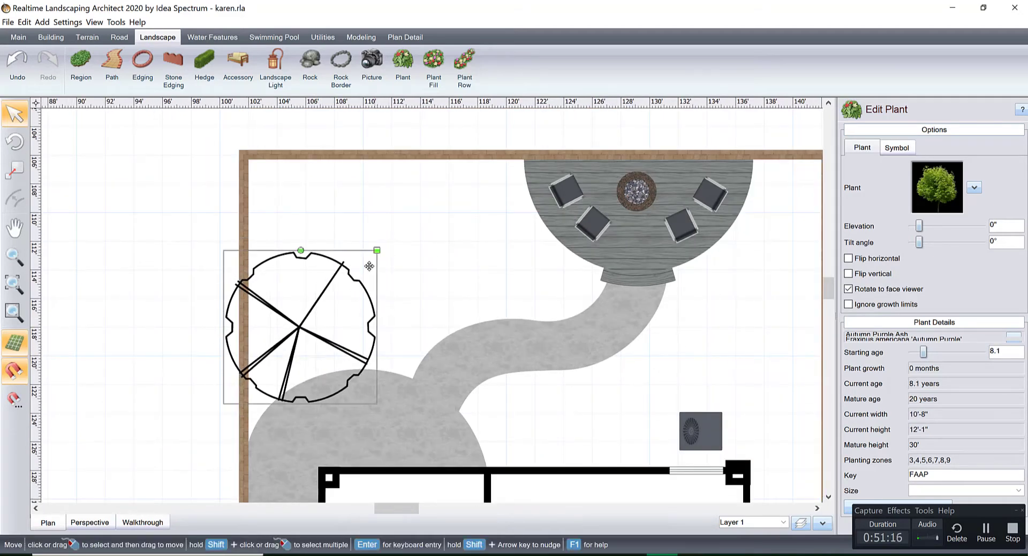
scroll(362, 346, "up", 3)
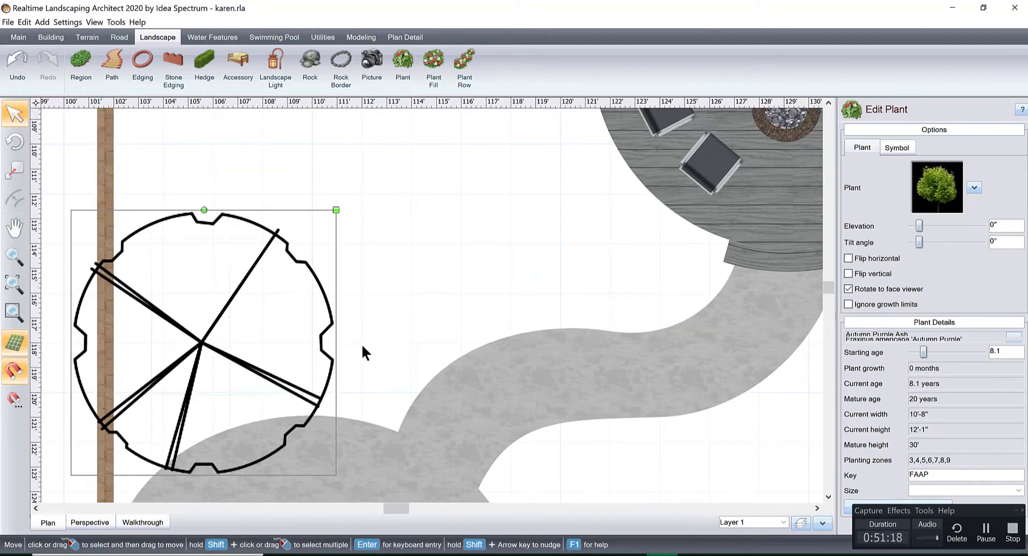
scroll(362, 342, "down", 3)
Step: Start a new ground Region with a Sharp edge style
left_click(81, 67)
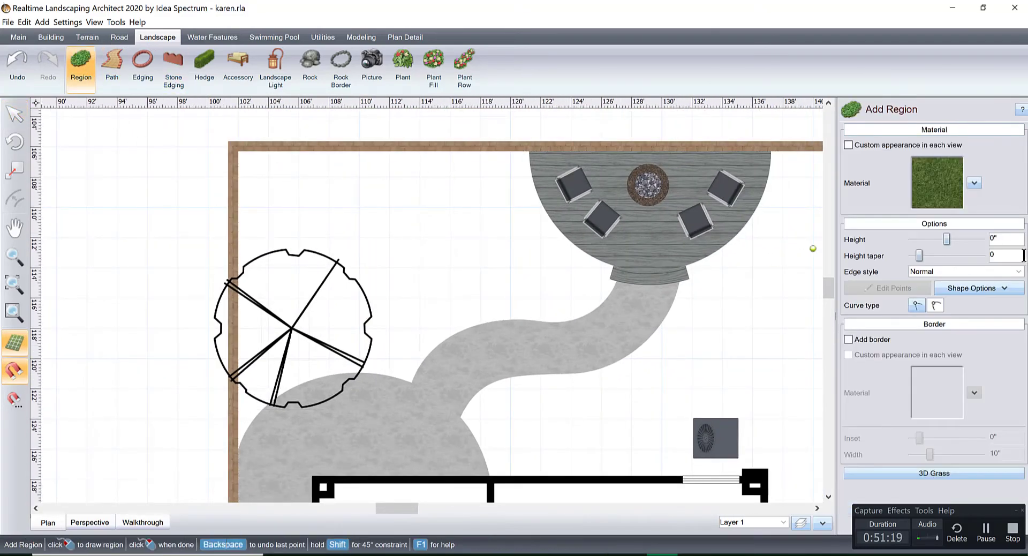
left_click(953, 270)
left_click(929, 303)
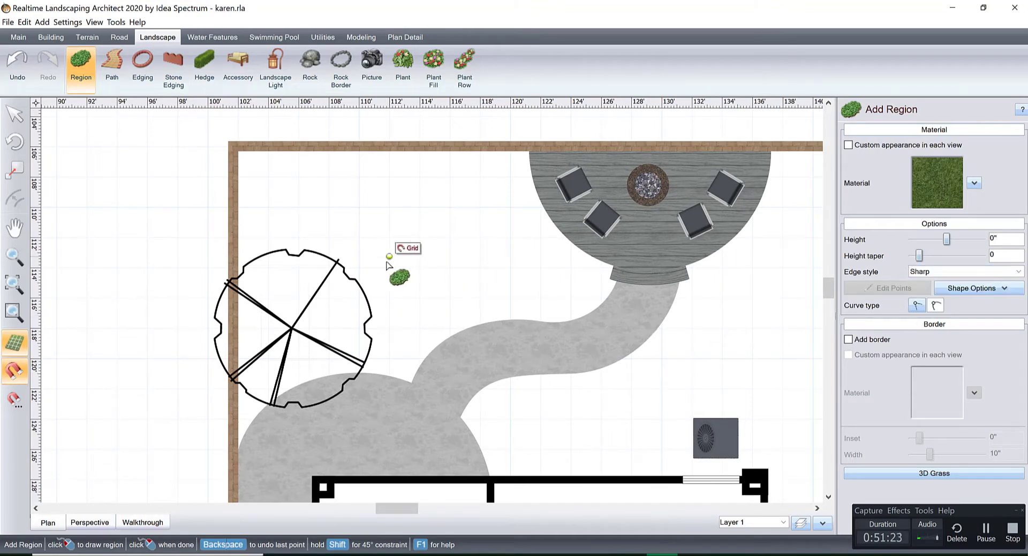
Step: Trace region points from the ash tree's edge to the back wall, along the deck and walkway
left_click(369, 372)
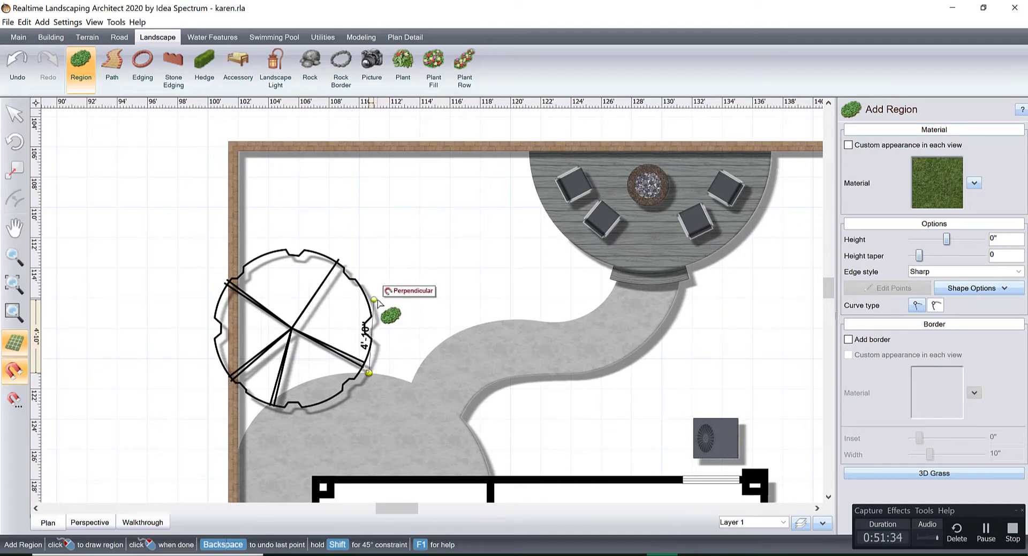
left_click(359, 274)
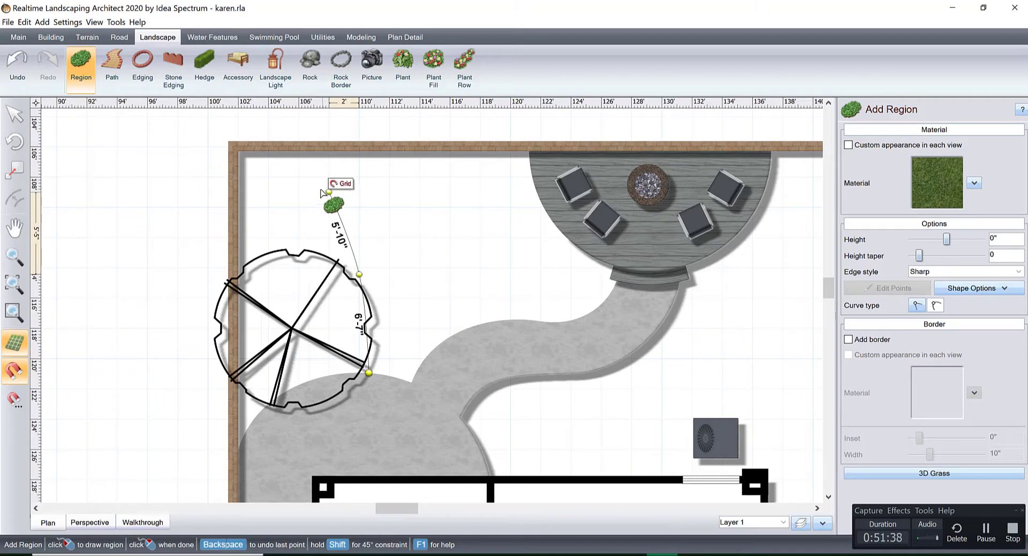
left_click(320, 189)
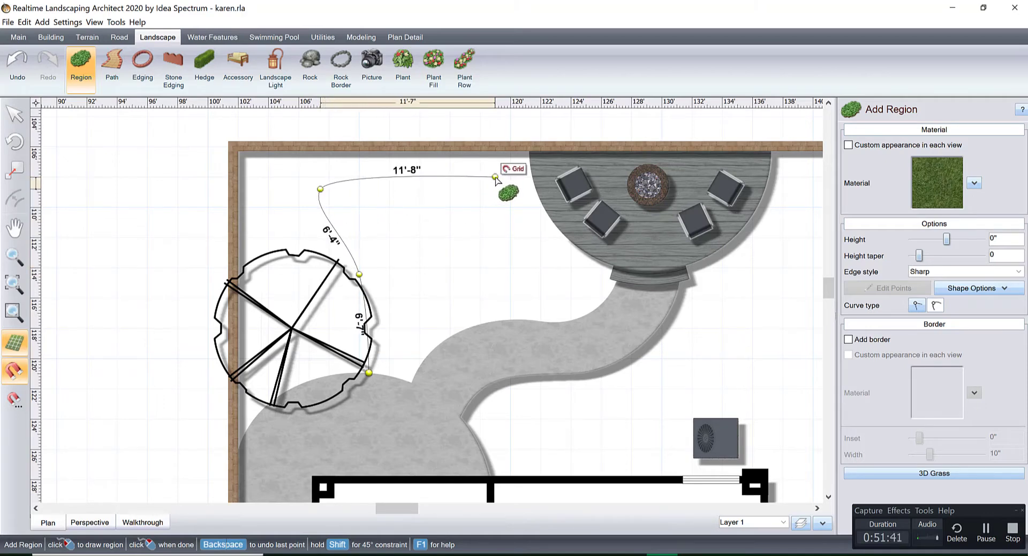
left_click(492, 176)
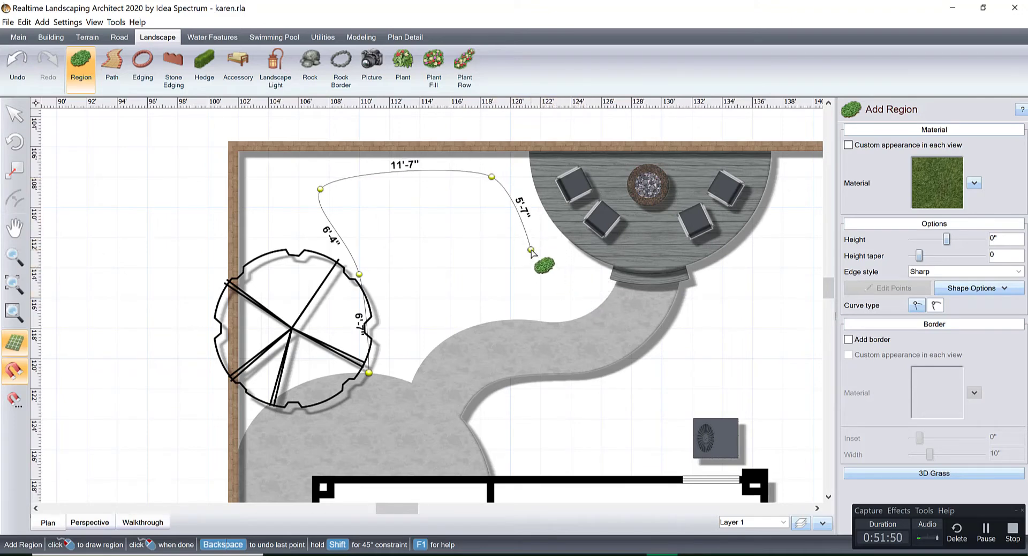
left_click(530, 249)
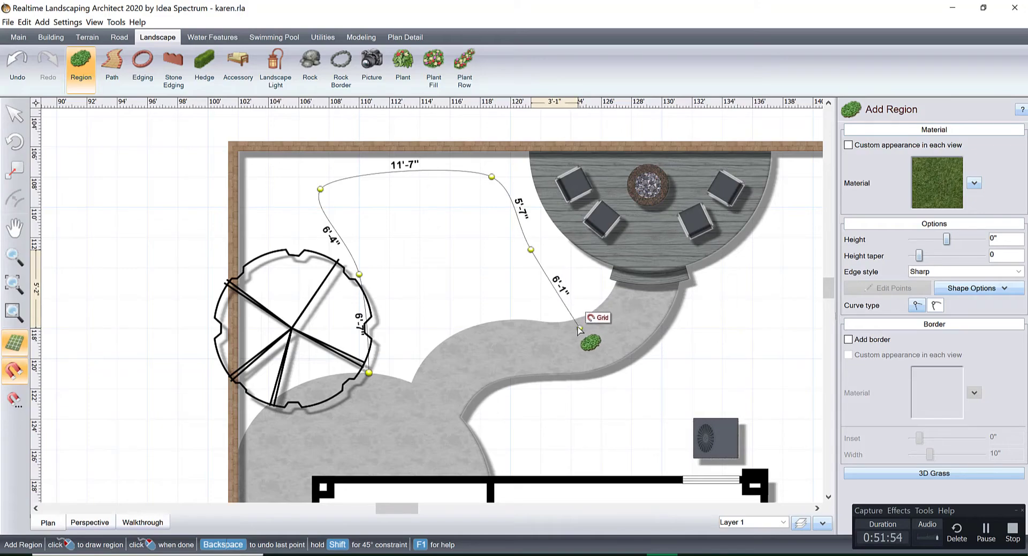
left_click(576, 328)
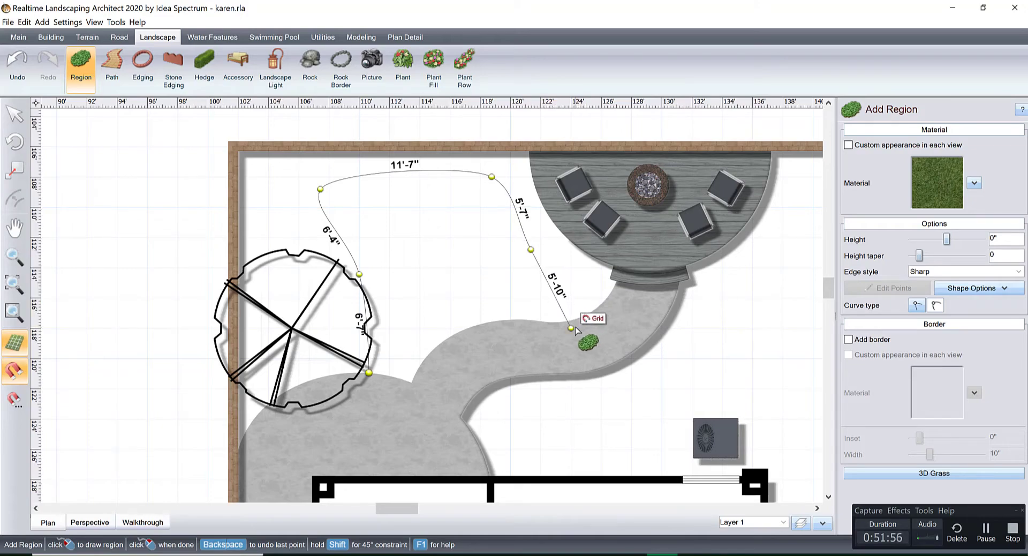
scroll(574, 368, "down", 3)
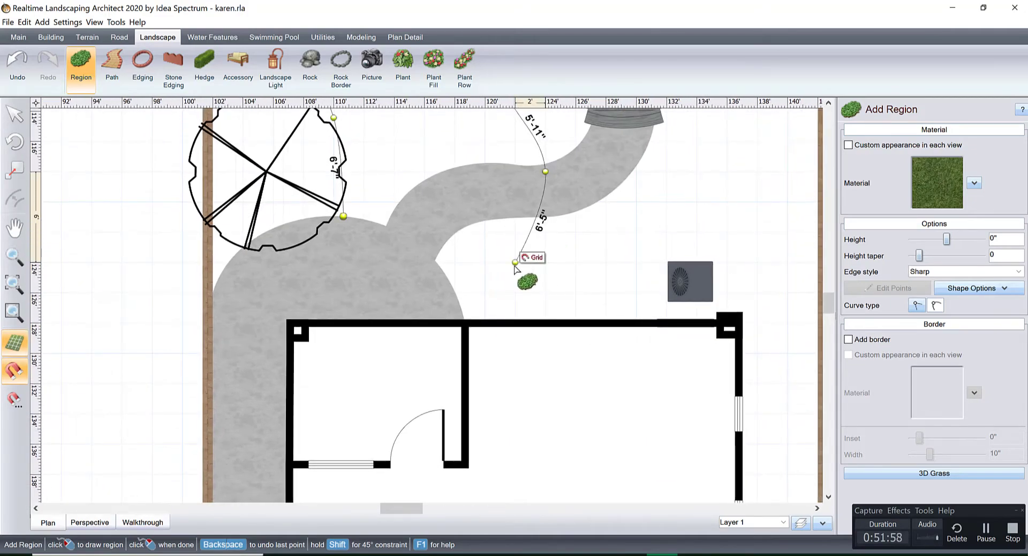
left_click(514, 262)
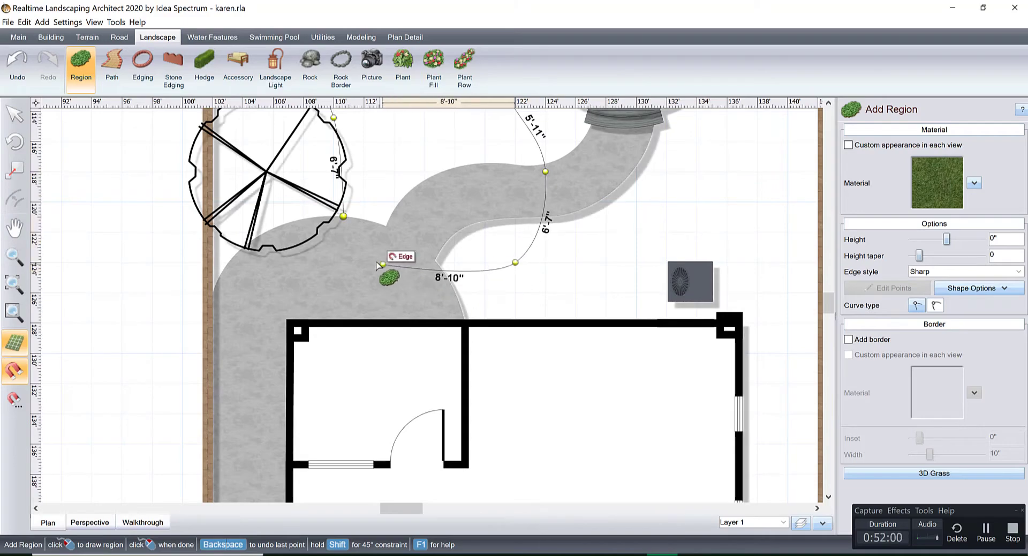
left_click(374, 262)
Step: Close the grass region, then select all its points and make the corners smooth curves
left_click(340, 219)
scroll(345, 250, "down", 3)
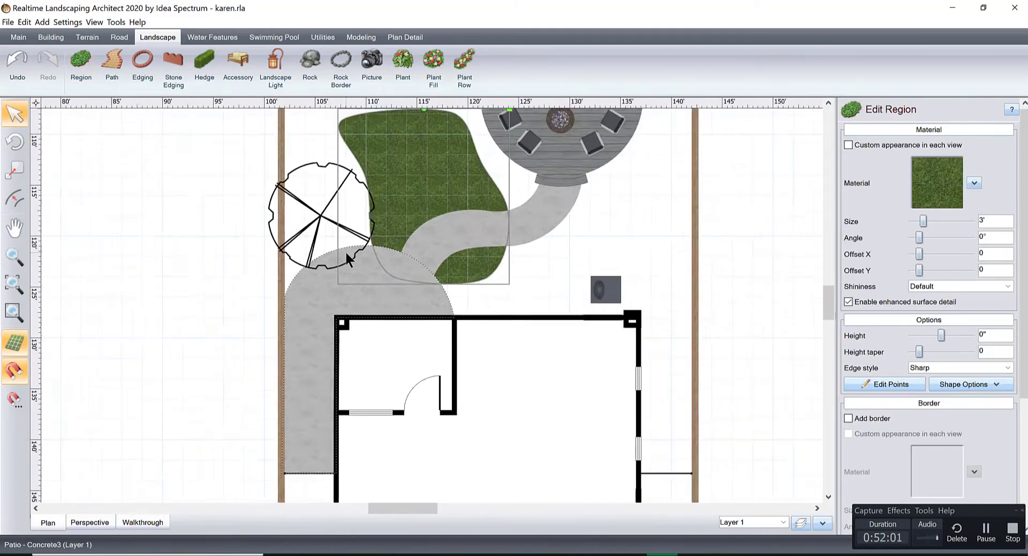
scroll(341, 295, "up", 3)
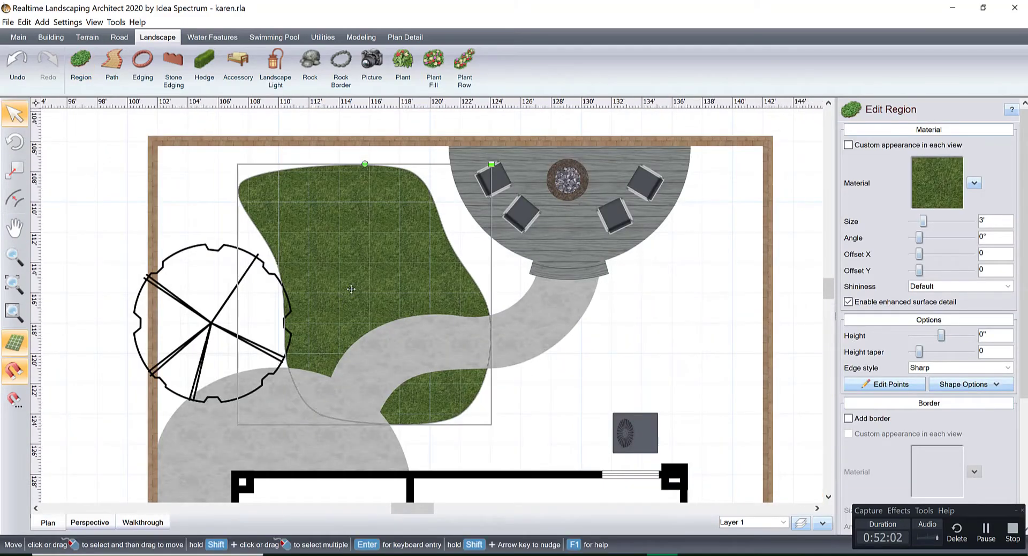
left_click(888, 384)
left_click_drag(559, 439, 212, 163)
left_click(953, 435)
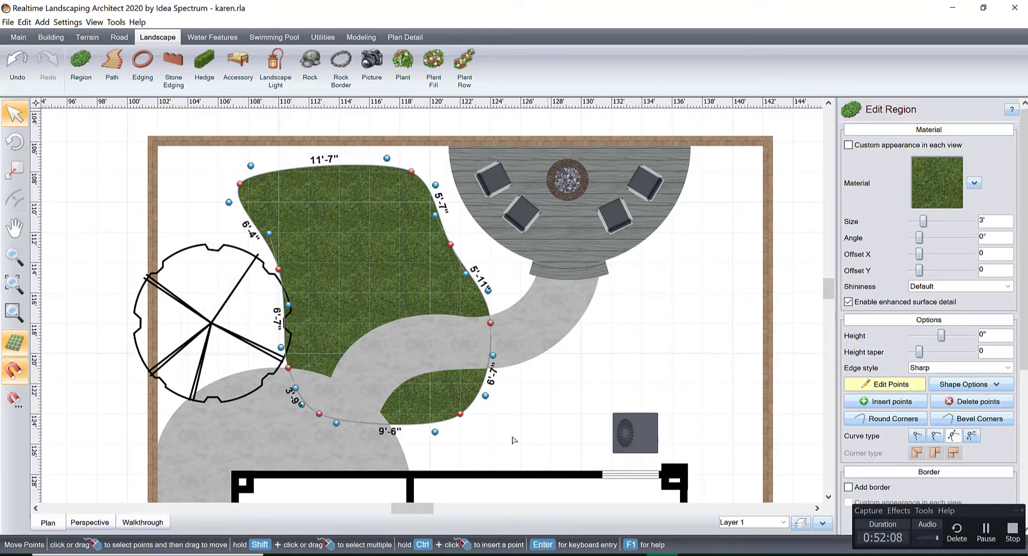
left_click_drag(482, 395, 500, 391)
Step: Pull the lawn's lower vertex down-right and reshape the edge beside the walkway
middle_click_drag(414, 418, 429, 340)
left_click_drag(334, 338, 350, 352)
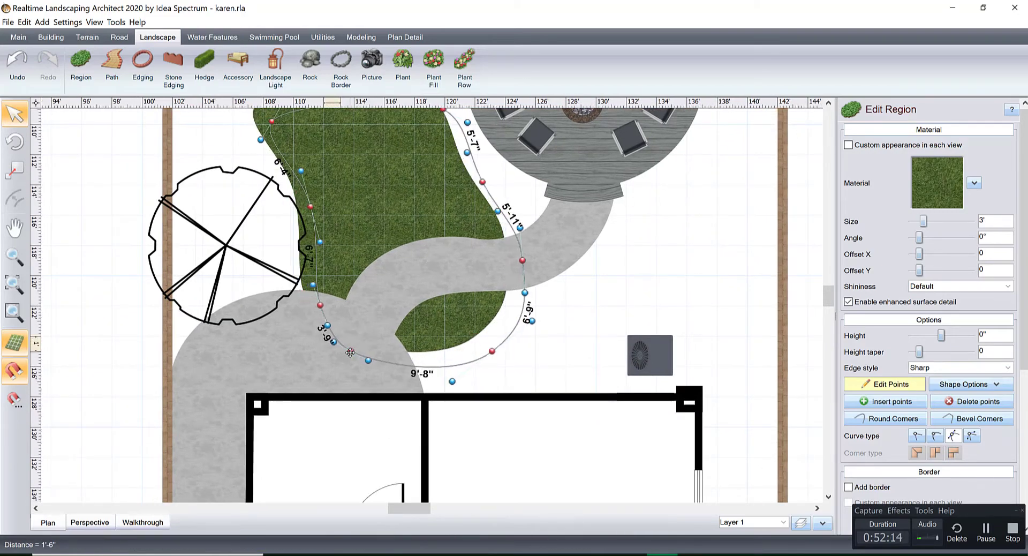
key("ctrl+z")
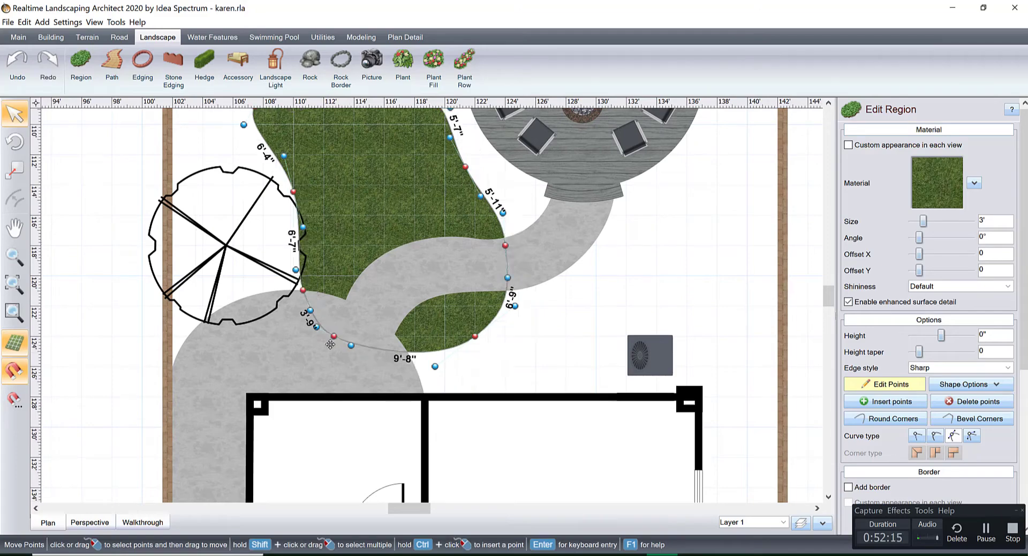
left_click_drag(331, 340, 347, 351)
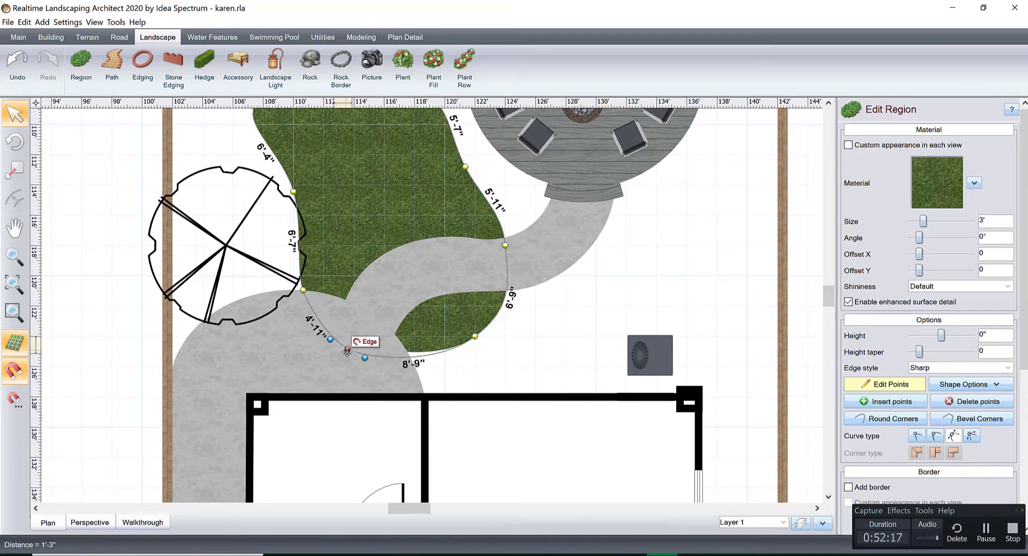
scroll(438, 341, "up", 3)
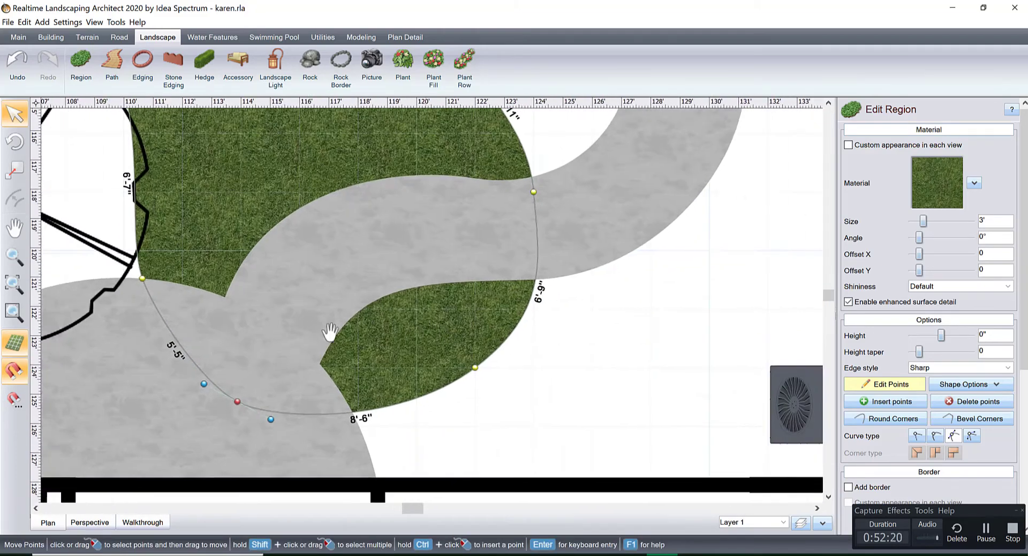
middle_click_drag(439, 332, 330, 332)
middle_click_drag(400, 226, 348, 342)
middle_click_drag(375, 291, 394, 351)
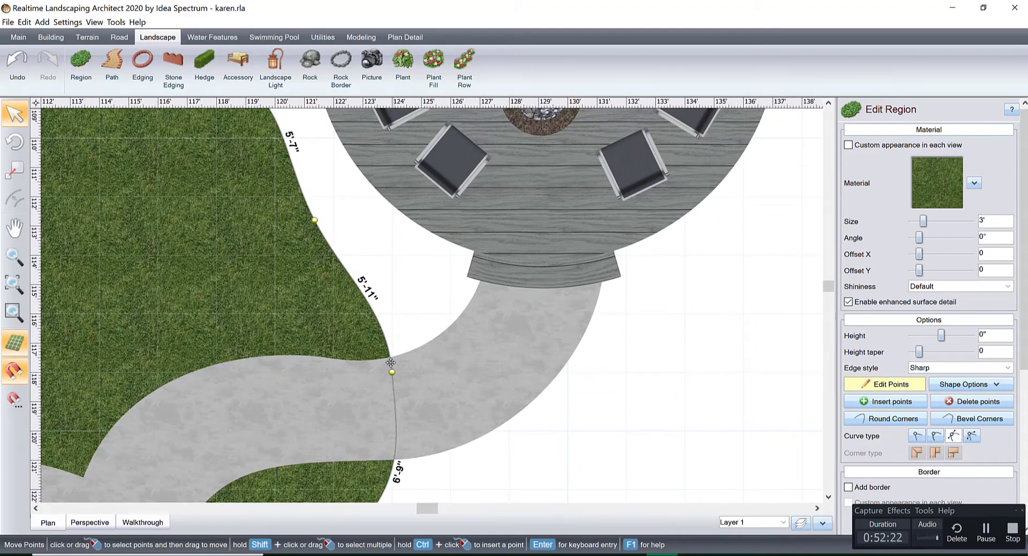
left_click(390, 371)
left_click_drag(388, 310, 390, 282)
Step: Curve the lawn edge along the deck and flatten the top corner, shifting it 2" right
middle_click_drag(325, 231, 376, 343)
left_click(364, 333)
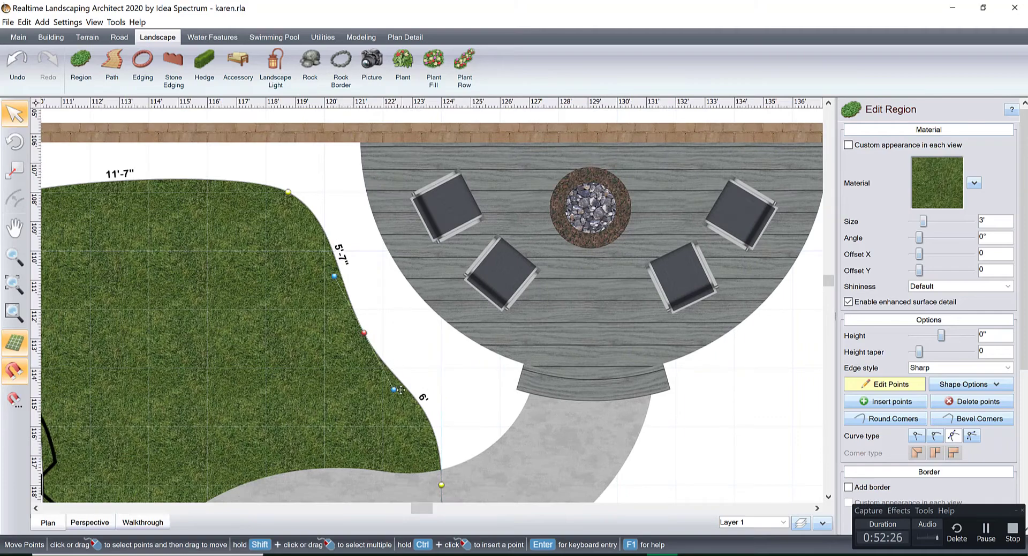
left_click_drag(399, 386, 418, 378)
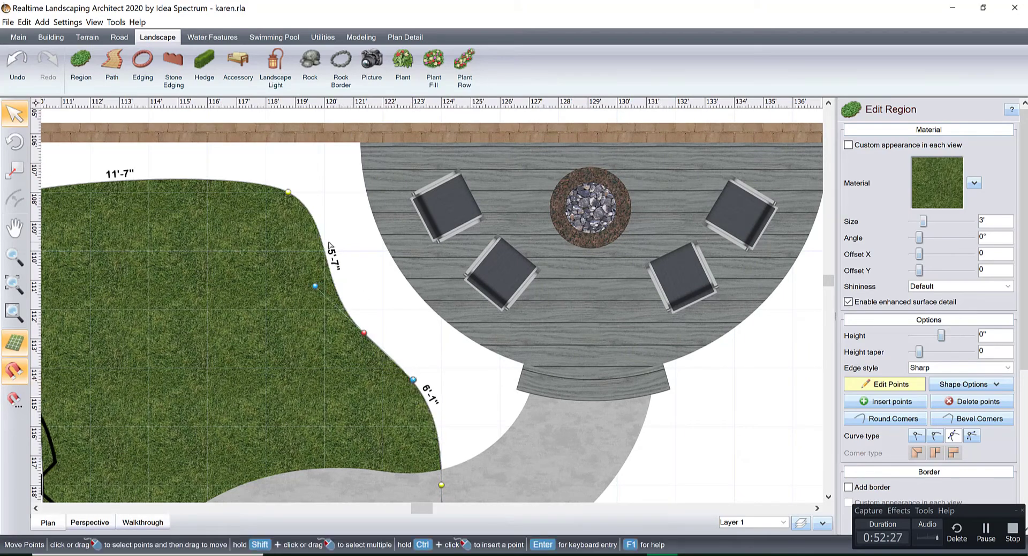
middle_click_drag(325, 233, 405, 299)
left_click(368, 259)
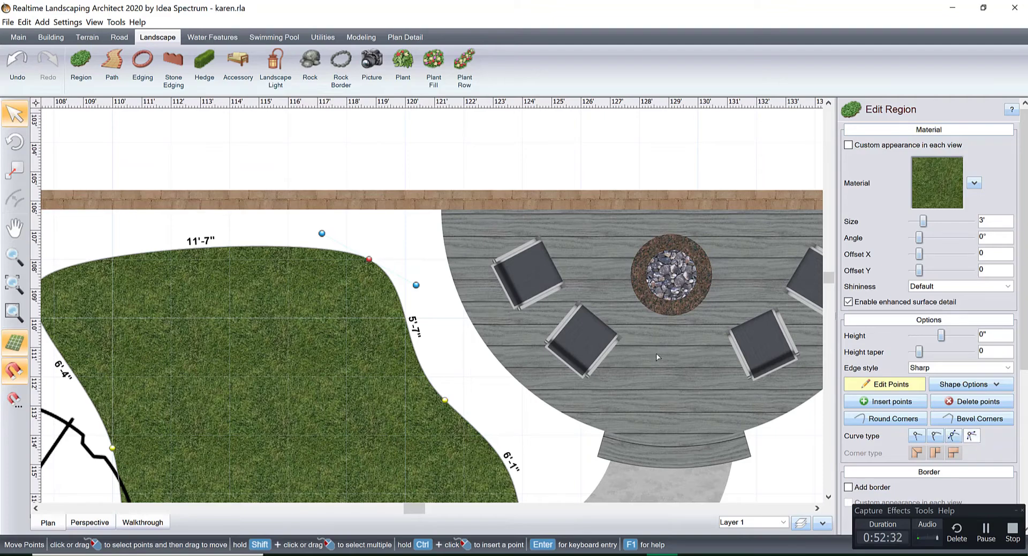
left_click_drag(323, 234, 367, 308)
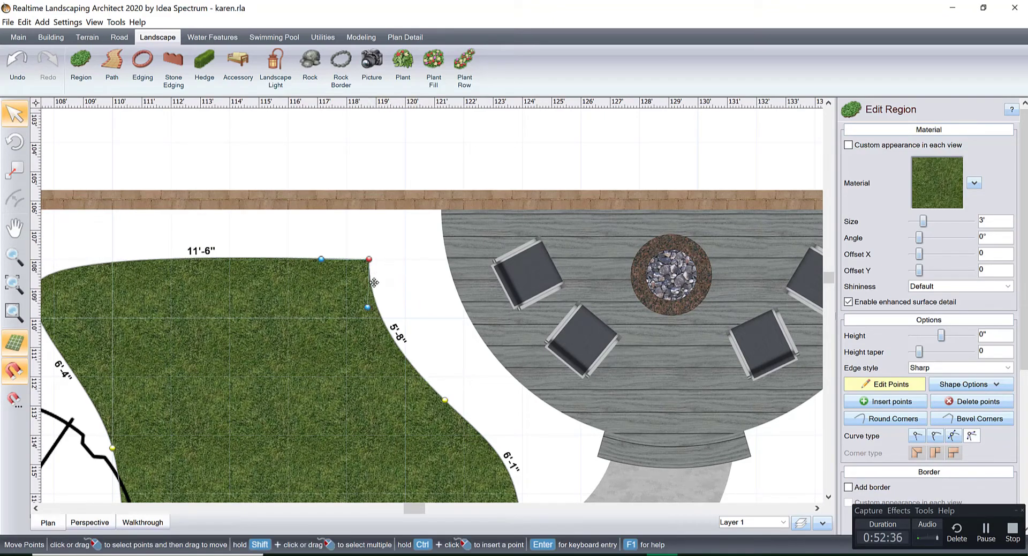
left_click_drag(369, 261, 375, 261)
Step: Fine-tune the deck-side curve, giving the lawn 11'-10", 5'-6" and 6'-2" sides
middle_click_drag(440, 349, 403, 225)
left_click(406, 274)
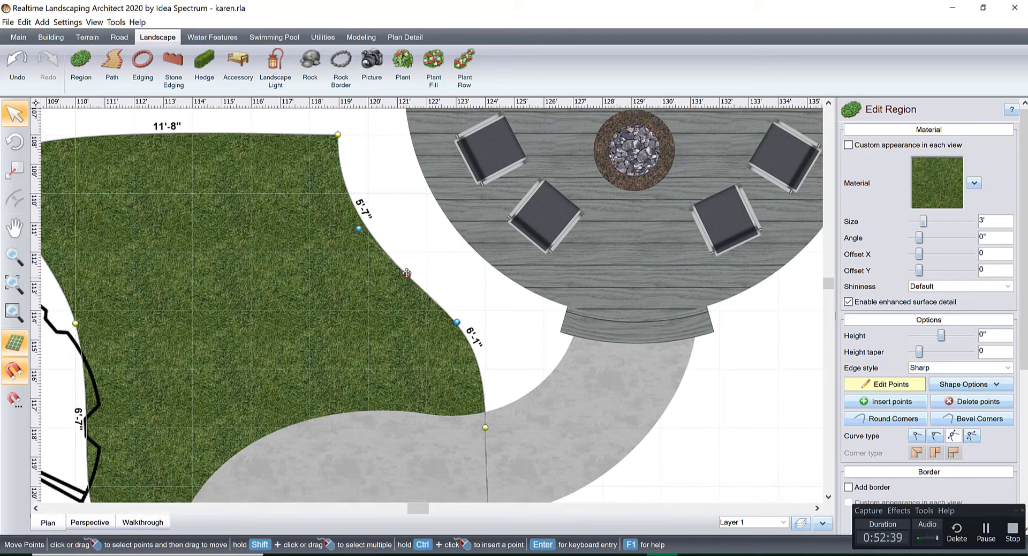
left_click_drag(352, 228, 345, 231)
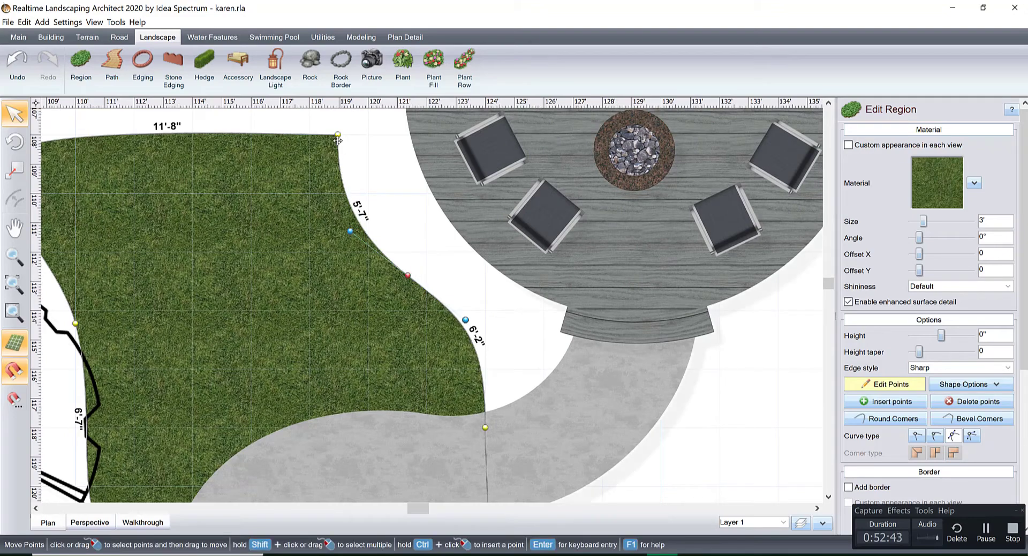
left_click_drag(337, 134, 342, 136)
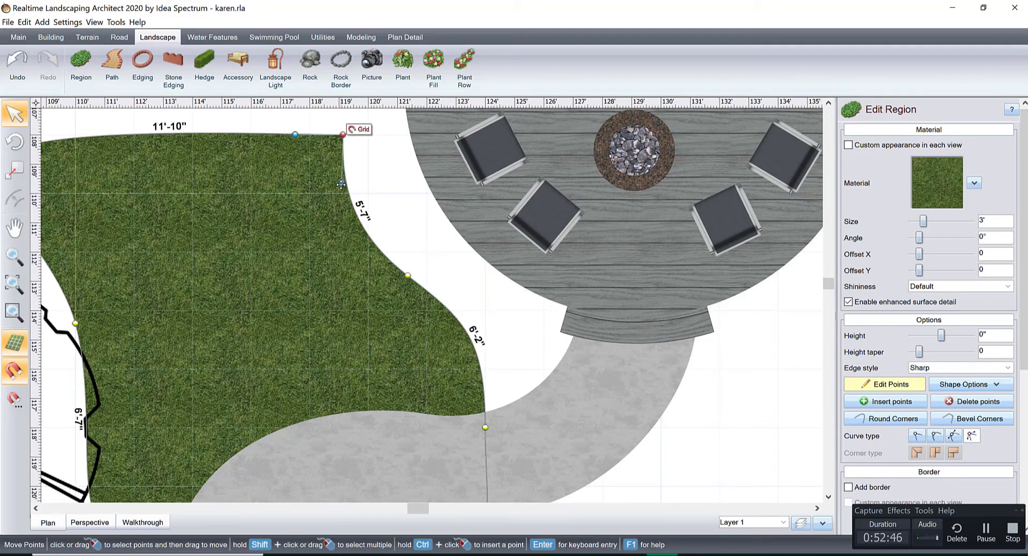
left_click_drag(341, 182, 350, 184)
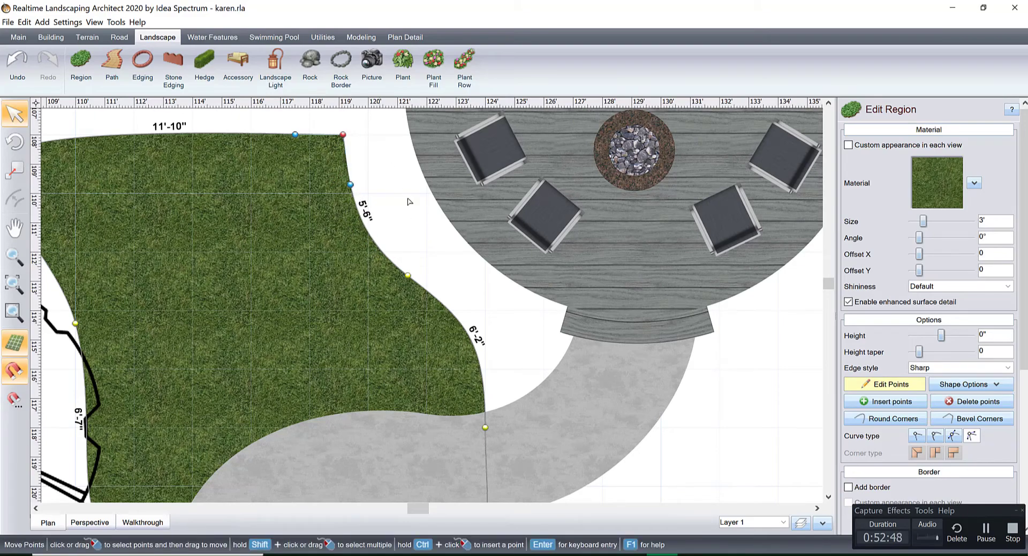
left_click(408, 275)
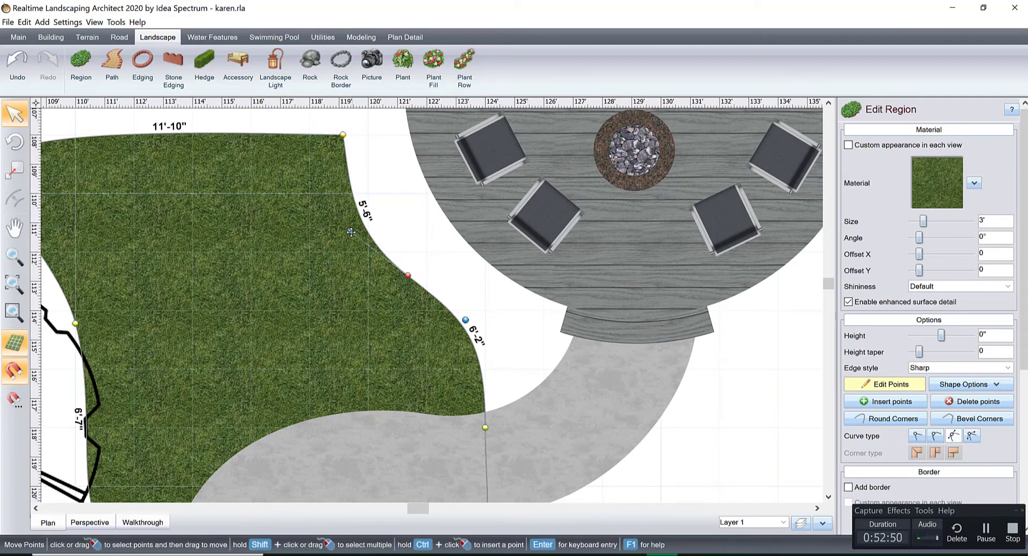
left_click_drag(351, 228, 351, 227)
middle_click_drag(501, 303, 588, 236)
middle_click_drag(493, 351, 599, 430)
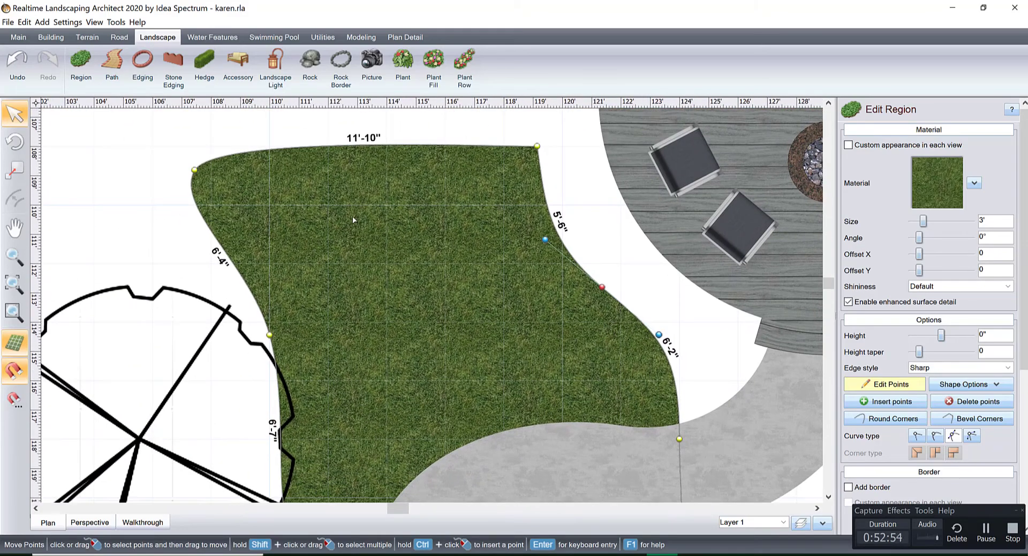
Step: Flatten the lawn's top edge and bend its left edge into a curve
left_click(195, 168)
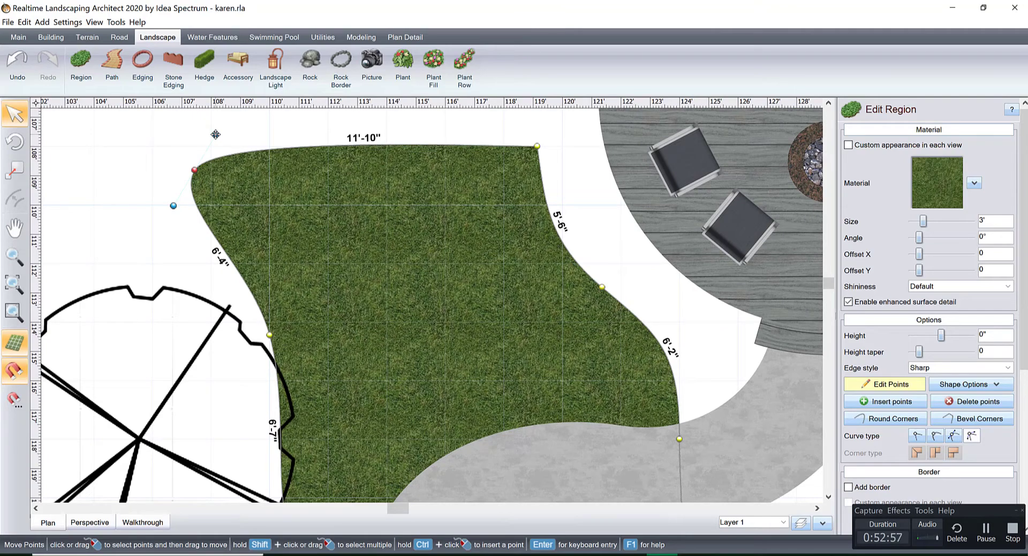
left_click_drag(215, 134, 195, 146)
left_click_drag(171, 183, 179, 262)
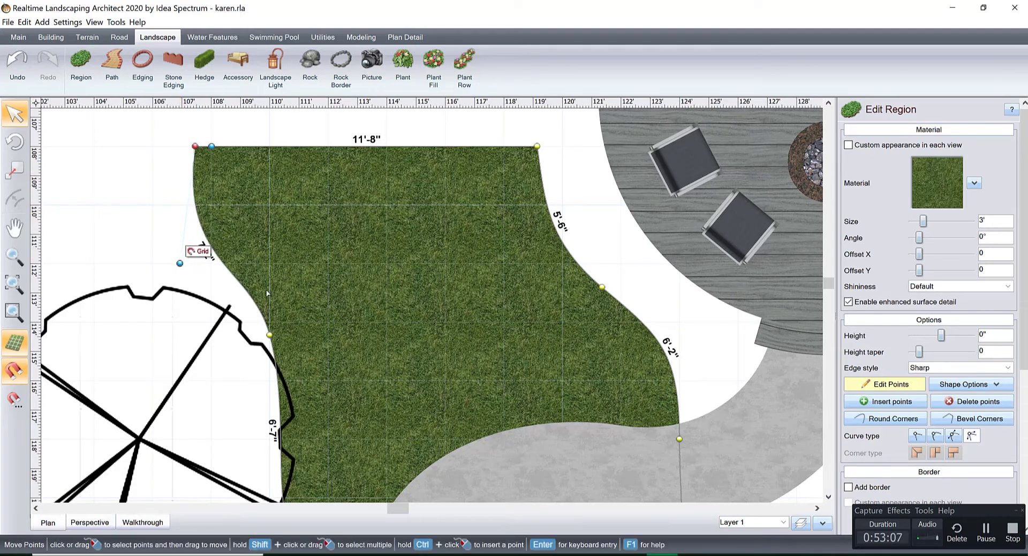
scroll(292, 224, "down", 3)
left_click(290, 253)
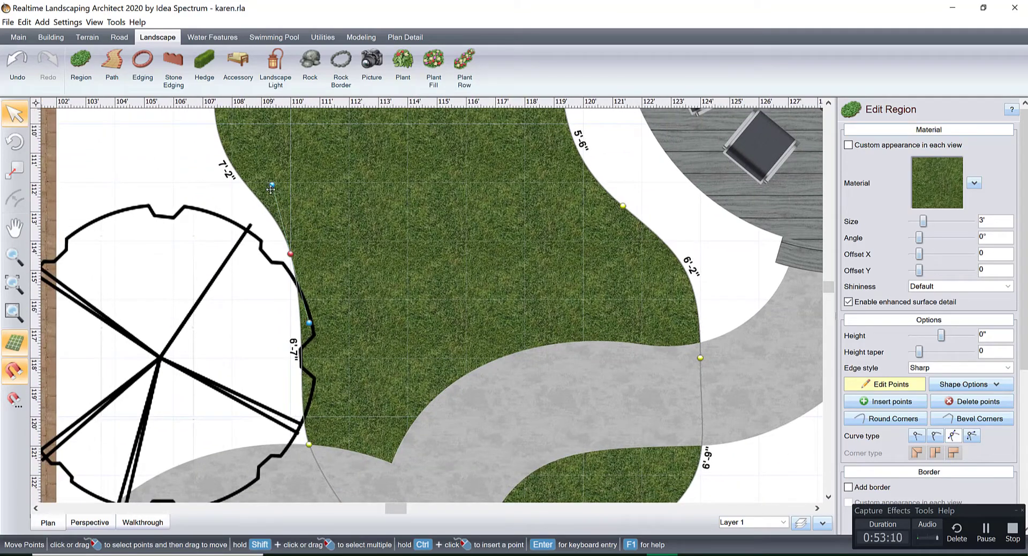
left_click_drag(271, 186, 232, 194)
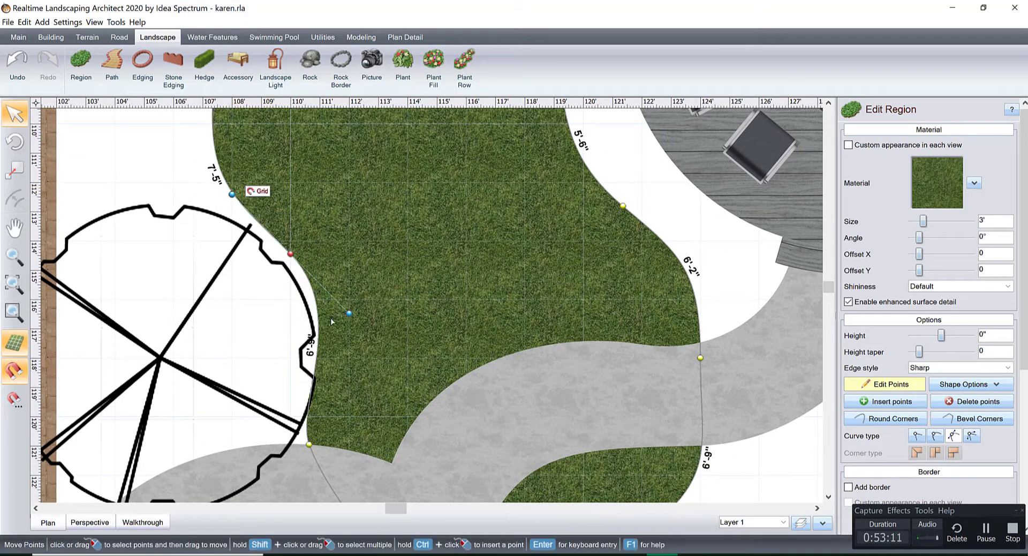
Step: Curve the lawn's left edge around the round structure, fine-tuning its lower point
left_click(308, 443)
left_click_drag(305, 403, 327, 392)
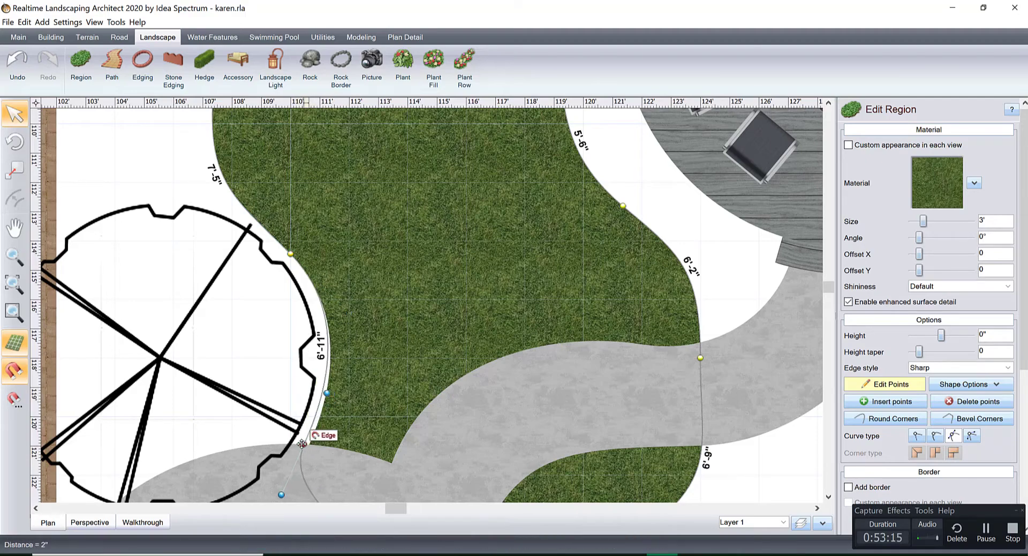
left_click_drag(302, 444, 299, 444)
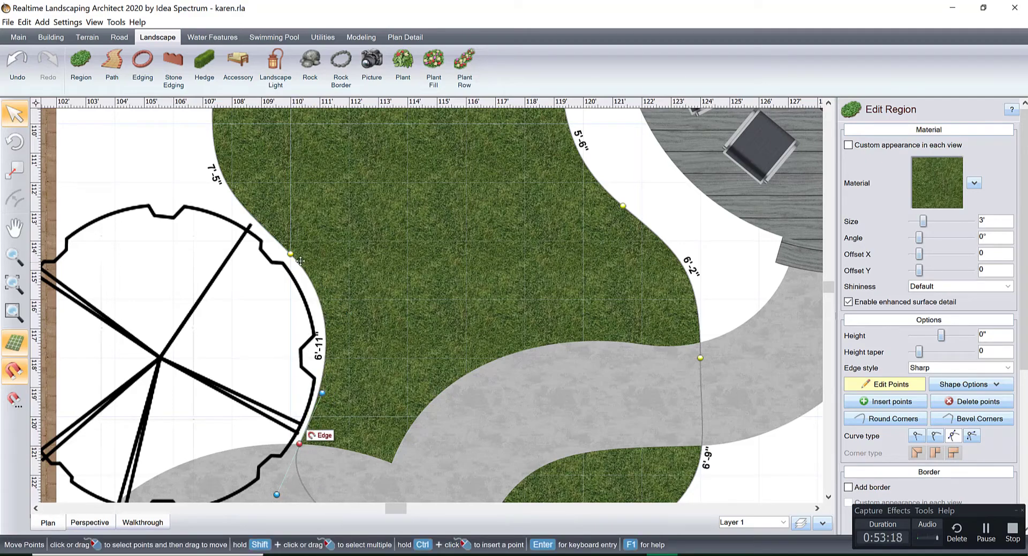
left_click_drag(290, 255, 277, 252)
middle_click_drag(292, 299, 324, 311)
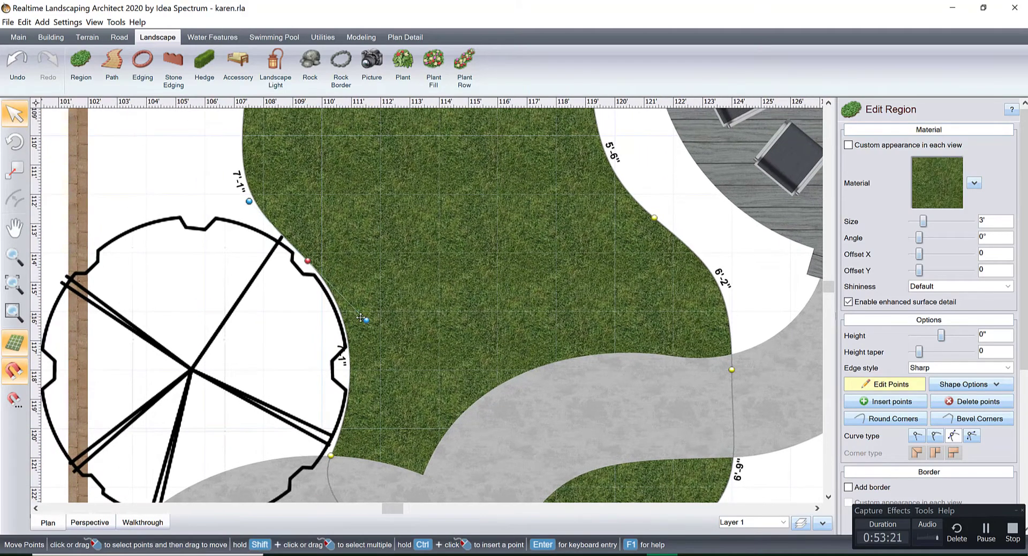
left_click_drag(365, 319, 367, 320)
left_click(330, 455)
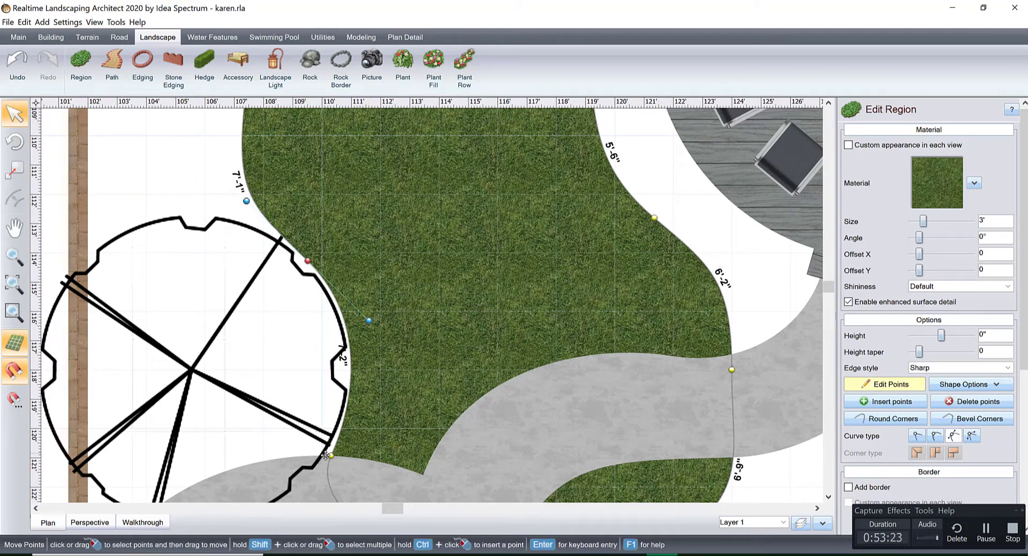
left_click_drag(356, 402, 360, 396)
Step: Move the top-left corner to lengthen the top edge and adjust the curve below it
middle_click_drag(251, 129, 305, 219)
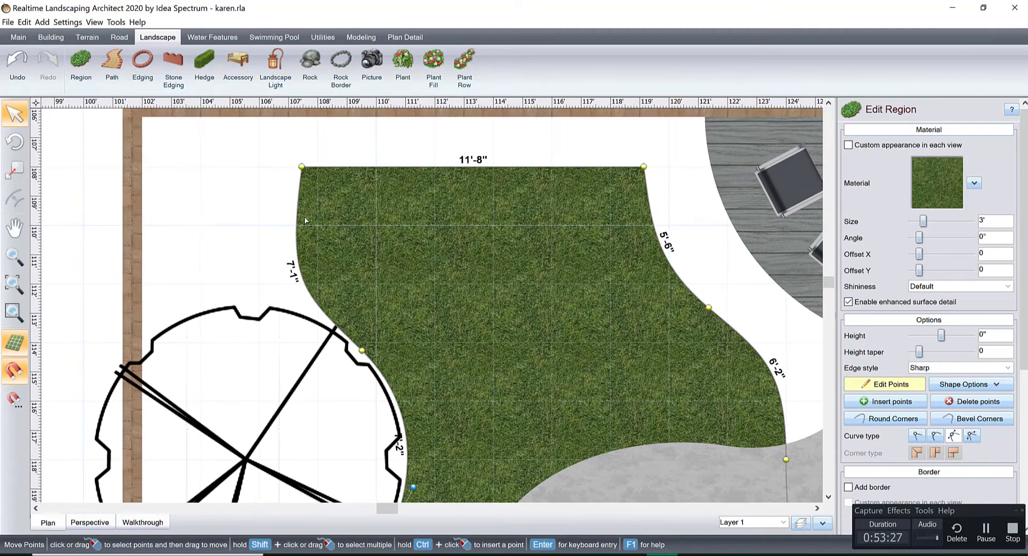
left_click(299, 166)
left_click_drag(281, 167, 281, 167)
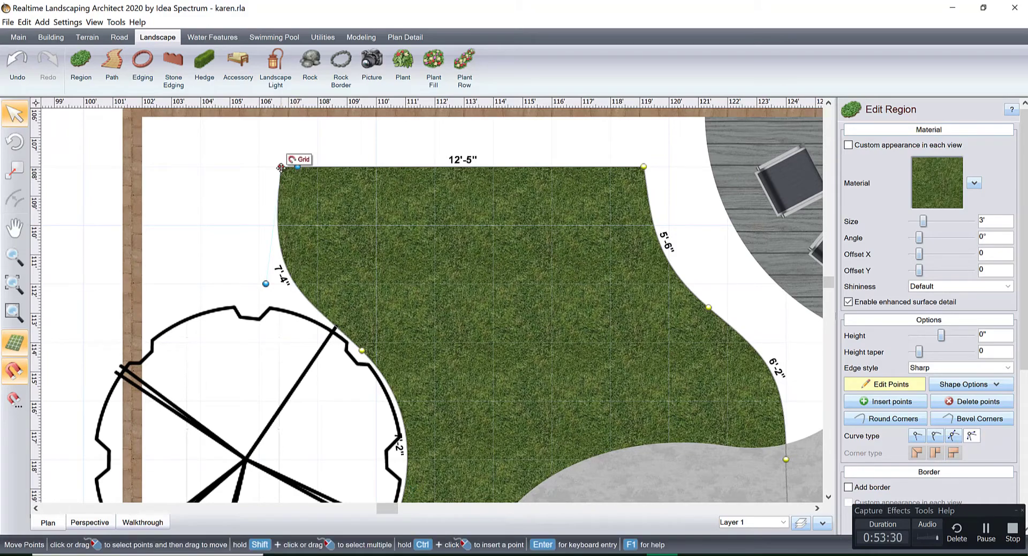
left_click_drag(266, 282, 274, 284)
scroll(426, 320, "down", 3)
middle_click_drag(537, 336, 427, 252)
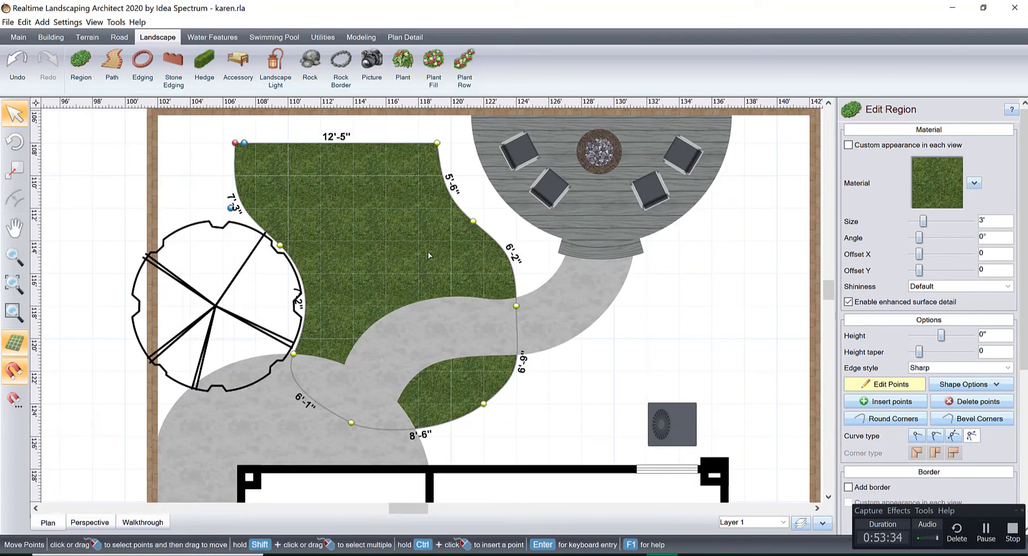
Step: In Perspective, pull out the small walkway lawn's top point, giving 9'-1", 7' and 6'-1" edges
left_click(101, 522)
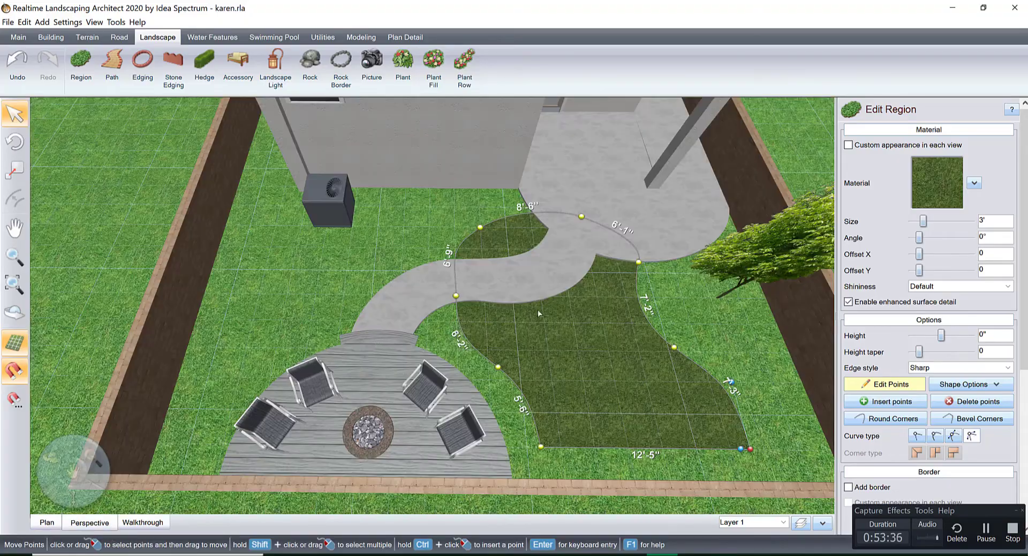
right_click_drag(539, 313, 646, 373)
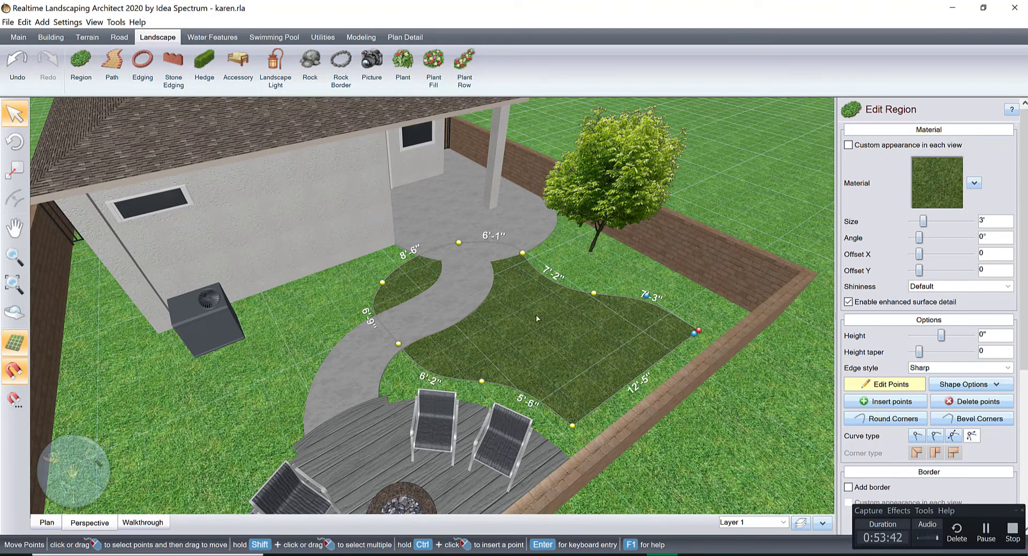
right_click_drag(578, 343, 478, 343)
scroll(478, 342, "up", 5)
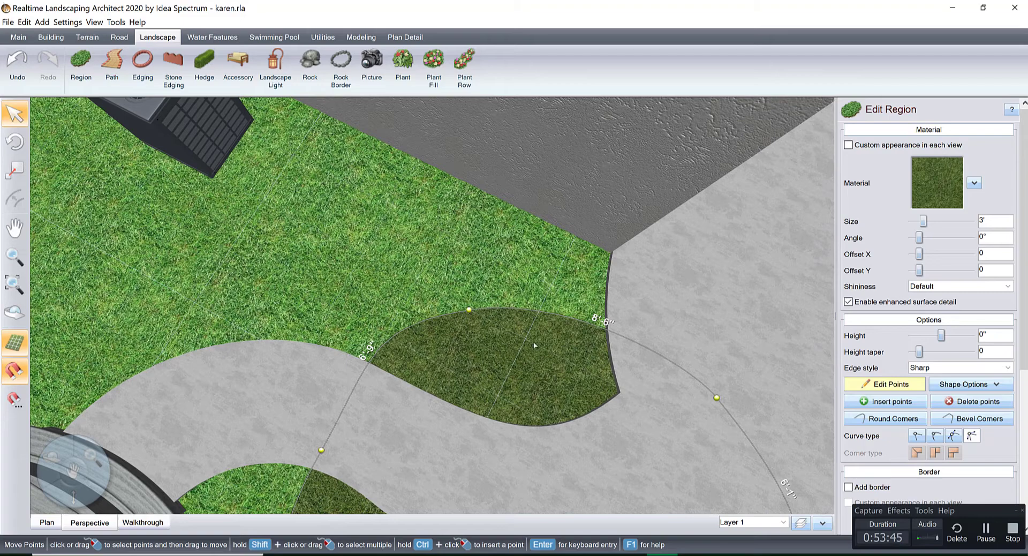
left_click(475, 311)
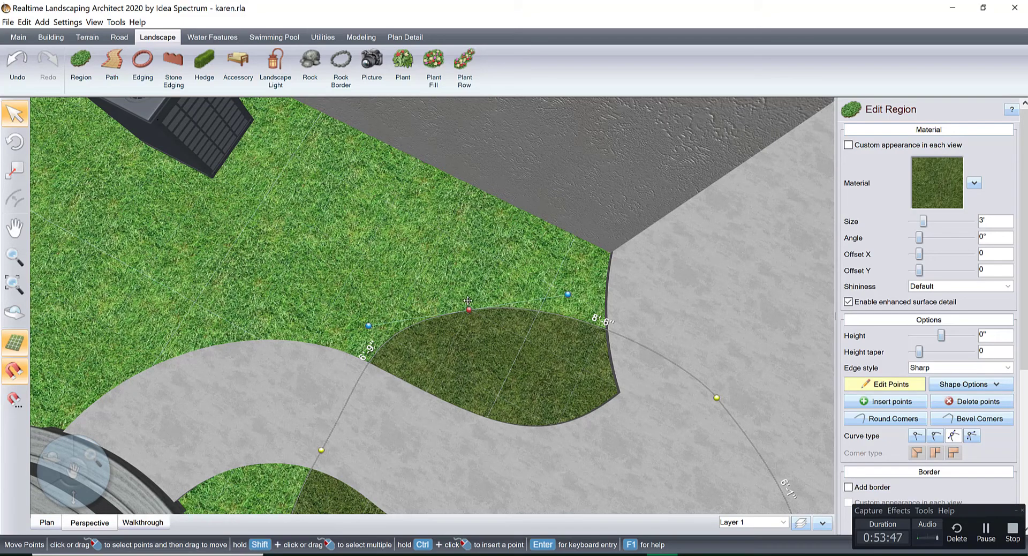
left_click_drag(467, 300, 457, 283)
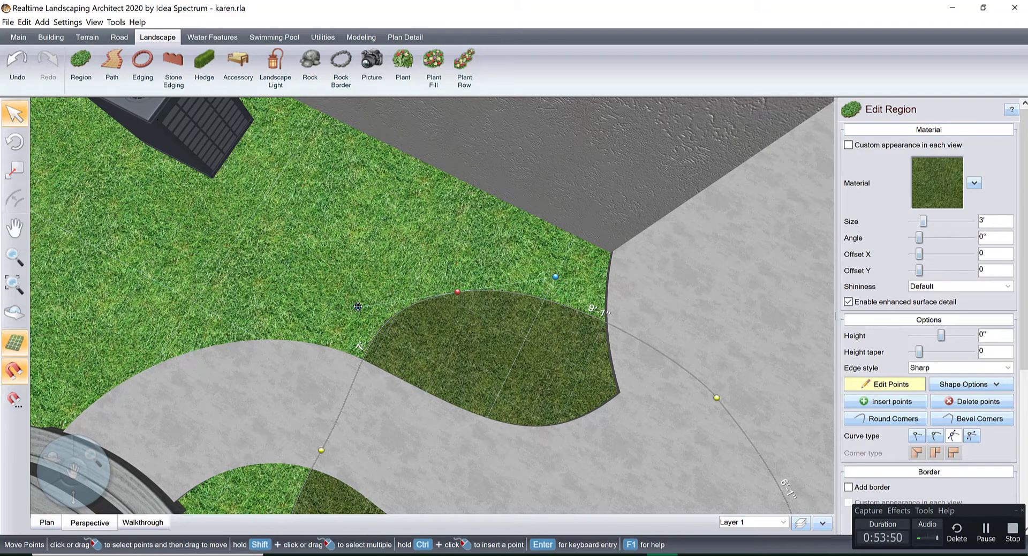
middle_click_drag(352, 427, 360, 314)
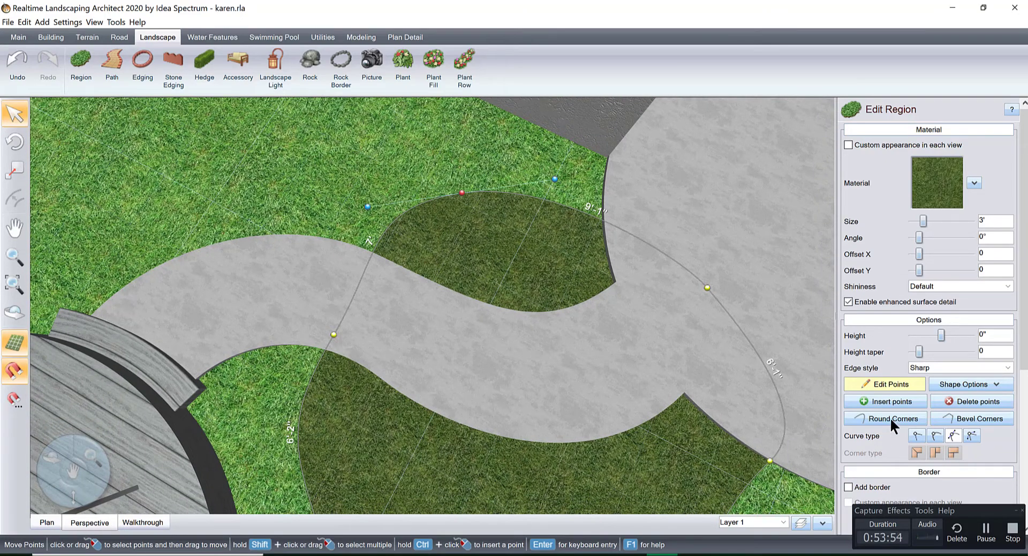
left_click(891, 402)
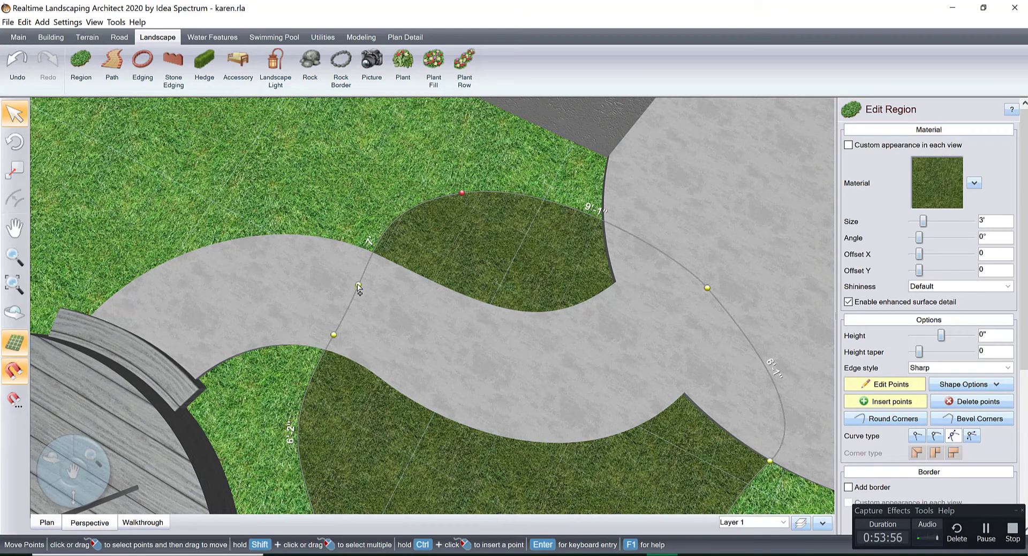
left_click(42, 522)
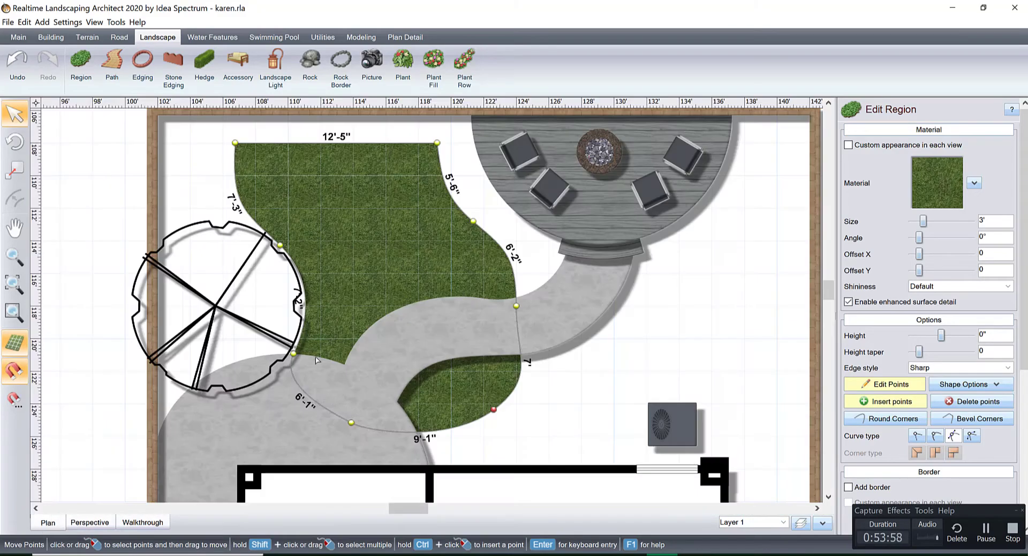
Step: Move and bend the lawn's edge point where it meets the walkway
scroll(535, 409, "up", 3)
middle_click_drag(486, 351, 345, 250)
middle_click_drag(413, 263, 344, 348)
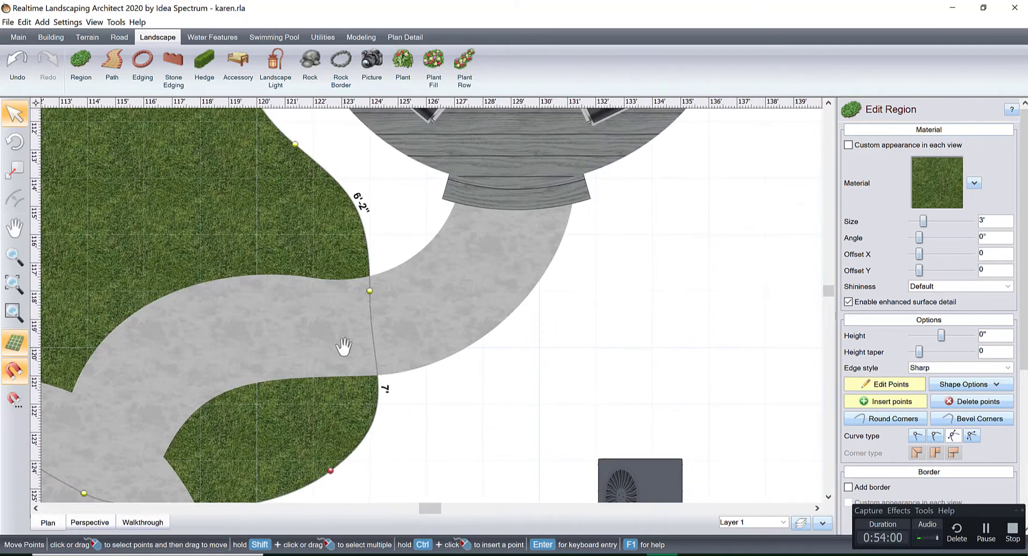
left_click(369, 291)
left_click(897, 386)
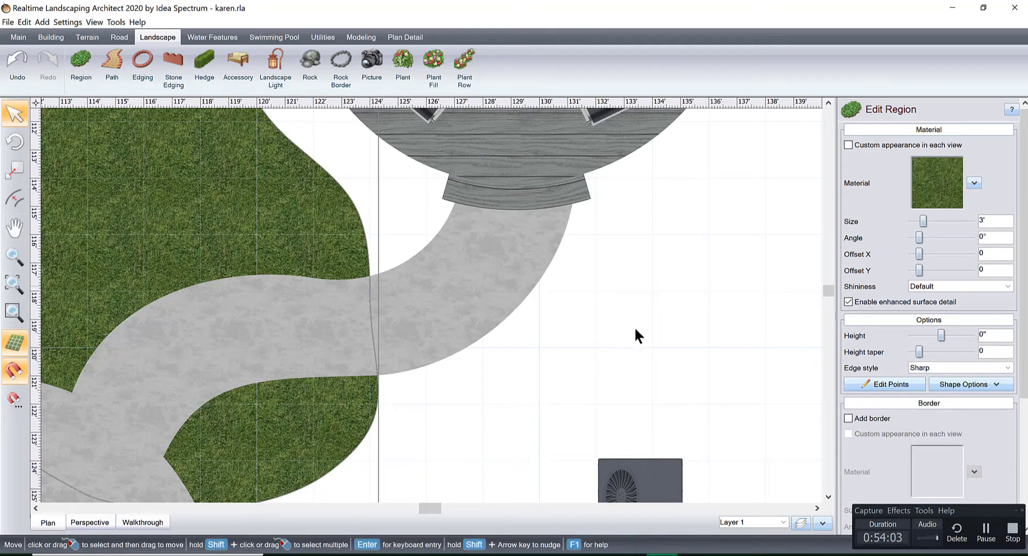
left_click(873, 385)
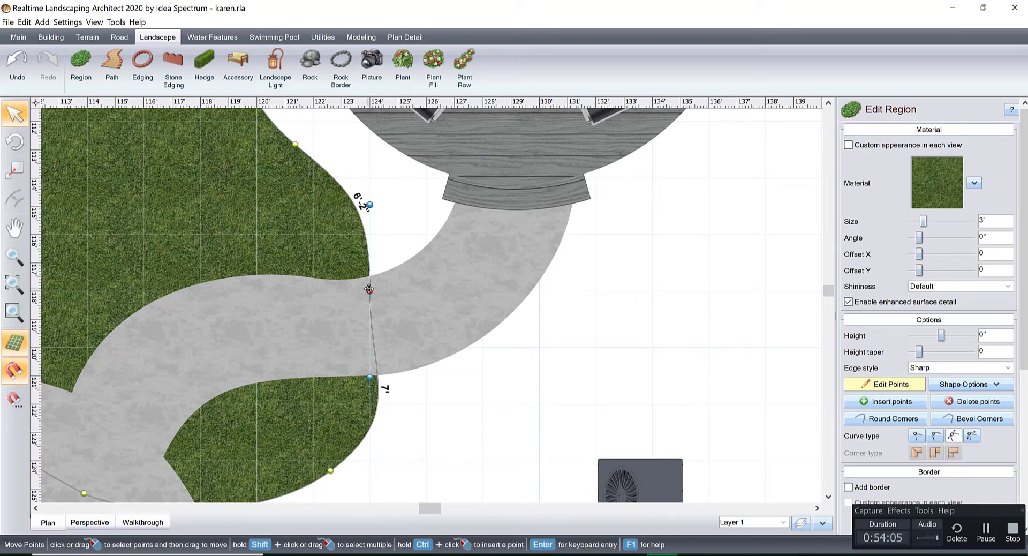
left_click_drag(369, 289, 391, 305)
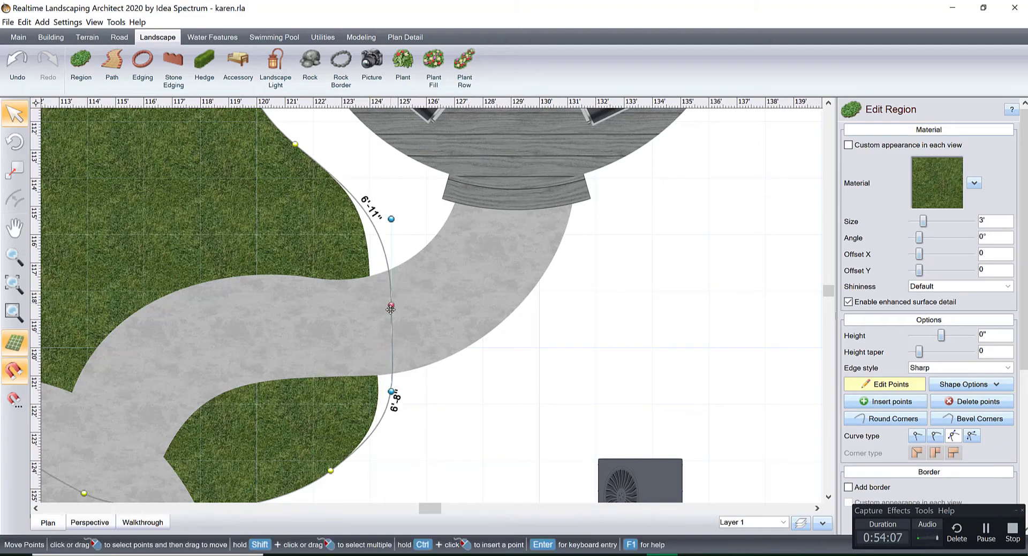
left_click_drag(391, 220, 380, 220)
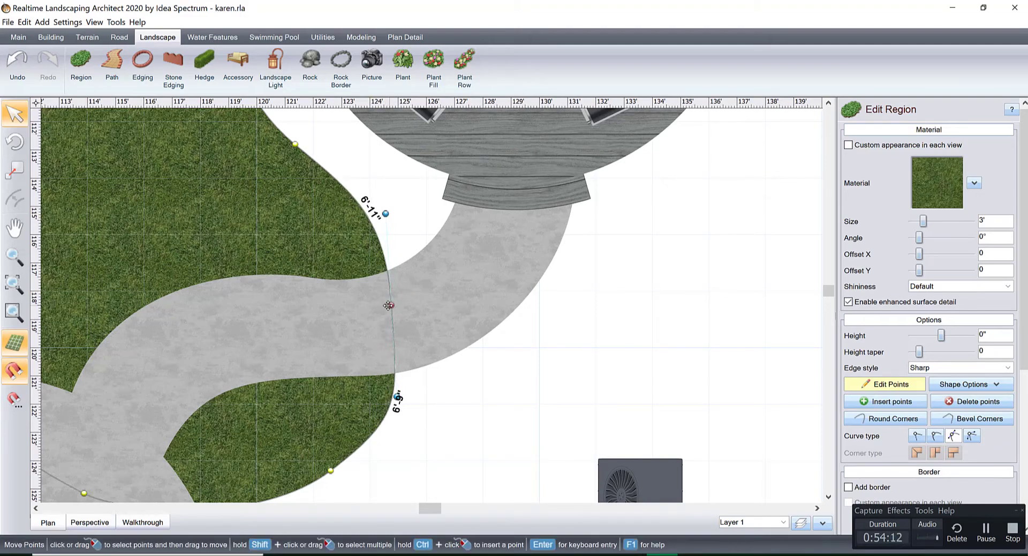
left_click_drag(390, 309, 380, 346)
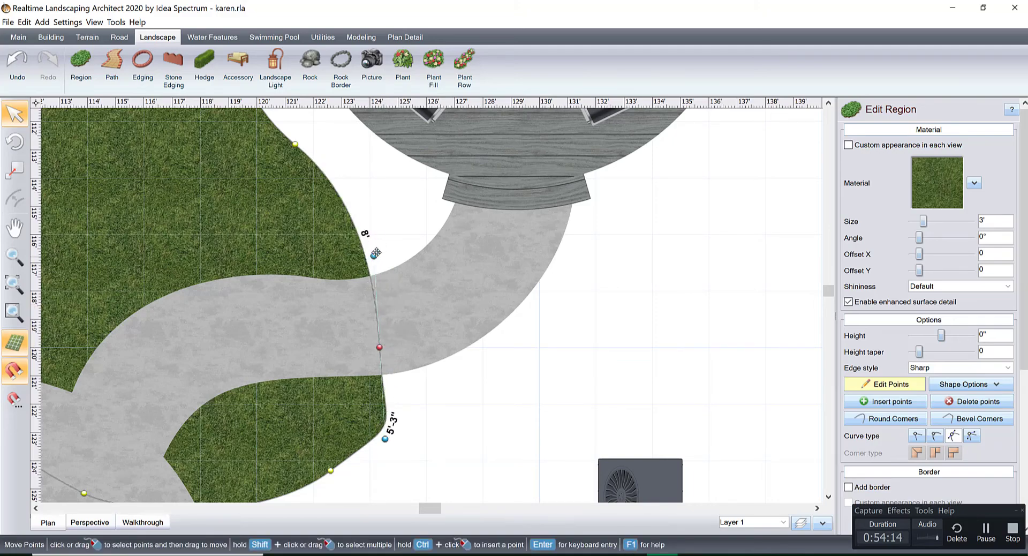
left_click_drag(374, 255, 384, 236)
Step: Reshape the lower lawn edges to 3'-11" and 10'-1" curves and turn off Edit Points
scroll(357, 250, "down", 2)
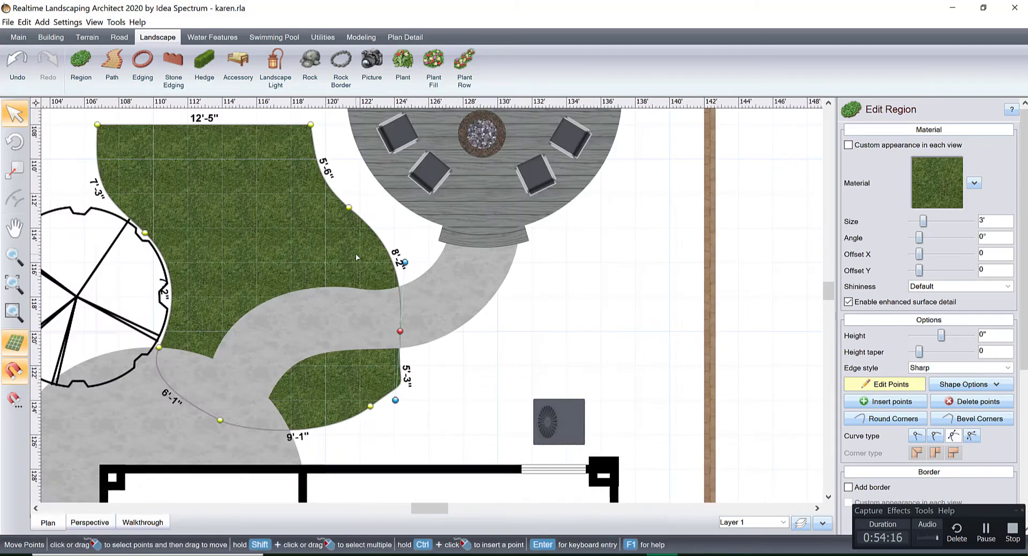
middle_click_drag(356, 253, 419, 197)
scroll(467, 293, "up", 2)
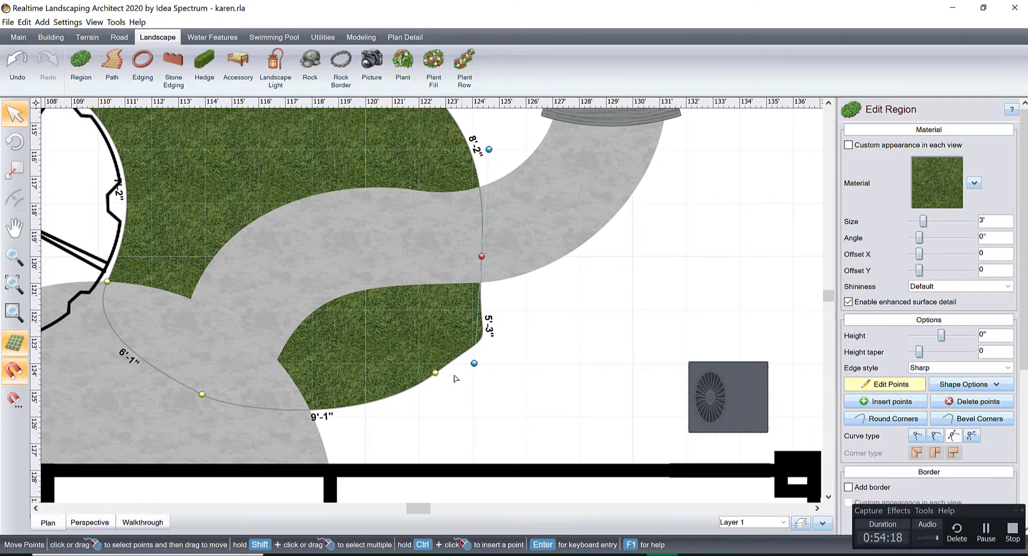
left_click_drag(434, 374, 418, 392)
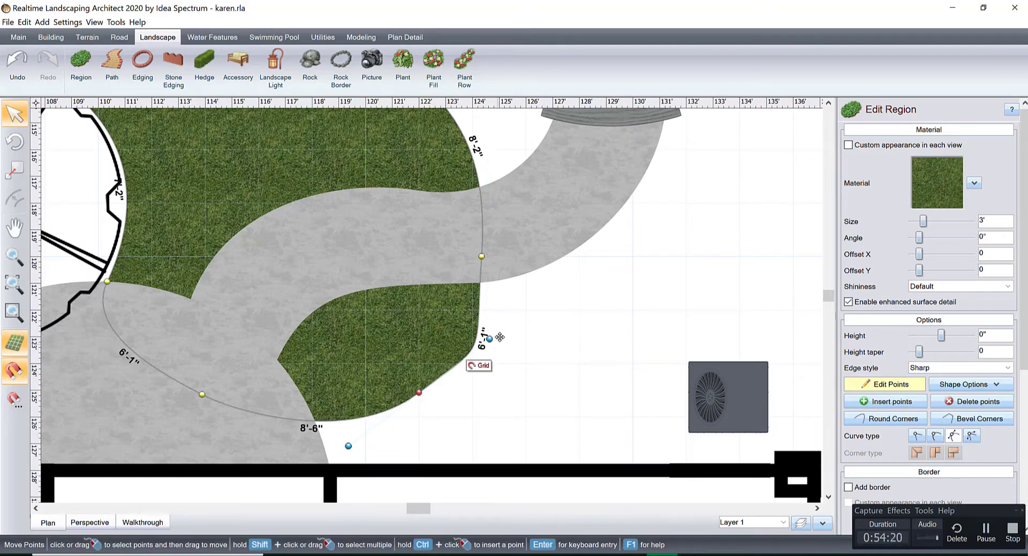
left_click_drag(489, 339, 395, 416, "ctrl")
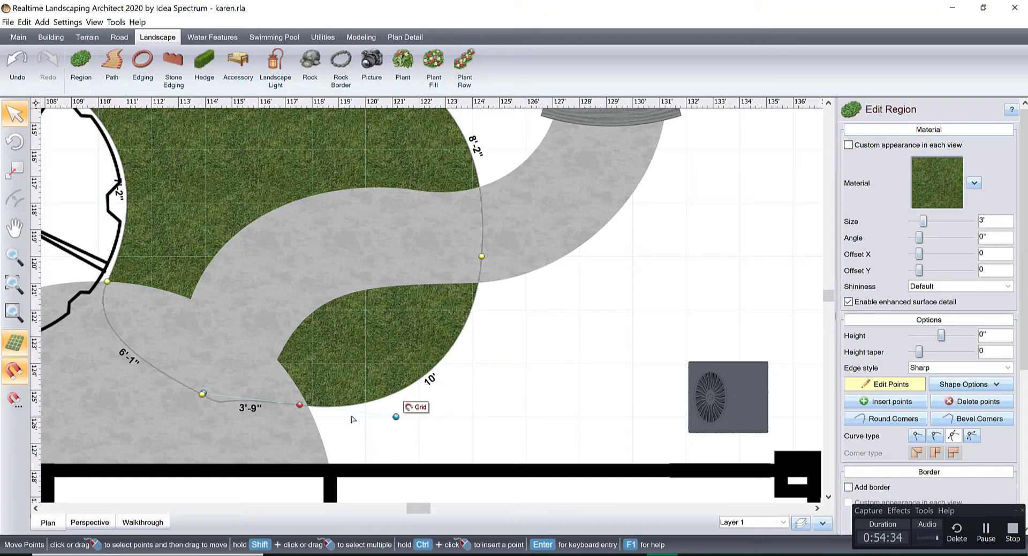
left_click_drag(299, 406, 300, 416)
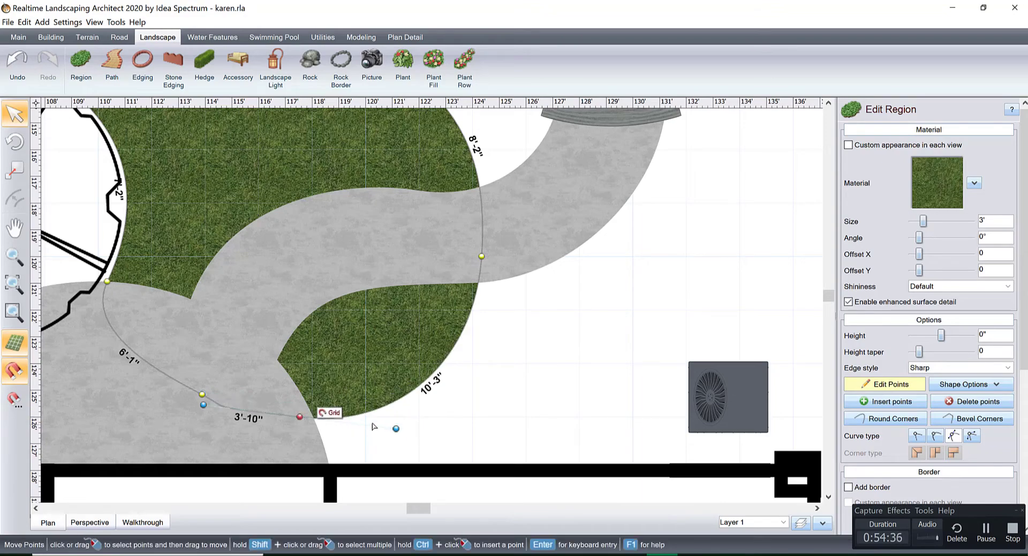
left_click_drag(395, 428, 397, 416)
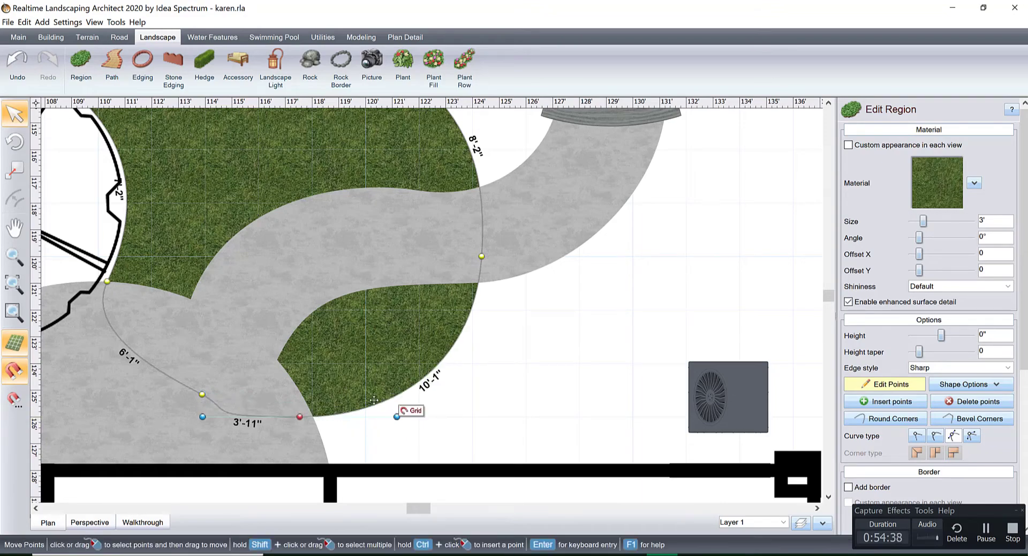
scroll(358, 383, "down", 1)
scroll(358, 384, "down", 2)
scroll(365, 393, "up", 3)
scroll(365, 394, "down", 1)
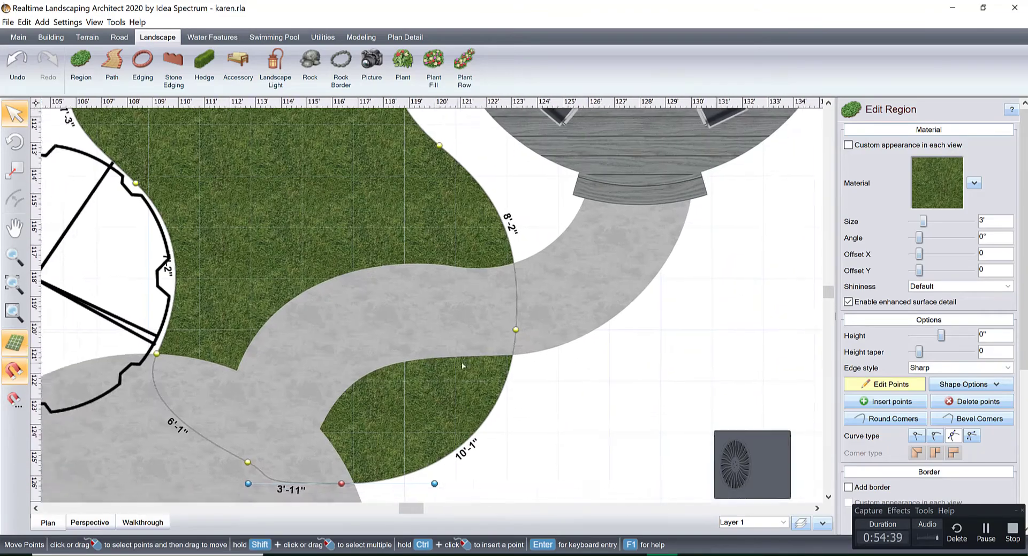
left_click(916, 387)
left_click(89, 522)
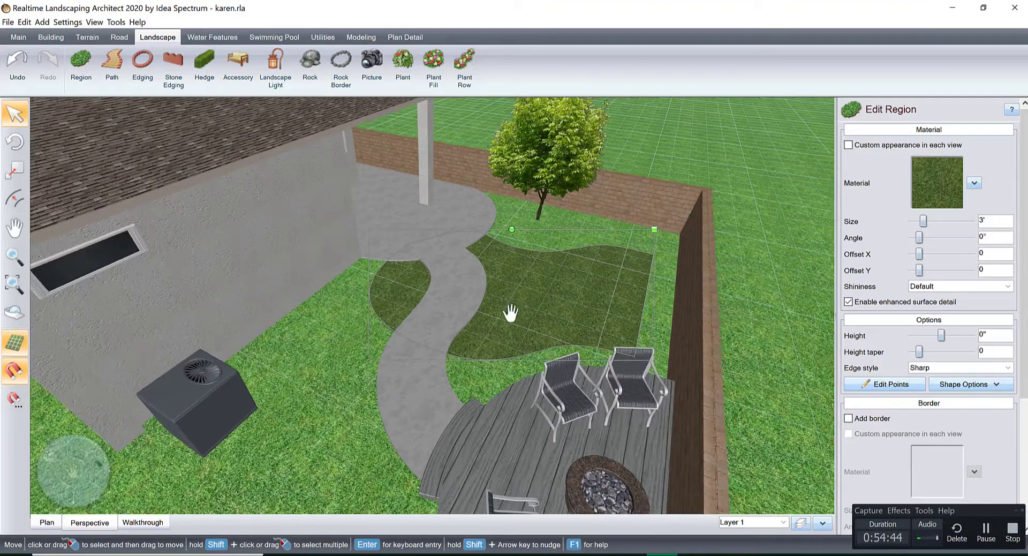
Step: Orbit the 3D view around the reshaped lawn, deck chairs and tree by the wall corner
scroll(510, 313, "up", 3)
middle_click_drag(696, 450, 513, 303)
middle_click_drag(488, 351, 486, 374)
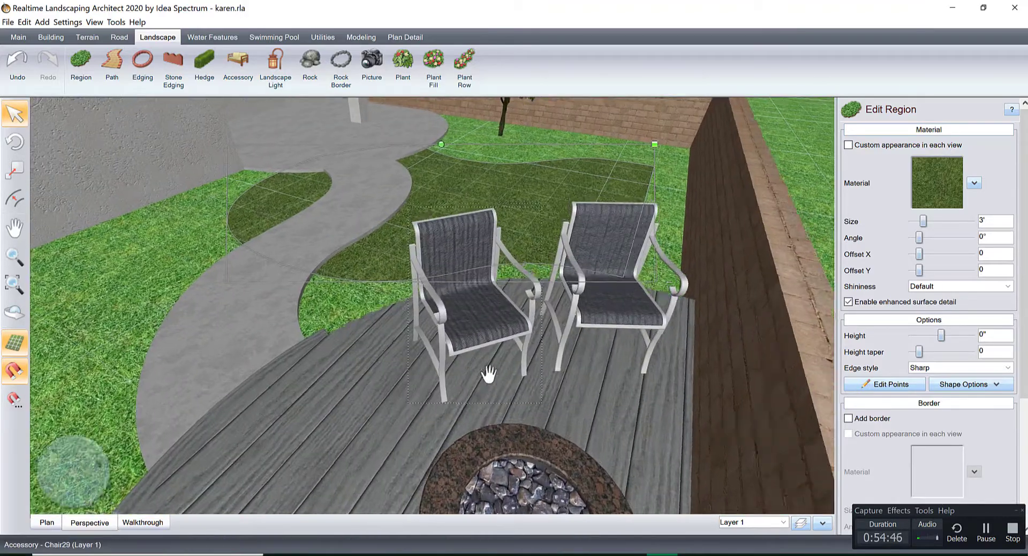
right_click_drag(486, 373, 455, 402)
middle_click_drag(488, 301, 519, 339)
right_click_drag(521, 337, 554, 297)
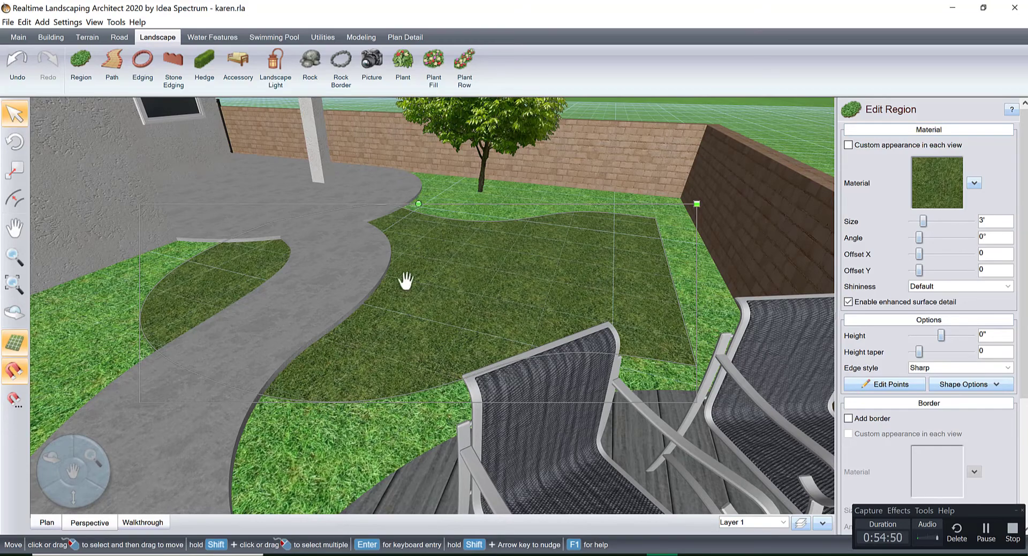
scroll(405, 289, "up", 3)
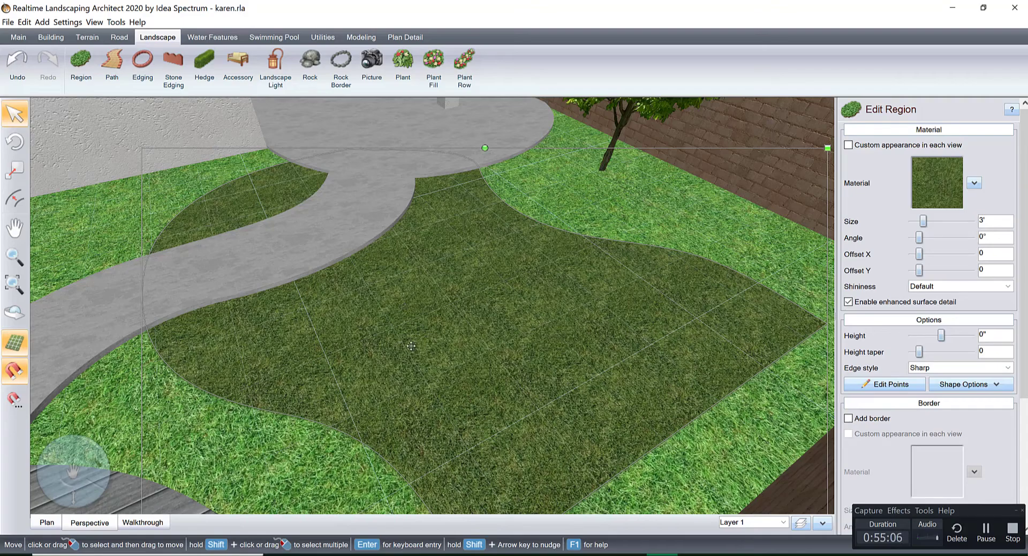
right_click_drag(444, 313, 382, 355)
middle_click_drag(599, 275, 460, 252)
right_click_drag(541, 188, 476, 244)
middle_click_drag(517, 251, 489, 254)
right_click_drag(487, 253, 536, 268)
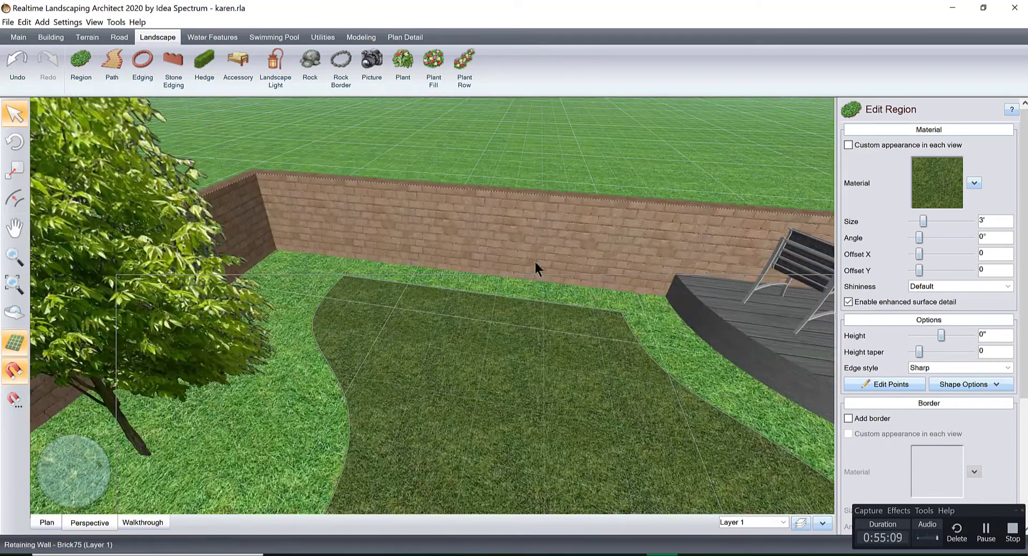
Step: Return to the Plan view framed on the lawn and start the Stone Edging tool
left_click(48, 523)
scroll(435, 320, "down", 7)
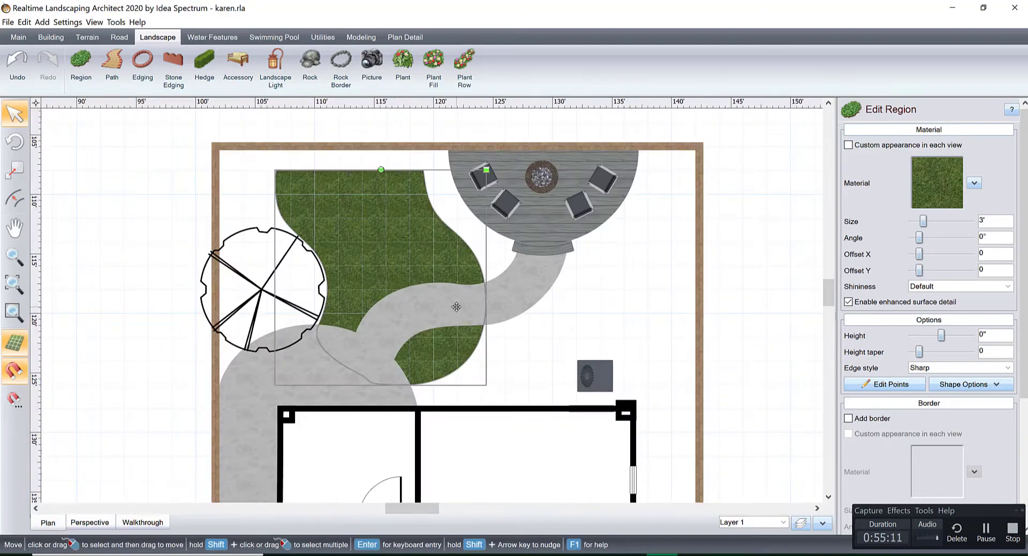
middle_click_drag(378, 181, 501, 237)
scroll(420, 259, "up", 4)
scroll(501, 238, "down", 1)
scroll(502, 237, "up", 1)
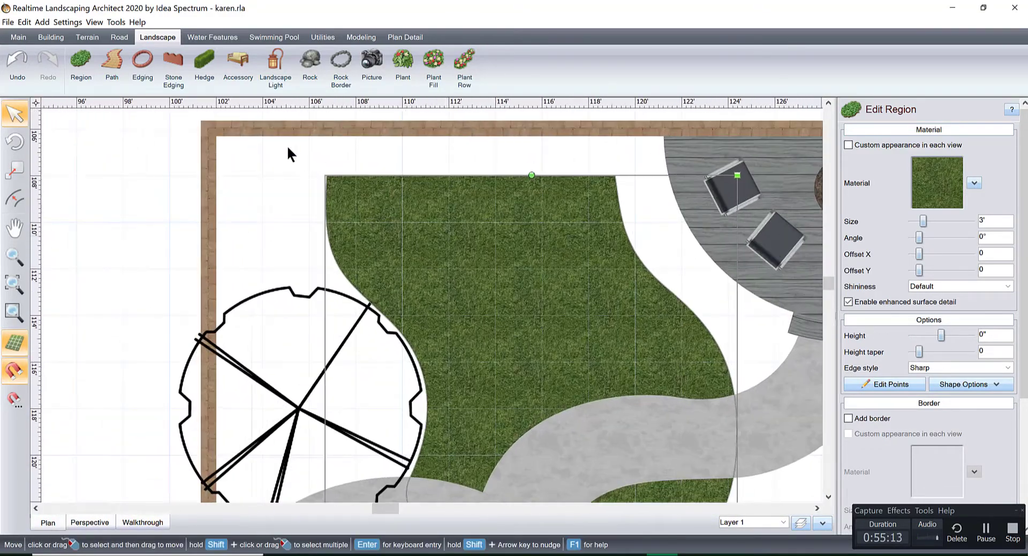
left_click(168, 61)
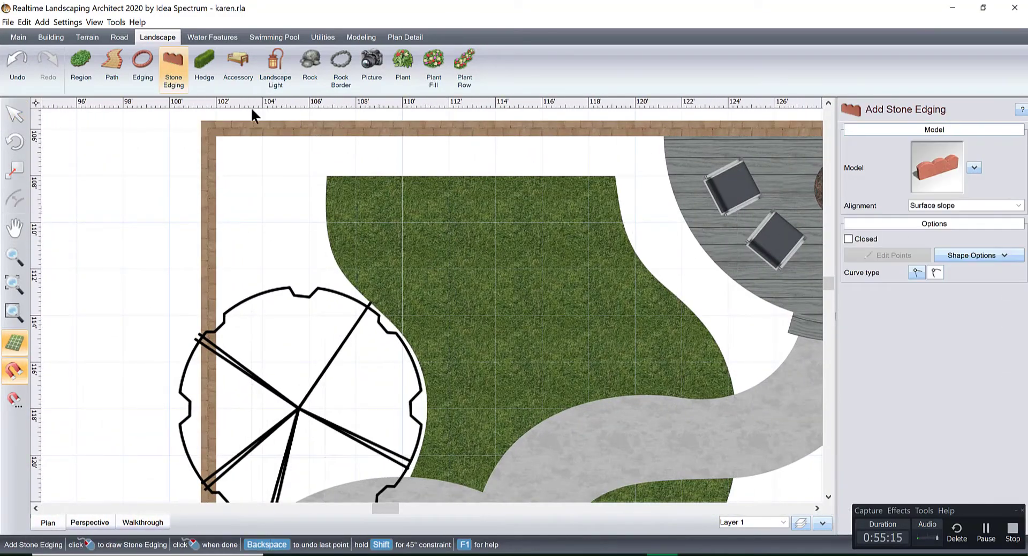
Step: Choose the red Stone Block2 artwork from the edging model catalogue
left_click(946, 156)
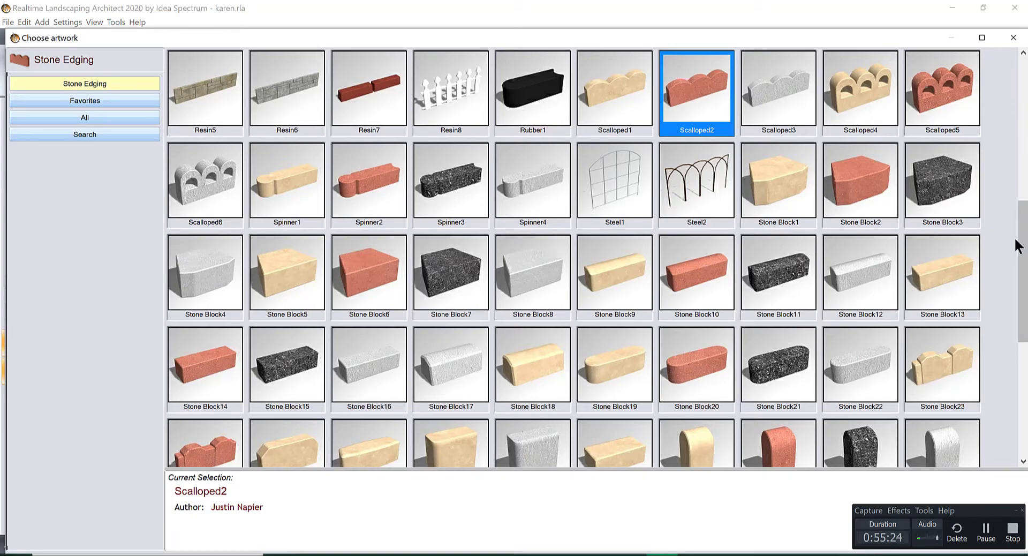
left_click_drag(1024, 244, 1010, 84)
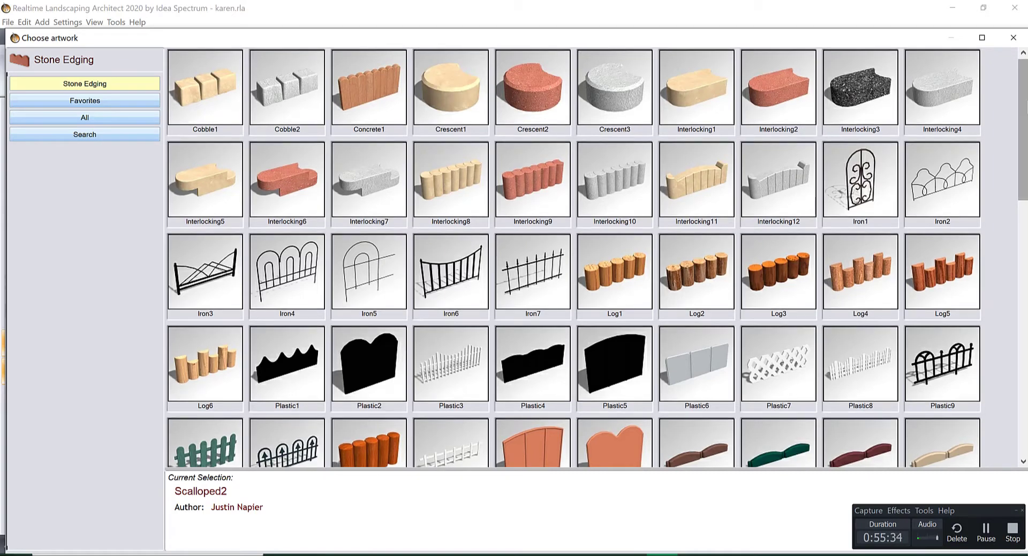
scroll(596, 257, "down", 5)
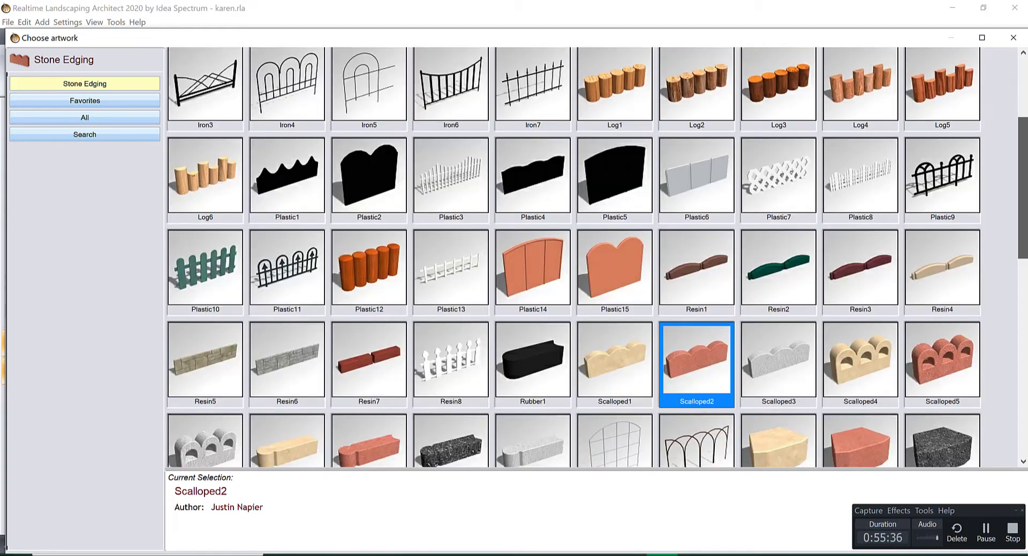
scroll(596, 257, "down", 5)
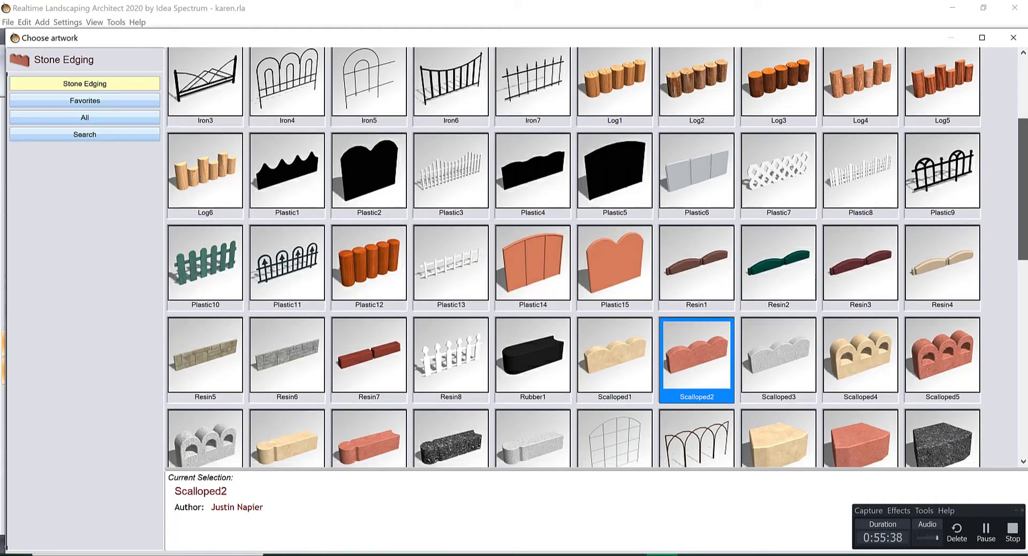
scroll(734, 272, "down", 4)
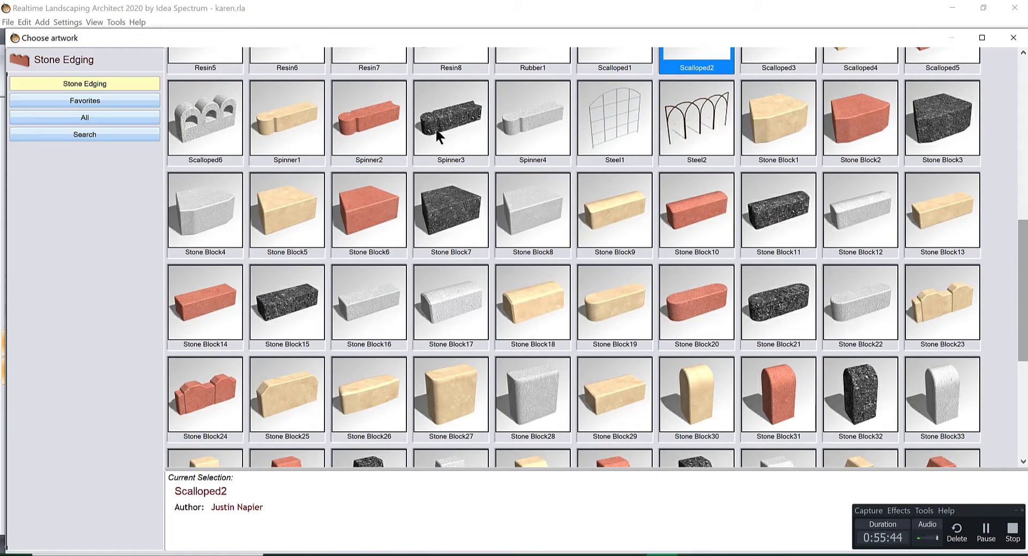
double_click(857, 111)
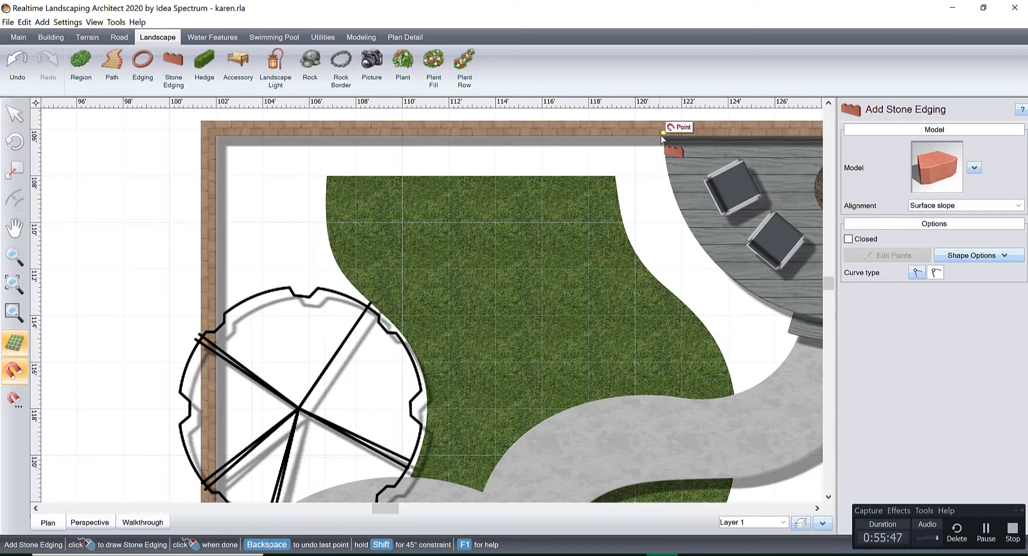
Step: Lay 19 stone blocks (27'-1") from the deck corner along the top wall and down the left
left_click(645, 162)
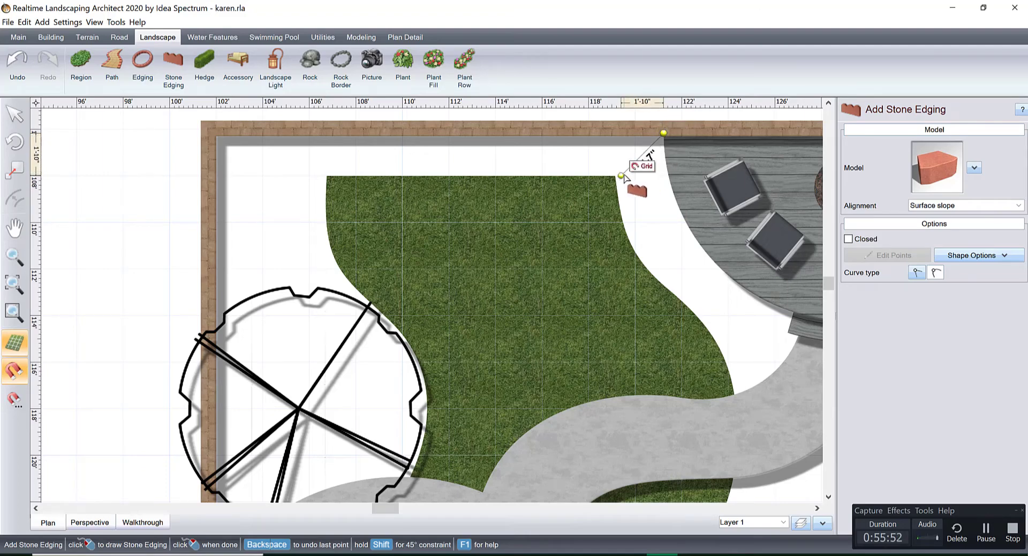
left_click(621, 175)
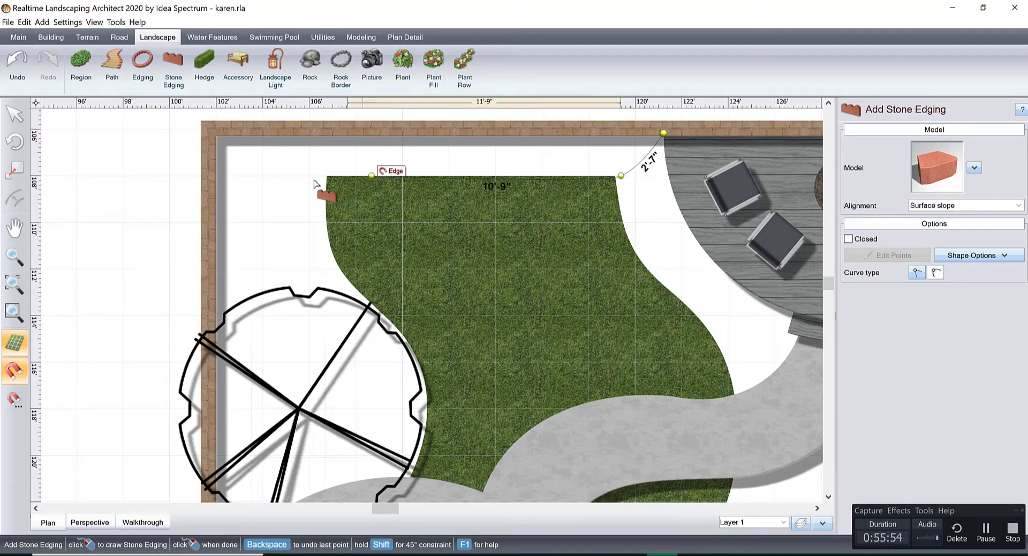
left_click(262, 175)
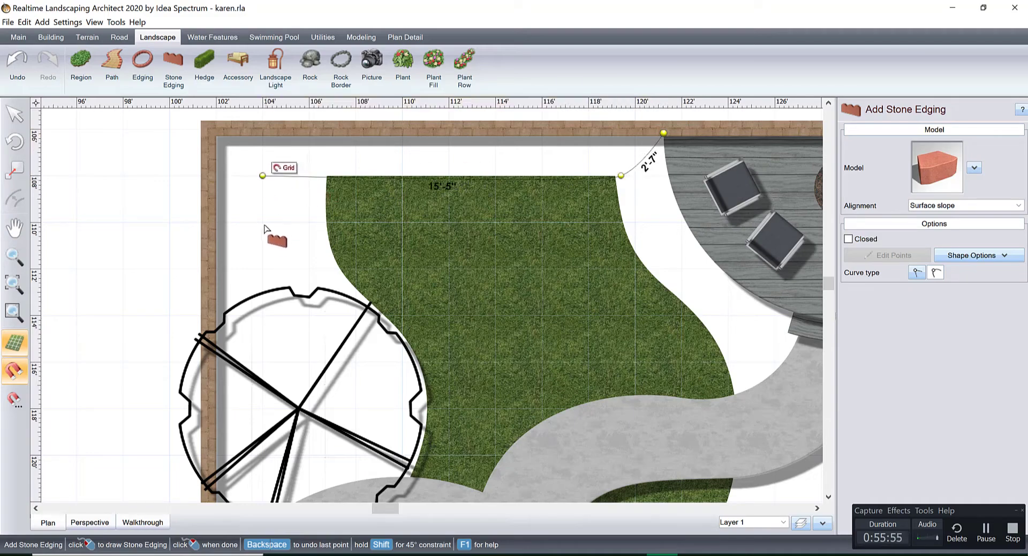
left_click(263, 314)
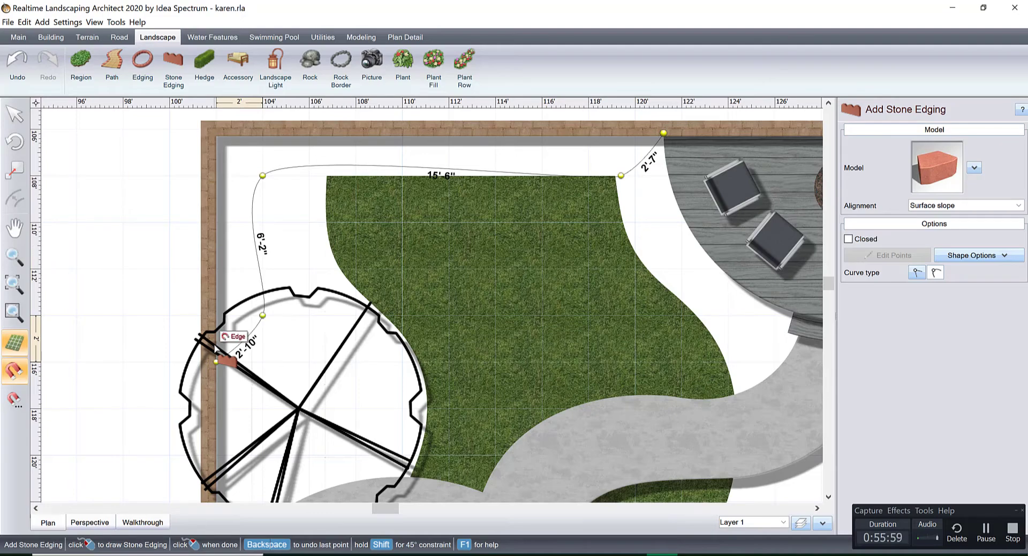
right_click(214, 347)
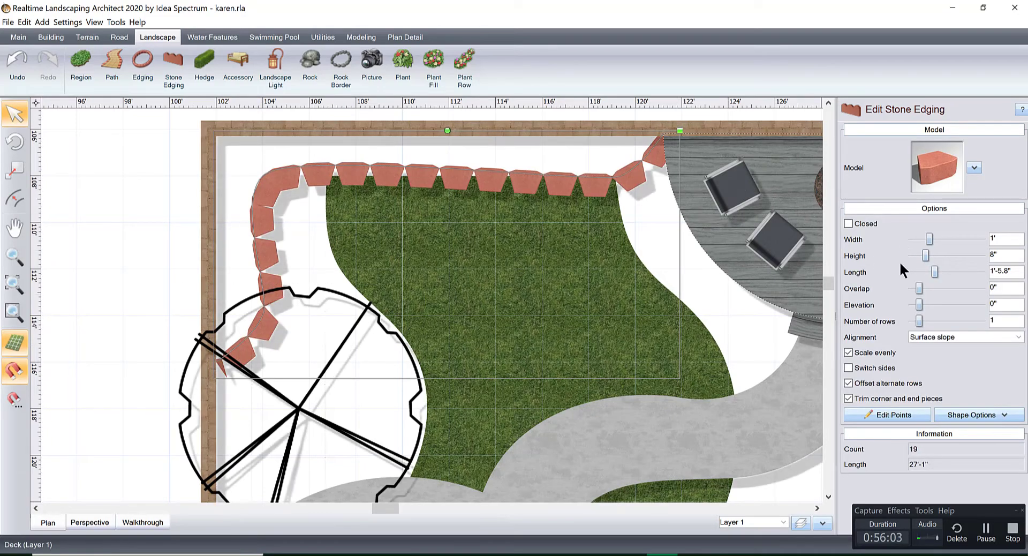
Step: Flip the edging blocks to the other side, sharpen the upper-left corner and straighten the top-right curve
left_click(848, 367)
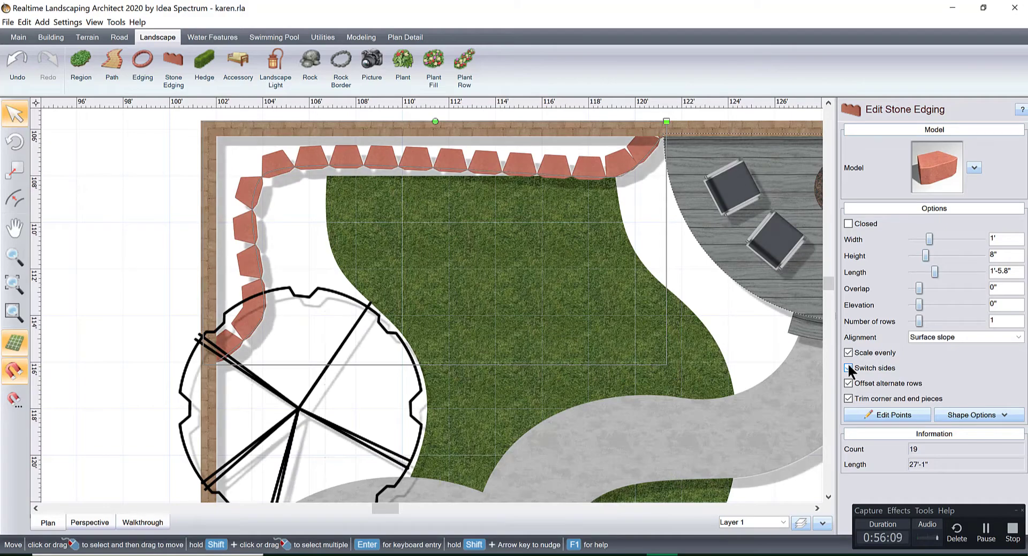
left_click(897, 414)
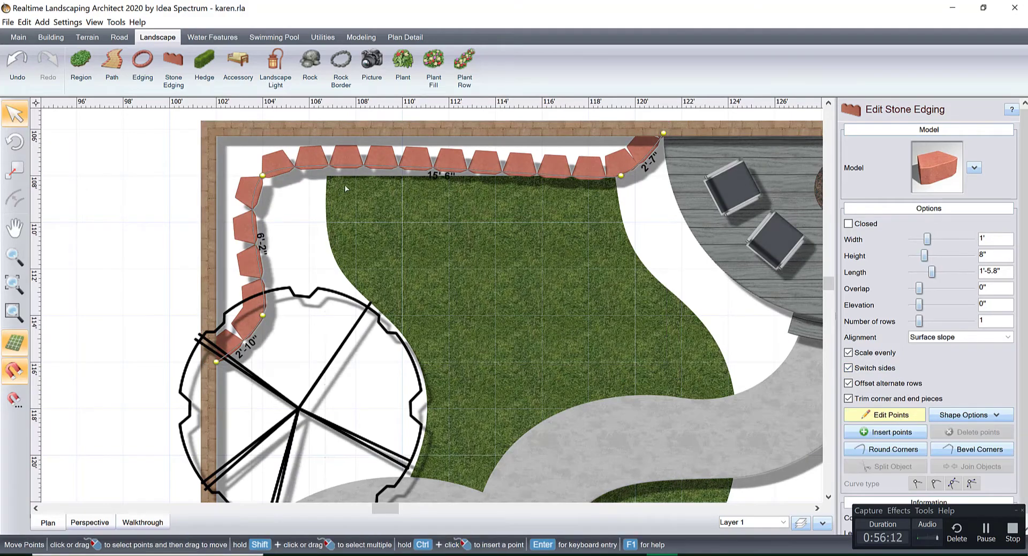
left_click(262, 175)
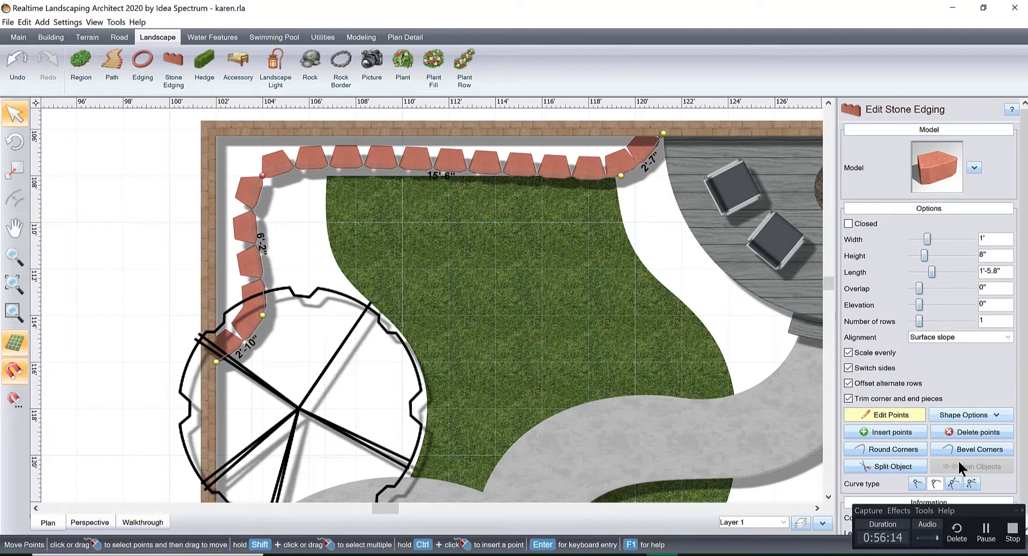
left_click(916, 483)
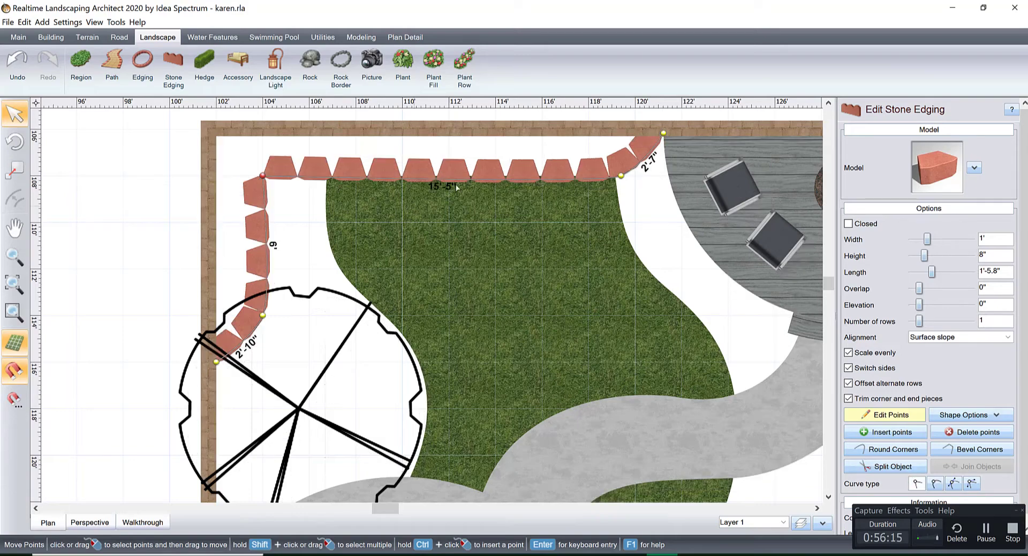
left_click(619, 176)
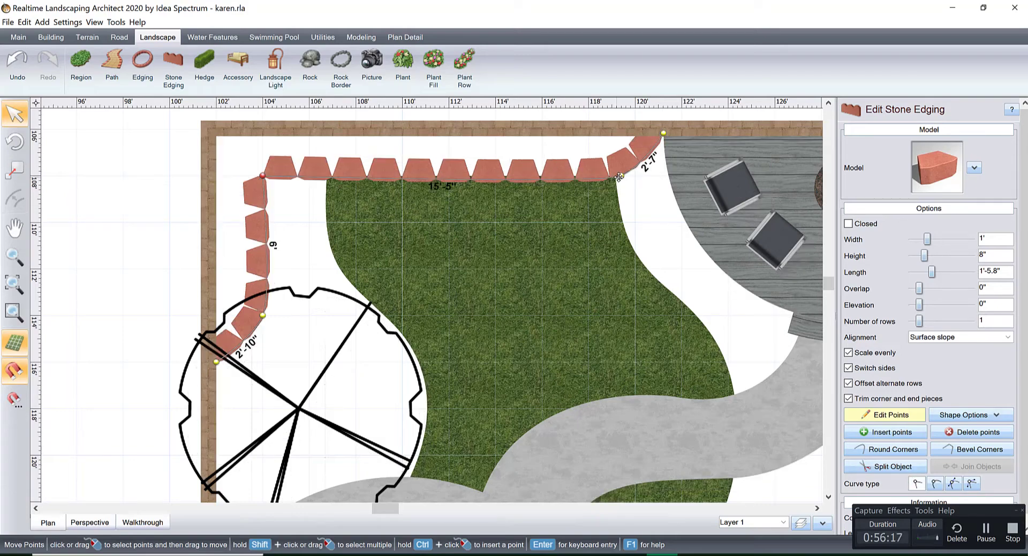
left_click(948, 479)
left_click_drag(599, 184, 588, 176)
Step: Shift the upper-left edging corner slightly right and reshape the lower vertex and final curved section
scroll(656, 150, "up", 2)
middle_click_drag(583, 196, 499, 289)
middle_click_drag(507, 161, 748, 99)
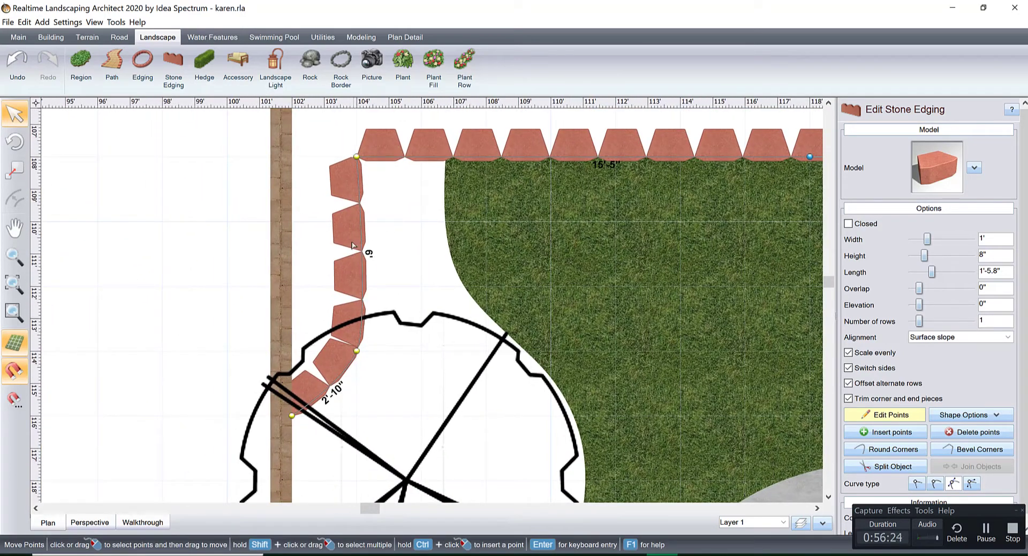
left_click_drag(356, 156, 368, 156)
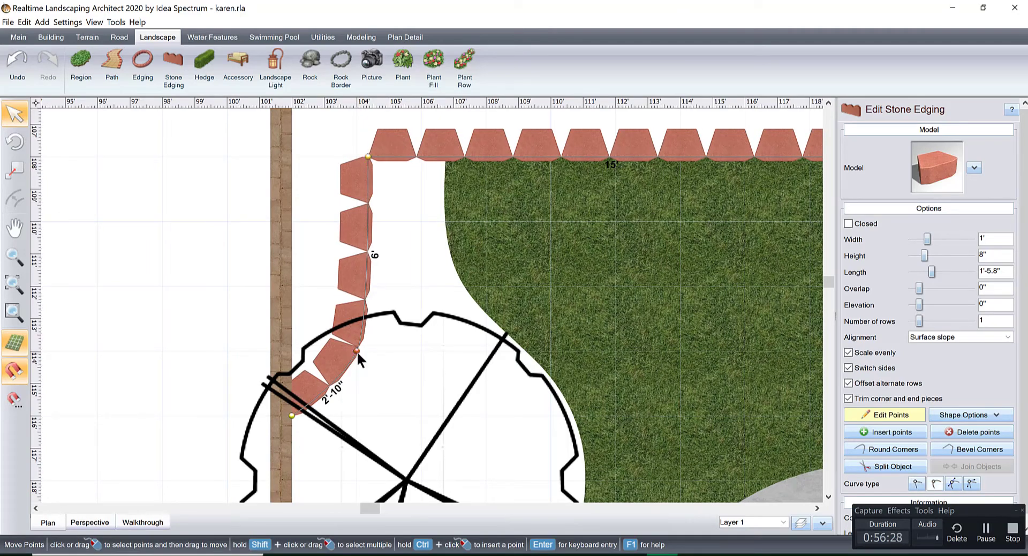
left_click_drag(356, 351, 363, 304)
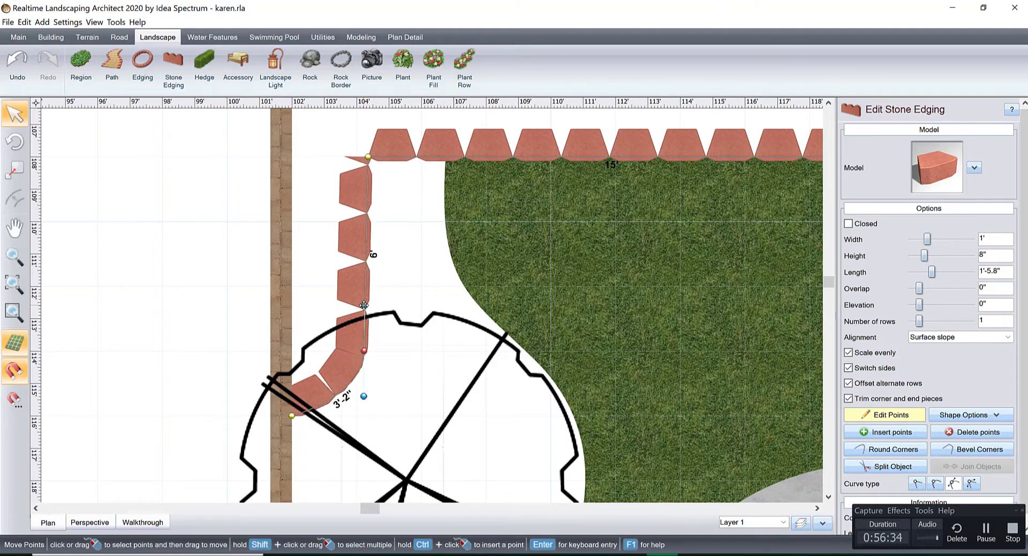
scroll(354, 219, "up", 1)
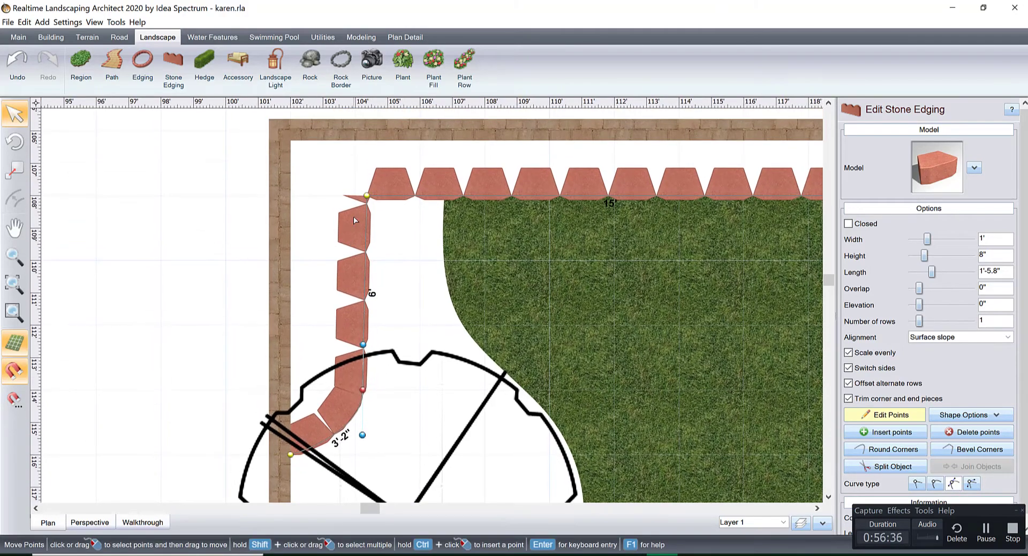
left_click(289, 456)
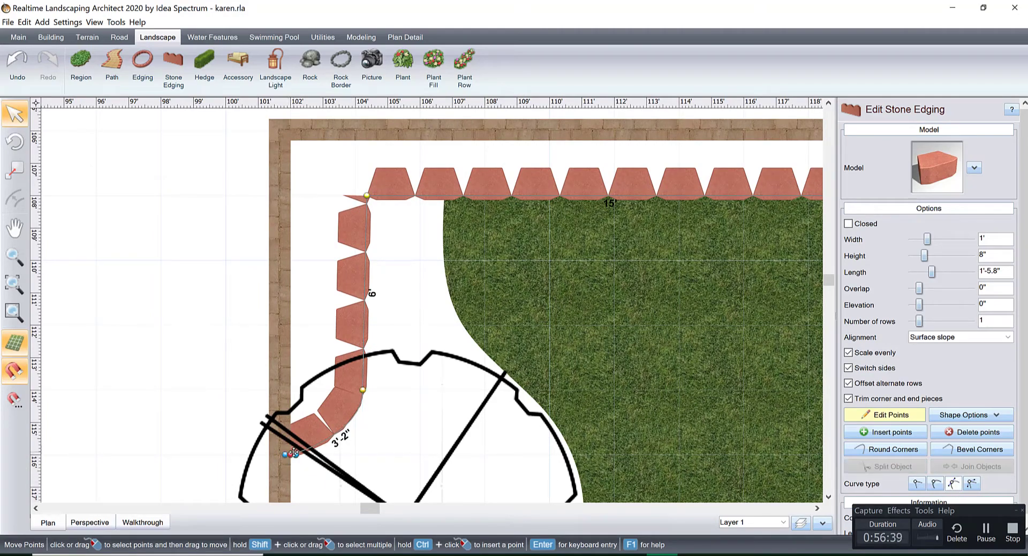
left_click_drag(293, 452, 266, 454)
Step: Inspect the red edging in 3D perspective, orbiting around the corner and along the back wall
scroll(325, 256, "down", 2)
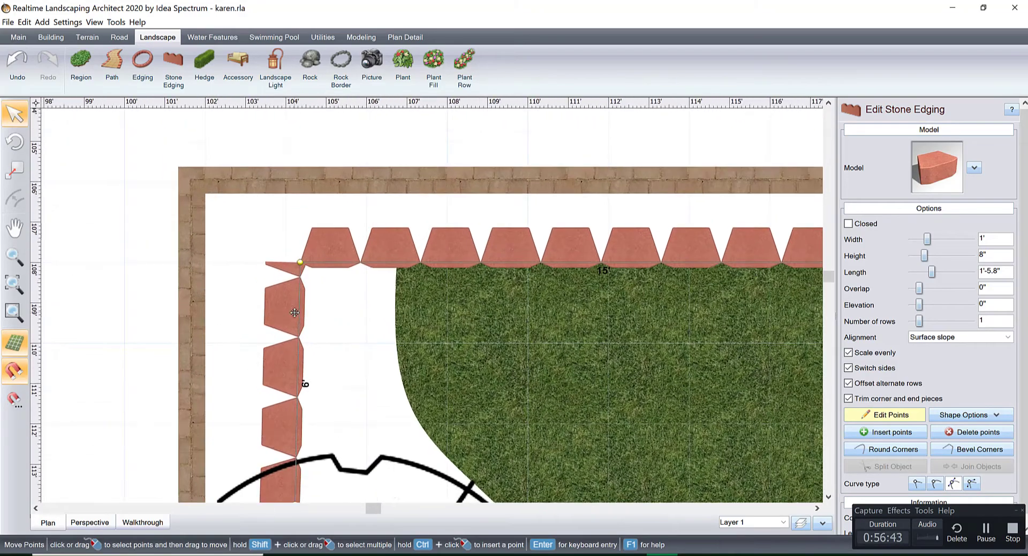
left_click(89, 522)
scroll(309, 288, "up", 4)
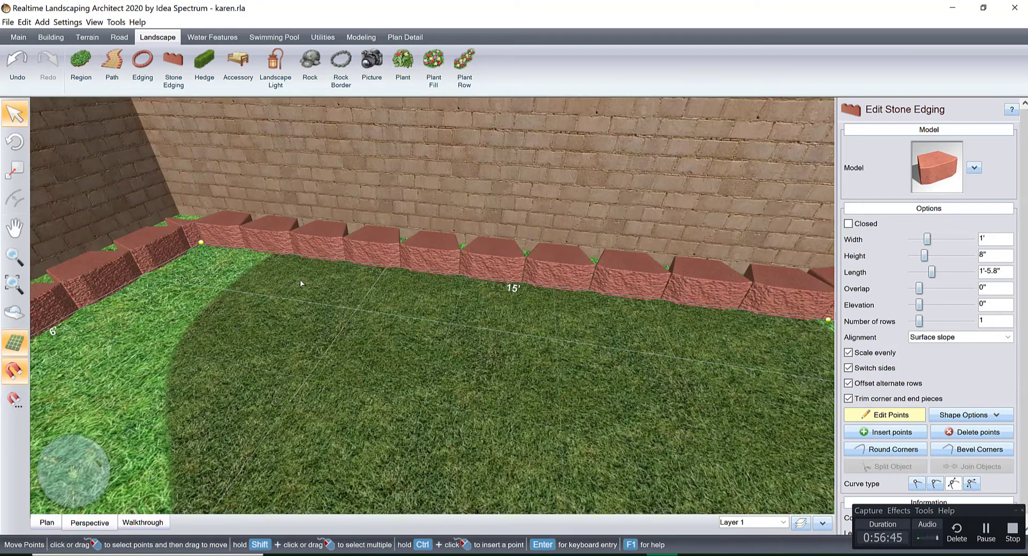
middle_click_drag(300, 284, 417, 291)
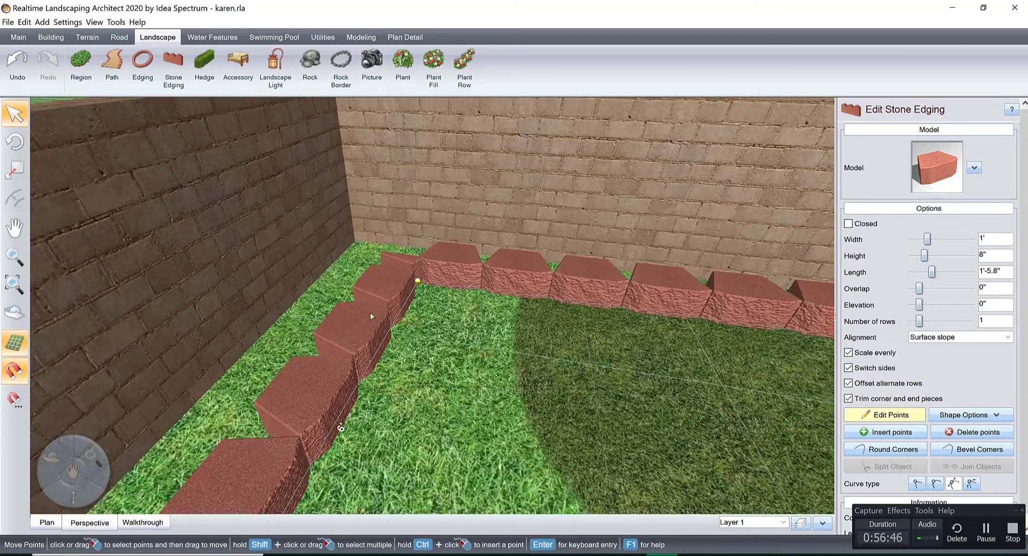
left_click(47, 522)
scroll(383, 280, "up", 2)
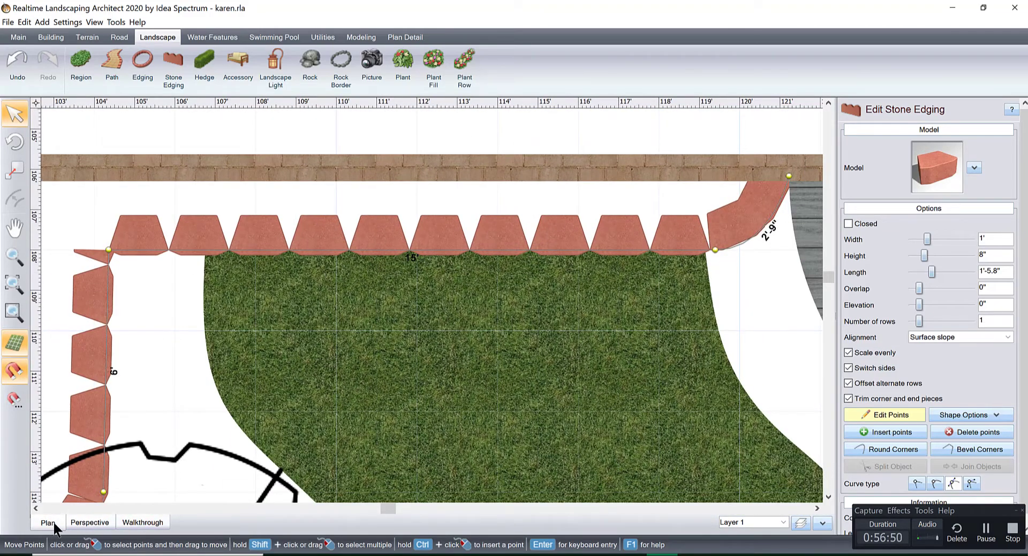
left_click(86, 524)
middle_click_drag(401, 301, 486, 360)
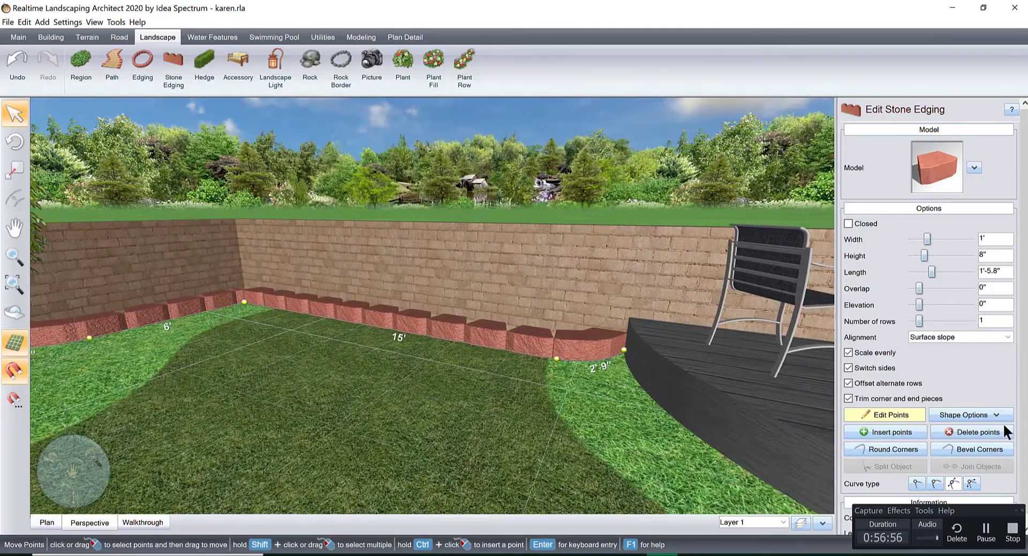
right_click_drag(665, 432, 698, 371)
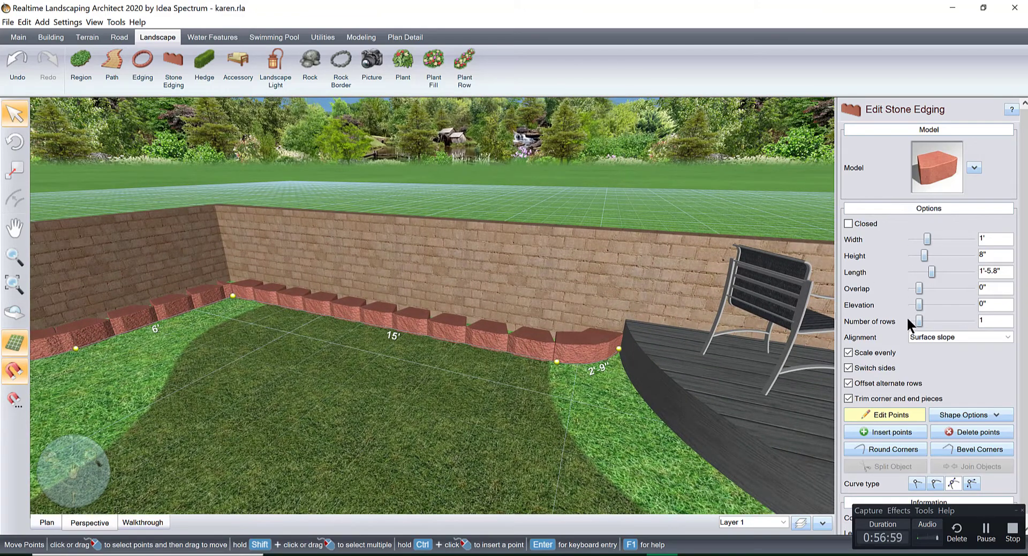
Step: Set the edging elevation to 1", add a second row of stones and reduce block height to 6"
left_click(970, 303)
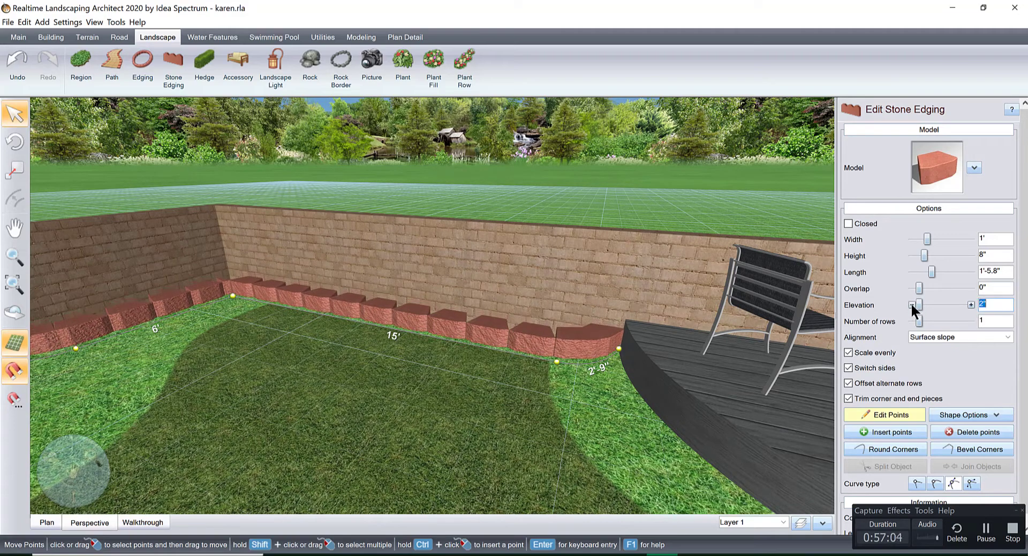
left_click(910, 304)
left_click(970, 320)
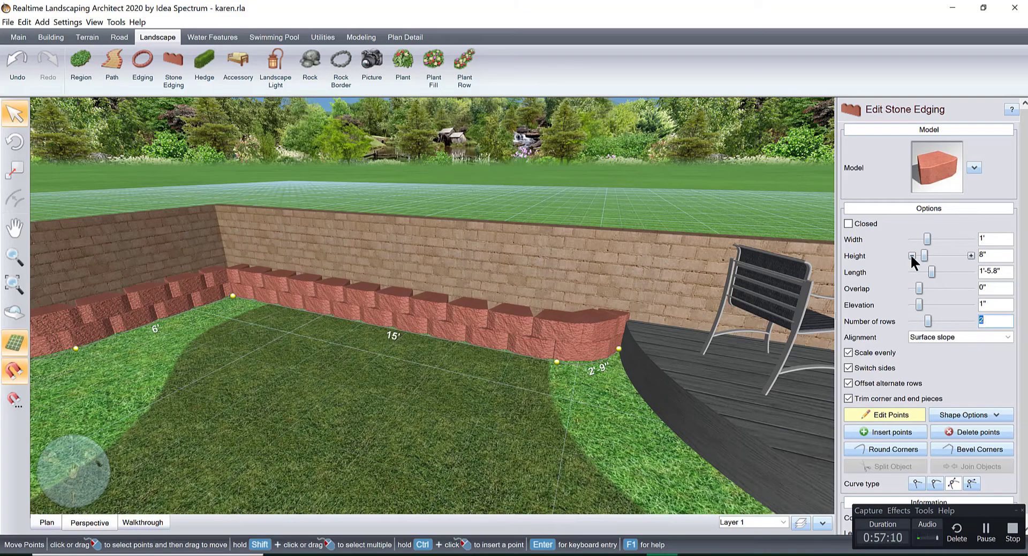
left_click(911, 255)
left_click(910, 255)
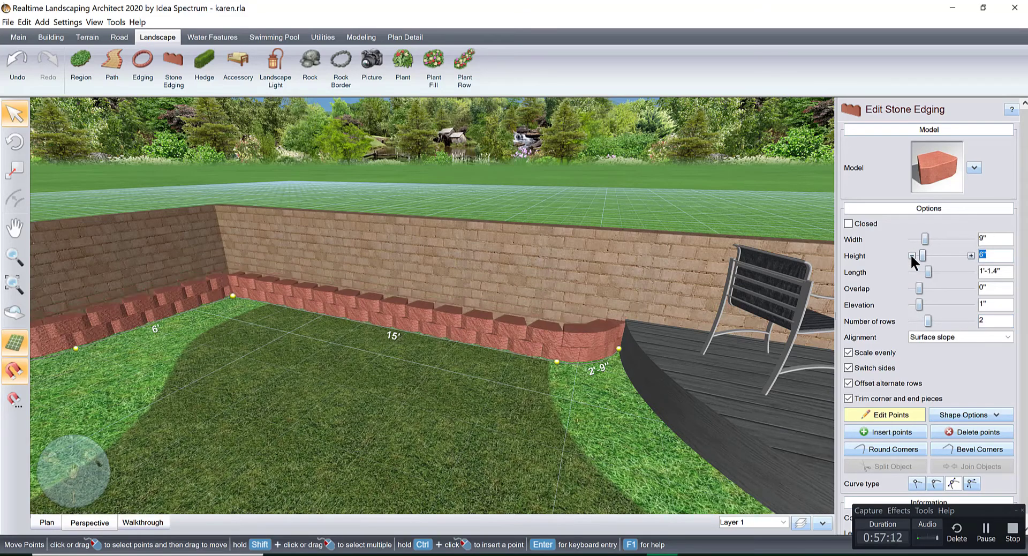
right_click_drag(582, 297, 599, 276)
middle_click_drag(583, 275, 898, 196)
Step: Apply the Stone Block1 Smooth texture from the Stone category to the edging through Edit Materials
left_click(974, 168)
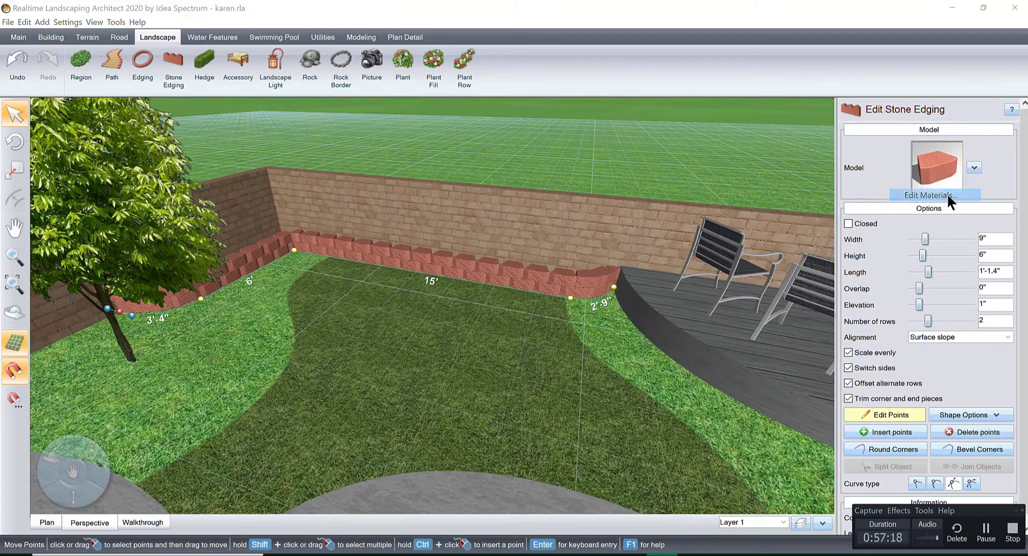
left_click(946, 192)
left_click(591, 252)
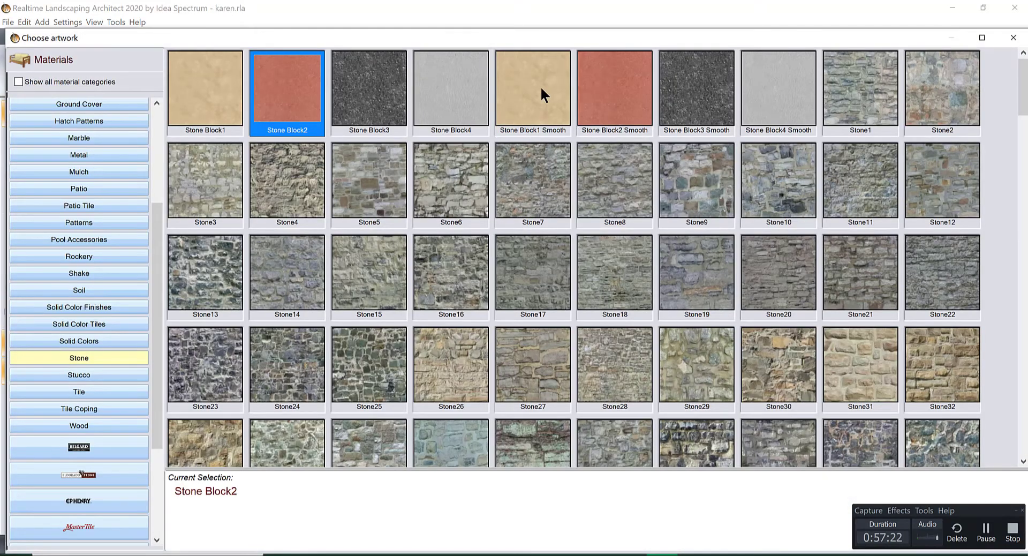
double_click(541, 91)
left_click(430, 400)
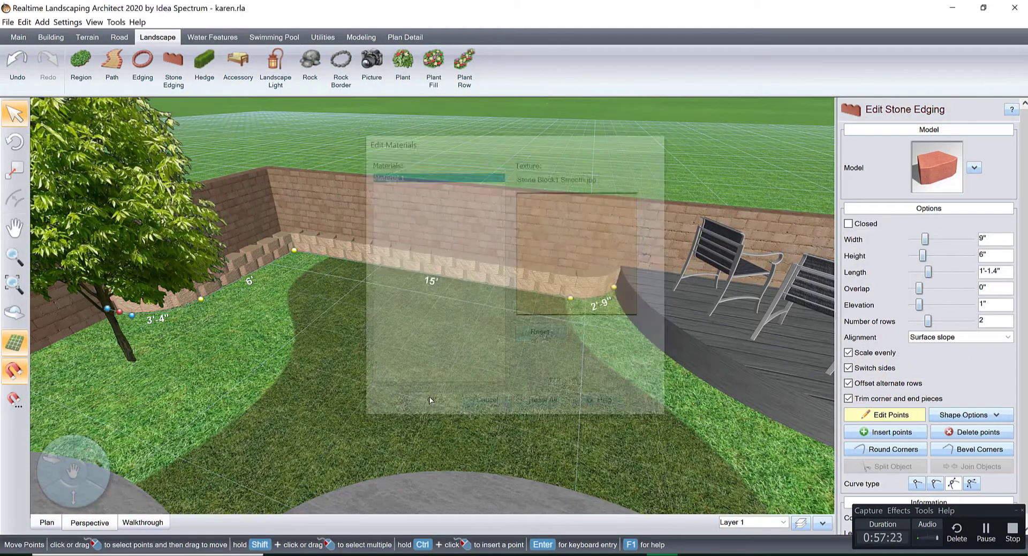
scroll(463, 255, "up", 3)
right_click_drag(462, 256, 448, 320)
Step: In plan view, select both points of the back edging run and move them slightly off the wall
left_click(881, 416)
scroll(569, 272, "down", 5)
left_click(49, 520)
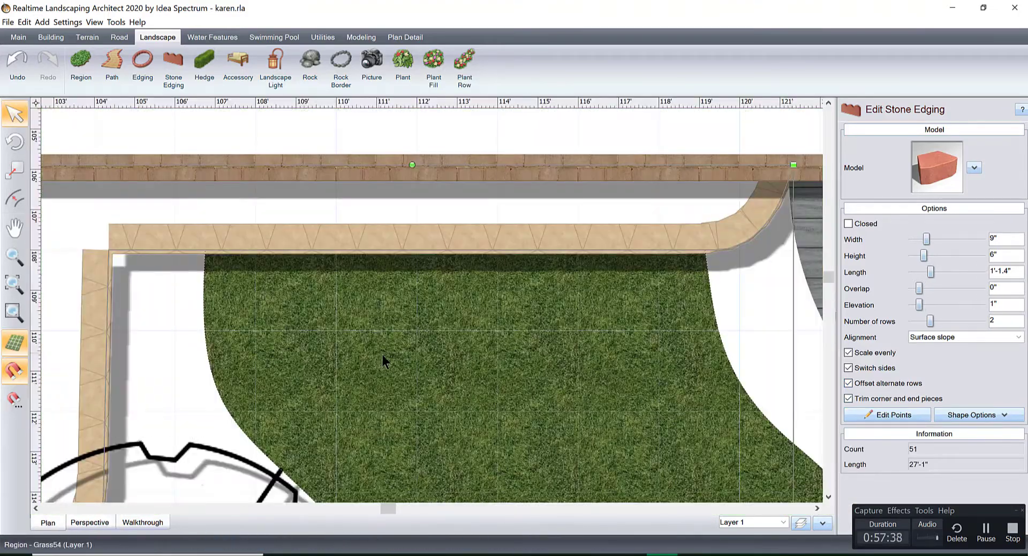
scroll(421, 258, "down", 3)
left_click(904, 415)
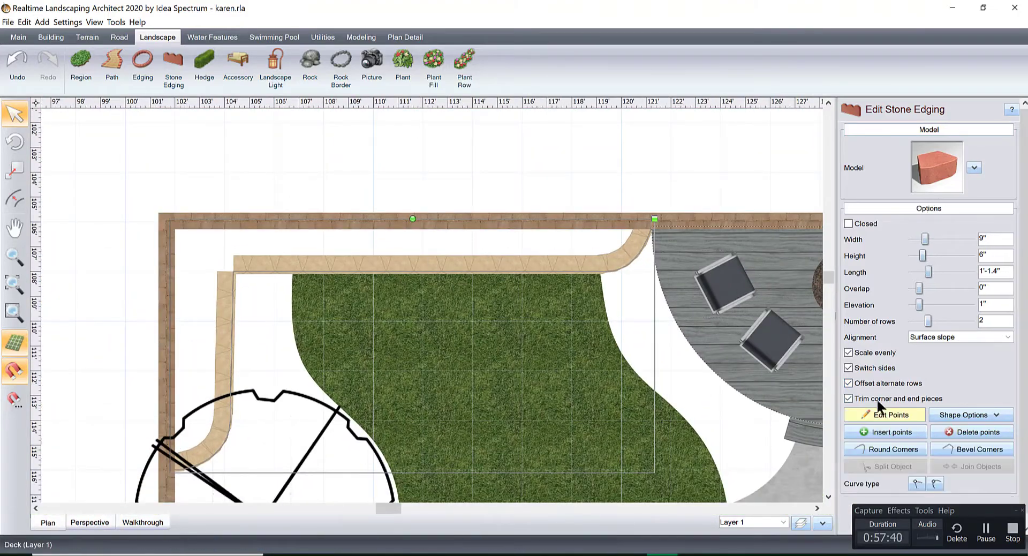
left_click_drag(199, 227, 632, 332)
scroll(626, 289, "up", 2)
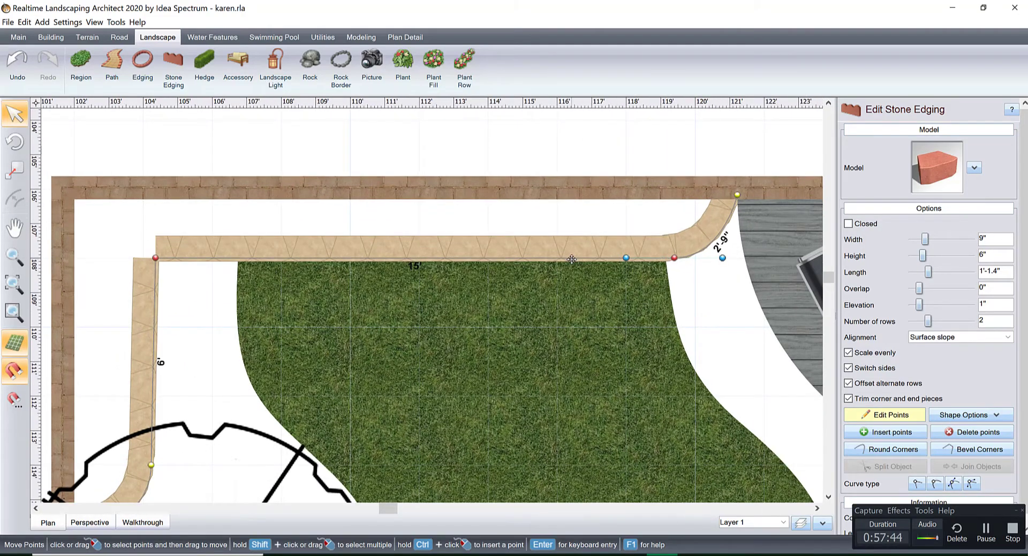
left_click_drag(572, 259, 572, 273)
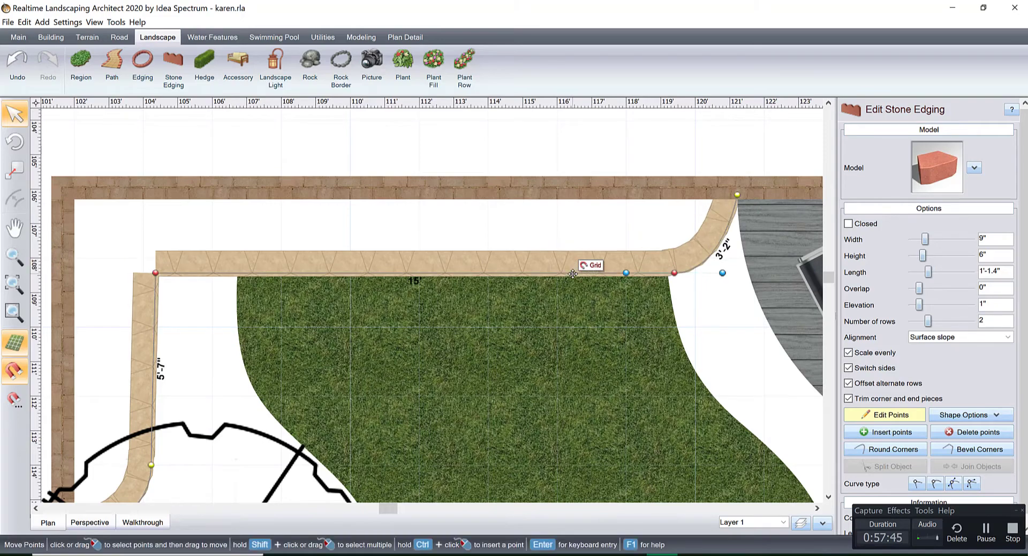
Step: Nudge the side edging's corner point right to straighten that run
middle_click_drag(371, 298, 519, 262)
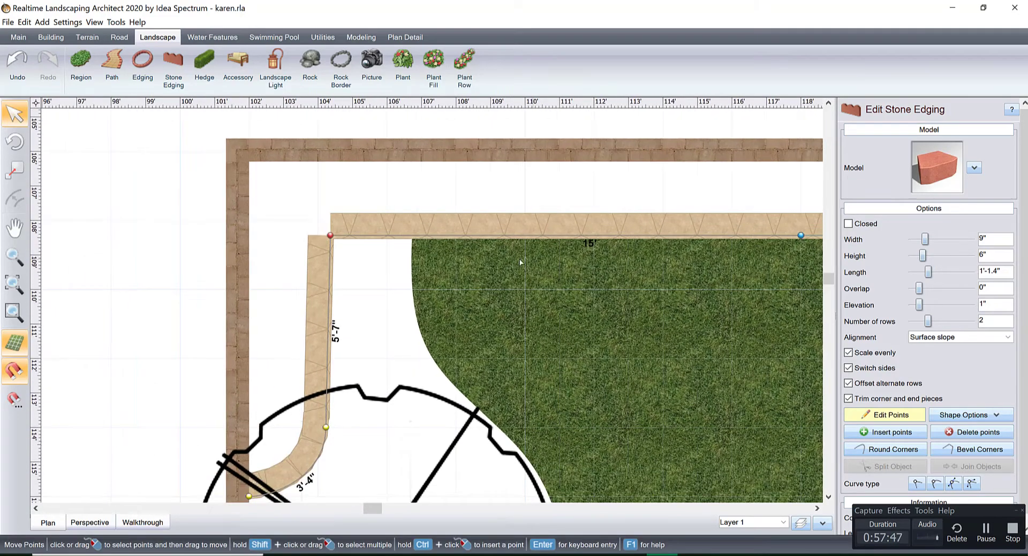
left_click(325, 428)
left_click_drag(328, 427, 333, 427)
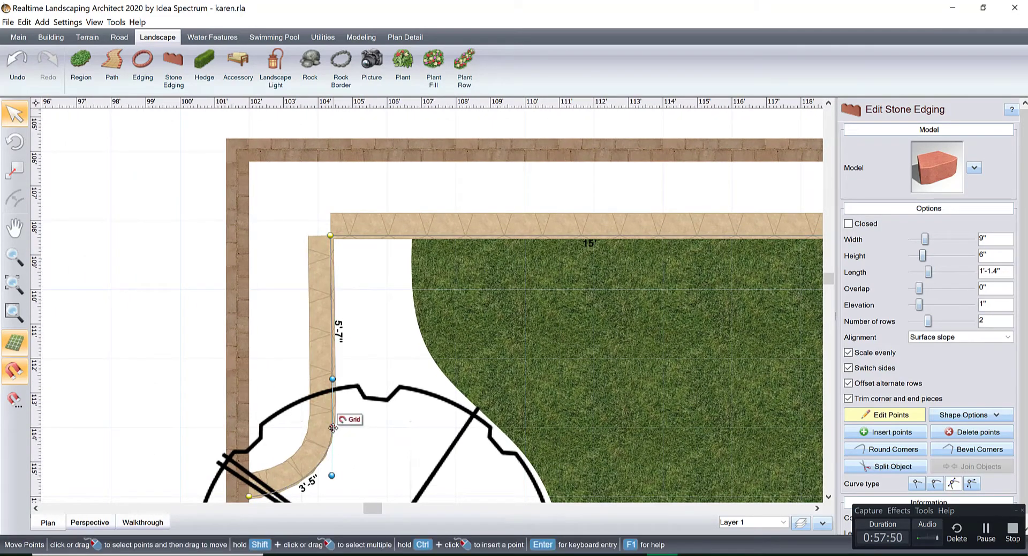
middle_click_drag(481, 371, 367, 153)
middle_click_drag(447, 129, 257, 316)
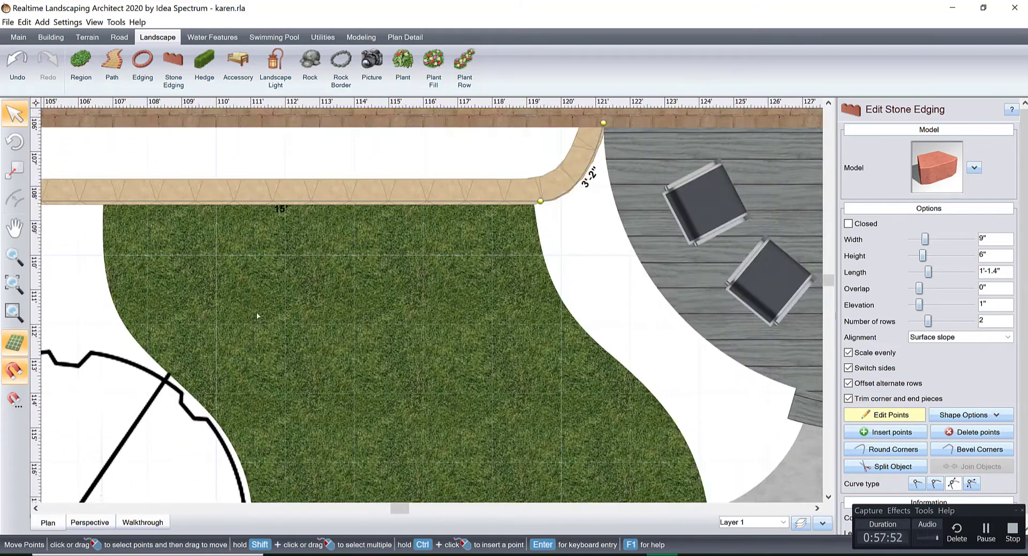
middle_click_drag(377, 276, 512, 306)
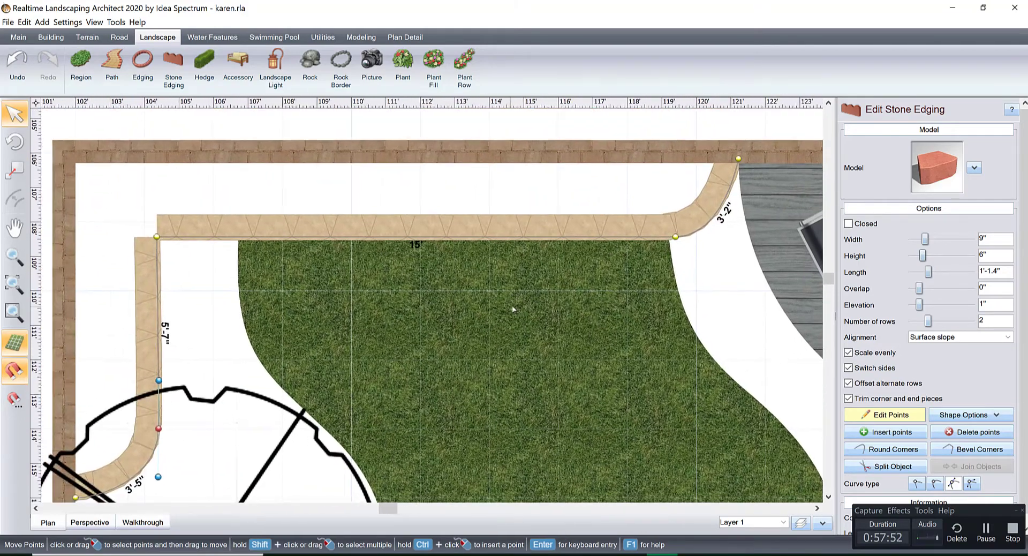
left_click(893, 414)
Step: Check the edging in 3D perspective, orbiting along the back wall to where it meets the deck
left_click(89, 521)
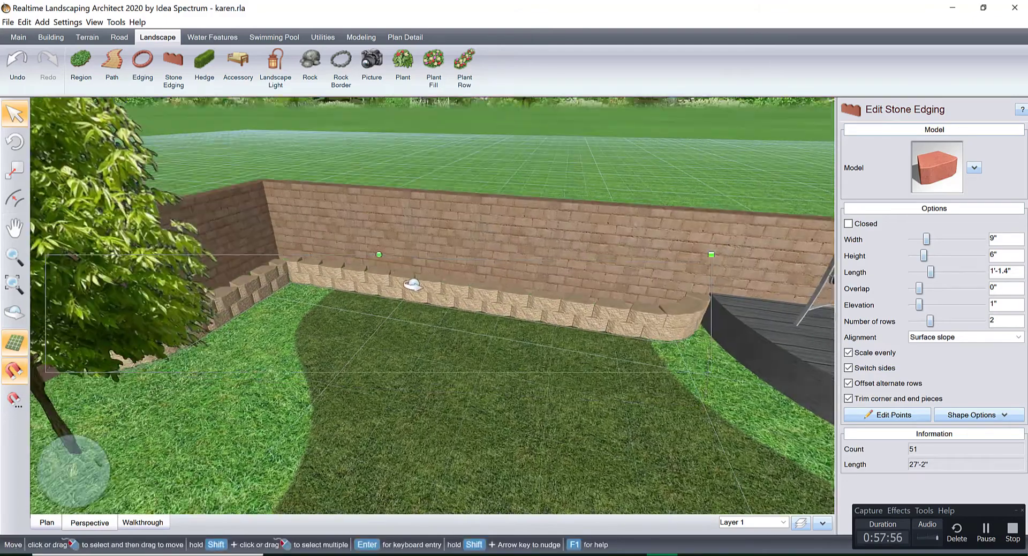
right_click_drag(413, 284, 612, 351)
scroll(611, 352, "down", 4)
middle_click_drag(612, 351, 546, 338)
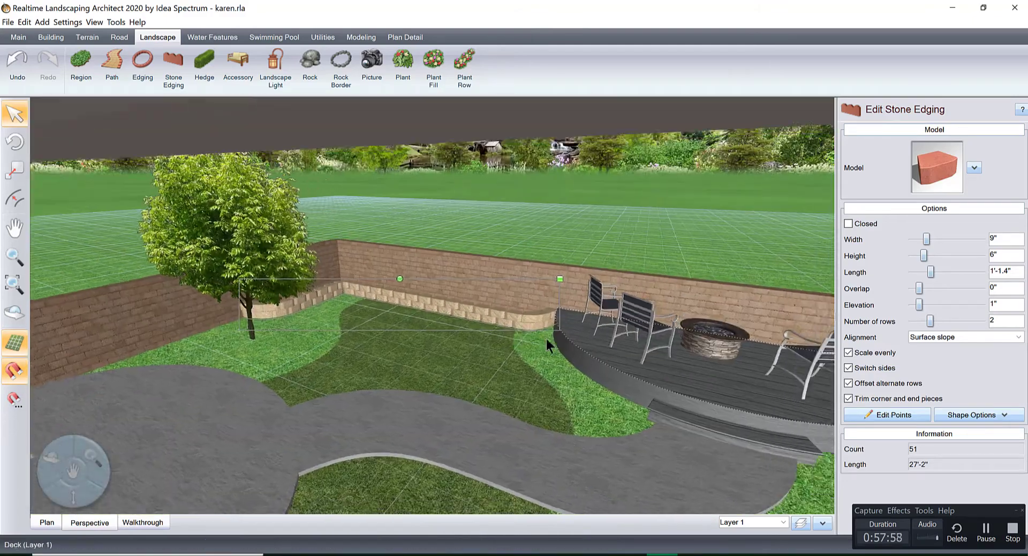
right_click_drag(546, 339, 573, 339)
scroll(574, 338, "up", 3)
middle_click_drag(559, 334, 441, 350)
right_click_drag(441, 350, 462, 344)
scroll(461, 343, "up", 4)
middle_click_drag(461, 344, 386, 358)
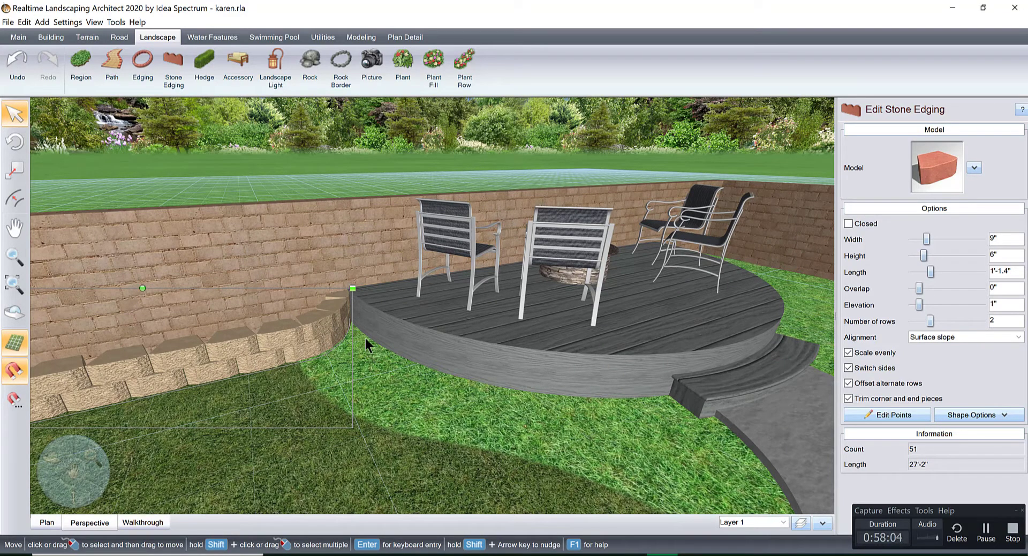
Step: Pull the edging's deck end back 1'-4" and preview the shortened edging in 3D
left_click(49, 521)
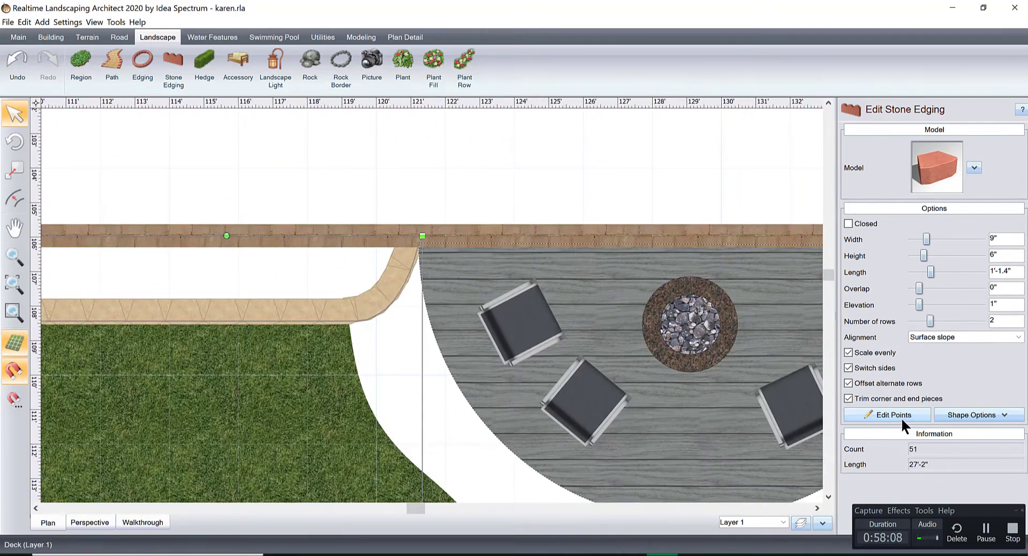
left_click(897, 415)
left_click_drag(296, 181, 427, 345)
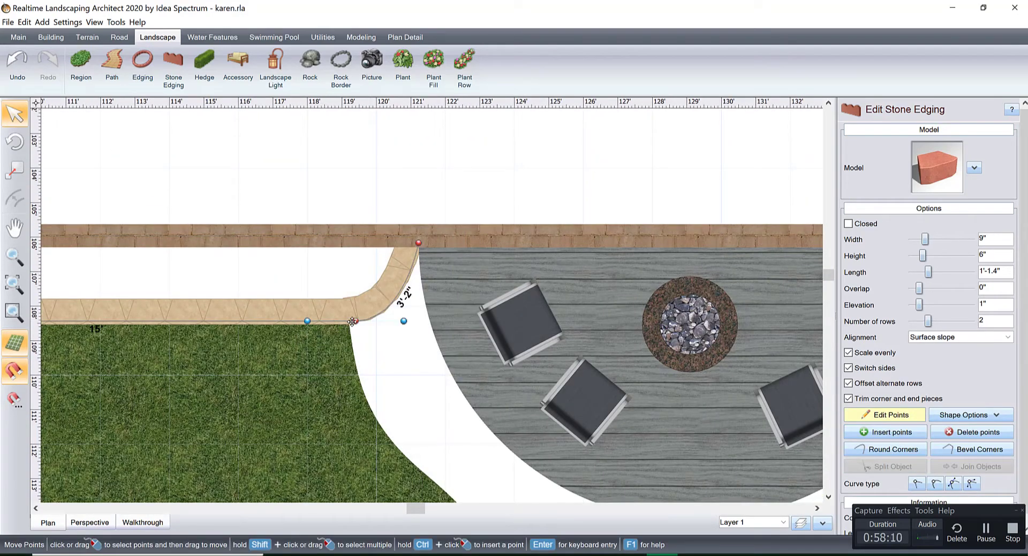
left_click_drag(345, 321, 311, 330)
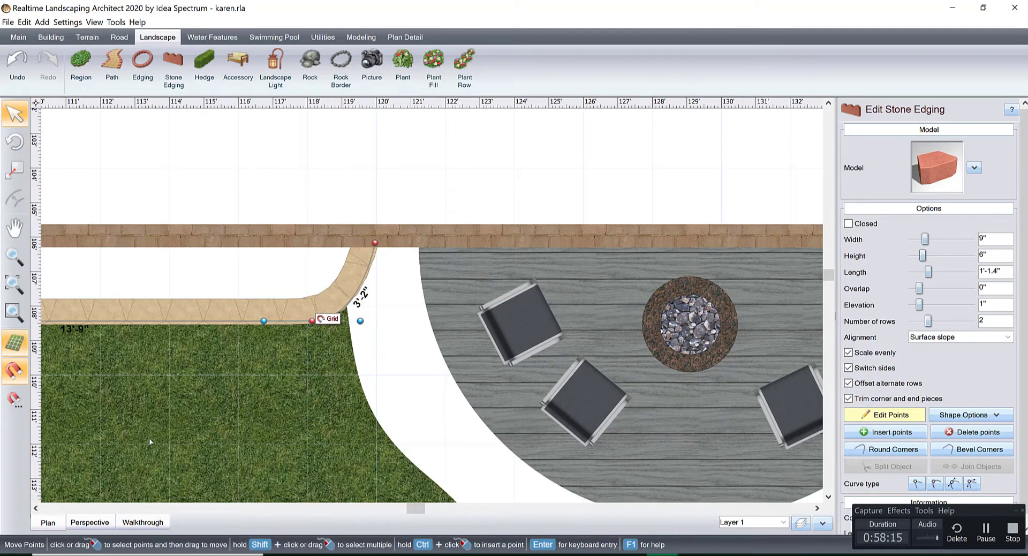
left_click(84, 510)
left_click(75, 523)
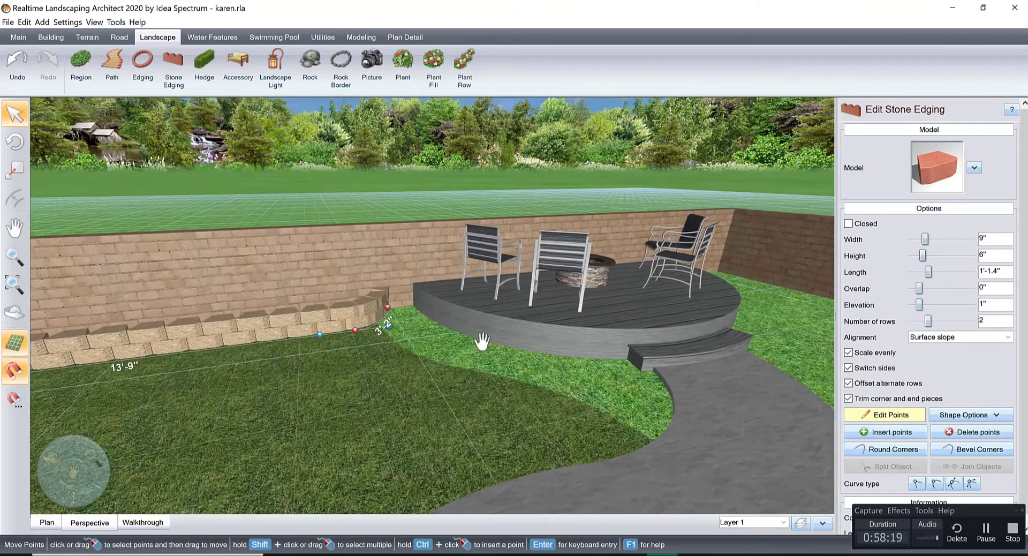
Step: Undo the shortening, keeping the 3'-2" curve at the deck, and orbit to inspect the corner by the tree
key("ctrl+z")
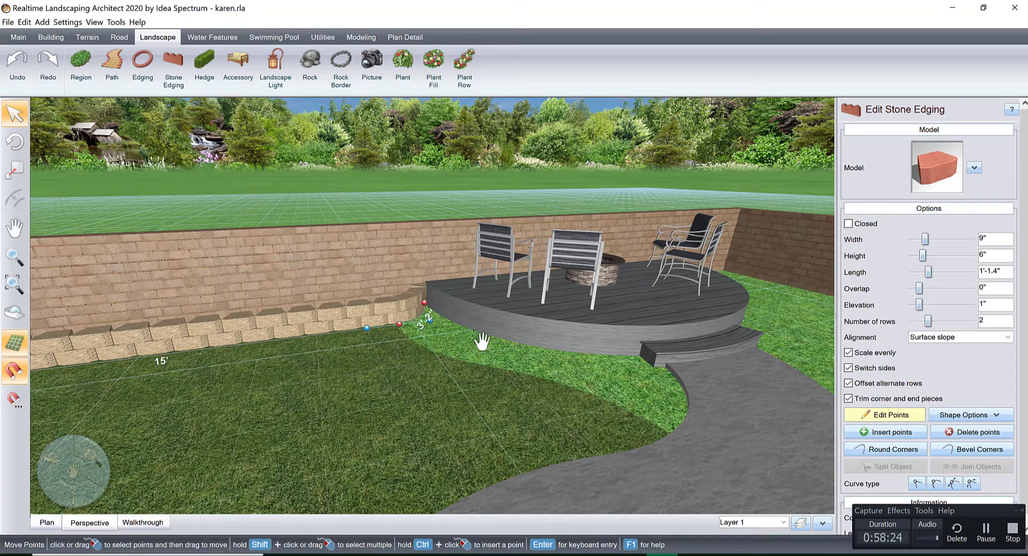
left_click(21, 57)
left_click(44, 57)
left_click(44, 62)
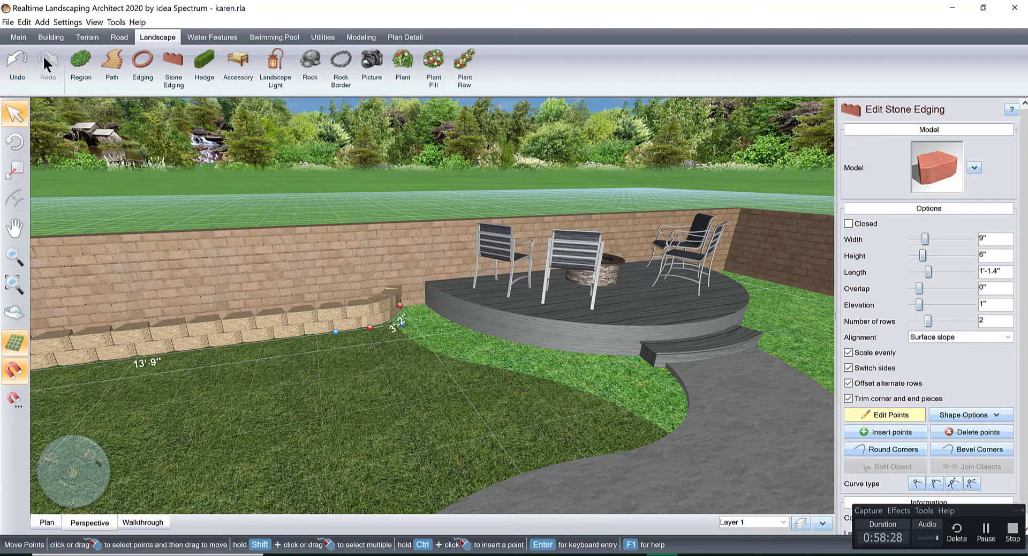
left_click(20, 56)
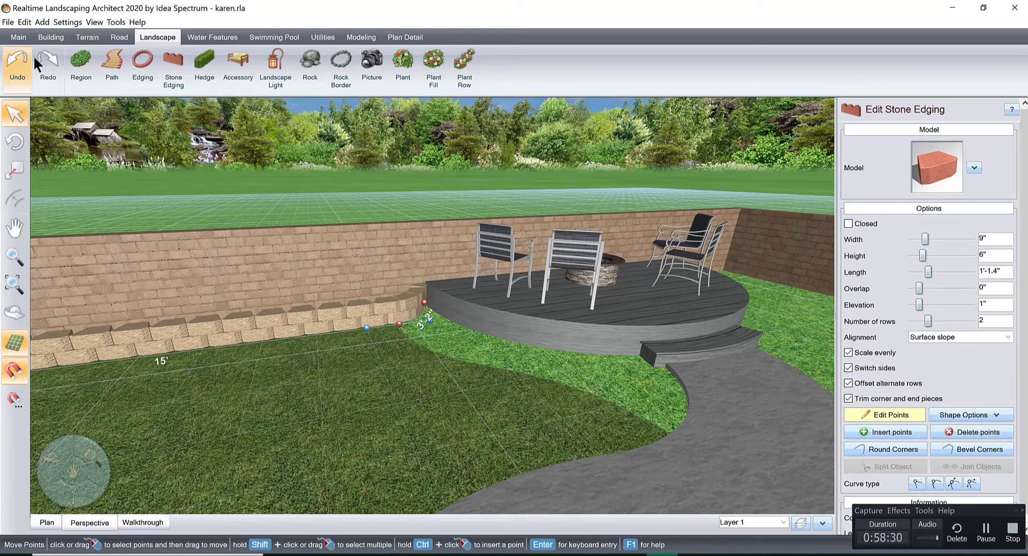
left_click(45, 58)
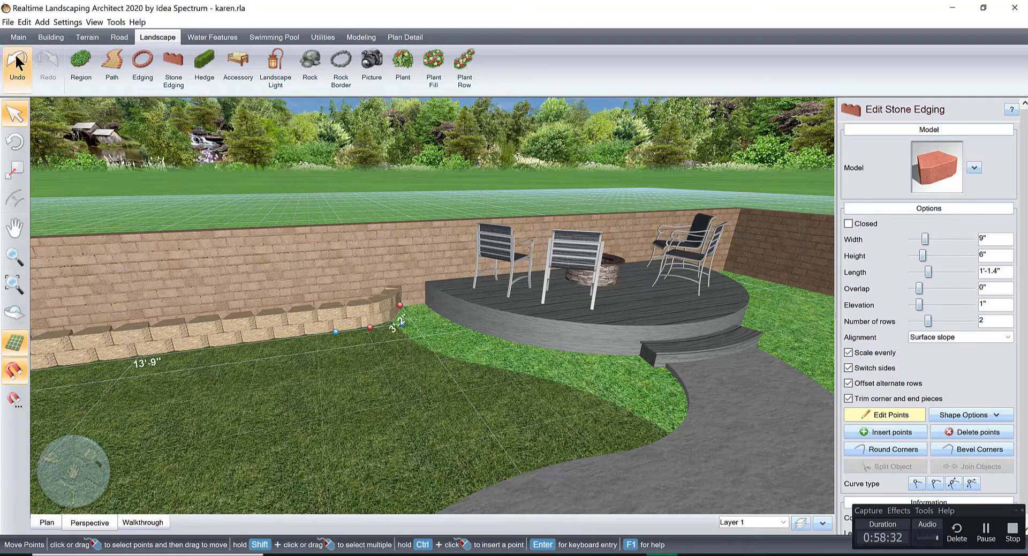
left_click(17, 59)
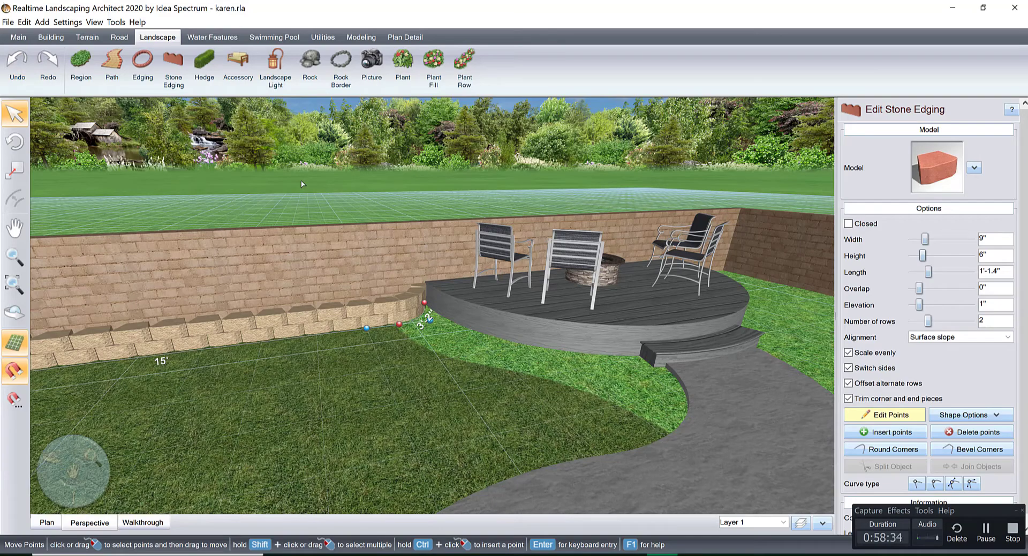
middle_click_drag(442, 256, 411, 330)
right_click_drag(411, 330, 509, 305)
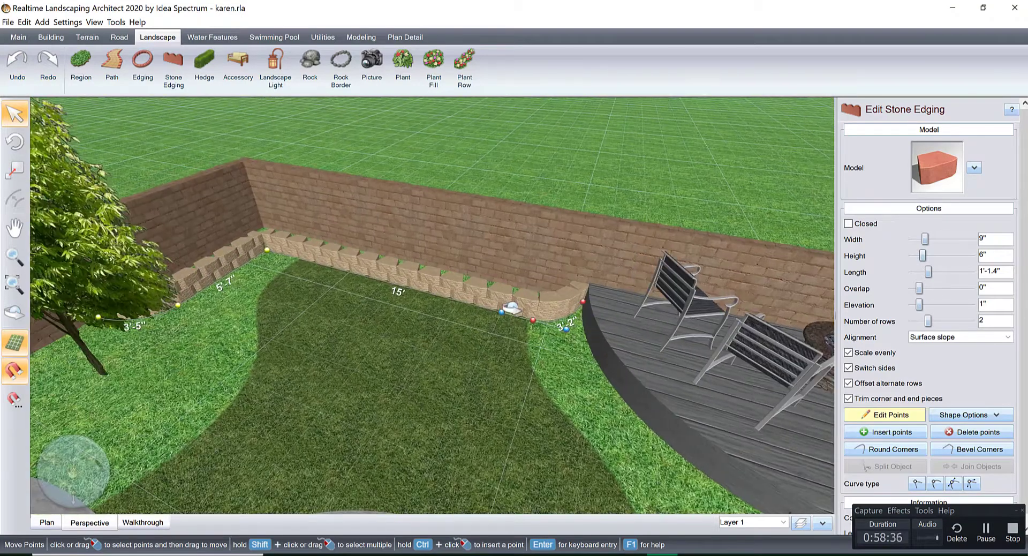
middle_click_drag(509, 305, 642, 316)
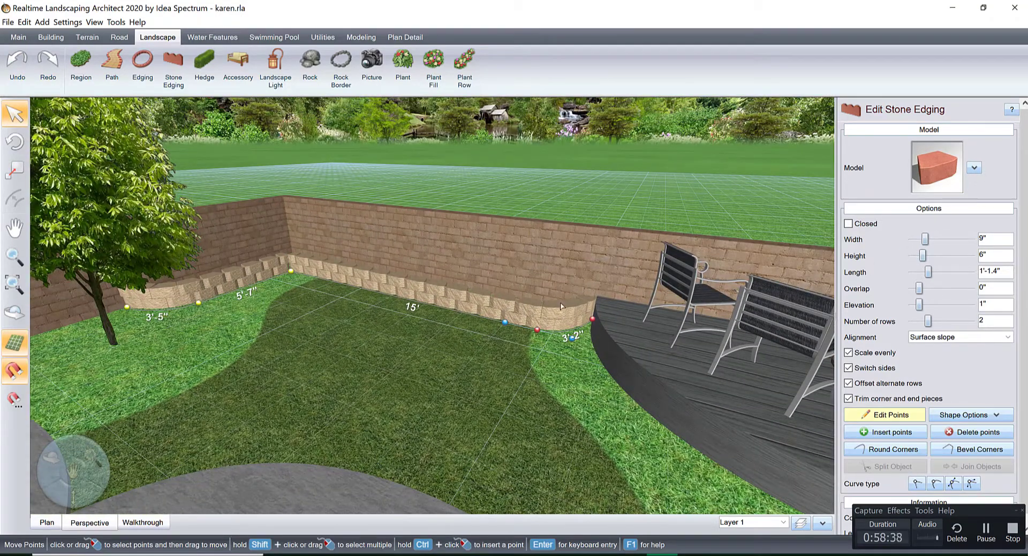
Step: Lower the edging's stone texture brightness to -21 in Edit Color and Brightness and apply it
left_click(973, 168)
left_click(952, 194)
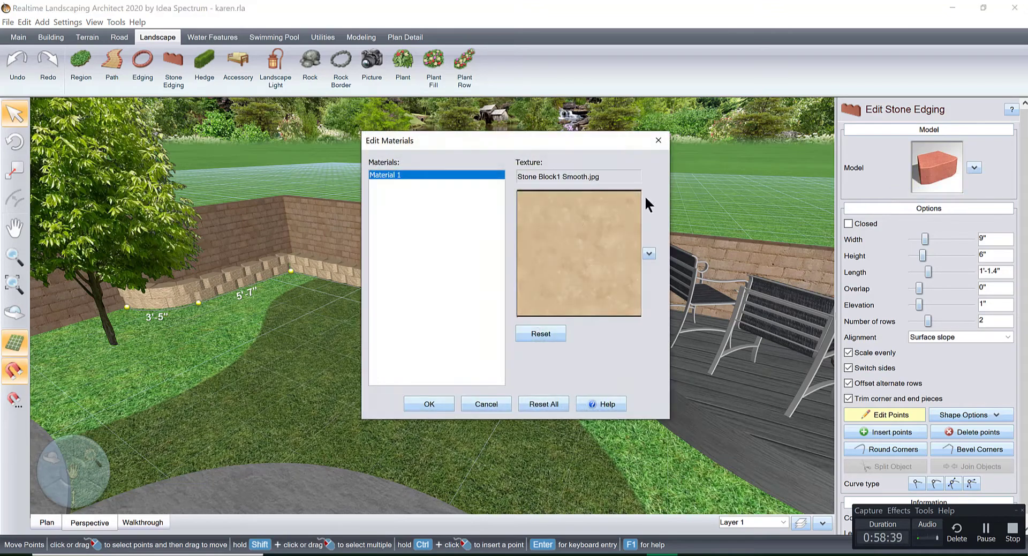
left_click(647, 254)
left_click(602, 304)
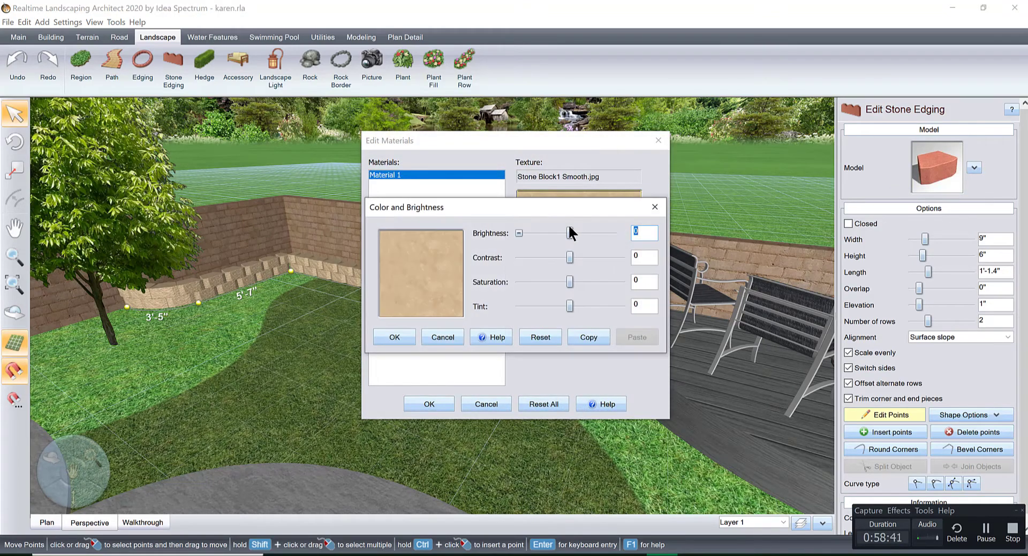
left_click_drag(570, 232, 560, 232)
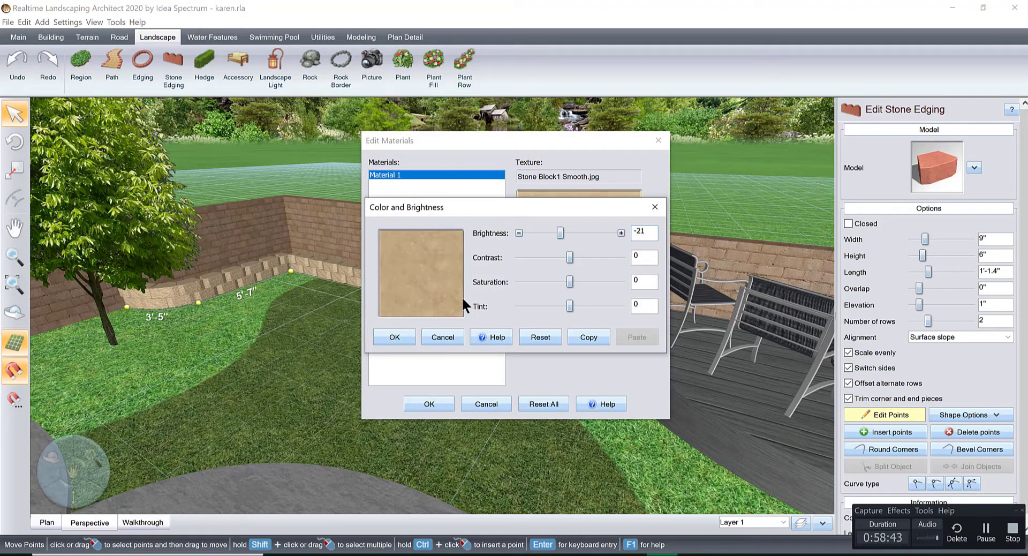
left_click(394, 337)
left_click(407, 403)
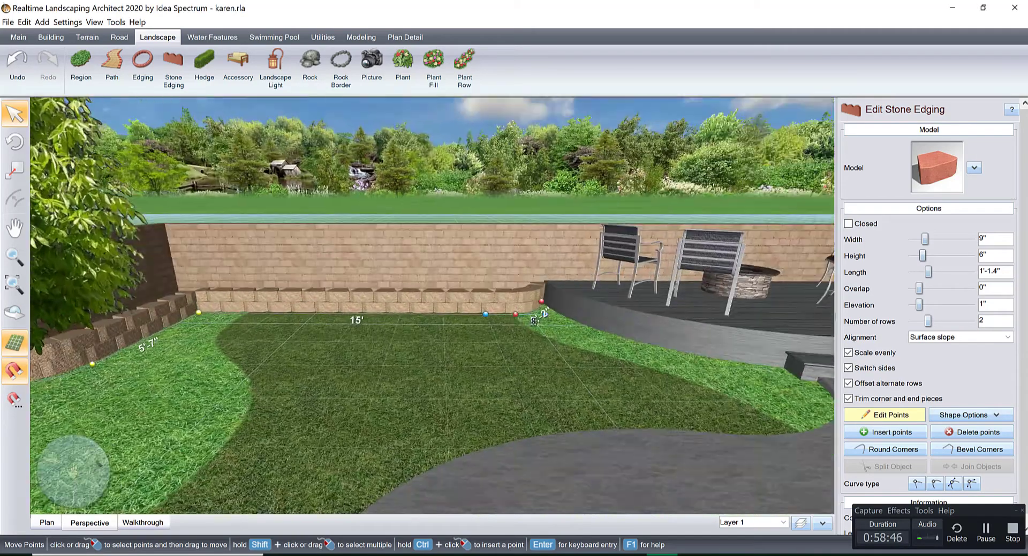
Step: Orbit the 3D view over the deck and along the darkened edging to inspect it
scroll(534, 321, "down", 2)
right_click_drag(556, 324, 445, 333)
middle_click_drag(445, 332, 459, 284)
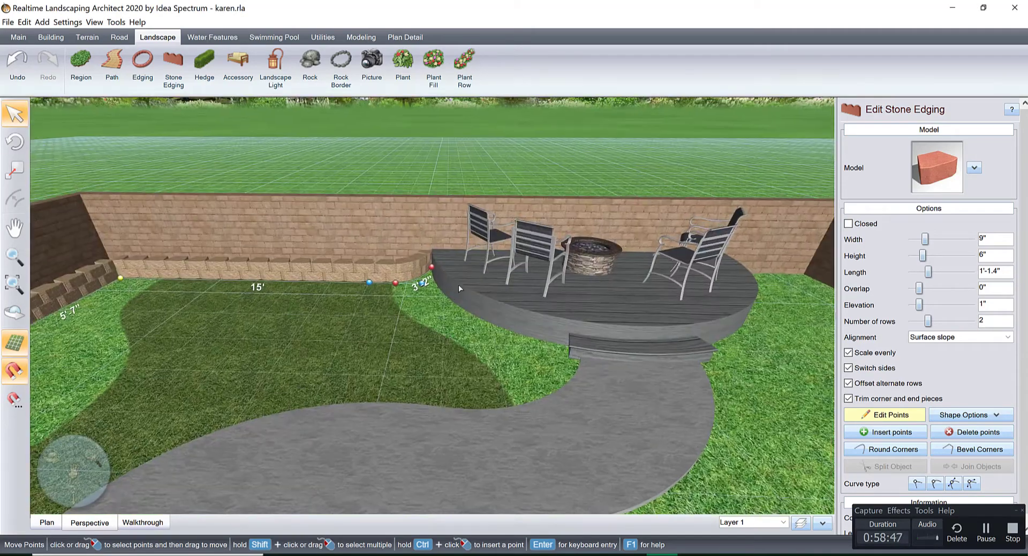
right_click_drag(458, 284, 424, 295)
scroll(423, 291, "up", 8)
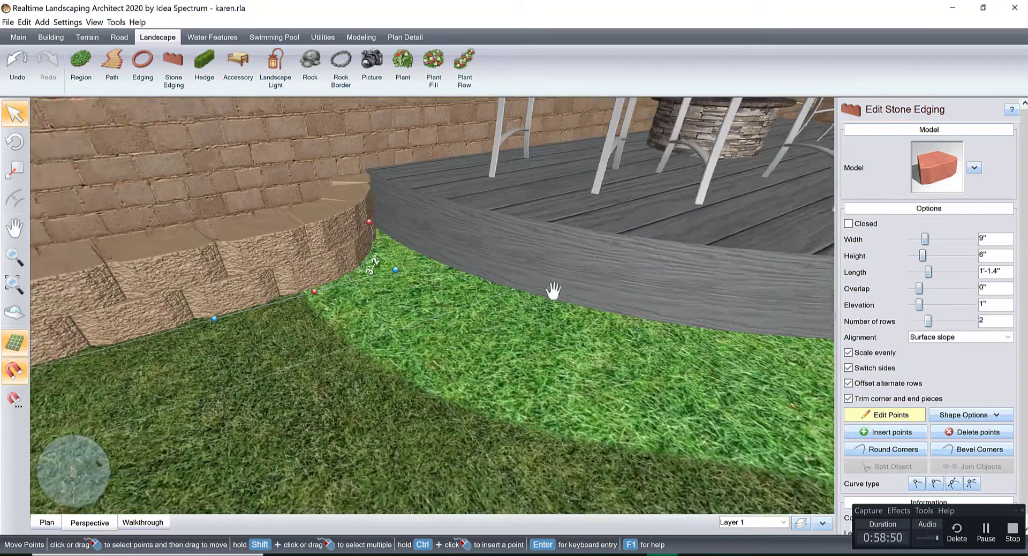
right_click_drag(554, 291, 532, 278)
middle_click_drag(531, 278, 603, 332)
right_click_drag(604, 331, 506, 318)
scroll(451, 289, "down", 2)
middle_click_drag(506, 318, 483, 269)
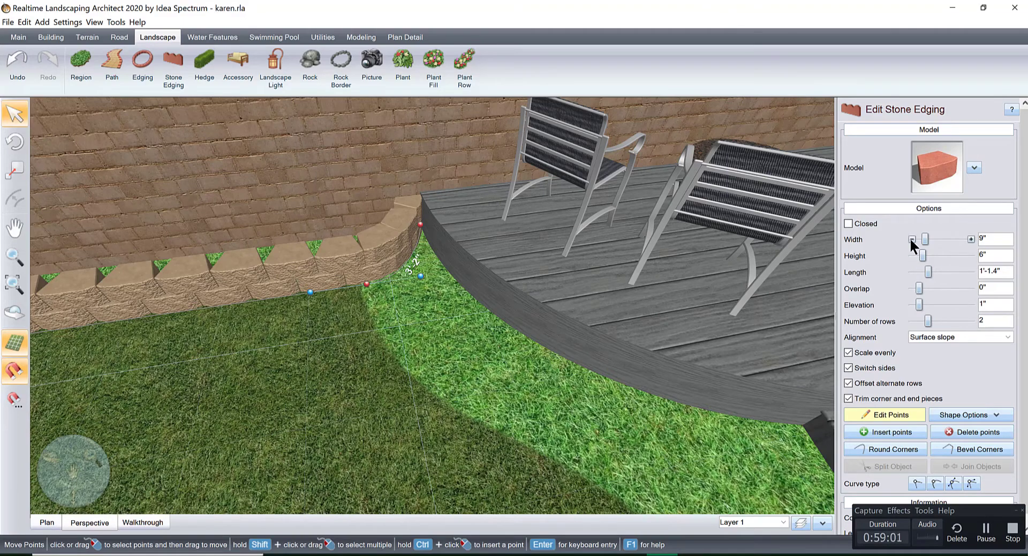
Step: Try narrower edging block widths, undoing the first attempt, and compare them in 3D
left_click(884, 415)
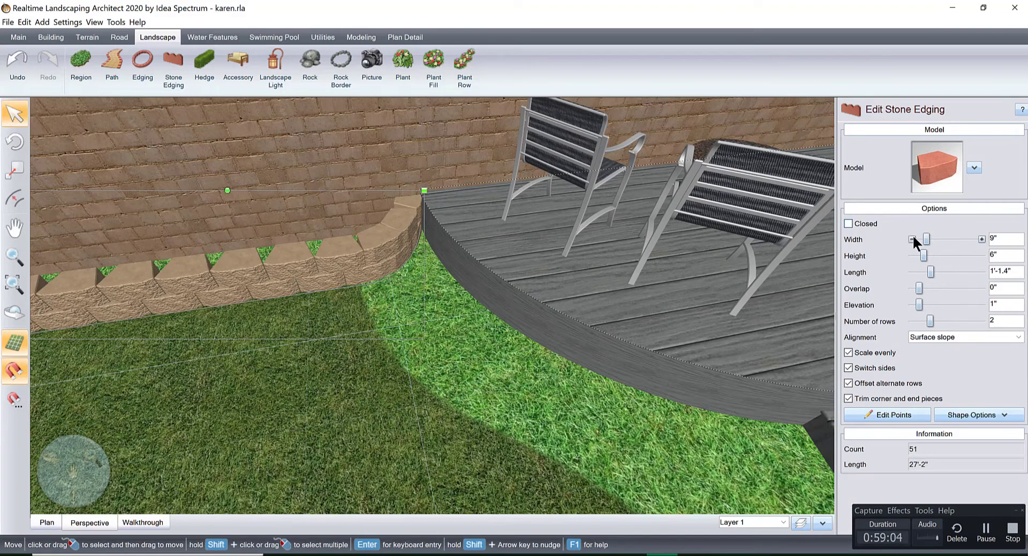
left_click(911, 238)
left_click(911, 239)
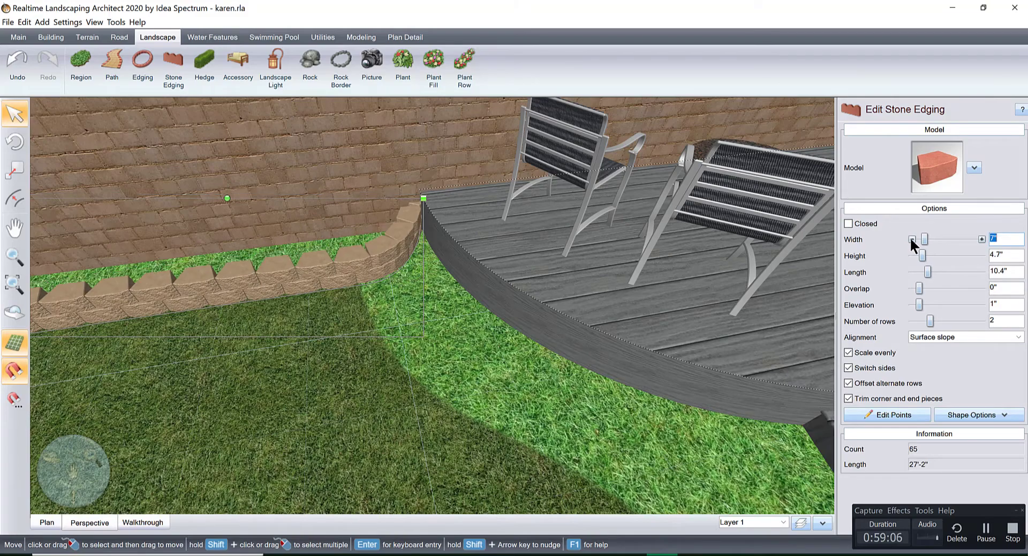
middle_click_drag(588, 296, 563, 290)
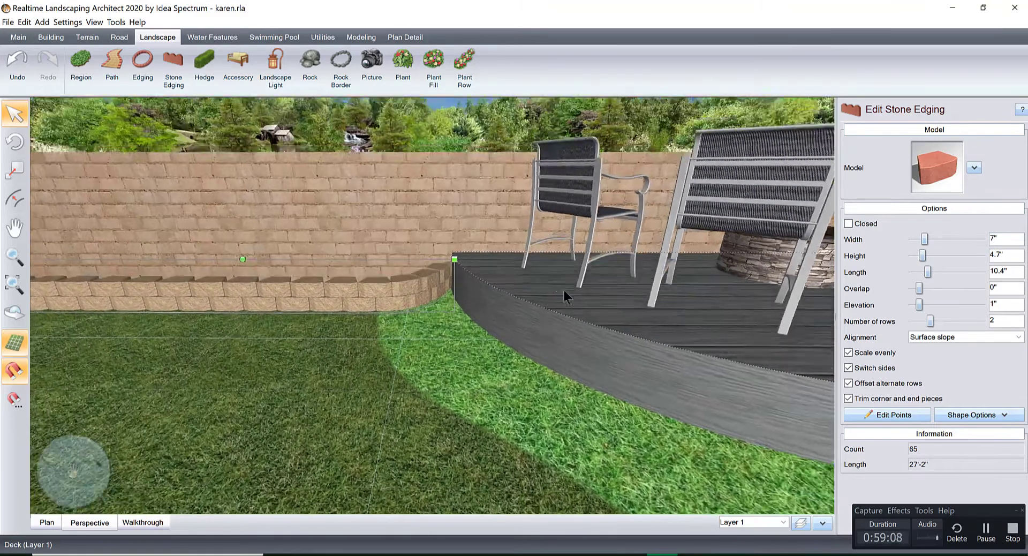
key("ctrl+z")
key("ctrl+z")
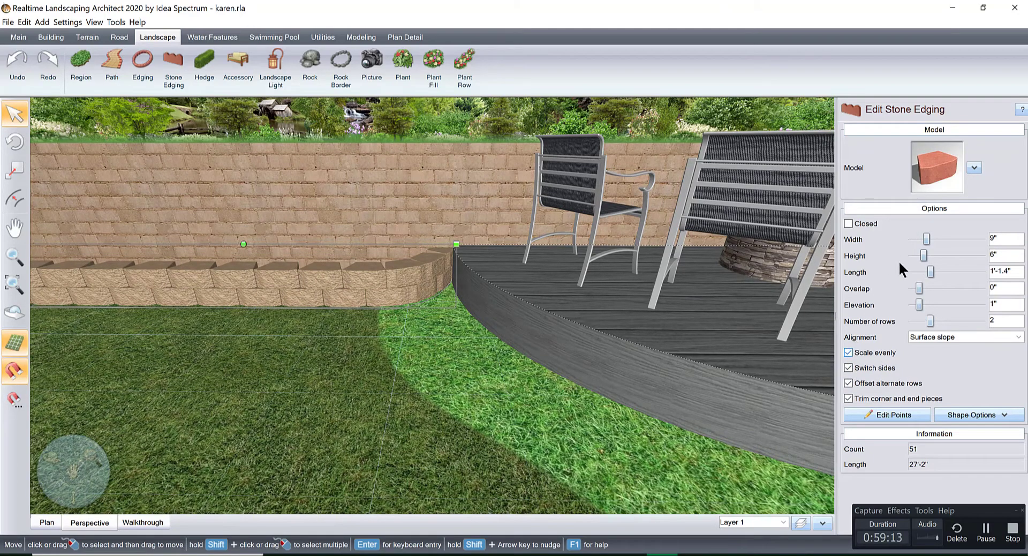
left_click(911, 238)
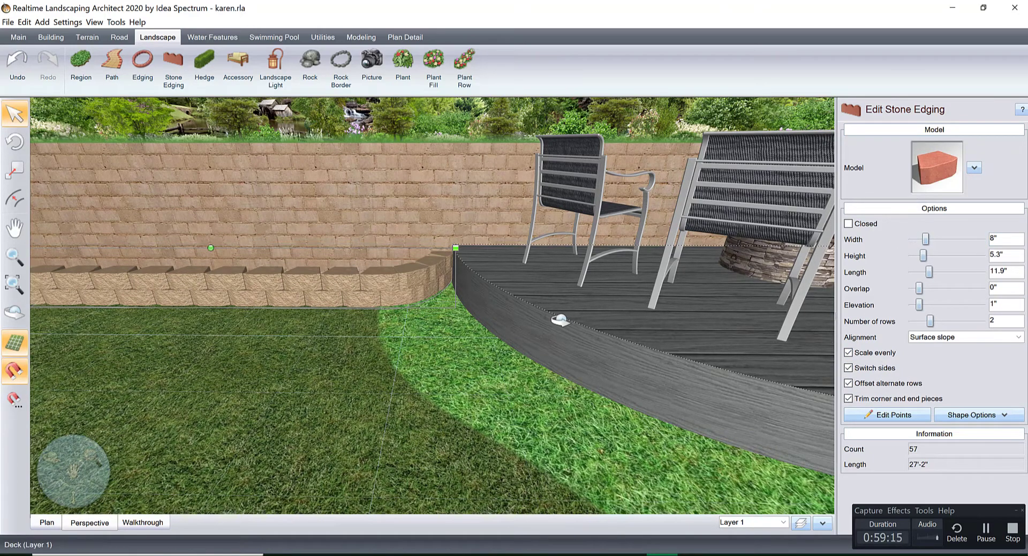
scroll(554, 315, "down", 3)
middle_click_drag(555, 315, 586, 345)
right_click_drag(476, 345, 684, 308)
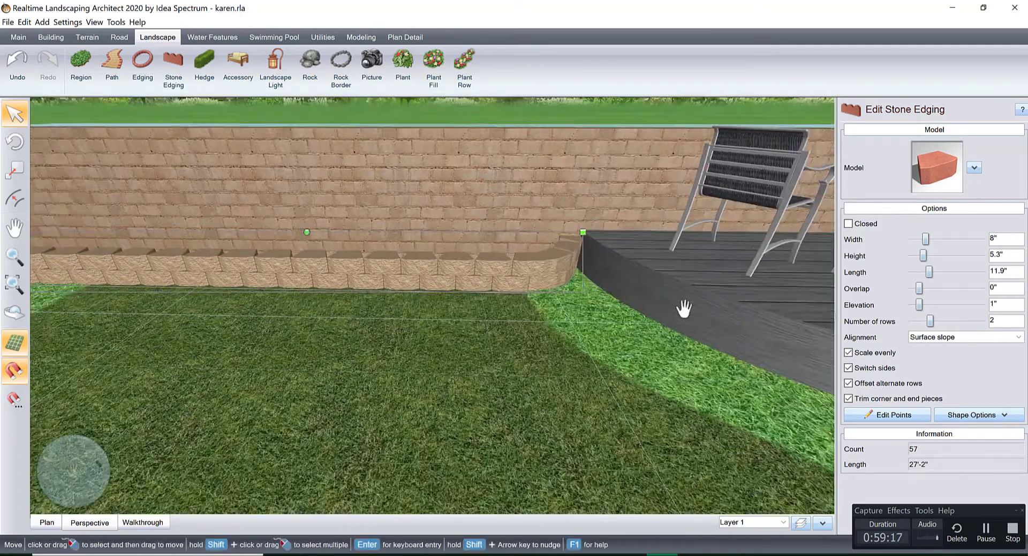
mouse_move(520, 321)
right_mouse_down()
mouse_move(592, 324)
mouse_move(512, 332)
right_mouse_up()
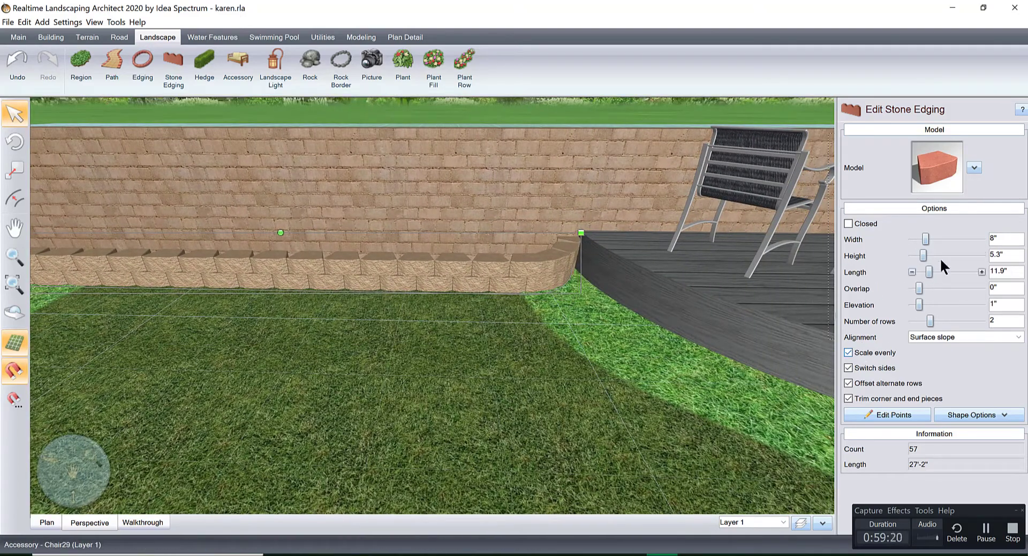
Step: With Scale evenly off, make the edging blocks 7" wide while keeping them 6" tall
left_click(981, 239)
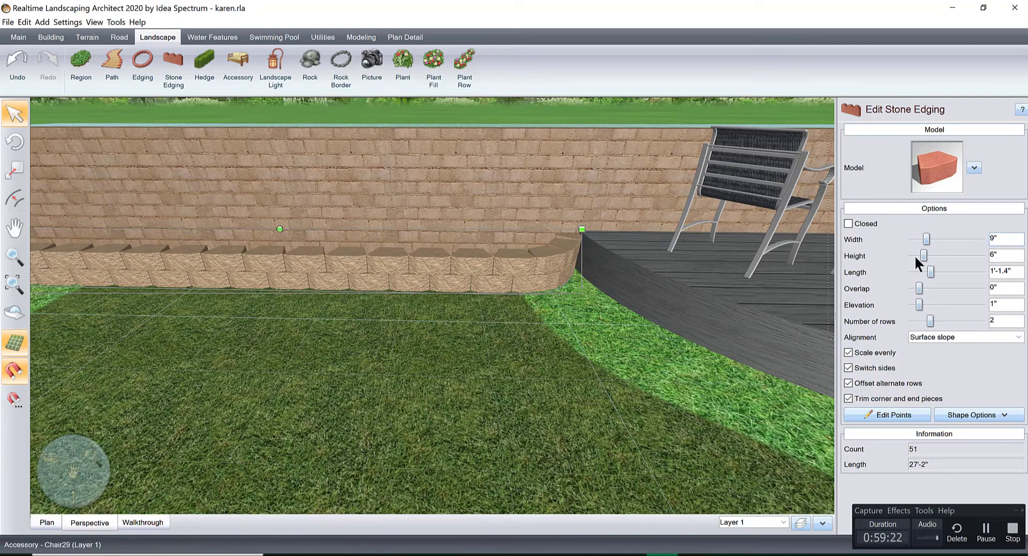
left_click(848, 352)
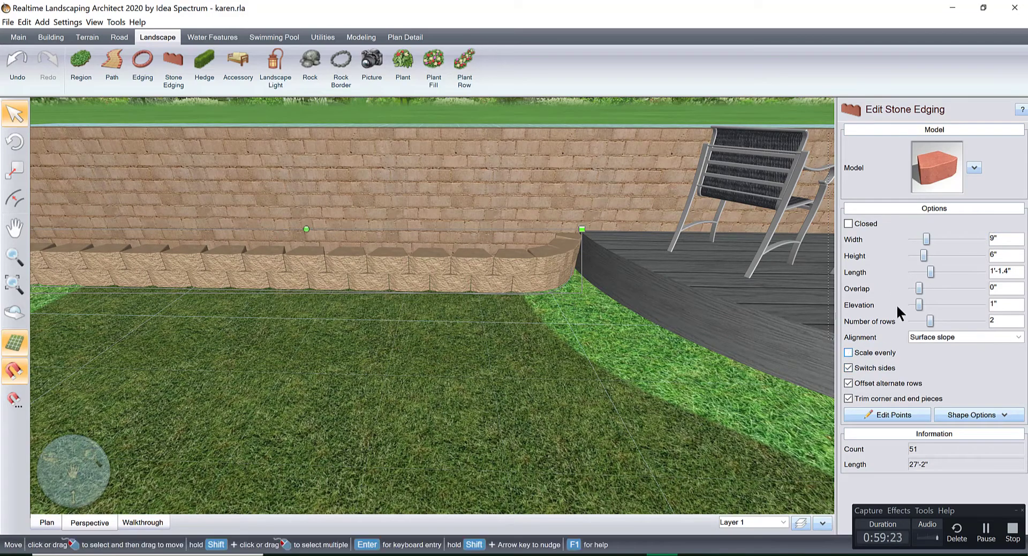
left_click(911, 256)
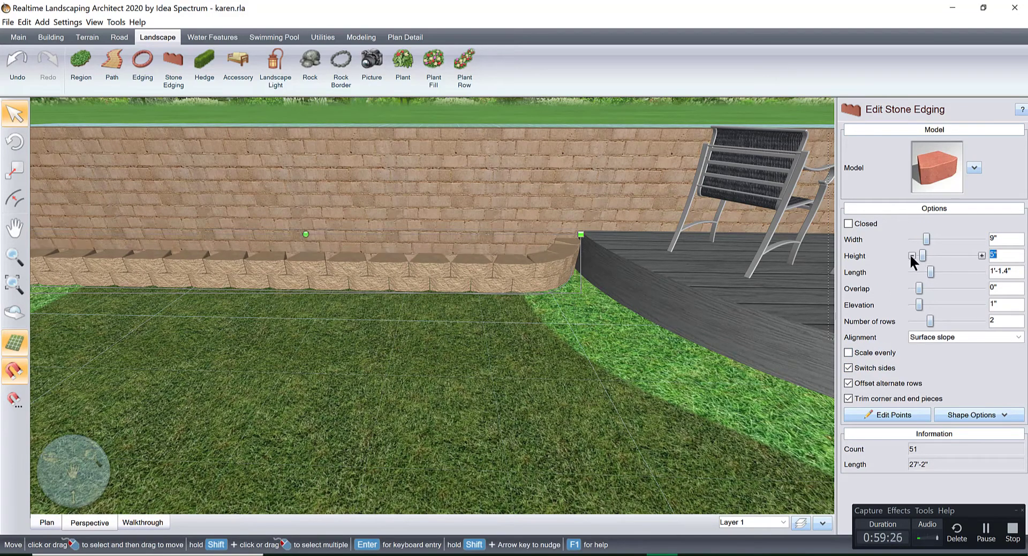
left_click(980, 254)
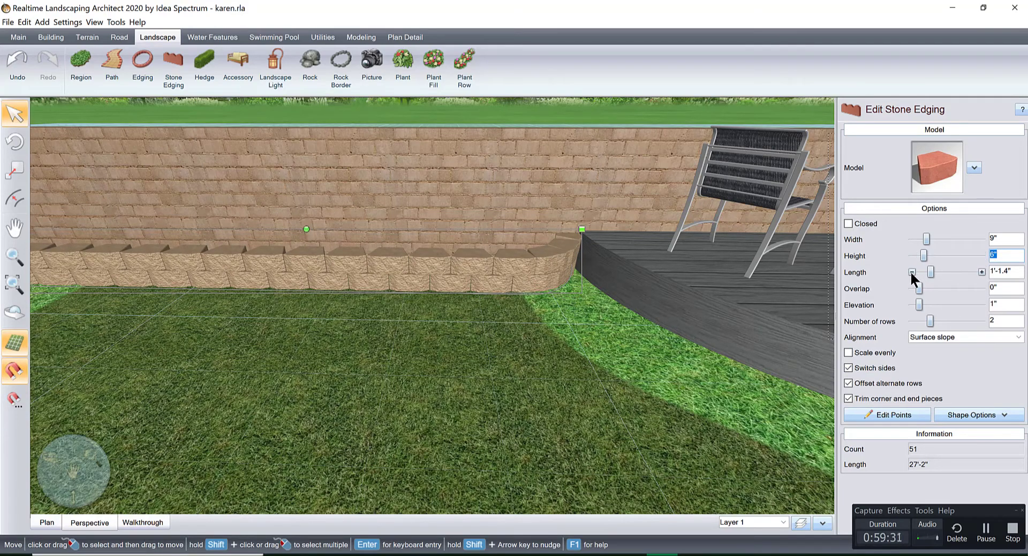
left_click(911, 239)
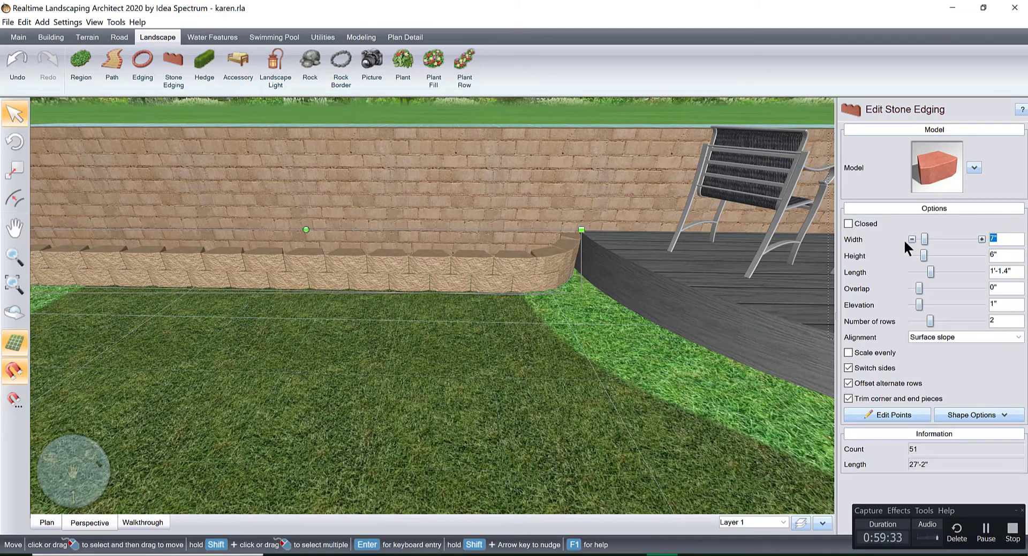
middle_click_drag(790, 214, 743, 289)
right_click_drag(743, 289, 695, 246)
middle_click_drag(479, 117, 396, 182)
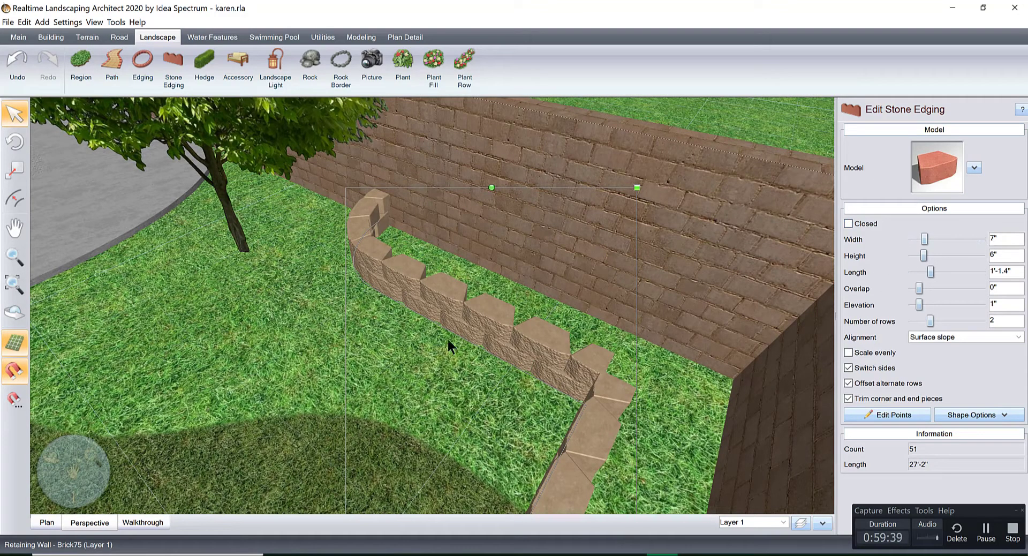
right_click_drag(447, 339, 508, 321)
left_click(47, 522)
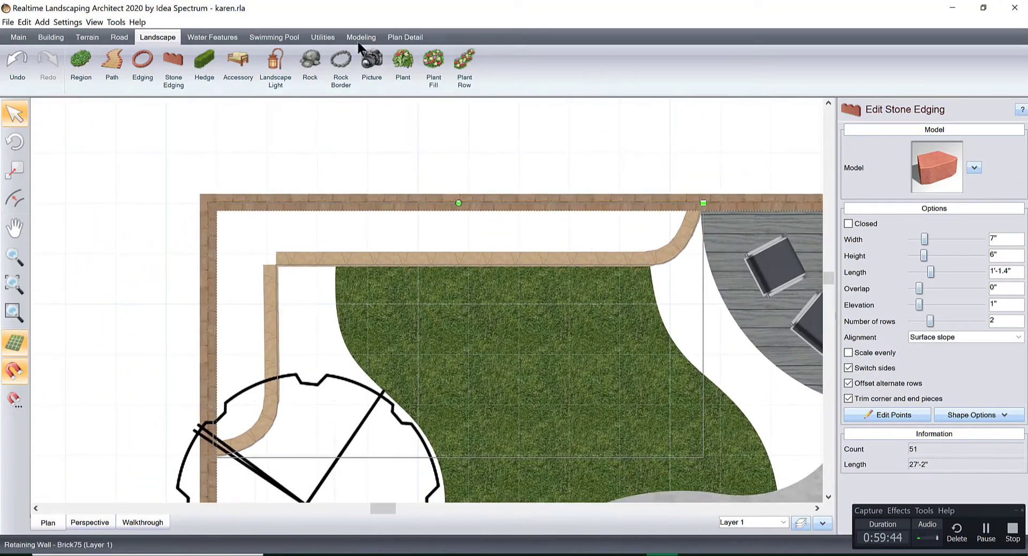
Step: Start a patio outline at the edging corner, placing points along its curved and straight runs
left_click(45, 37)
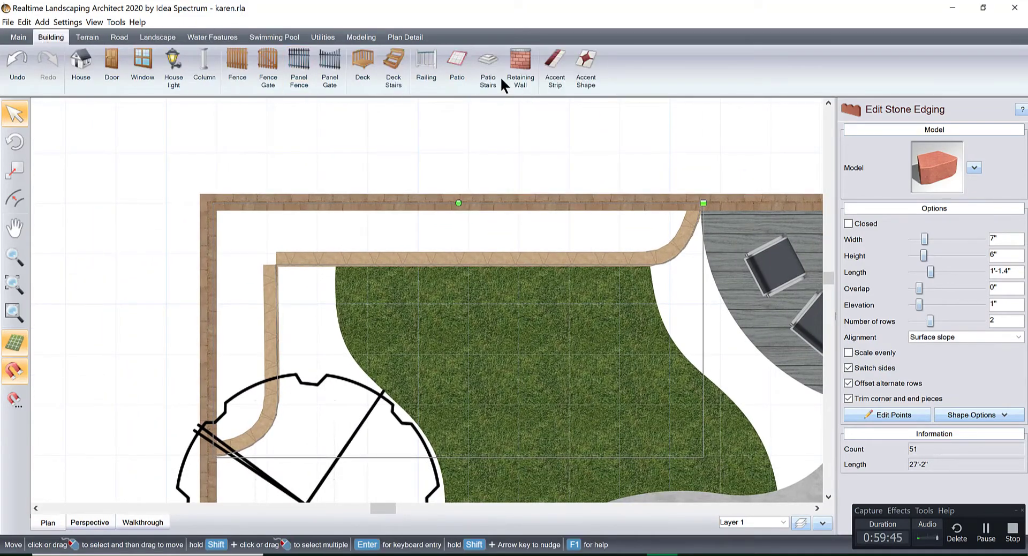
left_click(459, 61)
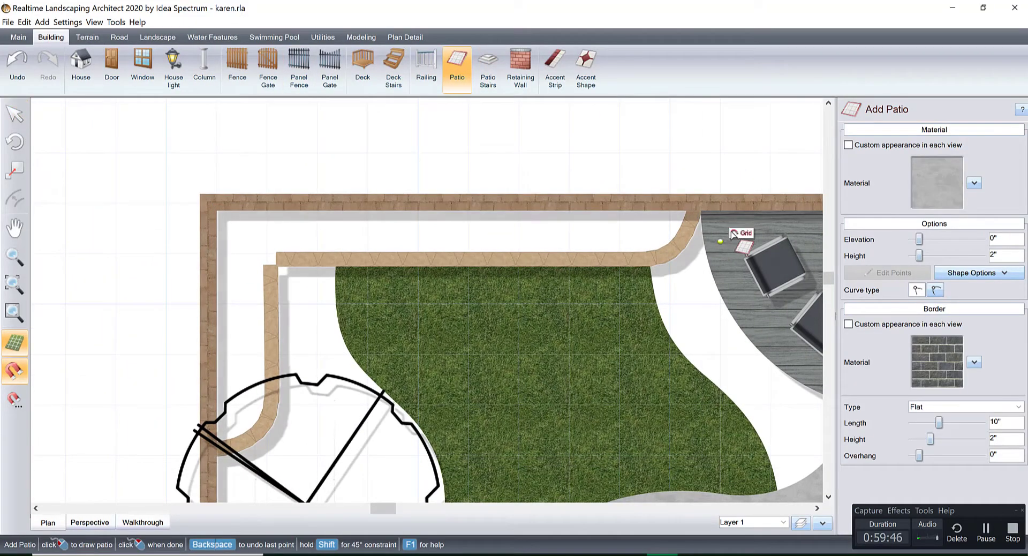
left_click(694, 202)
left_click(681, 232)
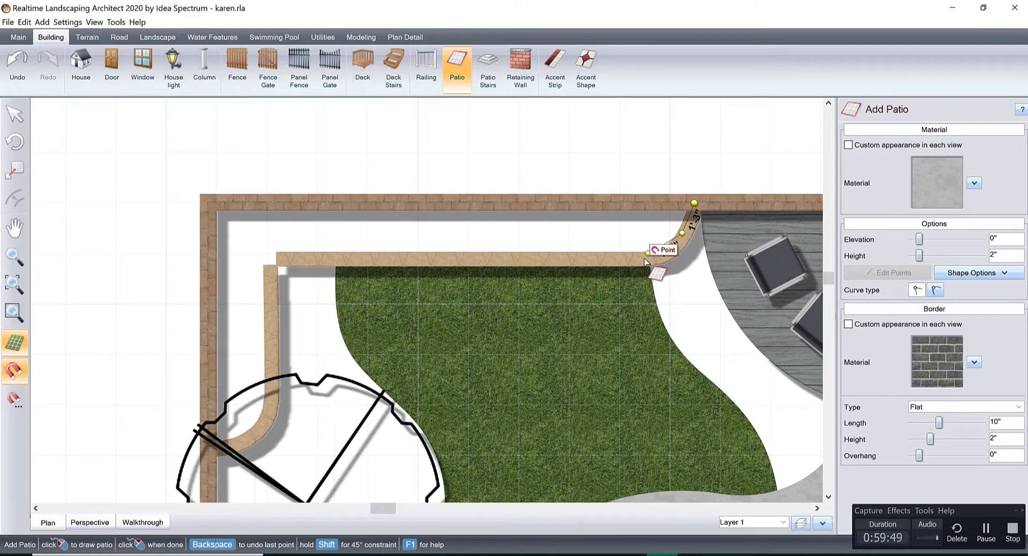
scroll(663, 251, "up", 1)
middle_click_drag(679, 241, 807, 254)
scroll(503, 239, "up", 2)
left_click(533, 218)
left_click(406, 231)
left_click(340, 248)
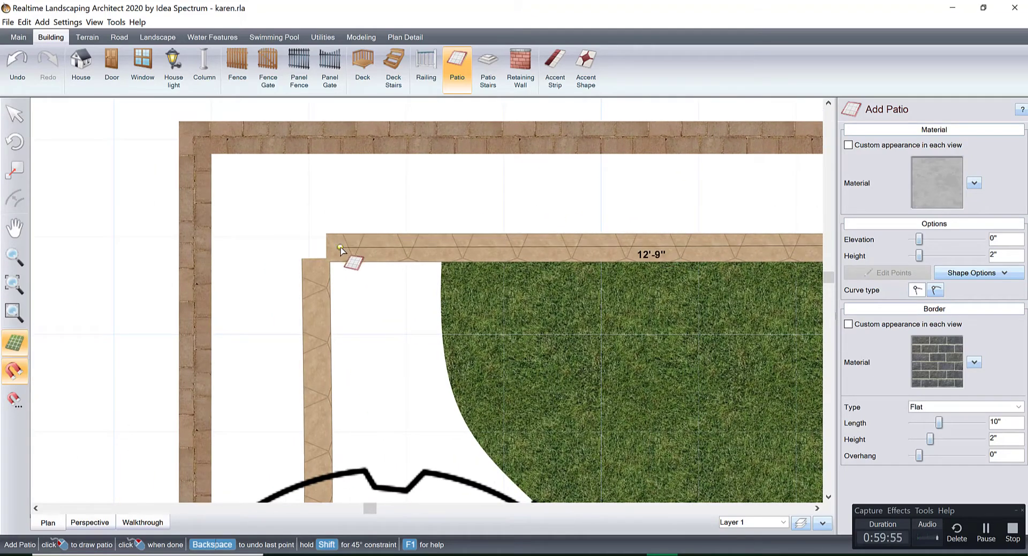
left_click(316, 269)
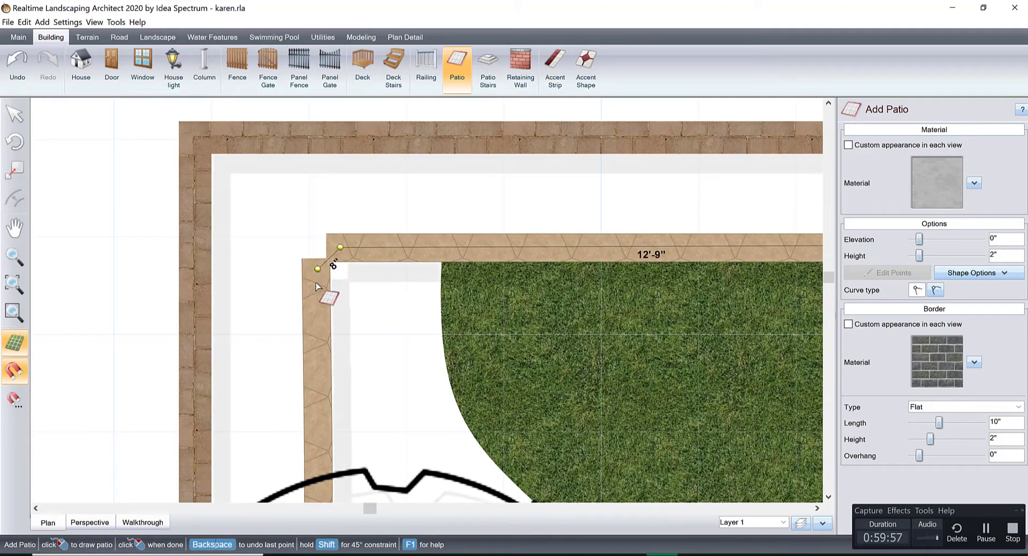
Step: Trace the patio around the edging curve to the side wall and wall corner, then close the shape
middle_click_drag(313, 410, 368, 104)
left_click(372, 197)
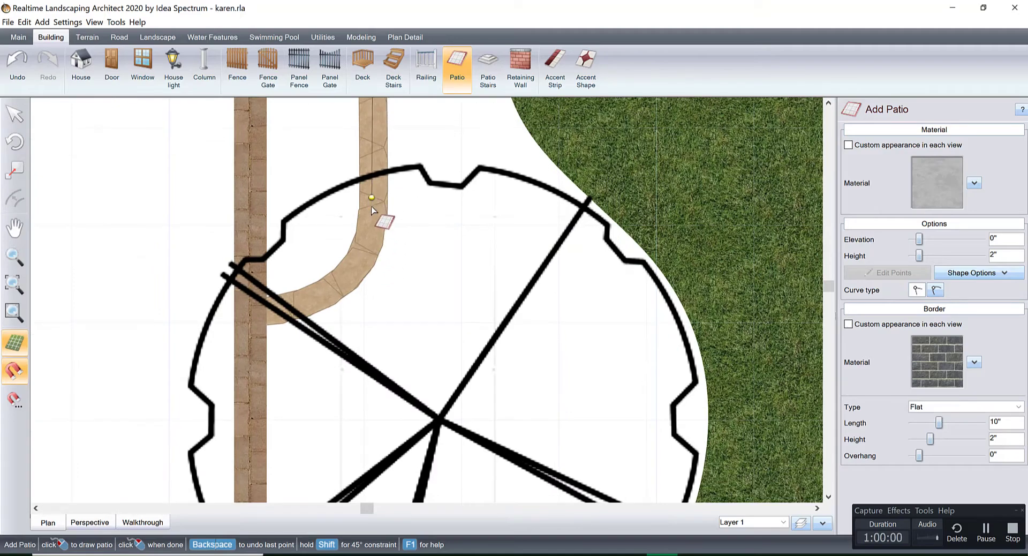
left_click(364, 252)
left_click(338, 279)
left_click(282, 306)
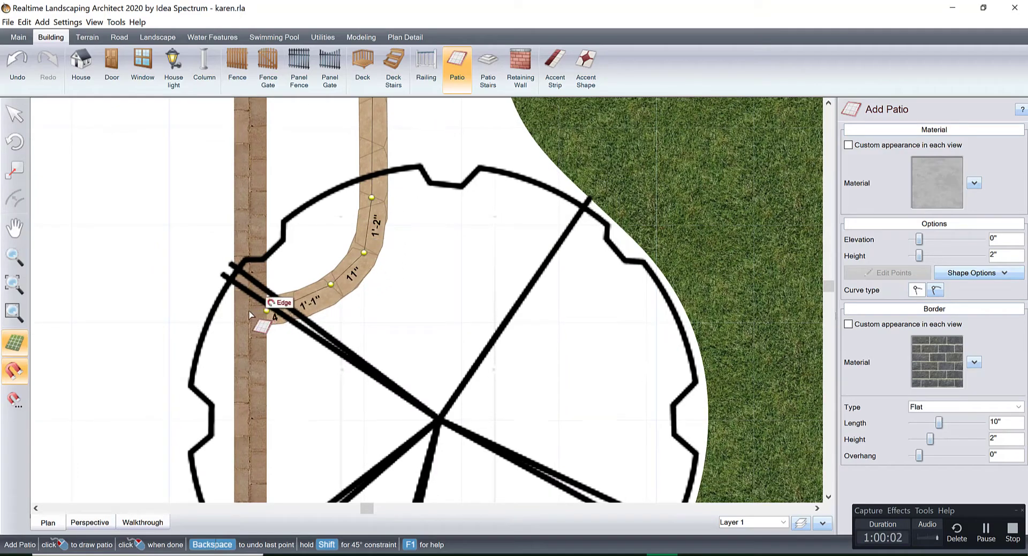
left_click(248, 310)
middle_click_drag(313, 403, 336, 488)
middle_click_drag(337, 261, 340, 326)
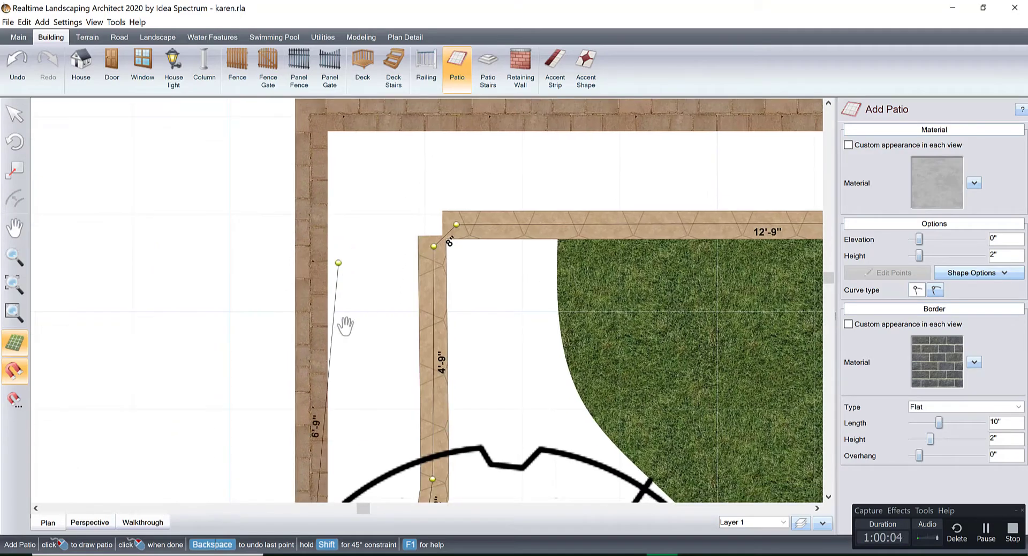
left_click(313, 182)
middle_click_drag(608, 197, 279, 205)
middle_click_drag(582, 193, 282, 201)
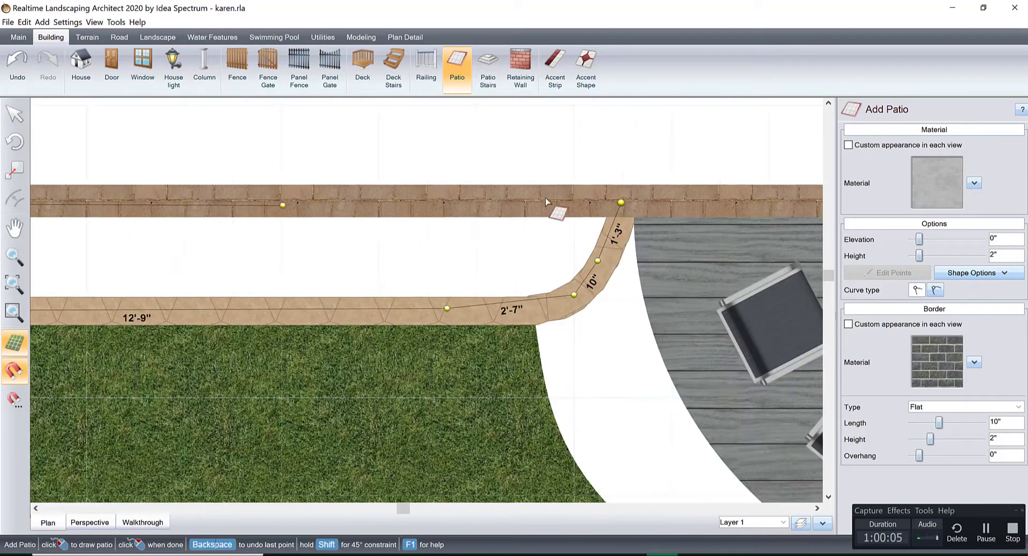
middle_click_drag(546, 197, 325, 219)
left_click(395, 227)
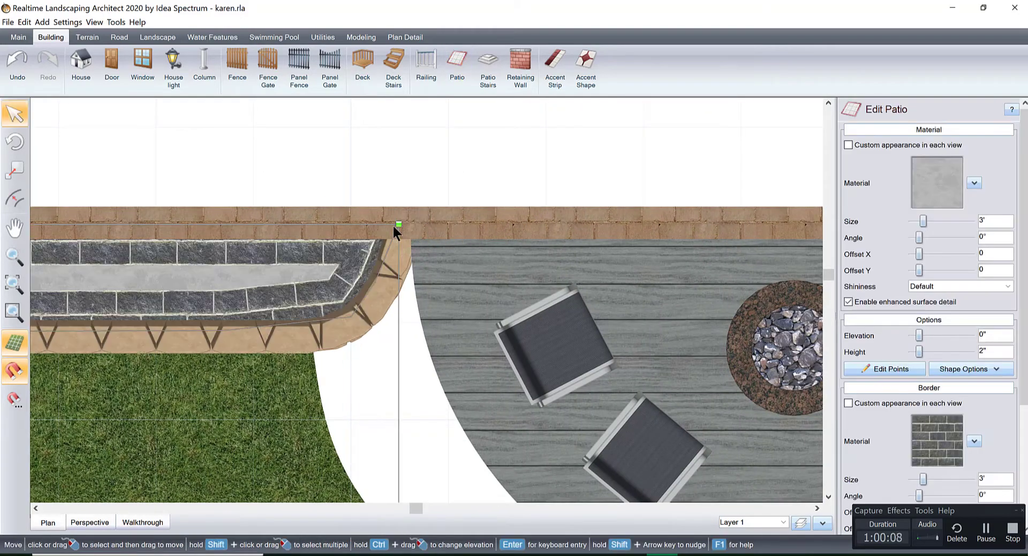
Step: Raise the bed along the wall to a 7" elevation, checking it in 3-D
left_click(89, 525)
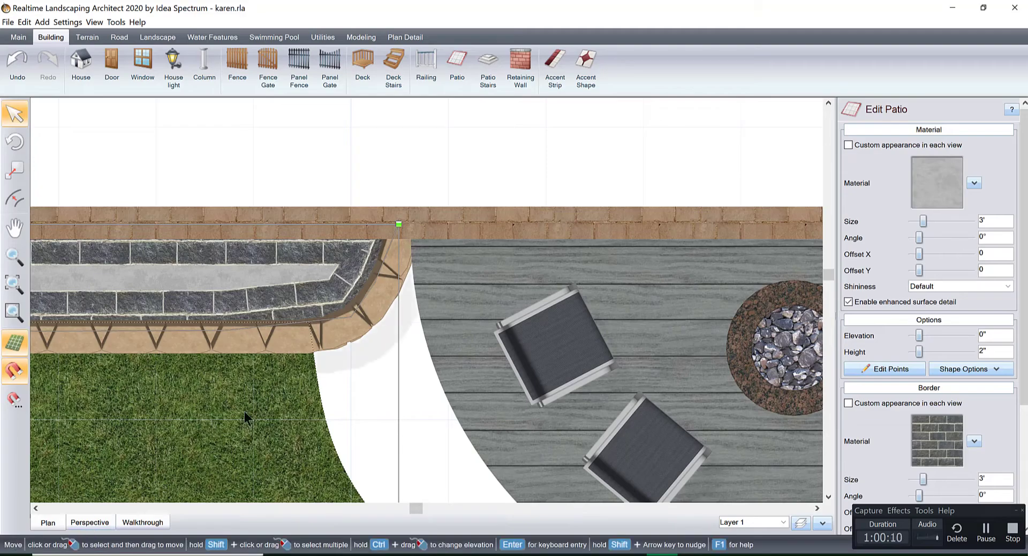
right_click_drag(400, 276, 834, 395)
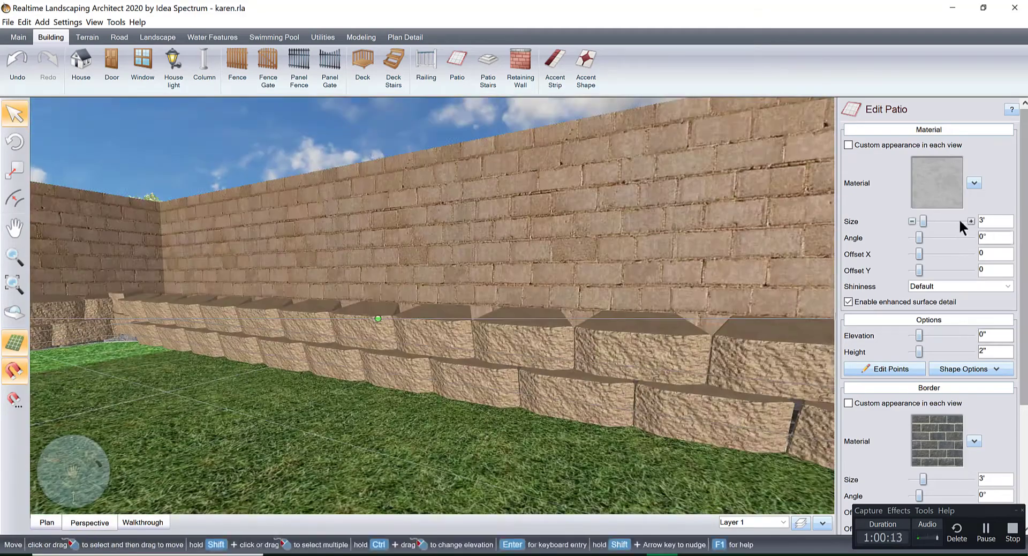
left_click(970, 334)
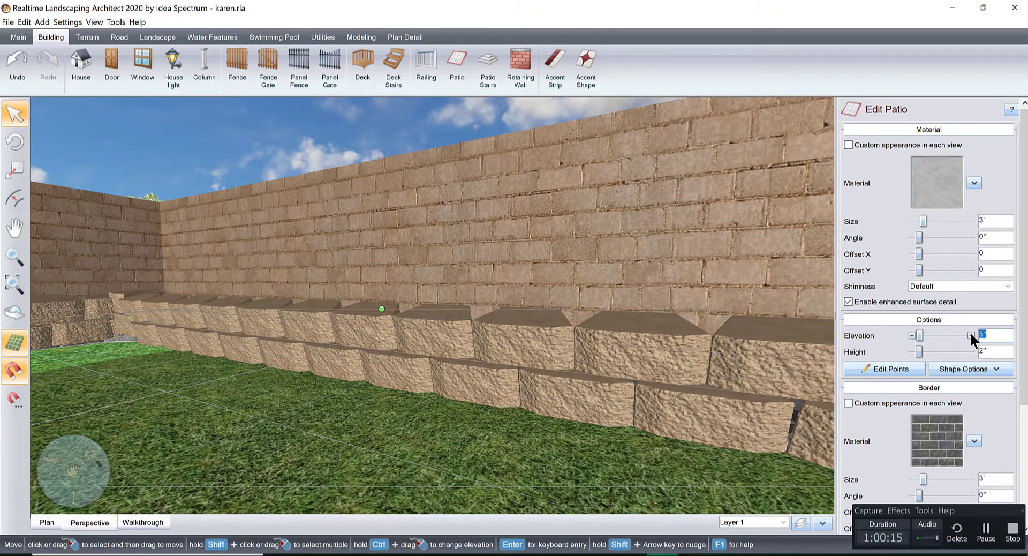
scroll(733, 374, "down", 3)
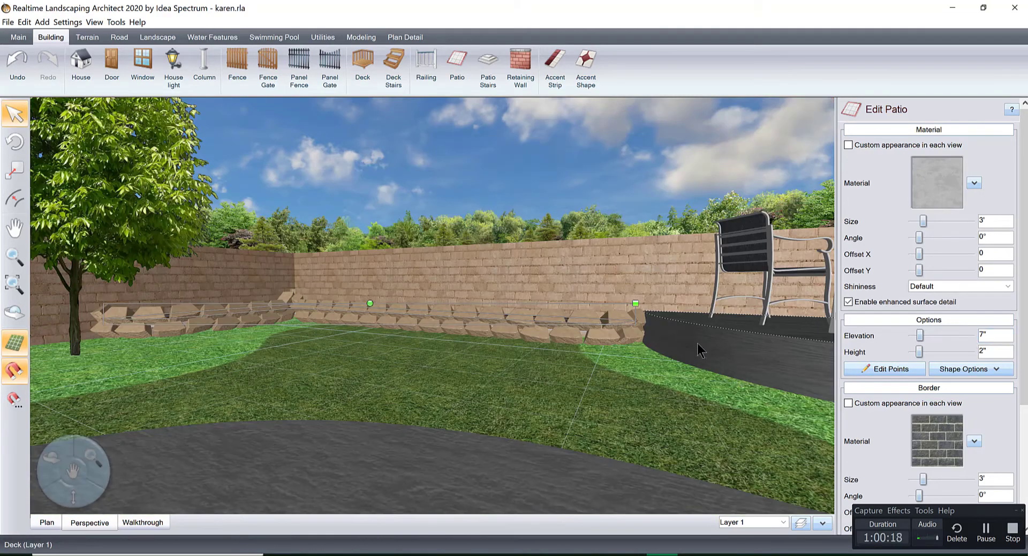
right_click_drag(697, 343, 671, 361)
scroll(670, 363, "up", 3)
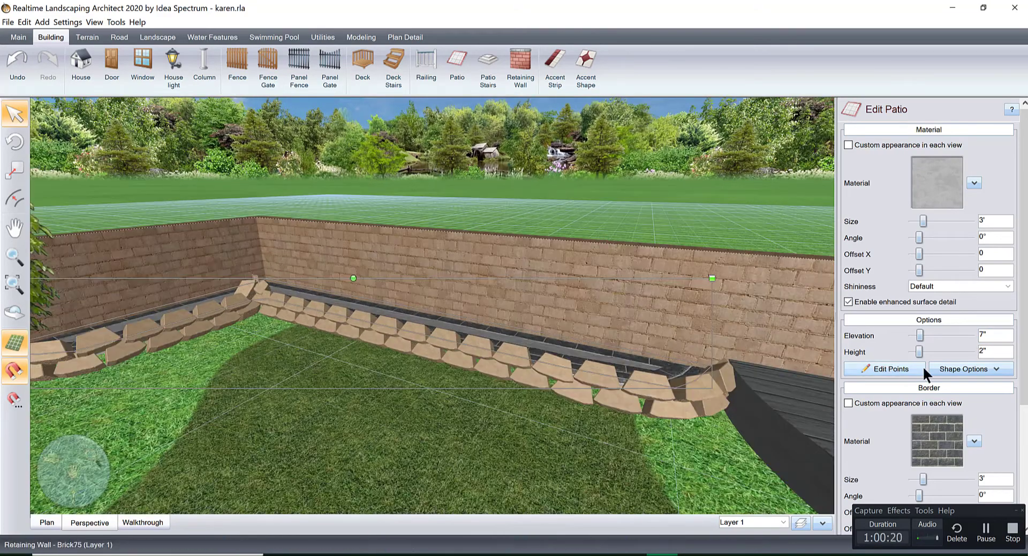
left_click(46, 521)
right_click_drag(426, 366, 747, 365)
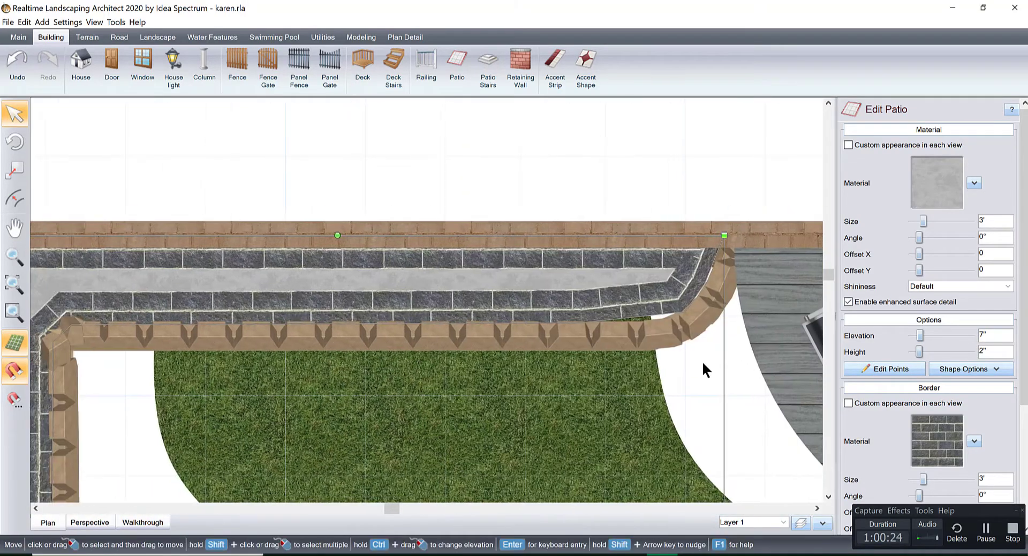
scroll(607, 367, "down", 1)
Step: Fill the bed with brown Stone339 gravel and set its border type to None
left_click(970, 188)
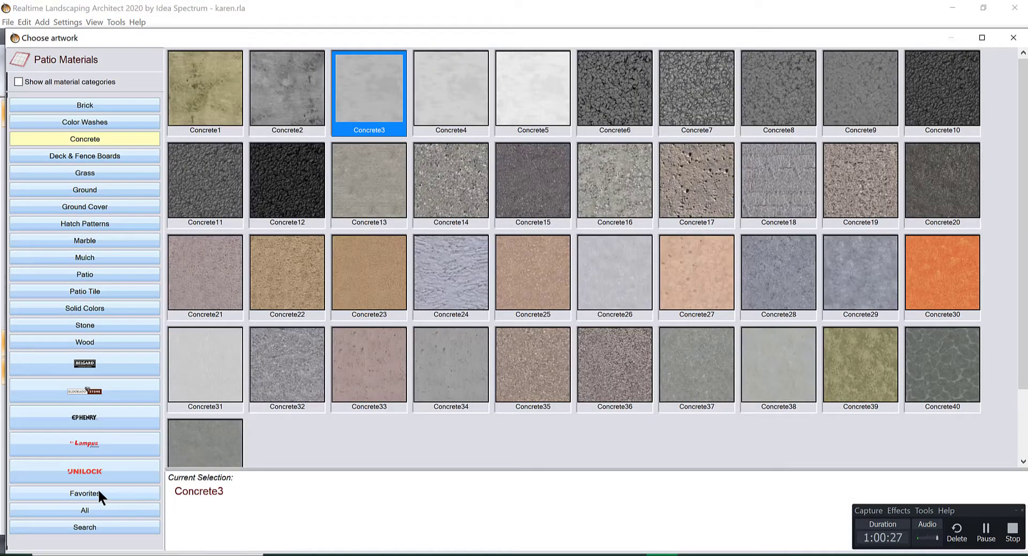
left_click(99, 492)
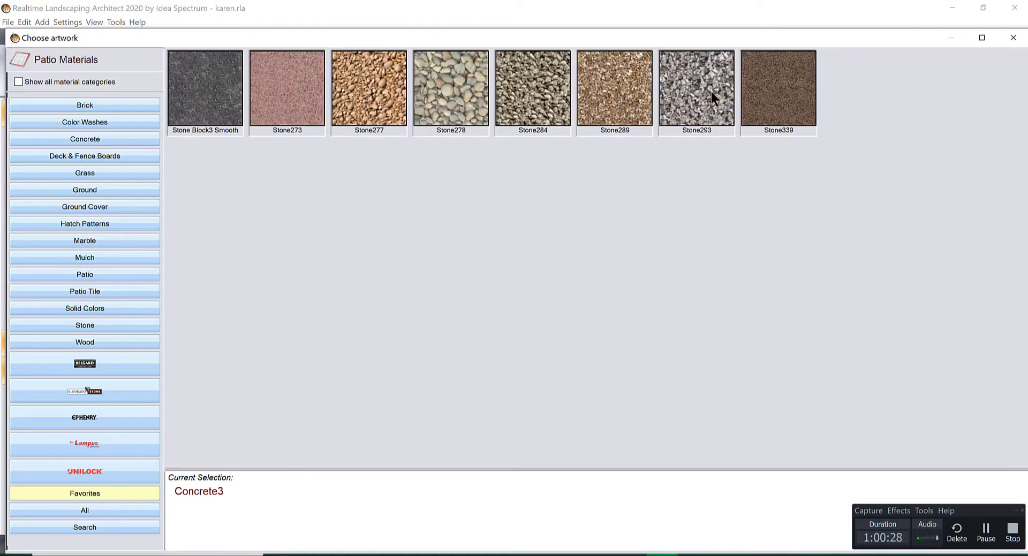
double_click(774, 90)
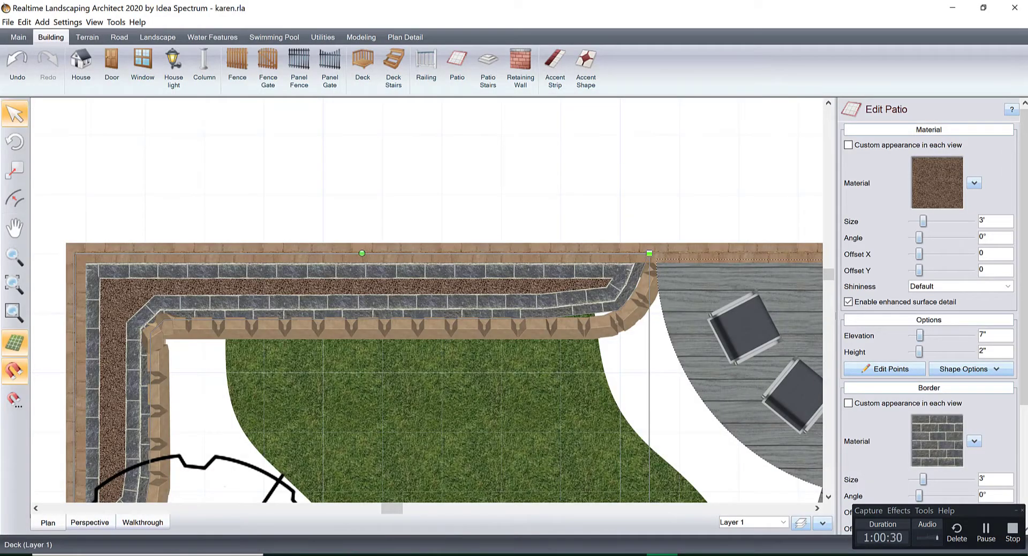
scroll(995, 405, "down", 3)
left_click(942, 408)
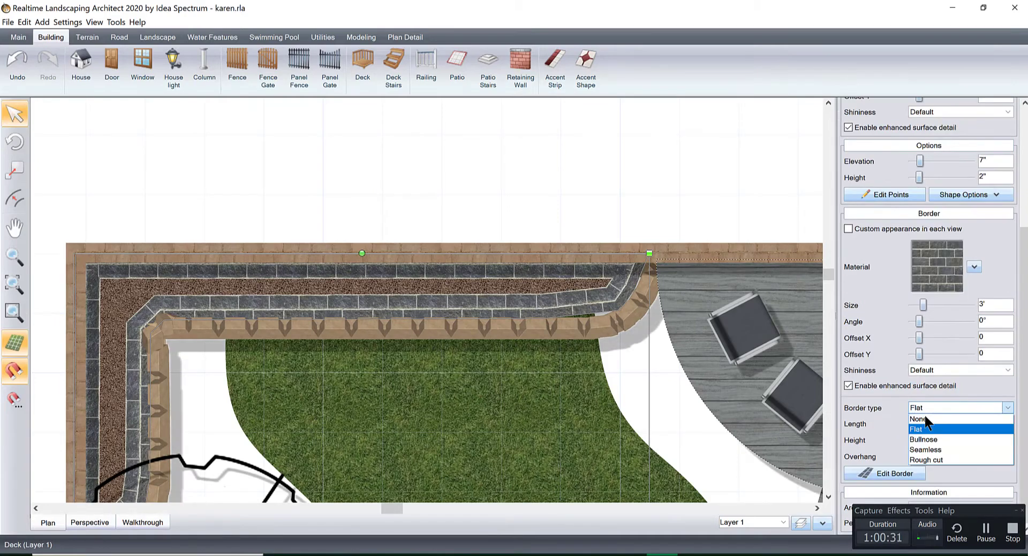
left_click(924, 417)
left_click(897, 193)
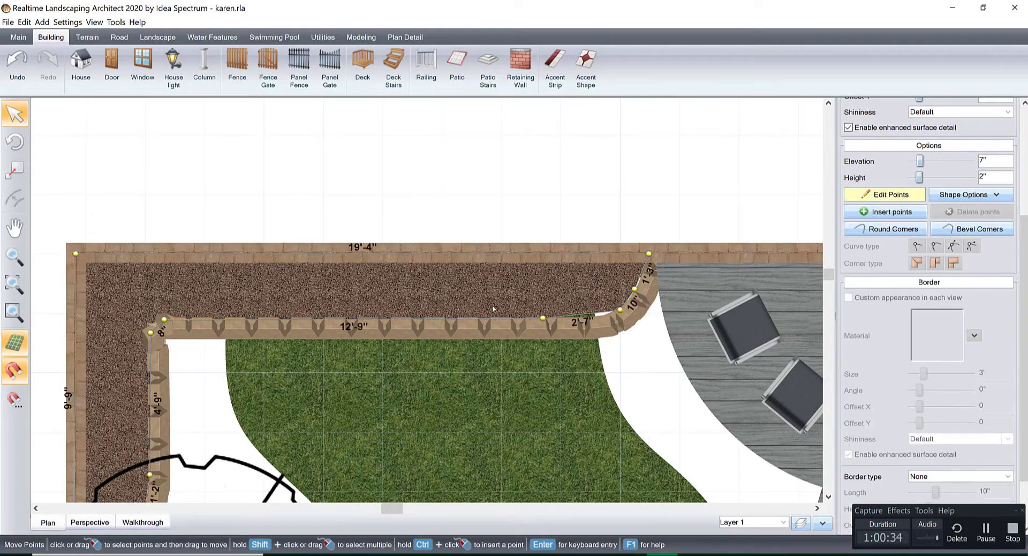
Step: Snap the bed's left-side points and upper-left corner onto the stone edging
scroll(266, 336, "up", 1)
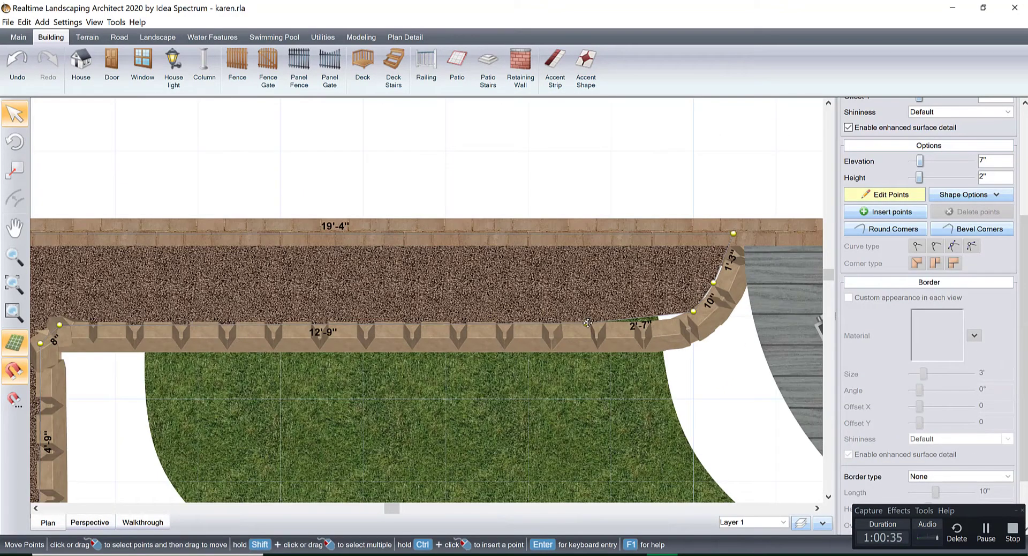
left_click_drag(588, 323, 586, 312)
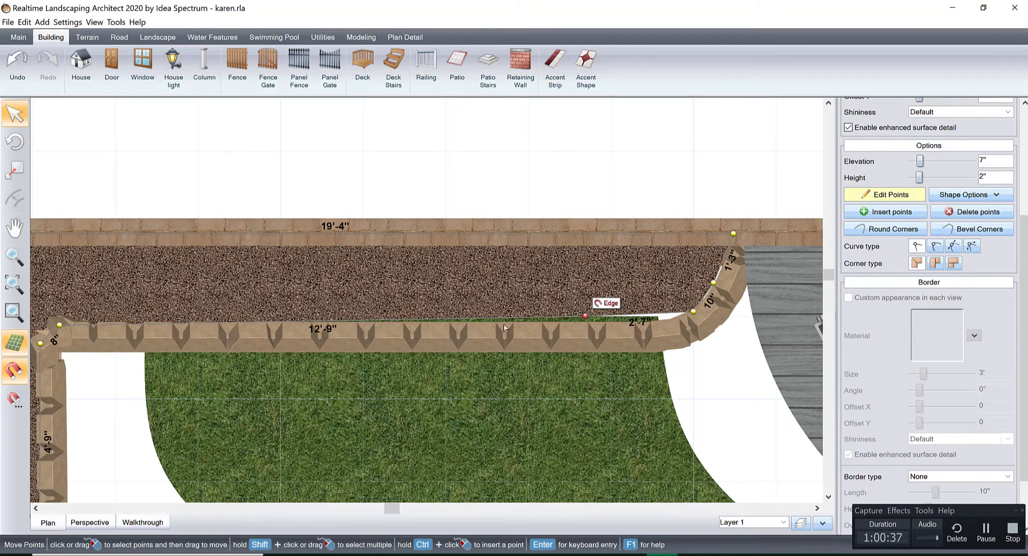
middle_click_drag(401, 332, 660, 270)
left_click_drag(317, 262, 308, 238)
Step: Pull the bed's right-end corners inward and straighten its lower edge (sides 13'-1", 2'-2", 10")
middle_click_drag(654, 262, 256, 270)
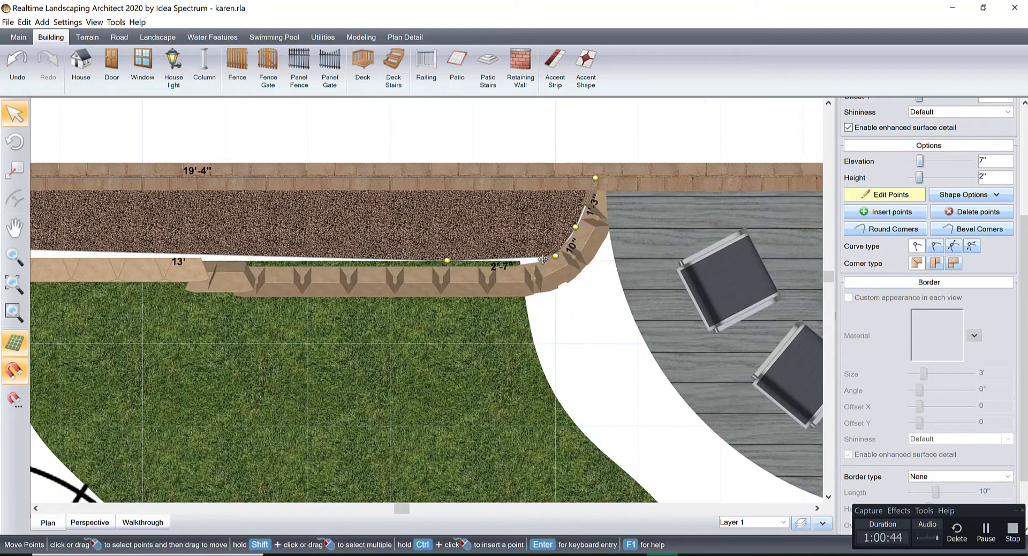
left_click_drag(554, 256, 550, 215)
left_click_drag(595, 178, 566, 220)
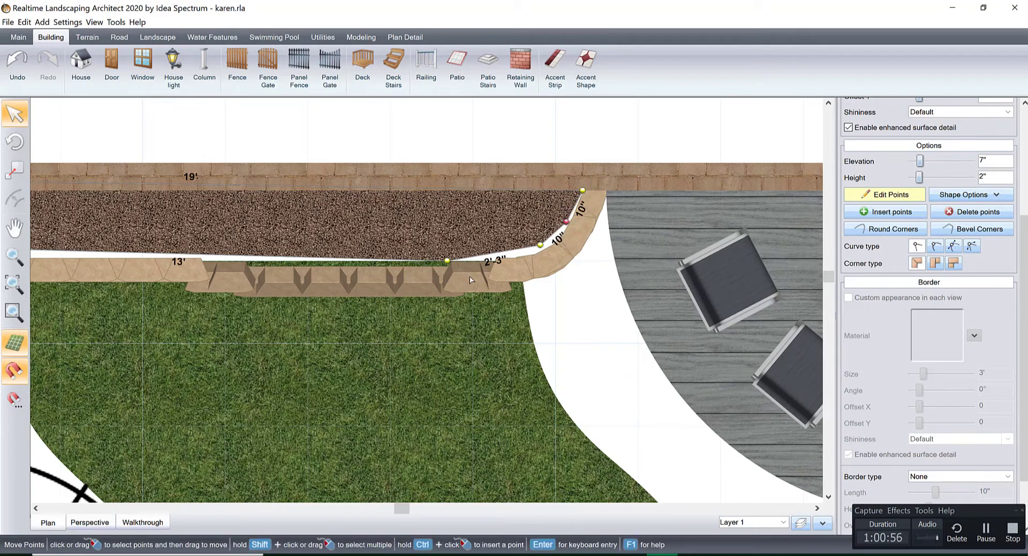
left_click_drag(448, 260, 449, 252)
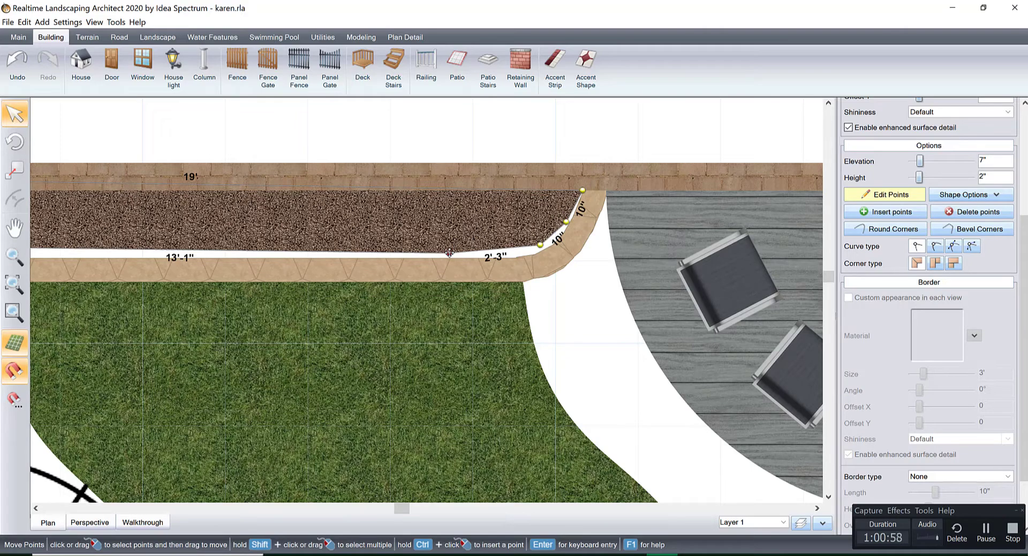
left_click(449, 252)
scroll(463, 274, "up", 3)
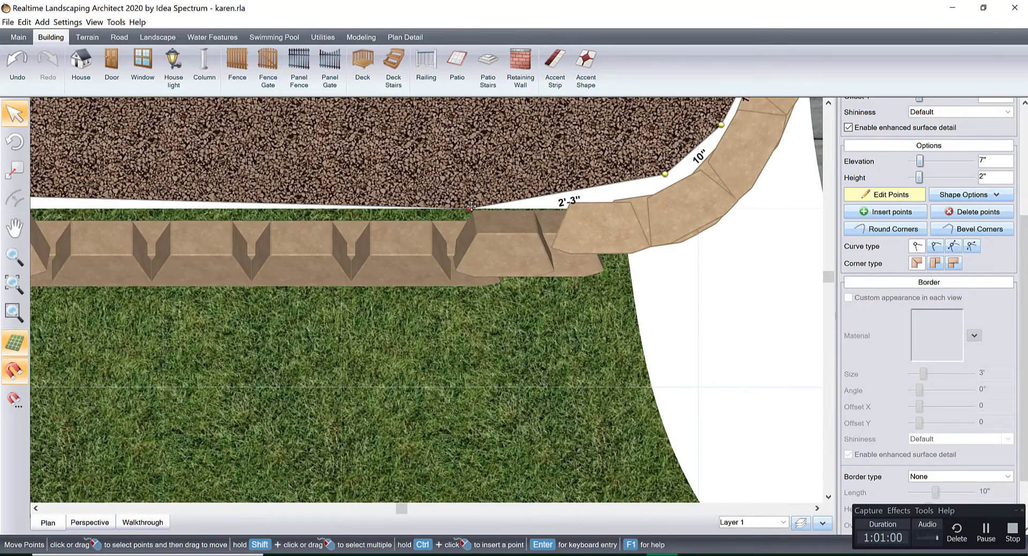
left_click_drag(470, 206, 470, 194)
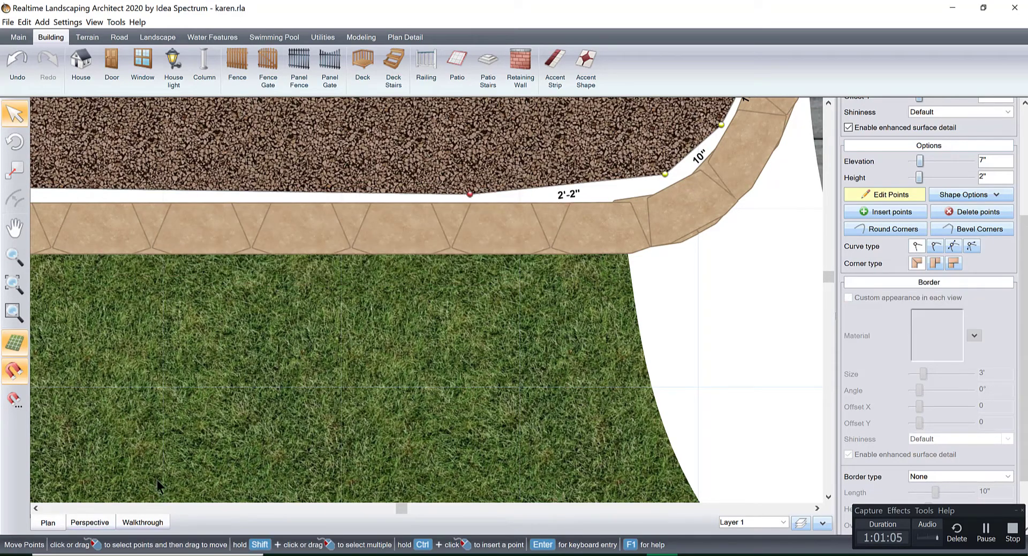
left_click(89, 522)
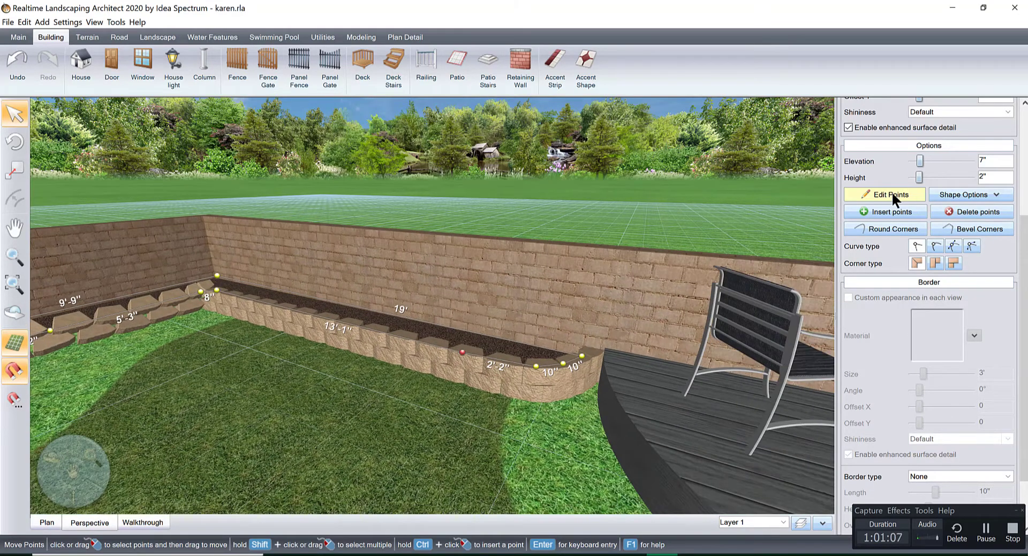
Step: Exit point editing, raise the gravel bed to 10", and inspect the planter in 3-D
left_click(891, 194)
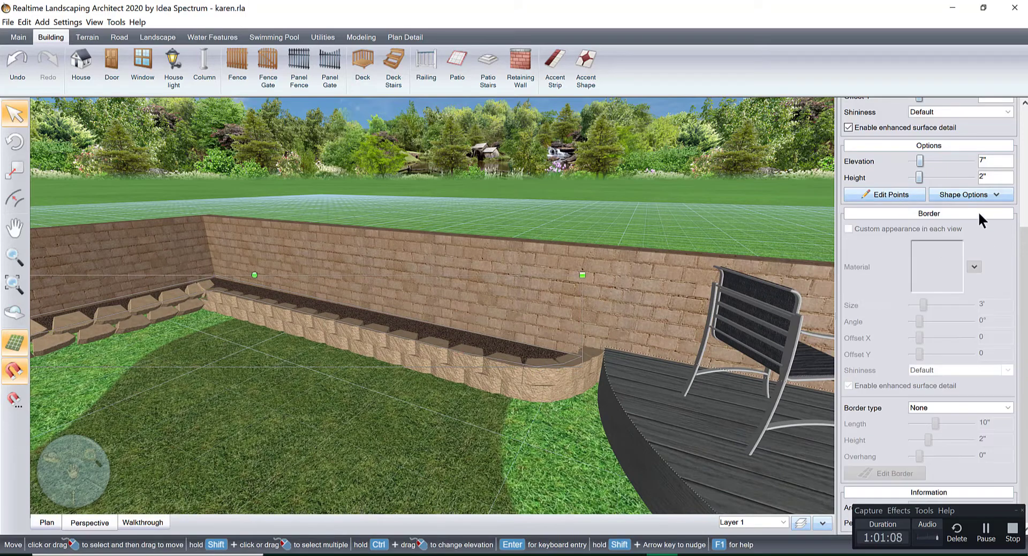
left_click(971, 160)
left_click(971, 161)
left_click(970, 161)
scroll(910, 158, "down", 3)
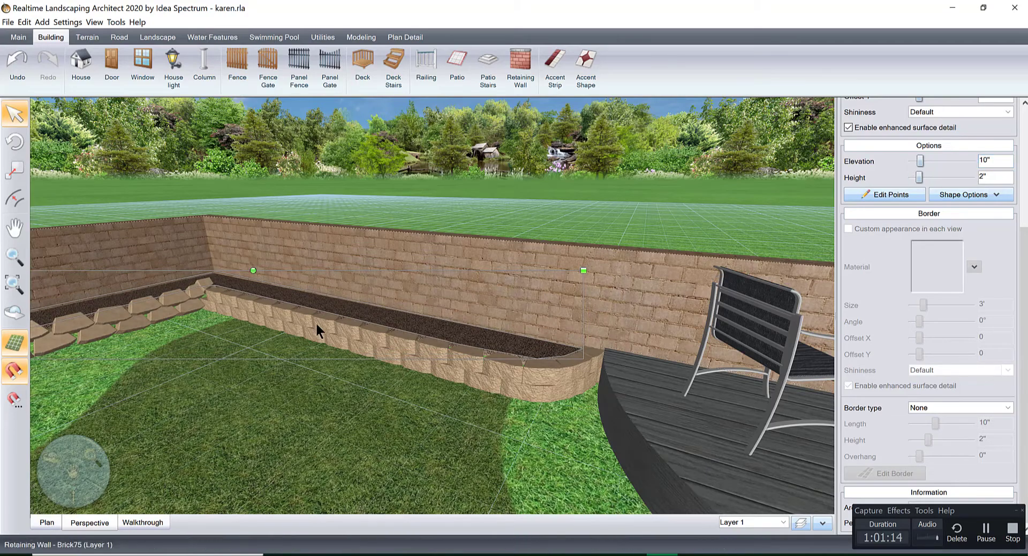
middle_click_drag(381, 329, 454, 384)
mouse_move(454, 383)
right_mouse_down()
mouse_move(435, 444)
mouse_move(433, 383)
right_mouse_up()
right_click_drag(370, 427, 436, 423)
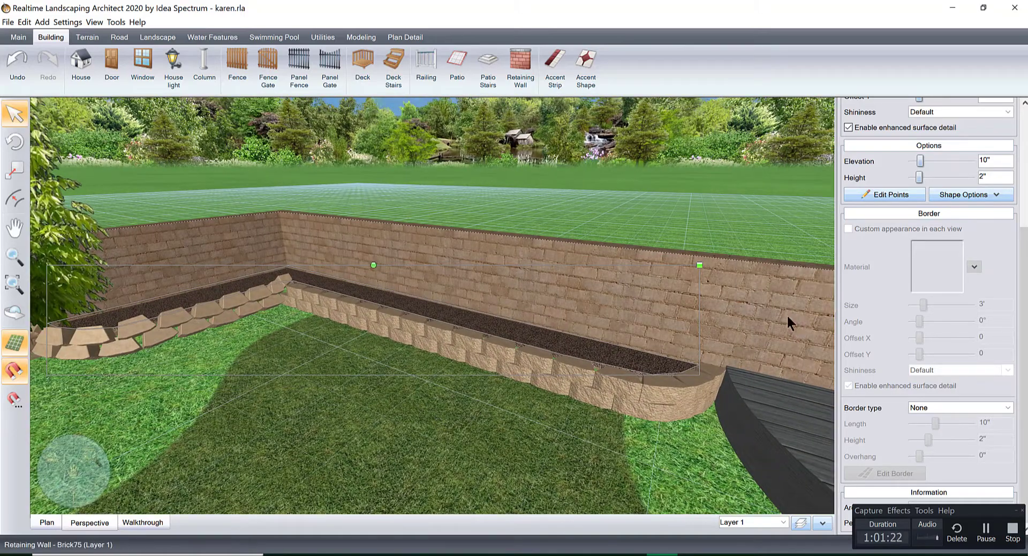
Step: Set the stone edging's overlap back to 0" and align it flat using its lowest point
left_click(644, 392)
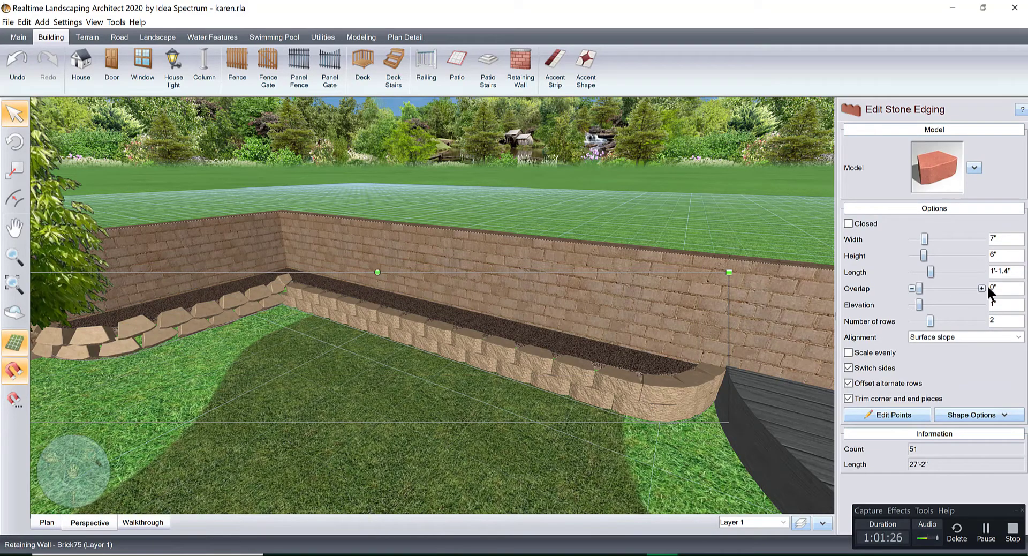
left_click(911, 288)
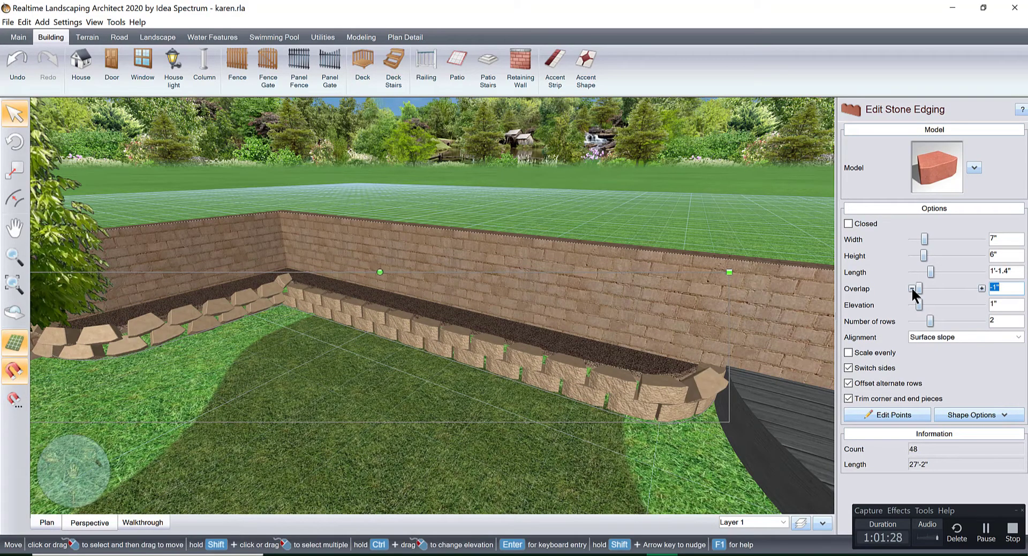
left_click(980, 288)
left_click(980, 288)
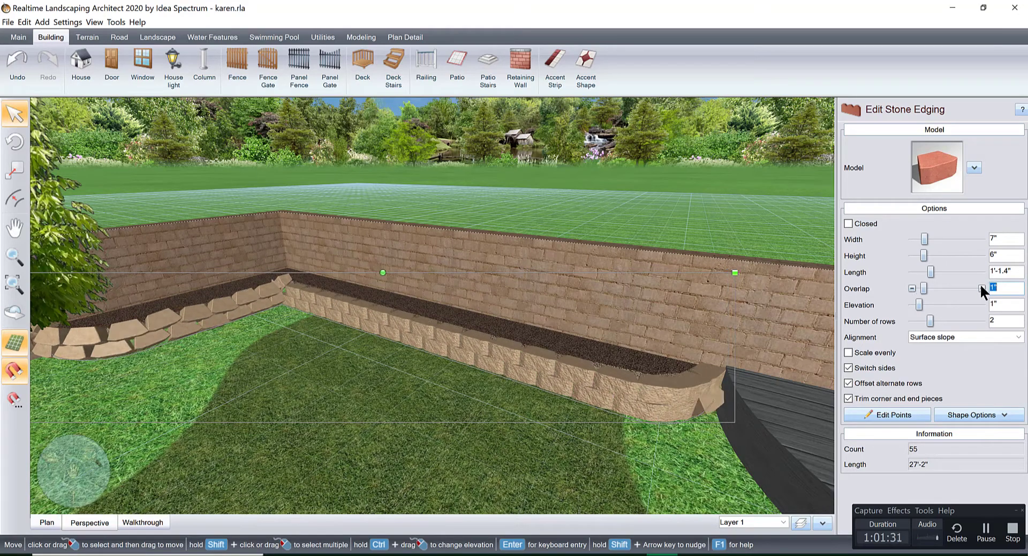
left_click(911, 288)
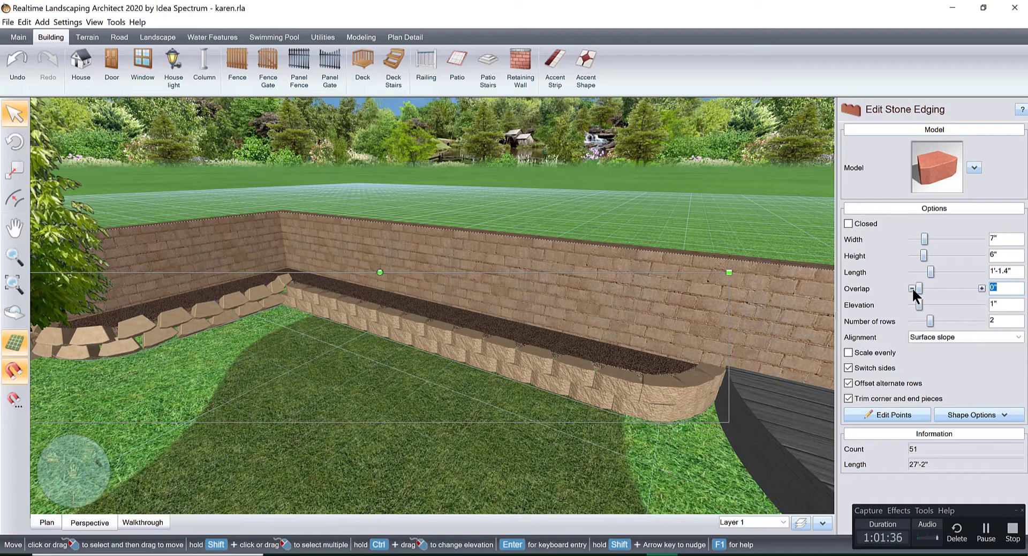
left_click(952, 336)
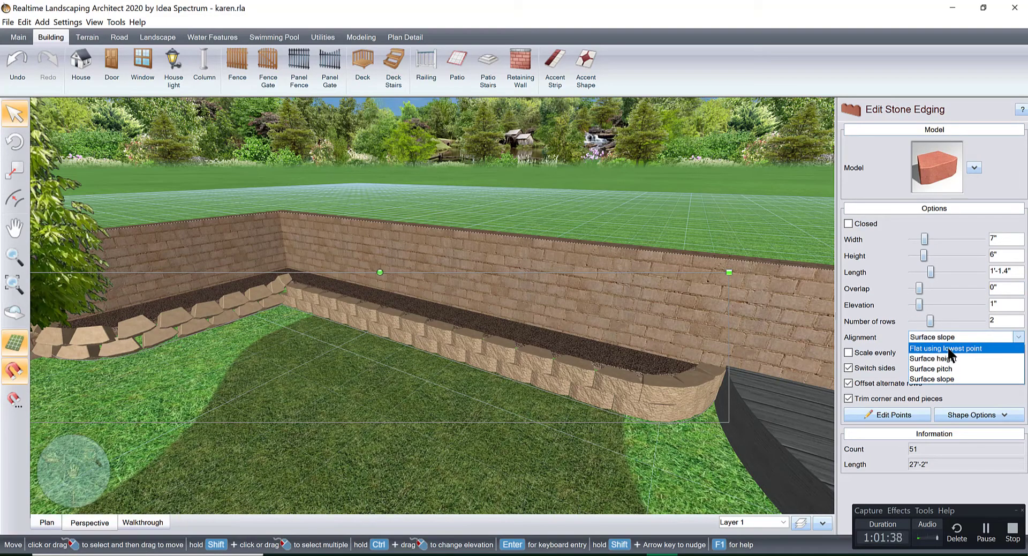
left_click(947, 348)
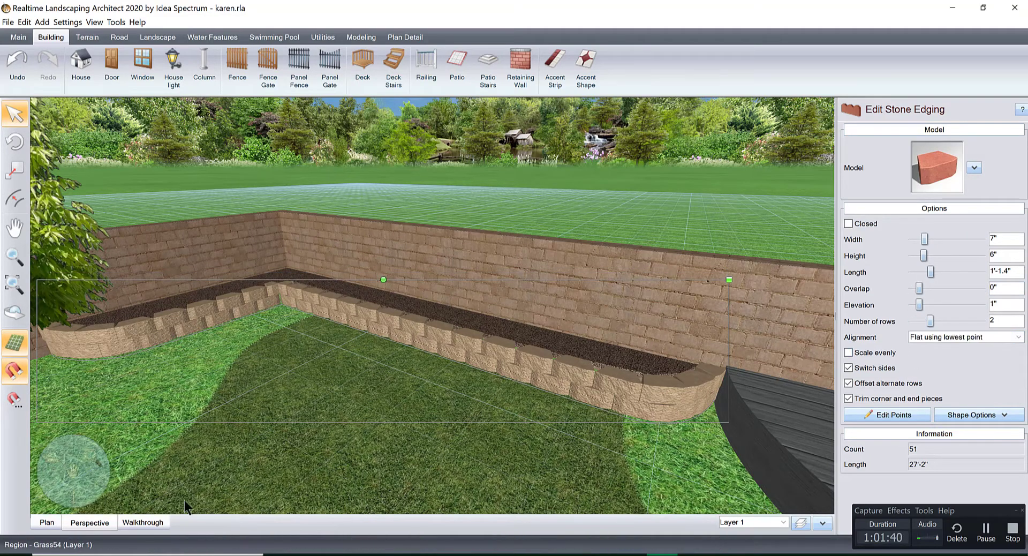
Step: In plan view, snap each gravel bed outline point onto the stone edging
left_click(47, 522)
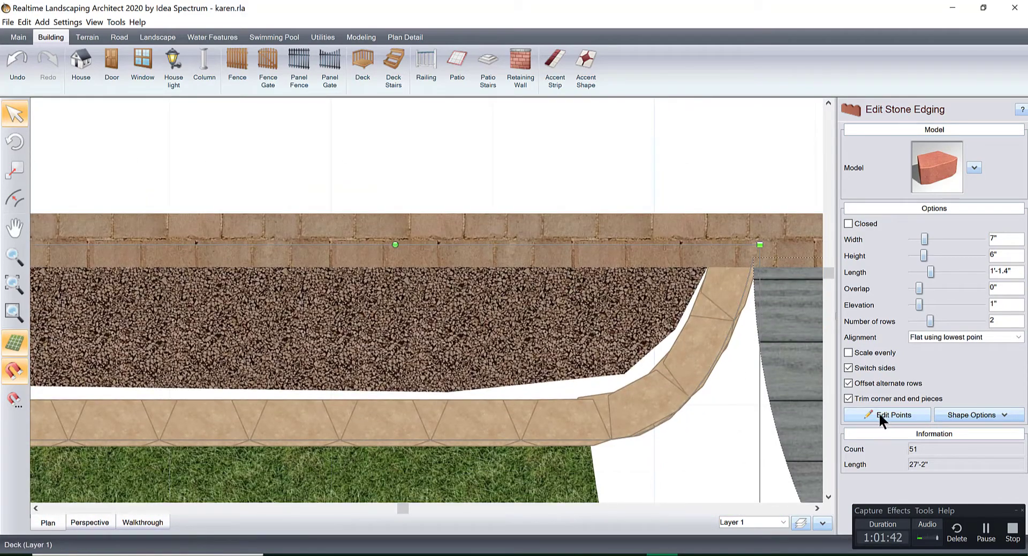
left_click(881, 415)
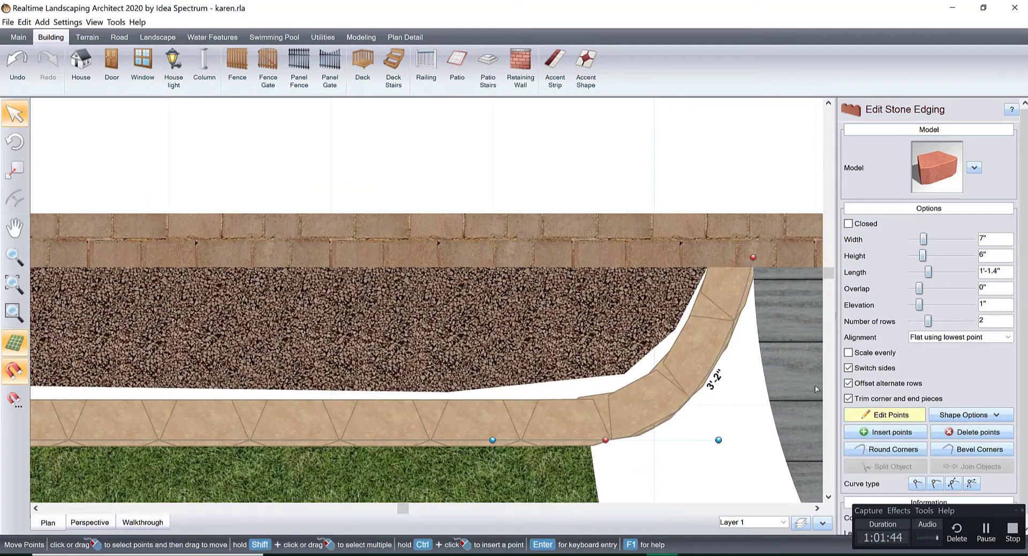
left_click(630, 326)
left_click(889, 368)
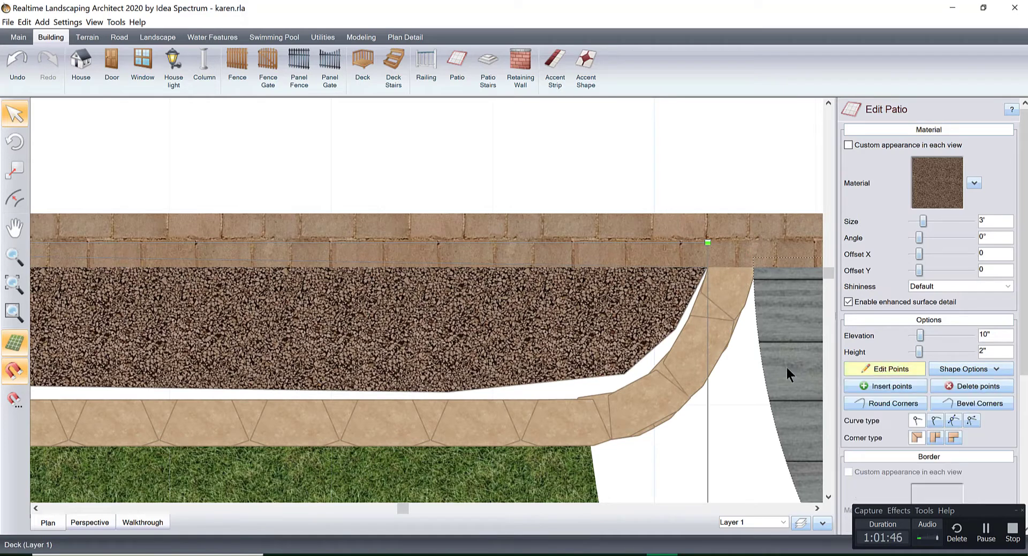
left_click_drag(624, 376, 639, 393)
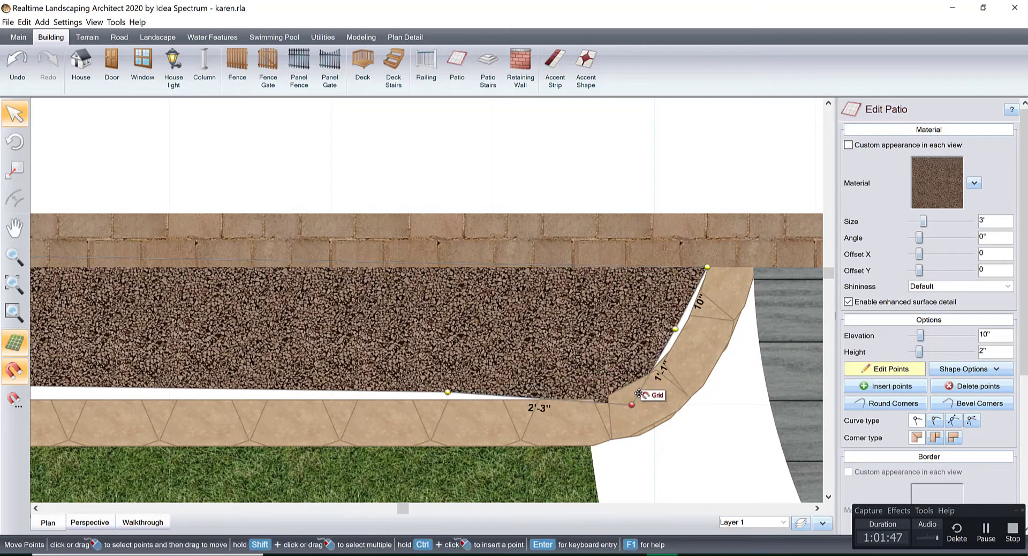
left_click_drag(675, 331, 691, 336)
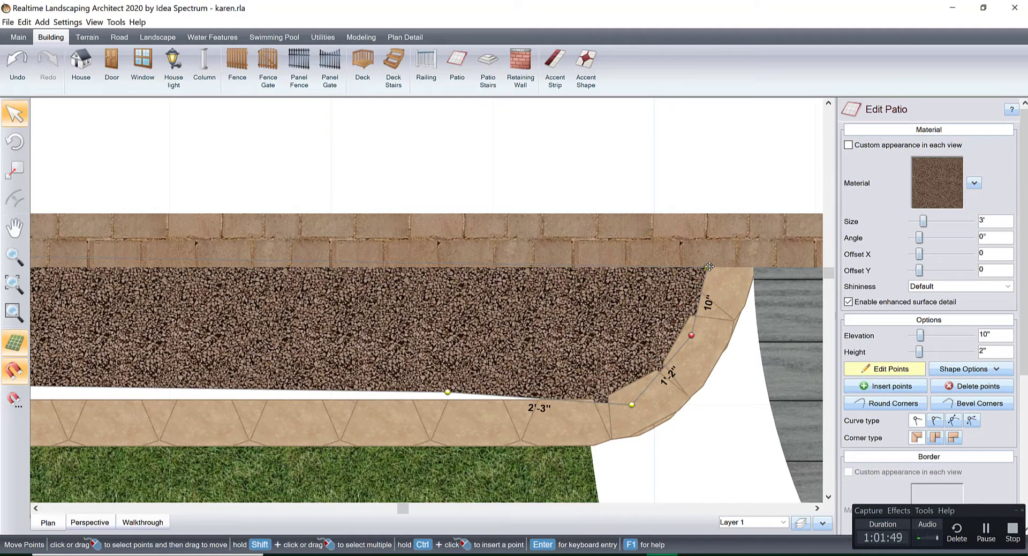
left_click_drag(709, 266, 719, 267)
left_click_drag(445, 395, 443, 414)
middle_click_drag(535, 384, 792, 321)
middle_click_drag(342, 268, 765, 339)
left_click_drag(407, 299, 400, 379)
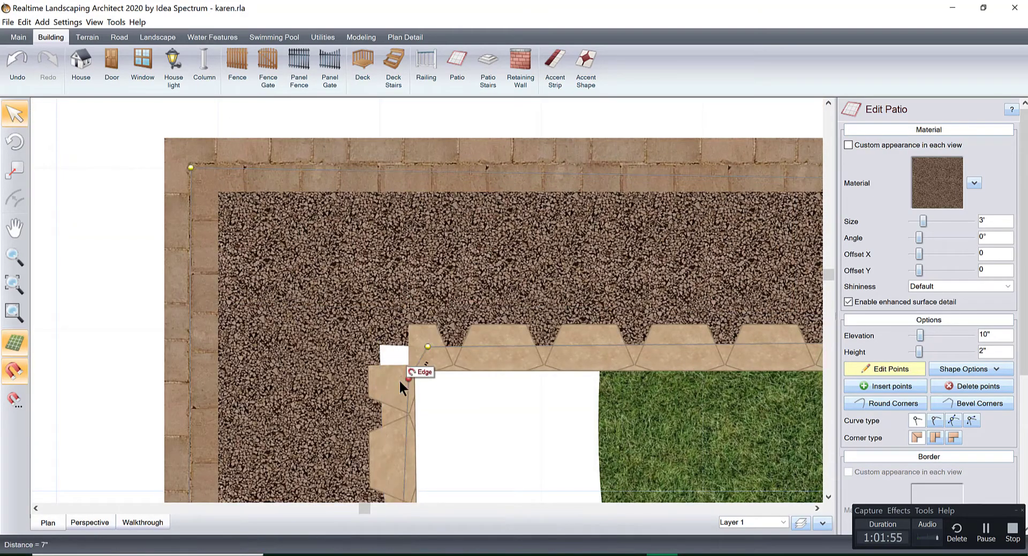
middle_click_drag(399, 379, 417, 227)
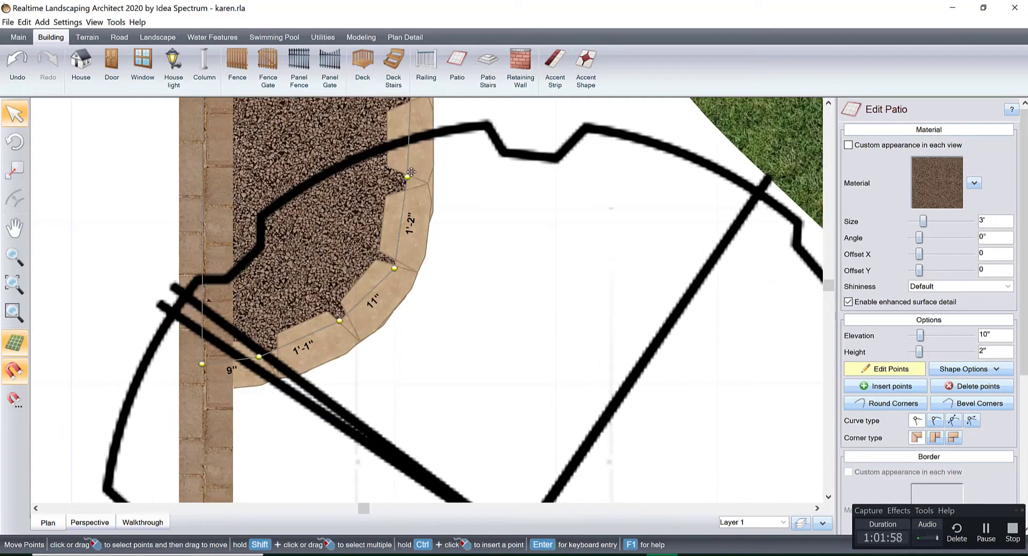
Step: Inspect the planter corner in the 3-D perspective view from several angles
left_click(90, 521)
middle_click_drag(506, 322, 477, 328)
middle_click_drag(565, 337, 738, 338)
scroll(487, 336, "up", 5)
middle_click_drag(487, 335, 482, 374)
right_click_drag(482, 374, 497, 380)
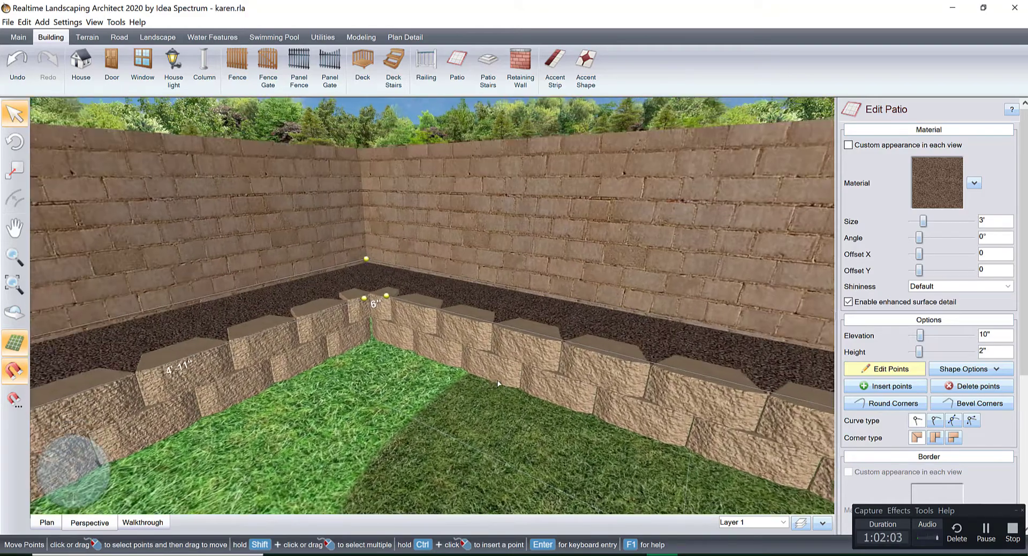
right_click(497, 381)
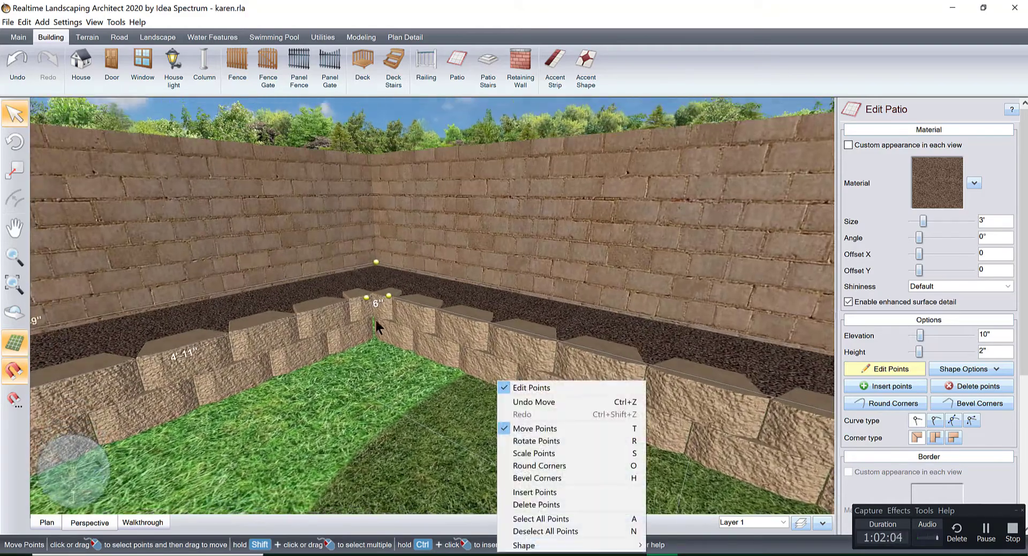
left_click(711, 280)
scroll(730, 281, "down", 5)
middle_click_drag(730, 280, 514, 264)
right_click_drag(513, 264, 464, 326)
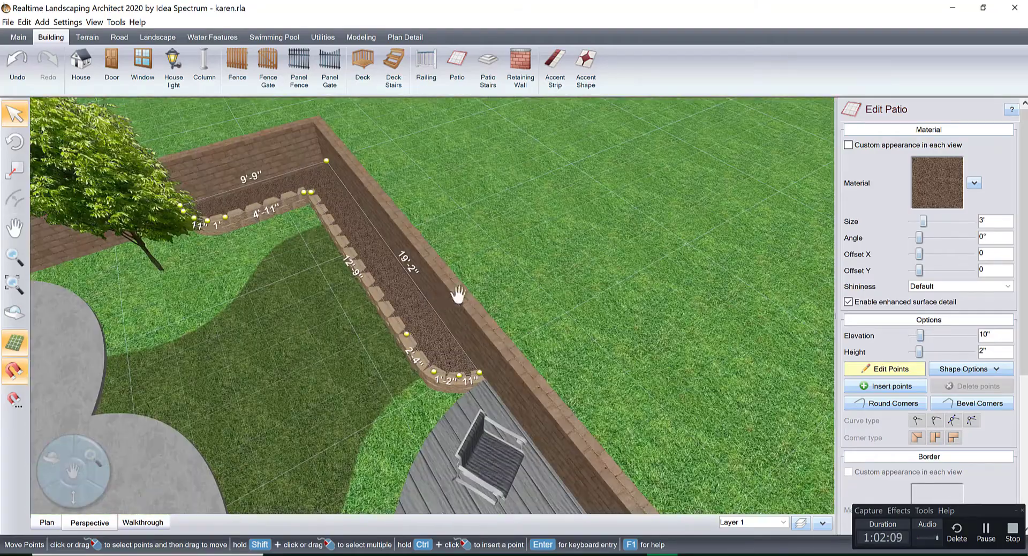
middle_click_drag(458, 296, 543, 274)
scroll(544, 274, "down", 2)
Step: Save the plan over its existing file, confirming the replacement
left_click(8, 22)
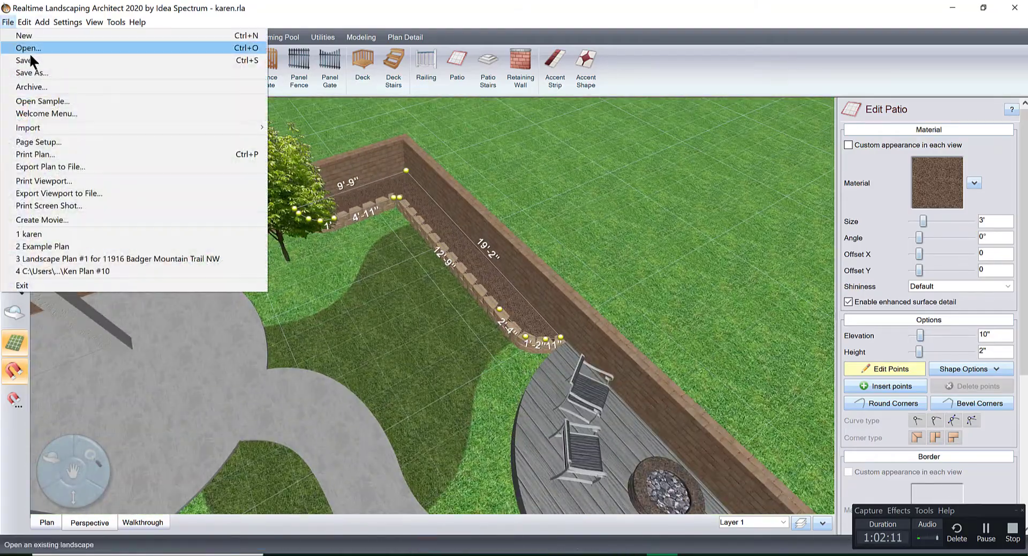
left_click(64, 71)
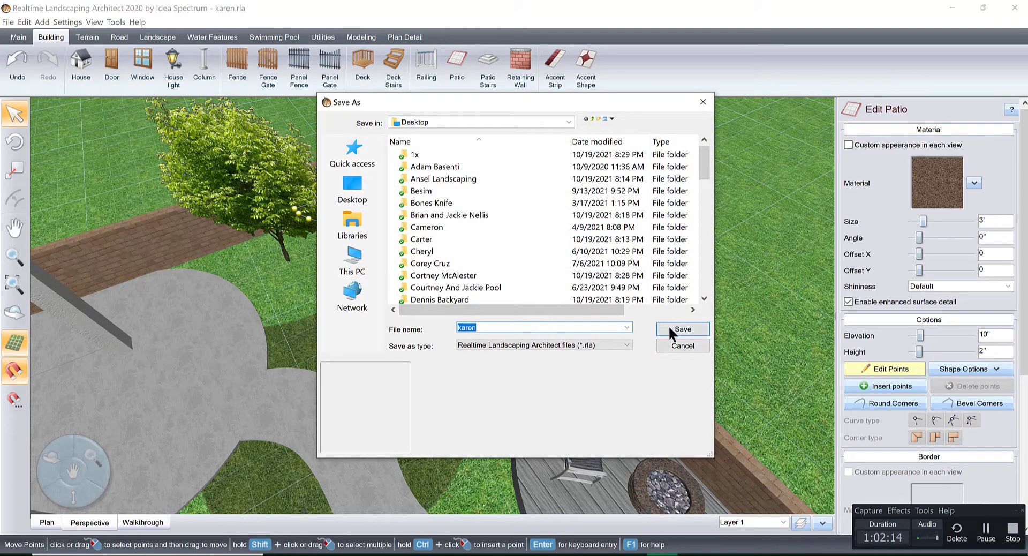
left_click(669, 327)
left_click(544, 282)
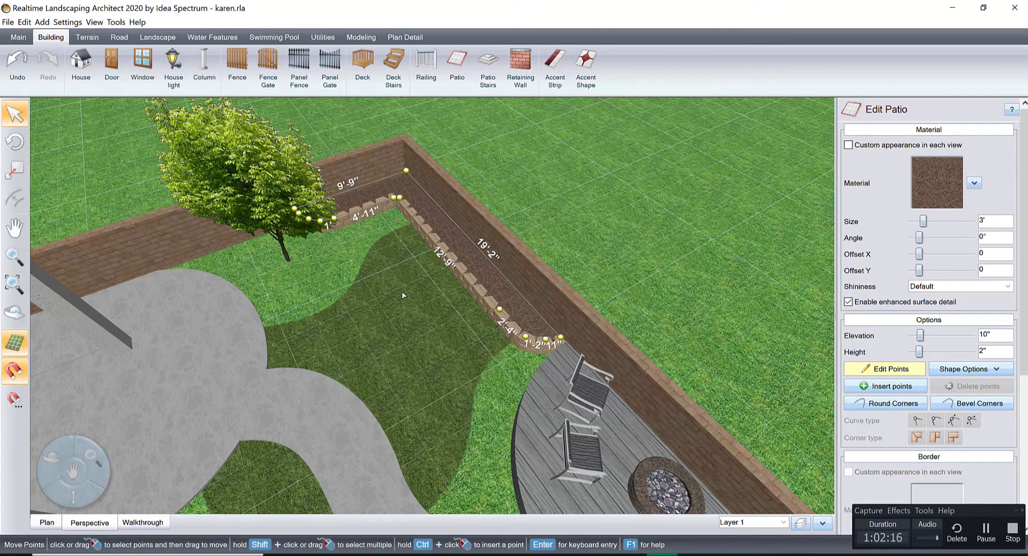
Step: Orbit the 3-D view around the tree and toward the deck
middle_click_drag(397, 284, 433, 236)
right_click_drag(434, 236, 578, 267)
scroll(460, 284, "up", 3)
right_click_drag(354, 317, 324, 328)
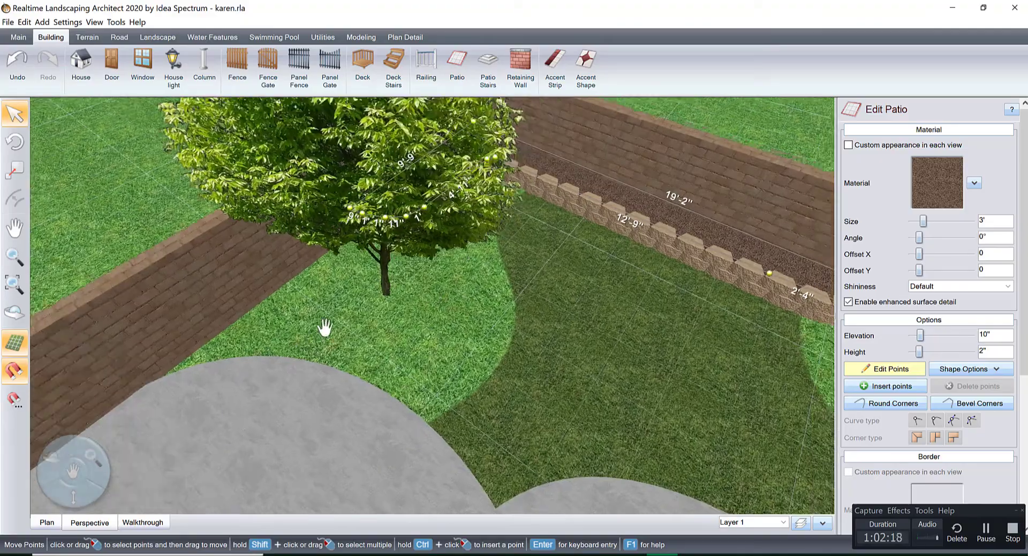
middle_click_drag(323, 328, 393, 292)
right_click_drag(392, 291, 367, 281)
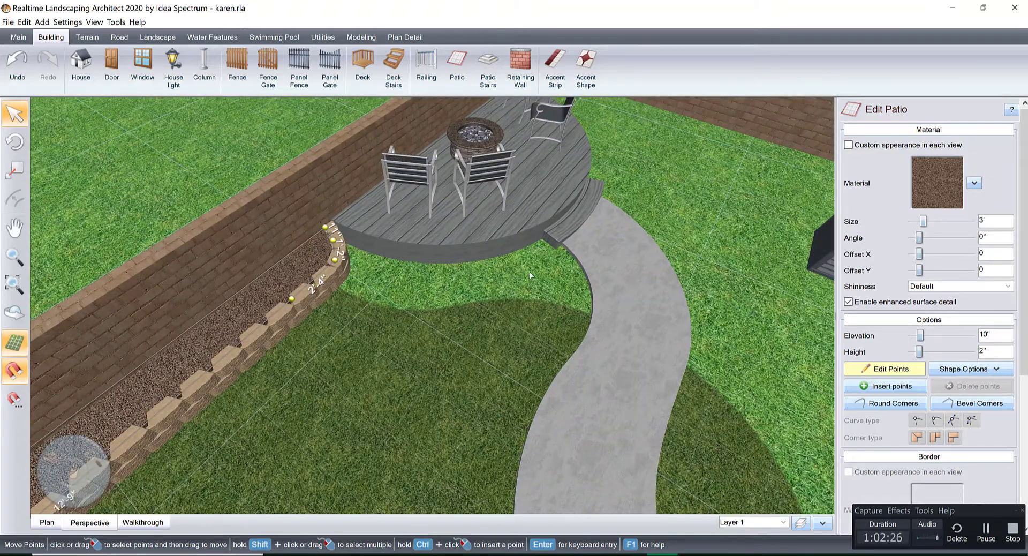
scroll(529, 272, "up", 4)
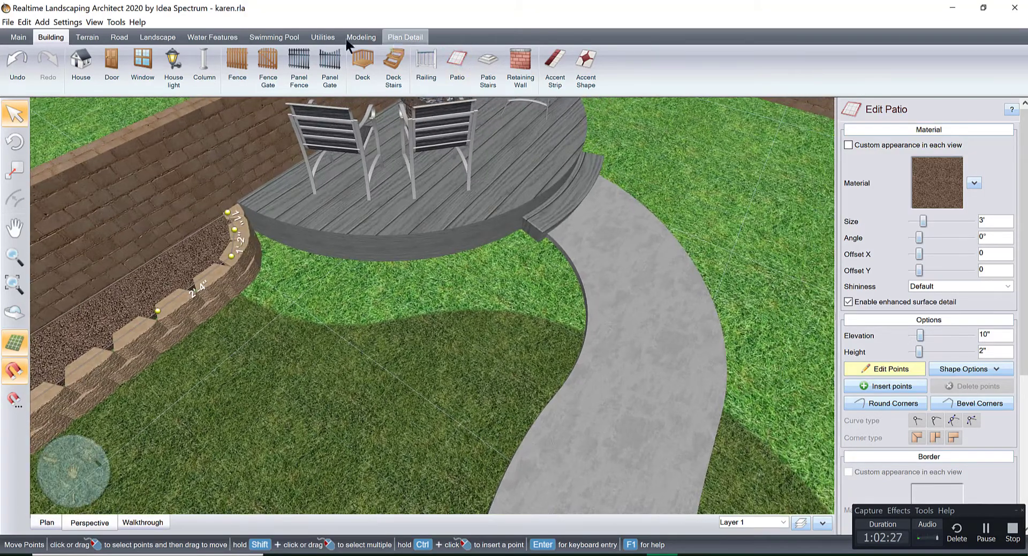
Step: Draw a plant row across the lawn before the deck, ending at the walkway (10 plants, 10" spacing)
left_click(160, 37)
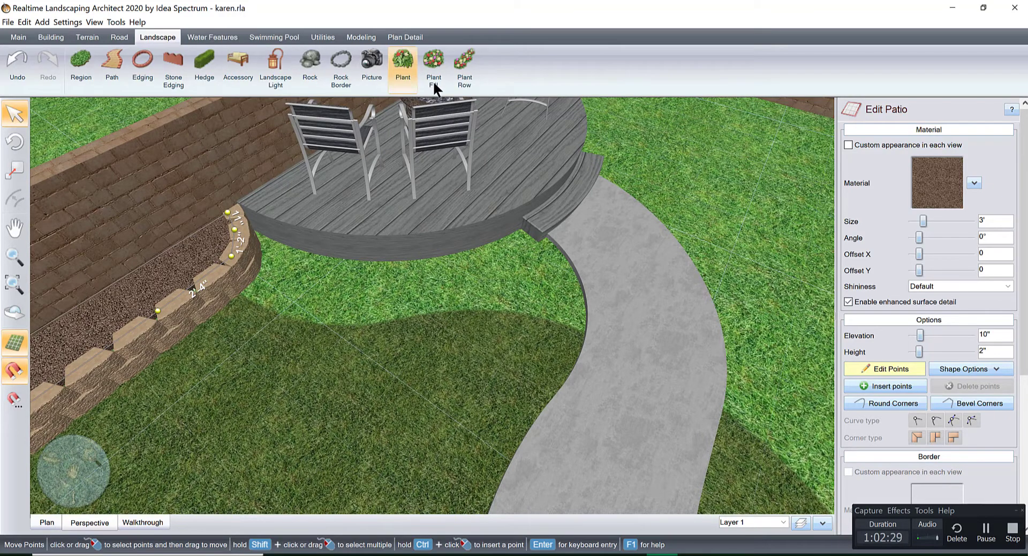
left_click(462, 61)
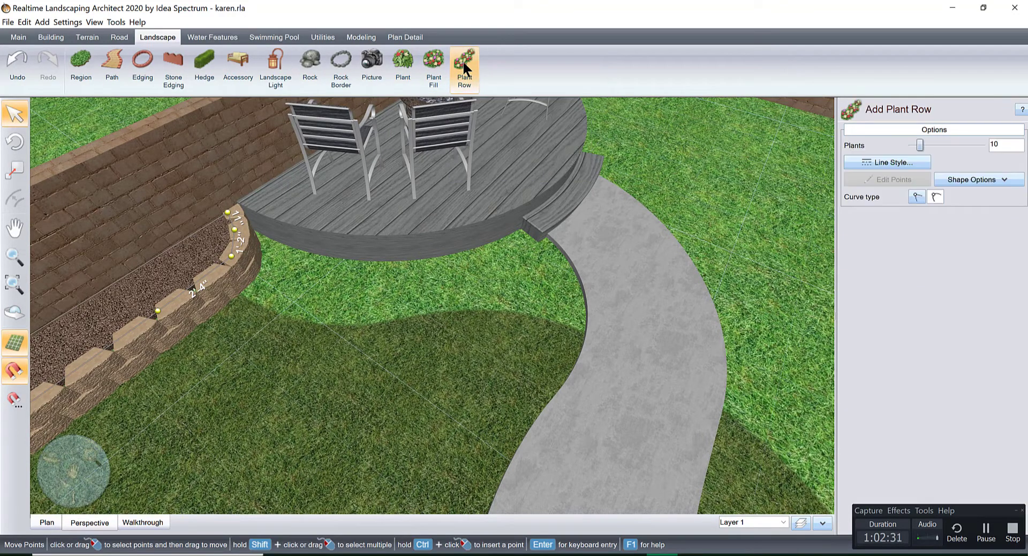
left_click(287, 278)
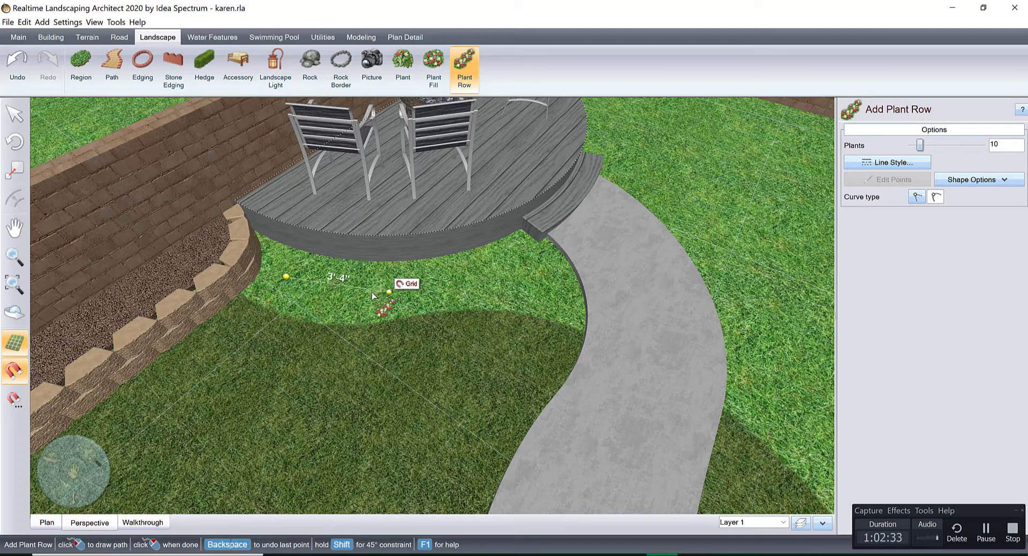
left_click(356, 293)
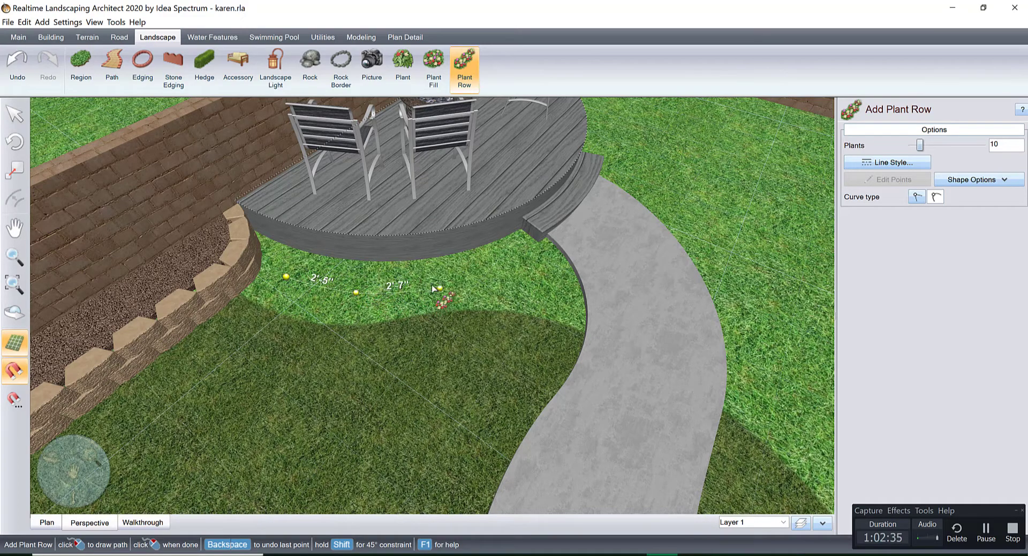
left_click(431, 284)
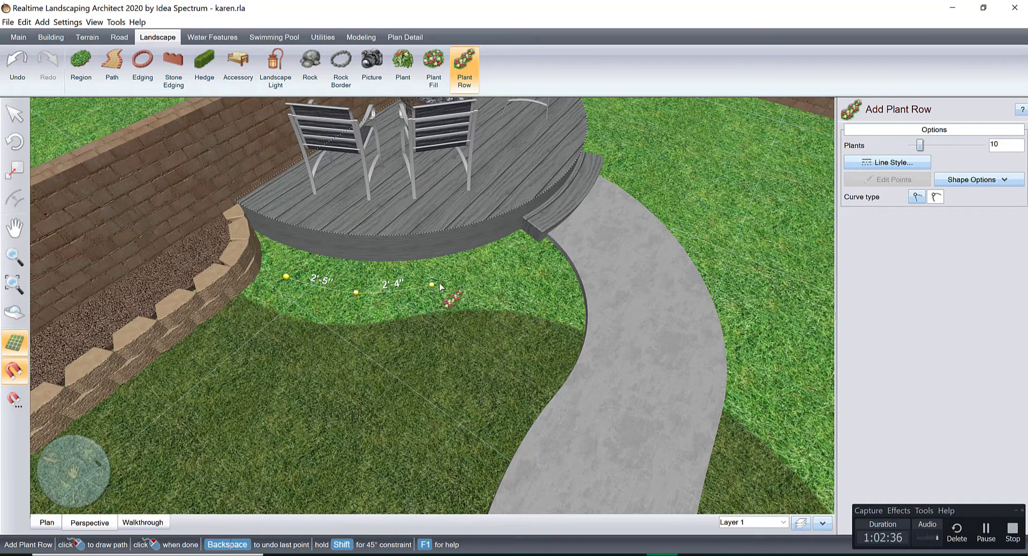
left_click(507, 272)
key("BackSpace")
left_click(515, 277)
middle_click_drag(492, 278, 502, 277)
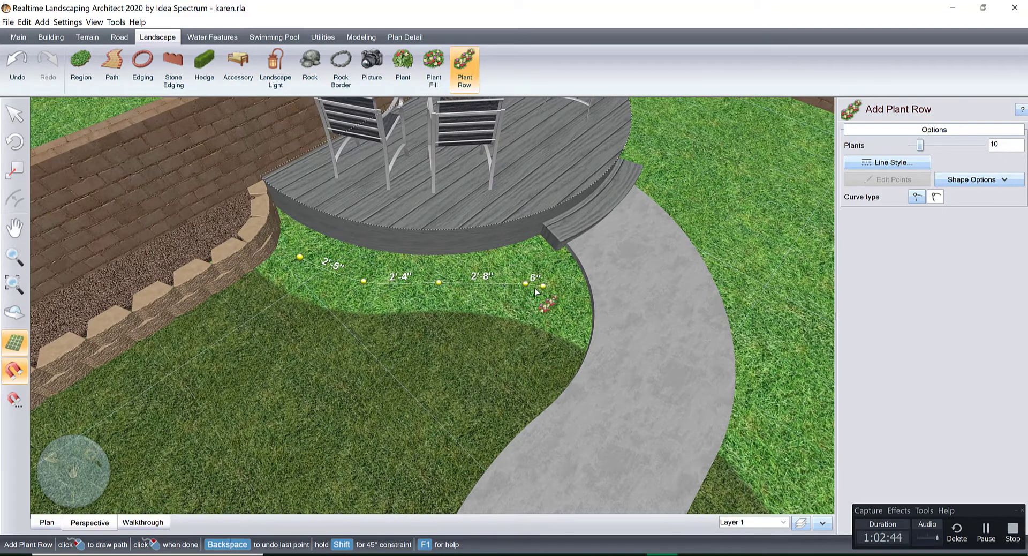
key("BackSpace")
right_click(532, 288)
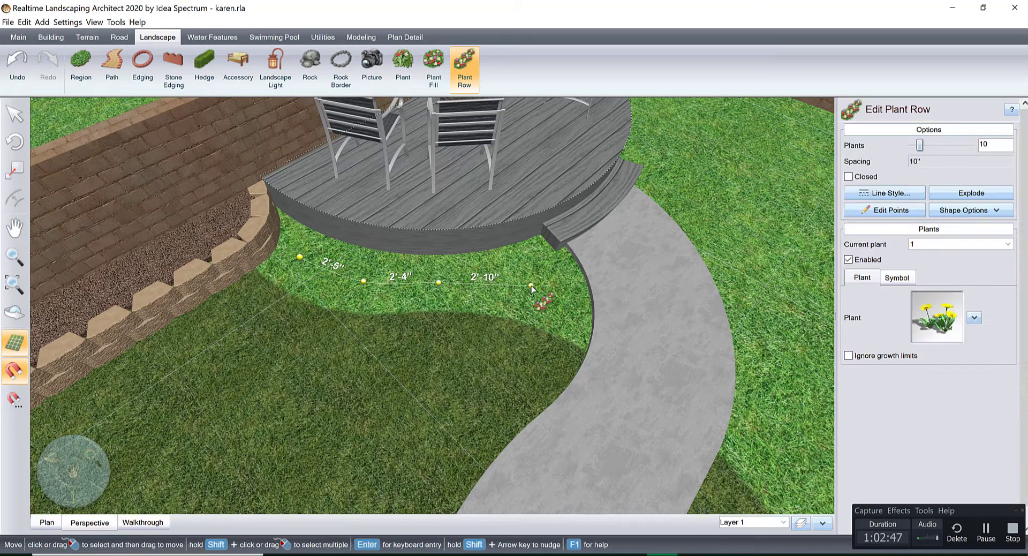
Step: Set the row to 5 plants and assign English Lavender2 from the favourite plants
left_click(986, 147)
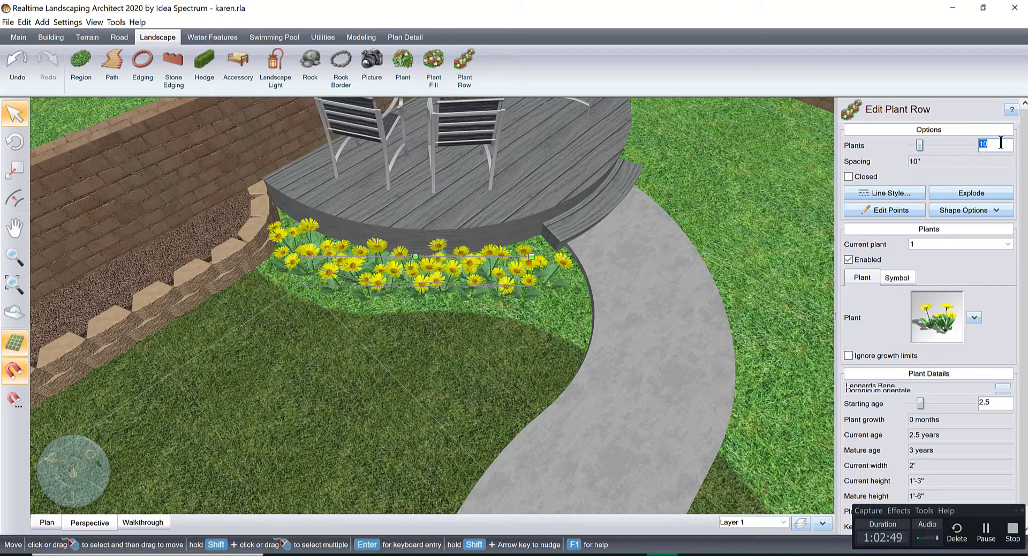
type("5")
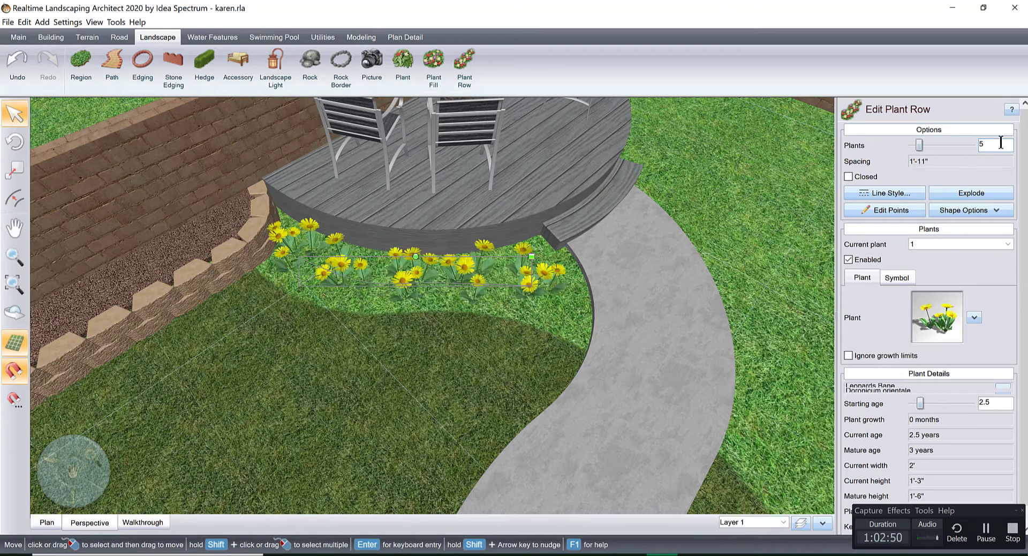
left_click(946, 308)
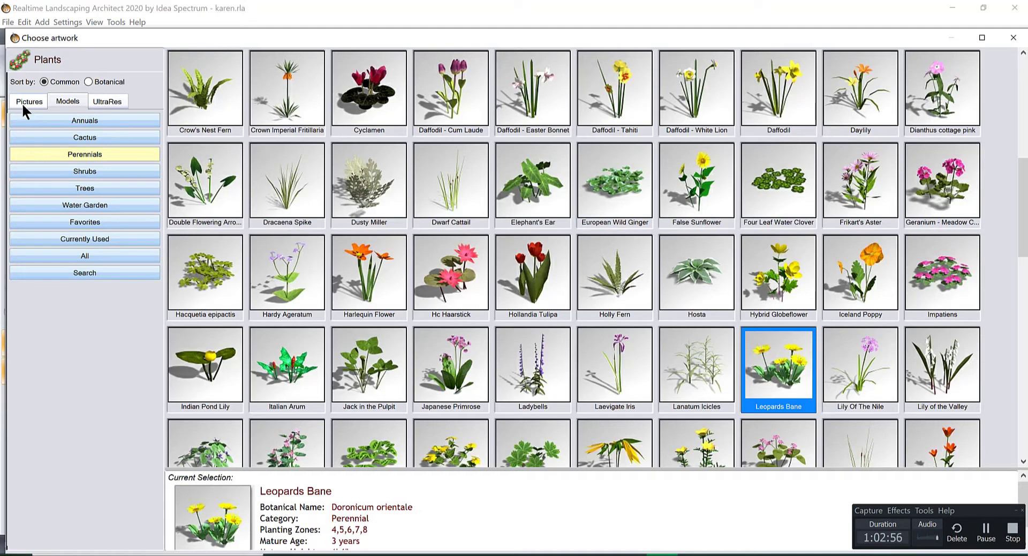
left_click(23, 105)
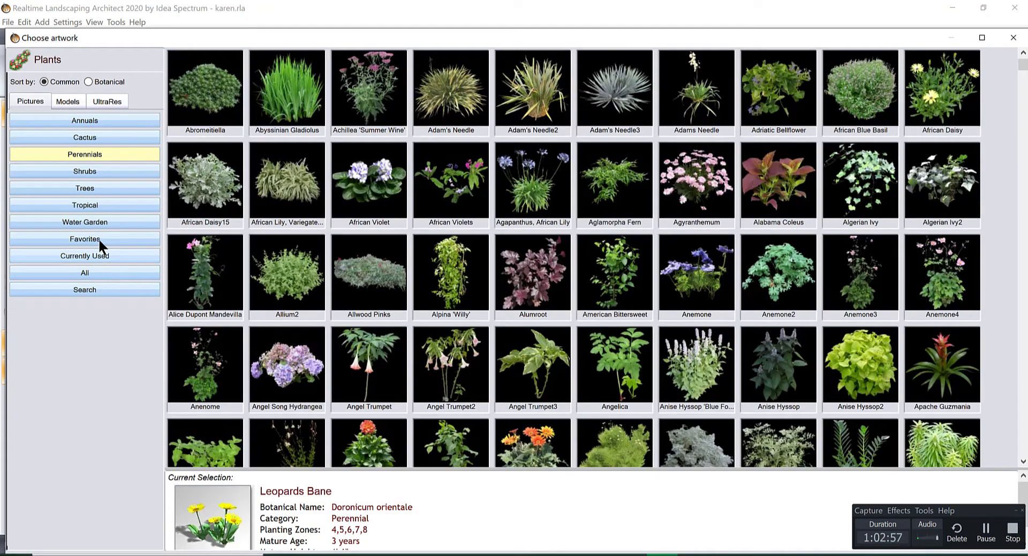
left_click(98, 238)
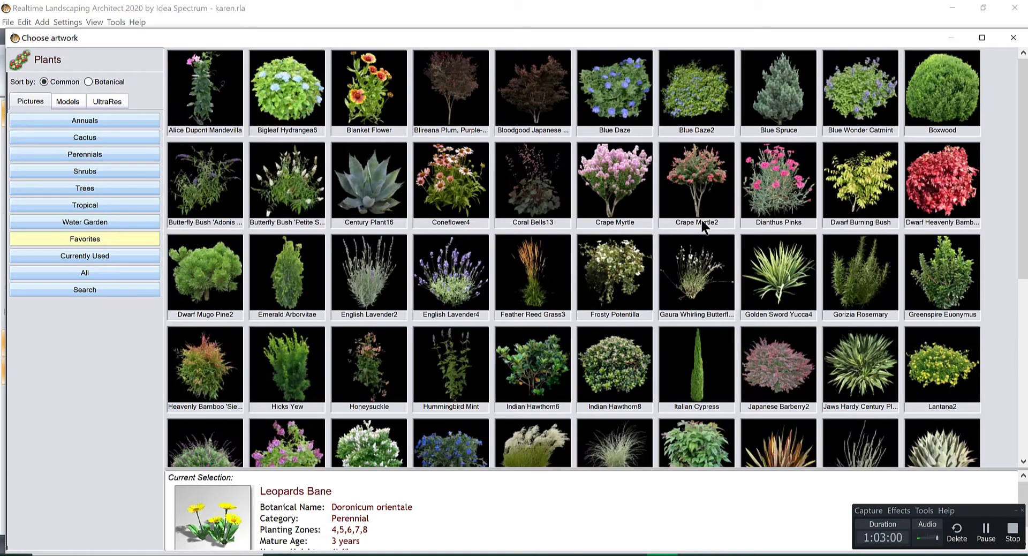
double_click(371, 274)
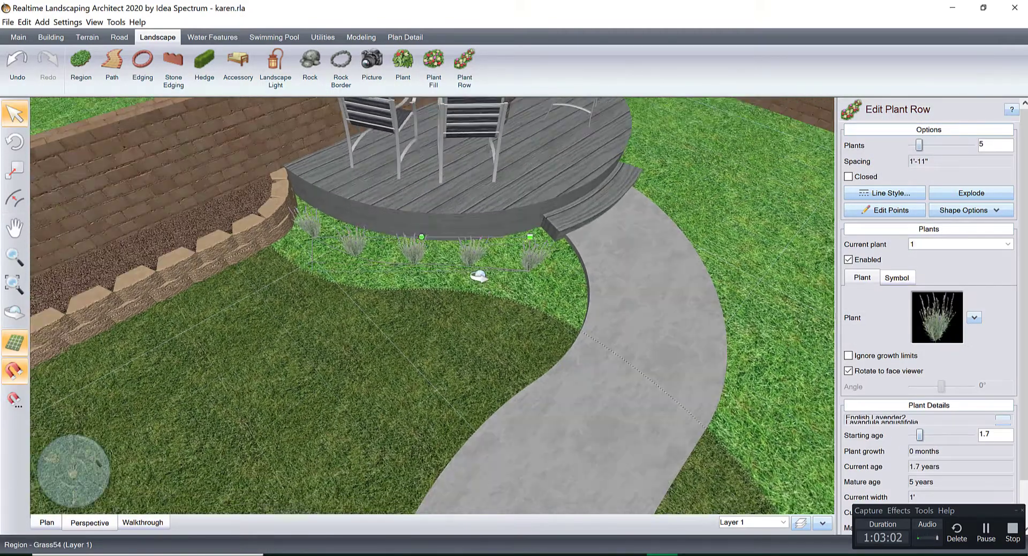
right_click_drag(479, 275, 654, 292)
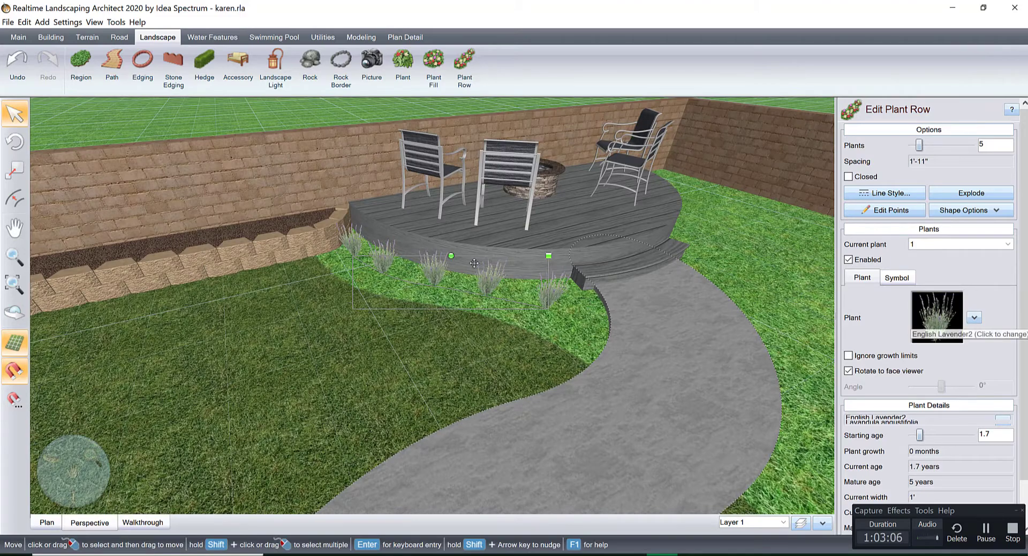
Step: Switch to English Lavender4 with 3 plants and a 2.4 starting age
left_click(940, 315)
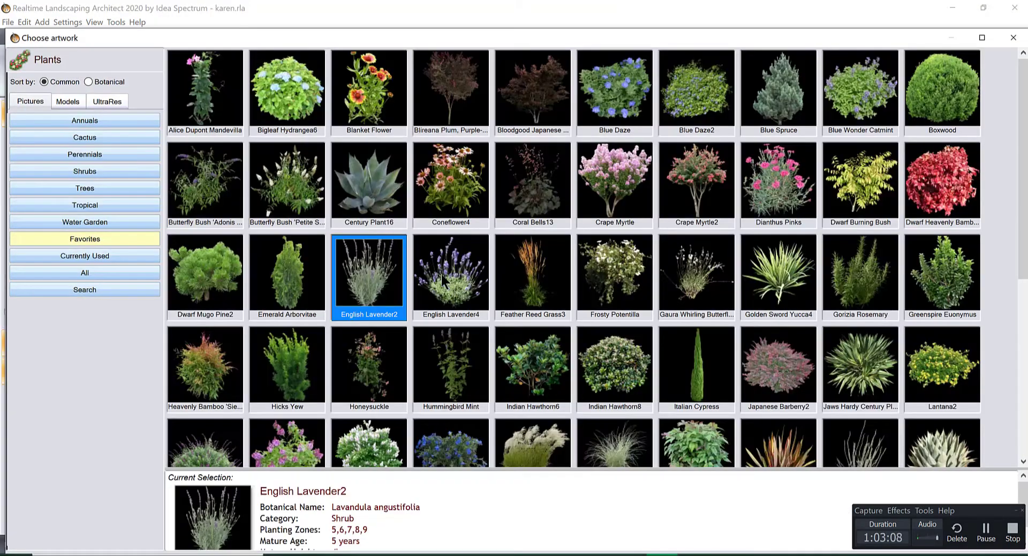
double_click(454, 271)
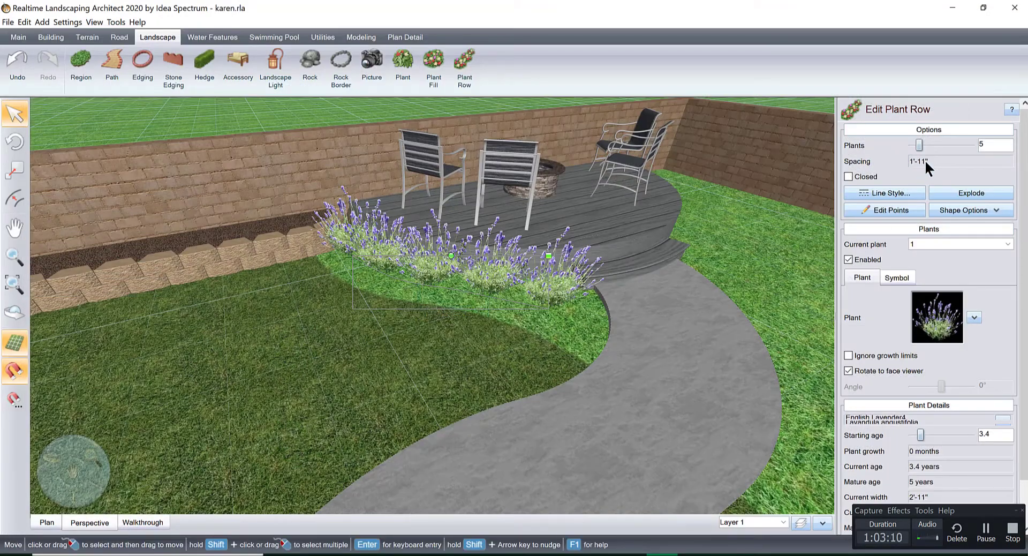
type("3")
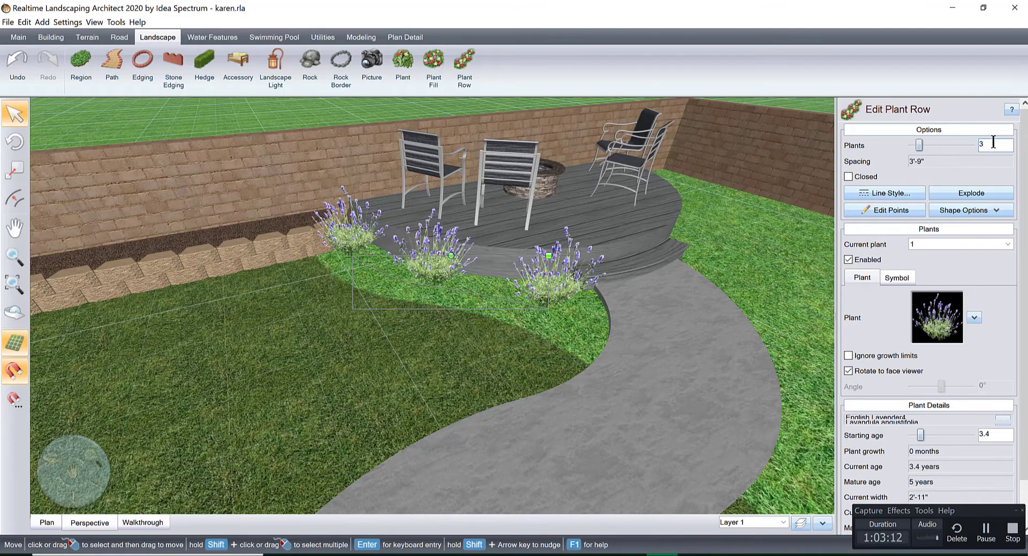
middle_click_drag(652, 229, 577, 286)
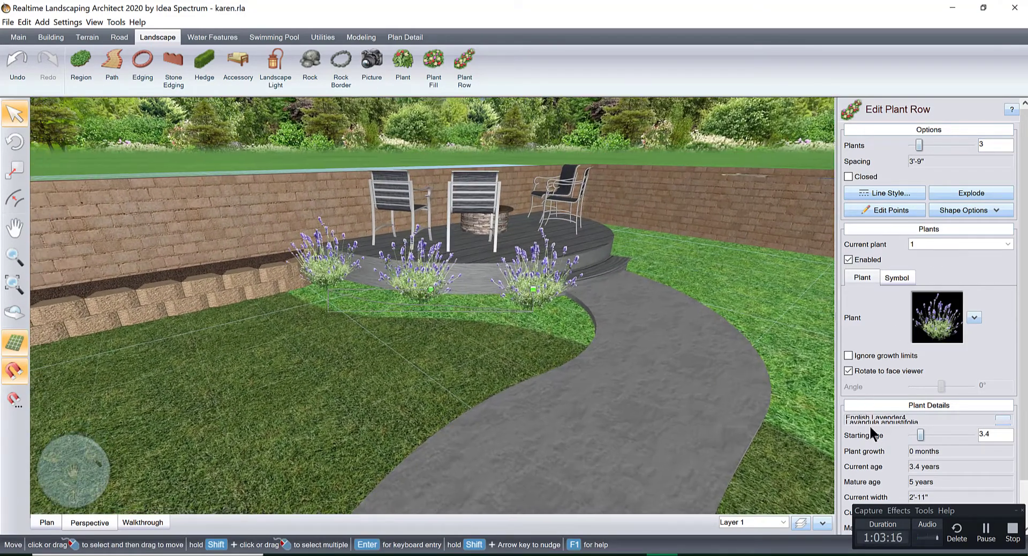
left_click(911, 435)
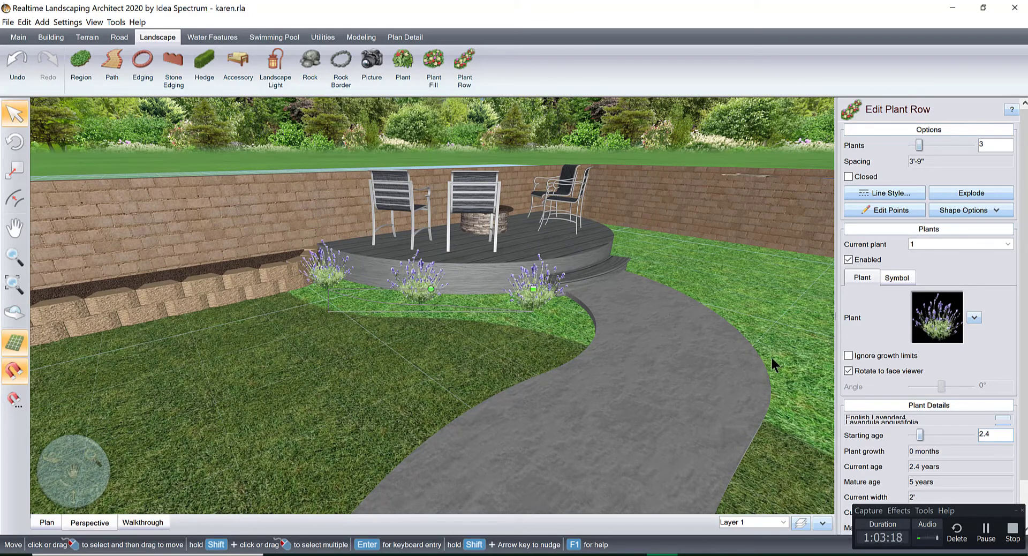
scroll(771, 355, "down", 5)
scroll(756, 343, "up", 5)
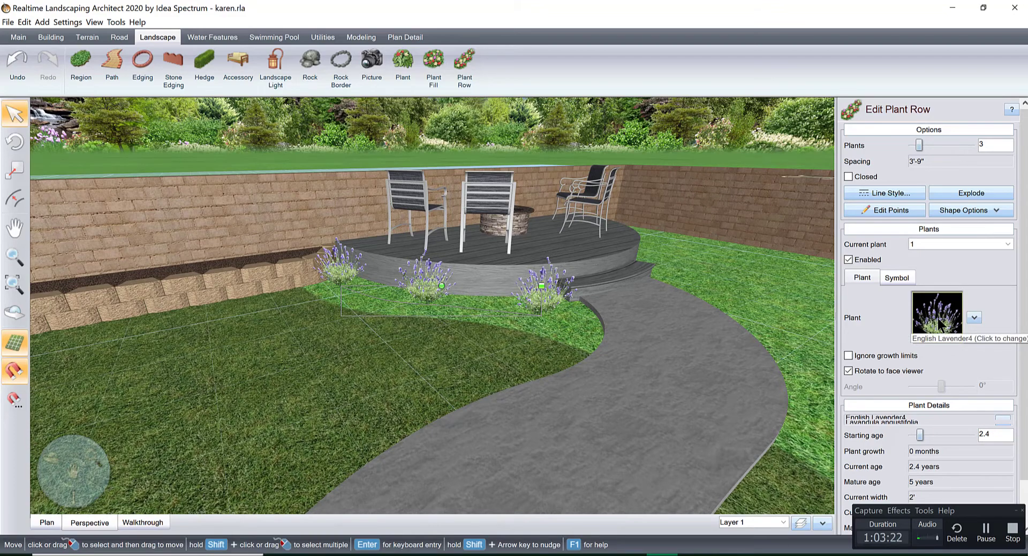
left_click(937, 322)
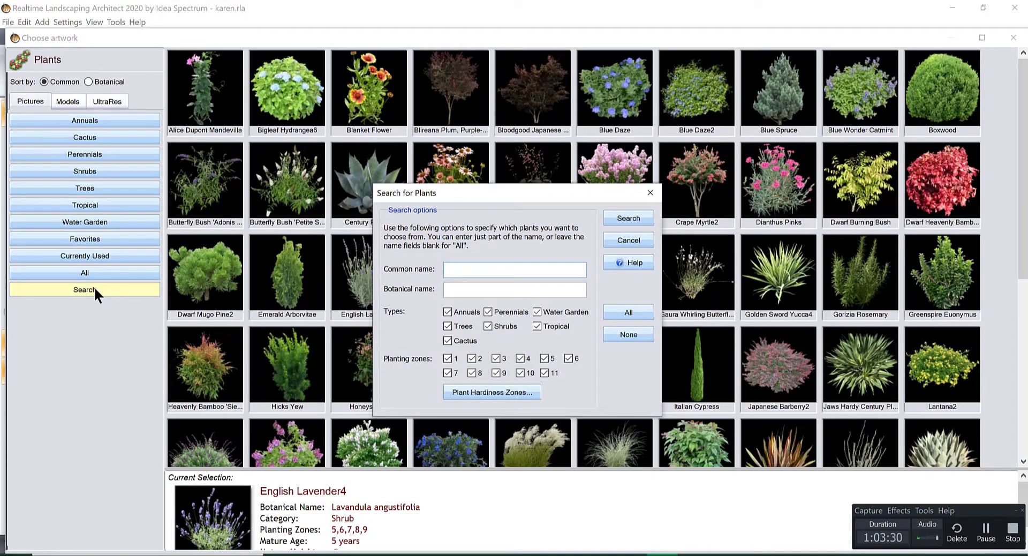
Step: Search 'grass', try Purple Fountain Grass2 and Japanese Blood Grass4, then settle on Deer Grass
type("ass")
key("Return")
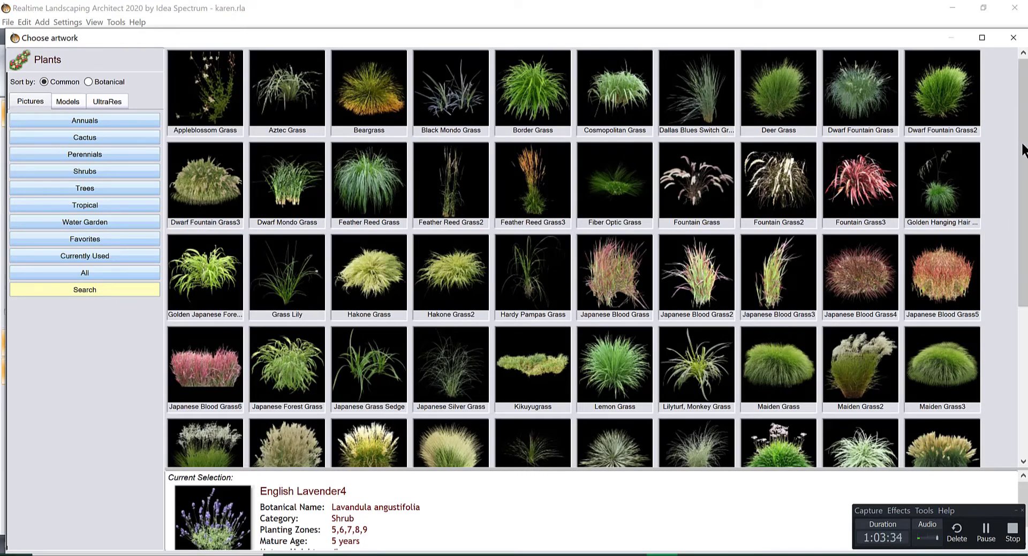
left_click_drag(1022, 131, 1023, 264)
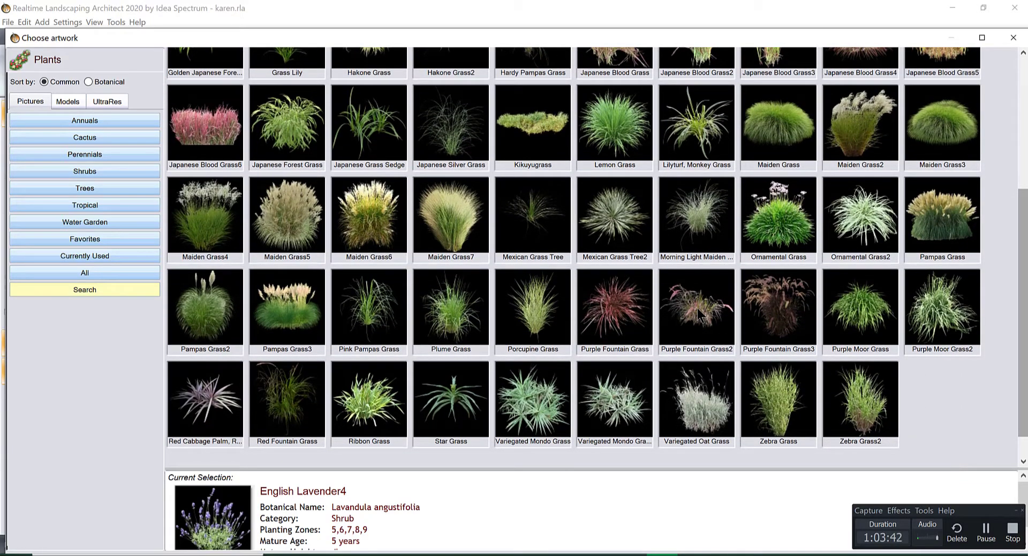
double_click(697, 310)
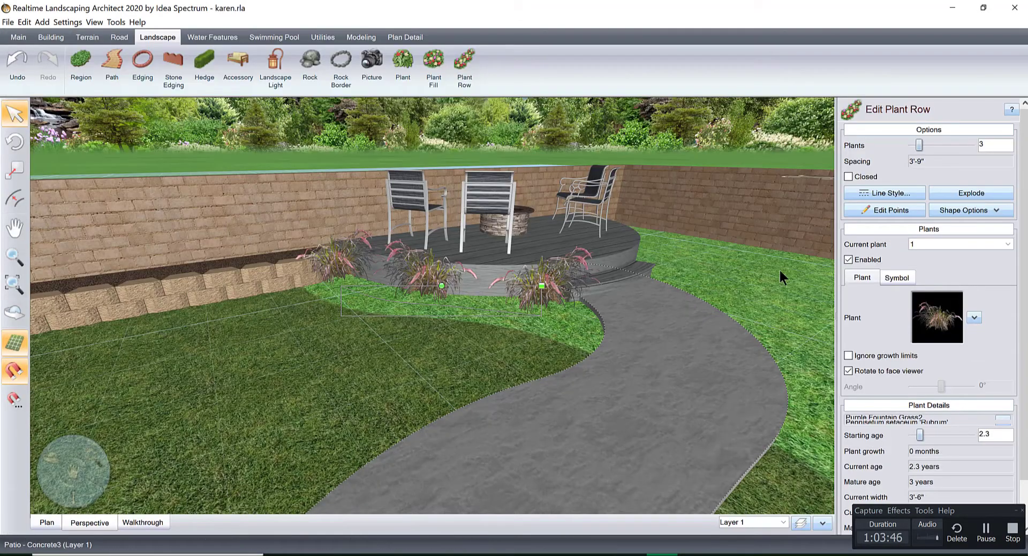
left_click(926, 313)
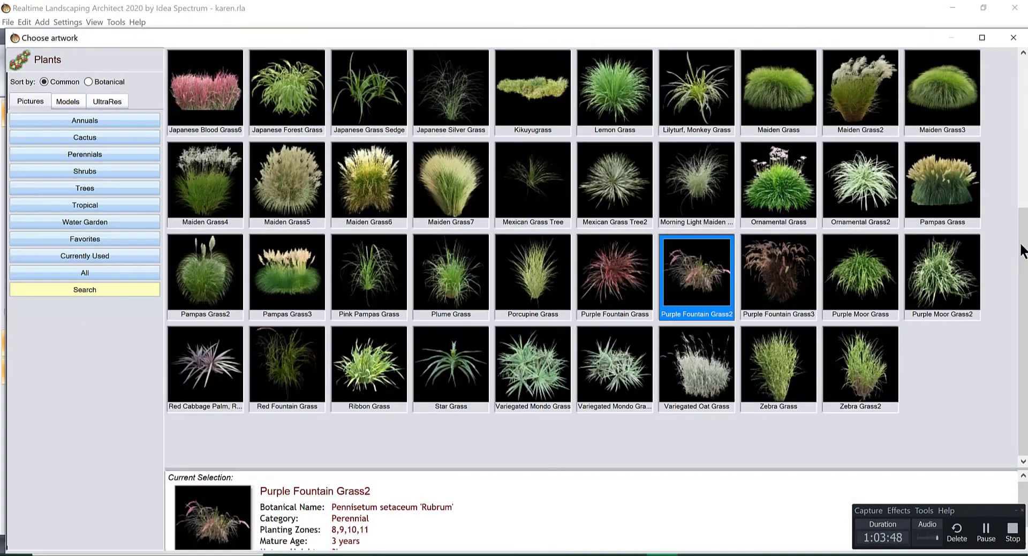
left_click_drag(1025, 229, 1026, 79)
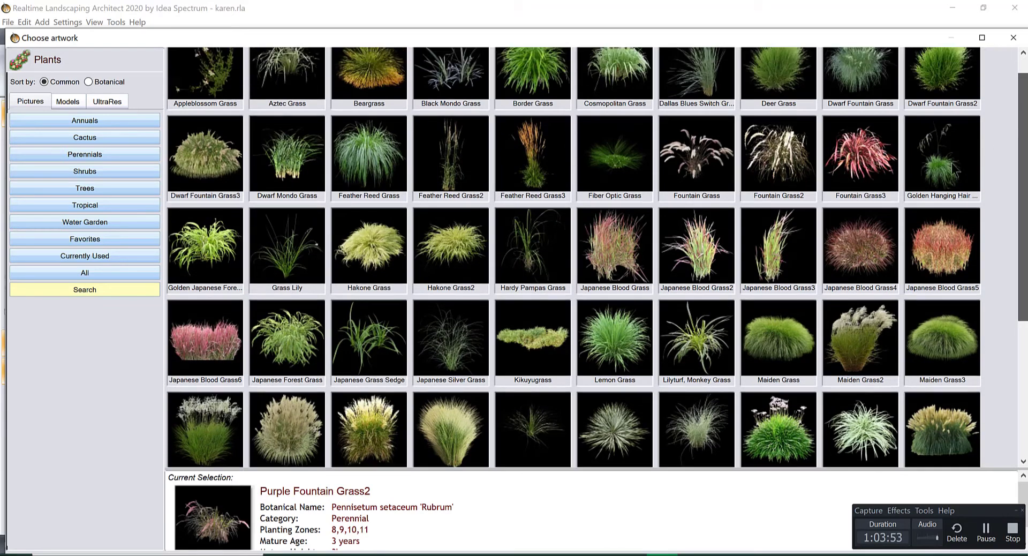
double_click(860, 248)
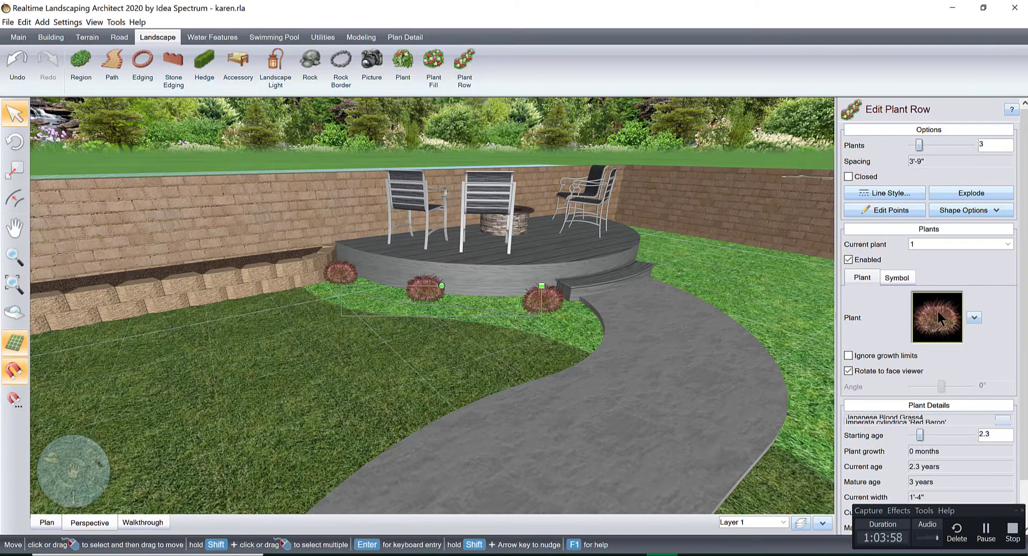
left_click(936, 312)
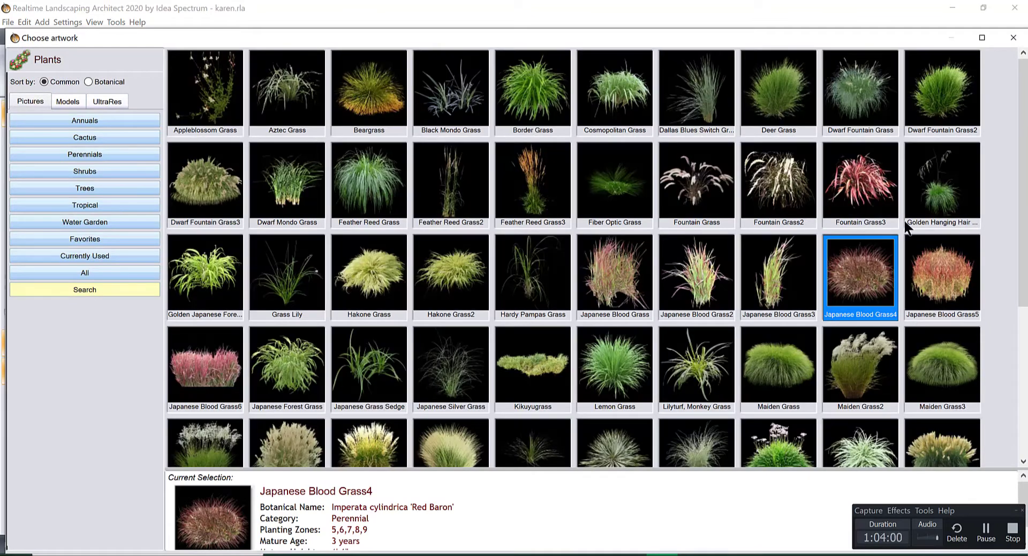
double_click(777, 92)
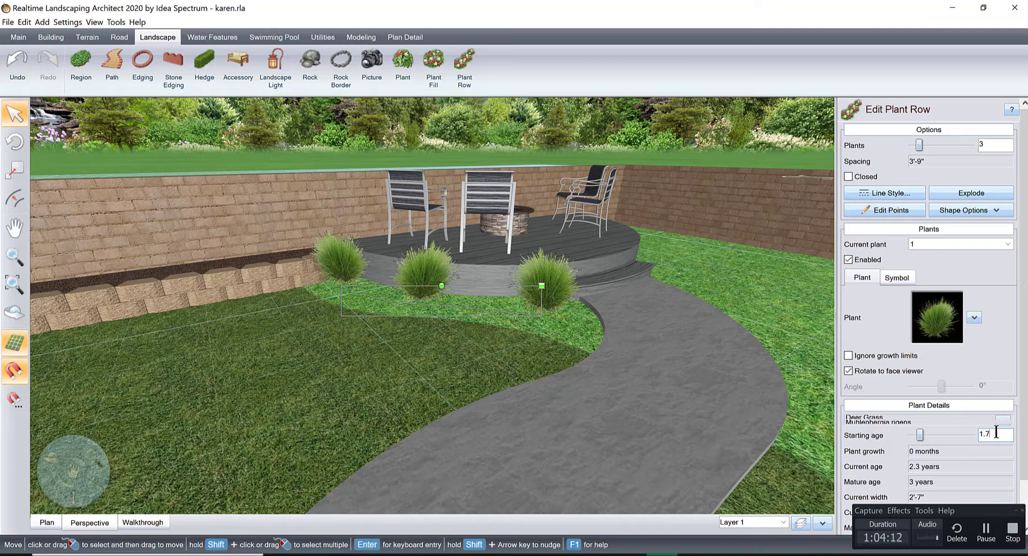
Step: Set the Deer Grass starting age to 1.8 and pull the row's end in to 3' spacing
key("BackSpace")
type("8")
middle_click_drag(597, 316, 514, 308)
left_click_drag(502, 305, 496, 307)
middle_click_drag(492, 304, 464, 312)
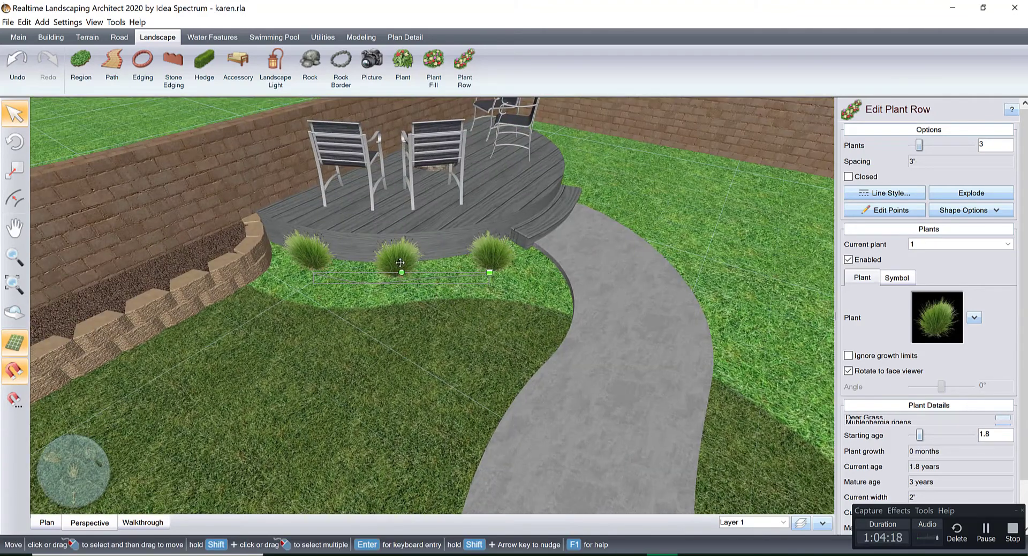
left_click_drag(400, 264, 403, 274)
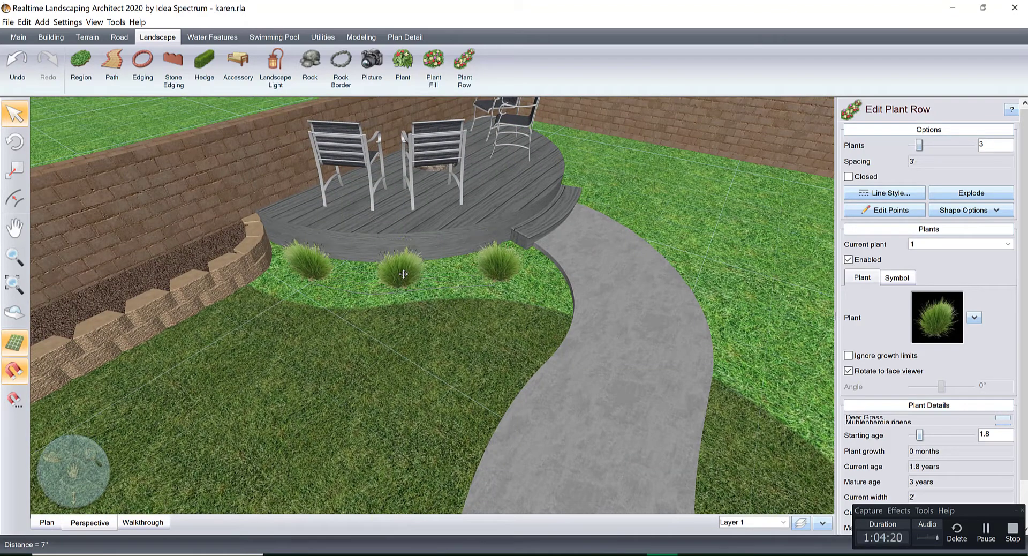
middle_click_drag(448, 285, 344, 288)
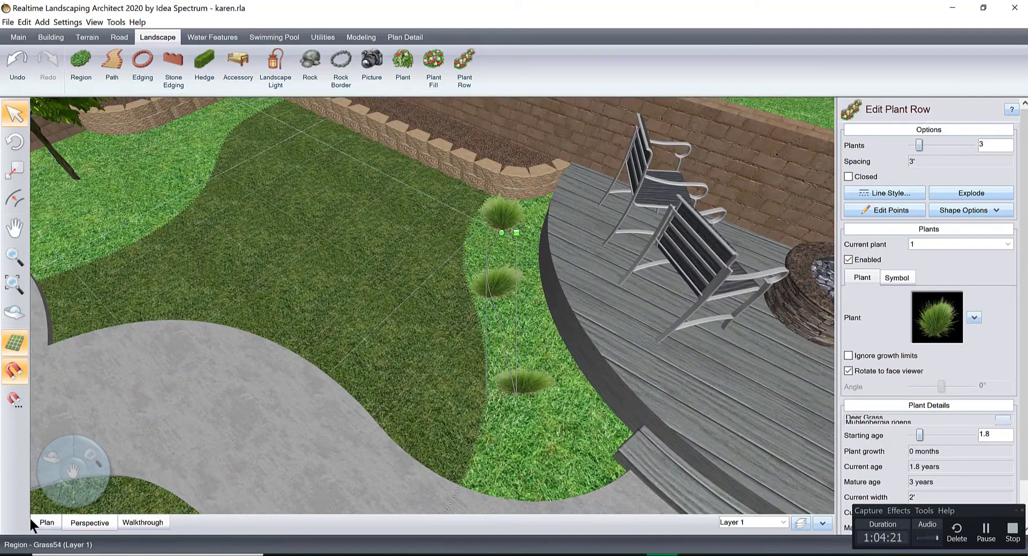
Step: Show the garden in plan view, panning and zooming to frame the grass row and deck
left_click(33, 520)
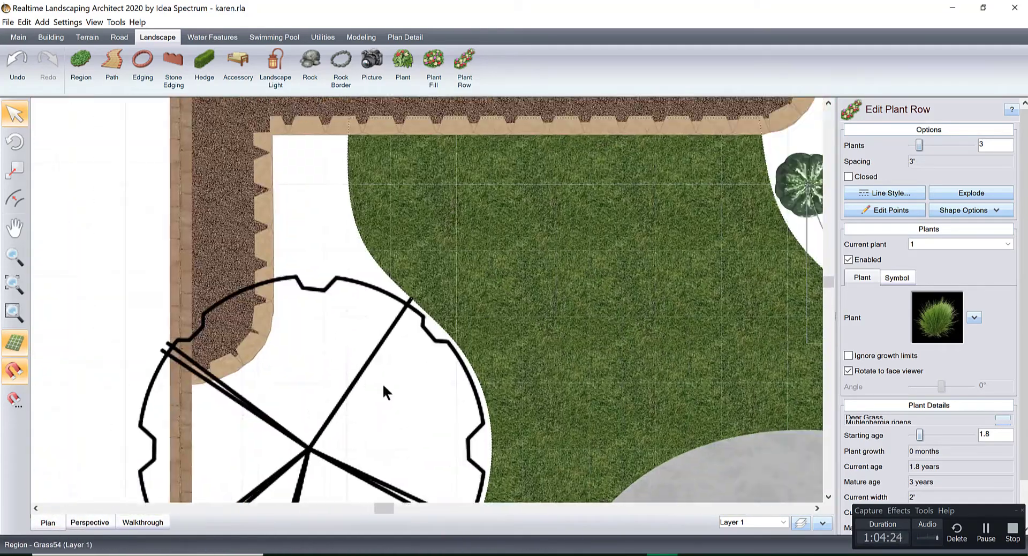
middle_click_drag(586, 207, 436, 300)
middle_click_drag(649, 358, 377, 288)
left_click_drag(436, 288, 455, 279)
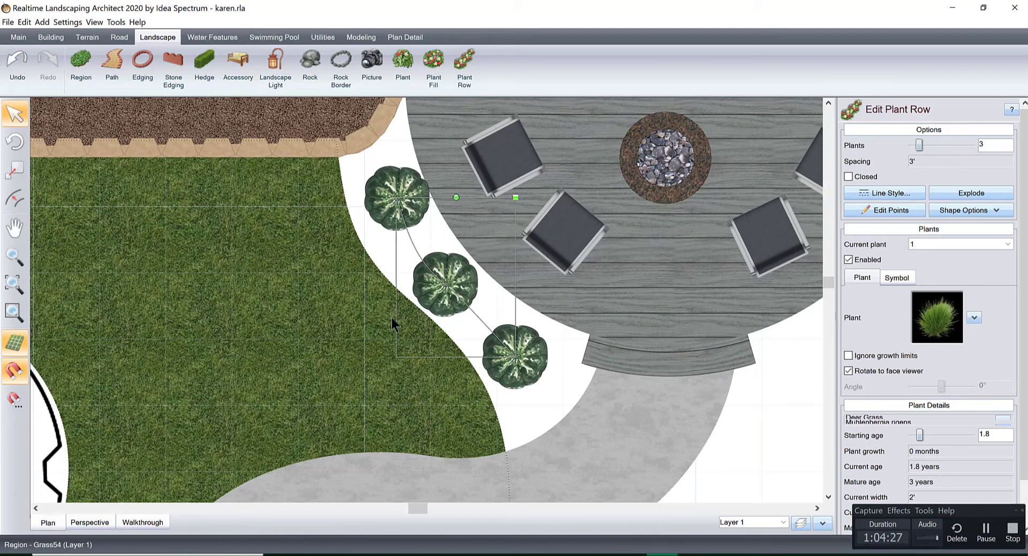
scroll(390, 317, "down", 3)
middle_click_drag(443, 306, 332, 239)
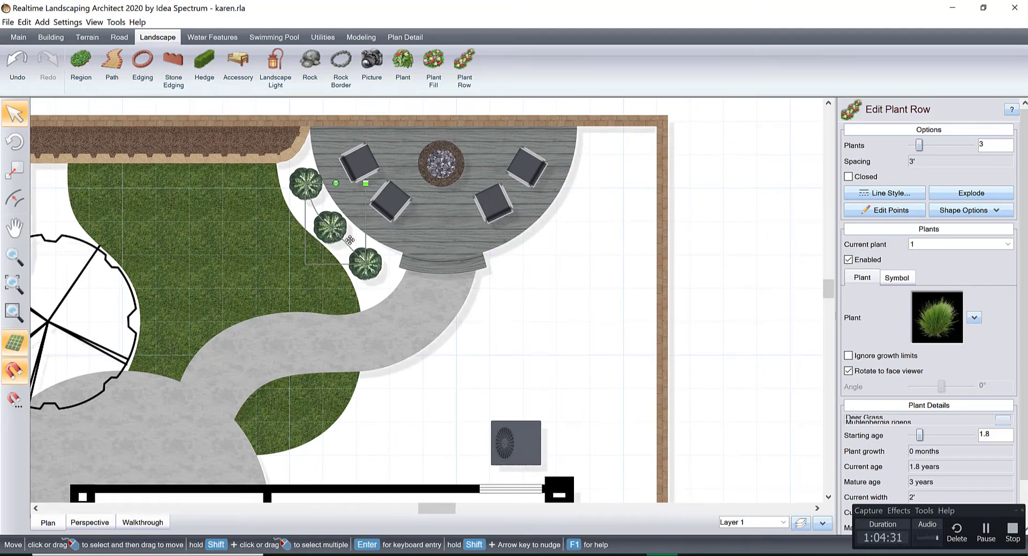
middle_click_drag(553, 262, 436, 214)
middle_click_drag(435, 290, 740, 316)
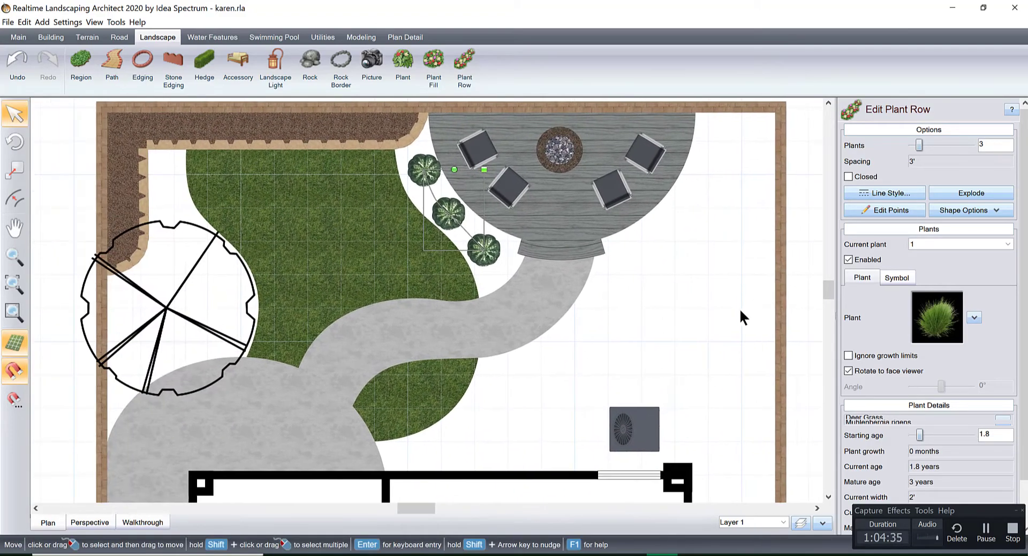
left_click(989, 534)
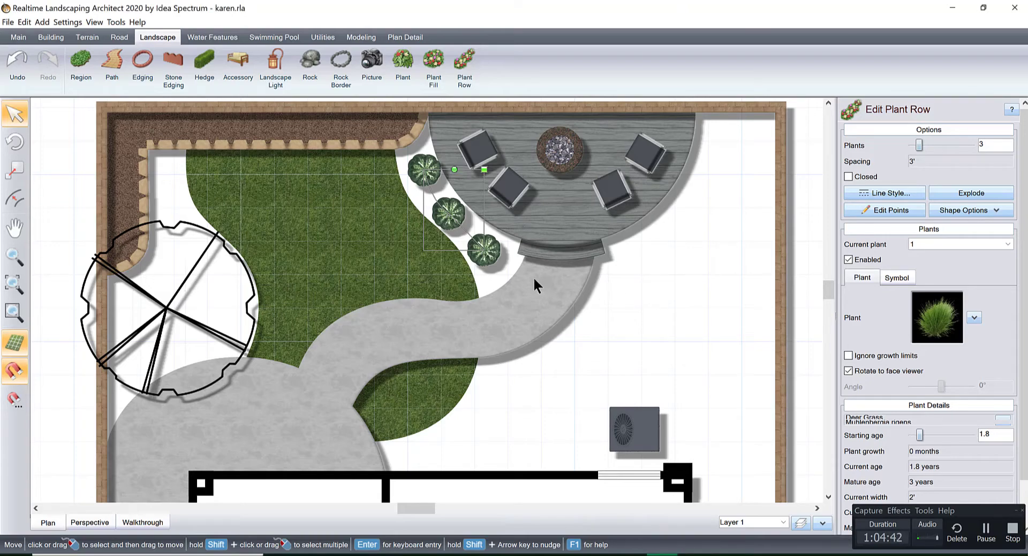
scroll(533, 278, "down", 4)
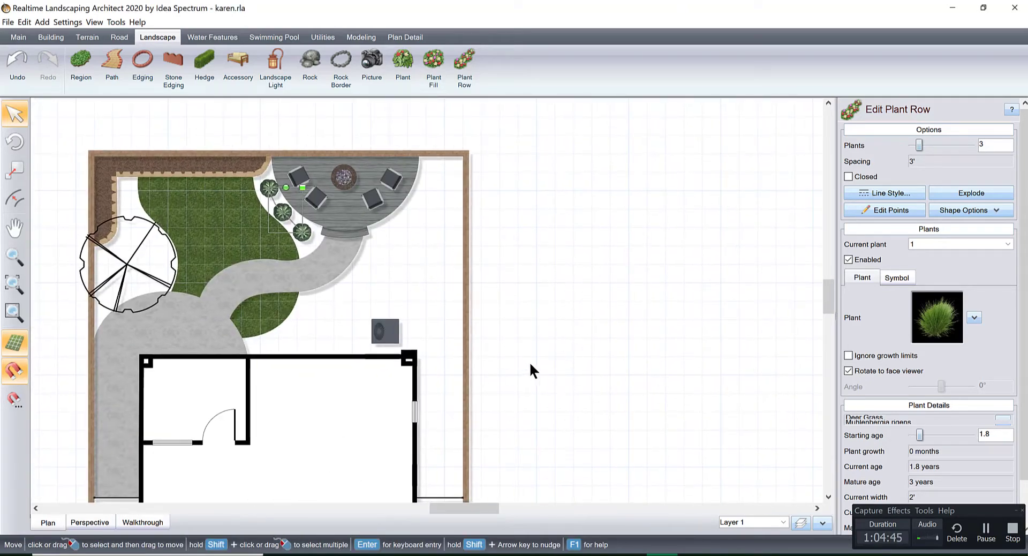
Step: Draw a 14' plant row of 3 plants along the right-hand side wall
left_click(460, 61)
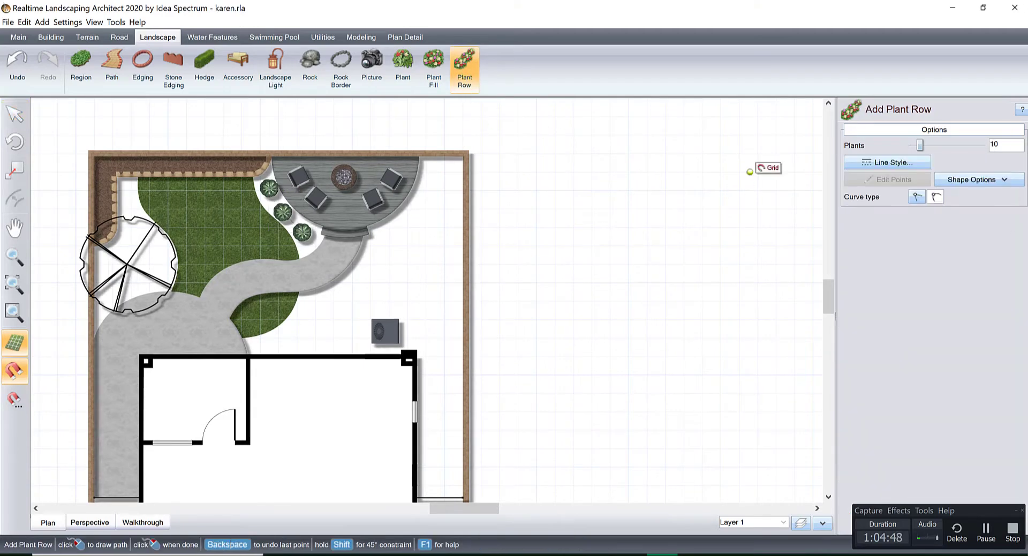
left_click(452, 208)
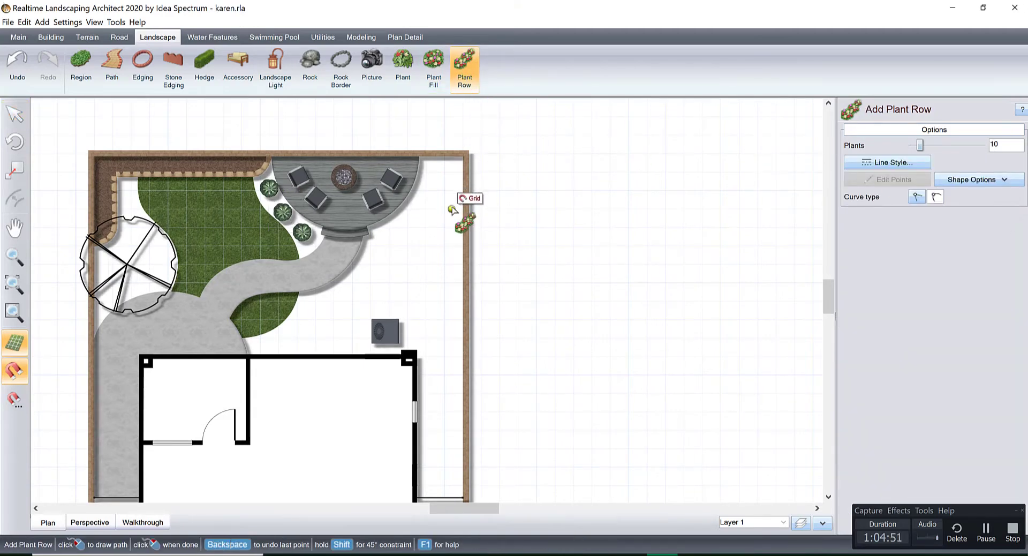
double_click(450, 341)
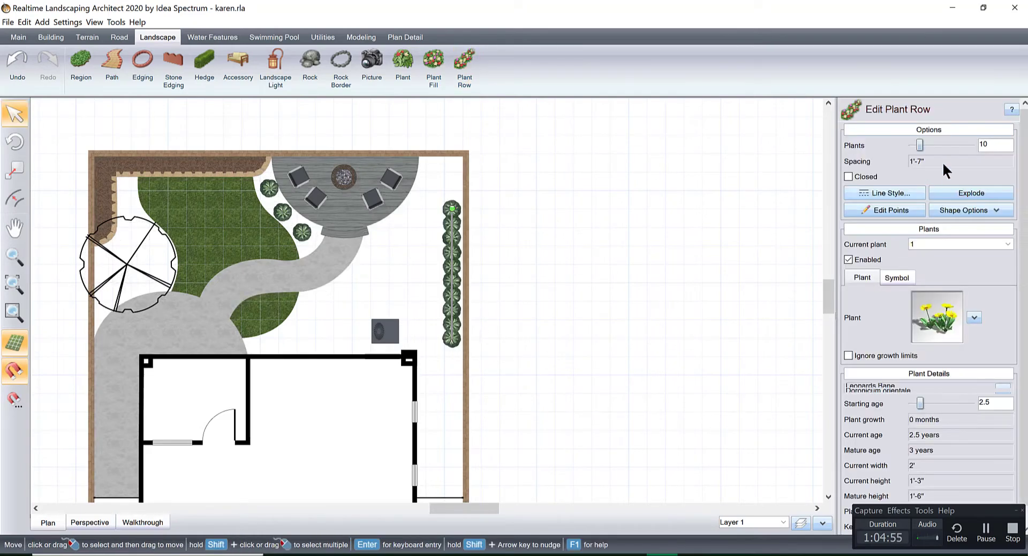
type("3")
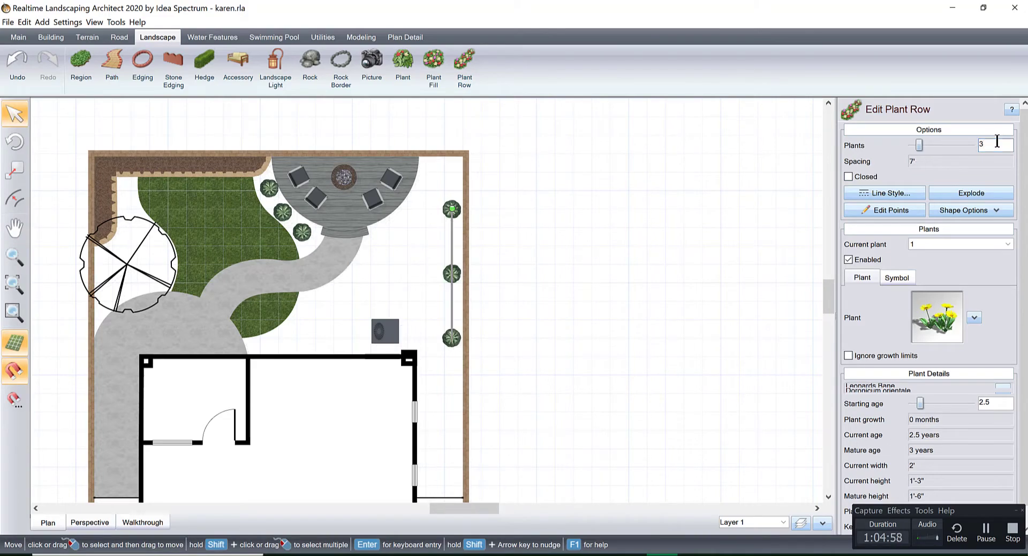
Step: Search the photo plant catalogue for 'emerald' and assign Emerald Arborvitae to the row
left_click(923, 302)
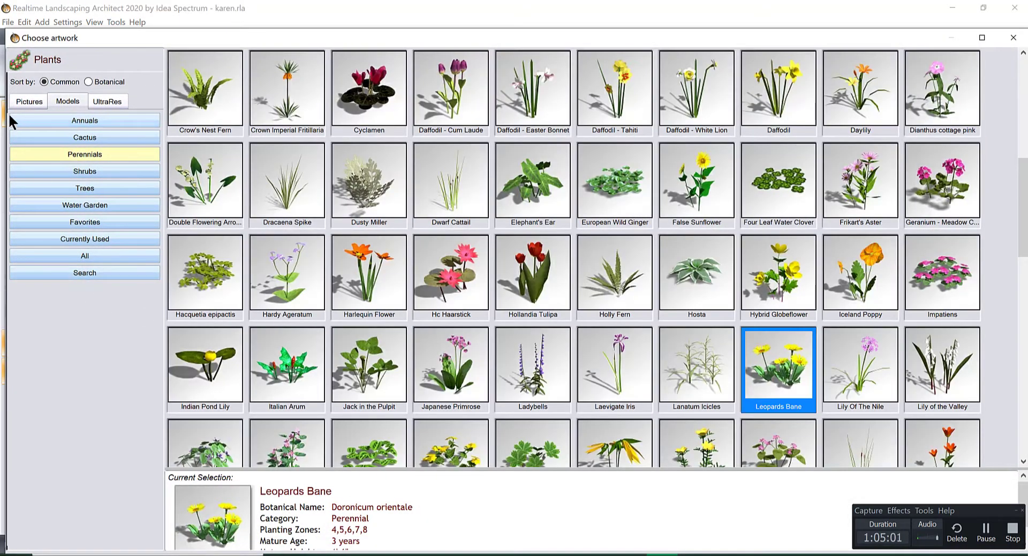
left_click(33, 101)
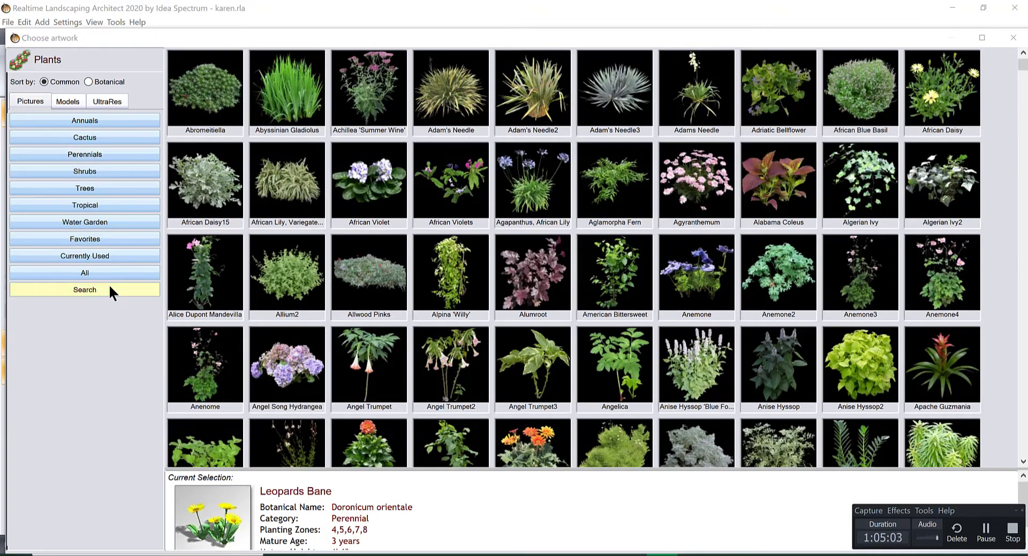
left_click(109, 287)
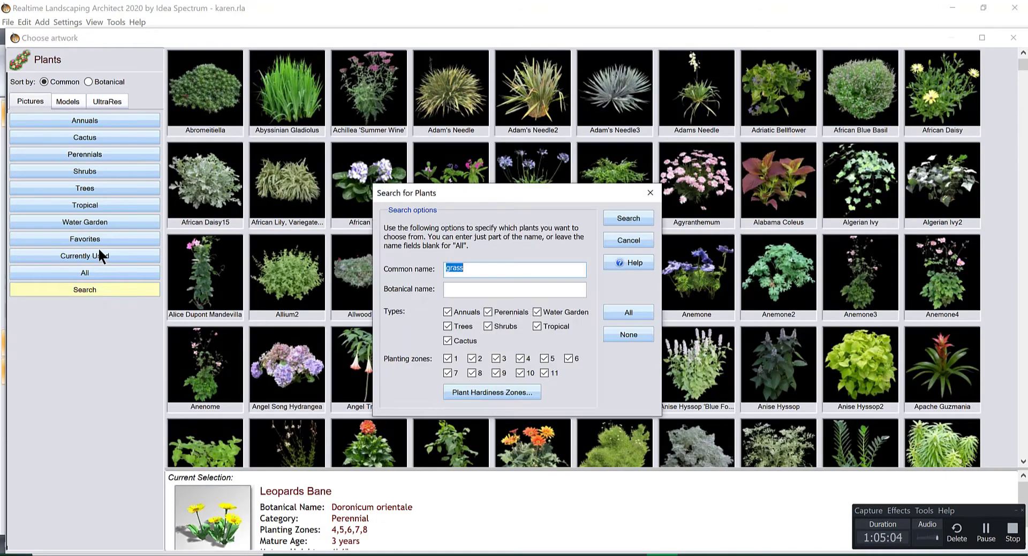
type("emerald")
key("Return")
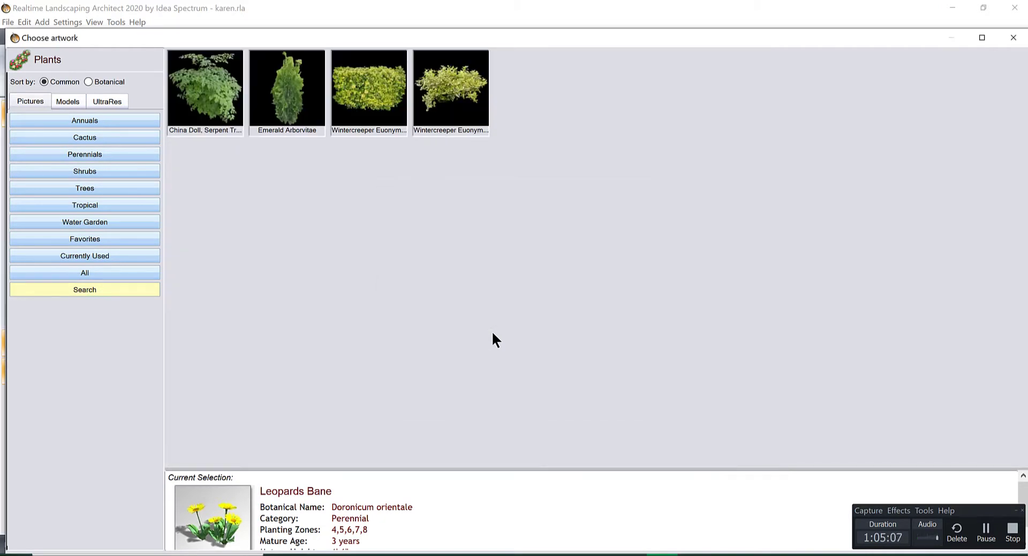
double_click(289, 96)
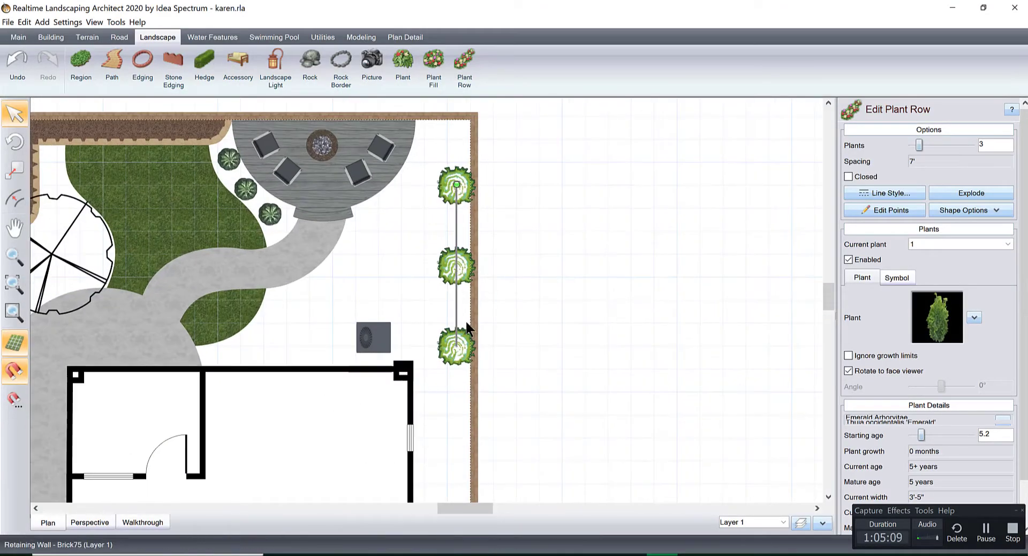
Step: Shorten the arborvitae row from its bottom end in the plan view
scroll(466, 323, "up", 1)
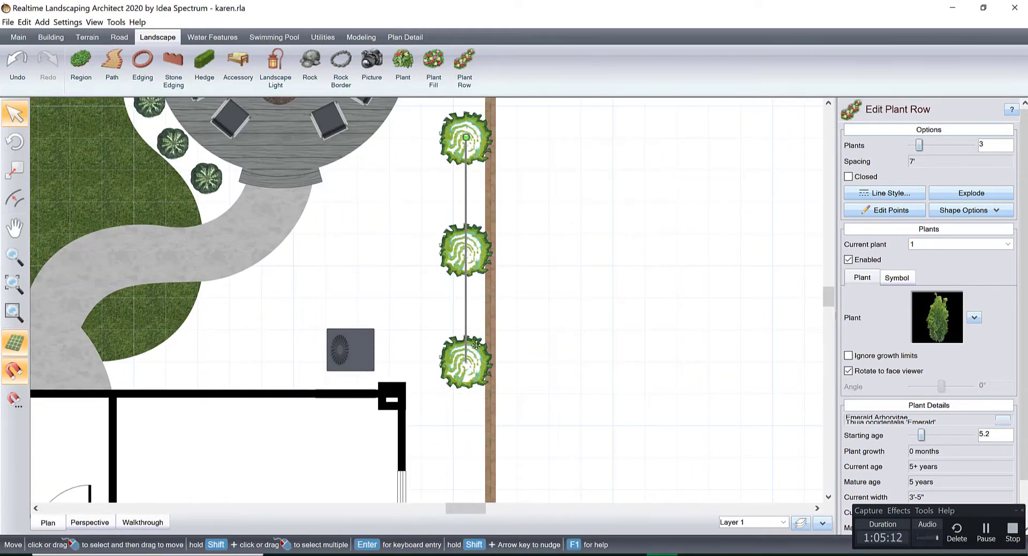
left_click(883, 212)
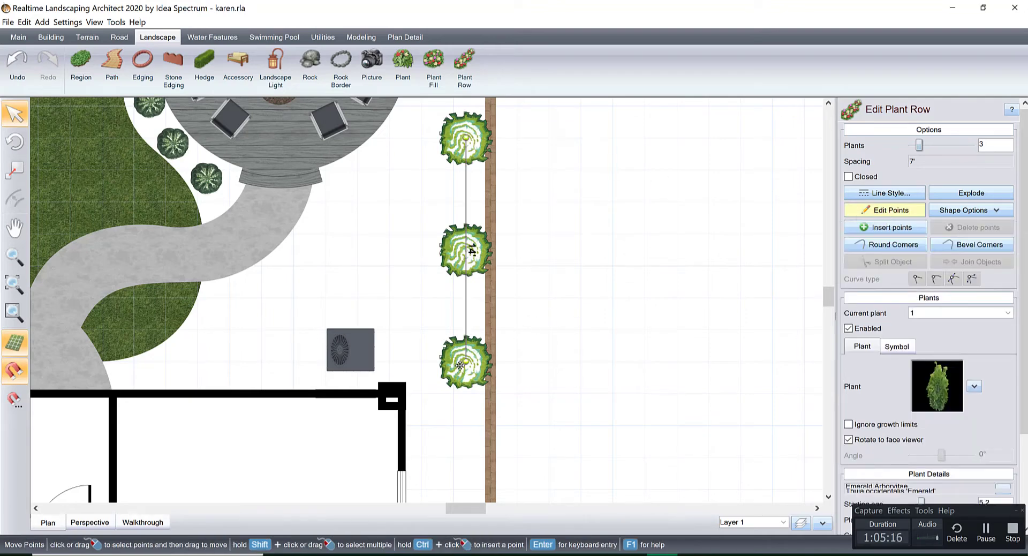
left_click_drag(465, 360, 466, 341)
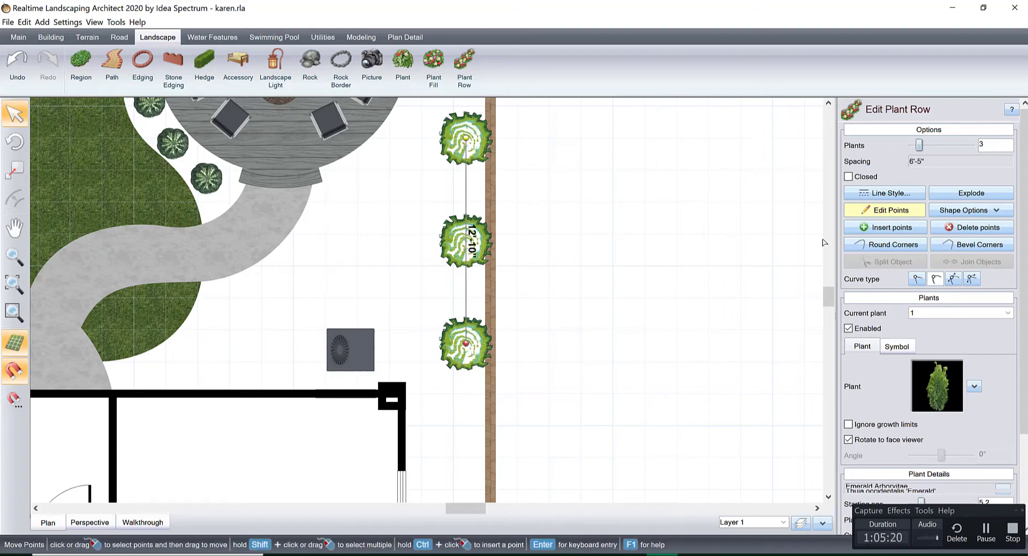
left_click(896, 209)
Step: In 3-D perspective, frame the deck and path, then trim the arborvitae row to 5'-11" spacing
left_click(89, 522)
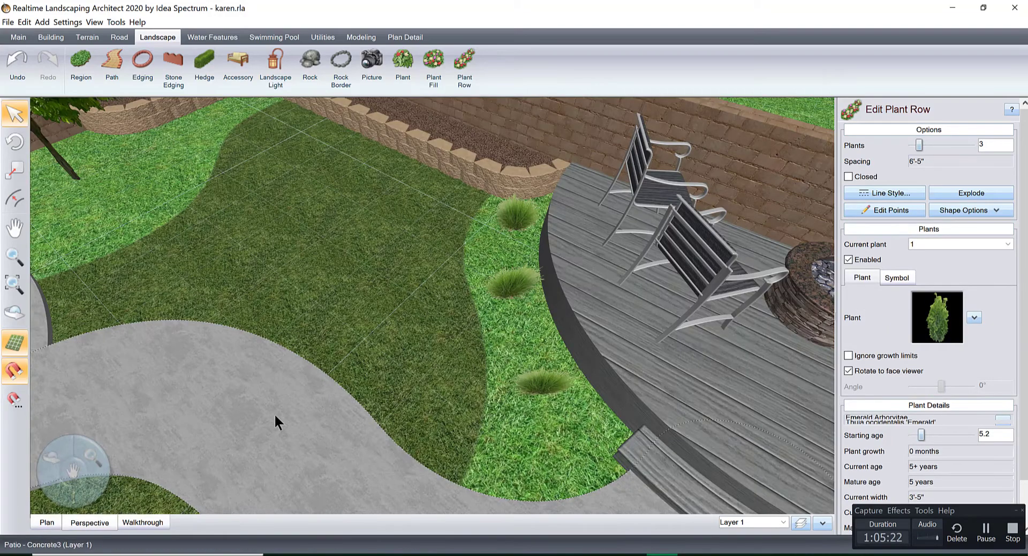
middle_click_drag(418, 319, 551, 354)
scroll(574, 357, "down", 4)
right_click_drag(574, 356, 744, 364)
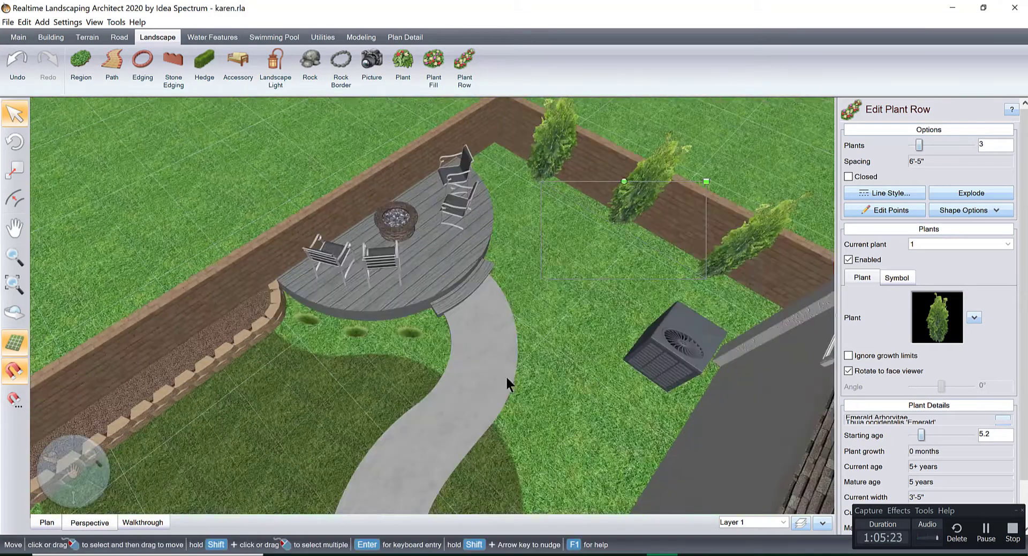
right_click_drag(506, 382, 602, 318)
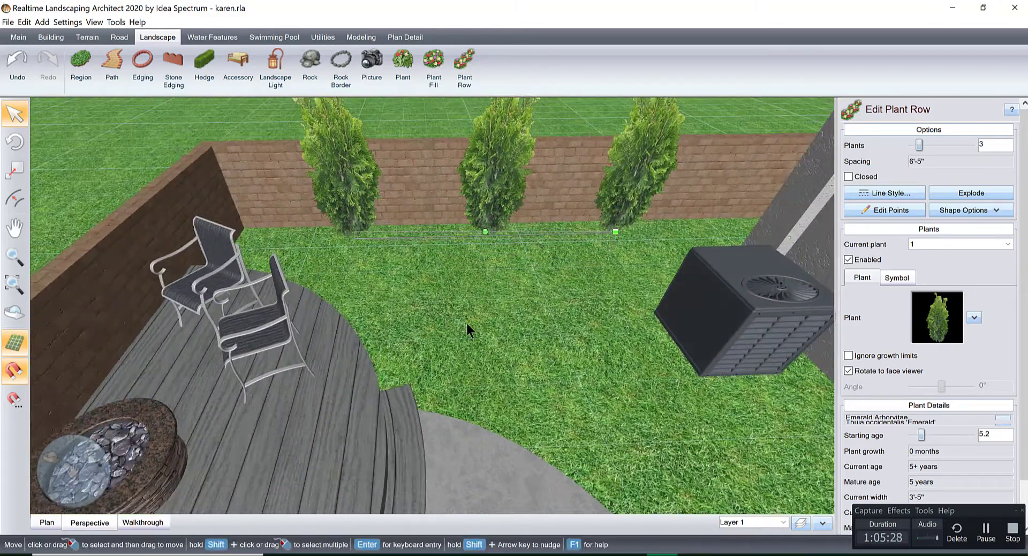
middle_click_drag(514, 298, 491, 312)
right_click_drag(491, 312, 467, 323)
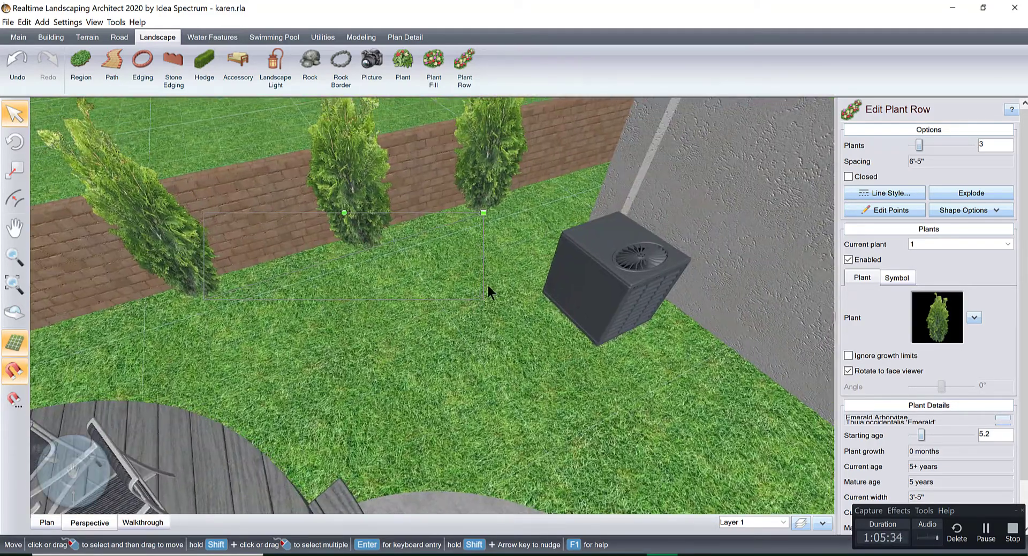
left_click_drag(483, 213, 473, 216)
Step: Orbit toward the house wall and AC unit, then return to the overhead plan
right_click_drag(470, 281, 485, 235)
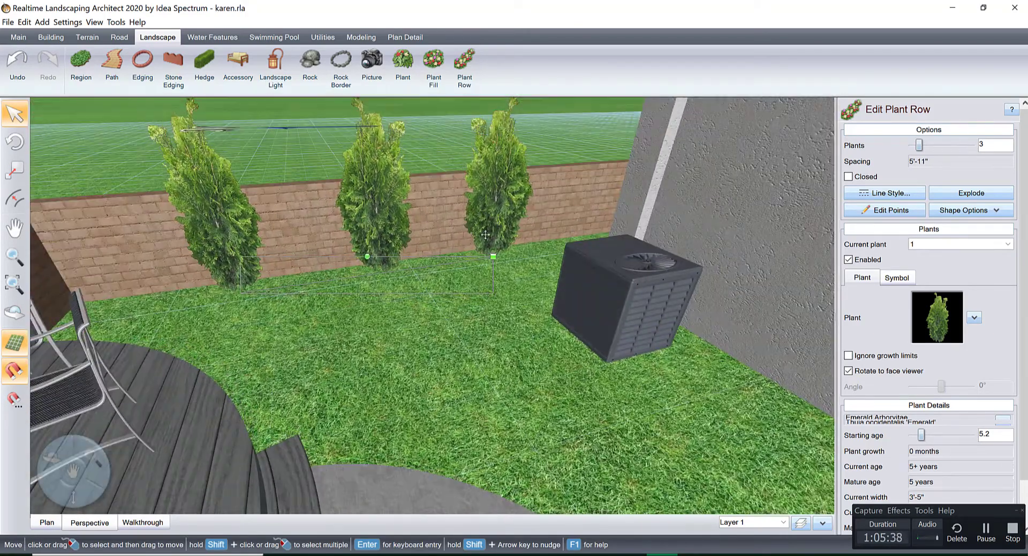
right_click_drag(538, 299, 642, 294)
middle_click_drag(525, 282, 347, 246)
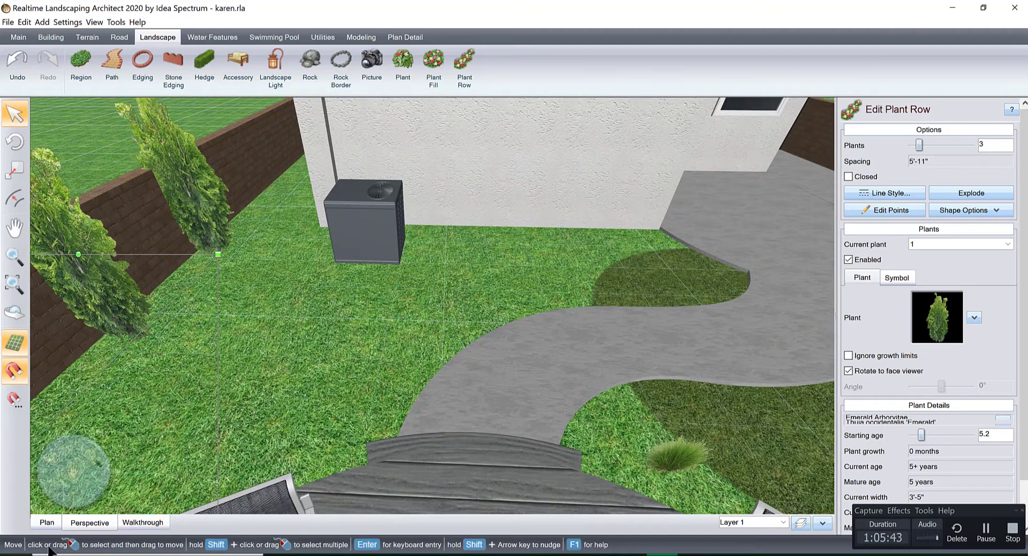
left_click(47, 522)
middle_click_drag(345, 310, 432, 329)
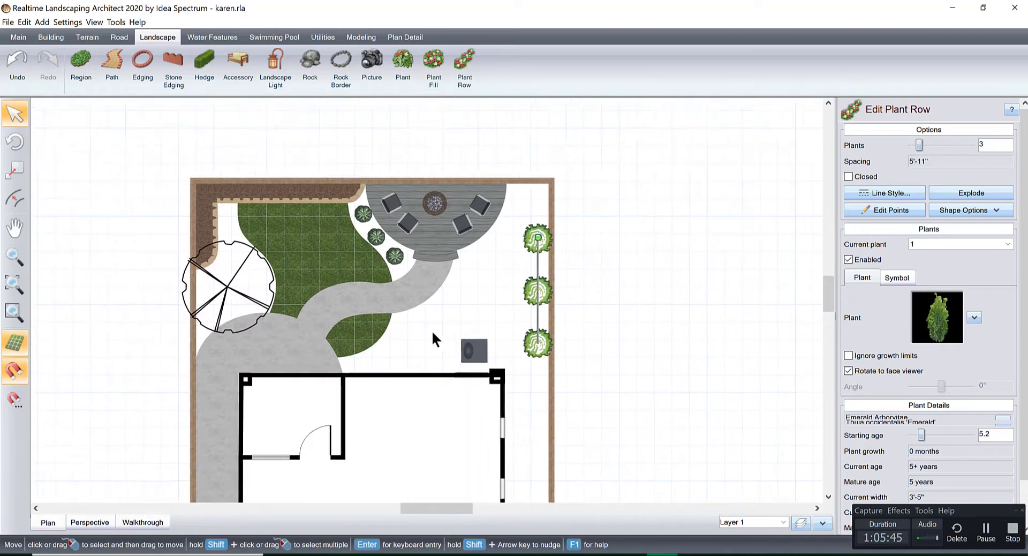
Step: Start a ground region with corners along the left retaining wall and the back fence
scroll(431, 330, "up", 3)
middle_click_drag(350, 325, 483, 321)
scroll(483, 321, "down", 1)
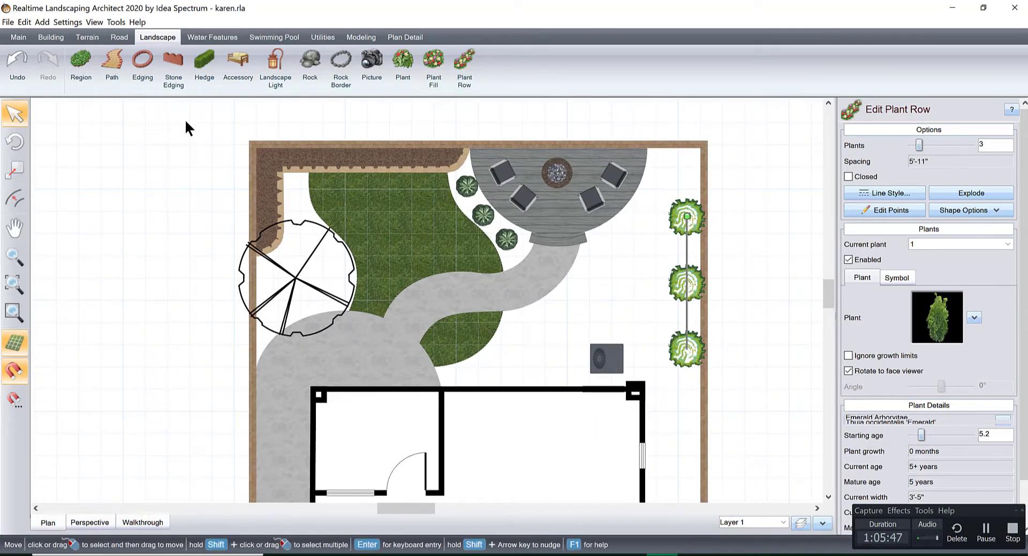
left_click(80, 64)
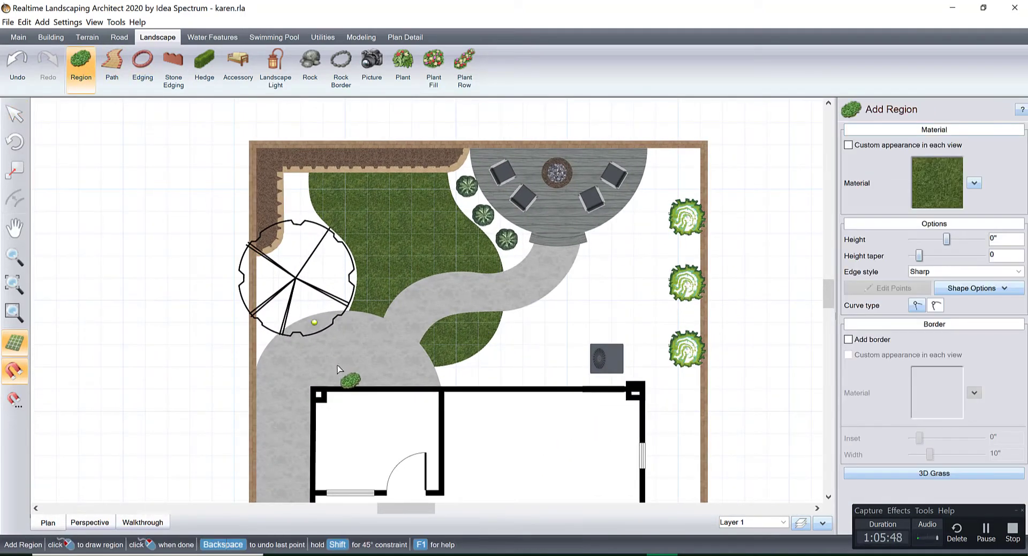
left_click(256, 376)
left_click(251, 238)
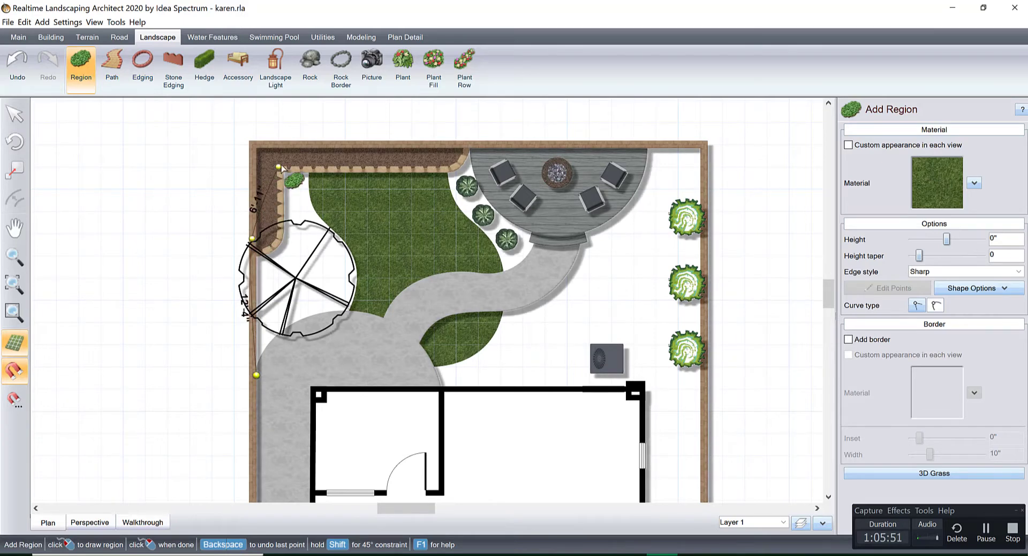
left_click(279, 161)
left_click(414, 147)
left_click(491, 147)
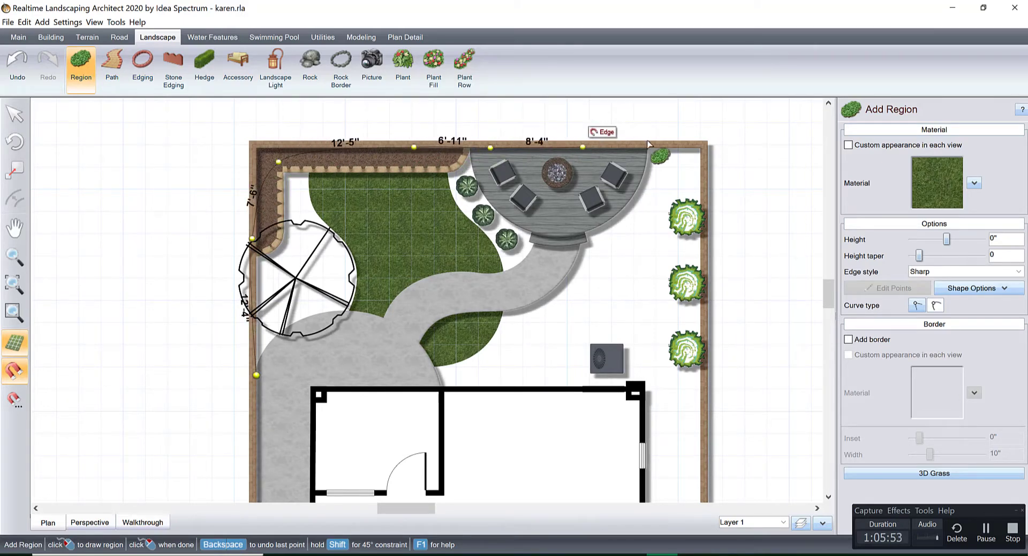
left_click(700, 148)
Step: Continue the region down the right fence to the house wall and close it
left_click(700, 402)
middle_click_drag(668, 263, 612, 97)
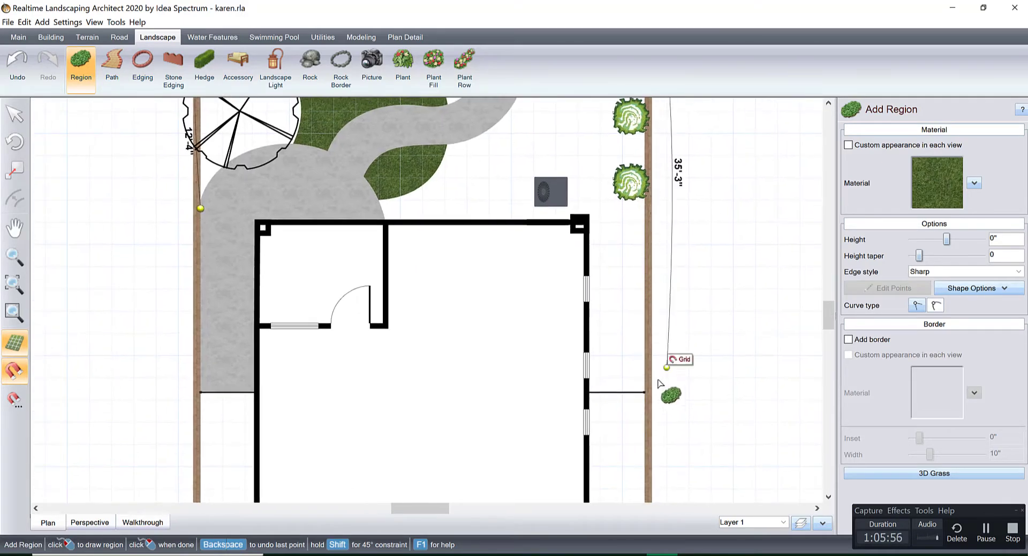
left_click(644, 392)
left_click(589, 393)
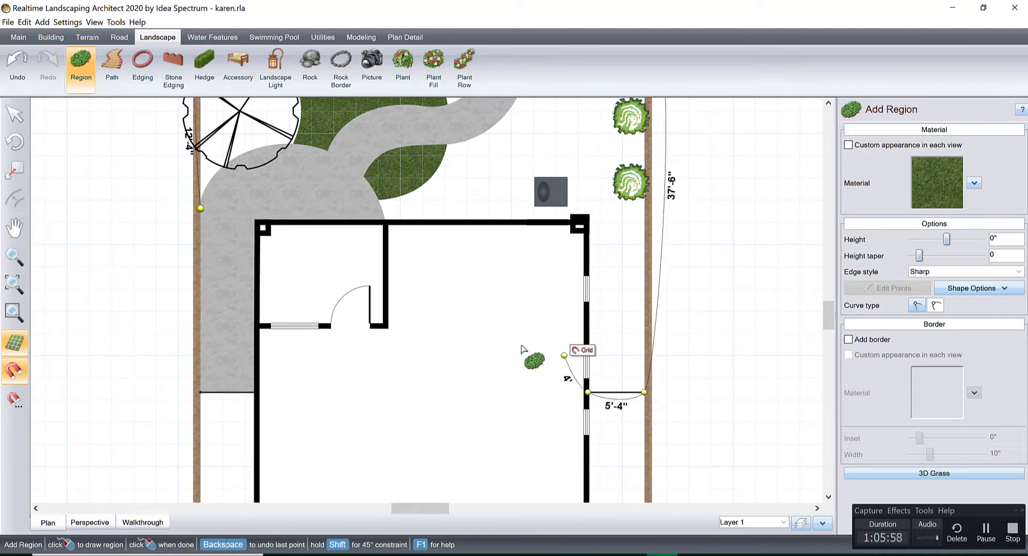
left_click(198, 213)
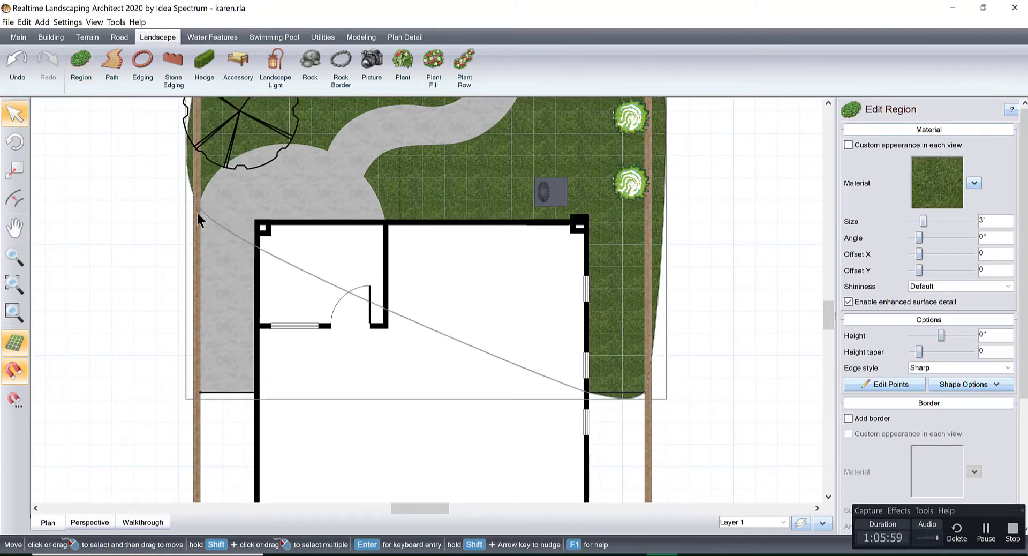
Step: Make the region's edges straight and bring up its fill material choices
left_click(893, 379)
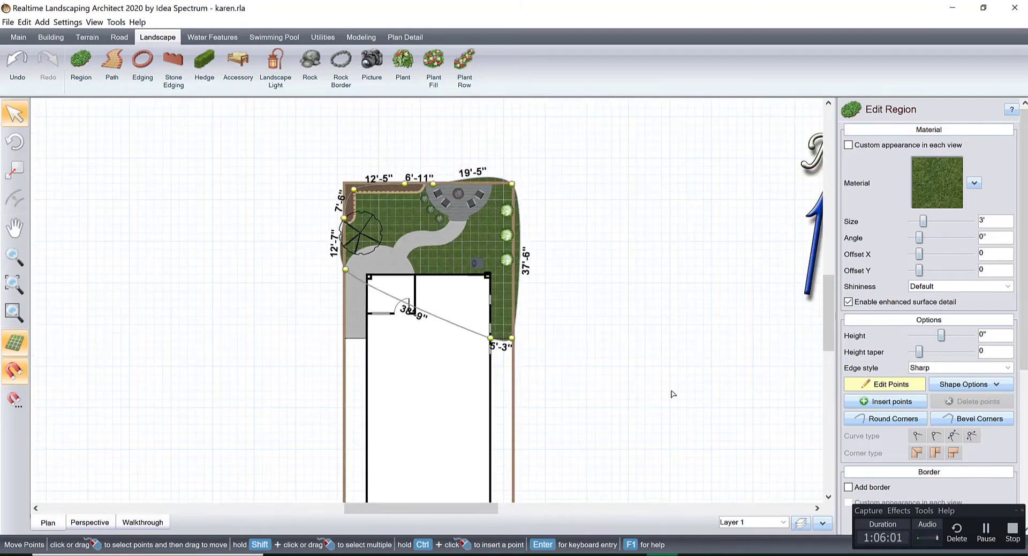
left_click(922, 433)
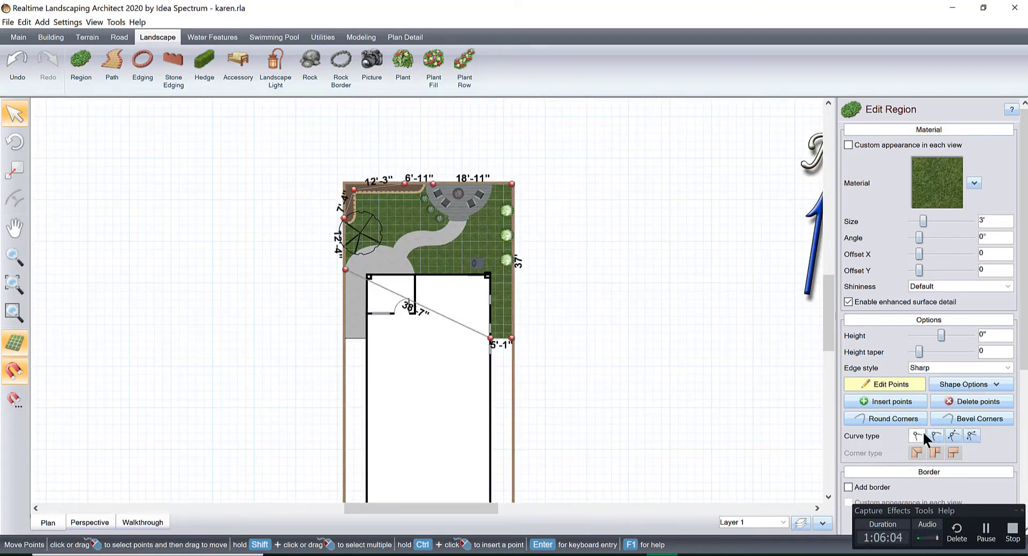
left_click(957, 172)
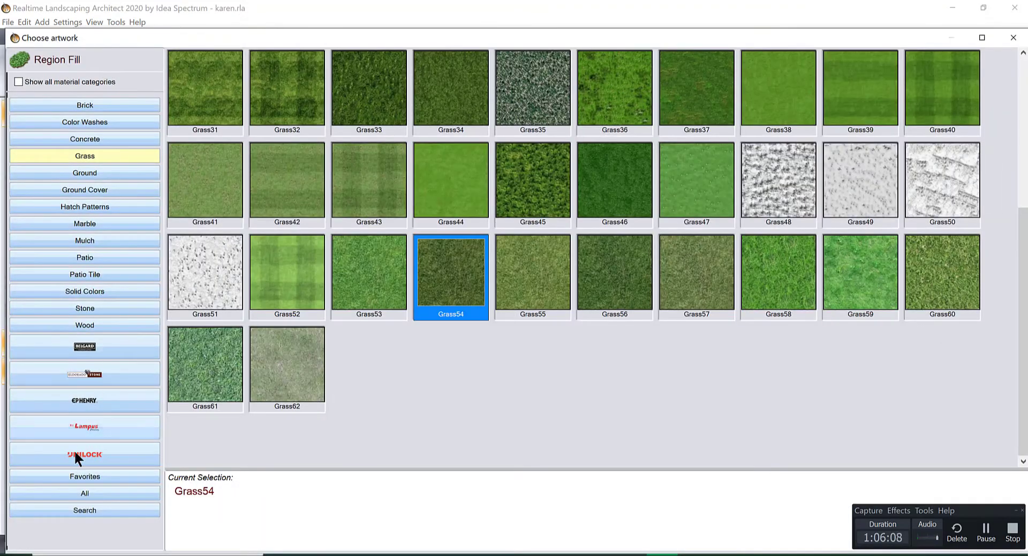
Step: Fill the backyard region with Stone289 gravel from the Favorites
left_click(98, 477)
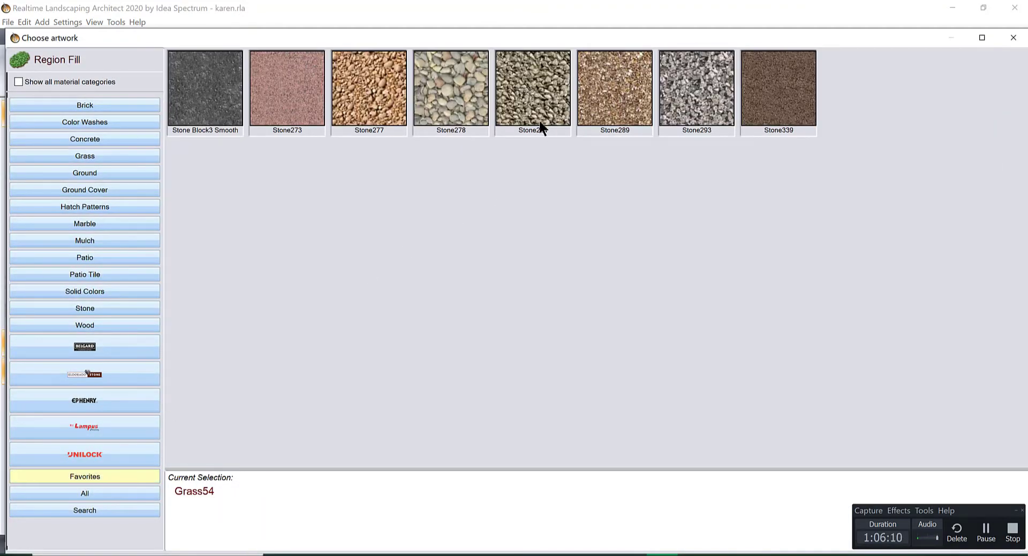
double_click(616, 90)
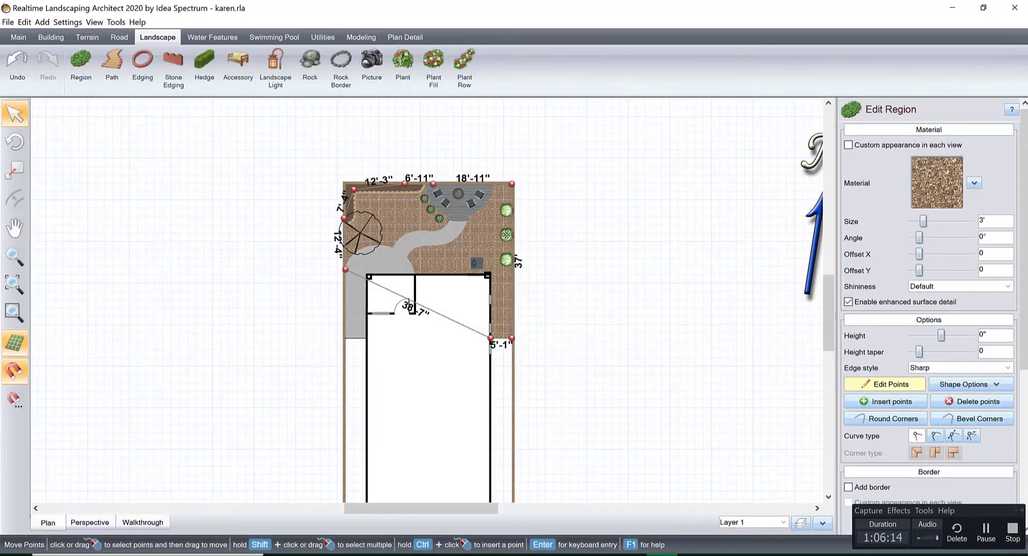
middle_click_drag(447, 186, 457, 348)
scroll(434, 316, "up", 3)
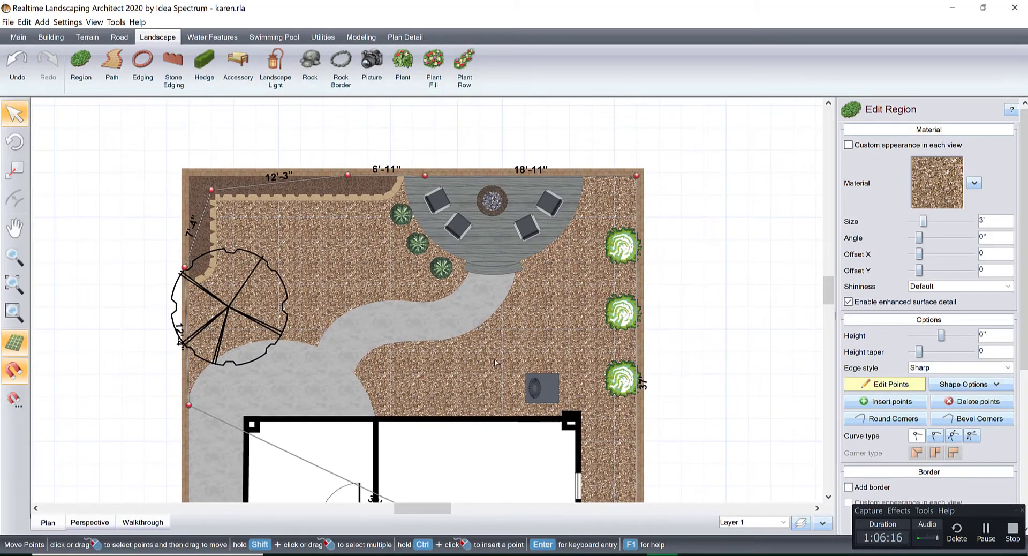
Step: Send the gravel region to the back so the lawn and path show, then deselect
left_click(897, 383)
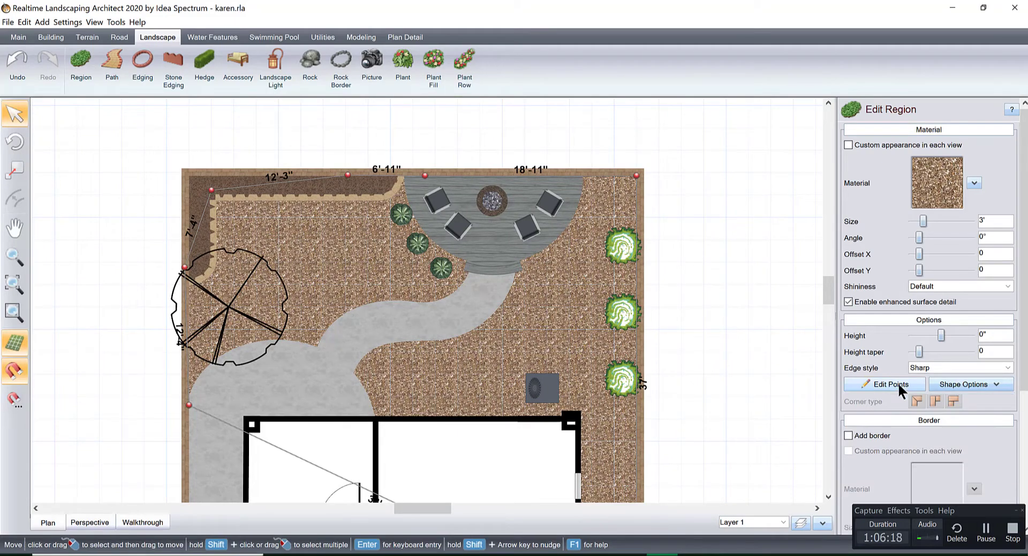
right_click(354, 264)
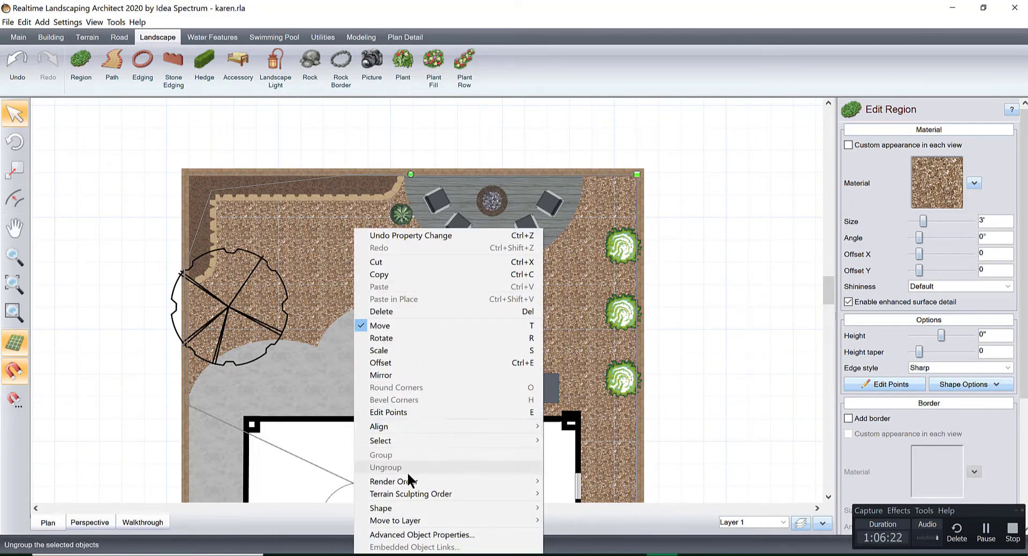
mouse_move(408, 484)
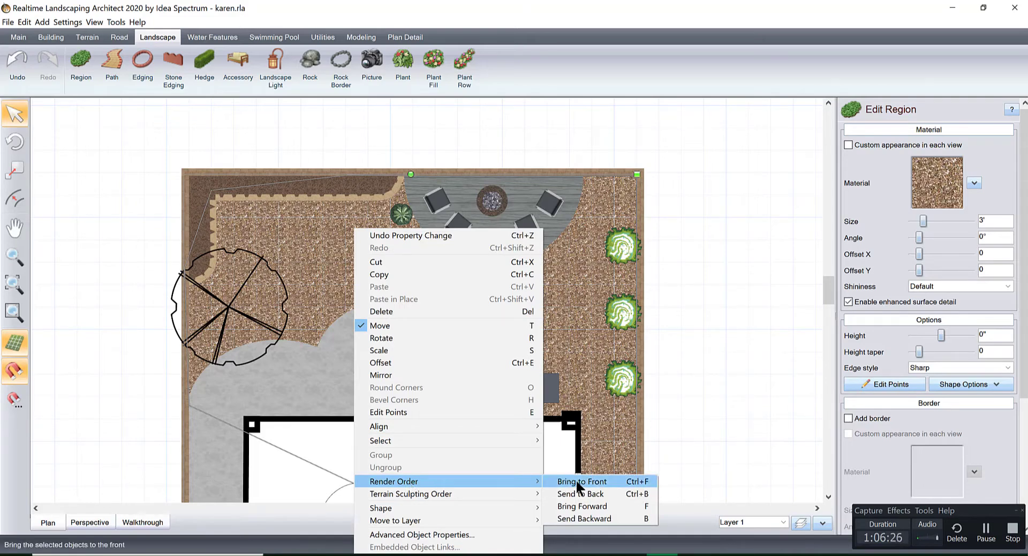
left_click(583, 492)
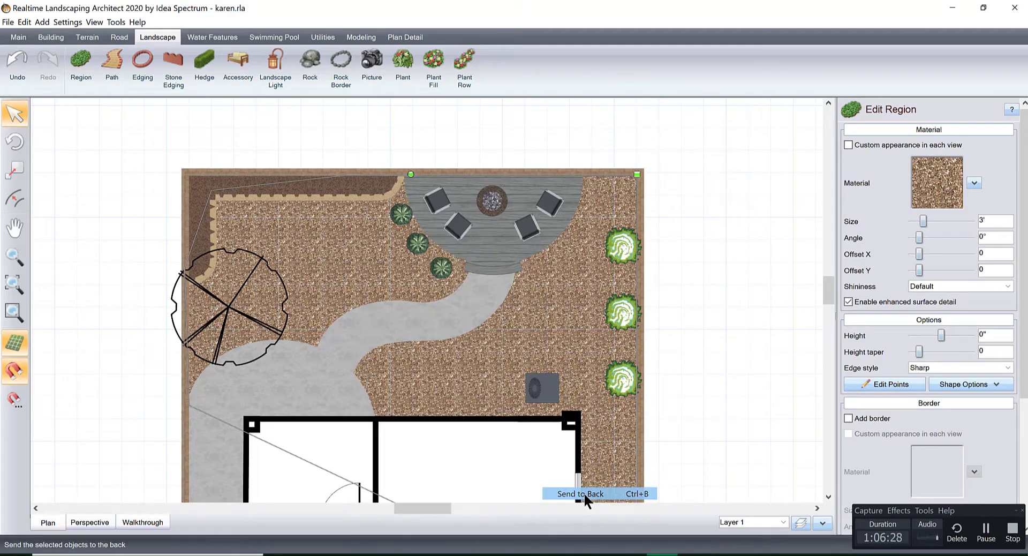
left_click(378, 144)
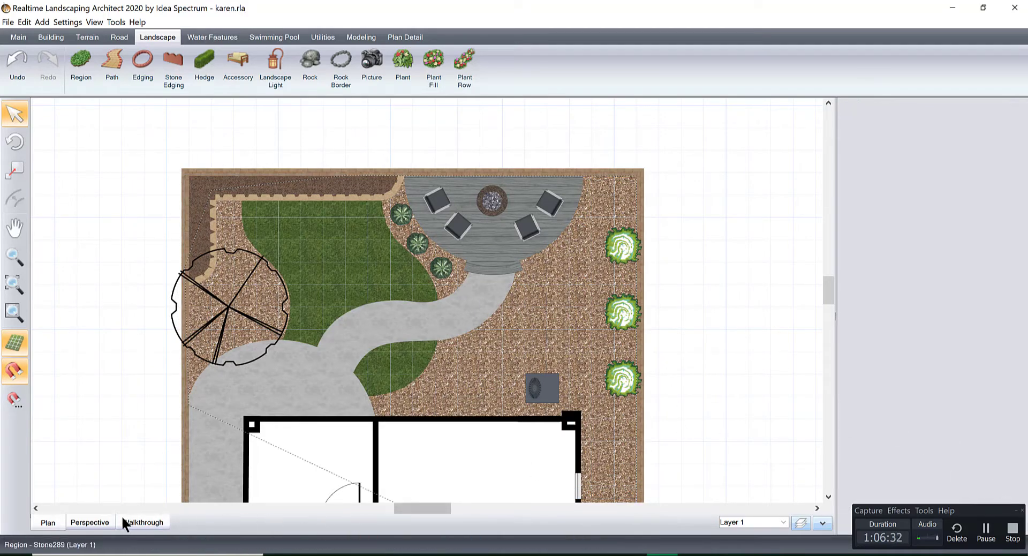
Step: Orbit the 3-D view around the gravel yard toward the house side
left_click(91, 521)
middle_click_drag(538, 310, 483, 347)
scroll(533, 298, "down", 4)
scroll(486, 345, "up", 5)
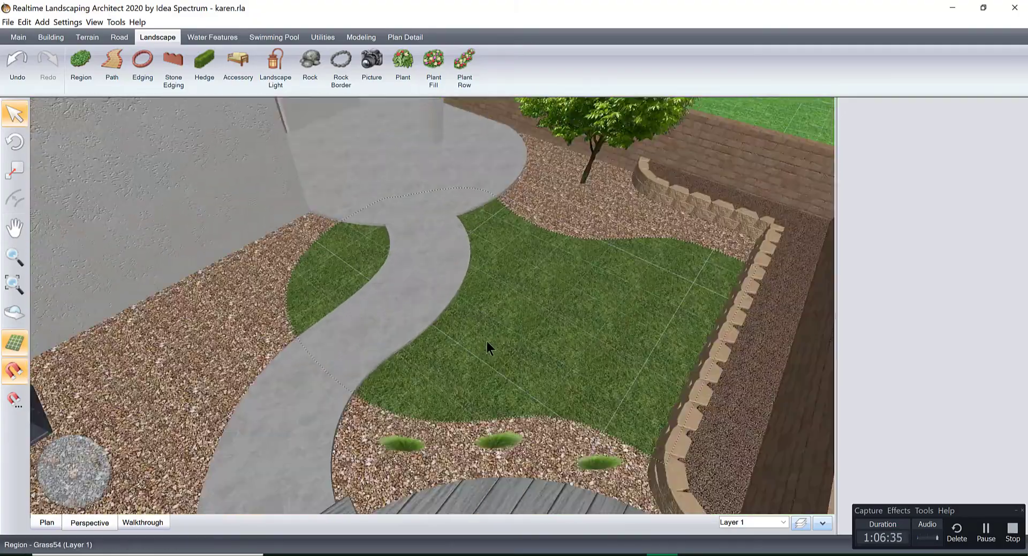
left_click_drag(555, 296, 563, 252)
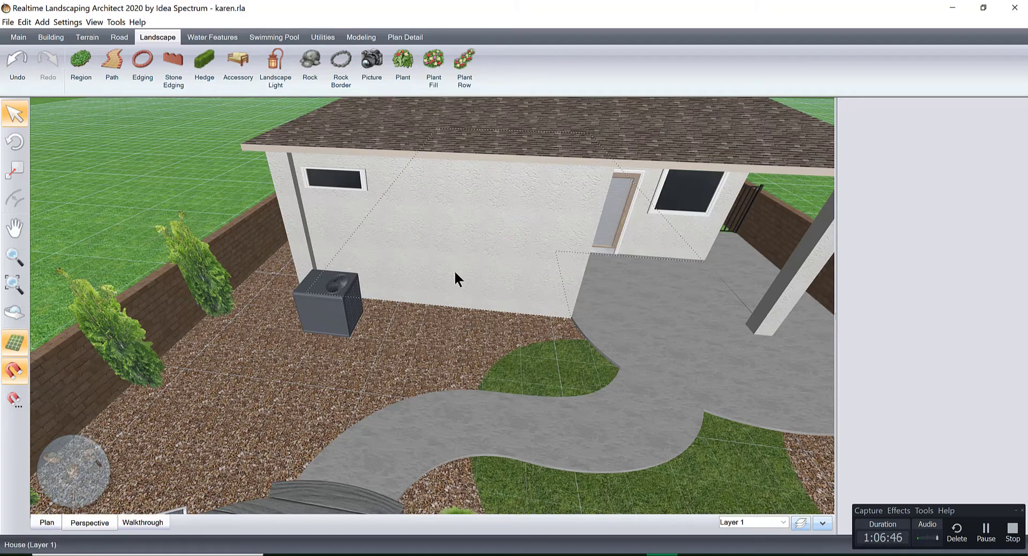
Step: Place a single plant in the gravel near the house and open its artwork catalogue
left_click(404, 62)
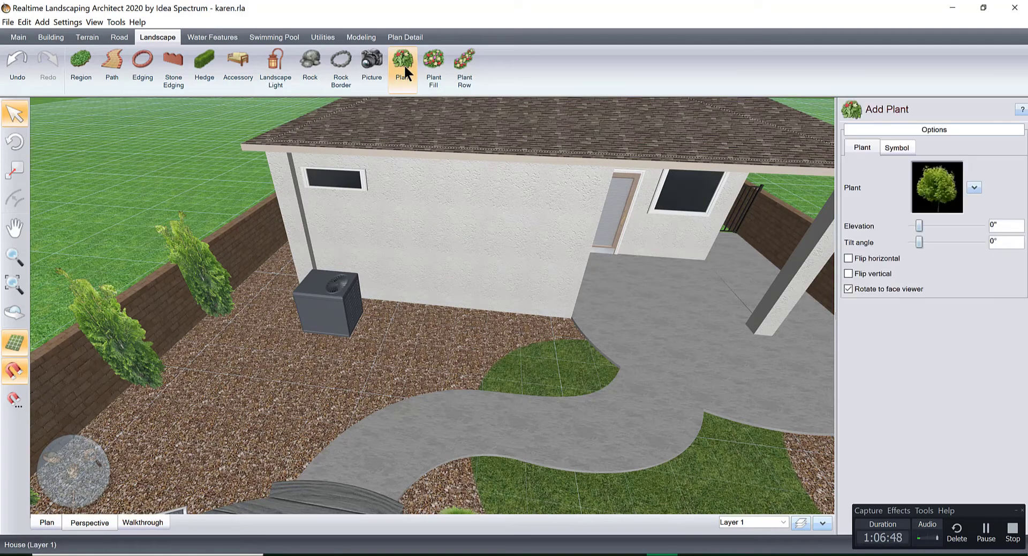
left_click(424, 321)
left_click(937, 187)
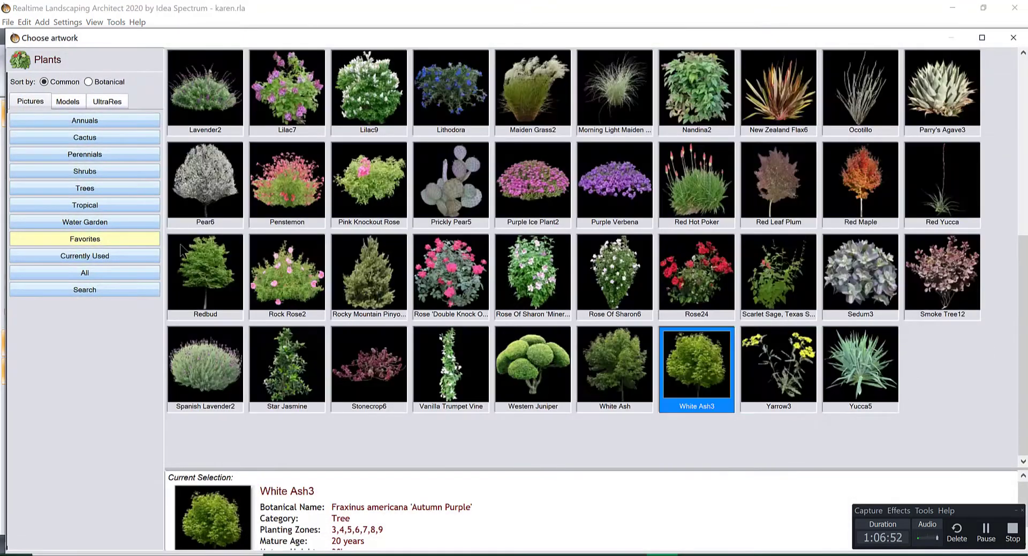
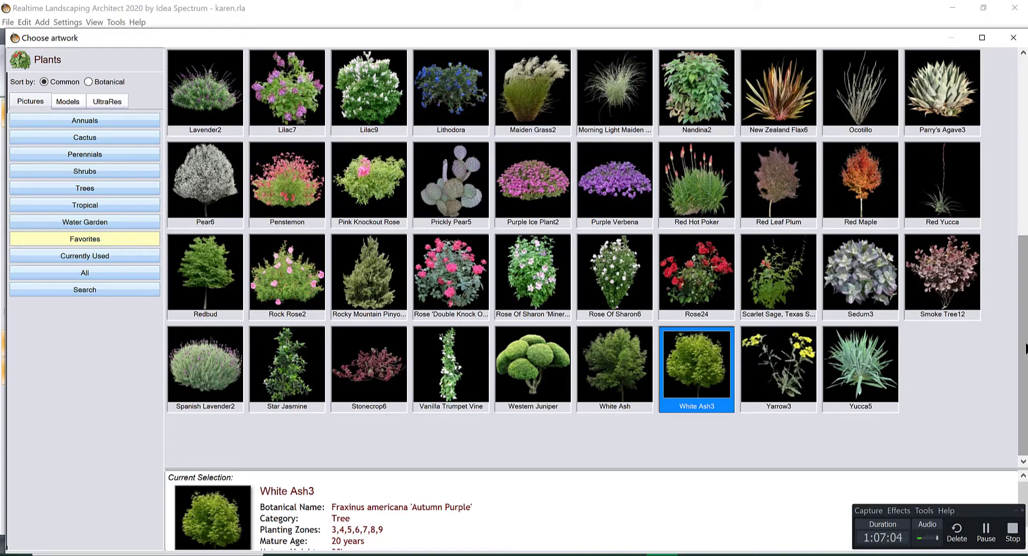
Step: Search the artwork catalogue for 'lilac' and choose Lilac4 as the plant
scroll(1025, 348, "up", 5)
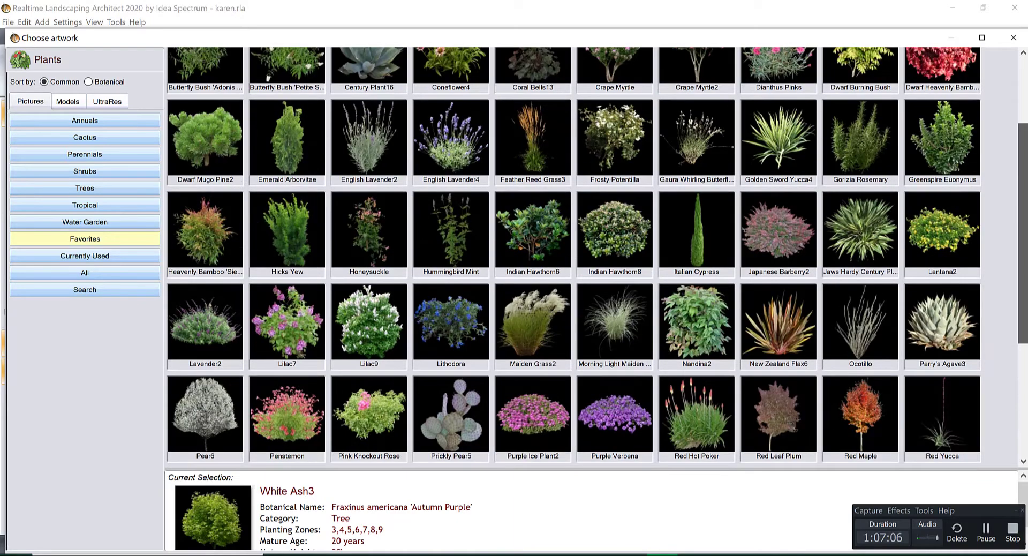
scroll(1022, 343, "up", 3)
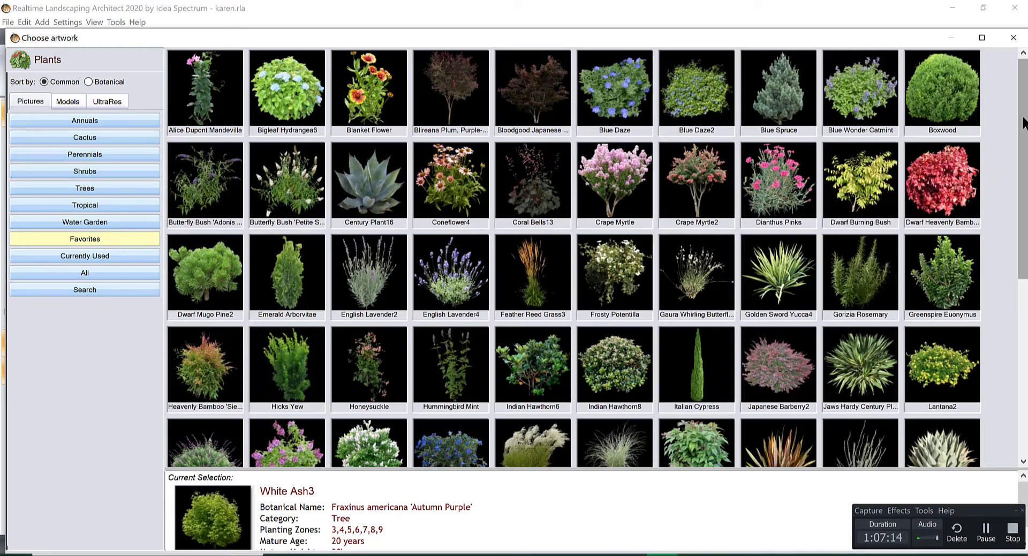
left_click_drag(1022, 134, 1022, 212)
scroll(271, 391, "down", 1)
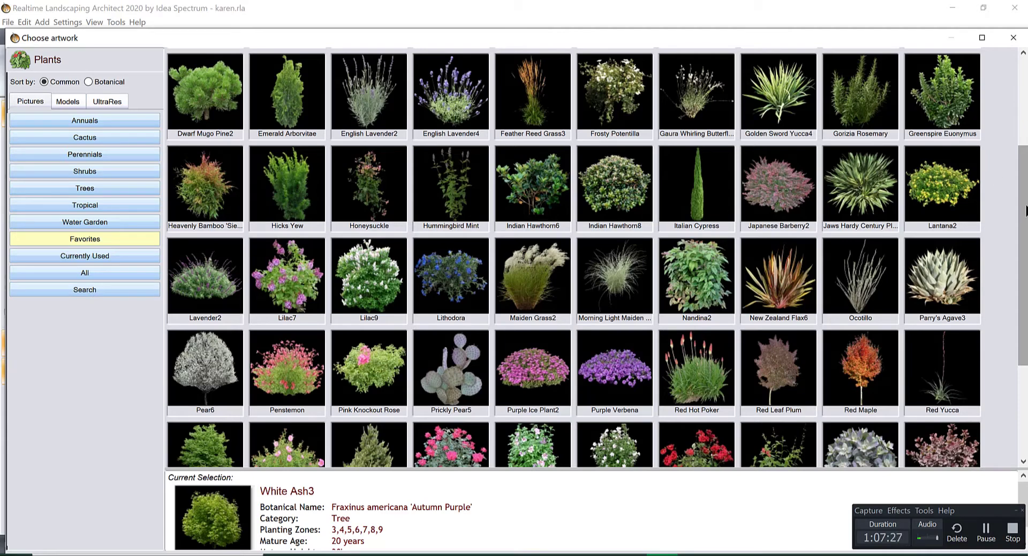
left_click_drag(1025, 207, 1026, 181)
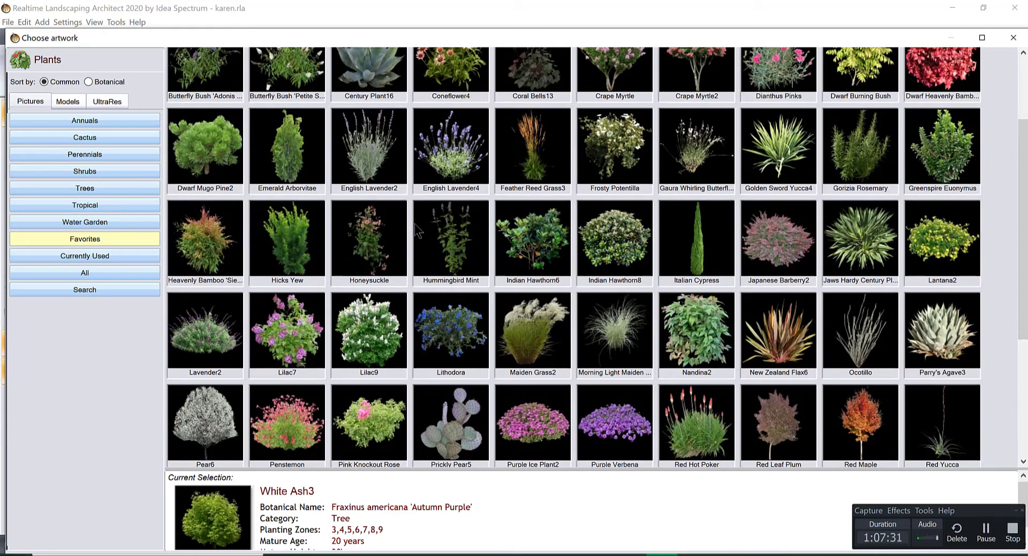
left_click(90, 287)
key("Delete")
type("lila")
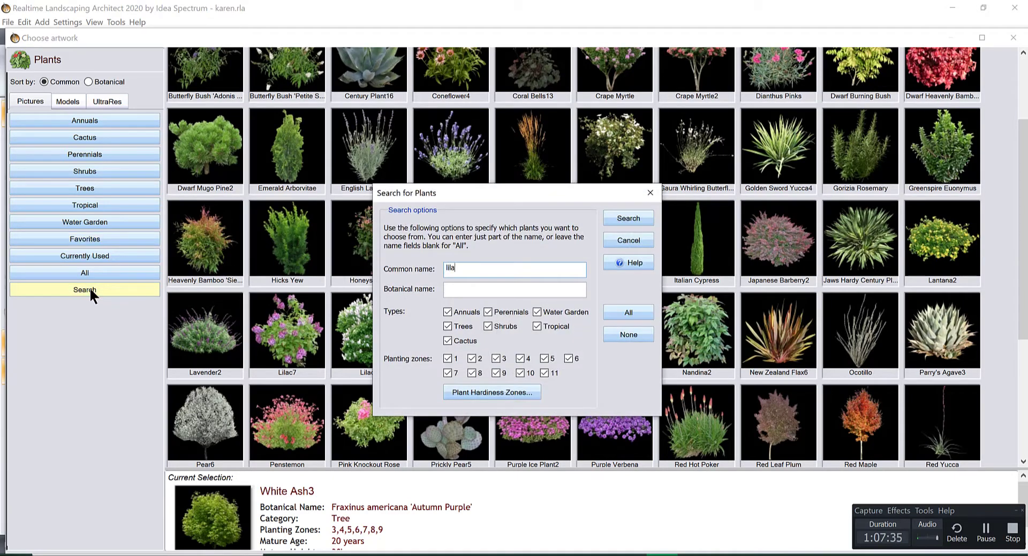
type("c")
key("Return")
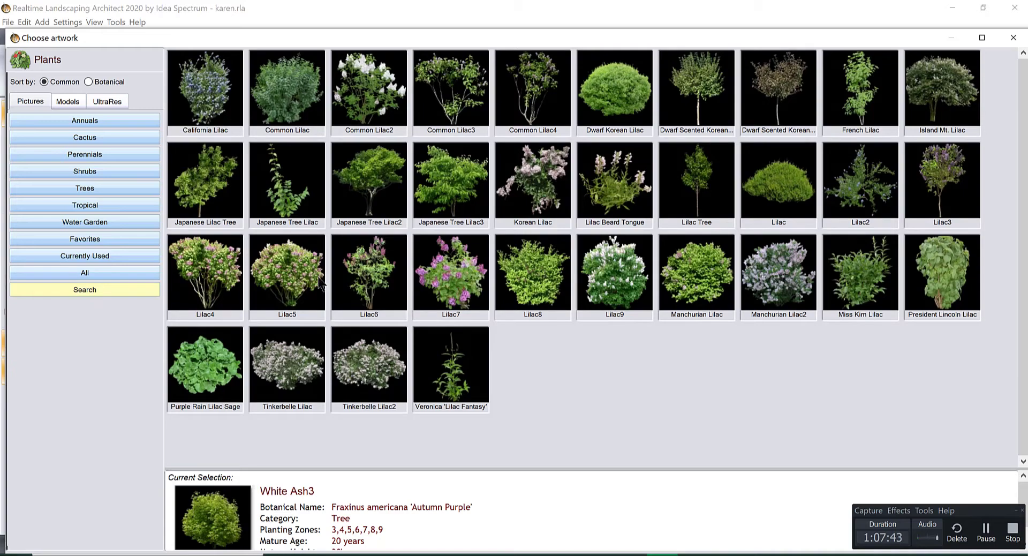
double_click(206, 269)
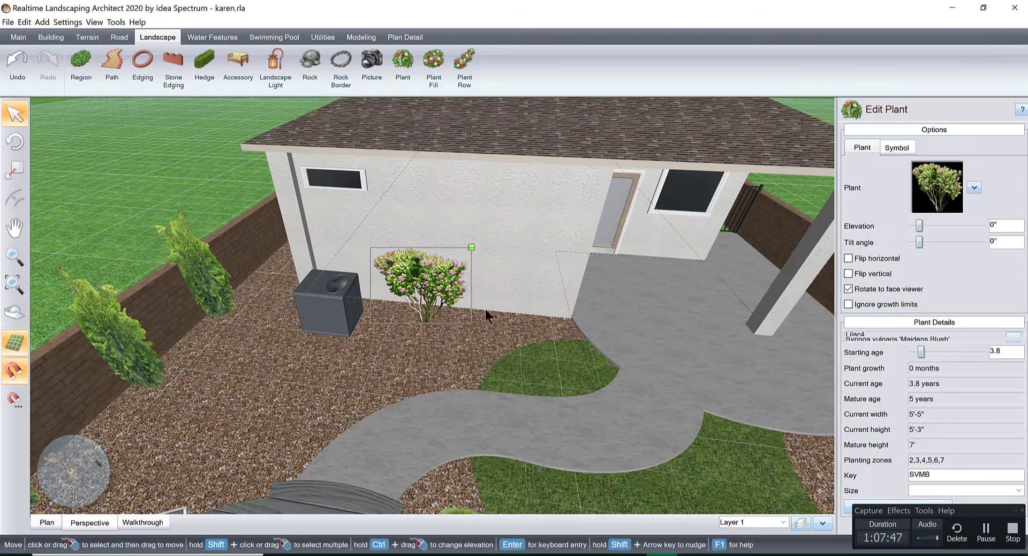
Step: Move the Lilac4 shrub against the house wall, just left of the air conditioner
scroll(488, 310, "up", 3)
middle_click_drag(488, 307, 430, 296)
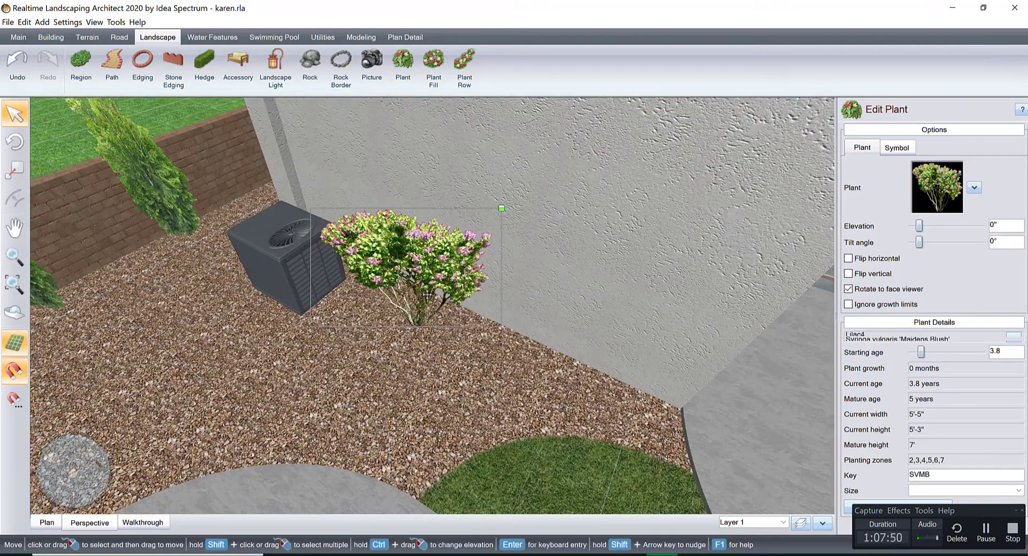
left_click_drag(423, 294, 421, 293)
left_click(425, 300)
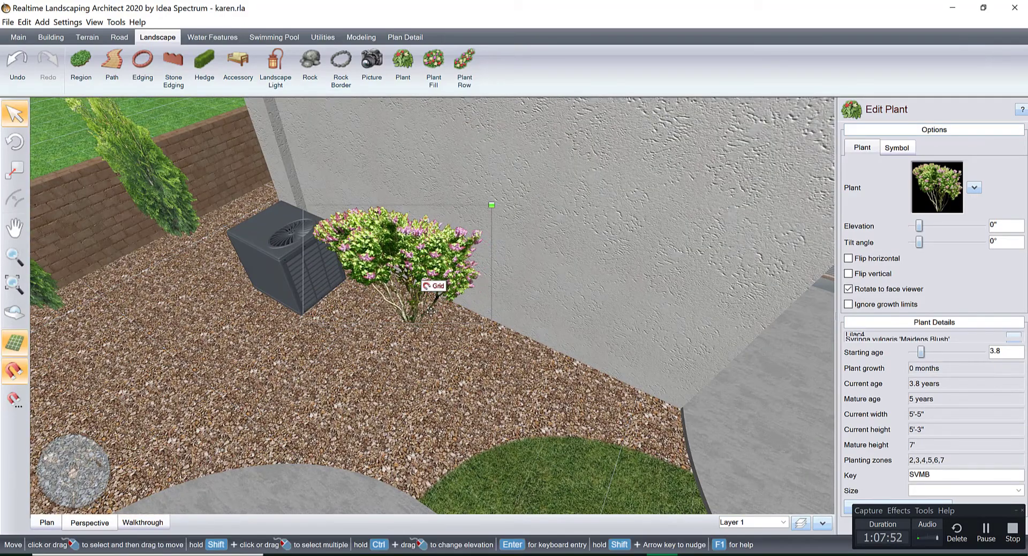
Step: Orbit the 3-D view around the yard to check the lilac beside the AC unit
middle_click_drag(443, 312, 482, 301)
right_click_drag(614, 270, 792, 240)
middle_click_drag(594, 262, 481, 272)
right_click_drag(481, 272, 707, 316)
middle_click_drag(696, 316, 503, 306)
right_click_drag(498, 306, 516, 305)
middle_click_drag(514, 305, 569, 302)
left_click(583, 302)
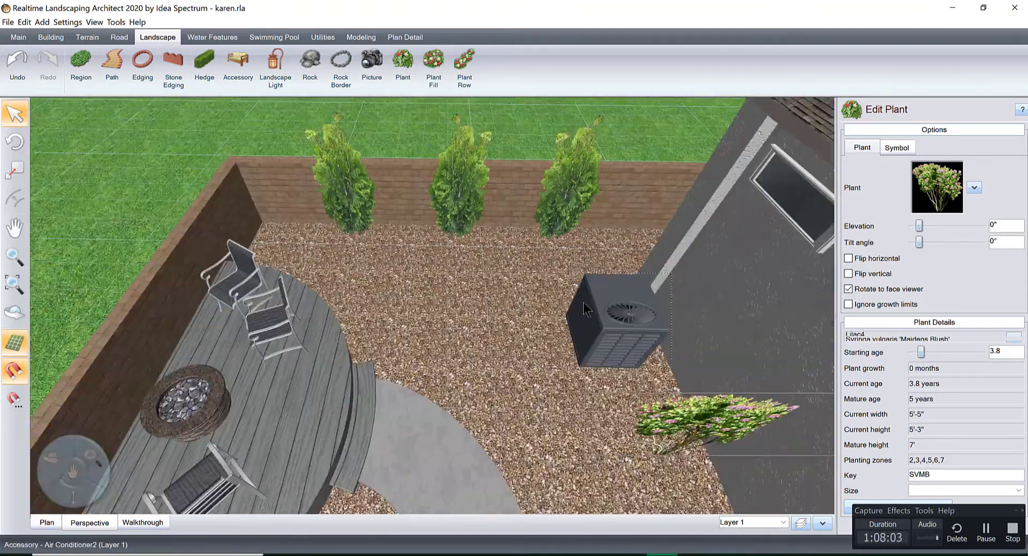
middle_click_drag(582, 302, 493, 329)
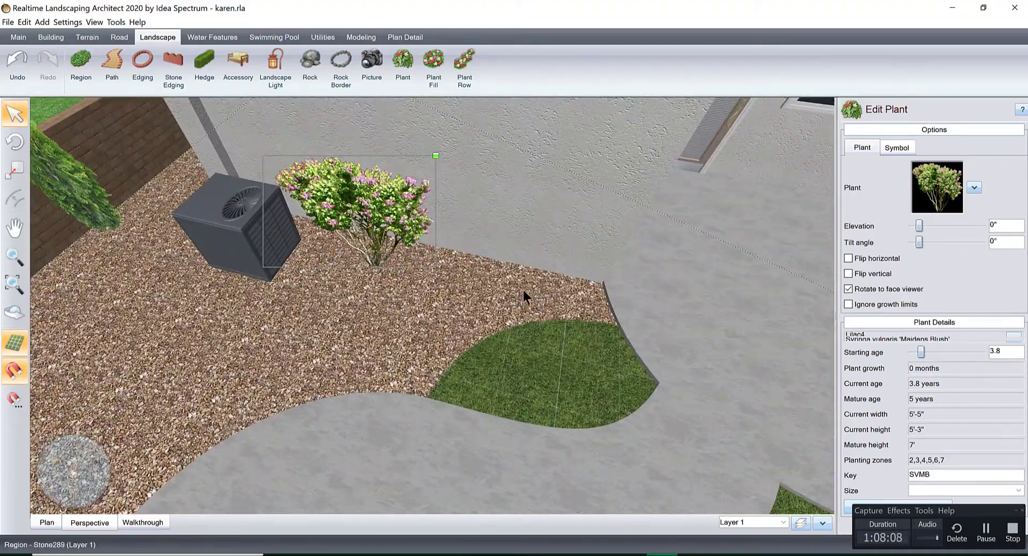
Step: Return to the top-down Plan view
left_click(48, 521)
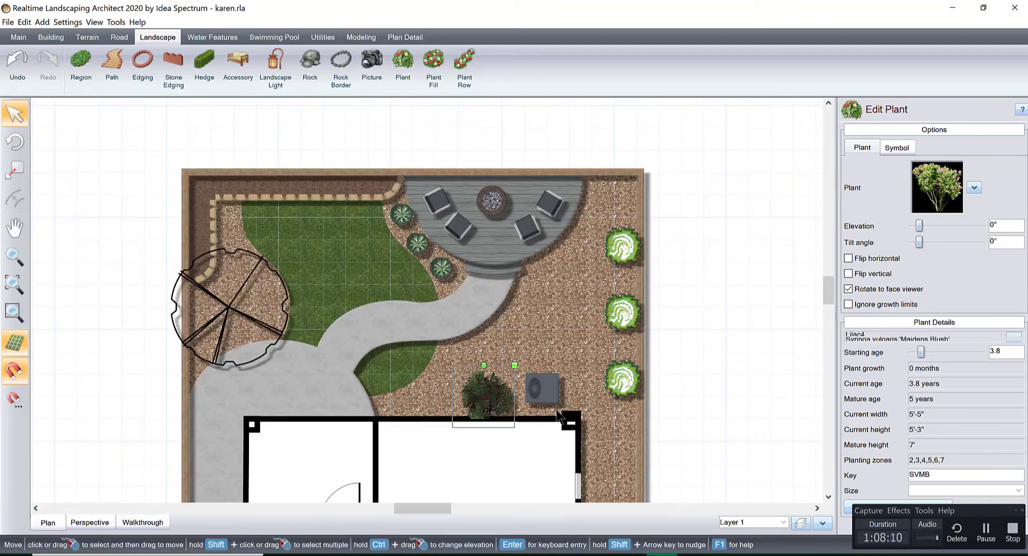
scroll(486, 271, "up", 3)
scroll(492, 275, "down", 1)
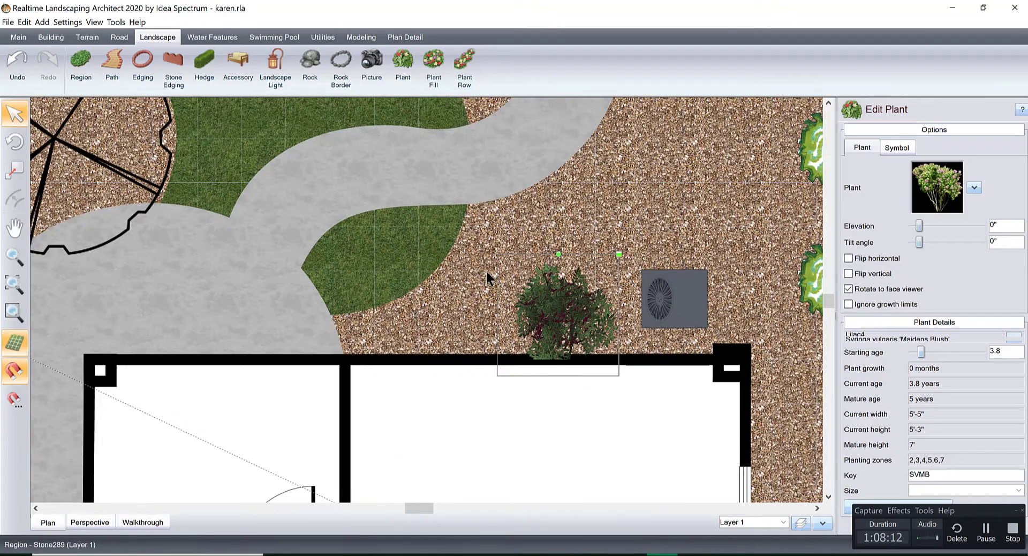
scroll(486, 272, "up", 2)
Step: Draw a two-point plant row in the gravel beside the lilac and set it to 3 plants
left_click(464, 63)
left_click(525, 207)
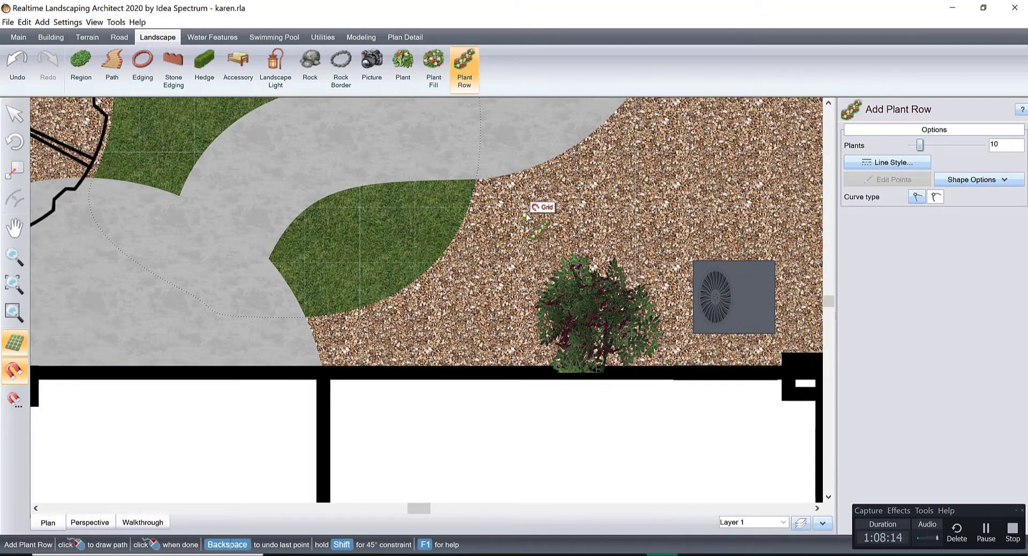
left_click(470, 292)
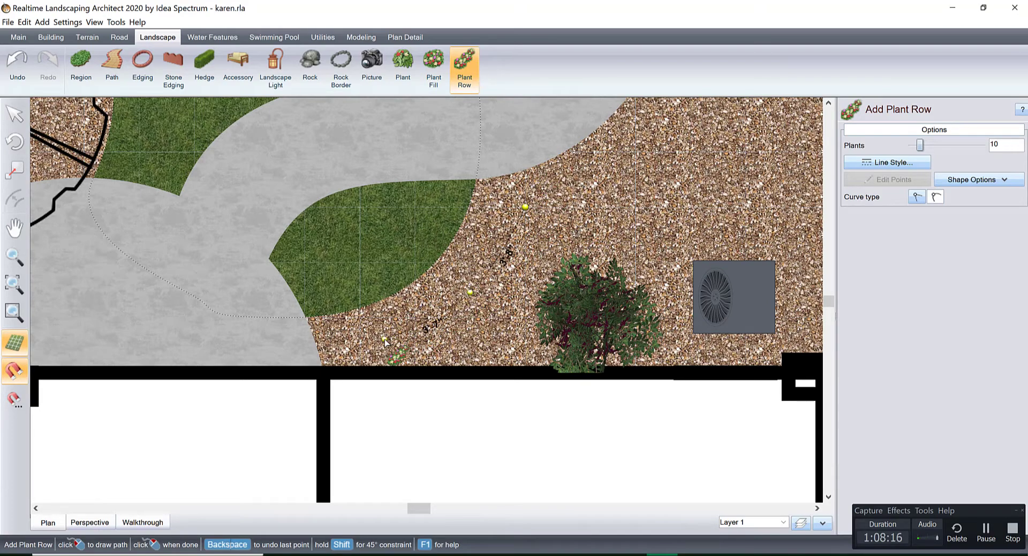
right_click(384, 339)
scroll(539, 247, "down", 2)
middle_click_drag(536, 246, 471, 285)
double_click(999, 144)
type("3")
key("Return")
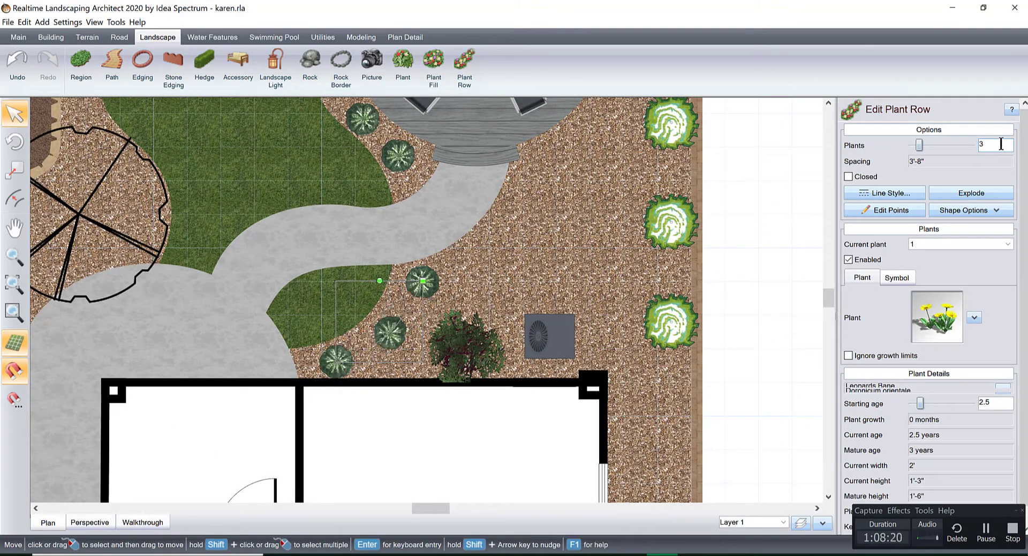
scroll(479, 223, "down", 4)
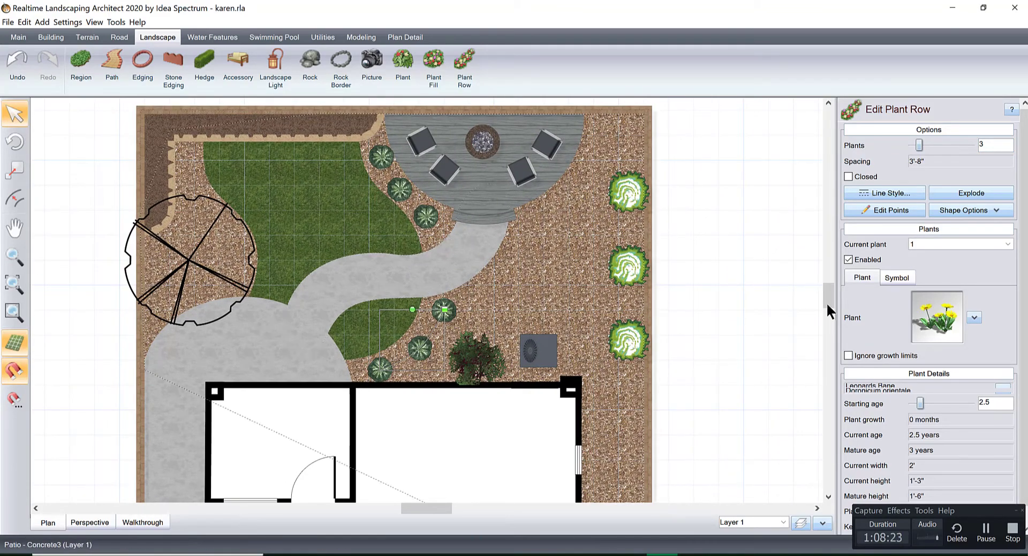
Step: Change the row's plant to Deer Grass from the Currently Used pictures
left_click(930, 319)
left_click(85, 273)
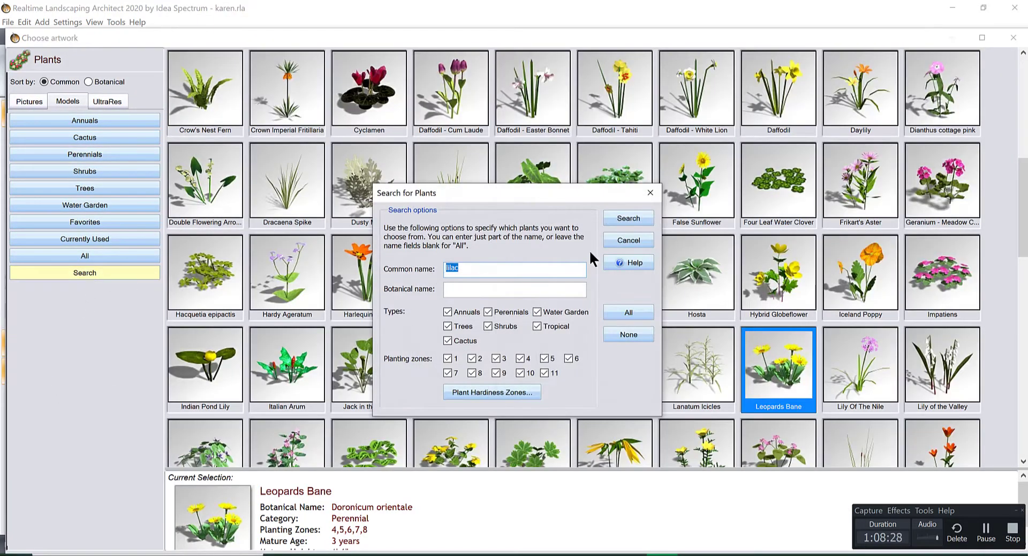
left_click(650, 193)
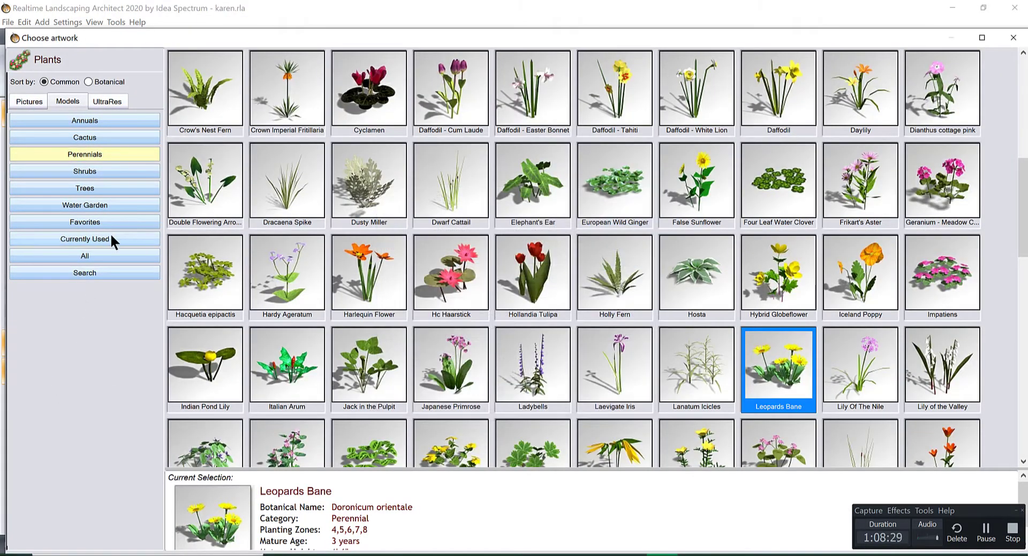
left_click(25, 101)
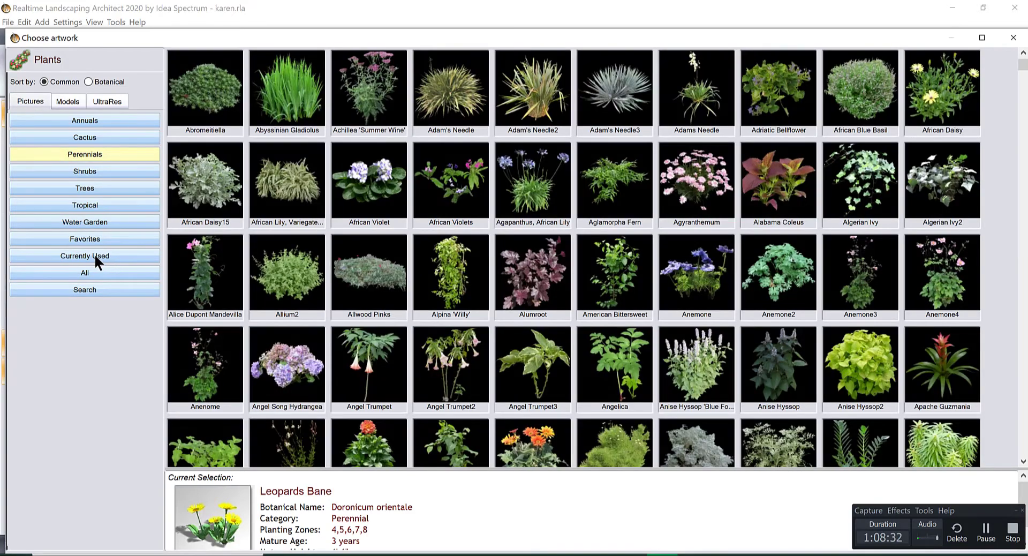
left_click(94, 255)
double_click(202, 84)
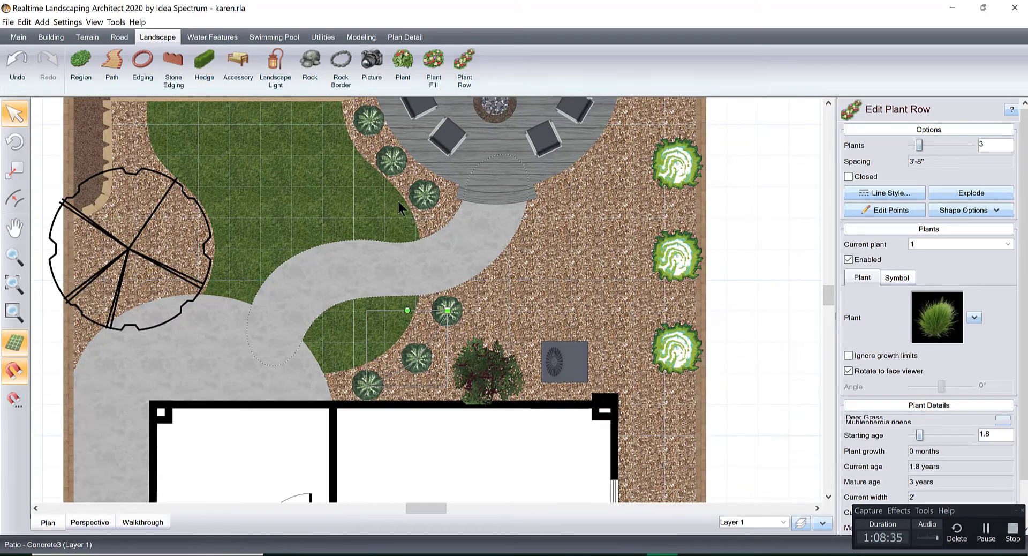
Step: Reshape the Deer Grass row by moving its end point along the deck's curved edge
scroll(419, 198, "up", 3)
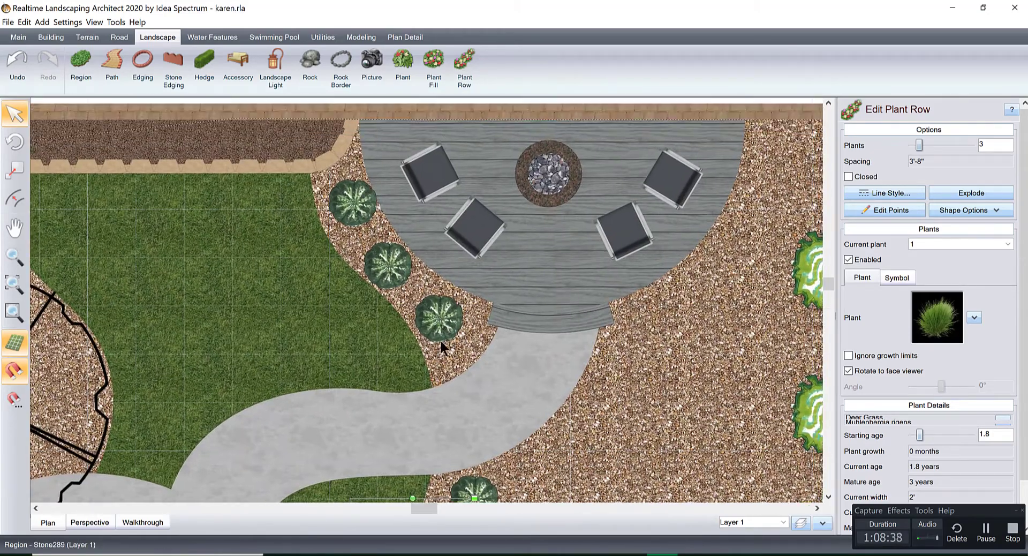
middle_click_drag(447, 294, 441, 342)
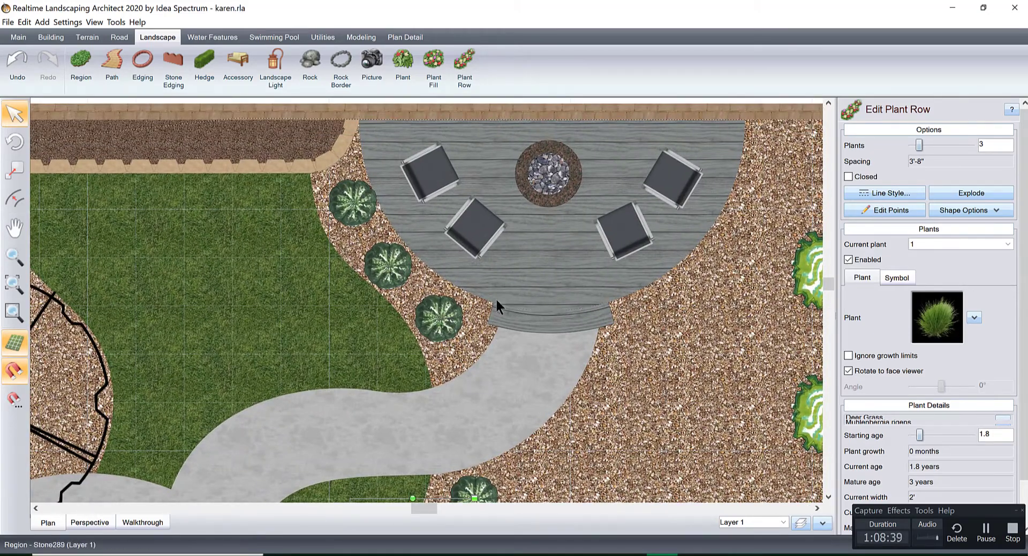
left_click(442, 319)
left_click(877, 205)
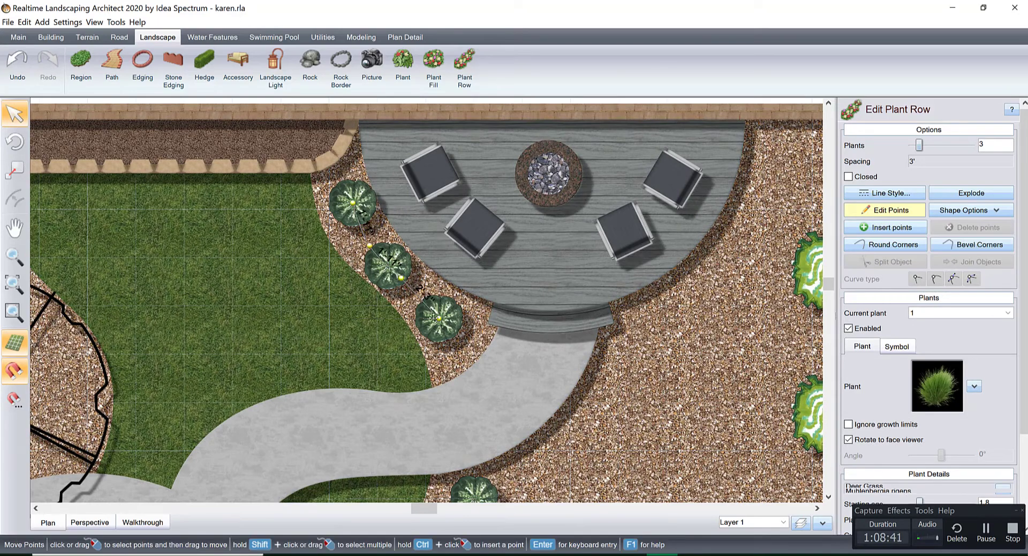
left_click_drag(438, 319, 449, 327)
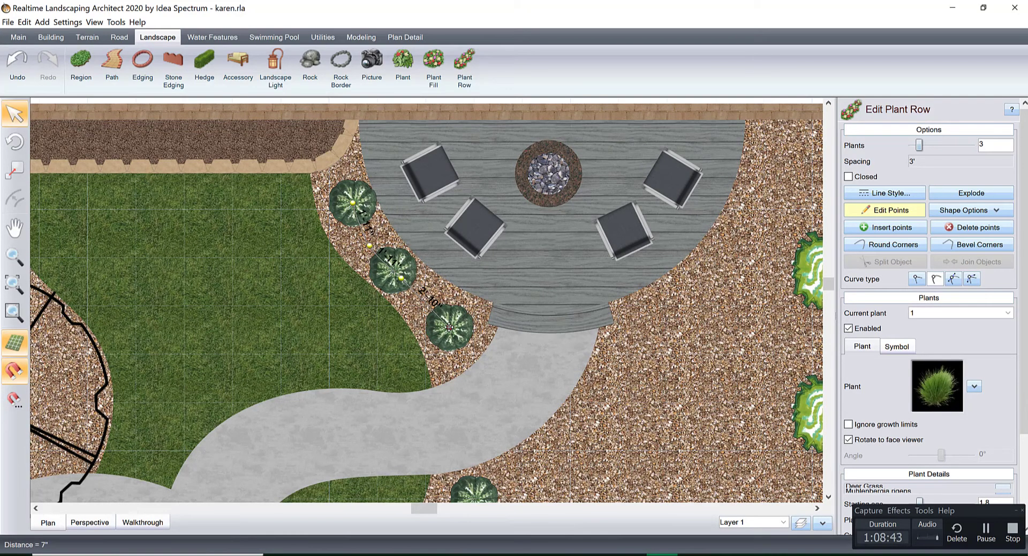
Step: Check the row in 3-D perspective, then return to the plan near the AC unit
left_click(90, 523)
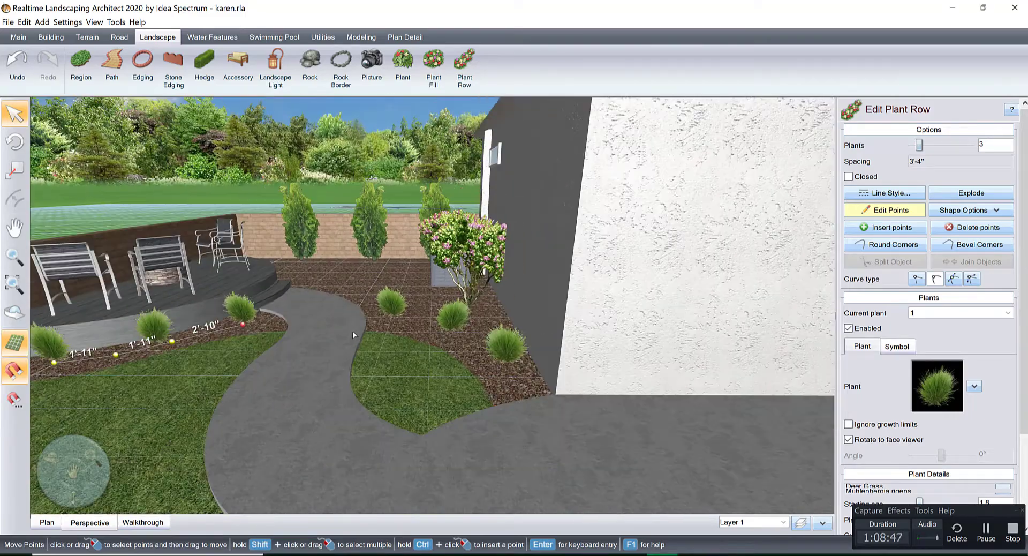
middle_click_drag(446, 292, 452, 324)
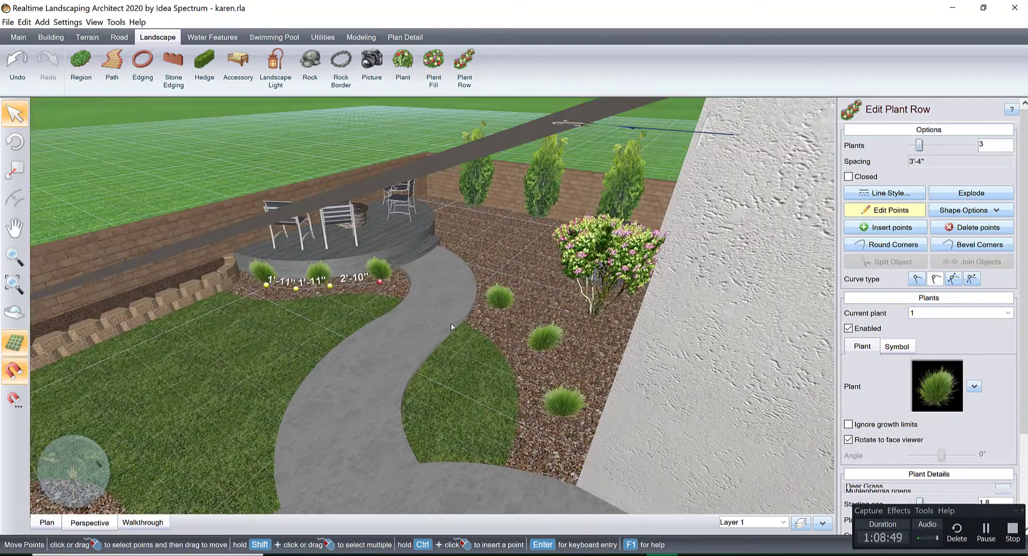
scroll(453, 324, "up", 2)
right_click_drag(461, 349, 442, 513)
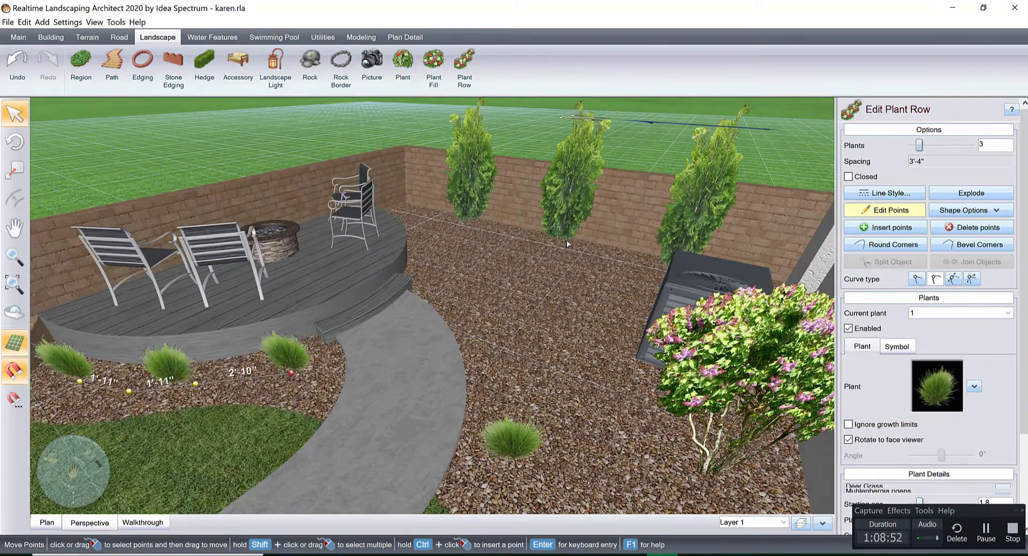
left_click(47, 522)
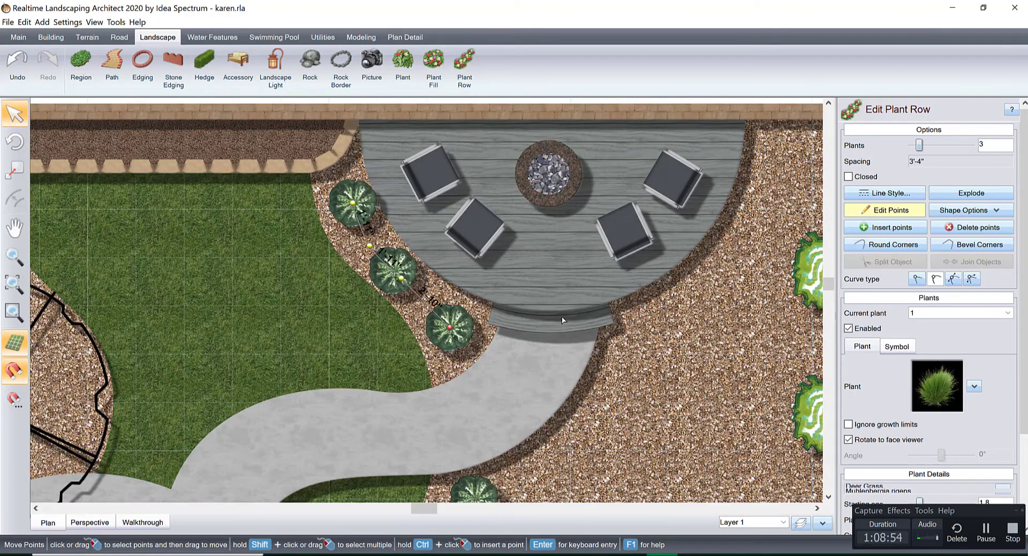
scroll(561, 320, "down", 2)
right_click_drag(502, 279, 413, 295)
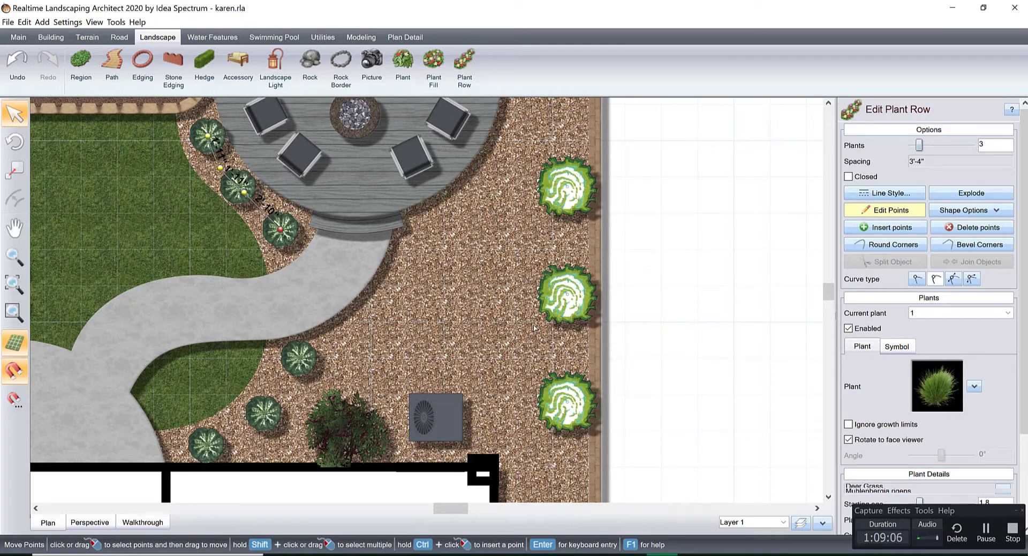
Step: Outline a new region between the house wall and back fence beside the AC unit
left_click(81, 63)
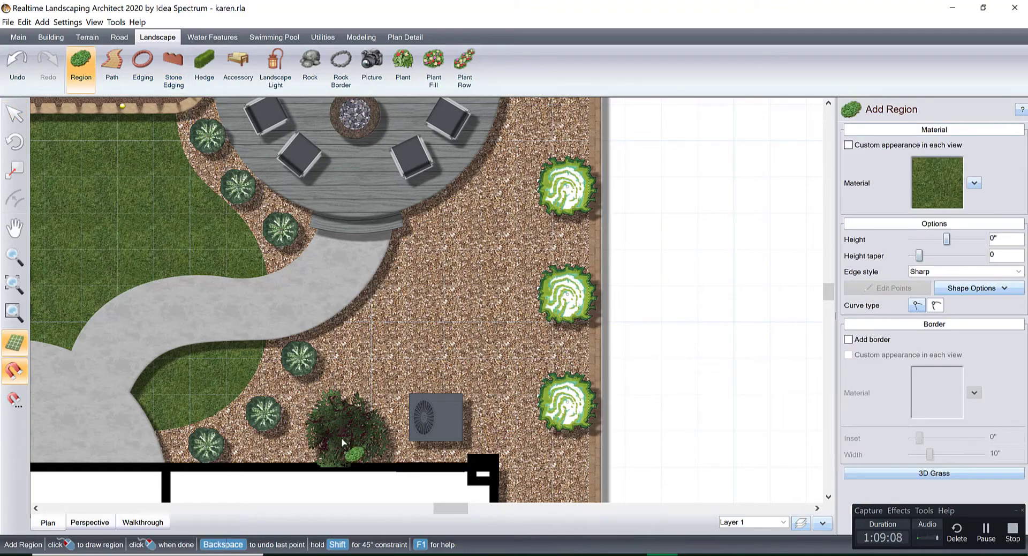
left_click(394, 467)
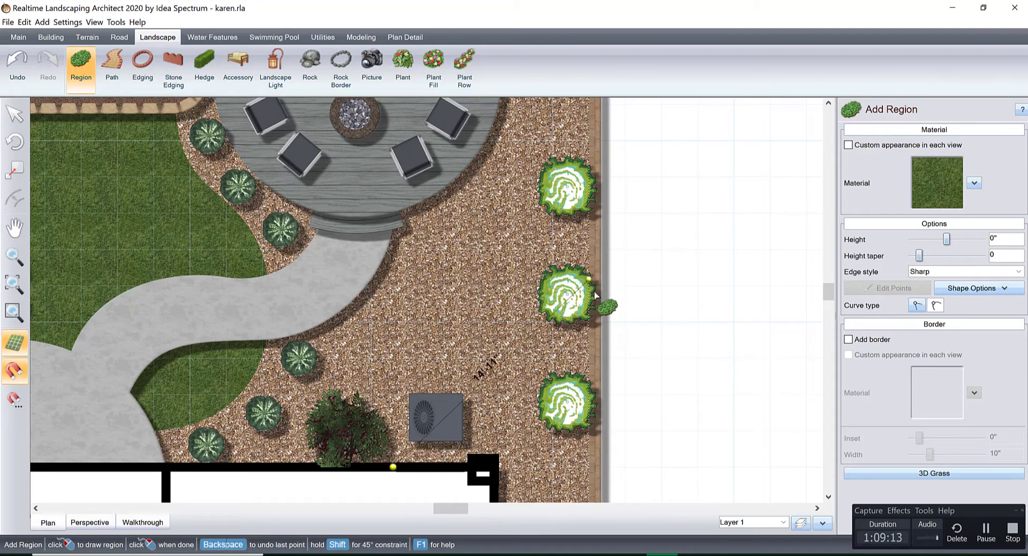
left_click(595, 263)
scroll(585, 404, "down", 5)
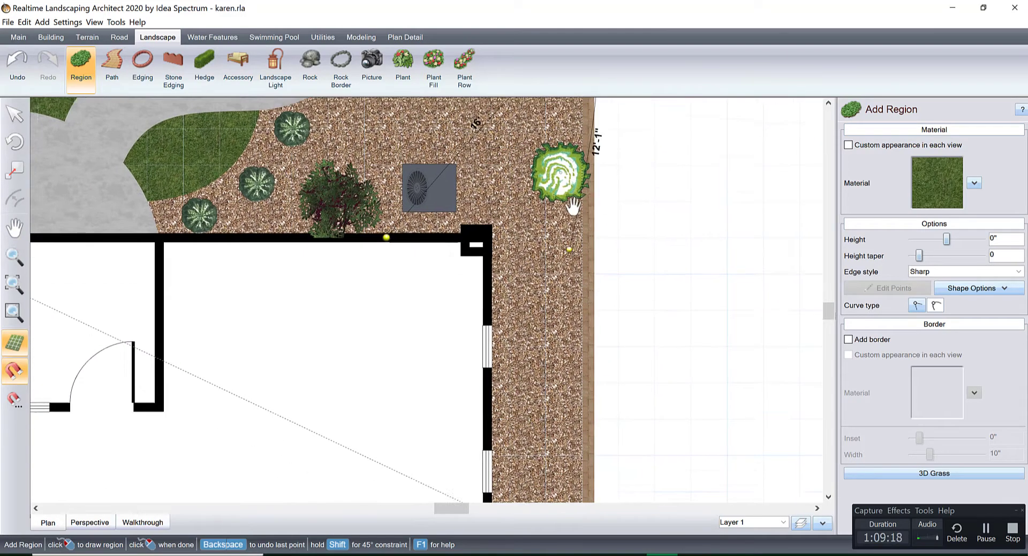
left_click(547, 430)
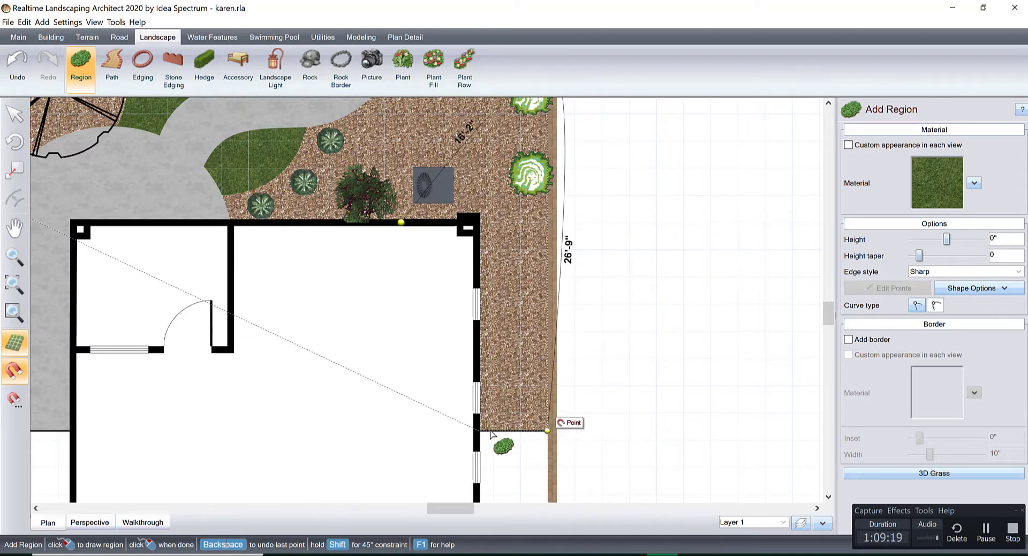
left_click(478, 430)
left_click(401, 227)
right_click(401, 227)
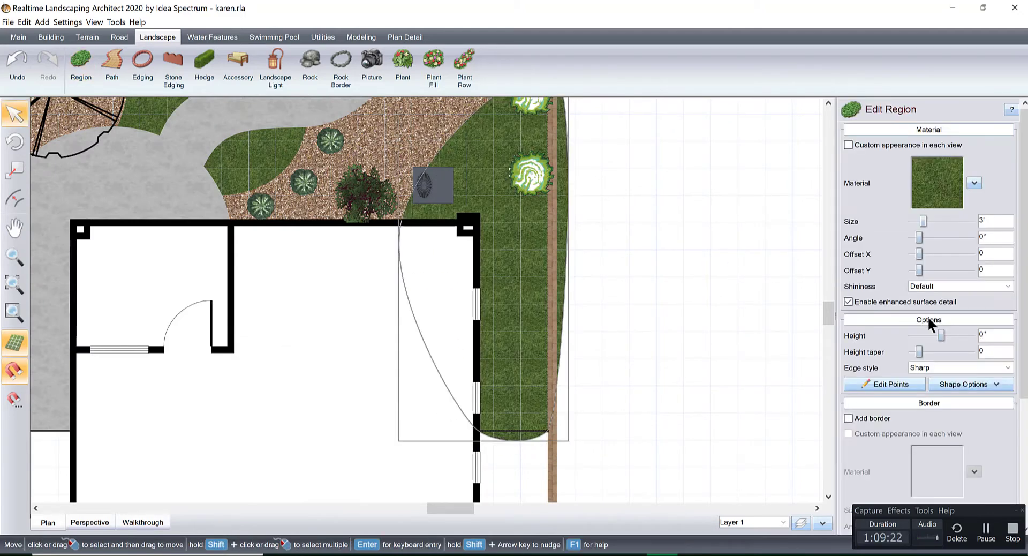
Step: Make the region's bottom points straight and give its top point curve handles
left_click(890, 384)
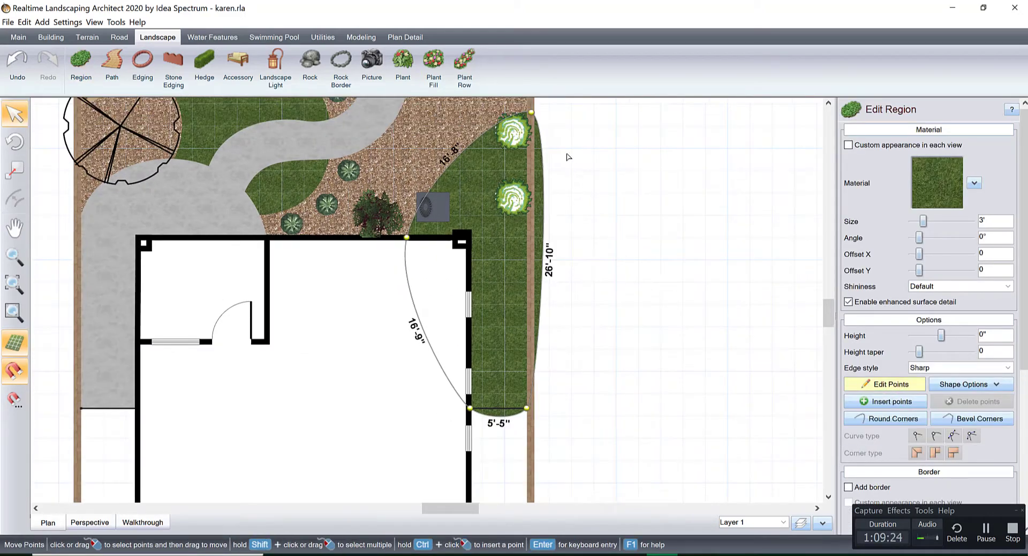
left_click(531, 112)
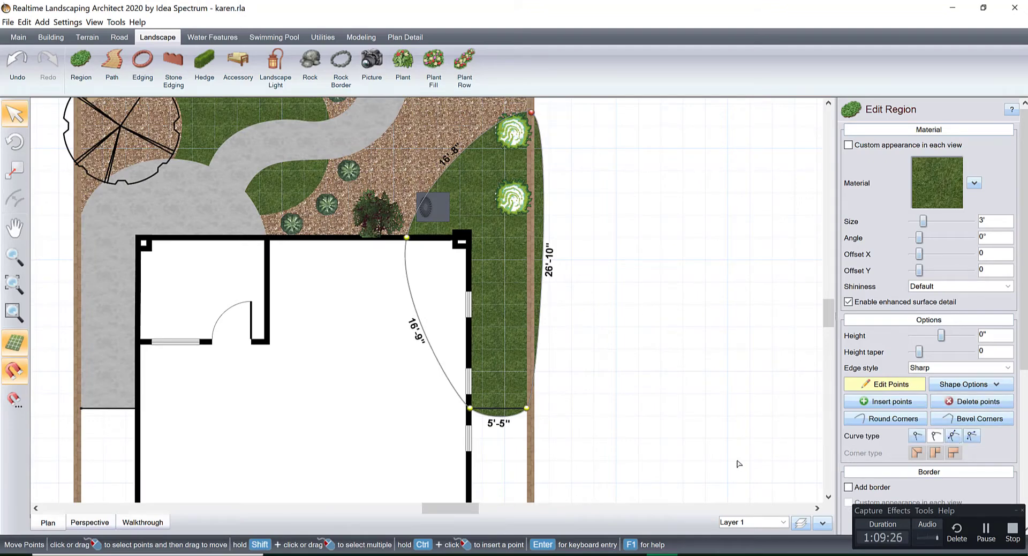
left_click_drag(732, 457, 394, 349)
left_click(916, 435)
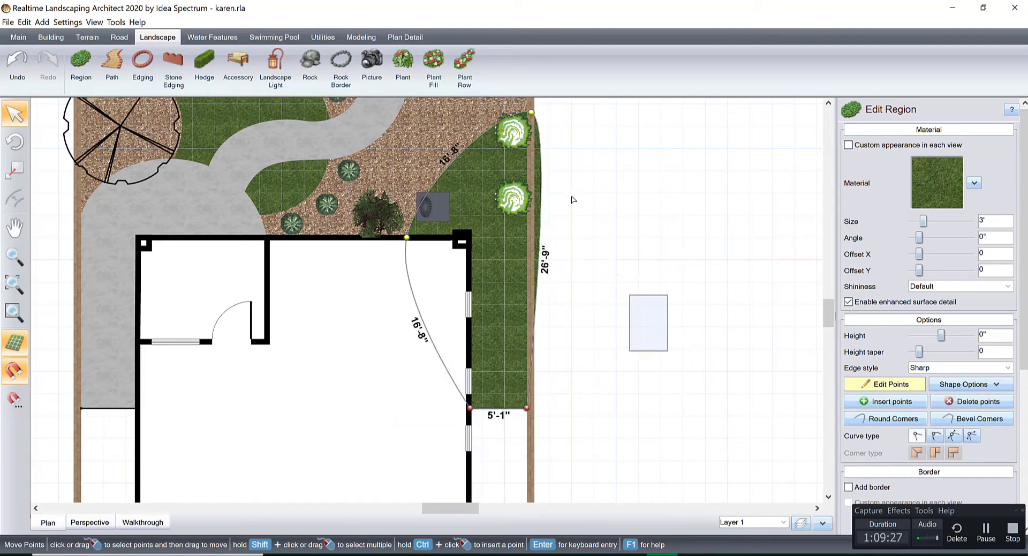
left_click_drag(571, 199, 534, 142)
left_click(972, 436)
Step: Bend the region's inner edge around the AC unit, smoothing the curve at the wall point
scroll(530, 176, "up", 3)
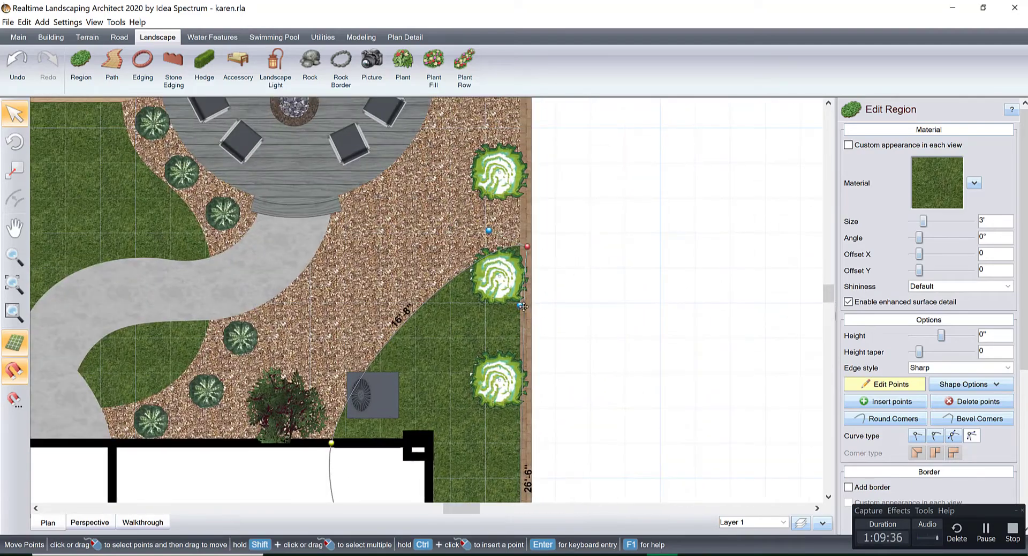
left_click_drag(523, 306, 528, 302)
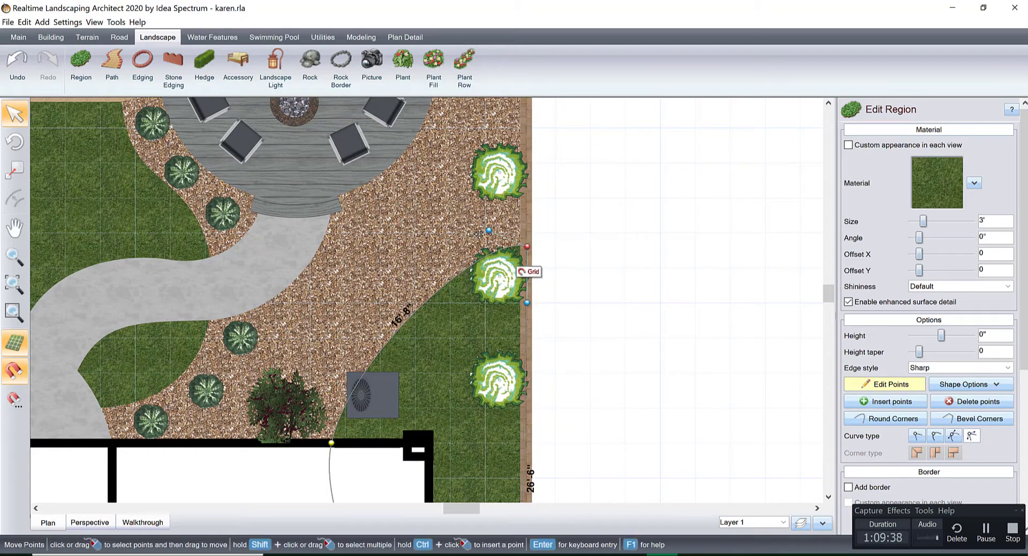
left_click_drag(486, 229, 358, 253)
left_click(331, 442)
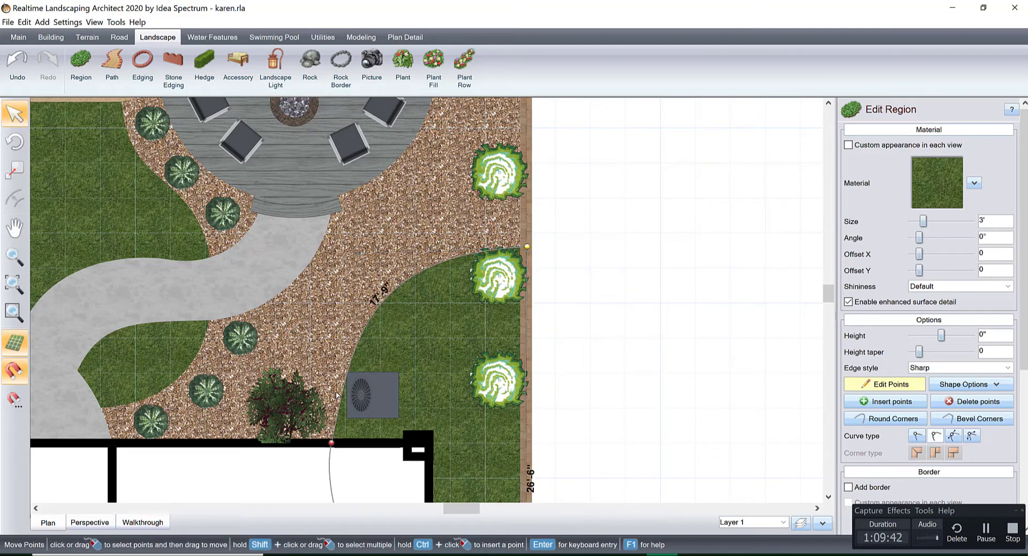
left_click(953, 435)
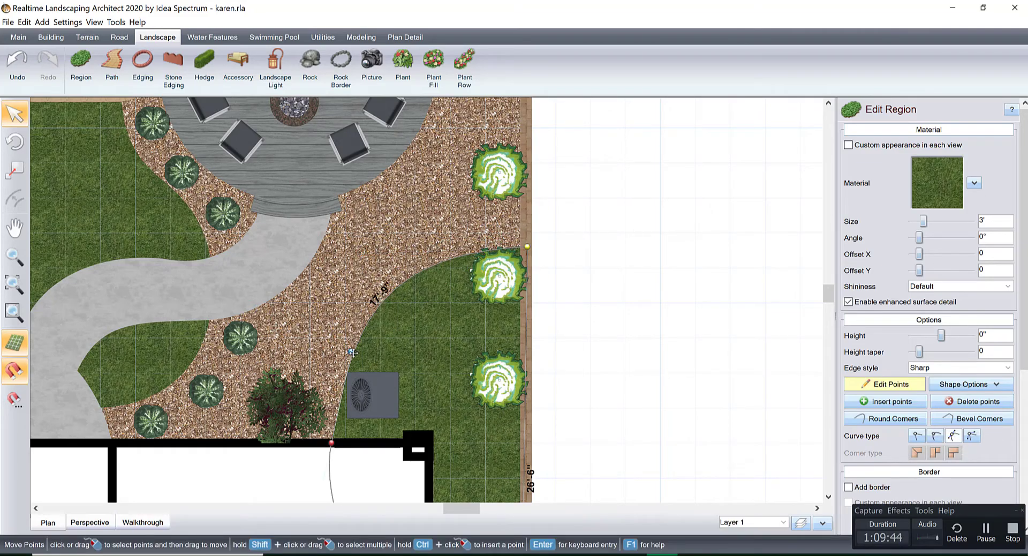
left_click_drag(353, 352, 331, 325)
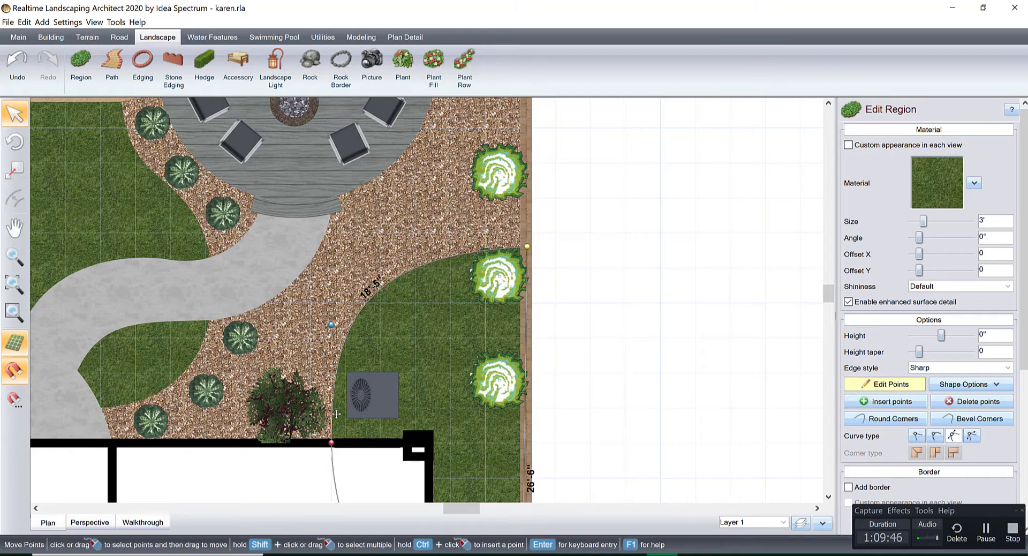
left_click_drag(331, 440, 331, 435)
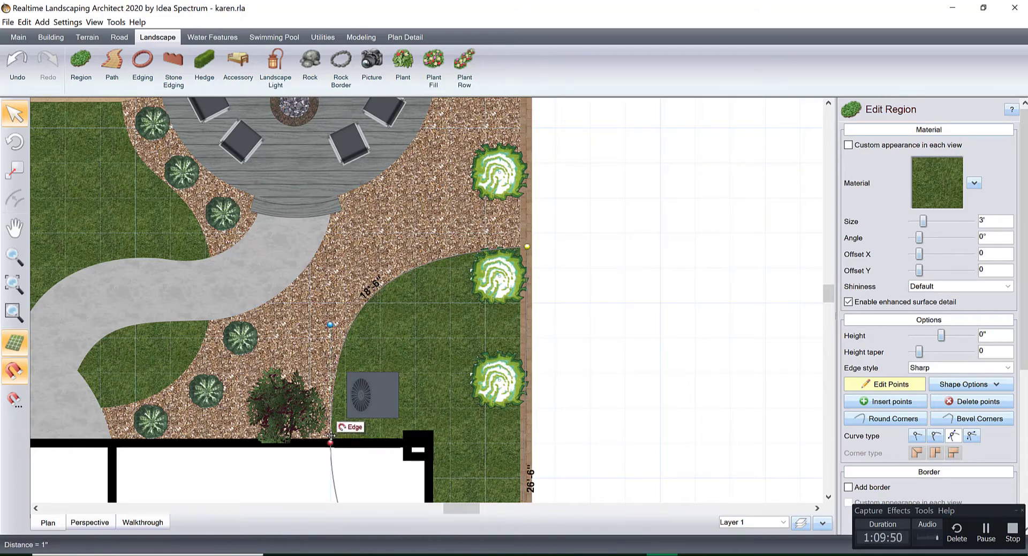
left_click(527, 249)
left_click_drag(363, 250, 415, 239)
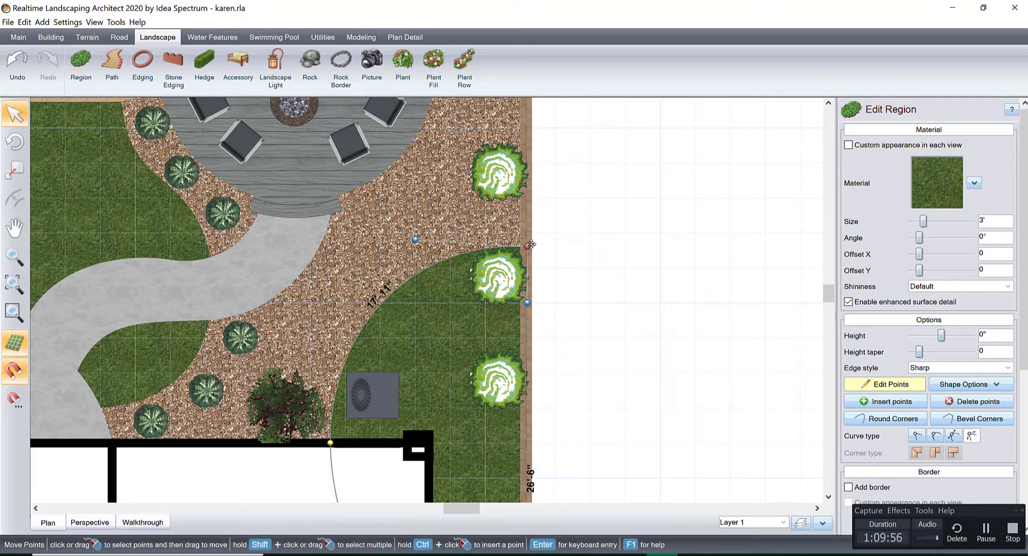
Step: Move the top point up the fence and fill the region with Stone284 gravel from Favorites
left_click_drag(527, 244, 525, 240)
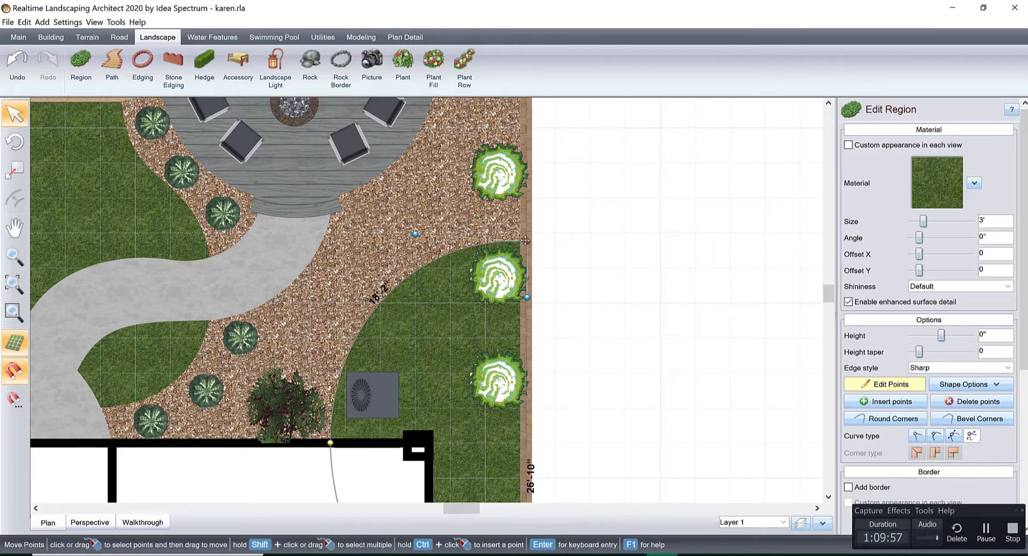
left_click(937, 182)
left_click(100, 477)
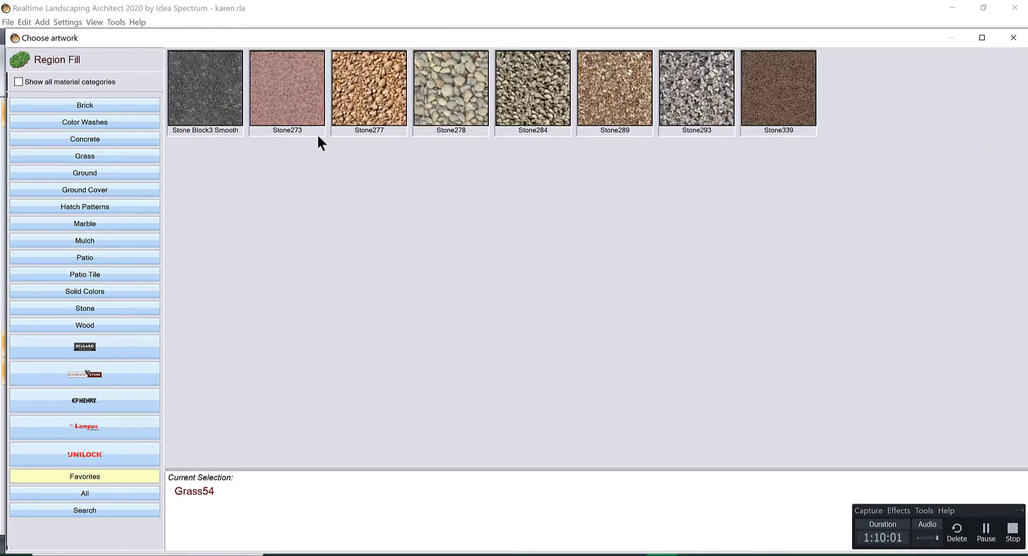
double_click(522, 81)
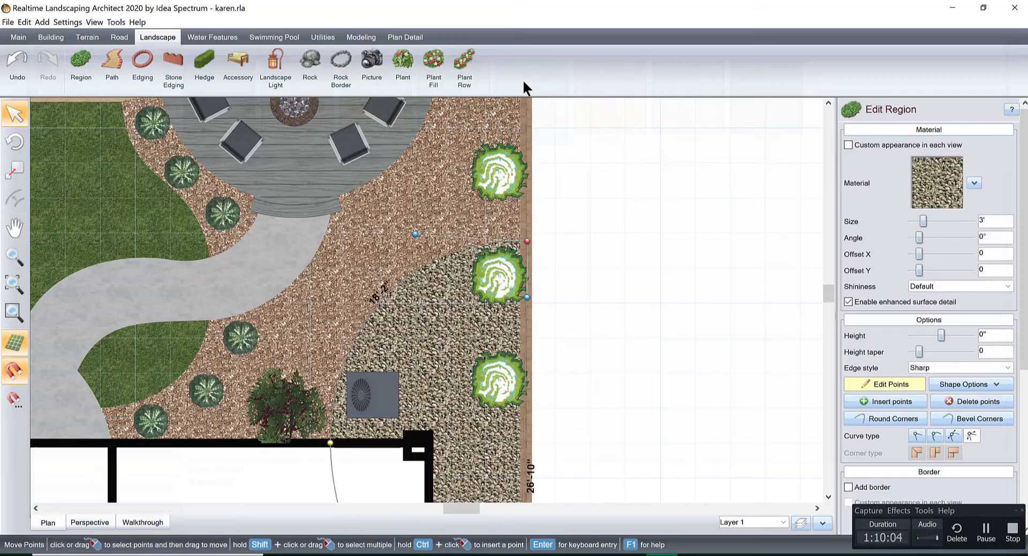
Step: Switch to the 3-D perspective view to inspect the new gravel bed
left_click(89, 521)
scroll(452, 278, "up", 3)
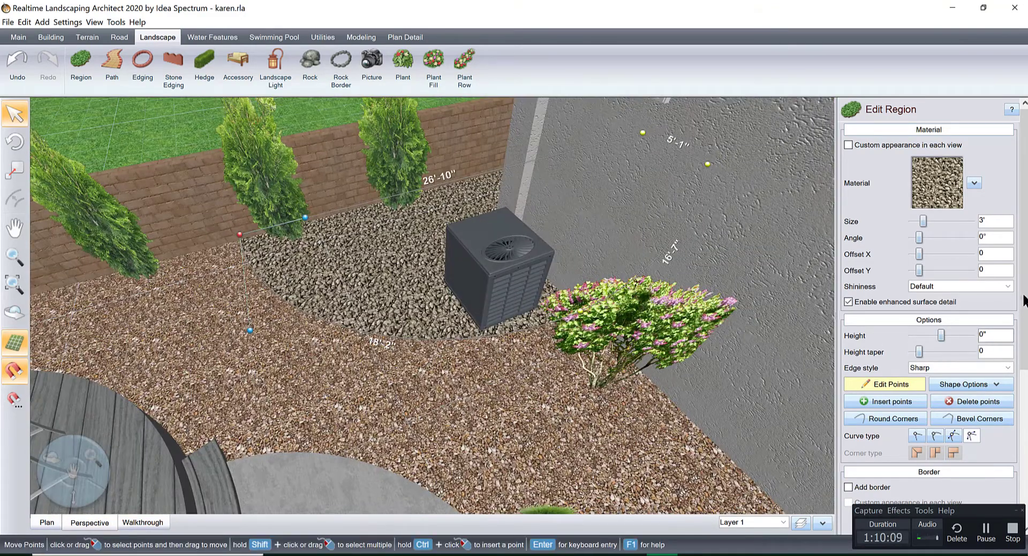
scroll(931, 358, "down", 3)
Step: Give the gravel bed a 1" border whose material is darkened to minimum brightness
left_click(849, 387)
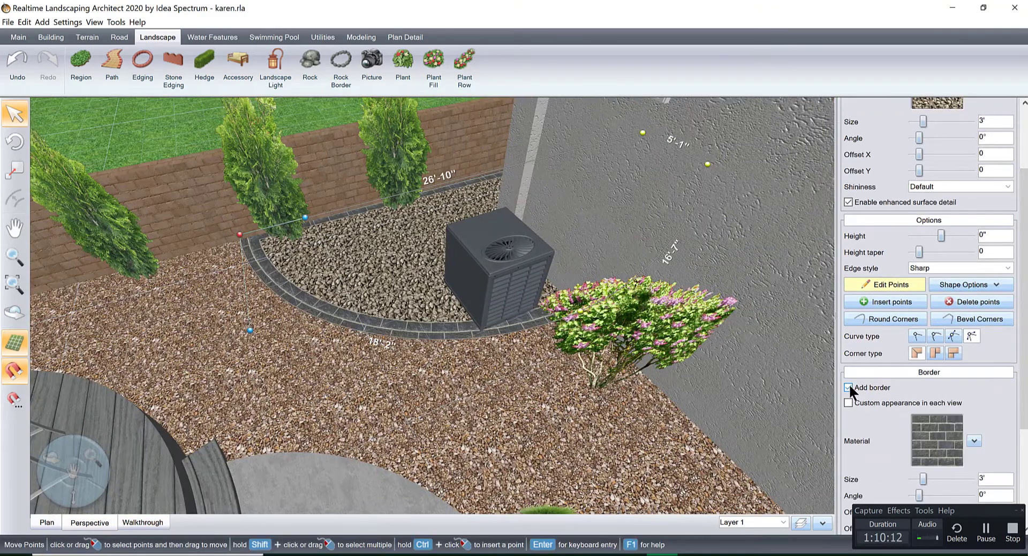
scroll(985, 353, "down", 5)
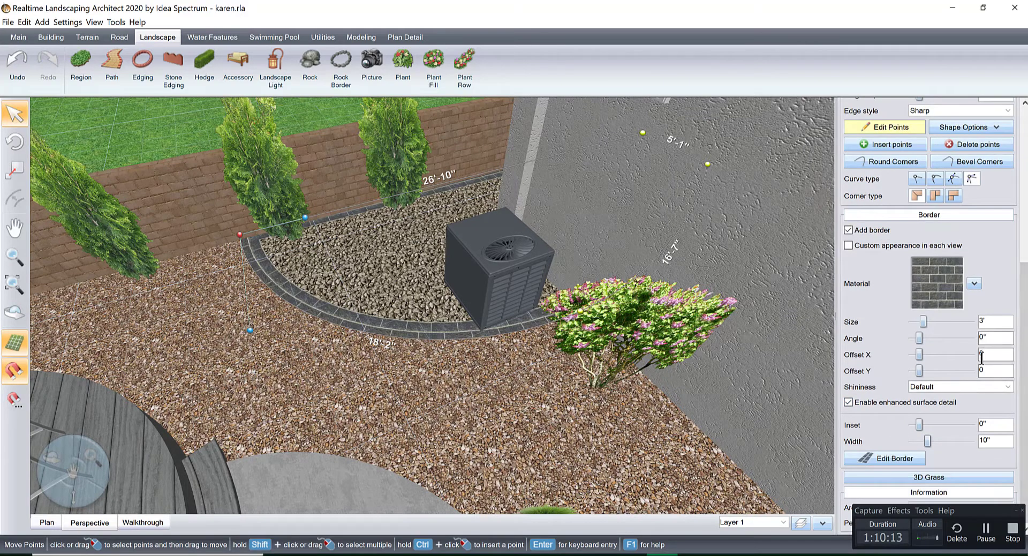
left_click_drag(926, 441, 847, 464)
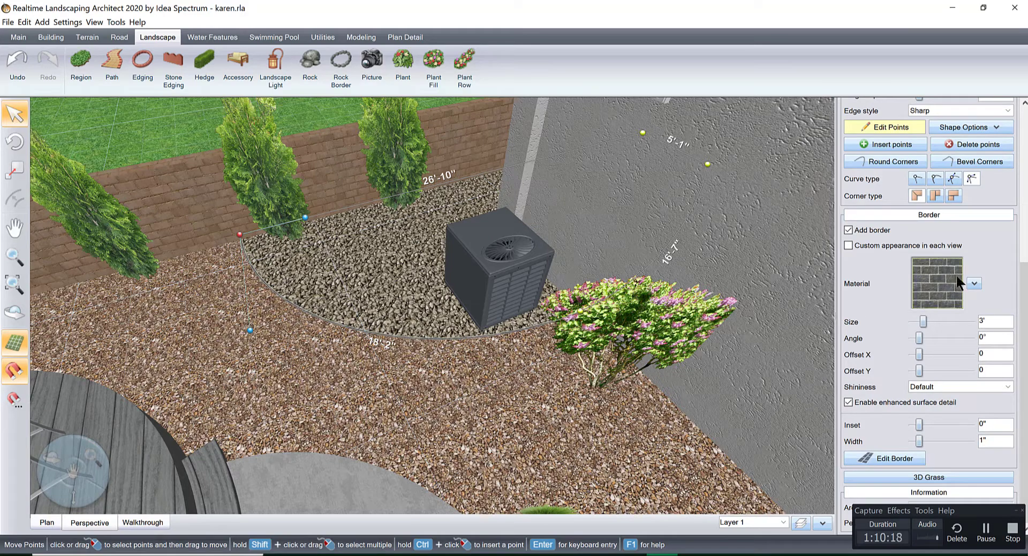
left_click(974, 283)
left_click(940, 334)
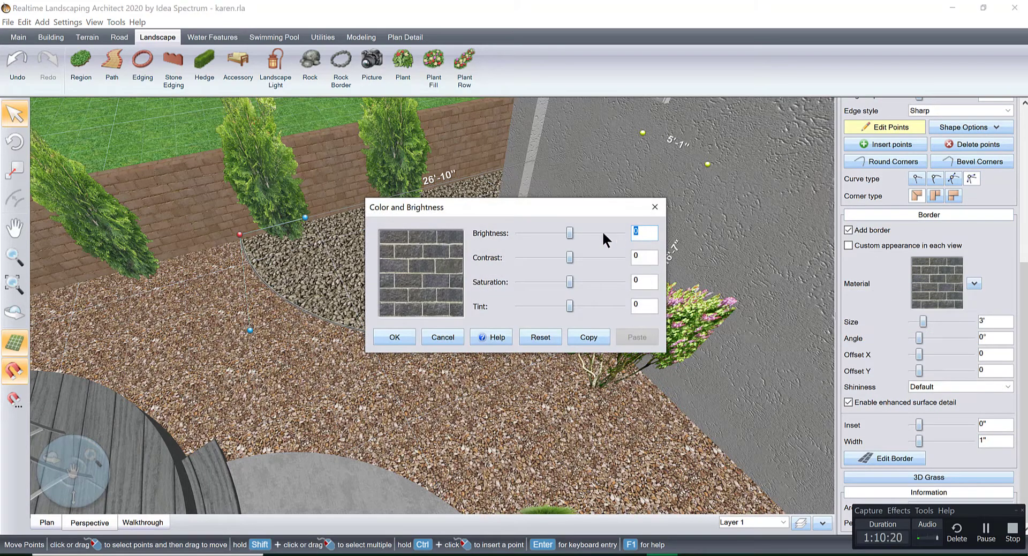
left_click_drag(571, 232, 520, 233)
left_click(403, 336)
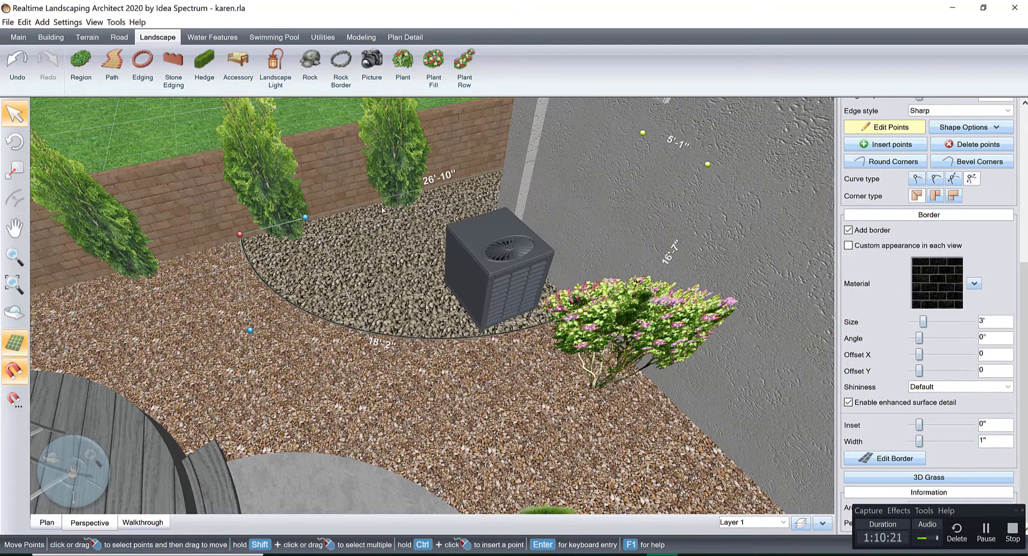
left_click(194, 142)
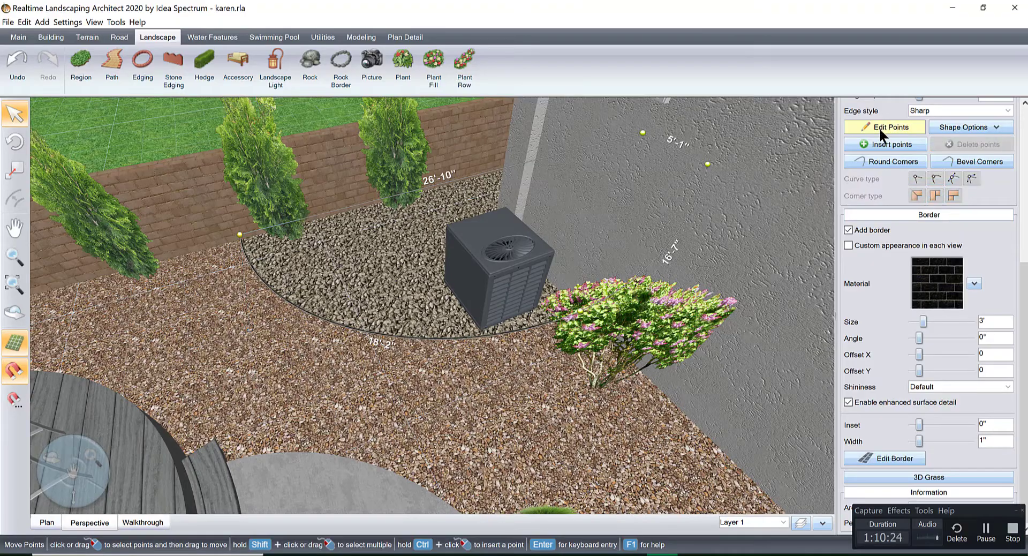
left_click(884, 126)
Step: Resume point editing and bulge the gravel bed's curved edge outward, orbiting to check
scroll(587, 299, "down", 3)
middle_click_drag(587, 299, 824, 401)
left_click(911, 197)
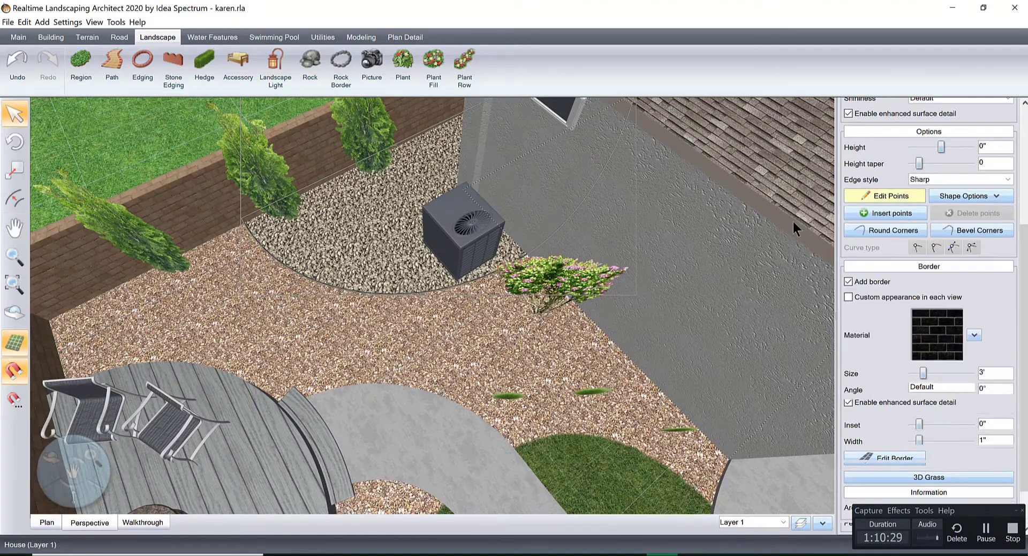
middle_click_drag(557, 278, 451, 248)
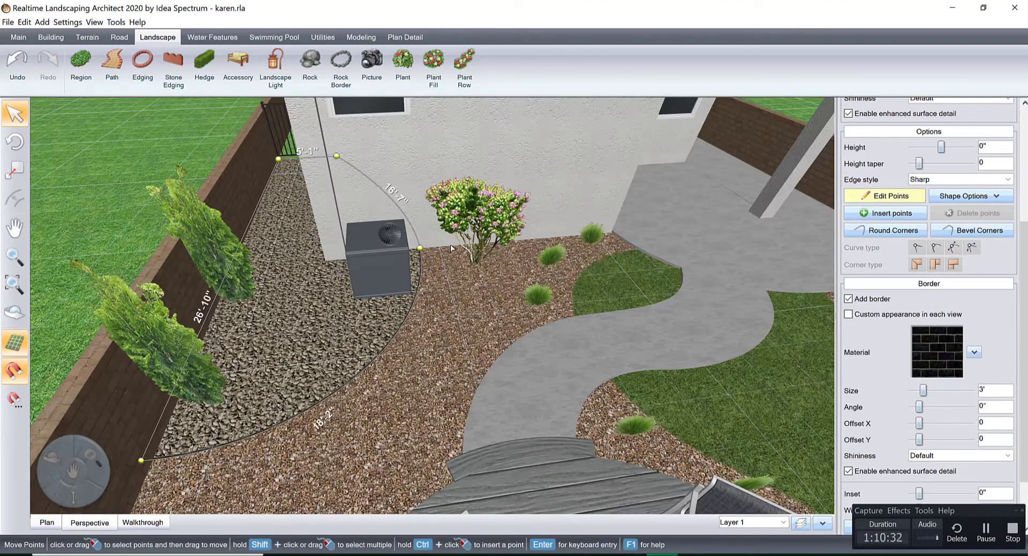
left_click_drag(418, 248, 433, 247)
left_click_drag(452, 327, 455, 347)
middle_click_drag(484, 377, 524, 359)
middle_click_drag(424, 285, 526, 255)
Step: Slide and snap the bed's corner points onto the wall, bringing its side to 17 feet
left_click_drag(526, 255, 532, 284)
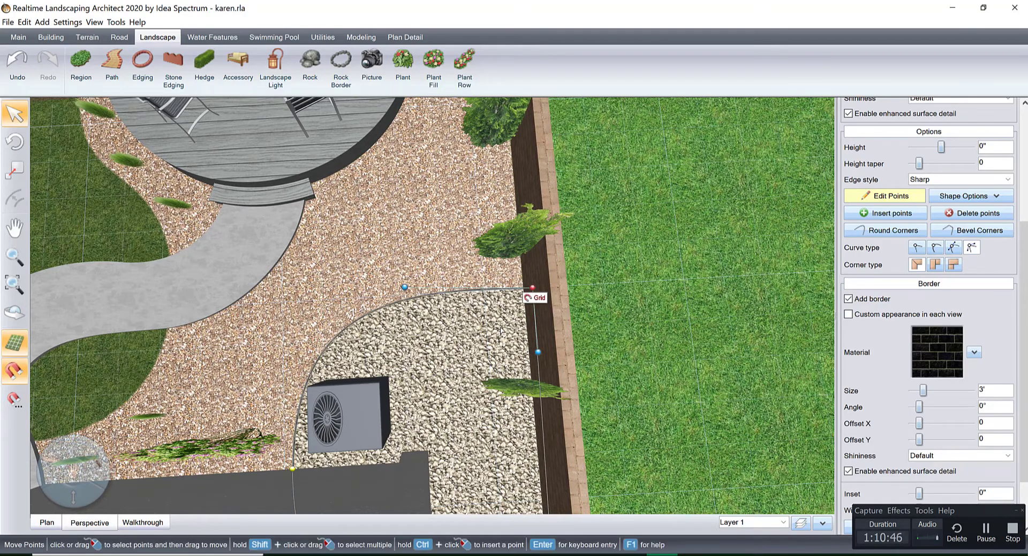
middle_click_drag(532, 284, 482, 294)
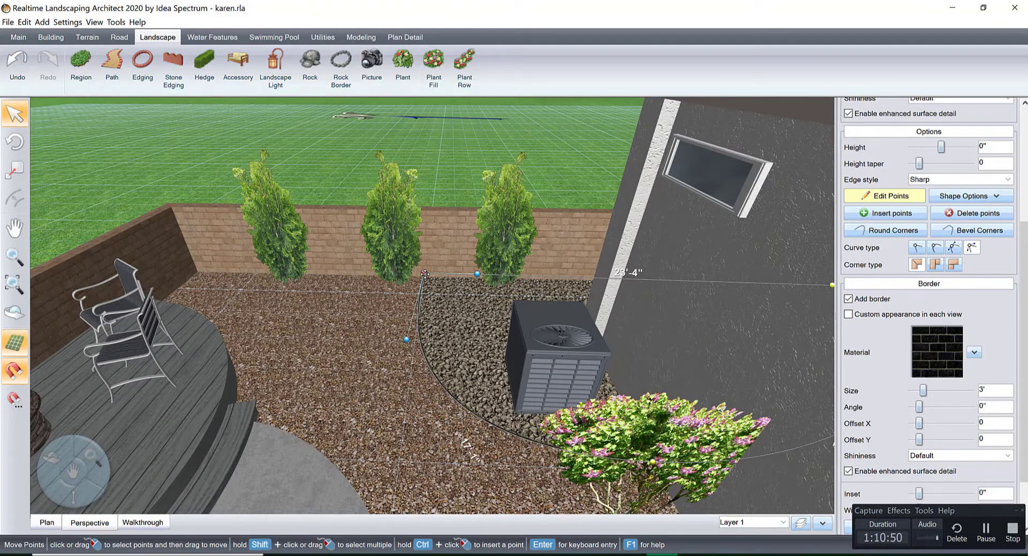
left_click_drag(429, 273, 430, 276)
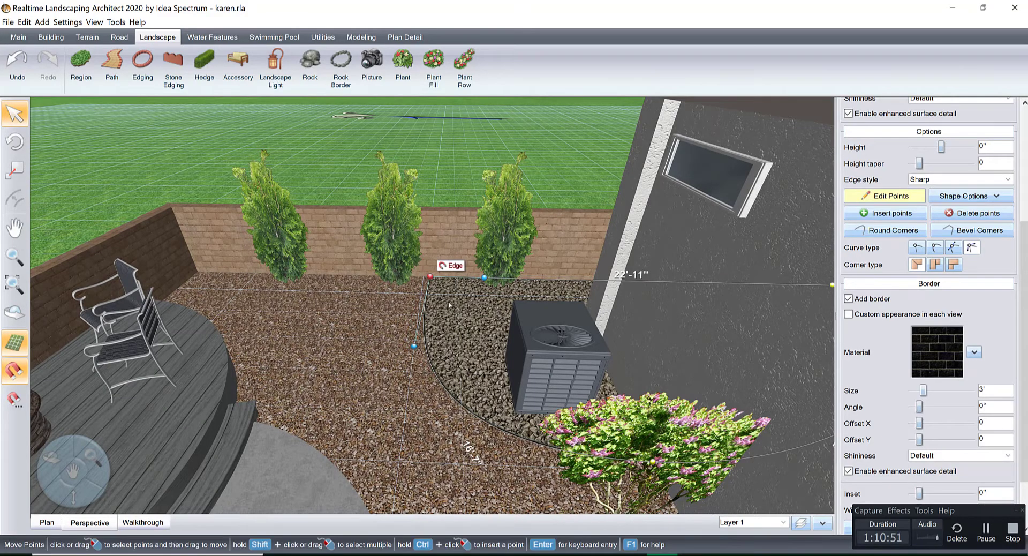
middle_click_drag(488, 332, 571, 326)
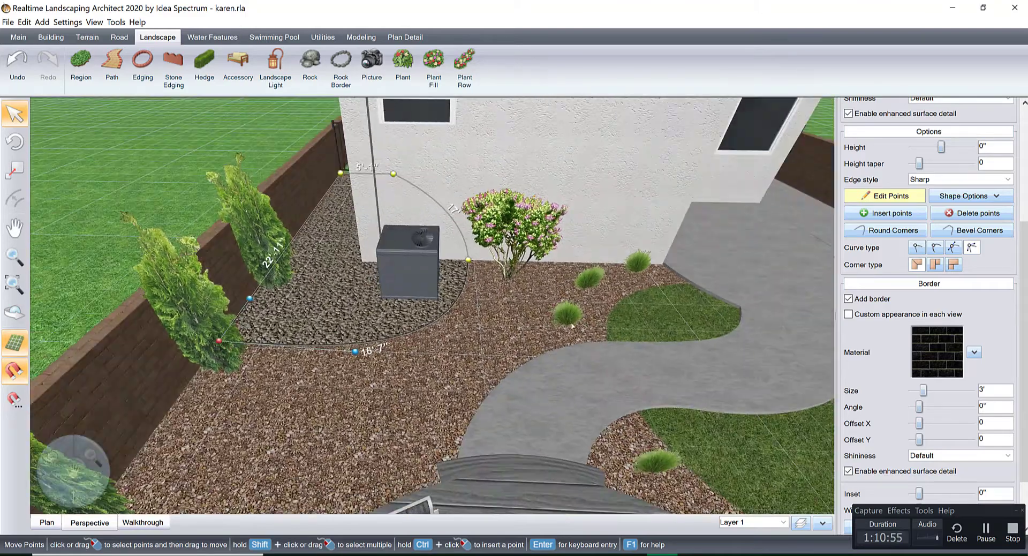
left_click_drag(468, 261, 475, 261)
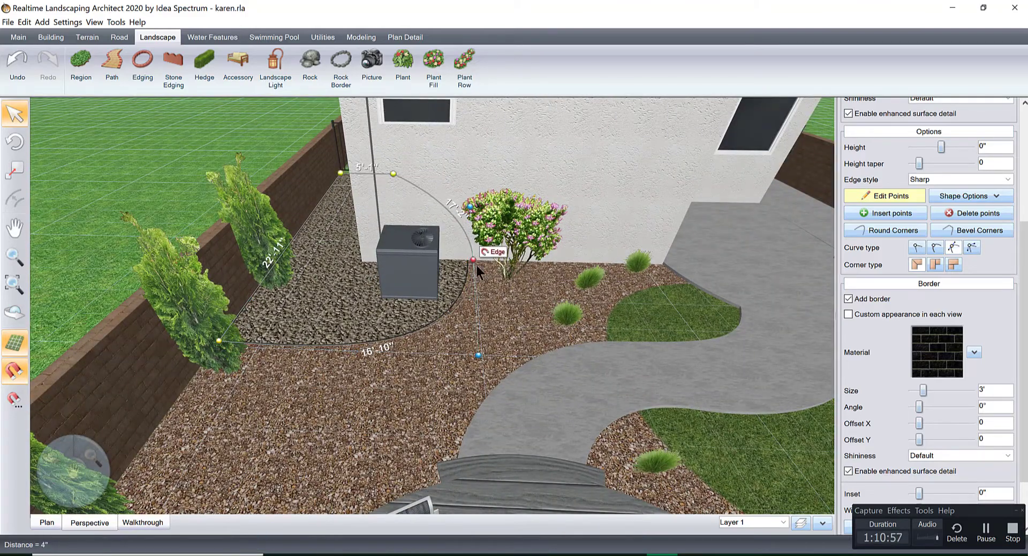
middle_click_drag(502, 327, 484, 351)
left_click_drag(478, 357, 477, 366)
middle_click_drag(525, 361, 617, 364)
Step: Draw a three-point plant row in the gravel bed under the tree, set to 3 plants
left_click(464, 65)
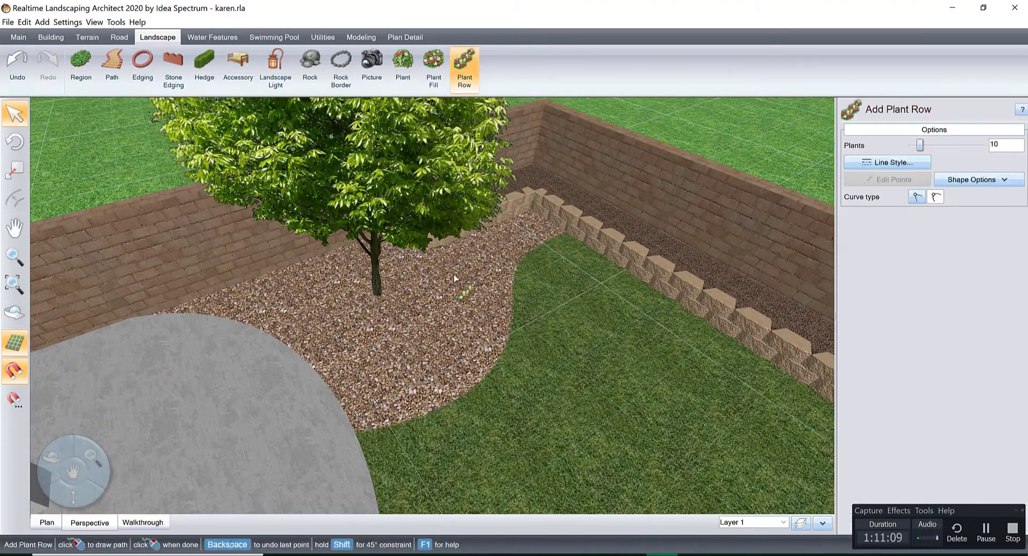
left_click(365, 367)
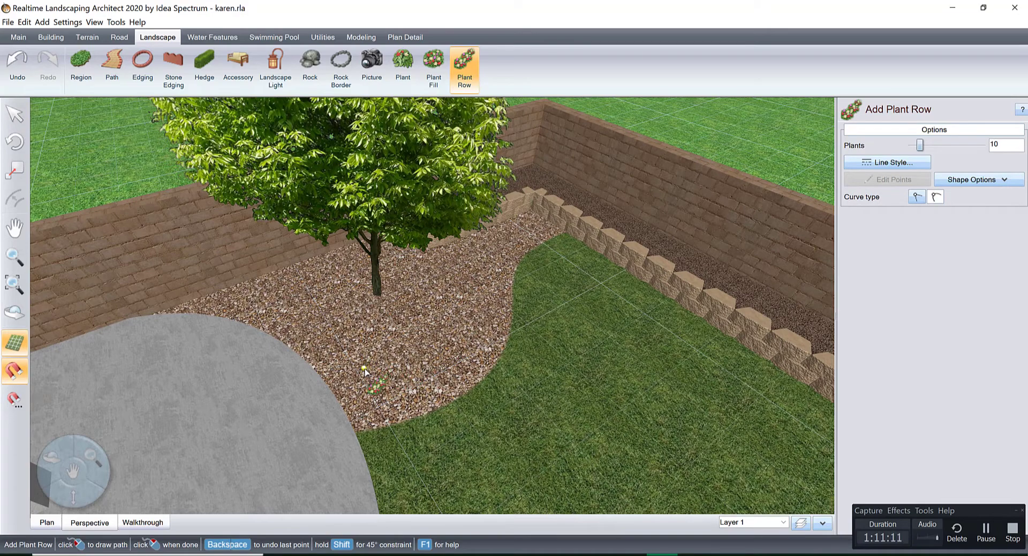
left_click(436, 333)
left_click(451, 270)
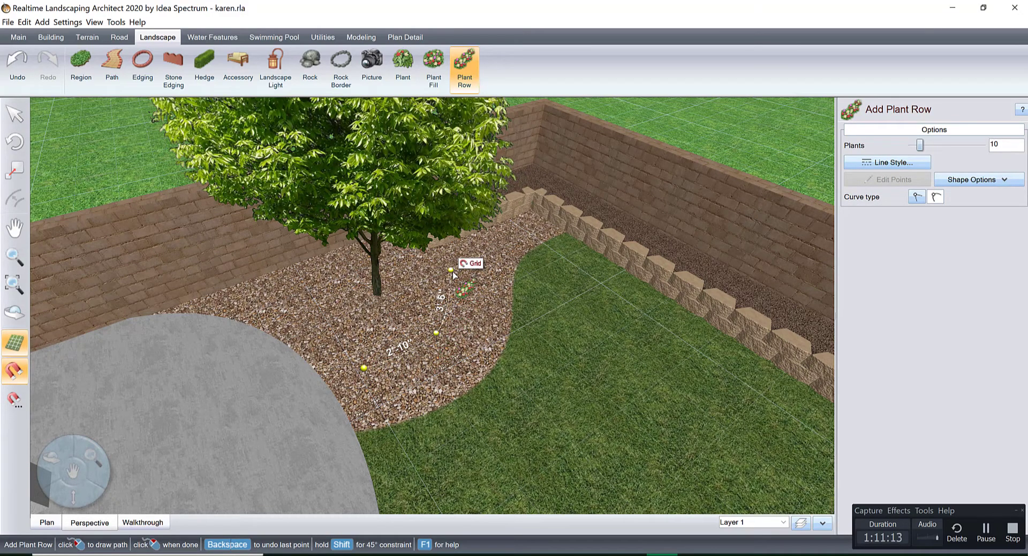
right_click(452, 269)
double_click(986, 144)
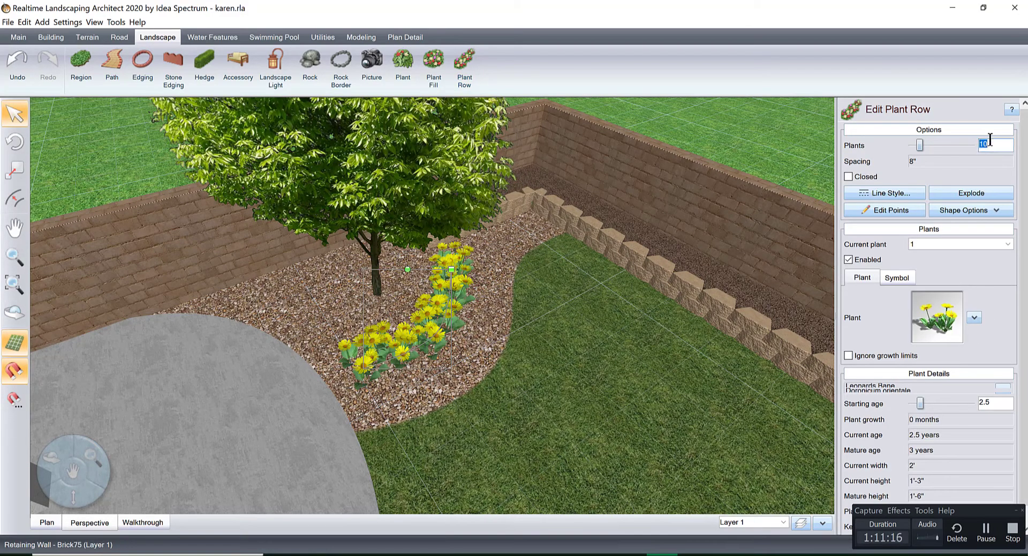
type("3")
key("Return")
Step: Open the row's plant catalogue showing Favorites as pictures and scroll through them
left_click(911, 299)
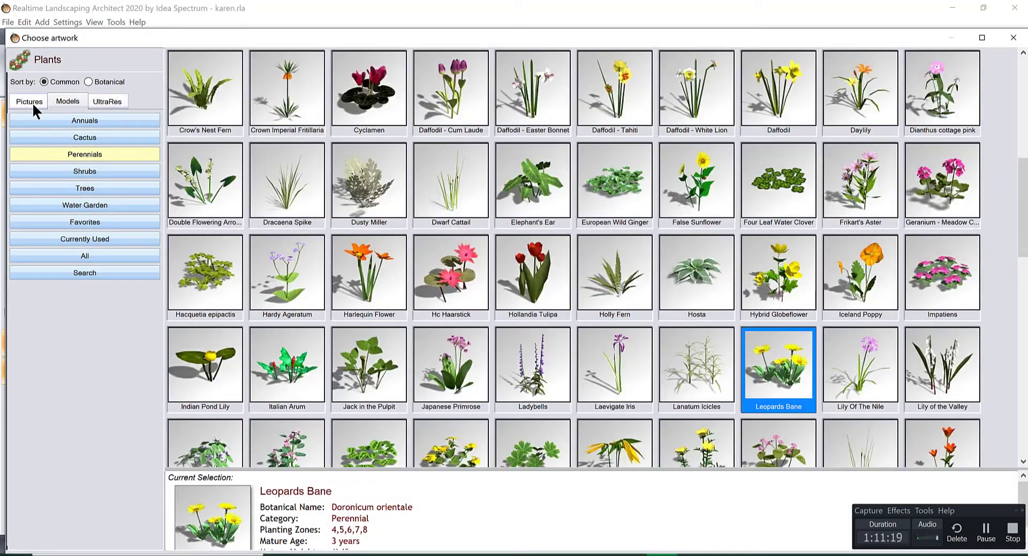
left_click(34, 101)
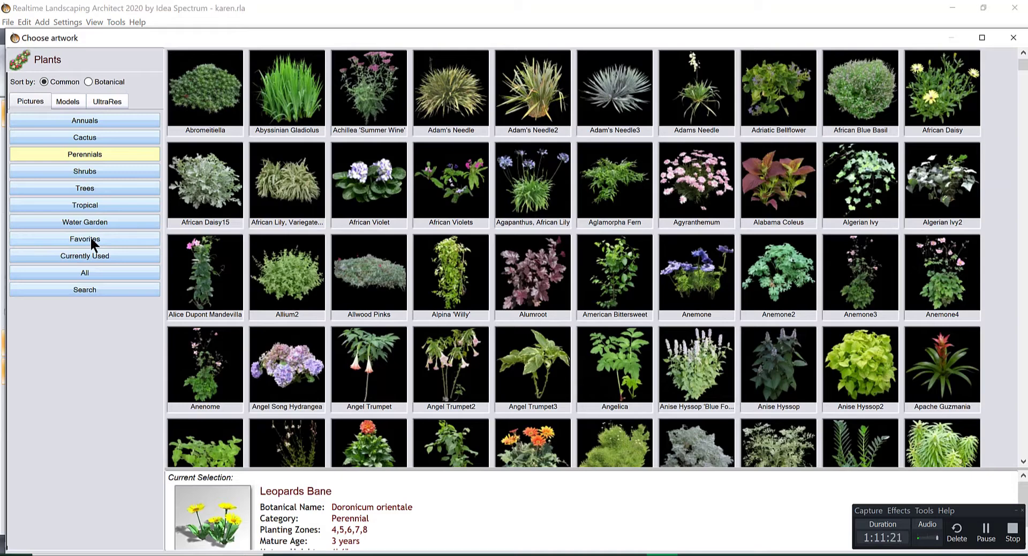
left_click(91, 240)
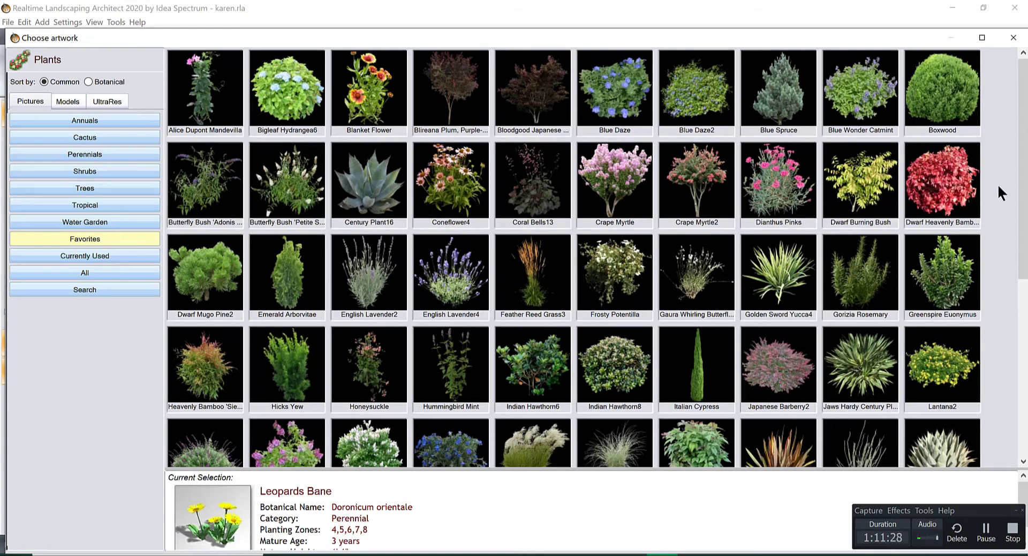
left_click_drag(1025, 105, 1024, 155)
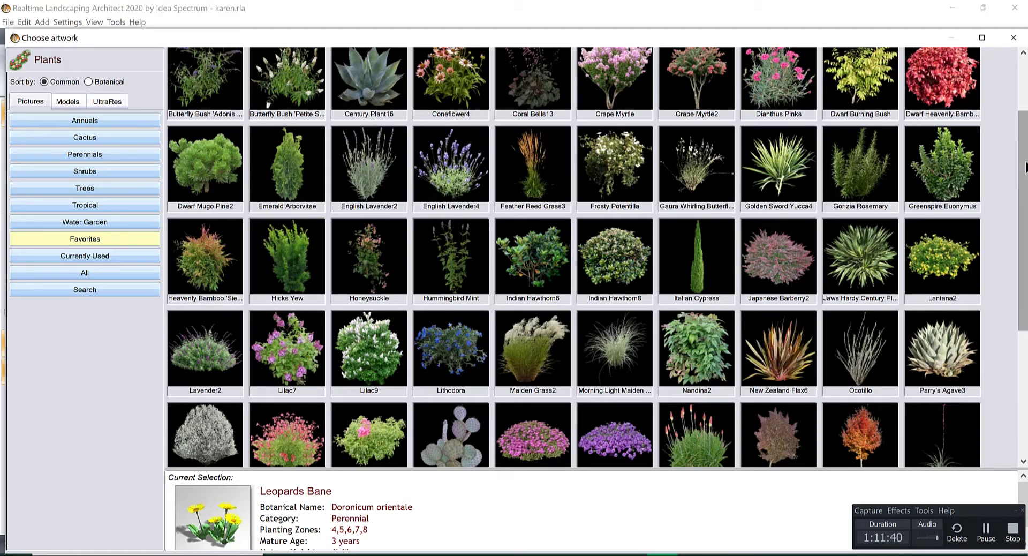
scroll(775, 234, "down", 1)
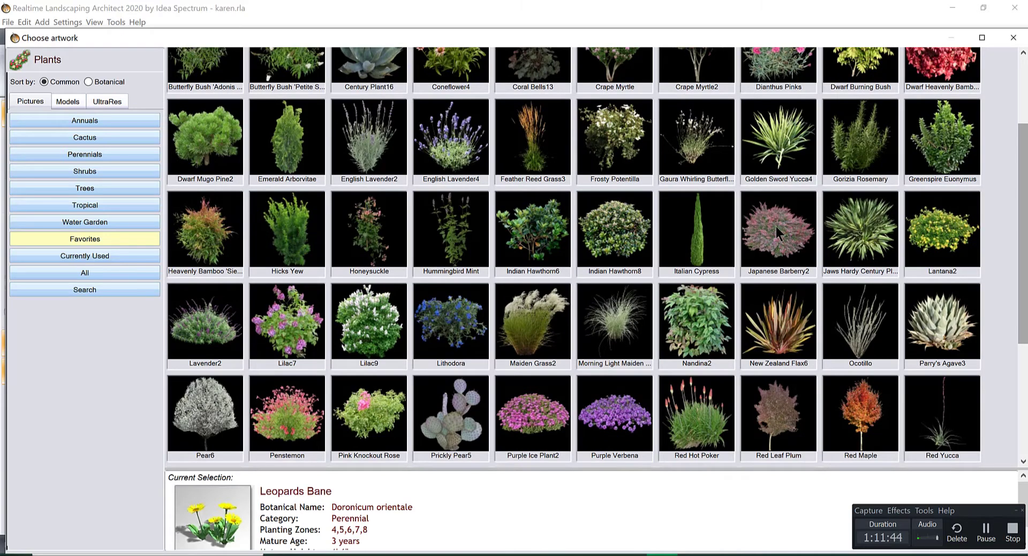
Step: Apply Heavenly Bamboo 'Sienna Sunrise' to the row and view it from above and the right
left_click(200, 236)
double_click(200, 231)
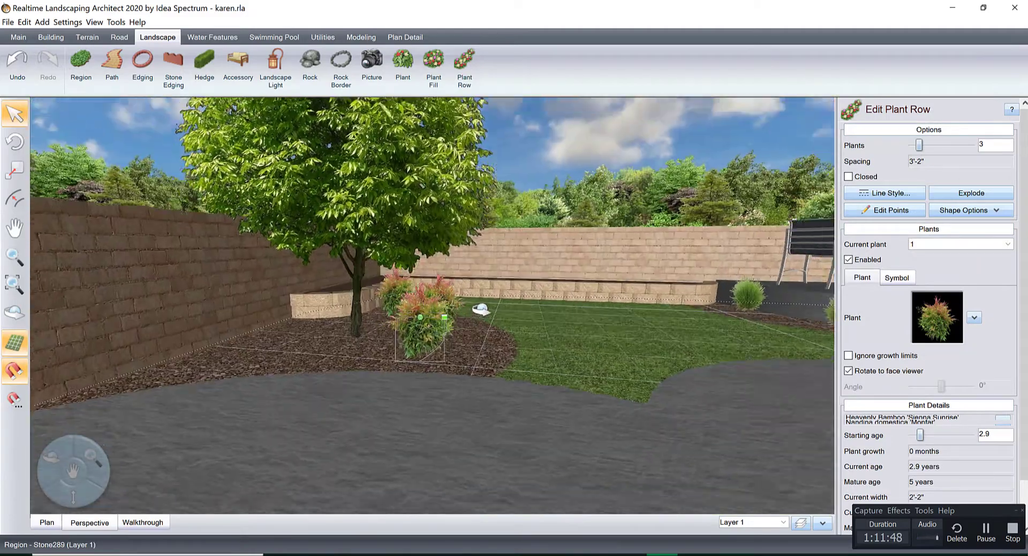
middle_click_drag(481, 309, 511, 333)
middle_click_drag(649, 359, 525, 378)
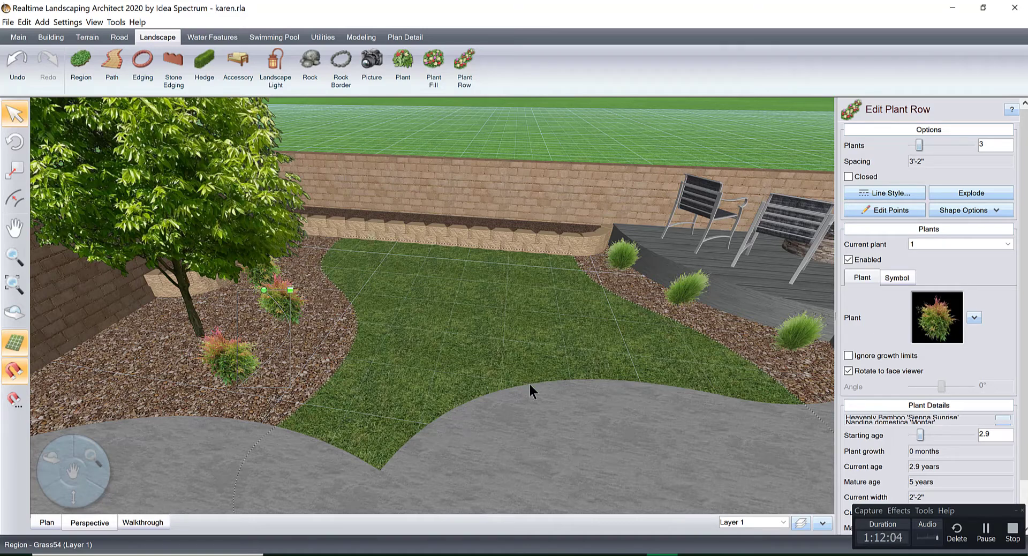
Step: Orbit across the yard over the gravel bed, AC unit, deck and fire pit
middle_click_drag(484, 342, 536, 323)
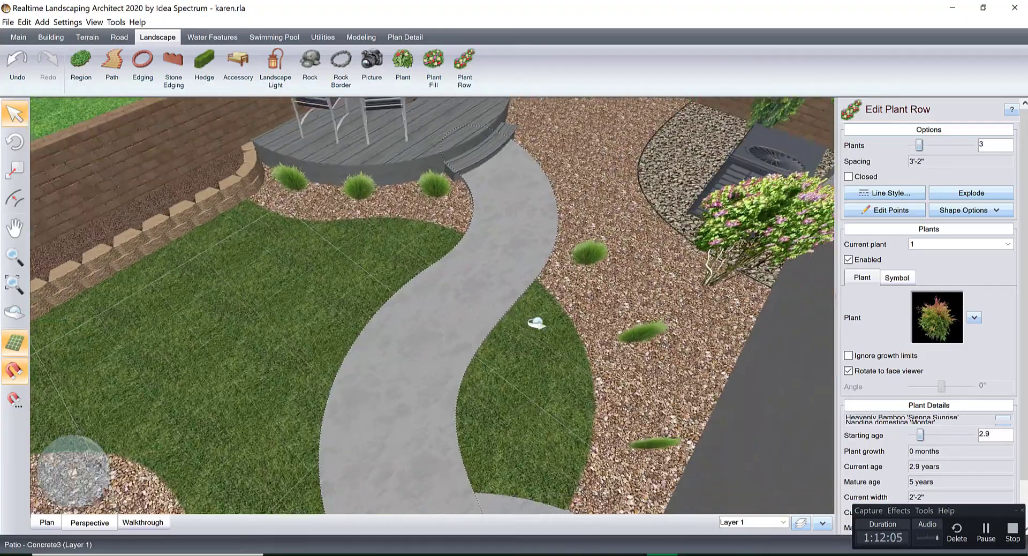
left_click_drag(535, 321, 468, 366)
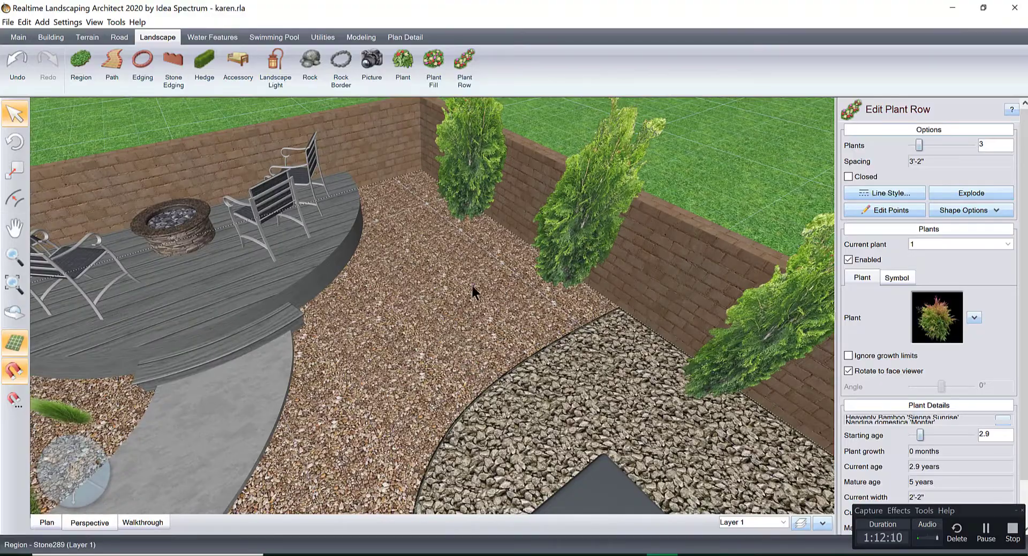
left_click_drag(472, 292, 253, 451)
Step: Return to the top-down plan and frame the whole backyard, including the three Heavenly Bamboo plants
left_click(47, 522)
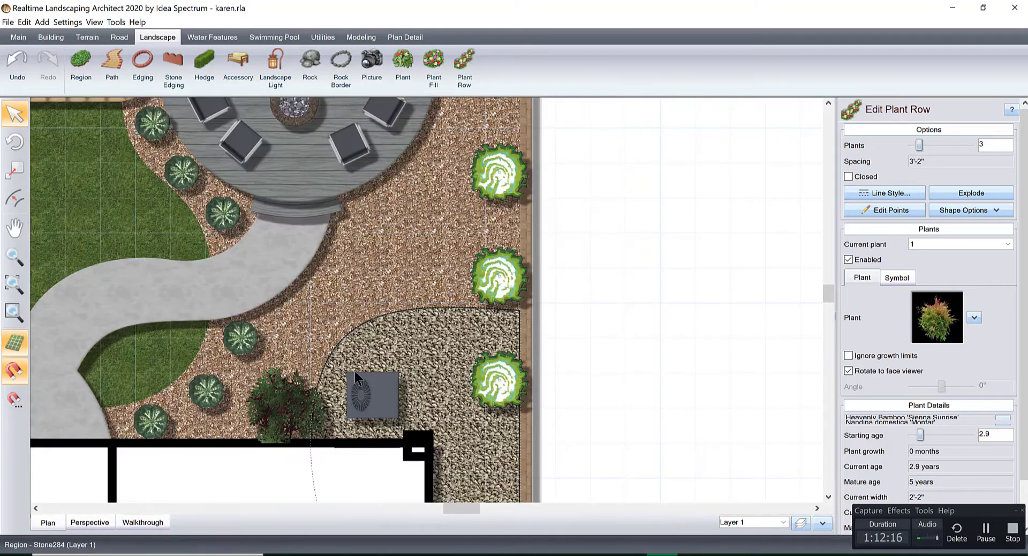
scroll(372, 300, "down", 3)
middle_click_drag(394, 236, 490, 242)
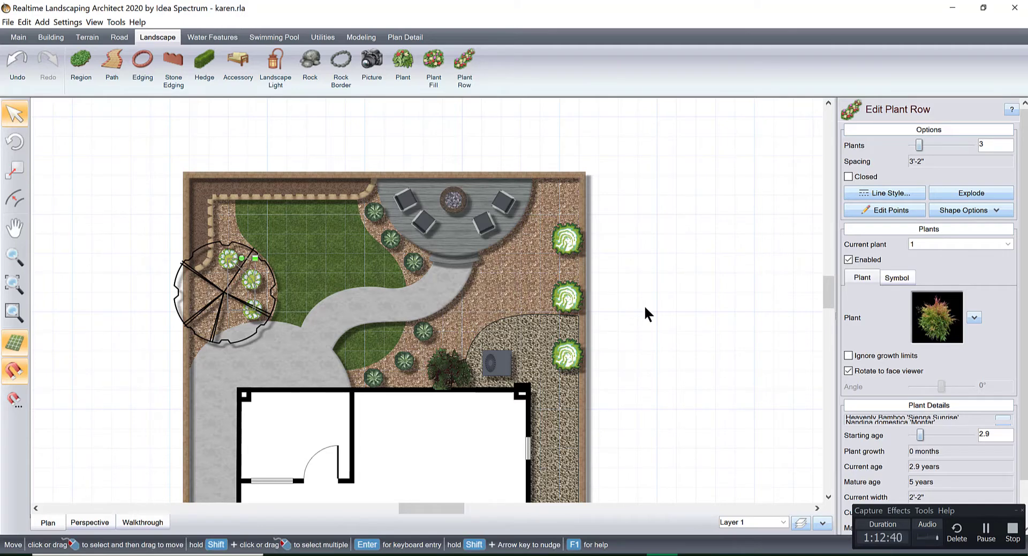
Step: Select the top-border stone edging, move it beside the yard and rotate it to run vertically
left_click(307, 195)
left_click(307, 195)
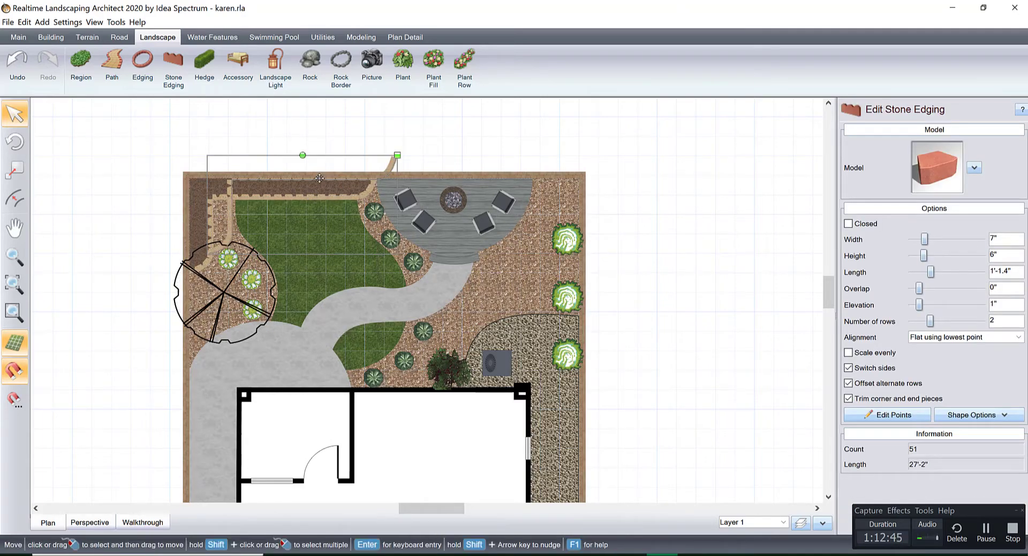
left_click_drag(326, 172, 686, 289)
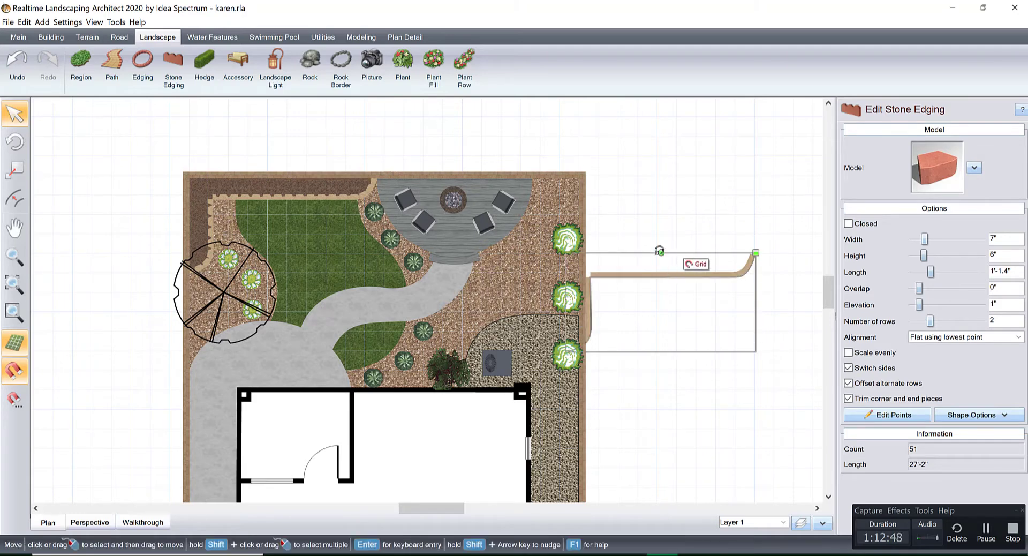
left_click_drag(661, 252, 728, 298)
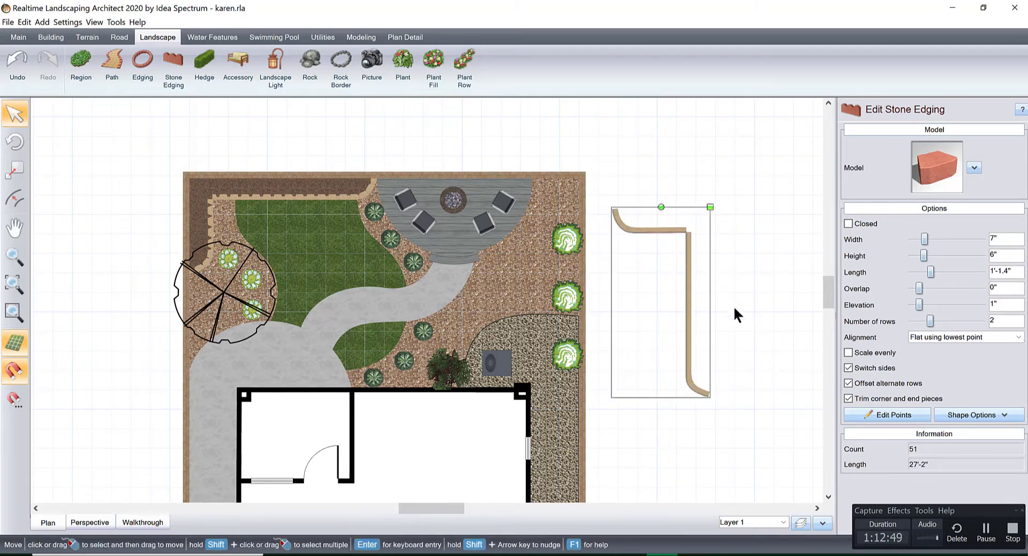
Step: Delete the edging's curved corner points and move the edging onto the bed by the right wall
left_click(902, 413)
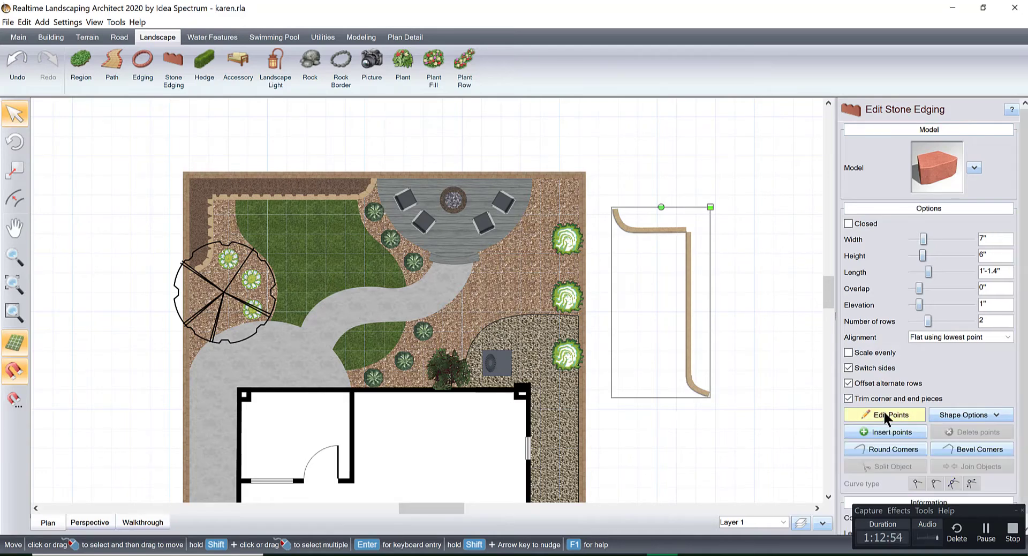
left_click_drag(593, 168, 649, 252)
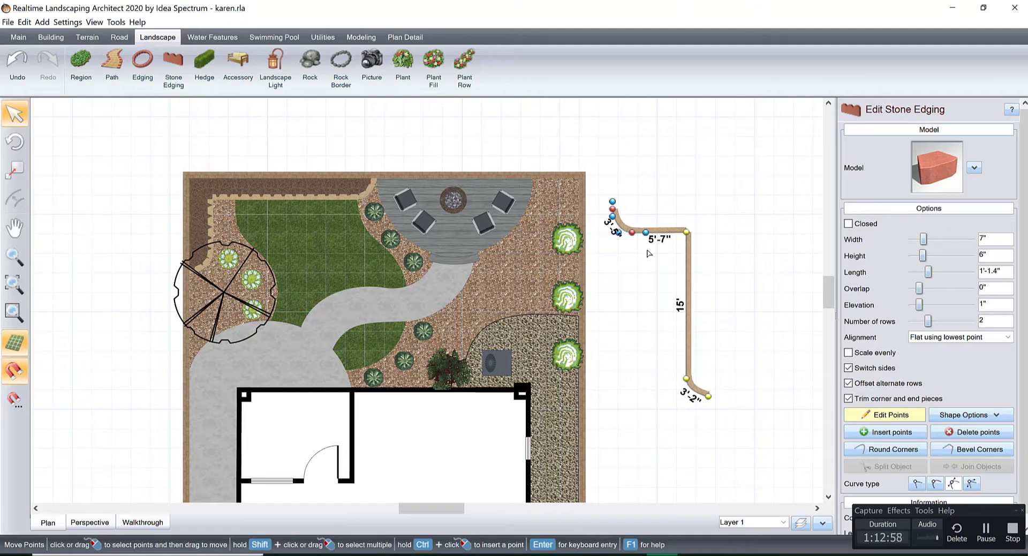
key("Delete")
left_click_drag(685, 244, 621, 225)
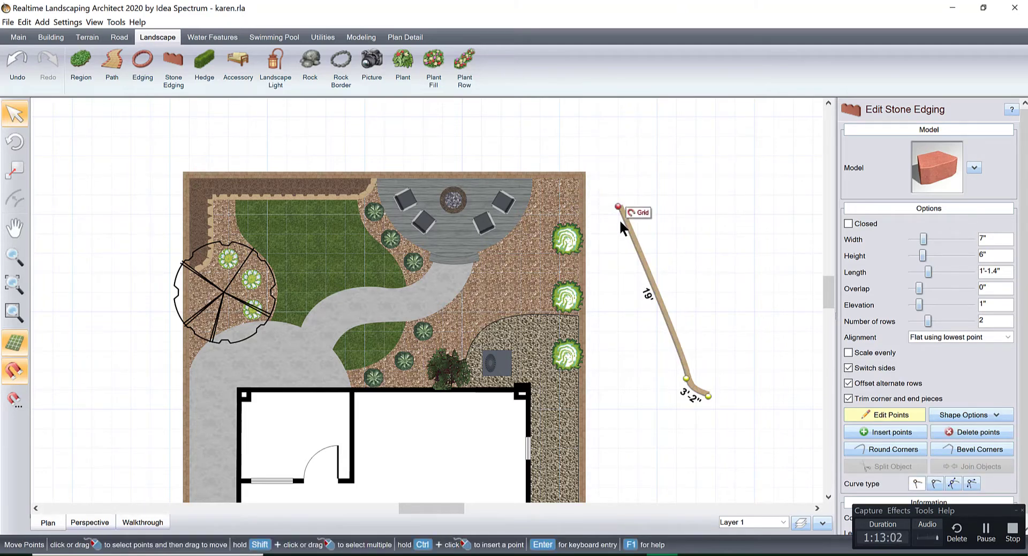
key("ctrl+z")
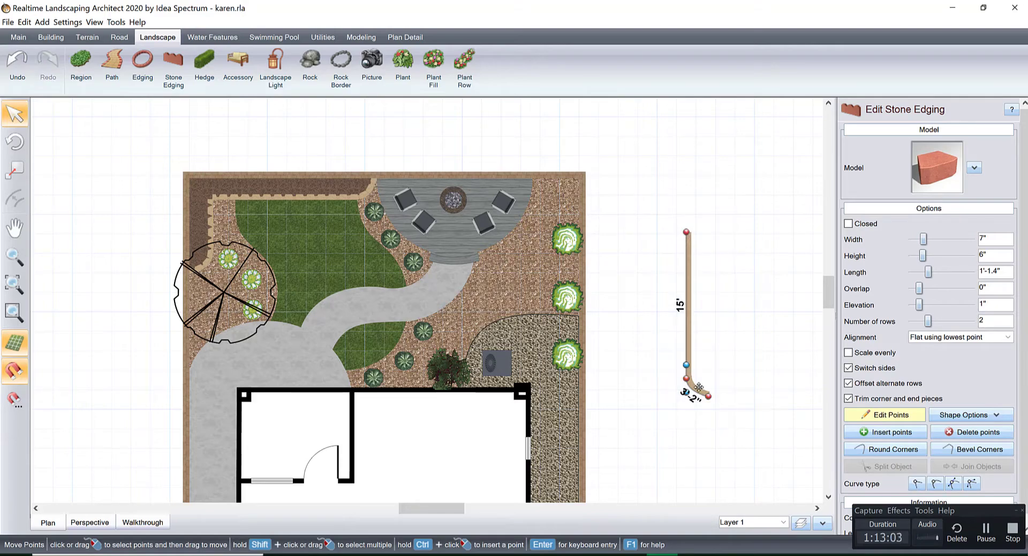
left_click_drag(686, 380, 549, 358)
Step: Extend the edging's top end up to the wall and its bottom end down past the plant
scroll(471, 292, "up", 3)
middle_click_drag(469, 290, 335, 367)
scroll(489, 269, "up", 2)
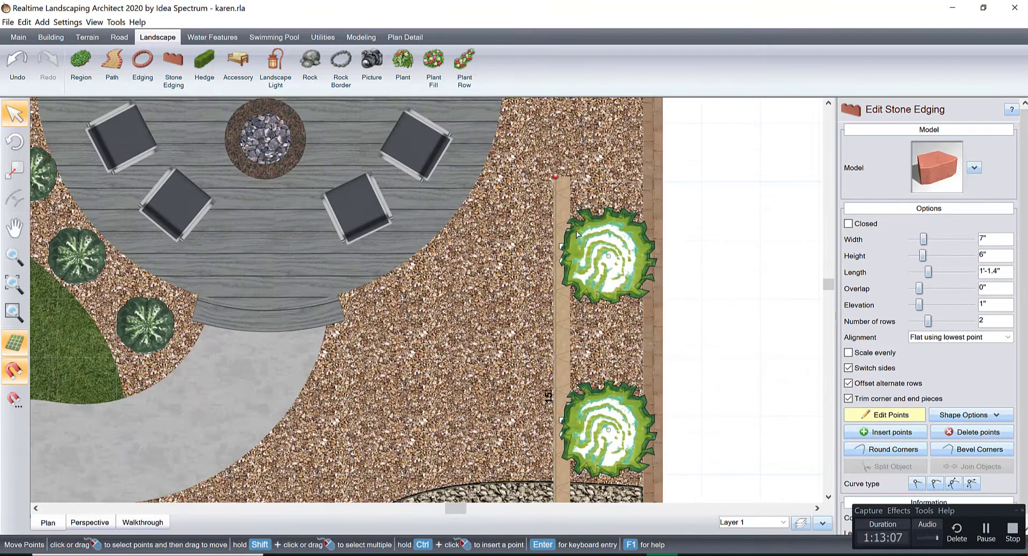
middle_click_drag(489, 269, 387, 341)
scroll(418, 332, "down", 1)
middle_click_drag(472, 263, 413, 304)
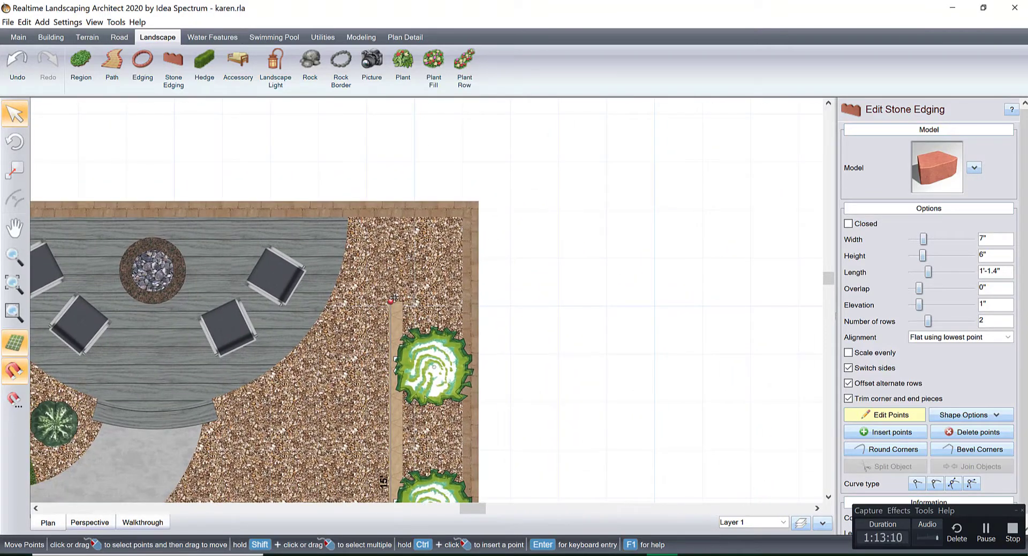
left_click_drag(390, 300, 391, 210)
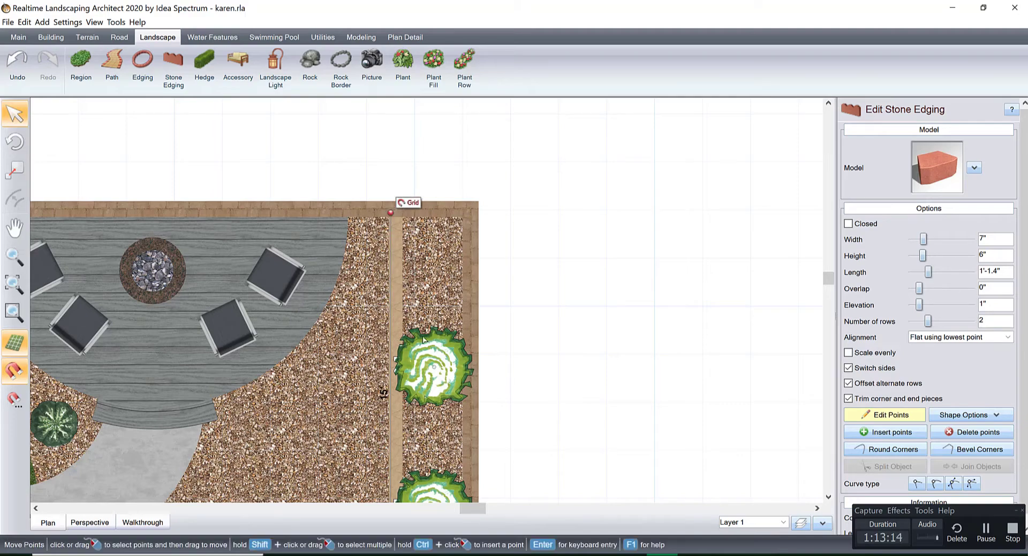
scroll(399, 256, "down", 3)
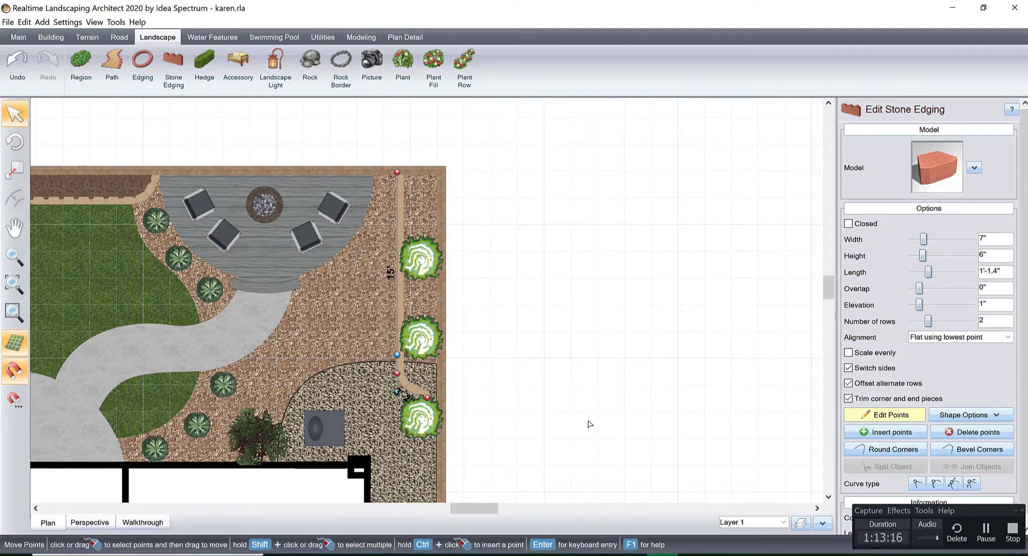
left_click_drag(509, 408, 378, 365)
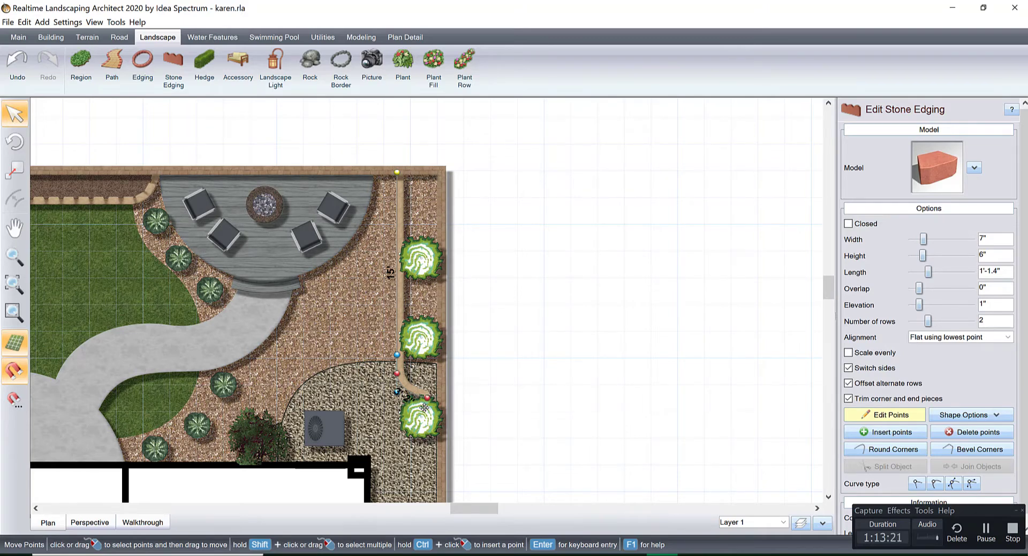
left_click_drag(427, 398, 433, 437)
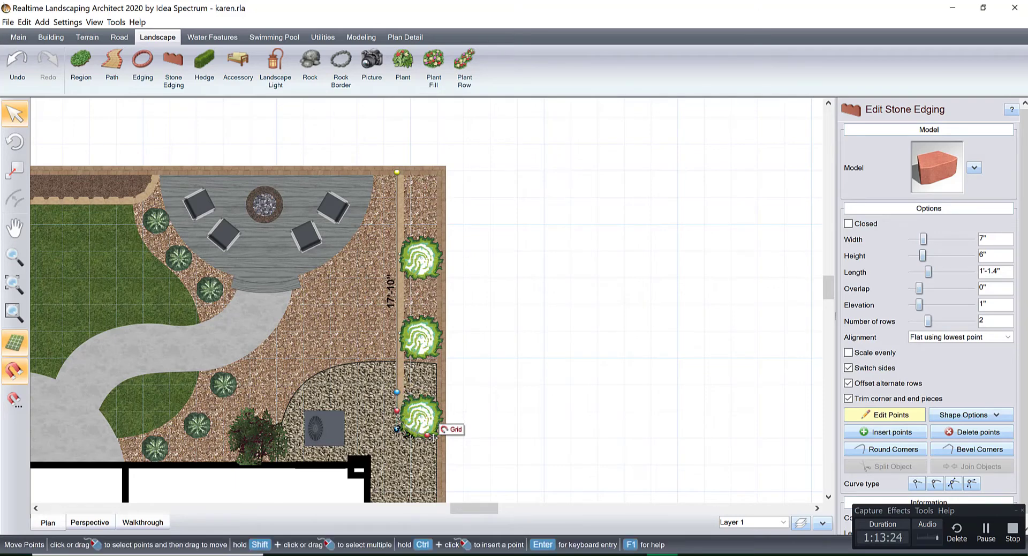
left_click(861, 415)
Step: Move the arborvitae plant row up about 2 feet and inspect the bed in 3D
left_click(422, 420)
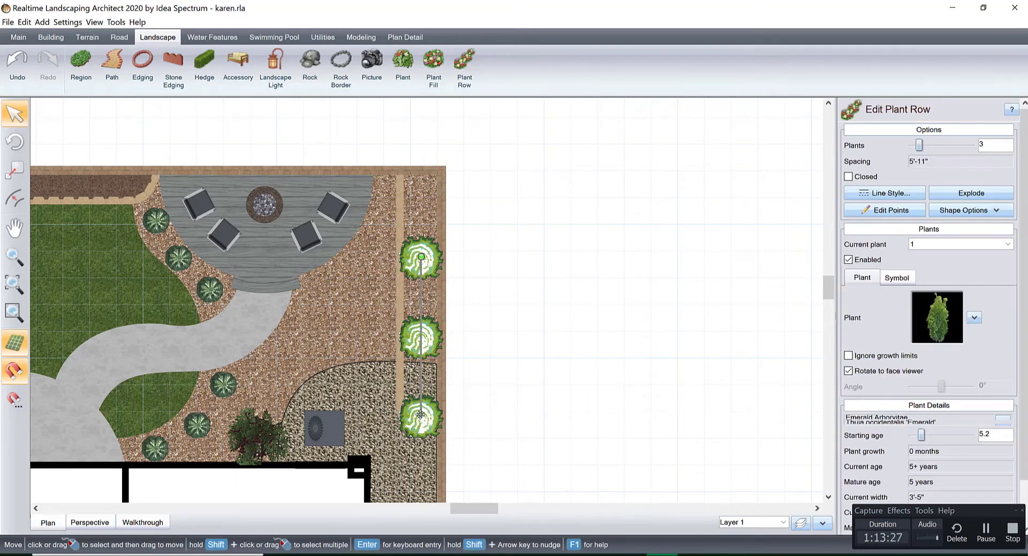
left_click_drag(420, 413, 417, 391)
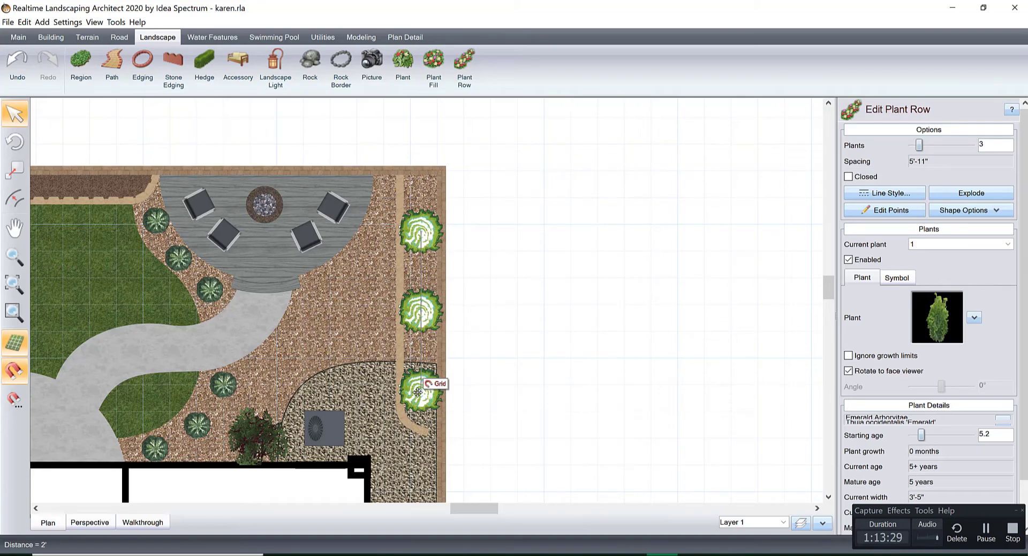
left_click(91, 520)
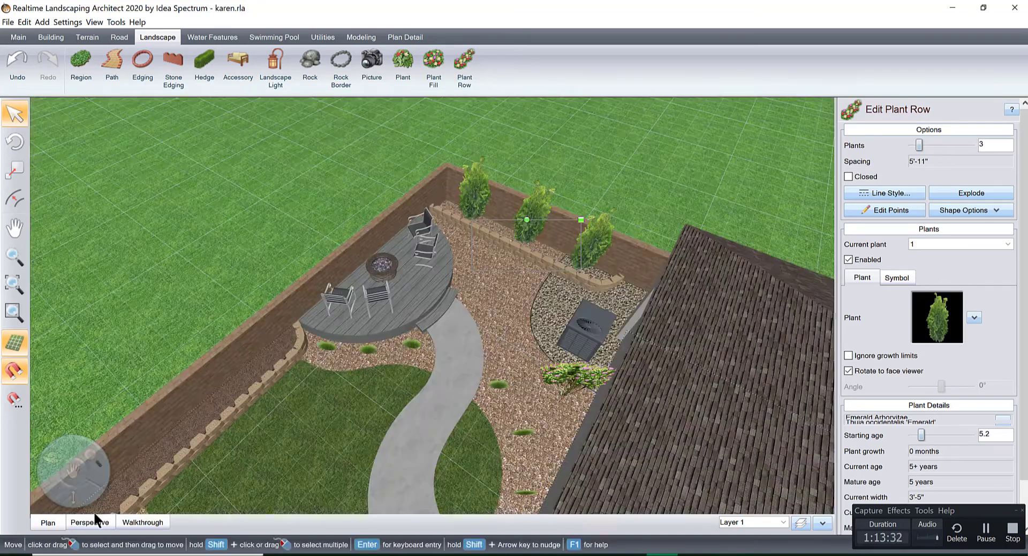
scroll(551, 265, "up", 5)
middle_click_drag(594, 273, 436, 344)
right_click_drag(455, 329, 461, 311)
scroll(461, 312, "up", 10)
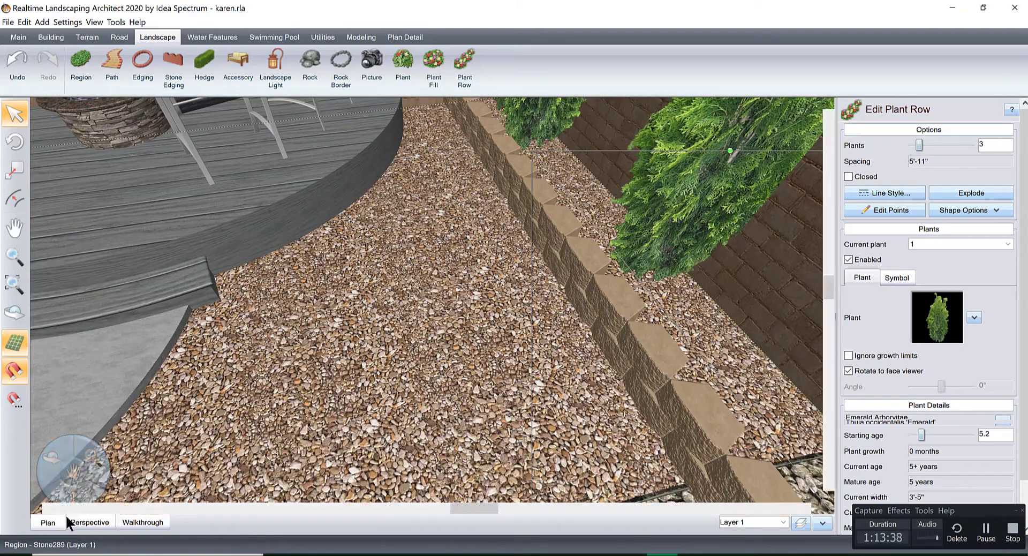
Step: Add a point partway along the edging and pull its top end left toward the patio
left_click(54, 522)
scroll(524, 251, "up", 3)
middle_click_drag(443, 257, 498, 298)
scroll(454, 257, "up", 1)
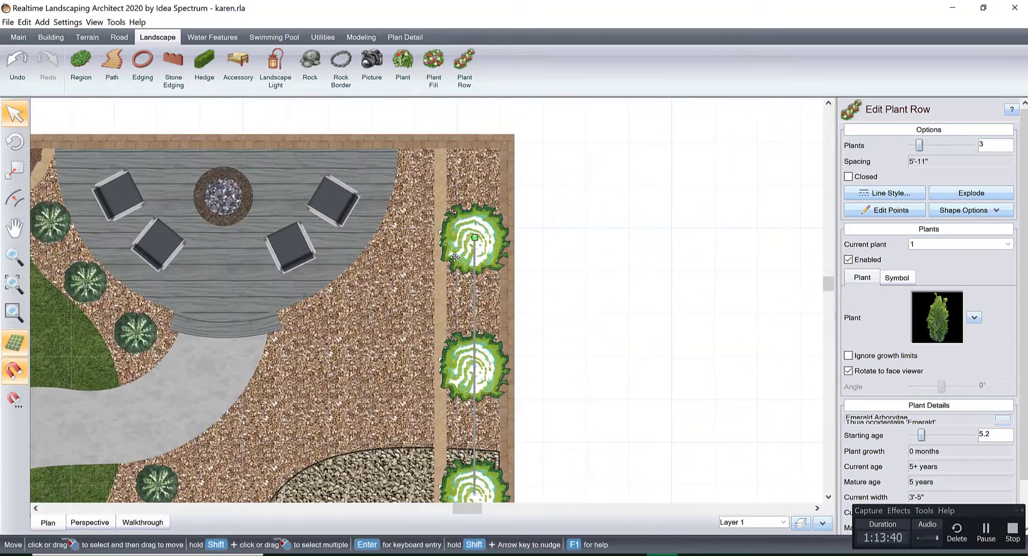
left_click(439, 193)
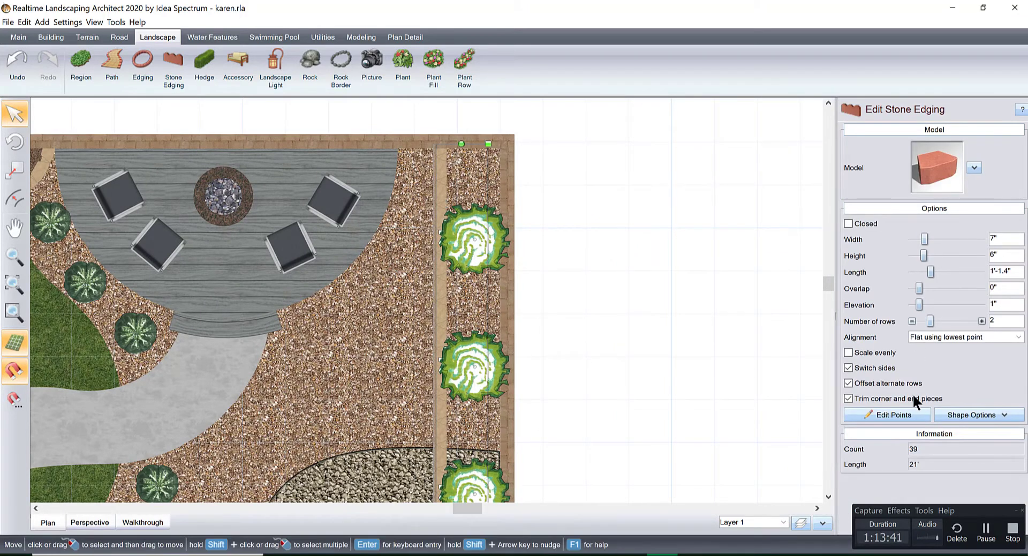
left_click(893, 415)
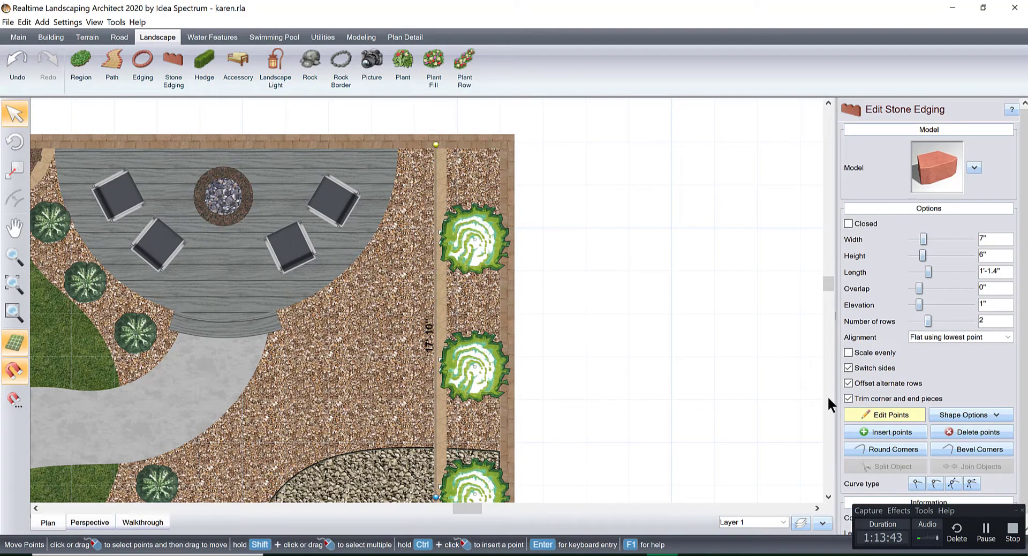
left_click(436, 254, "ctrl")
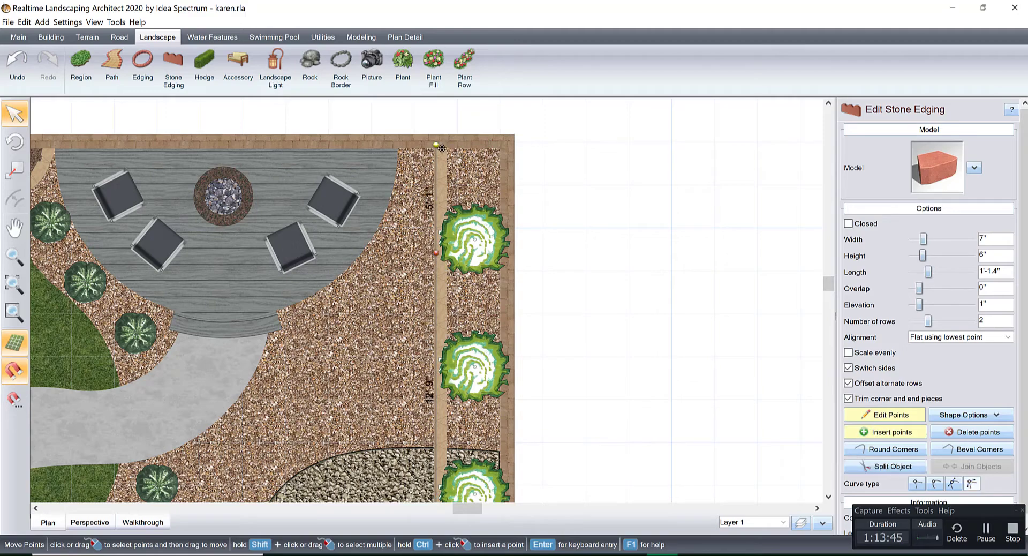
left_click_drag(438, 148, 372, 183)
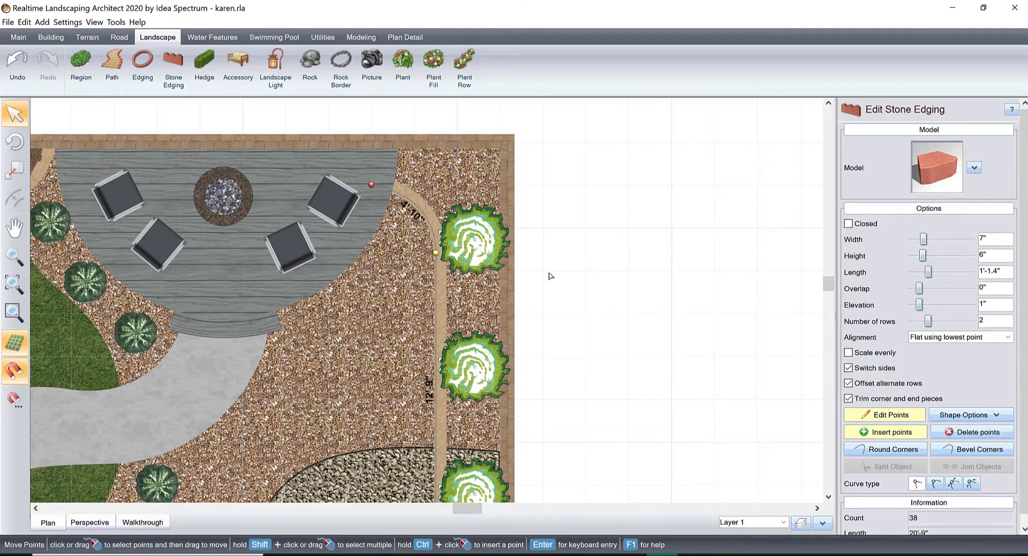
left_click(874, 413)
Step: Lower the edging point beside the top plant to smooth the curve
right_click_drag(559, 330, 588, 277)
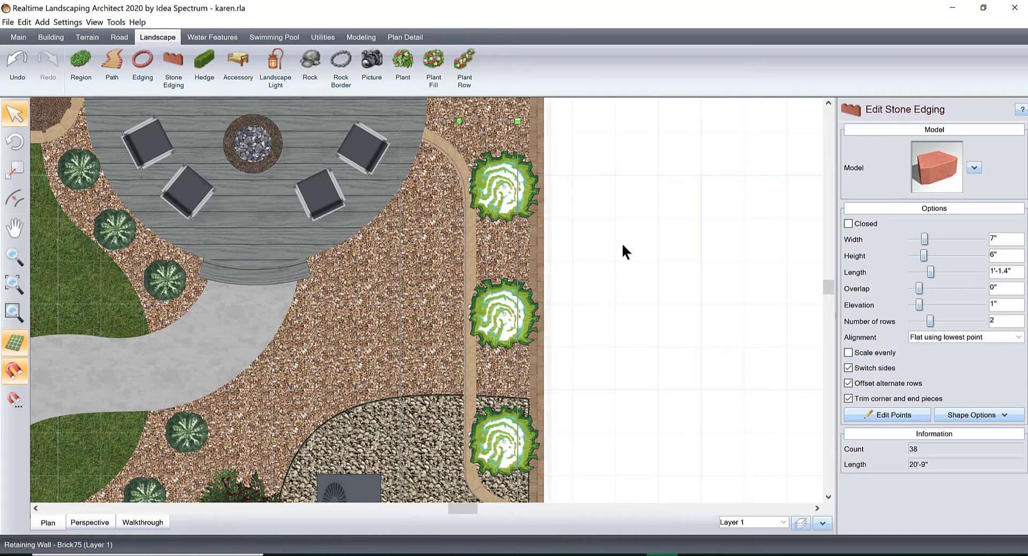
left_click(874, 414)
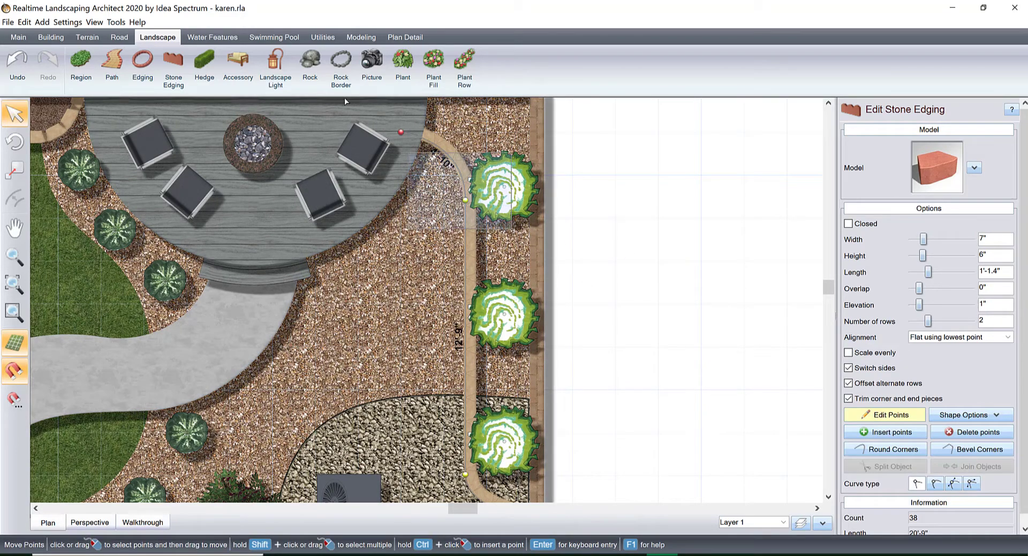
left_click(463, 201)
left_click_drag(469, 205, 468, 224)
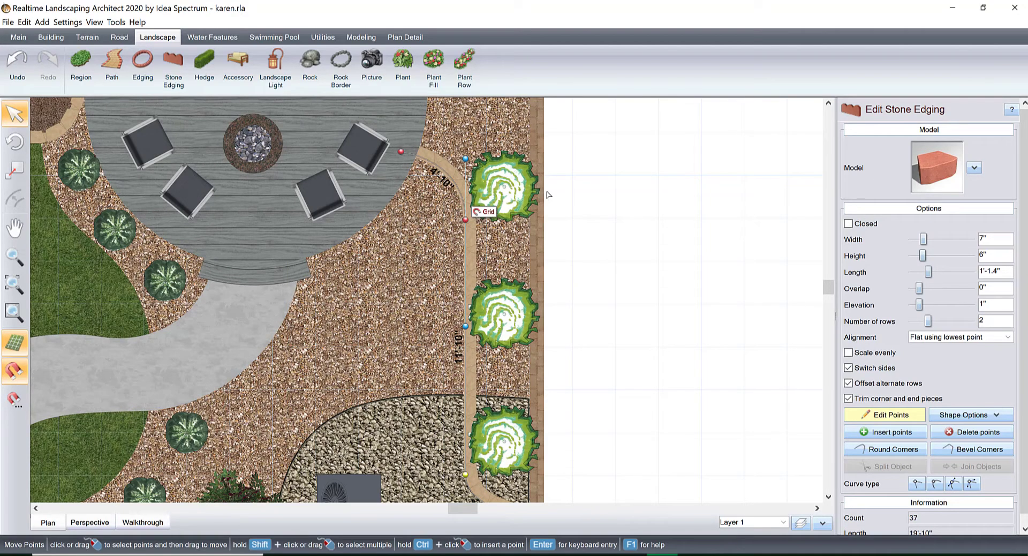
scroll(548, 194, "down", 1)
left_click(877, 415)
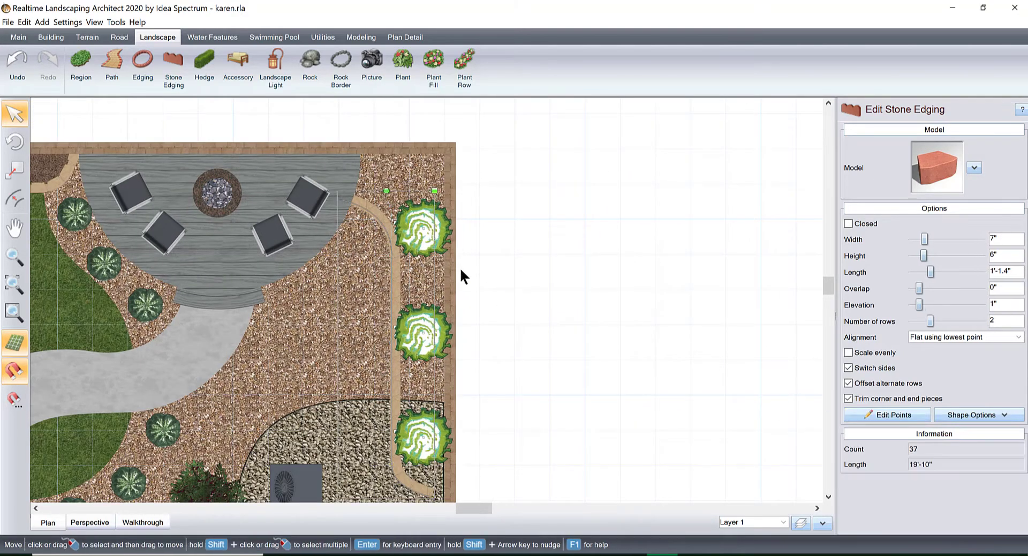
left_click(421, 226)
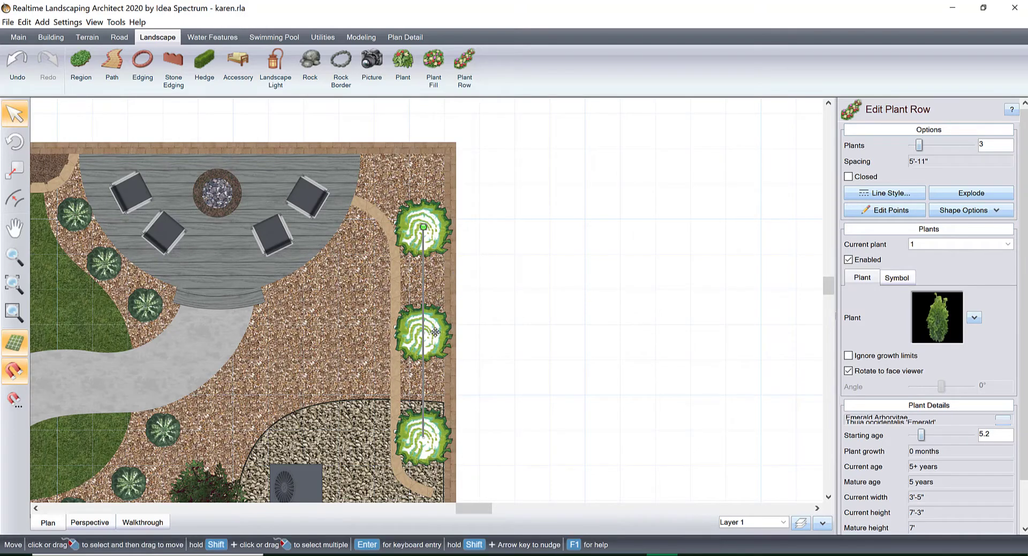
Step: Shift the arborvitae row down and stretch it to 12' so the three plants sit 6' apart
left_click_drag(430, 329, 431, 341)
left_click(889, 211)
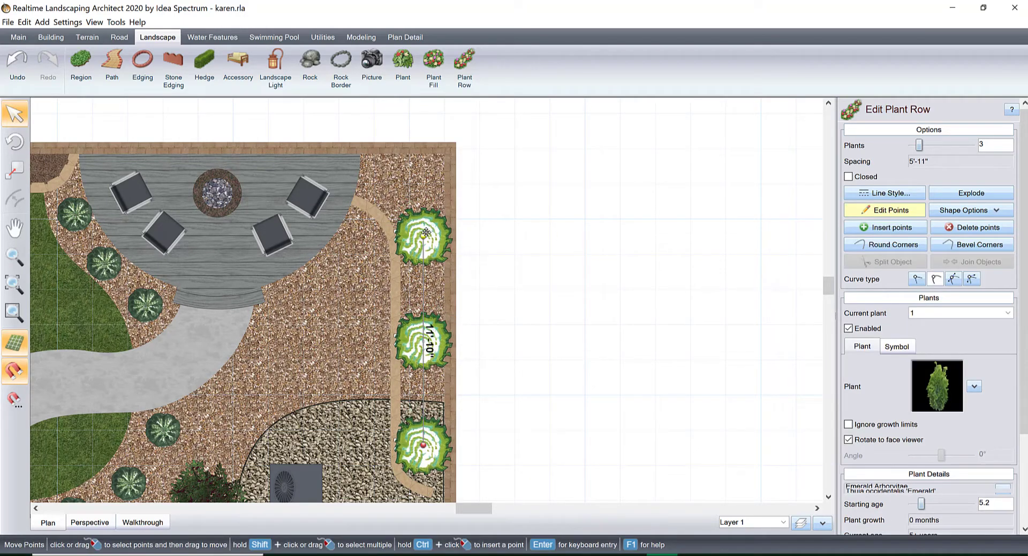
left_click_drag(422, 236, 422, 254)
left_click(89, 521)
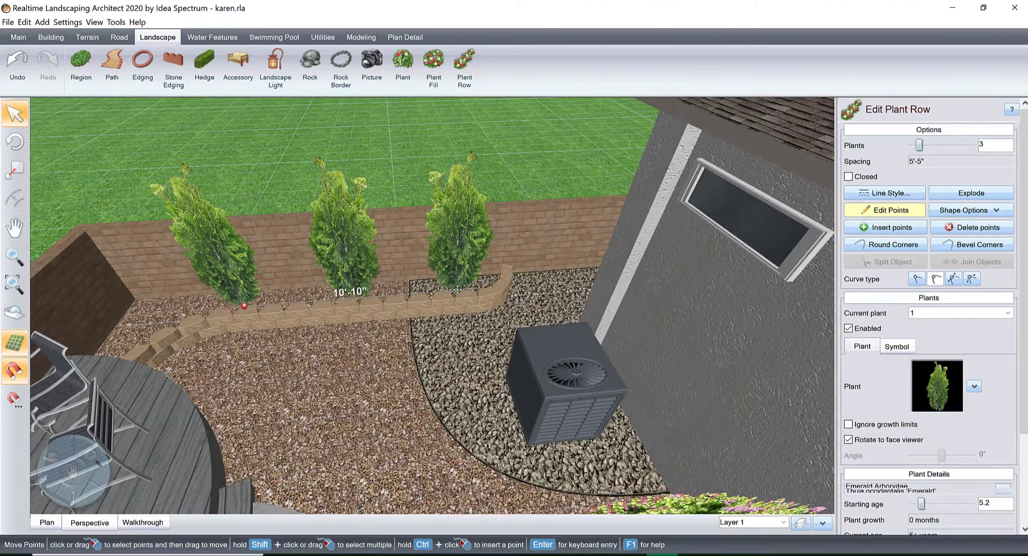
left_click_drag(456, 289, 480, 288)
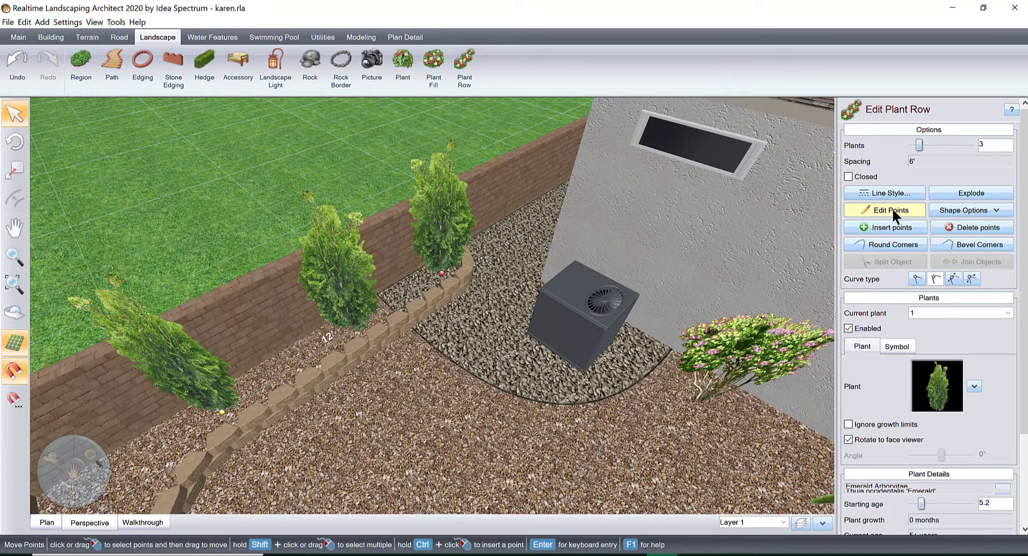
left_click(891, 210)
left_click(49, 521)
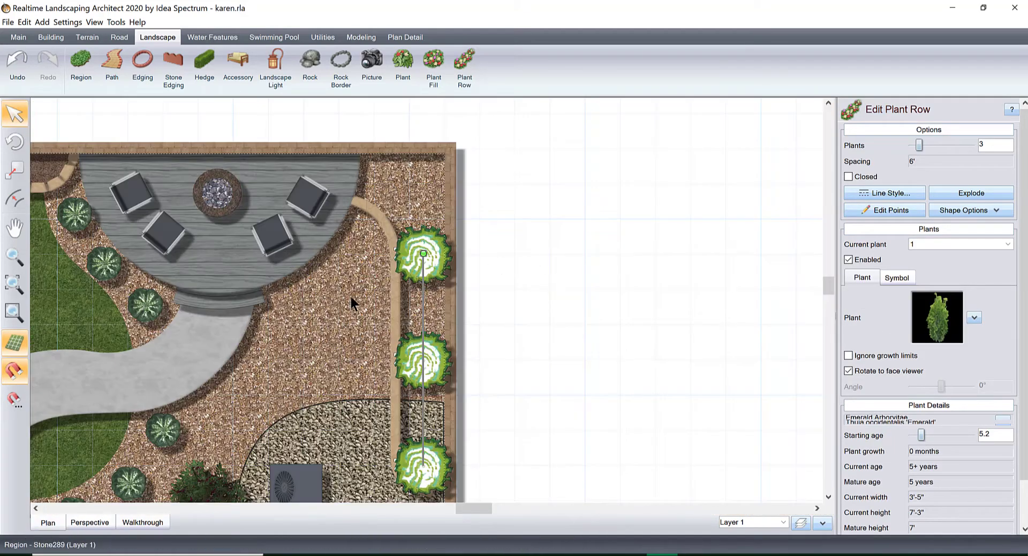
left_click(396, 293)
middle_click_drag(481, 345, 500, 210)
scroll(499, 211, "up", 1)
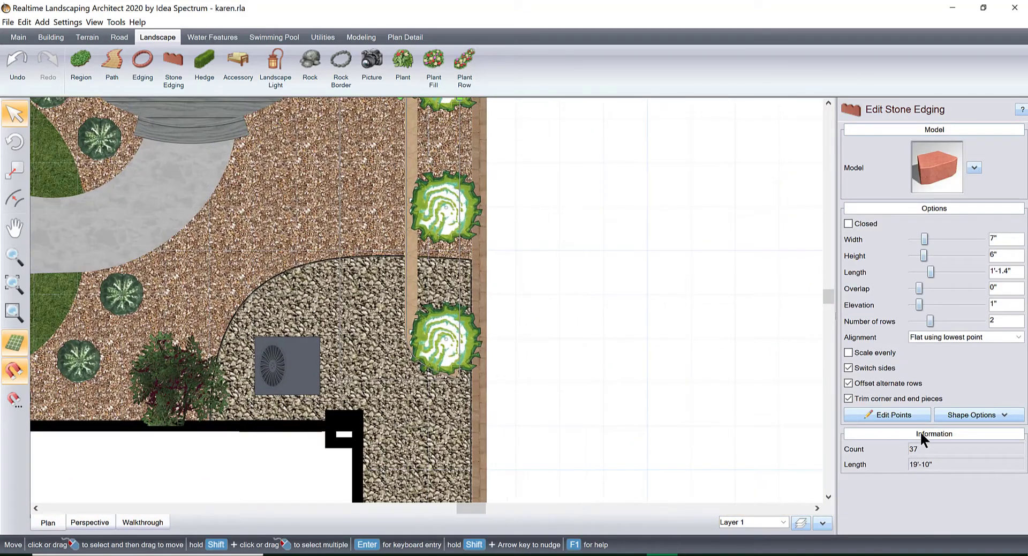
Step: Make the edging's bottom end segment curved and bend it toward the wall
left_click(910, 415)
left_click_drag(589, 409, 465, 416)
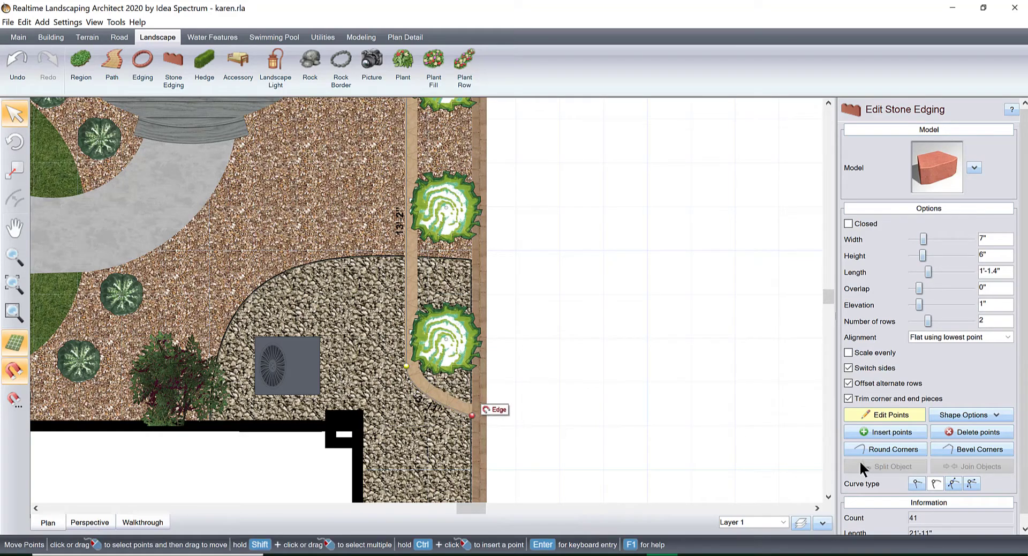
left_click(972, 482)
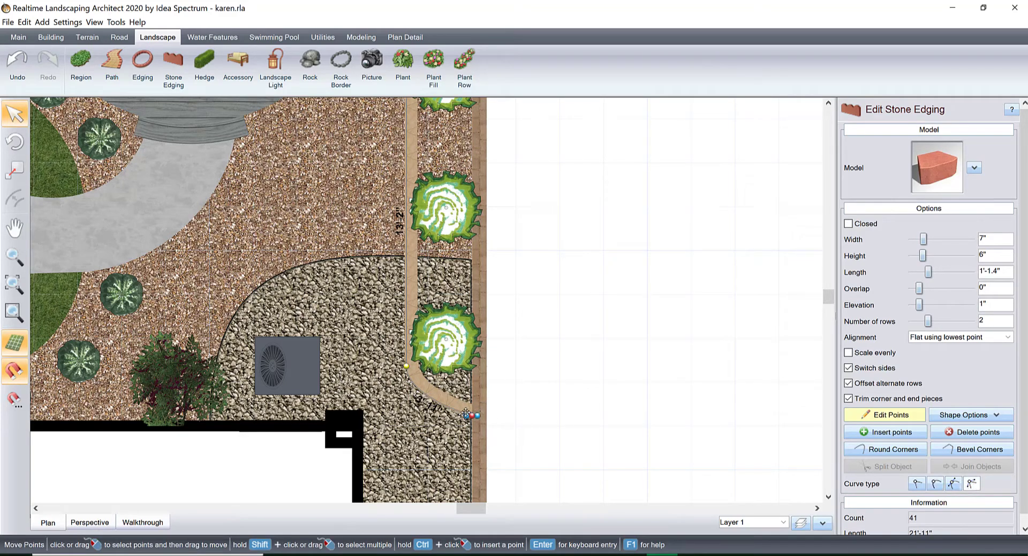
left_click_drag(466, 416, 439, 418)
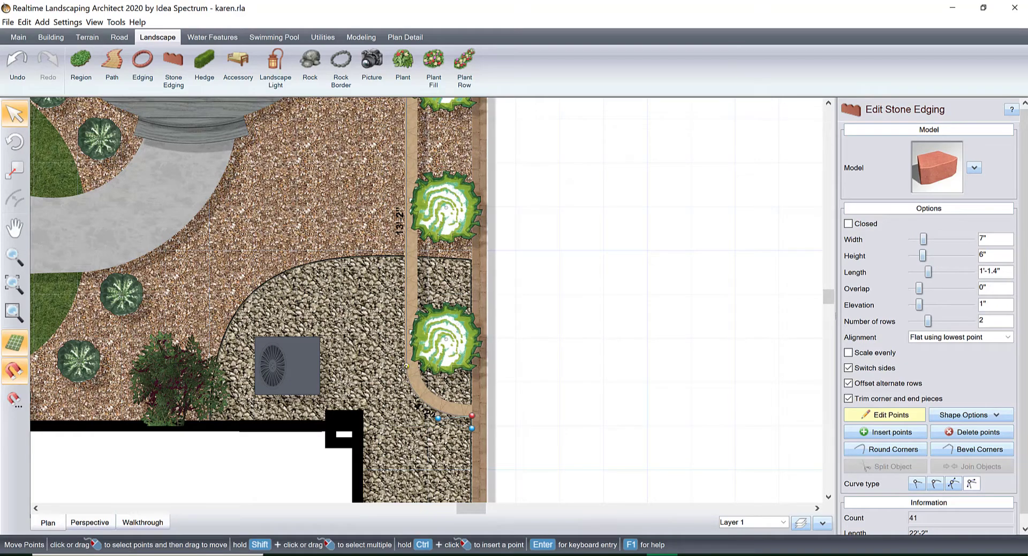
scroll(523, 364, "down", 2)
scroll(534, 405, "up", 2)
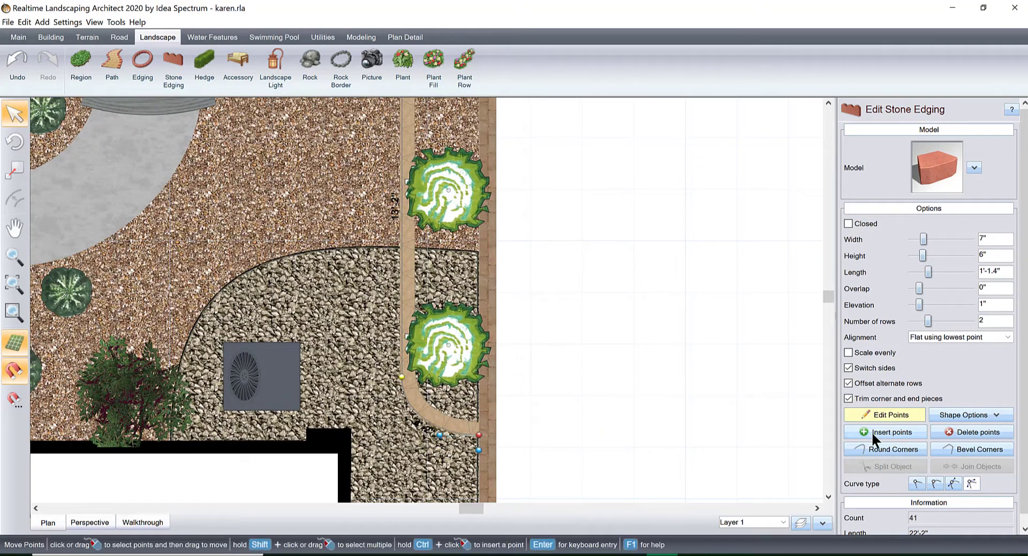
left_click(903, 417)
scroll(580, 310, "down", 3)
middle_click_drag(557, 266, 576, 294)
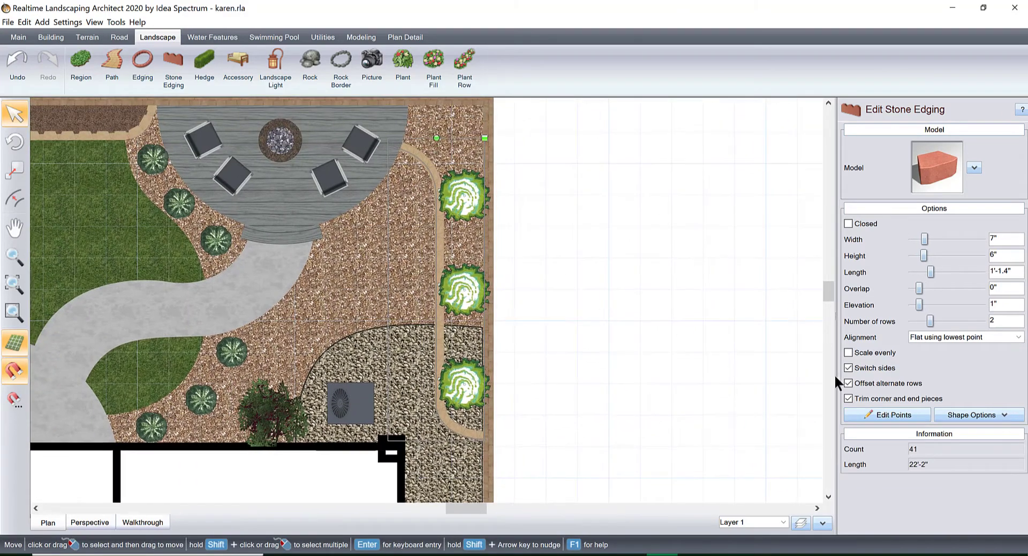
Step: Realign three edging points along the arborvitae row (22'-4", 41 stones) and view the yard in 3D
left_click(880, 415)
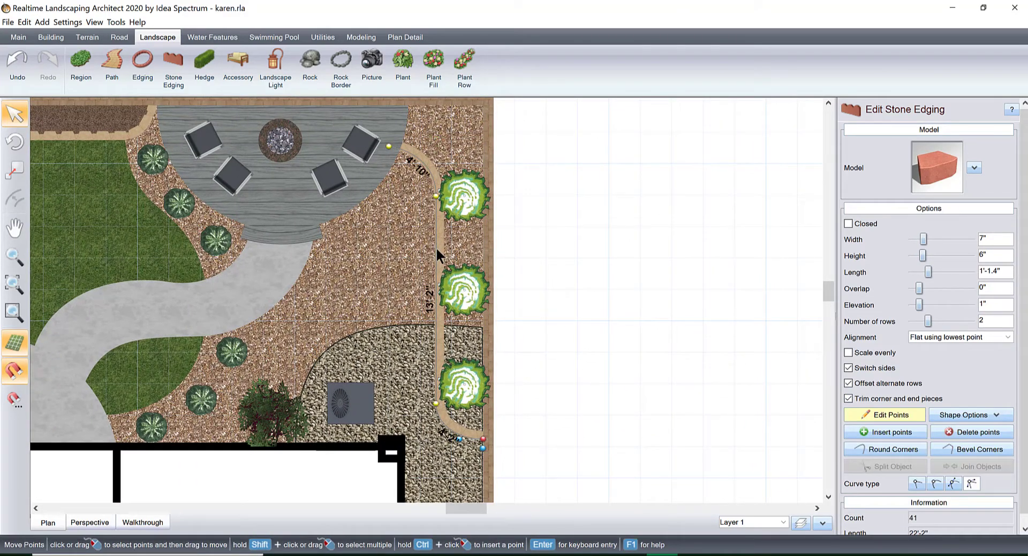
left_click(567, 247)
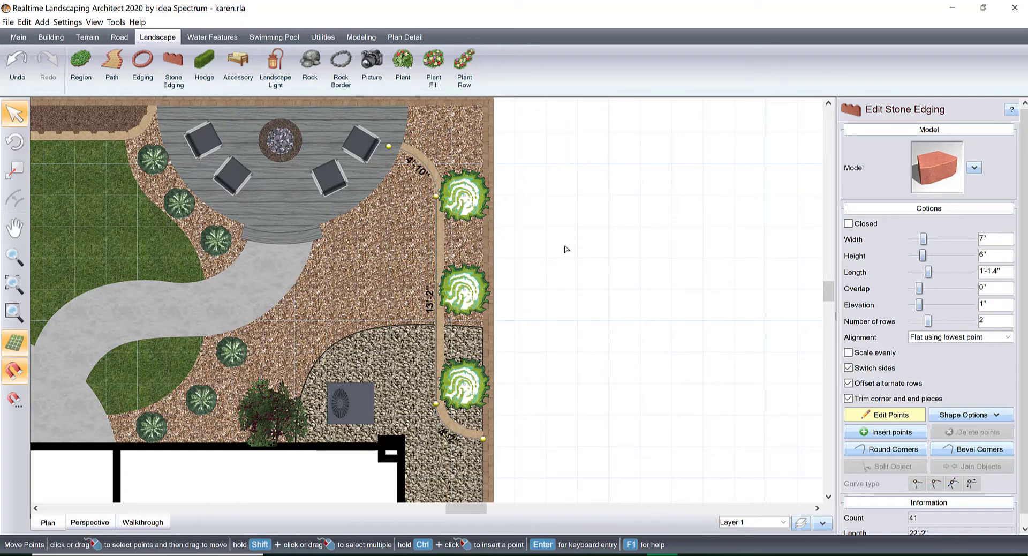
scroll(415, 210, "down", 1)
left_click_drag(356, 138, 456, 397)
scroll(453, 388, "up", 2)
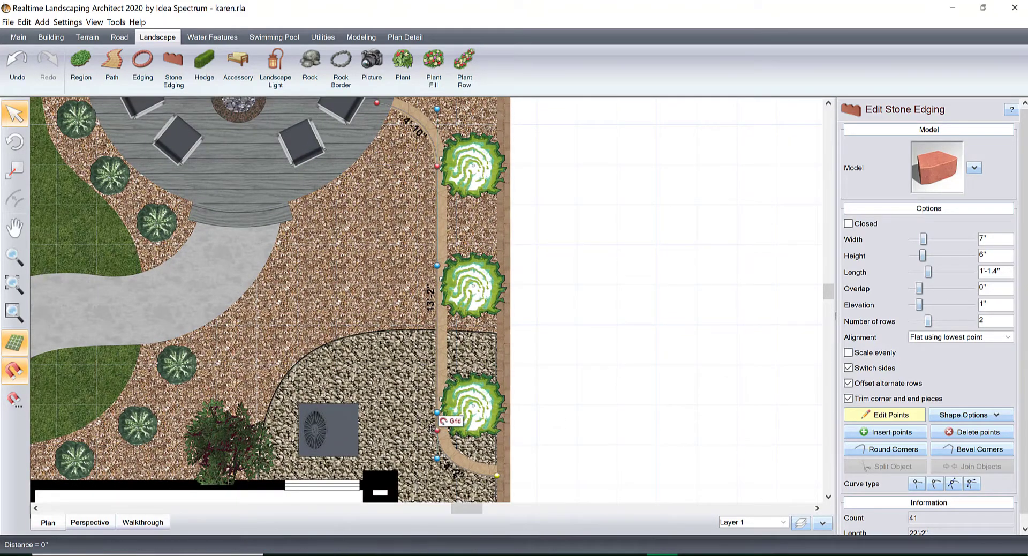
left_click_drag(436, 431, 427, 428)
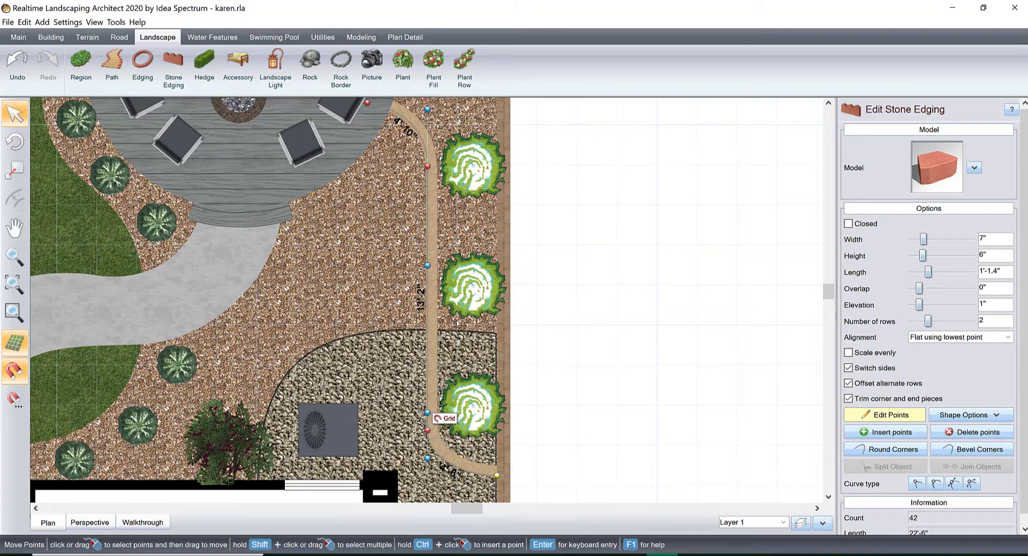
scroll(428, 289, "up", 2)
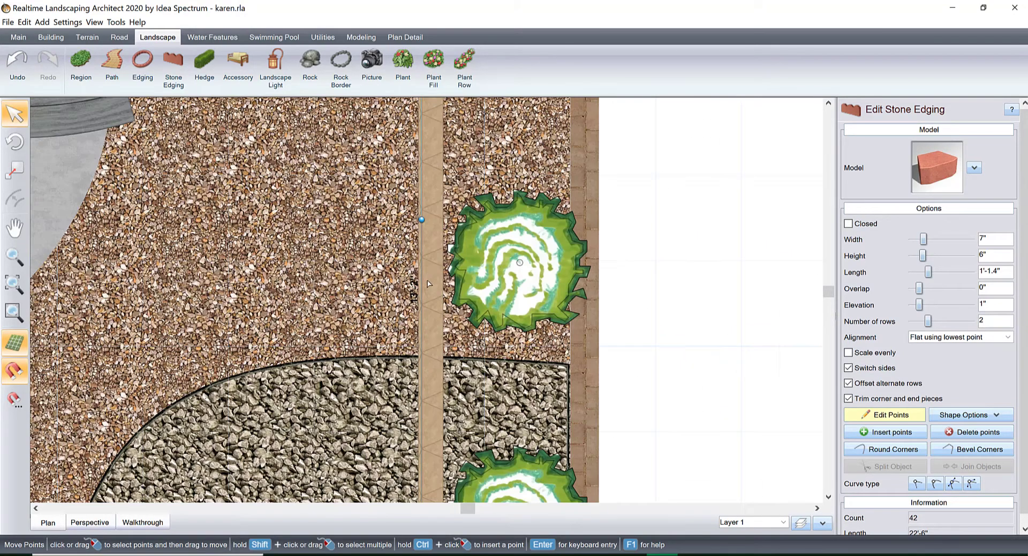
left_click_drag(421, 262, 440, 271)
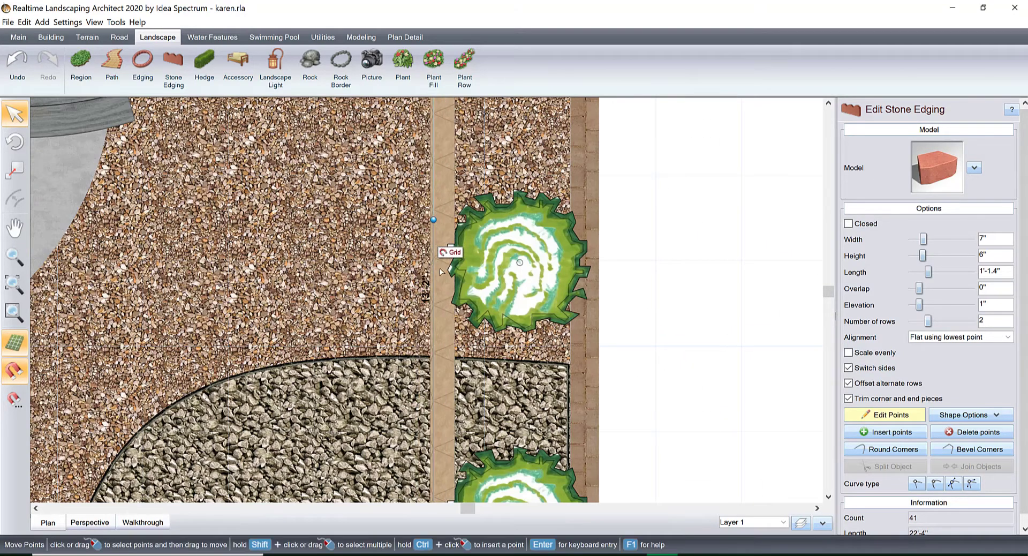
left_click(894, 417)
scroll(556, 268, "down", 2)
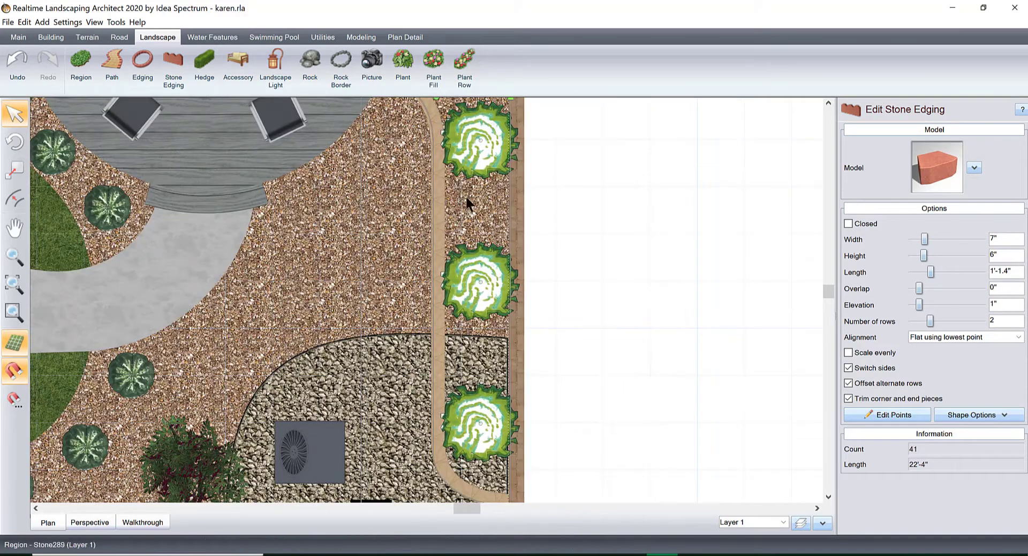
middle_click_drag(465, 196, 495, 298)
left_click(103, 518)
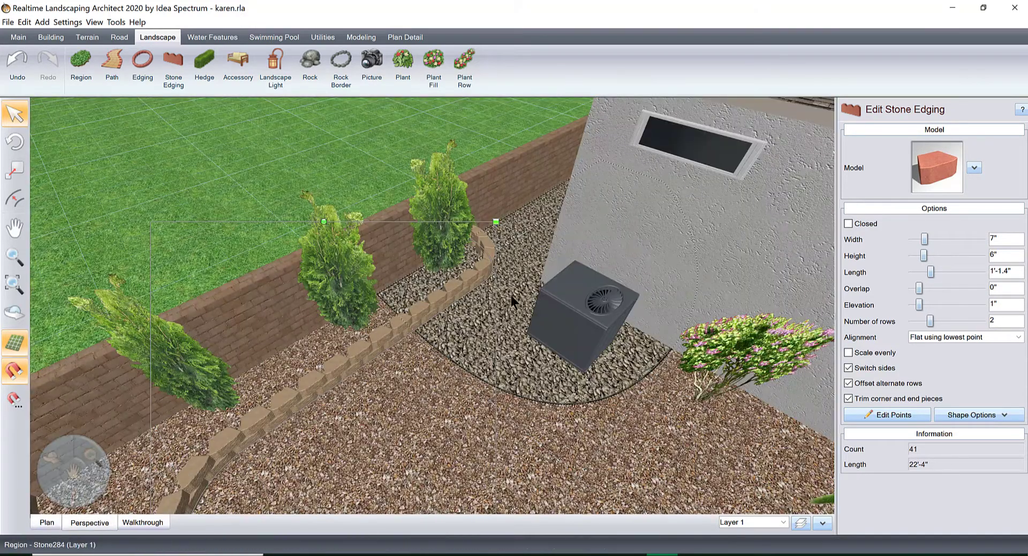
Step: Set the arborvitae-bed stone edging to 1 row (20 stones), then go back to the plan view
right_click_drag(470, 292, 428, 241)
middle_click_drag(428, 241, 511, 366)
right_click_drag(511, 366, 453, 371)
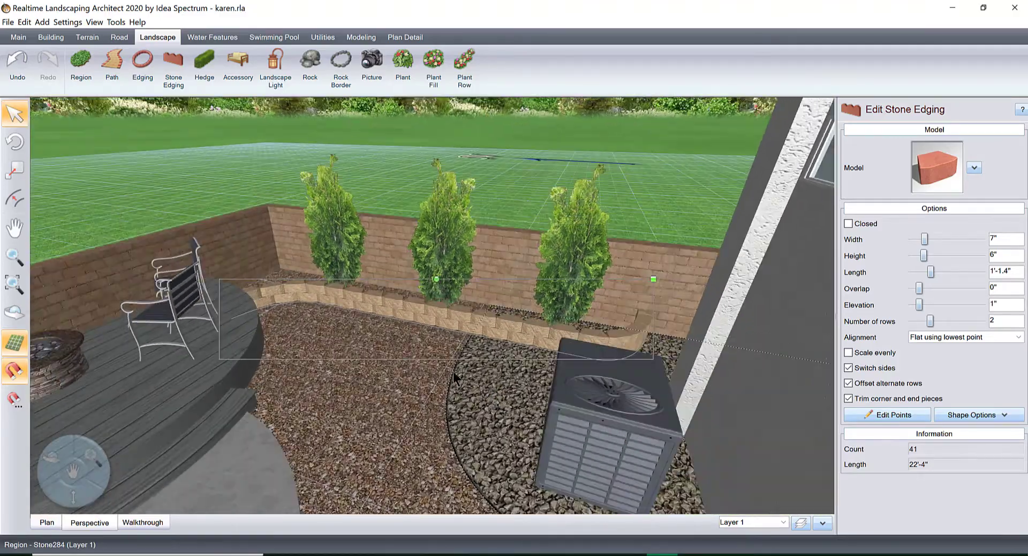
scroll(460, 369, "down", 2)
middle_click_drag(482, 364, 562, 348)
right_click_drag(562, 348, 512, 338)
left_click_drag(512, 338, 602, 361)
right_click_drag(602, 361, 493, 334)
middle_click_drag(493, 334, 382, 340)
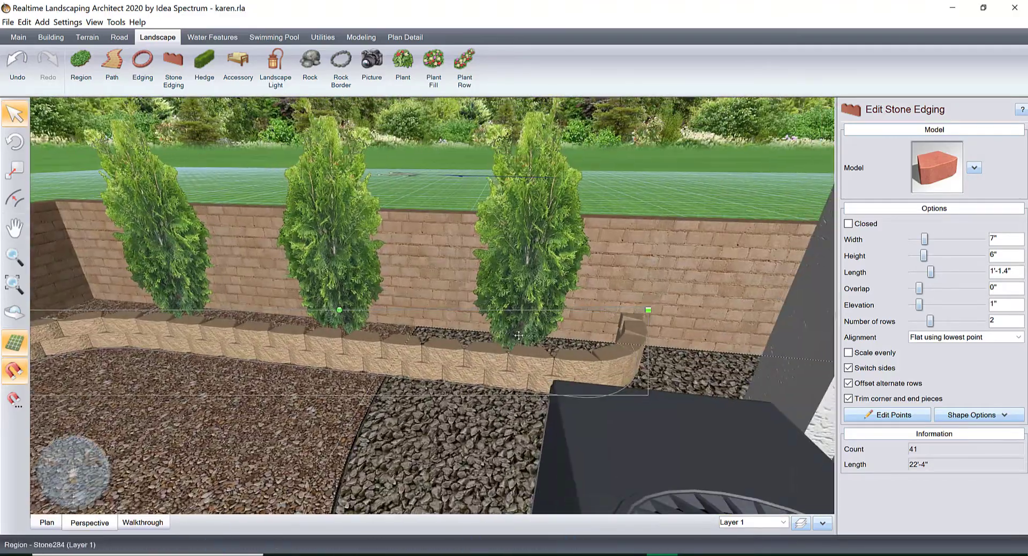
right_click_drag(382, 340, 322, 340)
left_click(912, 321)
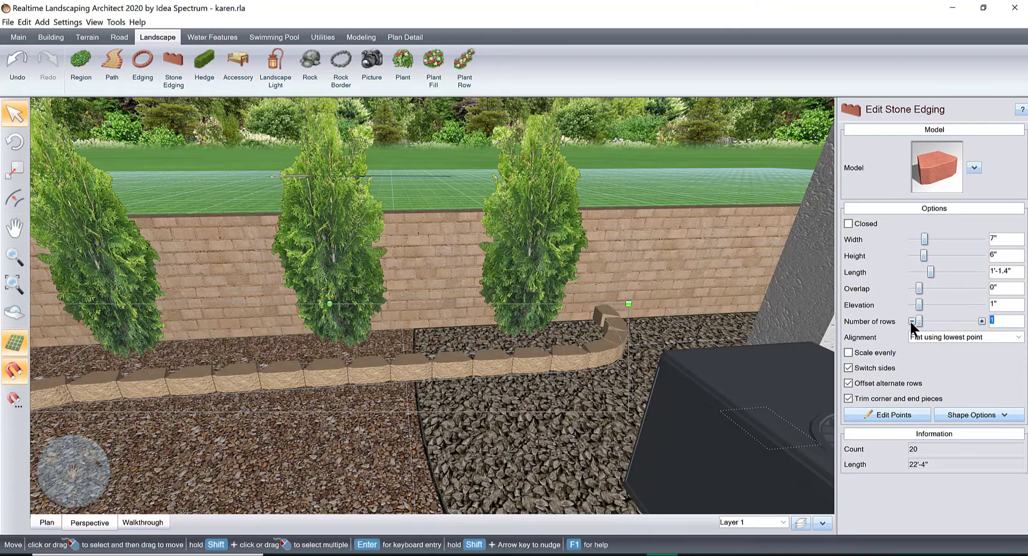
left_click_drag(670, 349, 530, 374)
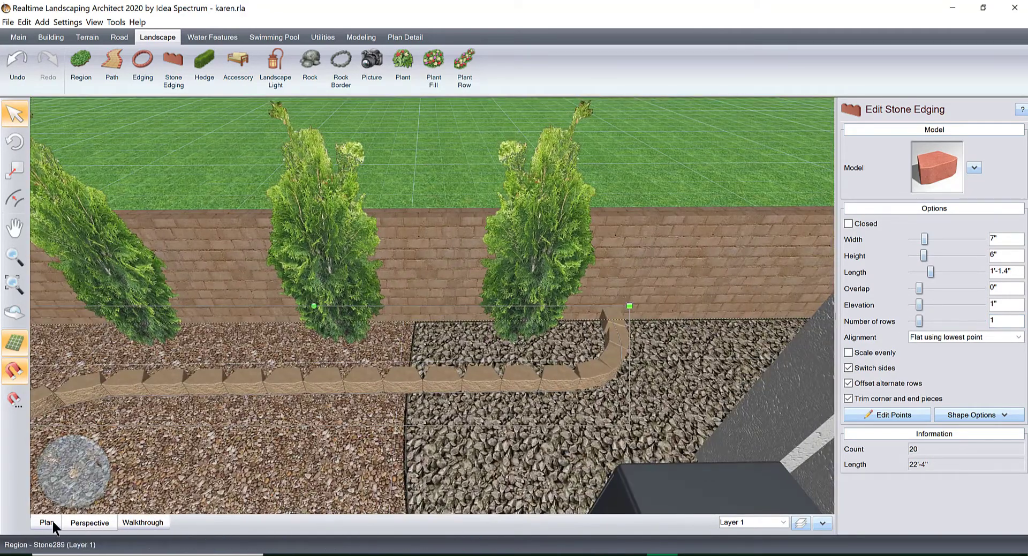
left_click(48, 522)
scroll(522, 256, "up", 4)
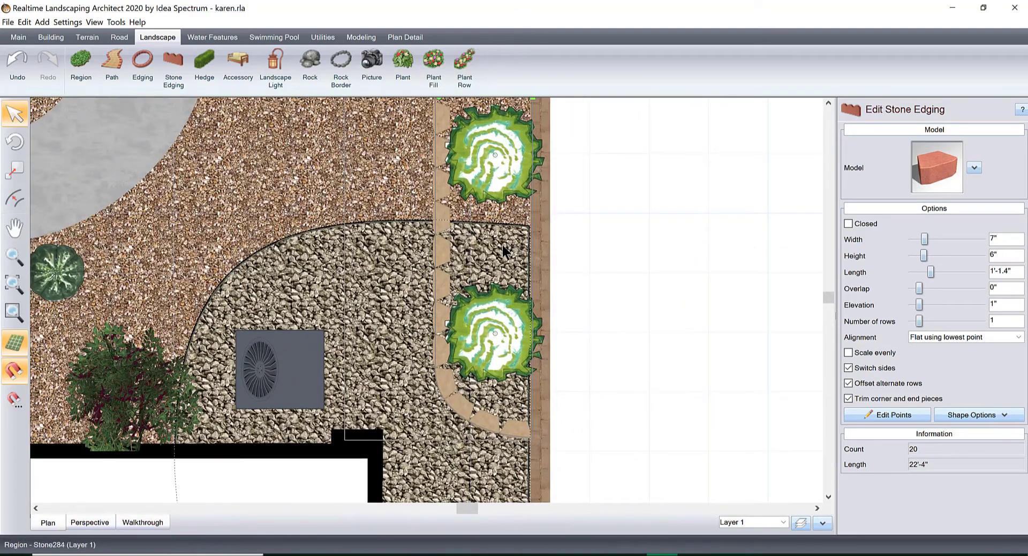
Step: Uncheck Add border on the Stone284 gravel area by the AC unit, keeping its shape
left_click(505, 246)
left_click(882, 385)
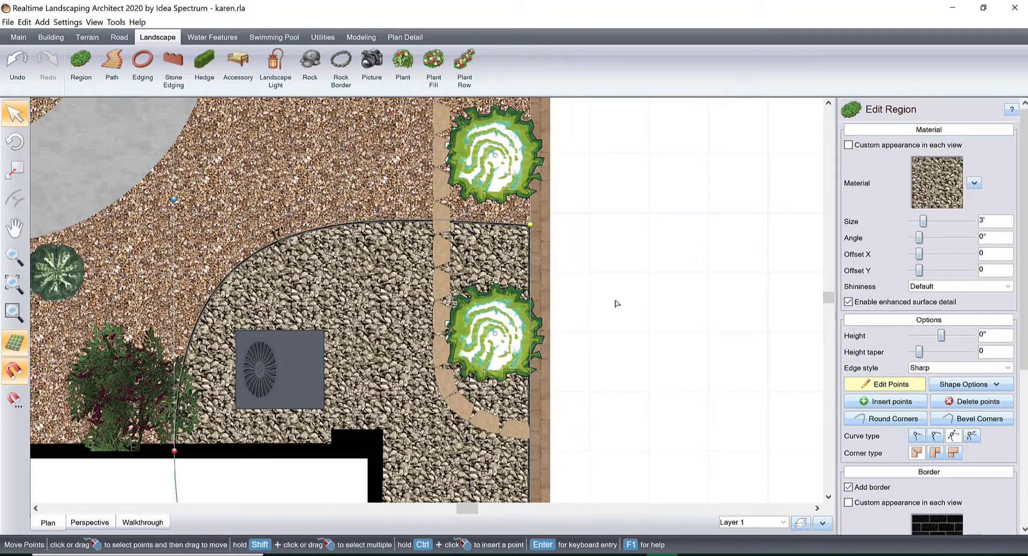
left_click(530, 225)
left_click_drag(532, 227, 450, 227)
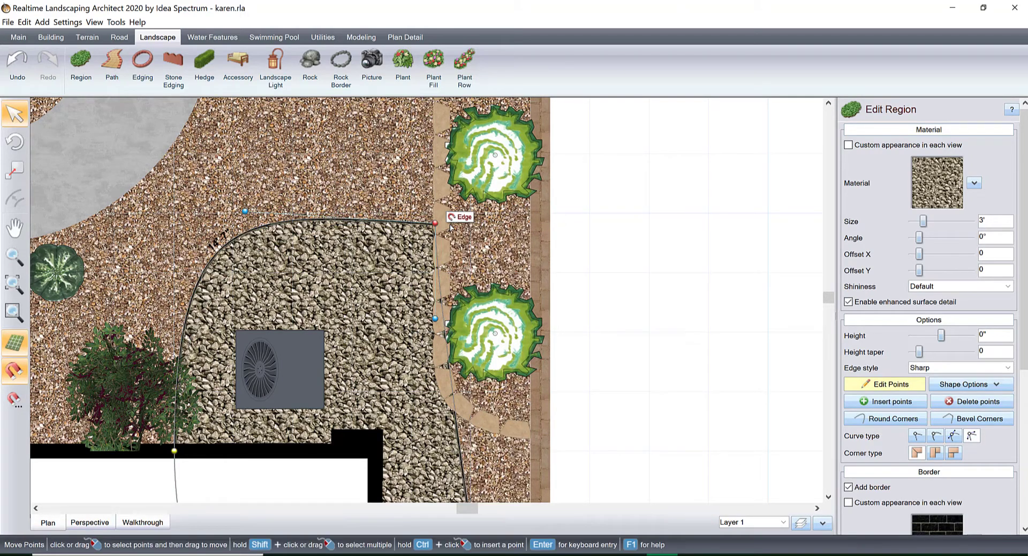
key("ctrl+z")
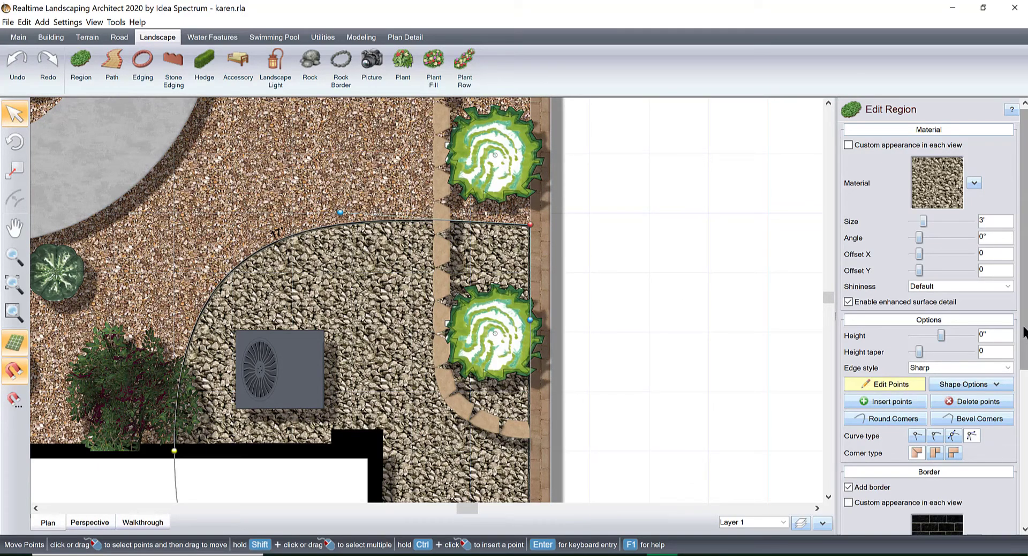
scroll(883, 375, "down", 5)
left_click(849, 270)
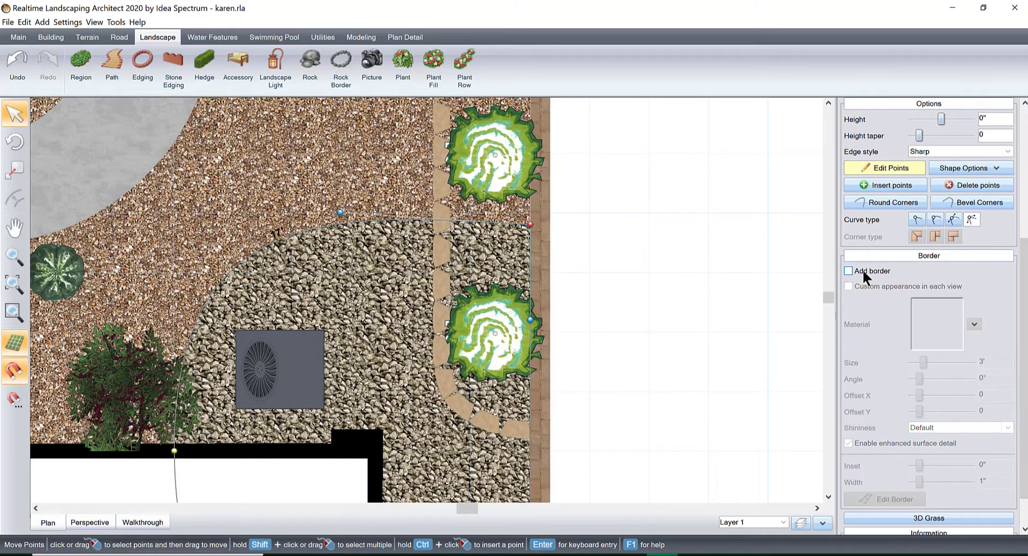
left_click(863, 165)
left_click(714, 207)
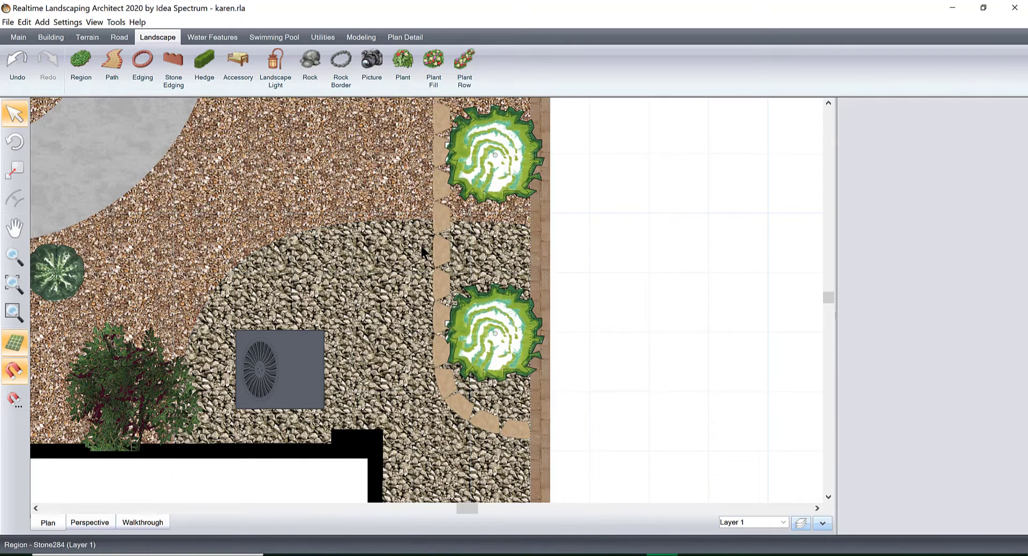
left_click(143, 63)
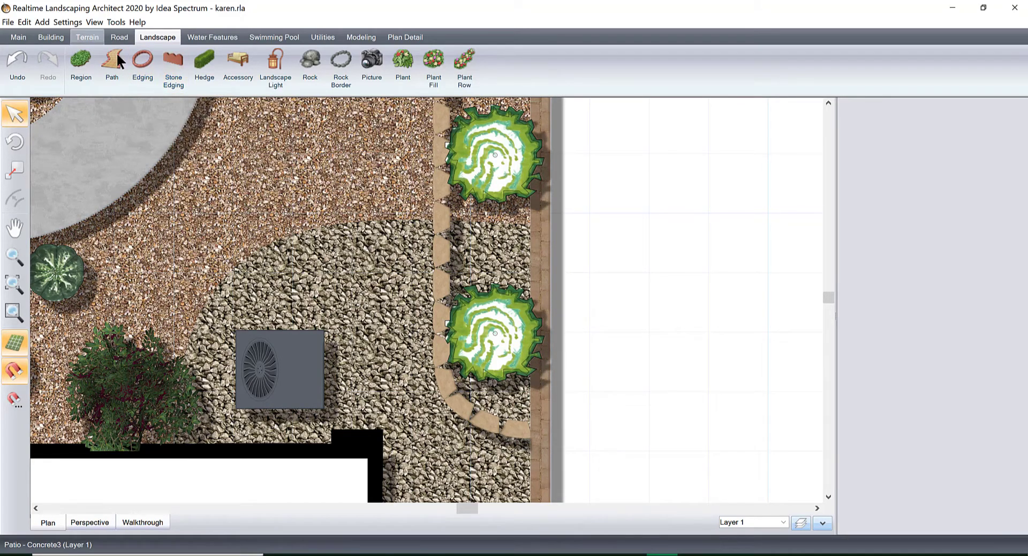
left_click(172, 60)
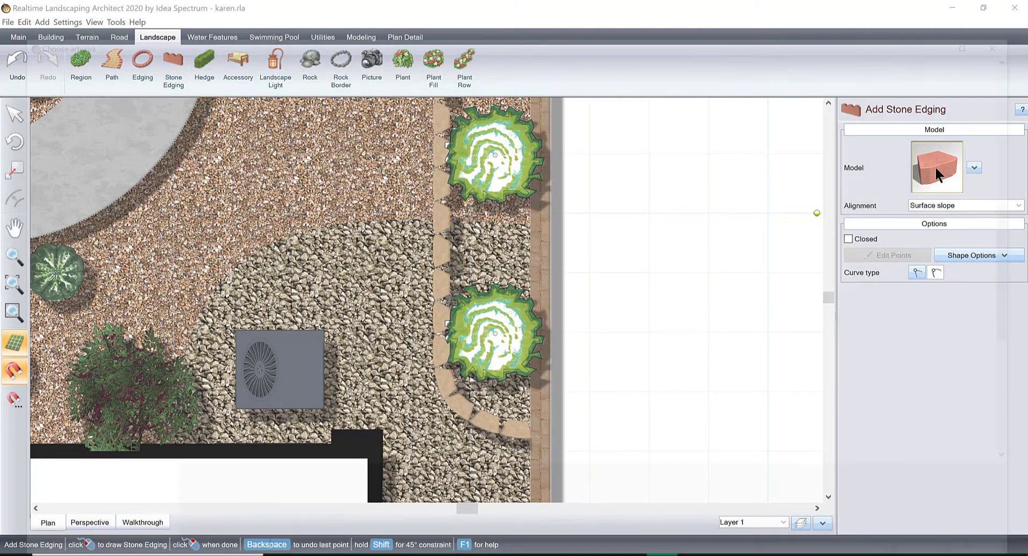
Step: Draw a 13'-8" Rubber1 edging (14 pieces) along the gravel curve from the bed edging to the wall corner
left_click(935, 168)
double_click(528, 103)
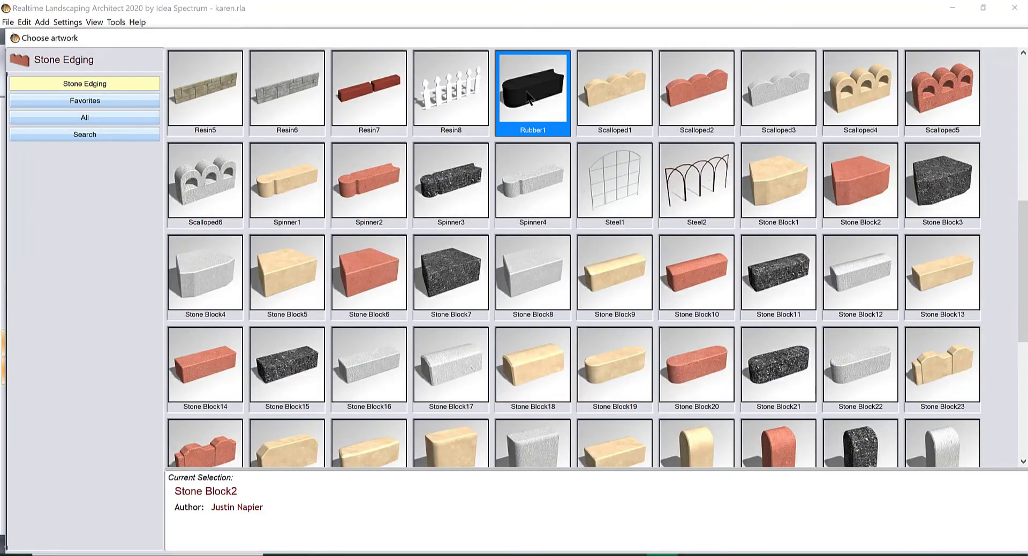
left_click(431, 220)
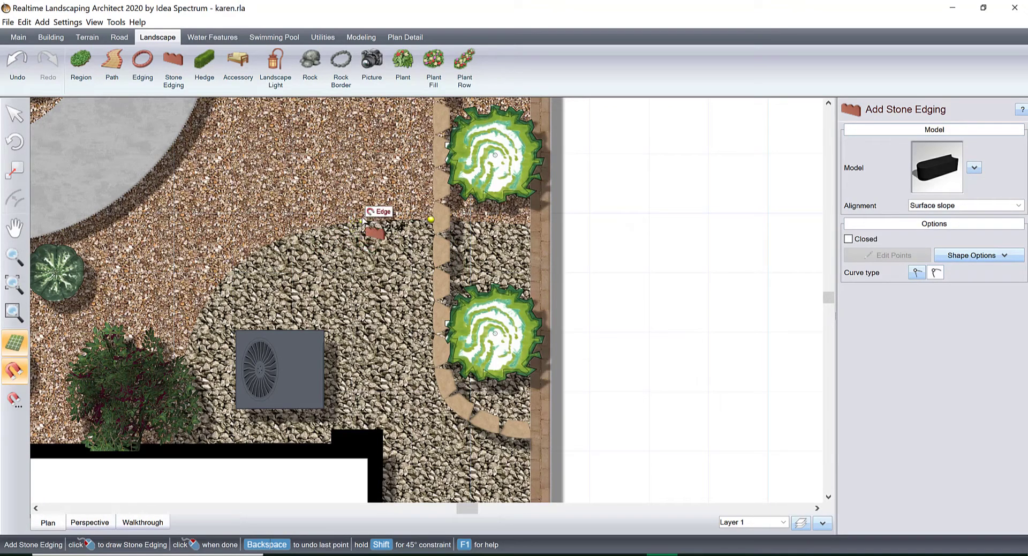
left_click(361, 221)
left_click(279, 240)
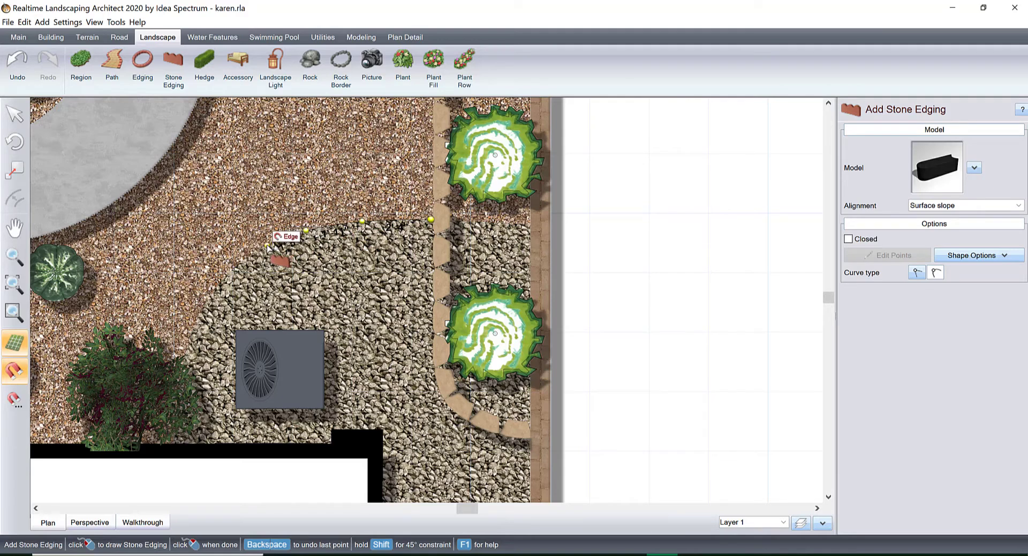
left_click(266, 245)
left_click(231, 270)
left_click(212, 293)
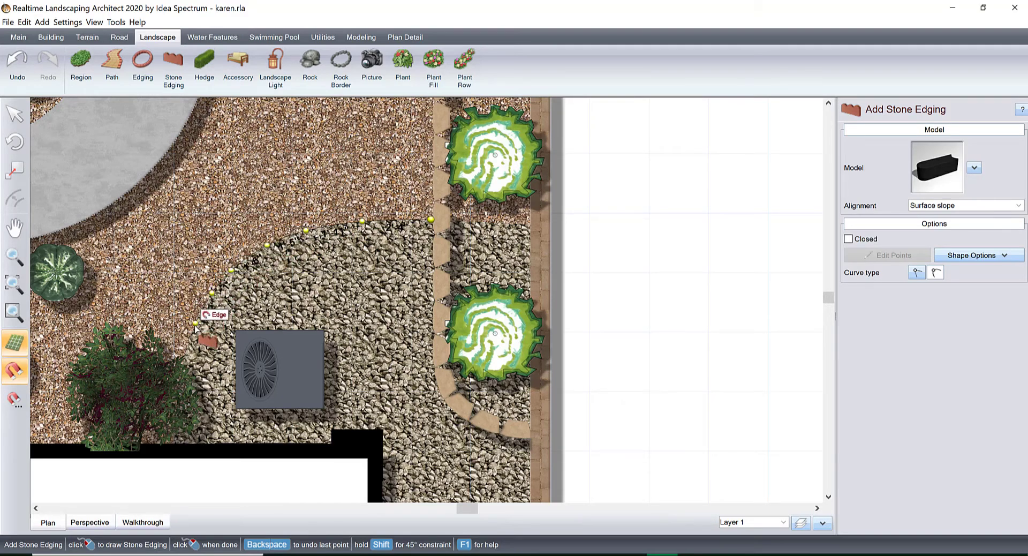
left_click(194, 326)
left_click(182, 368)
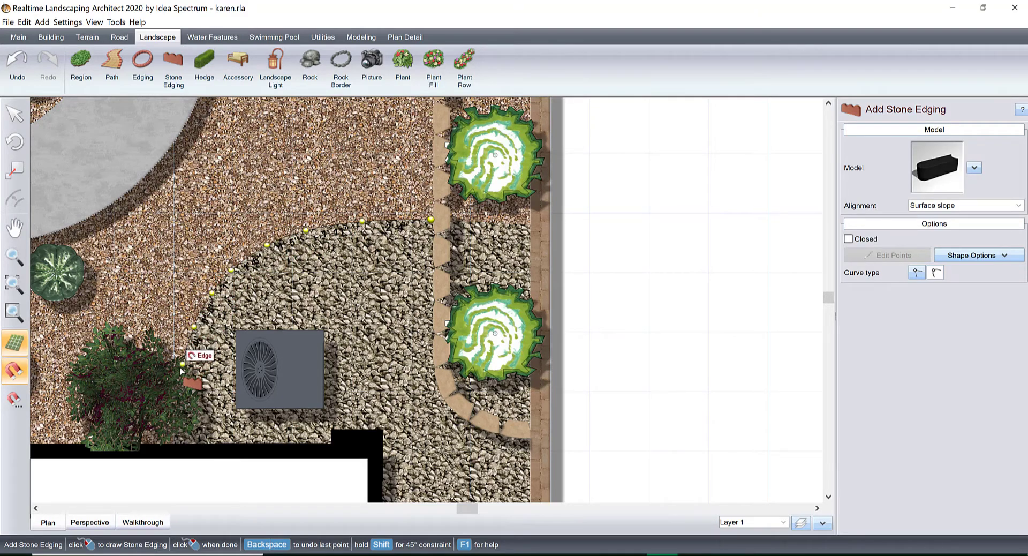
left_click(175, 416)
double_click(173, 452)
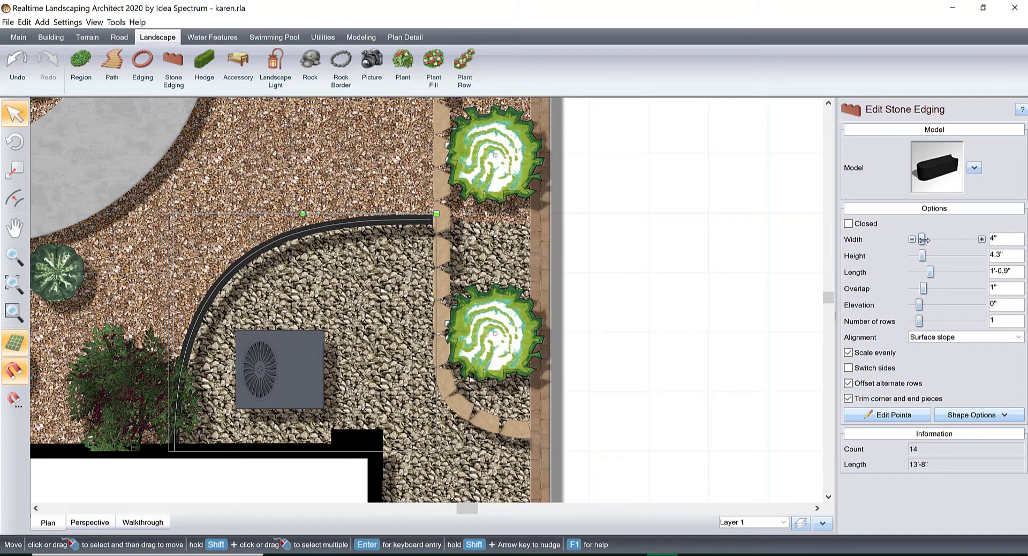
Step: Thin the rubber edging to 1"-wide pieces (72 total), check it in 3D, and reselect it
left_click_drag(923, 239, 918, 240)
left_click(641, 297)
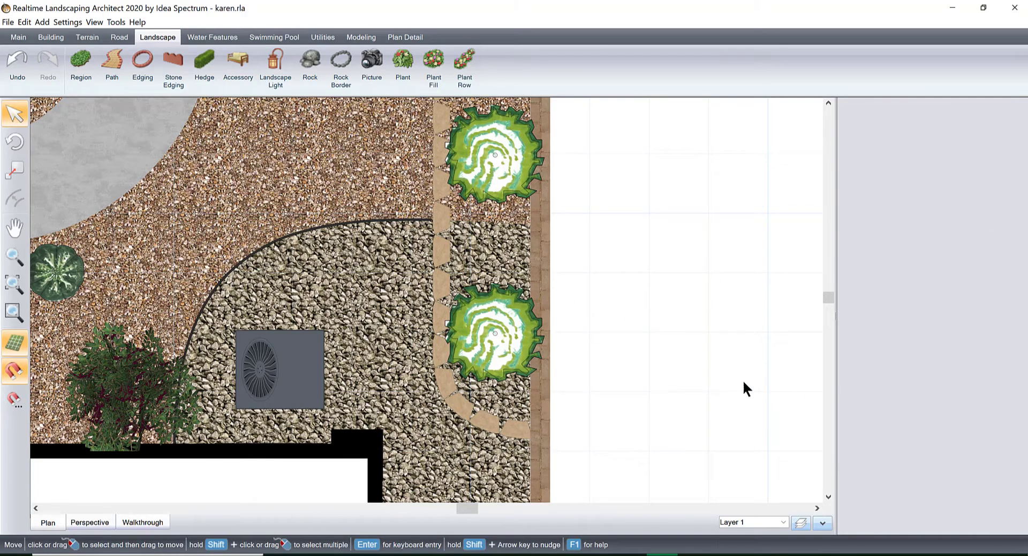
left_click(89, 522)
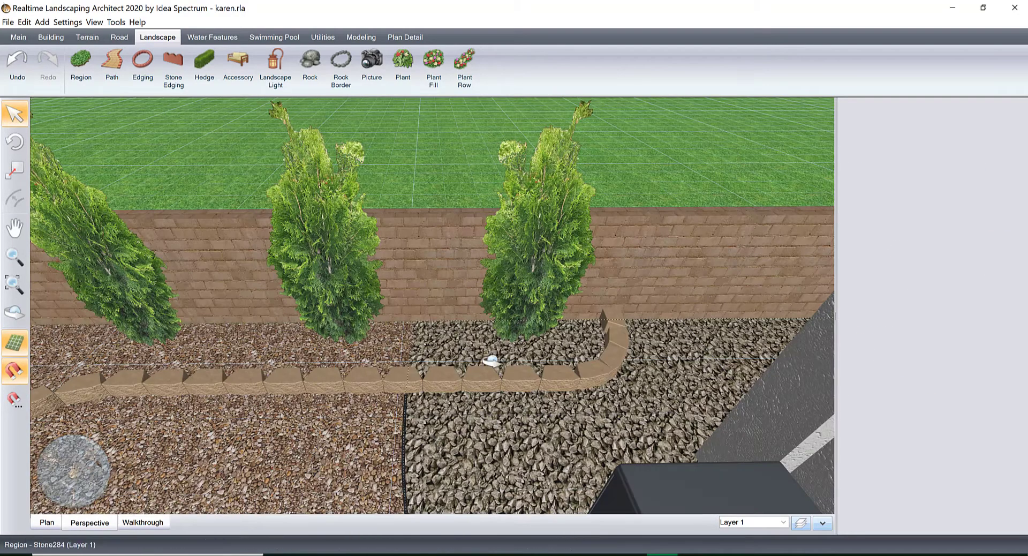
middle_click_drag(491, 361, 402, 381)
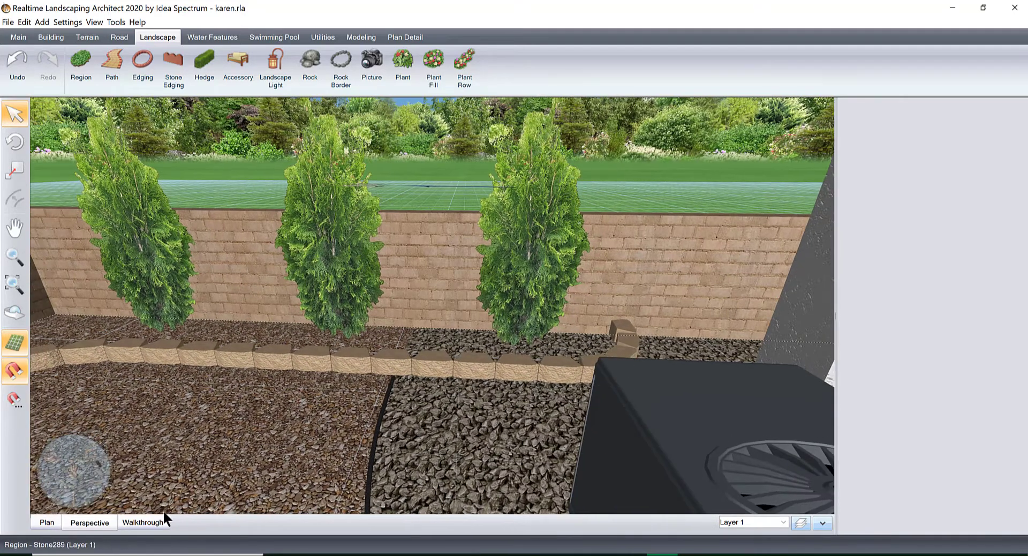
left_click(46, 521)
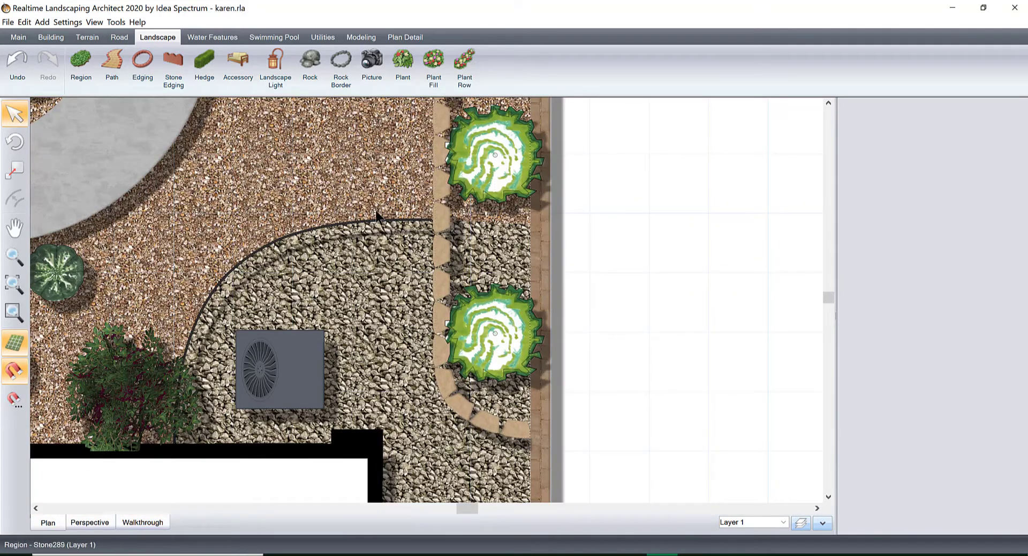
left_click(327, 224)
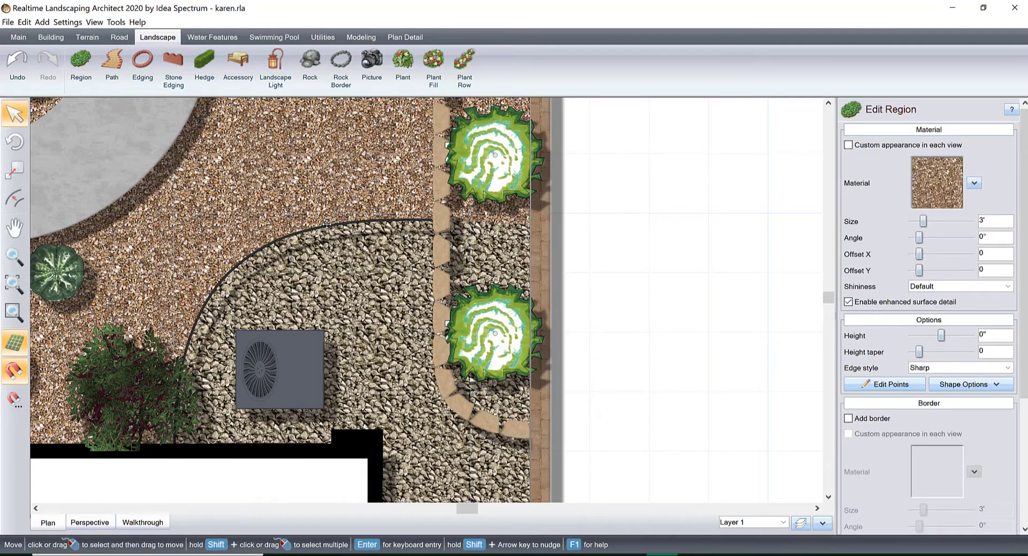
left_click(328, 225)
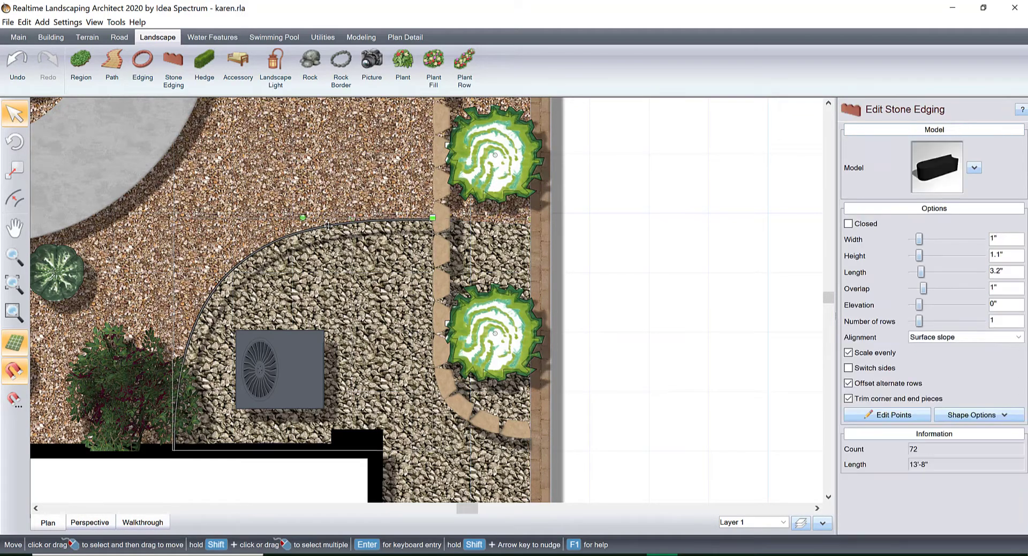
Step: Turn off Cast shadows in Plan view in the curved edging's Advanced Object Properties
right_click(328, 225)
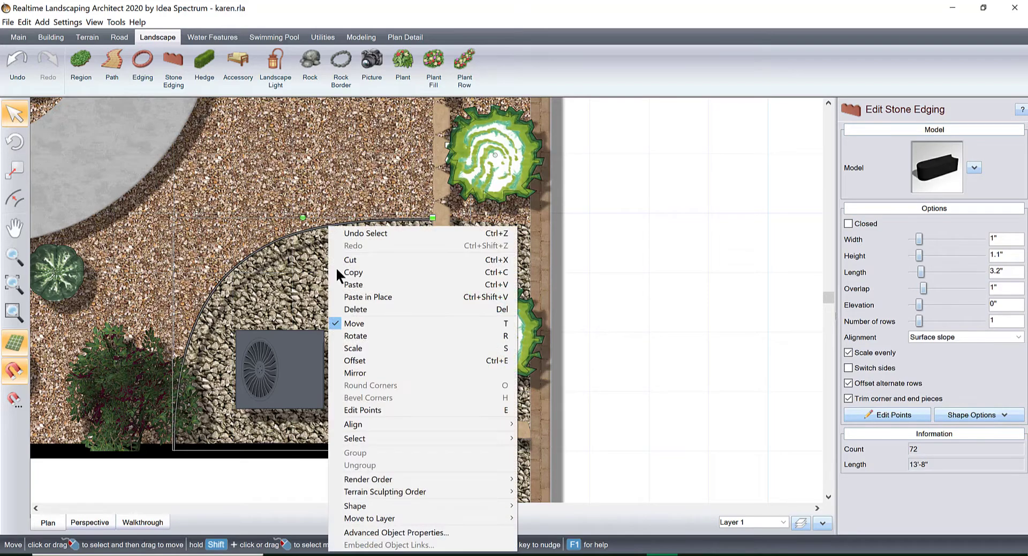
left_click(392, 530)
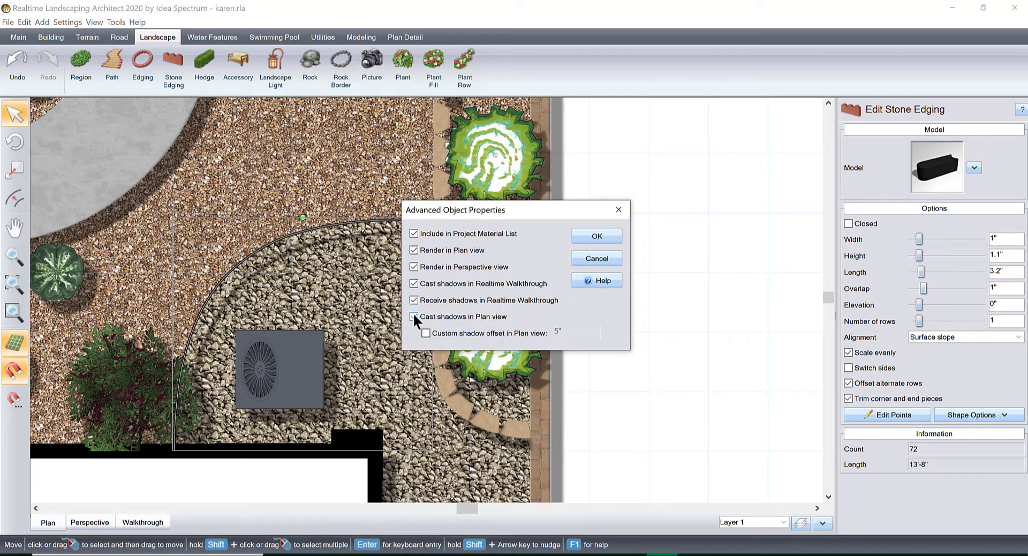
left_click(414, 316)
left_click(581, 237)
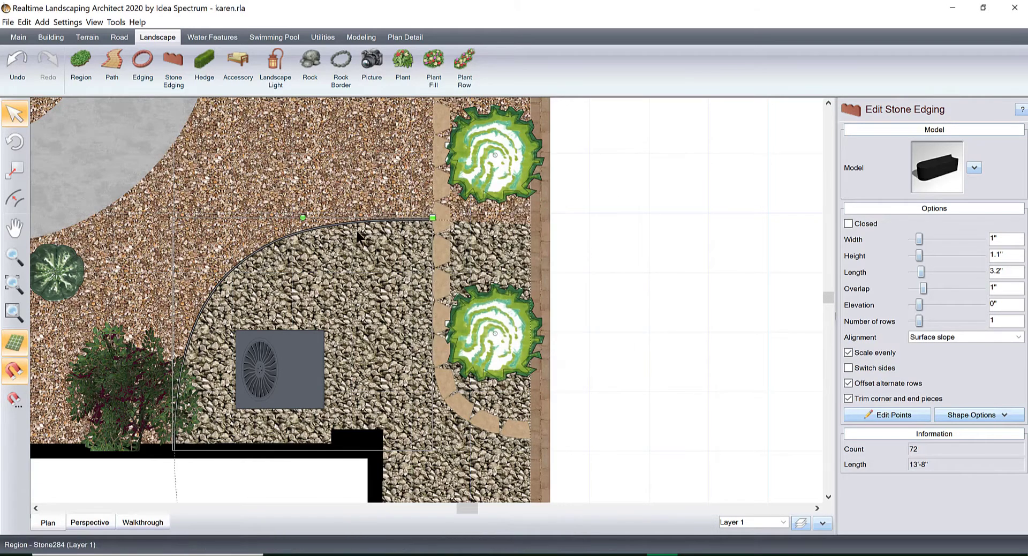
middle_click_drag(576, 259, 483, 346)
scroll(461, 331, "down", 5)
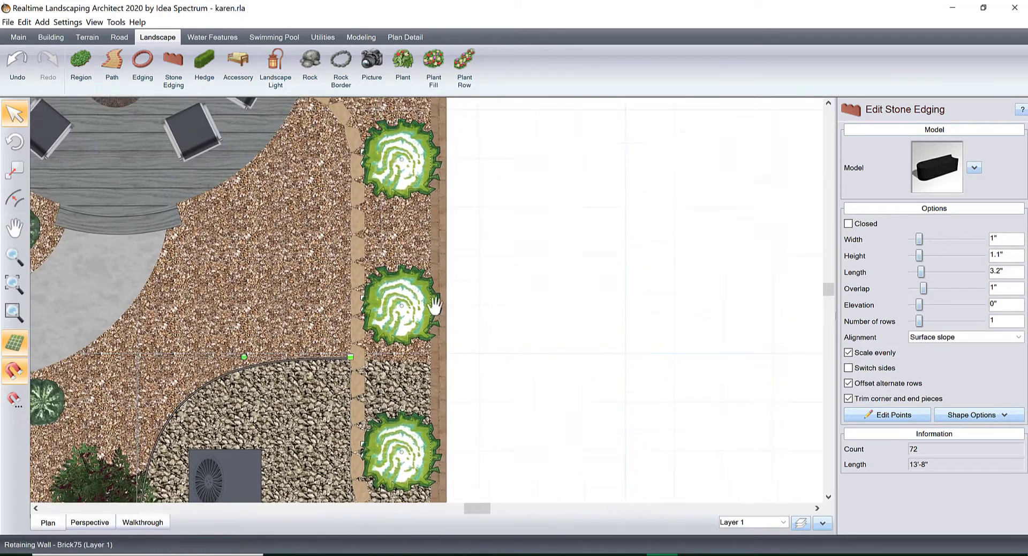
Step: Start a patio and trace its outline down along the stepping stones past the arborvitae
left_click(85, 58)
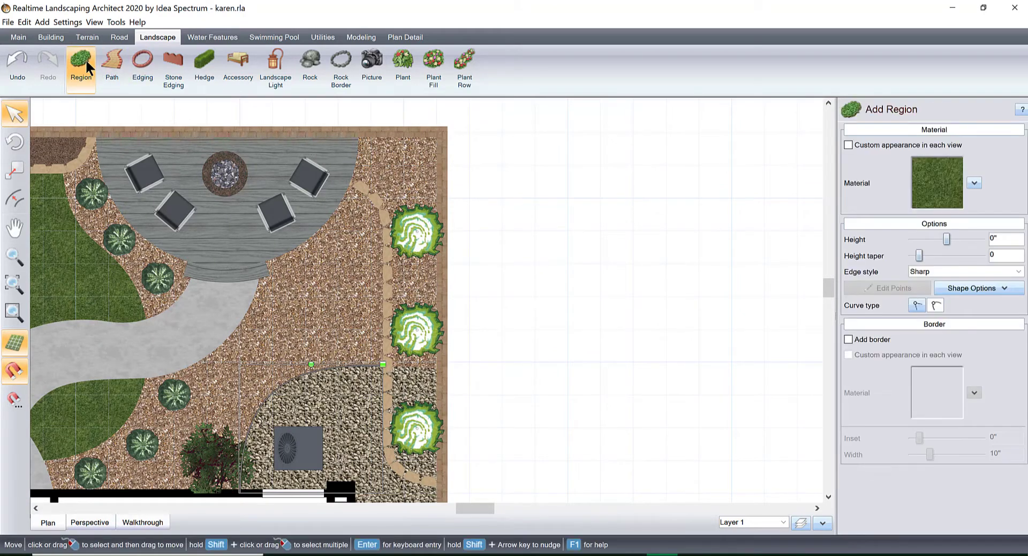
left_click(51, 37)
left_click(456, 67)
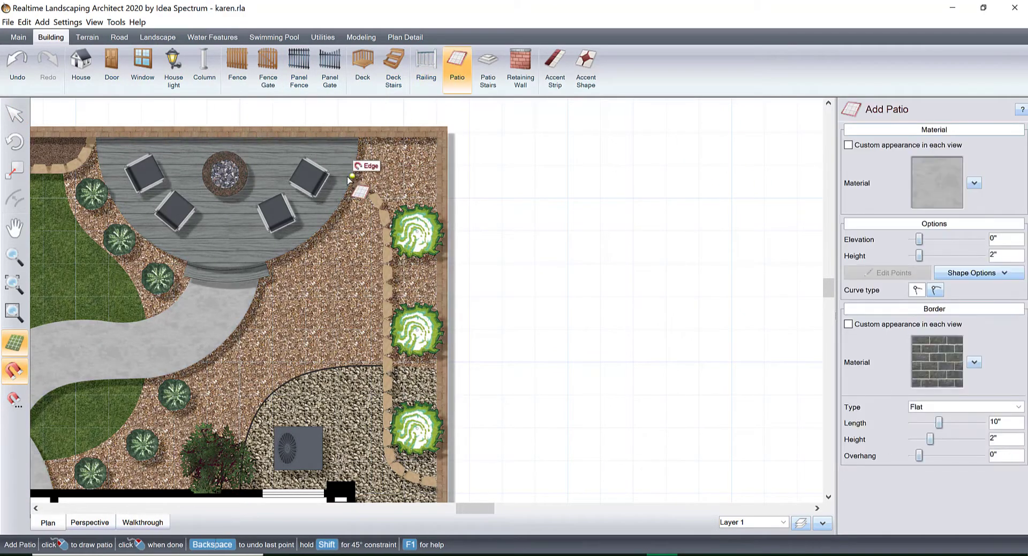
scroll(360, 168, "up", 4)
scroll(356, 264, "up", 2)
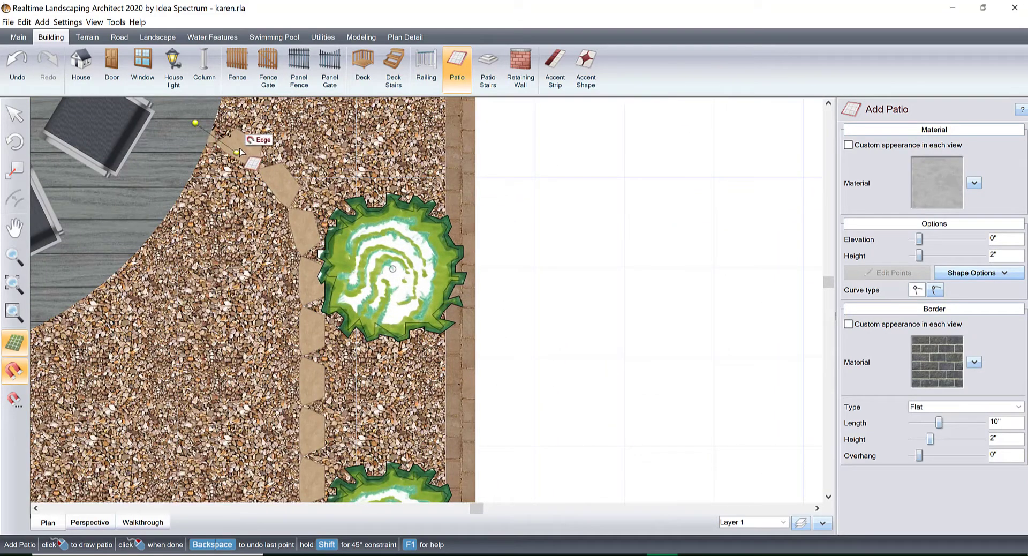
left_click(238, 151)
left_click(270, 178)
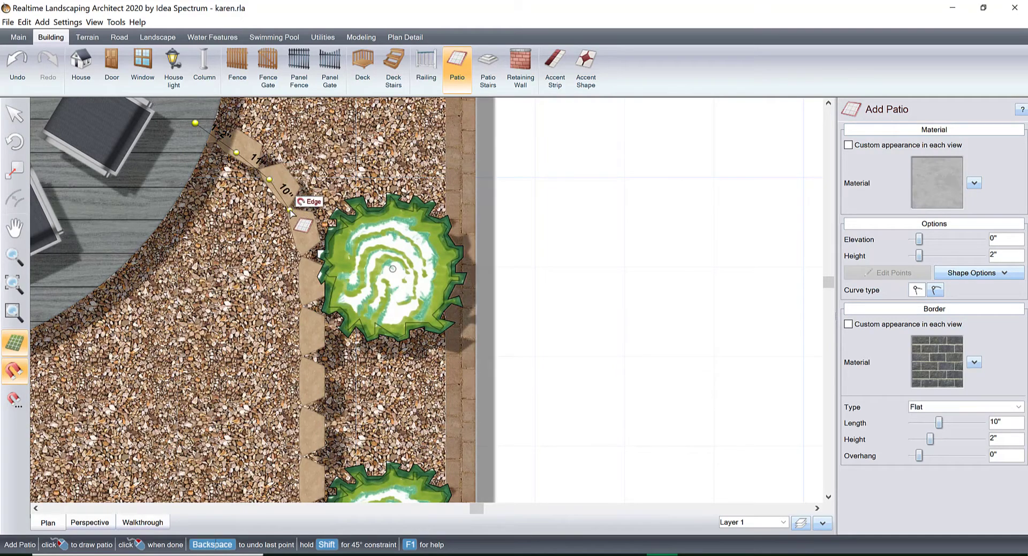
left_click(293, 219)
left_click(301, 274)
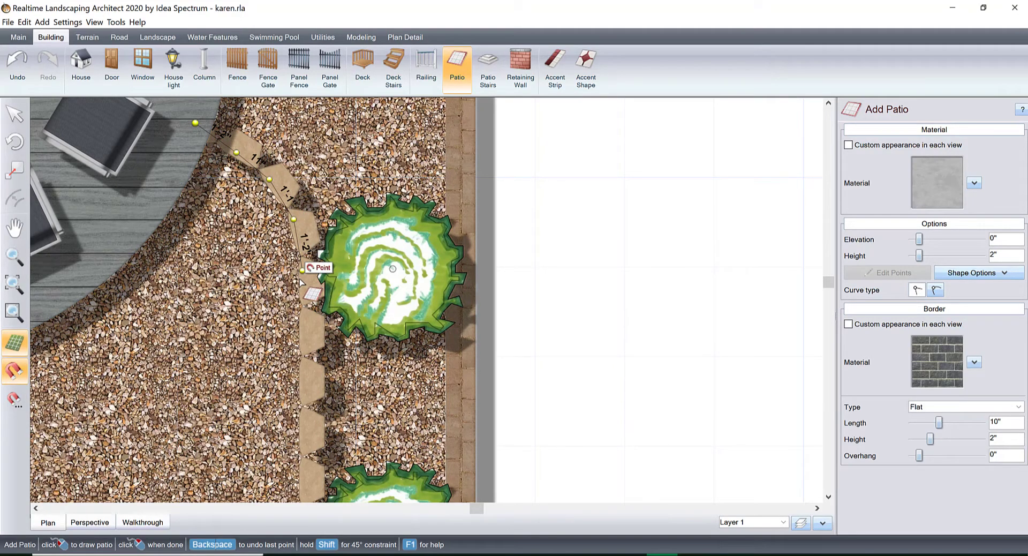
scroll(298, 356, "down", 5)
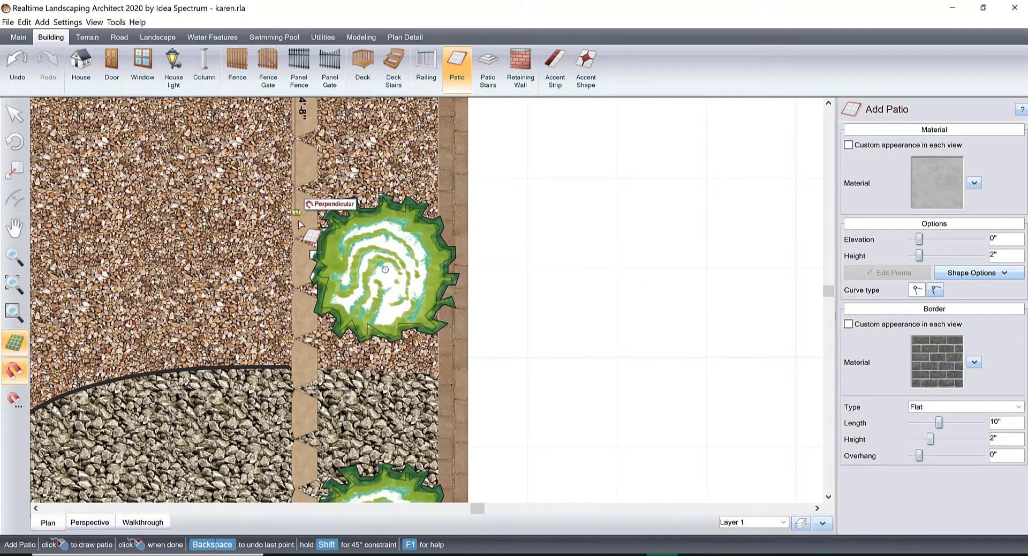
scroll(300, 217, "down", 4)
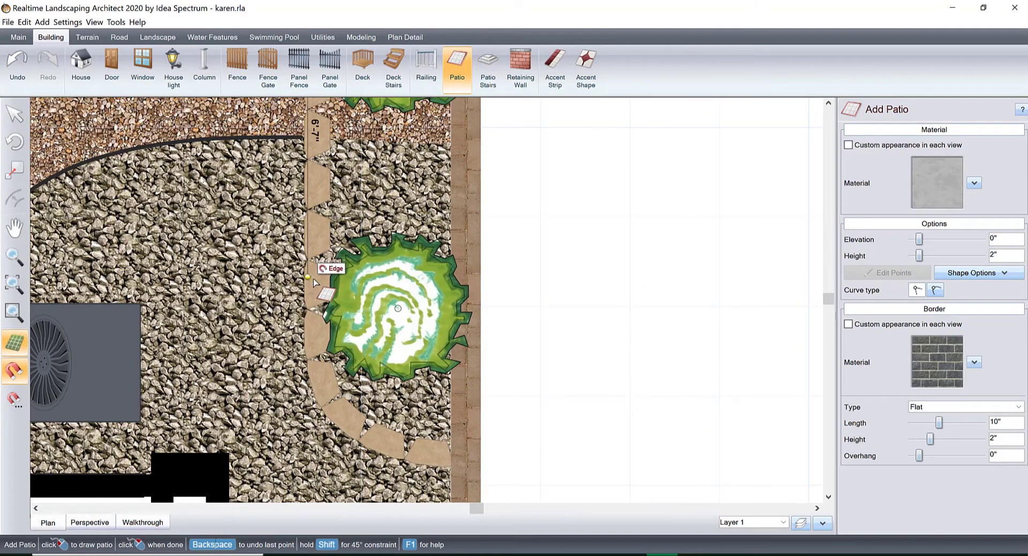
left_click(313, 280)
left_click(313, 327)
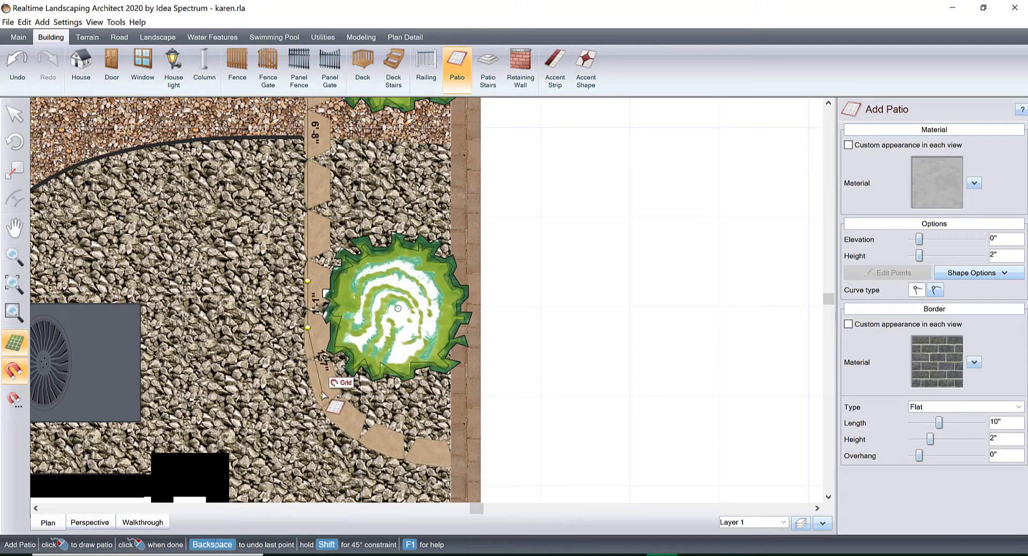
Step: Continue the patio outline along the curving stones to the wall's top corner and close it
scroll(315, 370, "up", 3)
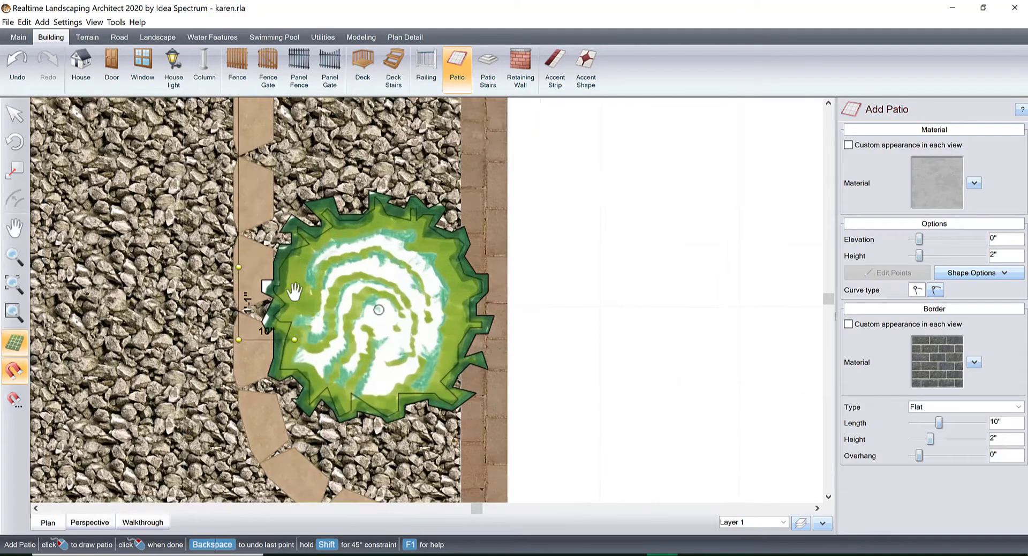
middle_click_drag(265, 482, 262, 225)
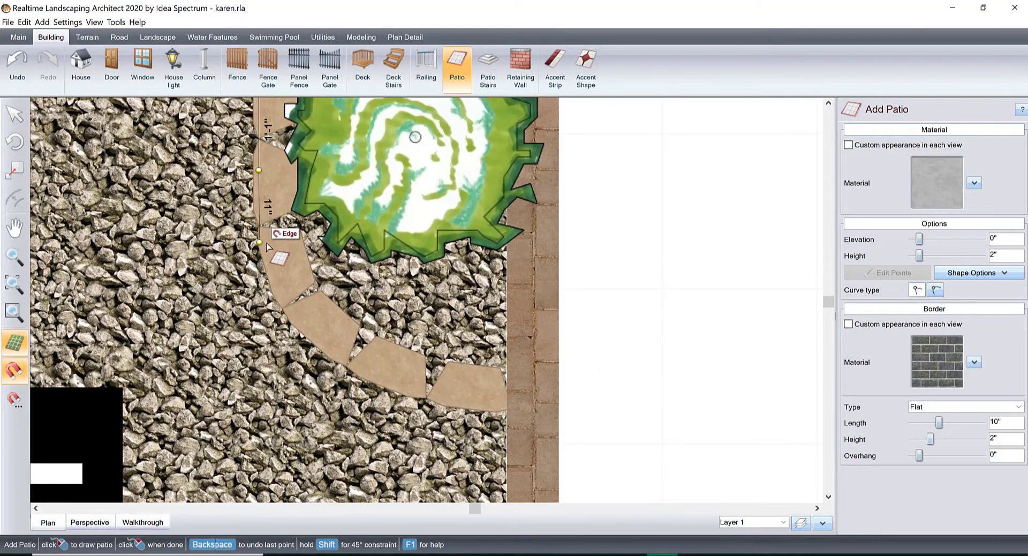
left_click(265, 242)
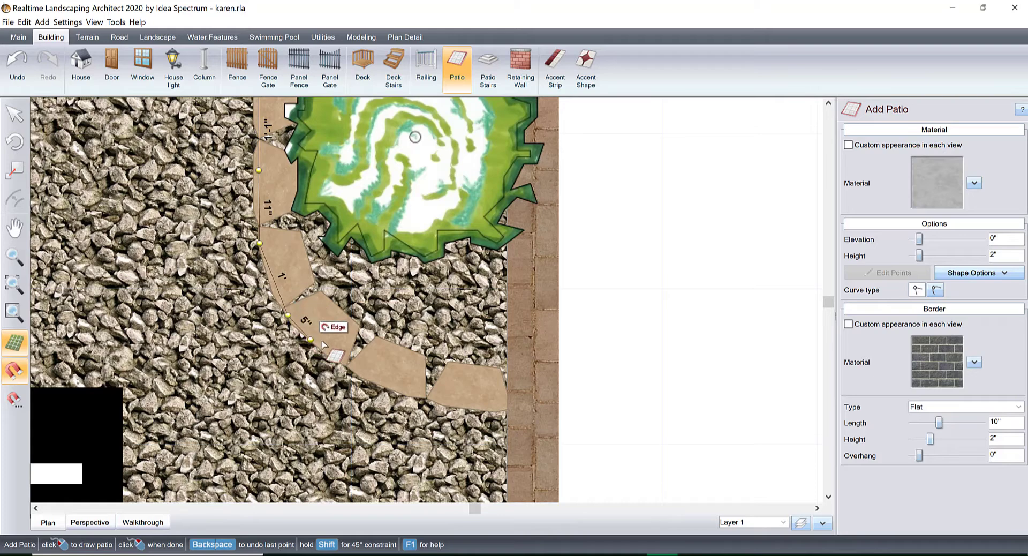
left_click(377, 375)
left_click(438, 399)
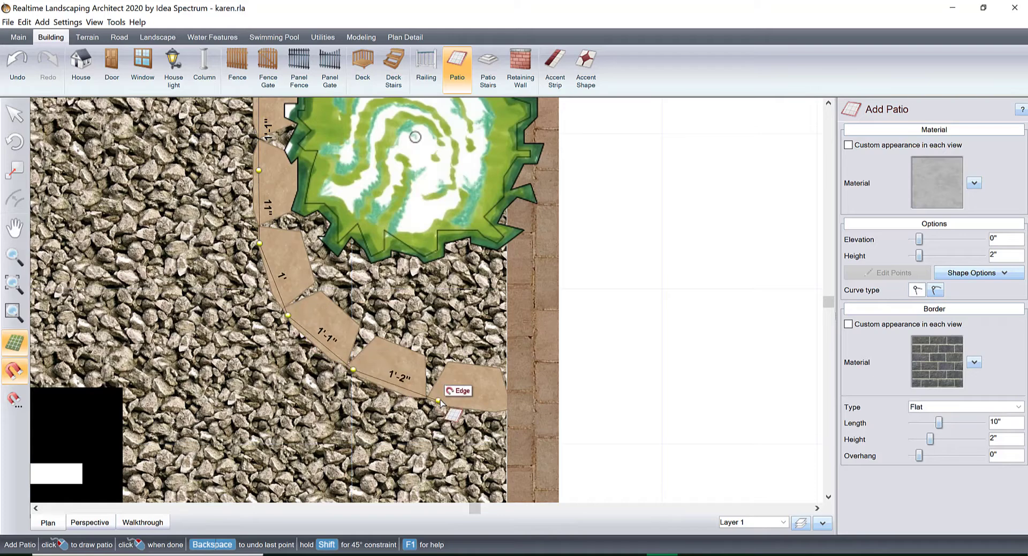
left_click(513, 401)
left_click(532, 375)
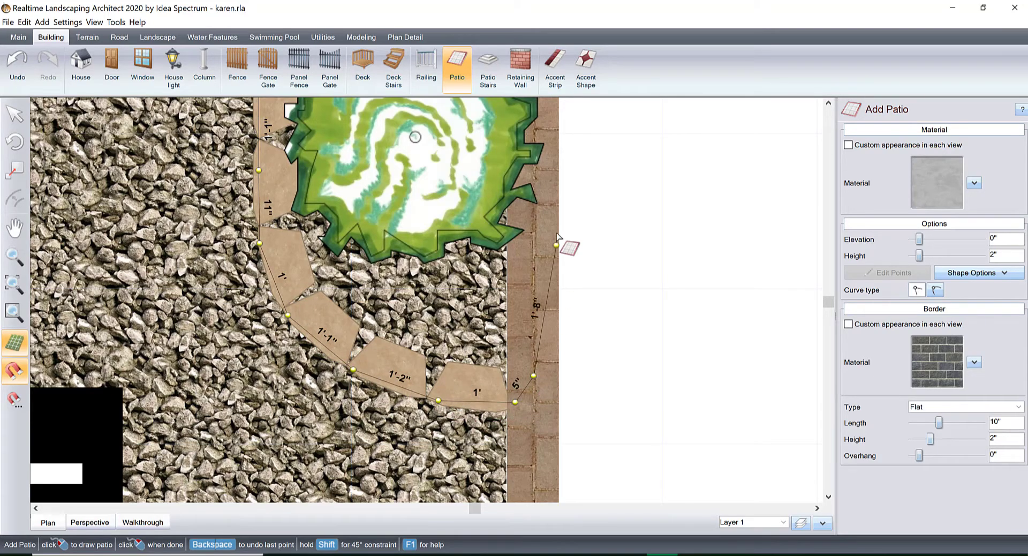
scroll(556, 232, "down", 5)
middle_click_drag(484, 179, 454, 471)
middle_click_drag(441, 198, 454, 425)
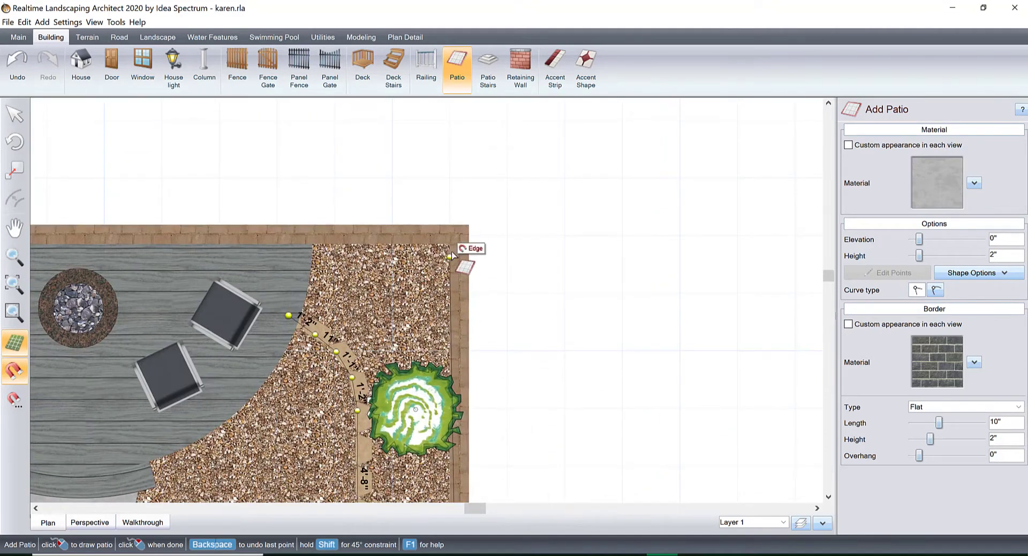
left_click(457, 236)
left_click(293, 244)
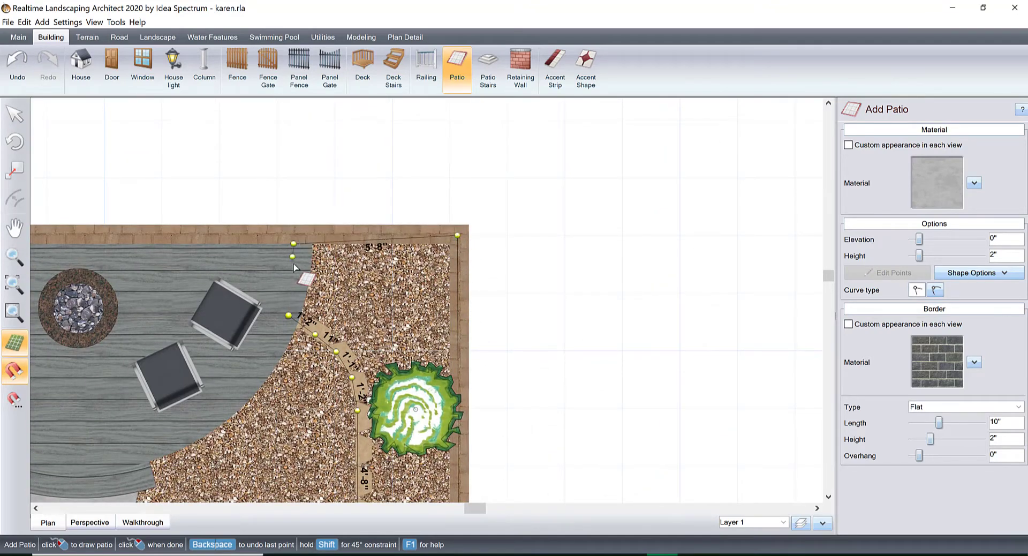
left_click(288, 315)
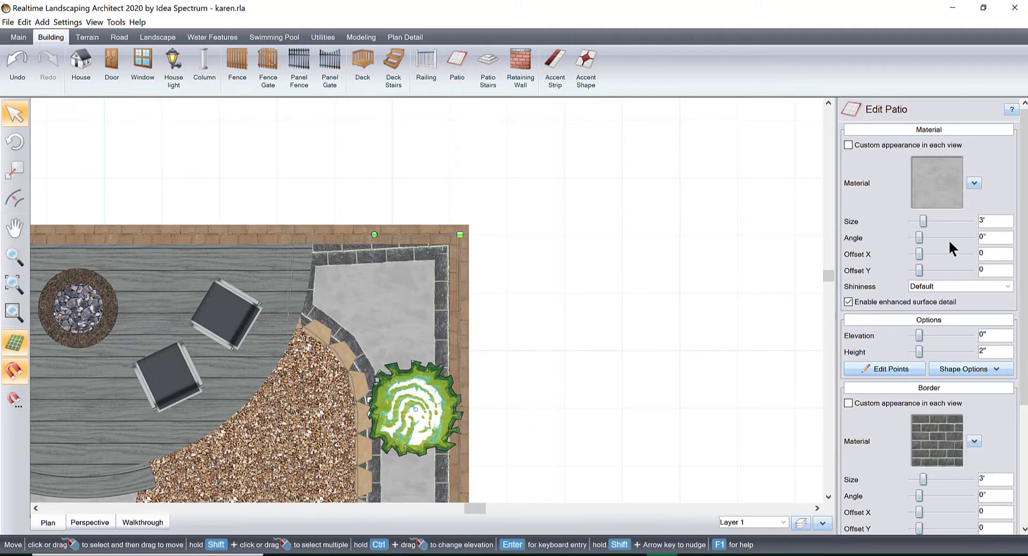
Step: Surface the new patio with the brown Stone339 material from Favorites
left_click(929, 177)
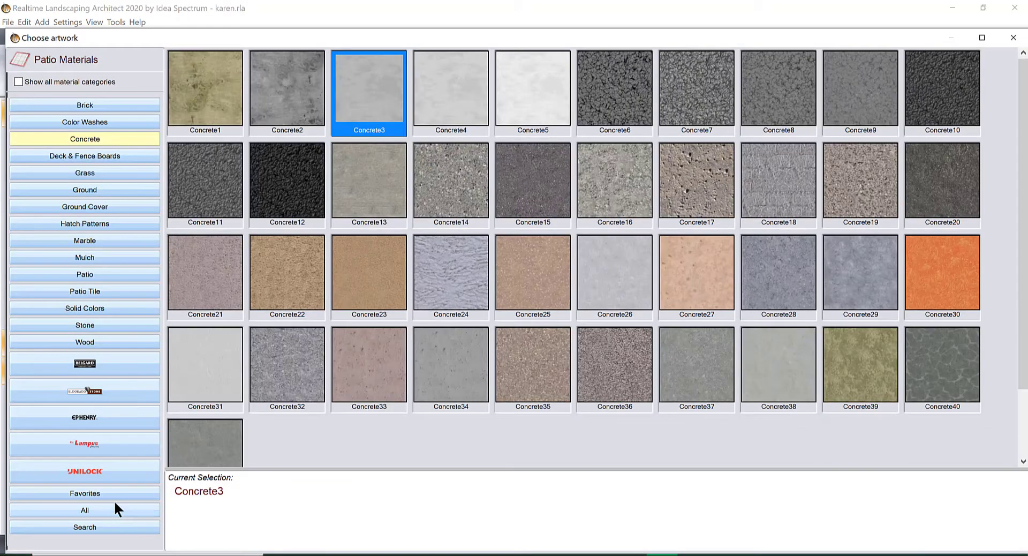
left_click(102, 493)
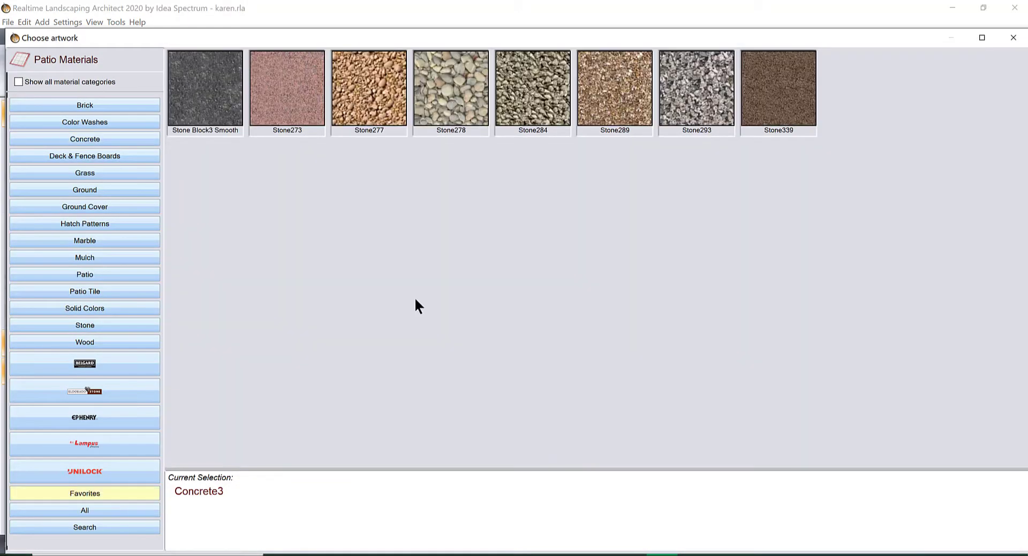
double_click(786, 95)
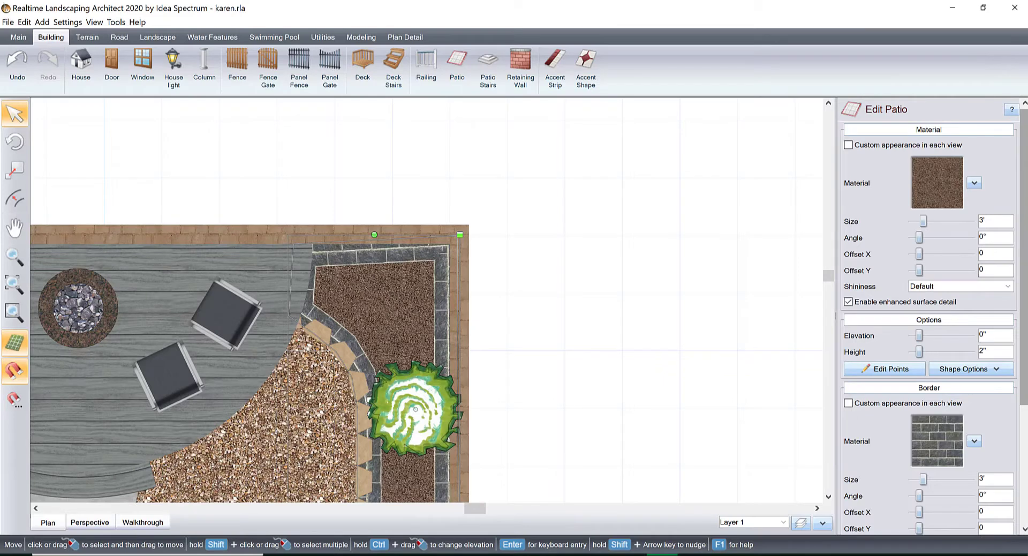
scroll(910, 210, "down", 3)
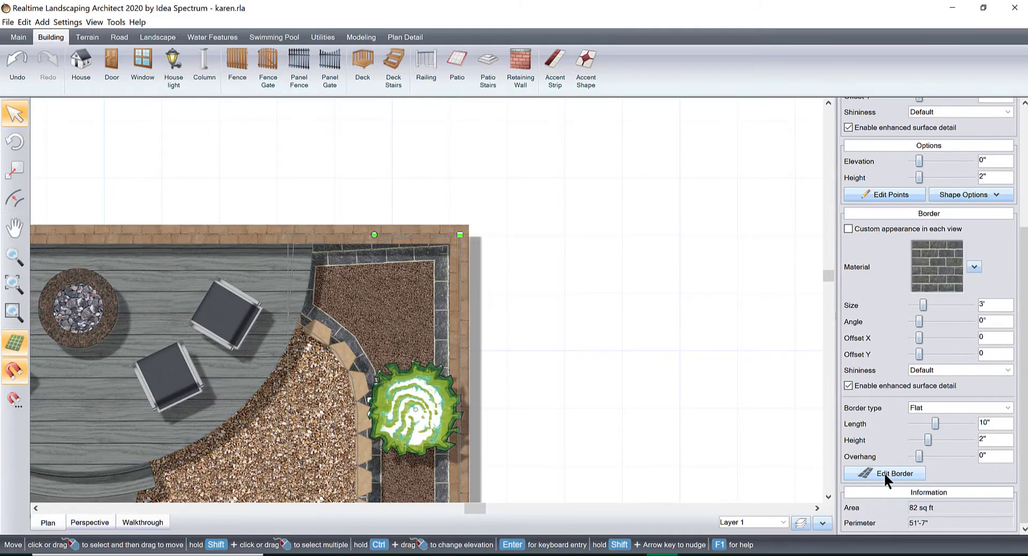
Step: Set the patio's border type to None and view it in 3D perspective
left_click(885, 473)
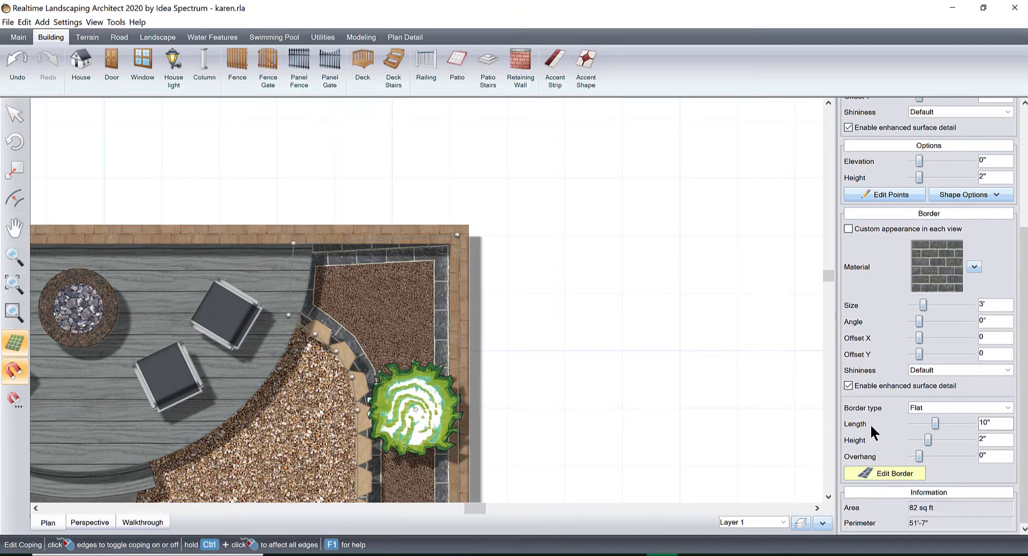
left_click(881, 470)
left_click(949, 407)
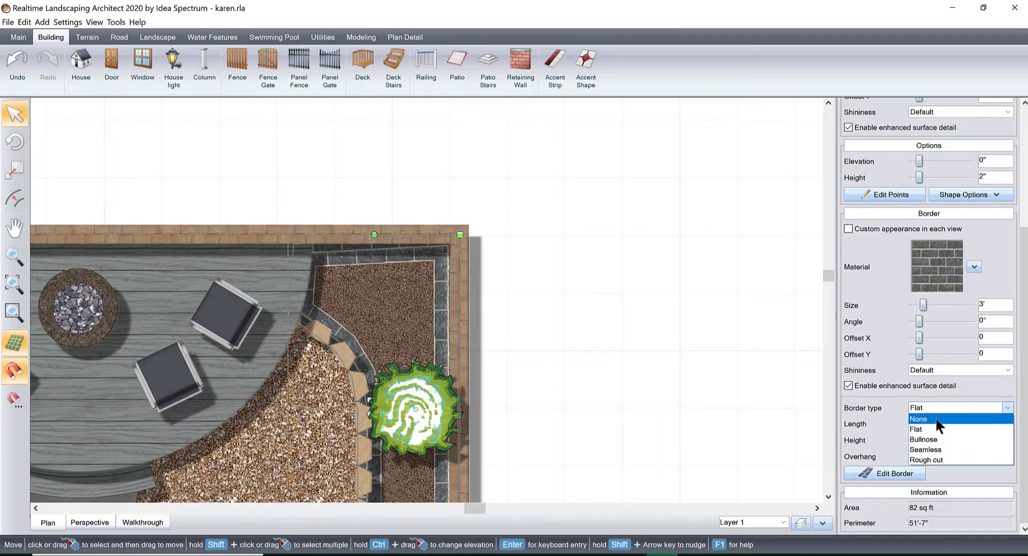
left_click(935, 419)
scroll(530, 252, "down", 3)
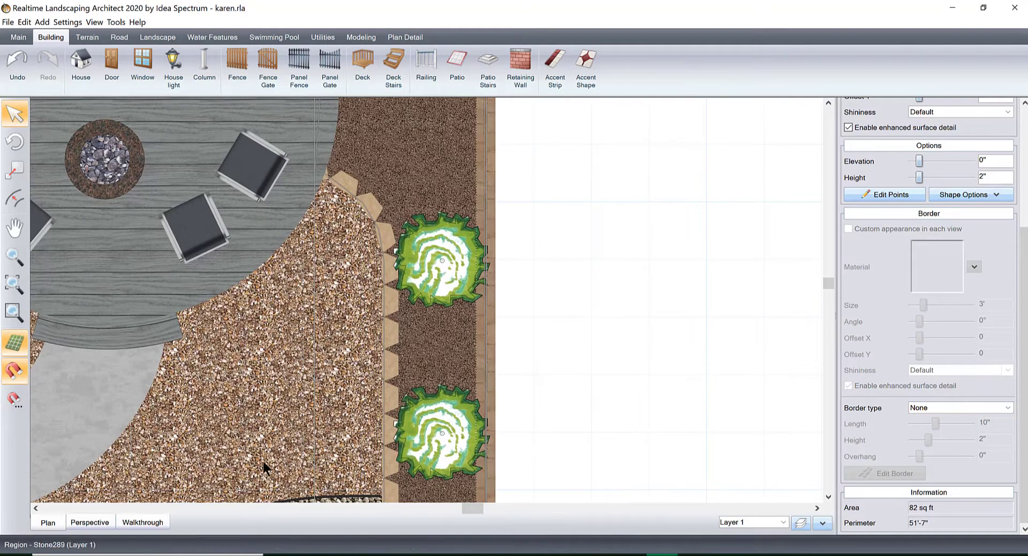
left_click(106, 520)
scroll(471, 352, "up", 4)
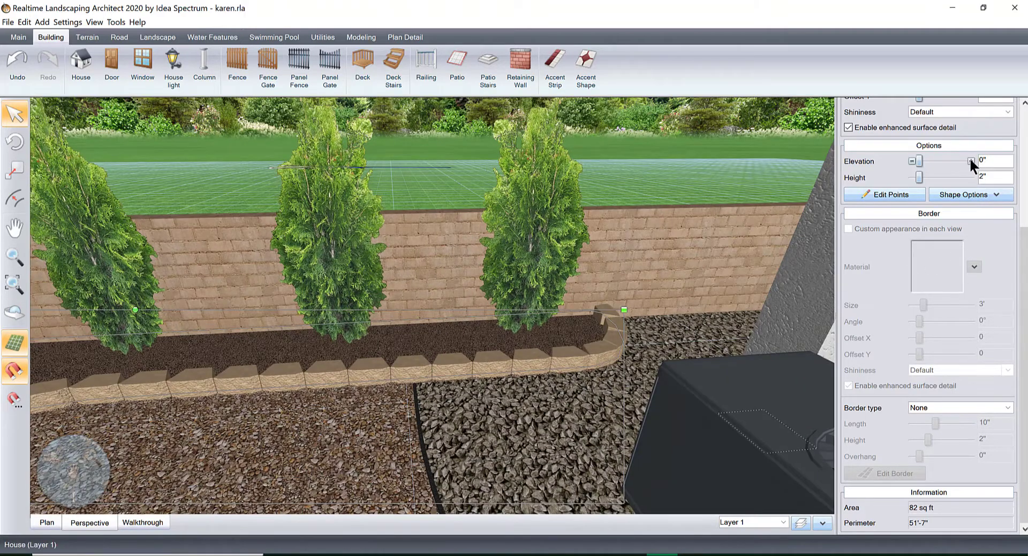
Step: Raise the arborvitae bed's elevation to 4 inches
left_click(970, 161)
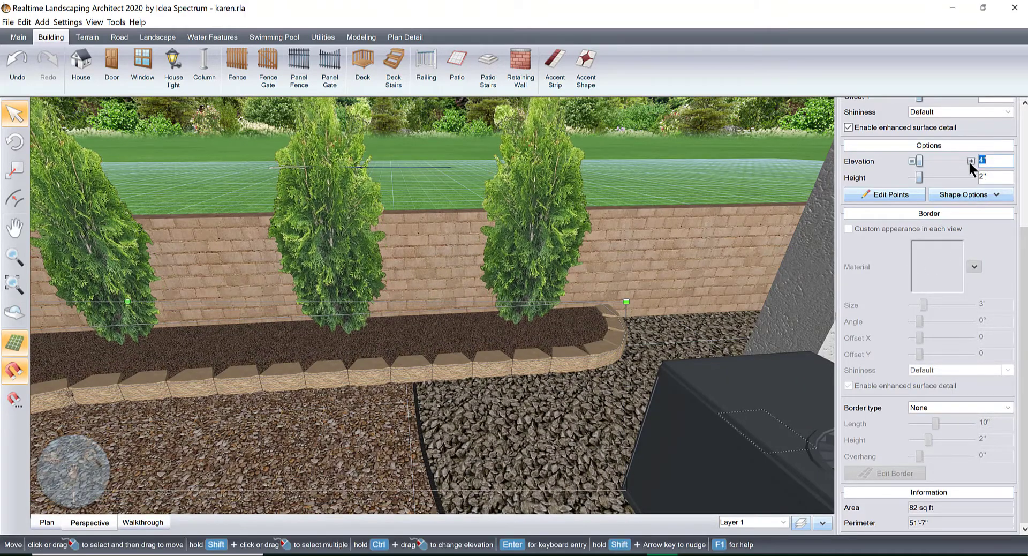
scroll(623, 316, "down", 3)
middle_click_drag(446, 355, 618, 237)
mouse_move(617, 236)
right_mouse_down()
mouse_move(505, 287)
mouse_move(493, 324)
mouse_move(457, 337)
mouse_move(686, 307)
mouse_move(546, 294)
mouse_move(522, 356)
mouse_move(517, 296)
mouse_move(621, 222)
right_mouse_up()
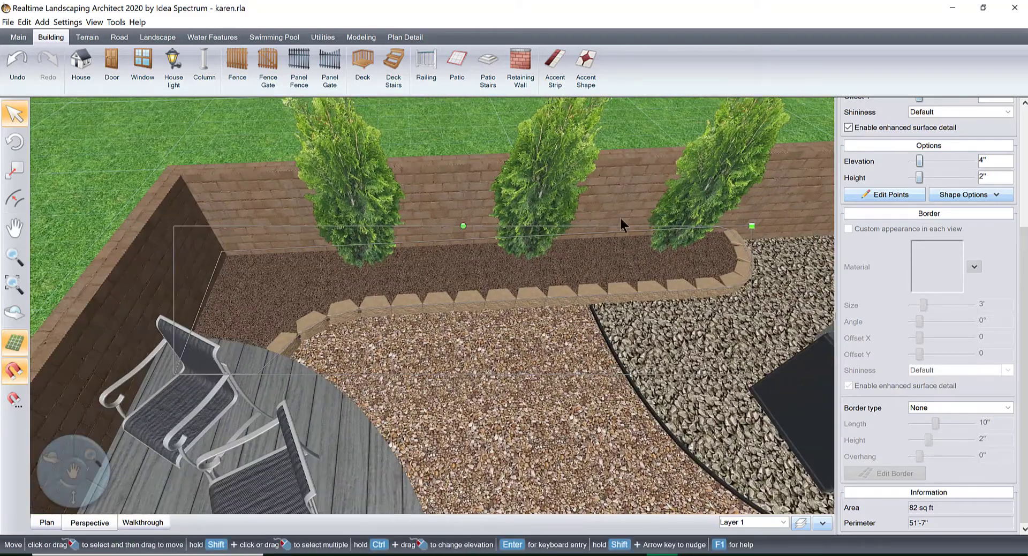
Step: Shorten the arborvitae row from 12' to 11' by moving its start point
left_click(568, 174)
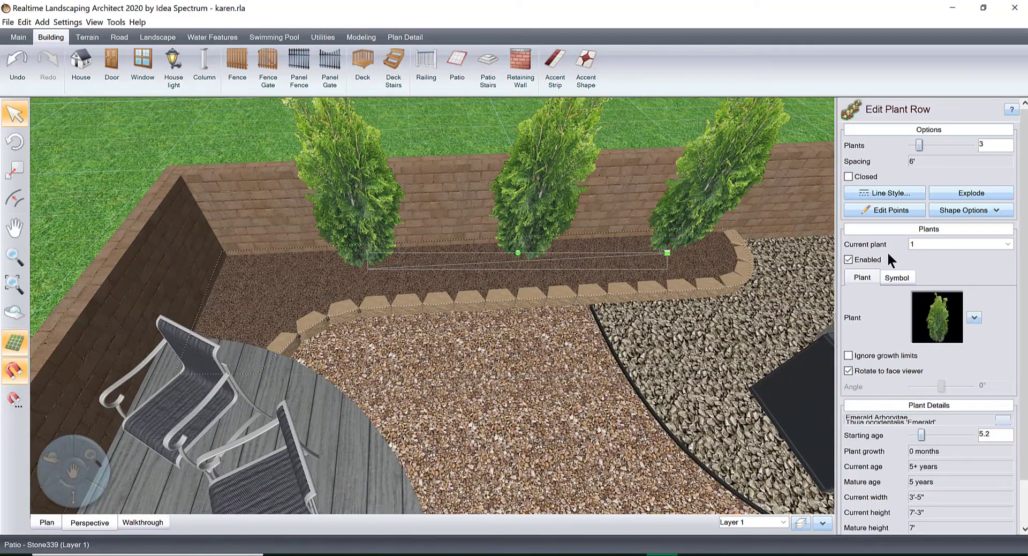
left_click(881, 210)
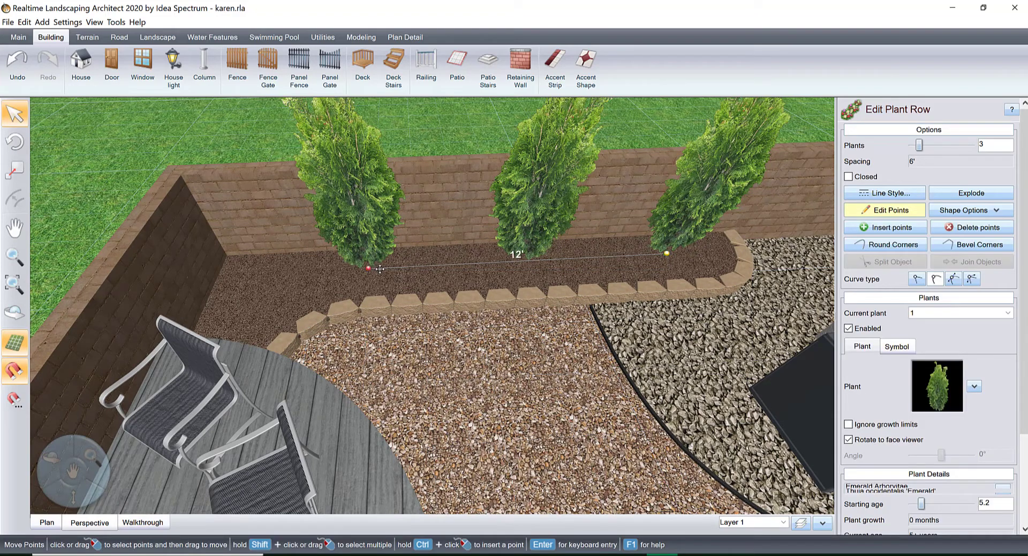
left_click_drag(380, 269, 396, 267)
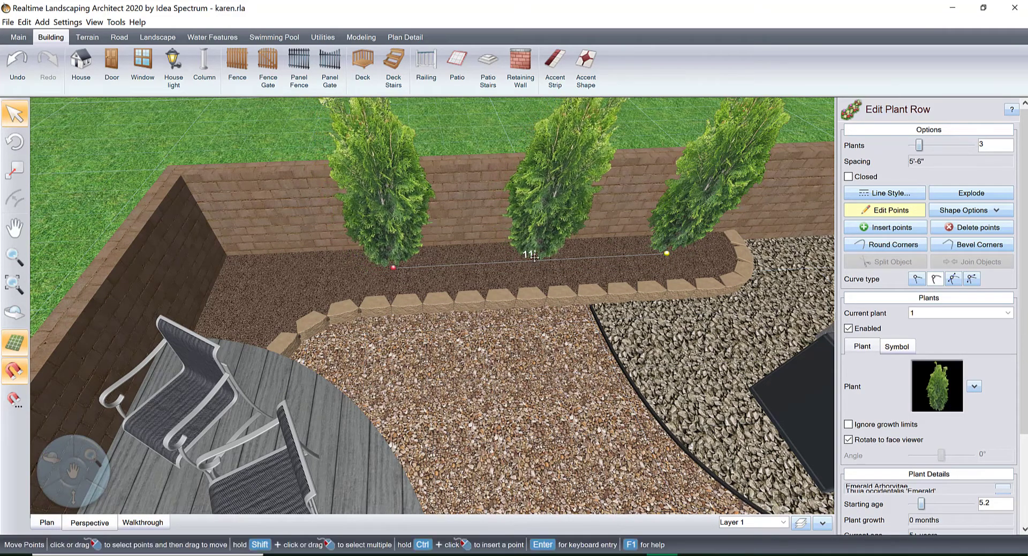
left_click(901, 210)
right_click_drag(600, 280, 476, 219)
middle_click_drag(477, 219, 542, 322)
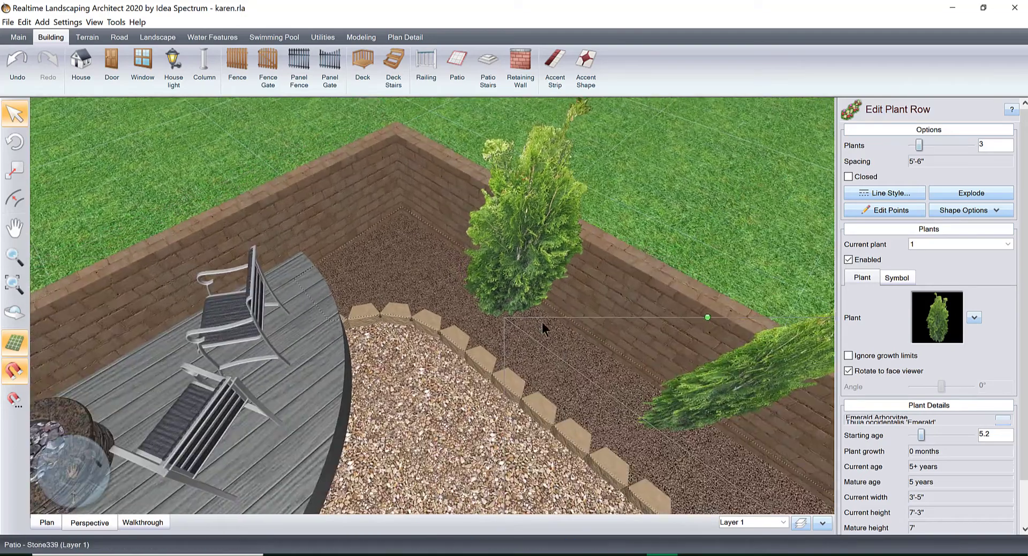
right_click_drag(542, 322, 439, 181)
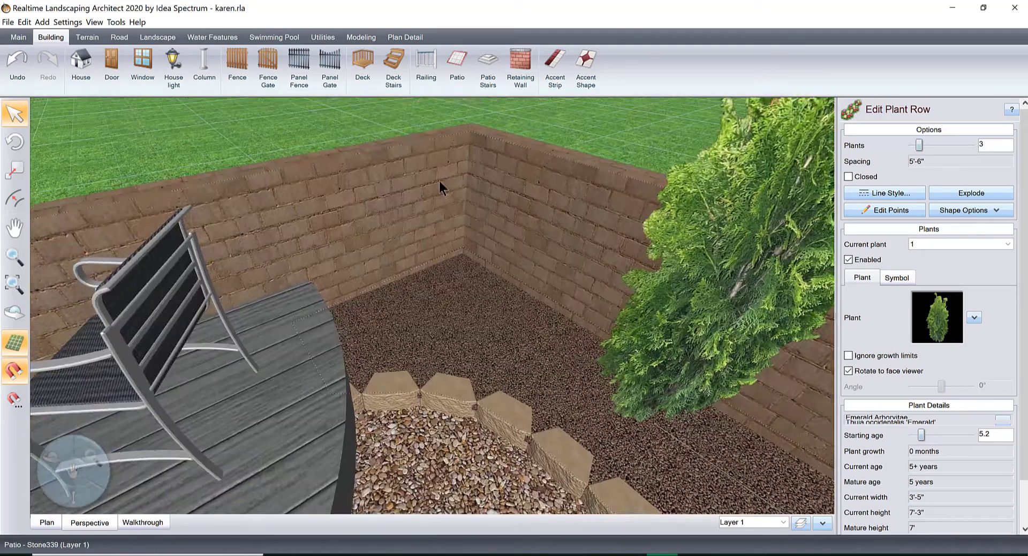
left_click(158, 37)
Step: Place a Rose 'Double Knock Out' from Favorites in the empty bed corner
left_click(402, 65)
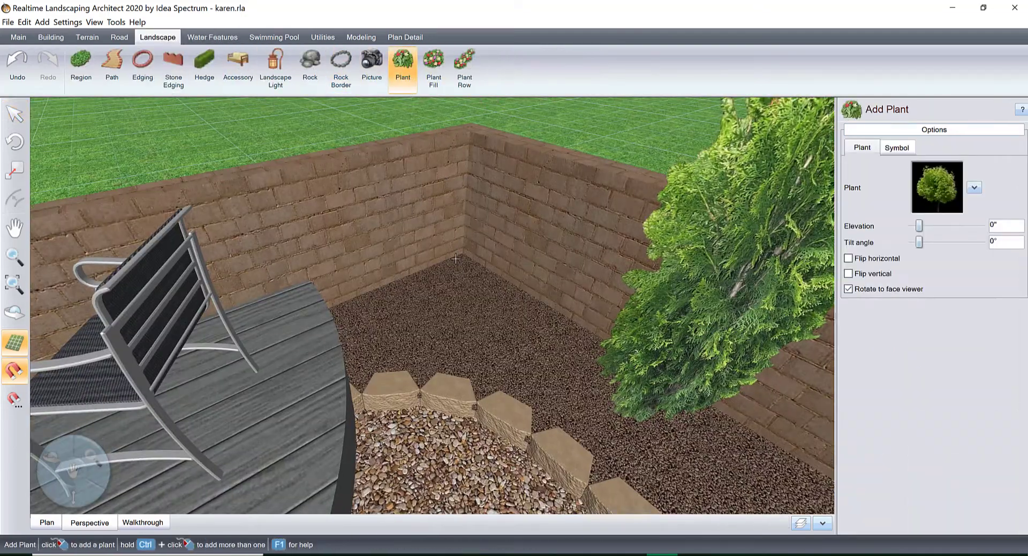
left_click(462, 321)
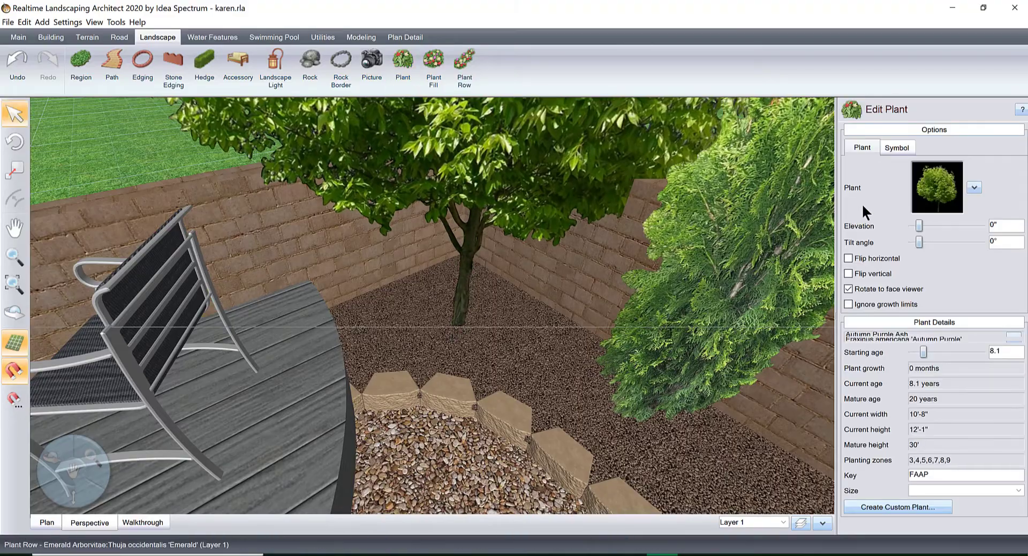
left_click(930, 187)
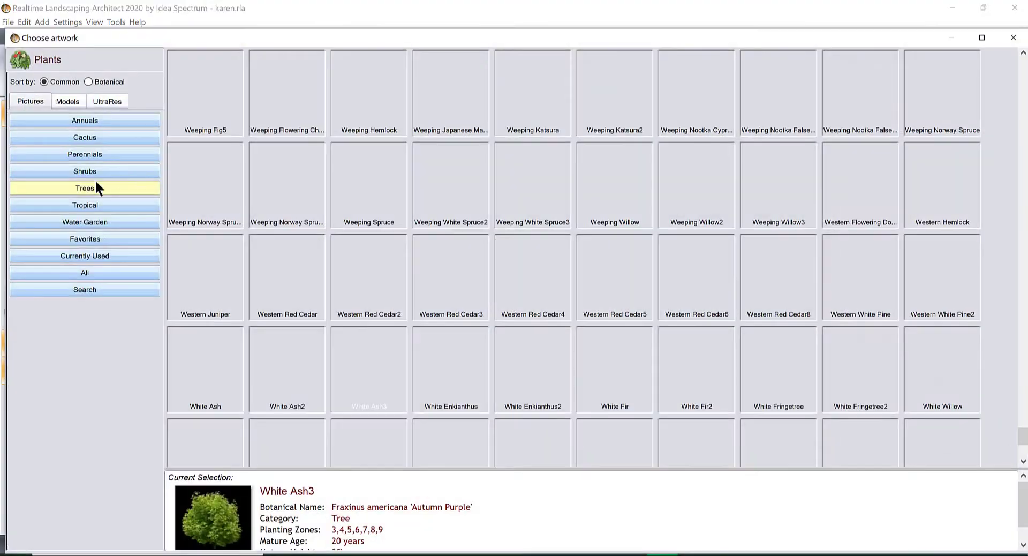
left_click(101, 237)
left_click(693, 555)
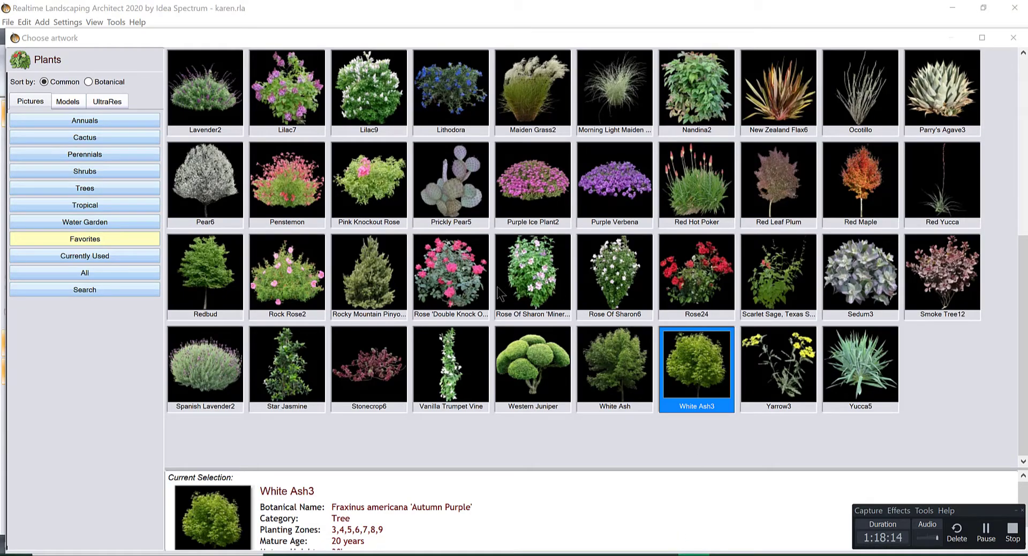
double_click(448, 276)
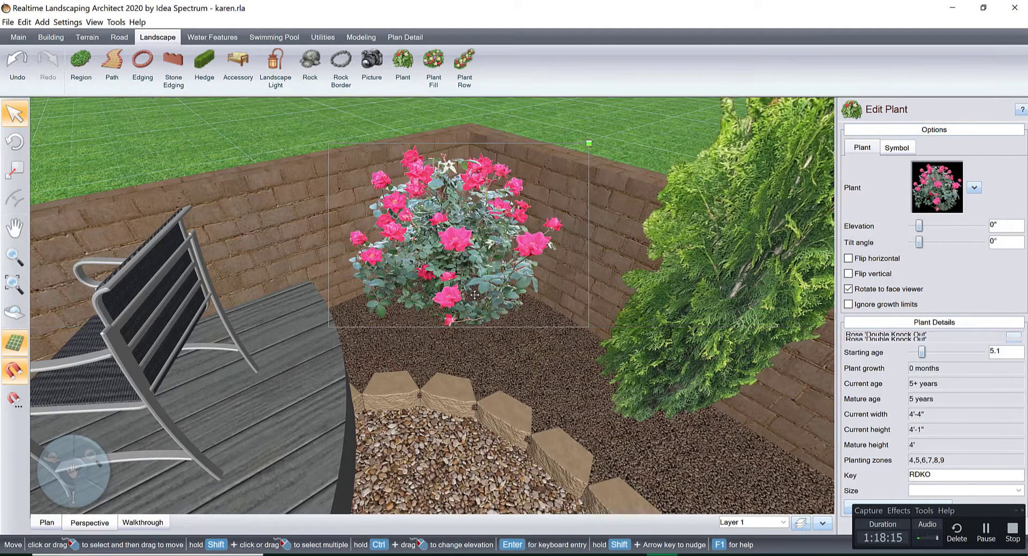
Step: Shrink the rose down to a starting age of 4.5
middle_click_drag(469, 305, 535, 260)
left_click_drag(563, 134, 552, 147)
scroll(595, 326, "down", 5)
right_click_drag(595, 325, 573, 350)
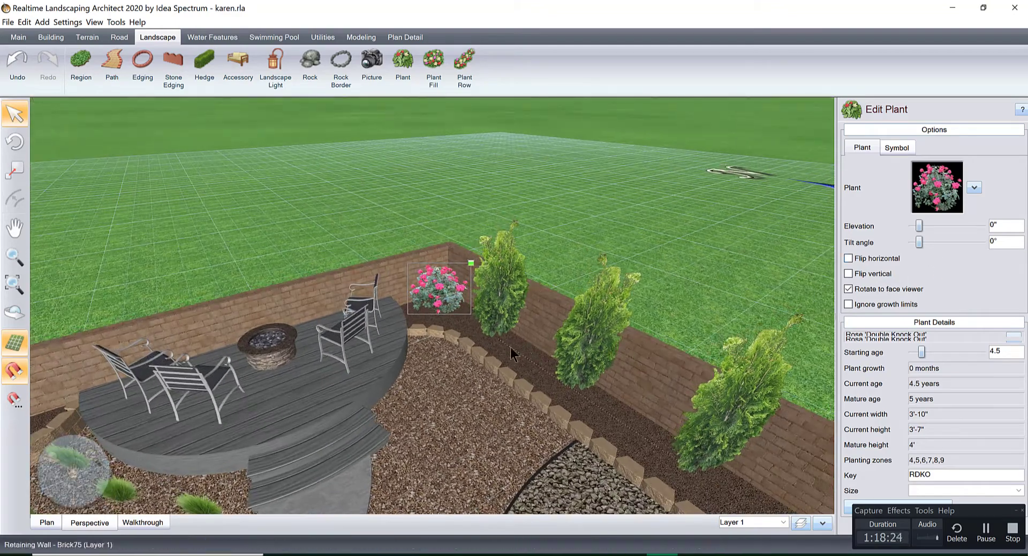
right_click_drag(464, 350, 412, 356)
middle_click_drag(412, 356, 624, 357)
right_click_drag(624, 358, 484, 235)
Step: Shorten the arborvitae row from 11' to 10' in plan view
left_click(484, 235)
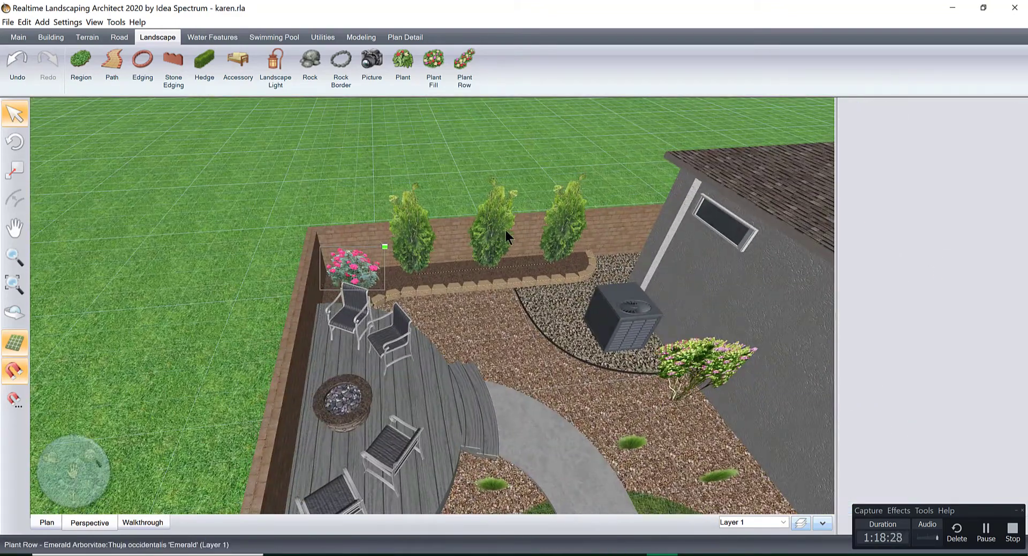
left_click(881, 210)
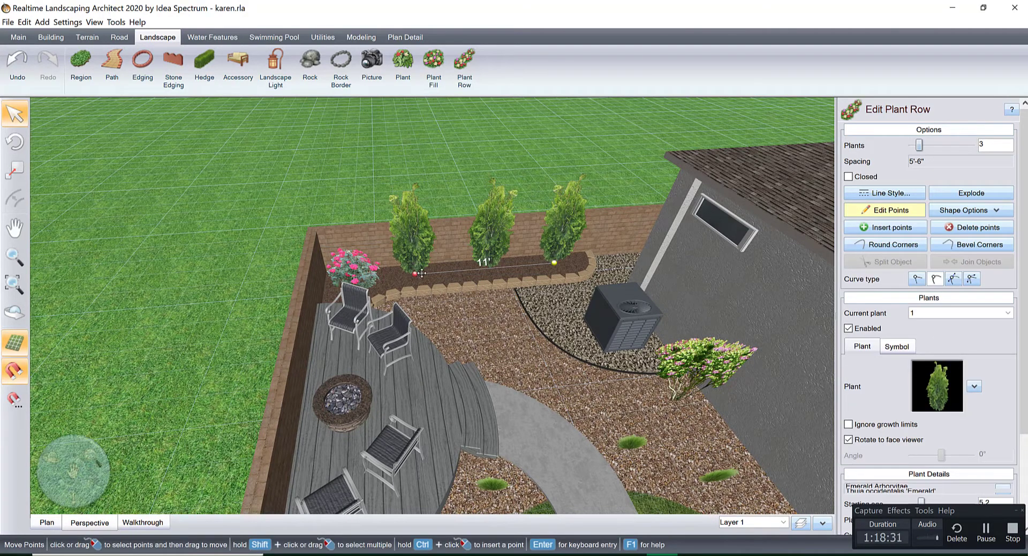
left_click_drag(421, 273, 424, 270)
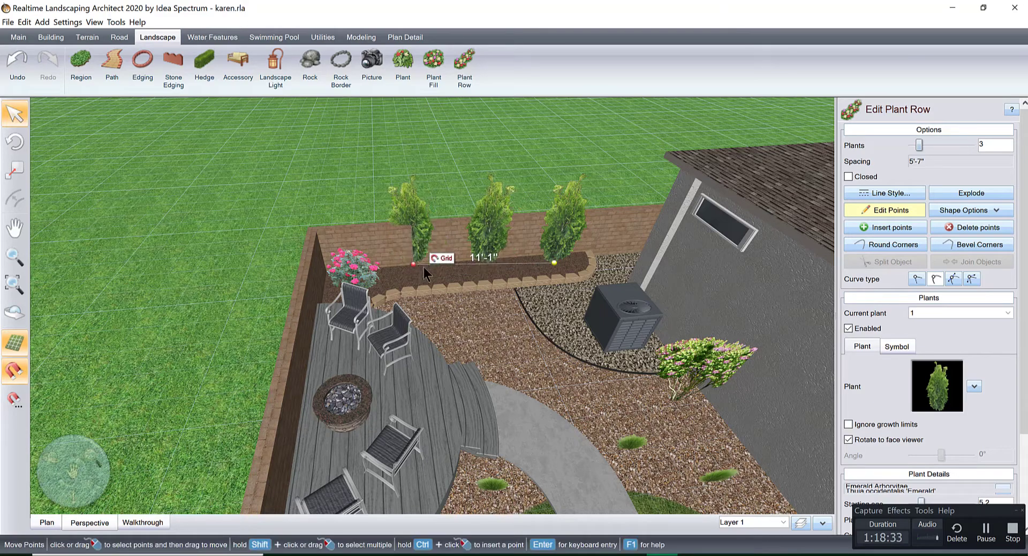
key("ctrl+z")
left_click(46, 522)
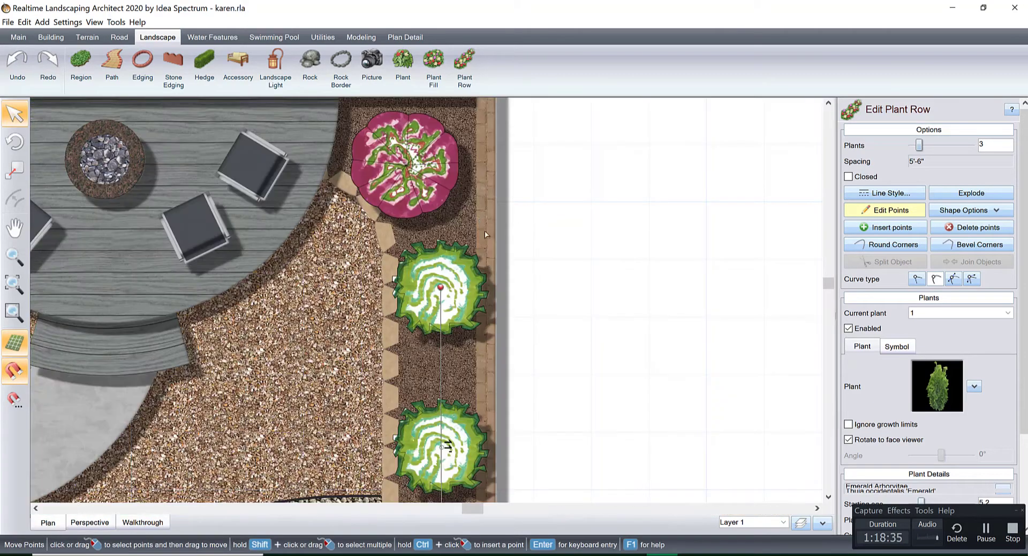
left_click_drag(441, 290, 441, 318)
scroll(464, 328, "down", 2)
middle_click_drag(463, 329, 480, 291)
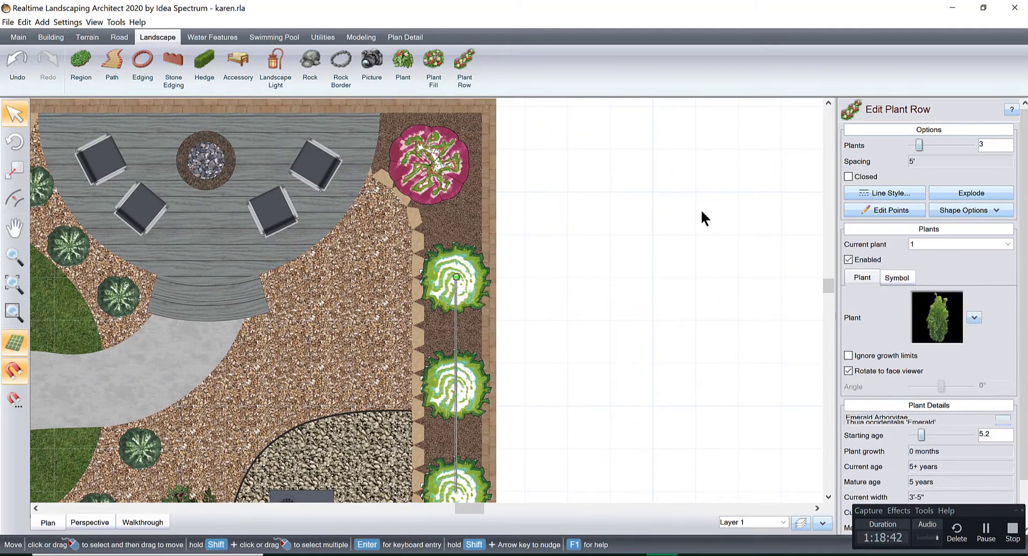
Step: Nudge the pink rose slightly up and to the right
left_click(437, 164)
left_click_drag(439, 162, 447, 160)
scroll(417, 262, "down", 1)
middle_click_drag(416, 264, 647, 192)
scroll(648, 197, "down", 1)
scroll(649, 197, "down", 2)
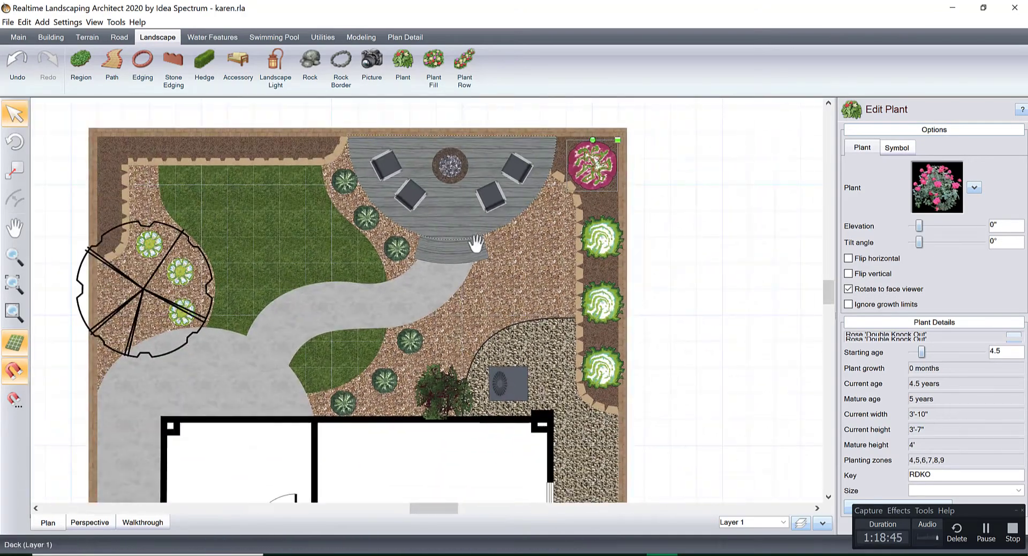
middle_click_drag(475, 243, 539, 238)
middle_click_drag(384, 244, 519, 322)
scroll(472, 280, "up", 3)
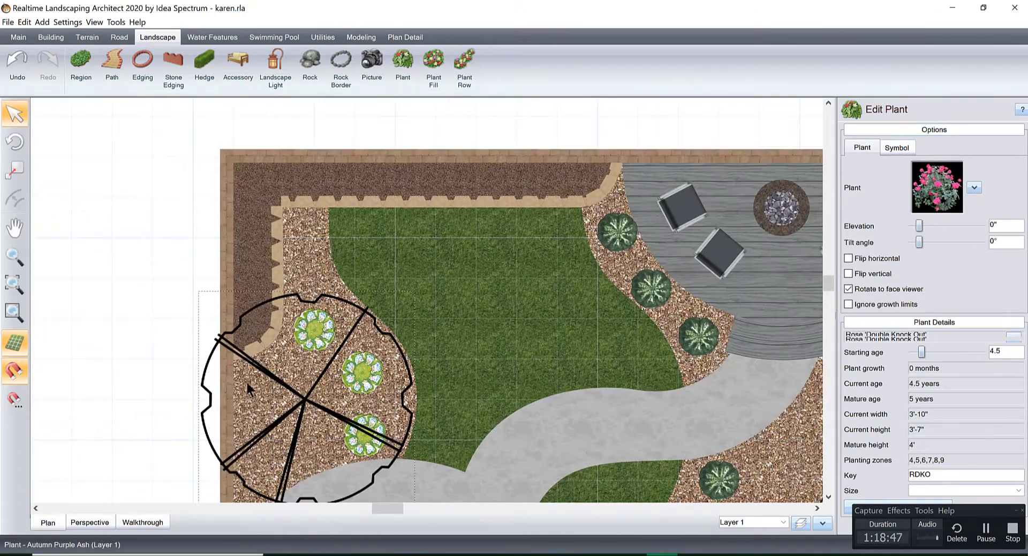
Step: Check the bed in 3D perspective, then begin a plant row from plan view
left_click(89, 522)
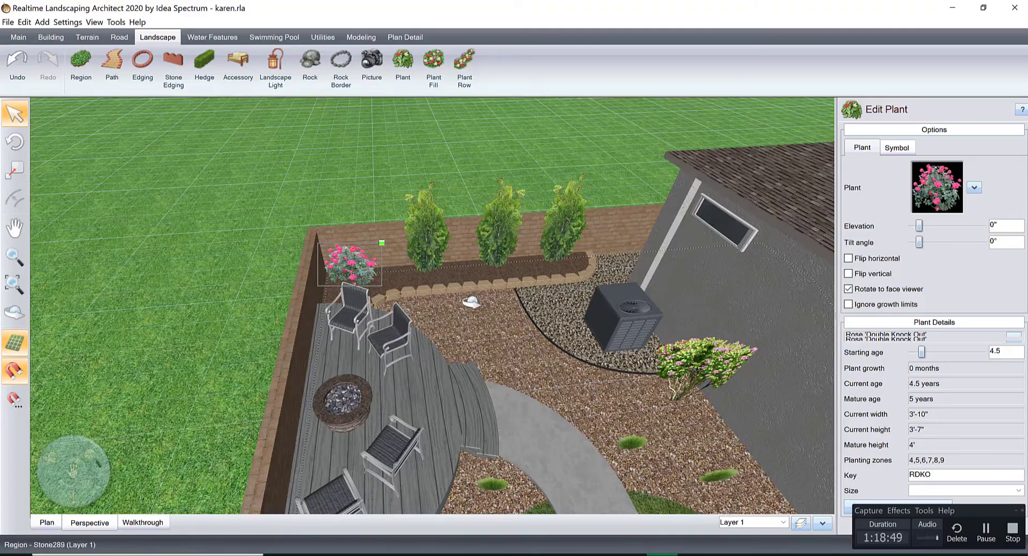
middle_click_drag(473, 300, 377, 355)
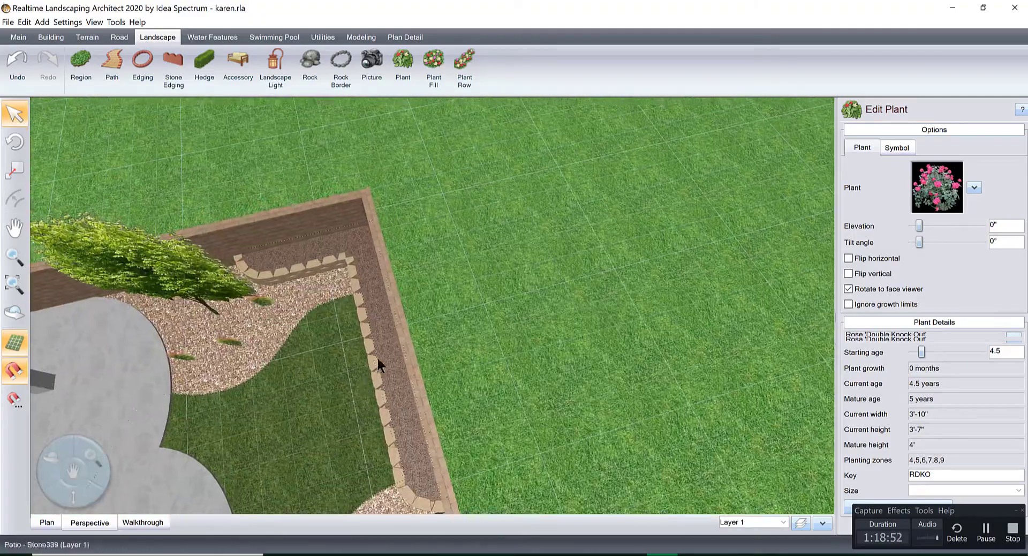
left_click(46, 522)
scroll(416, 255, "up", 2)
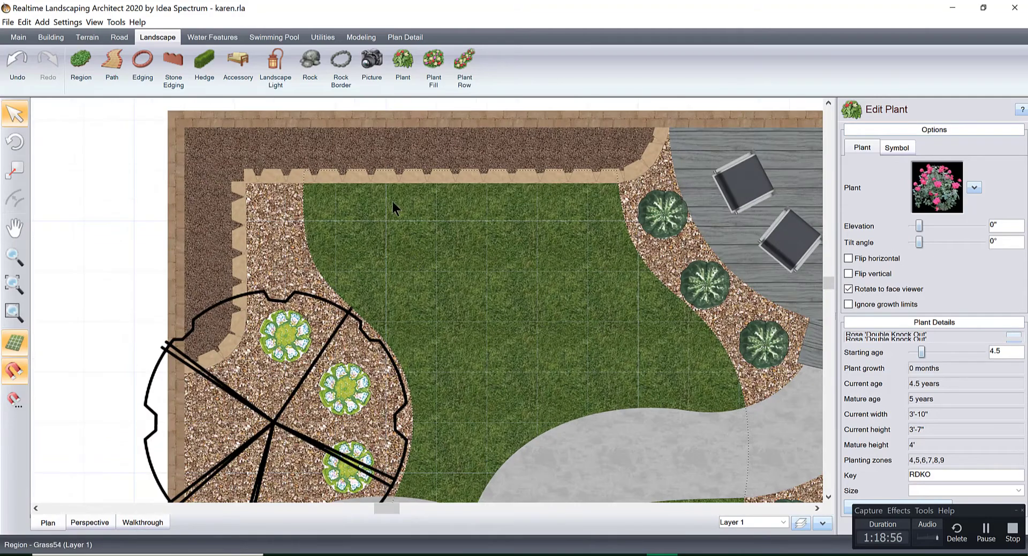
left_click(462, 62)
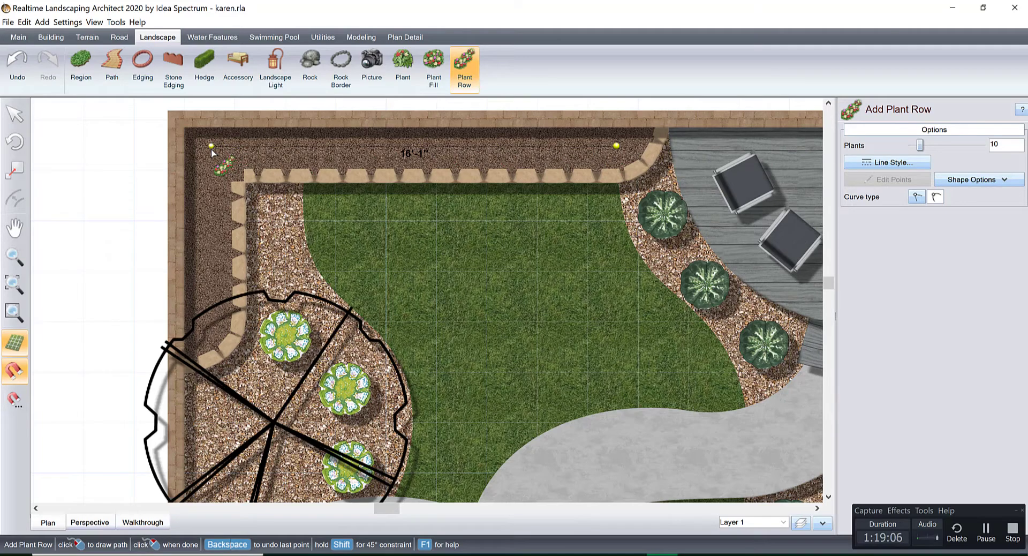
Step: Finish the plant row along the back beds and make its path straight
left_click(211, 146)
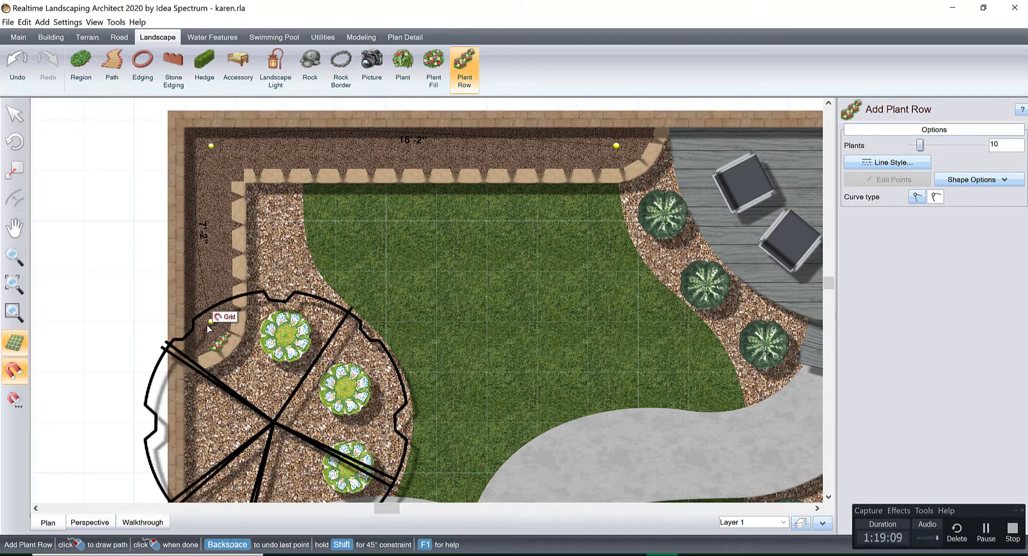
double_click(207, 323)
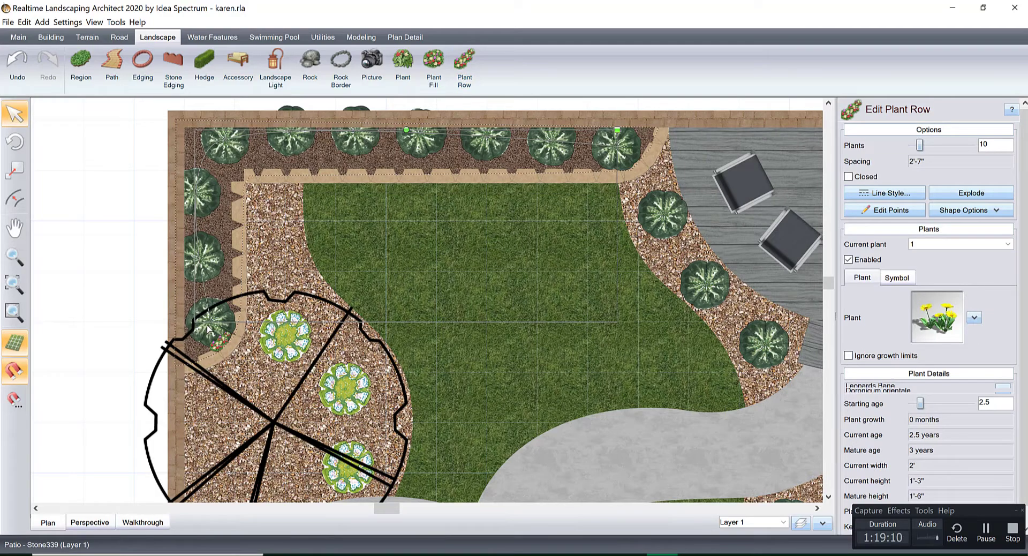
left_click(922, 212)
left_click_drag(172, 133, 233, 171)
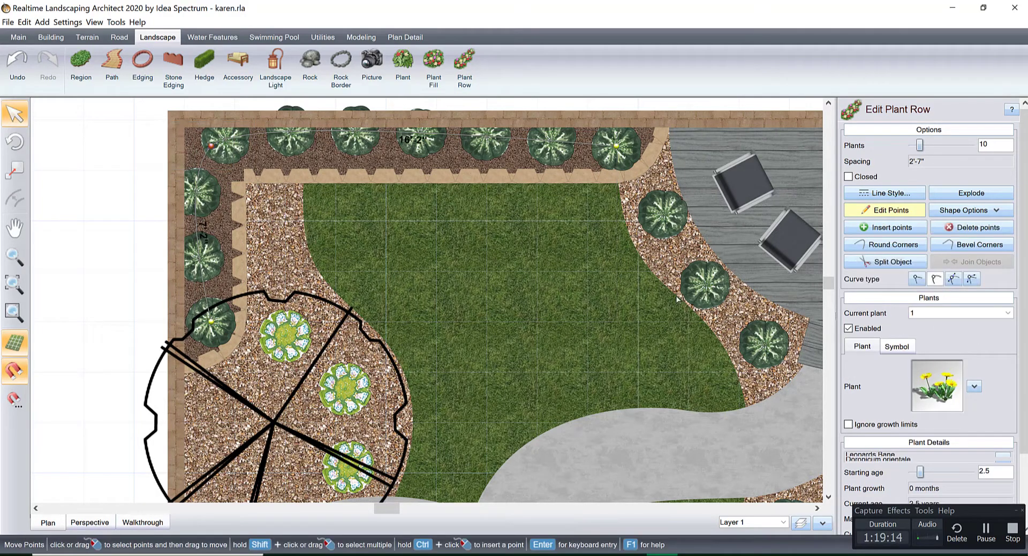
left_click(916, 279)
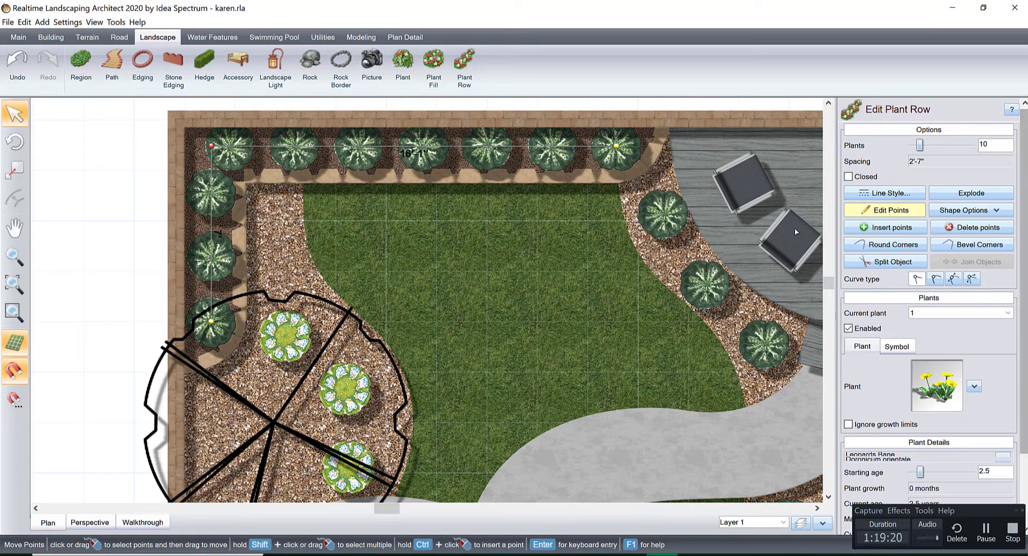
left_click(103, 522)
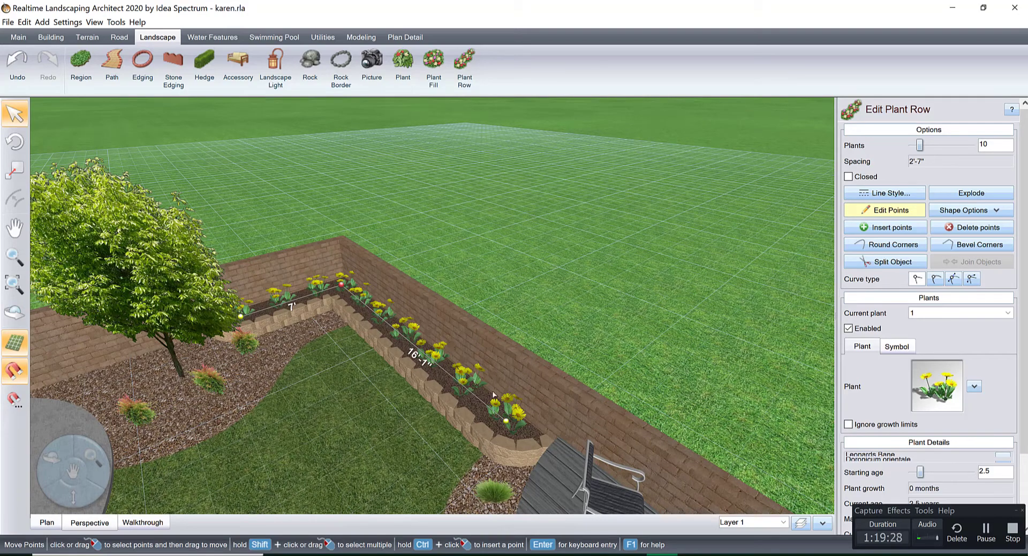
Step: Reduce the plant row to 7 plants
left_click(910, 146)
left_click(911, 145)
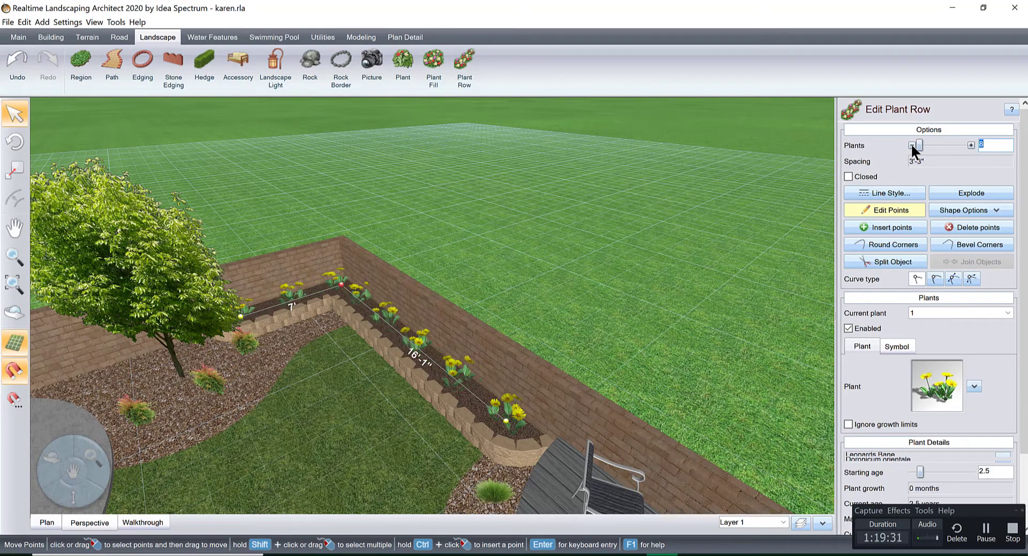
left_click(911, 145)
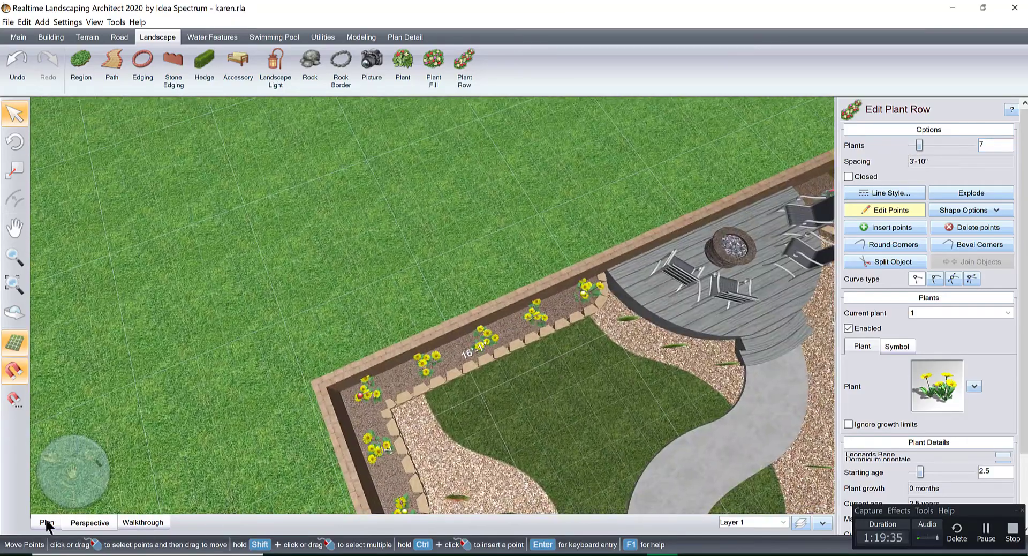
Step: Shorten the row from 16'1" to 15'9" by pulling its right end inward
left_click(47, 521)
scroll(539, 274, "up", 2)
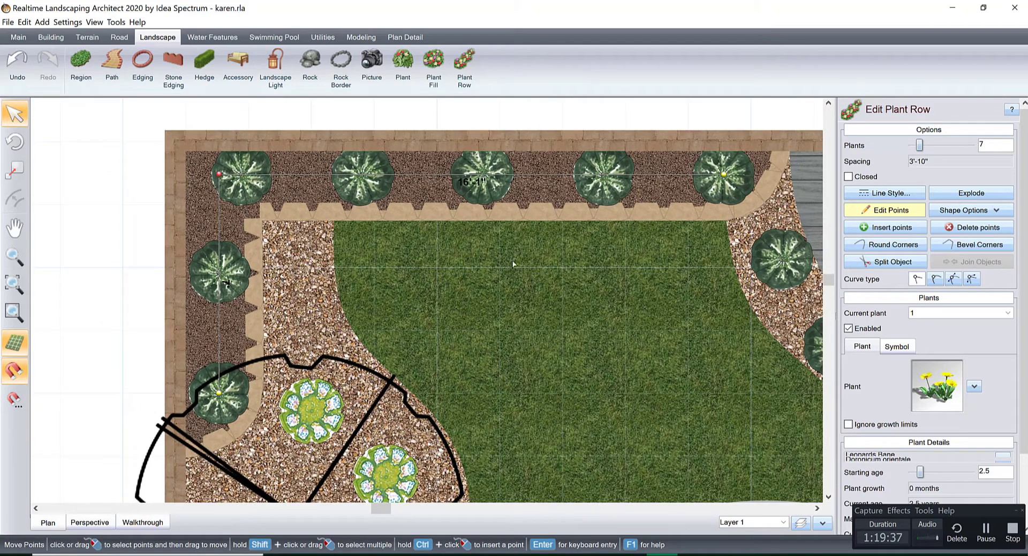
left_click(724, 174)
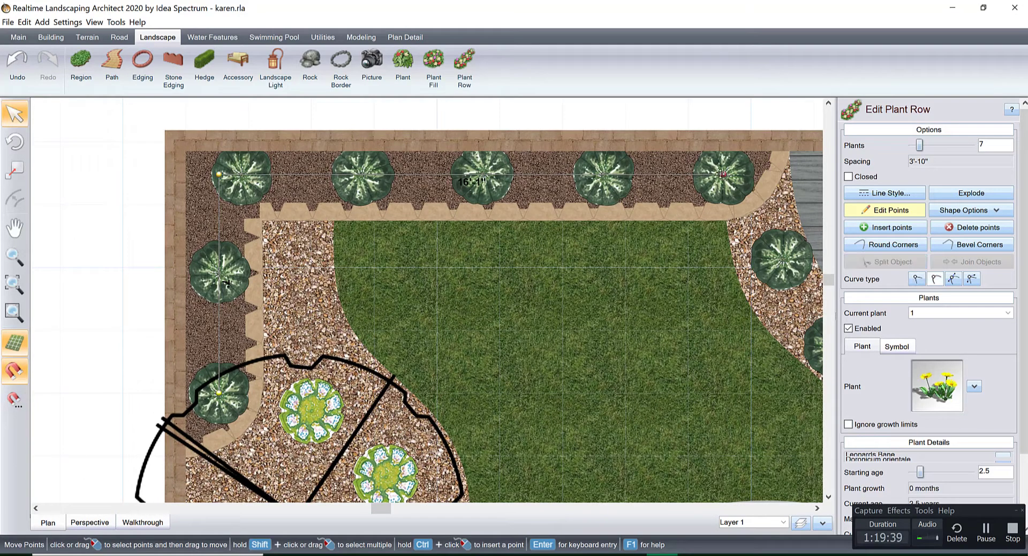
left_click_drag(721, 174, 713, 174)
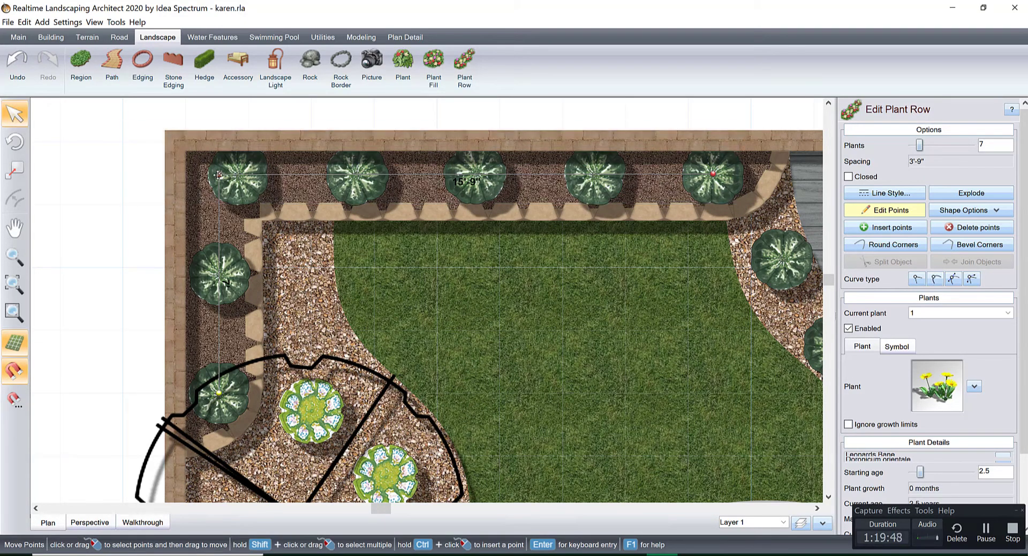
left_click_drag(226, 178, 220, 182)
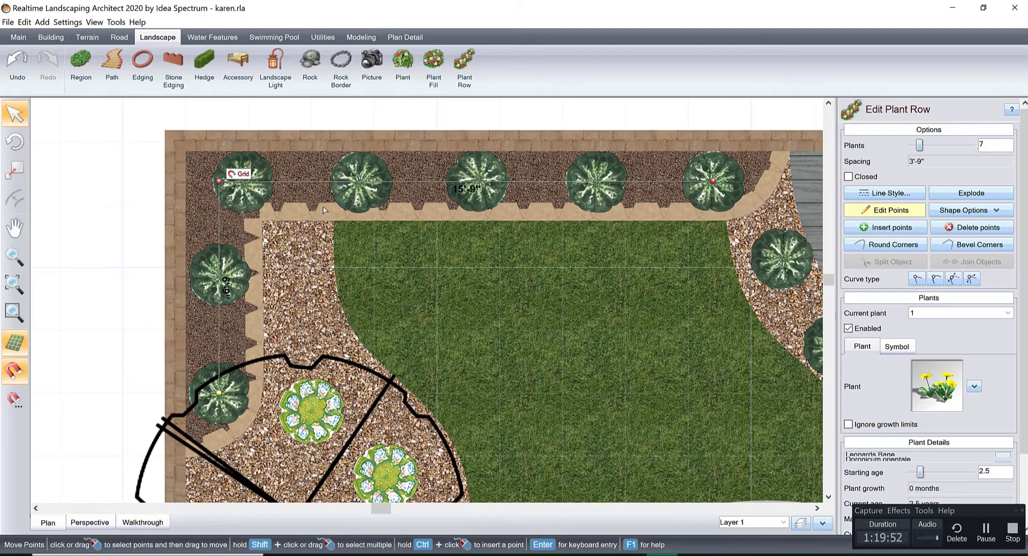
left_click(112, 518)
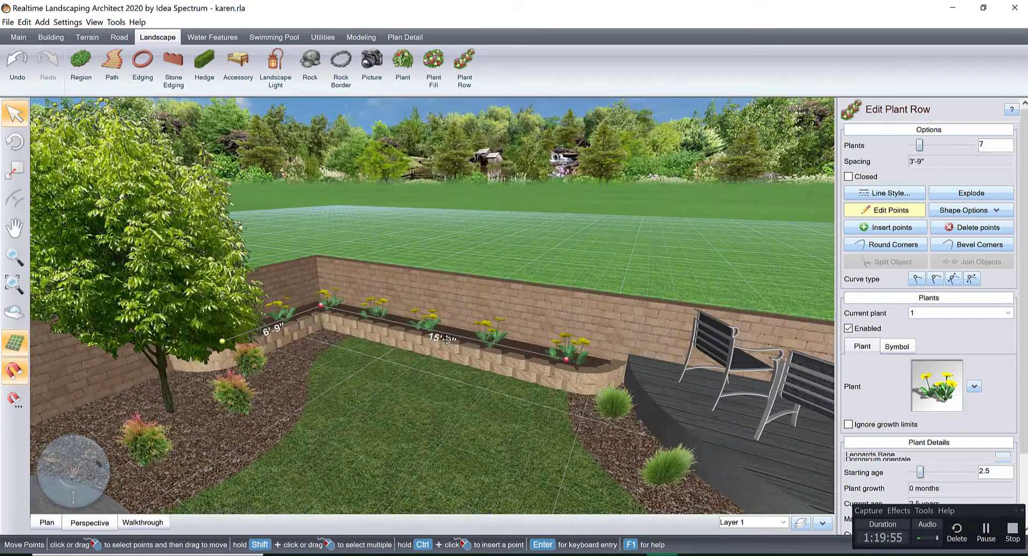
scroll(447, 339, "up", 2)
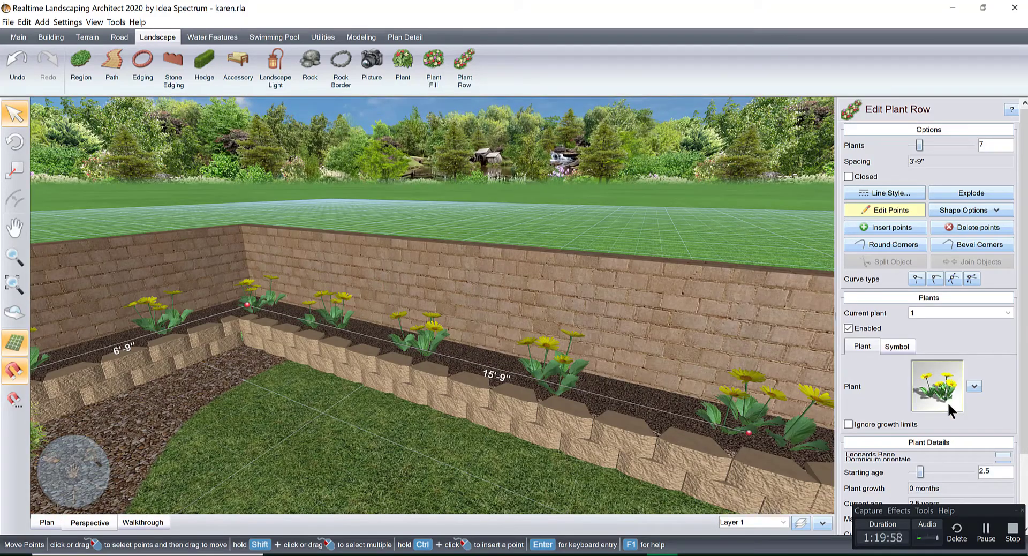
Step: Swap the row's Leopards Bane for English Lavender4 from the Favorites pictures
left_click(936, 384)
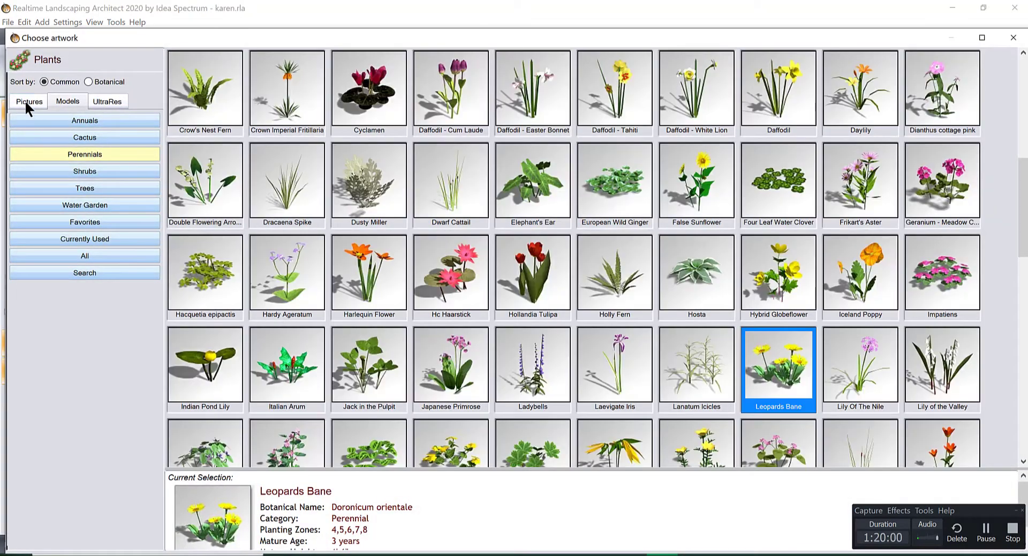
left_click(28, 99)
left_click(111, 237)
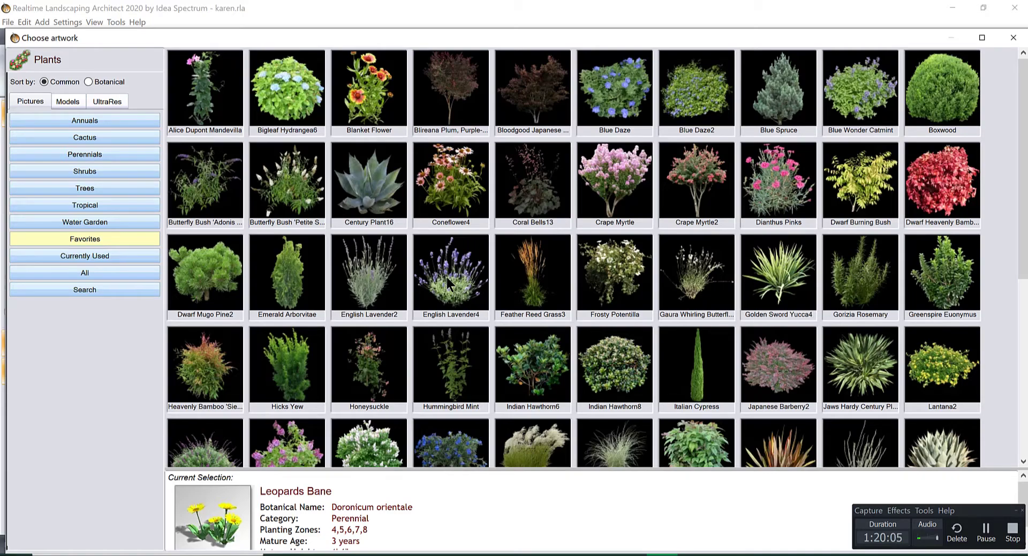
double_click(446, 277)
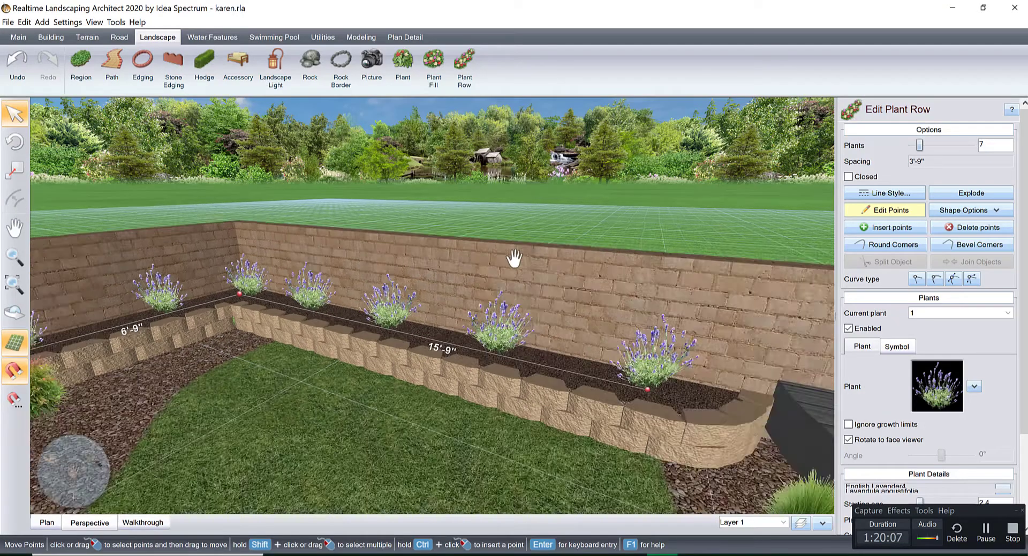
middle_click_drag(515, 258, 582, 303)
middle_click_drag(584, 279, 638, 285)
right_click_drag(639, 285, 692, 277)
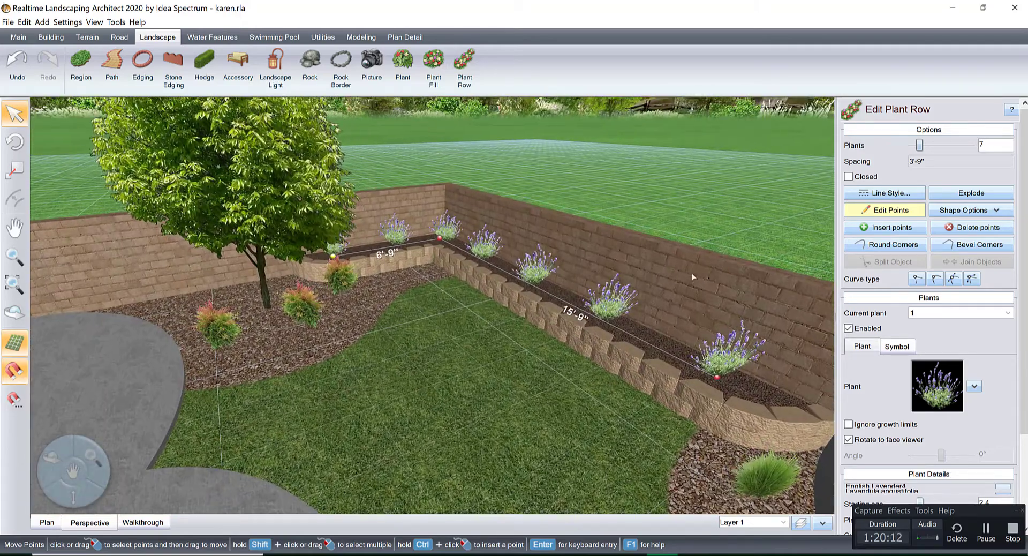
Step: Cut the lavender row down to 5 plants
left_click(884, 209)
right_click_drag(623, 281, 655, 269)
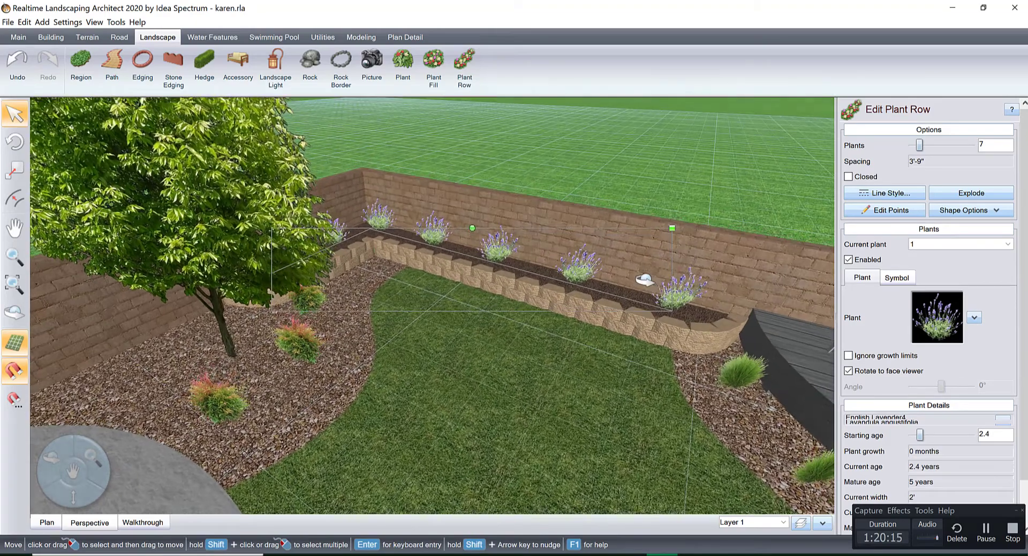
left_click(910, 145)
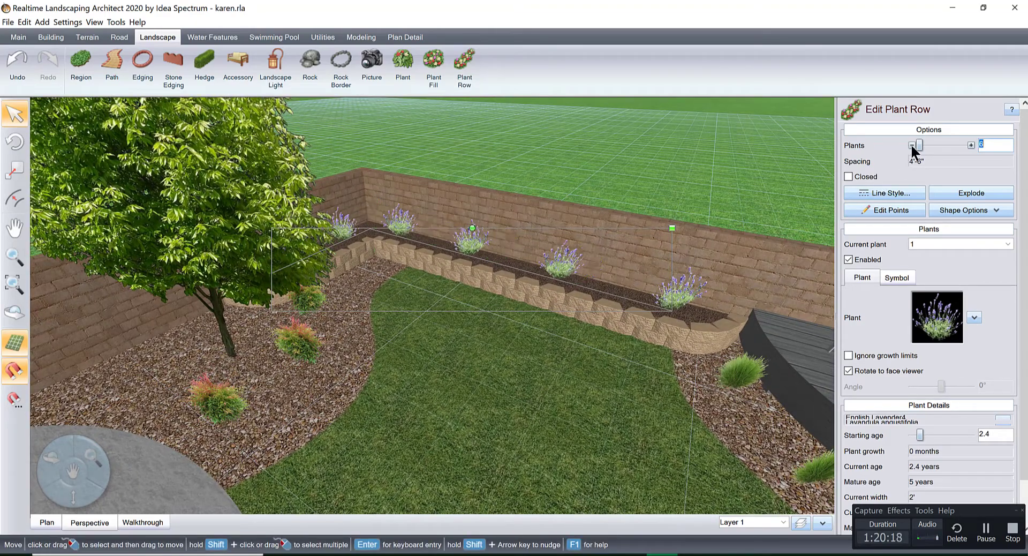
left_click(910, 145)
right_click_drag(771, 244, 631, 268)
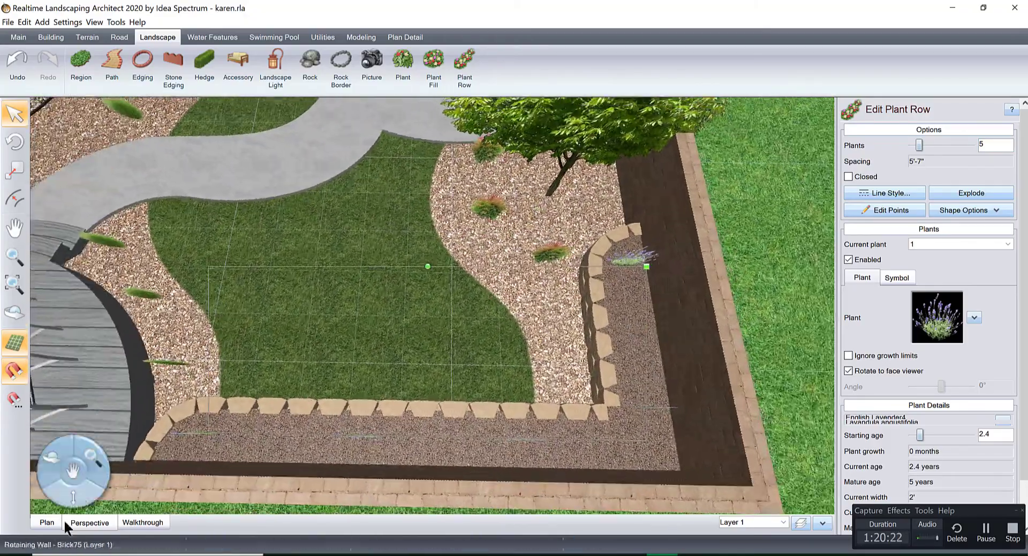
Step: In plan view, nudge the row's right point and start point slightly right
left_click(47, 522)
right_click_drag(580, 249, 357, 306)
scroll(639, 238, "up", 2)
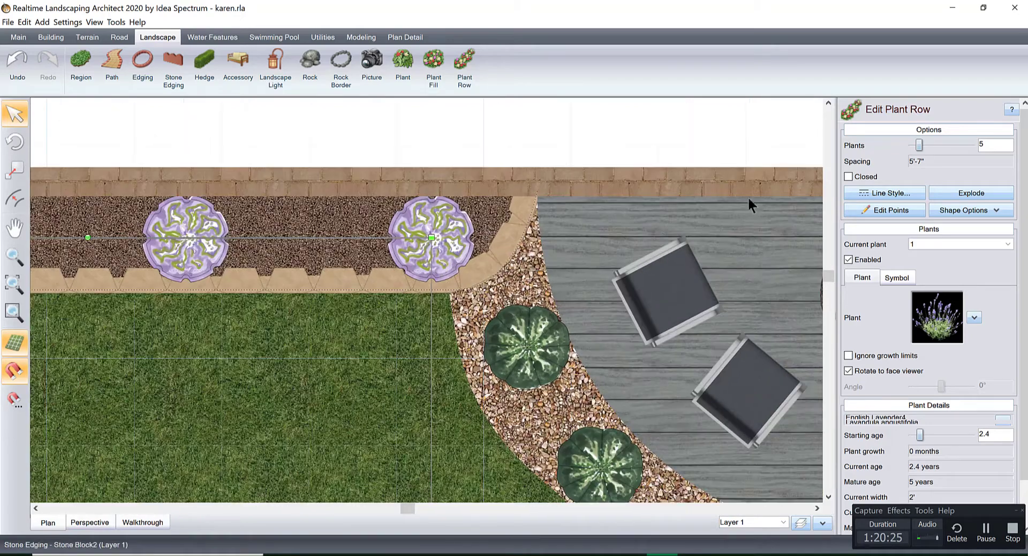
left_click(885, 209)
left_click_drag(429, 237, 442, 234)
right_click_drag(87, 237, 517, 242)
right_click_drag(379, 233, 415, 246)
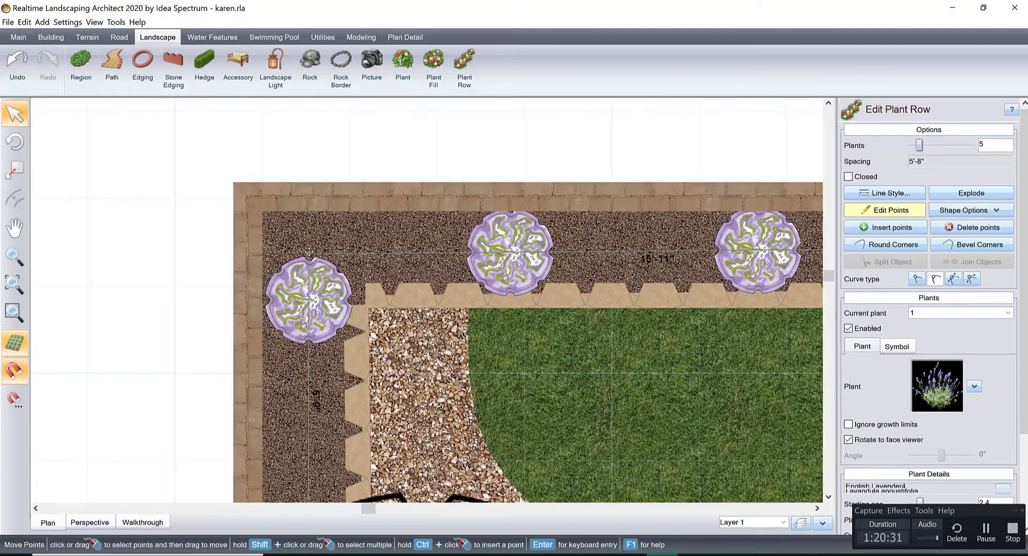
left_click_drag(309, 252, 313, 250)
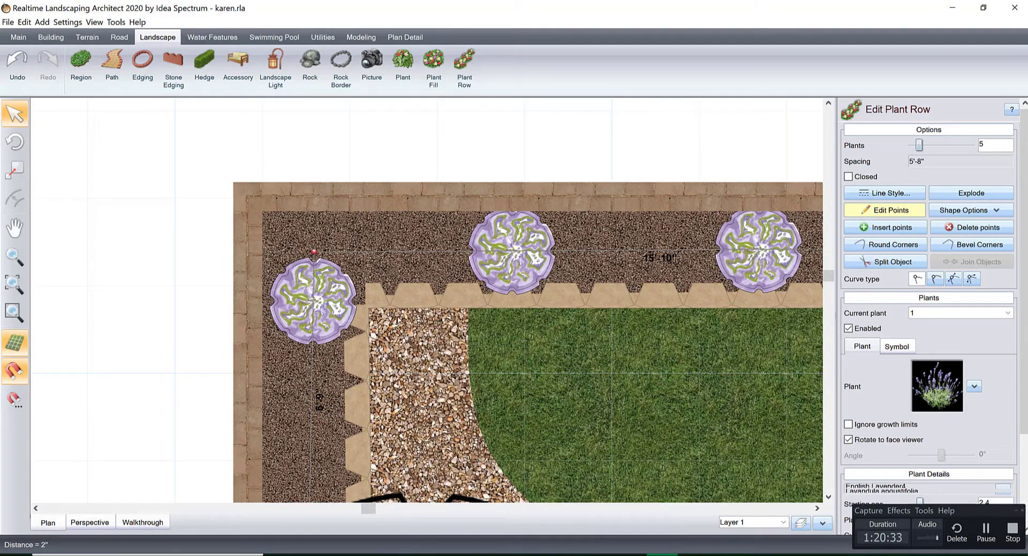
Step: Adjust the lower and top-left row points so the lavenders sit evenly, then view in 3D
scroll(397, 319, "down", 2)
left_click_drag(305, 426, 306, 383)
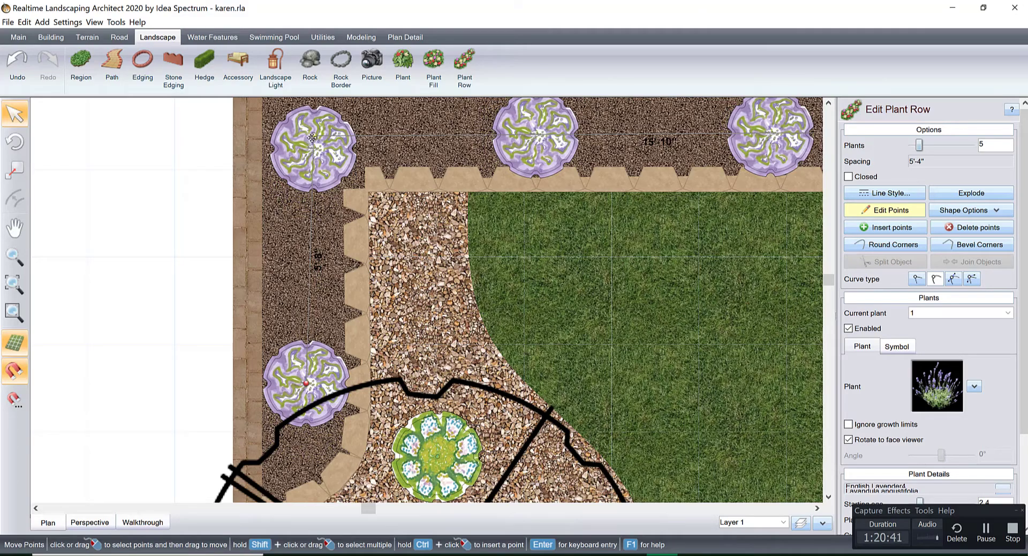
left_click_drag(312, 137, 307, 136)
middle_click_drag(334, 170, 347, 236)
middle_click_drag(568, 246, 258, 212)
middle_click_drag(304, 236, 517, 148)
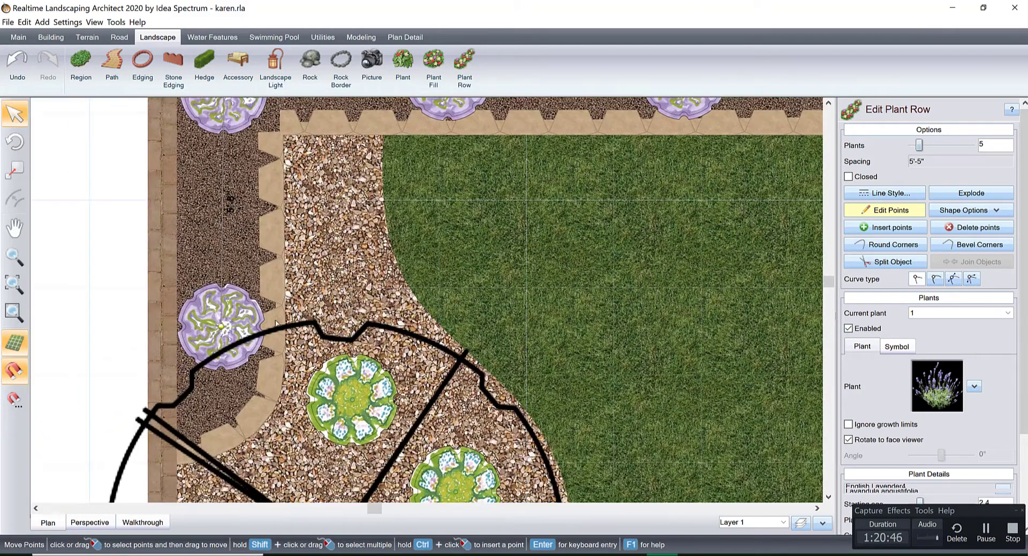
left_click(91, 527)
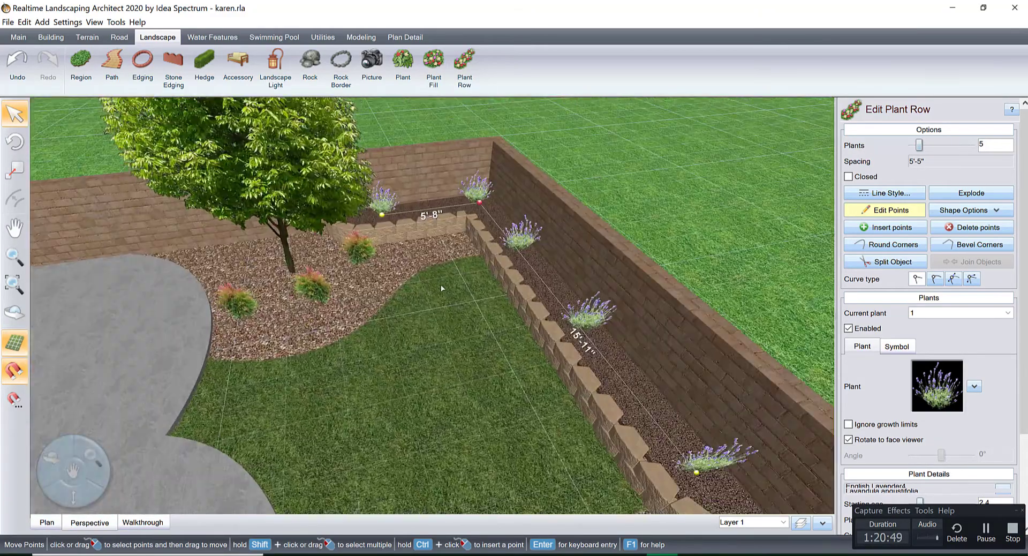
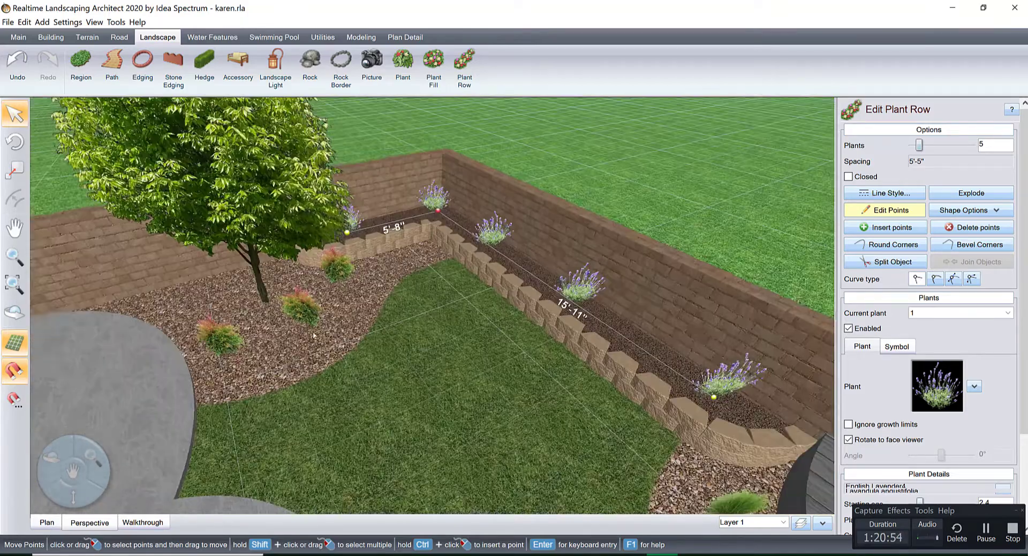
Step: Switch to plan view over the top-wall bed and start a new plant row
left_click(48, 522)
scroll(417, 291, "down", 2)
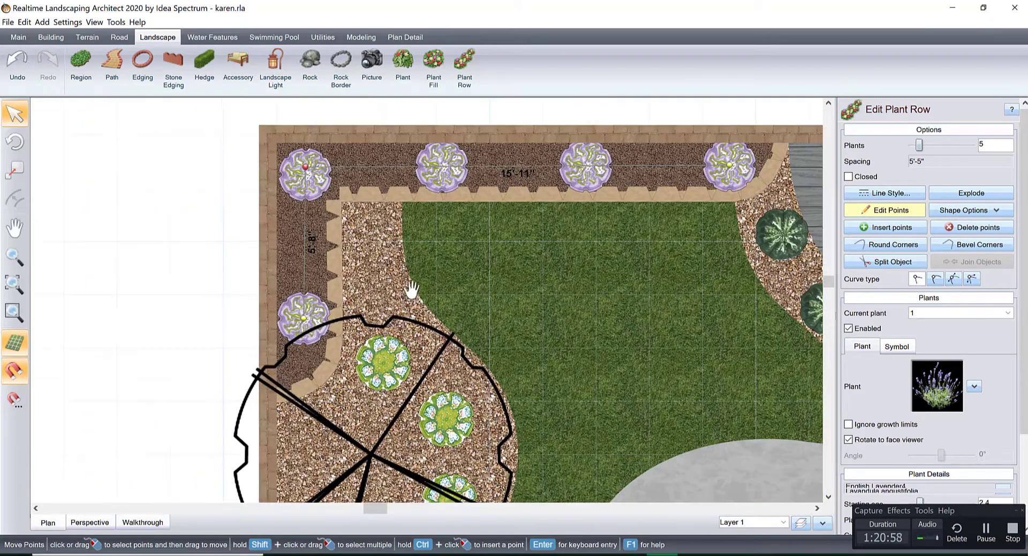
middle_click_drag(412, 291, 348, 364)
scroll(365, 340, "up", 1)
left_click(464, 65)
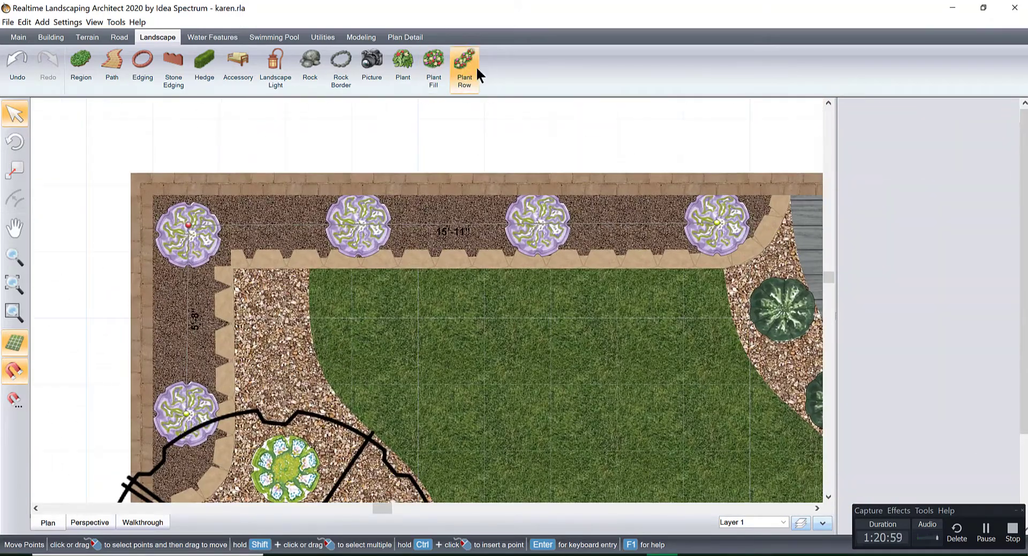
Step: Draw a plant row through the bed to the top-left corner with 4 plants
left_click(624, 221)
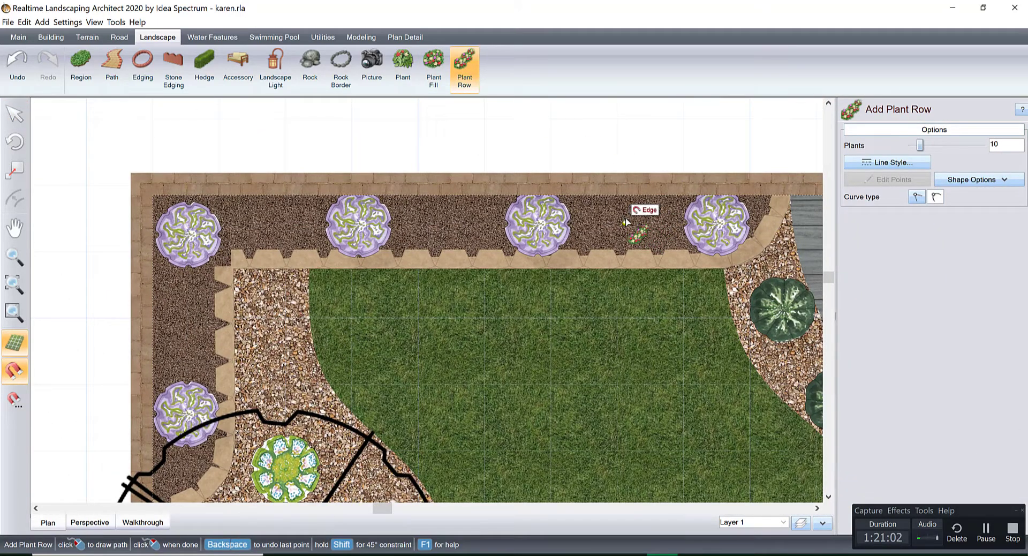
left_click(192, 233)
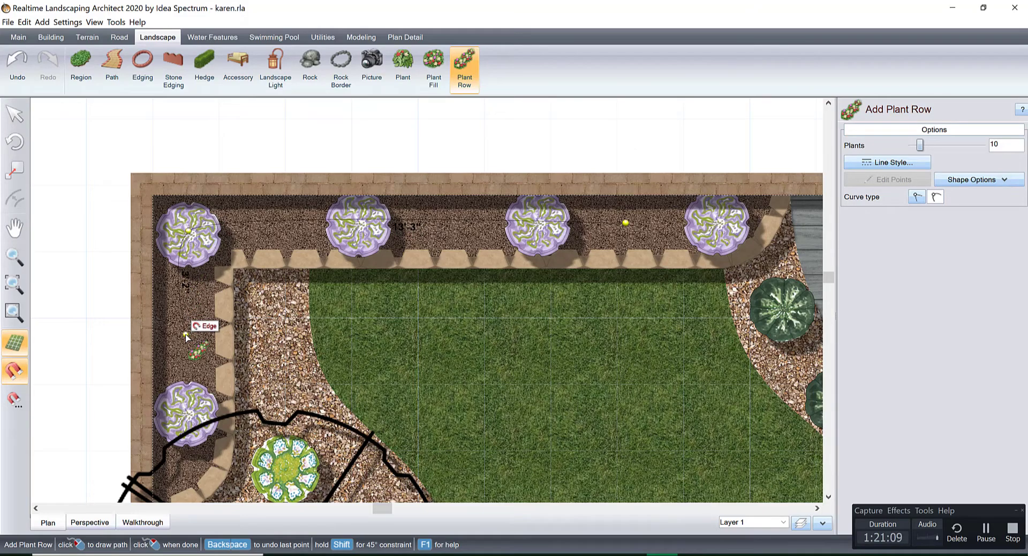
right_click(186, 336)
double_click(998, 144)
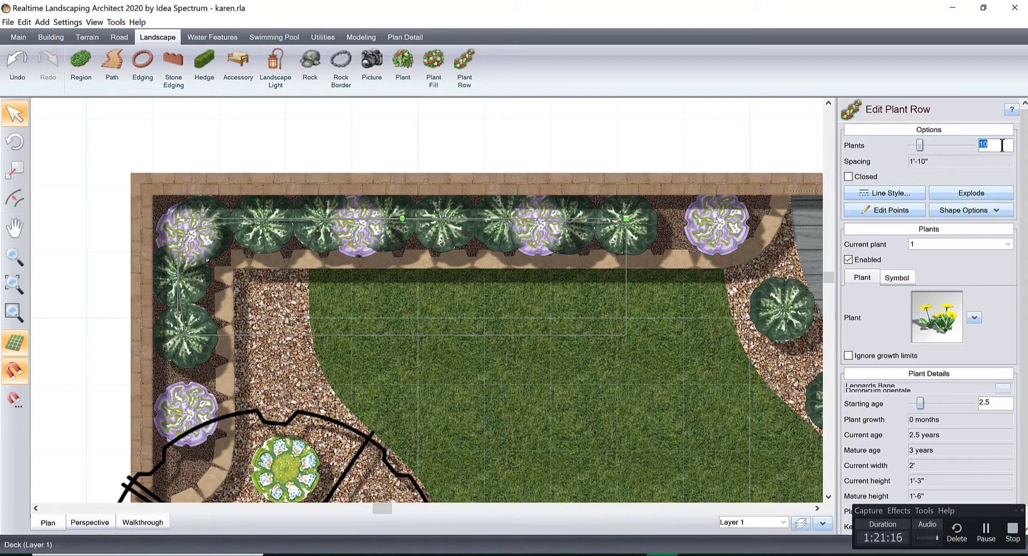
type("4")
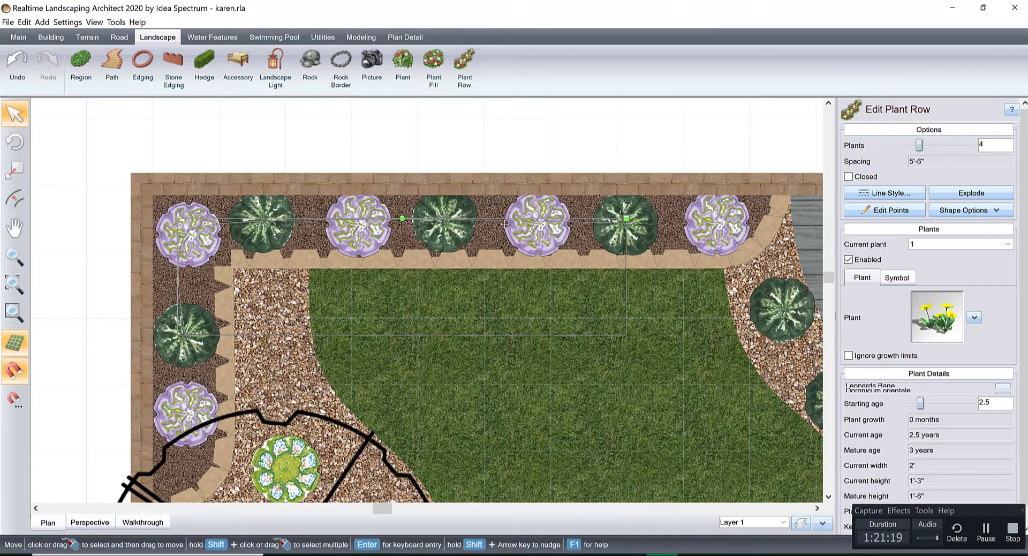
Step: View the new Leopards Bane row in 3D perspective from a flatter angle
left_click(89, 522)
middle_click_drag(625, 293, 675, 272)
left_click(937, 317)
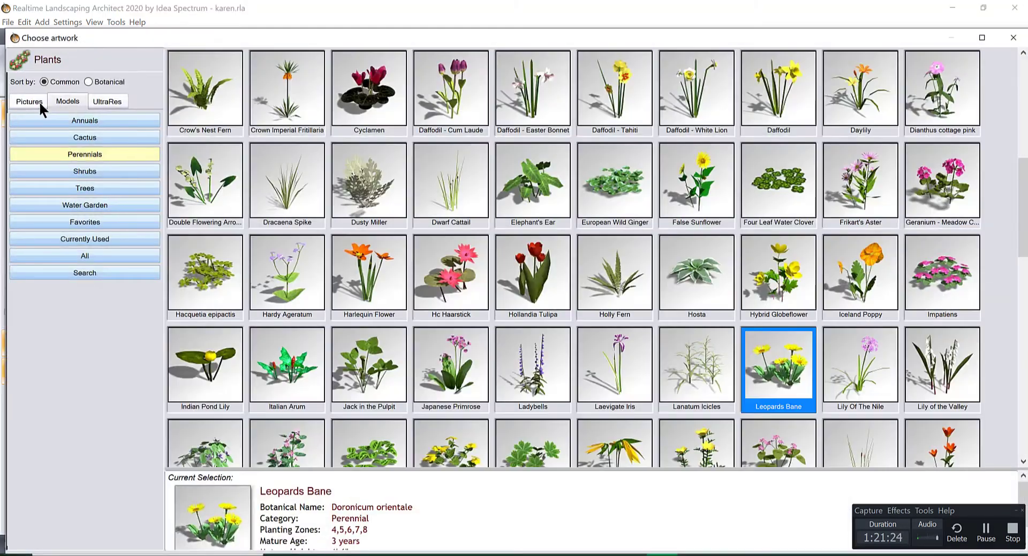
Step: Swap the row's plant to Maiden Grass2 from the Favorites thumbnails
left_click(39, 102)
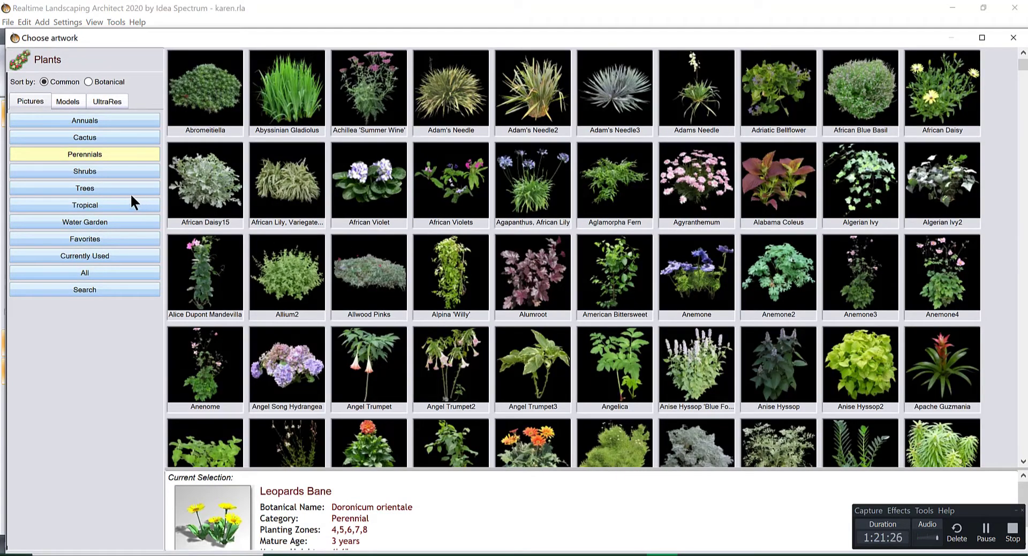
left_click(85, 237)
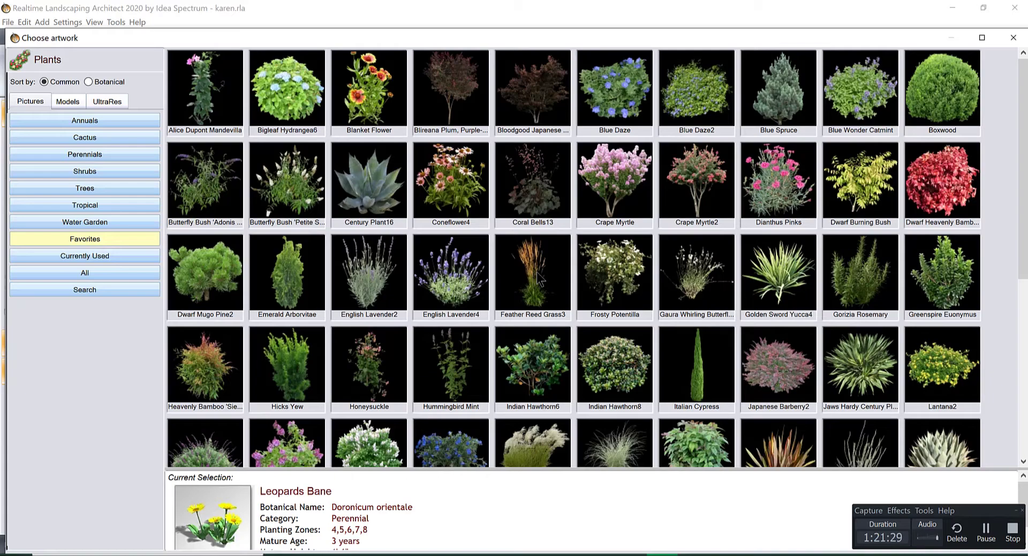
double_click(531, 442)
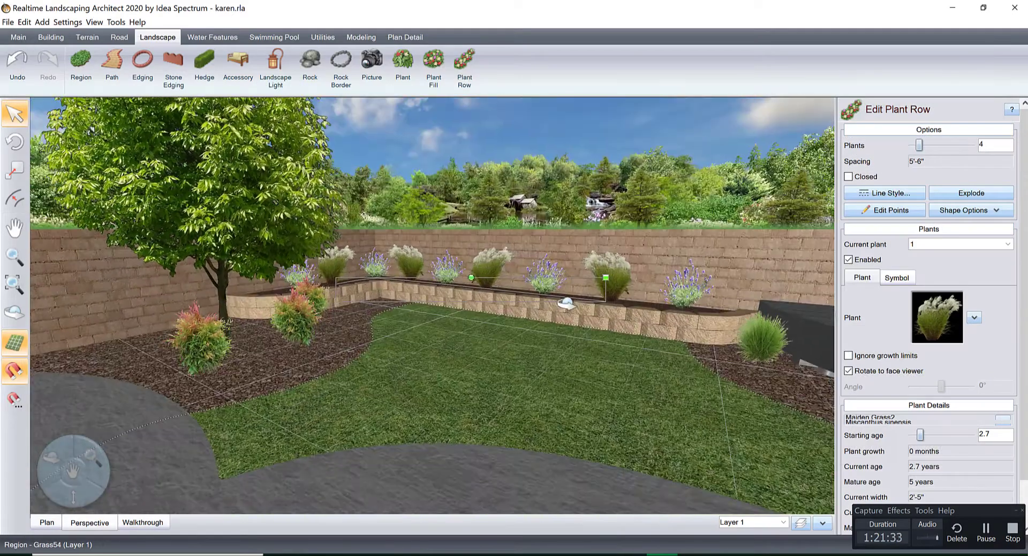
right_click_drag(565, 303, 535, 345)
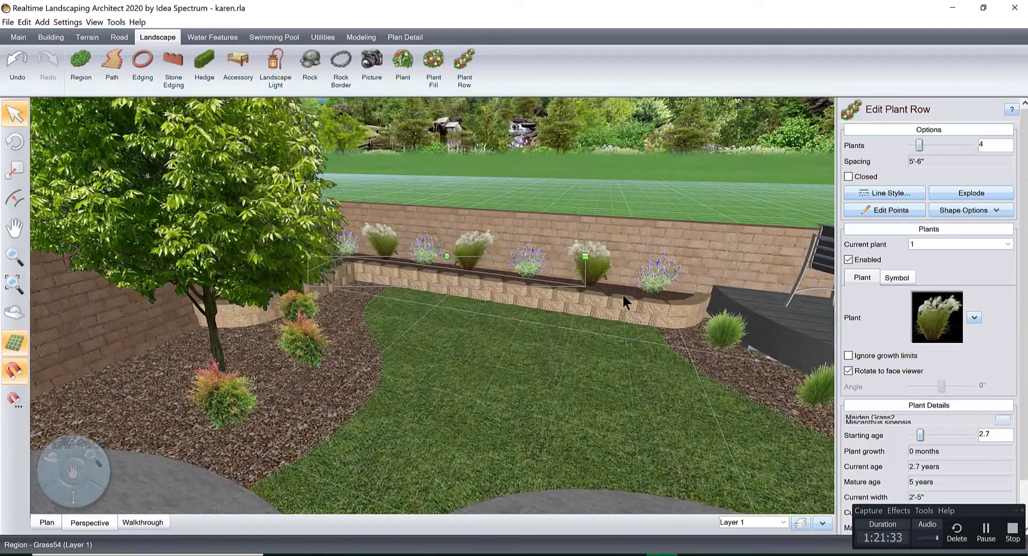
right_click_drag(622, 294, 486, 331)
Step: Keep the Maiden Grass row at four plants and lower its starting age to 1.7
left_click(545, 288)
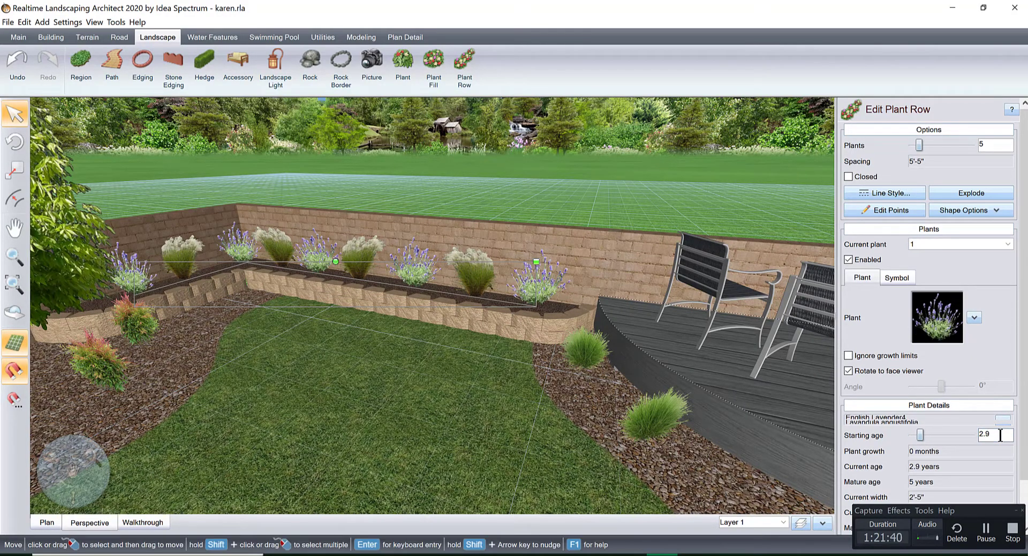
left_click(477, 272)
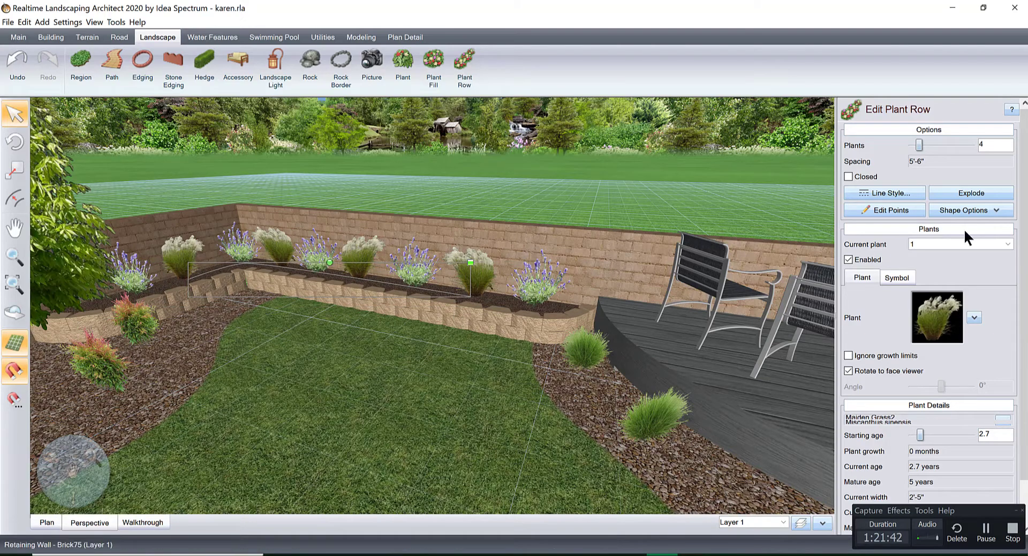
left_click(911, 145)
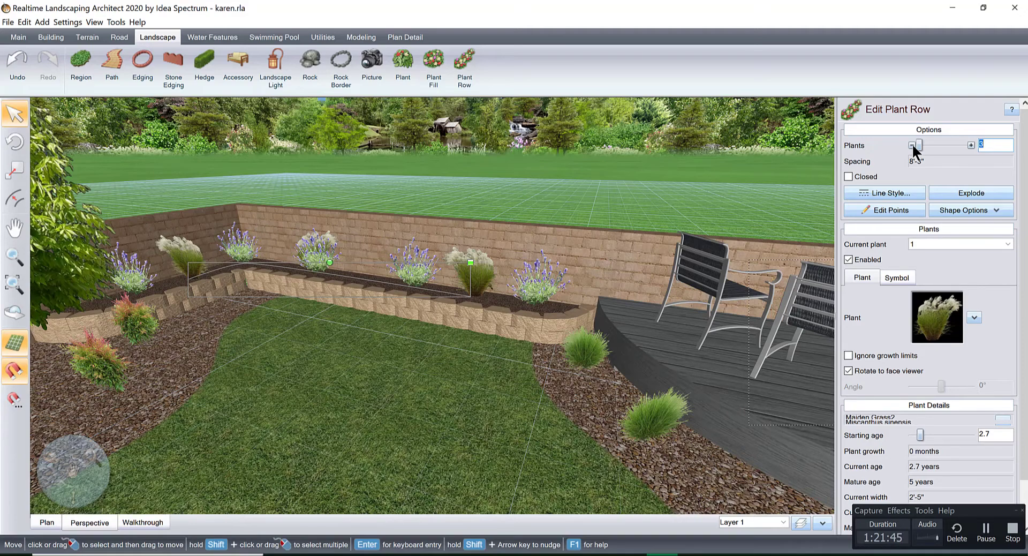
left_click(971, 145)
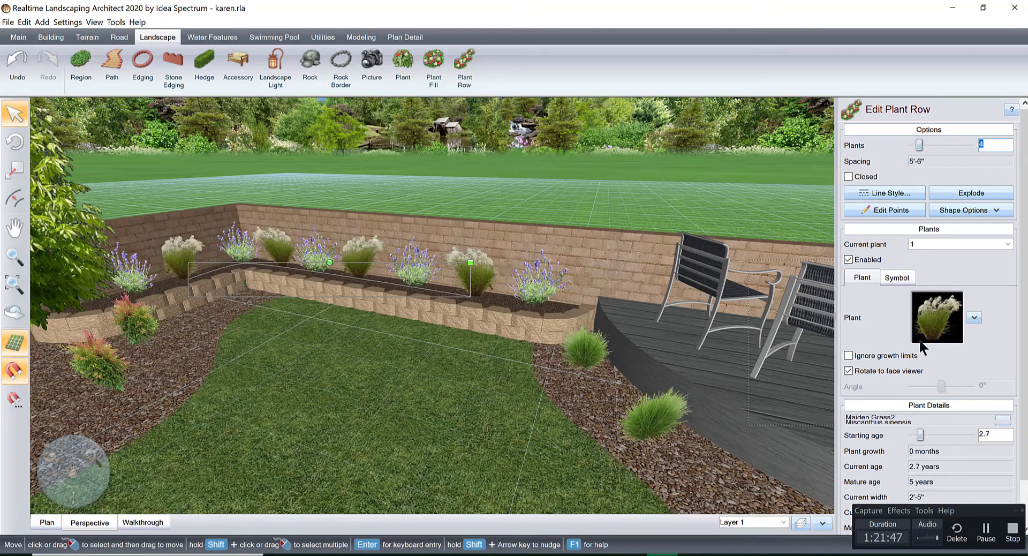
left_click(911, 435)
middle_click_drag(609, 306, 779, 312)
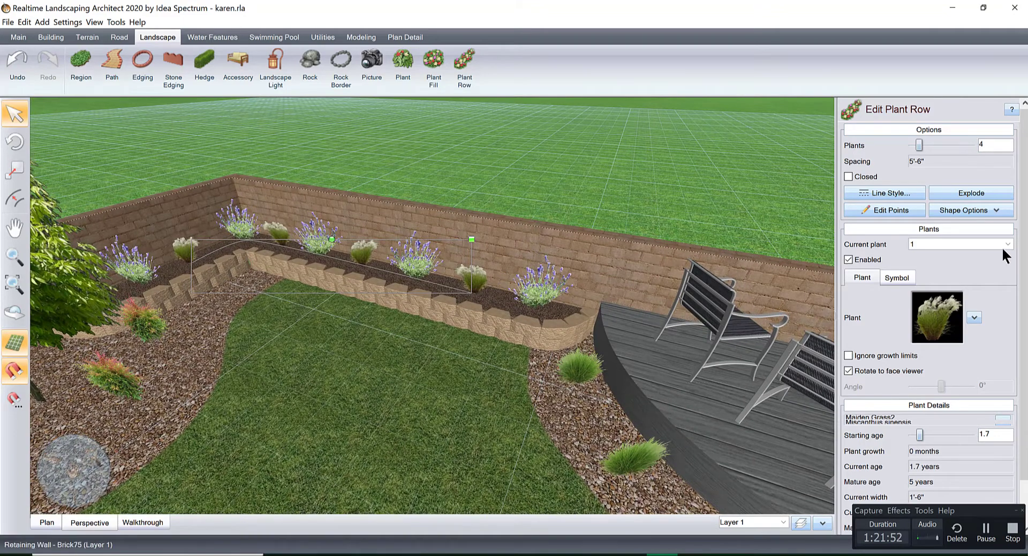
left_click_drag(1024, 250, 1022, 297)
left_click(944, 275)
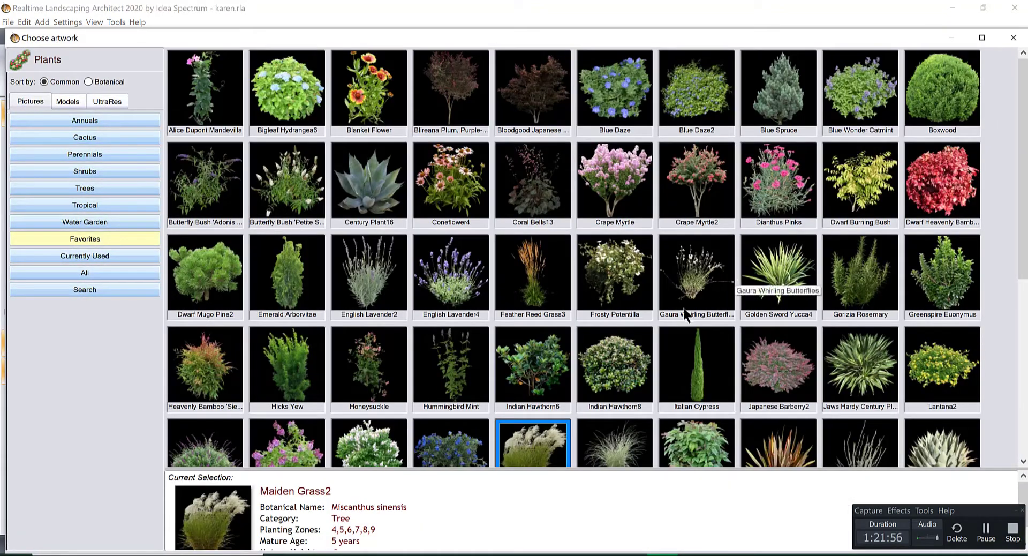
Step: Change the row's plant to Hummingbird Mint and view the bed from the front
double_click(451, 372)
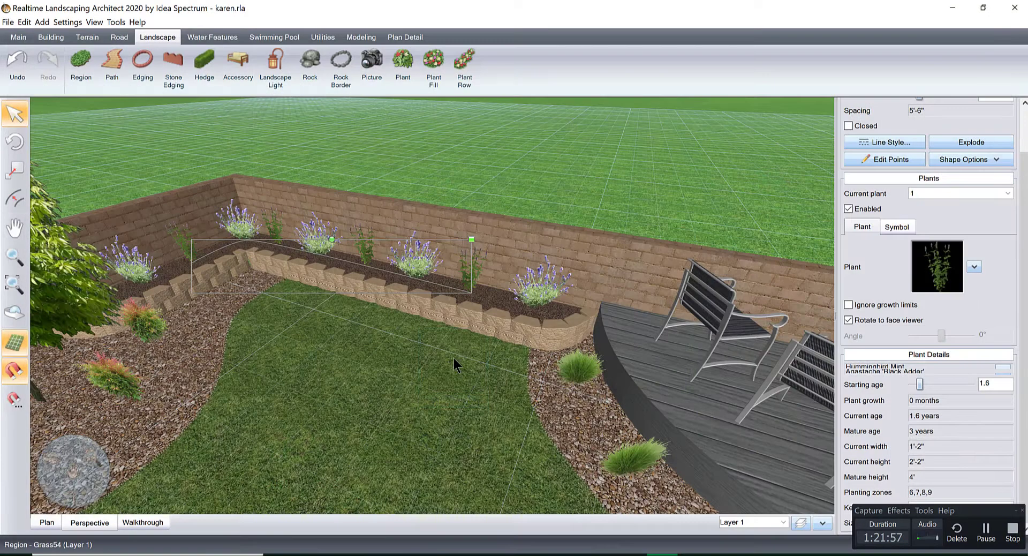
middle_click_drag(449, 302, 491, 359)
scroll(491, 358, "up", 3)
scroll(589, 335, "down", 5)
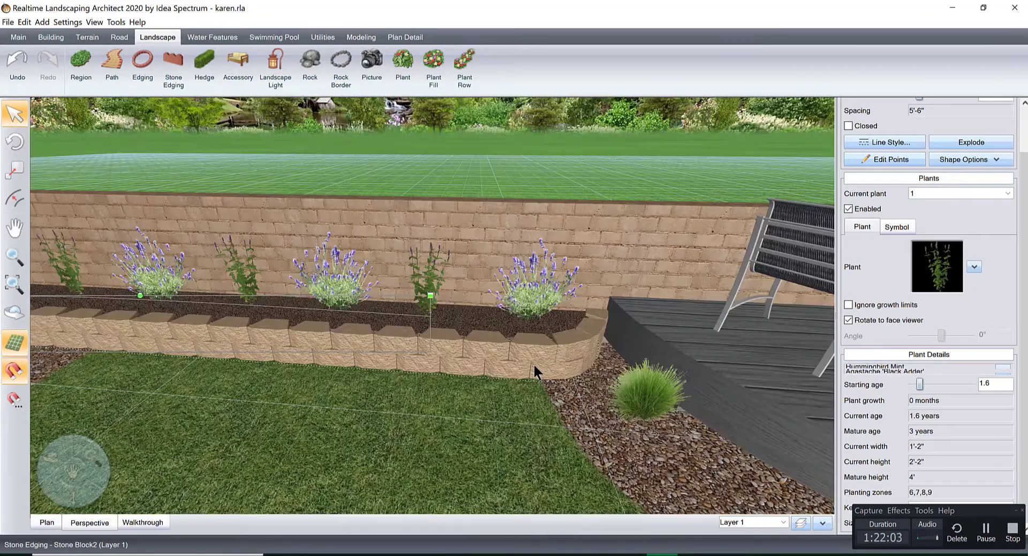
middle_click_drag(534, 365, 674, 377)
scroll(523, 355, "down", 2)
scroll(631, 364, "down", 1)
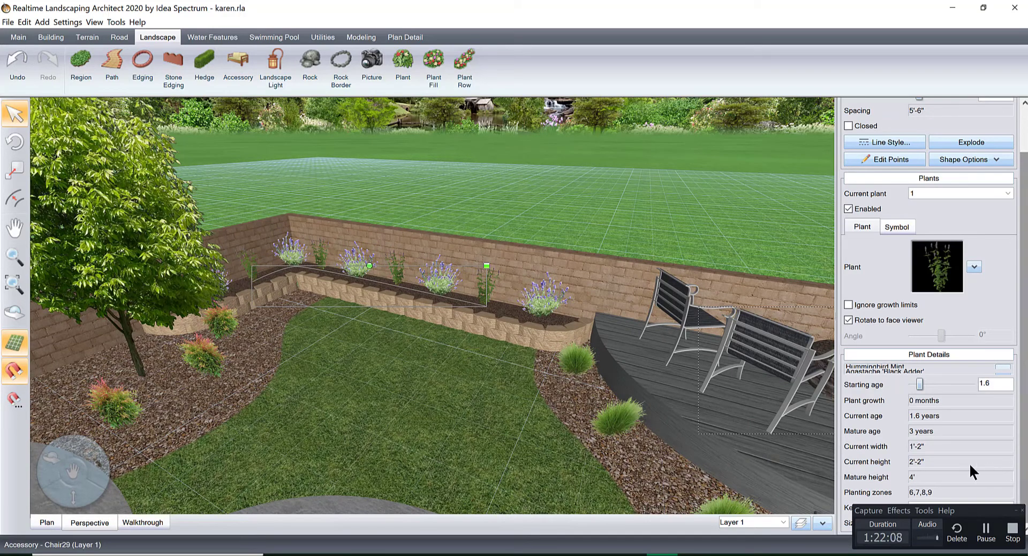
Step: Set the Hummingbird Mint starting age to 1.9 years and view the deck
left_click(970, 383)
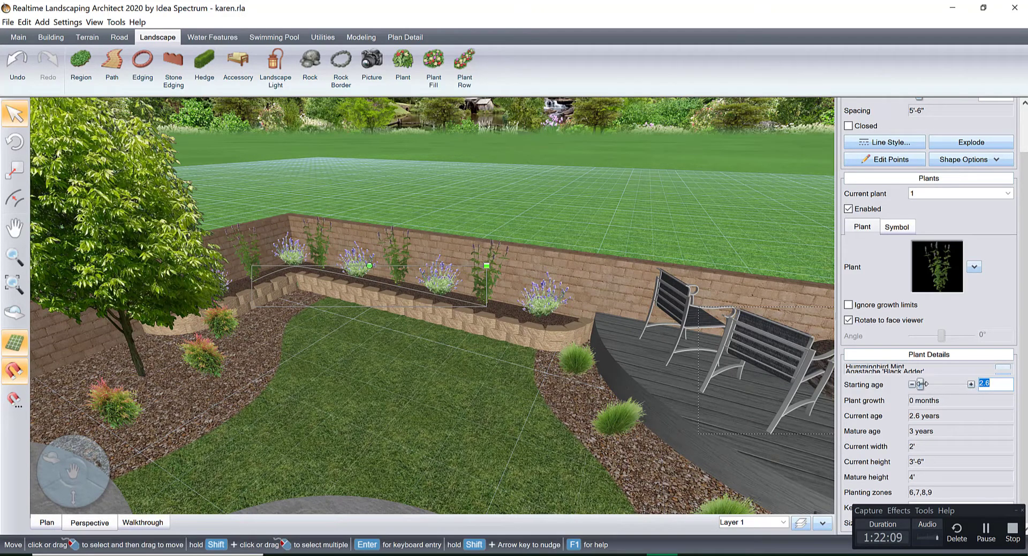
key("BackSpace")
key("BackSpace")
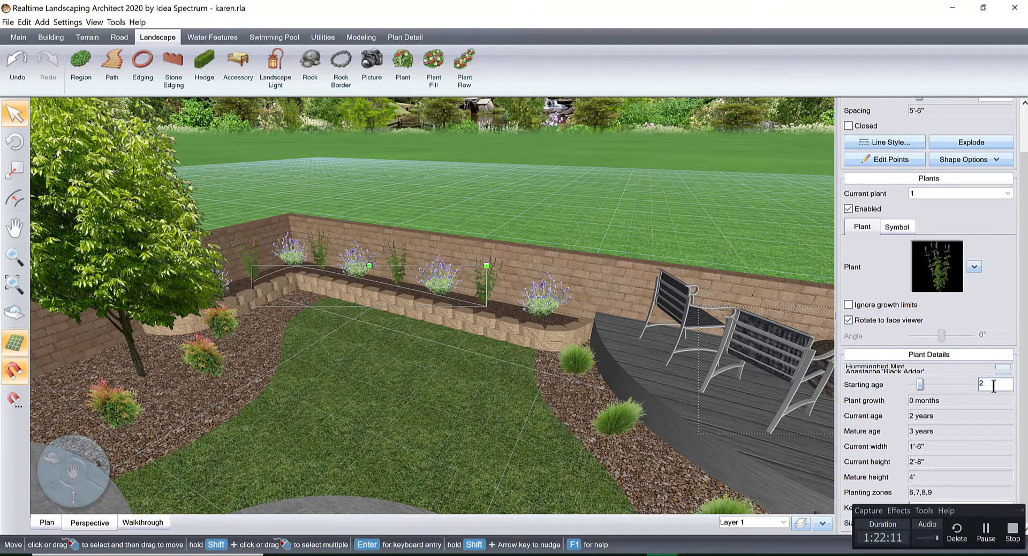
double_click(991, 384)
left_click(599, 213)
middle_click_drag(627, 363, 605, 345)
right_click_drag(567, 316, 460, 298)
middle_click_drag(535, 329, 587, 340)
right_click_drag(557, 316, 461, 300)
middle_click_drag(546, 327, 545, 239)
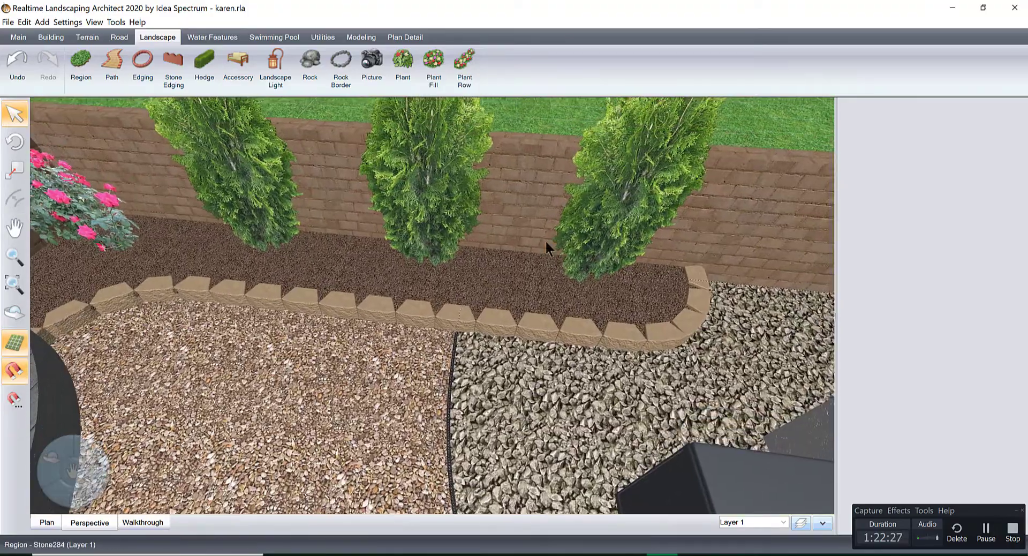
Step: Return to plan view centred on the right-hand planter and AC pad
left_click(50, 521)
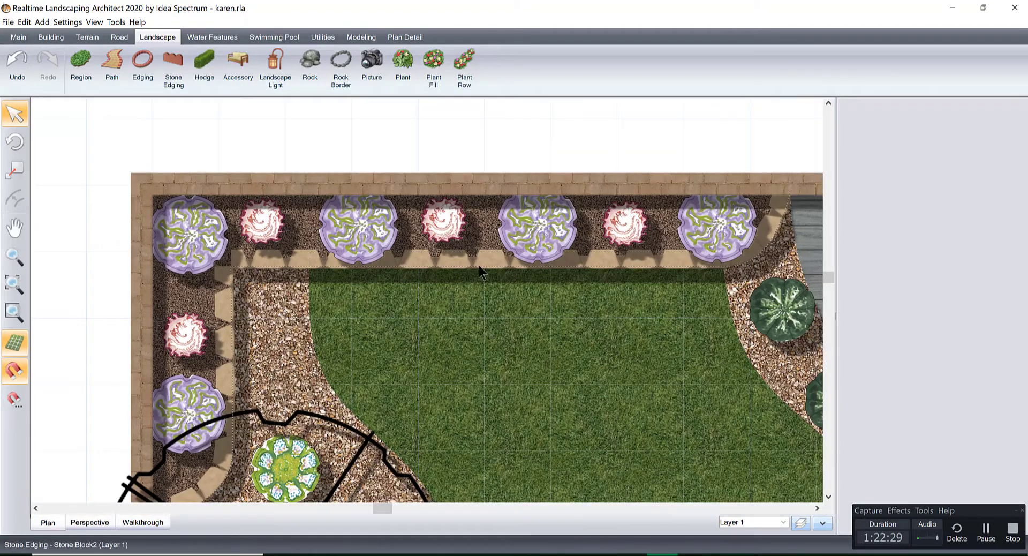
middle_click_drag(792, 374, 278, 252)
scroll(374, 267, "down", 3)
middle_click_drag(629, 339, 361, 242)
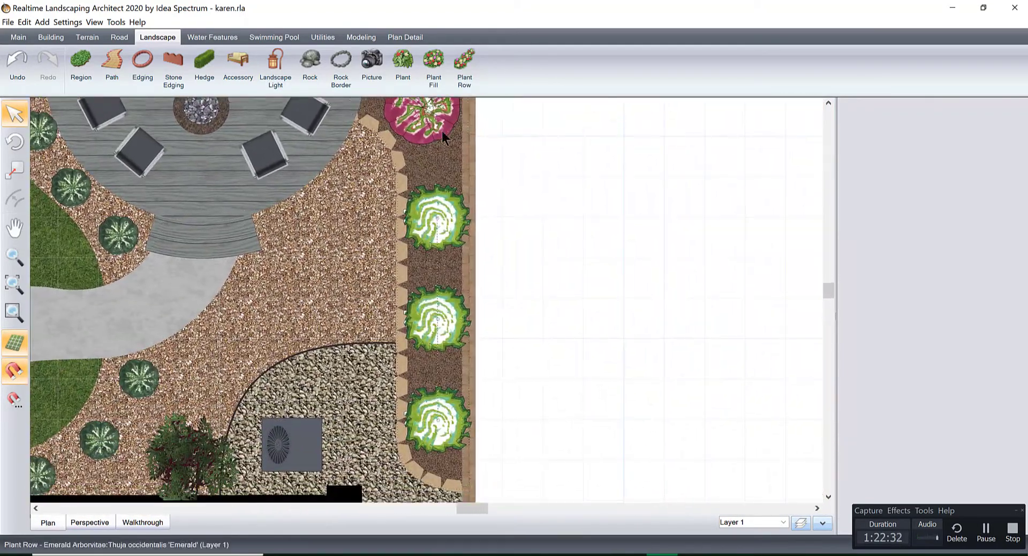
Step: Start stone edging using the white Resin8 picket fence model
left_click(170, 54)
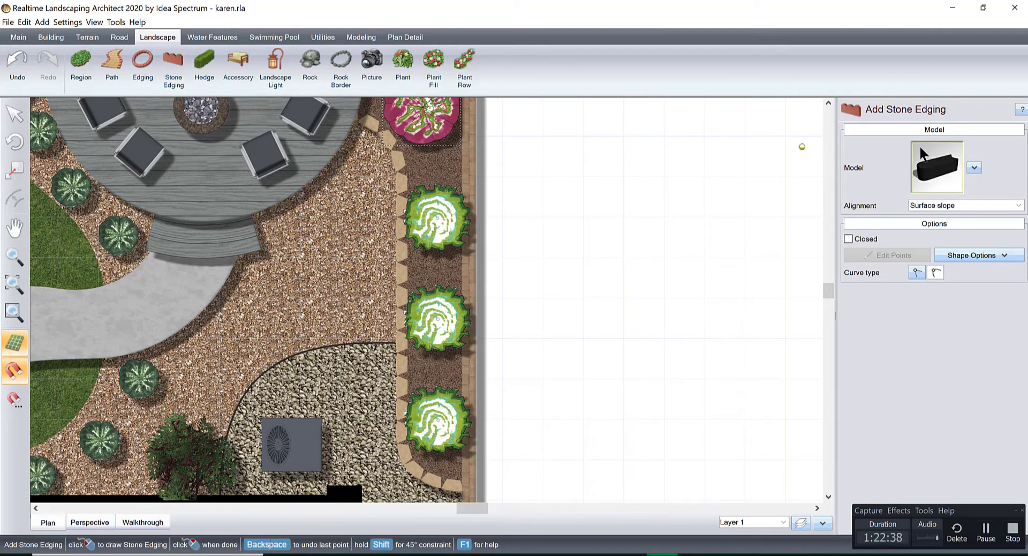
left_click(931, 163)
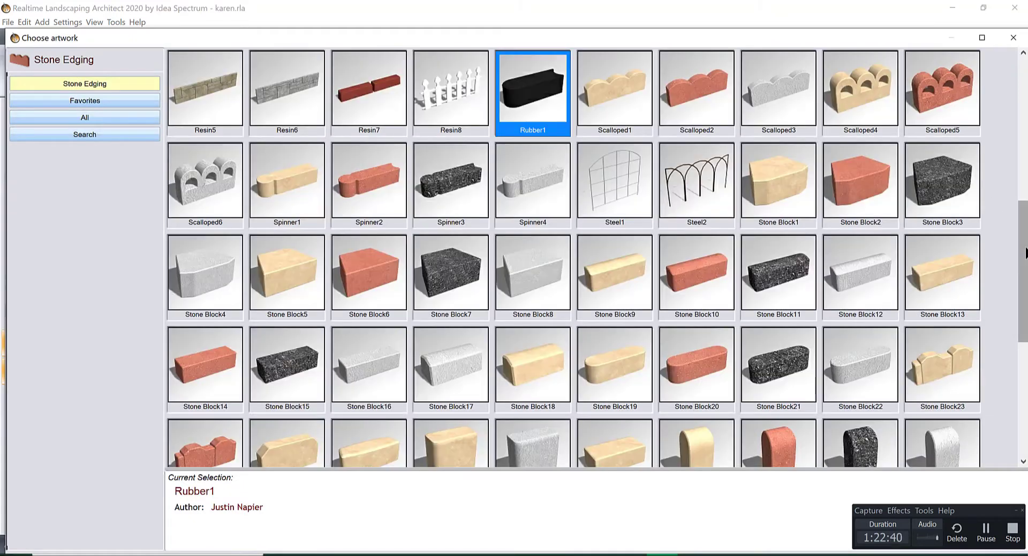
scroll(500, 127, "up", 2)
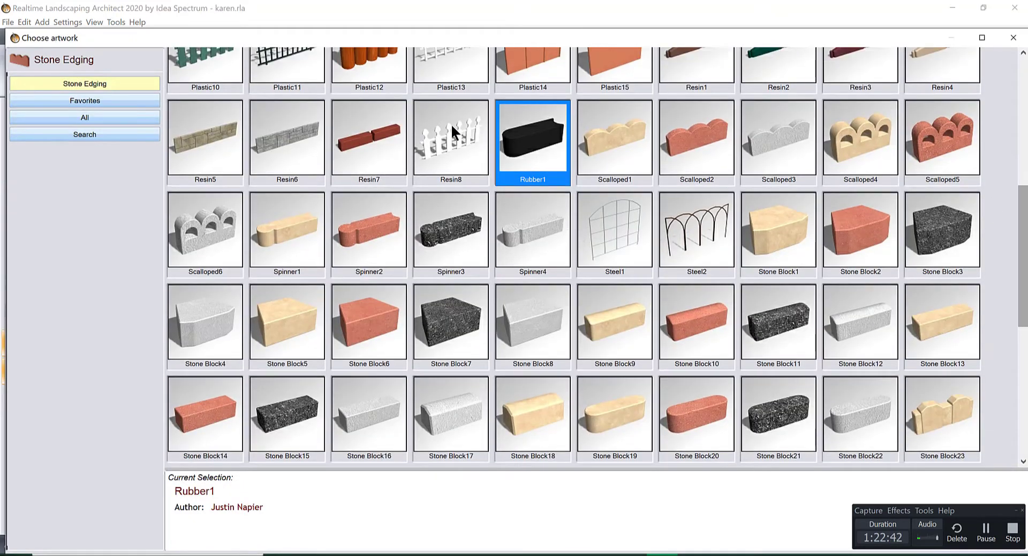
left_click(450, 134)
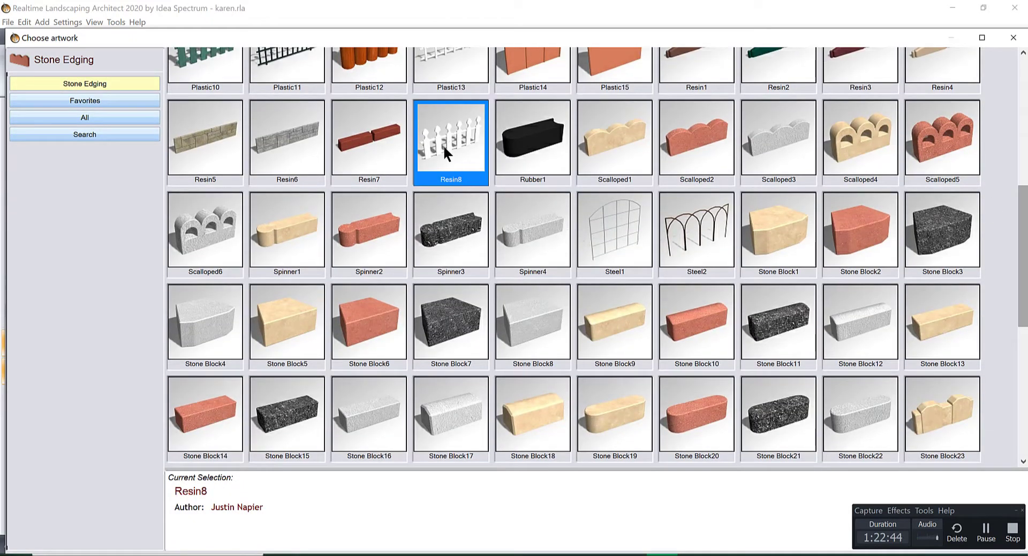
double_click(442, 145)
scroll(459, 482, "up", 4)
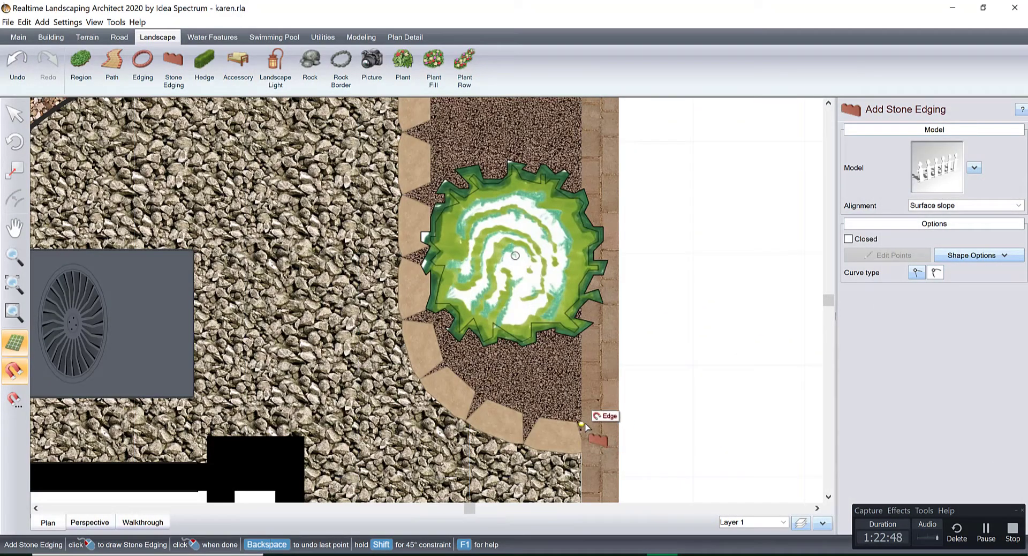
Step: Draw the picket edging from the bed's lower corner up to the deck edge
left_click(583, 422)
left_click(430, 301)
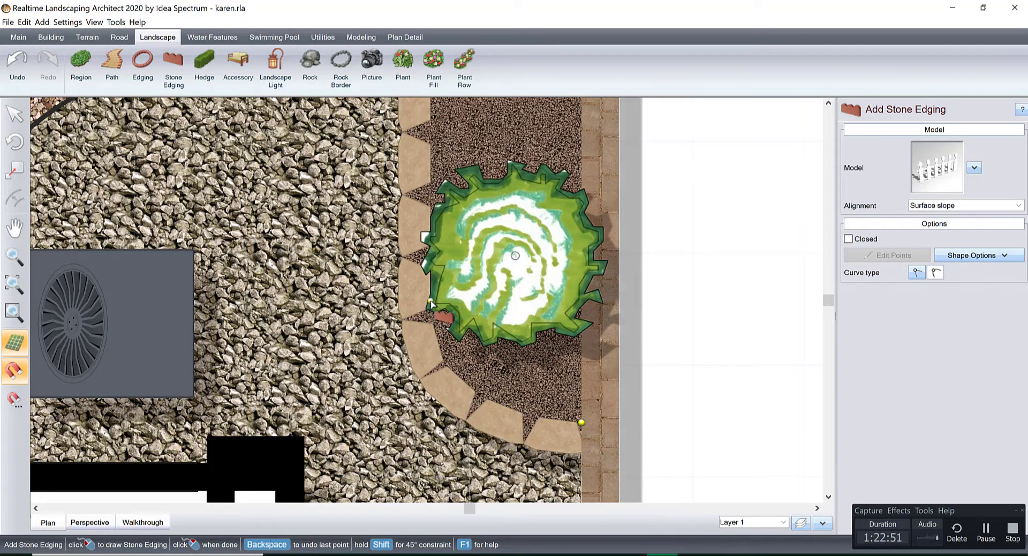
middle_click_drag(429, 175, 440, 305)
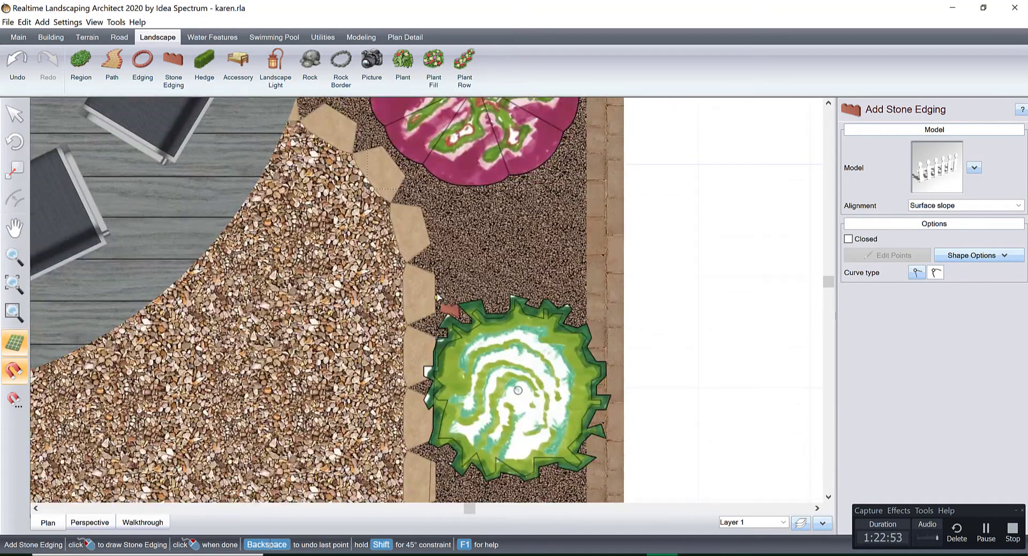
left_click(434, 274)
middle_click_drag(431, 184, 536, 424)
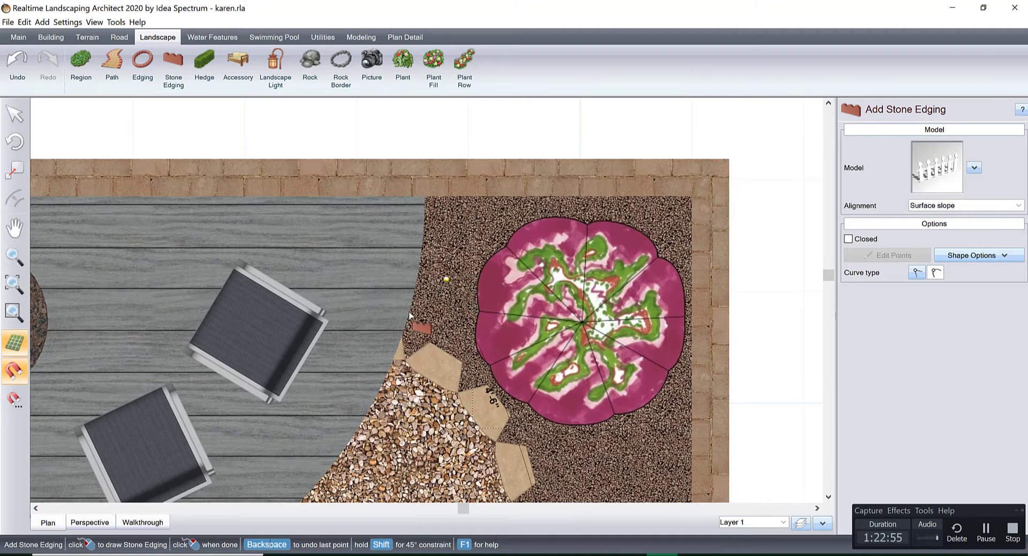
right_click(401, 332)
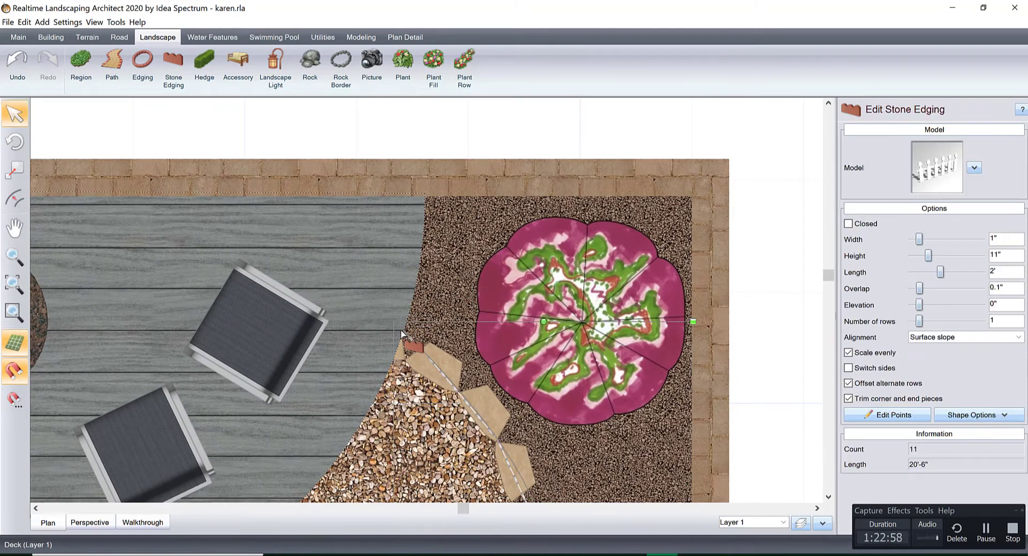
Step: Curve the picket edging around the pink plant and along the bed's lower end
left_click(904, 414)
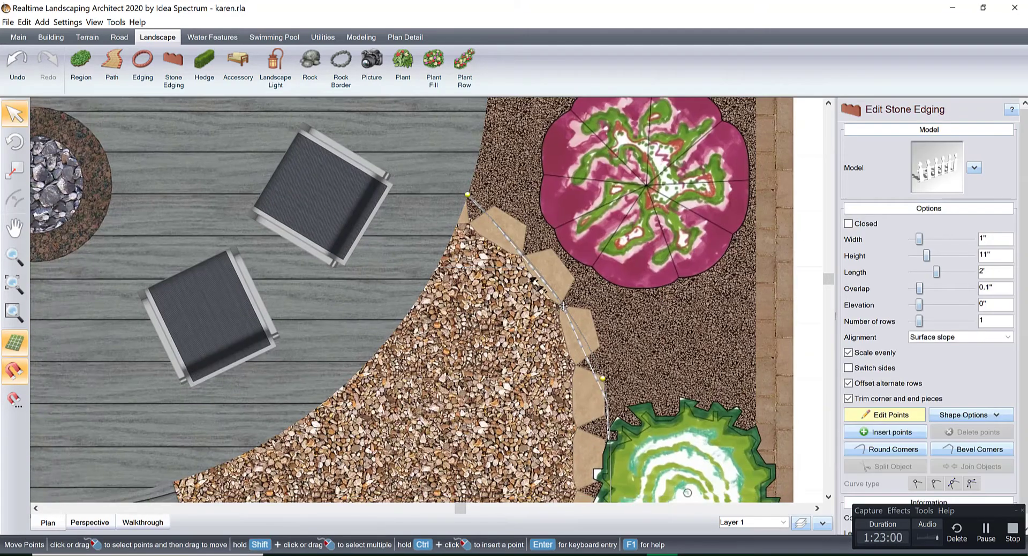
left_click(603, 378)
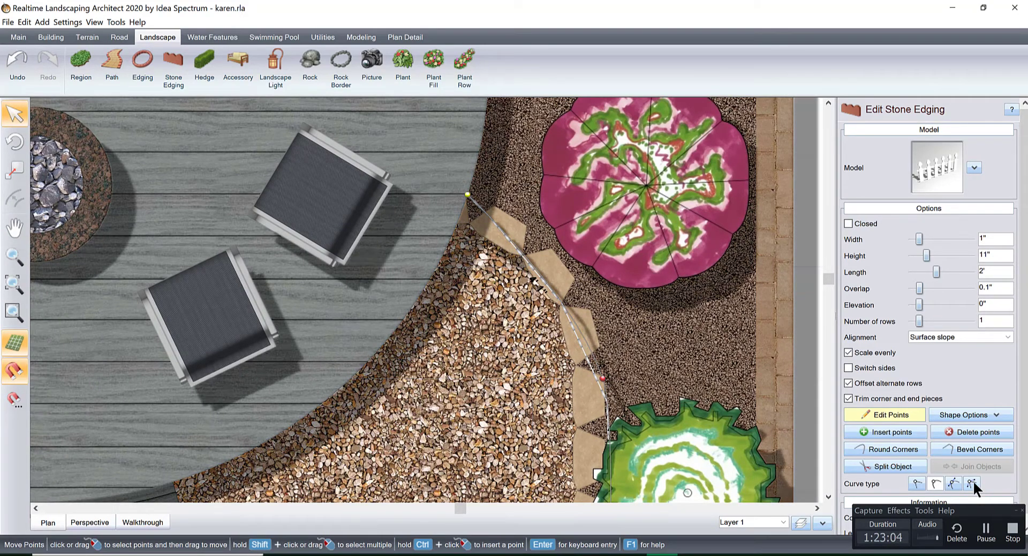
left_click(950, 481)
left_click_drag(575, 297, 601, 237)
middle_click_drag(541, 483, 573, 300)
middle_click_drag(628, 477, 585, 314)
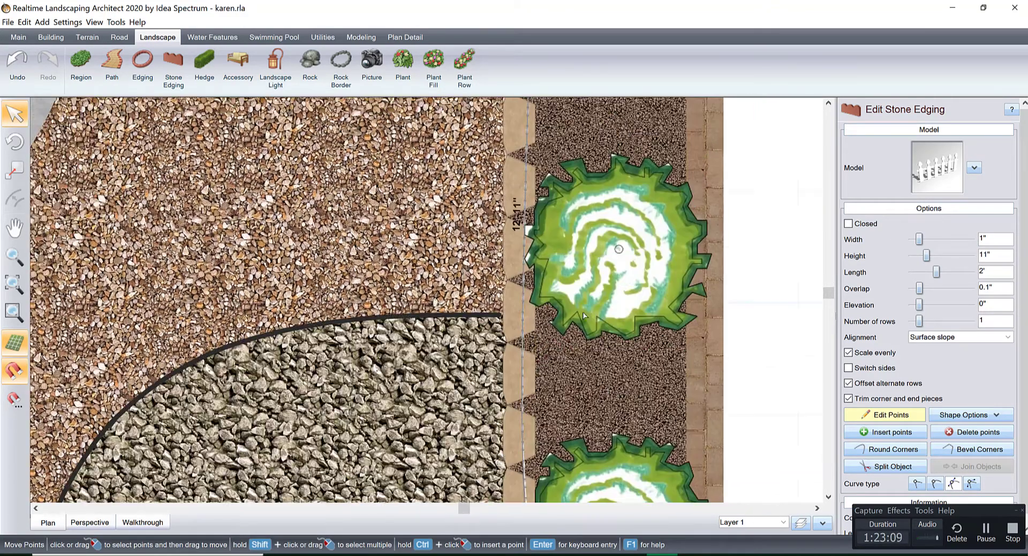
middle_click_drag(605, 491, 554, 201)
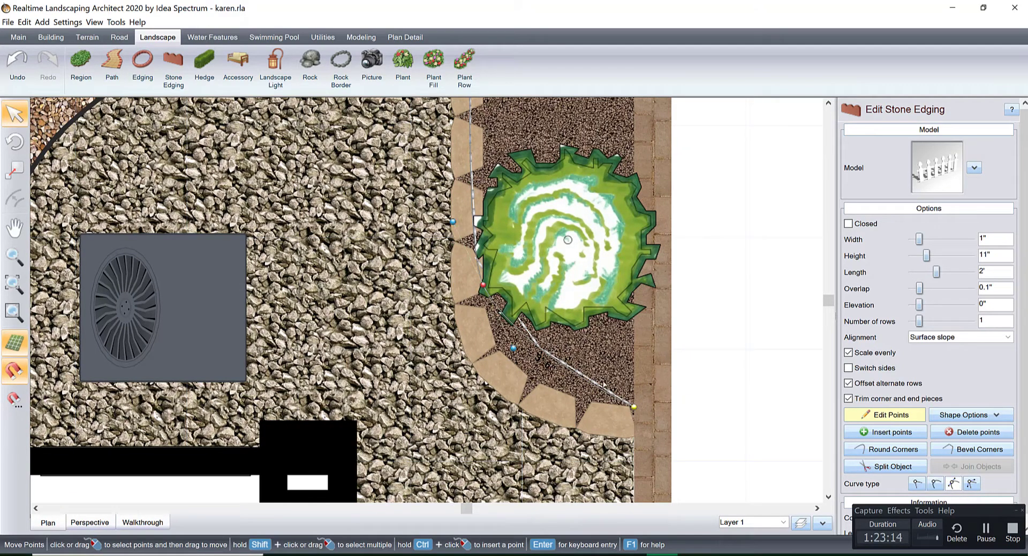
left_click_drag(513, 348, 482, 392)
Step: Extend the edging's end point along the wall and shorten its pieces
left_click(633, 408)
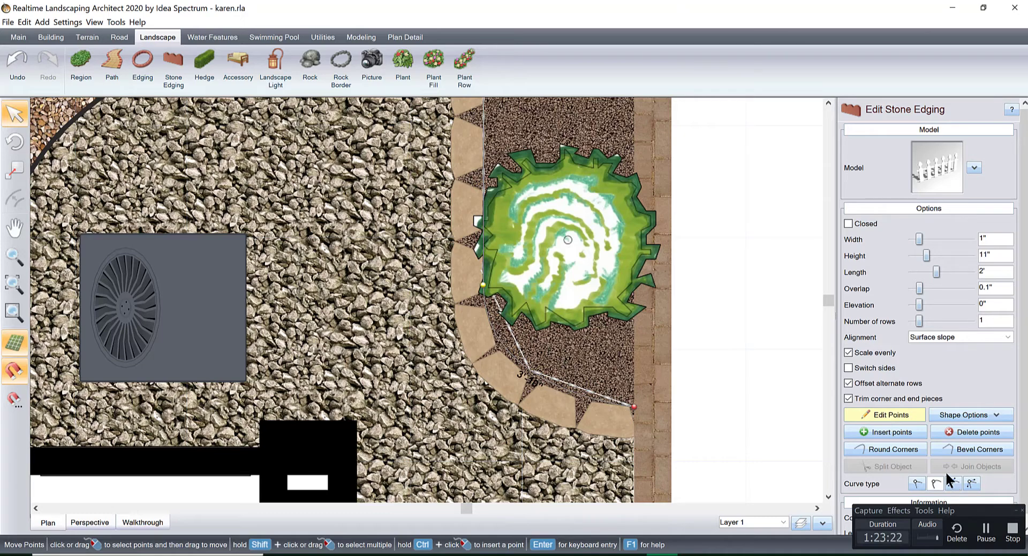
left_click_drag(628, 409, 671, 411)
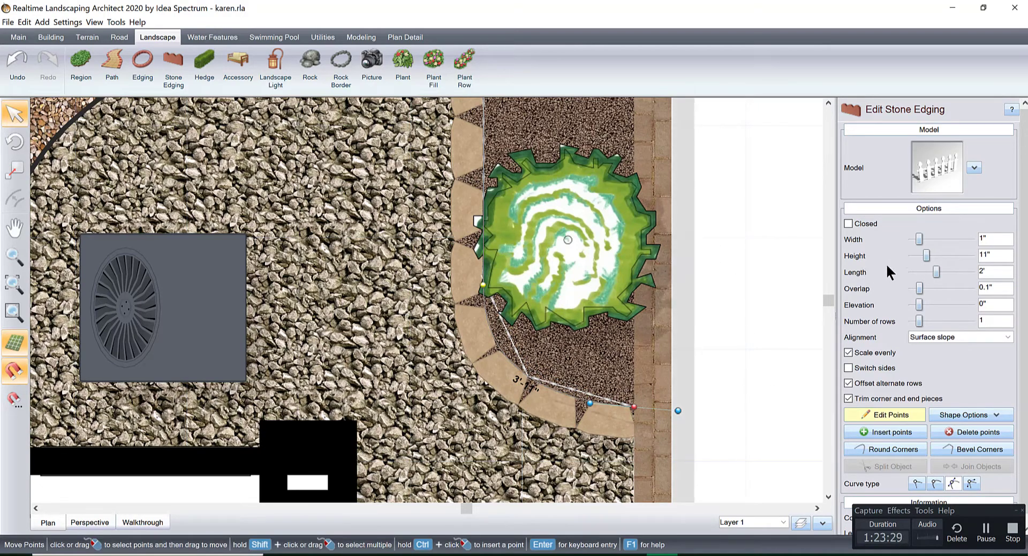
left_click(912, 270)
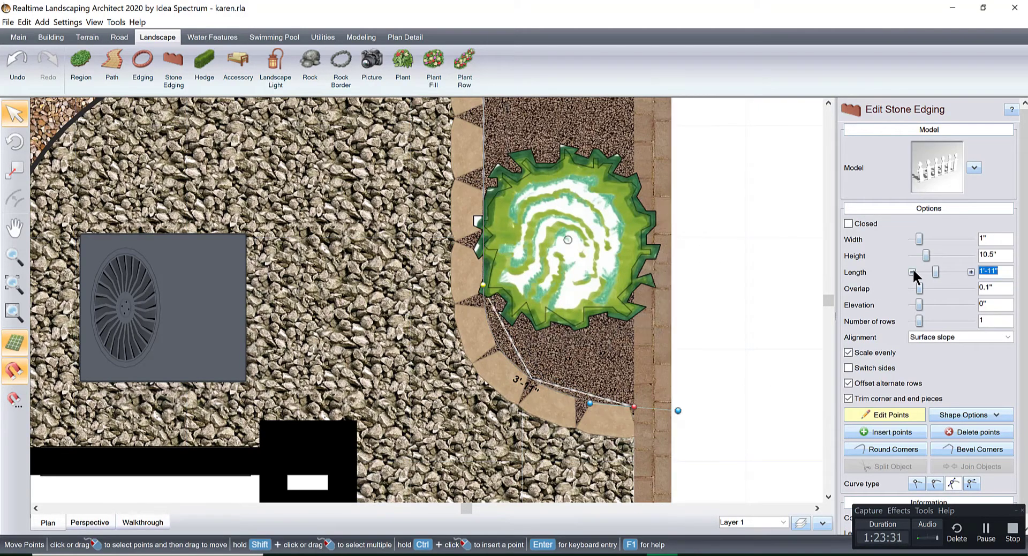
left_click(913, 269)
left_click(912, 269)
left_click(913, 270)
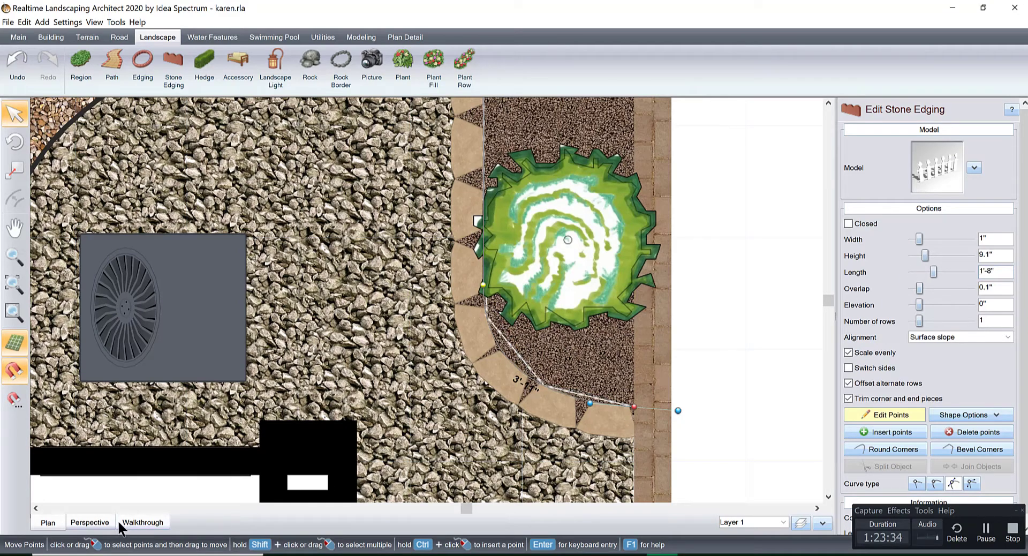
Step: In 3D, fine-tune the edging pieces to 1'-4" long, 7.3" high
left_click(102, 523)
middle_click_drag(666, 338, 541, 356)
scroll(514, 357, "up", 5)
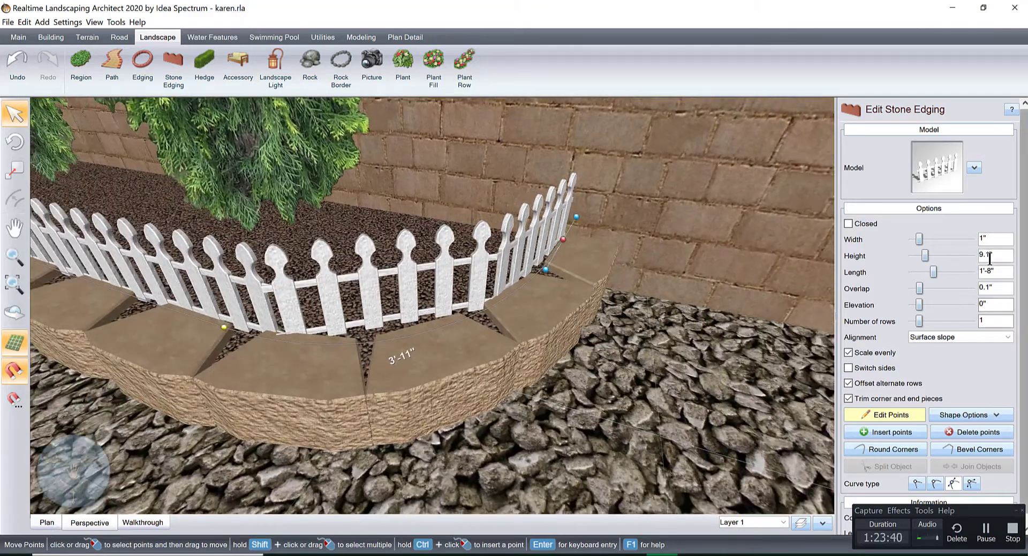
left_click(971, 271)
left_click(971, 271)
left_click(970, 272)
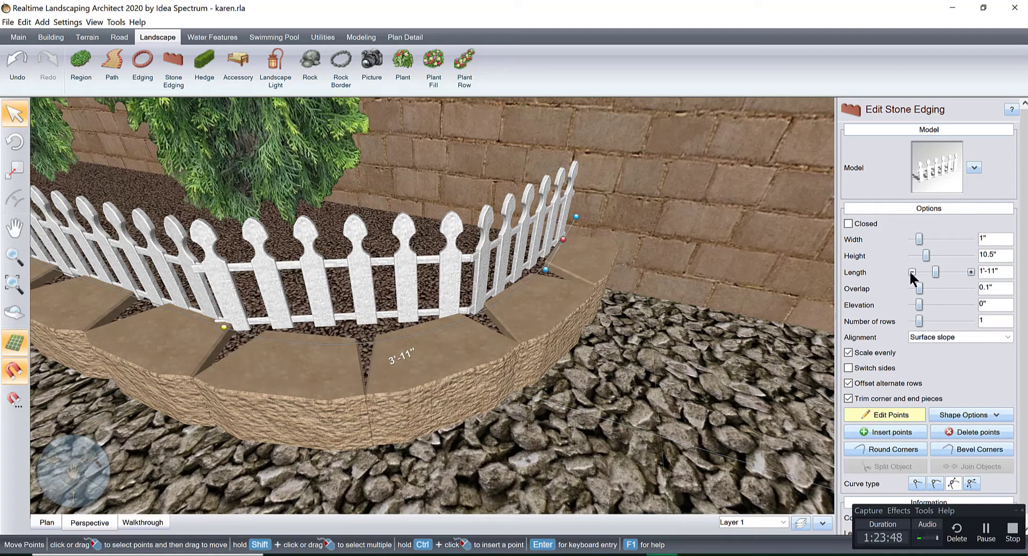
left_click(910, 271)
left_click(911, 271)
left_click(911, 271)
left_click(911, 272)
left_click(912, 272)
left_click(913, 271)
left_click(913, 271)
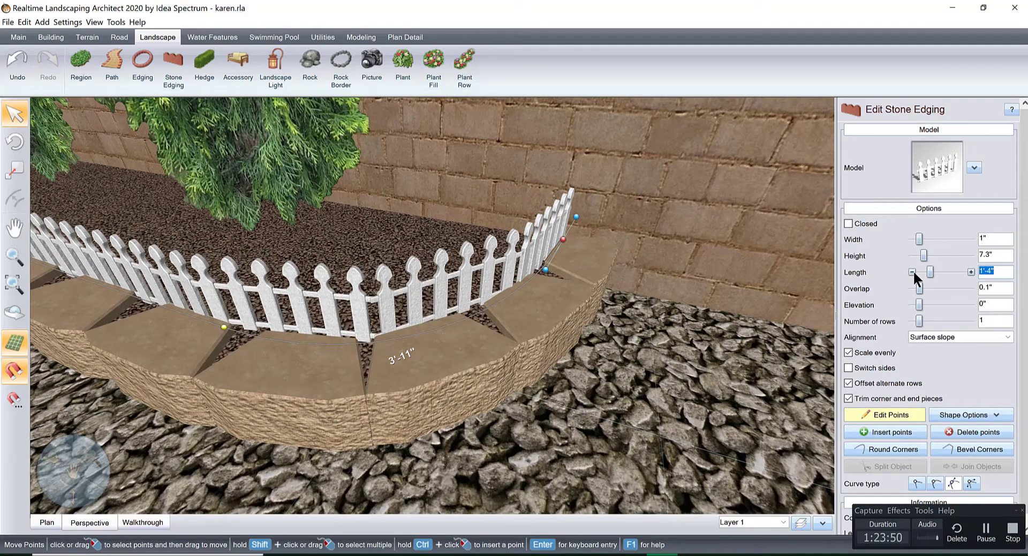
Step: Pull back over the yard, level the fence horizontally, and return to plan
middle_click_drag(454, 337, 677, 293)
scroll(497, 219, "down", 5)
middle_click_drag(496, 219, 504, 328)
scroll(489, 243, "up", 5)
right_click_drag(504, 328, 504, 296)
middle_click_drag(505, 296, 576, 310)
left_click(47, 522)
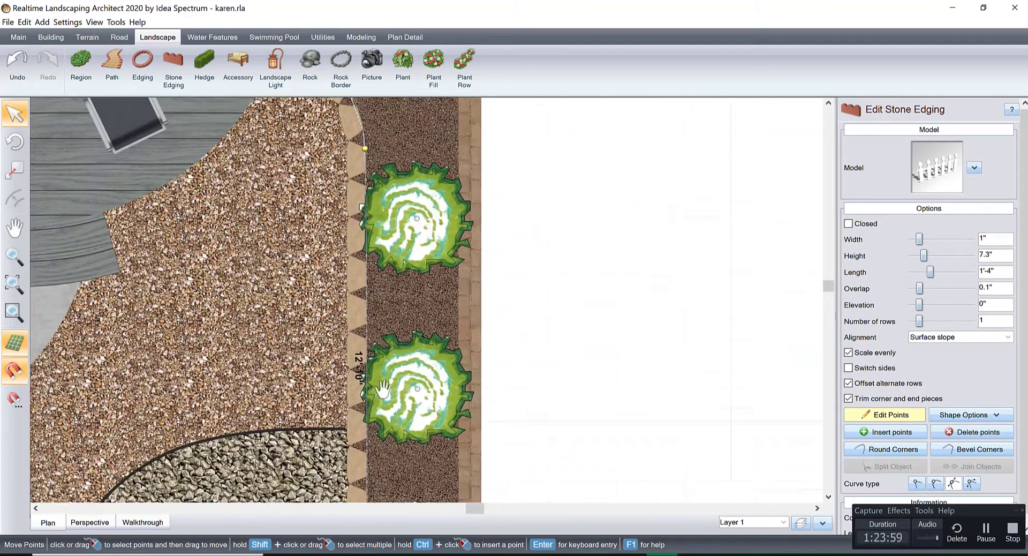
Step: Draw a ten-plant row along the fenced bed from the pink plant downward
middle_click_drag(383, 389, 382, 456)
scroll(381, 453, "down", 4)
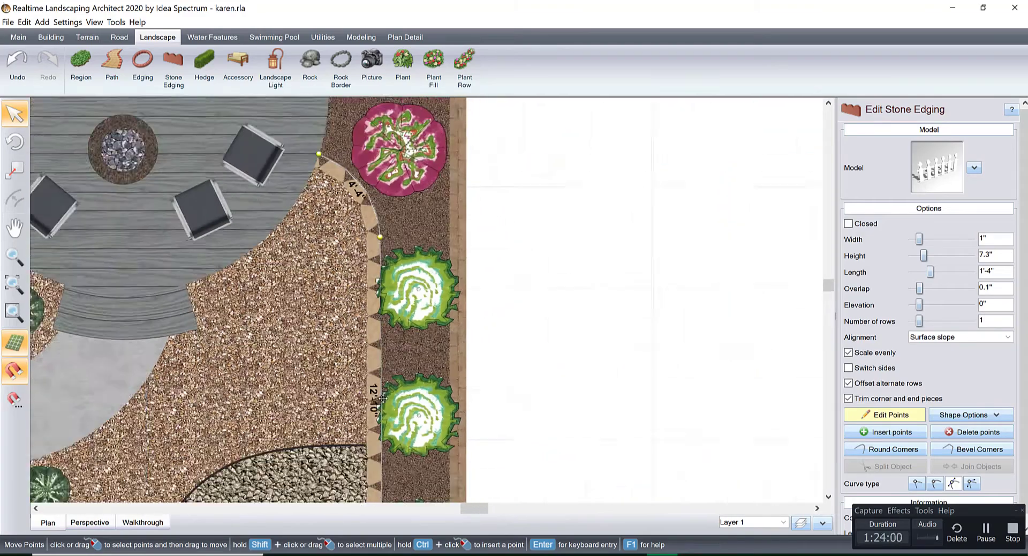
left_click(464, 60)
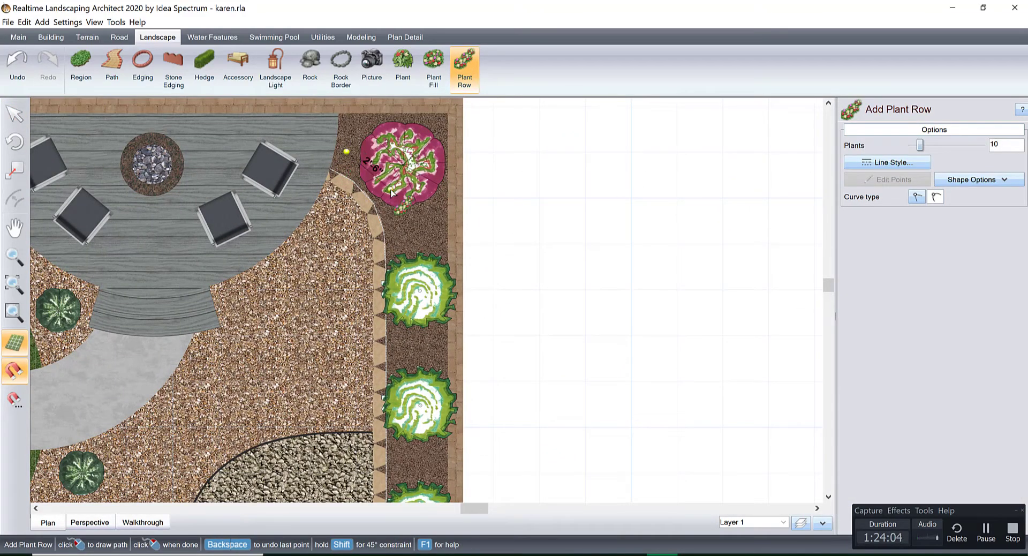
left_click(402, 256)
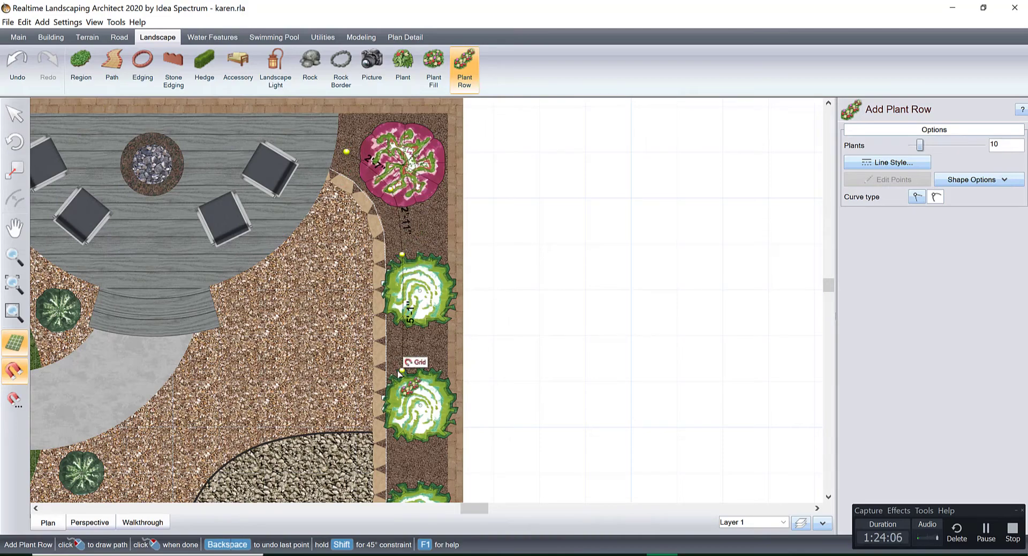
middle_click_drag(415, 396, 469, 189)
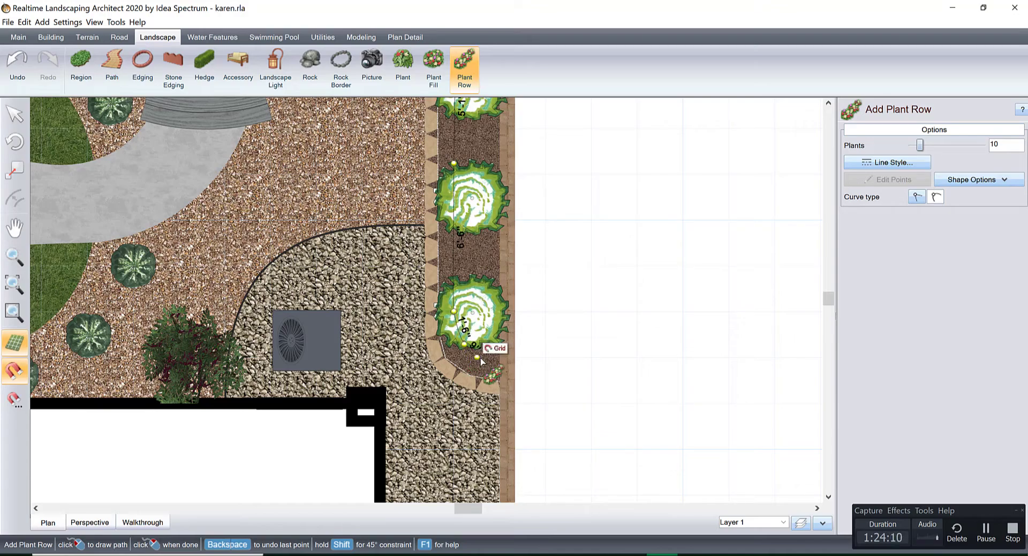
right_click(480, 361)
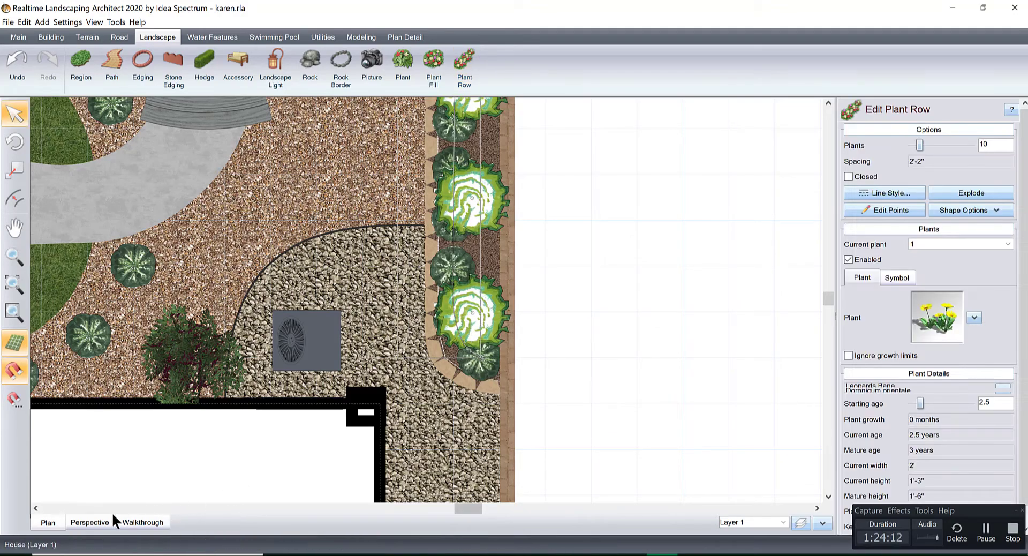
Step: In 3D, make the row African Daisy7 from Pictures > Annuals
left_click(107, 522)
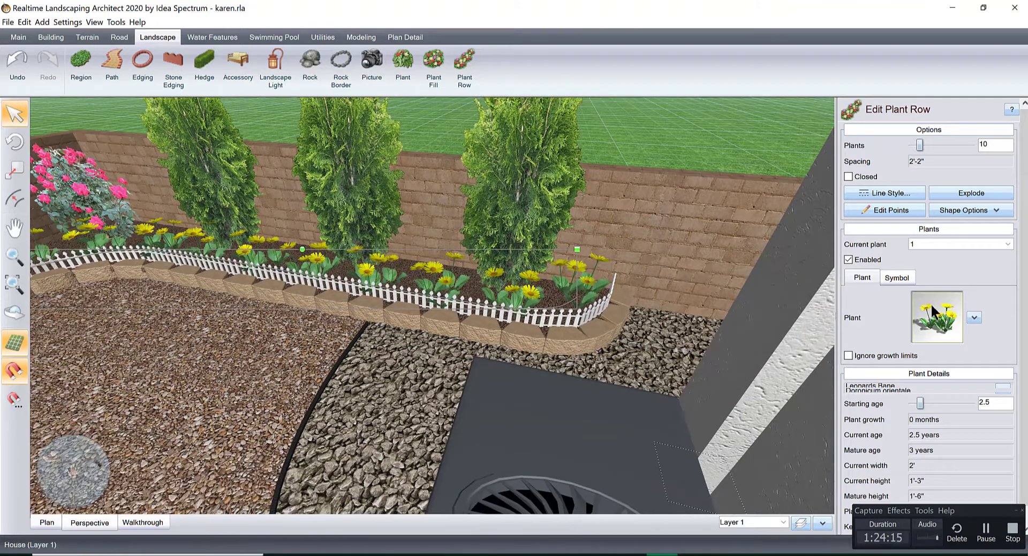
left_click(931, 309)
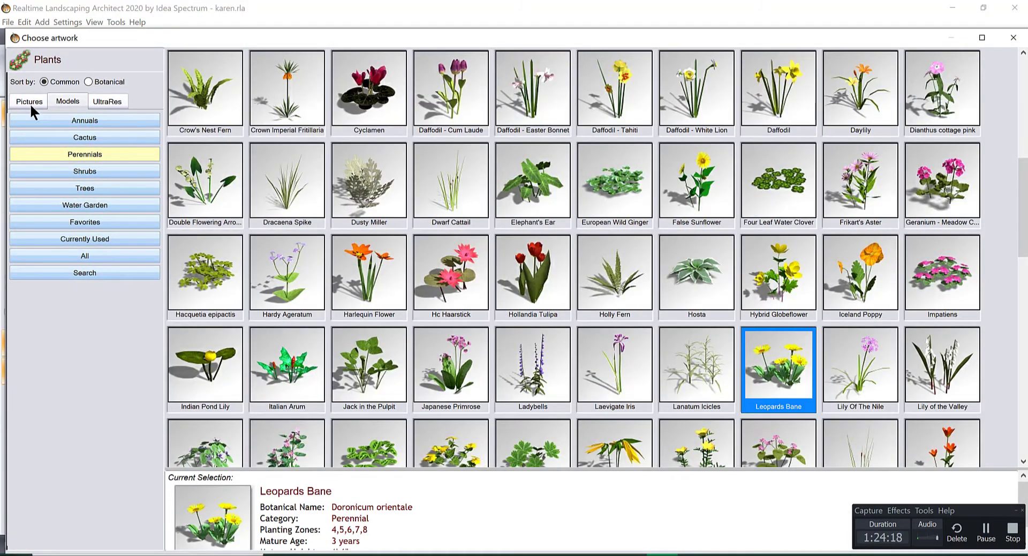
left_click(30, 101)
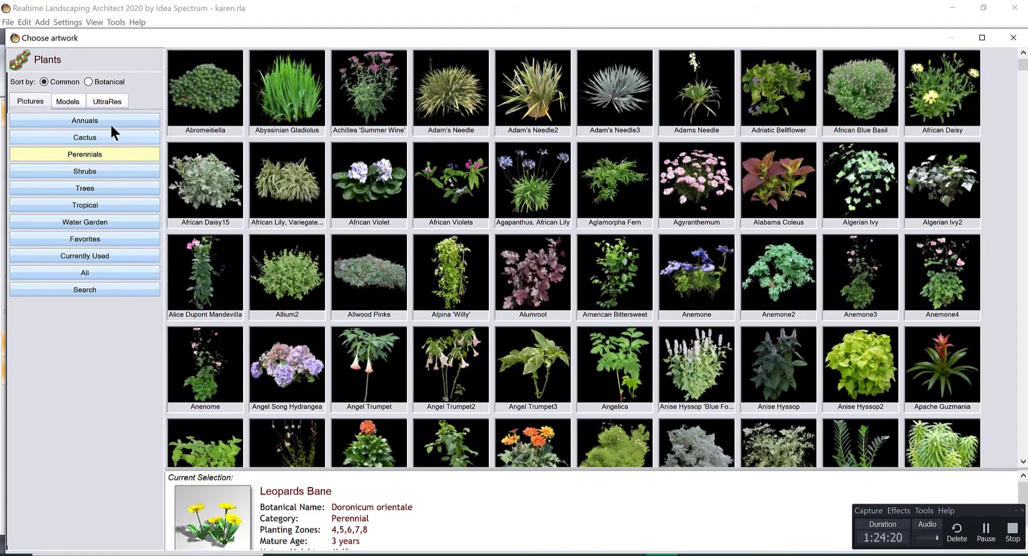
left_click(110, 123)
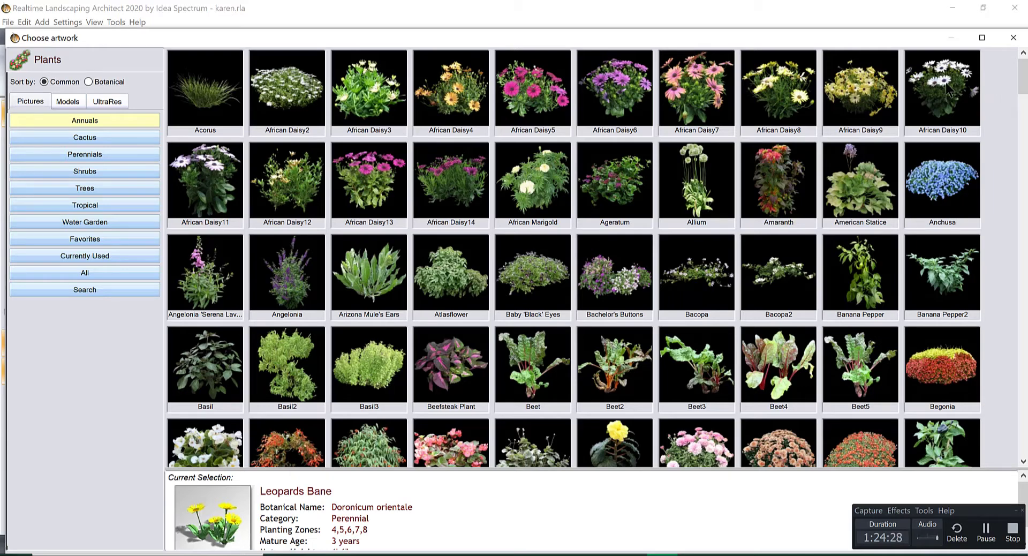
double_click(692, 85)
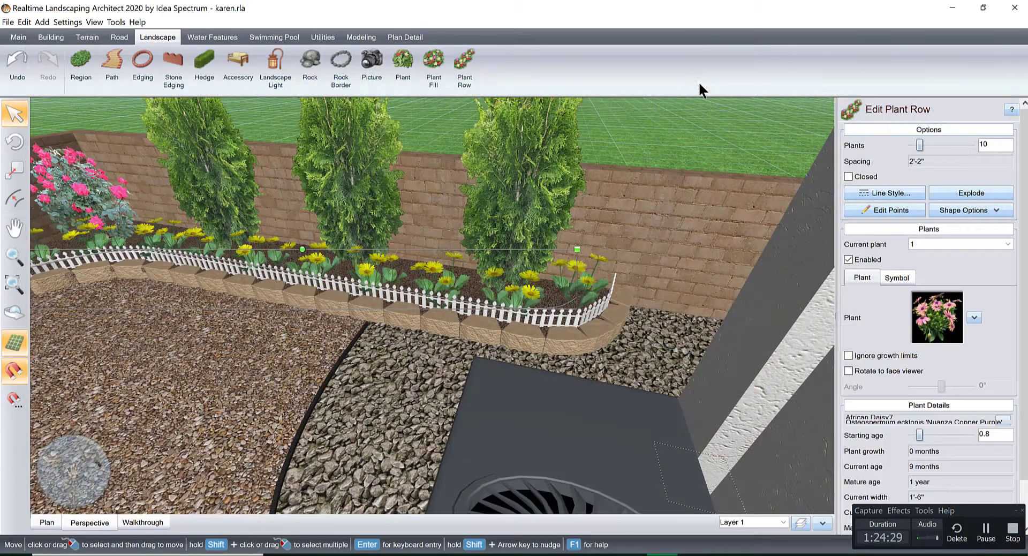
Step: Try 12 daisies and set their starting age to 0.5
middle_click_drag(517, 273, 546, 285)
left_click(970, 145)
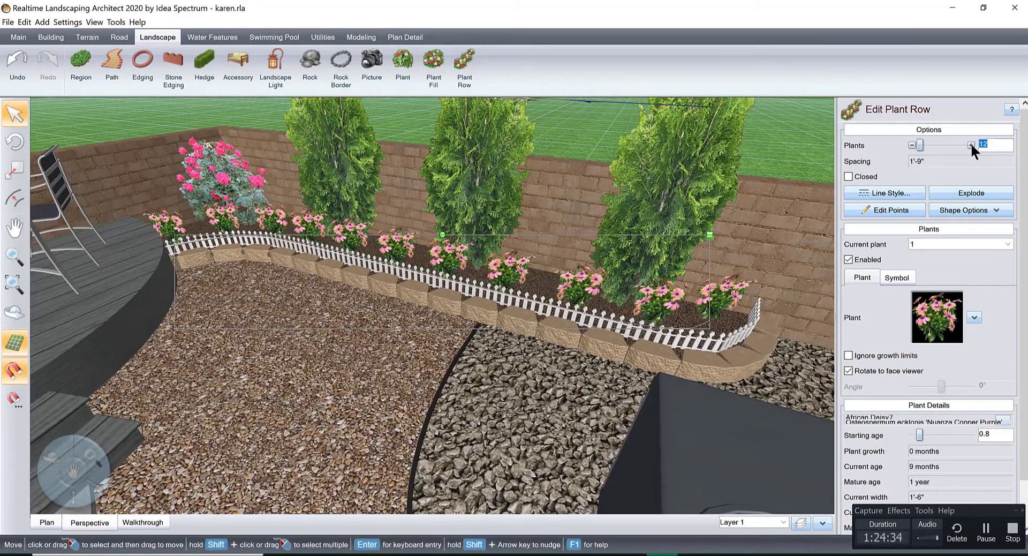
left_click(971, 145)
left_click(911, 435)
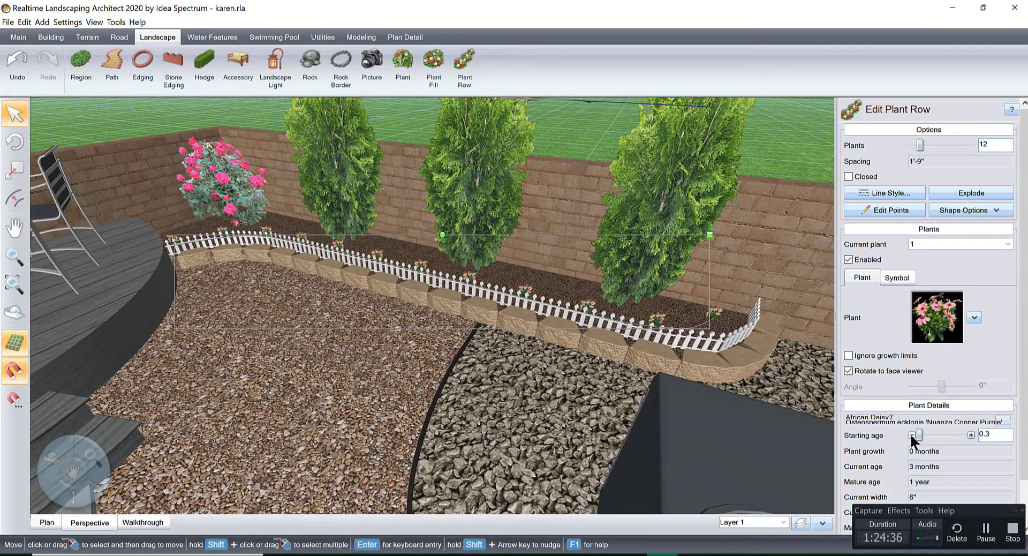
left_click(970, 434)
left_click(969, 434)
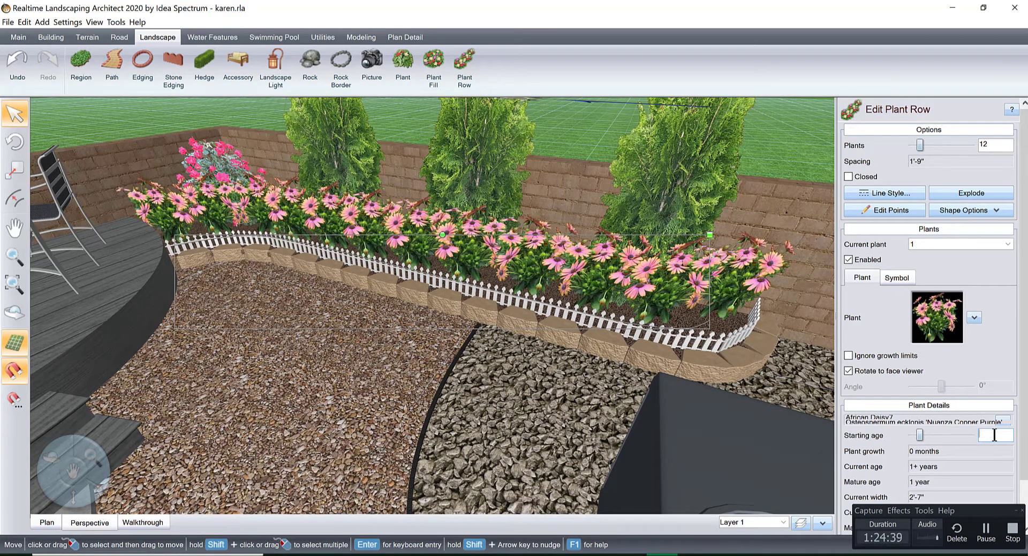
type("0.5")
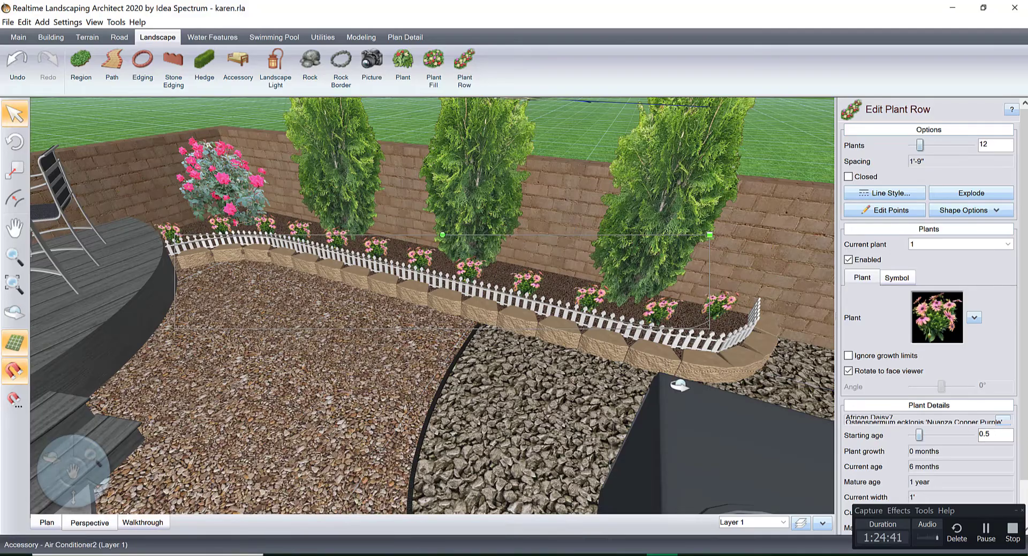
Step: Set the daisy row back to 10 plants and look down over the bed and lawn
middle_click_drag(670, 380, 702, 335)
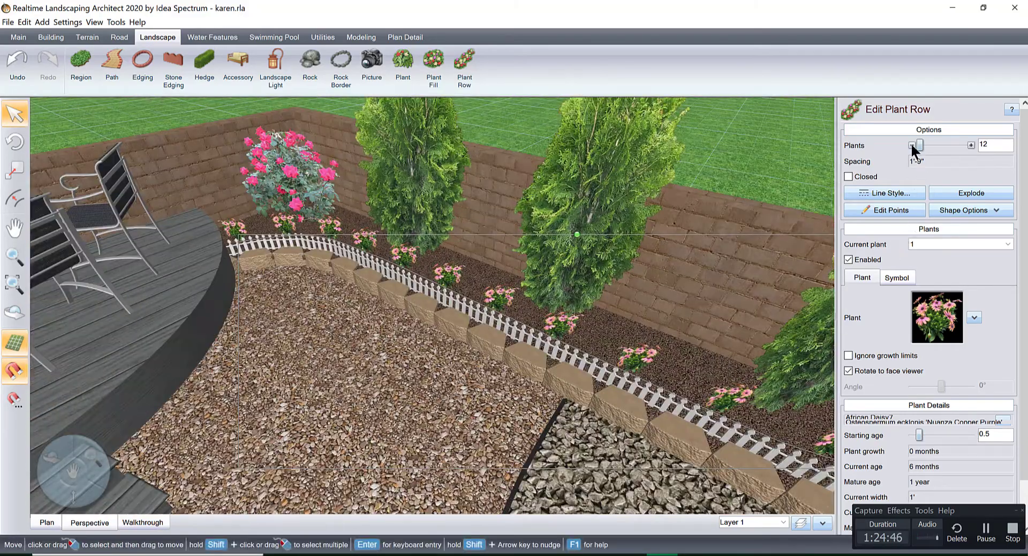
left_click(910, 145)
left_click(910, 145)
mouse_move(545, 265)
middle_mouse_down()
mouse_move(568, 260)
mouse_move(490, 269)
mouse_move(599, 241)
mouse_move(674, 252)
middle_mouse_up()
middle_click_drag(493, 307, 594, 310)
scroll(345, 310, "down", 4)
right_click_drag(346, 317, 439, 257)
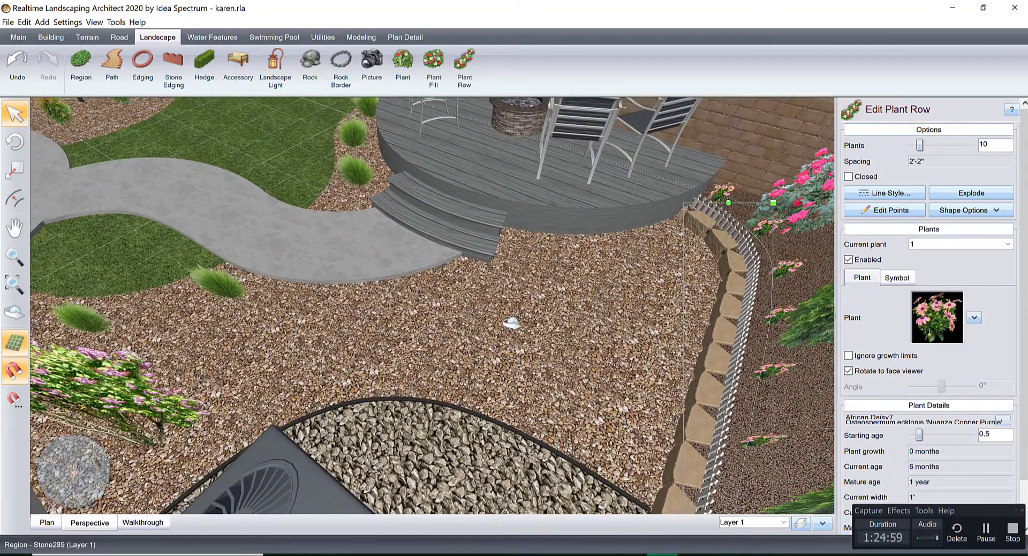
Step: Place a Boulder1 rock from Favorites on the gravel bed, scaled to about 58%
right_click_drag(528, 323, 527, 322)
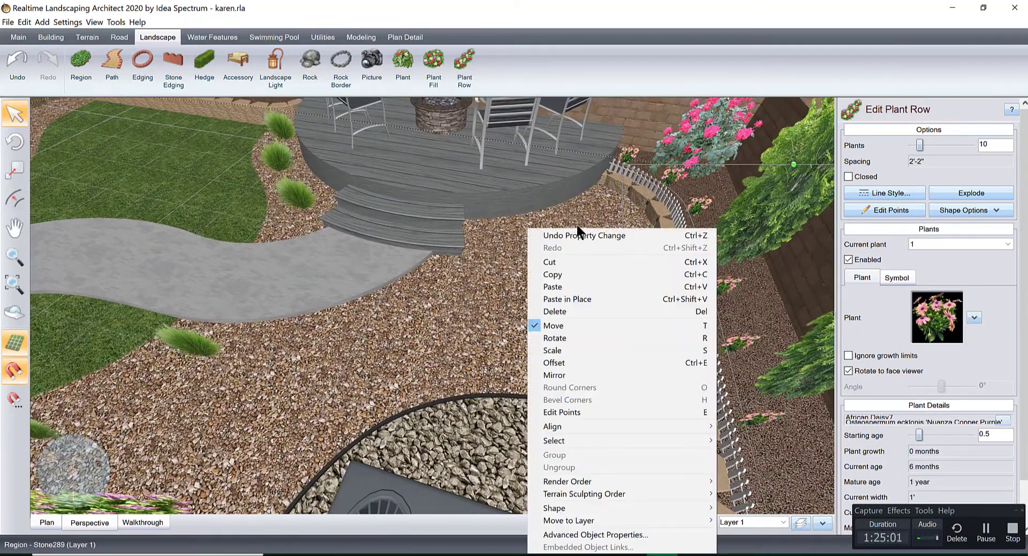
left_click(308, 60)
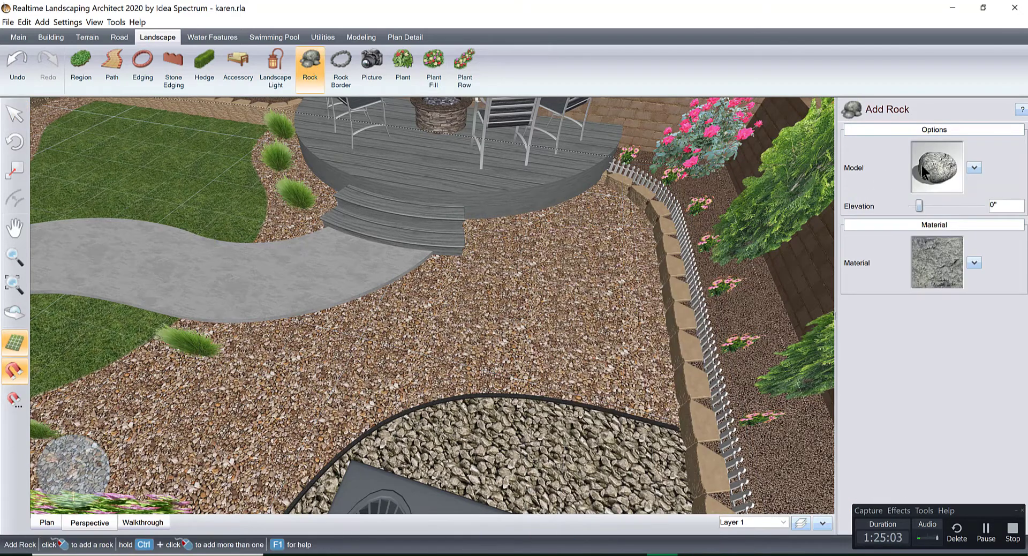
left_click(921, 165)
left_click(89, 104)
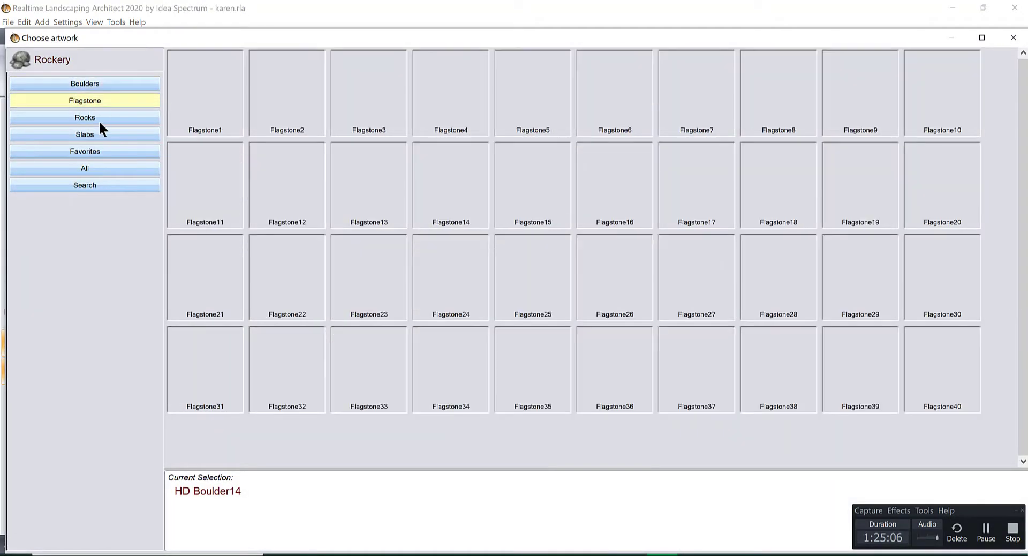
left_click(98, 151)
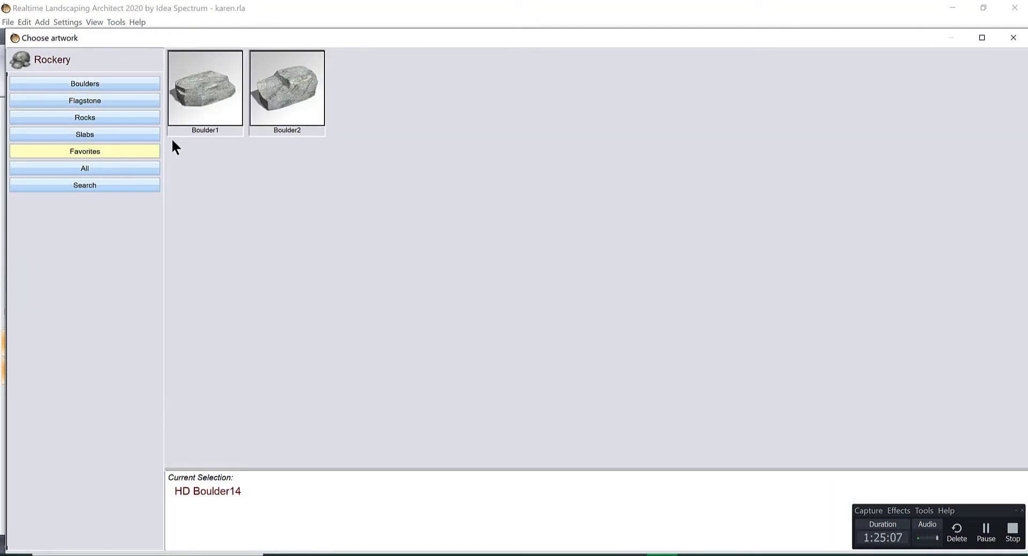
double_click(210, 88)
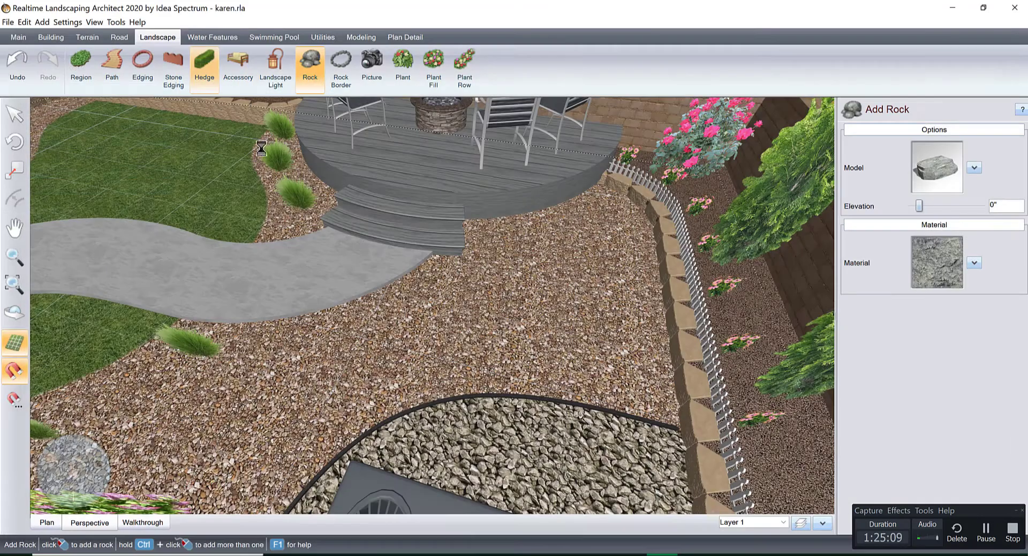
left_click(521, 309)
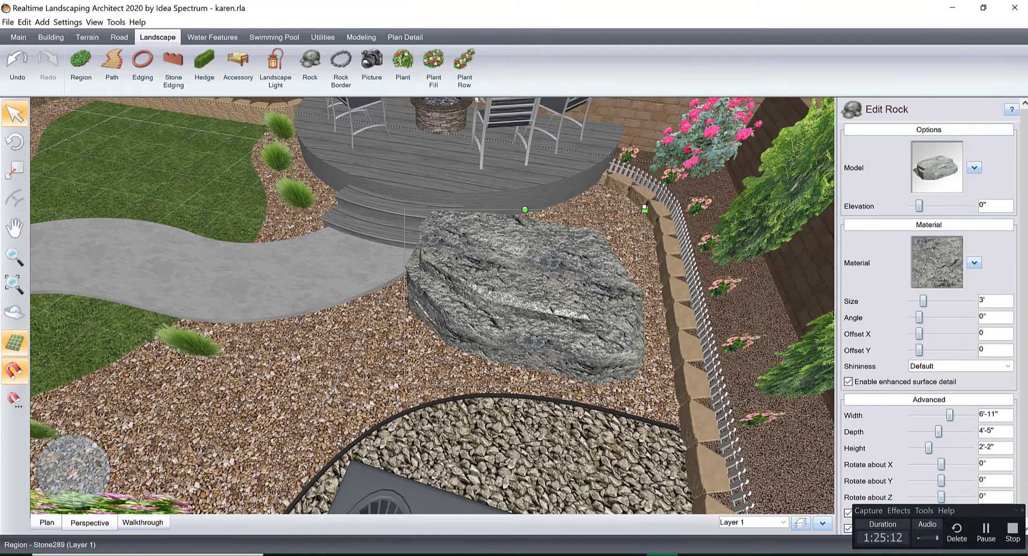
left_click_drag(604, 215, 543, 250)
left_click_drag(561, 308, 607, 319)
Step: Give the boulder the Rock47 material darkened to brightness -49
left_click(957, 245)
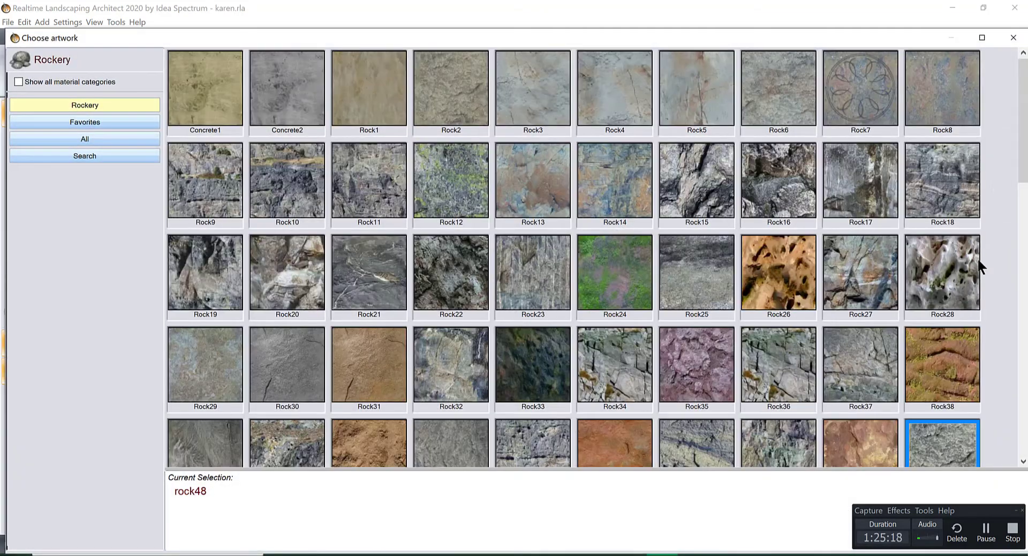
scroll(1020, 202, "down", 3)
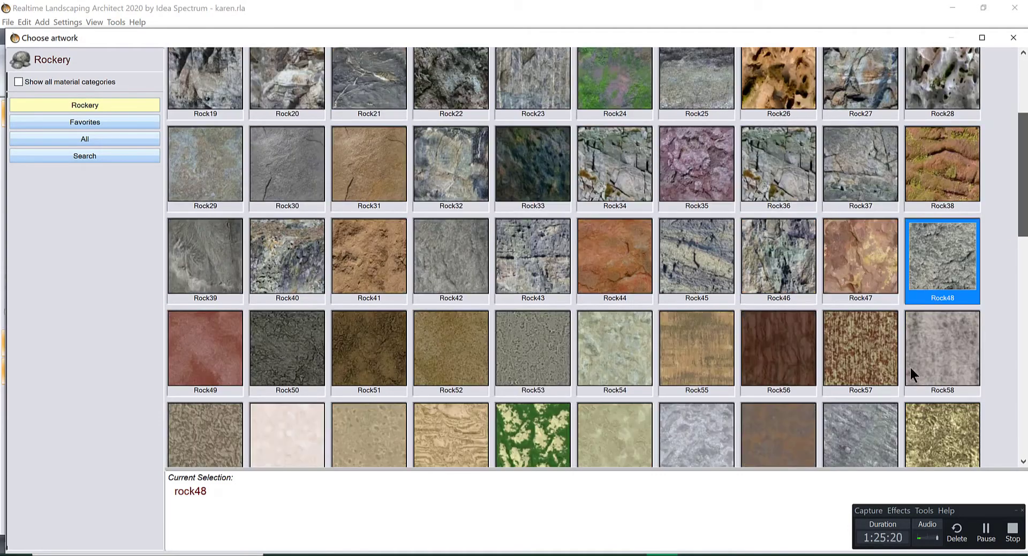
double_click(858, 255)
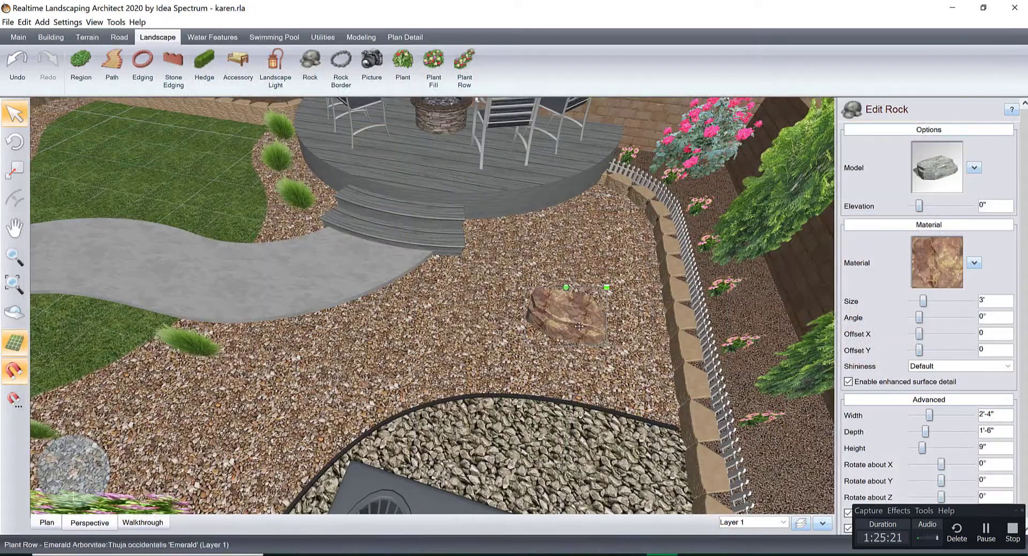
scroll(608, 327, "up", 3)
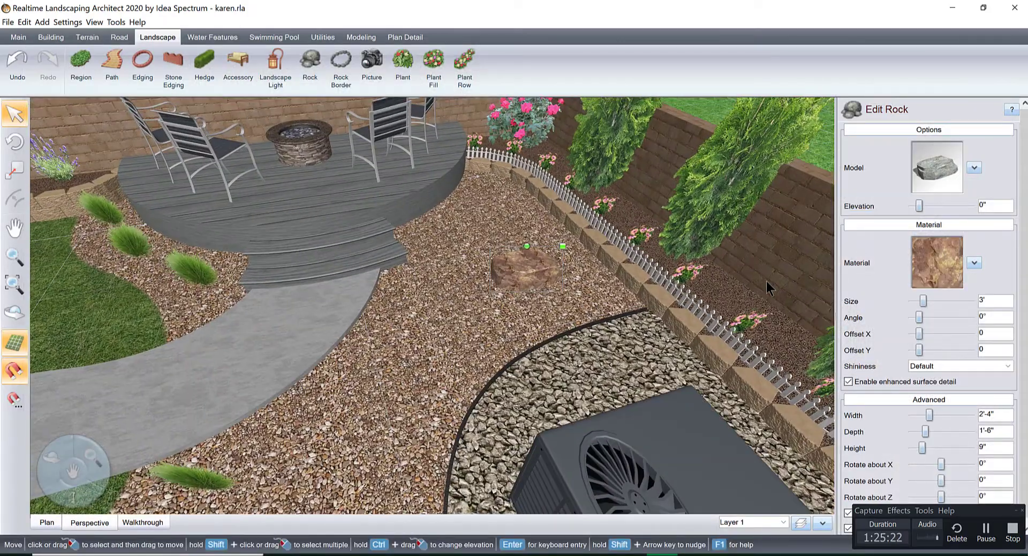
left_click(974, 261)
left_click(924, 316)
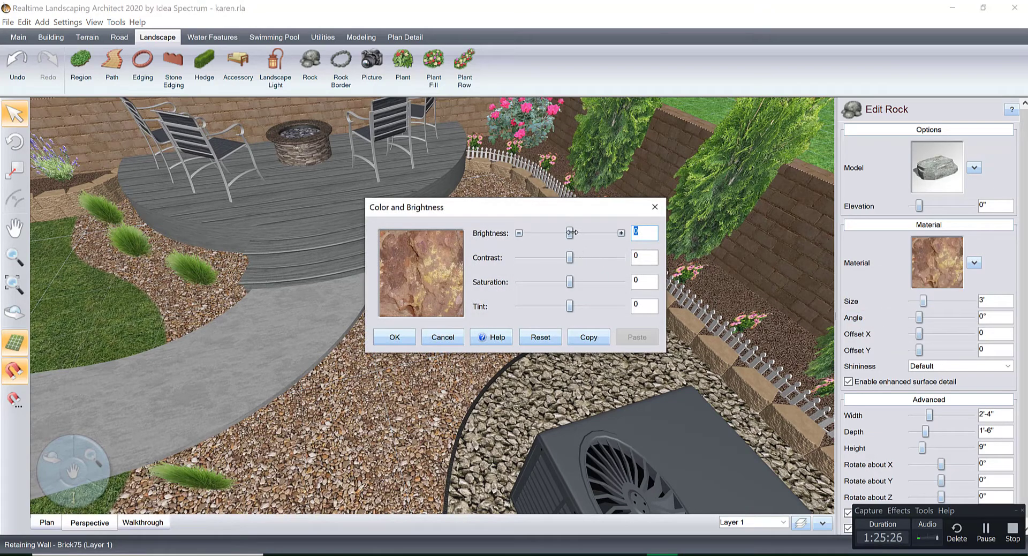
left_click_drag(571, 232, 548, 233)
left_click(394, 338)
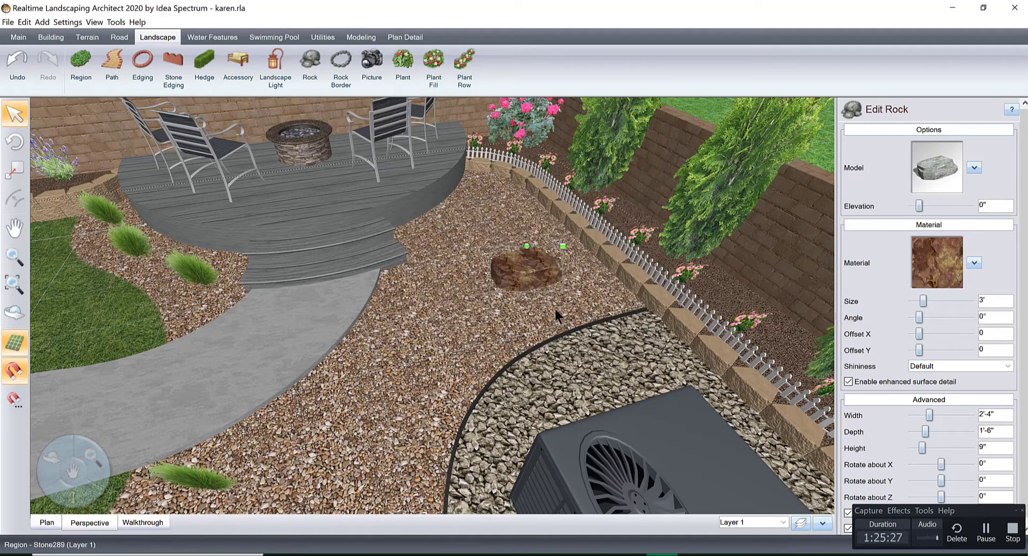
middle_click_drag(555, 309, 509, 326)
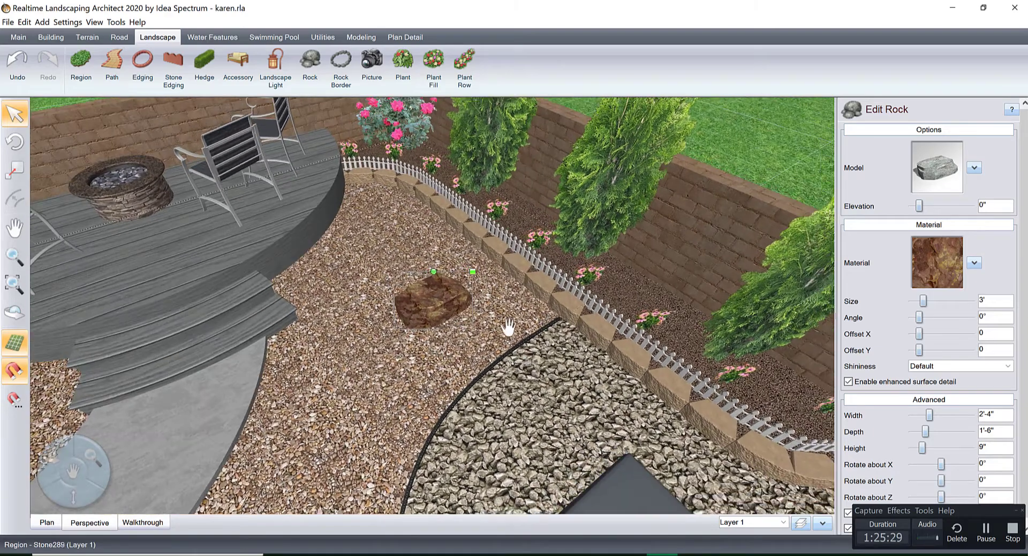
left_click_drag(508, 326, 501, 281)
left_click(403, 63)
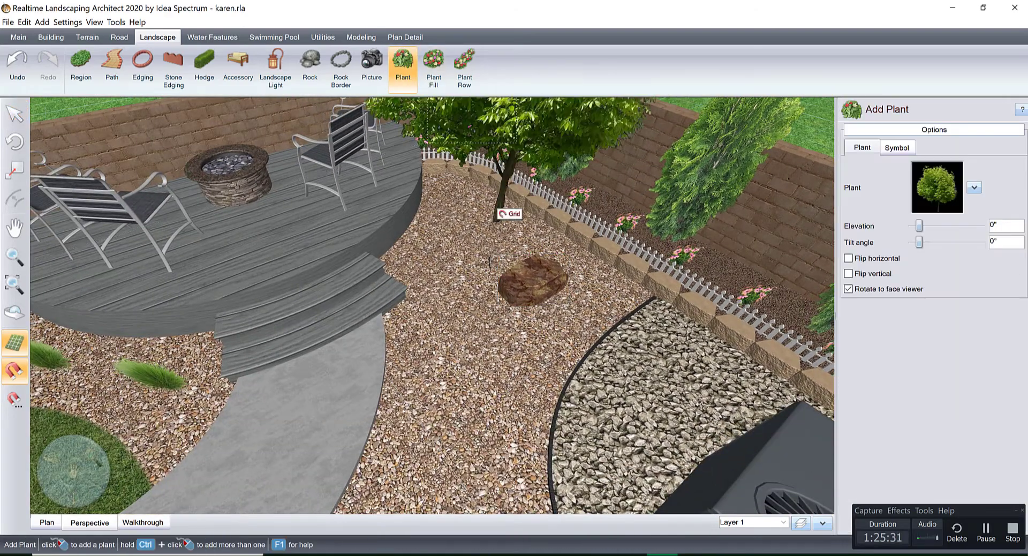
Step: Place a plant on the gravel near the boulder and swap it to Purple Verbena from Favorites
left_click(468, 249)
left_click(925, 176)
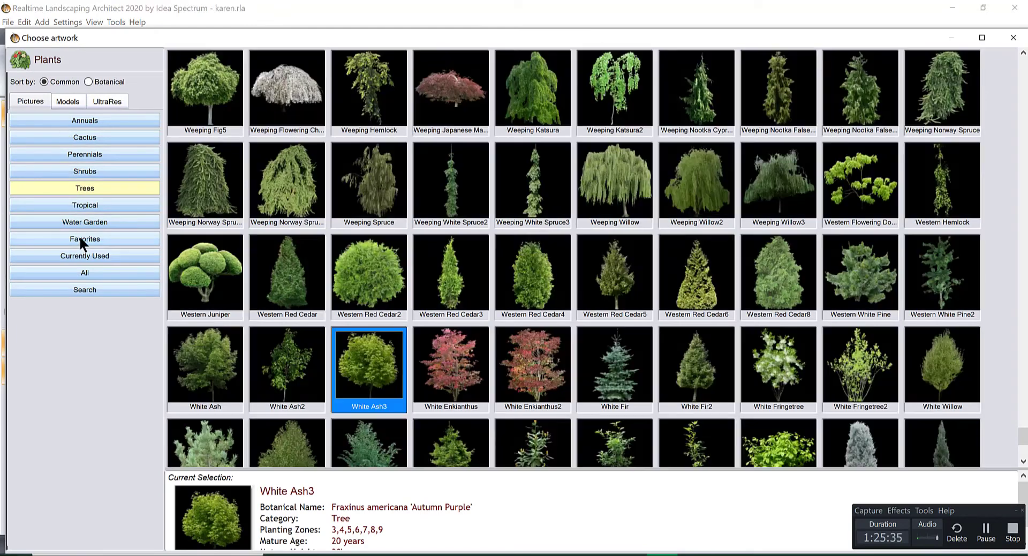
left_click(80, 237)
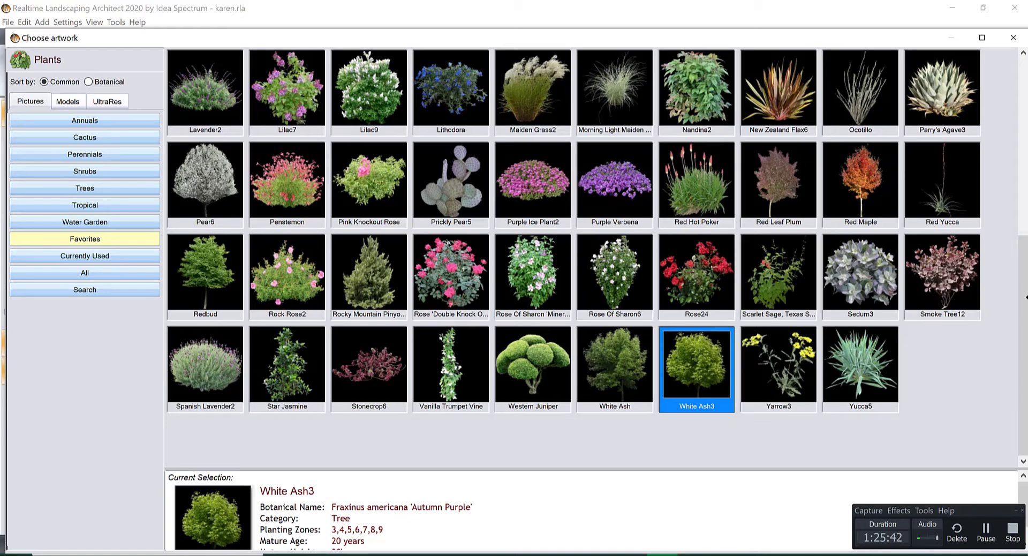
double_click(378, 369)
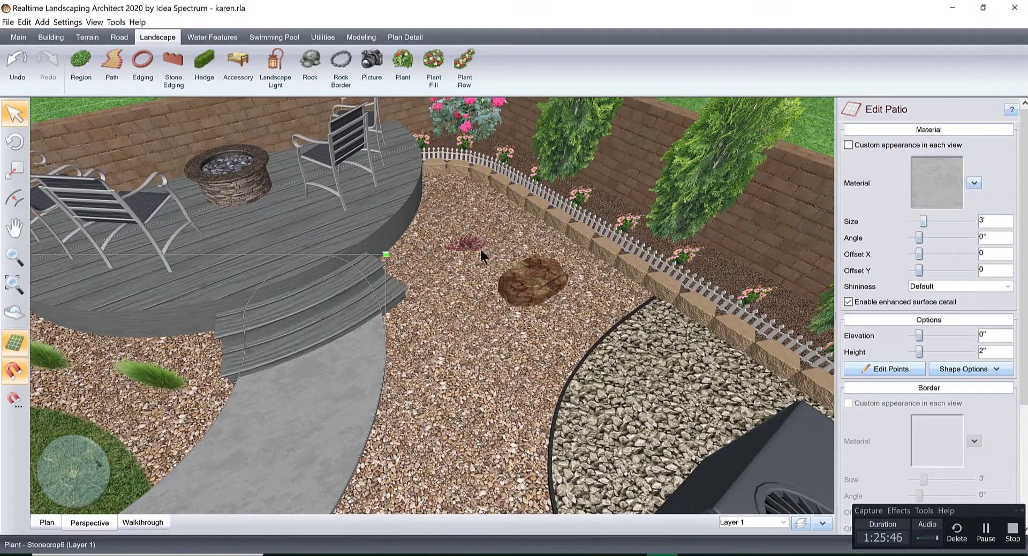
left_click(471, 243)
left_click(925, 187)
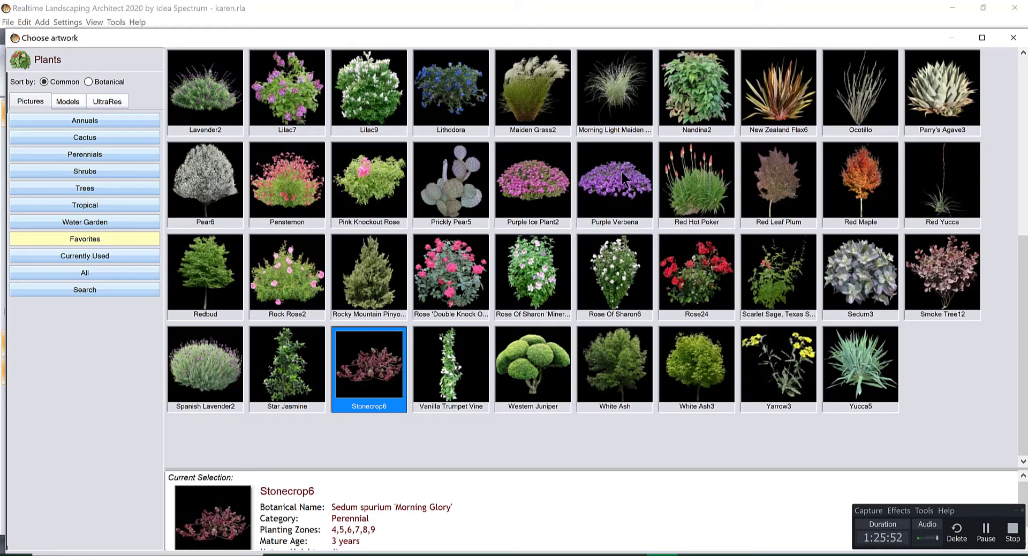
left_click(615, 209)
double_click(611, 187)
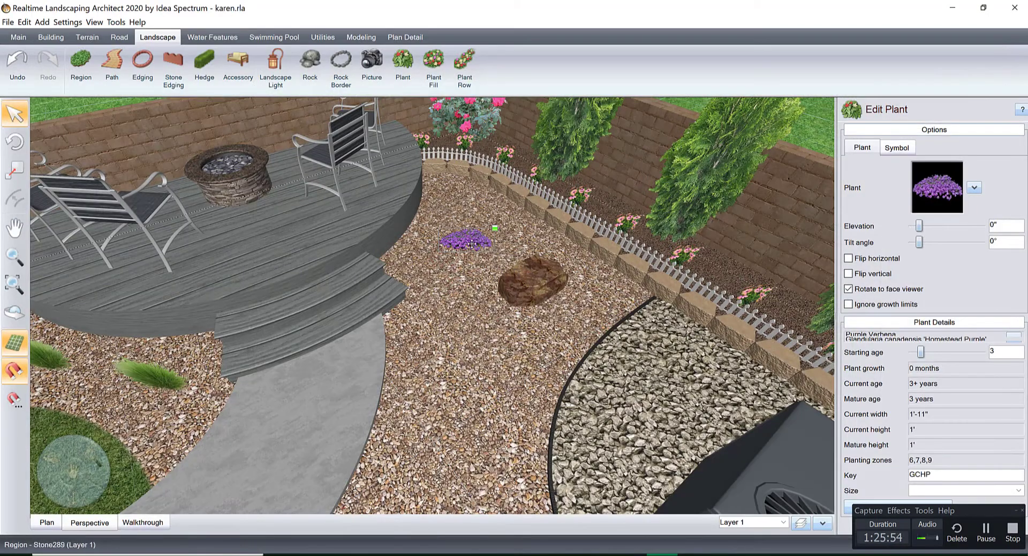
Step: Shrink the boulder to about 71% and position the verbena just below it
left_click_drag(498, 325, 497, 374)
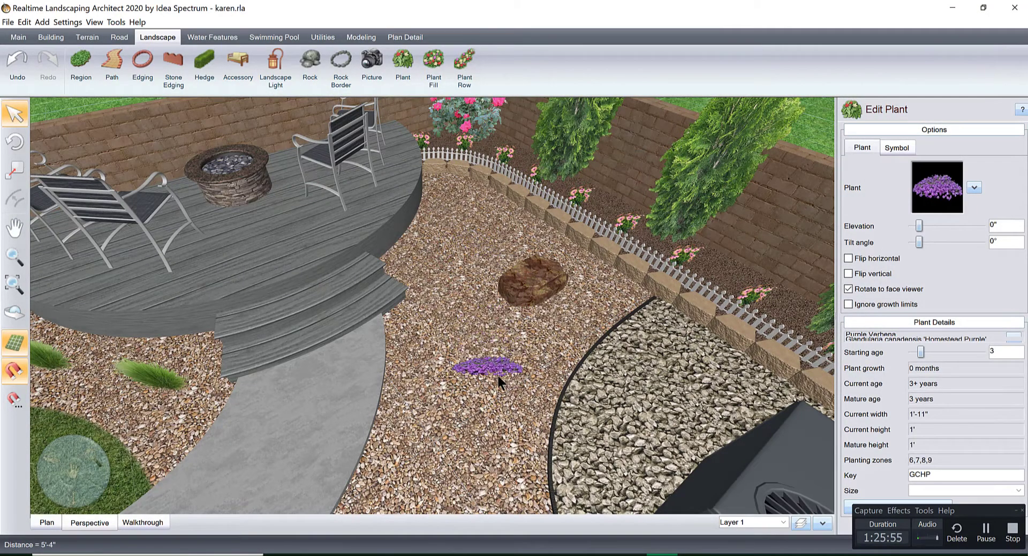
right_click_drag(496, 374, 521, 321)
scroll(520, 321, "up", 3)
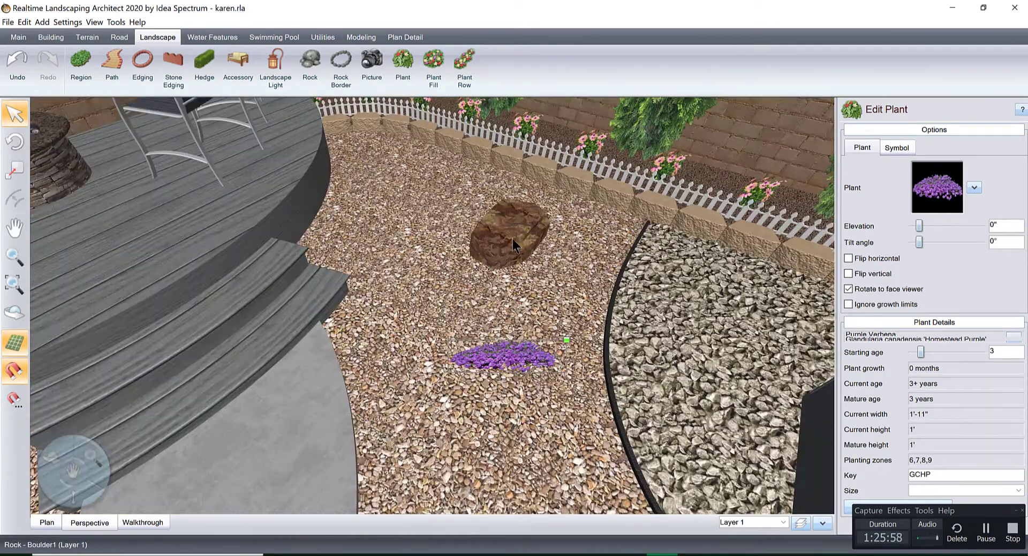
left_click(513, 237)
left_click_drag(516, 234, 508, 268)
left_click_drag(541, 231, 482, 242)
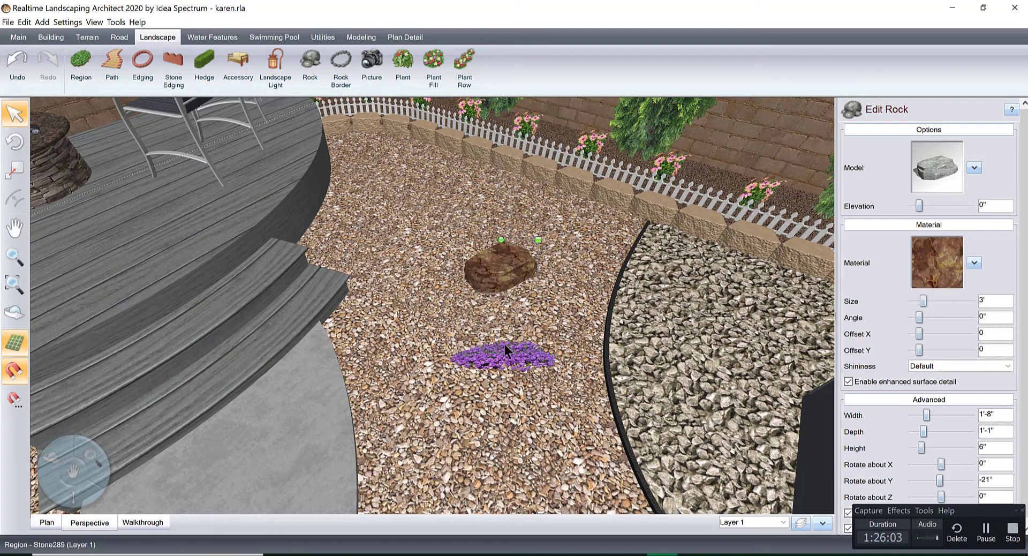
left_click(505, 352)
left_click_drag(505, 352, 496, 307)
Step: Paste two copies of the verbena, one left and one right of the boulder
key("ctrl+v")
left_click_drag(476, 227, 442, 238)
left_click(441, 239)
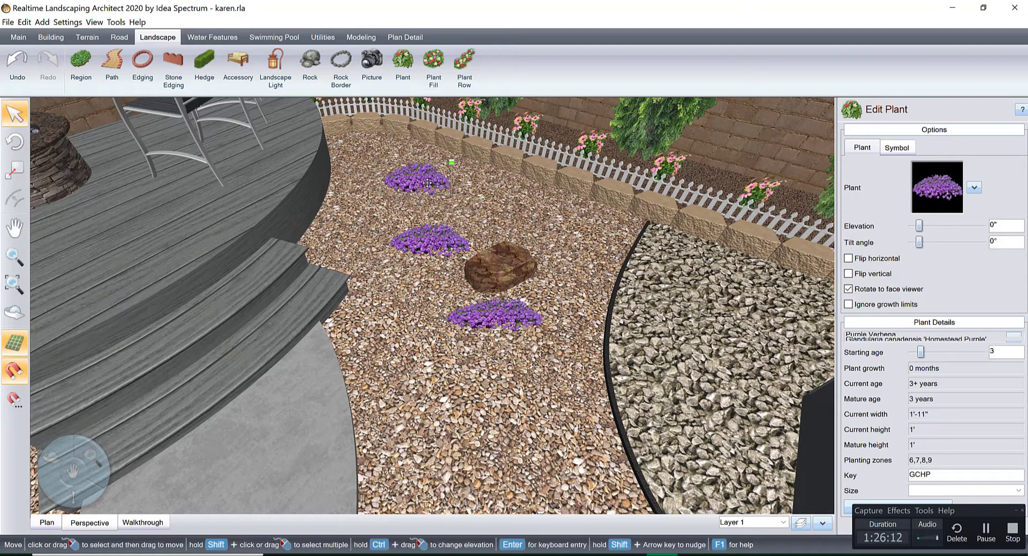
key("ctrl+v")
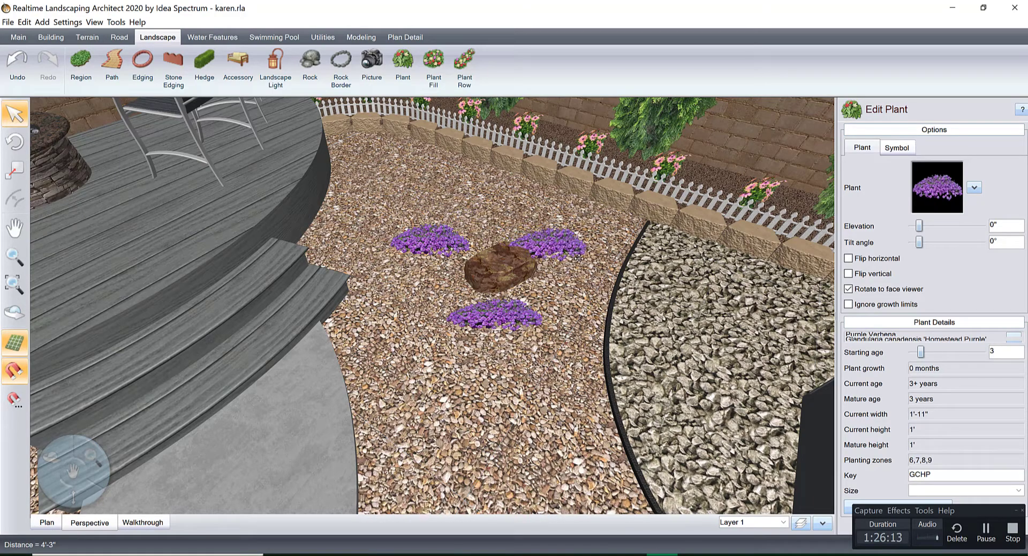
left_click(584, 261)
right_click_drag(584, 266, 482, 394)
scroll(592, 352, "down", 5)
scroll(483, 394, "up", 3)
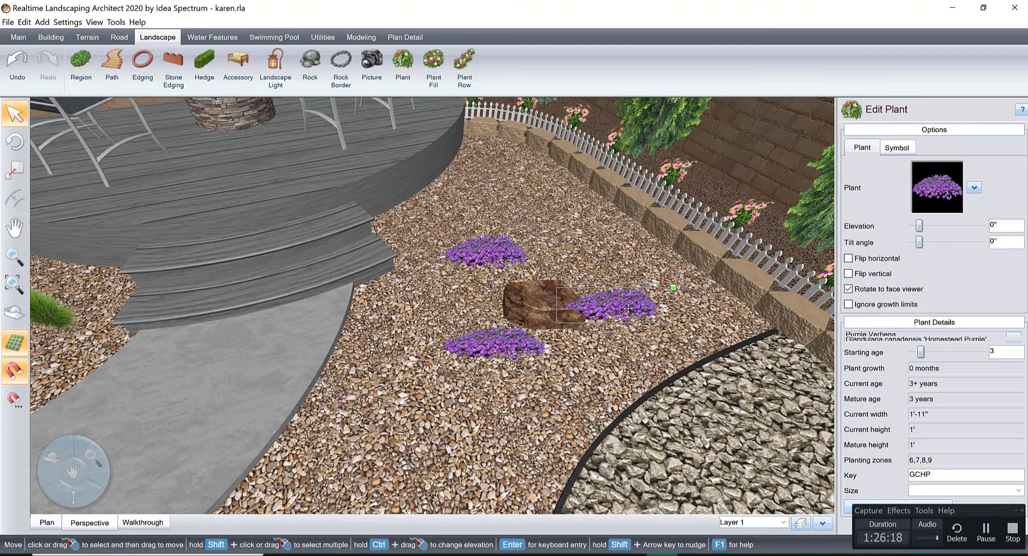
Step: Arrange the three verbena plants evenly around the boulder
left_click_drag(628, 308, 596, 326)
left_click(554, 311)
mouse_move(593, 287)
left_mouse_down()
mouse_move(592, 278)
mouse_move(550, 285)
mouse_move(590, 275)
left_mouse_up()
middle_click_drag(585, 306, 632, 314)
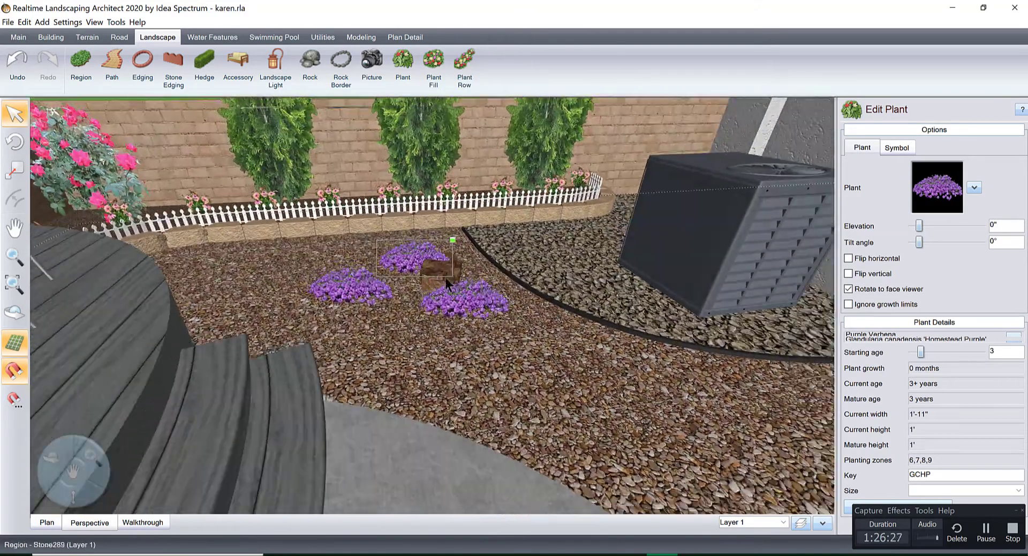
right_click_drag(451, 314, 416, 305)
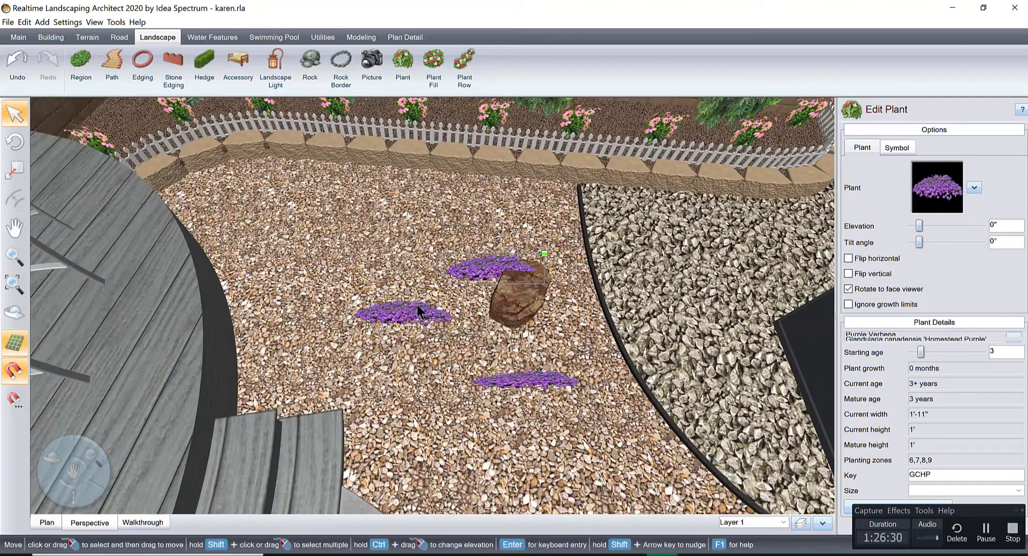
left_click_drag(399, 313, 376, 311)
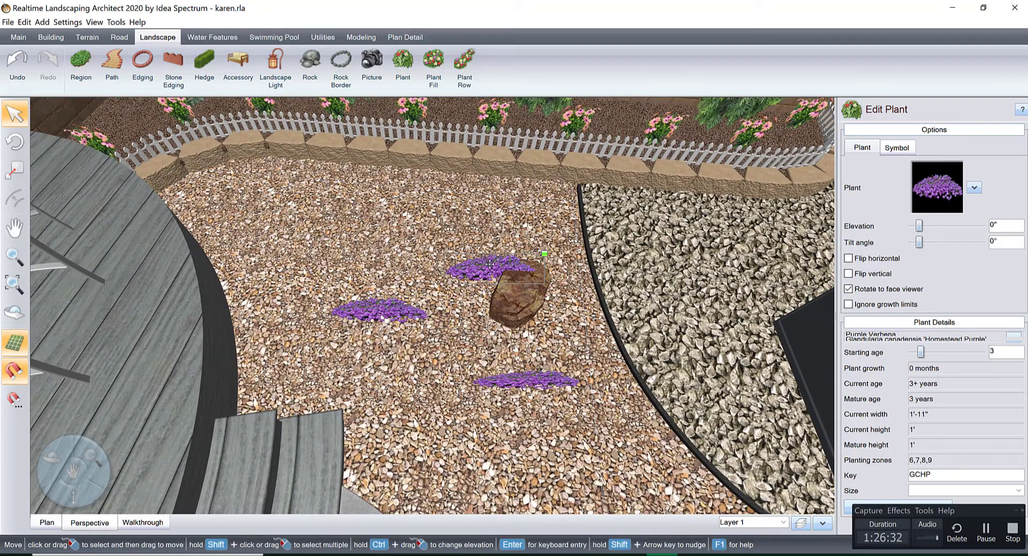
left_click_drag(489, 262, 473, 249)
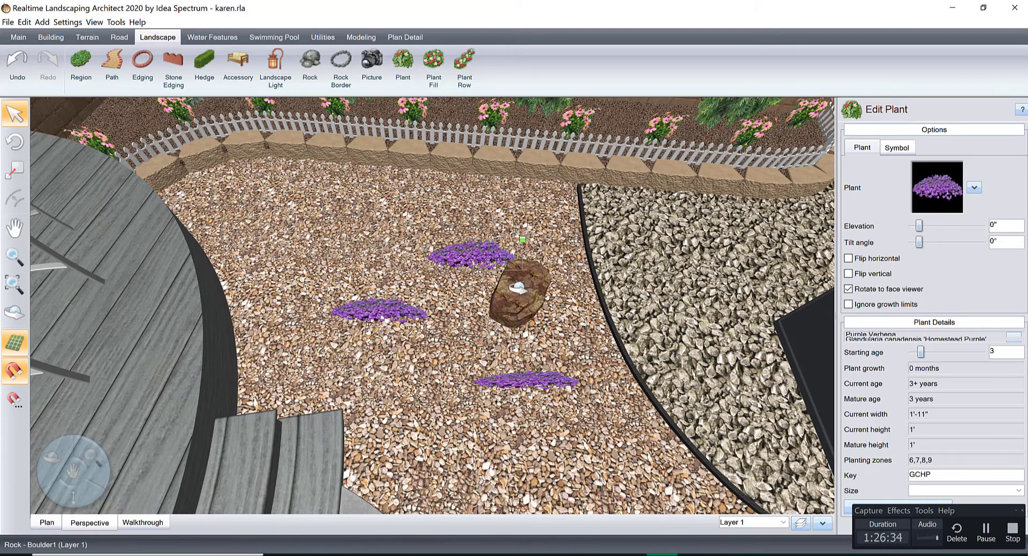
right_click_drag(517, 288, 479, 350)
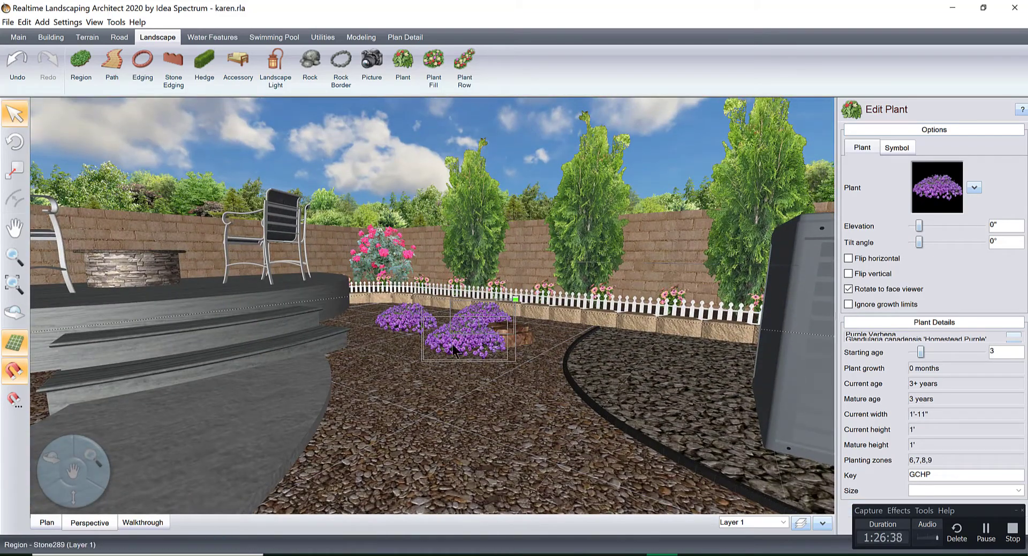
Step: Lower the verbena plants to -1 inch elevation
left_click(911, 225)
right_click_drag(645, 363, 551, 377)
scroll(541, 377, "down", 5)
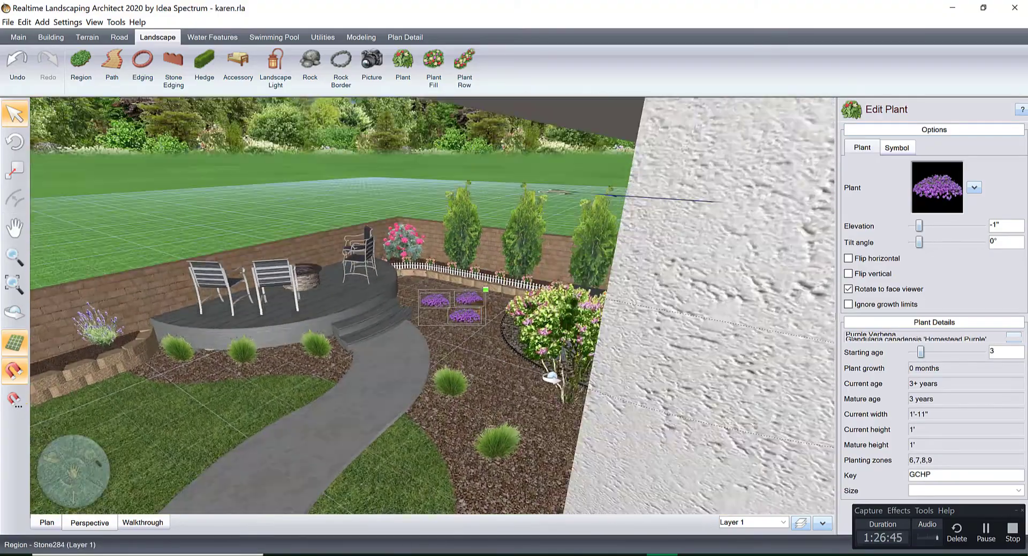
right_click_drag(610, 364, 609, 368)
right_click_drag(482, 348, 463, 349)
scroll(486, 365, "up", 3)
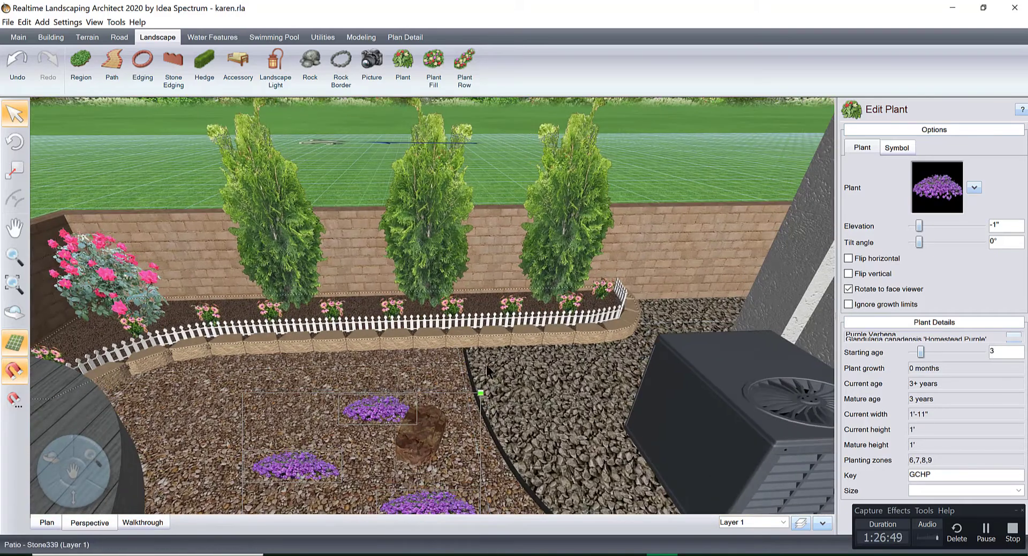
Step: Select the white picket fence edging and turn off Scale evenly
left_click(488, 343)
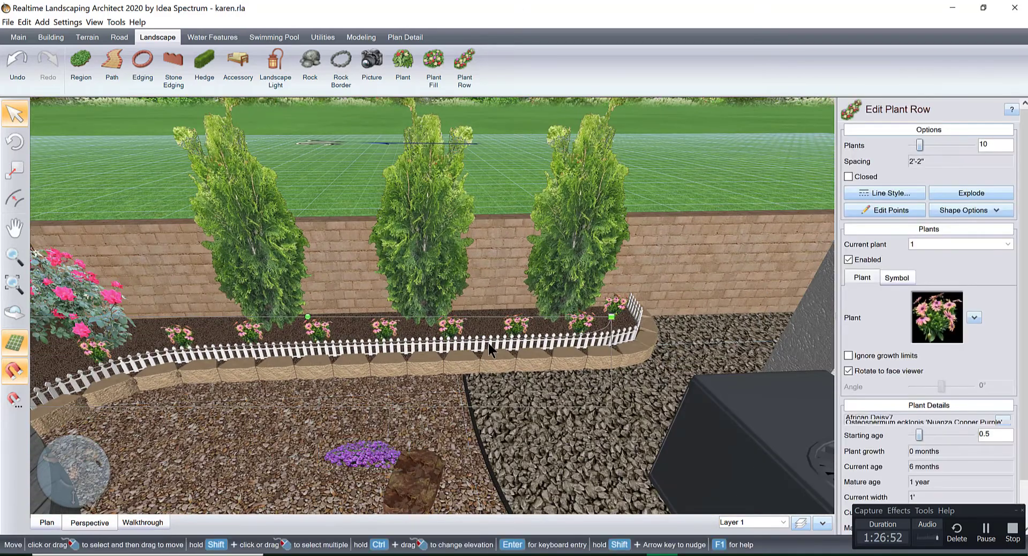
left_click(532, 339)
left_click(532, 339)
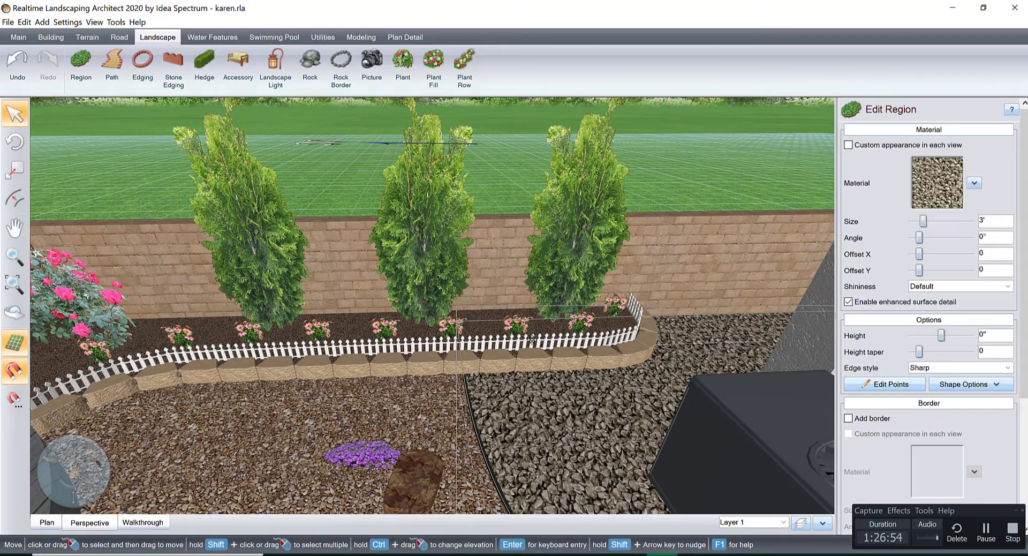
left_click(532, 339)
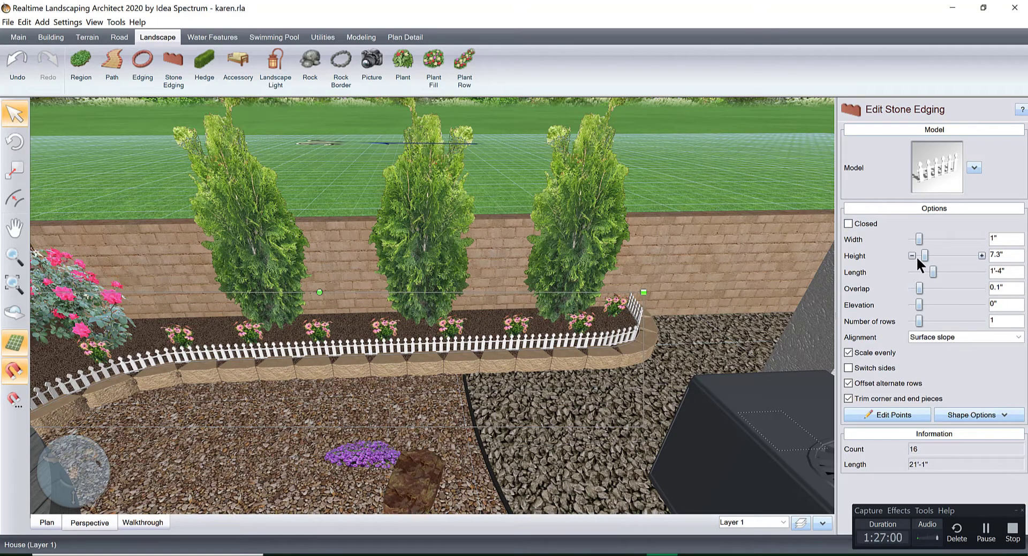
left_click(846, 351)
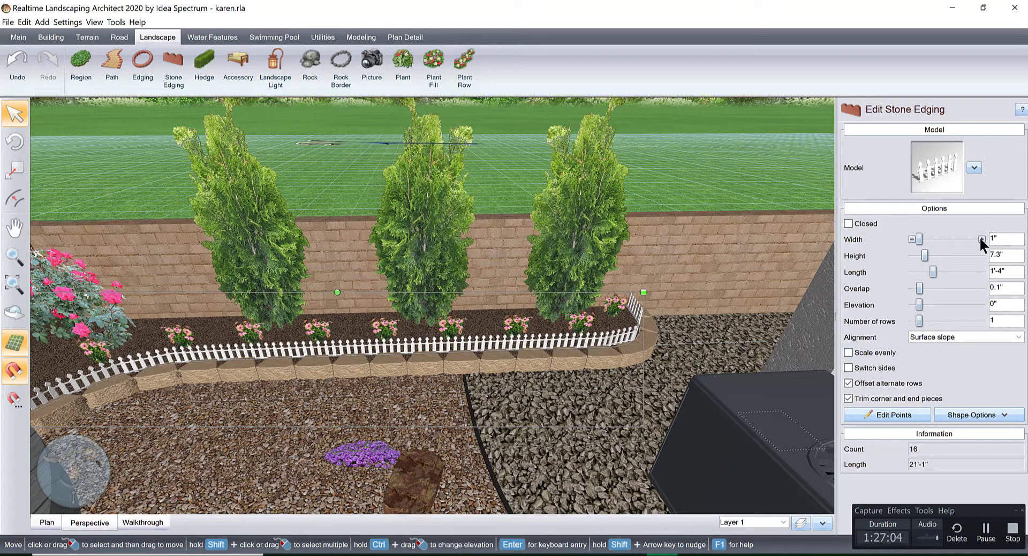
Step: Test widening the fence to 3 inches, return its width to 1 inch, and show the top-down plan
left_click(980, 239)
left_click(981, 239)
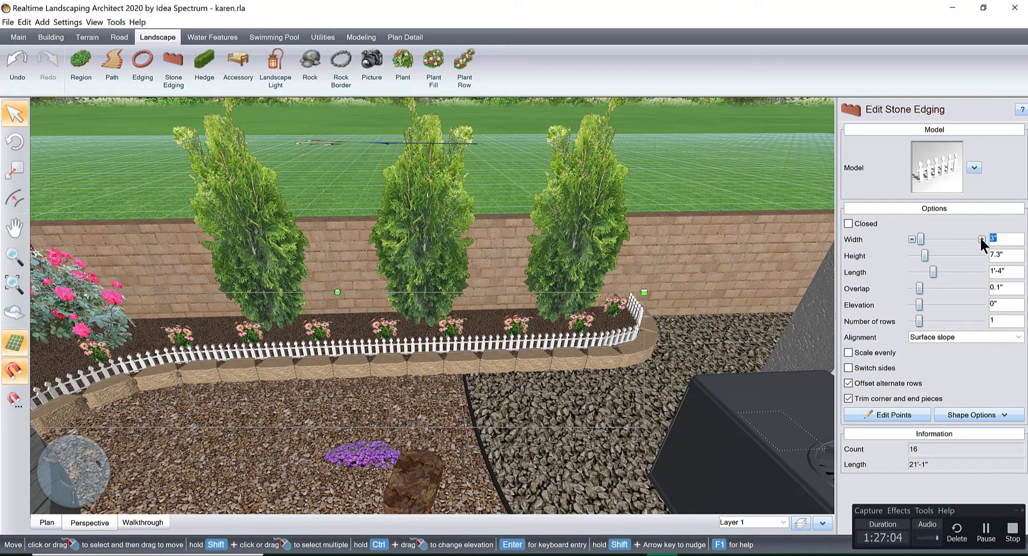
left_click(911, 239)
left_click(911, 239)
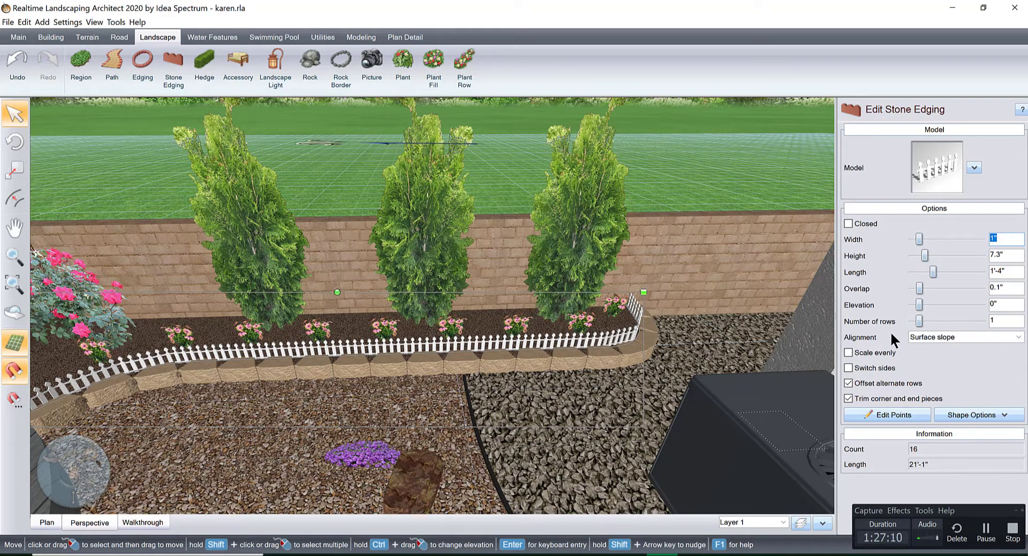
left_click(43, 521)
Step: Save the design as karen, replacing the existing karen.rla file
scroll(509, 347, "down", 2)
middle_click_drag(509, 346, 729, 426)
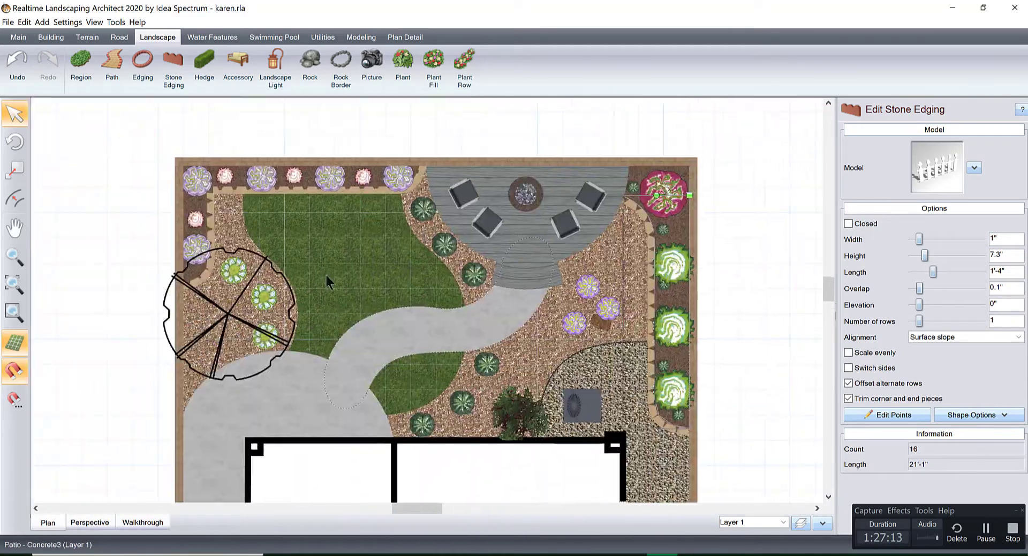
left_click(7, 23)
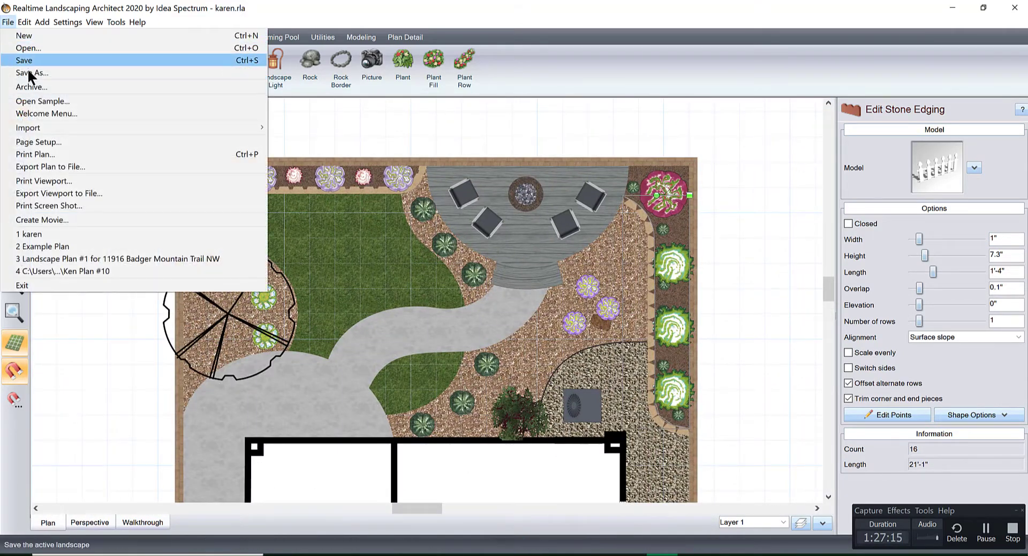
left_click(28, 70)
left_click(675, 328)
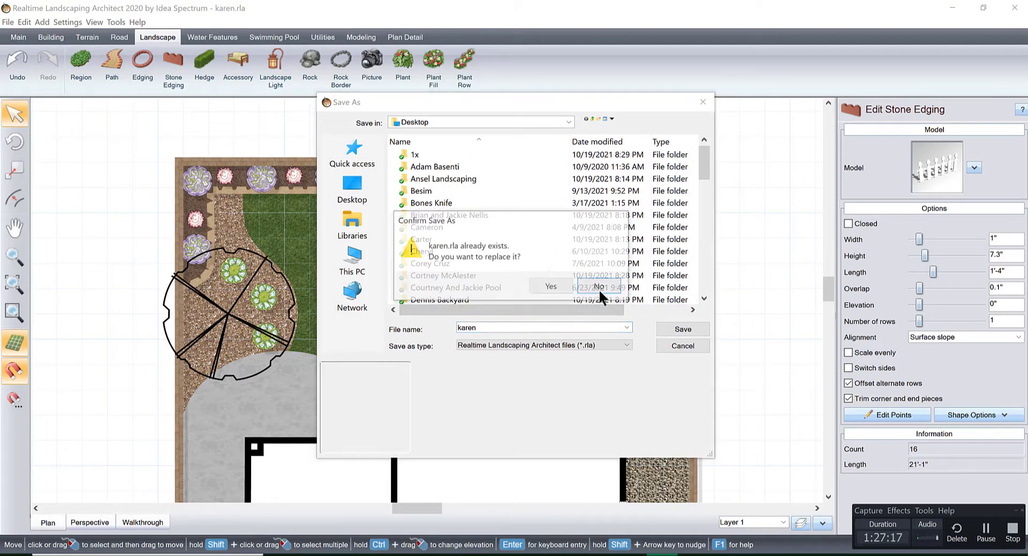
left_click(534, 281)
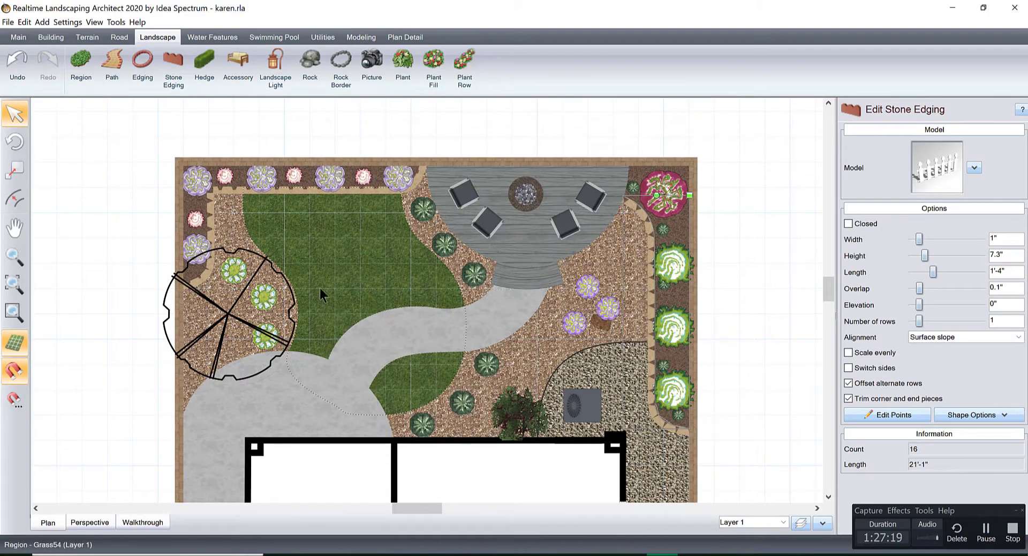
Step: Pan and zoom the plan to bring the backyard and deck into view
middle_click_drag(342, 294, 359, 207)
middle_click_drag(374, 300, 391, 196)
middle_click_drag(451, 254, 392, 397)
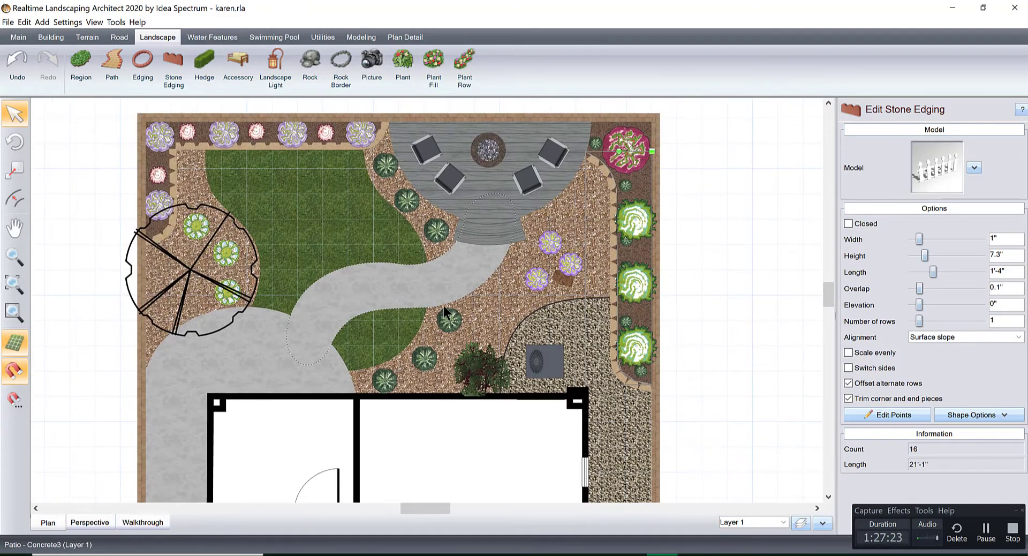
middle_click_drag(398, 215, 394, 247)
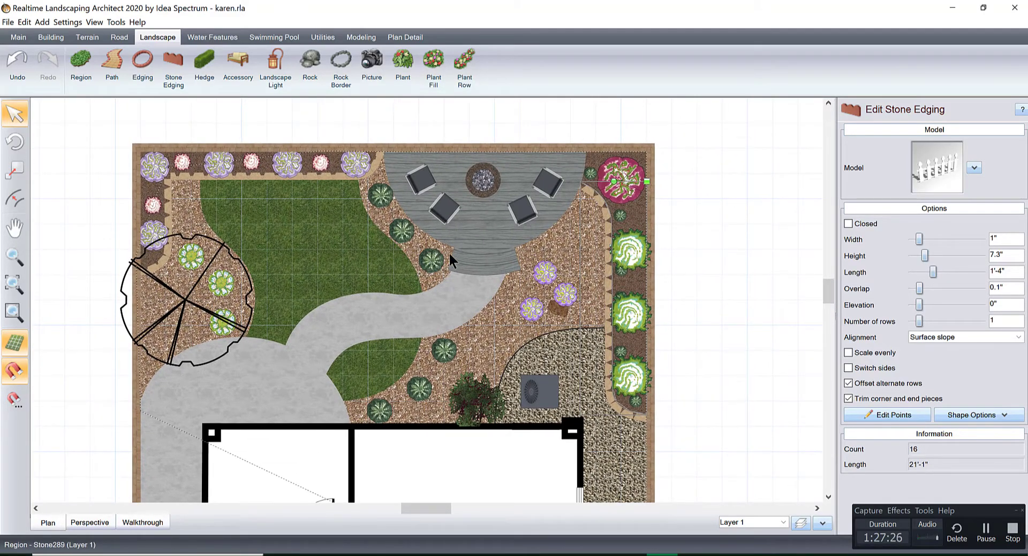
scroll(449, 252, "down", 1)
scroll(482, 271, "down", 2)
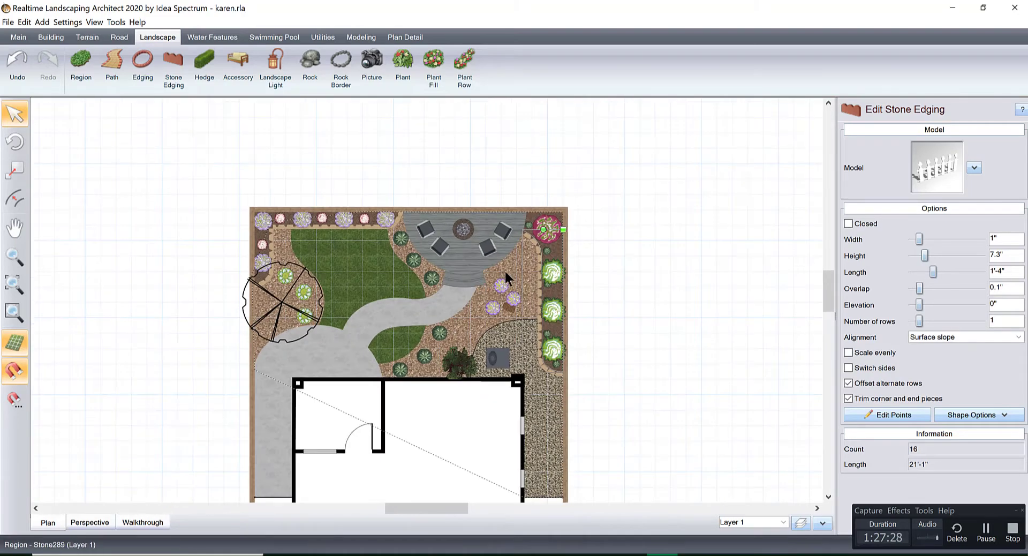
scroll(493, 272, "down", 2)
middle_click_drag(424, 261, 397, 332)
scroll(384, 275, "up", 5)
scroll(397, 331, "up", 2)
middle_click_drag(389, 249, 394, 317)
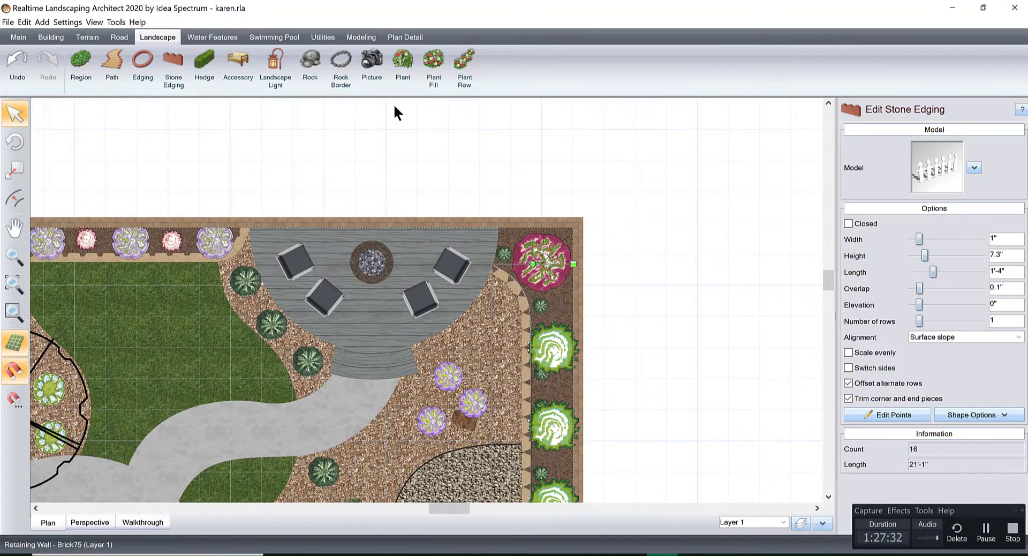
Step: Start an arrowed label with a solid, thicker line style
left_click(405, 38)
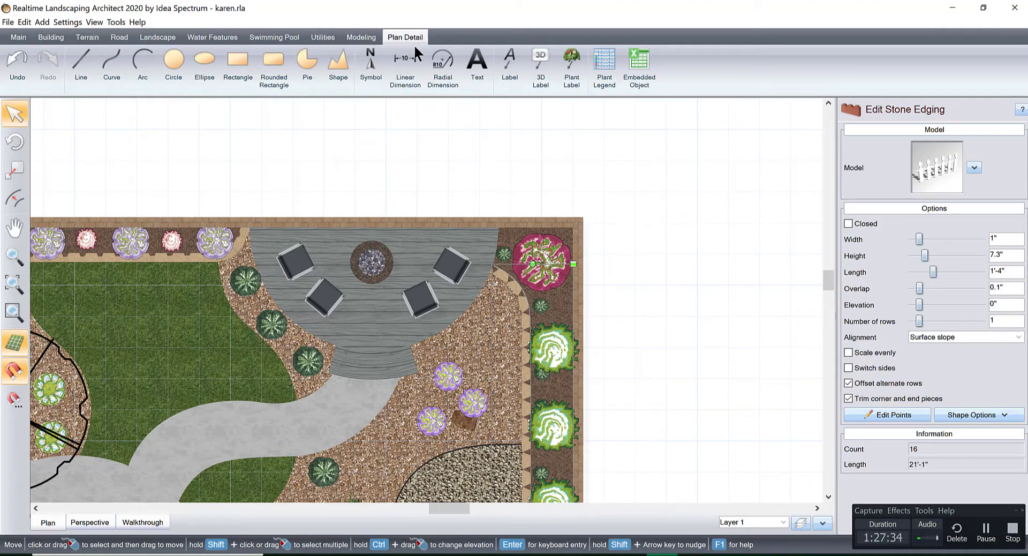
left_click(509, 62)
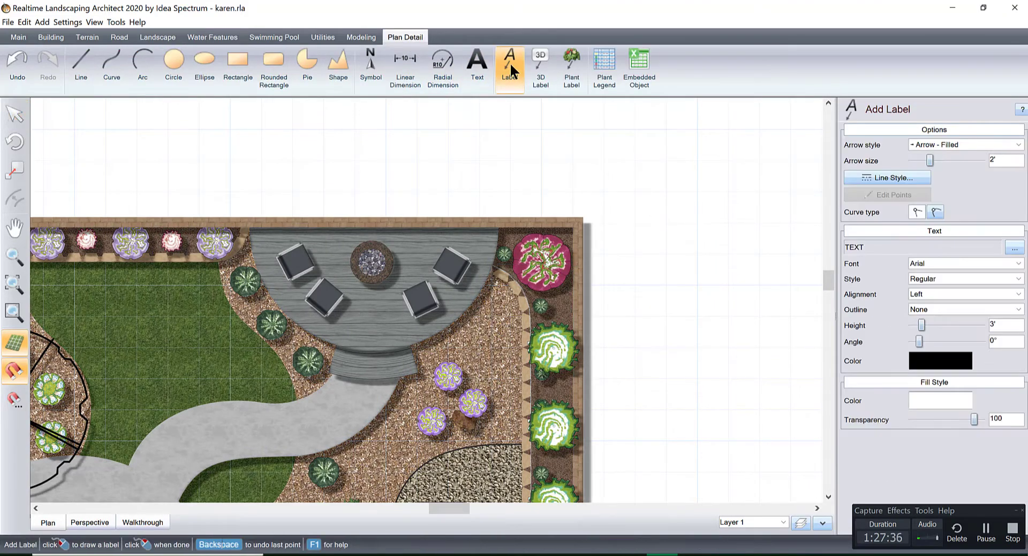
left_click(873, 177)
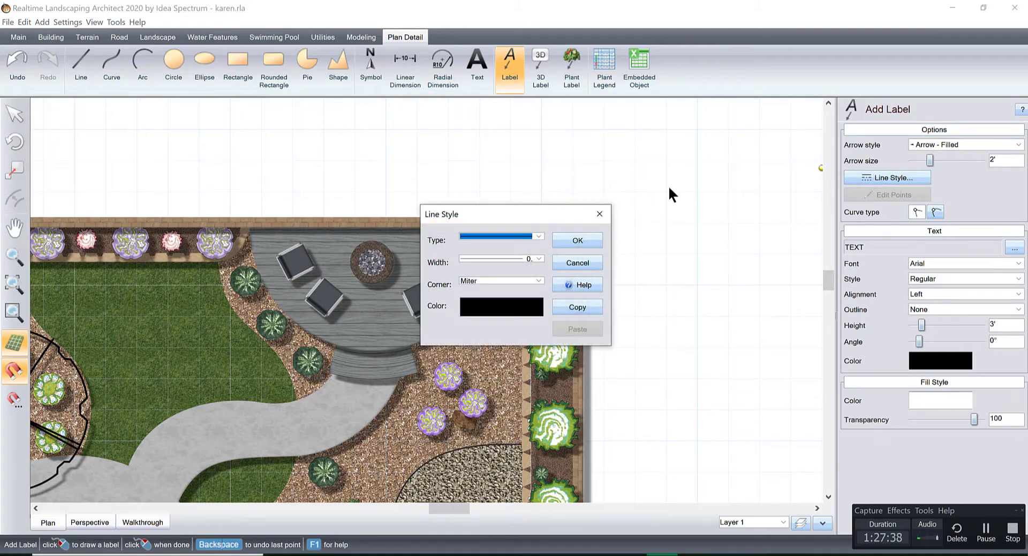
left_click(535, 235)
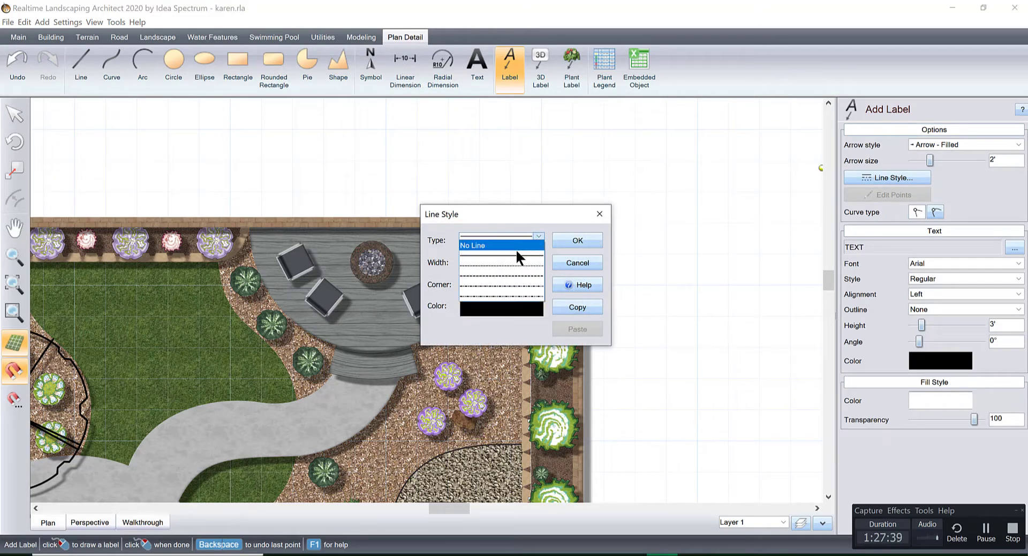
left_click(508, 254)
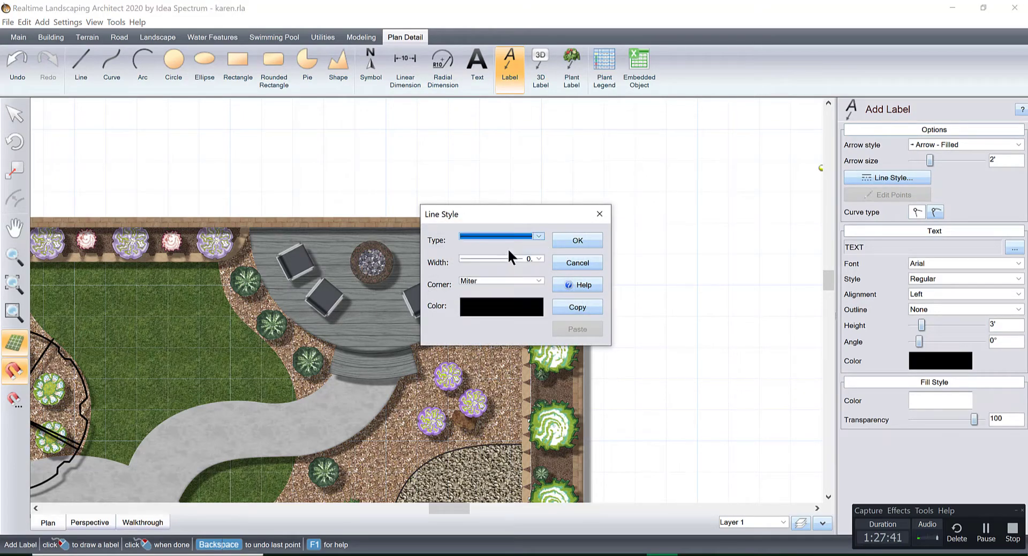
left_click(538, 257)
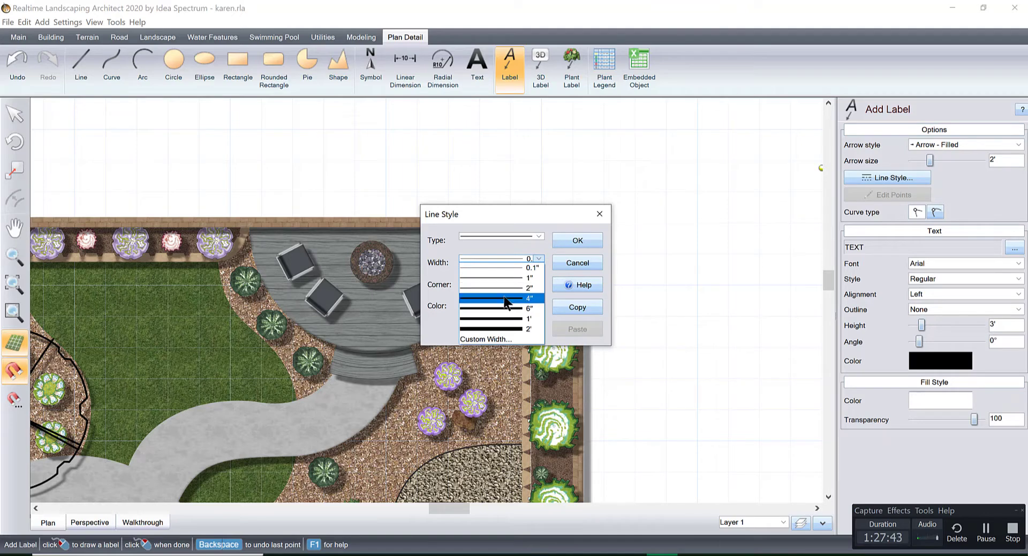
left_click(507, 289)
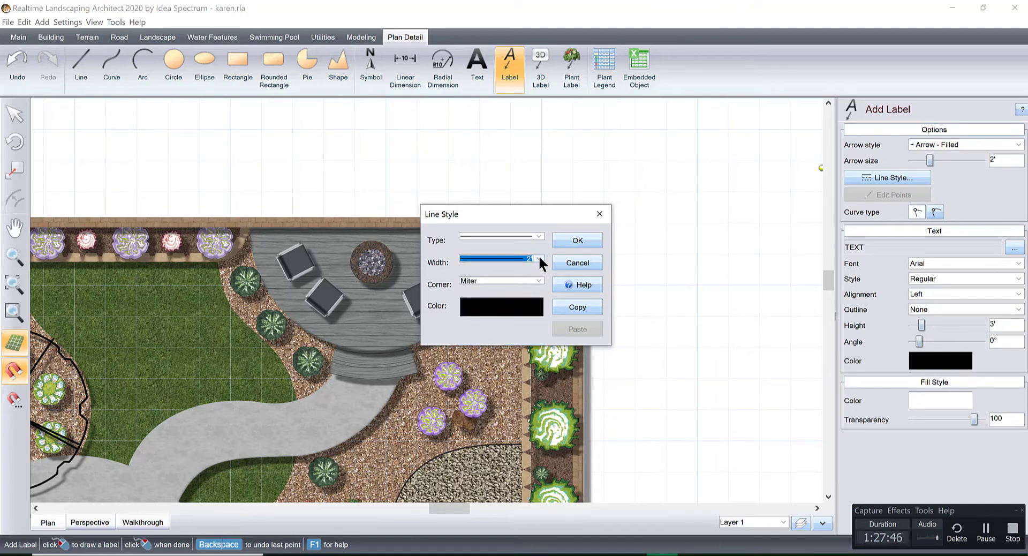
left_click(572, 242)
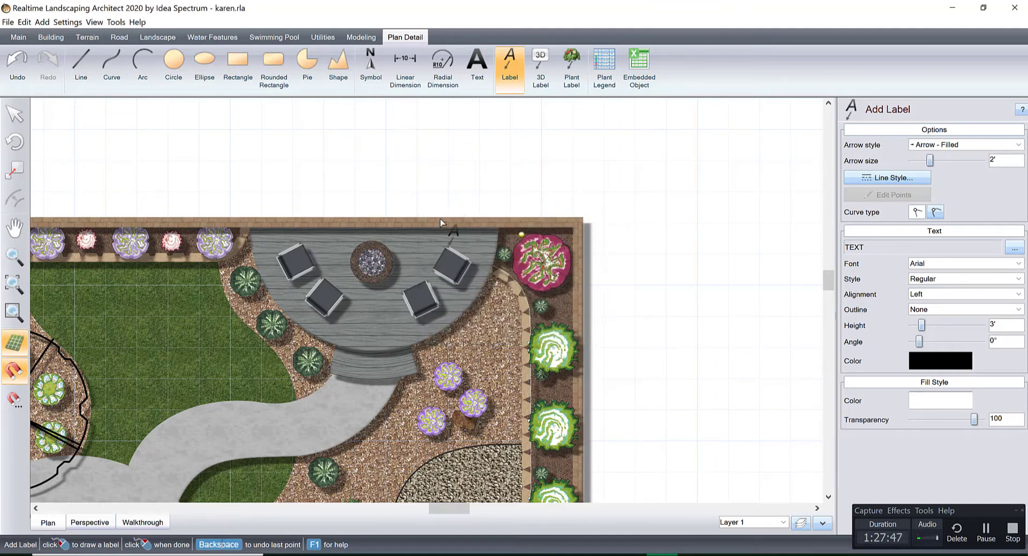
Step: Point the arrow at the deck's back edge and caption it 'Elevated Deck For Views'
left_click(404, 227)
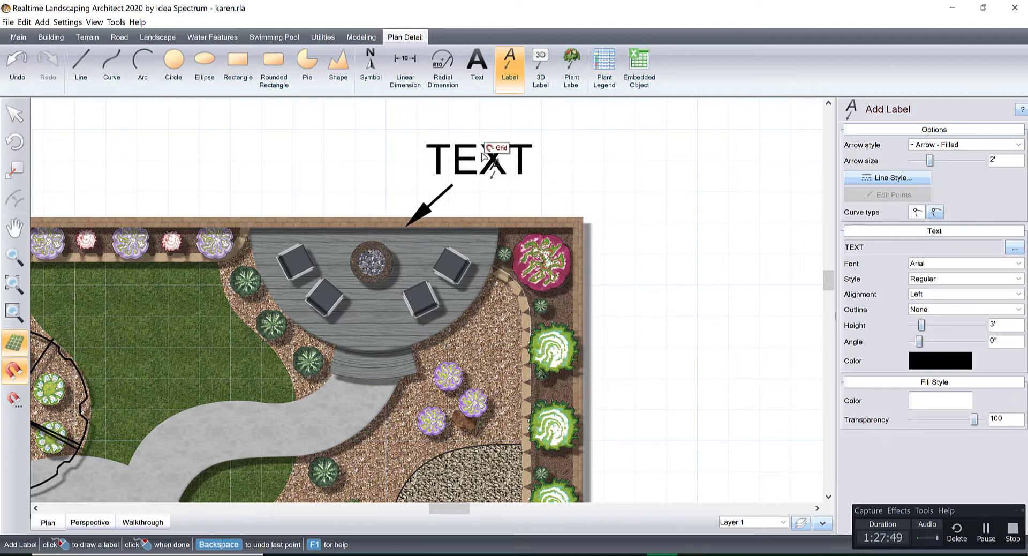
left_click(484, 149)
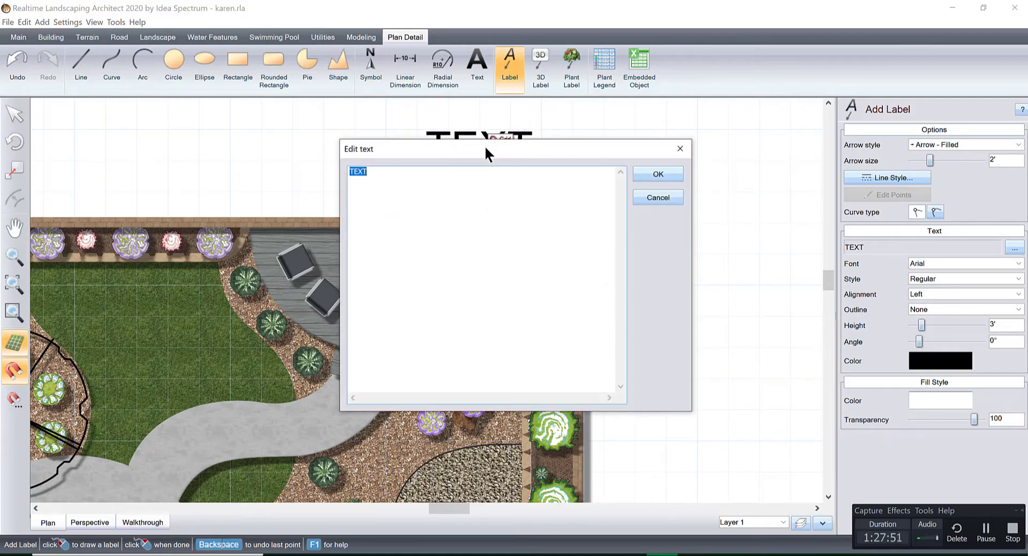
key("BackSpace")
type("Eleva")
type("ted De")
type("ck ")
type("For")
type(" Views")
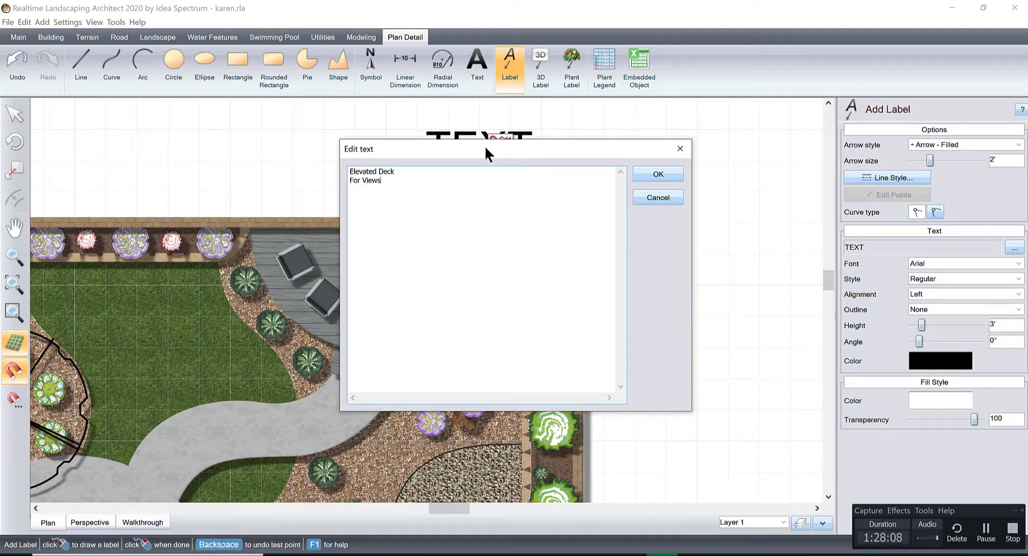
left_click(642, 173)
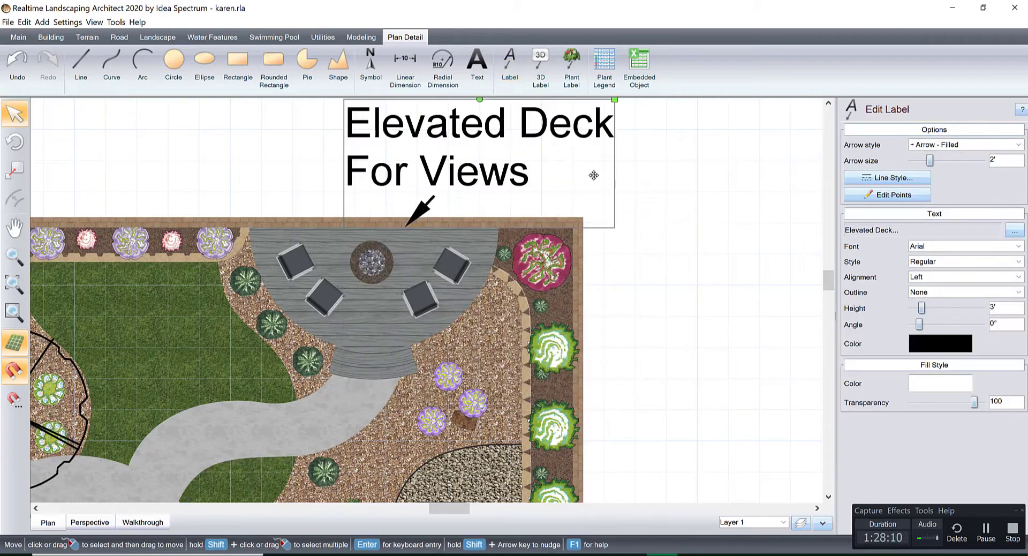
Step: Reduce the label's text height to 1'9"
middle_click_drag(481, 216, 441, 288)
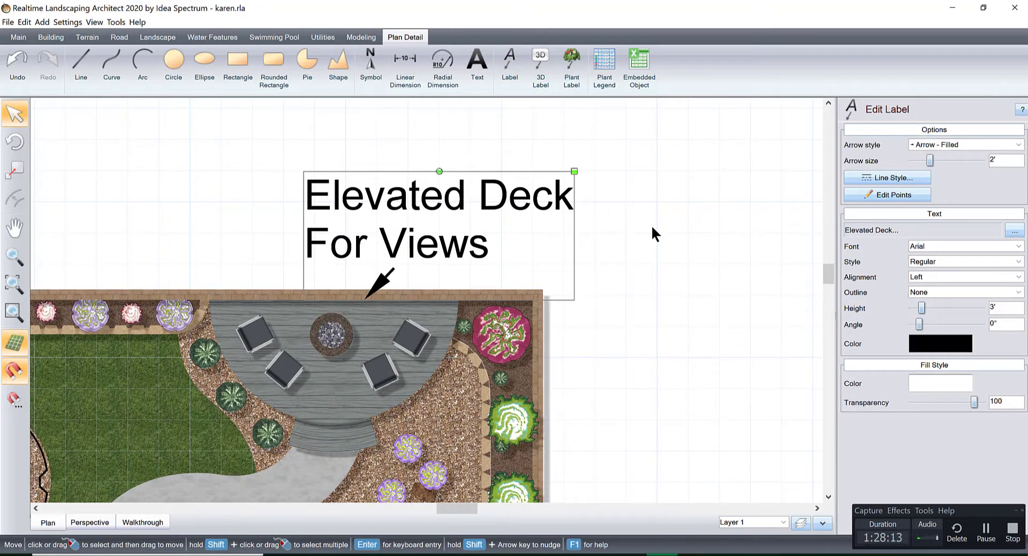
left_click(911, 308)
left_click(911, 308)
left_click(911, 307)
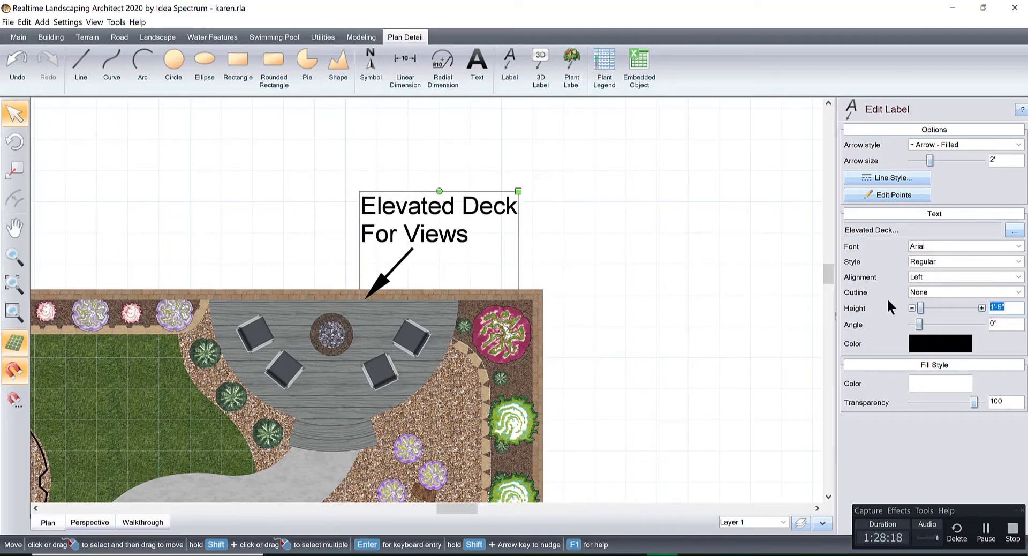
mouse_move(555, 223)
middle_mouse_down()
mouse_move(704, 199)
mouse_move(642, 219)
middle_mouse_up()
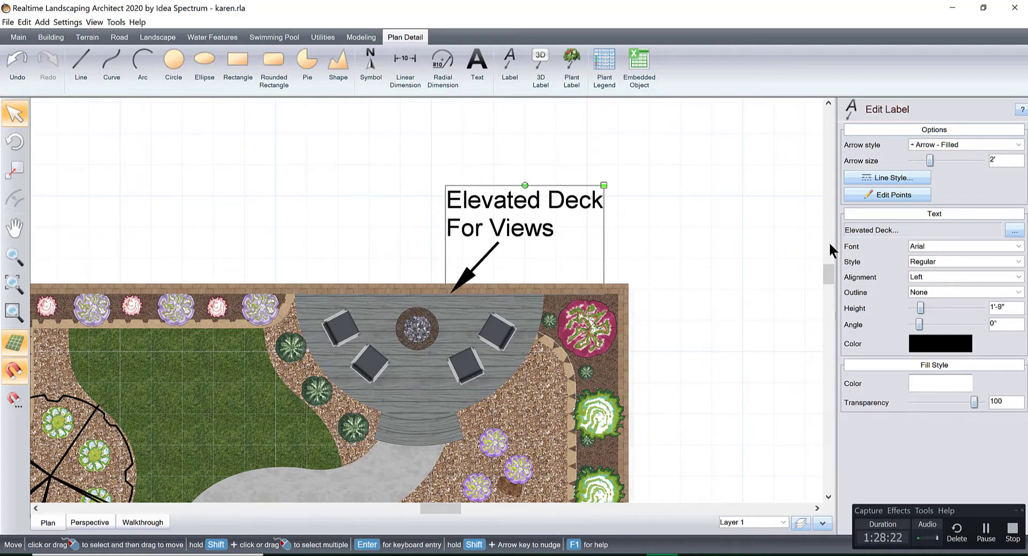
Step: Change the label font from Arial to Flux Architect
left_click(911, 227)
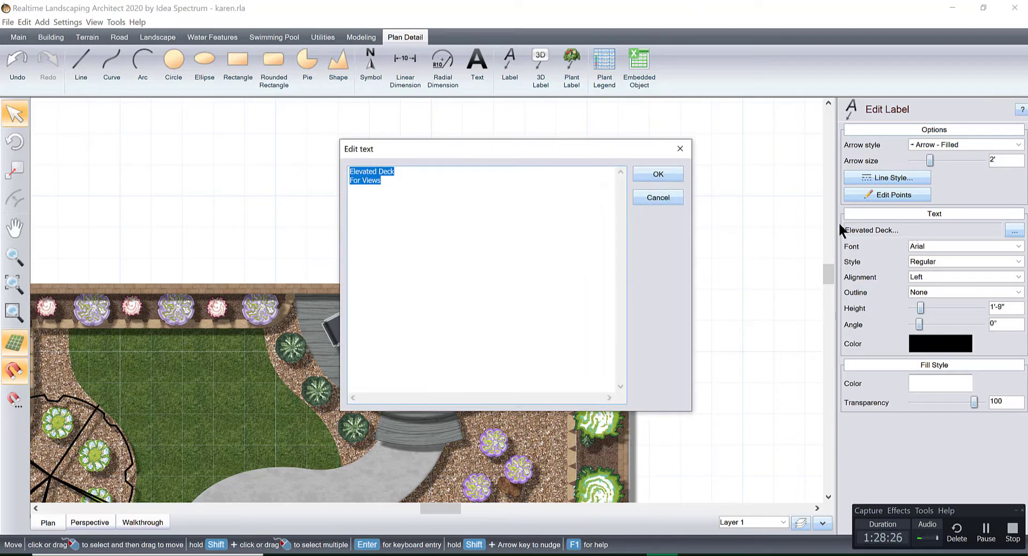
left_click(680, 149)
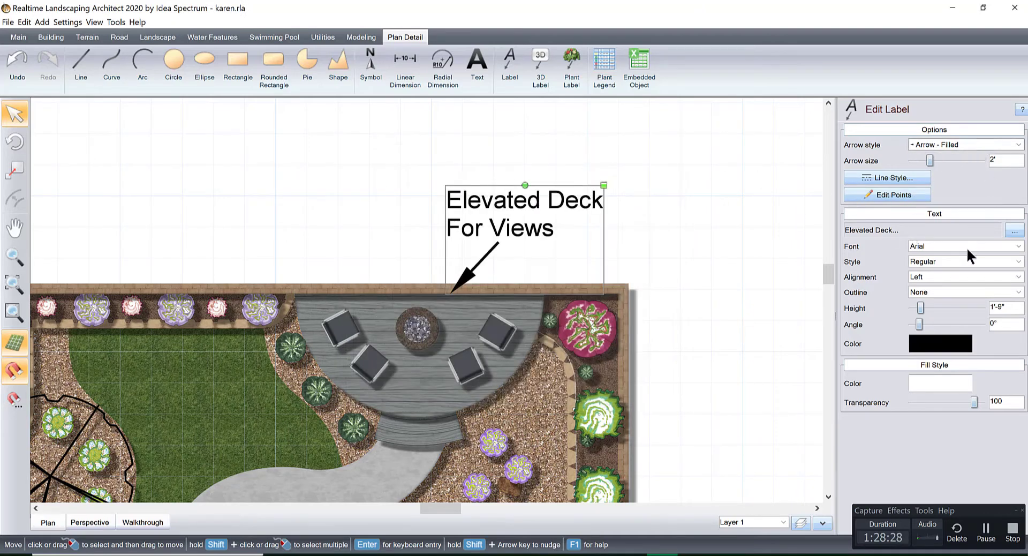
left_click(932, 246)
scroll(917, 253, "down", 10)
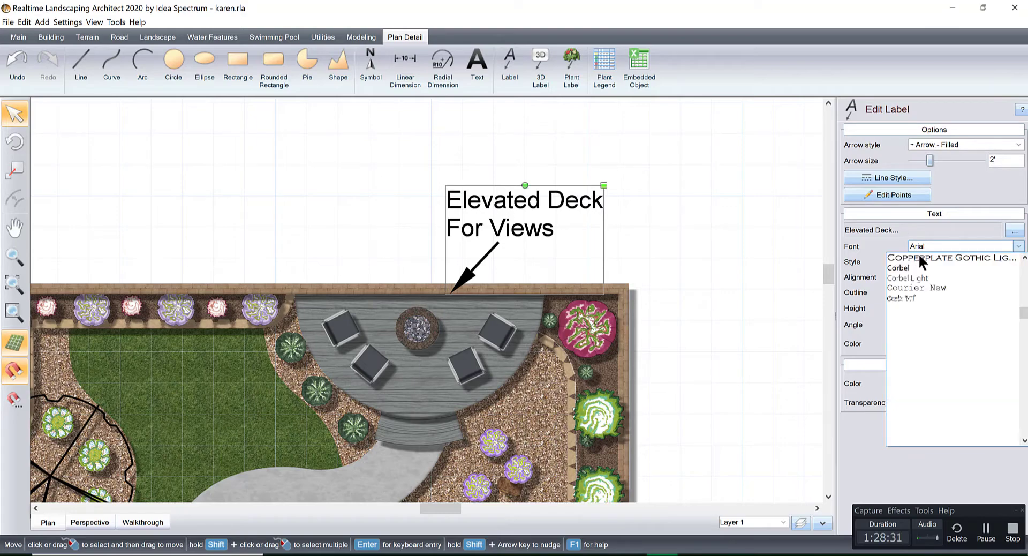
key("f")
left_click(921, 267)
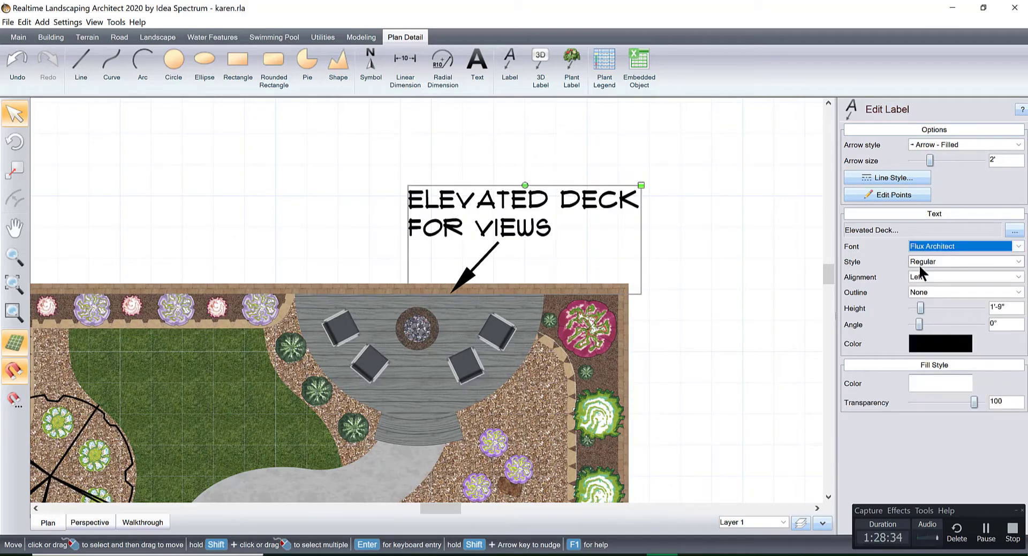
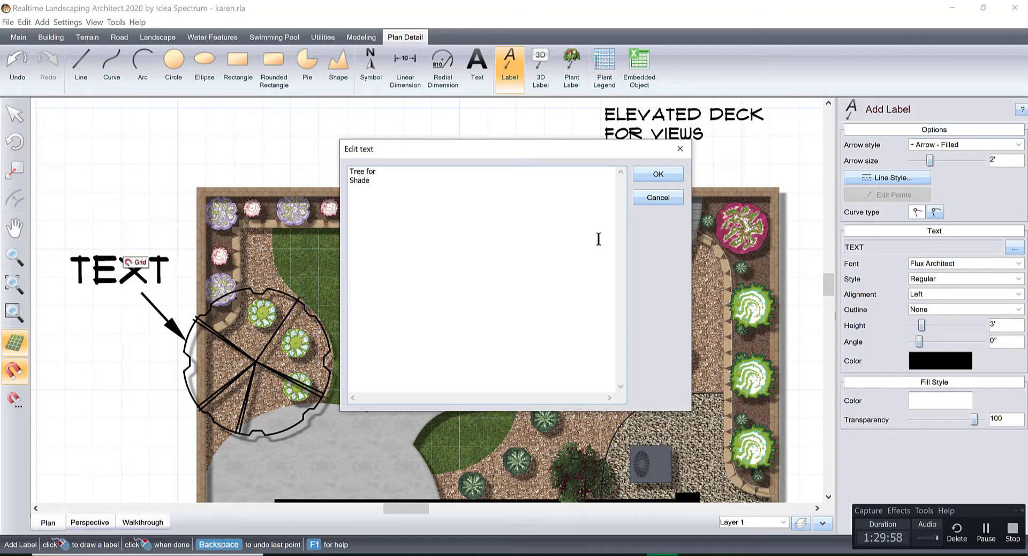
Step: Confirm the 'Tree for Shade' text and select that label on the plan
left_click(644, 172)
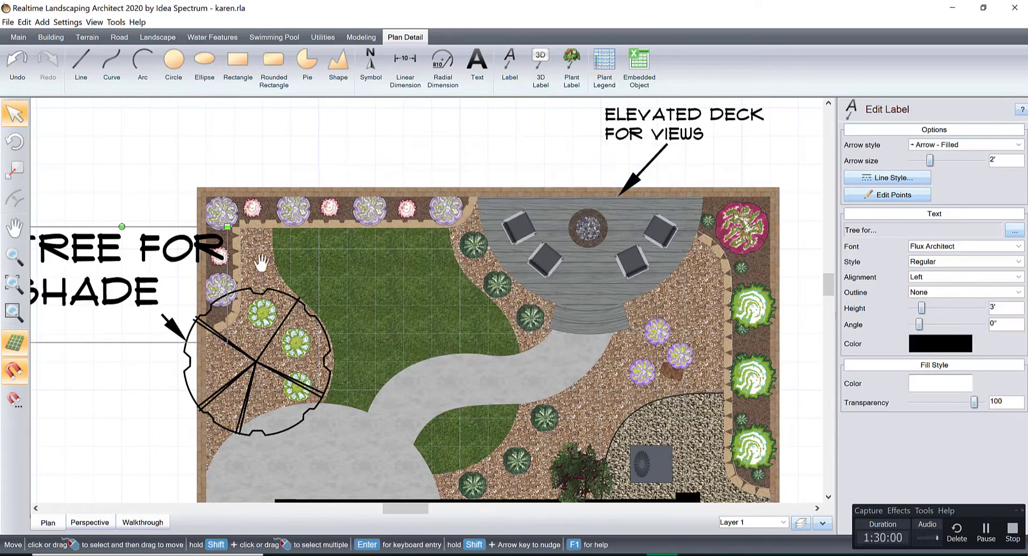
middle_click_drag(123, 286, 216, 285)
scroll(216, 284, "right", 2)
left_click(675, 135)
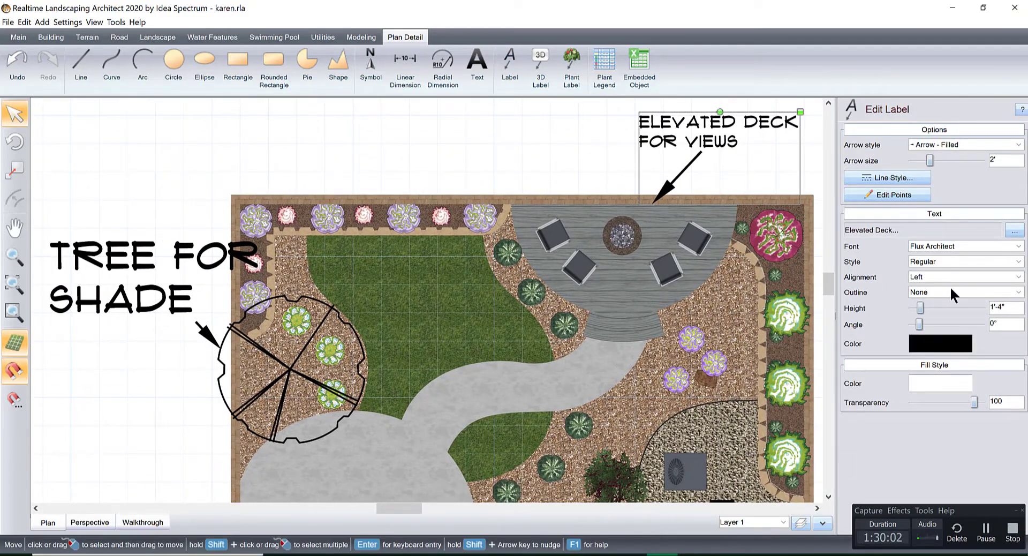
left_click(146, 273)
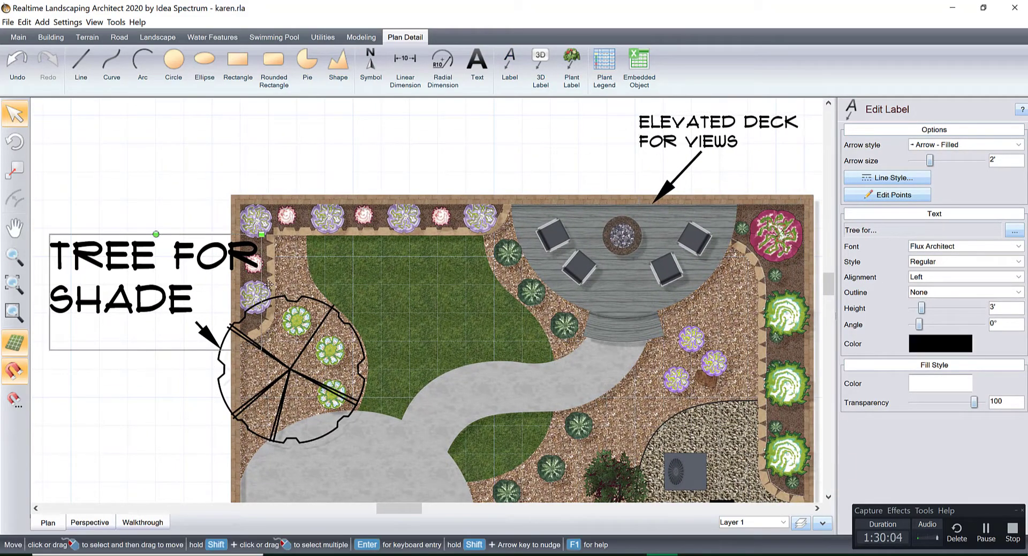
Step: Reduce the label height to 1'-4" and drag a copy above the top flower border
left_click(912, 308)
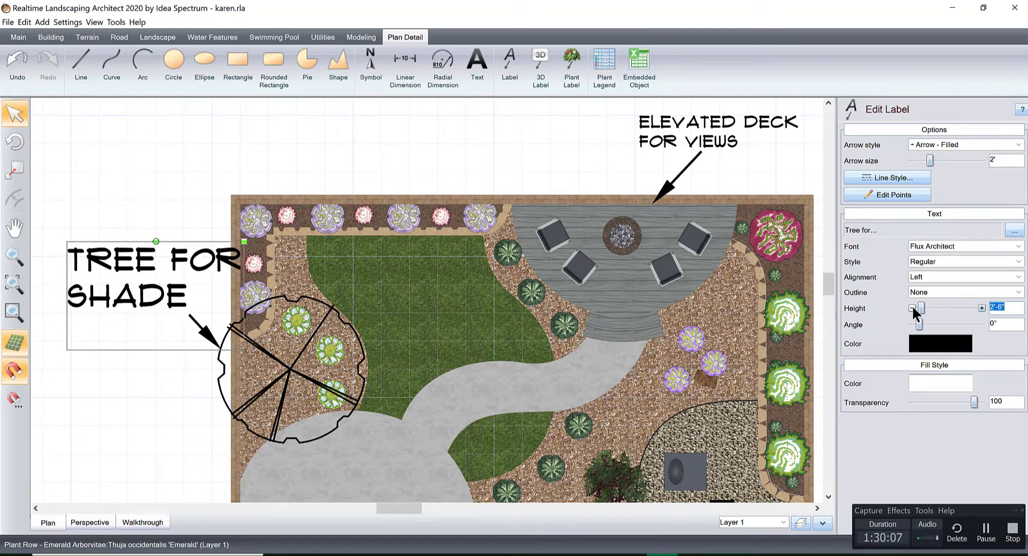
left_click(912, 308)
left_click(911, 308)
left_click(912, 308)
left_click(912, 308)
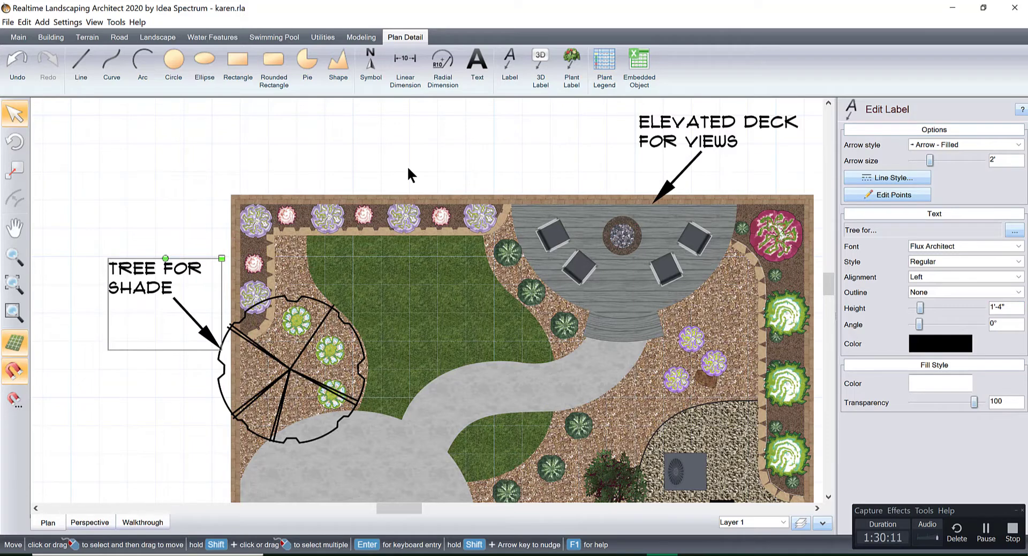
left_click_drag(158, 260, 307, 134)
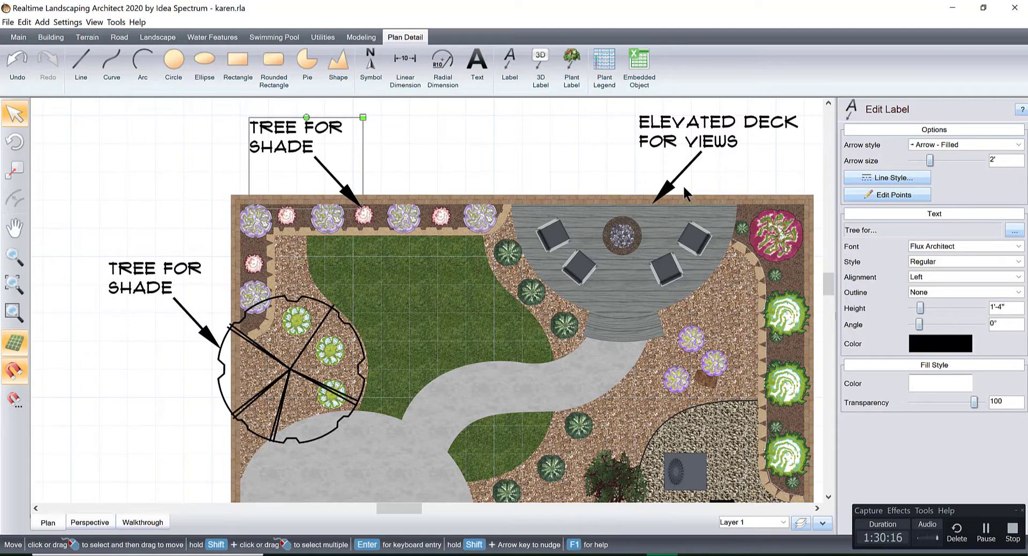
Step: Reword the top copy 'Border Box for Flowers/Shrubs', breaking the line before 'for'
left_click(904, 230)
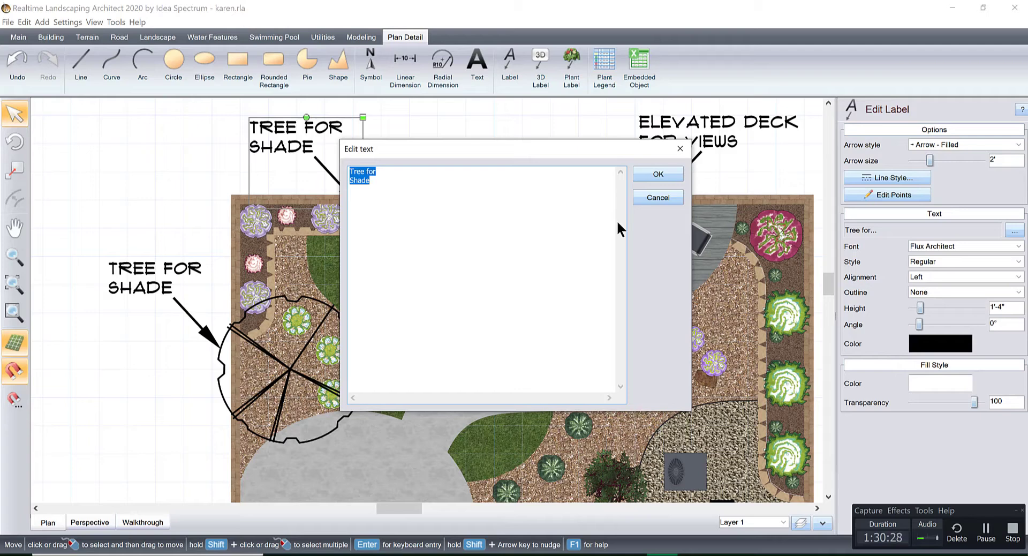
type("Border Box")
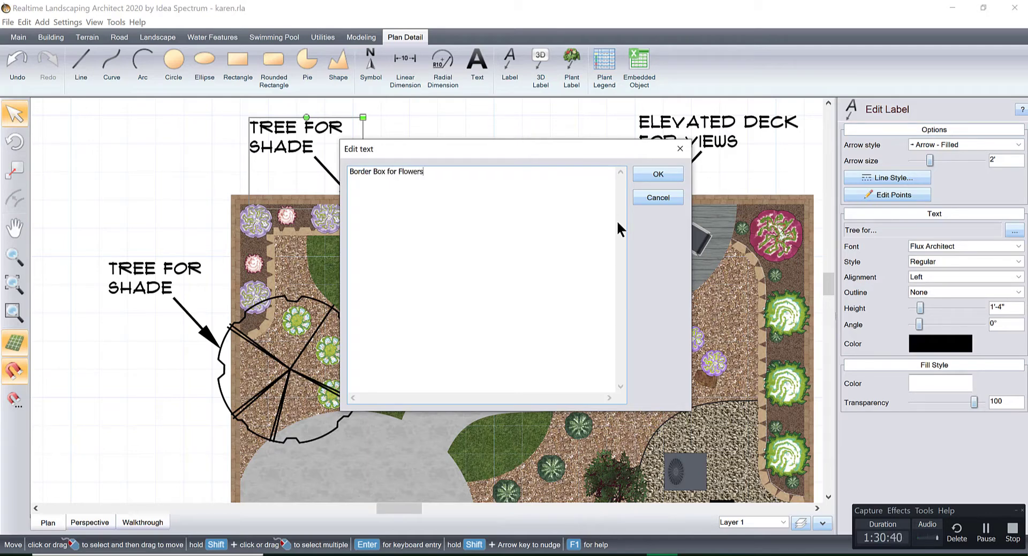
type("hrubs")
left_click(658, 173)
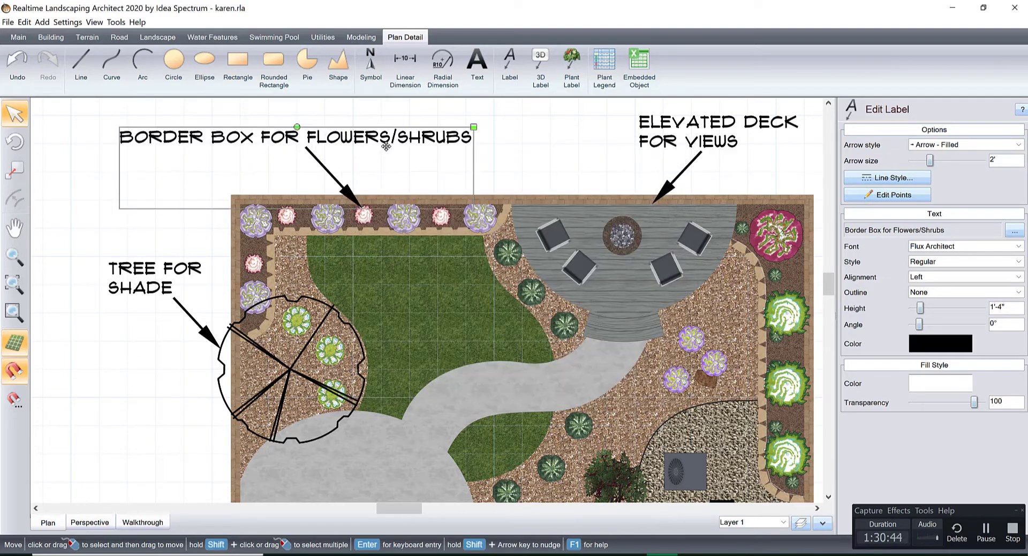
left_click(1013, 230)
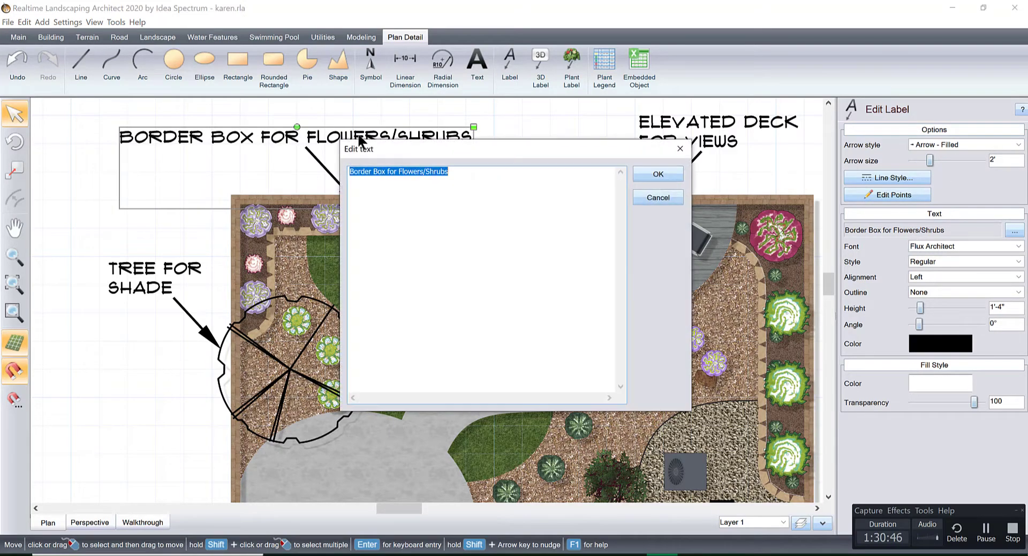
left_click(396, 170)
key("shift+Right")
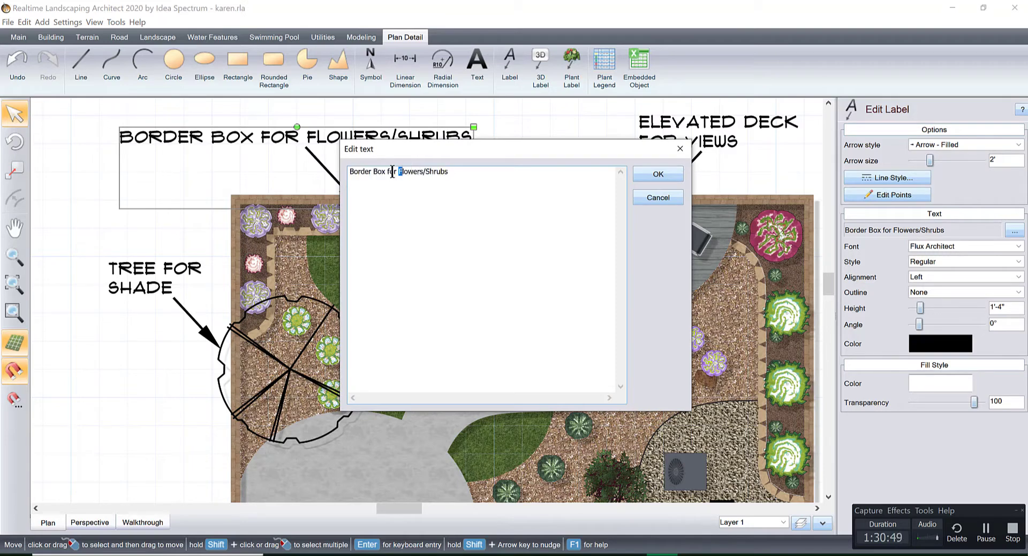
key("Return")
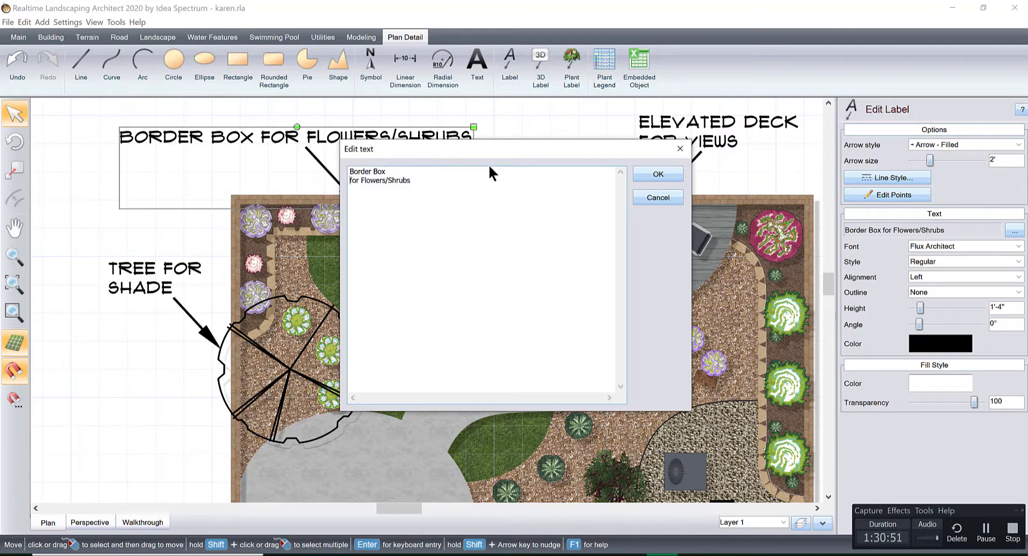
left_click(649, 181)
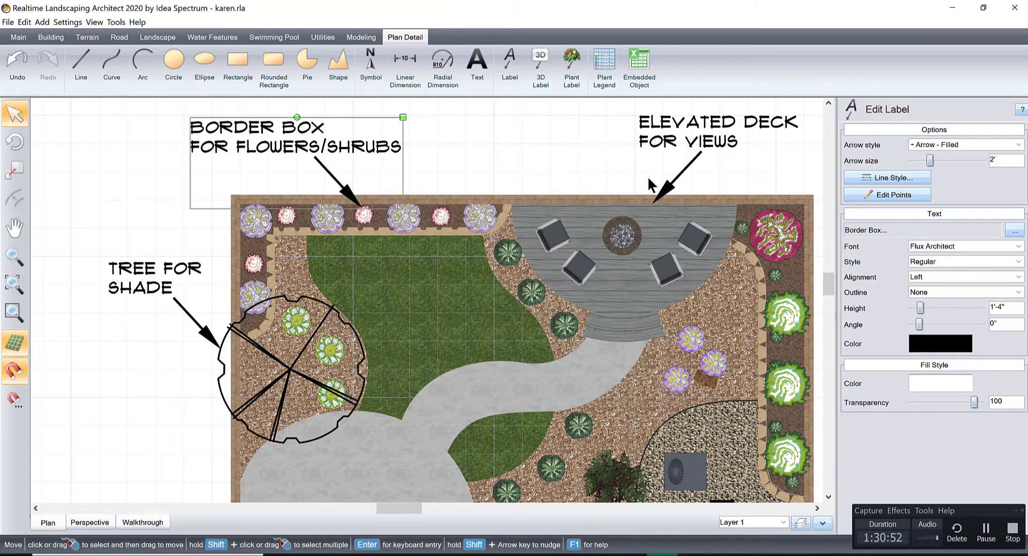
Step: Set the 'Tree for Shade' label's alignment to Right
left_click(459, 147)
left_click(144, 280)
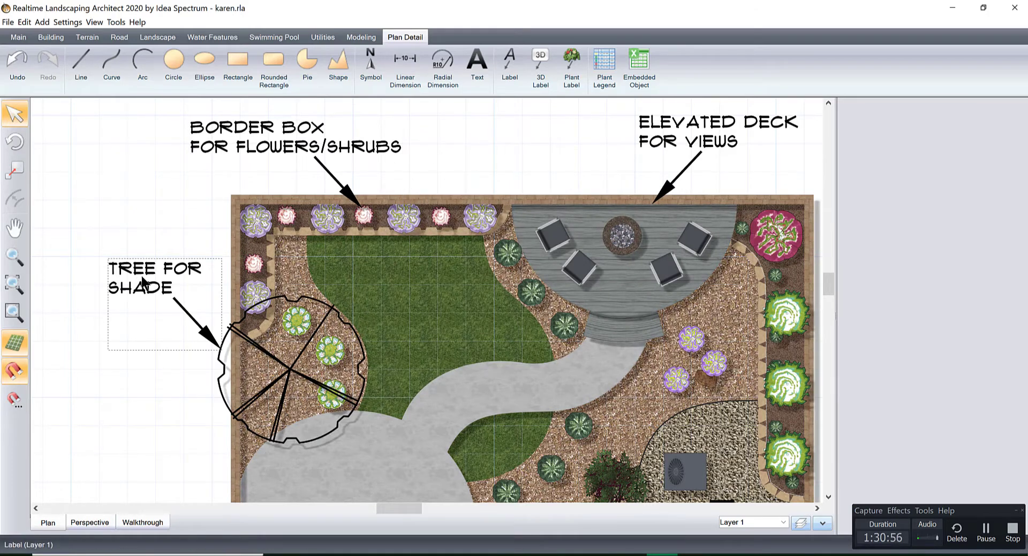
left_click(144, 280)
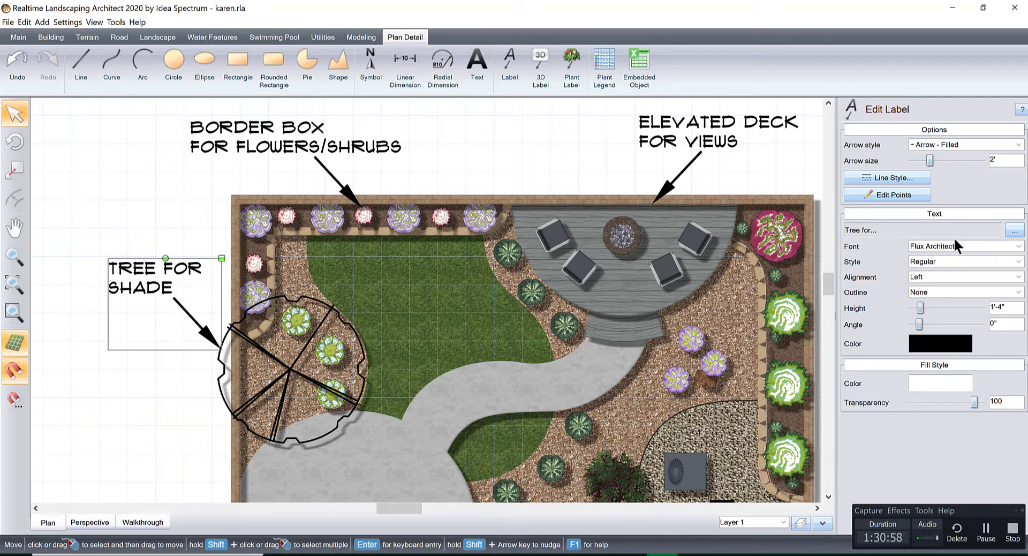
left_click(934, 277)
left_click(921, 301)
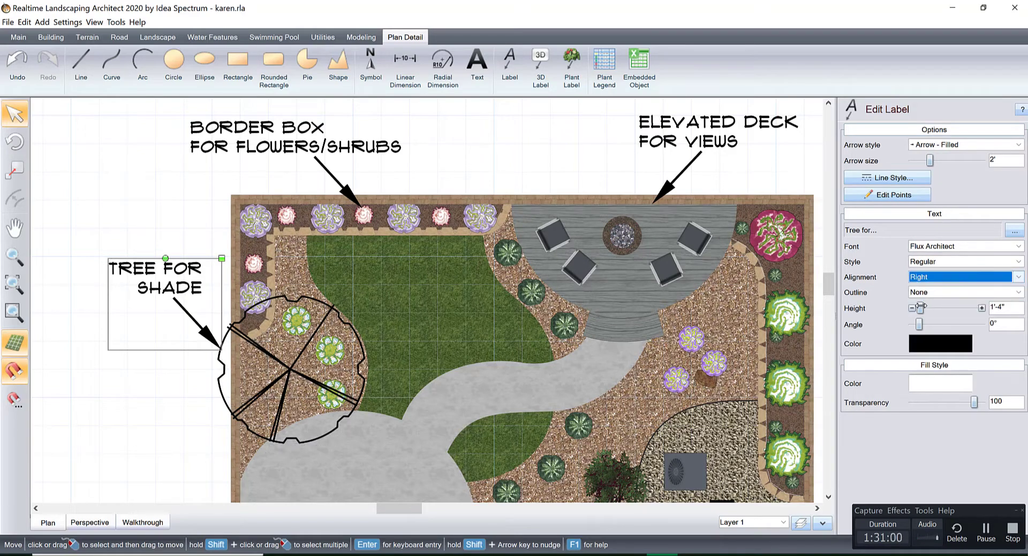
left_click(167, 210)
left_click_drag(523, 175, 472, 188)
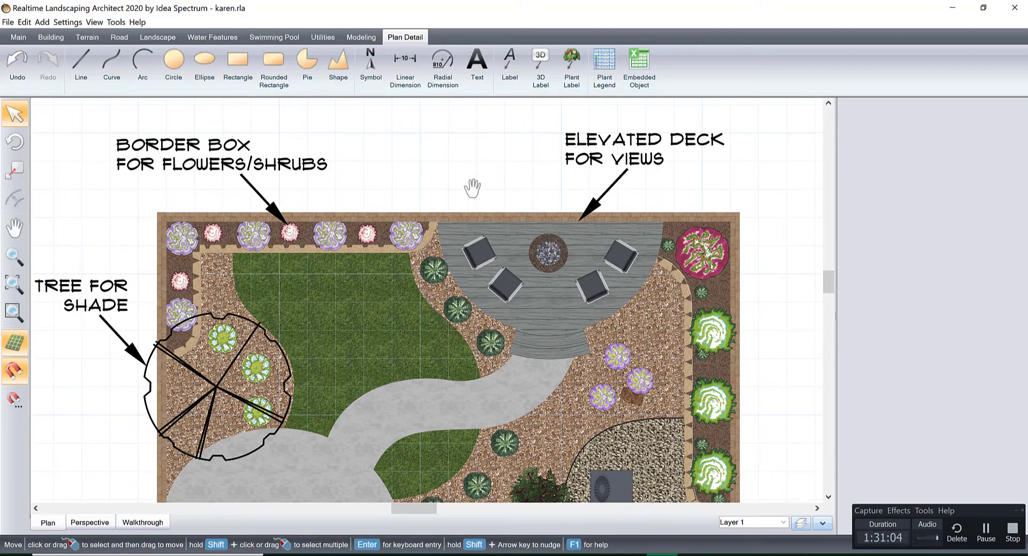
Step: Add 'Synthetic Lawn' text in the Flux Architect font on the lawn
left_click(477, 63)
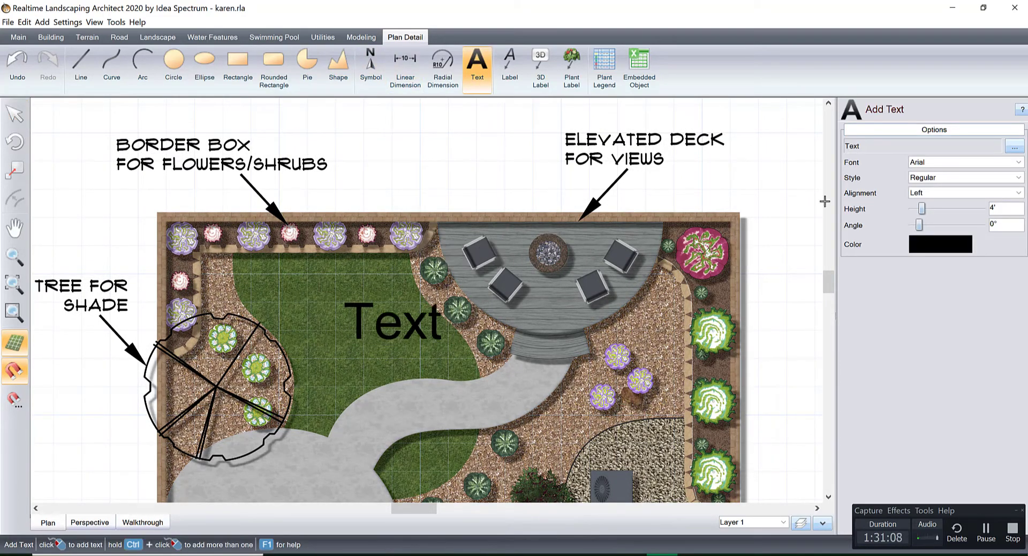
left_click(927, 159)
scroll(926, 171, "down", 10)
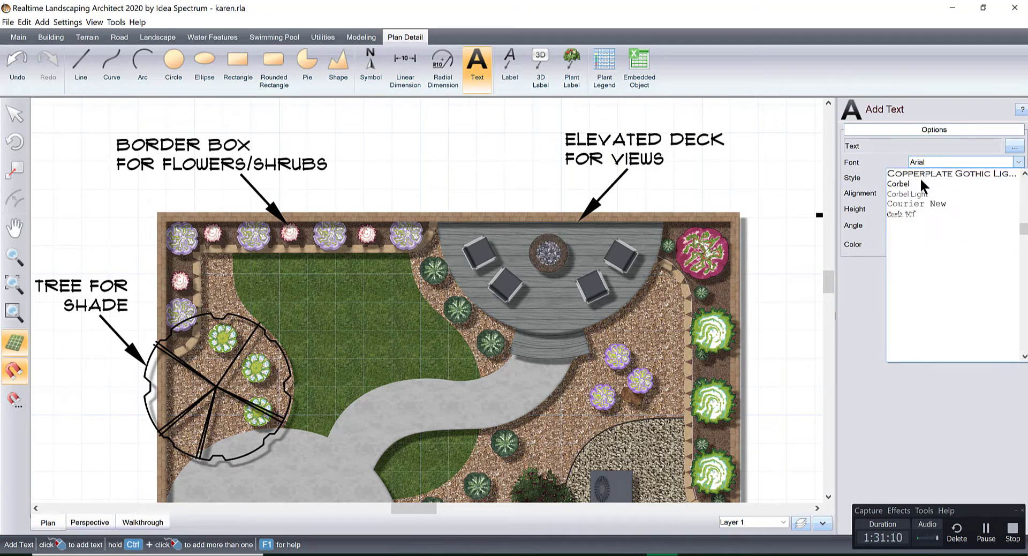
left_click(920, 183)
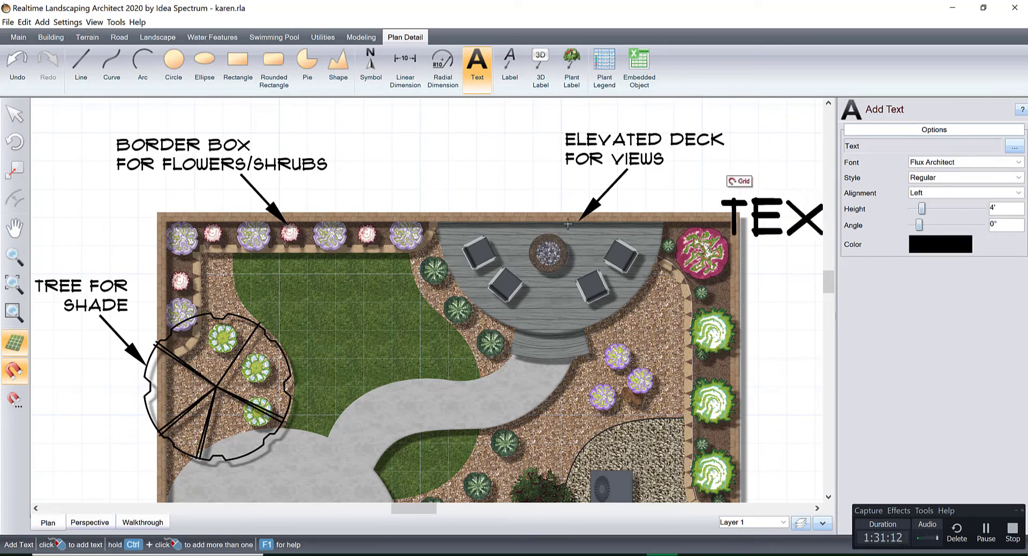
left_click(279, 292)
type("SY")
key("BackSpace")
type("ynthetic")
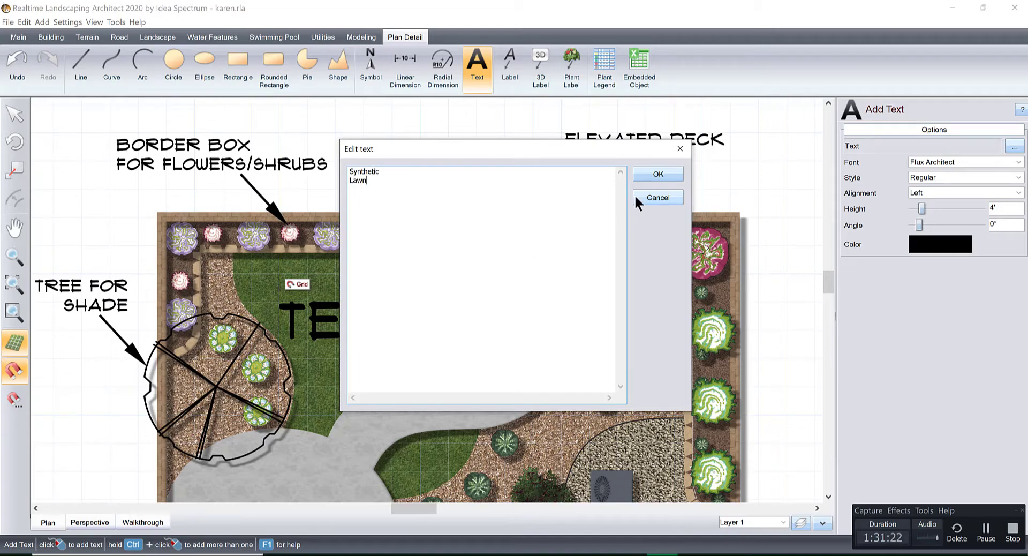
left_click(637, 175)
Step: Make the Synthetic Lawn text 1' high and white, positioned within the lawn
double_click(1003, 208)
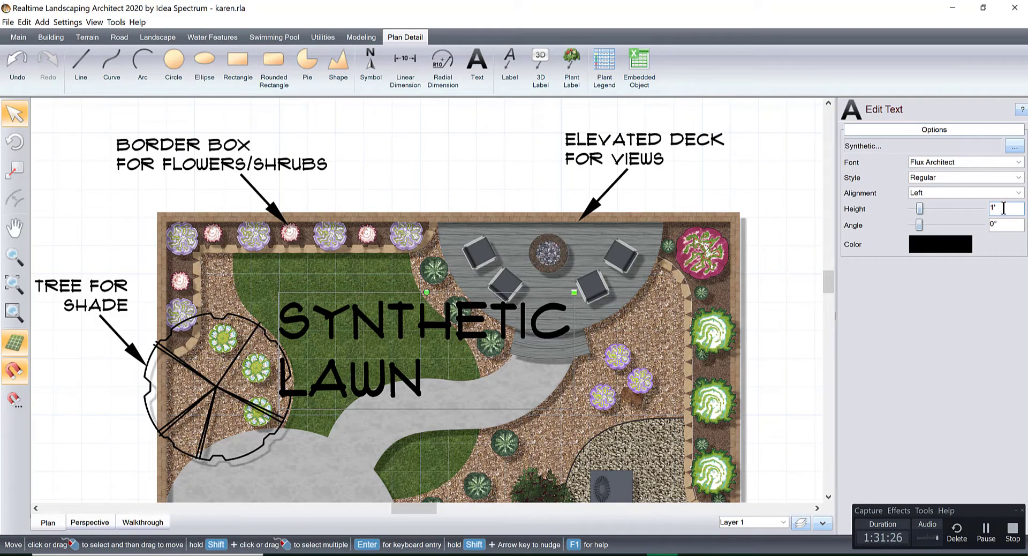
type("1")
key("Return")
left_click_drag(334, 306, 377, 320)
left_click(938, 246)
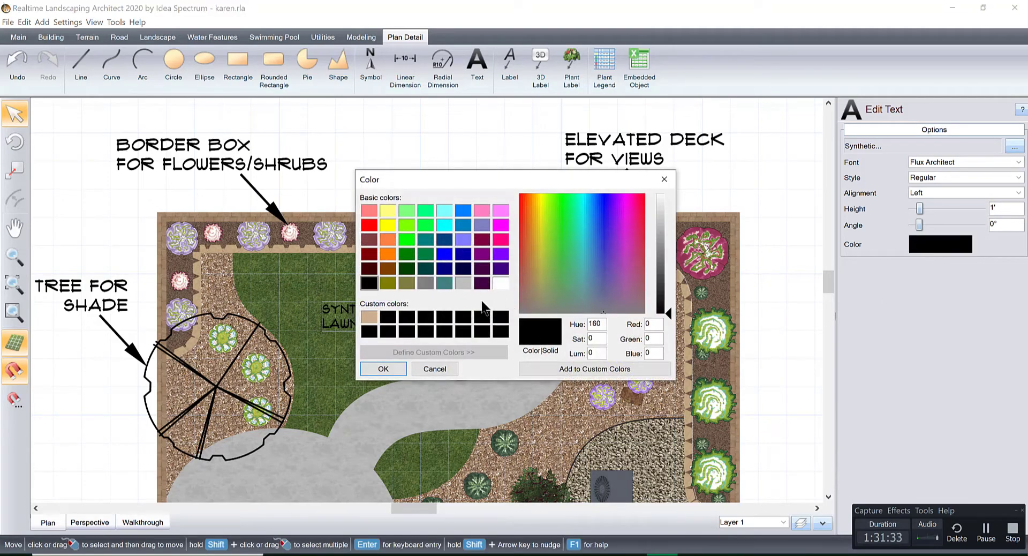
left_click(501, 282)
left_click(375, 369)
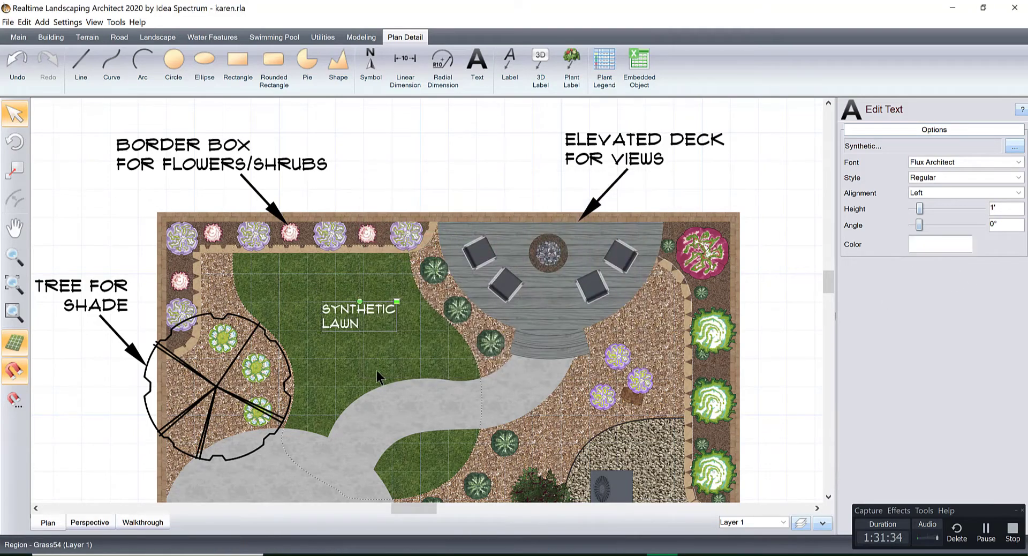
Step: Place a copy of the Synthetic Lawn text on the concrete area
middle_click_drag(443, 365, 484, 275)
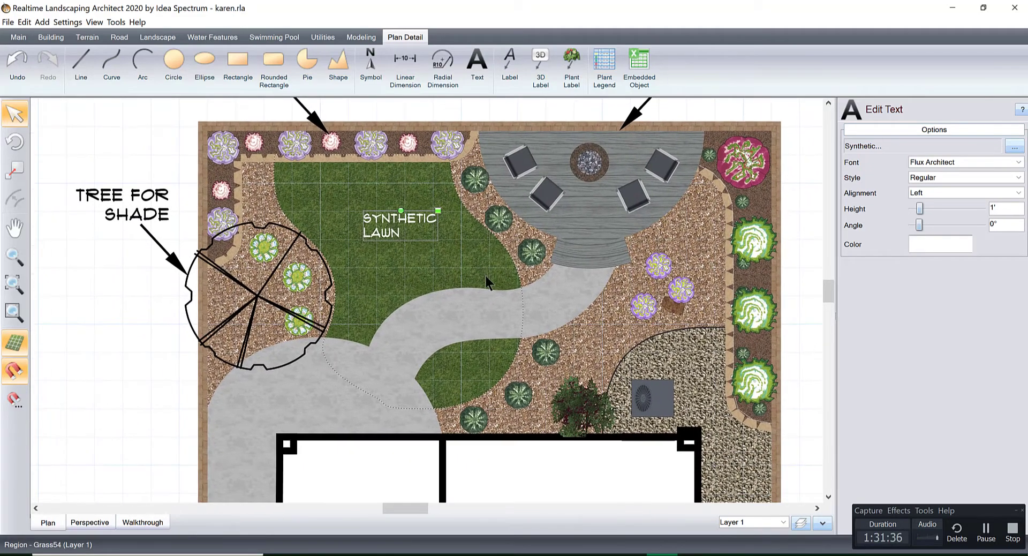
key("ctrl+v")
left_click_drag(422, 198, 321, 392)
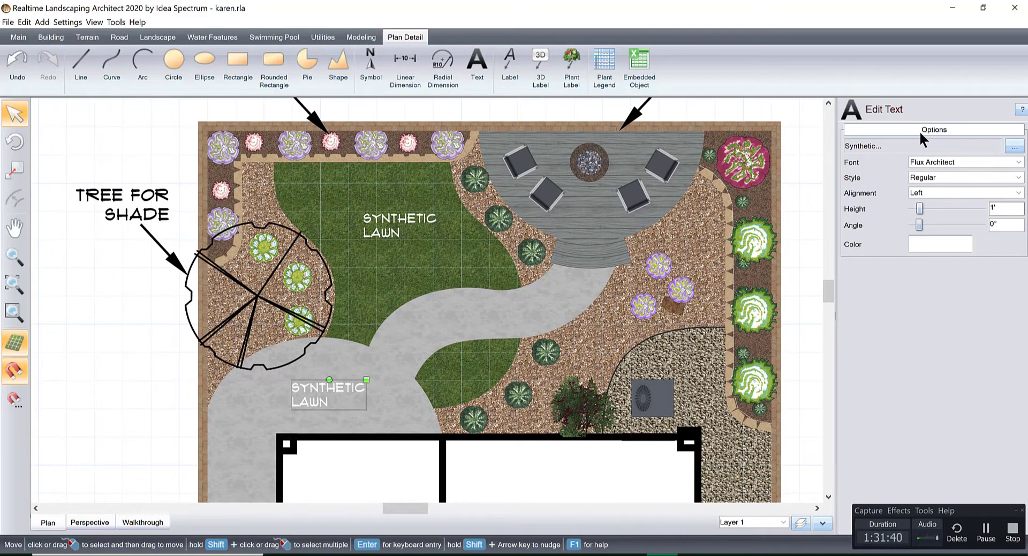
left_click(896, 145)
Step: Change the concrete copy's text to 'Concrete Extended Patio'
type("COncrete")
key("BackSpace")
key("BackSpace")
key("BackSpace")
key("BackSpace")
type("rete")
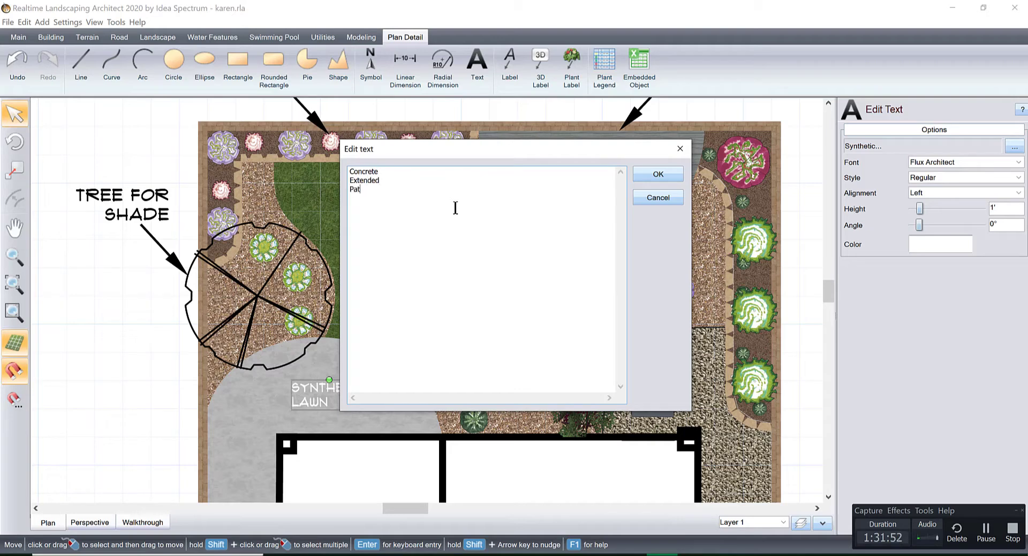
left_click(657, 174)
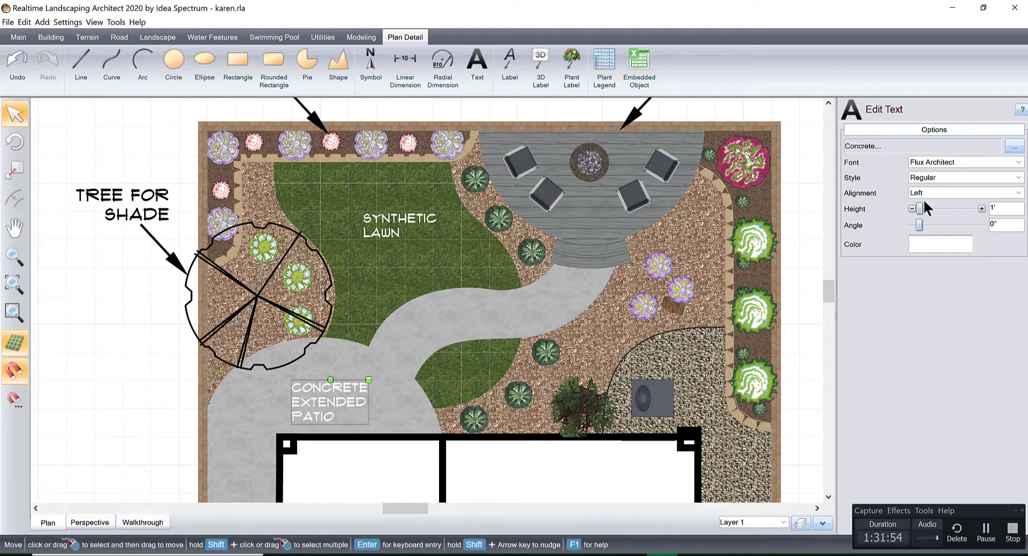
Step: Center the patio label, shrink it to 9" high, and copy it into the house
left_click(941, 192)
left_click(934, 211)
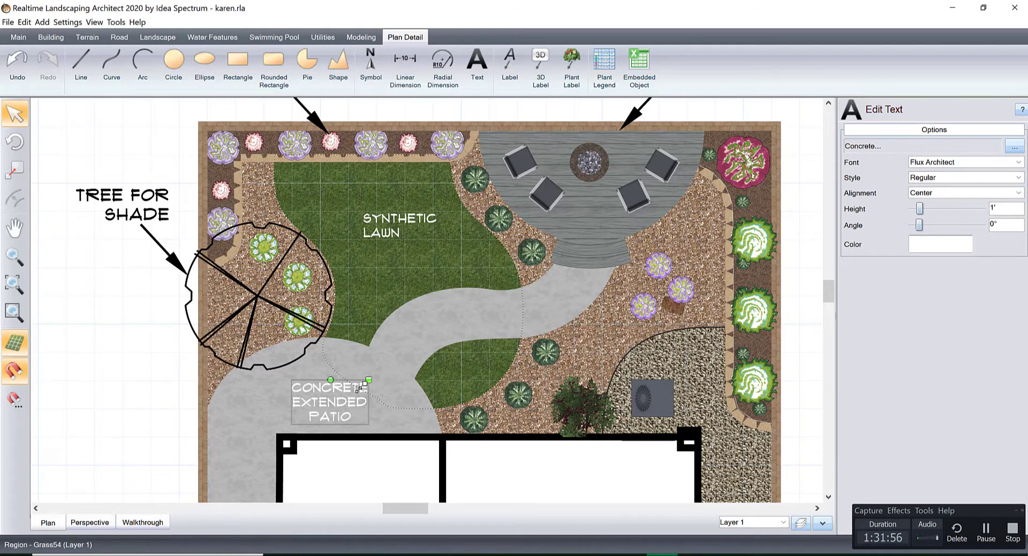
left_click_drag(331, 400, 347, 367)
middle_click_drag(401, 381, 422, 276)
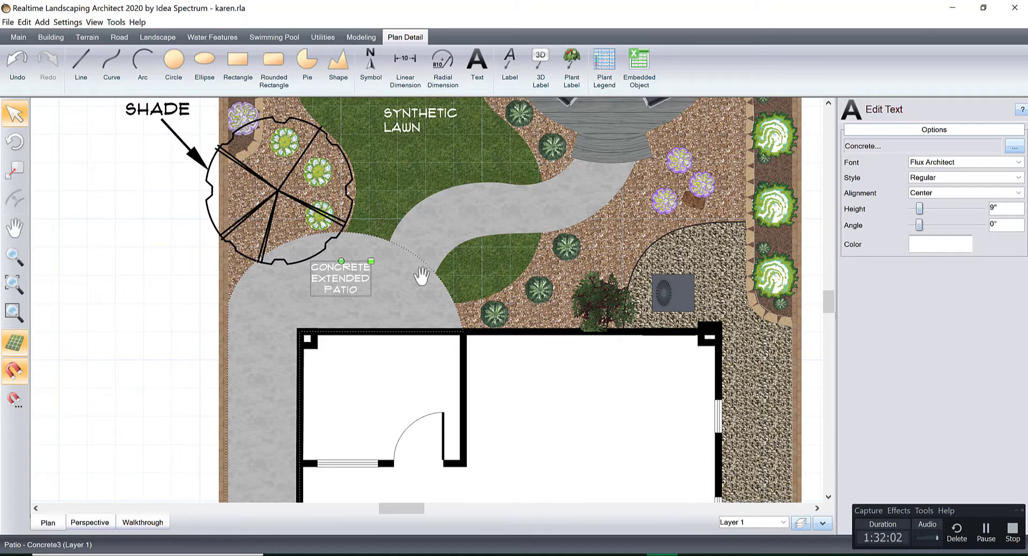
left_click_drag(343, 281, 385, 392)
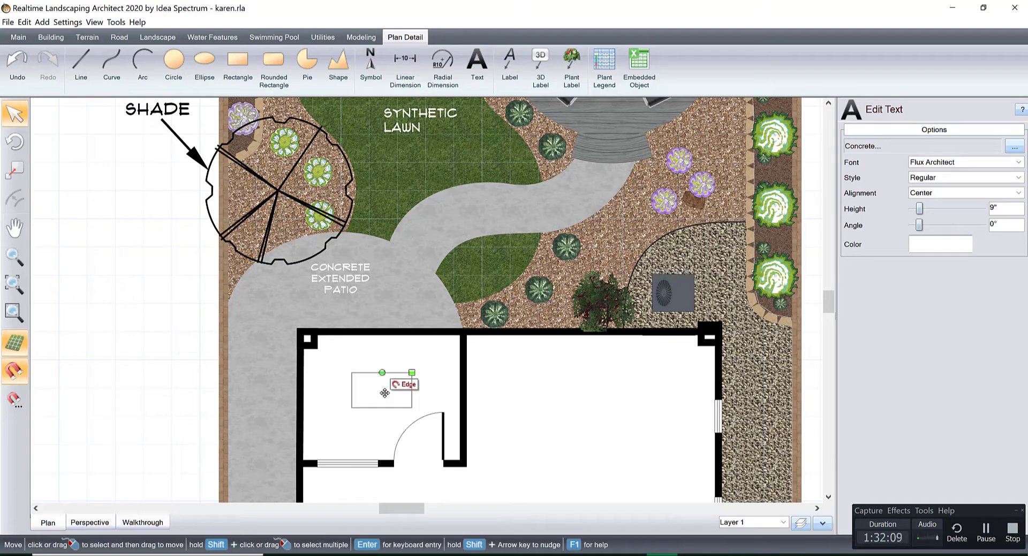
Step: Set the copied patio label's text color to black
left_click(939, 244)
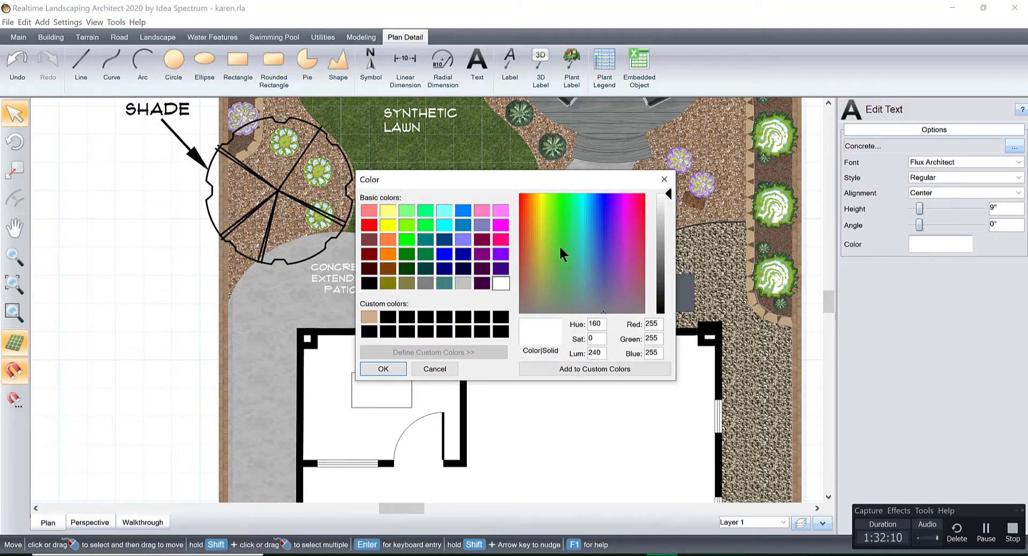
left_click(368, 284)
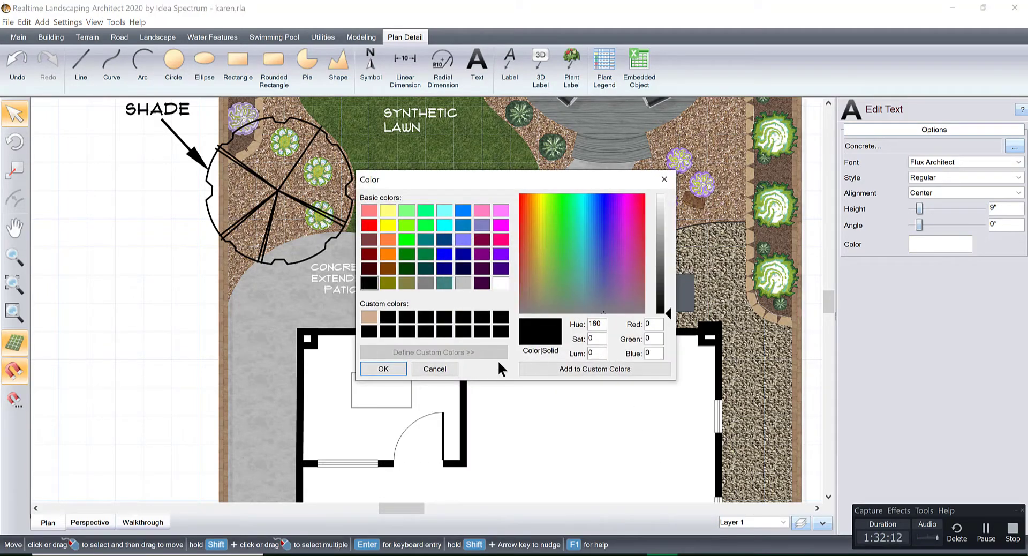
left_click(384, 369)
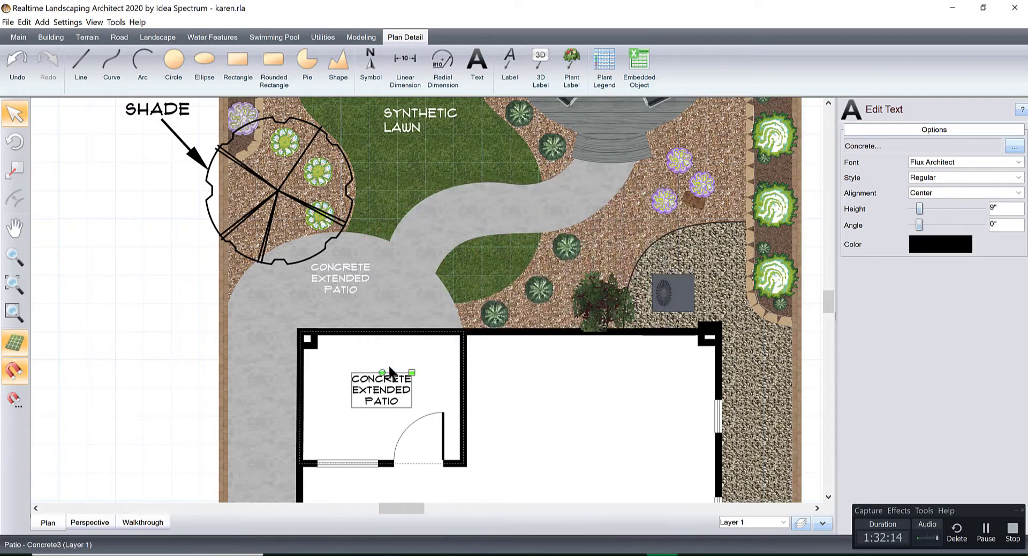
key("Escape")
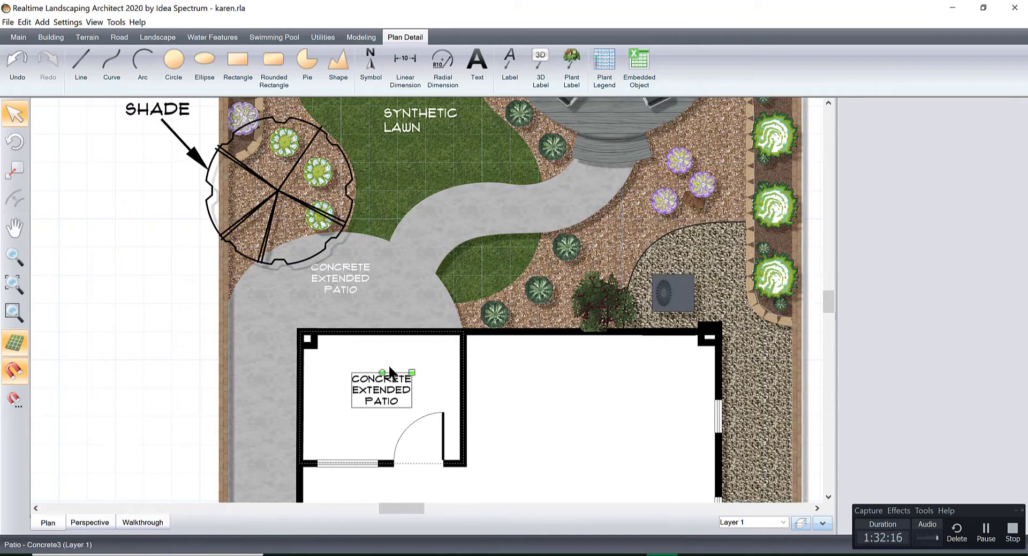
Step: Rename the label inside the house 'Existing Covered Patio' and nudge it into place
left_click(396, 378)
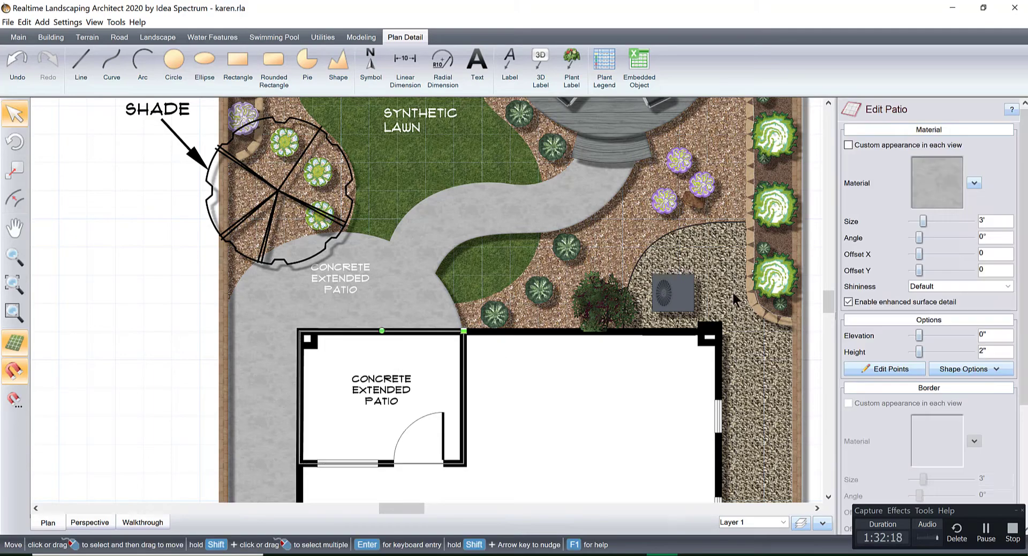
left_click(381, 389)
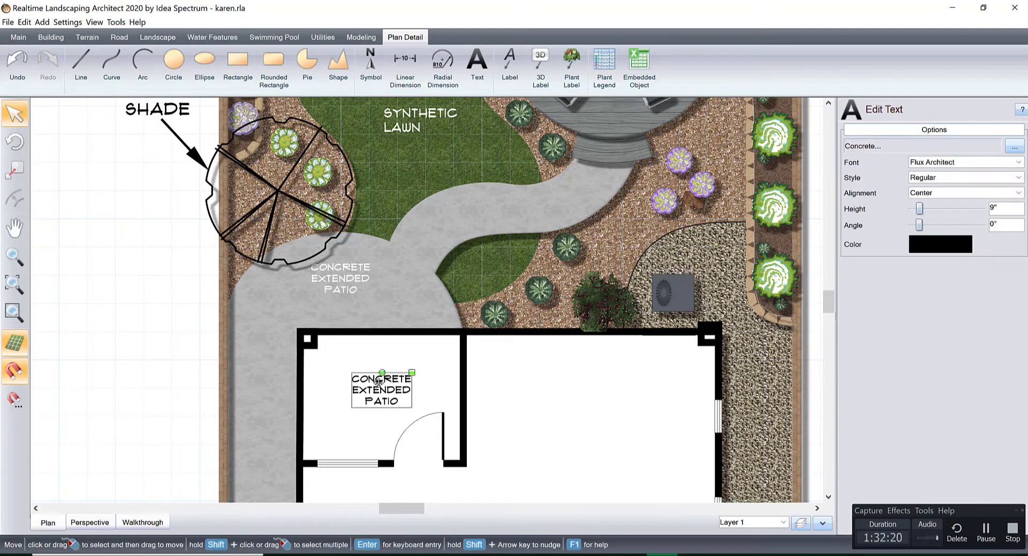
left_click(1013, 146)
type("Existing")
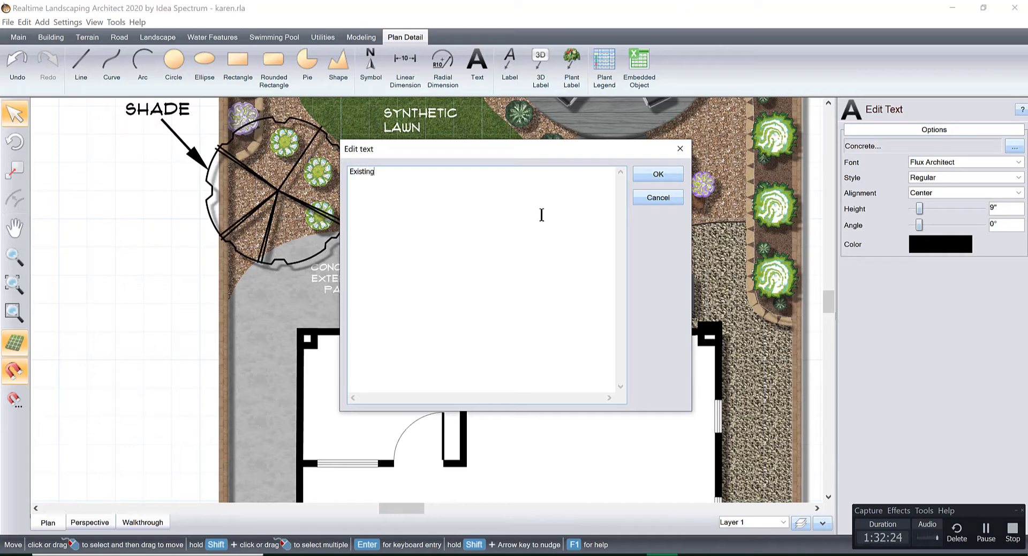
type(" Co ve")
left_click(660, 171)
left_click_drag(411, 382, 584, 411)
Step: Duplicate the label, rename it 'Residence', and center it in the house
key("ctrl+d")
left_click(874, 145)
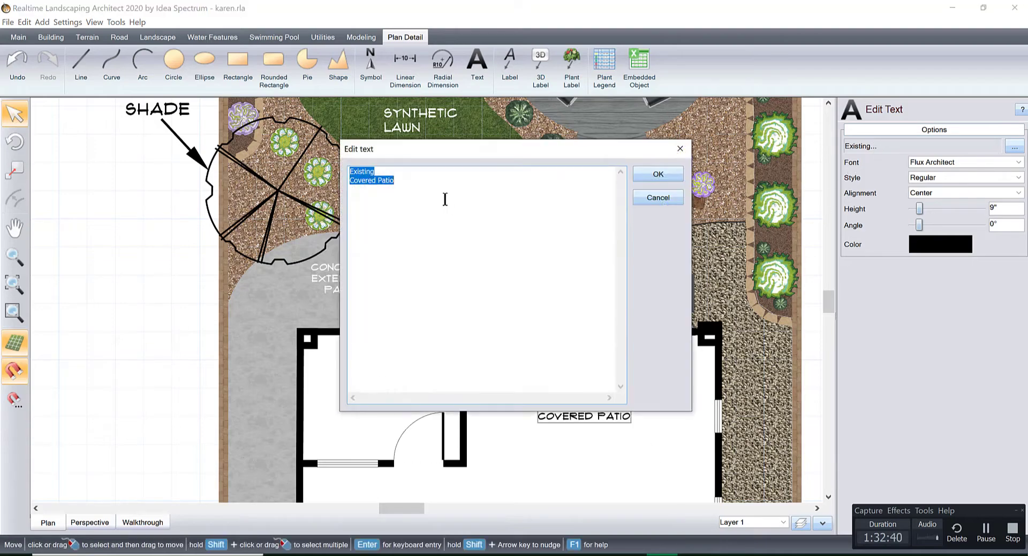
type("R")
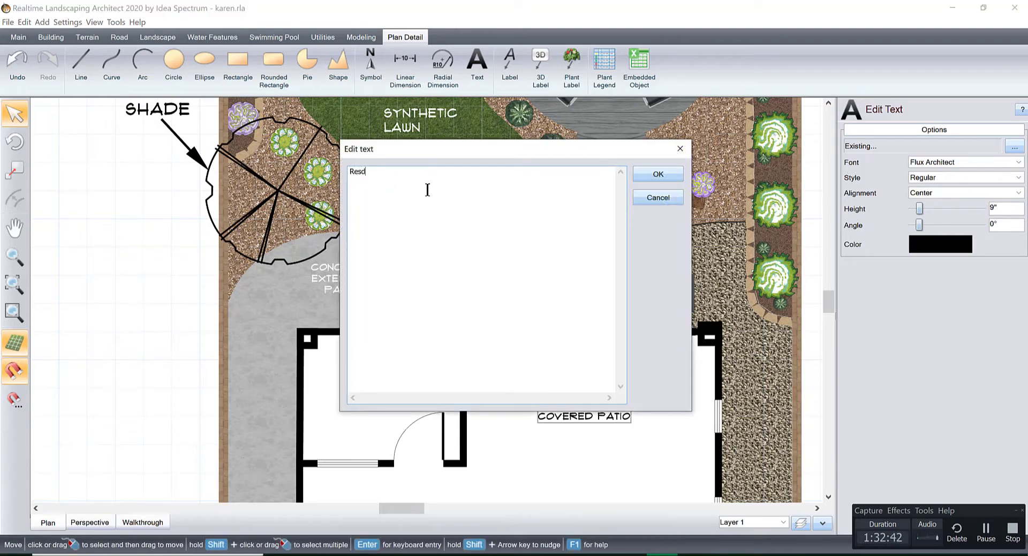
type("esidence")
left_click(647, 172)
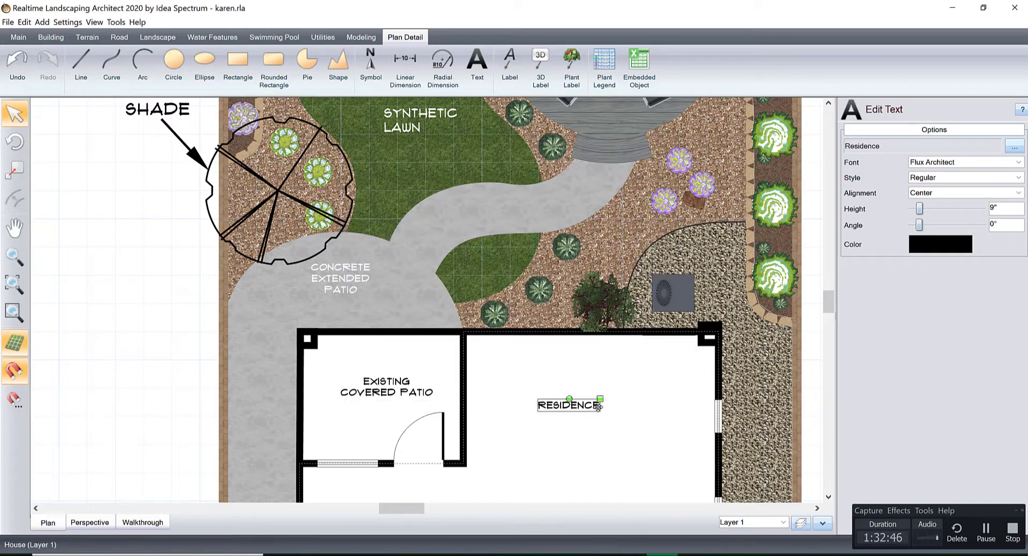
left_click_drag(587, 405, 615, 415)
middle_click_drag(637, 318, 484, 394)
scroll(485, 342, "down", 1)
middle_click_drag(484, 306, 447, 324)
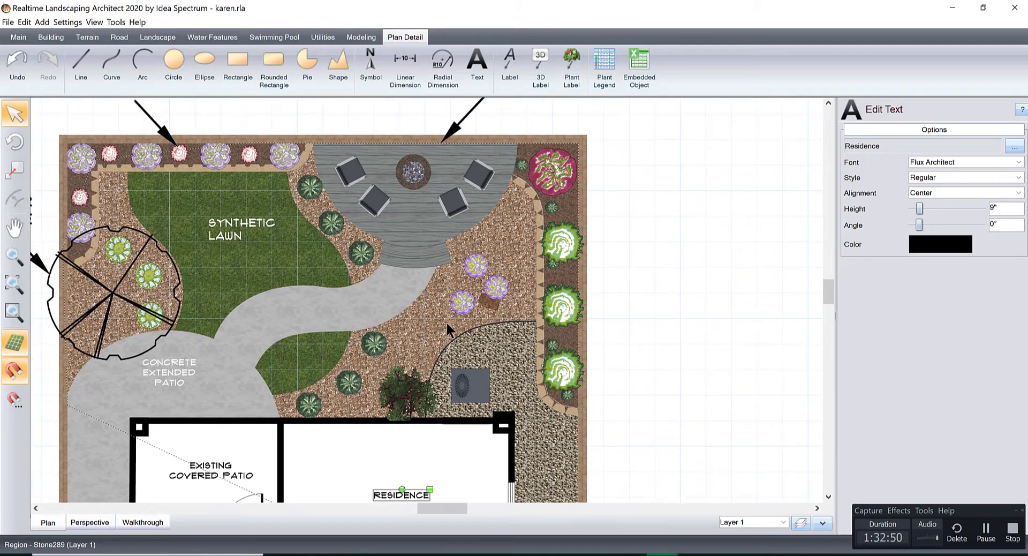
Step: Place a label copy on the deck stairs reading 'Step'
scroll(409, 328, "up", 3)
scroll(434, 317, "up", 2)
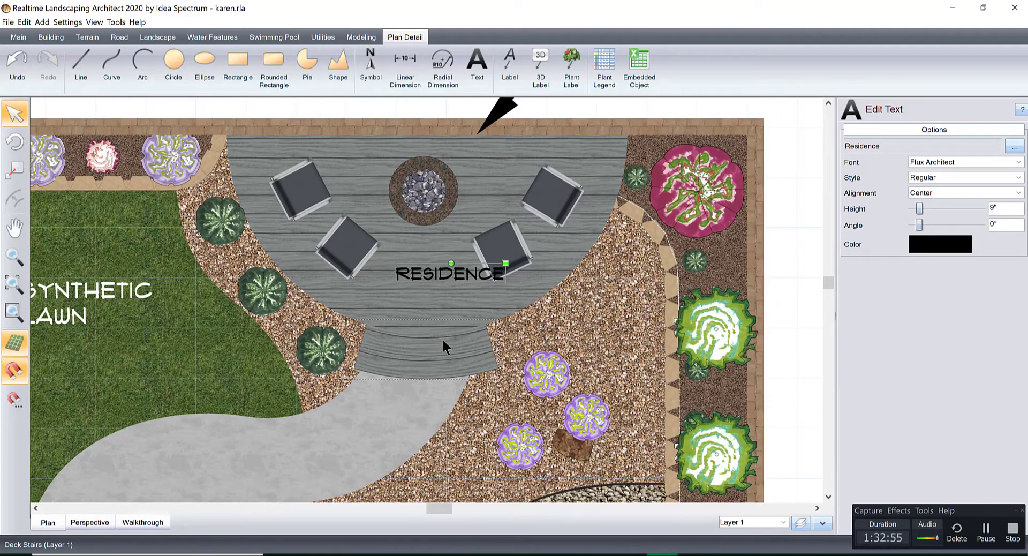
left_click_drag(454, 273, 429, 351)
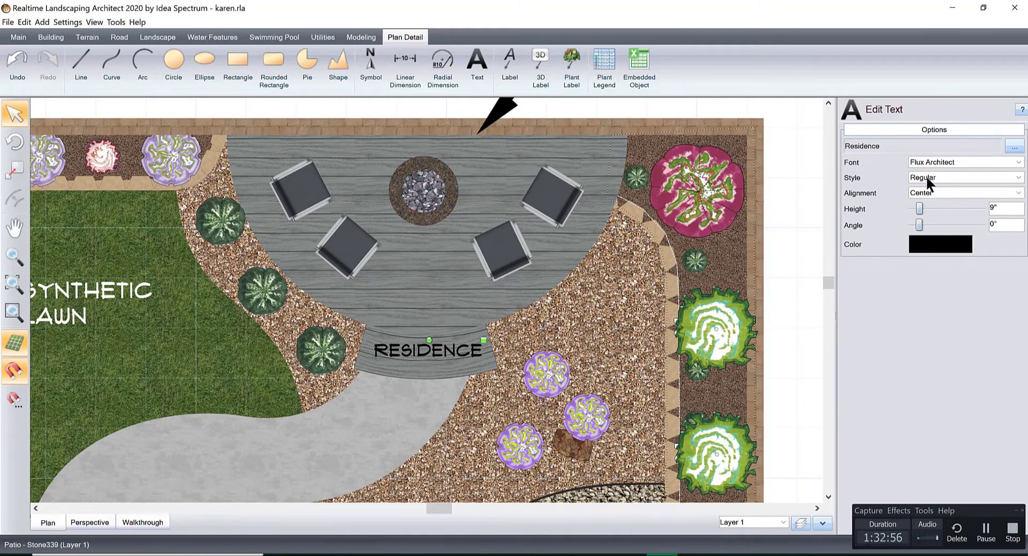
left_click(1013, 146)
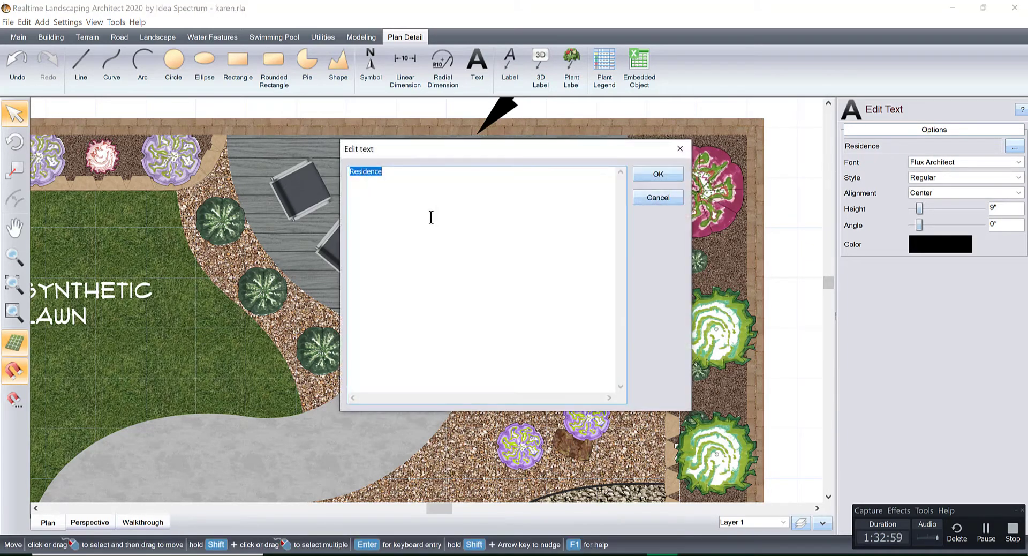
type("Step")
left_click(658, 173)
Step: Shrink the Step label to 6" high and paste a copy onto the concrete path
scroll(492, 368, "up", 3)
scroll(432, 383, "up", 2)
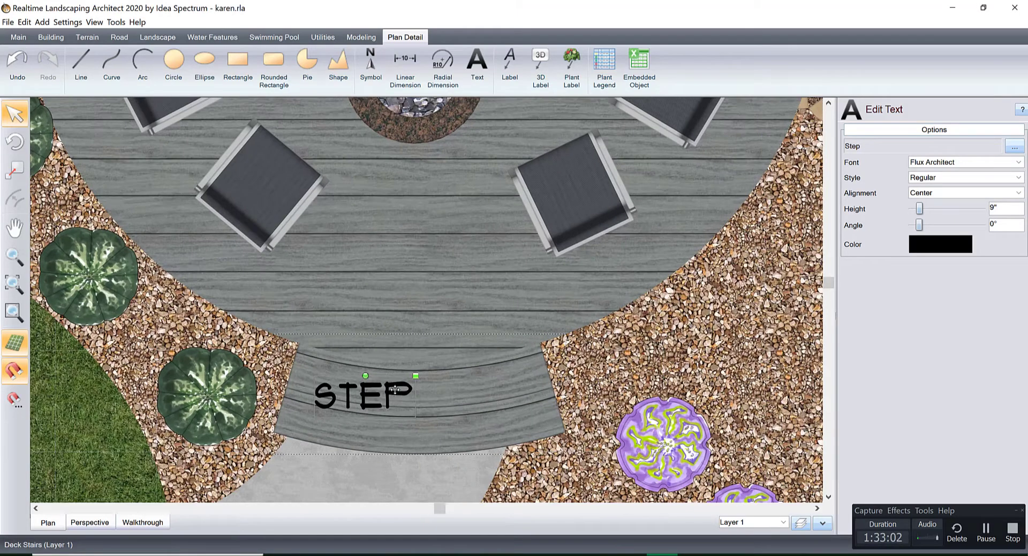
left_click_drag(412, 383, 468, 387)
scroll(475, 381, "down", 3)
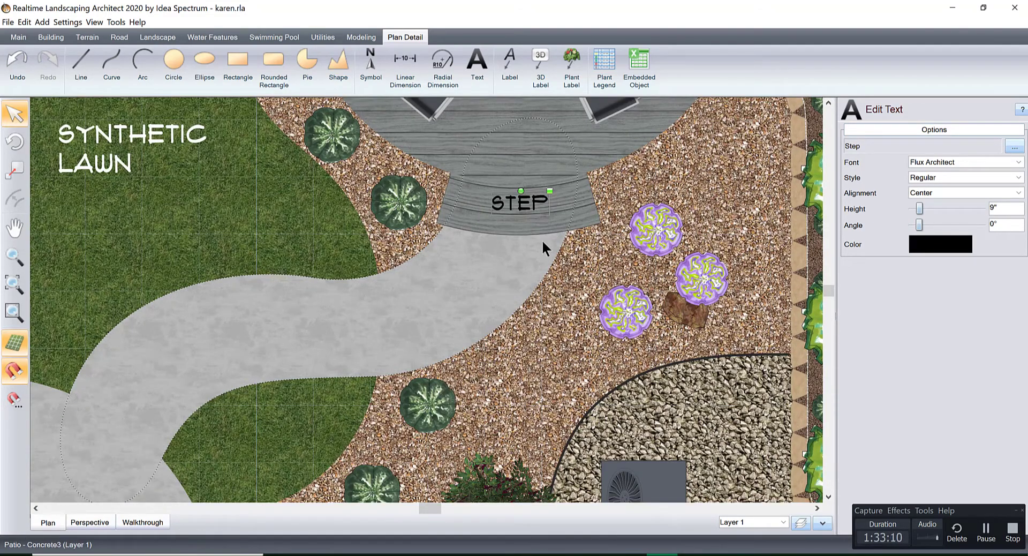
key("ctrl+v")
left_click_drag(569, 151, 318, 327)
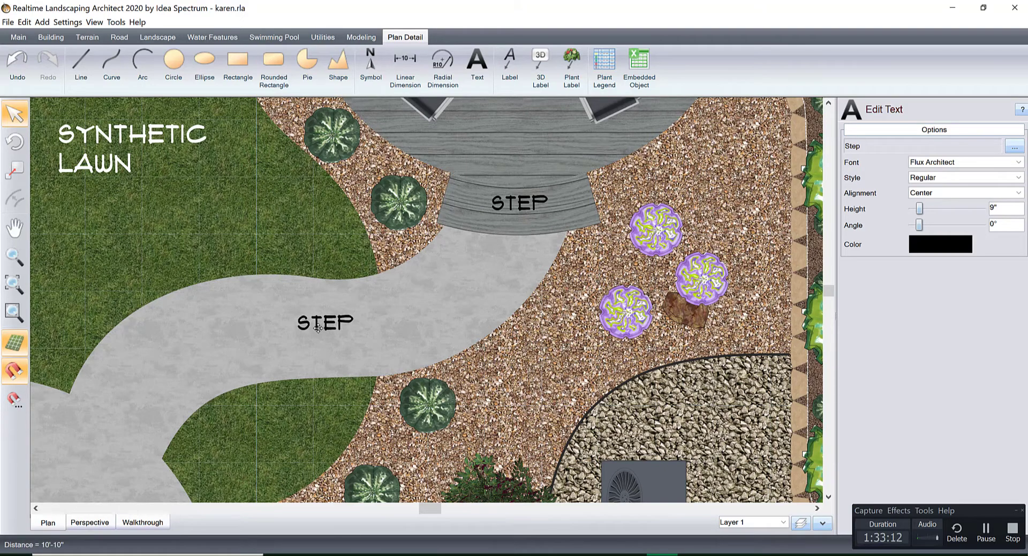
Step: Change the path label to white 'Walkway' text
left_click(323, 330)
type("Walkway")
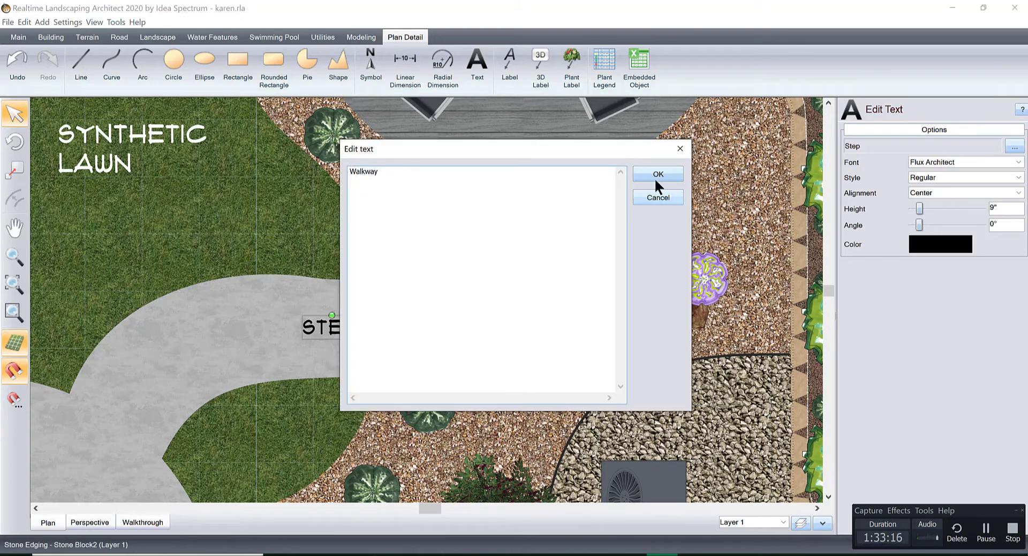
left_click(660, 177)
left_click(926, 246)
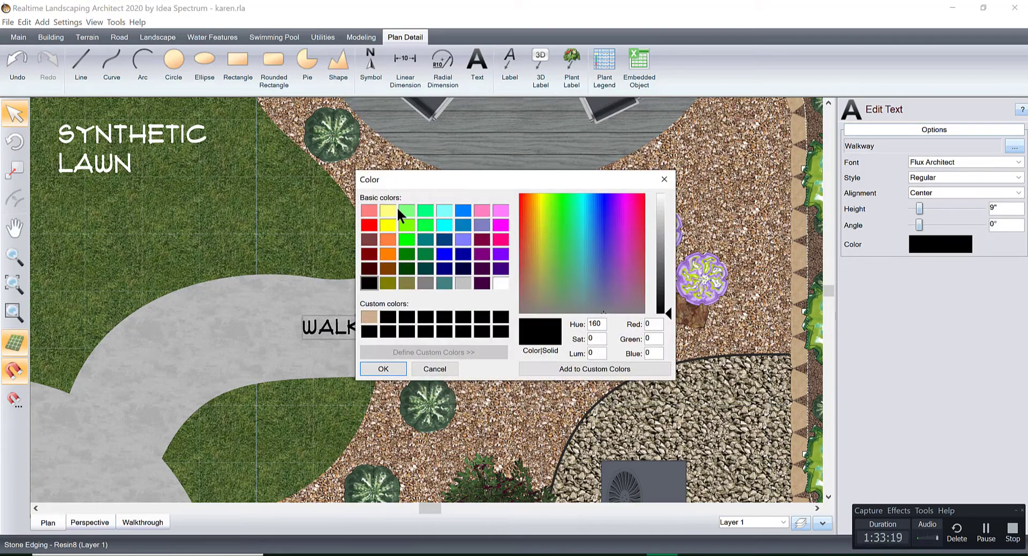
left_click(500, 282)
left_click(383, 369)
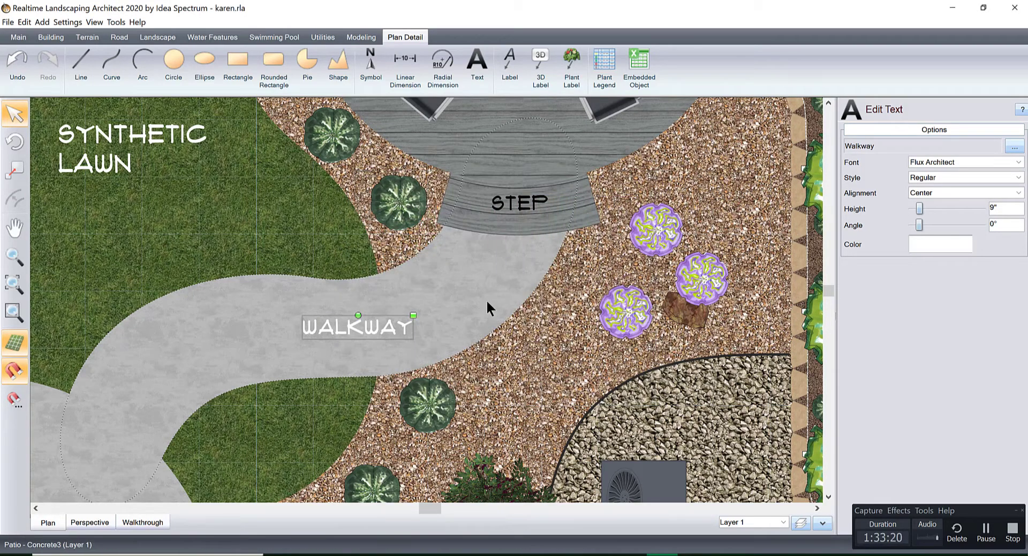
Step: Copy the Walkway label onto the gravel strip beside Residence
scroll(471, 302, "down", 1)
scroll(484, 304, "down", 2)
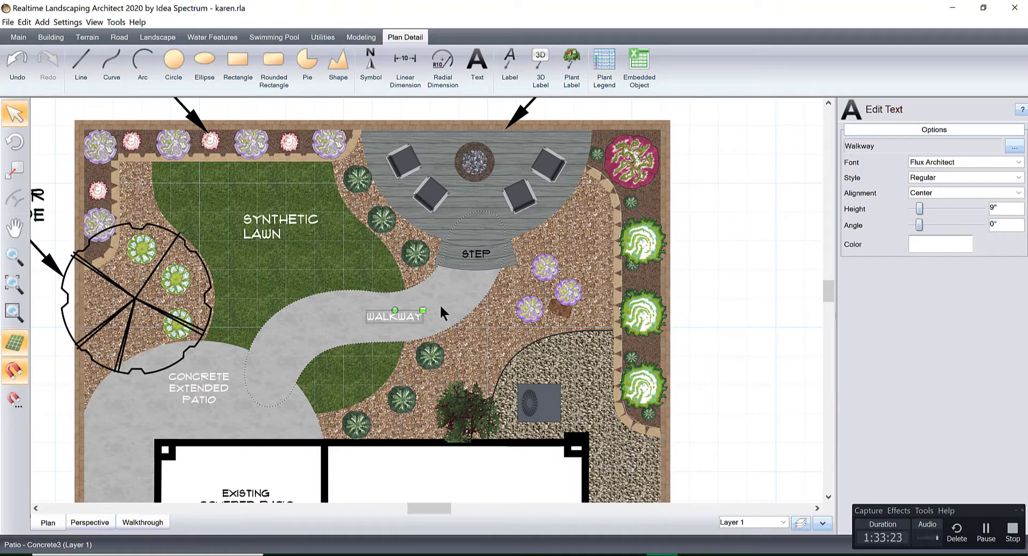
middle_click_drag(699, 287, 592, 285)
middle_click_drag(527, 324, 508, 209)
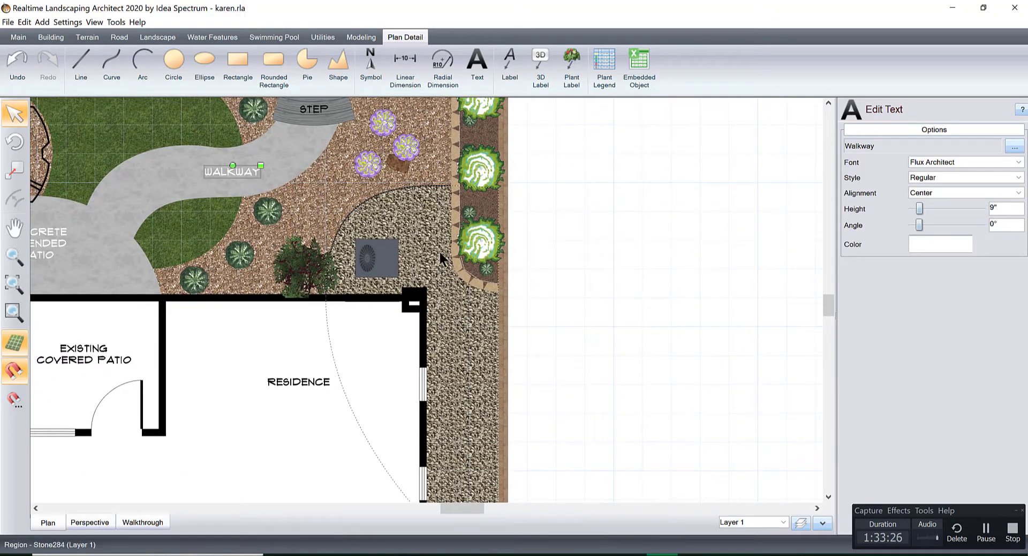
key("ctrl+c")
key("ctrl+v")
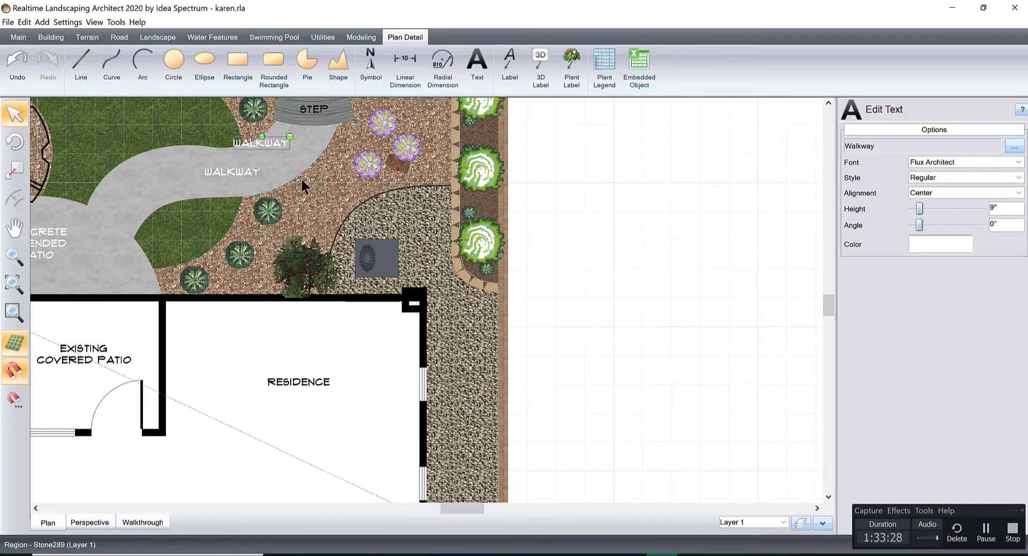
left_click_drag(272, 142, 564, 445)
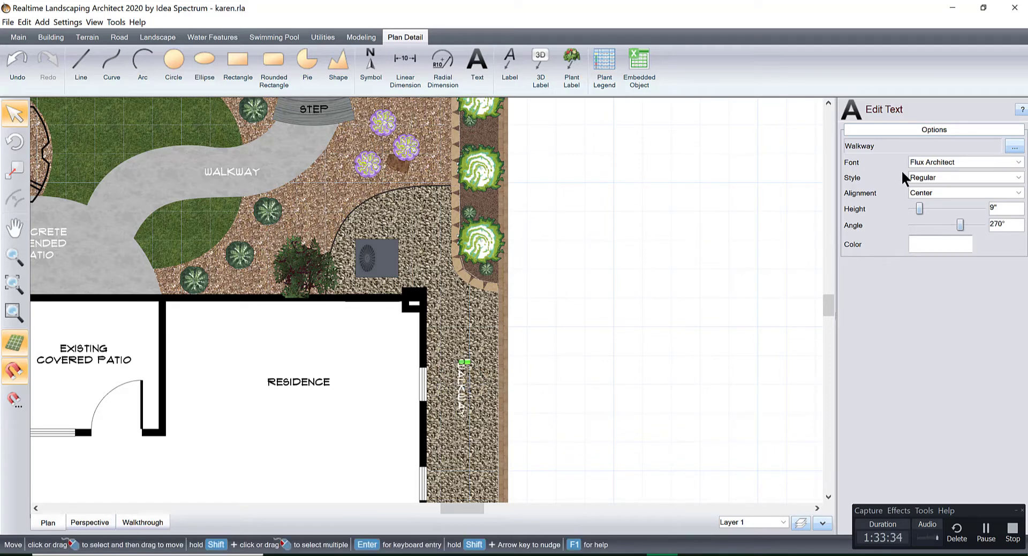
Step: Rename the rotated copy 'Gravel' and enlarge it along the strip
left_click(907, 140)
type("F")
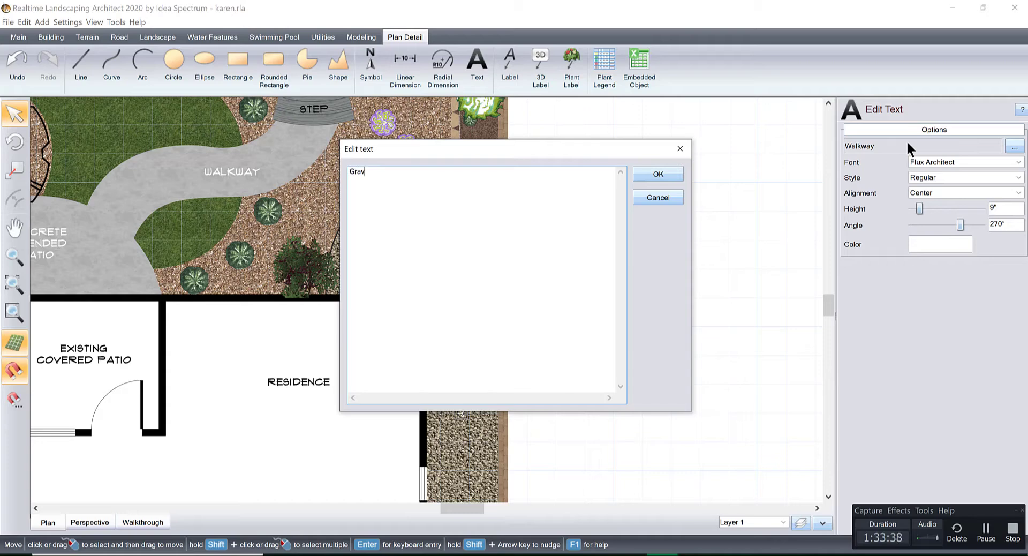
left_click(656, 174)
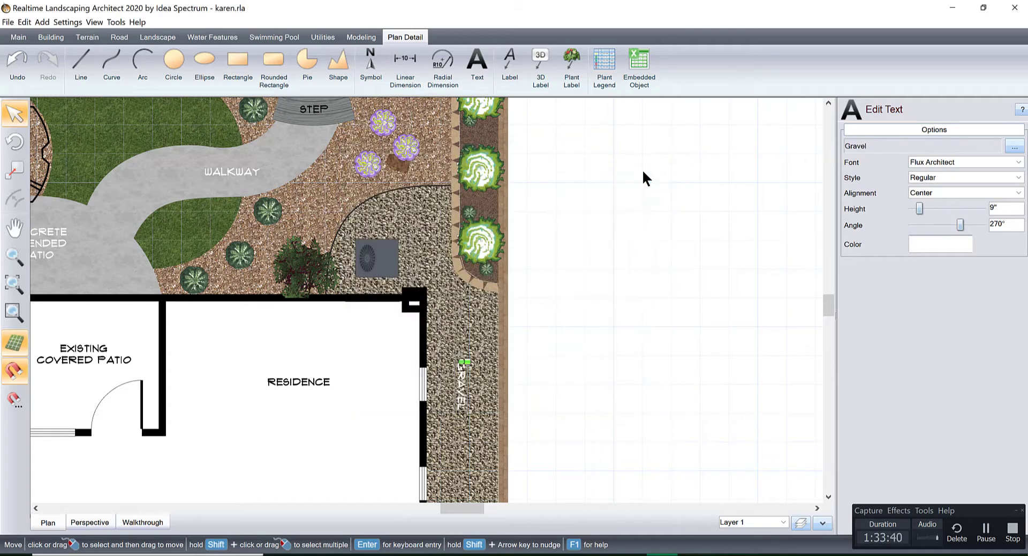
left_click(570, 313)
left_click(465, 387)
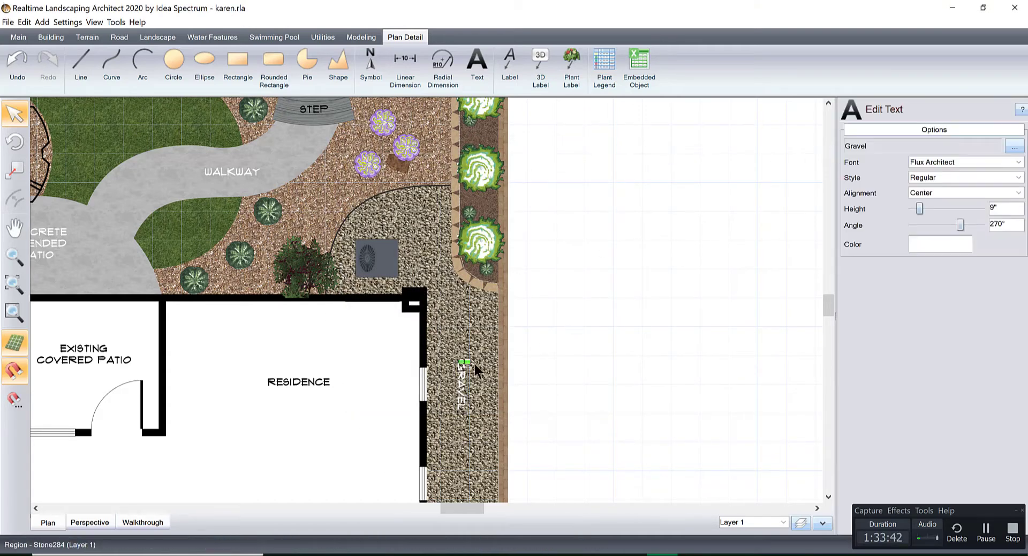
left_click_drag(474, 365, 477, 358)
left_click(554, 317)
Step: Move the Border Box callout right and point its arrow at the yard edge
scroll(523, 321, "down", 5)
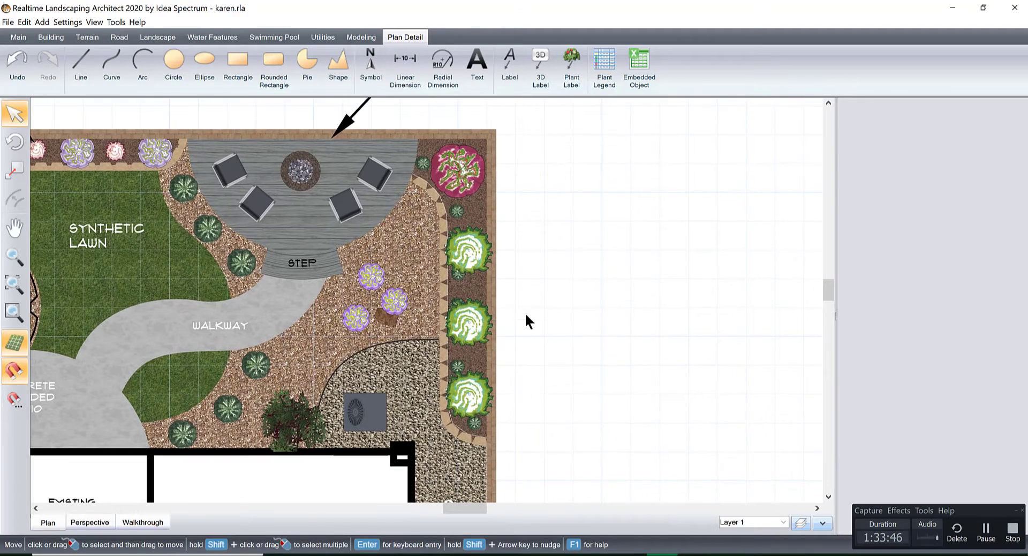
left_click(121, 166)
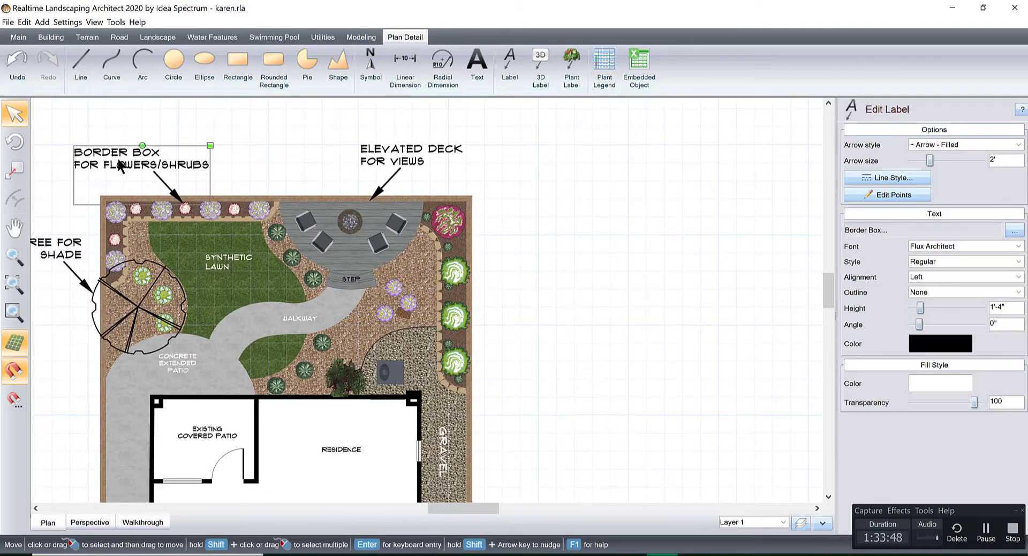
mouse_move(121, 166)
left_mouse_down()
mouse_move(135, 141)
mouse_move(497, 283)
mouse_move(514, 189)
mouse_move(524, 188)
left_mouse_up()
left_click(894, 194)
left_click_drag(591, 243, 478, 235)
left_click_drag(547, 197, 544, 181)
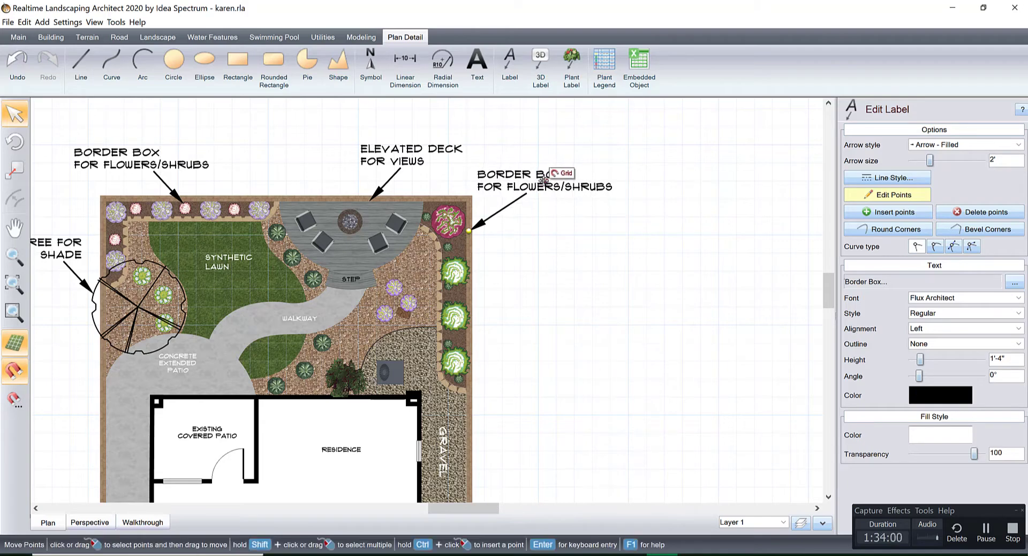
left_click(873, 196)
left_click(638, 255)
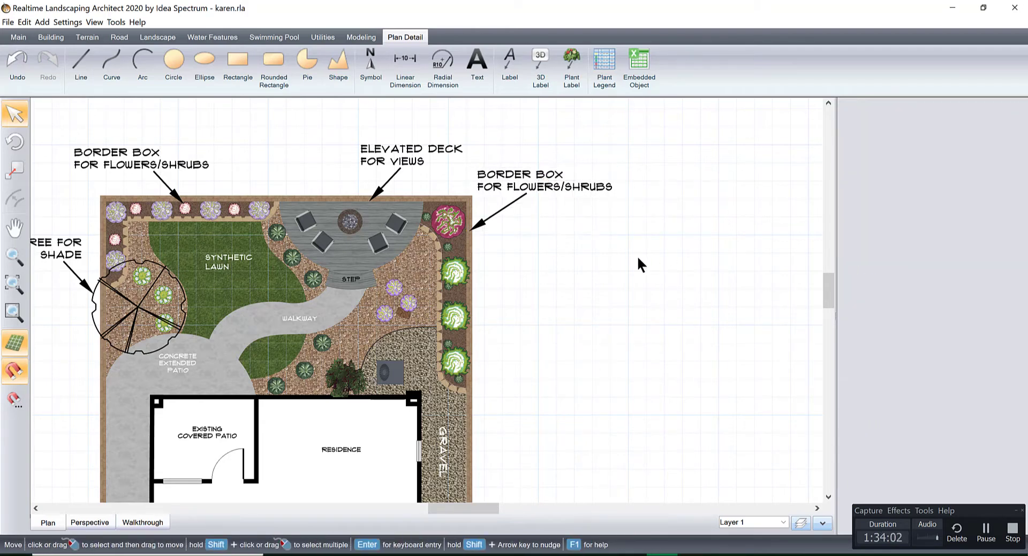
Step: Duplicate the callout beside the right-hand shrubs with its arrow tip on a shrub
left_click(511, 184)
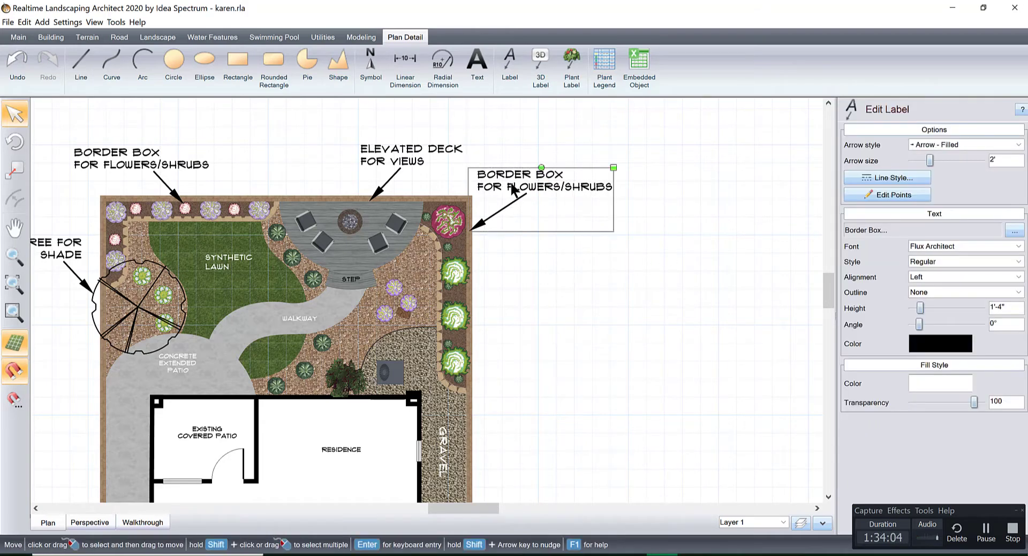
key("ctrl+c")
key("ctrl+v")
left_click_drag(535, 177, 524, 288)
left_click(871, 196)
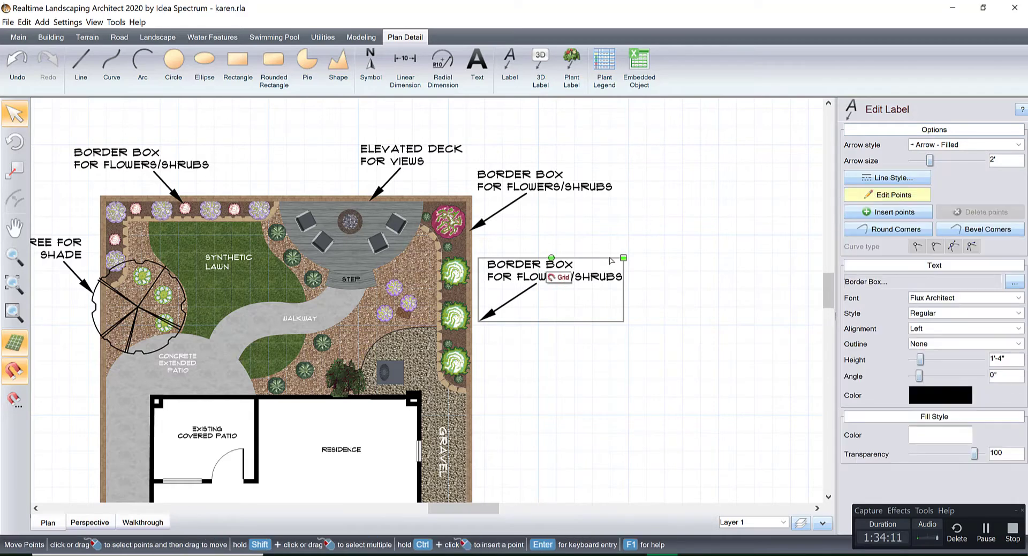
left_click_drag(482, 324, 460, 318)
Step: Reword the duplicate 'Evergreens For Privacy' and position it beside the shrubs
left_click(909, 282)
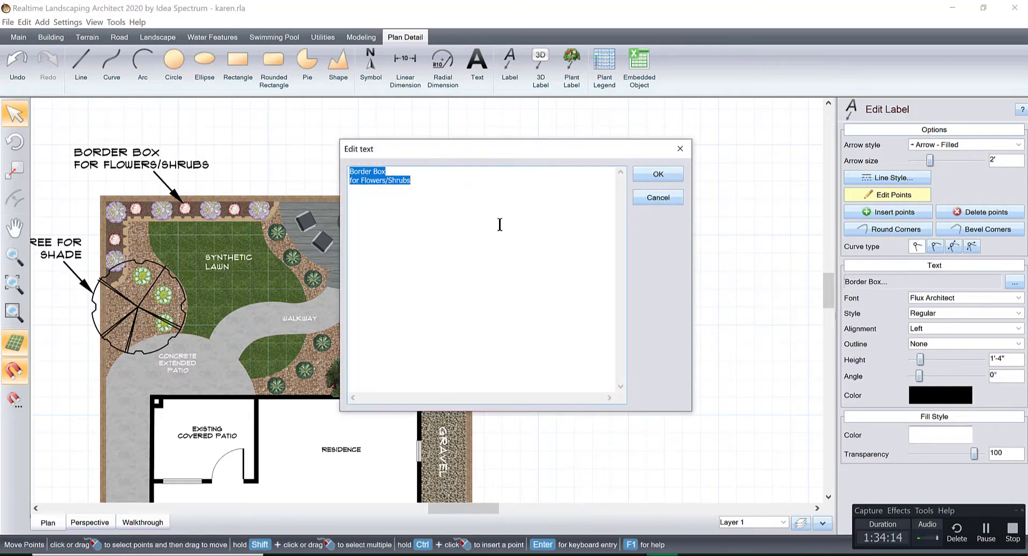
type("Evergreens")
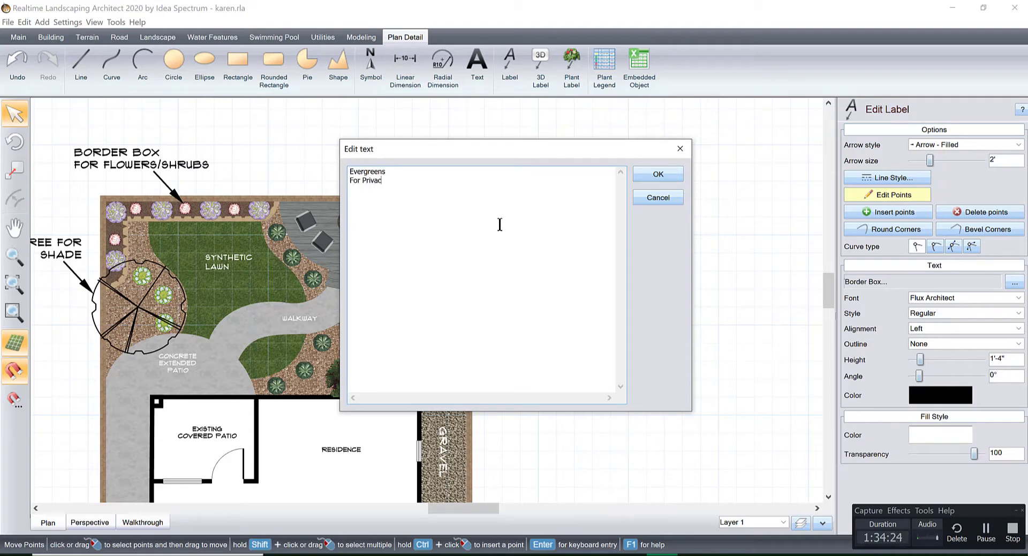
left_click(646, 171)
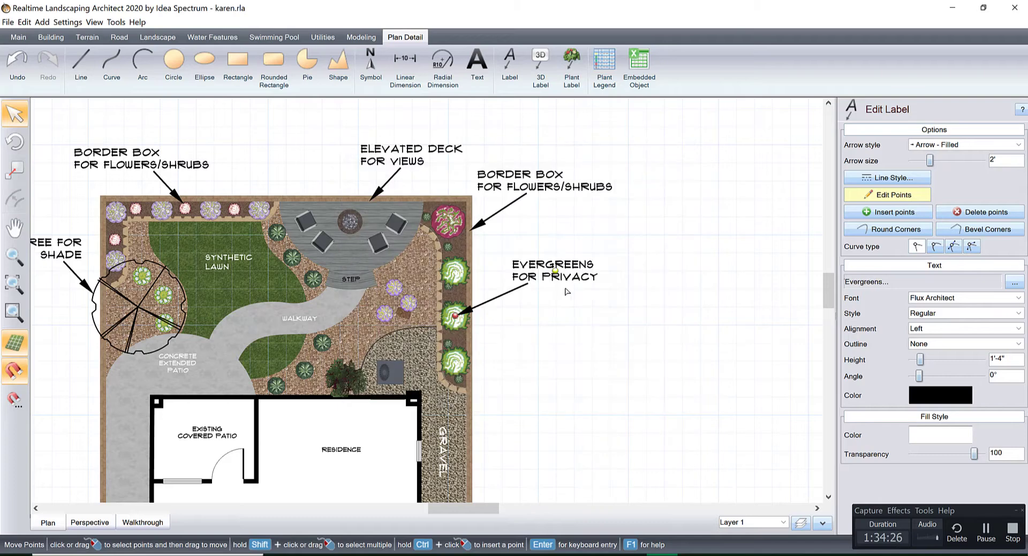
mouse_move(554, 269)
left_mouse_down()
mouse_move(525, 276)
mouse_move(535, 269)
left_mouse_up()
scroll(606, 284, "down", 2)
middle_click_drag(517, 304, 454, 264)
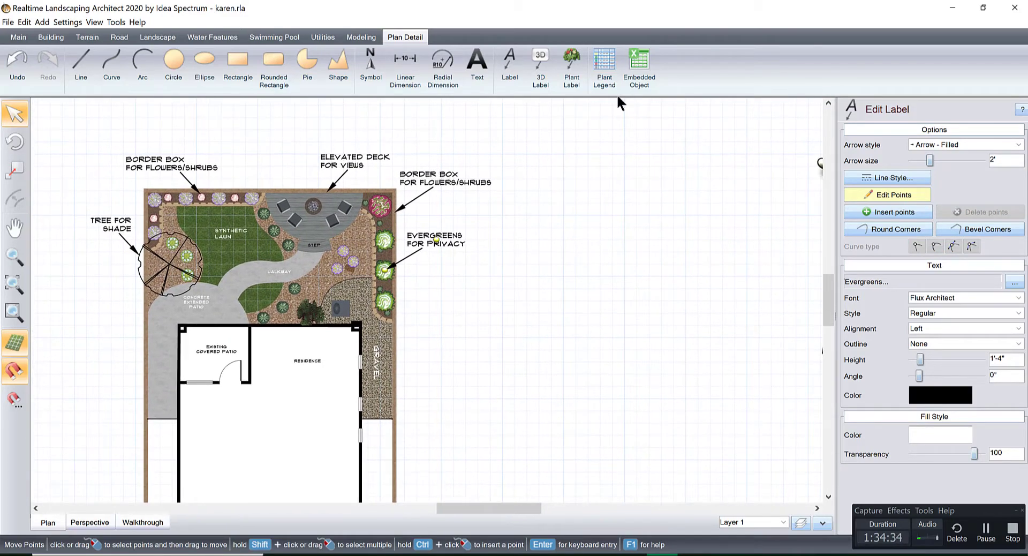
Step: Place a Plant Legend table, scale it down, and move it beside the plan
left_click(604, 65)
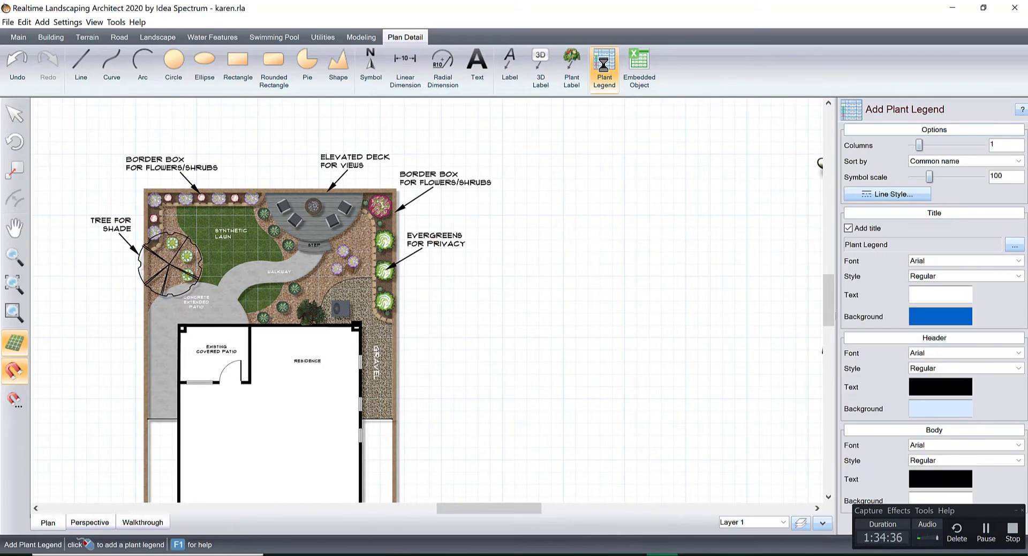
left_click(561, 265)
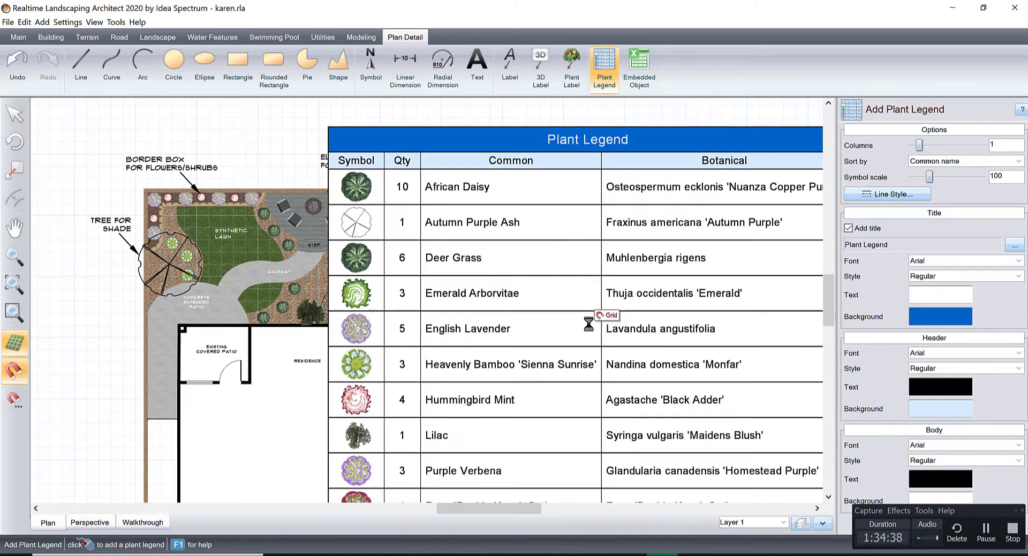
scroll(712, 202, "down", 1)
left_click_drag(746, 169, 624, 237)
left_click_drag(558, 288, 564, 276)
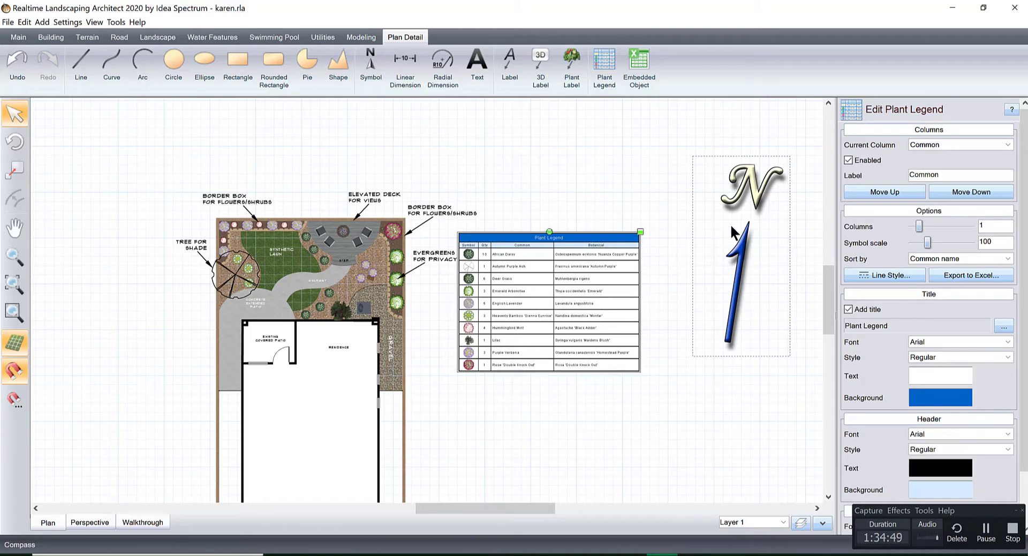
Step: Move the north compass next to the legend and shrink it to 14'-3"
left_click(750, 211)
left_click_drag(751, 211, 439, 320)
left_click_drag(477, 266, 432, 314)
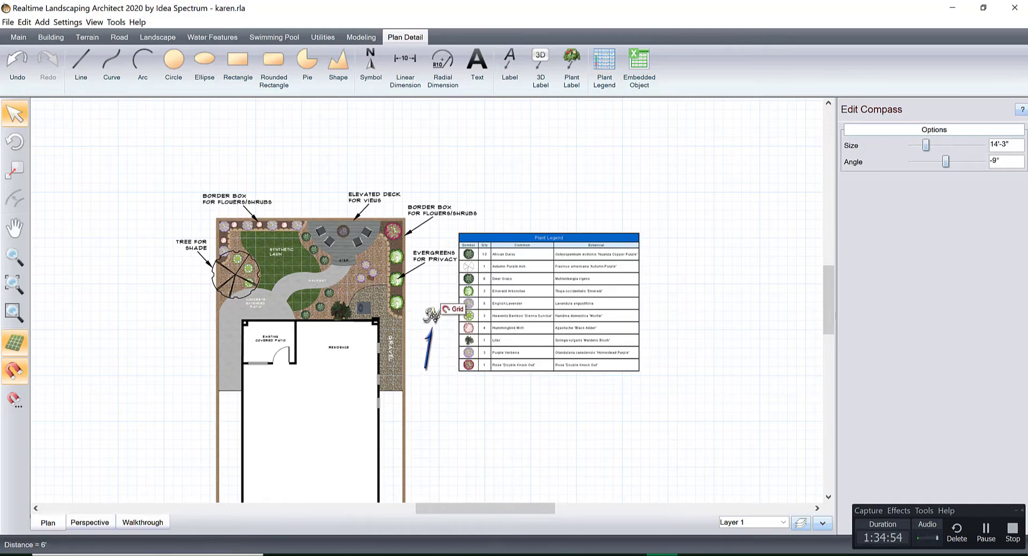
scroll(437, 302, "up", 1)
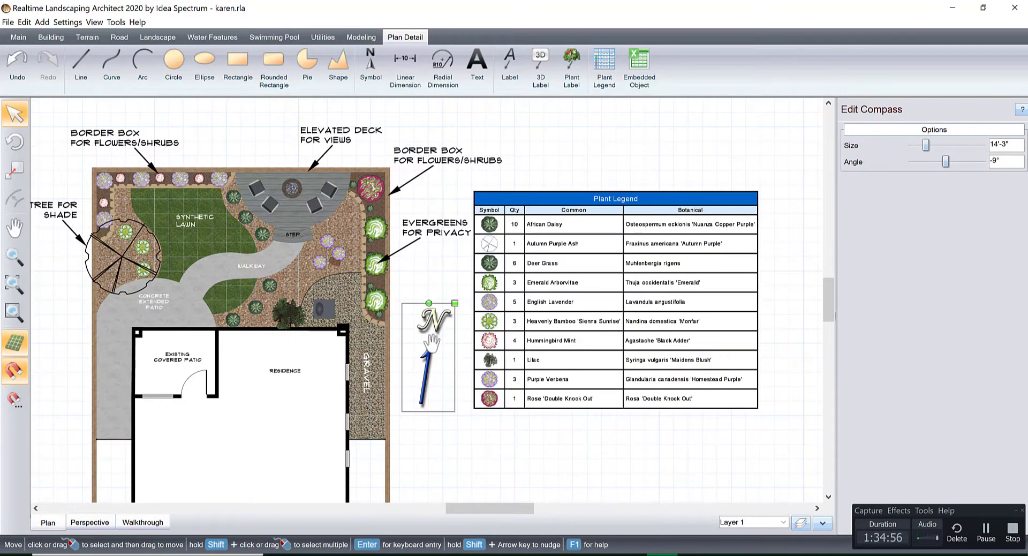
scroll(397, 295, "up", 2)
scroll(414, 329, "up", 2)
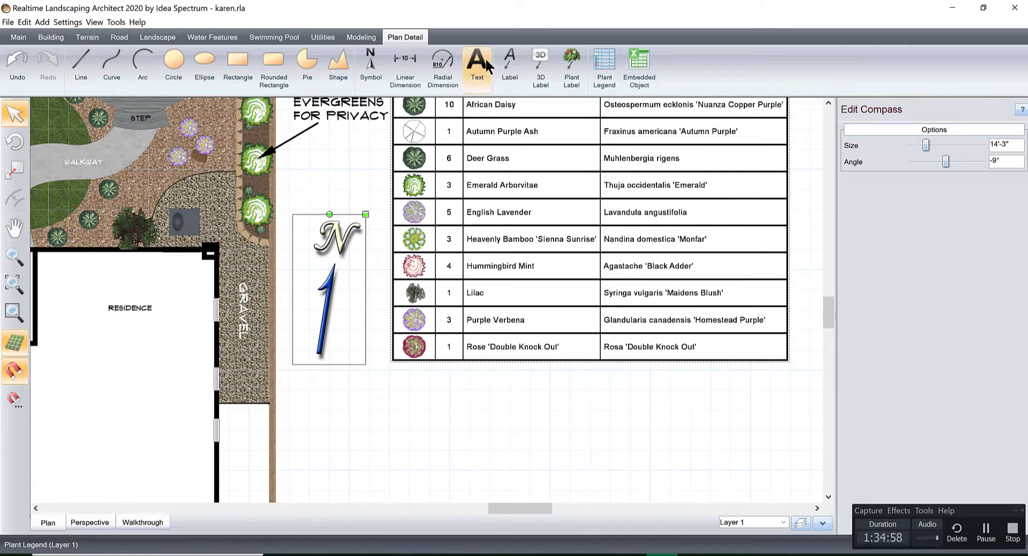
Step: Draw a 10' linear dimension below the compass and Plant Legend
left_click(405, 60)
left_click(350, 392)
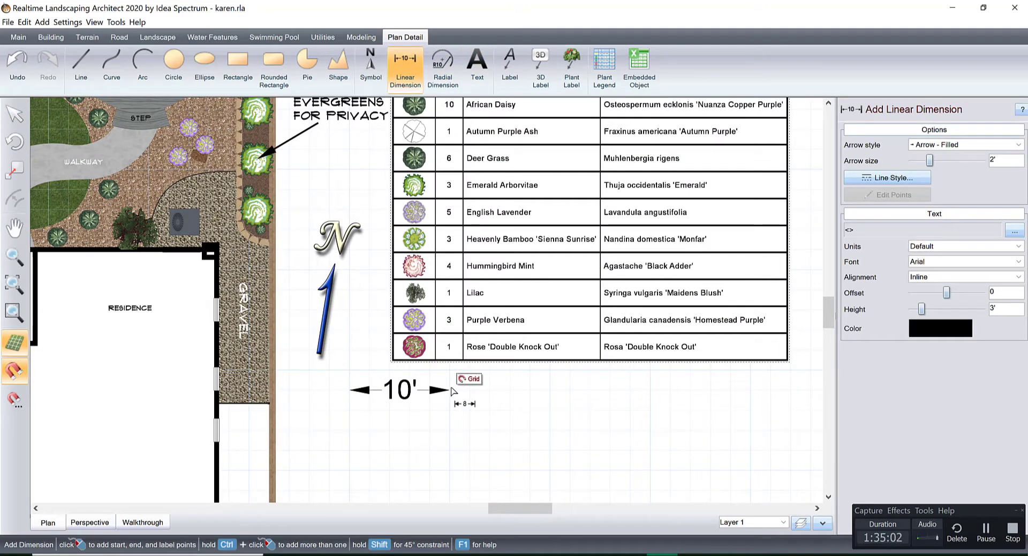
left_click(451, 390)
Step: Drag the 10' dimension down so it sits under the compass
scroll(449, 386, "up", 2)
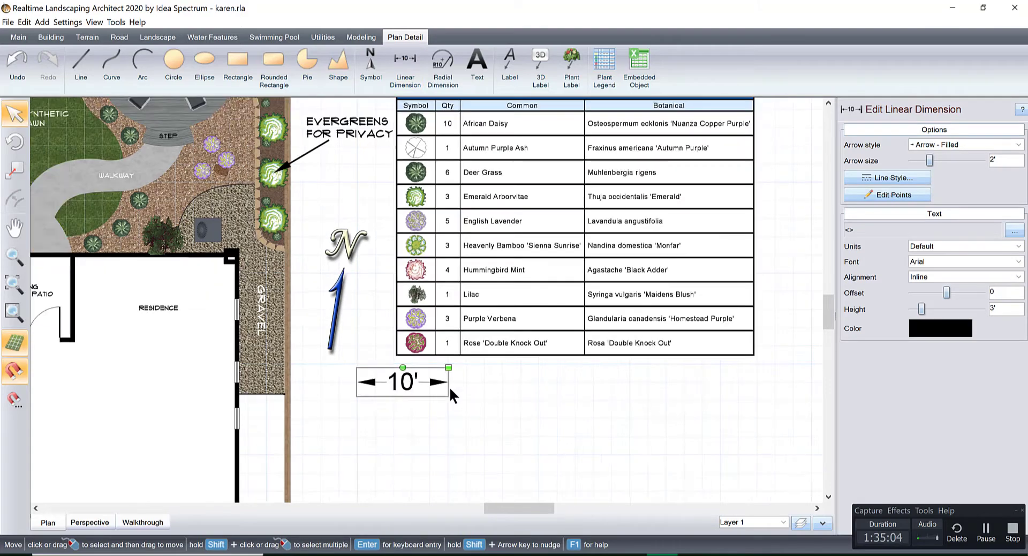
middle_click_drag(455, 382, 465, 330)
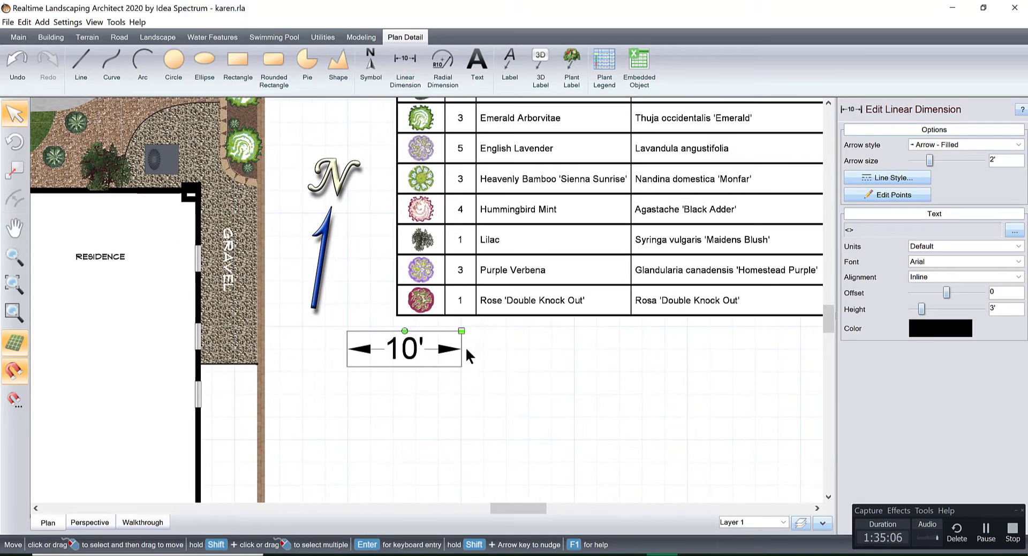
left_click_drag(442, 354, 542, 375)
scroll(503, 327, "down", 2)
middle_click_drag(486, 299, 457, 368)
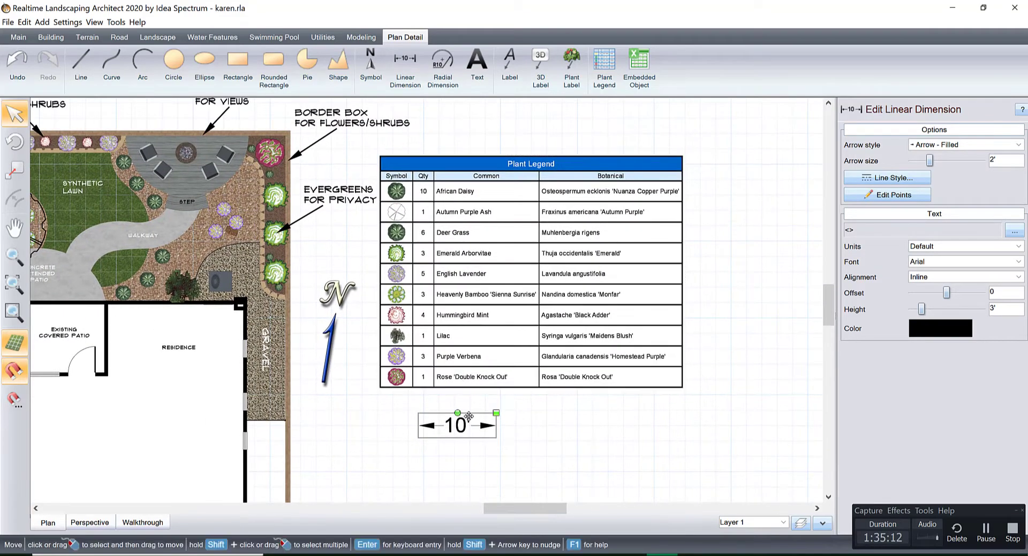
left_click_drag(469, 423, 431, 412)
scroll(485, 337, "down", 1)
middle_click_drag(486, 337, 462, 414)
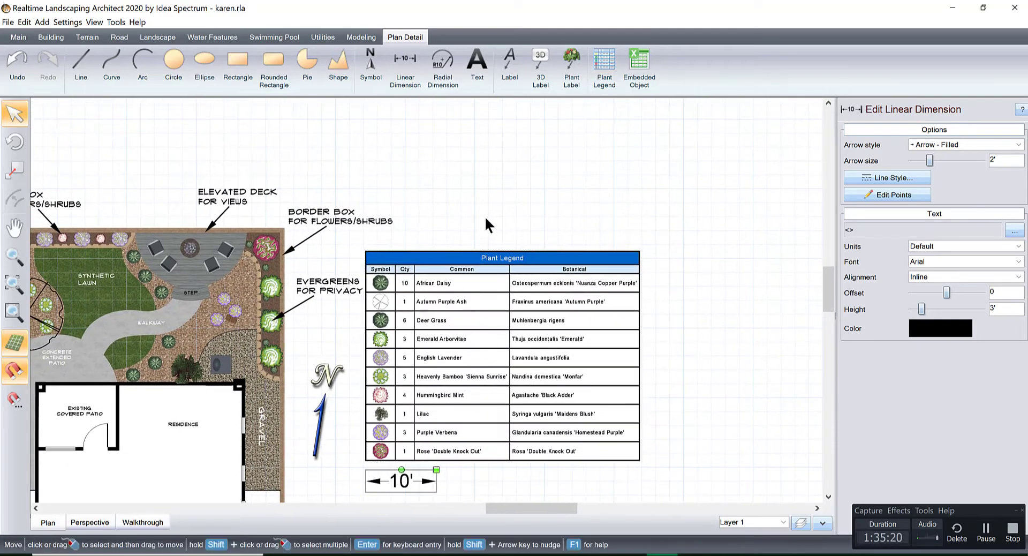
Step: Shift the Border Box label text up and to the left
left_click(349, 216)
left_click(894, 194)
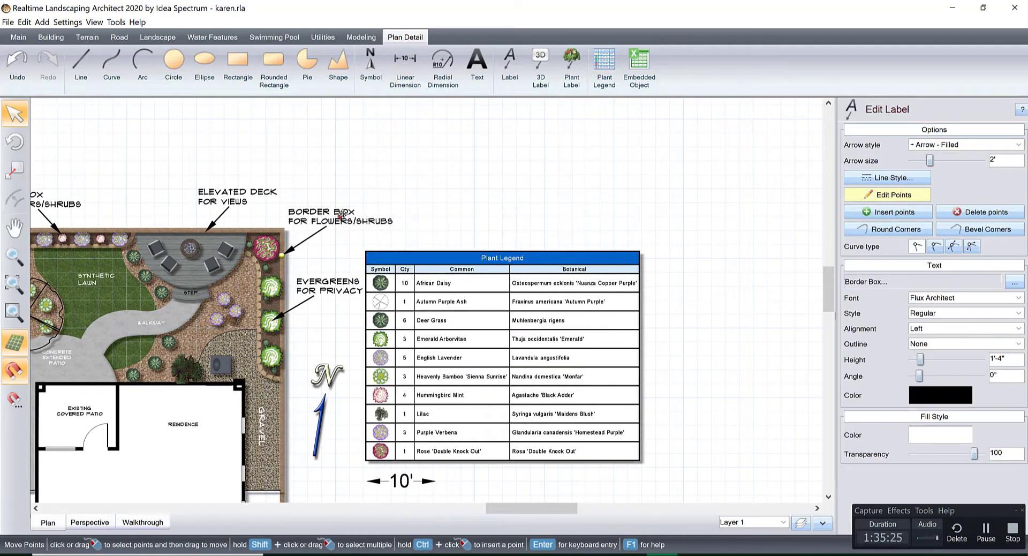
left_click_drag(340, 214, 319, 202)
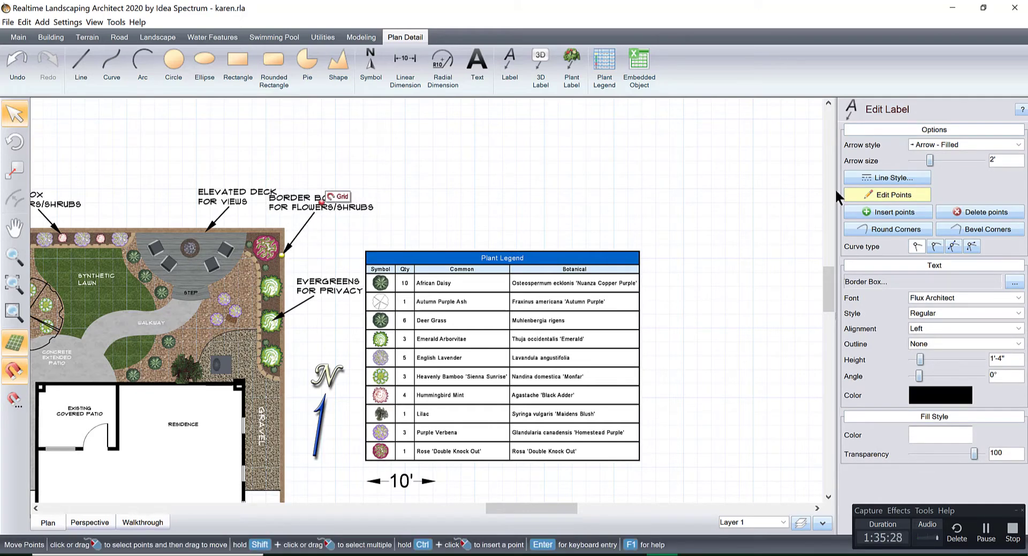
left_click(894, 195)
Step: Move the Elevated Deck label and its text to the left
left_click(219, 199)
left_click_drag(219, 199, 179, 232)
left_click(873, 194)
left_click_drag(196, 198, 154, 203)
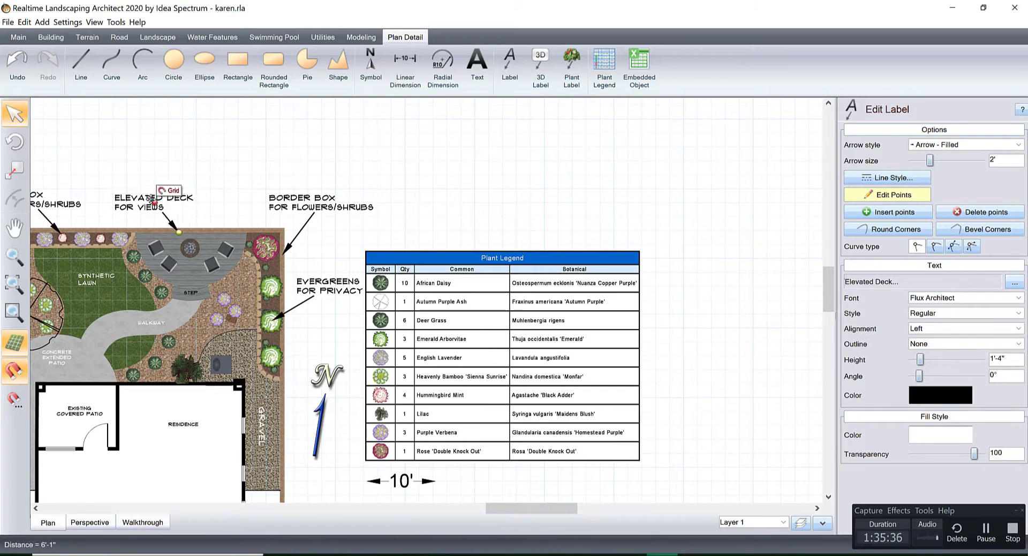
left_click(884, 195)
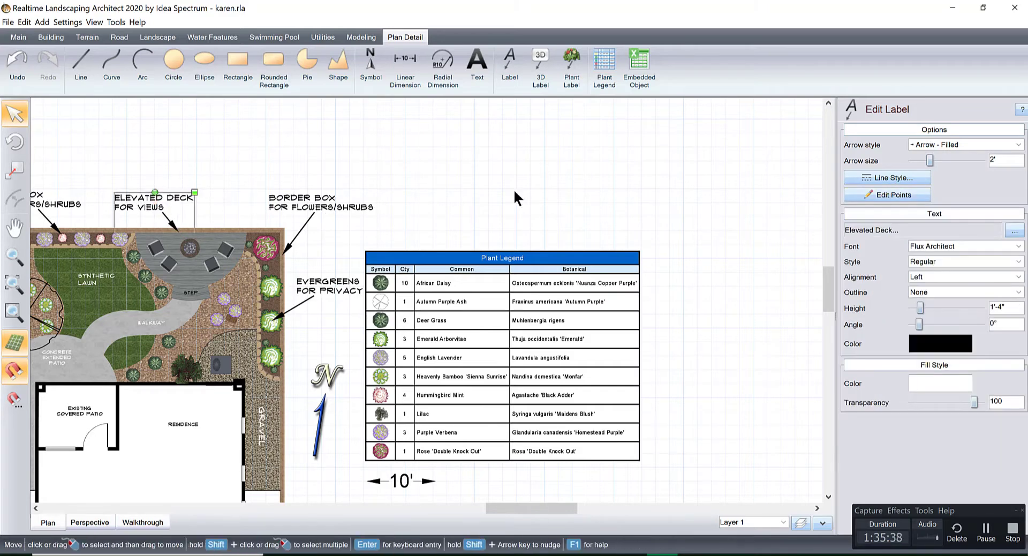
Step: Slide the Border Box text further left and re-aim its arrow at the planter
left_click(304, 206)
left_click(888, 195)
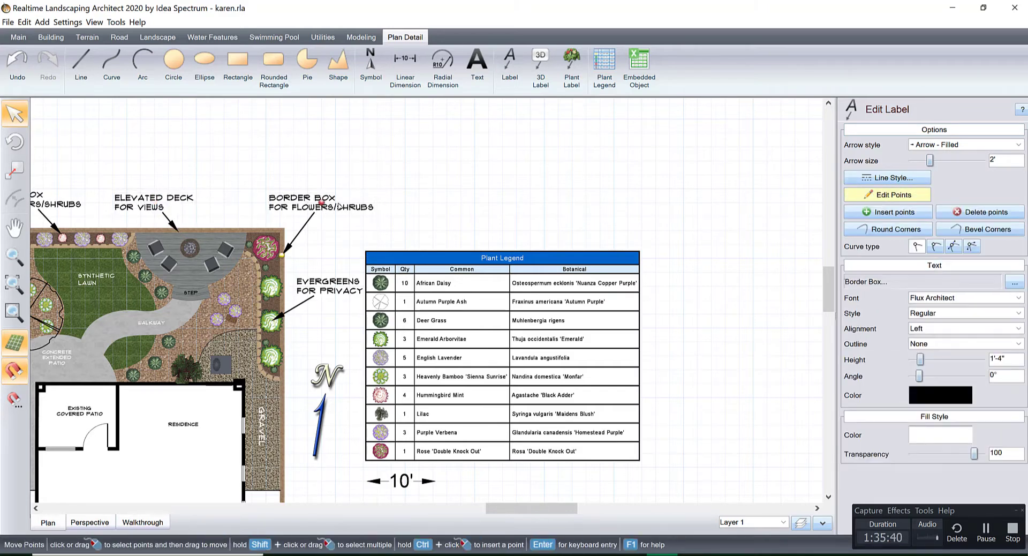
left_click_drag(320, 203, 290, 200)
left_click_drag(282, 254, 272, 231)
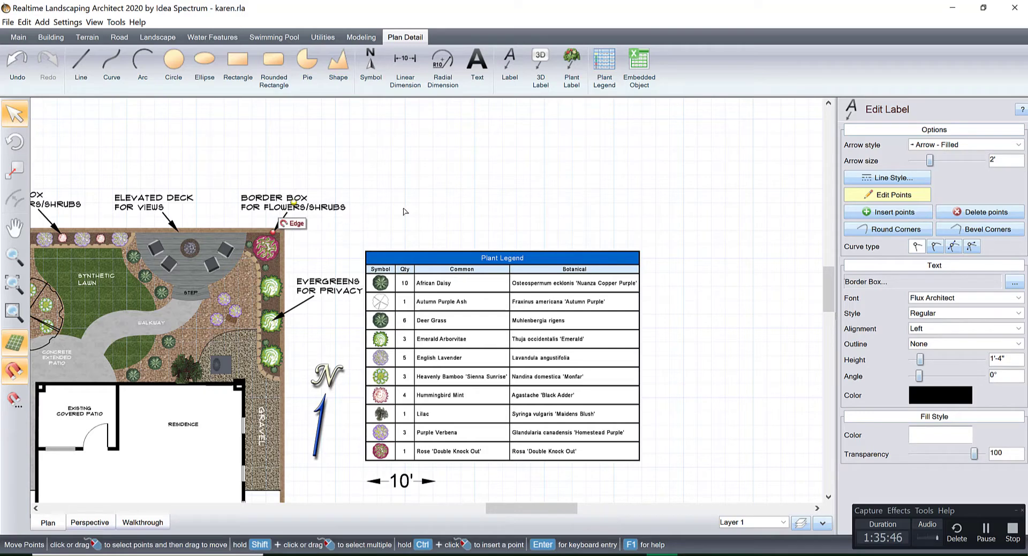
left_click(891, 194)
left_click(613, 190)
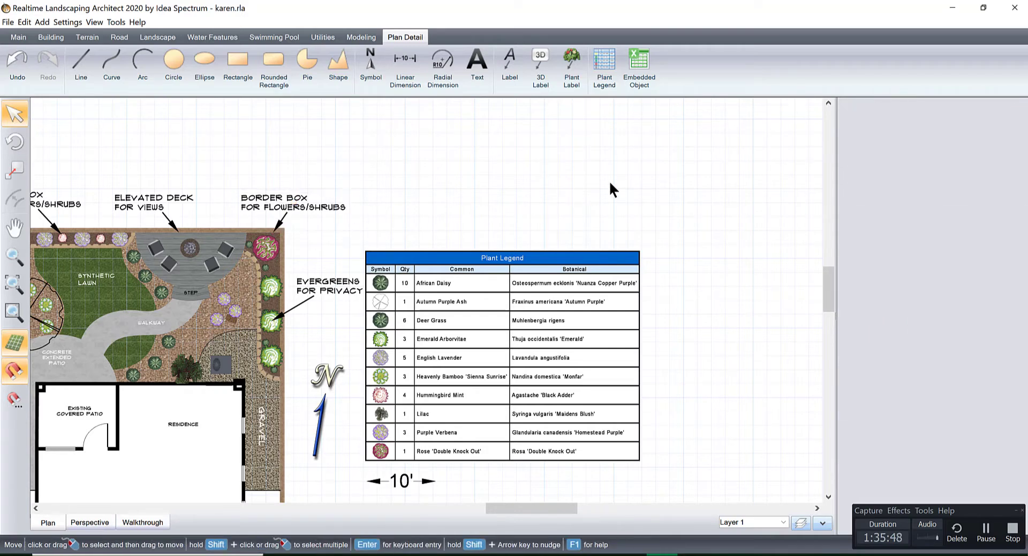
mouse_move(386, 218)
middle_mouse_down()
mouse_move(395, 216)
mouse_move(366, 219)
middle_mouse_up()
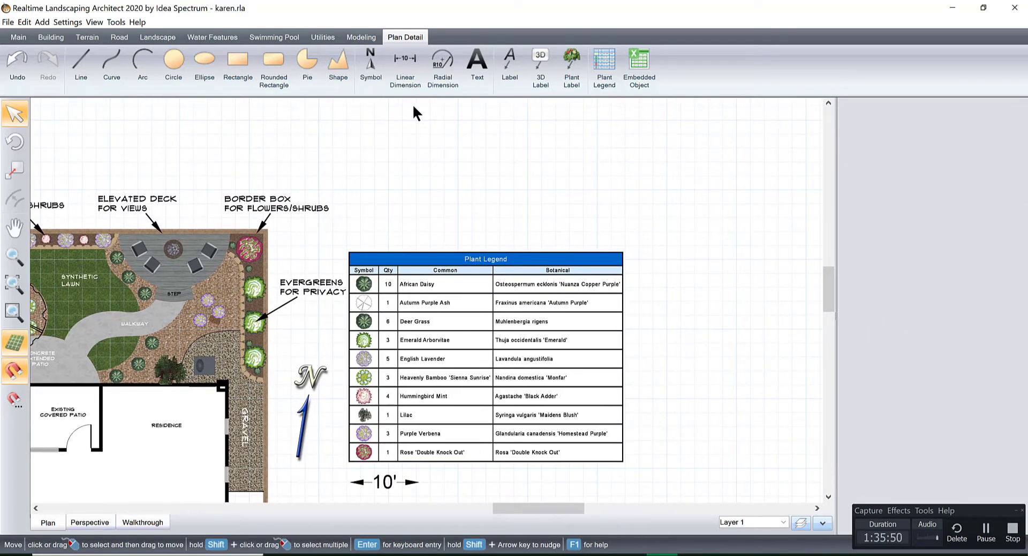
left_click(473, 64)
Step: Add the title LANDSCAPE PLAN #1 FOR "ADDRESS HERE" and move it left
left_click(431, 184)
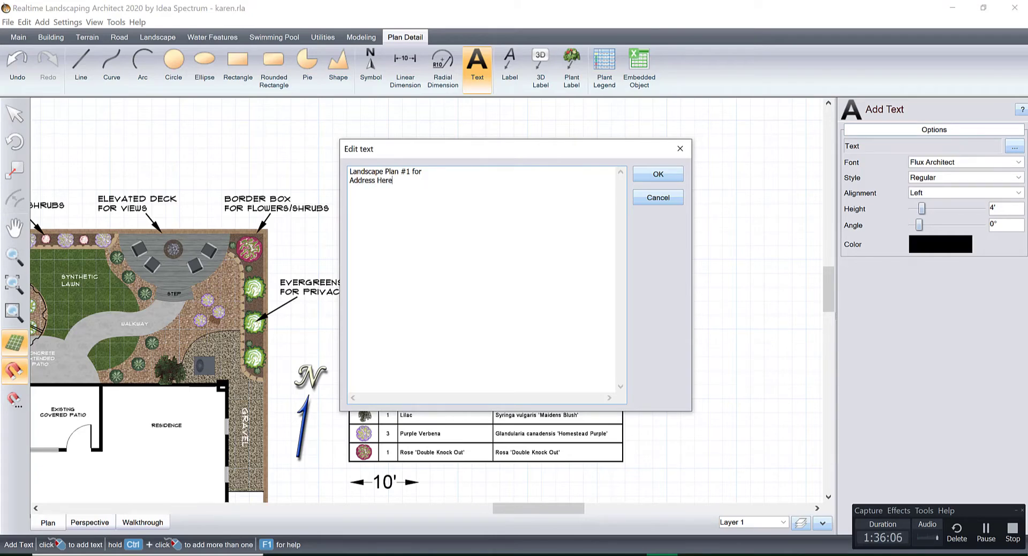
left_click(350, 180)
type("\"")
left_click(658, 176)
left_click_drag(620, 216, 550, 216)
Step: Centre-align the title lines and scale the title down slightly
left_click(931, 193)
left_click(931, 214)
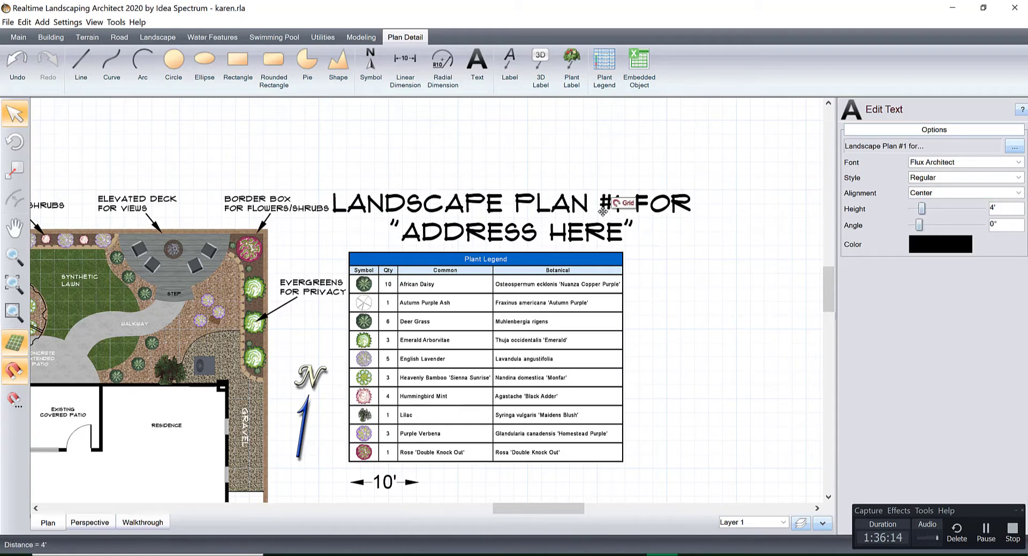
left_click_drag(695, 188, 674, 191)
mouse_move(610, 204)
left_mouse_down()
mouse_move(581, 191)
mouse_move(596, 191)
left_mouse_up()
Step: Nudge the Plant Legend right and frame the plan with the title above it
left_click(472, 302)
left_click_drag(472, 302, 486, 304)
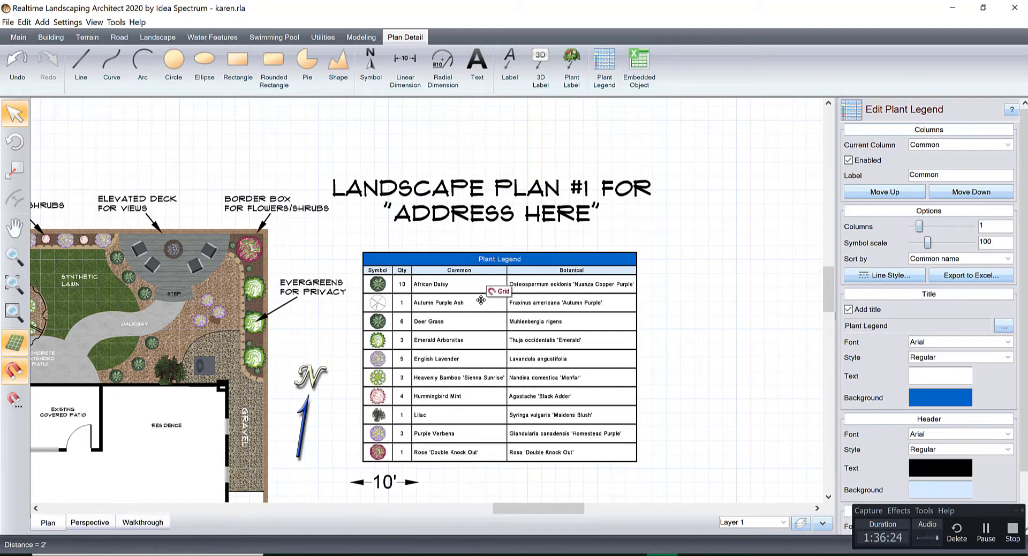
left_click(478, 208)
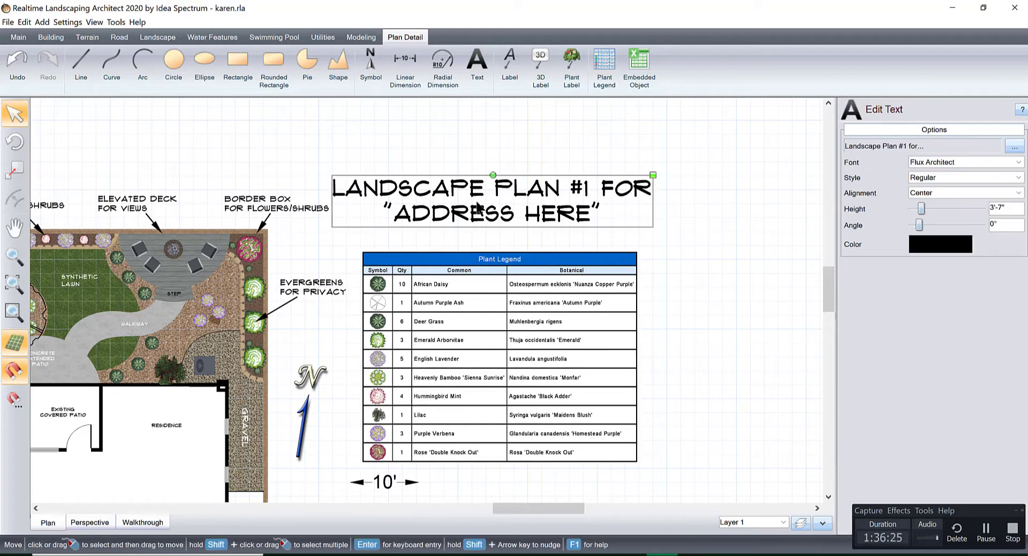
left_click(689, 243)
middle_click_drag(551, 279, 616, 204)
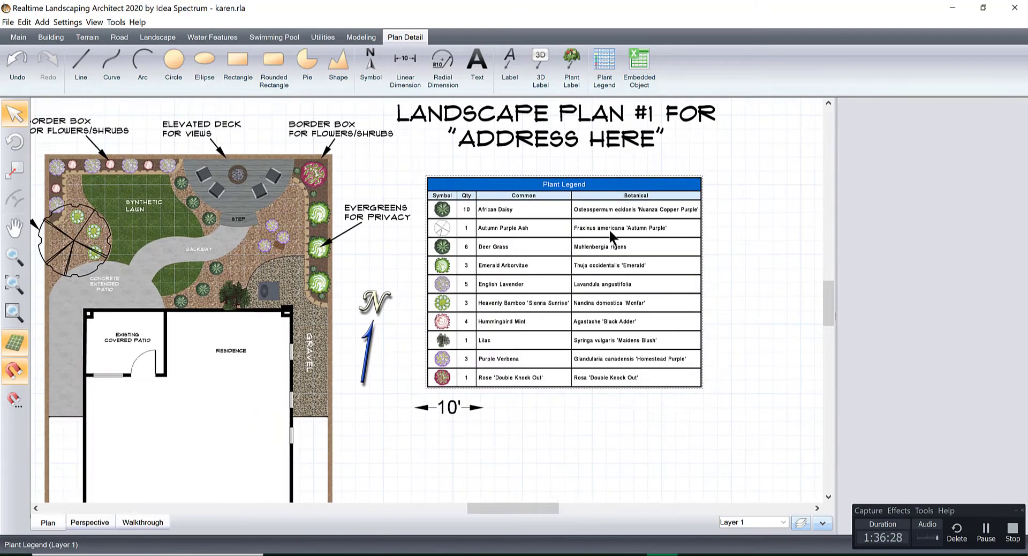
scroll(443, 303, "down", 1)
middle_click_drag(443, 303, 511, 284)
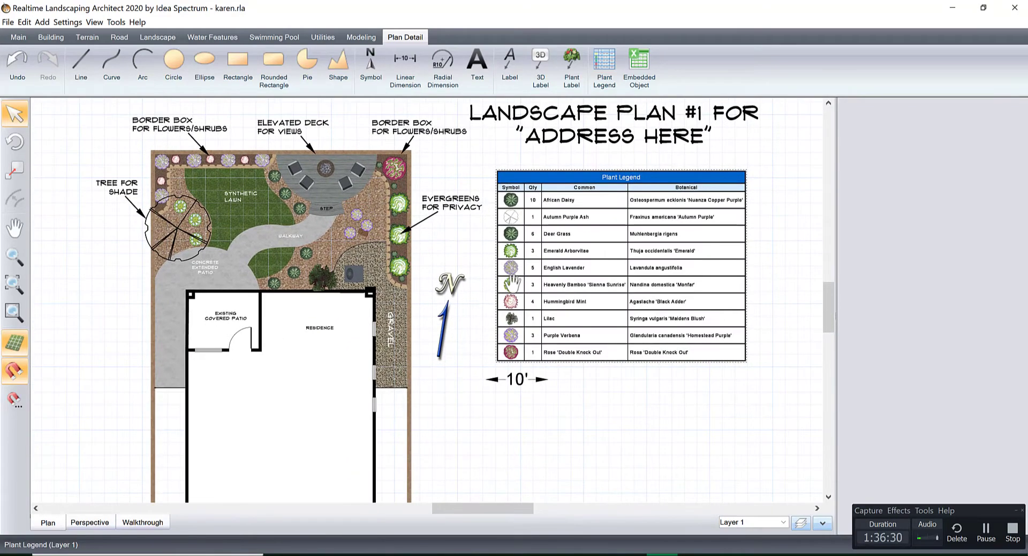
scroll(511, 284, "up", 1)
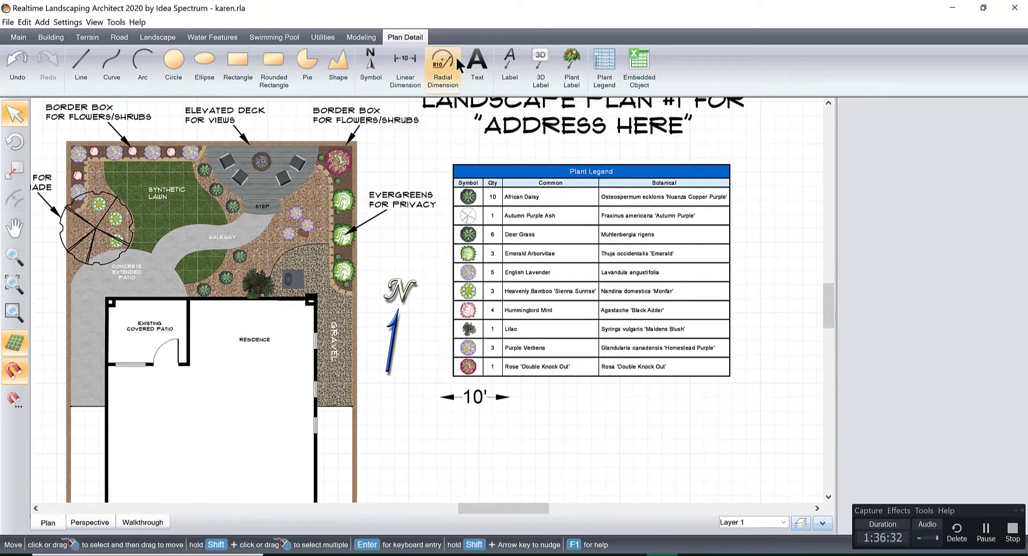
Step: Add a legal-property disclaimer text, moved lower-left and shrunk to a smaller height
left_click(474, 75)
left_click(543, 384)
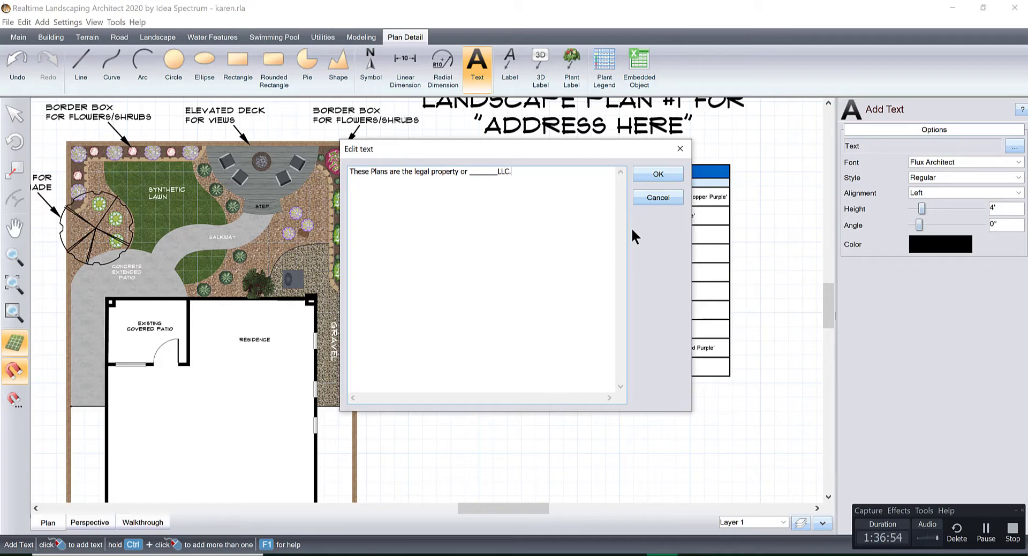
left_click(658, 174)
left_click_drag(594, 414, 512, 416)
scroll(653, 426, "down", 2)
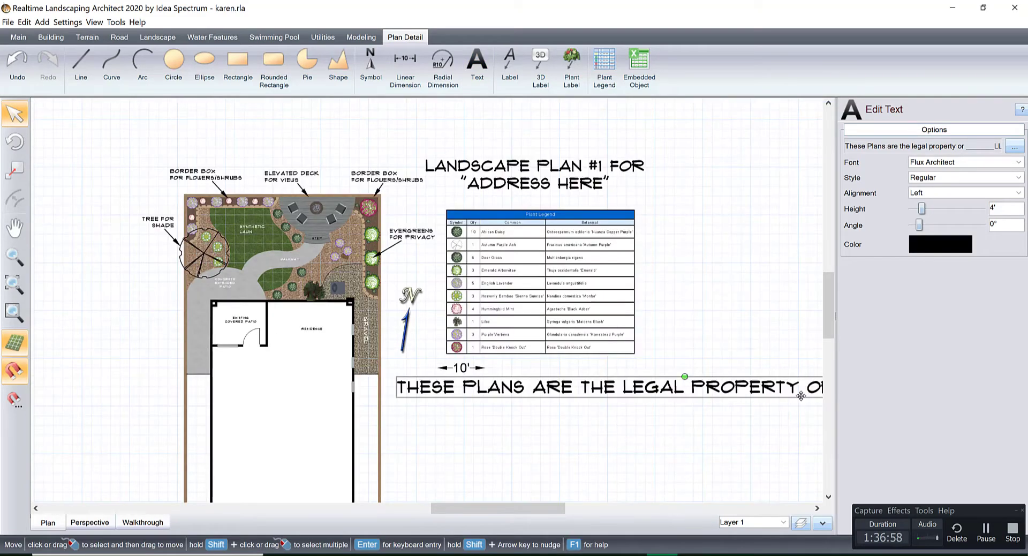
scroll(809, 405, "down", 3)
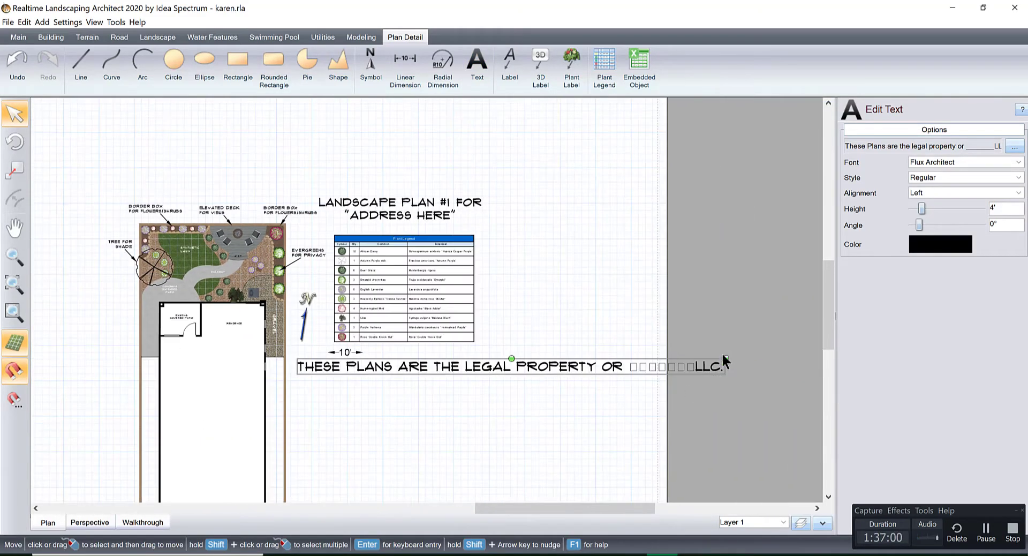
left_click_drag(706, 363, 450, 354)
Step: Move the 10' scale bar under the north arrow
scroll(415, 334, "up", 3)
middle_click_drag(414, 334, 566, 299)
left_click_drag(385, 366, 328, 366)
scroll(361, 366, "down", 3)
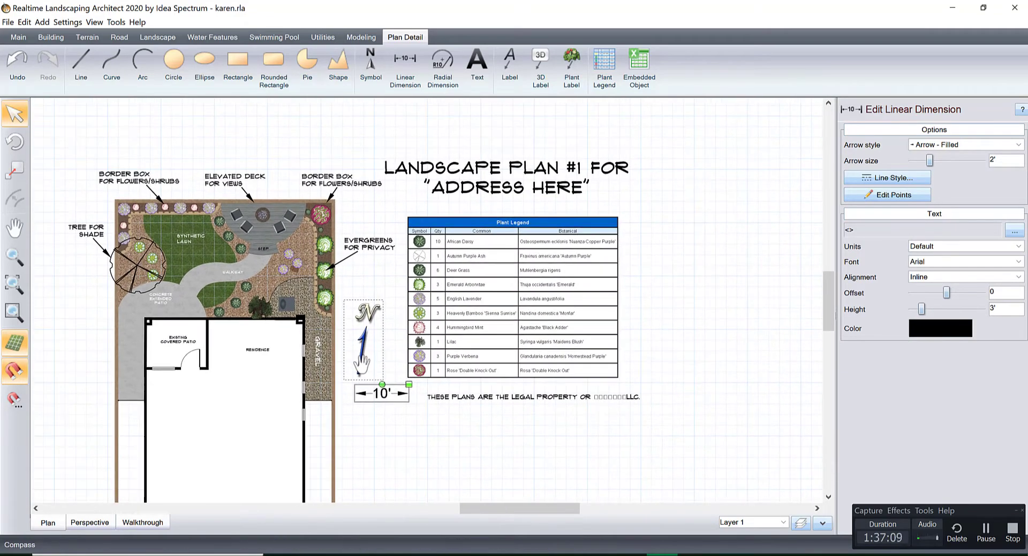
left_click(666, 342)
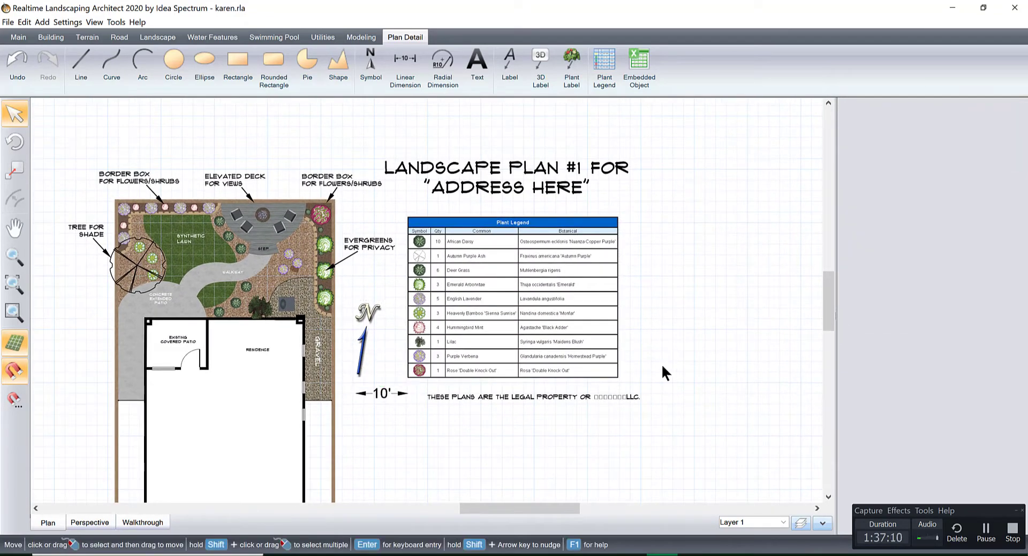
Step: Delete the legal-property disclaimer text from the plan
left_click(607, 399)
key("Delete")
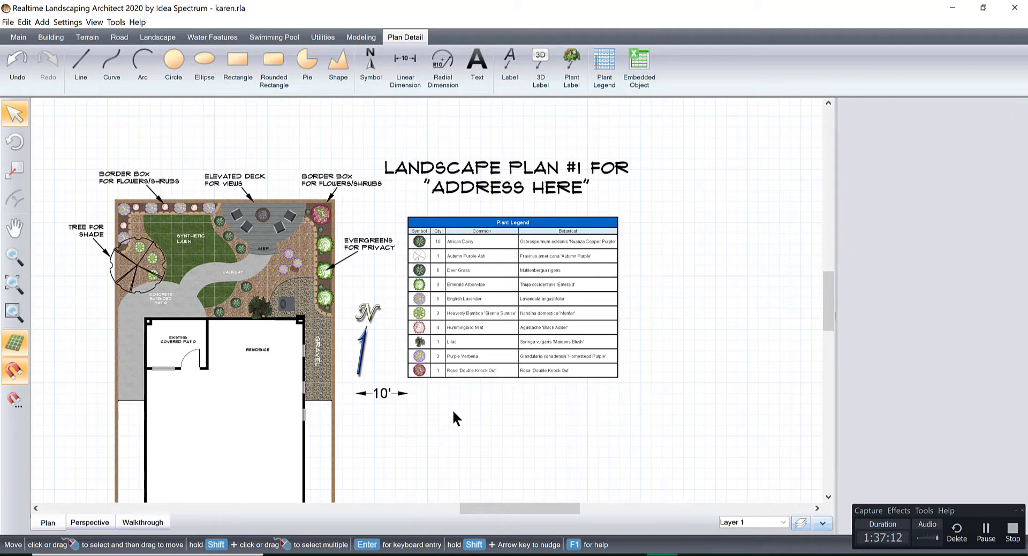
scroll(463, 405, "up", 3)
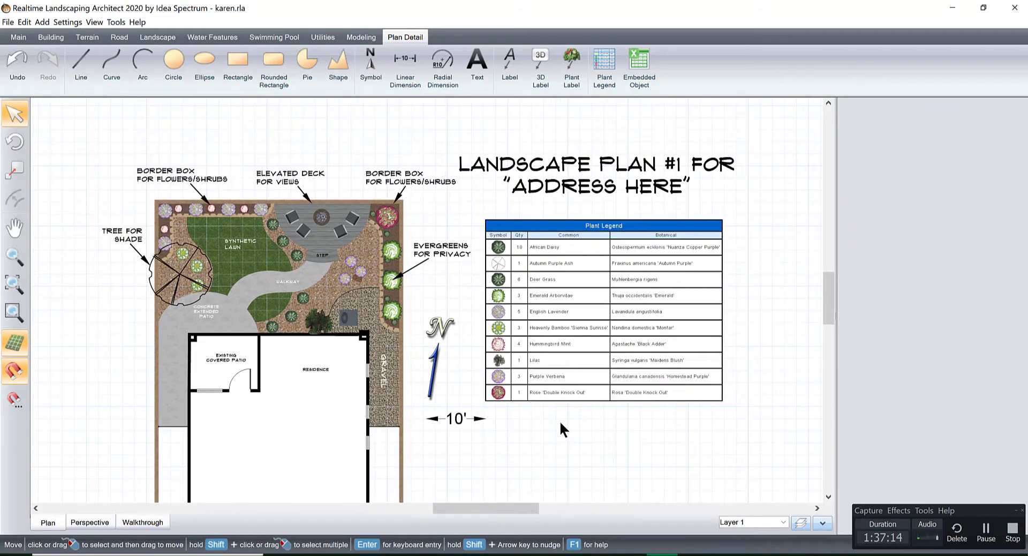
Step: Select the three Purple Verbena plants in the garden bed
scroll(541, 420, "up", 1)
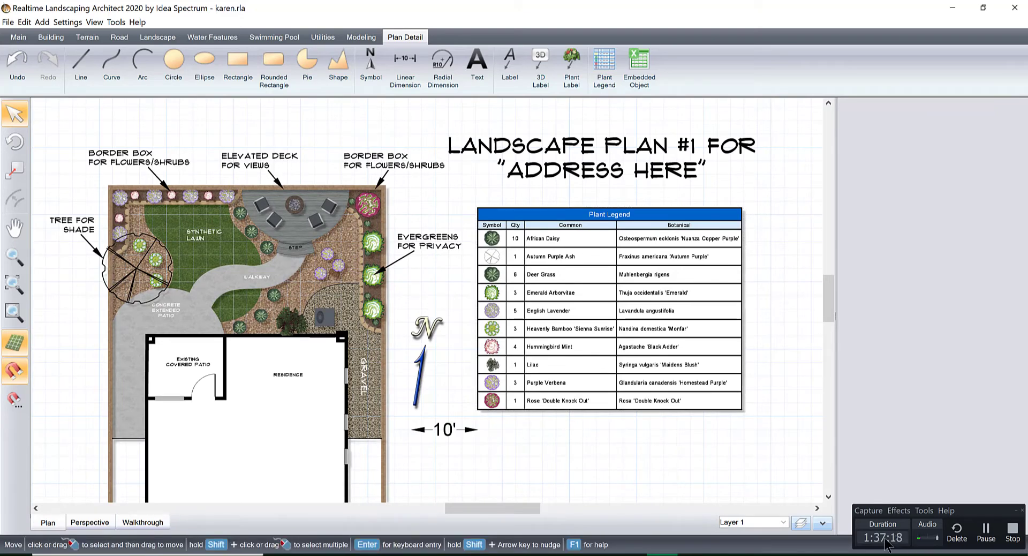
left_click(599, 378)
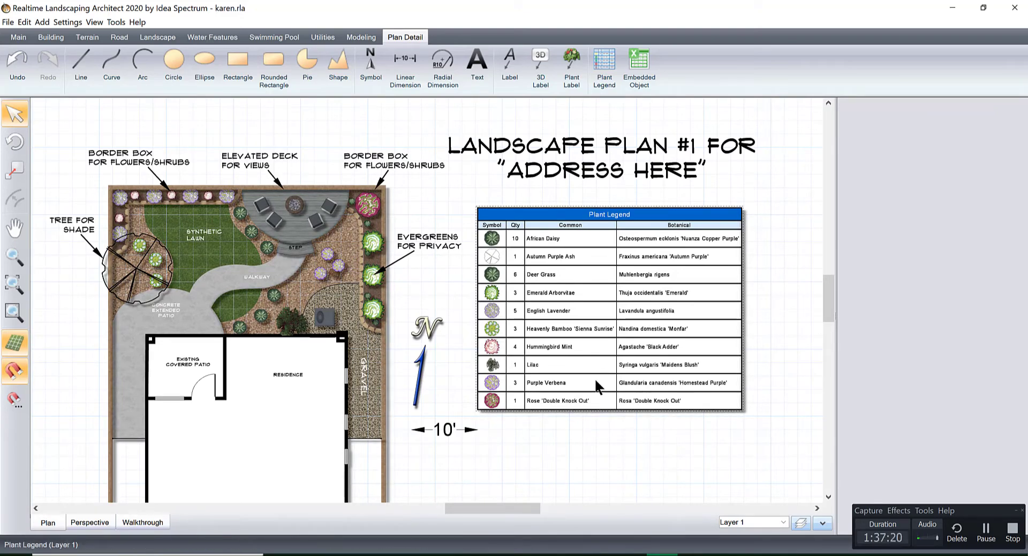
left_click(347, 307)
scroll(449, 302, "up", 3)
middle_click_drag(443, 296, 691, 293)
middle_click_drag(551, 293, 539, 295)
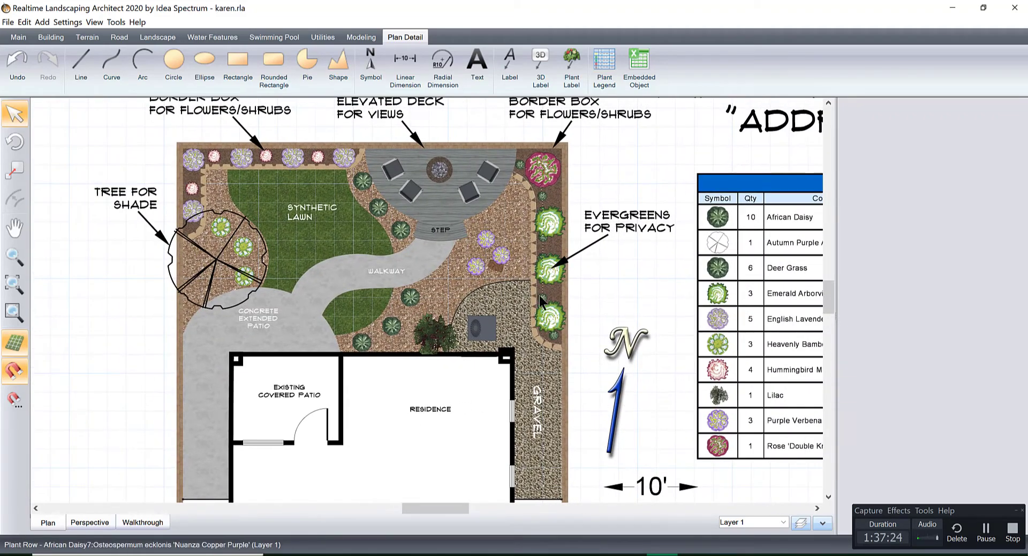
left_click(504, 253)
left_click(501, 255)
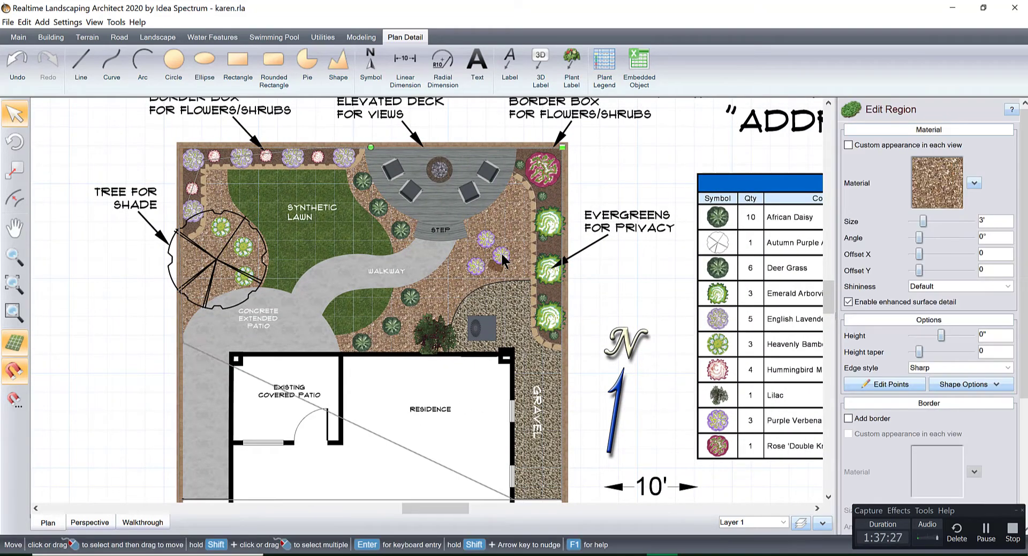
left_click(501, 254)
scroll(428, 335, "up", 3)
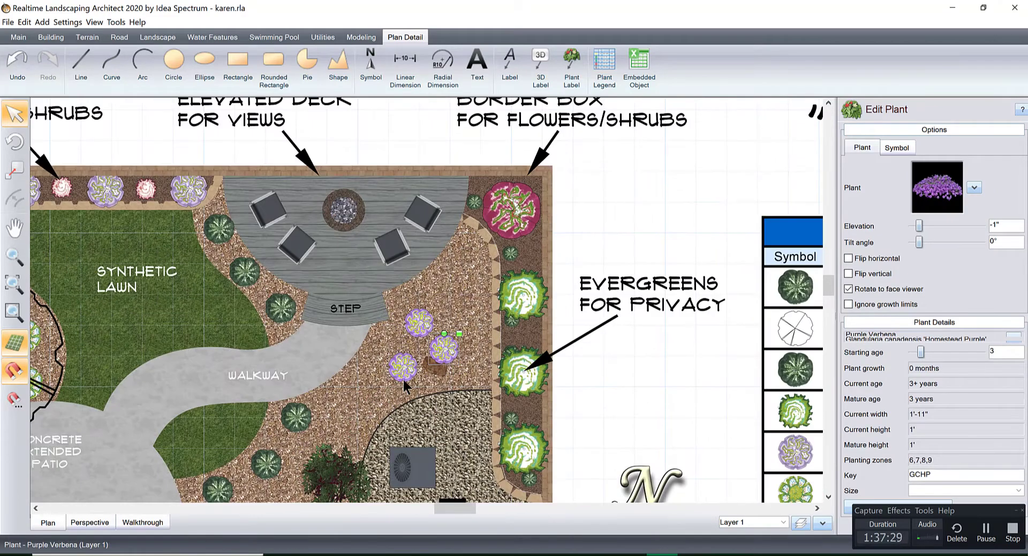
left_click(421, 321, "shift")
left_click(403, 366, "shift")
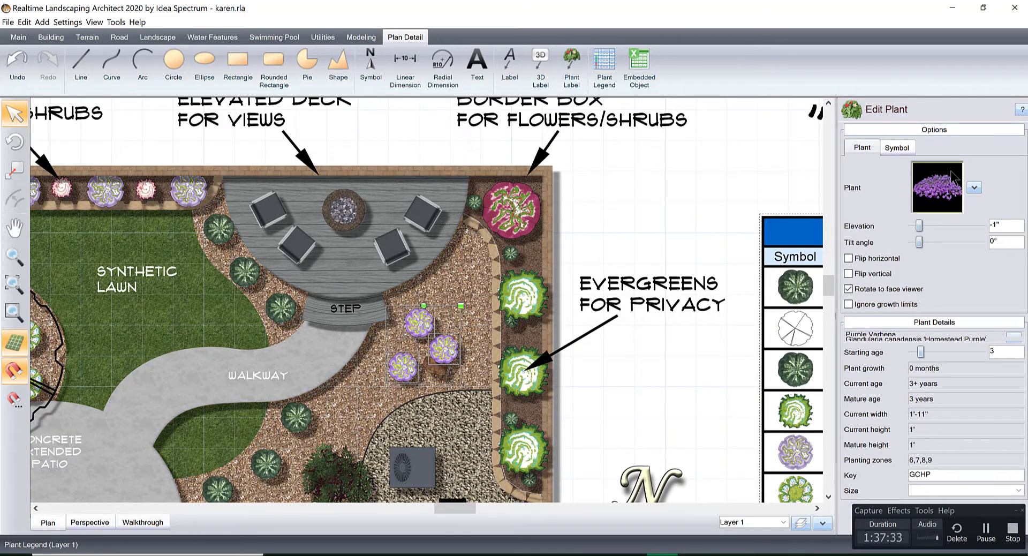
Step: Change the verbenas' plan symbol, settling on PlantSymbol78_PM02V
left_click(904, 150)
left_click(924, 200)
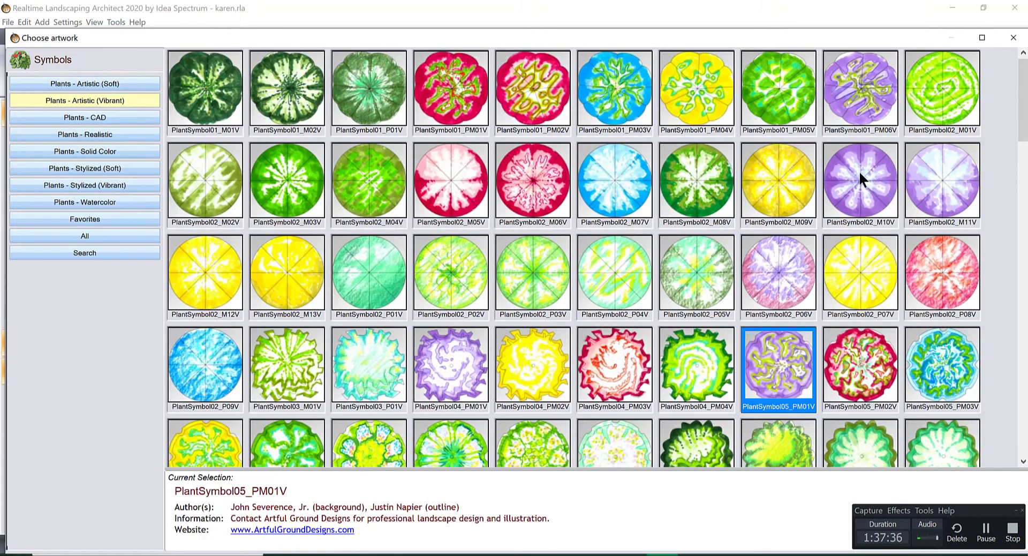
double_click(858, 171)
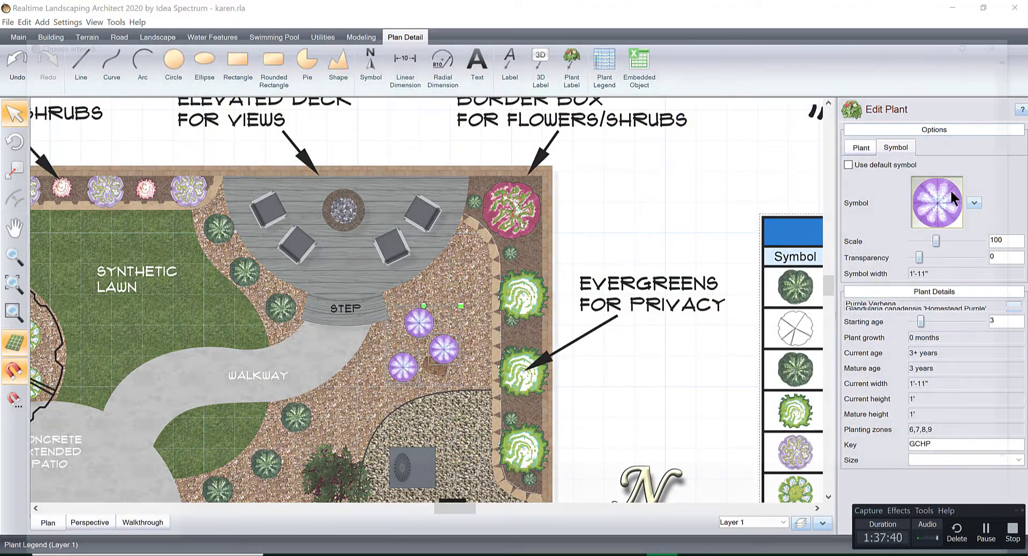
left_click(950, 188)
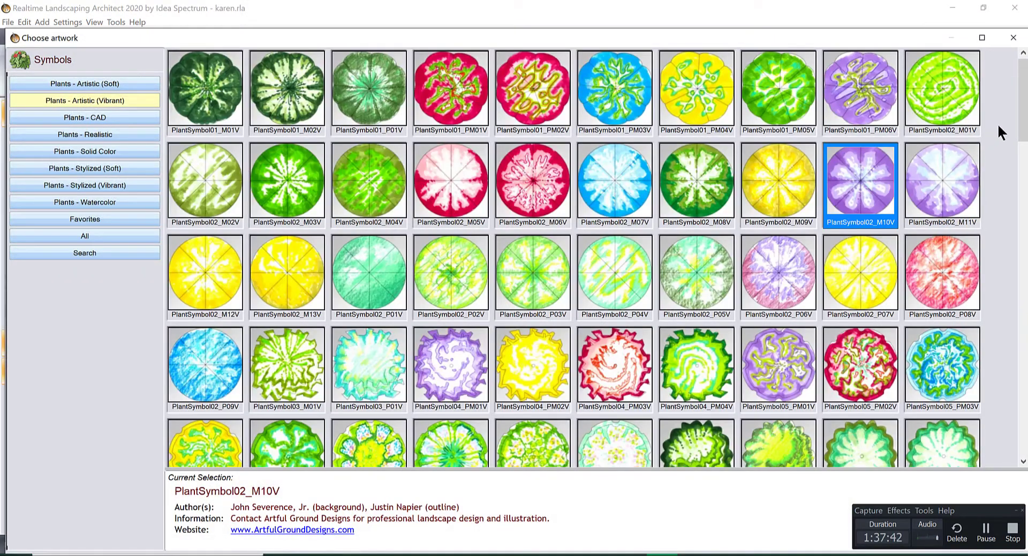
left_click_drag(1022, 96, 1023, 277)
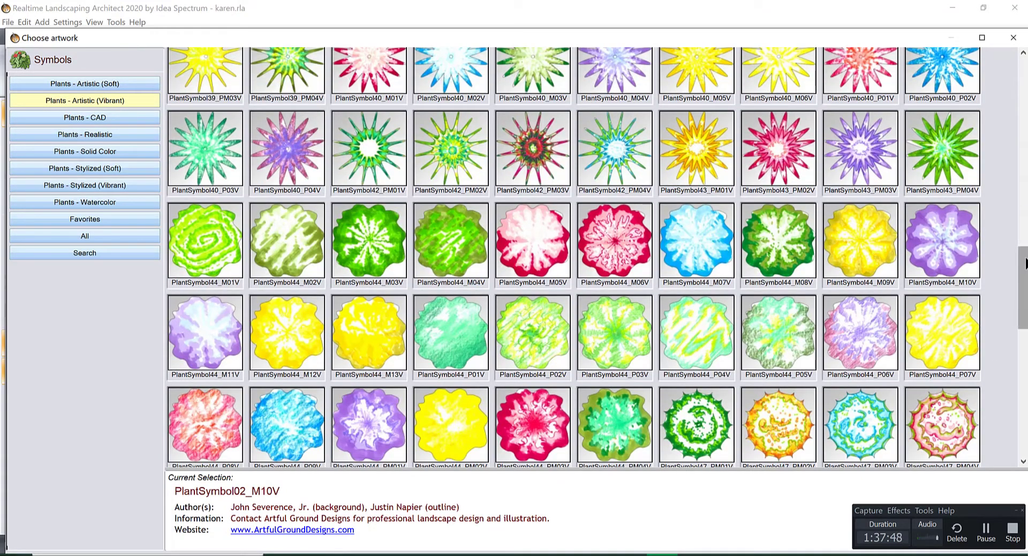
left_click_drag(1024, 289, 1019, 421)
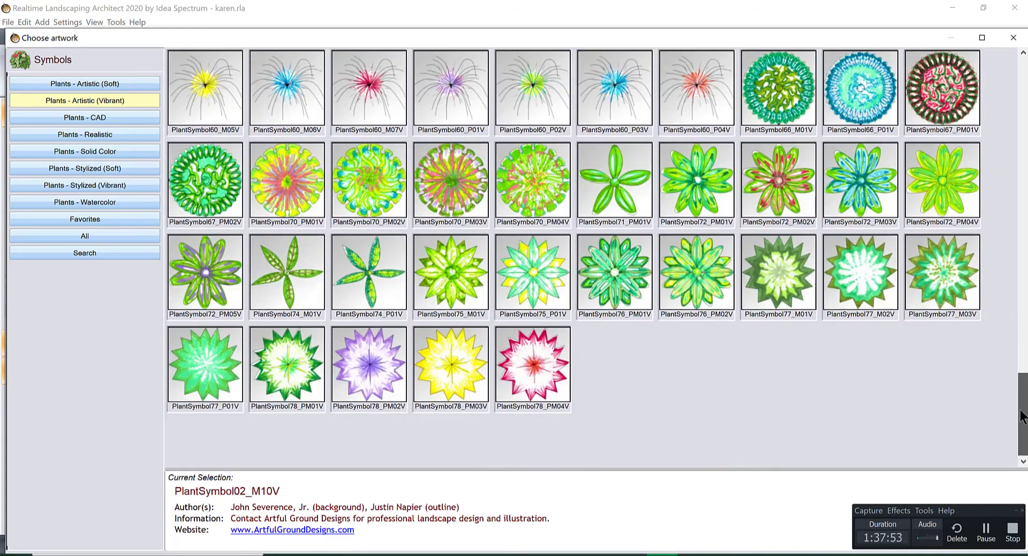
double_click(365, 359)
Step: Deselect the plants and frame the plan, title and legend in view
left_click(605, 210)
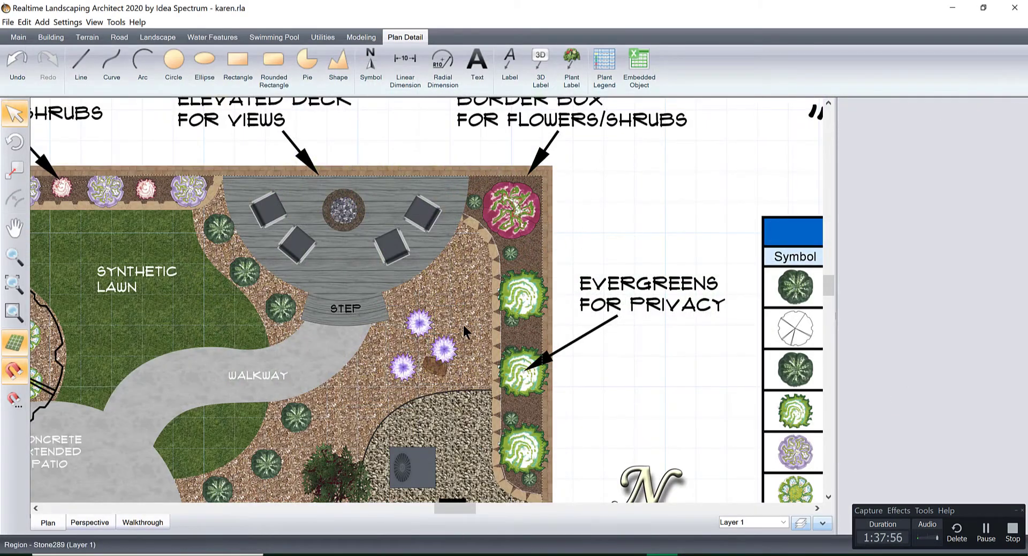
scroll(458, 325, "down", 2)
middle_click_drag(477, 279, 539, 267)
mouse_move(479, 277)
middle_mouse_down()
mouse_move(430, 282)
mouse_move(492, 240)
mouse_move(478, 218)
middle_mouse_up()
scroll(530, 275, "down", 3)
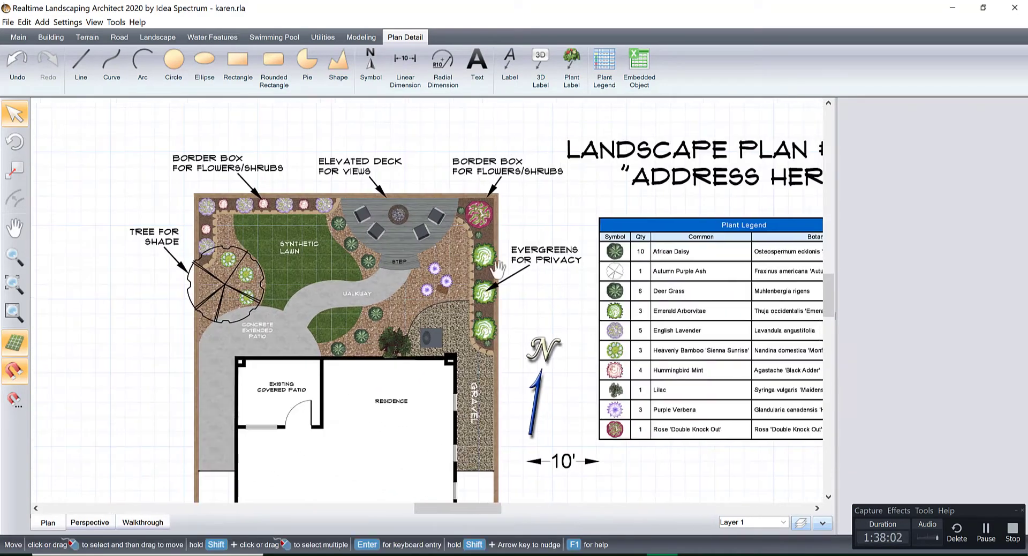
middle_click_drag(524, 270, 404, 266)
scroll(521, 275, "down", 1)
middle_click_drag(467, 279, 409, 282)
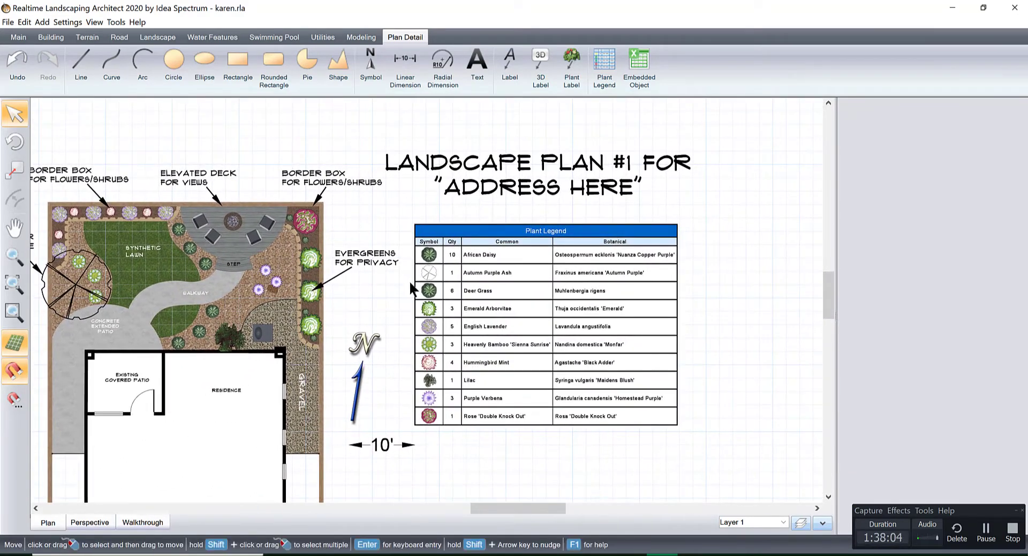
middle_click_drag(494, 254, 553, 265)
Step: Save the plan over the existing project file
left_click(8, 22)
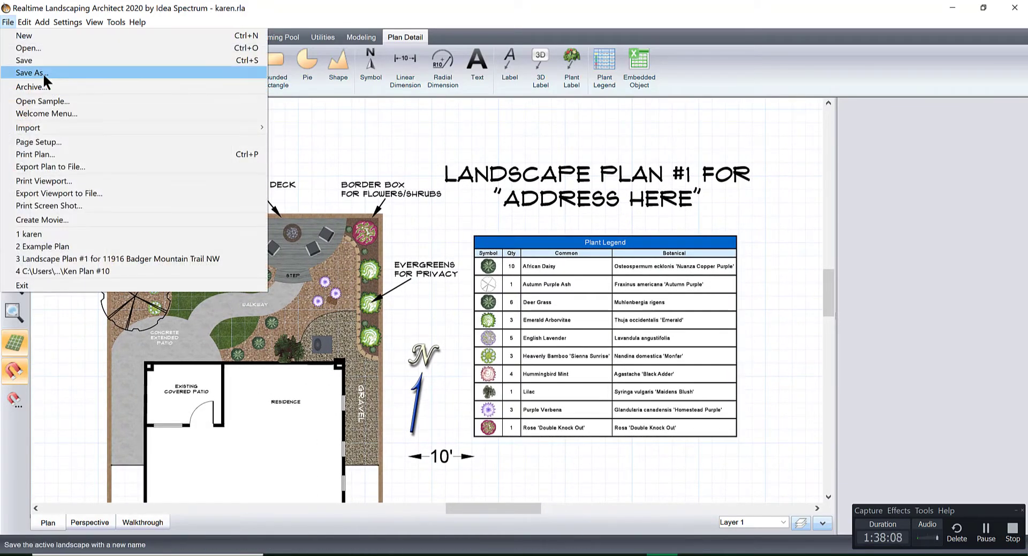
left_click(43, 72)
left_click(673, 327)
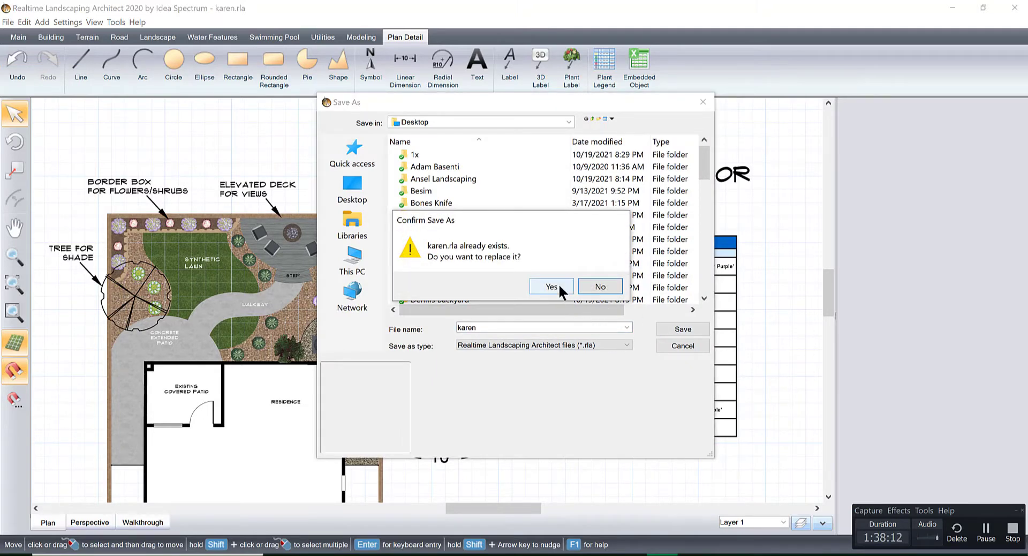
left_click(552, 286)
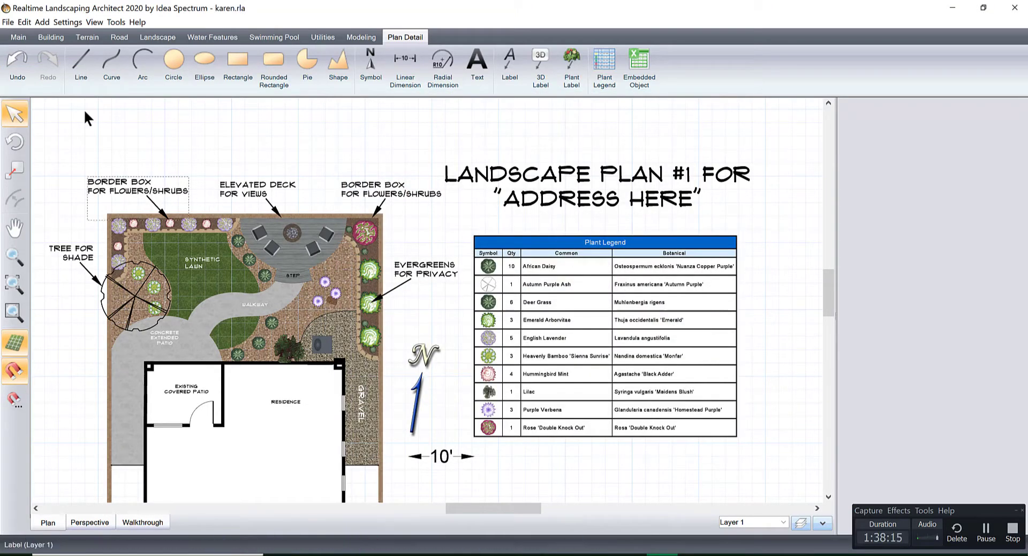
Step: Start exporting the plan to a PDF file, then cancel the export
left_click(8, 22)
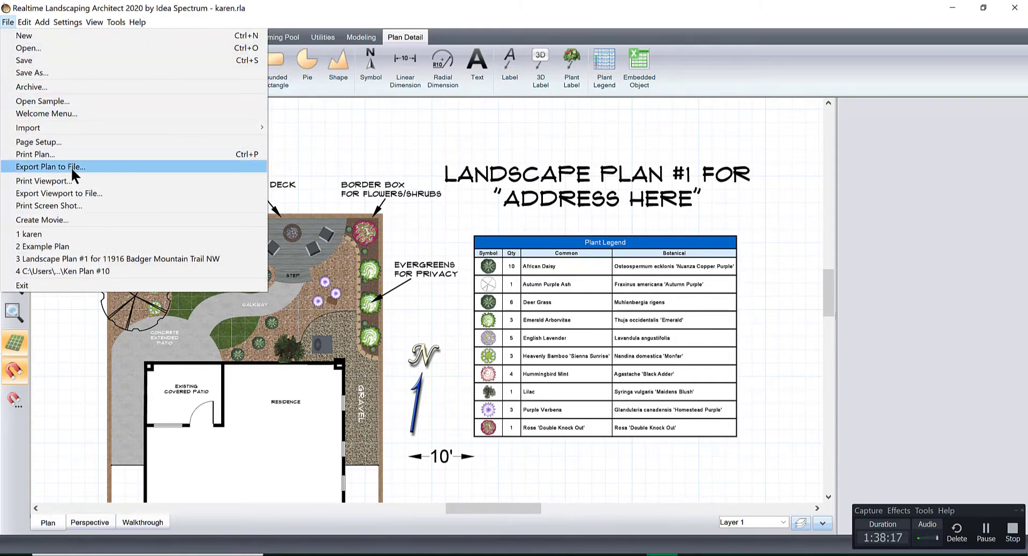
left_click(72, 166)
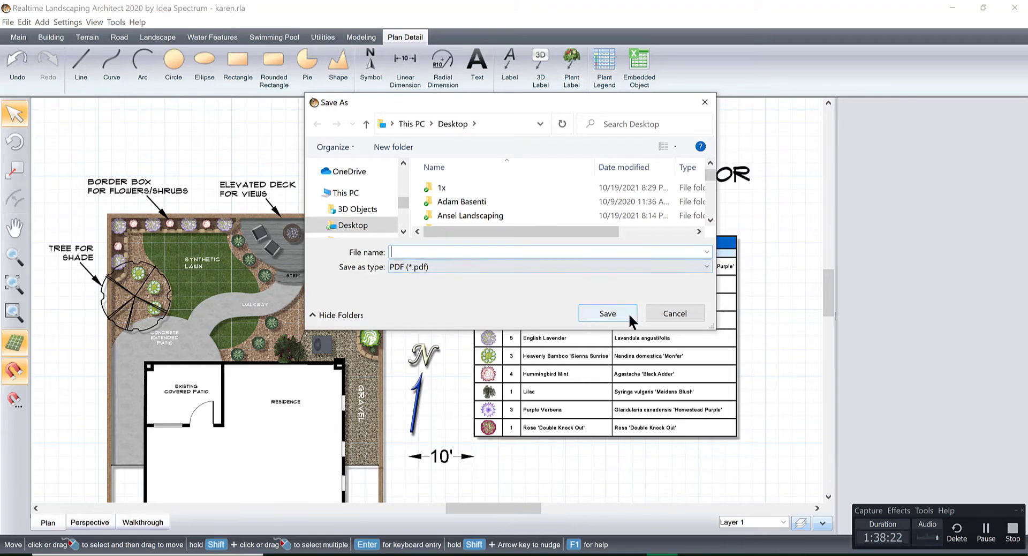
left_click(672, 311)
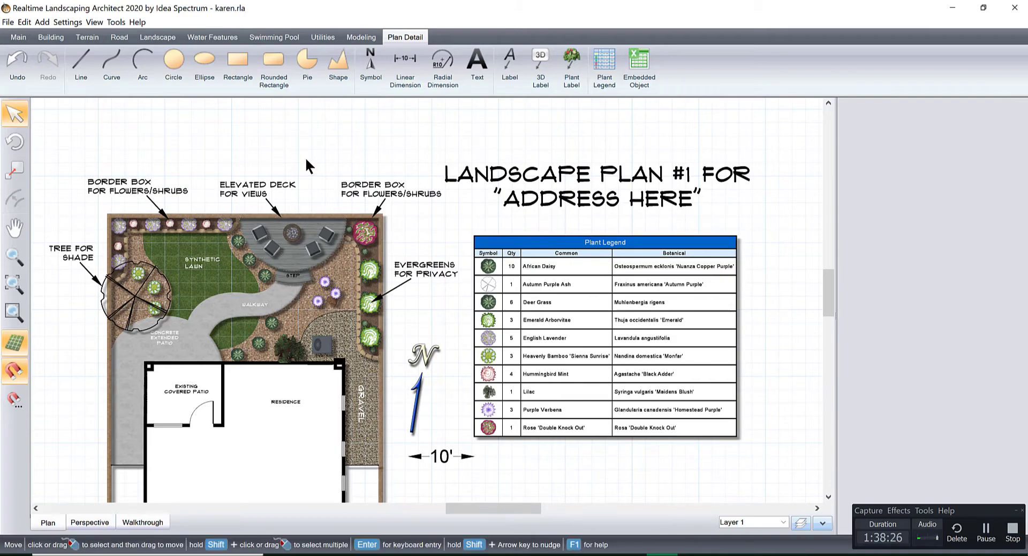
left_click(90, 521)
Step: Select the compass in 3D and orbit to a low angle over the patio wall
scroll(376, 354, "down", 3)
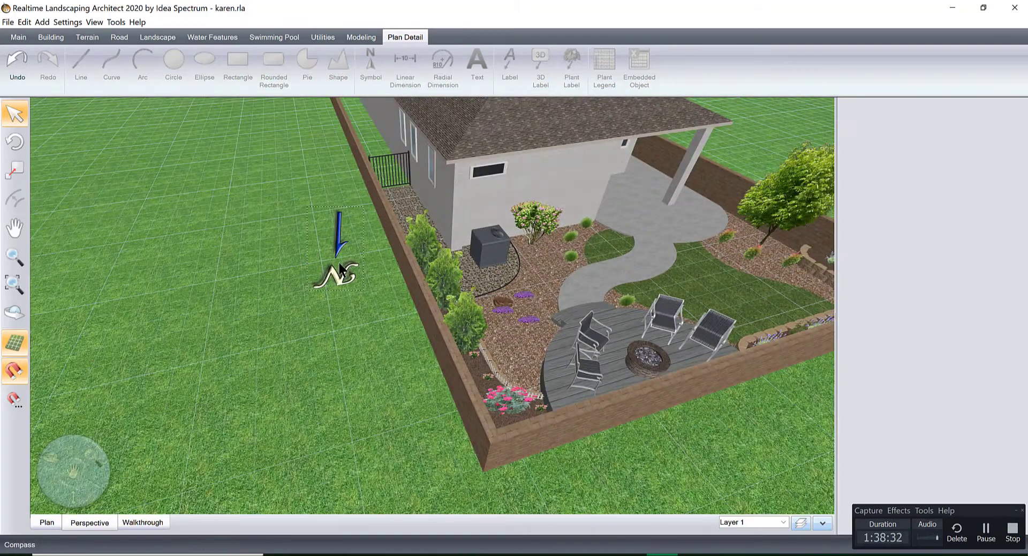
left_click(339, 268)
middle_click_drag(452, 294, 368, 256)
right_click(372, 259)
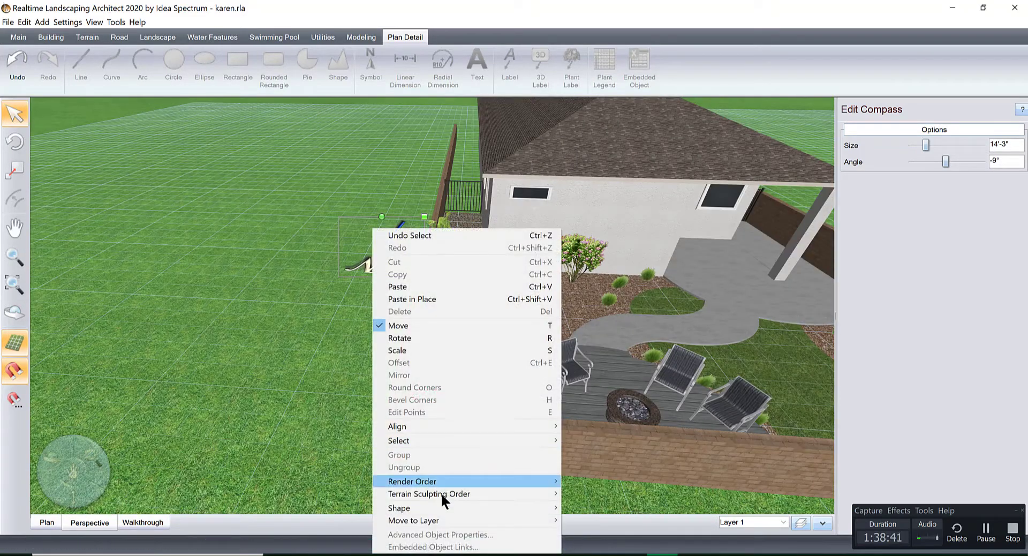
mouse_move(427, 515)
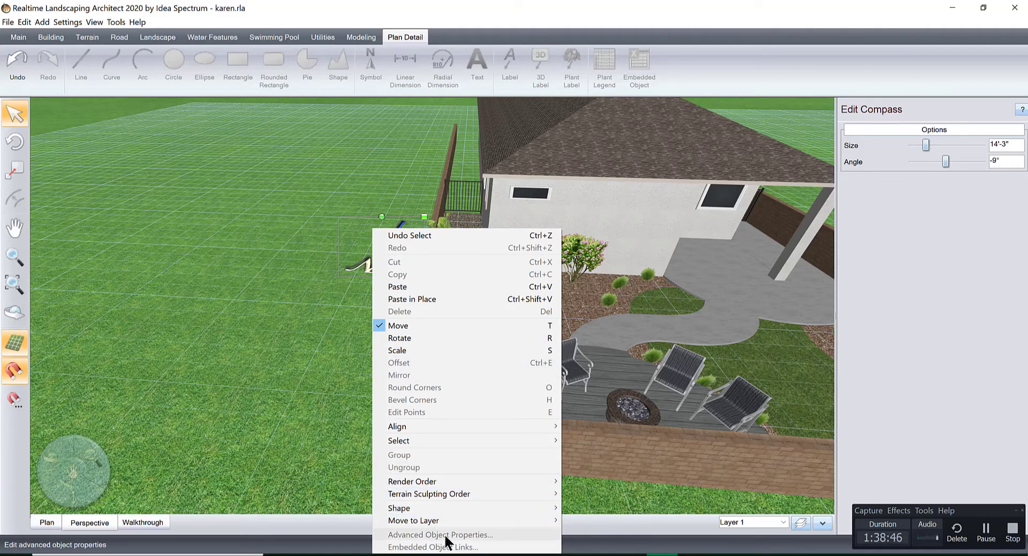
left_click(361, 442)
Step: Move the compass to the grid's lower-right edge
middle_click_drag(420, 425, 481, 399)
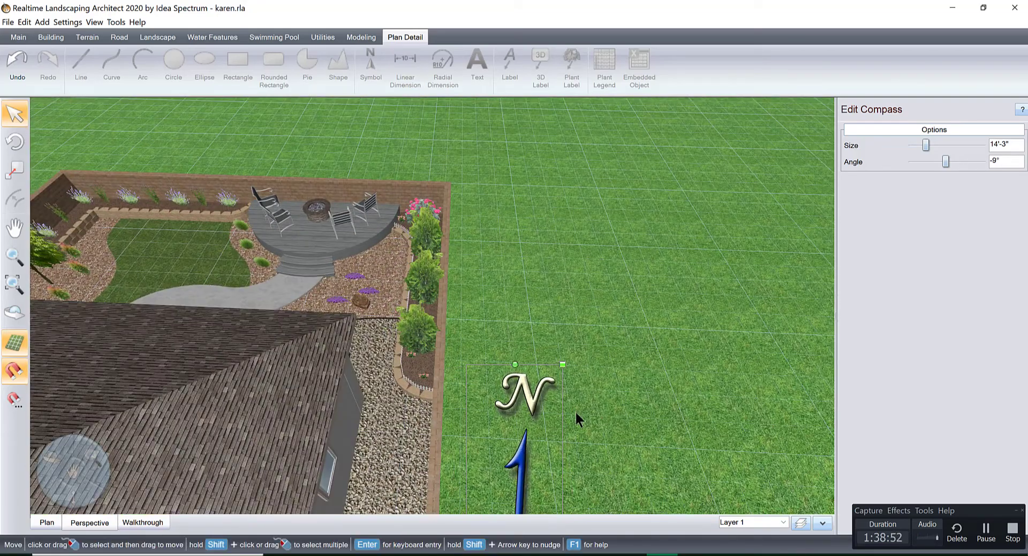
scroll(574, 410, "down", 5)
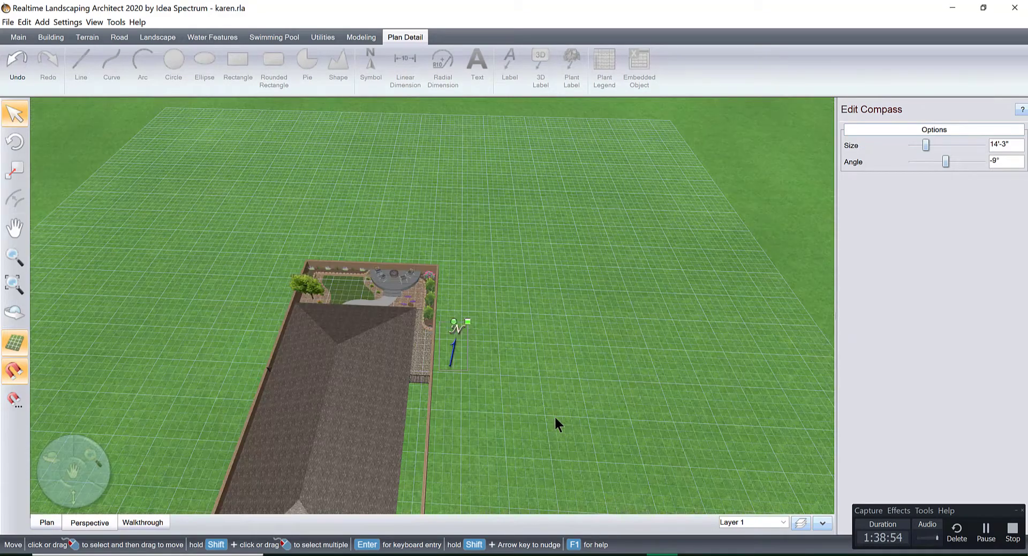
left_click_drag(595, 384, 668, 479)
scroll(547, 371, "up", 5)
middle_click_drag(543, 372, 676, 375)
Step: Orbit around the house from the front yard to close-ups of the roof
scroll(576, 382, "up", 4)
middle_click_drag(576, 382, 420, 316)
middle_click_drag(538, 358, 431, 326)
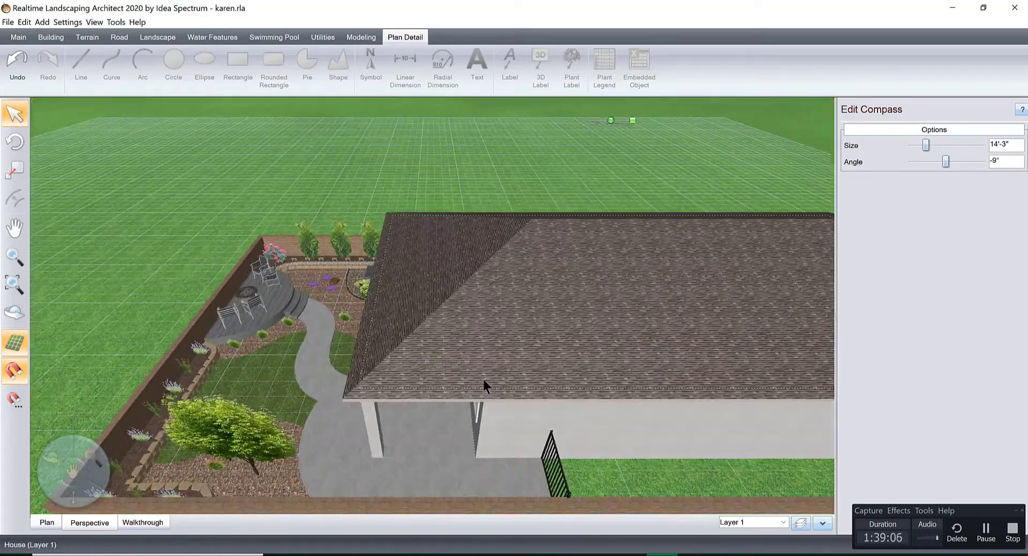
scroll(446, 403, "up", 3)
left_click_drag(551, 391, 419, 385)
right_click_drag(419, 385, 423, 369)
middle_click_drag(423, 370, 387, 300)
right_click_drag(387, 300, 411, 381)
scroll(409, 379, "up", 3)
middle_click_drag(409, 379, 504, 344)
right_click_drag(503, 344, 526, 295)
middle_click_drag(526, 296, 541, 310)
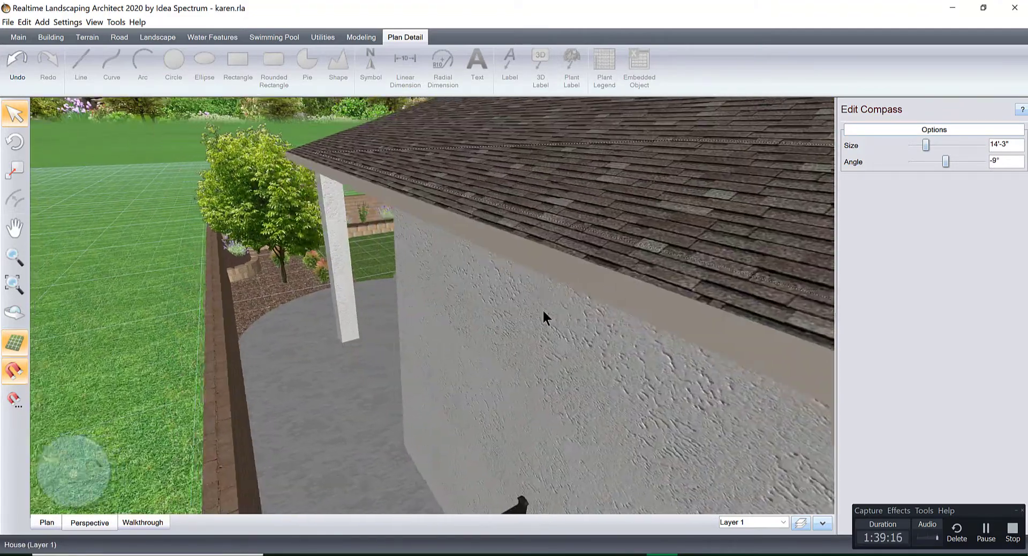
mouse_move(550, 309)
right_mouse_down()
mouse_move(578, 308)
mouse_move(560, 306)
right_mouse_up()
Step: Walk across the patio toward the seating and lawn, then return to the plan view
left_click_drag(560, 308, 542, 439)
middle_click_drag(542, 439, 556, 538)
right_click_drag(528, 144, 509, 148)
left_click_drag(509, 148, 343, 436)
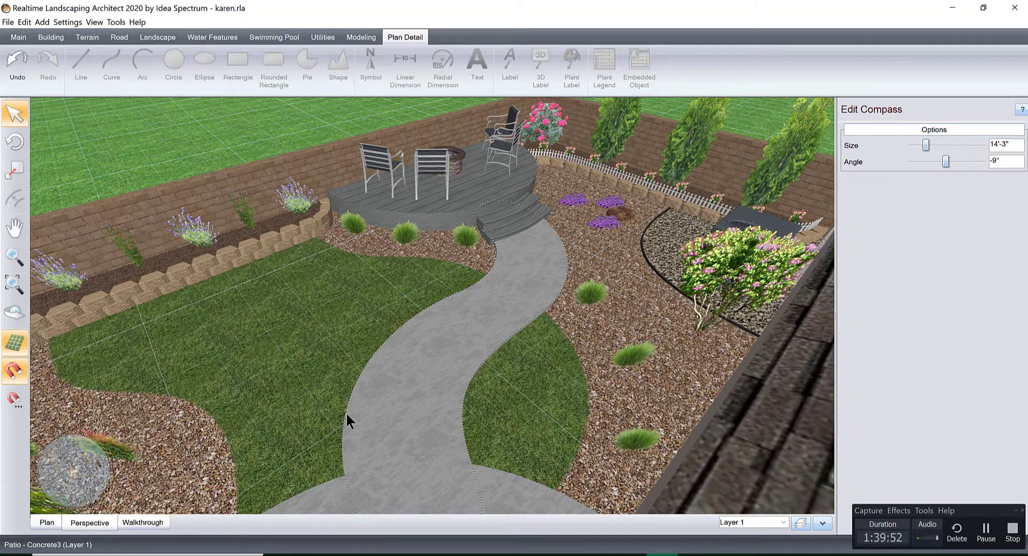
left_click(47, 519)
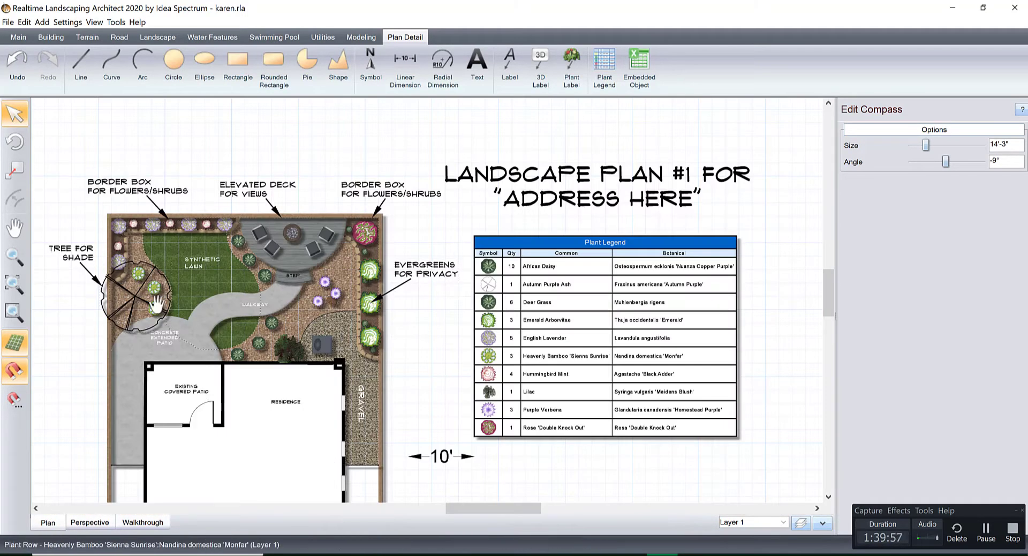
Step: Draw a first Realtime Camera path from the yard's left edge across the patio, then delete it
middle_click_drag(159, 300, 319, 288)
scroll(319, 288, "up", 1)
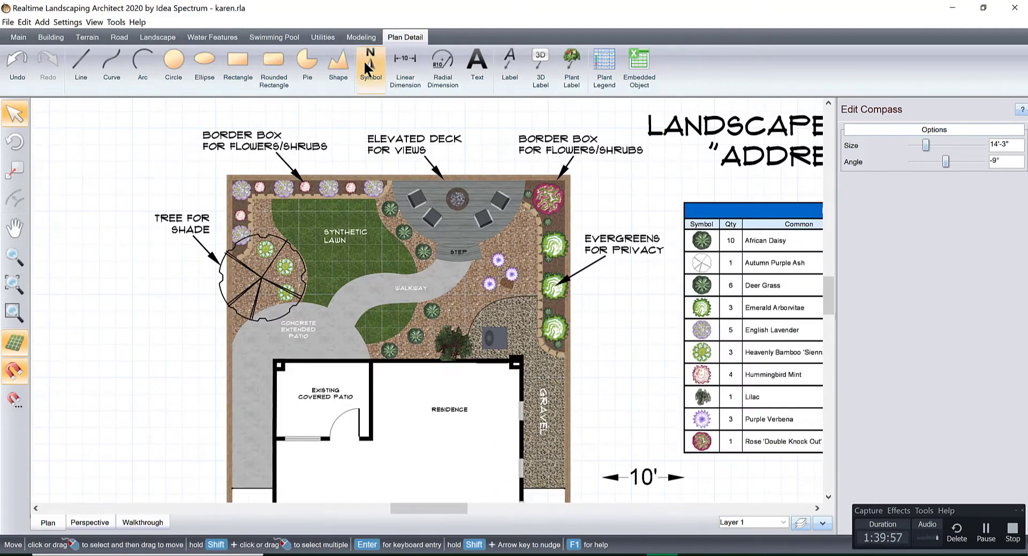
left_click(321, 36)
left_click(86, 63)
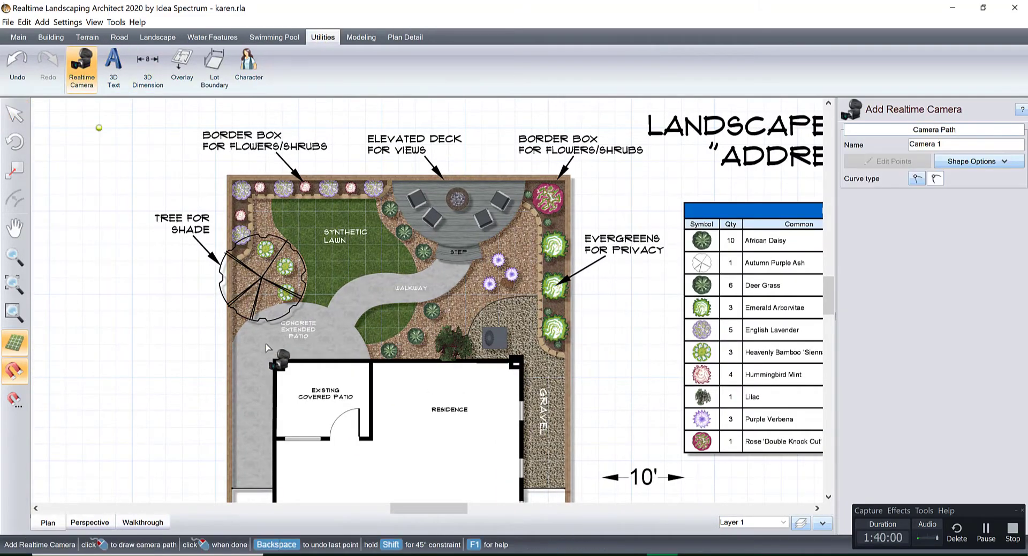
middle_click_drag(284, 365, 367, 189)
scroll(367, 189, "up", 1)
left_click(291, 288)
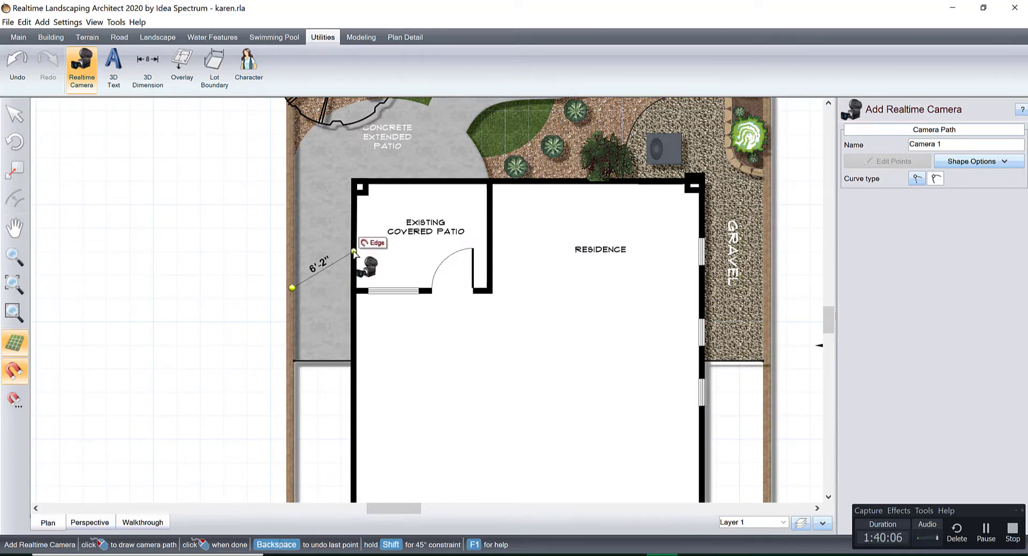
left_click(354, 236)
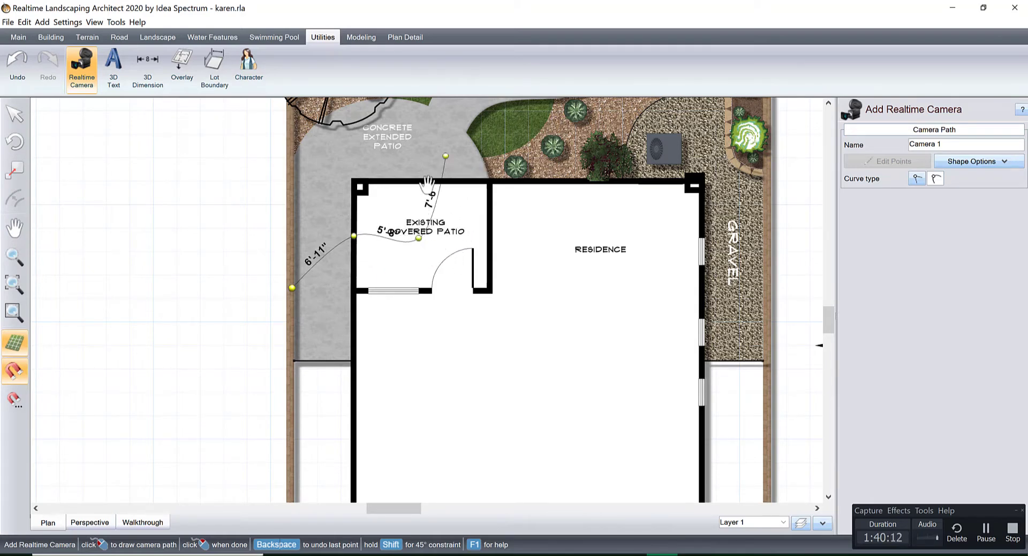
middle_click_drag(436, 159, 379, 365)
left_click(380, 356)
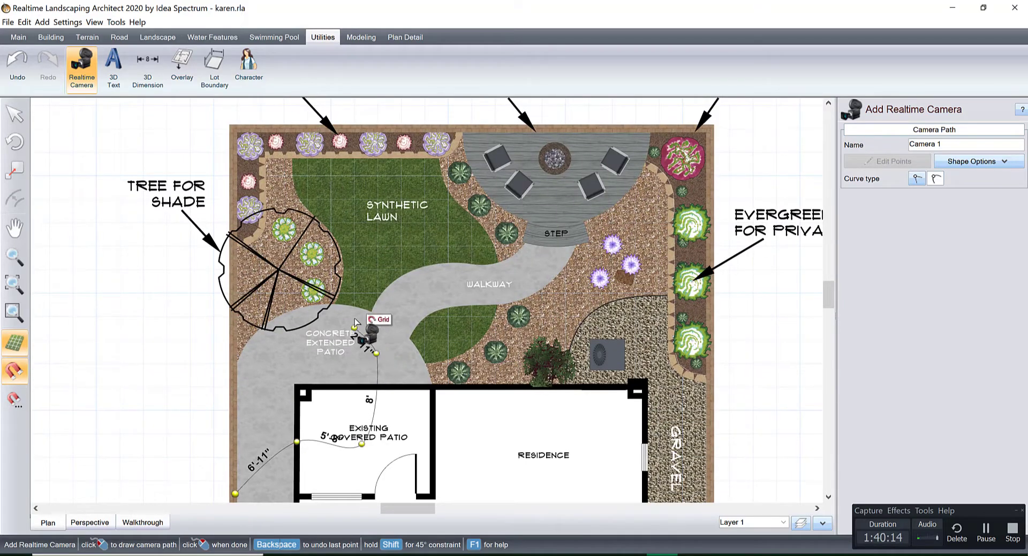
right_click(344, 305)
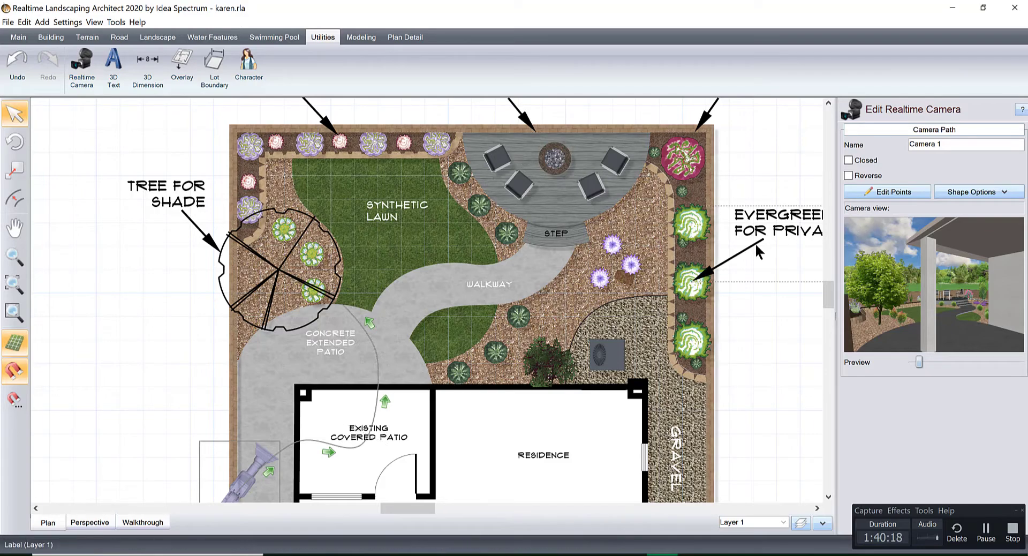
key("Delete")
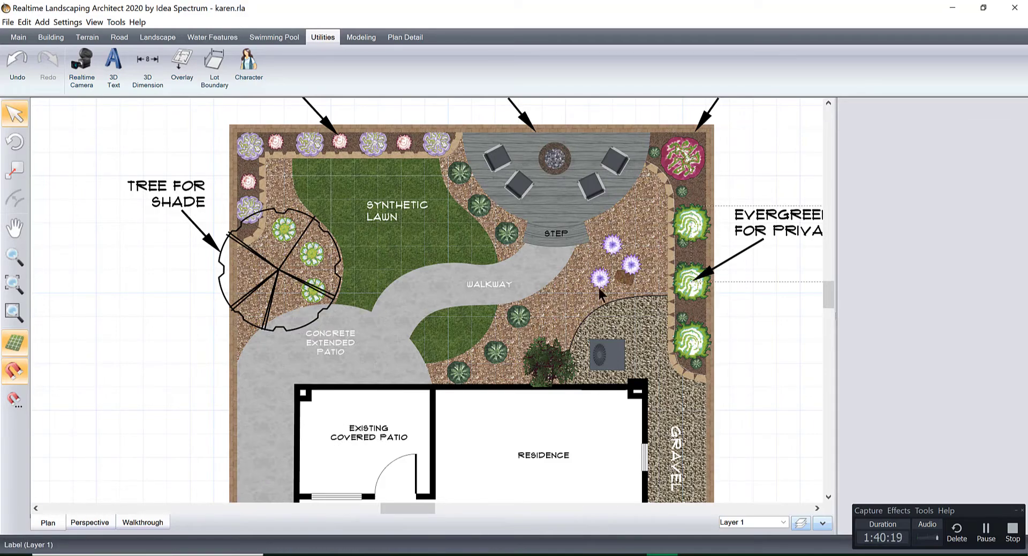
Step: Draw a second camera path from the side patio past the house and shrub, then delete it
left_click(81, 67)
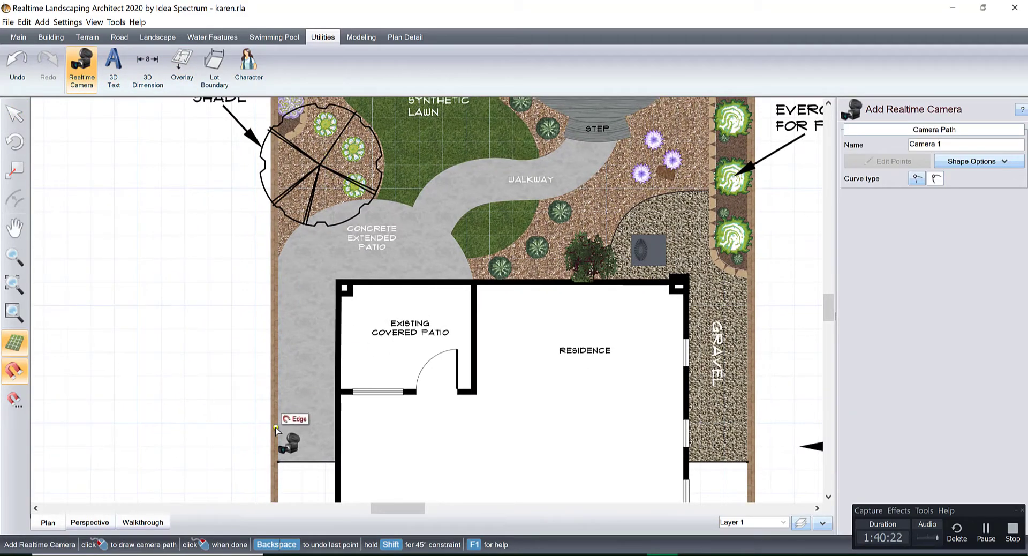
left_click(275, 430)
left_click(337, 337)
left_click(405, 316)
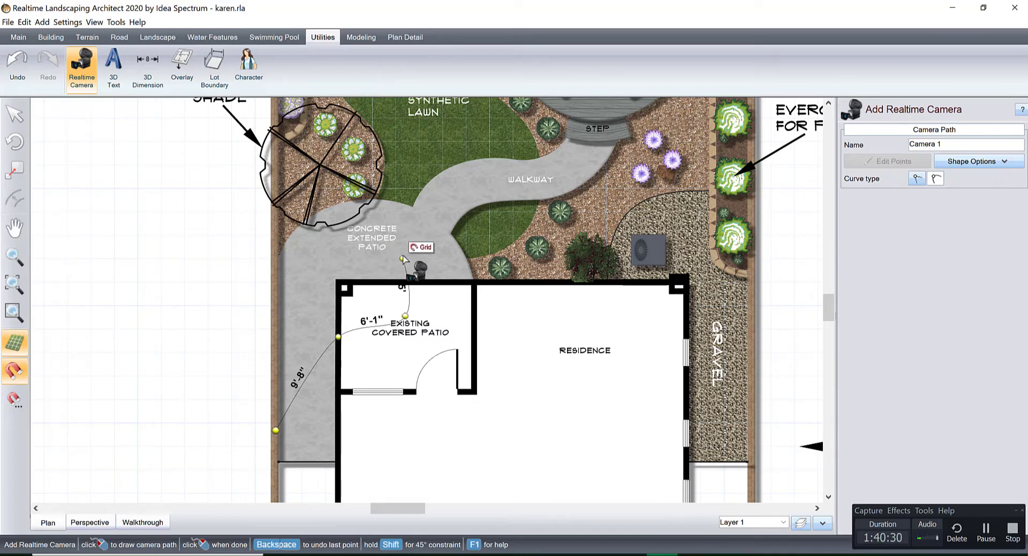
key("BackSpace")
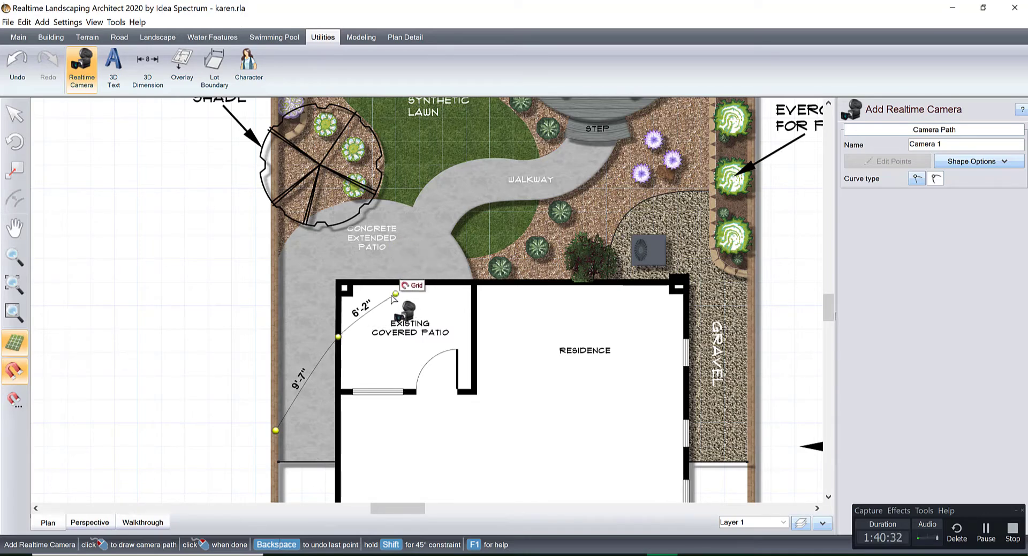
left_click(373, 309)
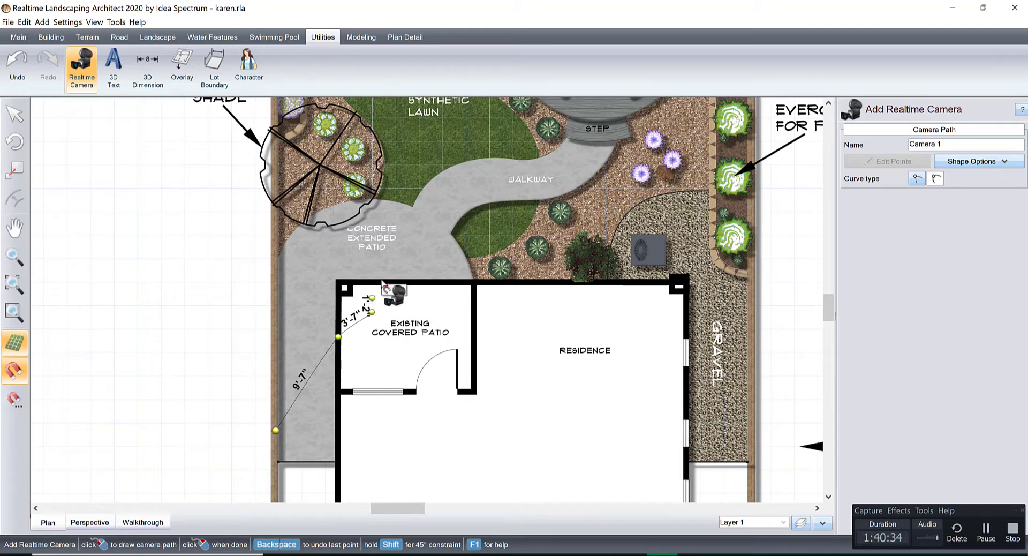
left_click(387, 251)
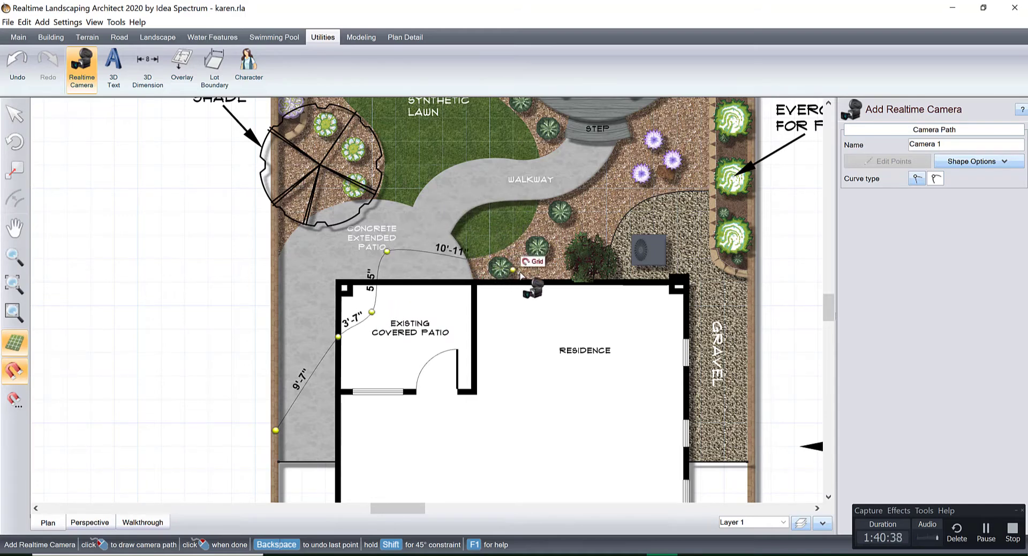
left_click(487, 263)
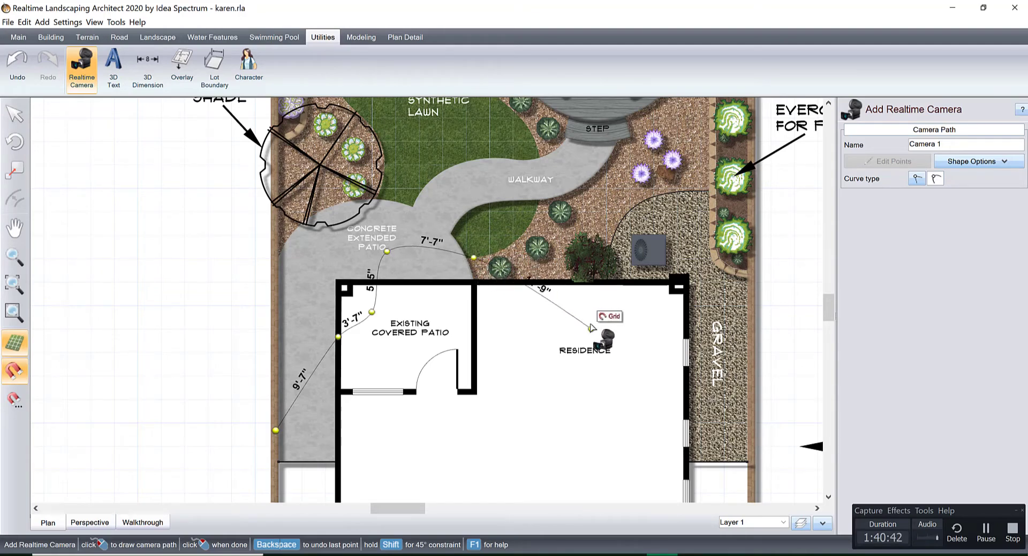
right_click(590, 319)
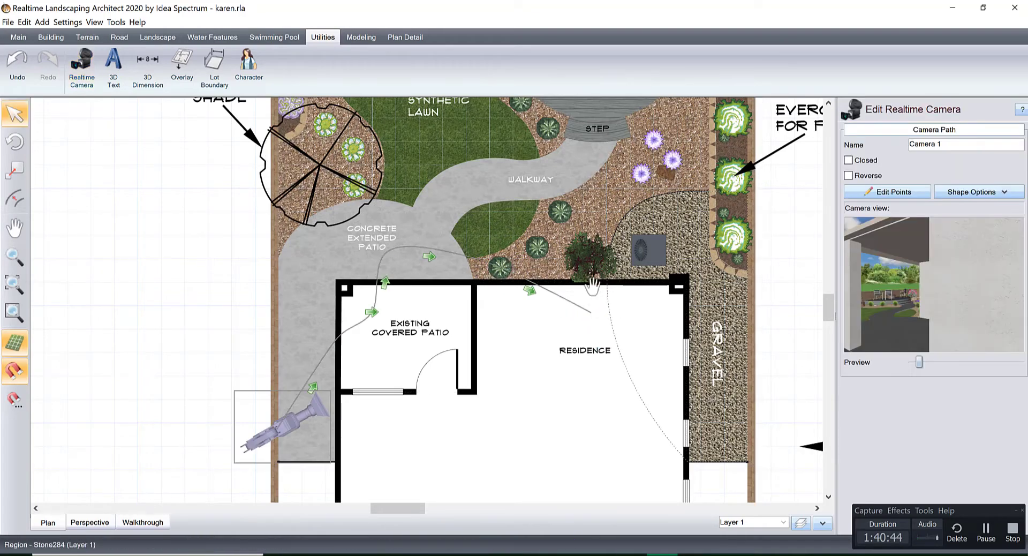
key("Delete")
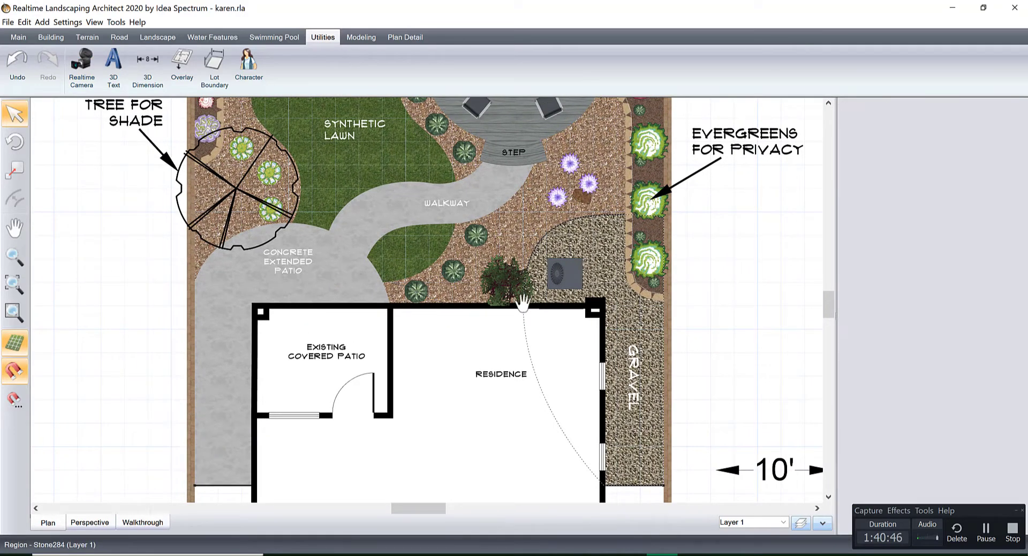
Step: Start the final camera path at the yard's left edge, running along the house's back wall and past the gravel
left_click(70, 63)
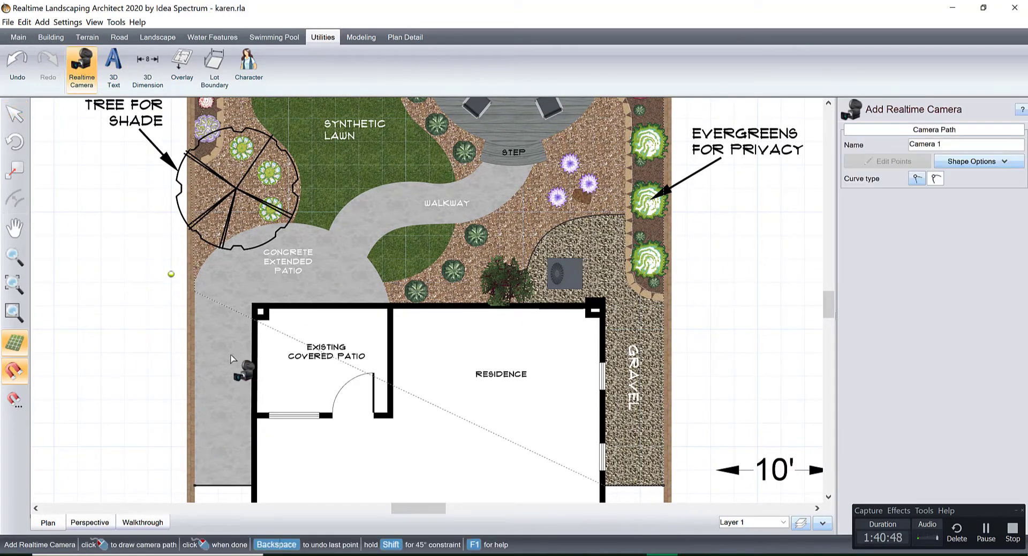
left_click(193, 468)
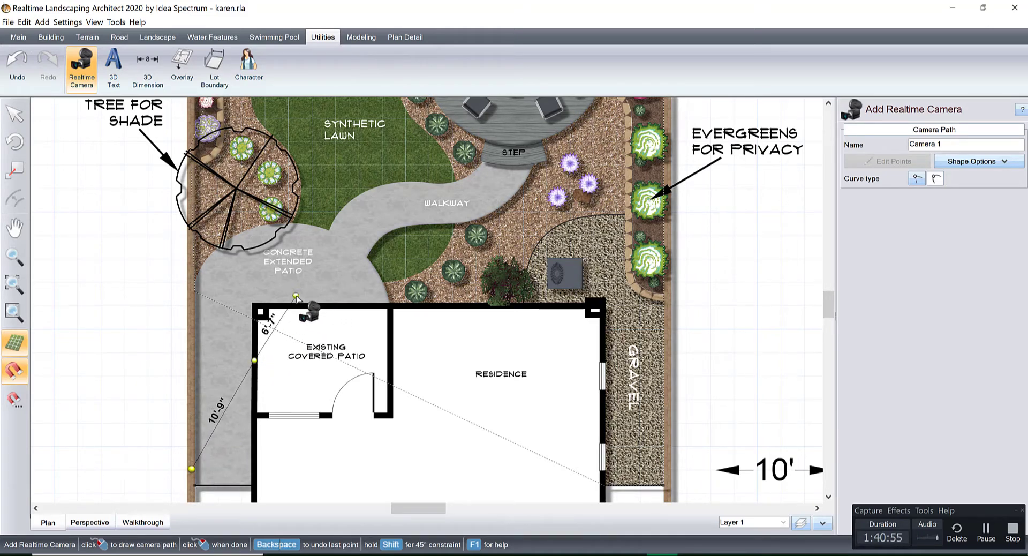
left_click(312, 296)
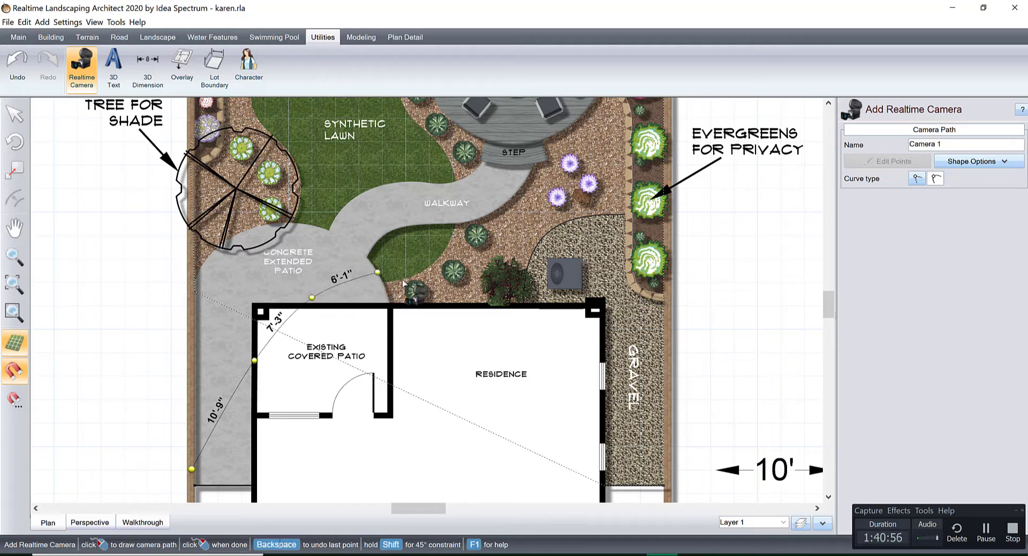
left_click(458, 296)
left_click(529, 327)
middle_click_drag(593, 328, 383, 398)
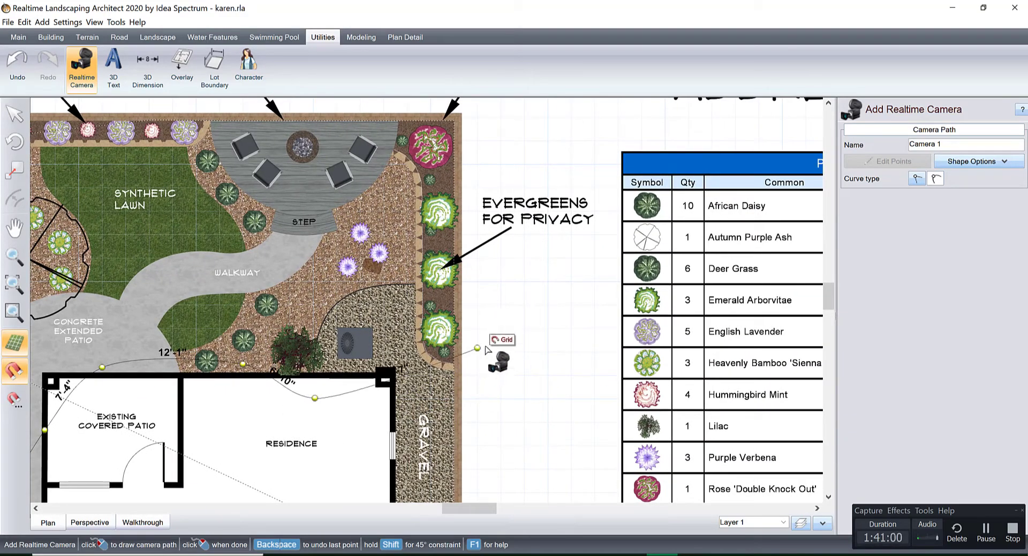
left_click(500, 338)
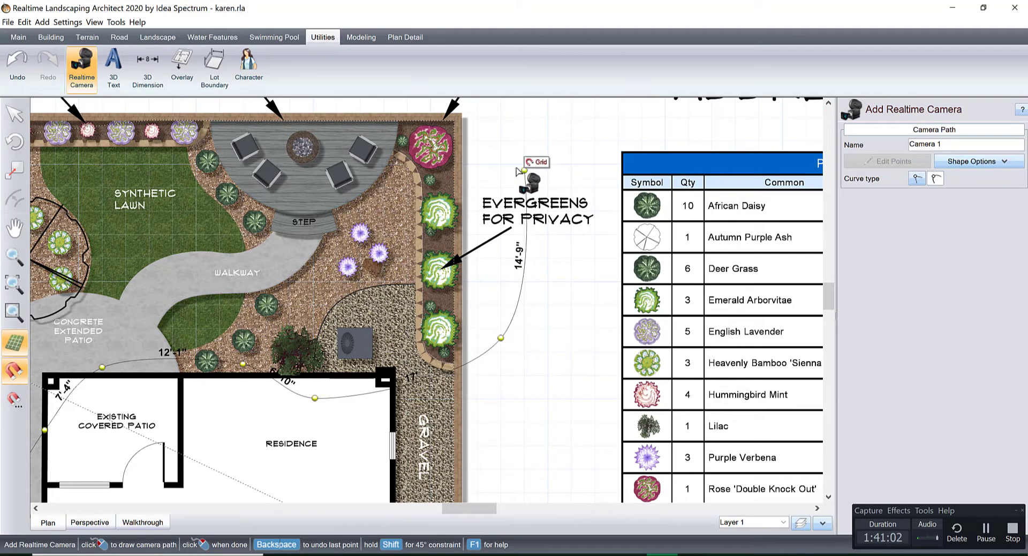
middle_click_drag(508, 153, 582, 305)
left_click(587, 315)
Step: Continue the path across the top of the yard, down past the shade tree, to the concrete patio
left_click(444, 245)
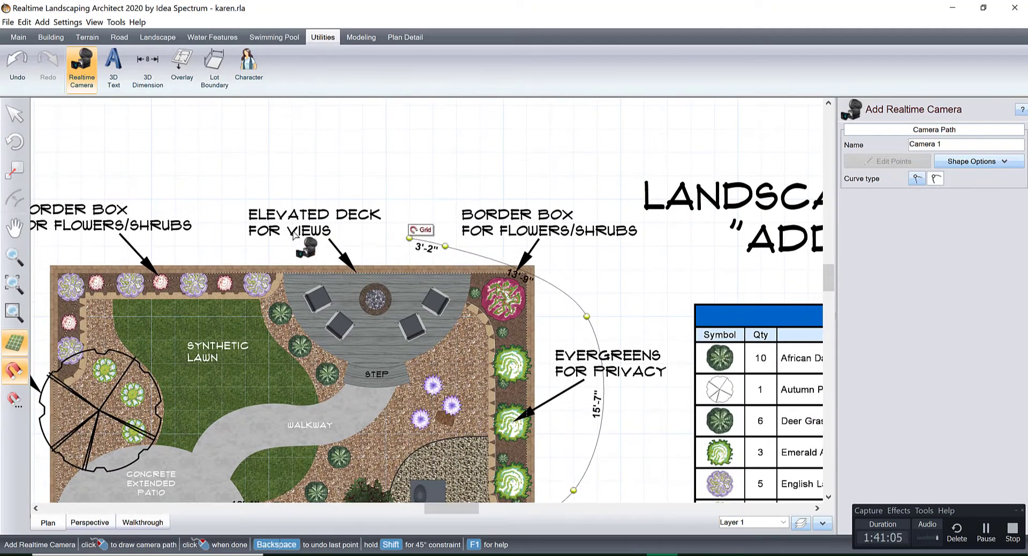
left_click(198, 234)
middle_click_drag(62, 260, 377, 174)
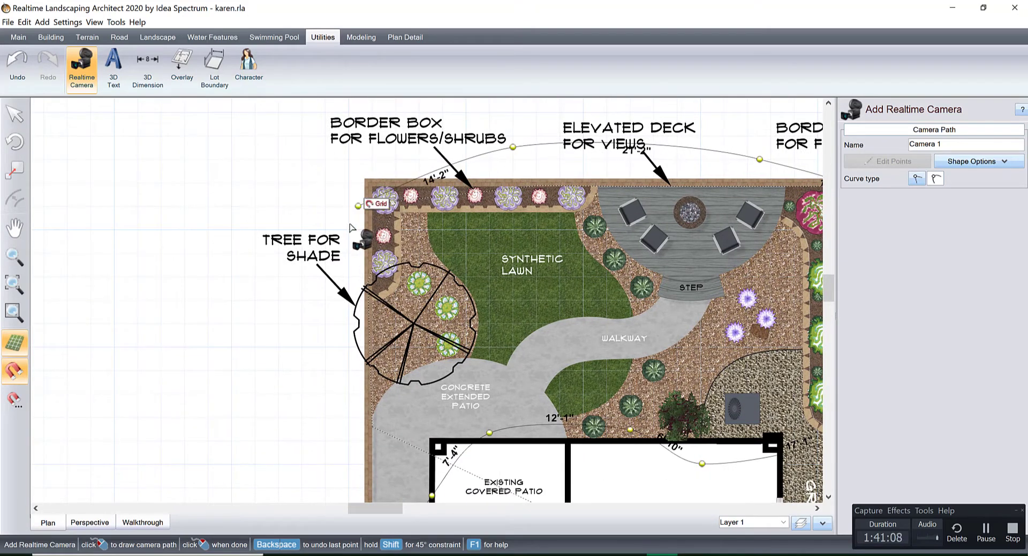
left_click(340, 229)
left_click(301, 336)
middle_click_drag(328, 412, 281, 320)
left_click(301, 378)
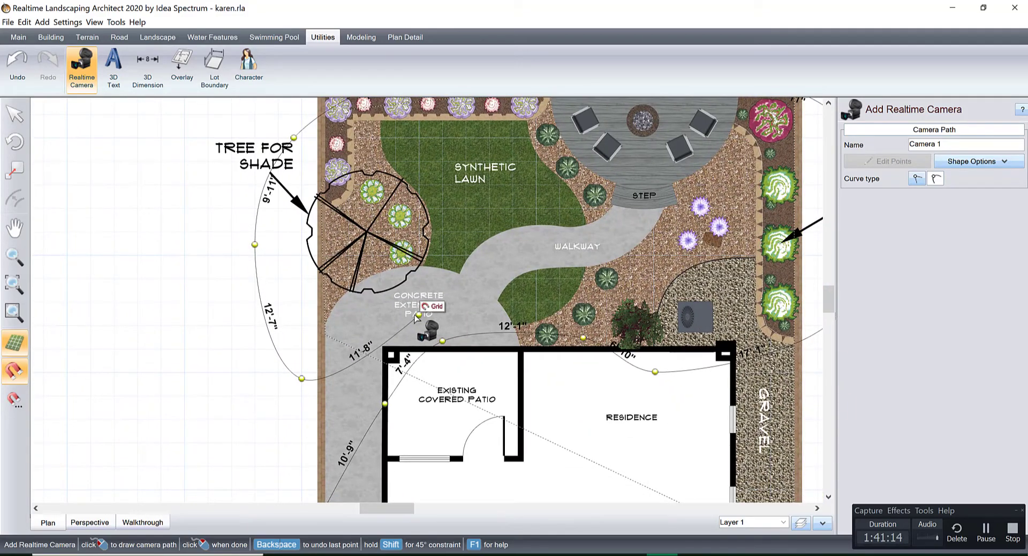
left_click(418, 315)
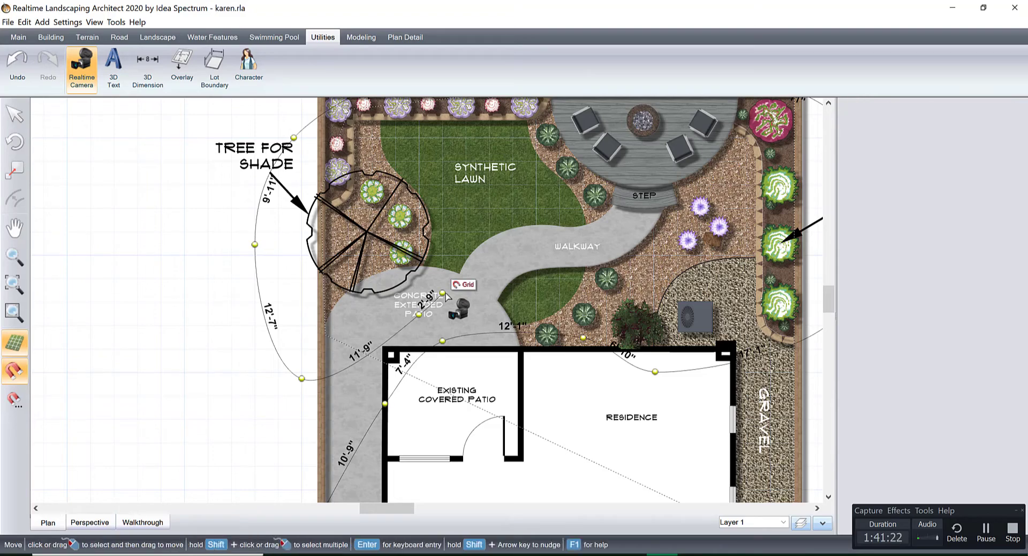
Step: Close the Camera 1 loop near the patio and clear the selection
right_click(446, 295)
scroll(402, 315, "down", 2)
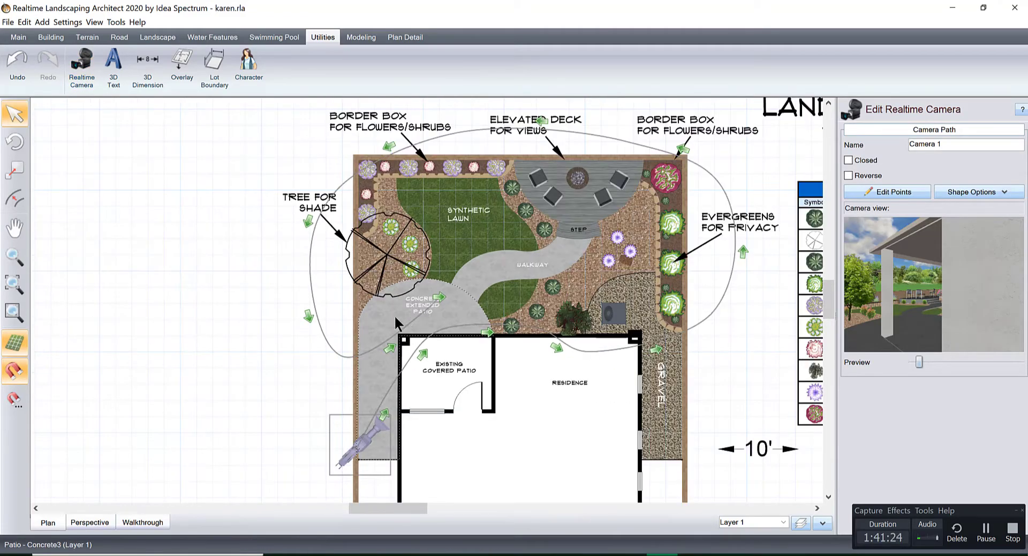
scroll(402, 316, "down", 1)
right_click(467, 269)
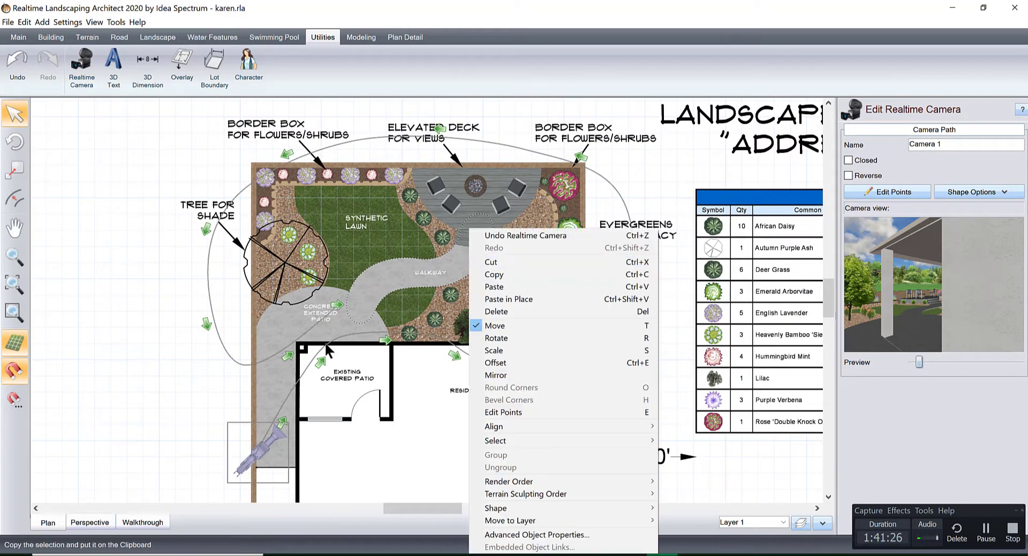
left_click(168, 323)
Step: Select the Camera 1 walkthrough path on the plan so its Edit Realtime Camera panel appears
left_click(272, 440)
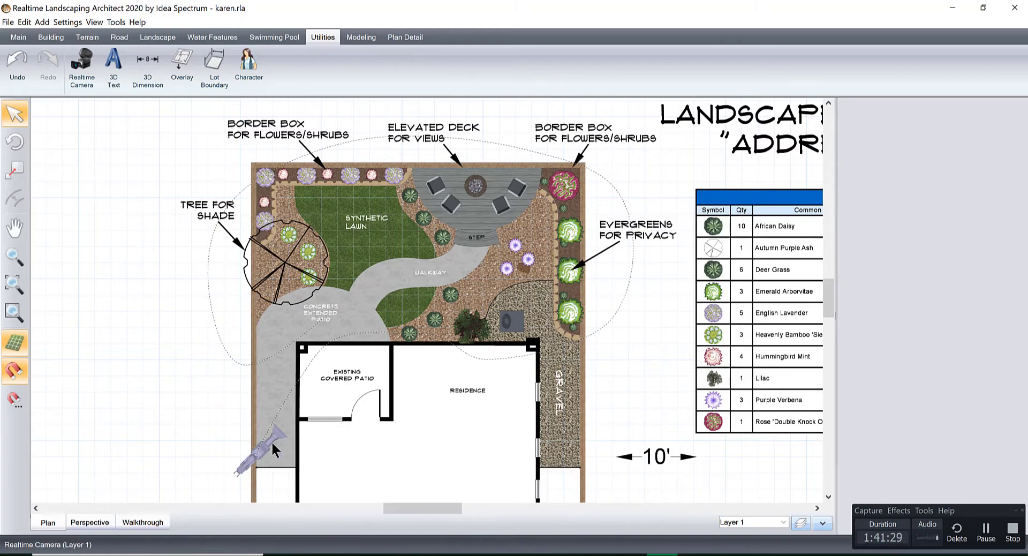
middle_click_drag(378, 355, 450, 296)
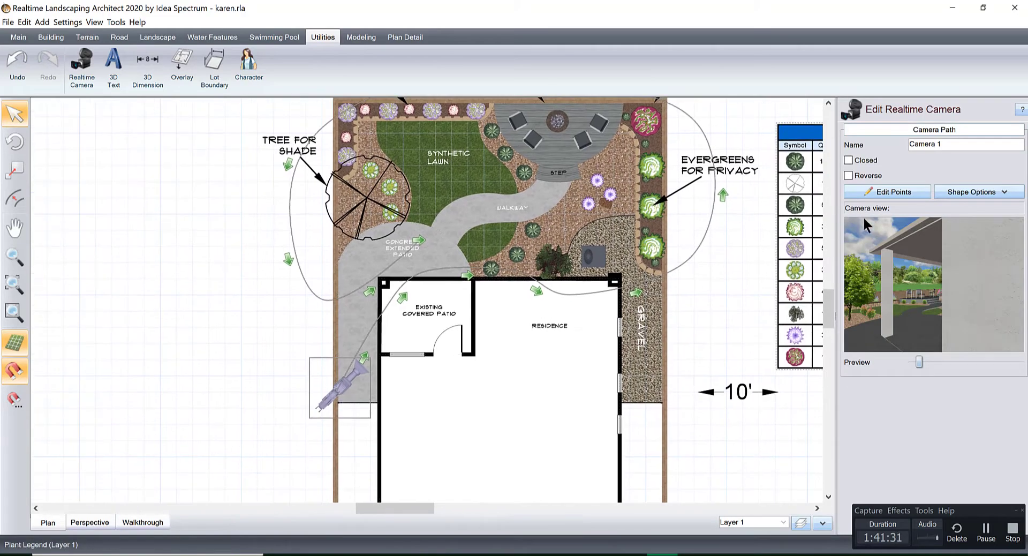
right_click(340, 385)
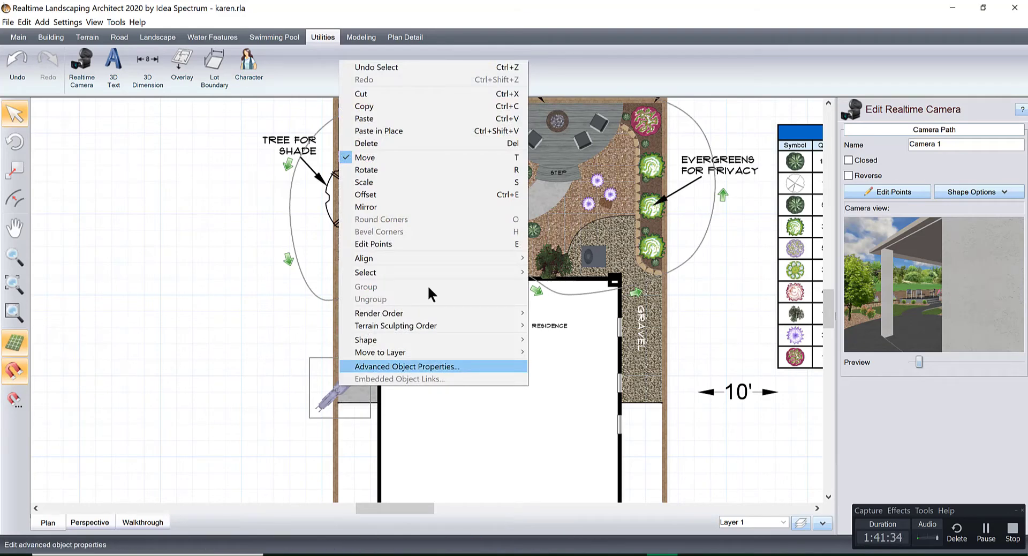
left_click(246, 330)
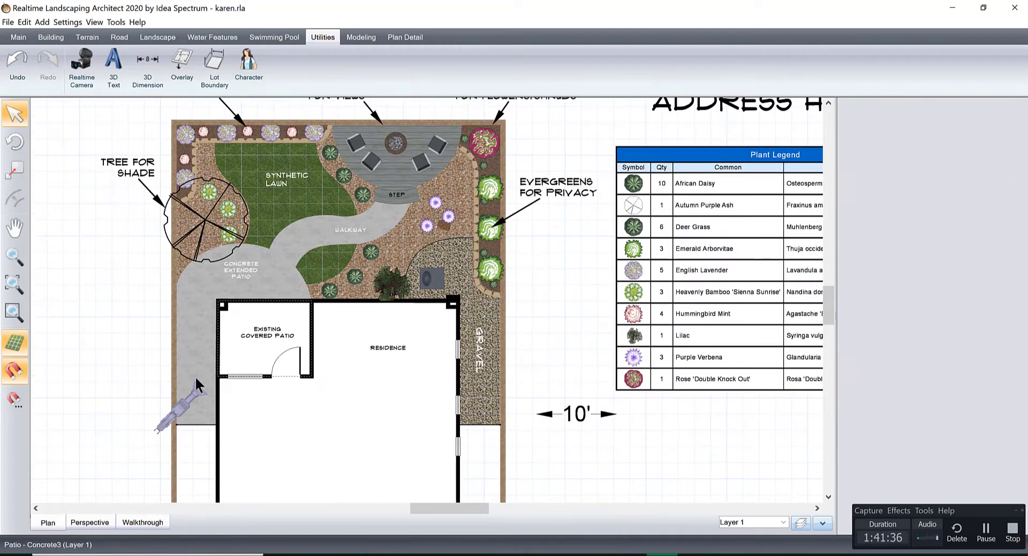
left_click(184, 403)
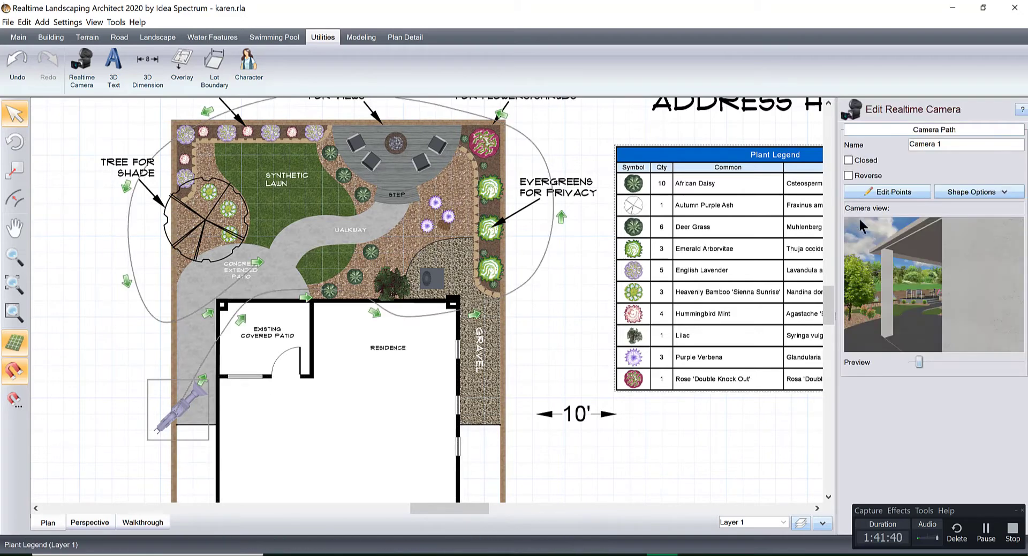
Step: Enable point editing and set a box-selected group of camera path points to 12' elevation
left_click(895, 191)
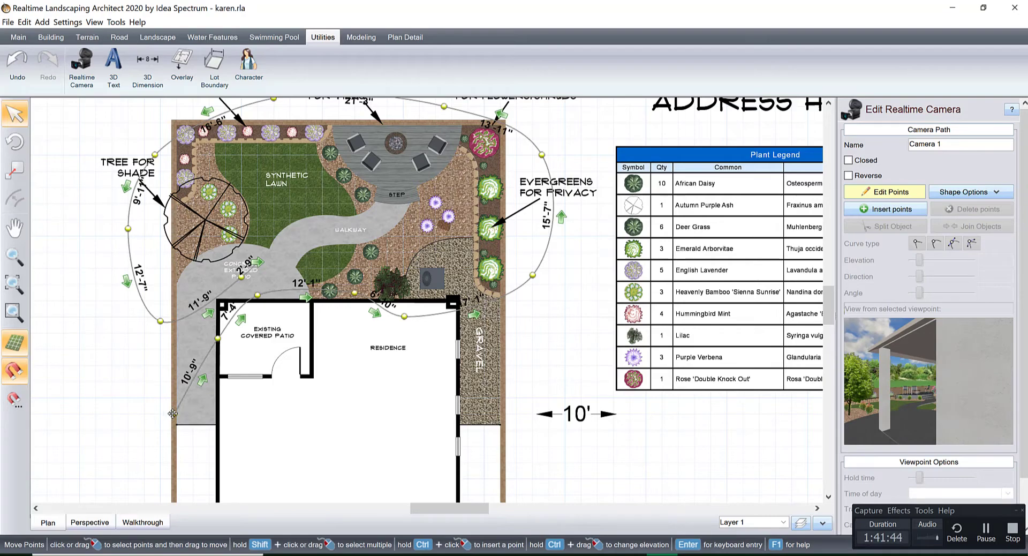
scroll(304, 349, "down", 3)
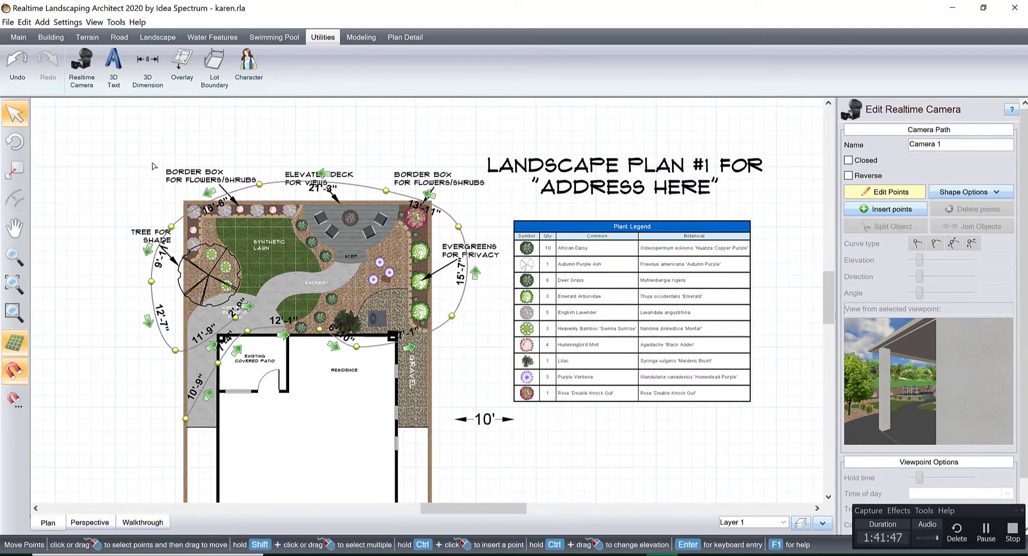
left_click_drag(138, 144, 486, 297)
left_click(1004, 260)
type("12")
key("Return")
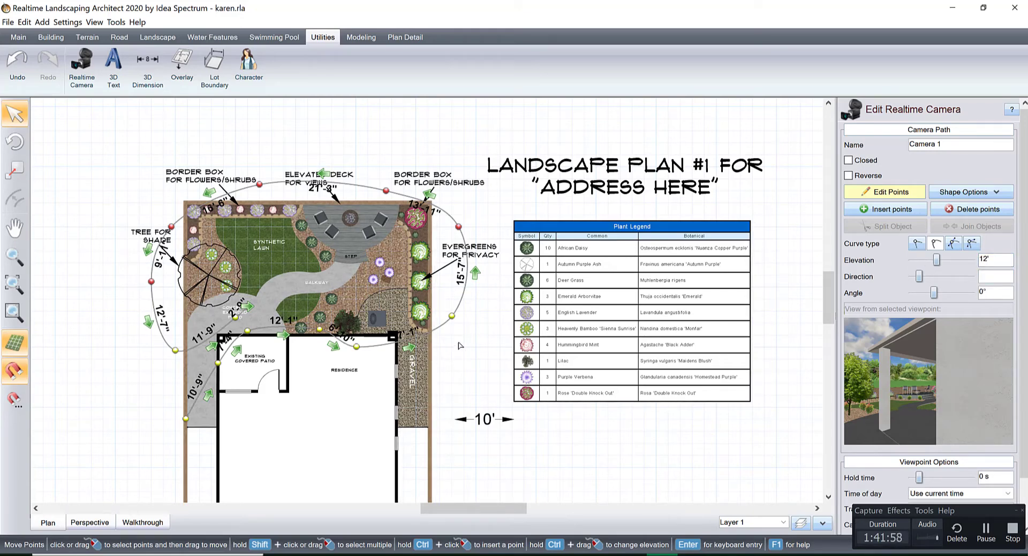
left_click_drag(454, 312, 456, 312)
Step: Give a single viewpoint a 12' elevation, then lower it to 10'
left_click(453, 315)
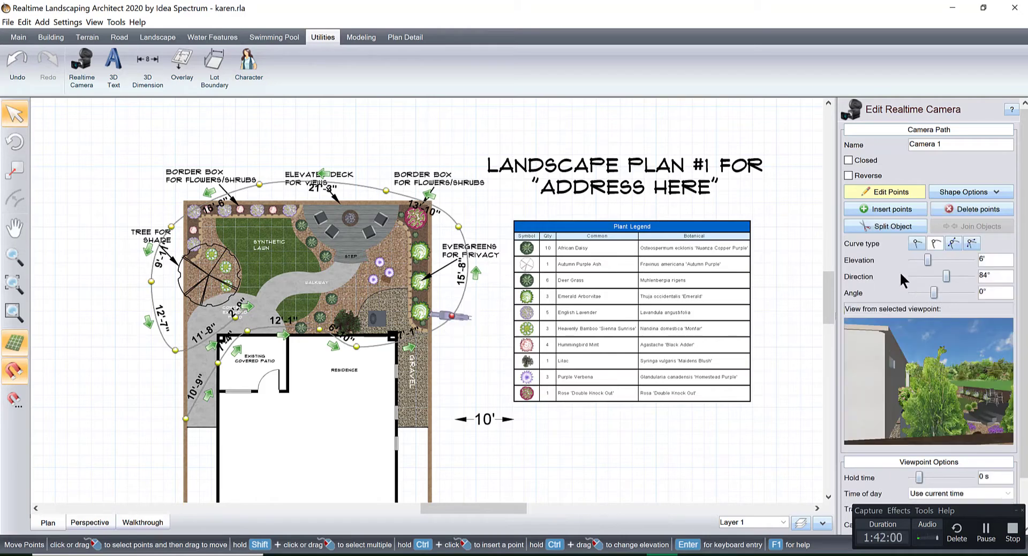
left_click(994, 259)
type("1")
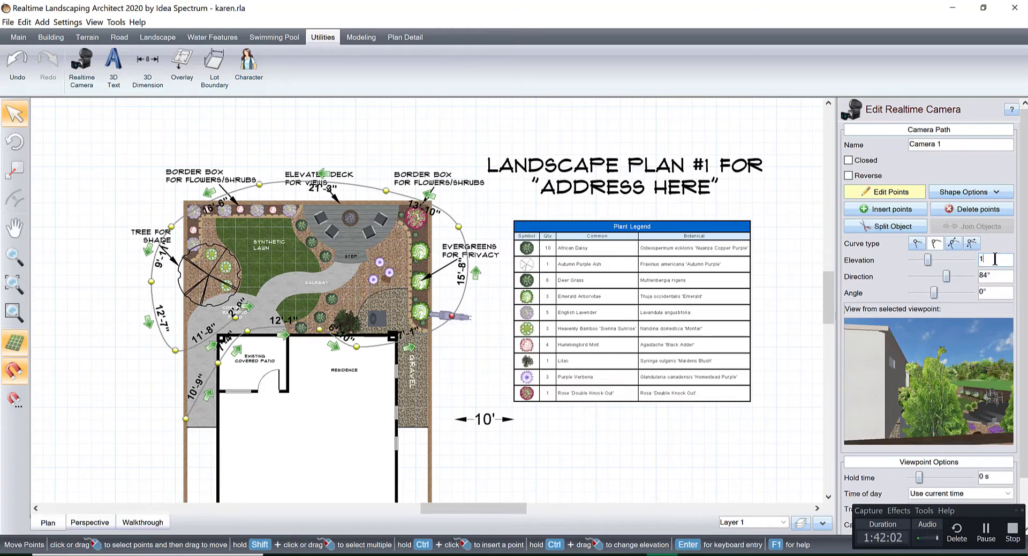
type("2")
key("Tab")
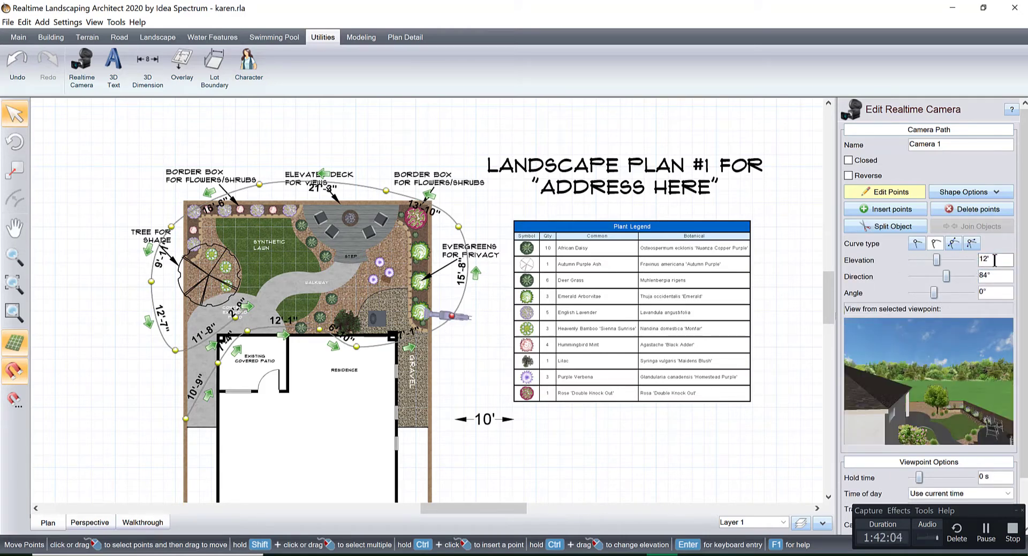
left_click(994, 259)
type("10")
key("Tab")
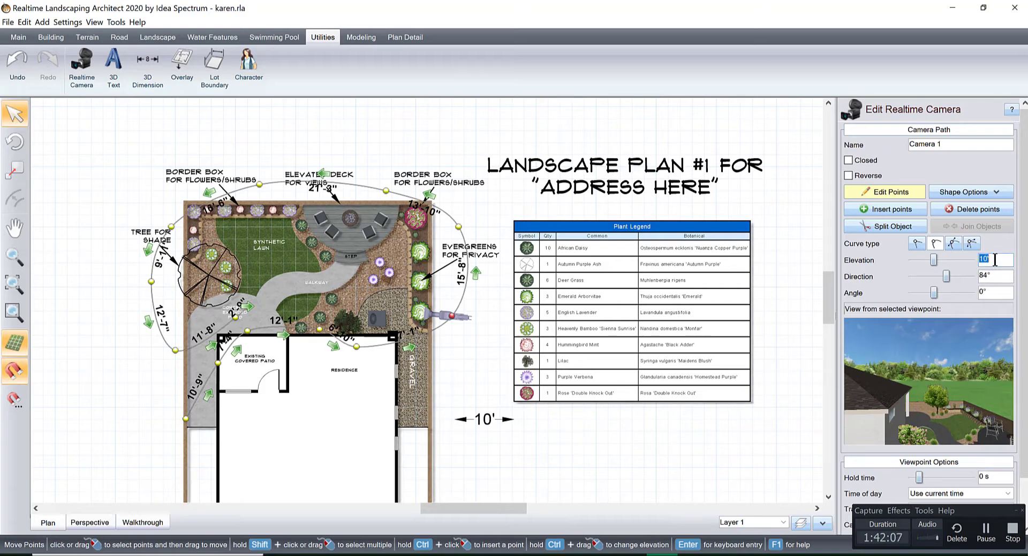
Step: Set the viewpoints near the shade tree and extended patio to 10' elevation
left_click(171, 227)
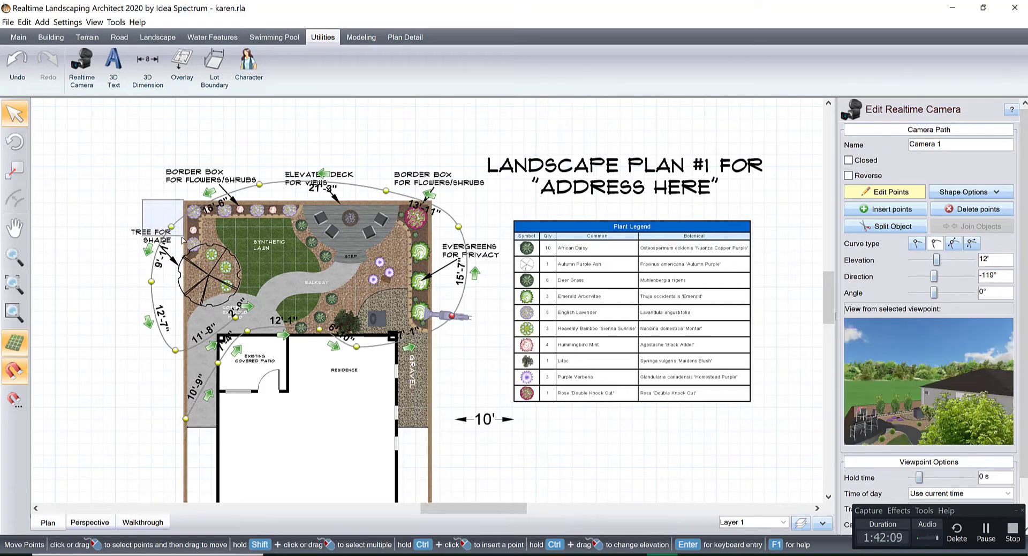
left_click(151, 282)
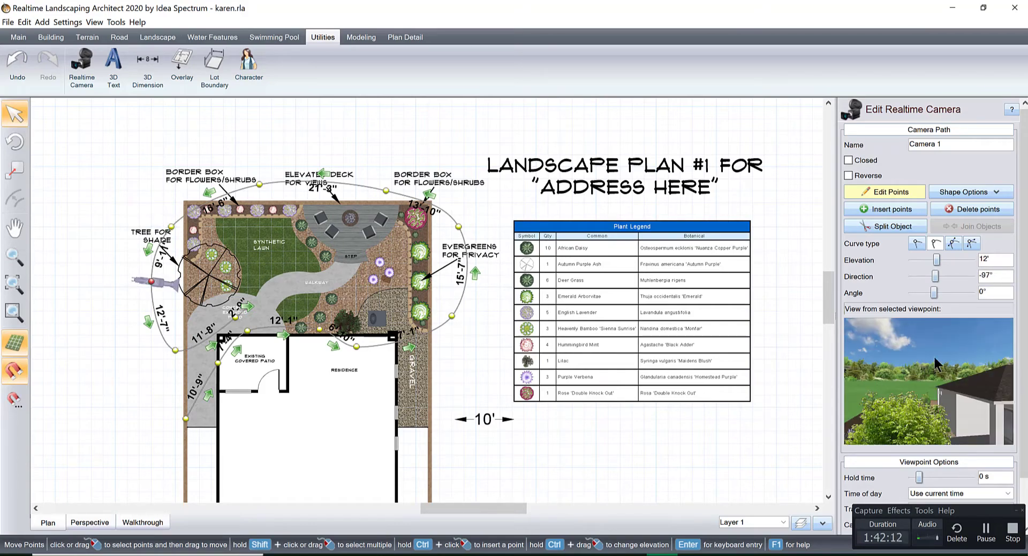
left_click(994, 259)
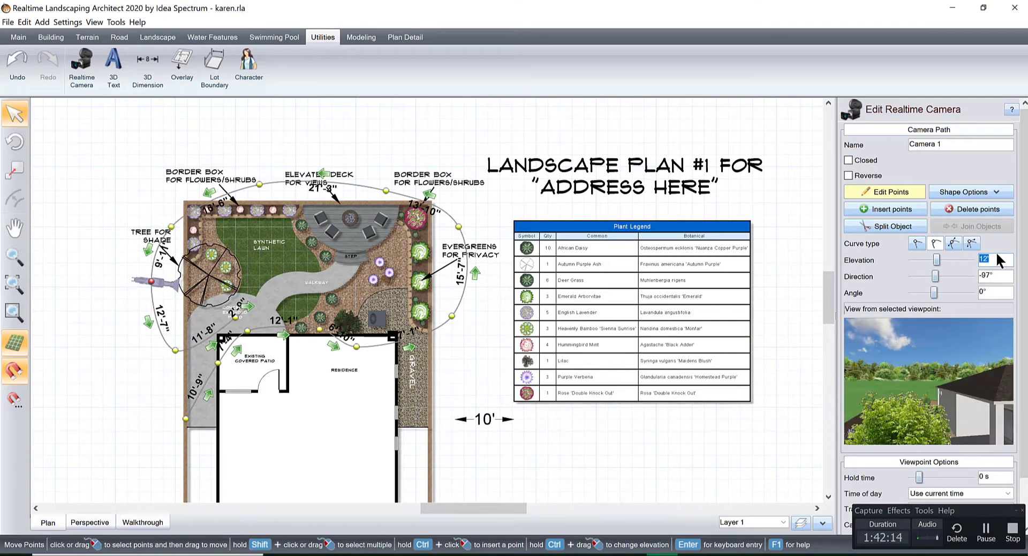
left_click(176, 350)
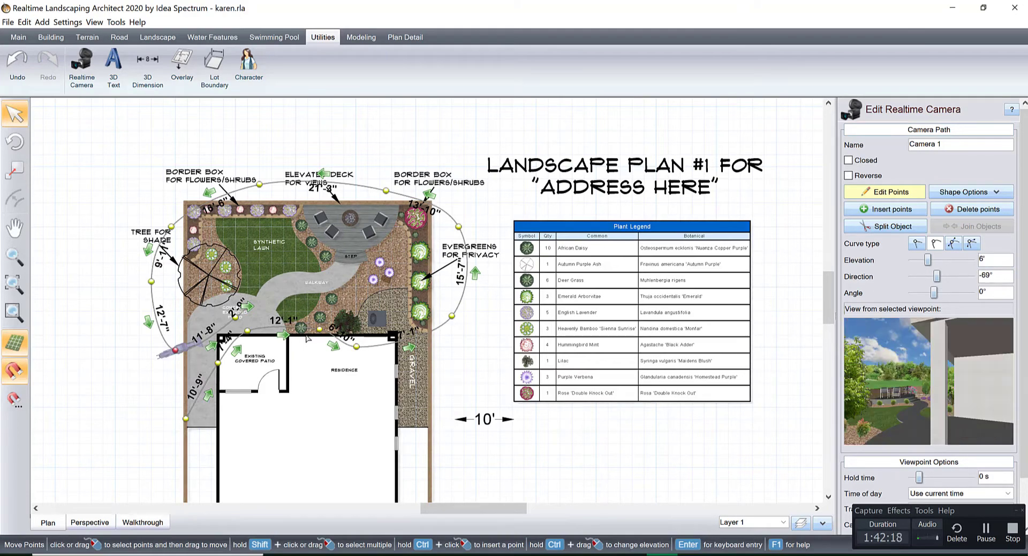
key("Return")
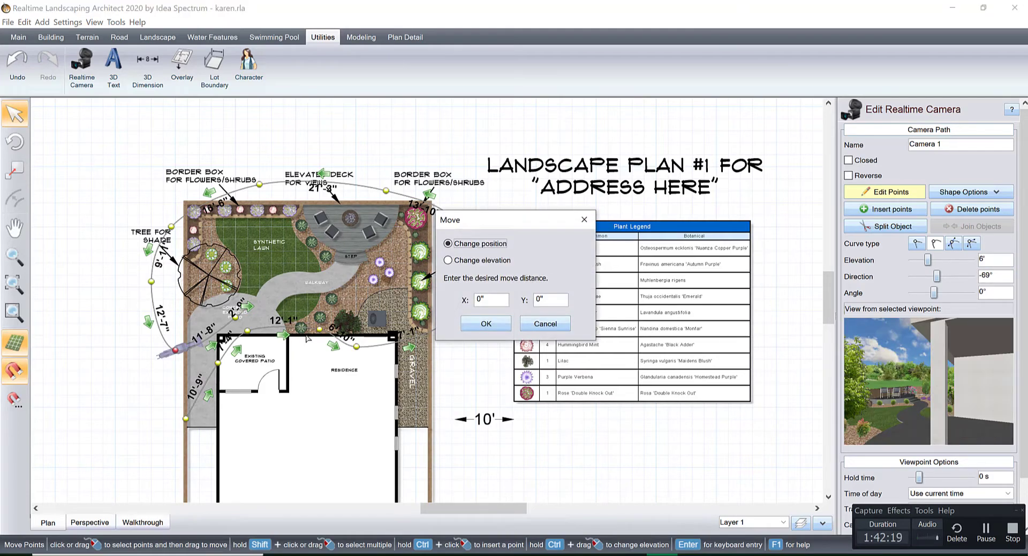
left_click(538, 322)
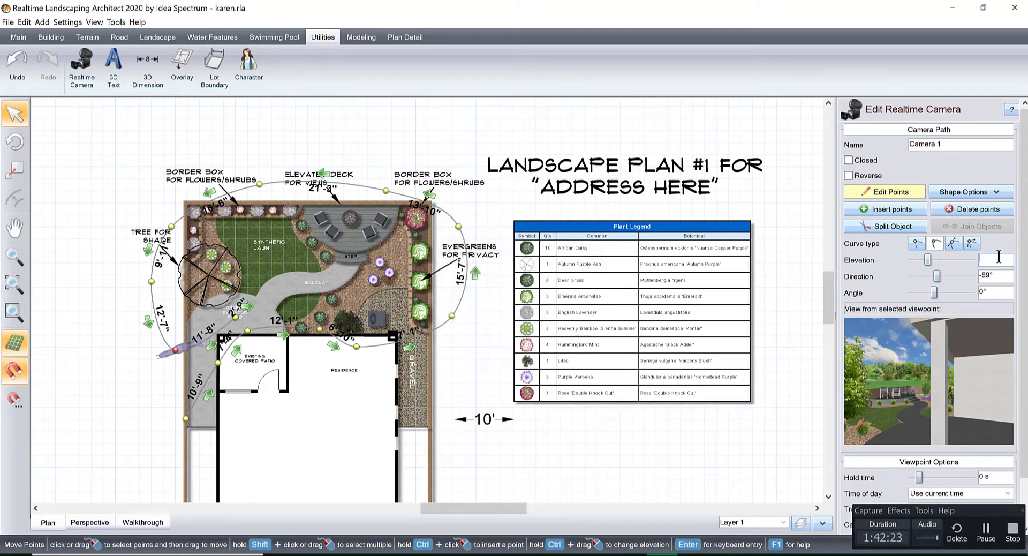
key("Return")
Step: Raise the viewpoint near the residence to 15' and select the starting viewpoint below the patio
scroll(163, 407, "up", 2)
middle_click_drag(206, 405, 413, 348)
left_click(547, 300)
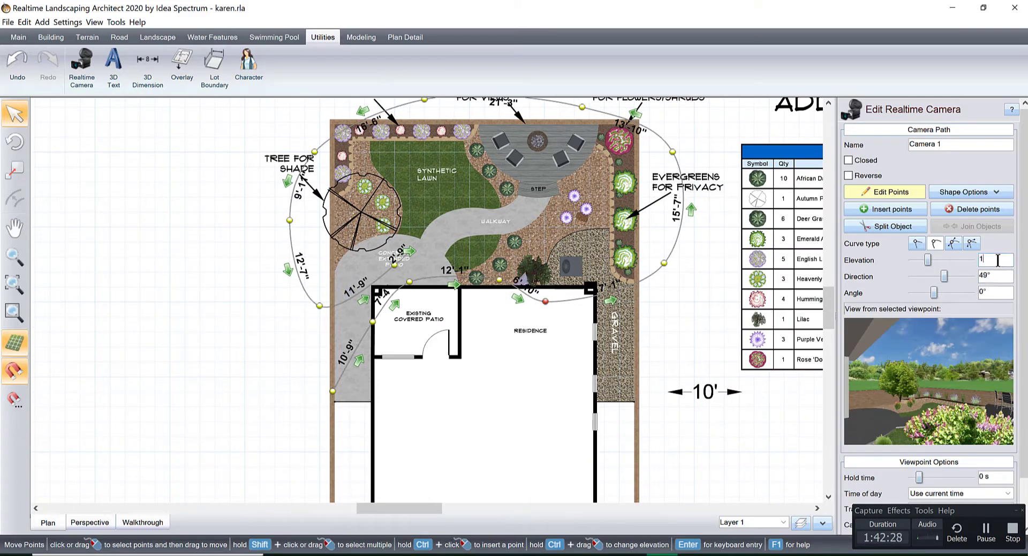
key("Return")
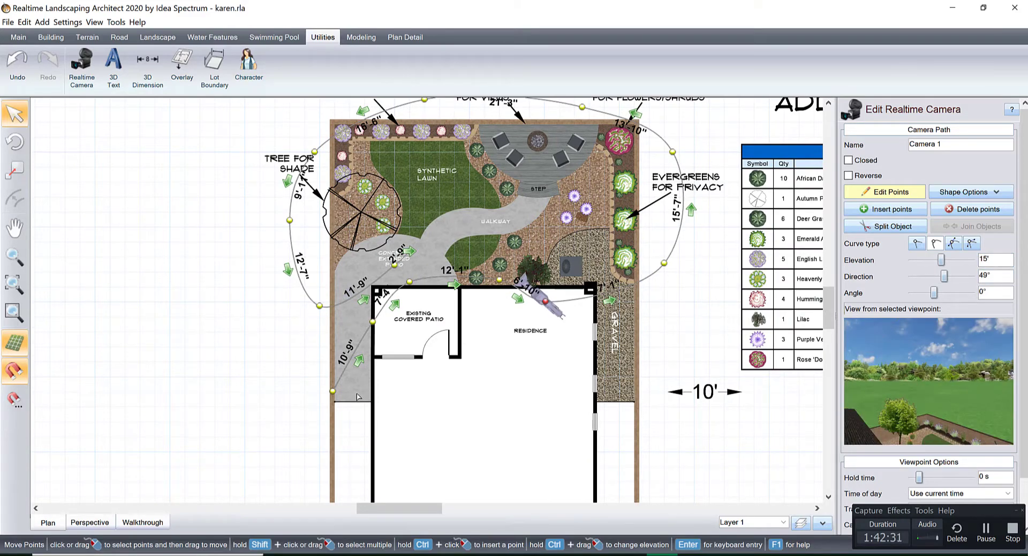
left_click(332, 390)
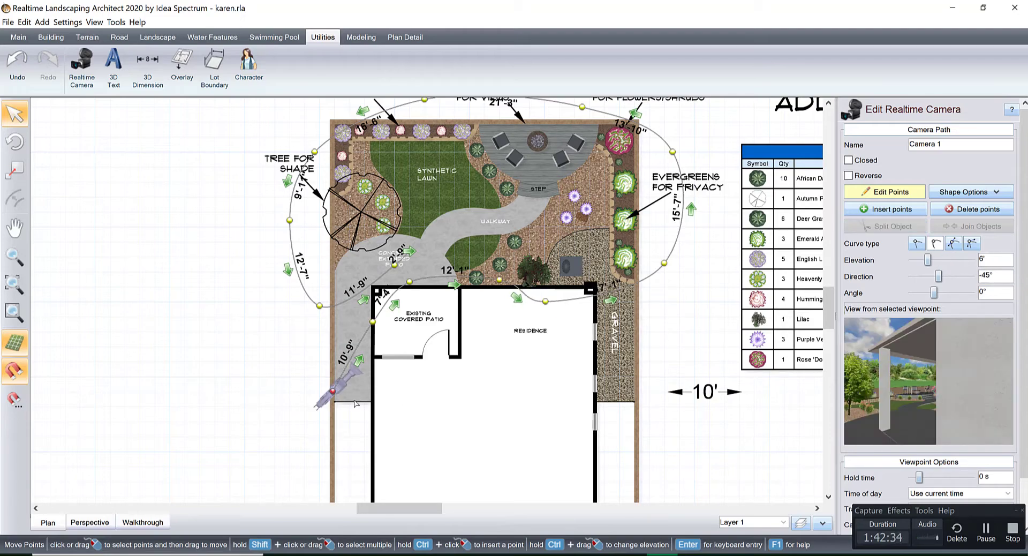
scroll(375, 403, "up", 4)
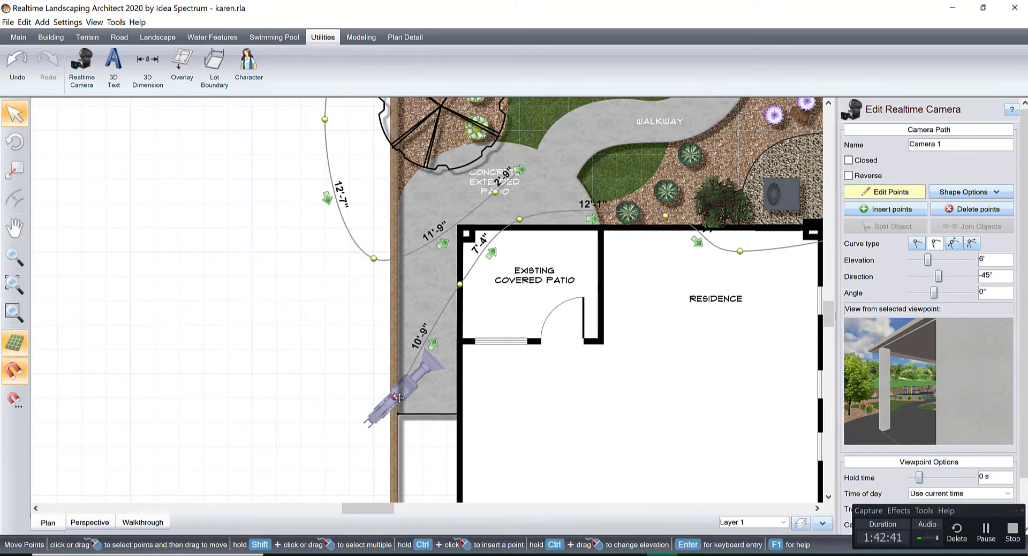
Step: Slide the first camera point onto the patio edge, aim it near -30° and tilt it to about 3°
left_click_drag(392, 397, 399, 397)
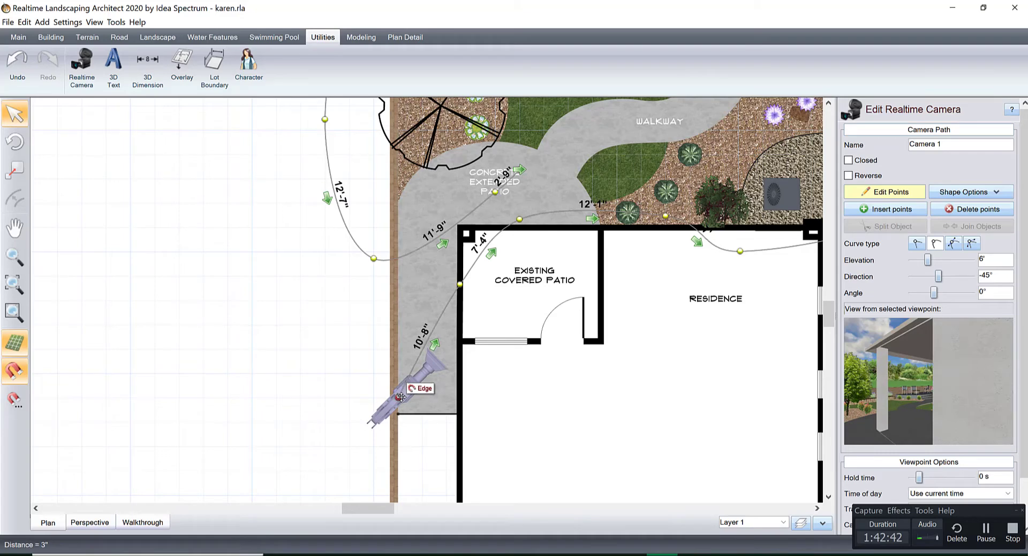
left_click(971, 274)
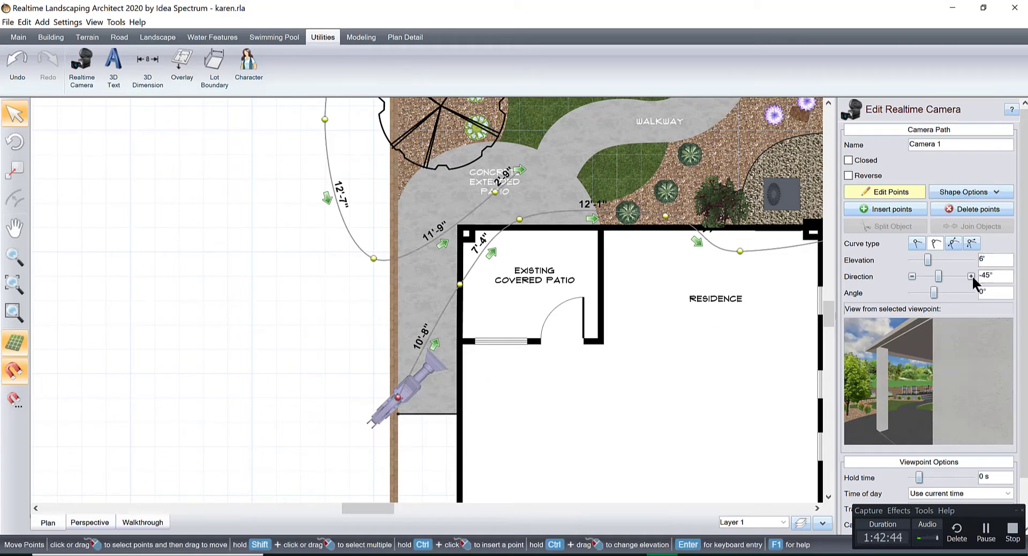
left_click(970, 276)
left_click(970, 275)
left_click(970, 275)
left_click(970, 275)
left_click(970, 275)
left_click(970, 276)
left_click(970, 275)
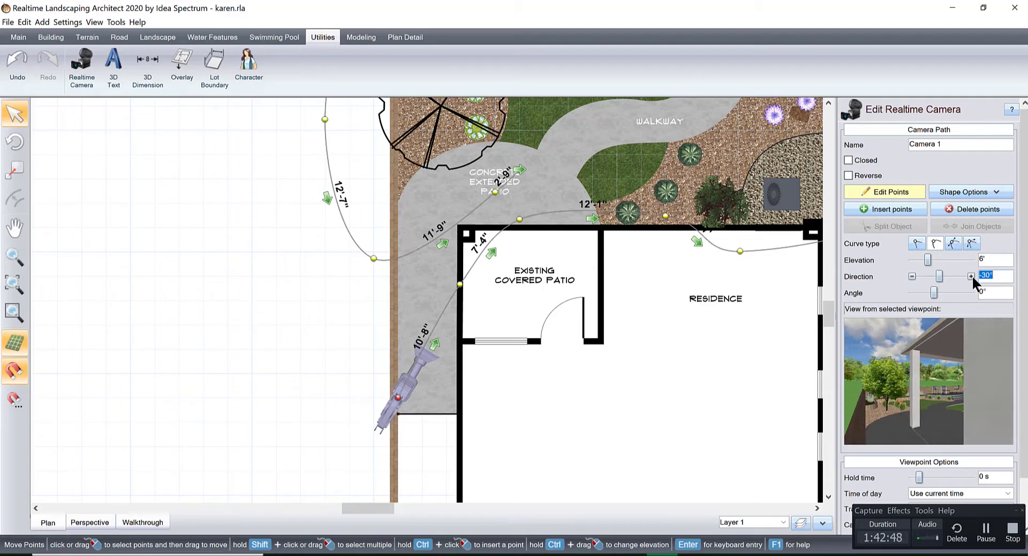
left_click(970, 292)
left_click(970, 292)
left_click(970, 292)
left_click(912, 276)
left_click(912, 277)
left_click(912, 276)
middle_click_drag(412, 349, 400, 377)
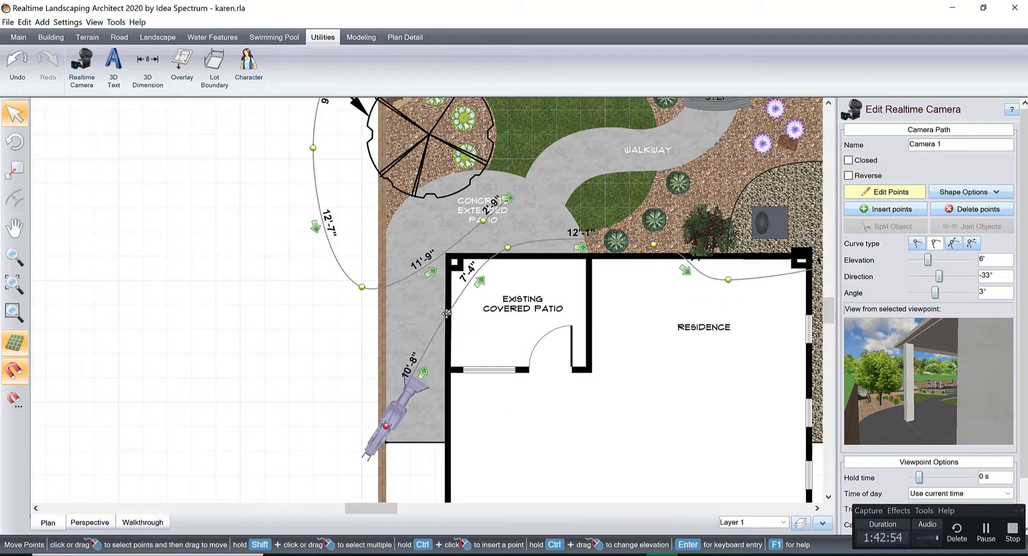
Step: Move the covered-patio-corner viewpoint down the patio wall, aiming it toward -44° with a 6° tilt
left_click(446, 314)
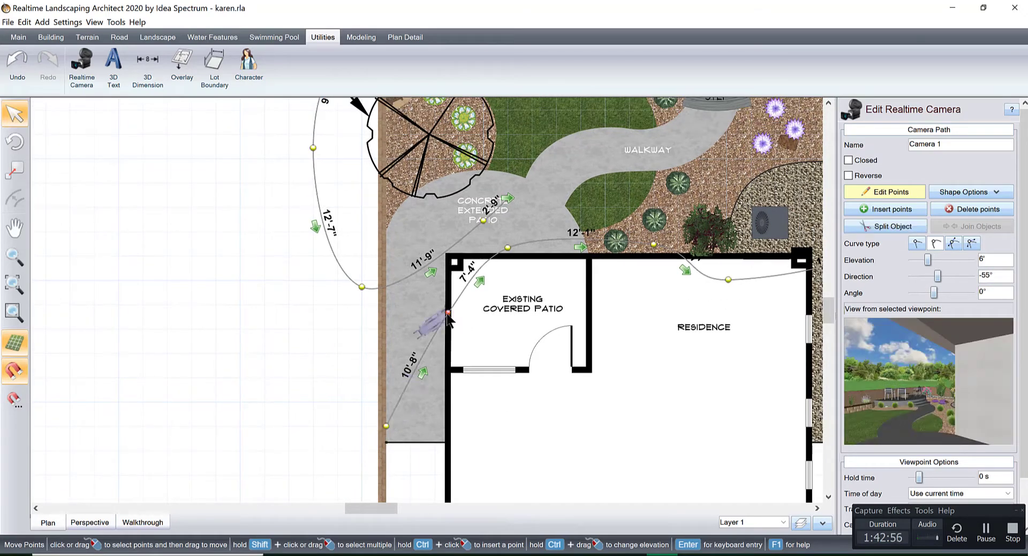
left_click_drag(447, 312, 448, 333)
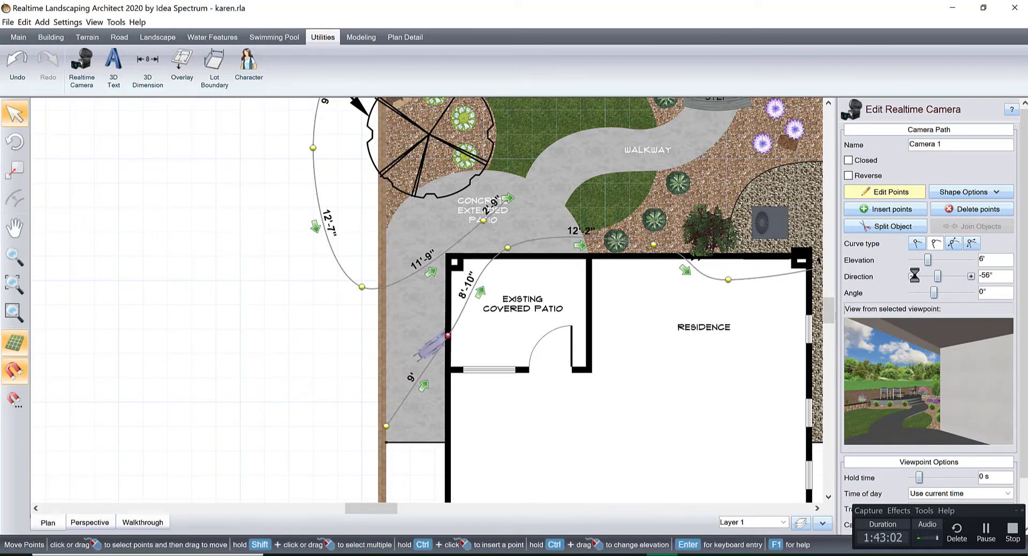
left_click(970, 276)
left_click(970, 276)
left_click(970, 277)
left_click(970, 276)
left_click(970, 276)
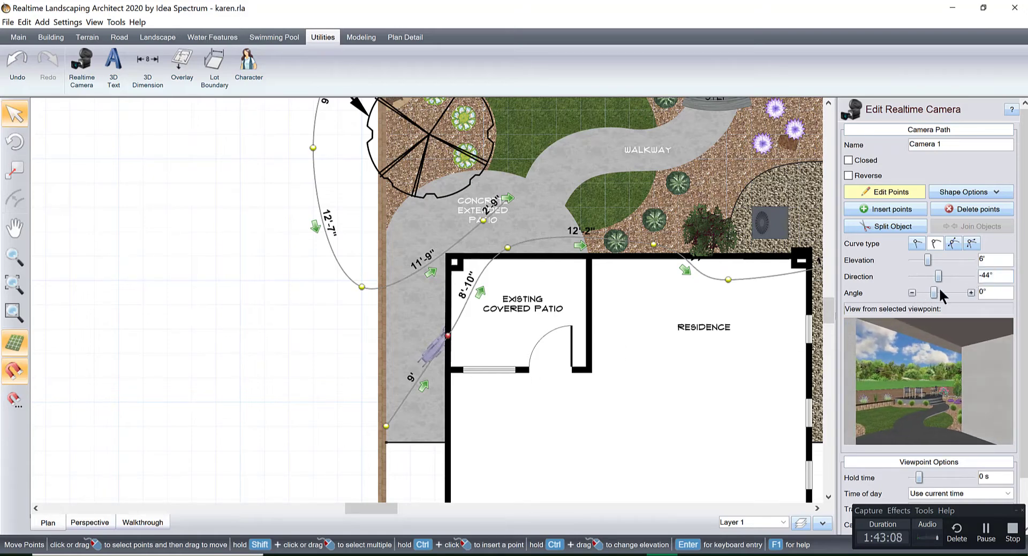
left_click(971, 292)
left_click(970, 292)
left_click(970, 293)
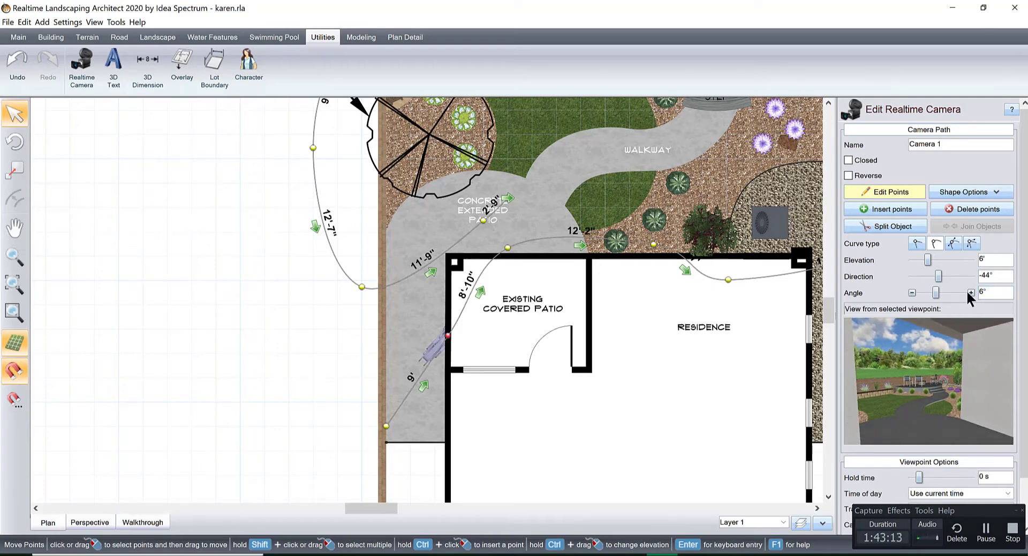
Step: Tilt the next viewpoint along the patio wall up to about 9°
left_click(506, 249)
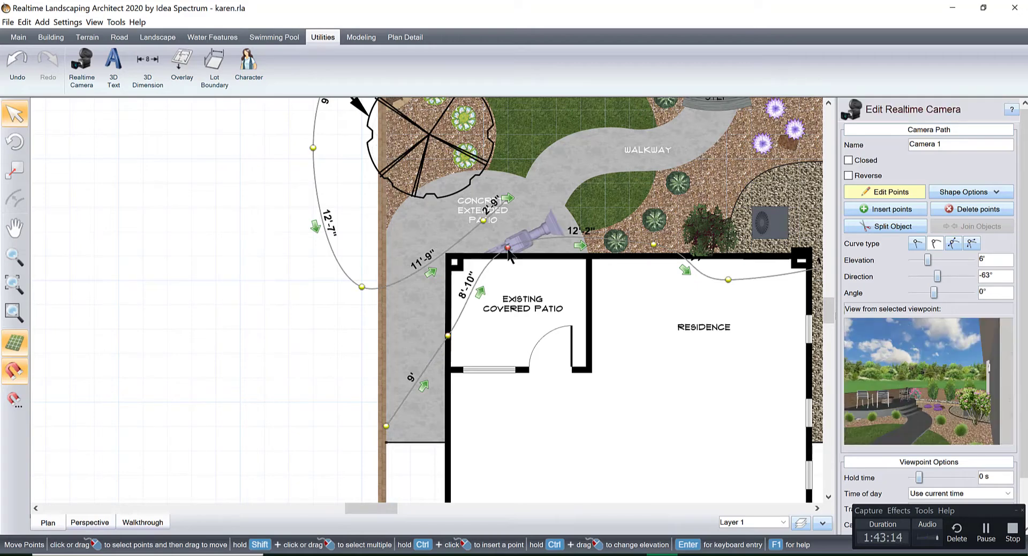
left_click(969, 294)
left_click(970, 294)
left_click(969, 294)
left_click(970, 294)
left_click(970, 294)
left_click(970, 293)
left_click(970, 294)
left_click(970, 294)
left_click(970, 294)
Step: Reposition that viewpoint onto the patio edge and set its direction to -43°
left_click_drag(510, 248, 492, 266)
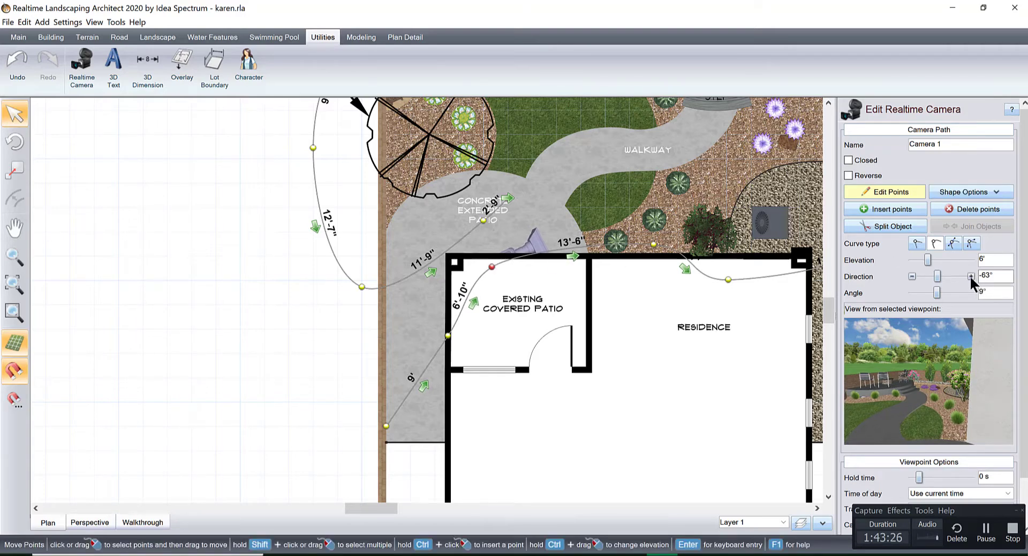
left_click(970, 277)
left_click(970, 276)
left_click(970, 276)
left_click(970, 277)
left_click(970, 277)
left_click(970, 276)
left_click(970, 277)
left_click(970, 277)
left_click(969, 276)
left_click(970, 276)
left_click(970, 277)
left_click_drag(488, 275, 485, 280)
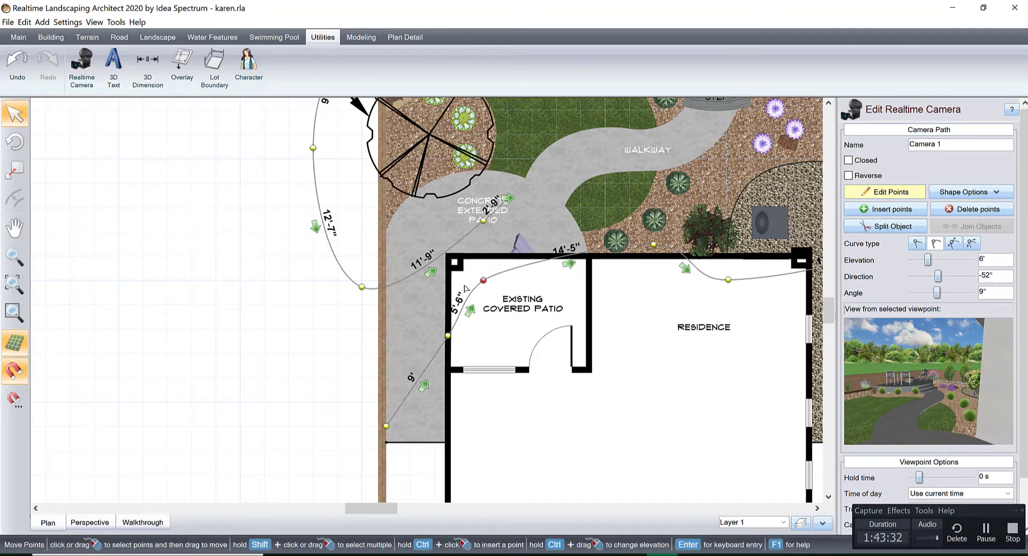
left_click_drag(482, 280, 483, 273)
left_click(970, 276)
left_click(969, 276)
left_click(970, 276)
left_click(970, 275)
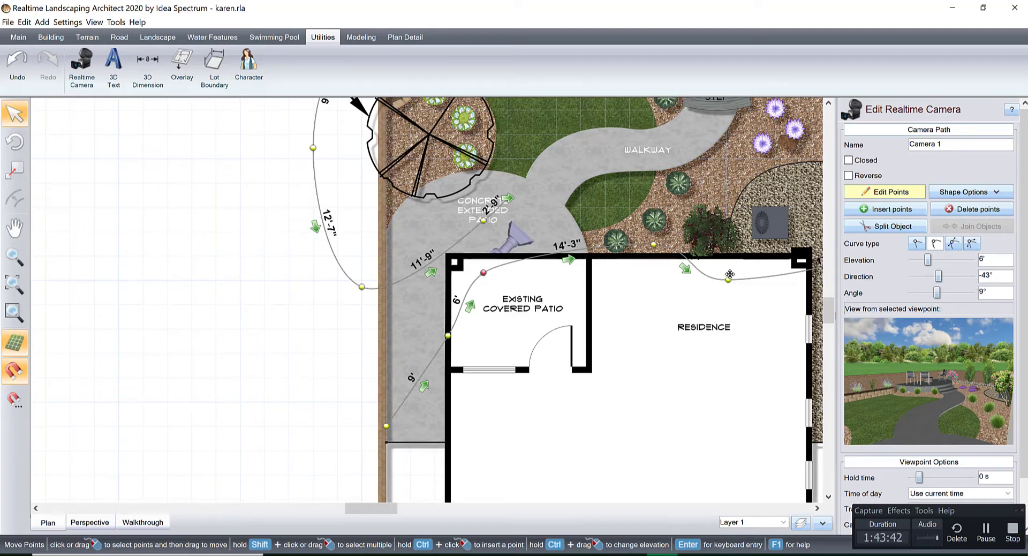
Step: Select the viewpoint along the residence's back wall and tilt it further downward
left_click(654, 243)
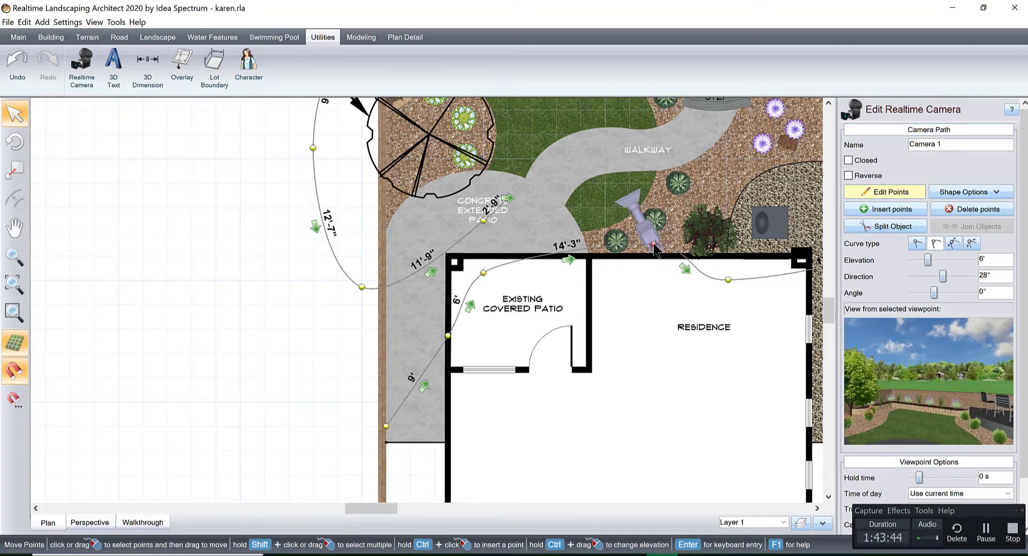
middle_click_drag(708, 236, 562, 283)
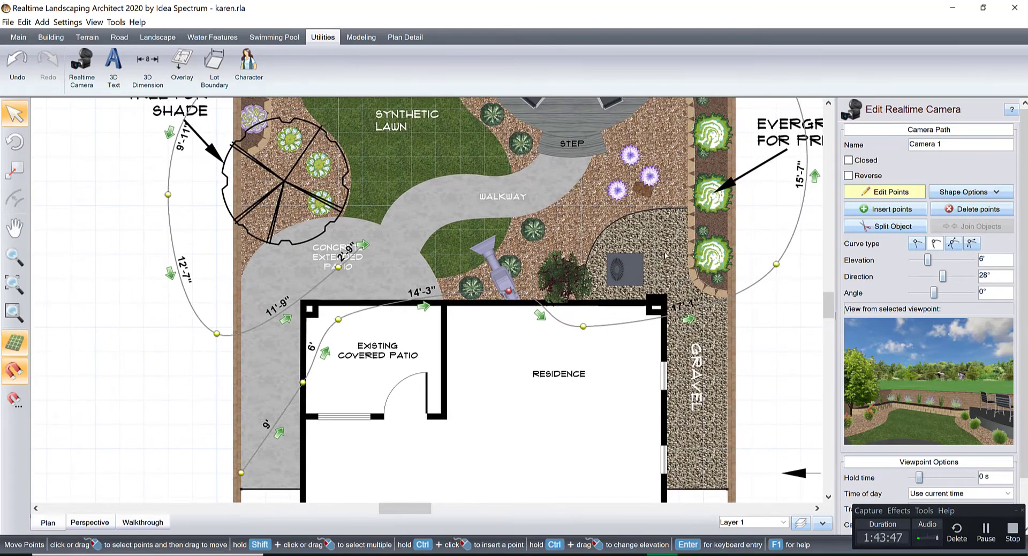
left_click(912, 276)
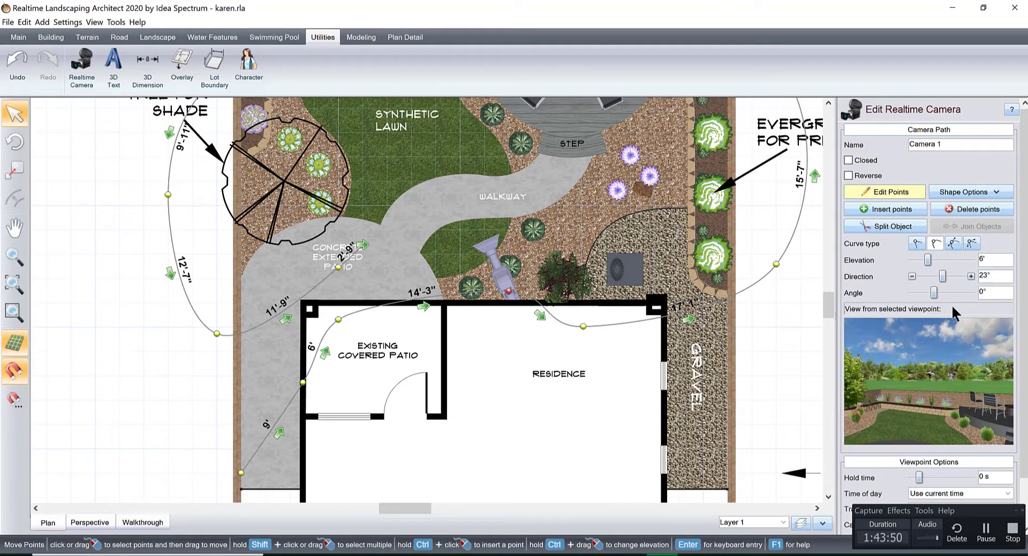
left_click(971, 292)
left_click(971, 292)
left_click(970, 292)
left_click(970, 292)
left_click(970, 292)
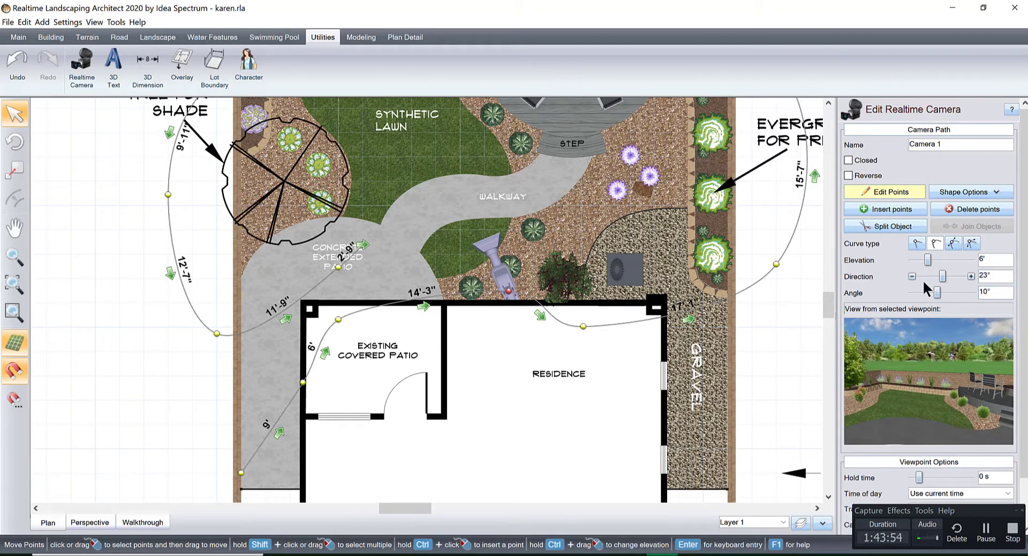
Step: Lower the back-wall viewpoint's direction with repeated minus steps
left_click(911, 276)
left_click(911, 276)
left_click(911, 276)
left_click(911, 275)
left_click(911, 275)
left_click(911, 276)
left_click(911, 276)
left_click(910, 276)
left_click(911, 275)
left_click(911, 275)
left_click(911, 276)
left_click(911, 276)
left_click(911, 275)
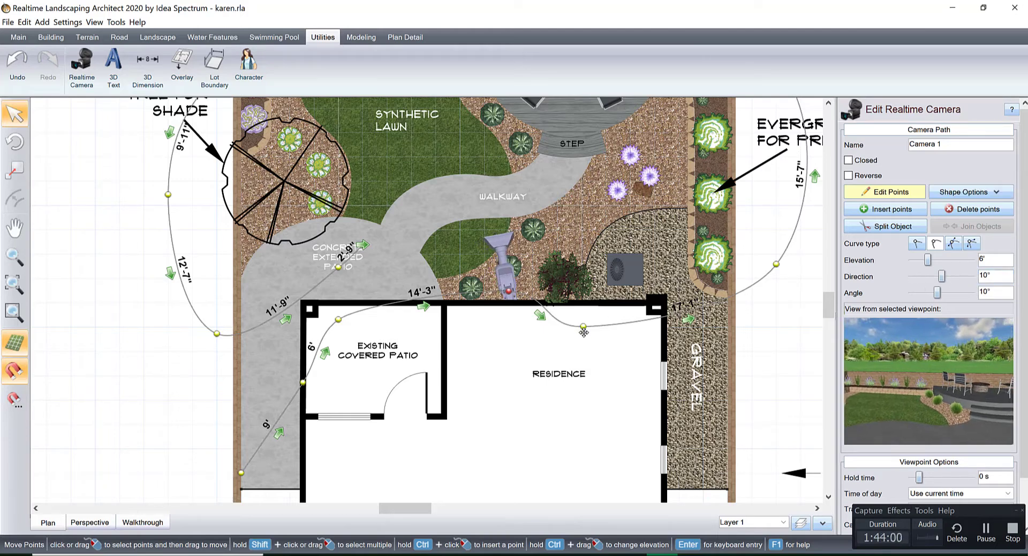
Step: Raise the back-wall viewpoint's elevation to 10', leaving it at -2° direction and 32° tilt
double_click(998, 259)
key("BackSpace")
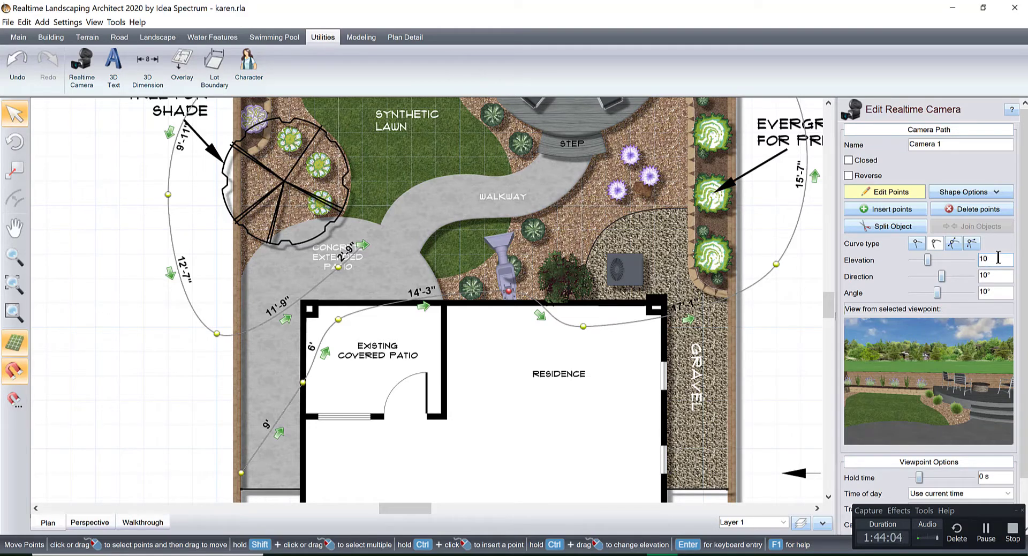
type("10")
key("Return")
left_click(971, 293)
left_click(971, 293)
left_click(970, 292)
left_click(971, 293)
left_click(971, 293)
left_click(971, 293)
left_click(971, 293)
left_click(971, 293)
left_click_drag(970, 291, 971, 291)
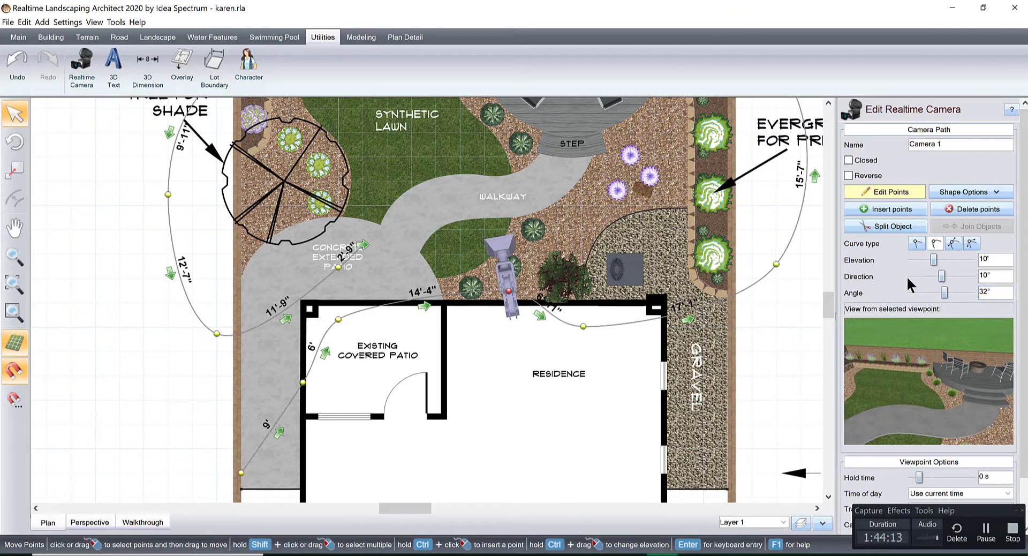
left_click_drag(912, 276, 912, 276)
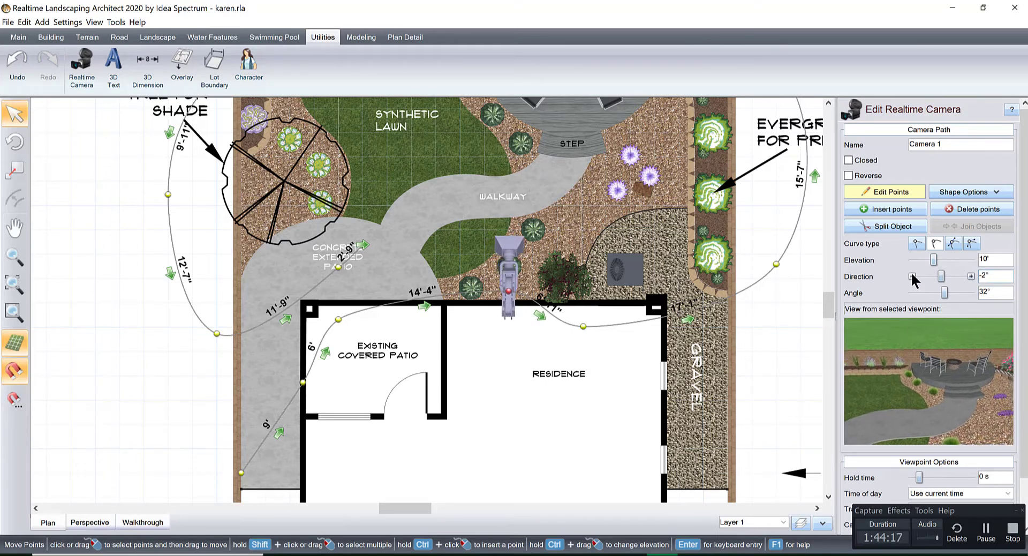
left_click(585, 327)
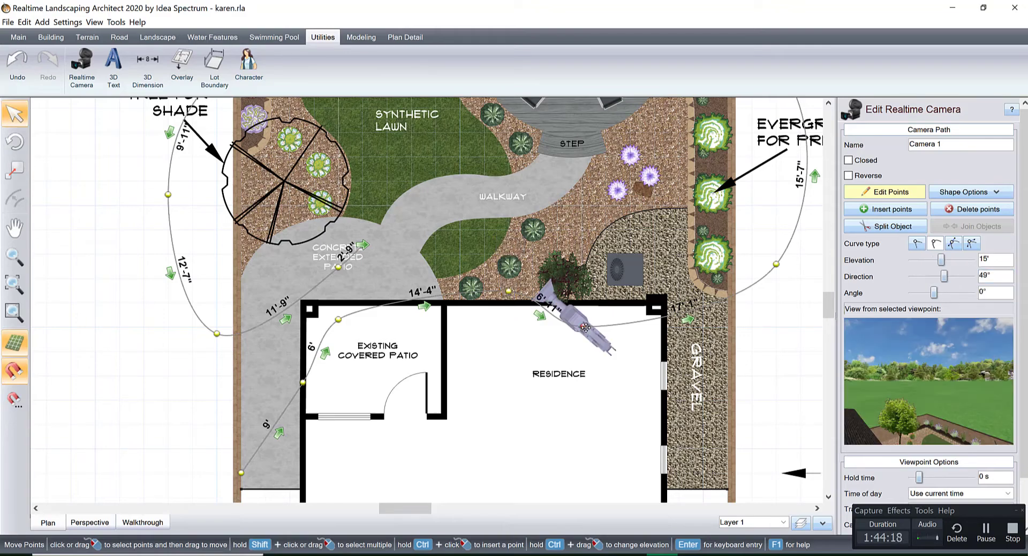
Step: Slide the viewpoint right along the path and tilt it down toward 21°
left_click_drag(593, 327, 608, 327)
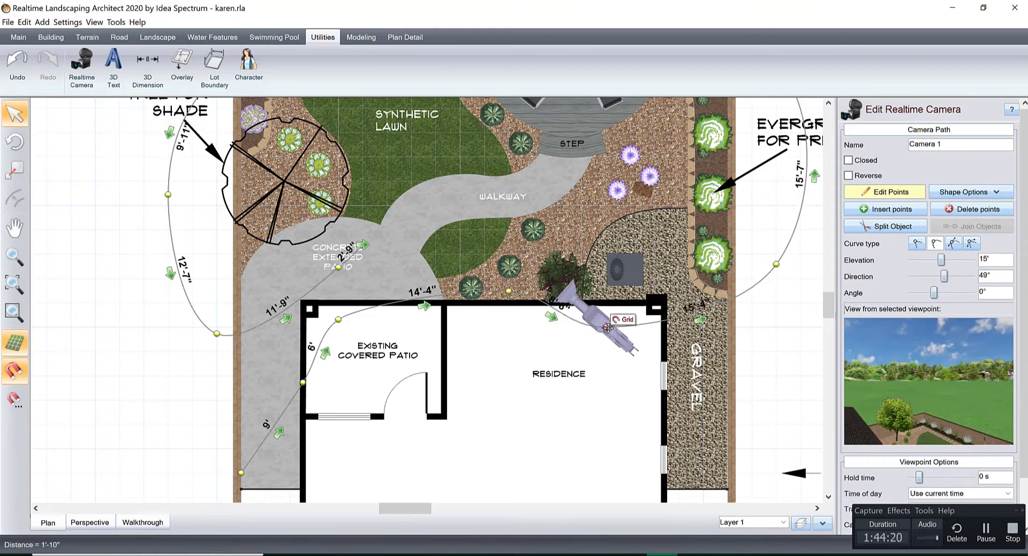
left_click(970, 292)
left_click(970, 293)
left_click(970, 293)
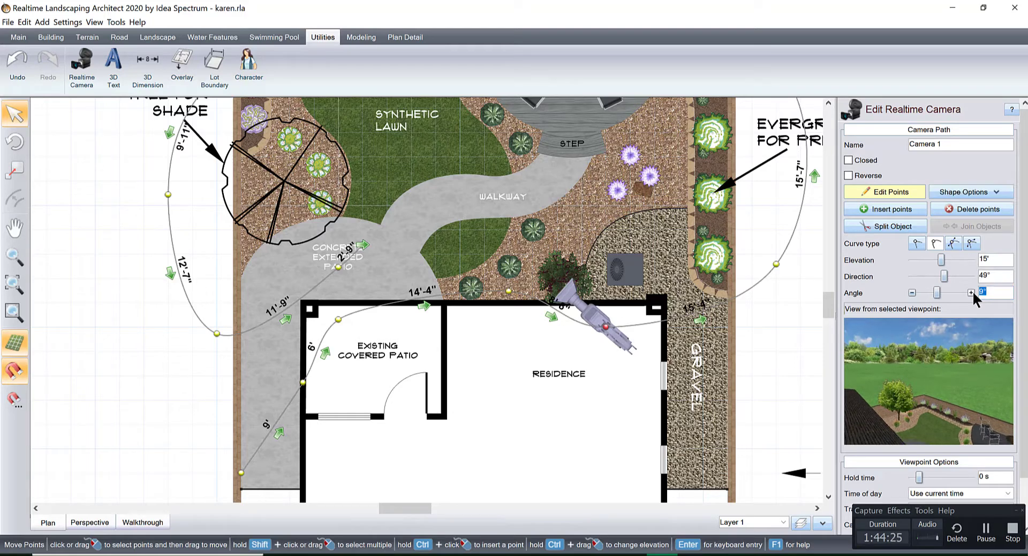
left_click(970, 292)
left_click(970, 293)
left_click(970, 292)
left_click(971, 292)
left_click(971, 292)
left_click(970, 292)
left_click(971, 293)
left_click(970, 292)
Step: Rotate the viewpoint's direction downward toward 25°
left_click(912, 276)
left_click(911, 277)
left_click(912, 276)
left_click(912, 276)
left_click(912, 276)
left_click(912, 276)
left_click(911, 277)
left_click(912, 276)
left_click(911, 276)
left_click(911, 276)
left_click(912, 276)
left_click(911, 276)
left_click(912, 276)
left_click(911, 276)
left_click(912, 277)
left_click(911, 276)
left_click(912, 276)
left_click(912, 276)
left_click(912, 276)
left_click(911, 276)
left_click(911, 276)
left_click(912, 276)
left_click(911, 276)
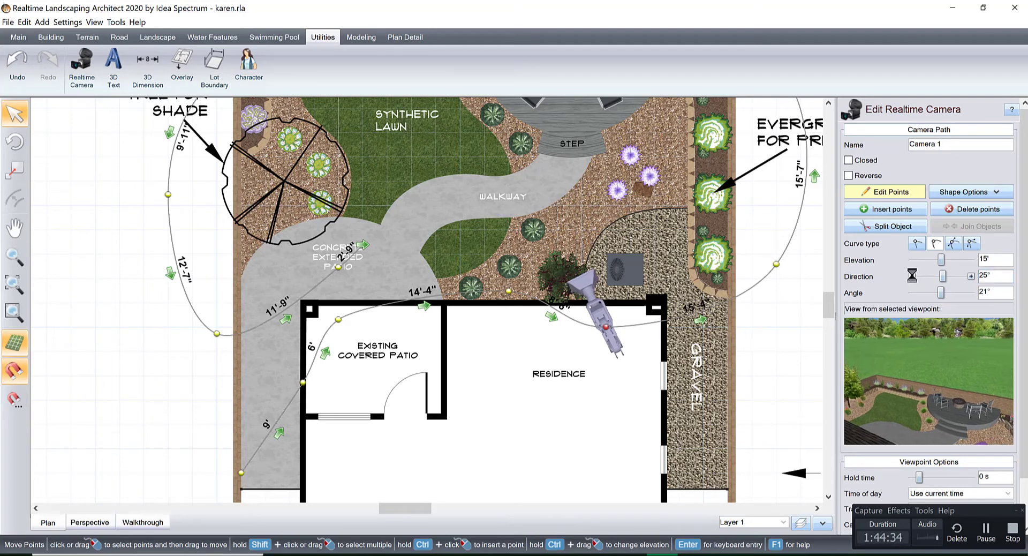
Step: Steepen the tilt to 45° and nudge the viewpoint up and right along the path
left_click(971, 293)
left_click(970, 292)
left_click(971, 293)
left_click(970, 293)
left_click(970, 293)
left_click(971, 292)
left_click(971, 293)
left_click(970, 292)
left_click(971, 293)
left_click(971, 292)
left_click(971, 292)
left_click_drag(607, 328, 619, 317)
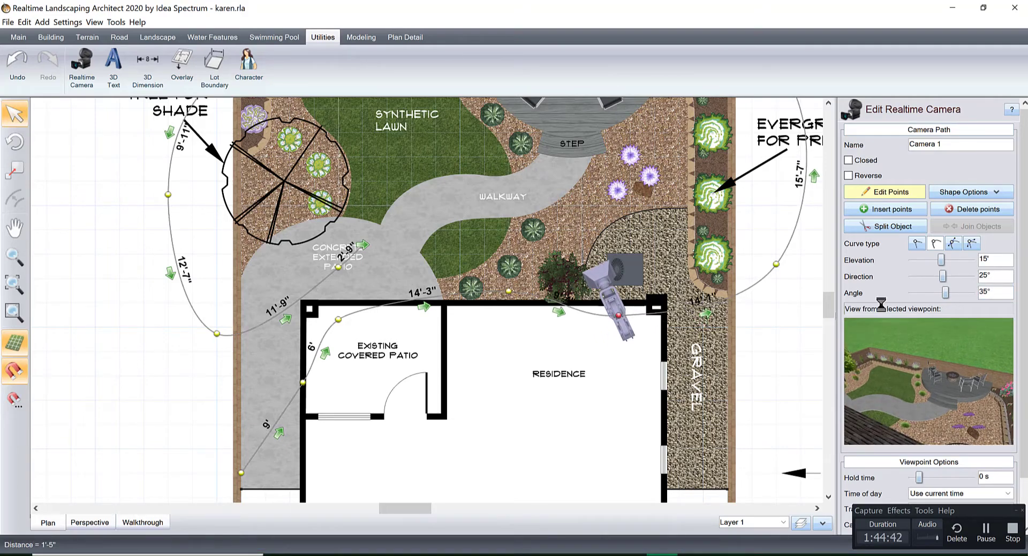
left_click(971, 293)
left_click(970, 293)
left_click(970, 293)
left_click(971, 293)
left_click(970, 293)
left_click(970, 293)
left_click(970, 292)
left_click(971, 293)
left_click(970, 293)
left_click(970, 293)
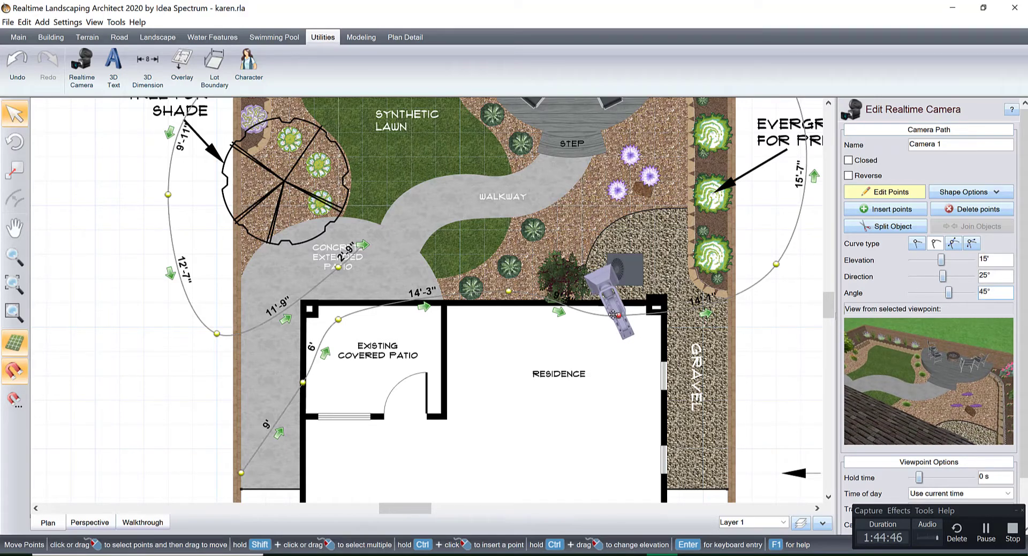
left_click_drag(622, 317, 623, 313)
Step: Tilt the viewpoint beside the evergreens down to 24°
left_click(775, 264)
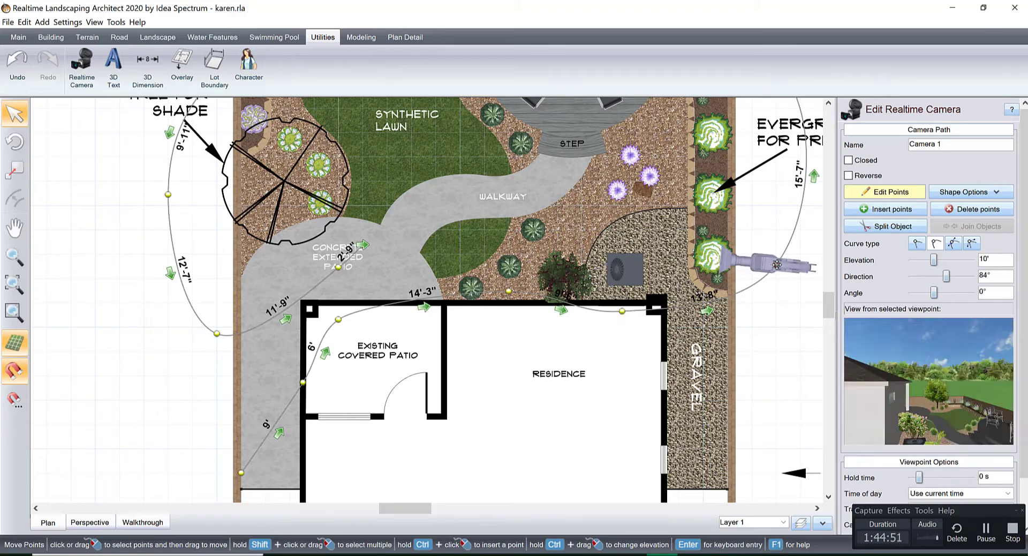
left_click(970, 292)
left_click(971, 293)
left_click(971, 293)
left_click(970, 293)
left_click(970, 293)
left_click(970, 293)
left_click(970, 293)
left_click(970, 293)
left_click(970, 292)
left_click(971, 293)
left_click(970, 293)
left_click(970, 293)
left_click(971, 293)
left_click(971, 292)
left_click(970, 293)
left_click(970, 293)
left_click(970, 293)
left_click(970, 293)
left_click(970, 292)
left_click(970, 293)
left_click(971, 293)
left_click(970, 293)
left_click(970, 293)
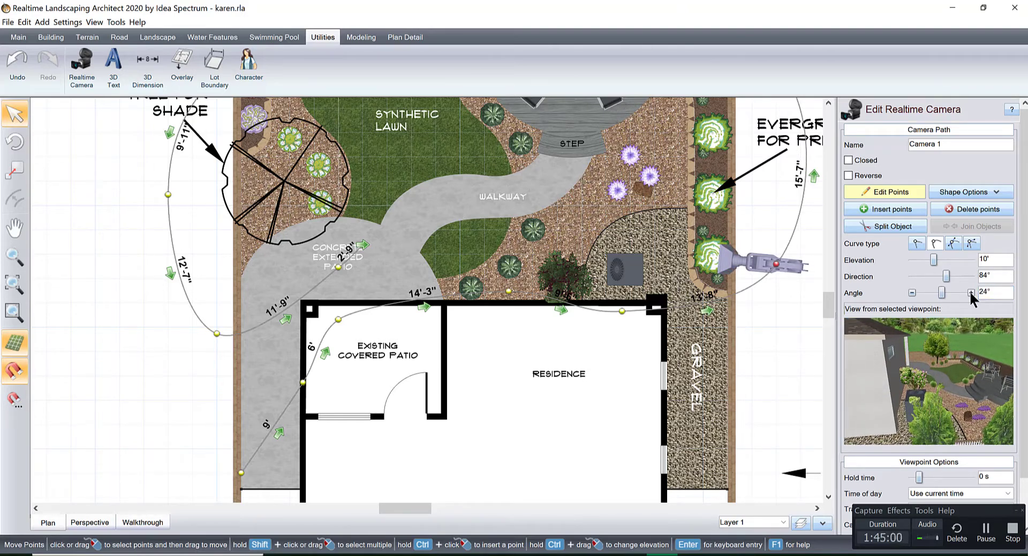
Step: Insert a new viewpoint on the path by the gravel strip and start adjusting its direction
left_click(870, 210)
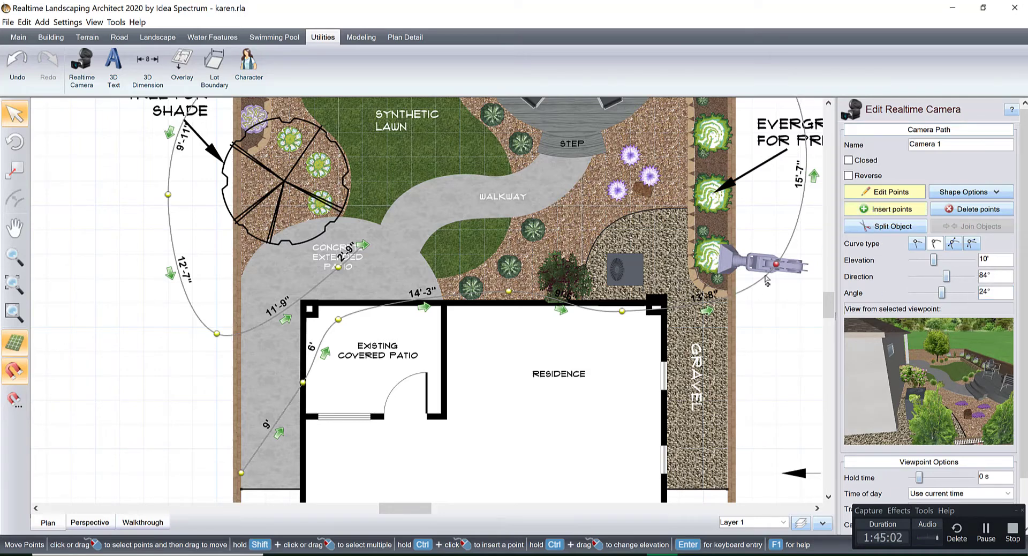
left_click(709, 304)
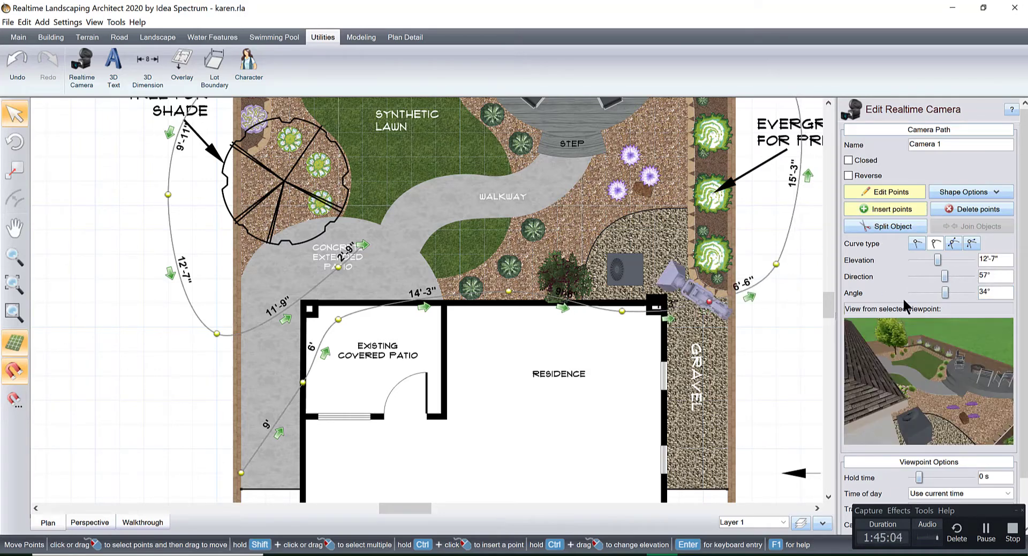
left_click(970, 276)
left_click(970, 276)
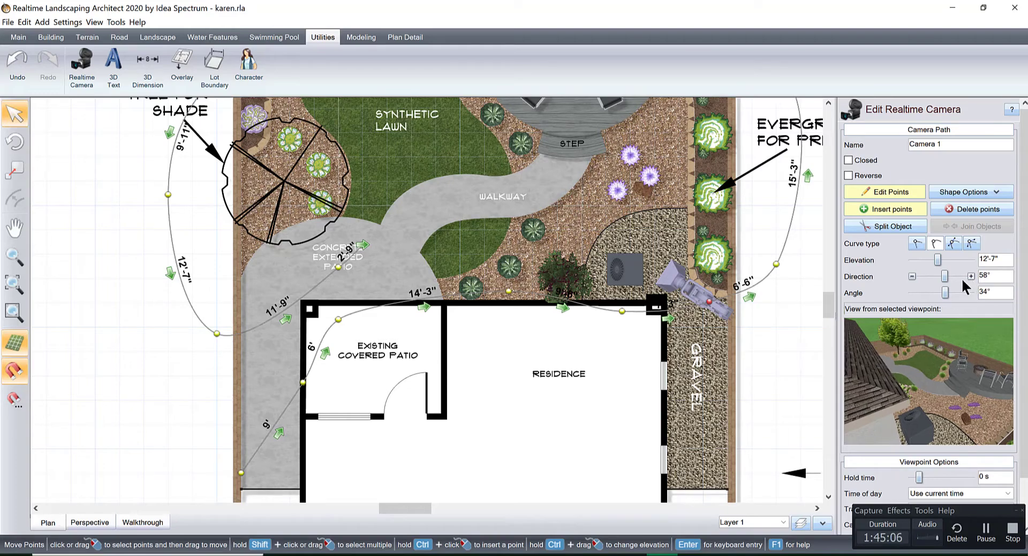
left_click(912, 277)
left_click(912, 276)
left_click(911, 276)
left_click(912, 276)
left_click(911, 276)
left_click(912, 276)
left_click(912, 276)
Step: Aim the new viewpoint at 42° with a 39° tilt, then reselect the evergreen viewpoint
left_click(911, 275)
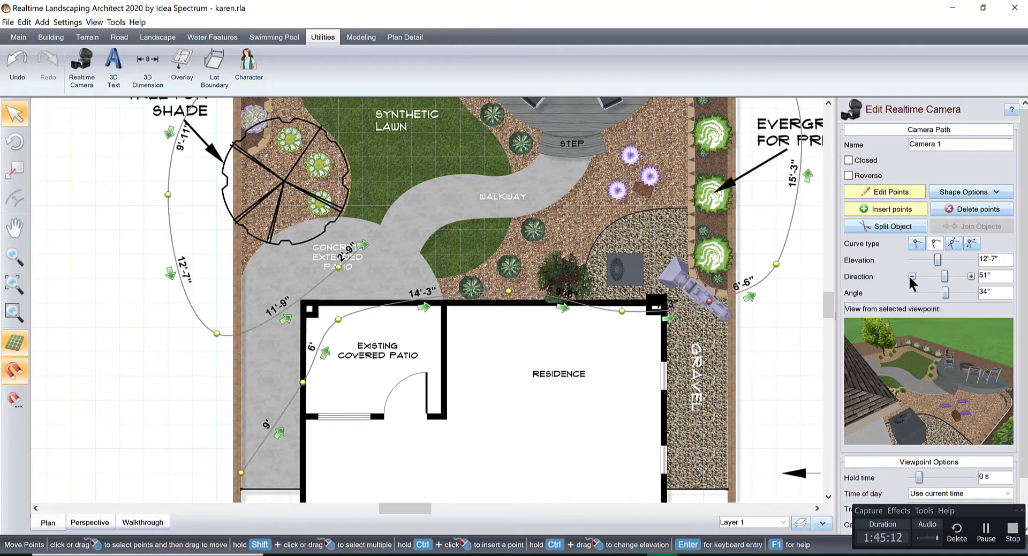
left_click(911, 276)
left_click(911, 275)
left_click(911, 275)
left_click(911, 276)
left_click(910, 276)
left_click(911, 276)
left_click(910, 276)
left_click(911, 275)
left_click(911, 276)
left_click(970, 292)
left_click(971, 292)
left_click(970, 292)
left_click(970, 292)
left_click(971, 292)
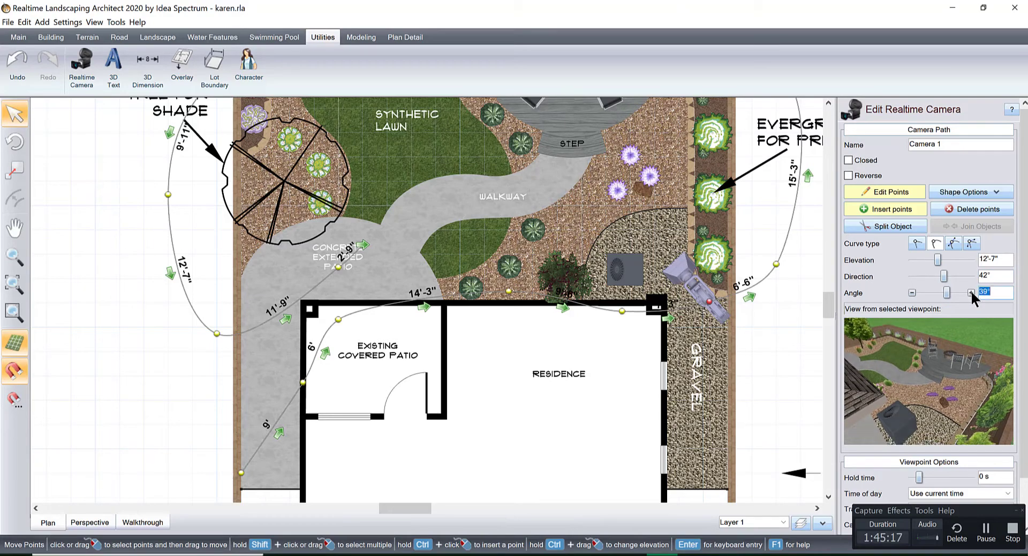
left_click(776, 265)
Step: Add a viewpoint beside the privacy evergreens, tilt it downward and move it closer to them
middle_click_drag(793, 290, 611, 368)
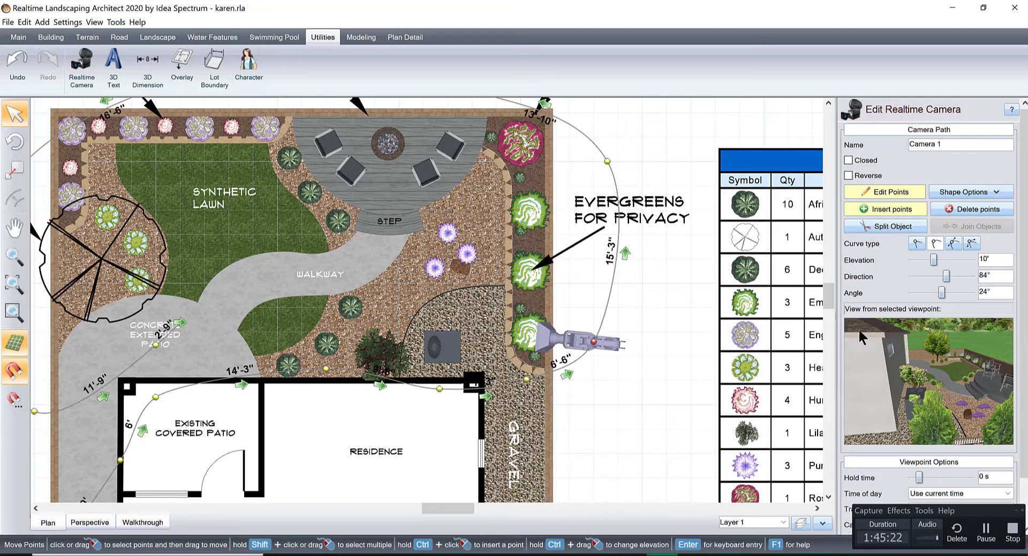
left_click(618, 235, "ctrl")
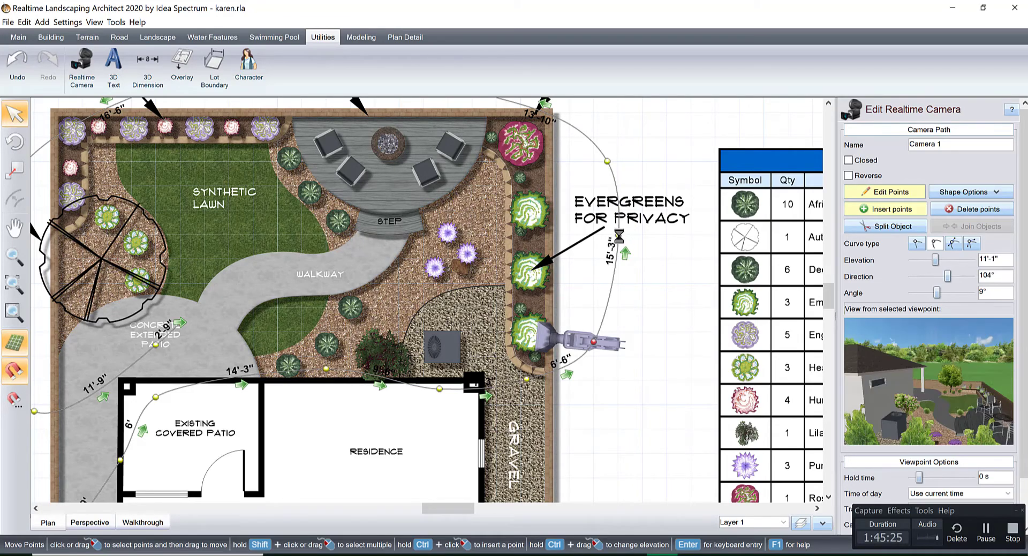
left_click(970, 292)
left_click(970, 292)
left_click(970, 292)
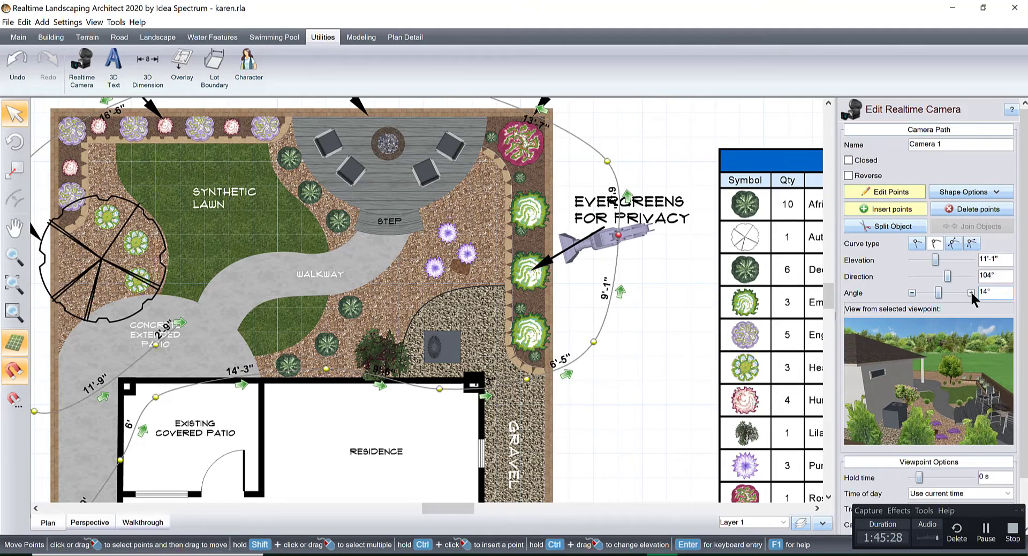
mouse_move(596, 338)
left_mouse_down()
mouse_move(574, 331)
mouse_move(591, 331)
left_mouse_up()
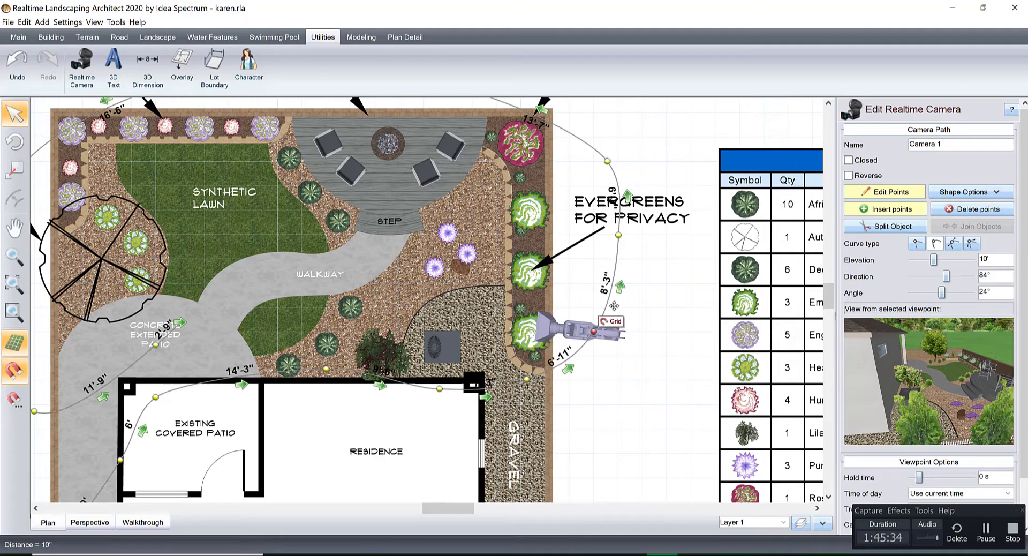
left_click_drag(618, 235, 594, 236)
Step: Tilt the new viewpoint to 24°, turn its direction to 95° and set its elevation to 15'
left_click(970, 292)
left_click(970, 293)
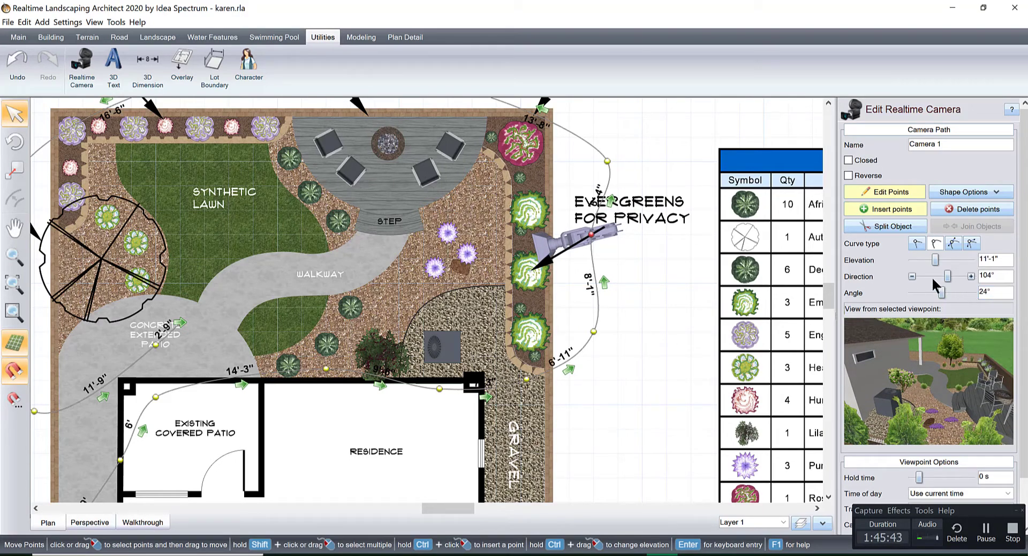
left_click(911, 275)
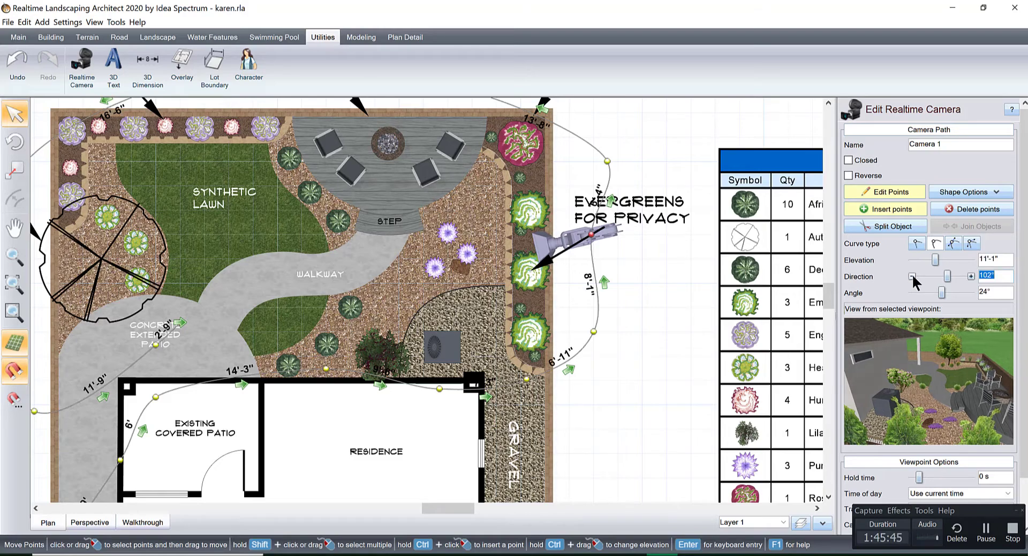
left_click(911, 276)
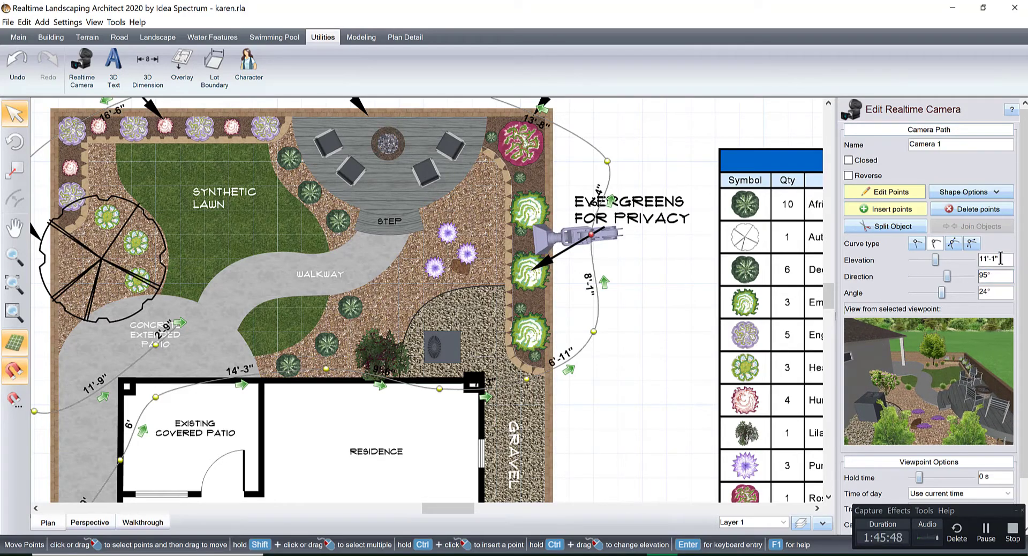
type("15")
key("Return")
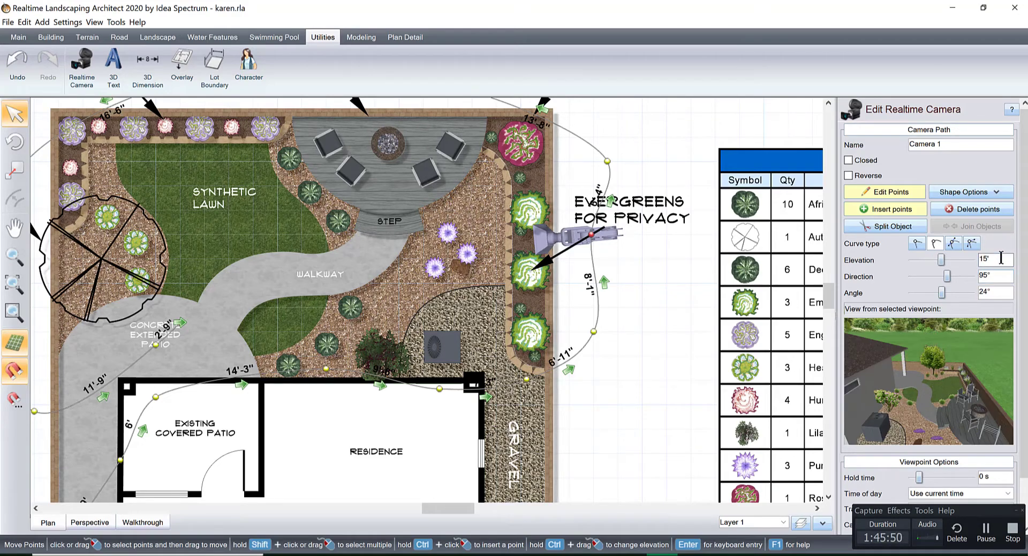
Step: Tilt the evergreens viewpoint to 33°, lower it to 14', nudge it right and turn it to 92°
left_click(971, 292)
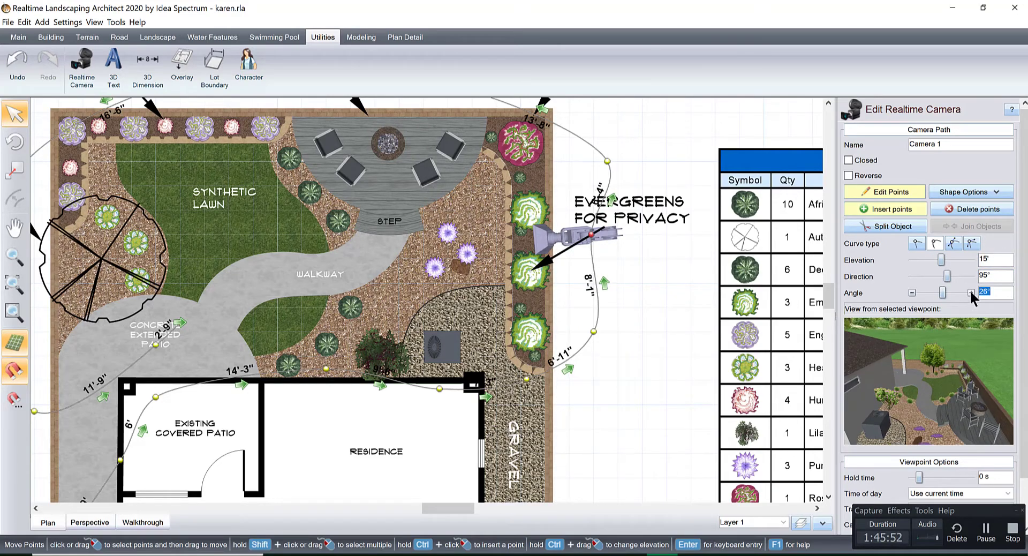
left_click(971, 292)
left_click(971, 293)
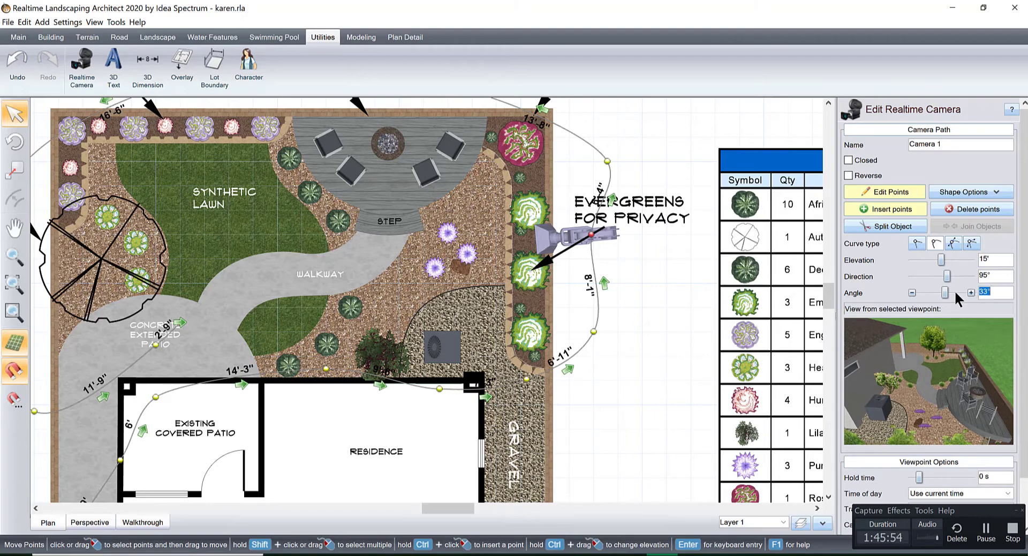
left_click(992, 262)
type("14")
key("Return")
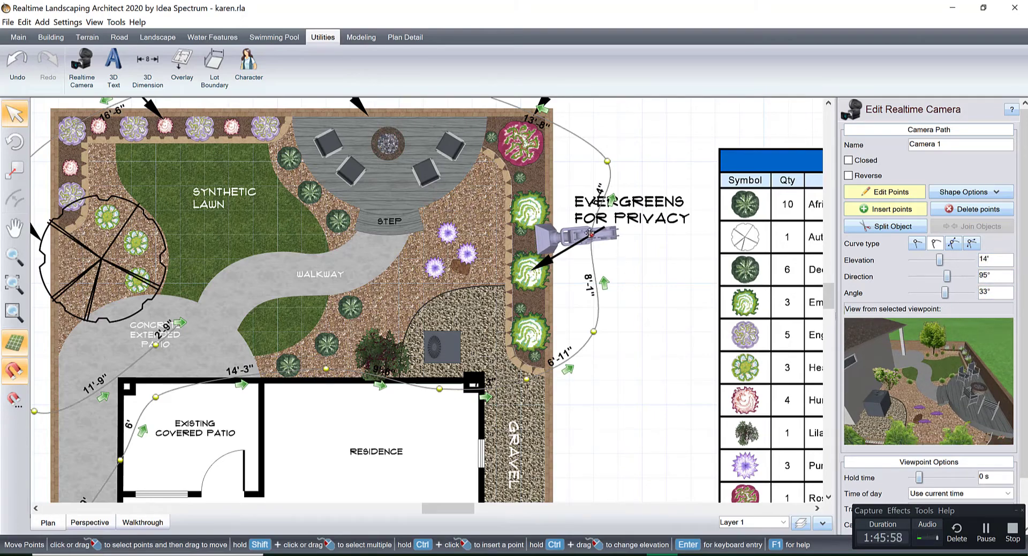
left_click_drag(590, 233, 614, 242)
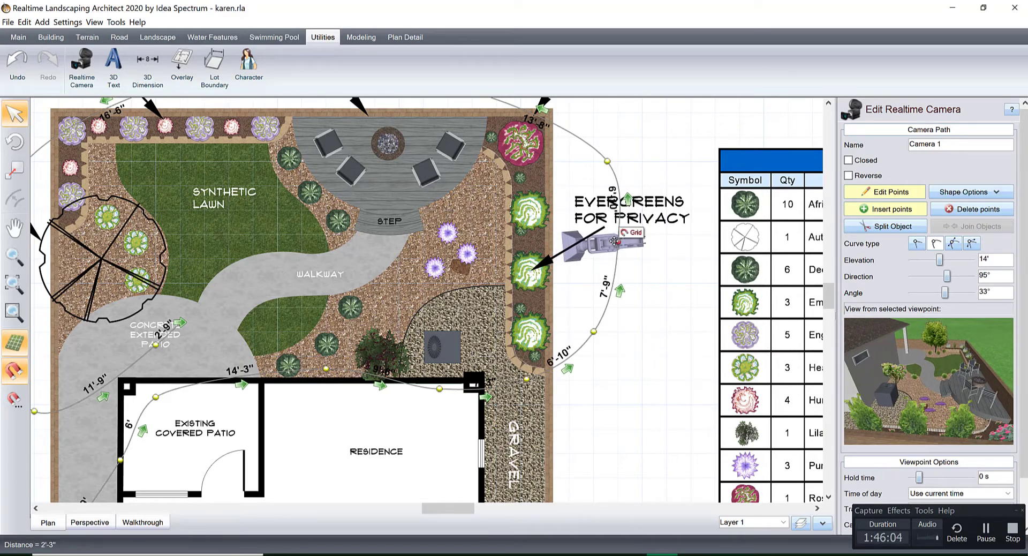
left_click(911, 277)
left_click(911, 277)
left_click(911, 276)
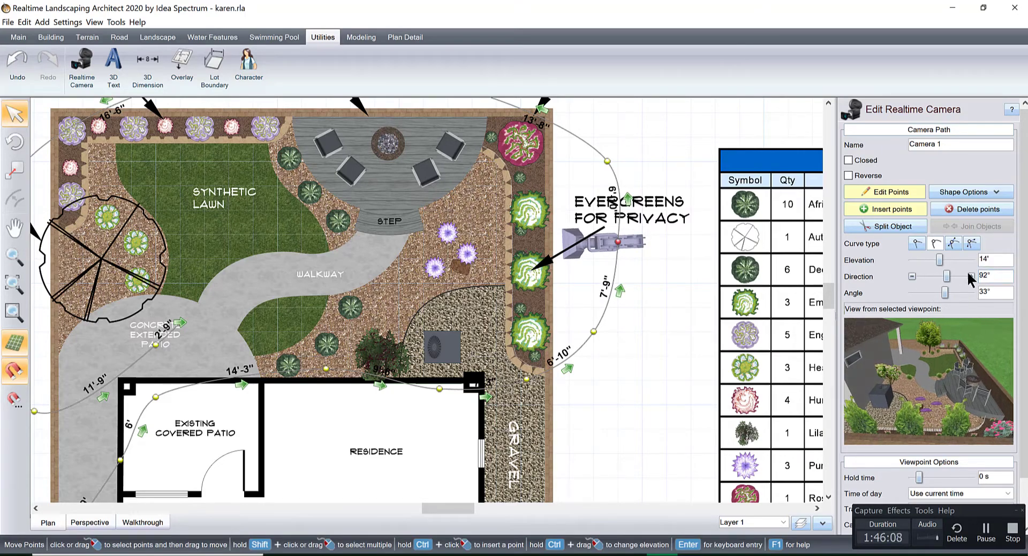
Step: Tilt the next camera-path viewpoint further down and slide it toward the top-right planting bed
left_click(606, 161)
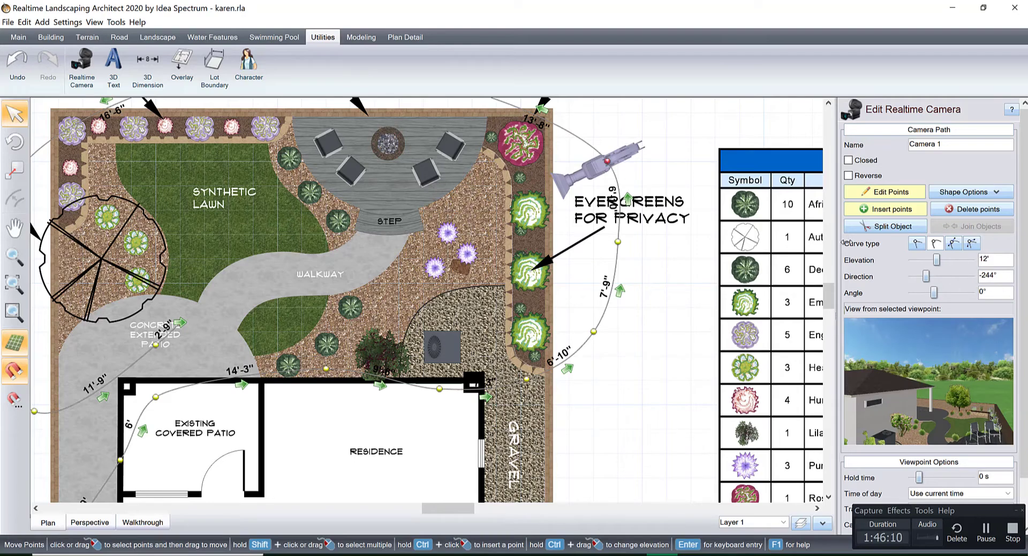
left_click(970, 292)
left_click(970, 292)
left_click(970, 292)
left_click(970, 292)
left_click(970, 292)
left_click(970, 292)
left_click(971, 292)
left_click(970, 293)
left_click(970, 293)
left_click(970, 292)
left_click(970, 292)
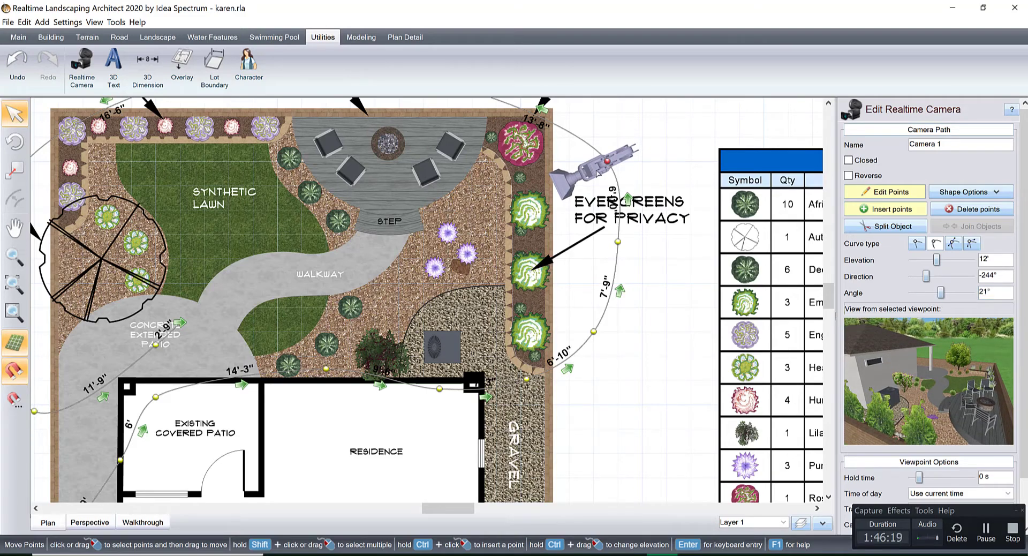
left_click_drag(605, 159, 569, 130)
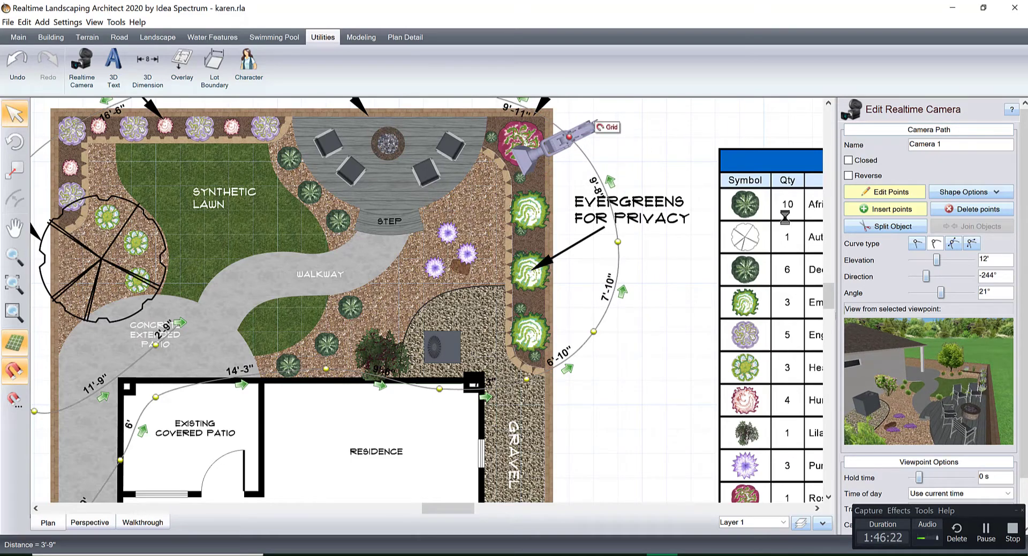
Step: Rotate that viewpoint's direction to -236° and tilt it down to 27°
left_click(969, 276)
left_click(970, 276)
left_click(970, 275)
left_click(970, 276)
left_click(970, 276)
left_click(971, 293)
left_click(970, 292)
left_click(970, 292)
left_click(971, 292)
left_click(971, 292)
left_click(971, 292)
left_click(970, 292)
left_click(971, 292)
Step: Tilt the viewpoint by the top-right border box further down, to 27°
middle_click_drag(465, 142, 625, 253)
left_click(619, 201)
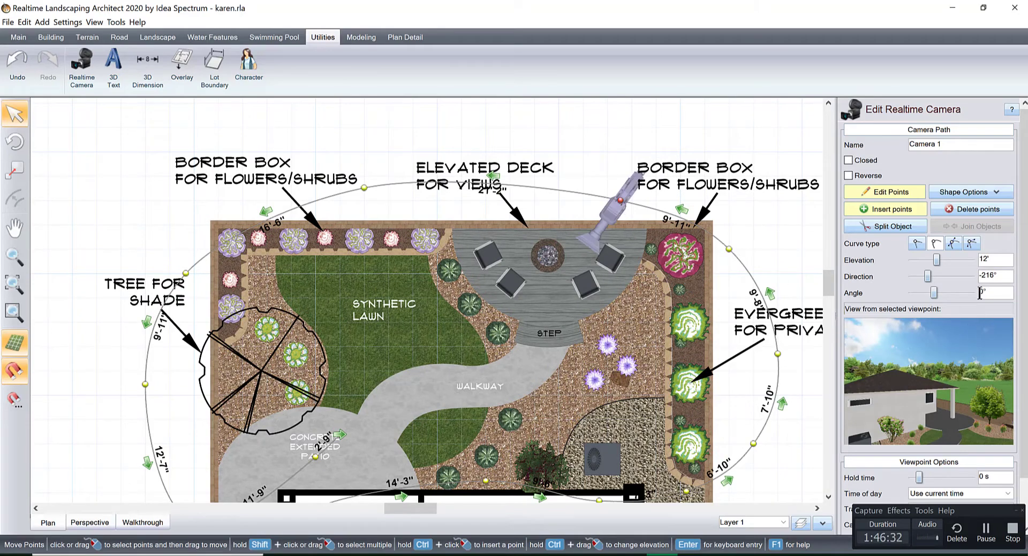
left_click(970, 293)
left_click(970, 293)
left_click(970, 293)
left_click(970, 292)
left_click(971, 293)
left_click(970, 293)
left_click(970, 293)
left_click(970, 293)
left_click(971, 293)
left_click(970, 293)
left_click(970, 293)
left_click(971, 292)
left_click(970, 293)
left_click(970, 293)
left_click(970, 293)
left_click(970, 293)
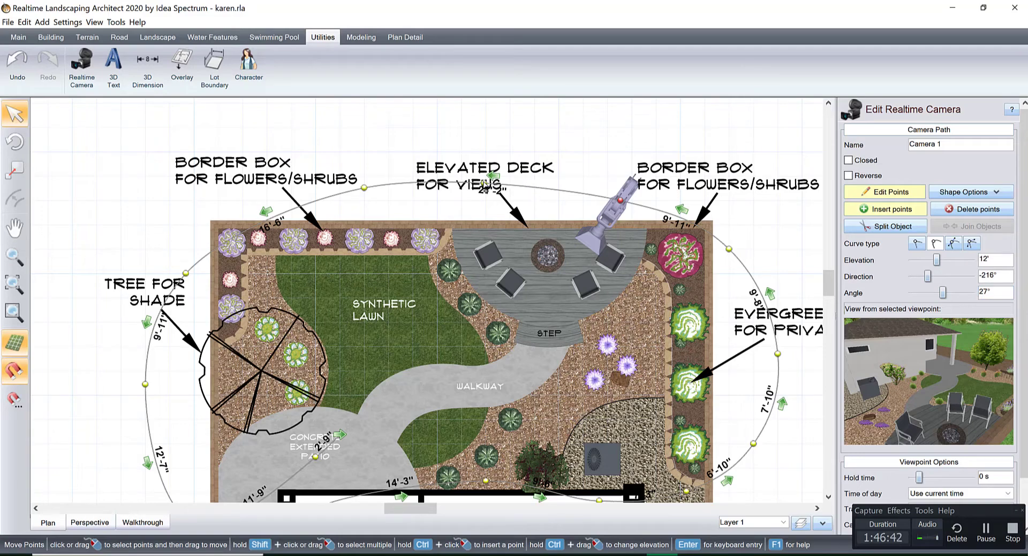
Step: Aim the elevated-deck viewpoint at 180° and ease its downward tilt to about 44°
left_click(483, 188)
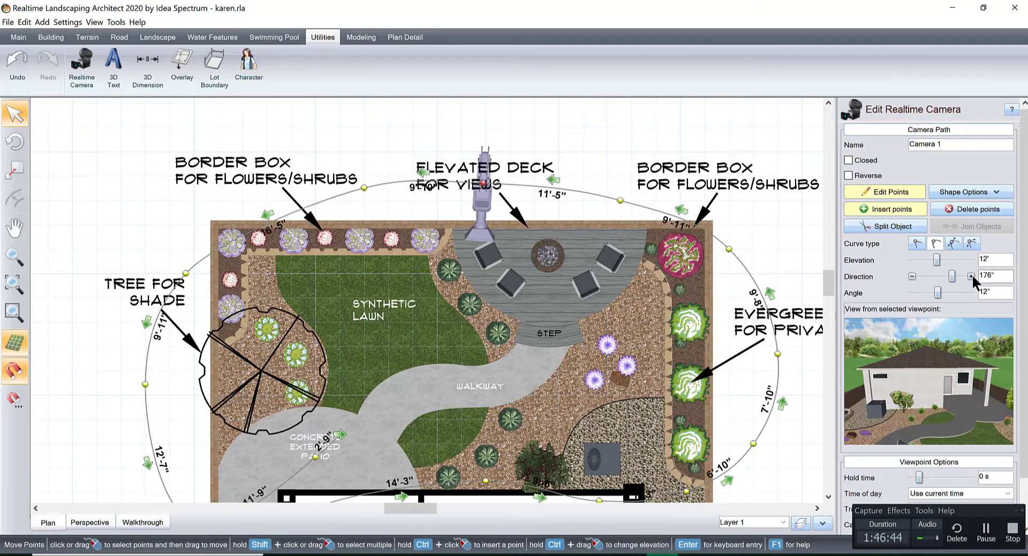
left_click(971, 276)
left_click(970, 276)
left_click(970, 276)
left_click(970, 276)
left_click(970, 277)
left_click(971, 277)
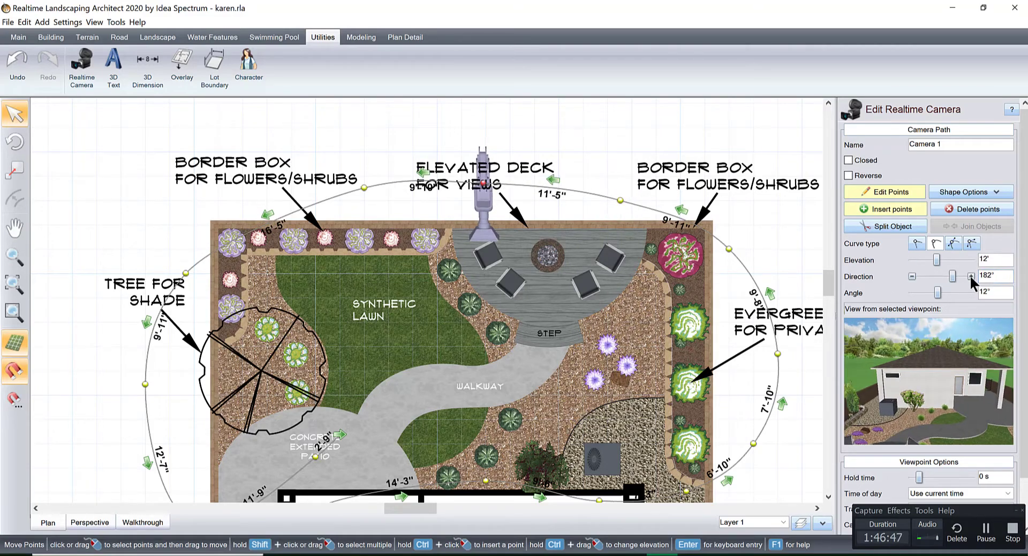
left_click(911, 276)
left_click(911, 276)
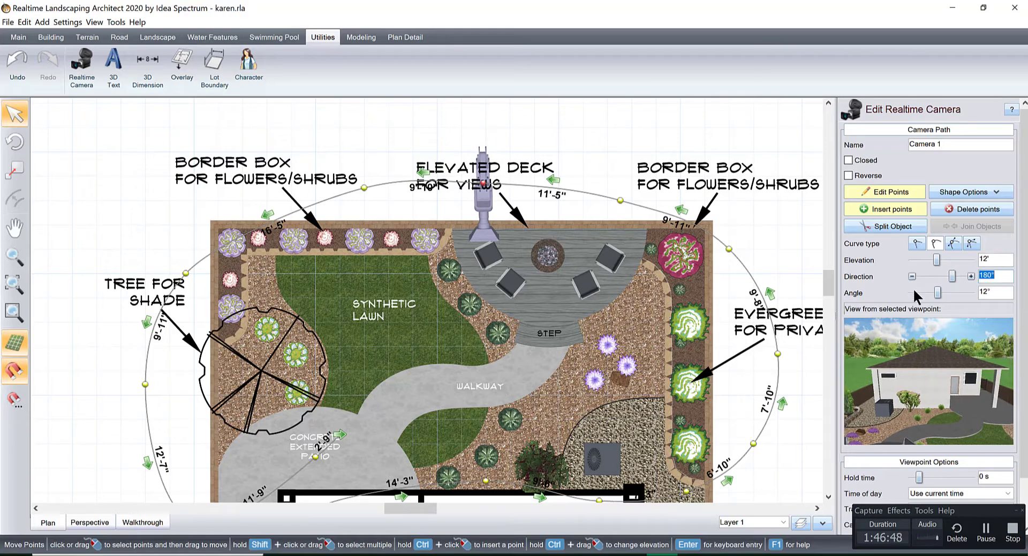
left_click(911, 292)
left_click(911, 292)
left_click(911, 292)
left_click(912, 292)
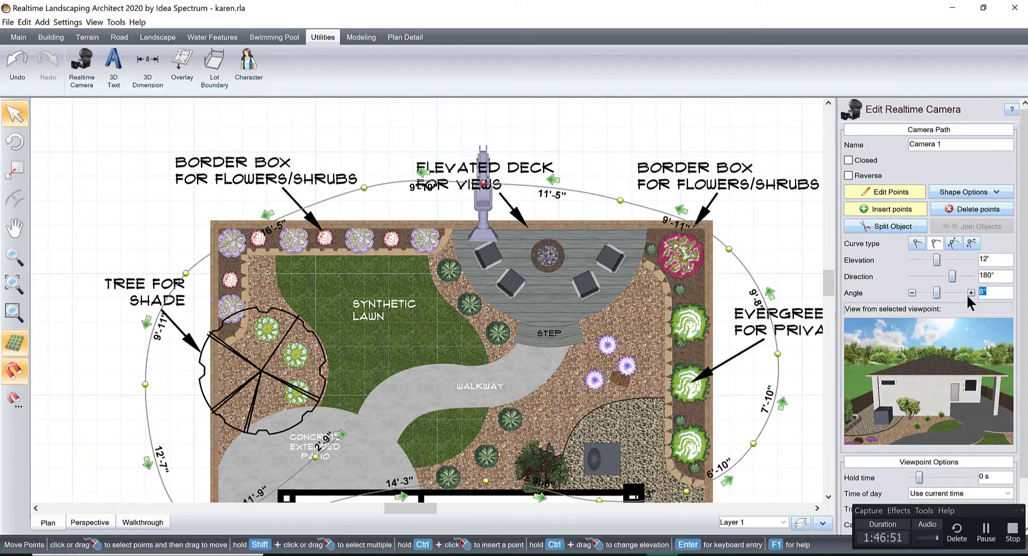
left_click(969, 292)
left_click_drag(962, 292, 945, 293)
Step: Raise the deck viewpoint to 14', fine-tune its tilt to about 36°, and nudge its path point
double_click(990, 260)
type("14")
key("Return")
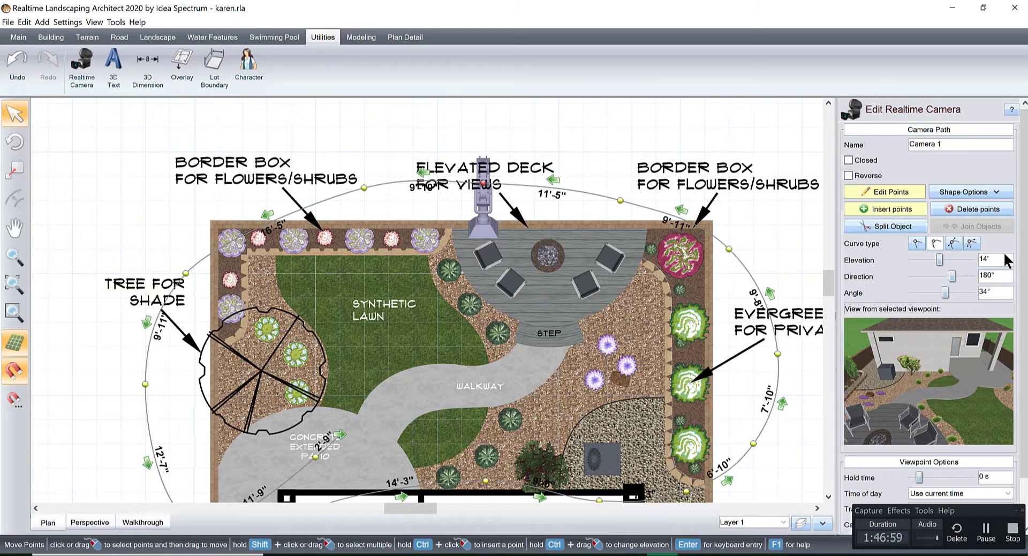
left_click(970, 292)
left_click(970, 292)
left_click(970, 292)
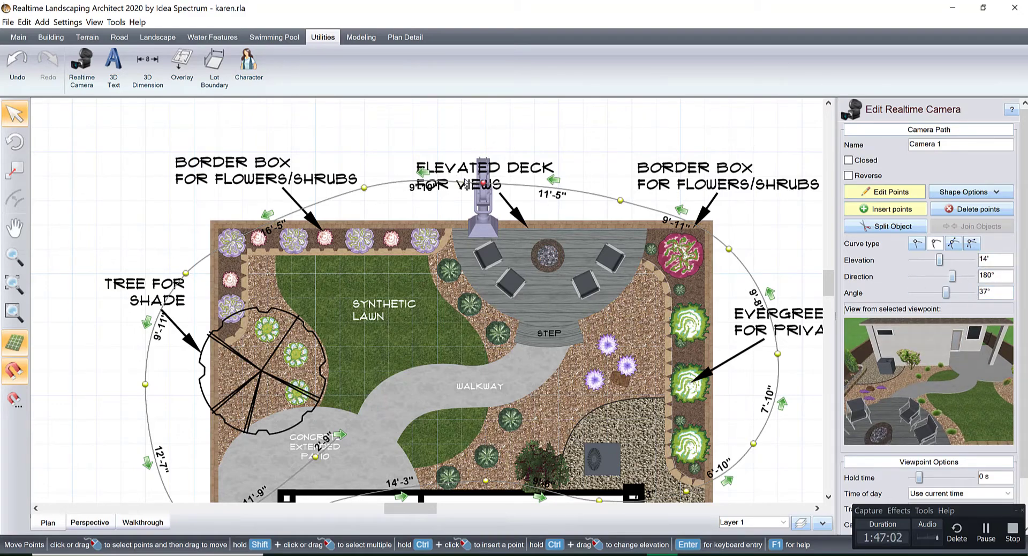
left_click_drag(483, 183, 517, 169)
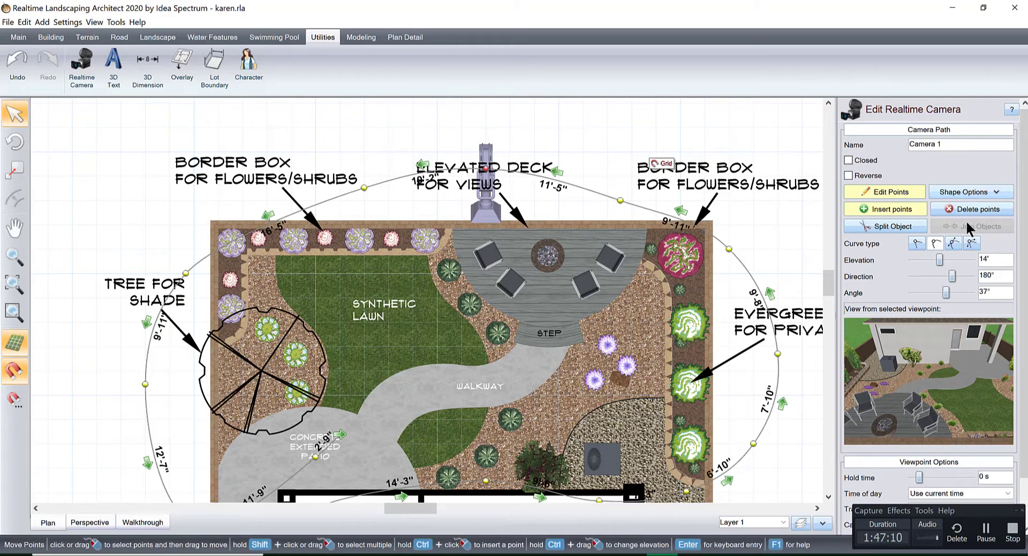
left_click(912, 293)
Step: Move the viewpoint near the top-left border box and tilt it and the next left-side viewpoint downward
middle_click_drag(488, 202, 637, 160)
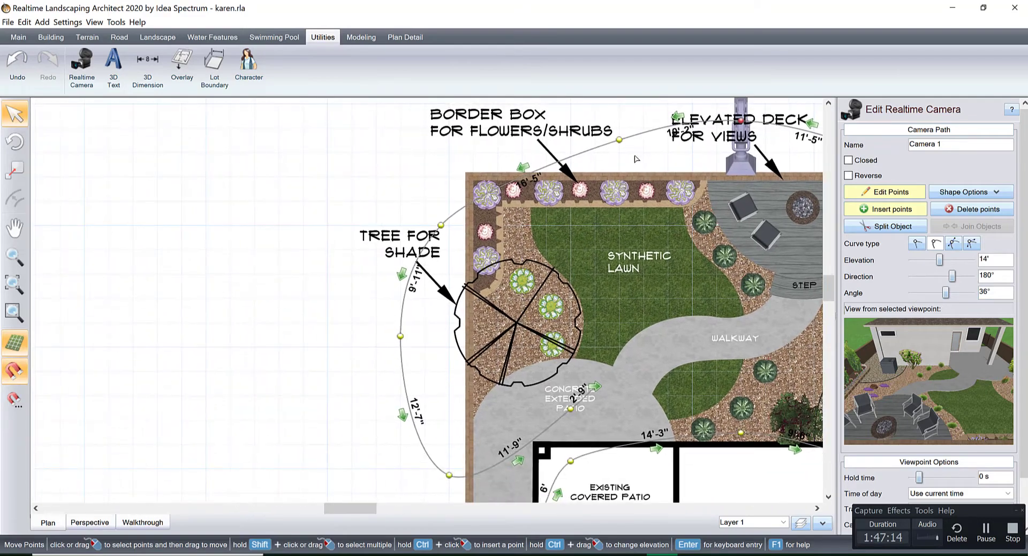
left_click_drag(618, 142, 550, 153)
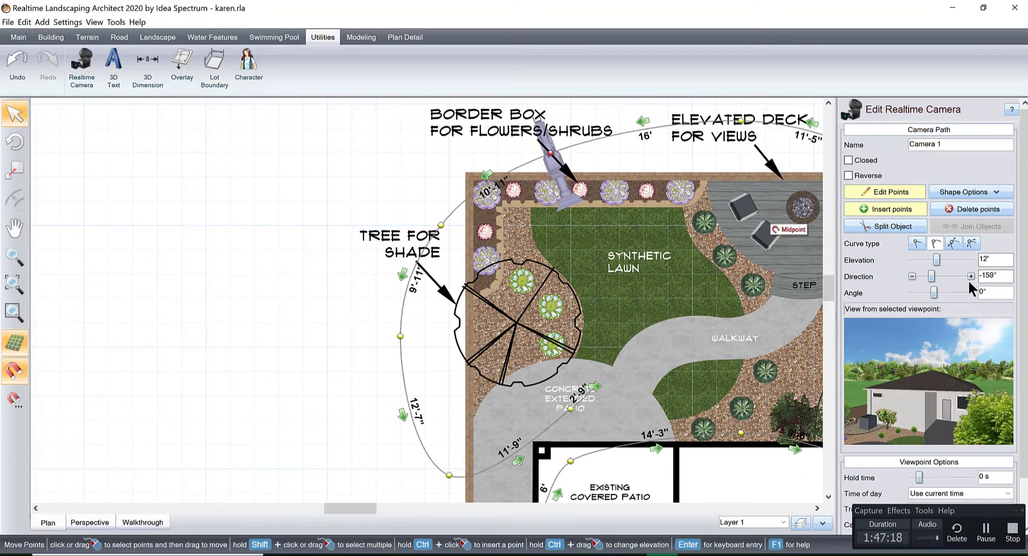
left_click_drag(932, 293, 942, 292)
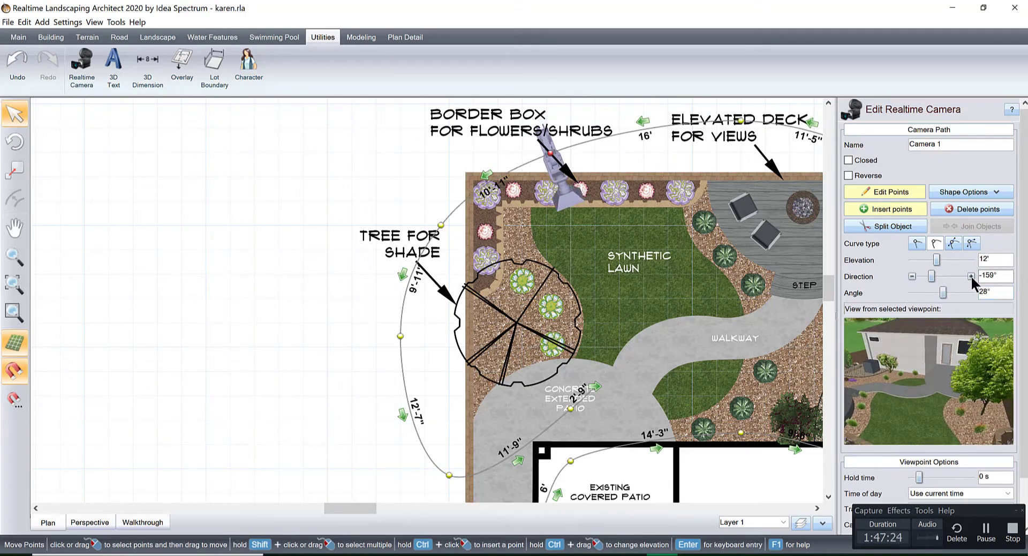
left_click_drag(550, 153, 555, 143)
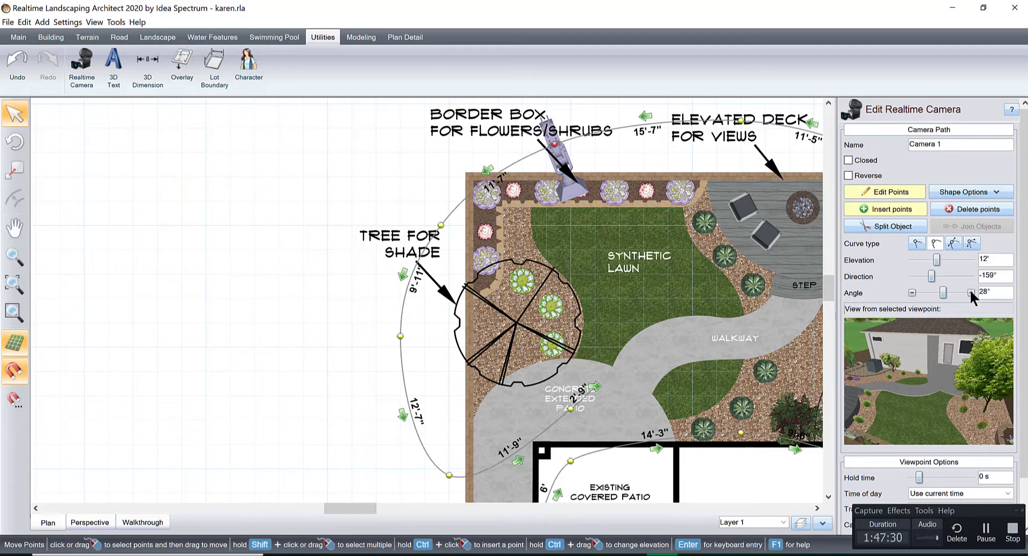
left_click(970, 292)
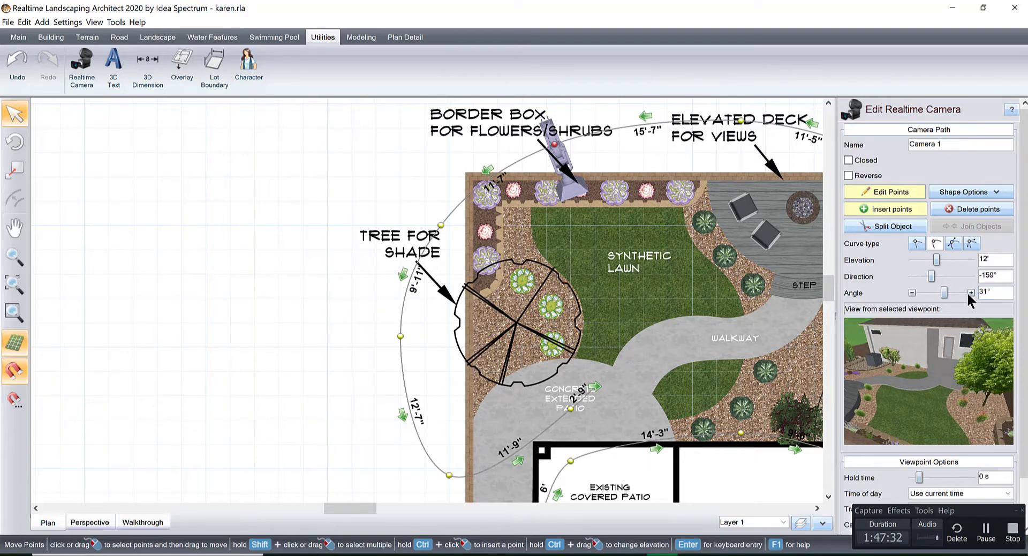
left_click(441, 225)
left_click_drag(933, 292, 944, 292)
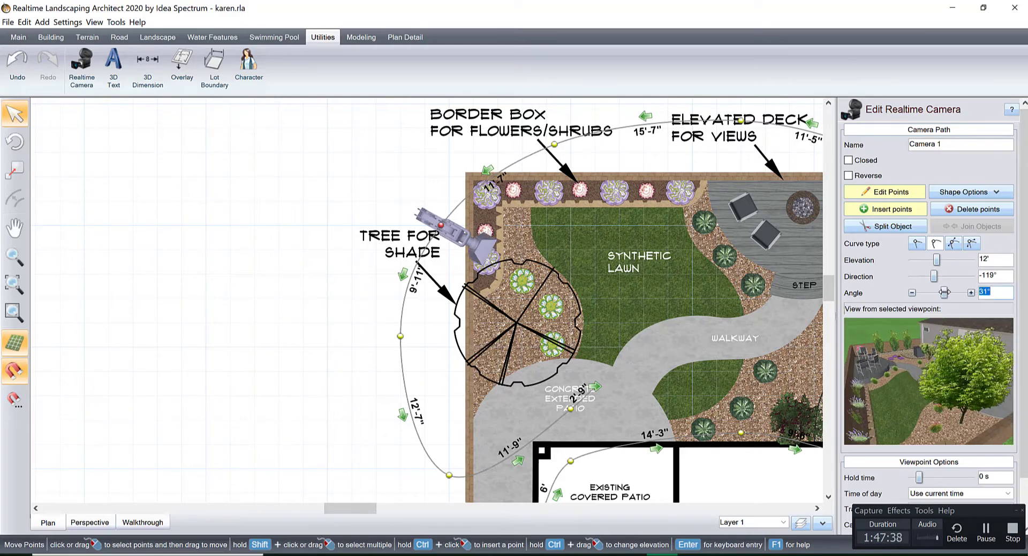
Step: Tilt the viewpoint left of the shade tree to 27° and turn it to face -89°
middle_click_drag(559, 204, 678, 173)
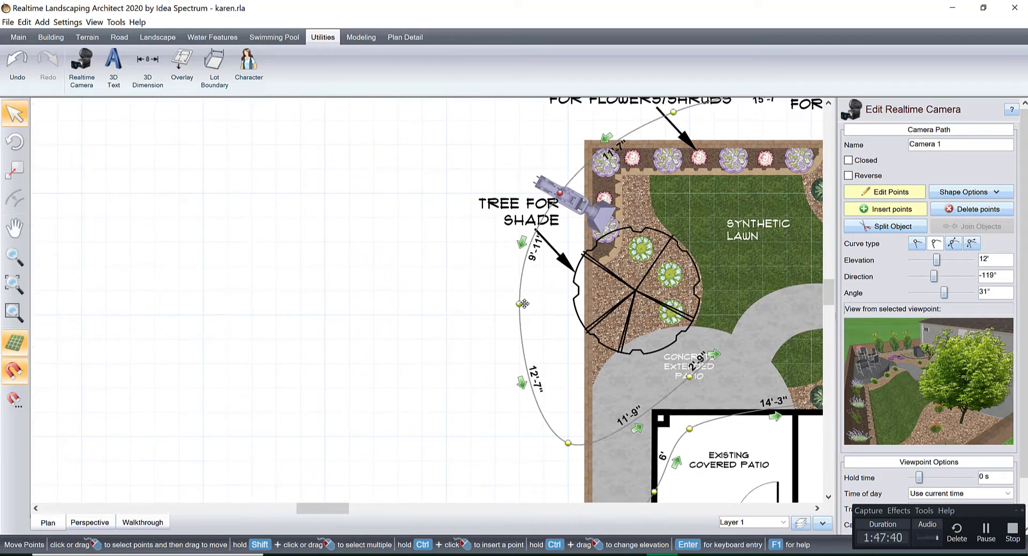
left_click(524, 304)
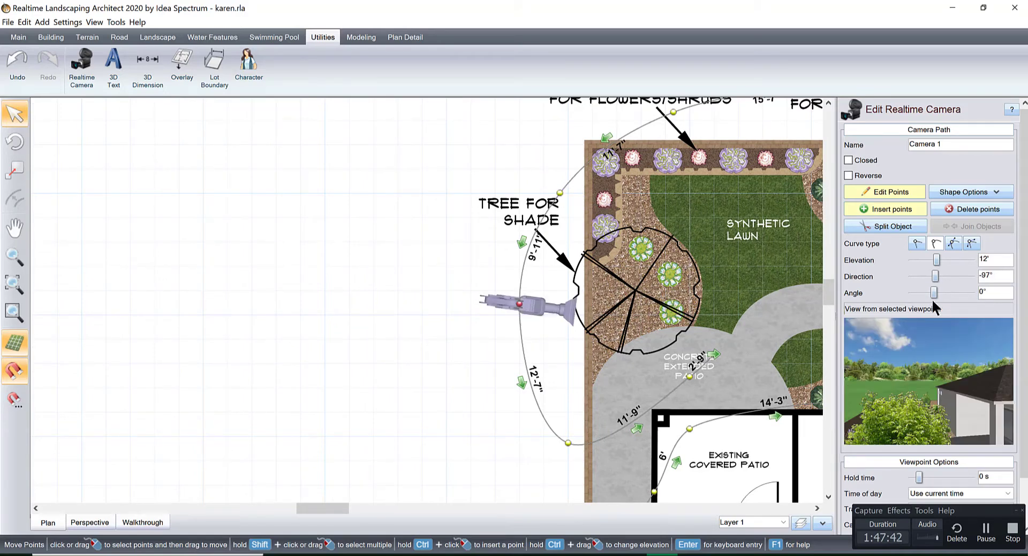
left_click(971, 292)
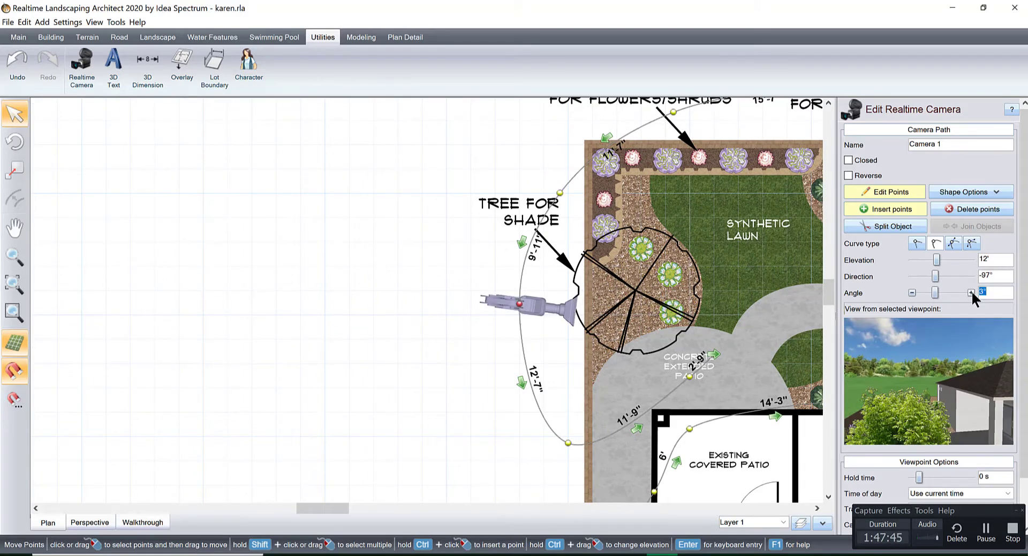
left_click(971, 292)
left_click(970, 292)
left_click(971, 292)
left_click(971, 292)
left_click(970, 292)
left_click(970, 293)
left_click(971, 292)
left_click(971, 293)
left_click(971, 293)
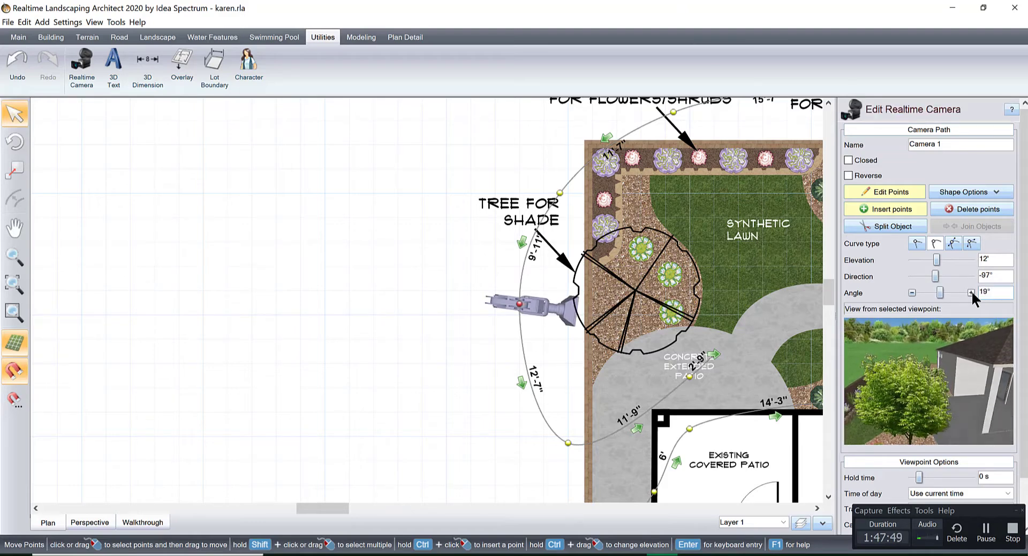
left_click(970, 292)
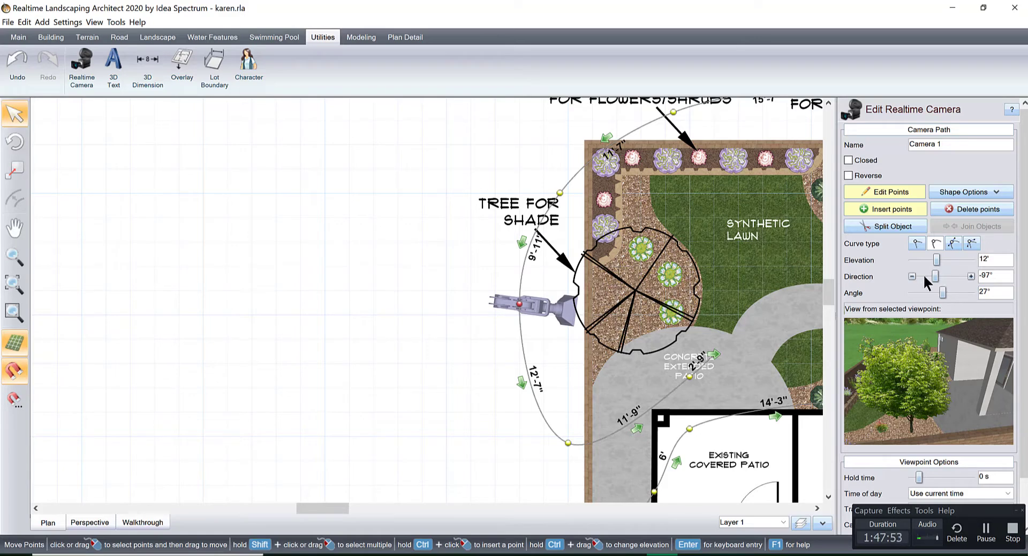
left_click(970, 276)
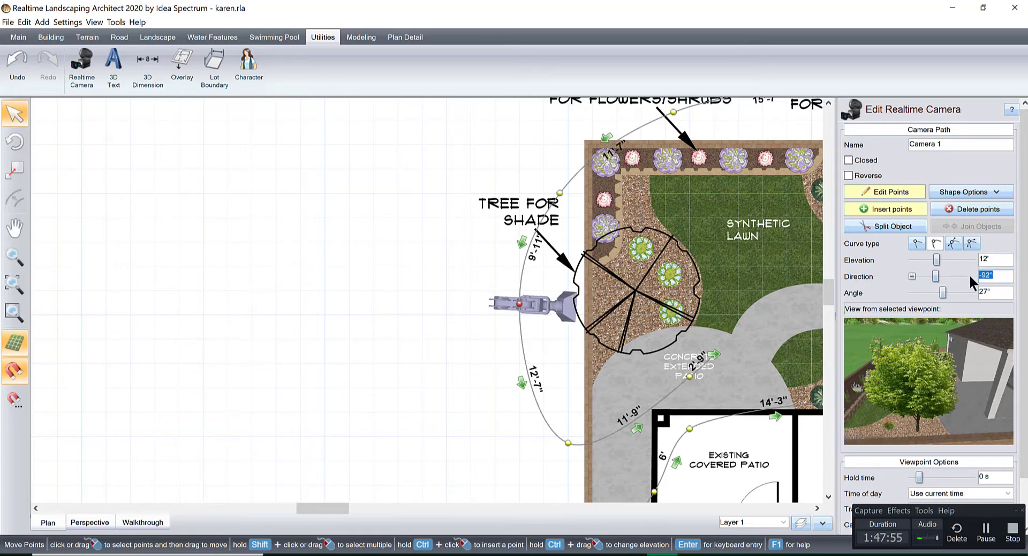
left_click(969, 276)
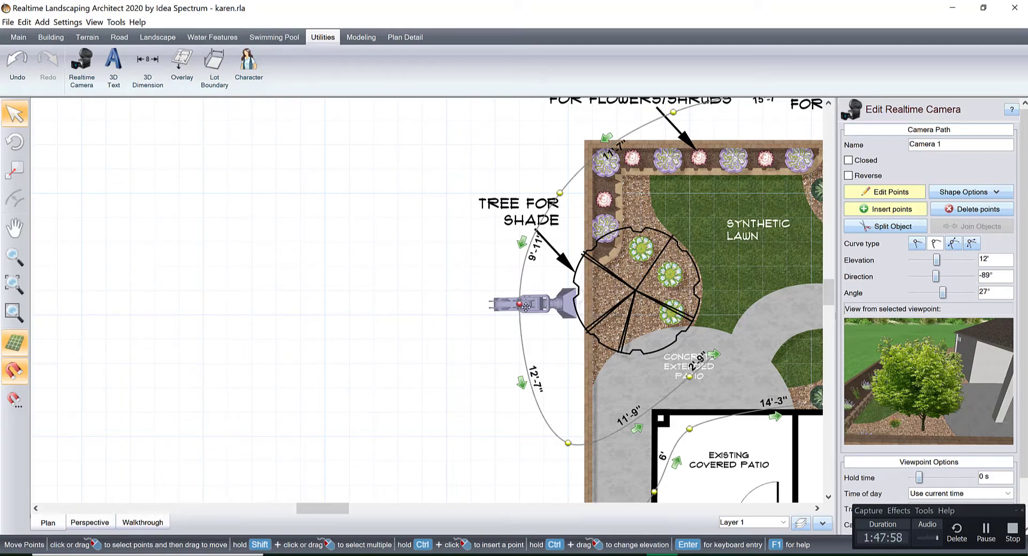
left_click_drag(519, 304, 526, 304)
Step: Tilt the viewpoint near the patio corner downward, settling at 22°
middle_click_drag(569, 440, 536, 325)
left_click(534, 328)
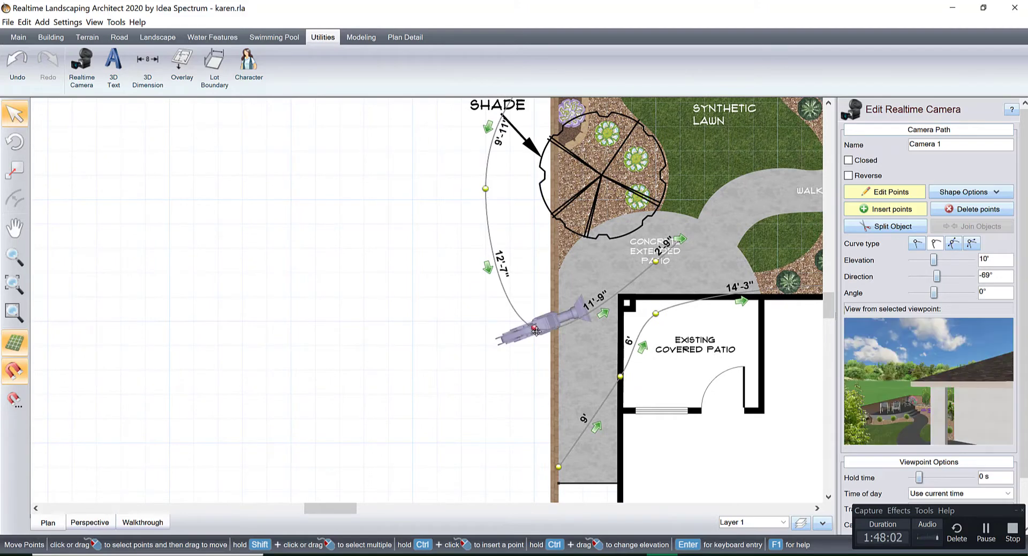
left_click(972, 292)
left_click(972, 292)
left_click(971, 292)
left_click(970, 292)
left_click(970, 292)
left_click(970, 292)
left_click(970, 292)
left_click(971, 292)
left_click(970, 293)
left_click(970, 292)
left_click(970, 292)
left_click(970, 292)
left_click(970, 292)
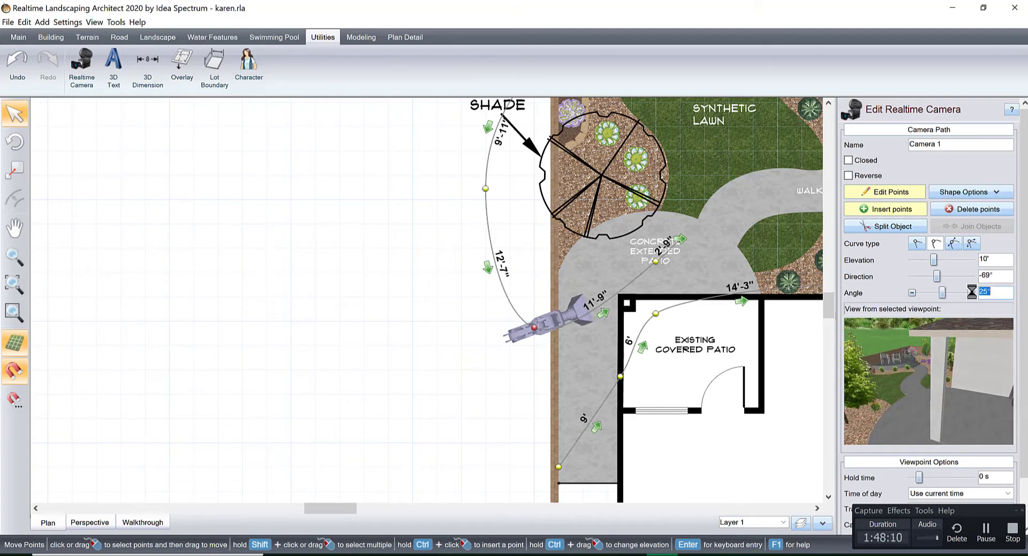
left_click(911, 292)
left_click(911, 292)
left_click(912, 292)
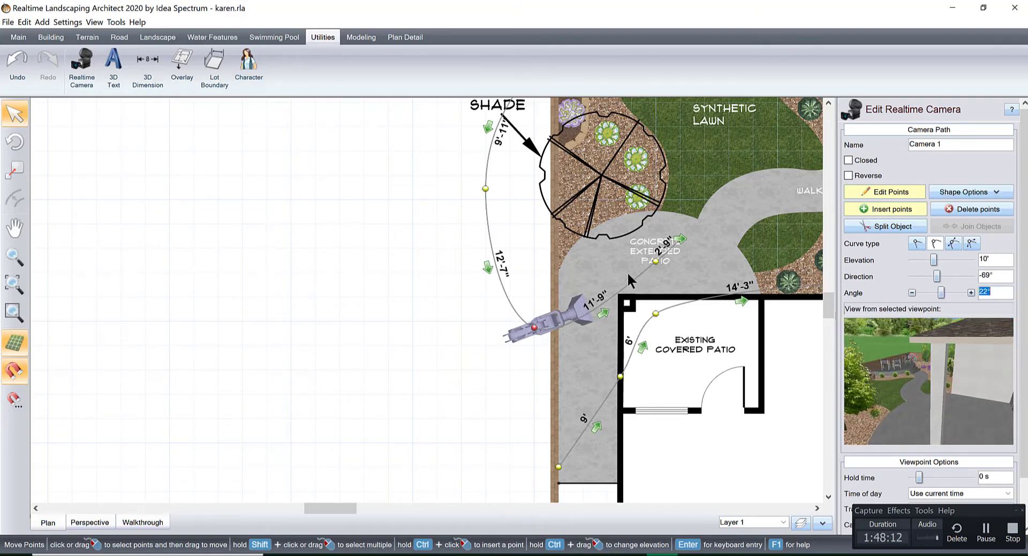
Step: Move the concrete-patio viewpoint left along the path and adjust its heading and tilt
left_click(656, 262)
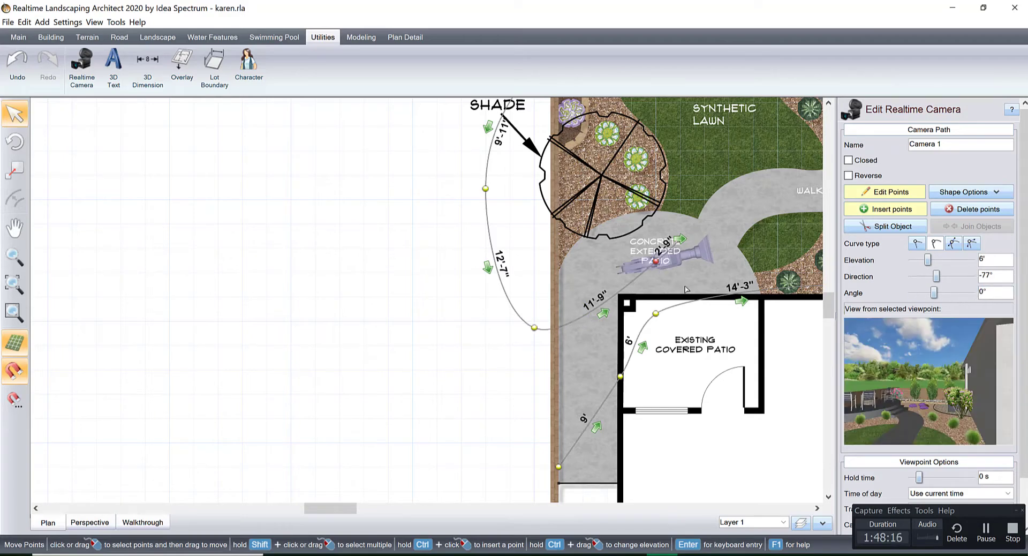
left_click_drag(656, 261, 590, 270)
left_click(533, 326)
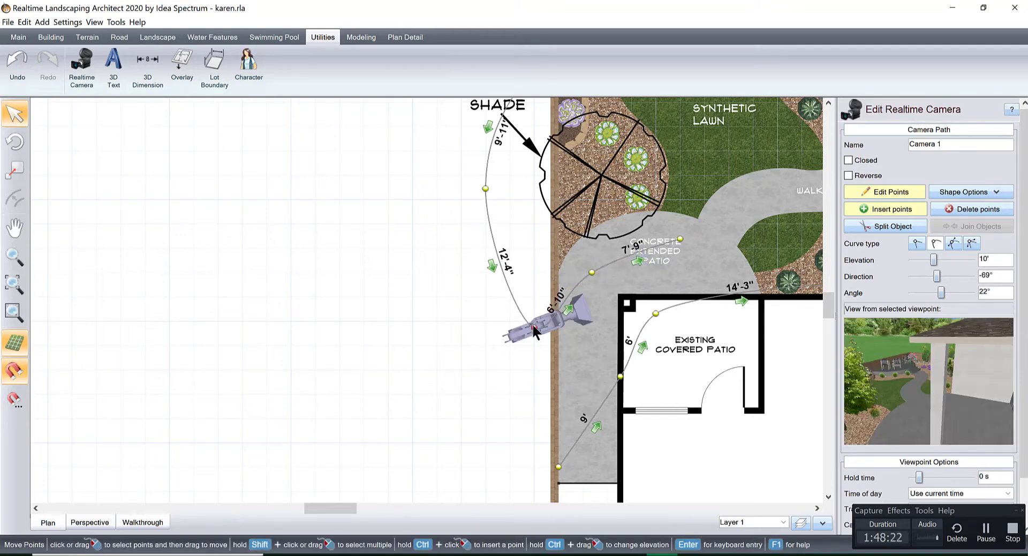
left_click(589, 271)
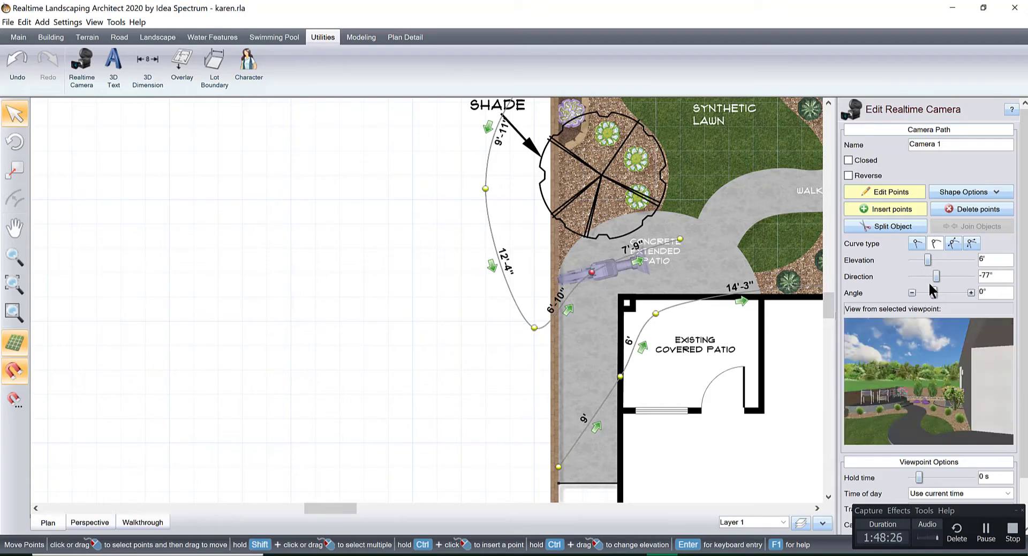
left_click(970, 275)
left_click(970, 275)
left_click(970, 276)
left_click(970, 275)
left_click(970, 276)
left_click(970, 276)
left_click(971, 292)
left_click(970, 292)
left_click(971, 292)
Step: Turn the concrete-patio viewpoint to face -77° and drag it along the path toward the walkway
left_click(680, 239)
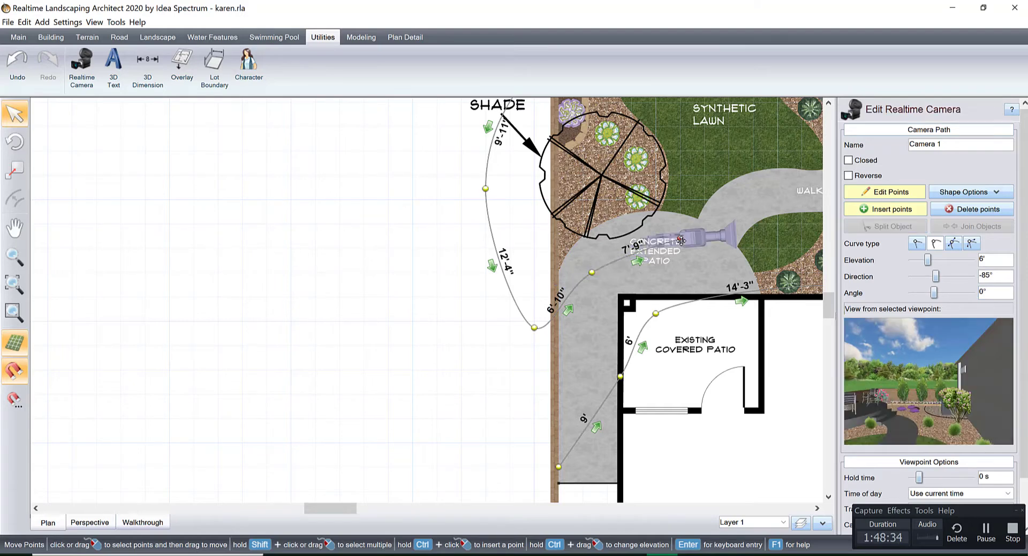
left_click(970, 275)
left_click(969, 275)
left_click(969, 275)
left_click(682, 238)
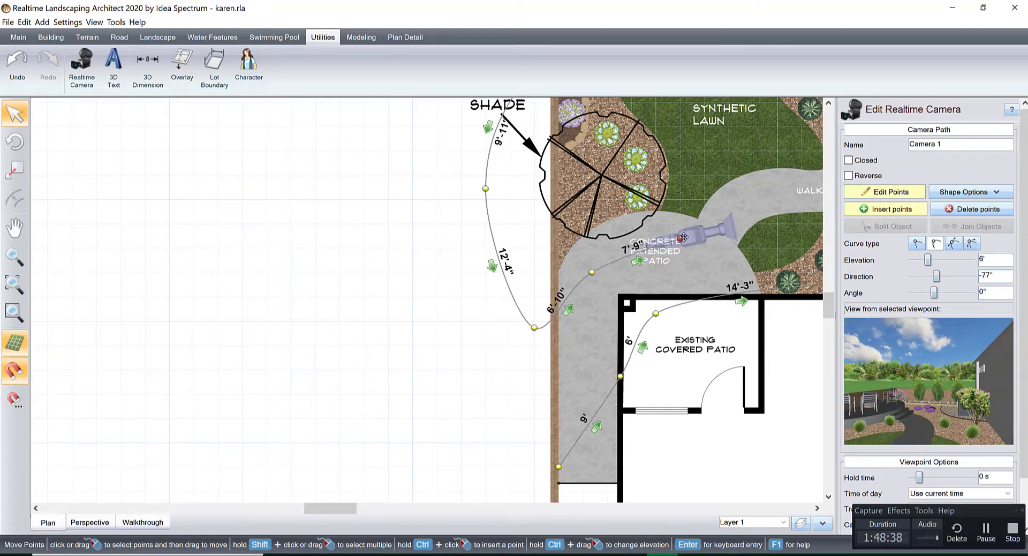
mouse_move(661, 245)
left_mouse_down()
mouse_move(628, 254)
mouse_move(846, 259)
left_mouse_up()
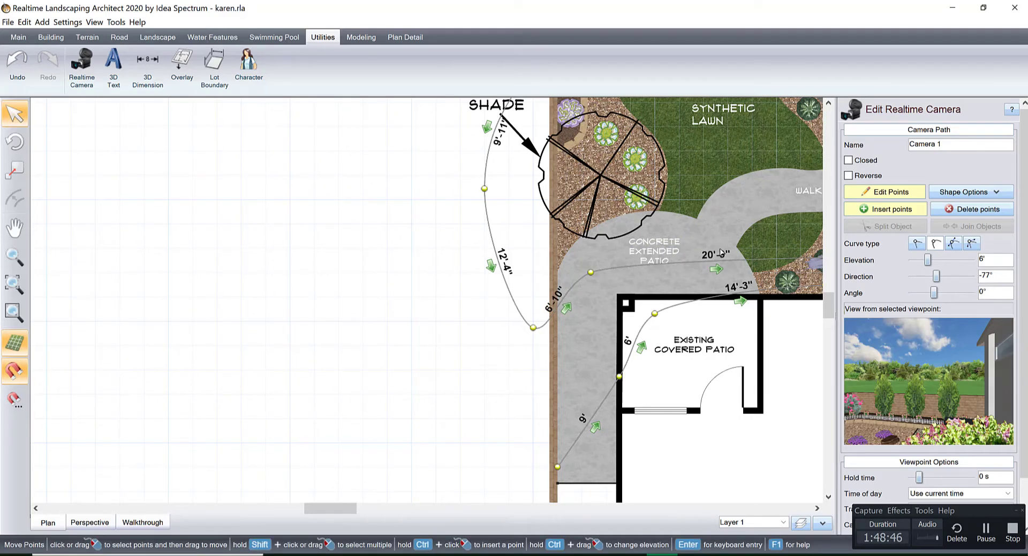
Step: Move the viewpoint onto the concrete patio and roughly aim it: tilt 9°, direction -66°
scroll(744, 278, "down", 2)
left_click_drag(692, 271, 534, 271)
scroll(501, 311, "up", 3)
mouse_move(374, 271)
middle_mouse_down()
mouse_move(501, 311)
mouse_move(231, 322)
middle_mouse_up()
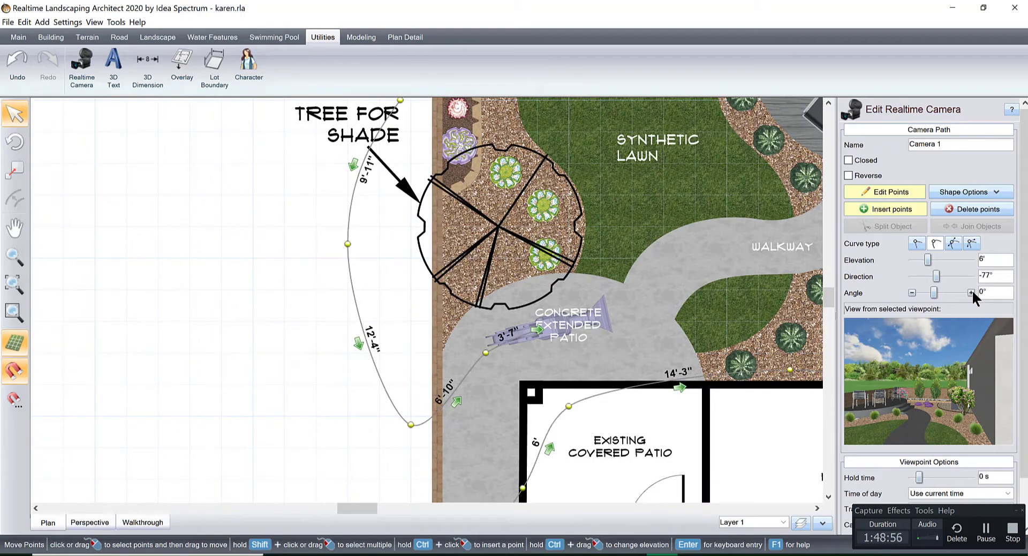
left_click(971, 293)
left_click(970, 292)
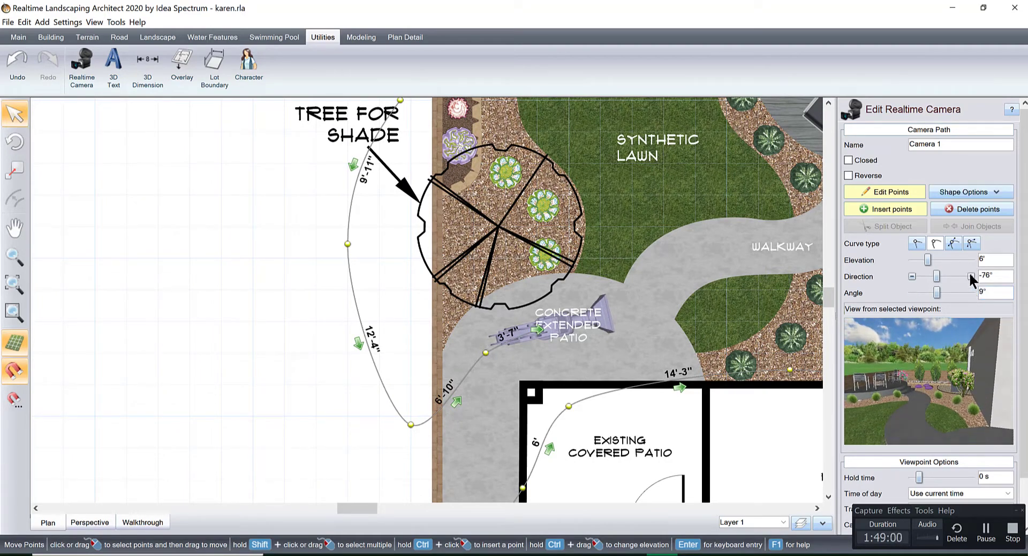
left_click(970, 277)
left_click(970, 276)
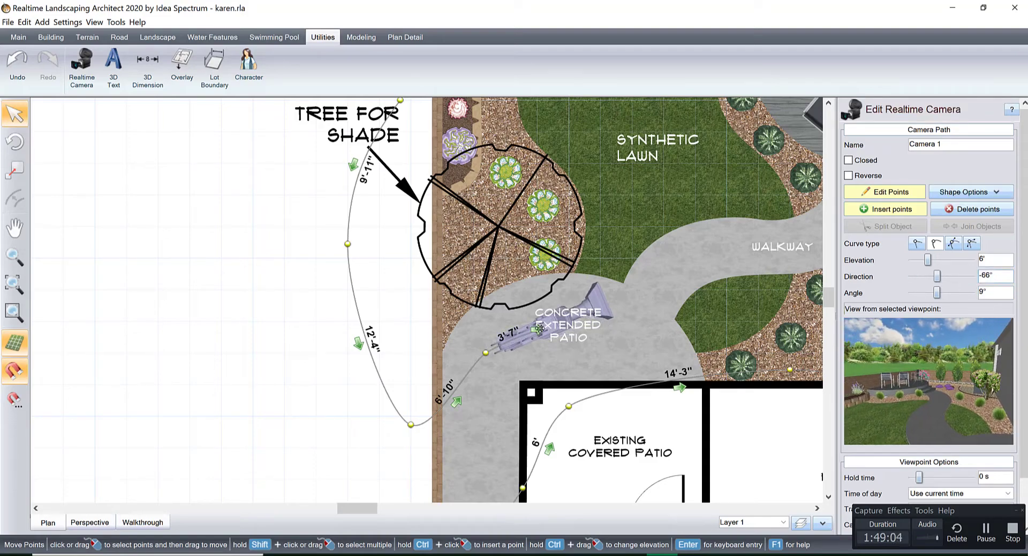
Step: Shift the viewpoint toward the patio edge and fine-tune it to 11° tilt, -54° direction
left_click_drag(545, 331, 553, 359)
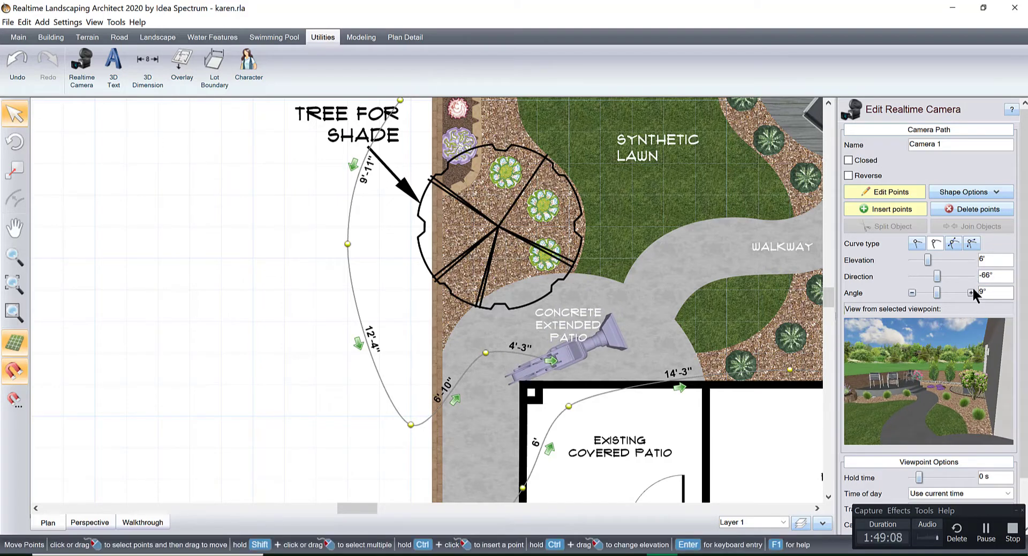
left_click(970, 292)
left_click(970, 276)
left_click(970, 276)
left_click(970, 276)
left_click(970, 276)
left_click(971, 276)
left_click(970, 276)
left_click(970, 277)
left_click(970, 276)
left_click(970, 276)
mouse_move(551, 361)
left_mouse_down()
mouse_move(555, 380)
mouse_move(557, 369)
left_mouse_up()
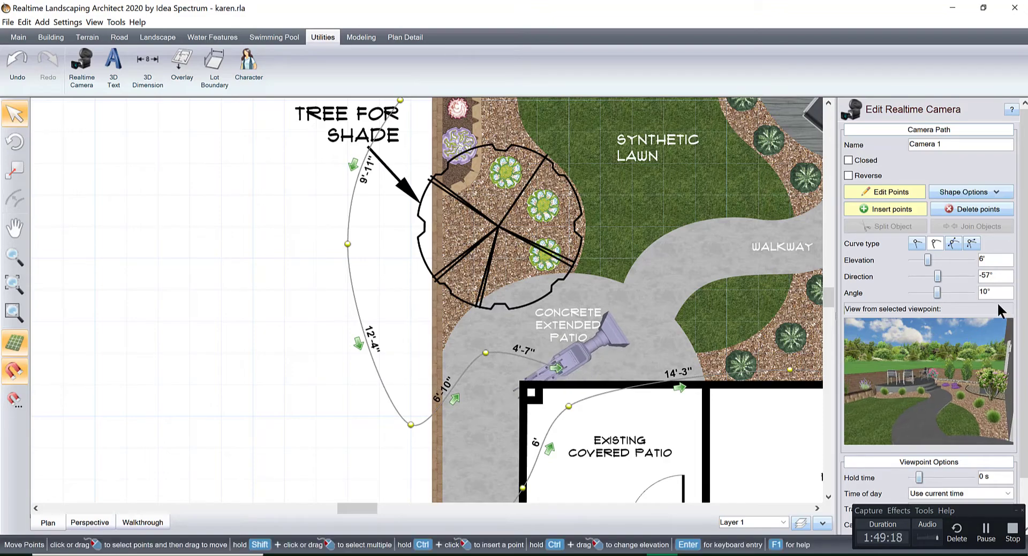
left_click(971, 292)
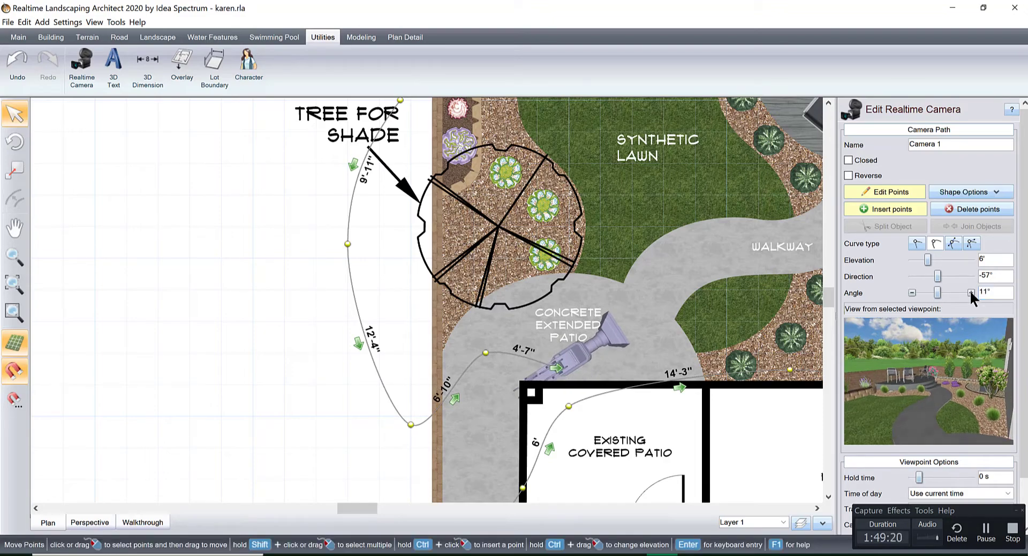
left_click(970, 276)
left_click(970, 276)
left_click(970, 276)
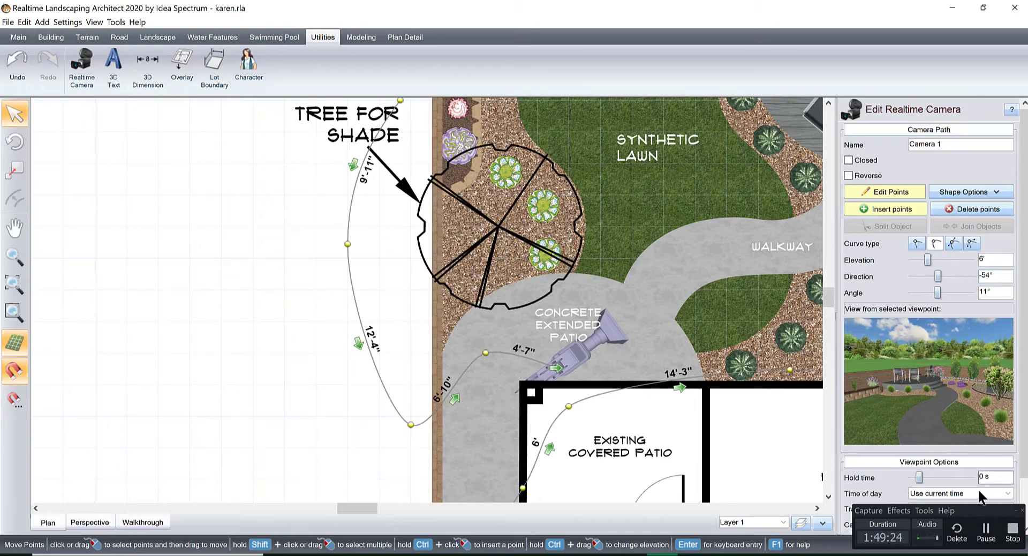
Step: Give the viewpoint a 1 s hold time and open the walkthrough environment settings
left_click(970, 476)
scroll(716, 311, "down", 3)
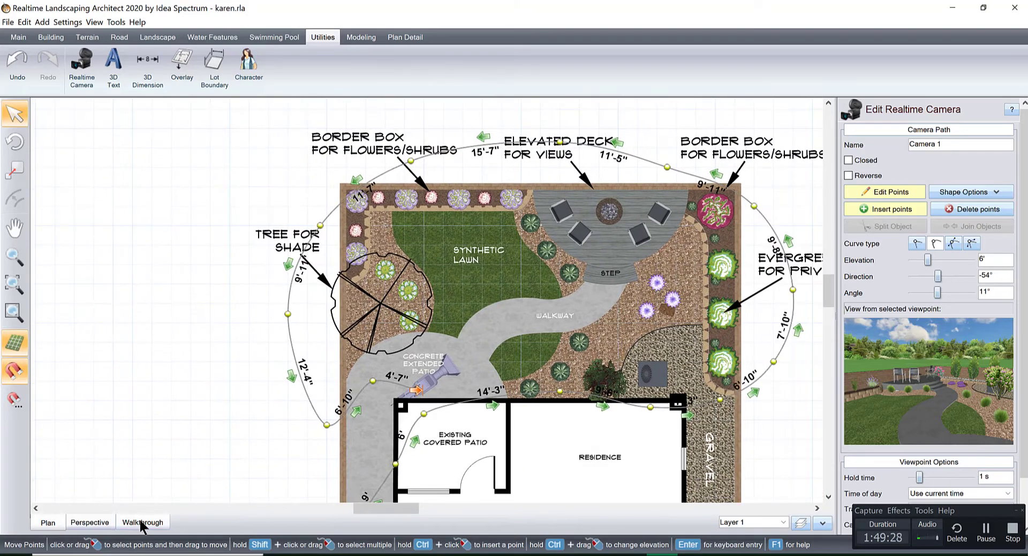
left_click(143, 523)
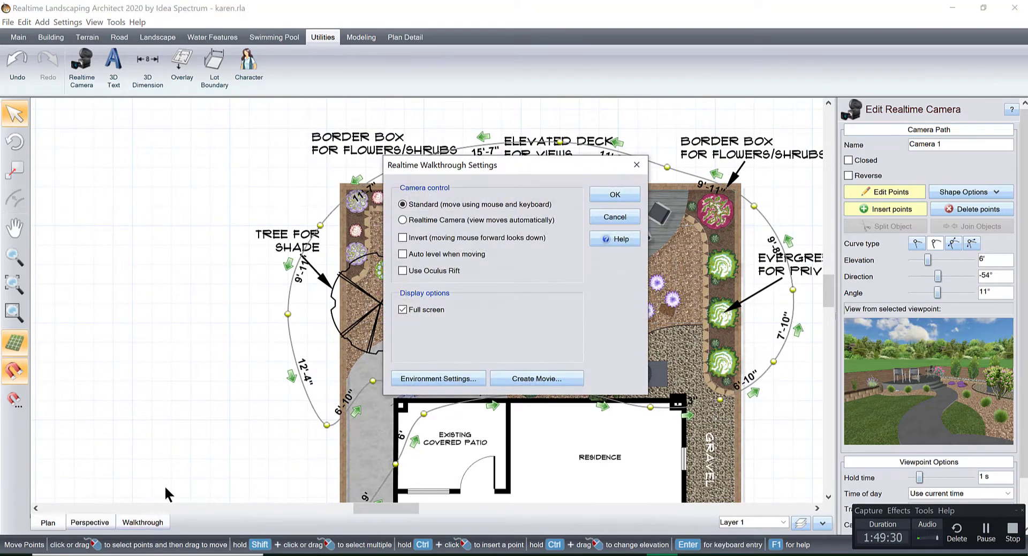
left_click(463, 378)
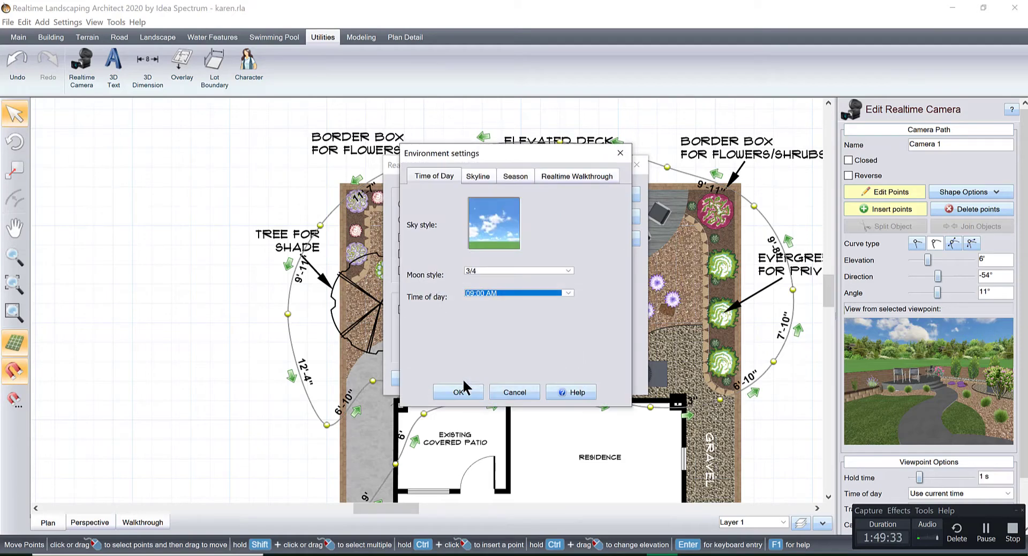
Step: Set the time of day to 12:00 Noon and review the Skyline and Season options
left_click(569, 292)
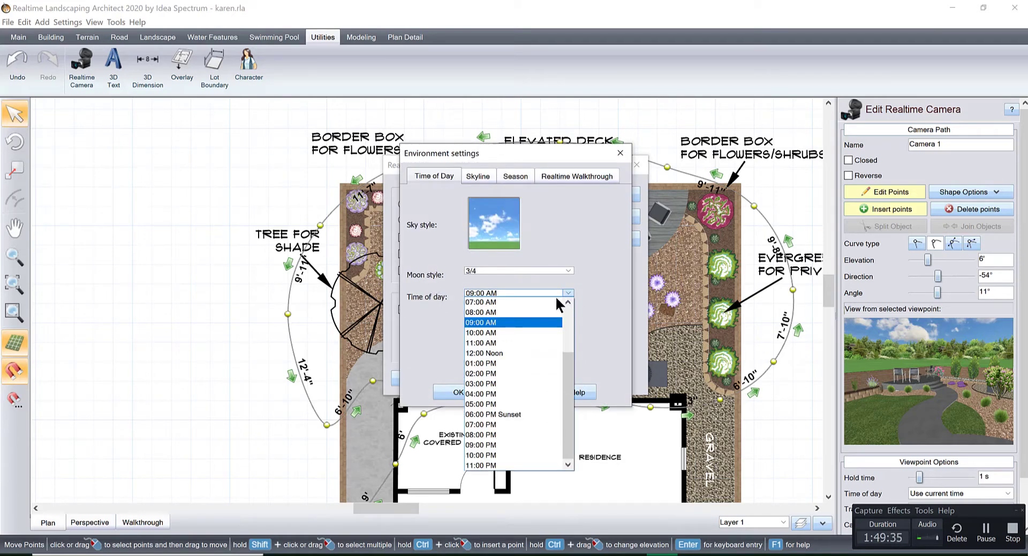
left_click(497, 352)
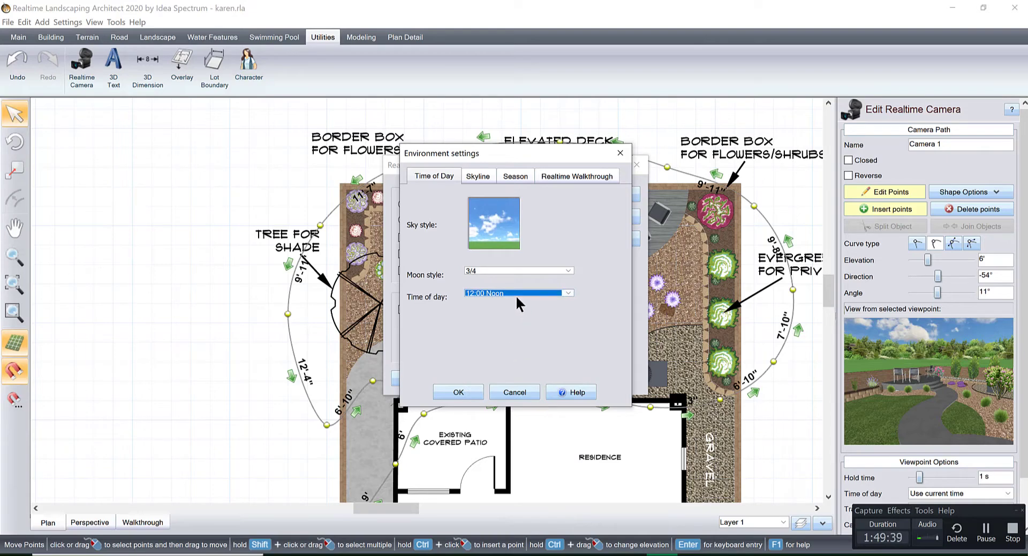
left_click(478, 177)
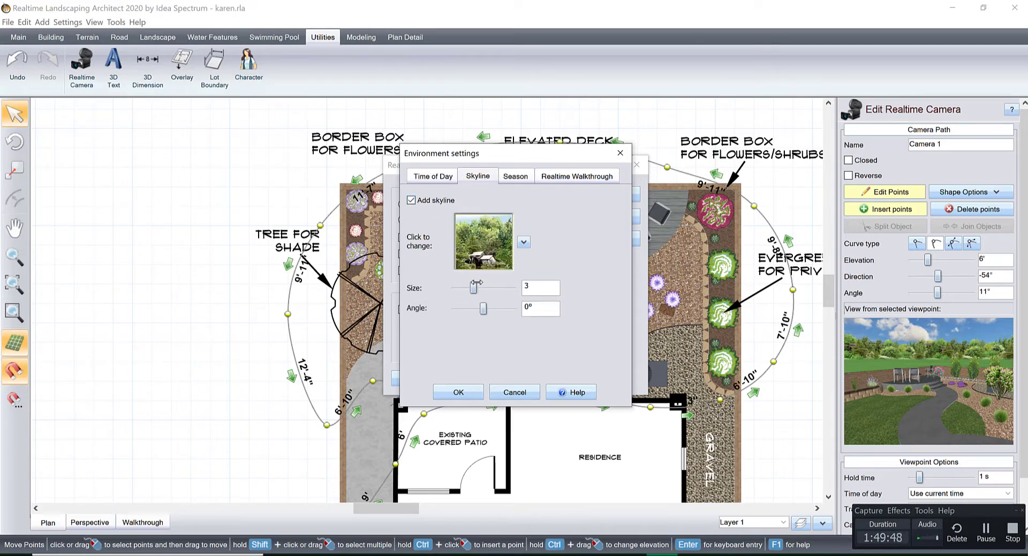
left_click(442, 175)
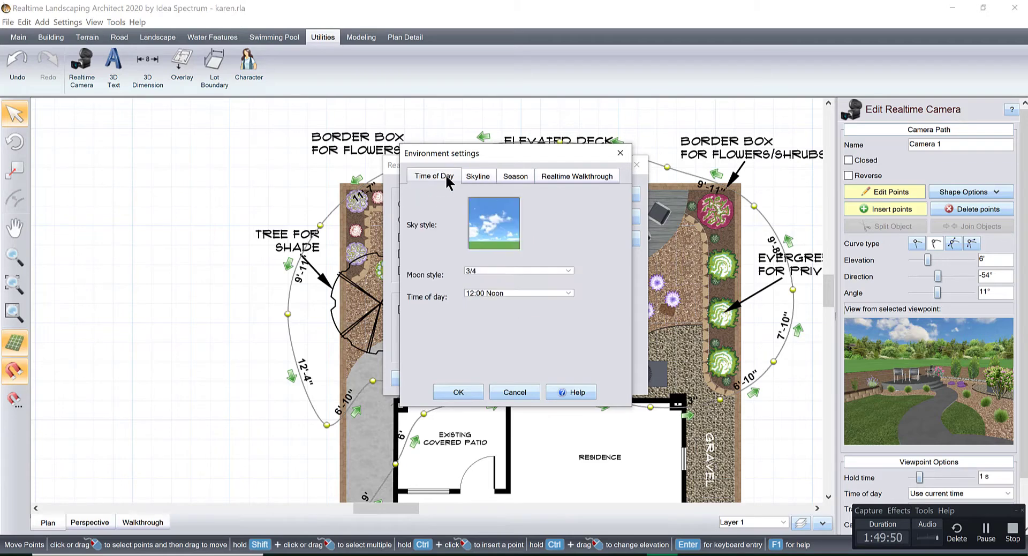
left_click(523, 173)
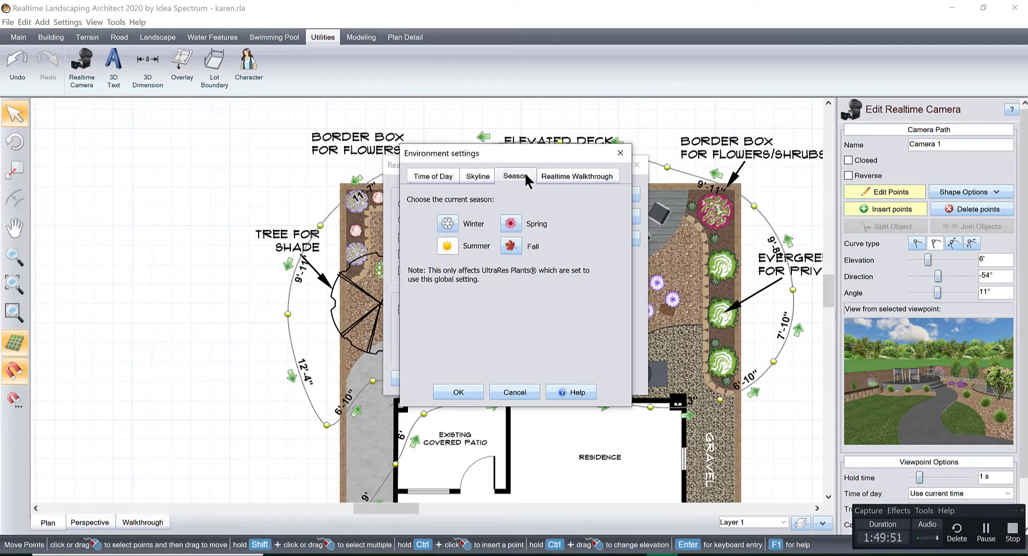
left_click(557, 179)
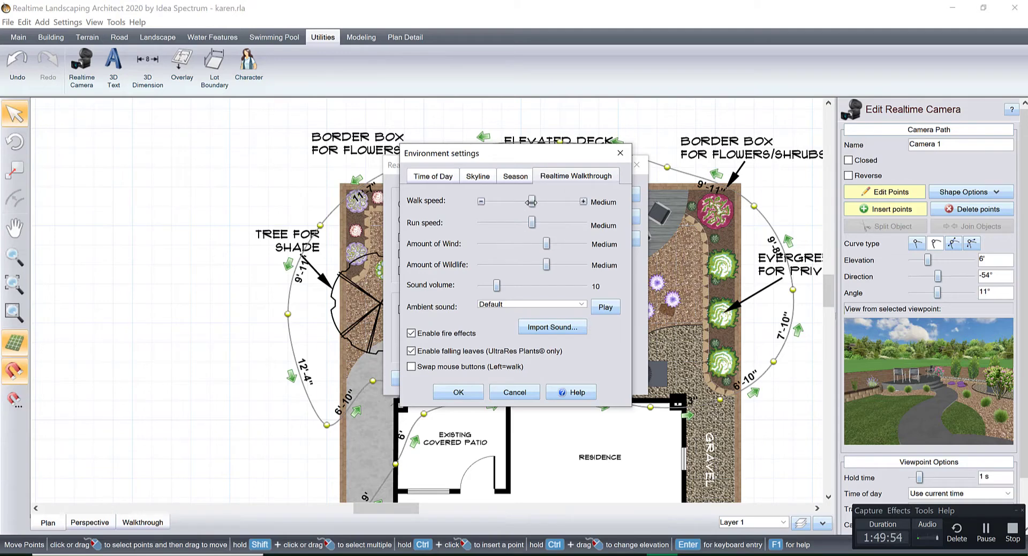
Step: Raise walk and run speeds to High, set wildlife to None, and confirm
left_click_drag(546, 201, 503, 243)
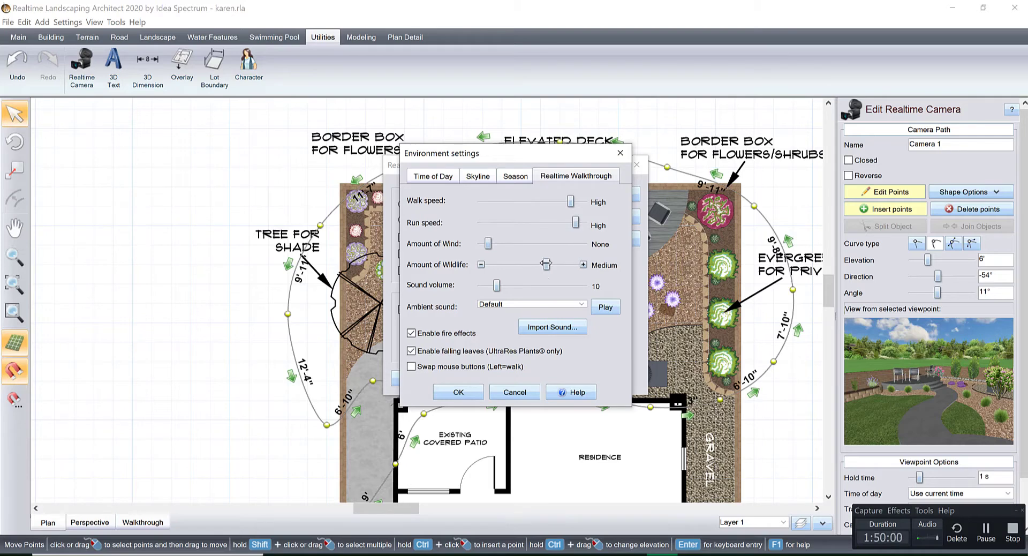
left_click_drag(545, 263, 500, 262)
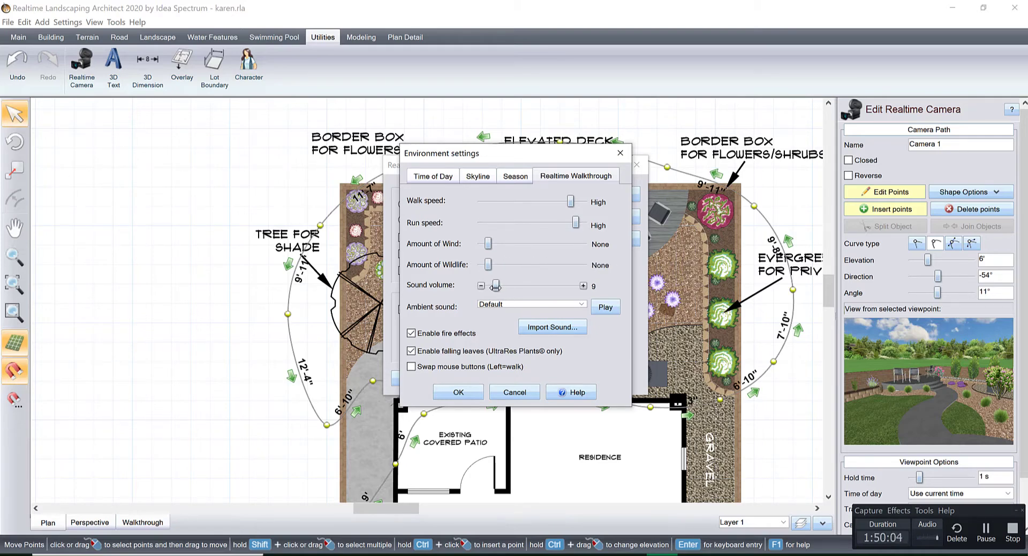
left_click(458, 391)
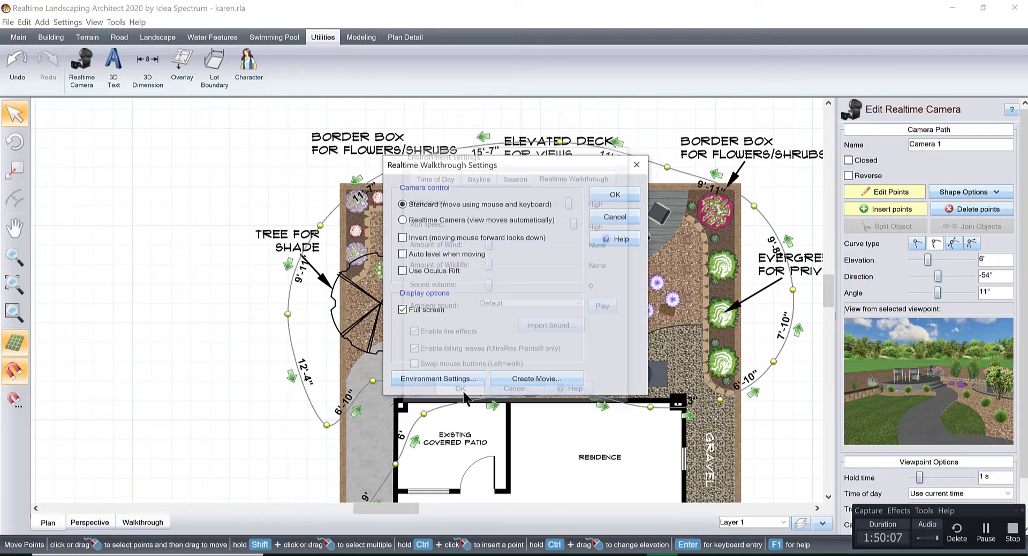
Step: Preview the full-screen walkthrough, exit it, then relaunch it following Camera 1 automatically
left_click(614, 196)
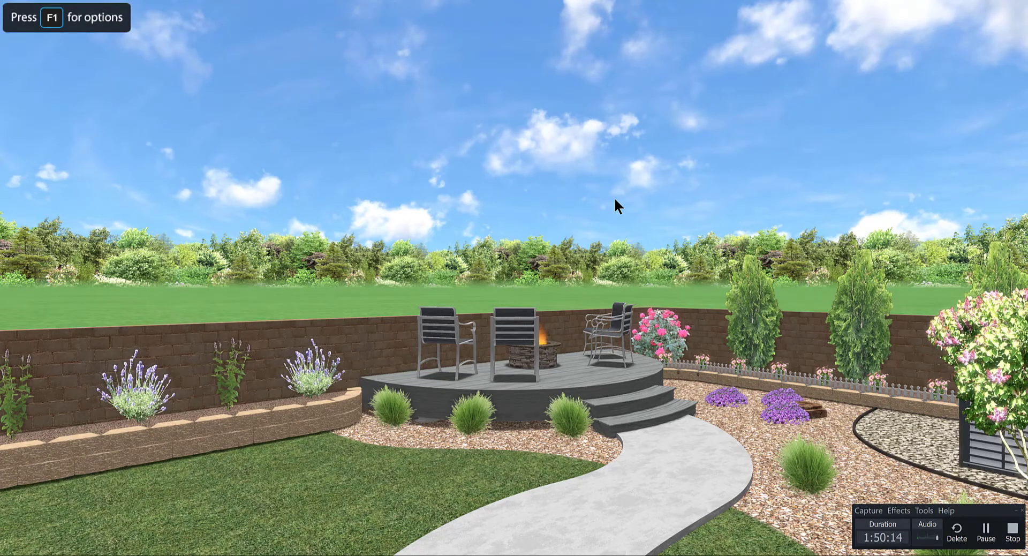
key("Escape")
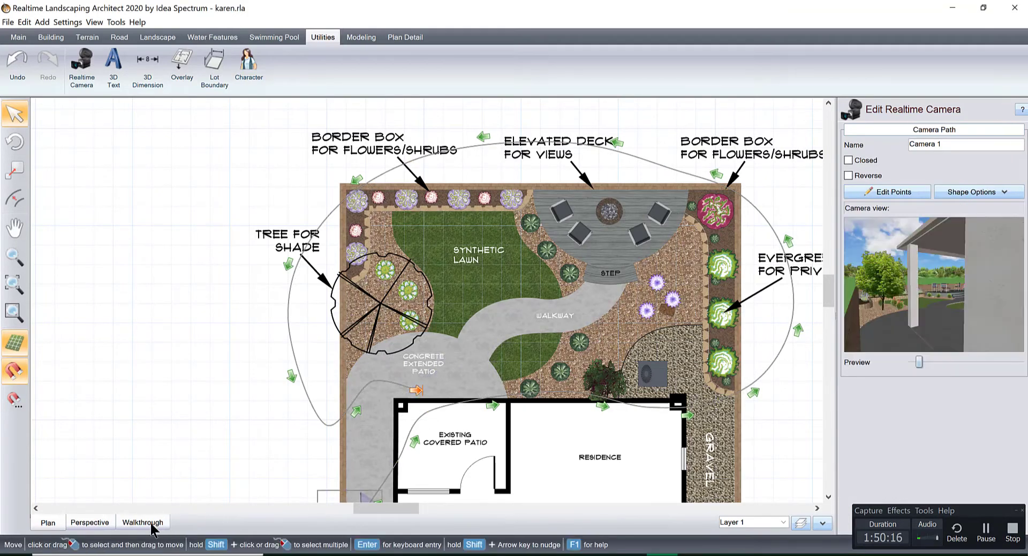
left_click(152, 525)
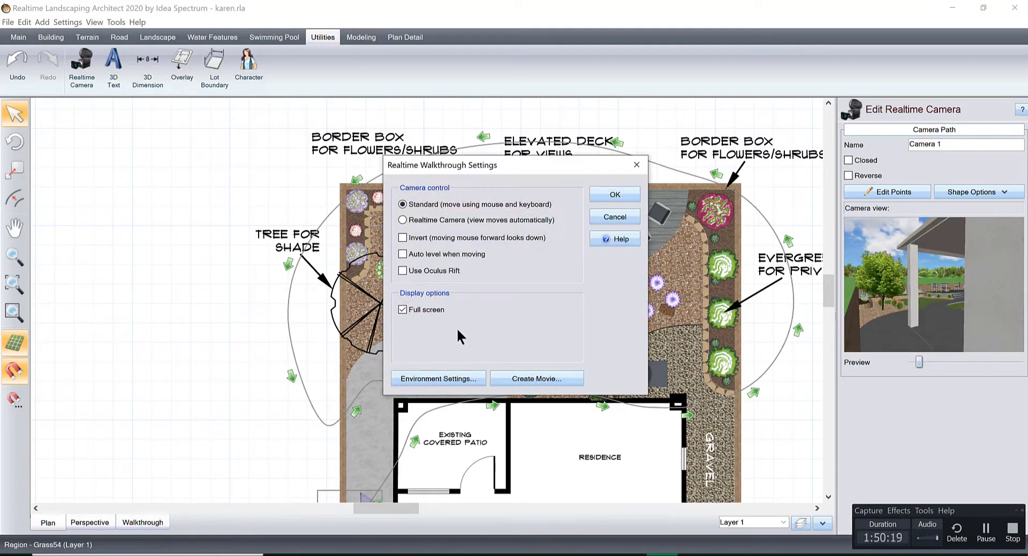
left_click(402, 220)
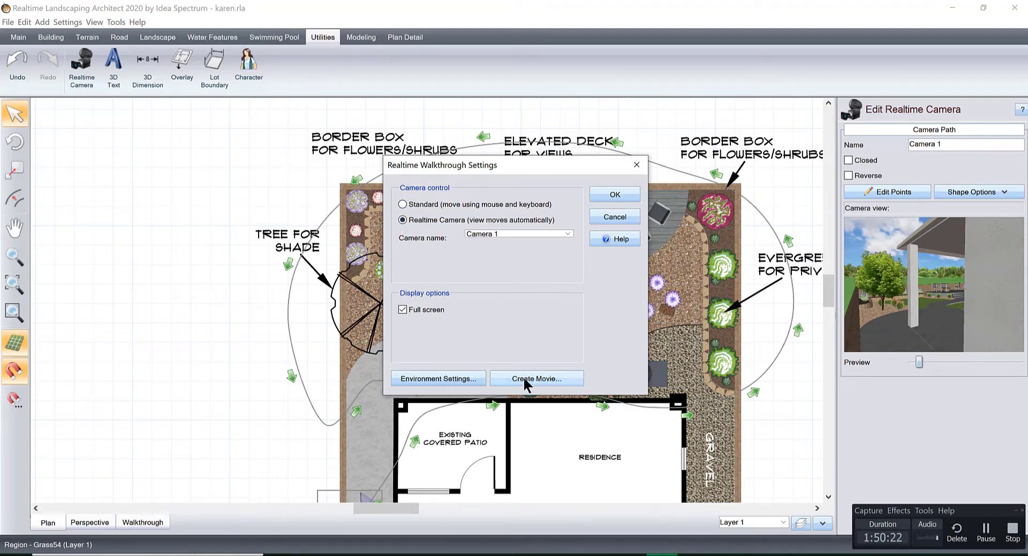
left_click(613, 194)
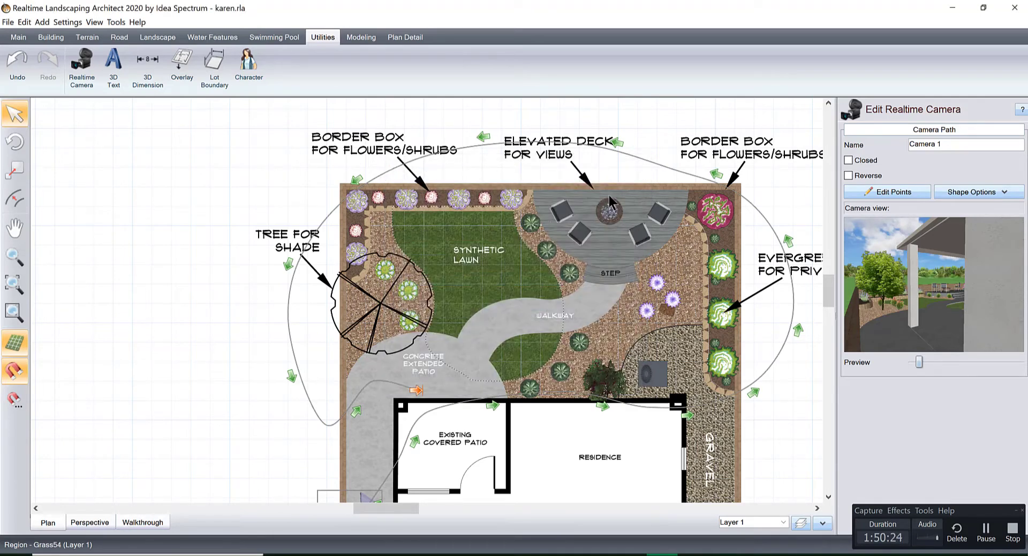
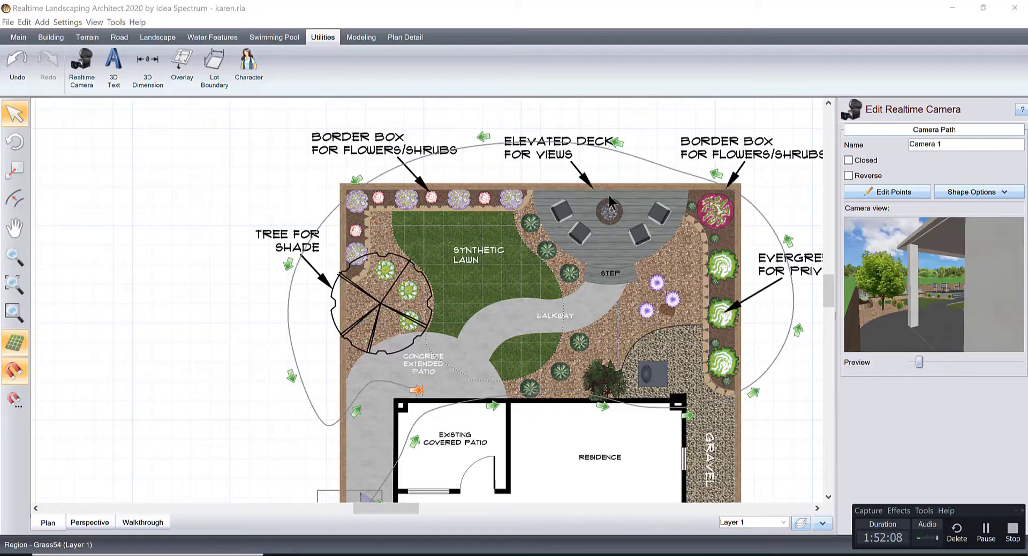
Step: Save the plan as karen on the Desktop, replacing the existing file
left_click(8, 22)
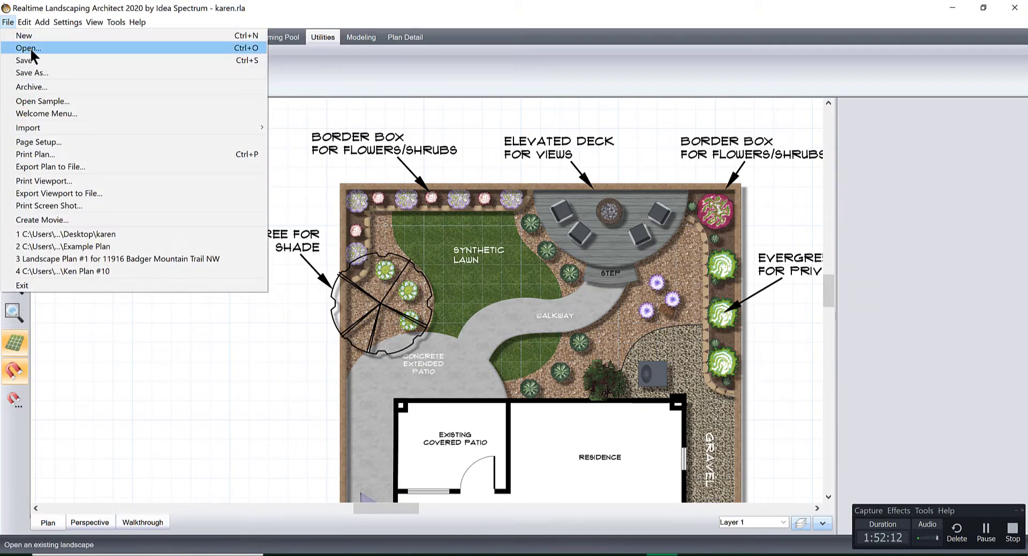
left_click(32, 72)
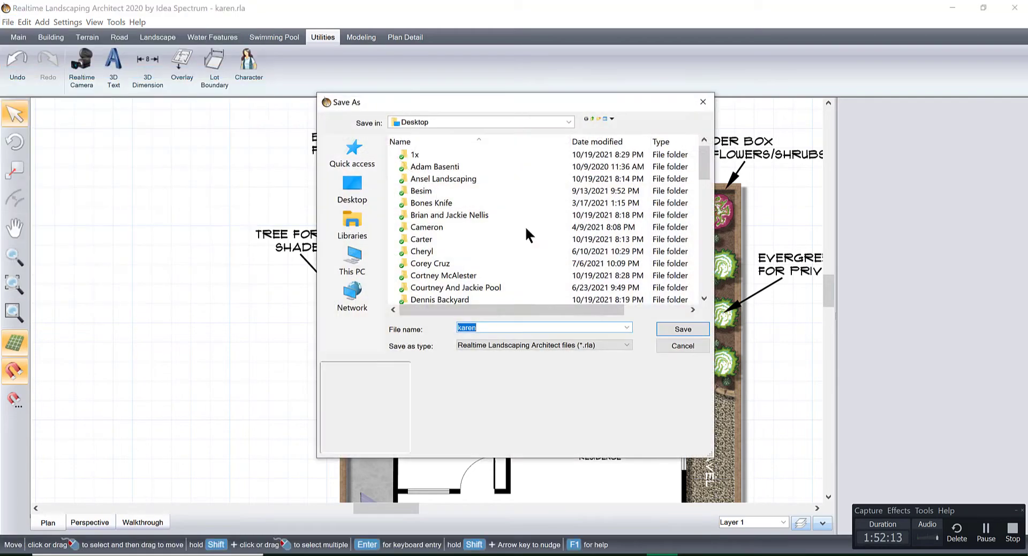
left_click(658, 324)
left_click(544, 284)
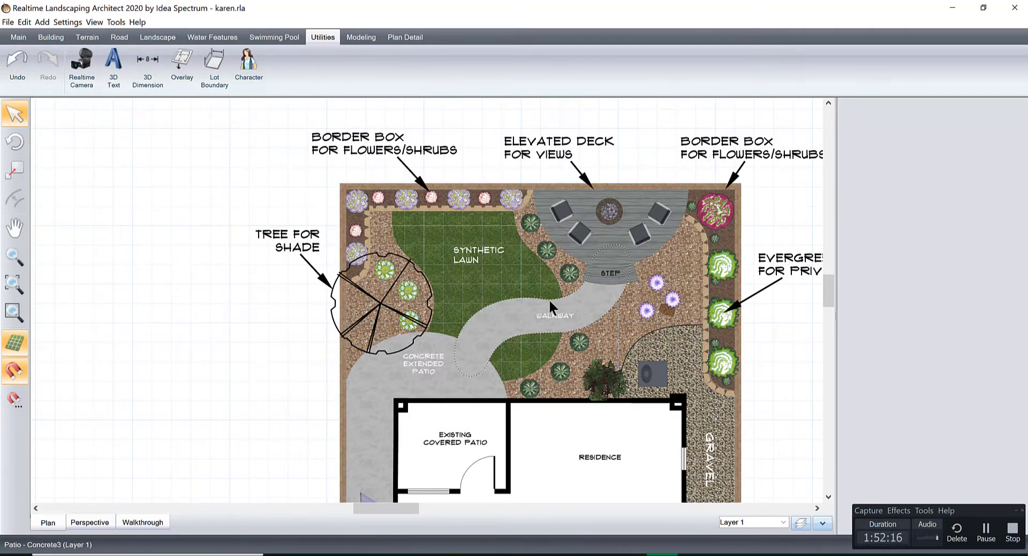
Step: Review the Walkthrough settings, then close them
left_click(136, 522)
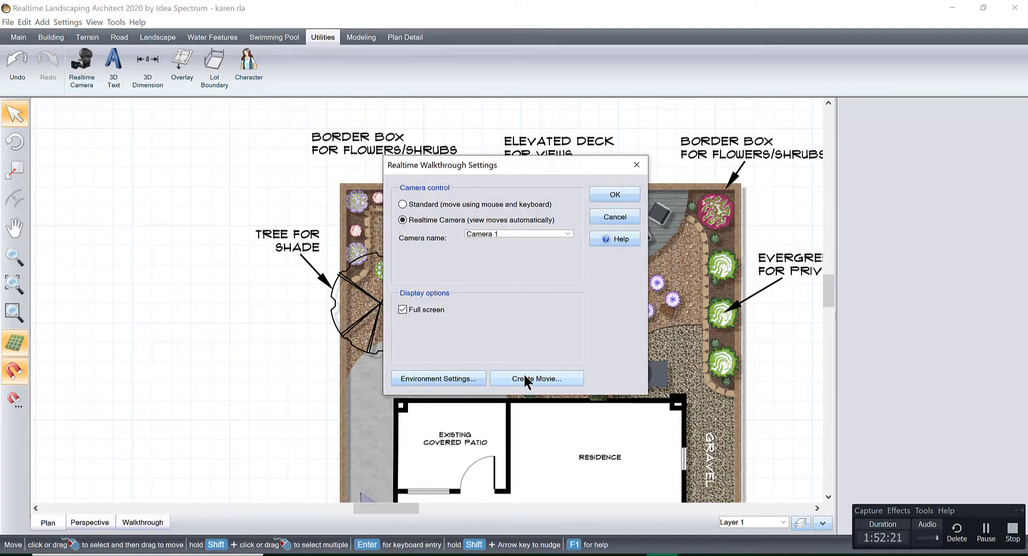
left_click(242, 320)
left_click(635, 165)
scroll(504, 295, "up", 6)
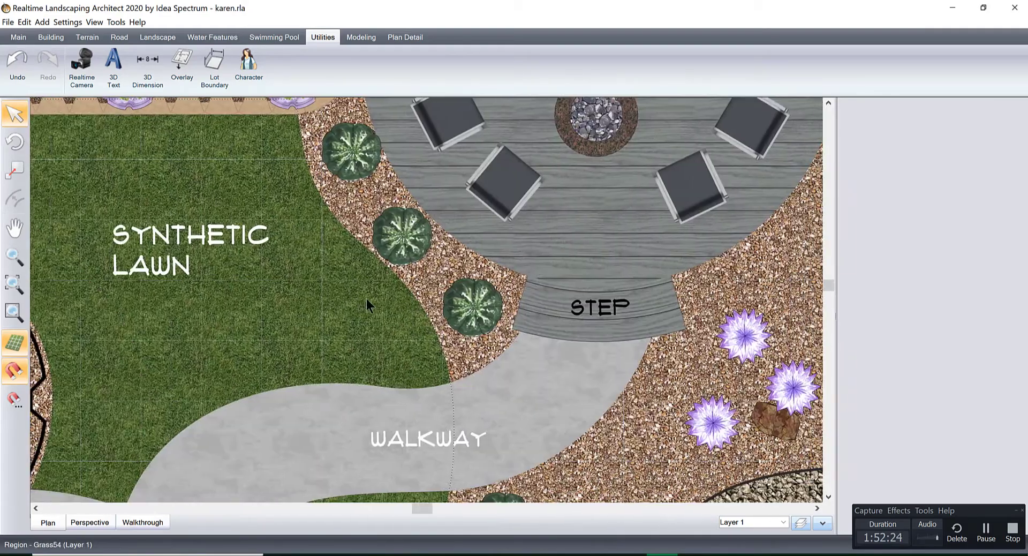
Step: Zoom to the elevated deck and nudge the deck step slightly left
scroll(366, 298, "up", 2)
middle_click_drag(483, 278, 312, 273)
left_click(559, 305)
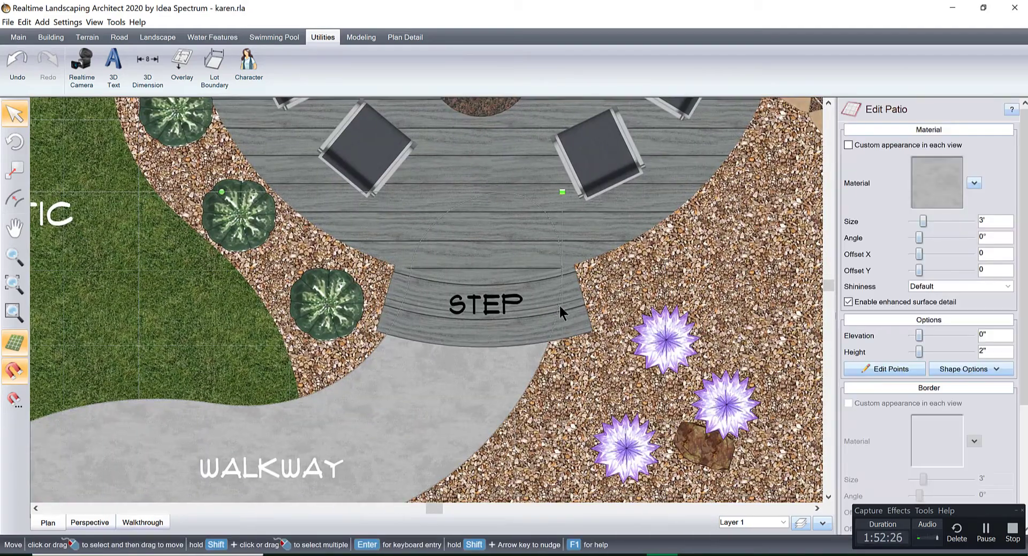
left_click(560, 306)
scroll(887, 287, "down", 1)
scroll(1012, 140, "down", 5)
scroll(1012, 140, "up", 6)
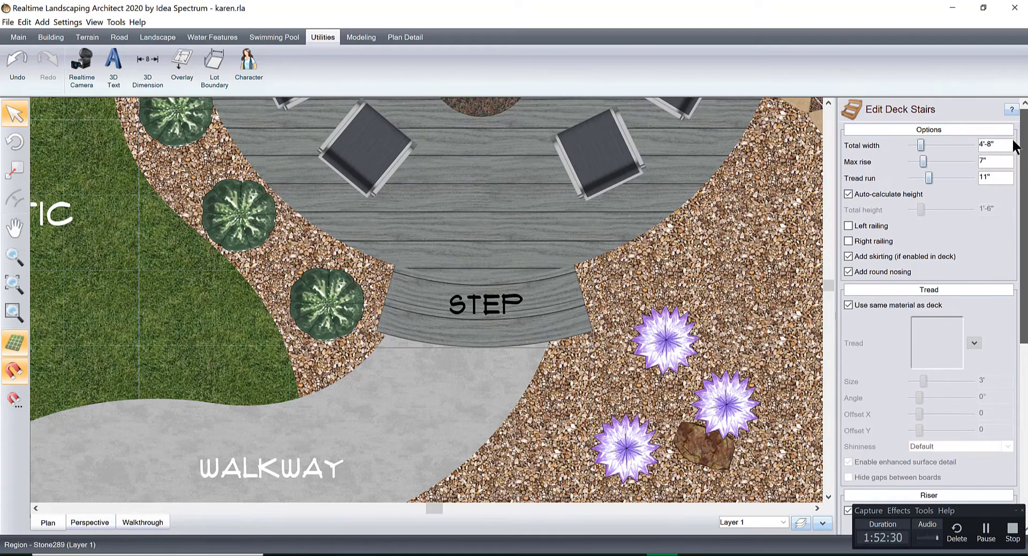
left_click_drag(552, 306, 539, 306)
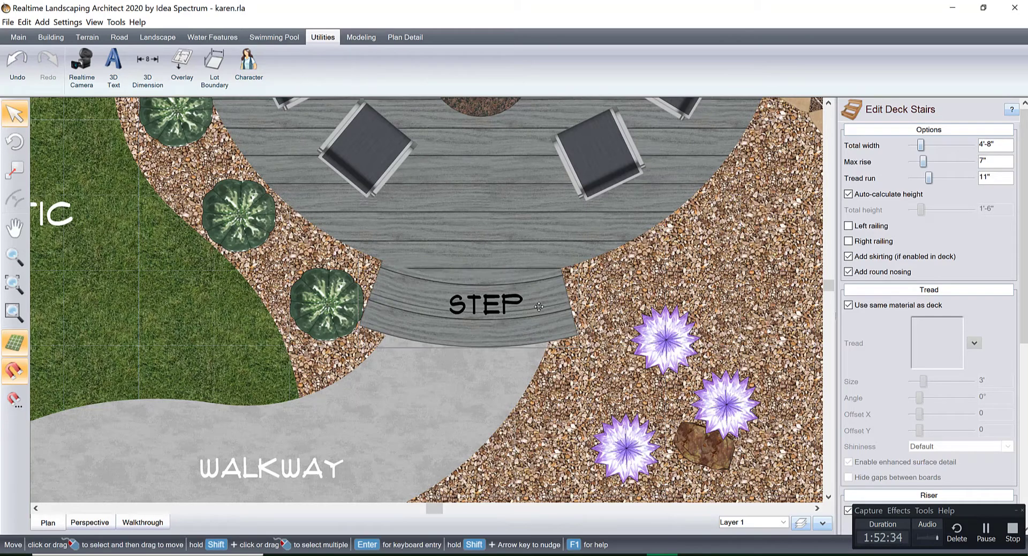
Step: Nudge the deck step slightly back right, deselect it, and zoom out to the whole yard
left_click(323, 303)
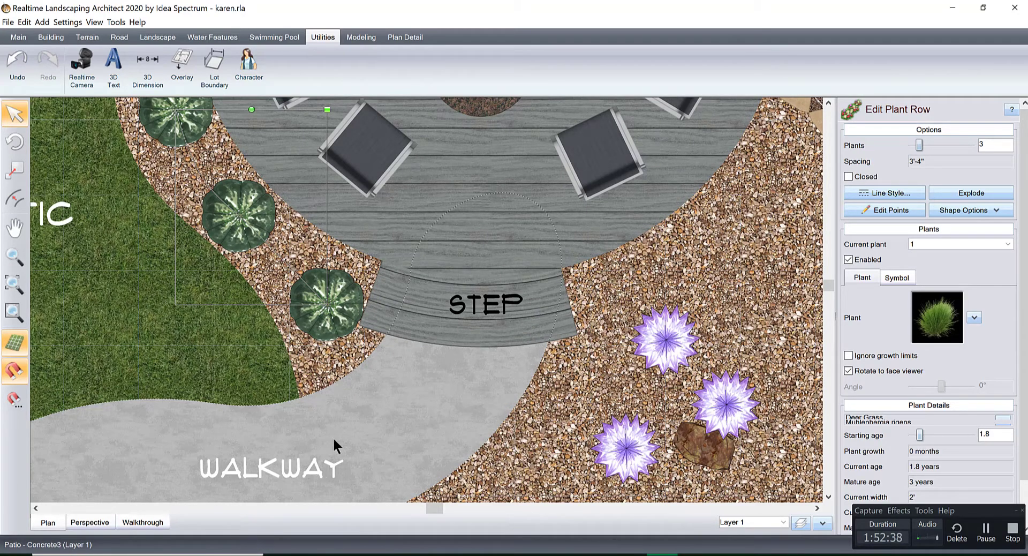
left_click(448, 318)
left_click(448, 319)
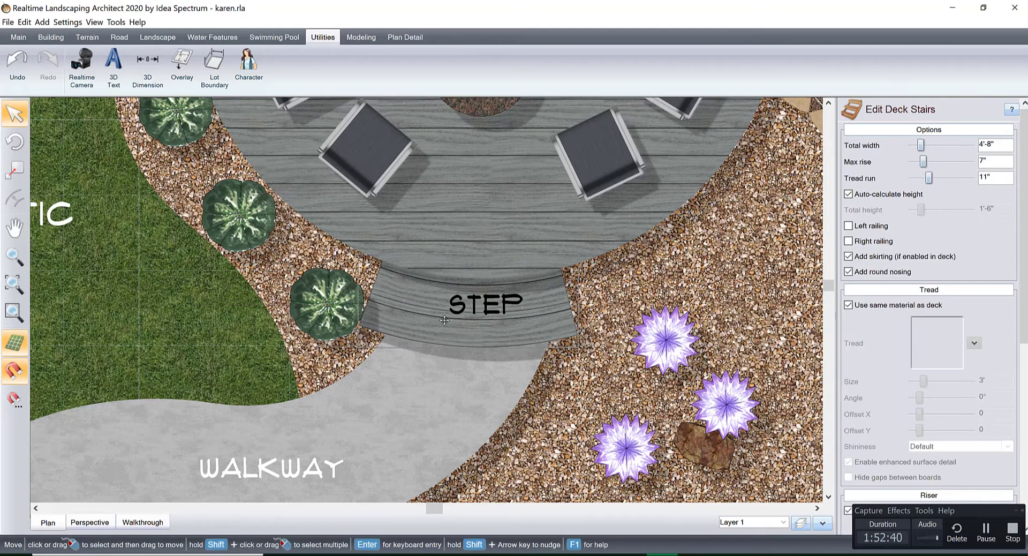
left_click_drag(449, 319, 449, 320)
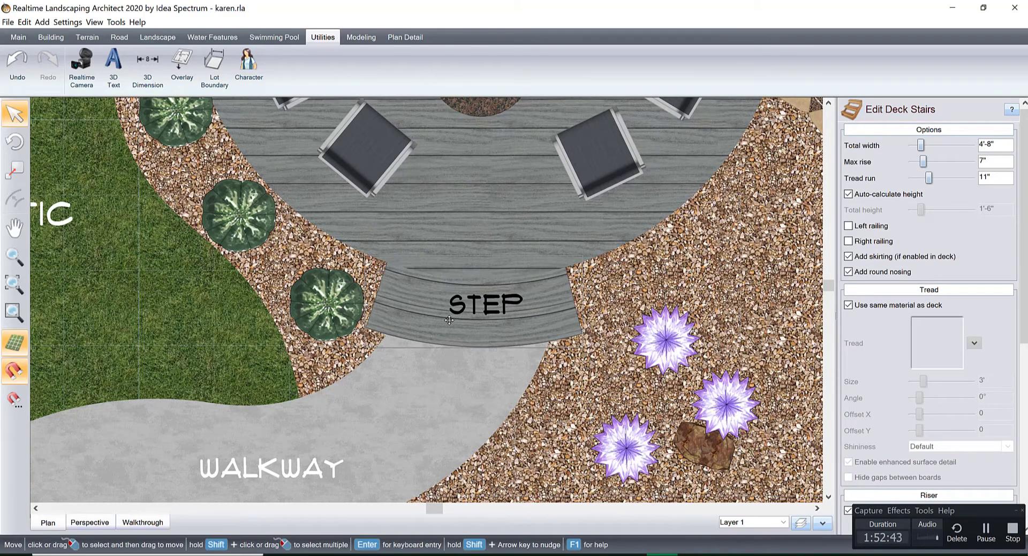
scroll(385, 346, "down", 6)
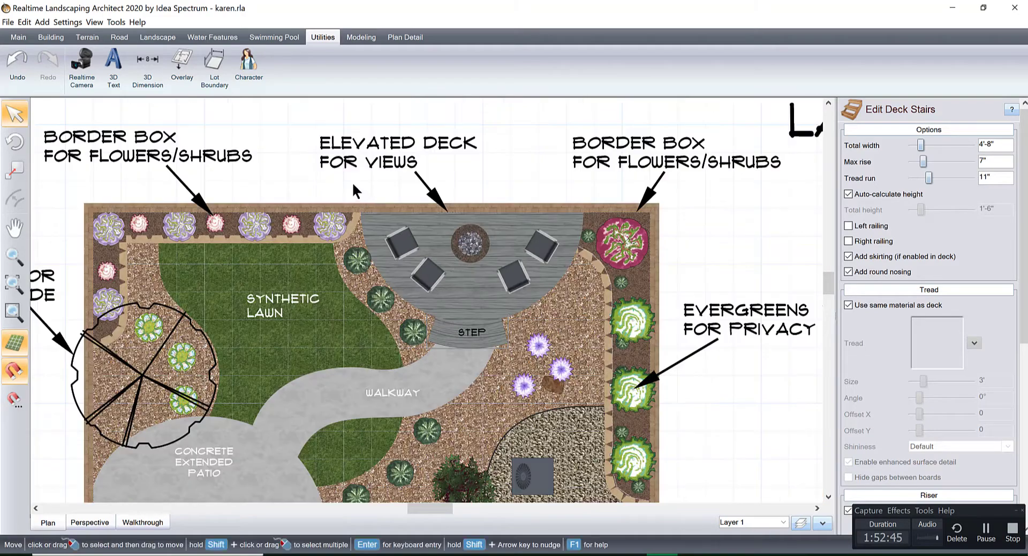
left_click(295, 175)
scroll(313, 263, "down", 3)
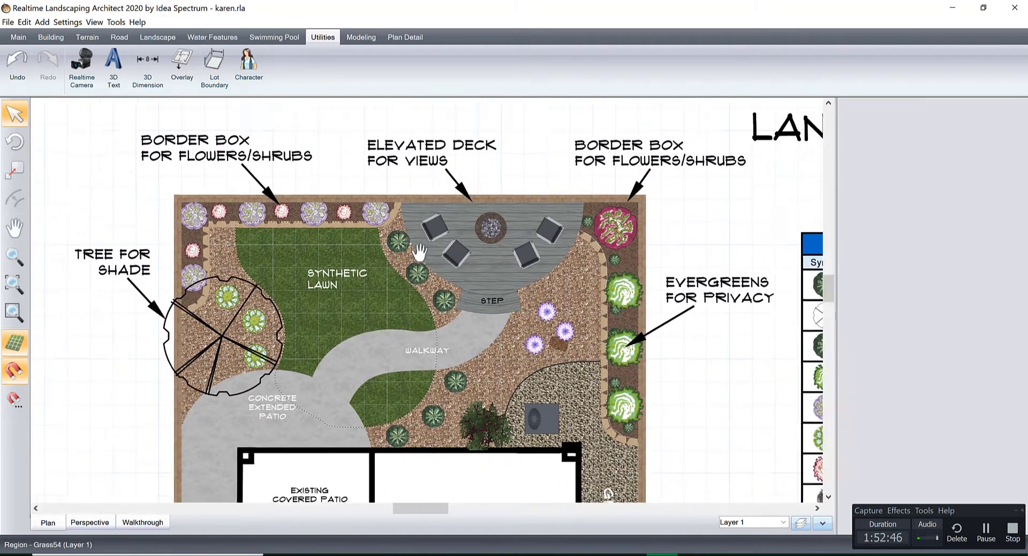
scroll(420, 239, "down", 1)
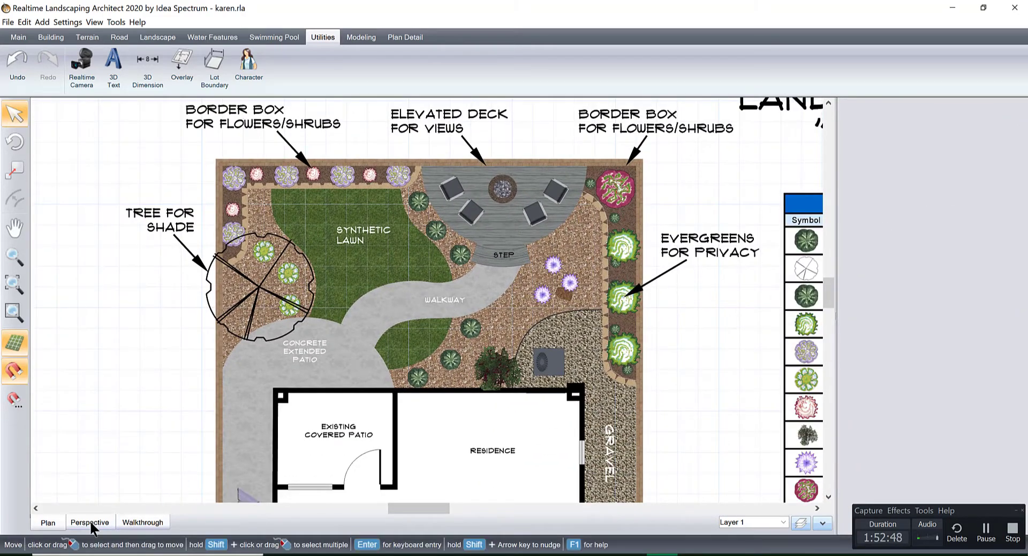
Step: Start a Camera 1 walkthrough movie saved as Karen Movie.wmv
left_click(144, 524)
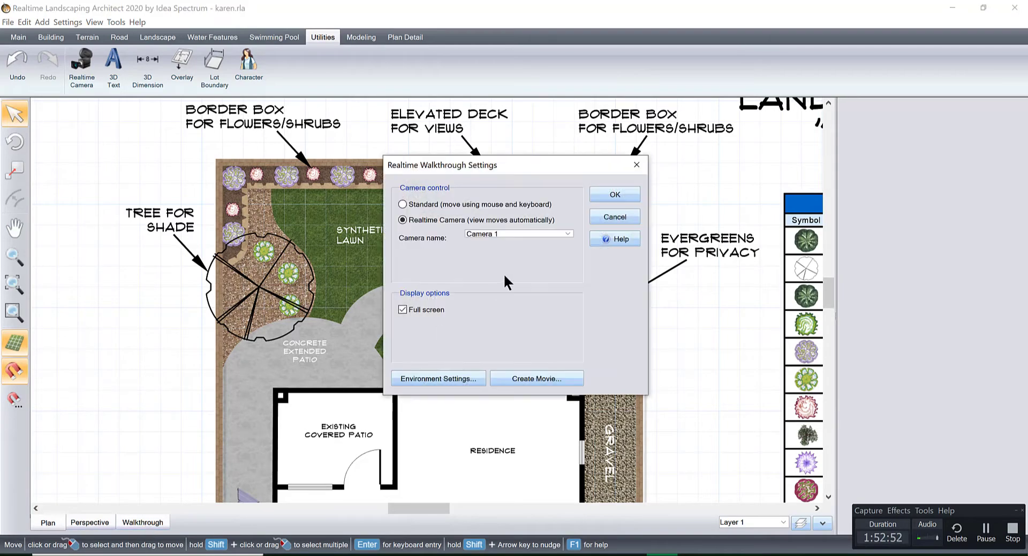
left_click(536, 378)
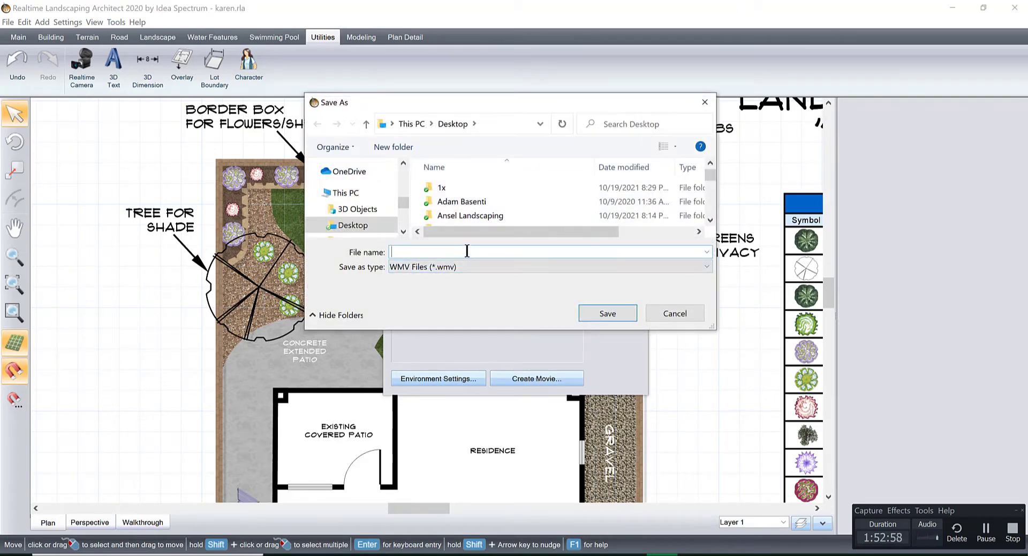
type("Karen Movie")
left_click(595, 314)
Step: Choose 1920 x 1080 resolution, keep 30 frames per second, and start rendering
left_click(557, 279)
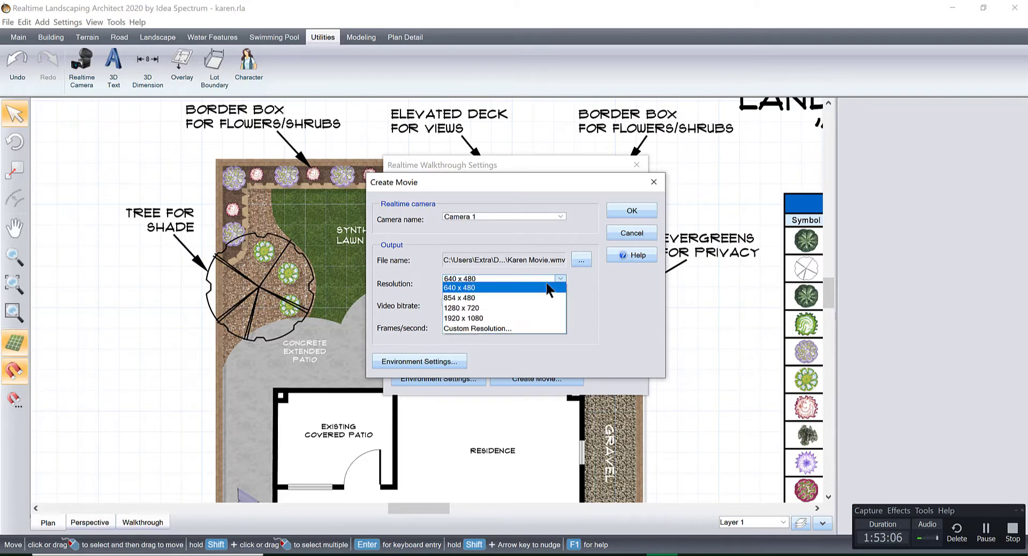
left_click(488, 319)
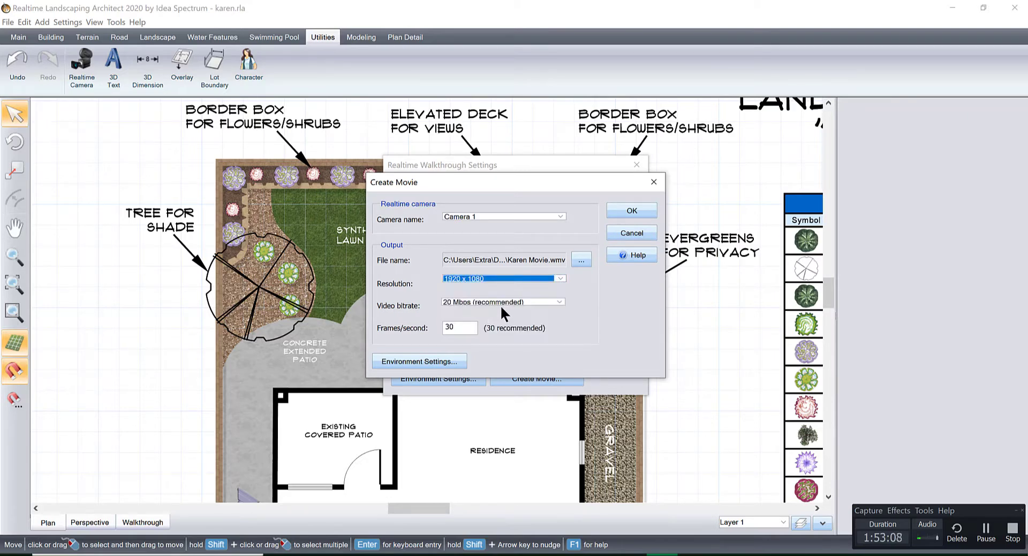
left_click(464, 329)
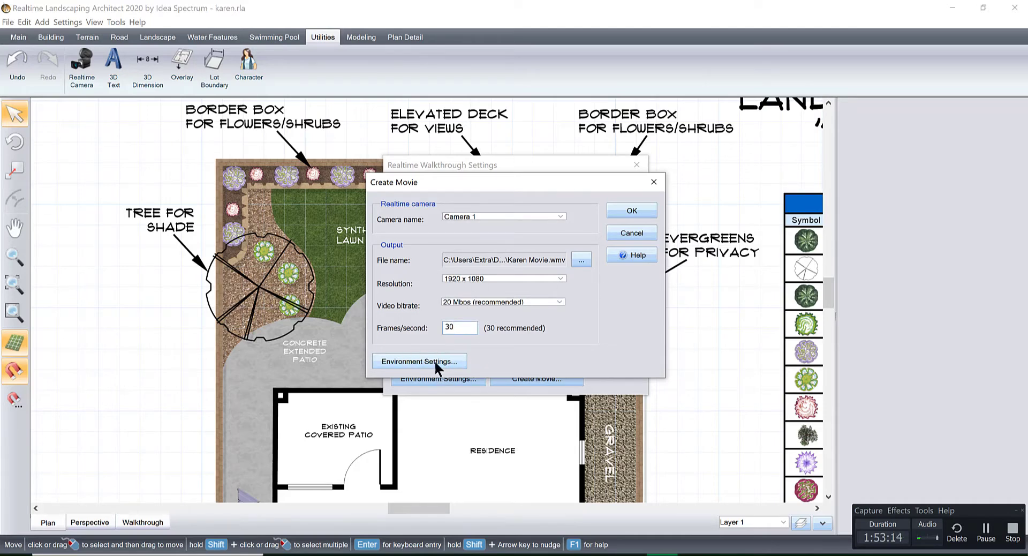
left_click(629, 210)
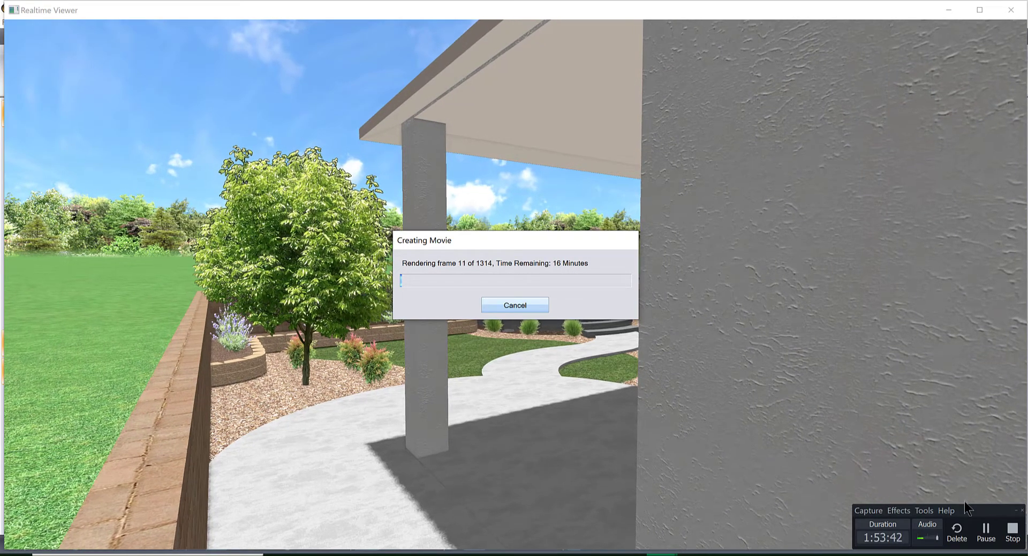
Step: Close the finished 43-second Karen Movie summary and the movie dialogs
left_click(986, 530)
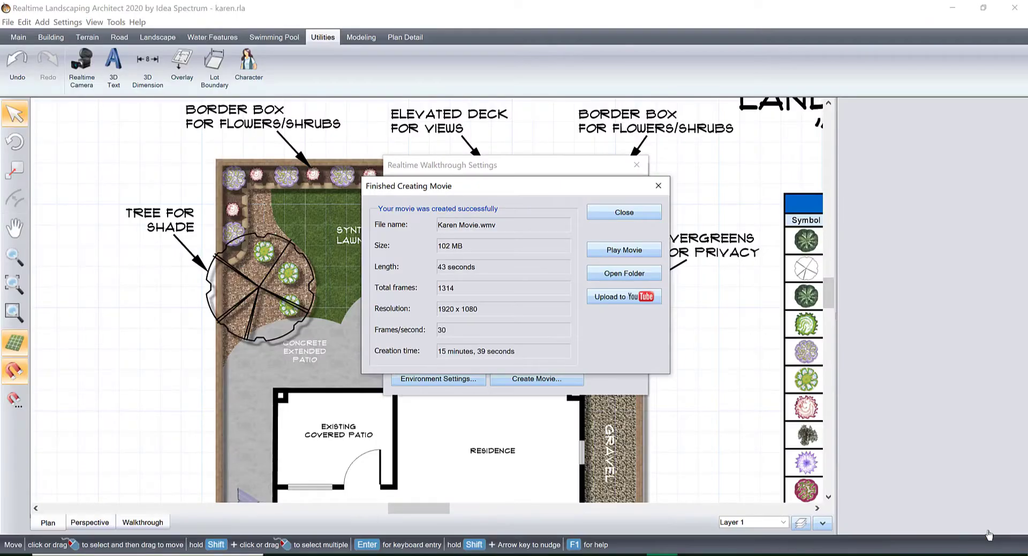
left_click(694, 554)
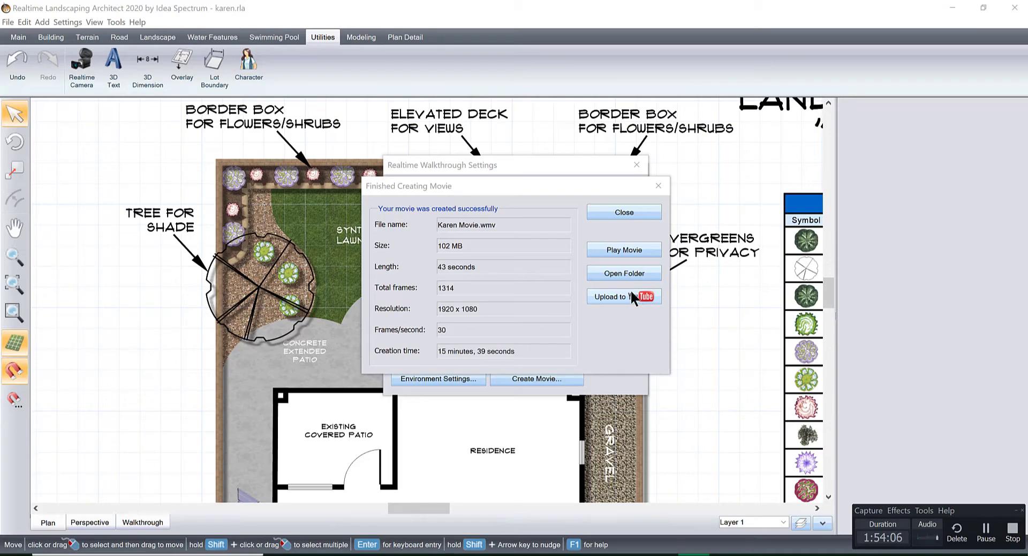
left_click(644, 212)
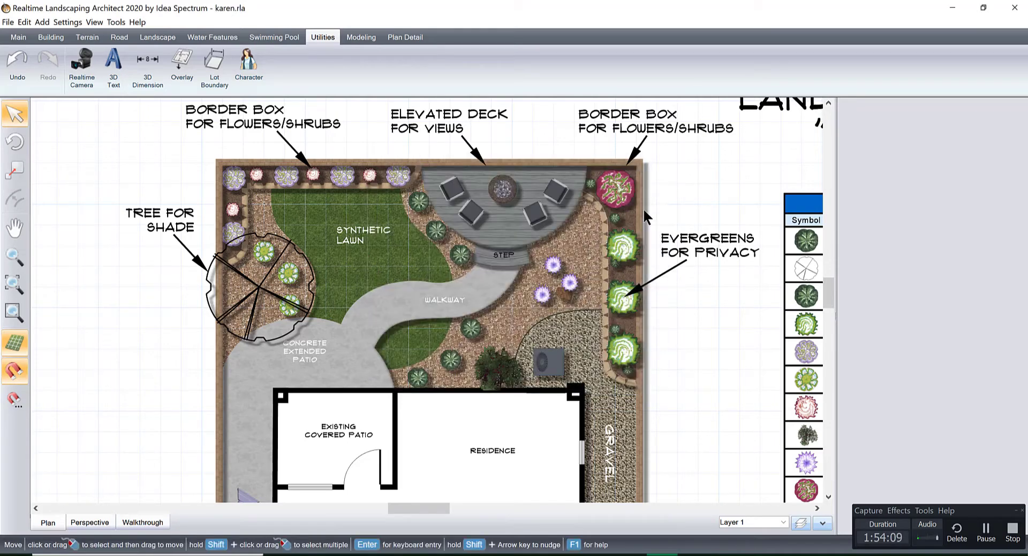
Step: Minimize the landscaping program and play Karen Movie from the desktop
left_click(952, 10)
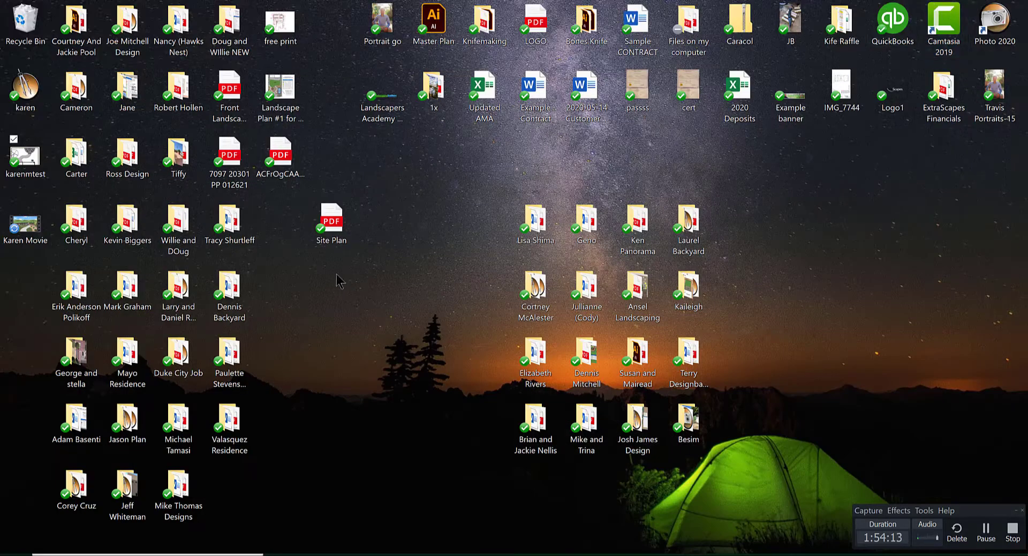
double_click(24, 227)
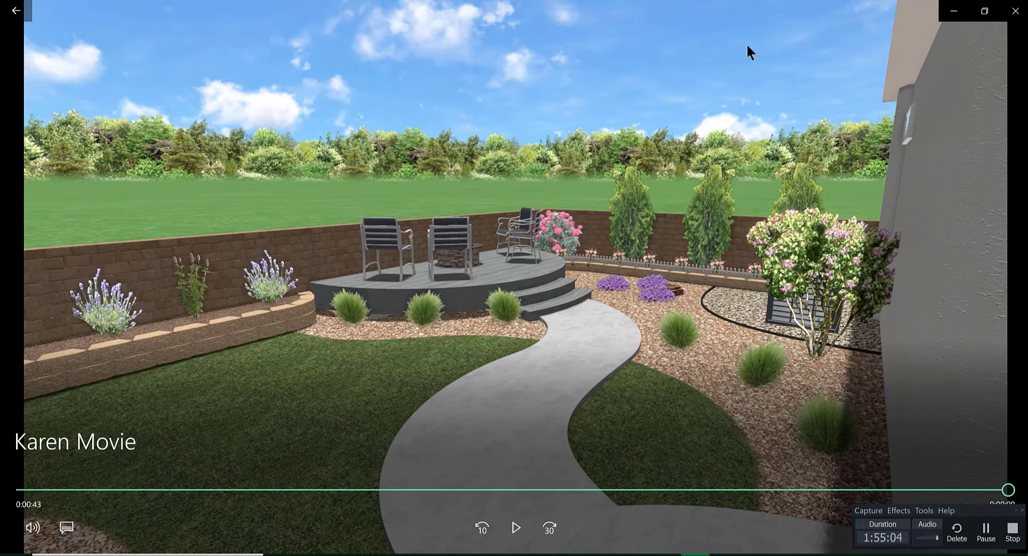
Step: Watch Karen Movie to its 0:43 end, then return to the landscape plan
left_click(986, 529)
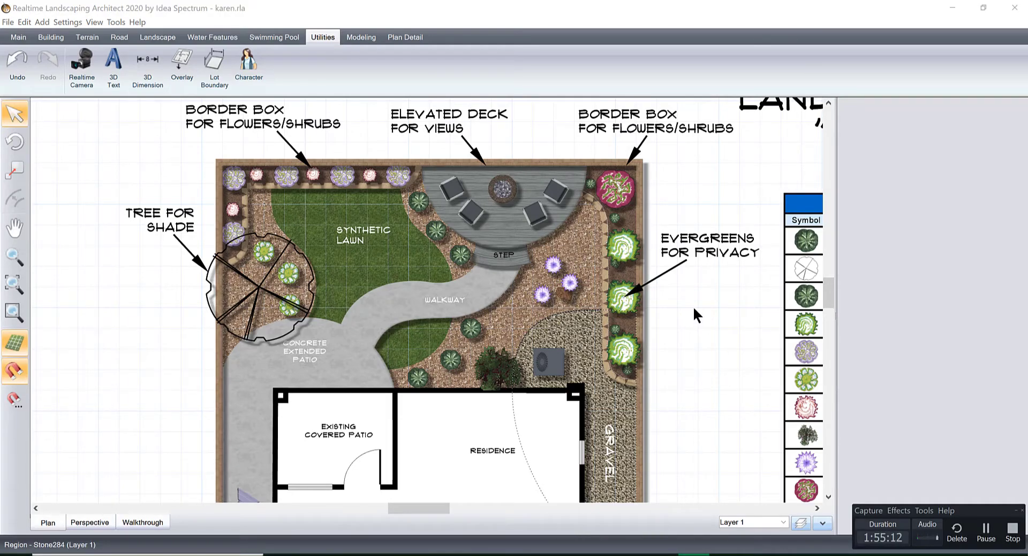
Step: Zoom out and pan until the plan title and Plant Legend are fully visible
scroll(698, 309, "down", 3)
middle_click_drag(612, 314, 579, 294)
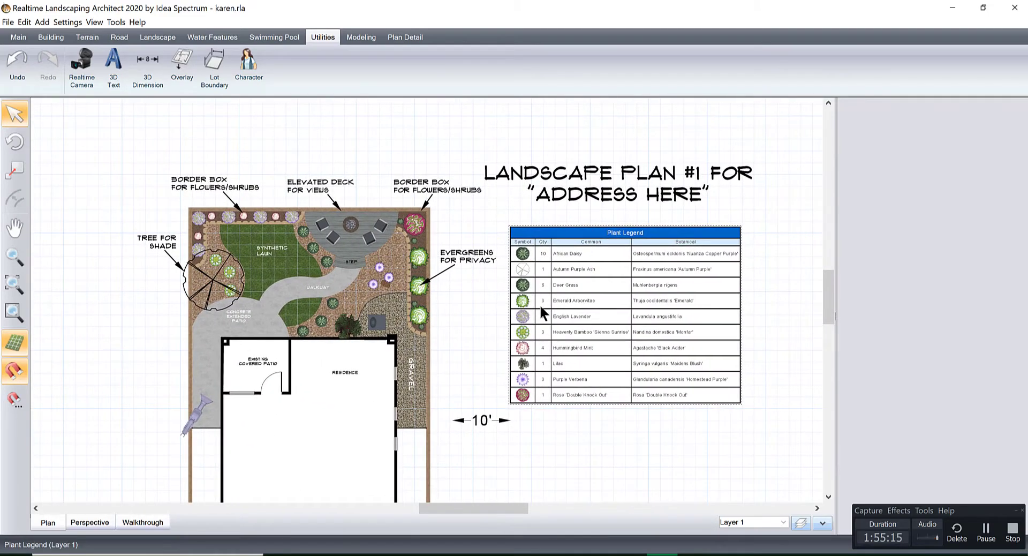
left_click(8, 22)
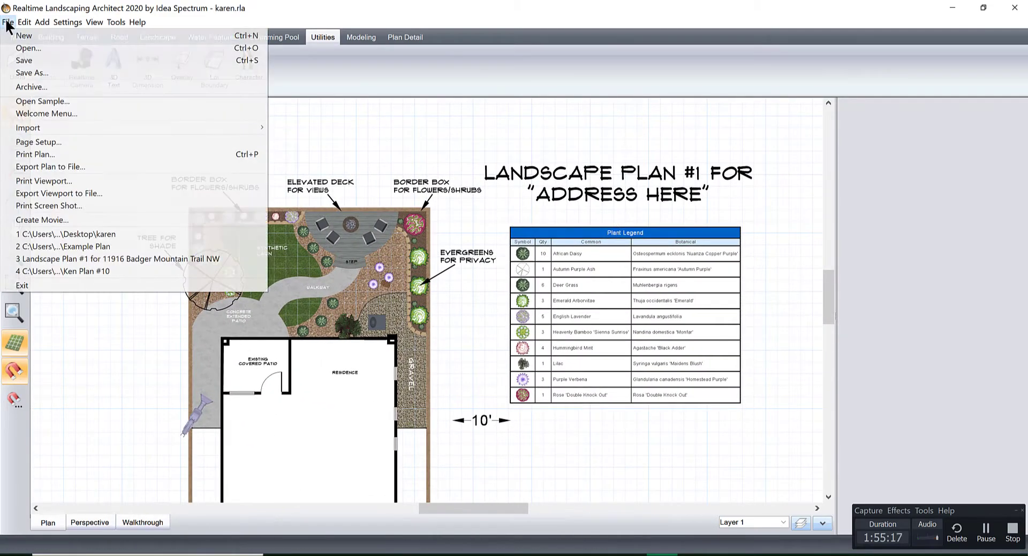
Step: Export the plan as Karen 2D print.pdf to the Desktop at high render quality and open it
left_click(78, 167)
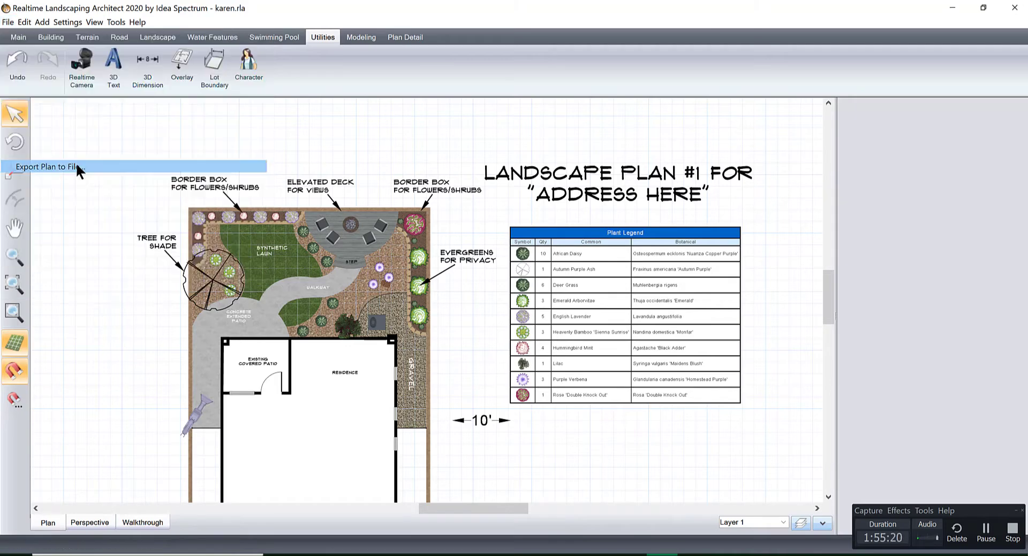
type("Karen 2D print")
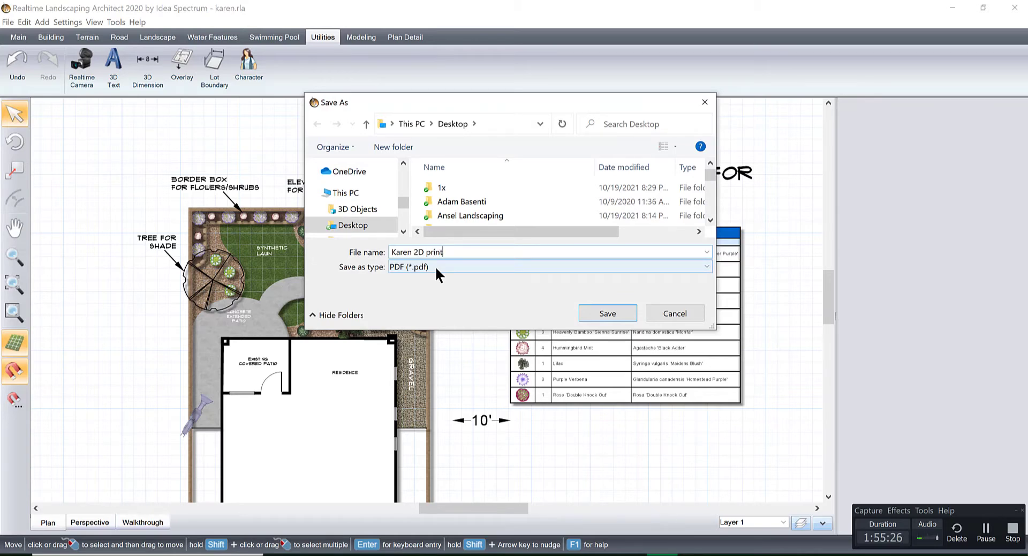
left_click(601, 315)
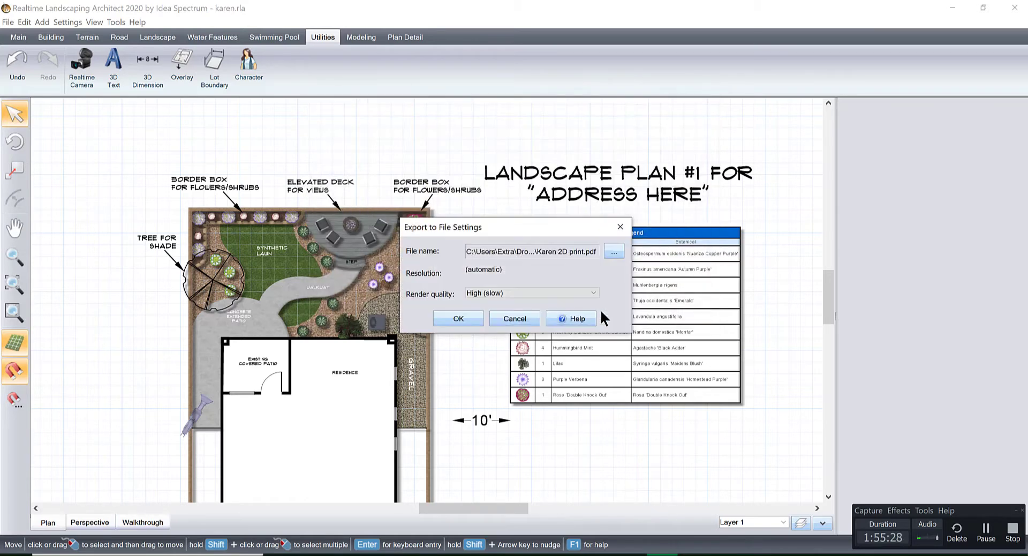
left_click(472, 313)
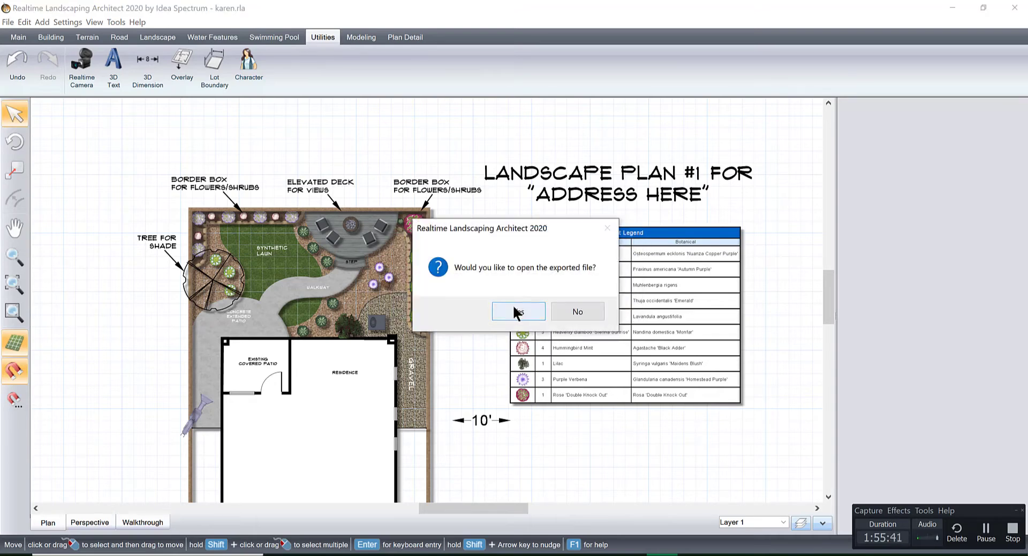
left_click(513, 308)
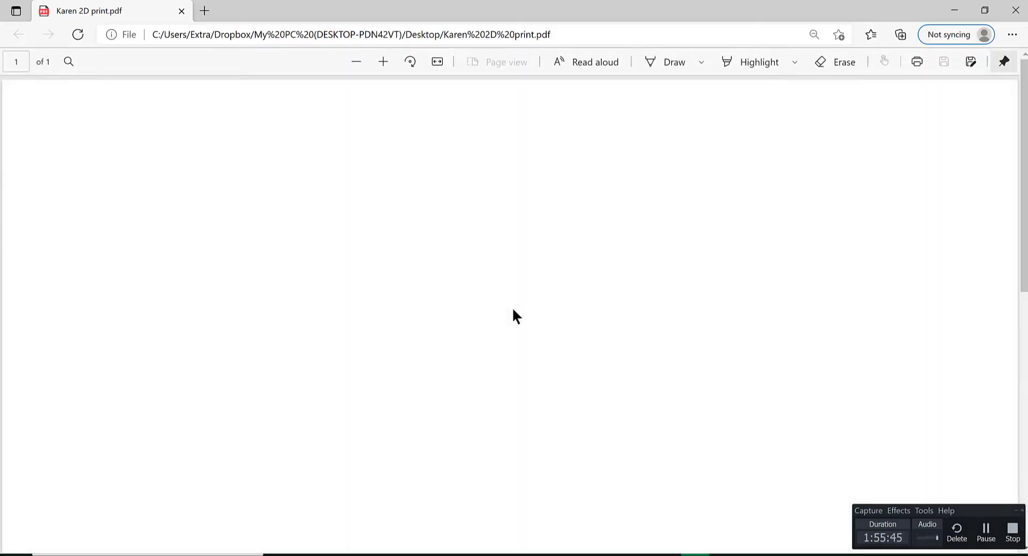
Step: Zoom into Karen 2D print.pdf in Edge to read the plan labels and plant legend
scroll(541, 305, "down", 7)
scroll(605, 276, "up", 3)
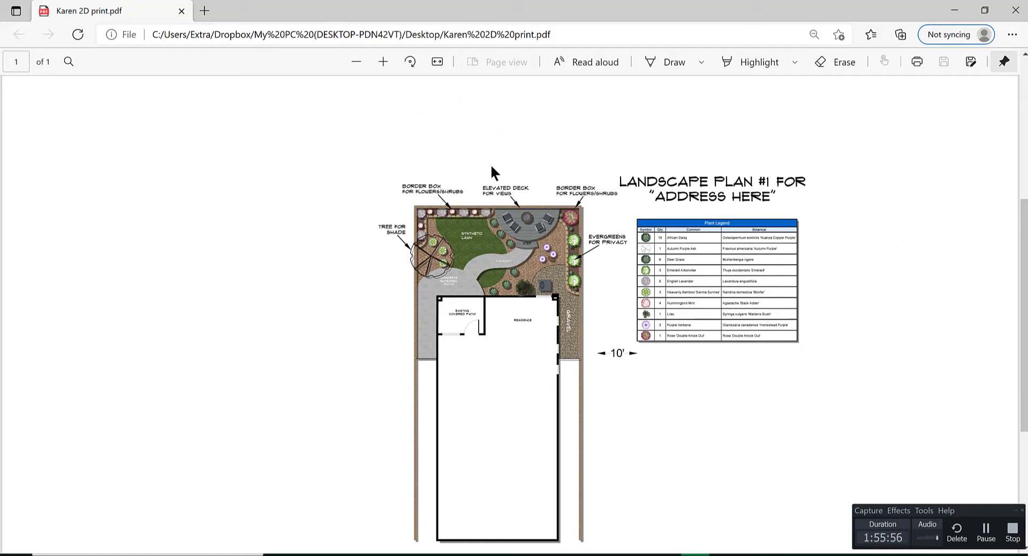
left_click(384, 61)
left_click(383, 61)
left_click(383, 61)
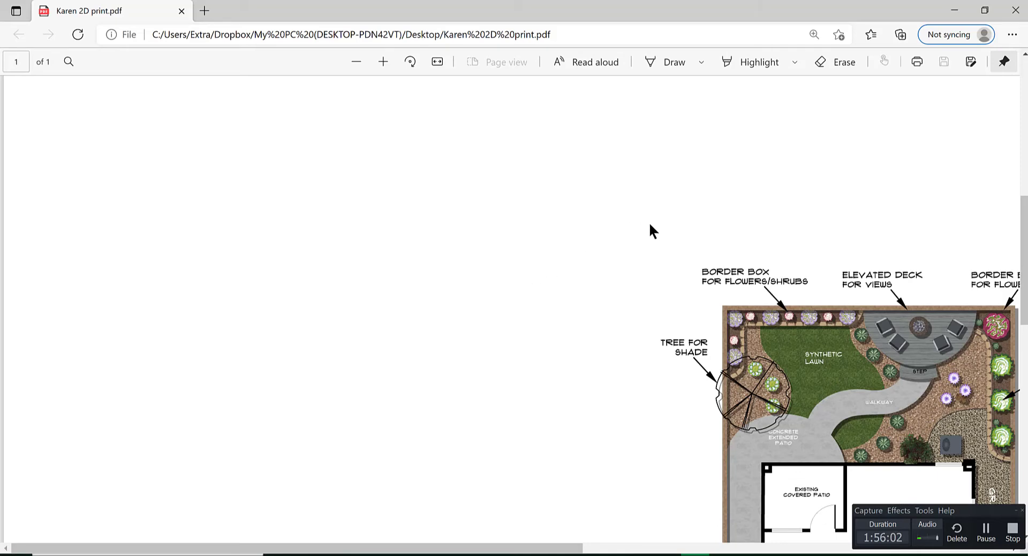
left_click(382, 62)
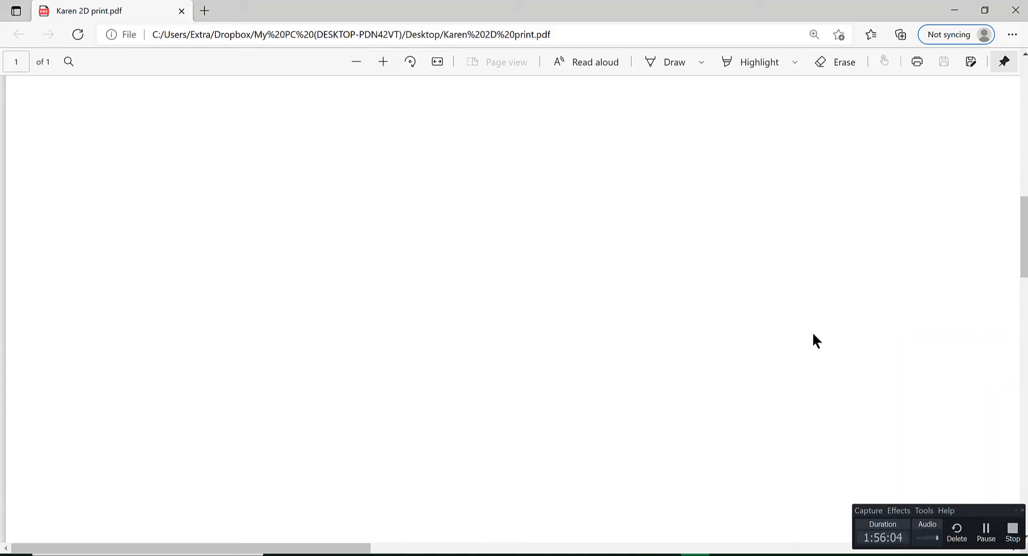
middle_click_drag(962, 386, 984, 395)
scroll(620, 417, "down", 3)
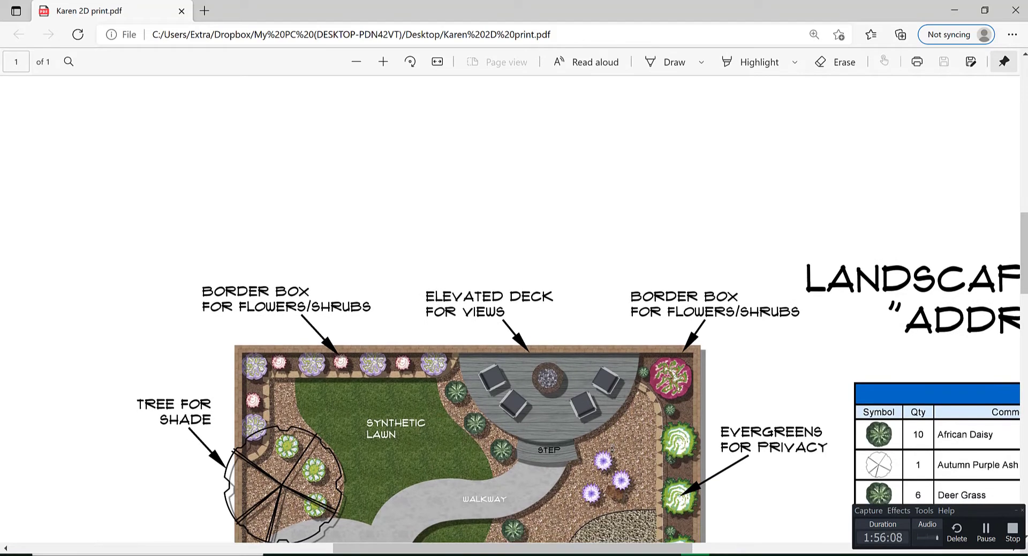
scroll(637, 368, "down", 3)
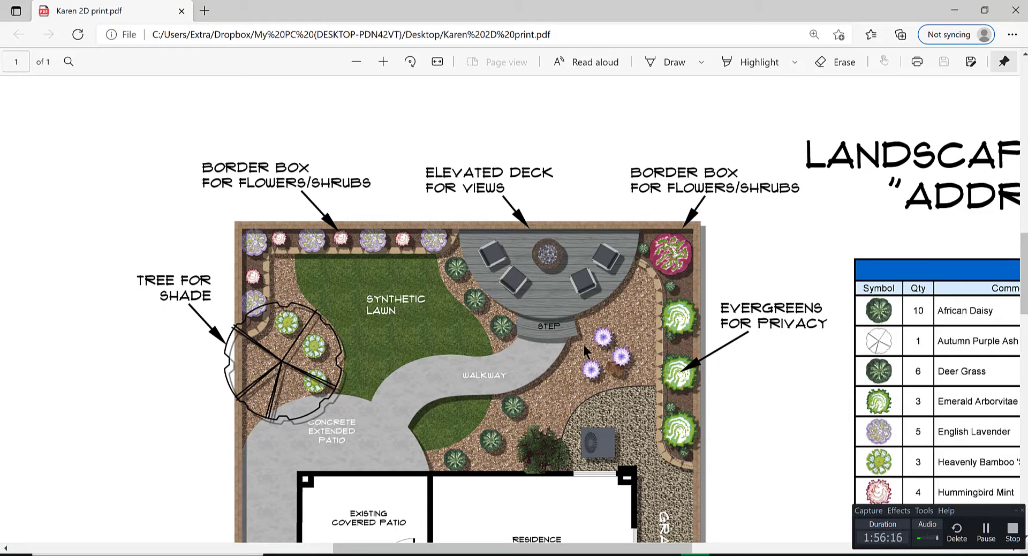
left_click(384, 60)
Step: Zoom in on the PDF and pan around the deck, walkway and nearby plantings
left_click(384, 60)
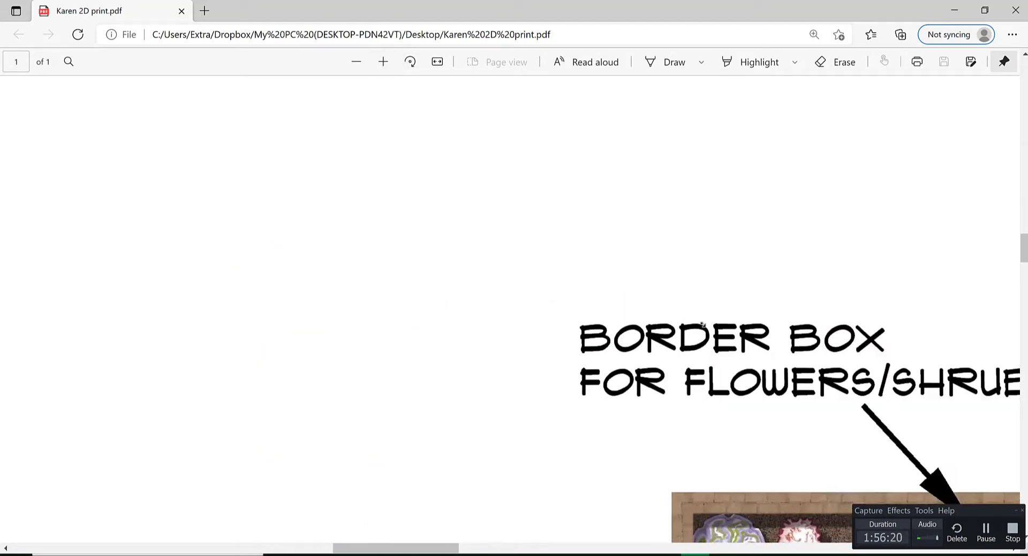
scroll(776, 372, "down", 5)
scroll(775, 372, "right", 10)
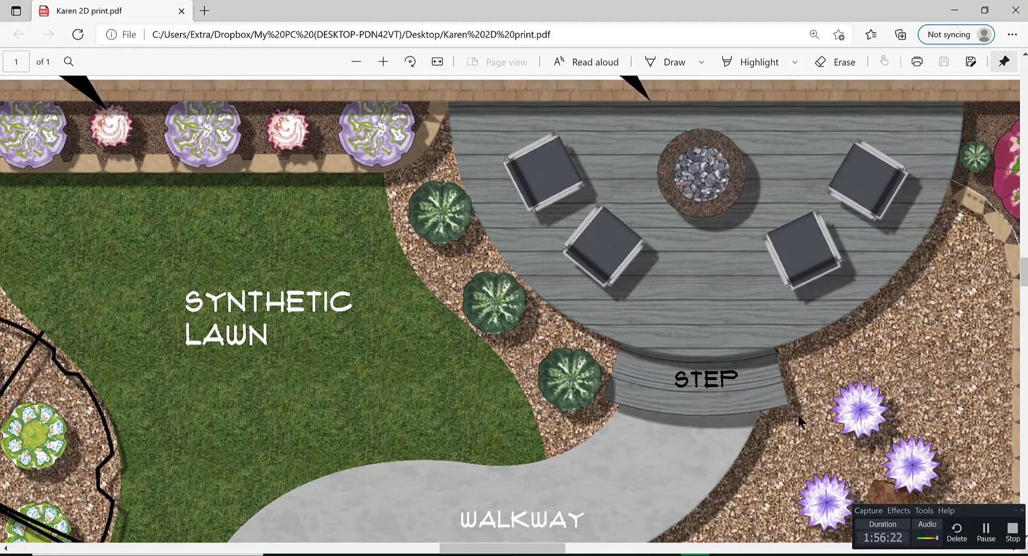
scroll(818, 423, "right", 2)
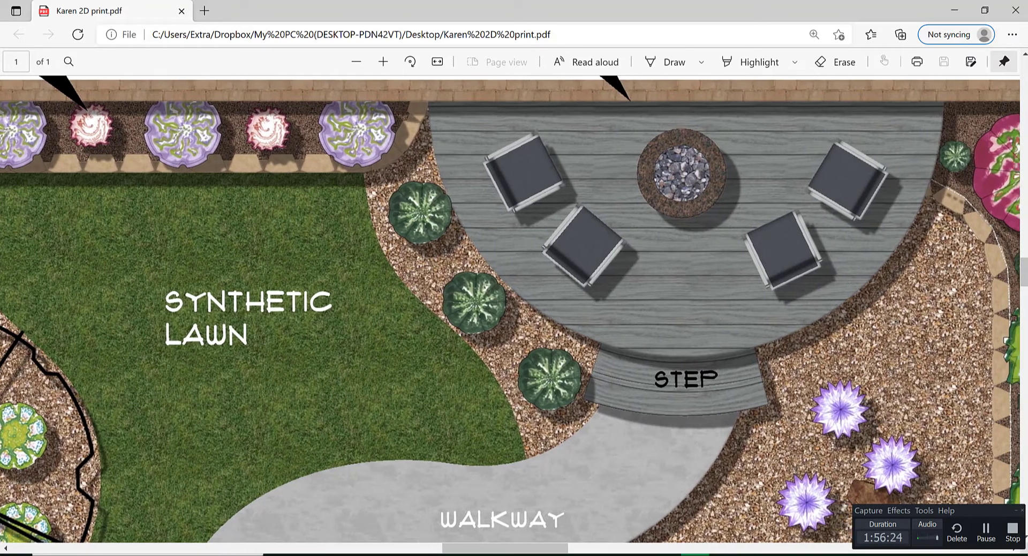
scroll(819, 305, "right", 8)
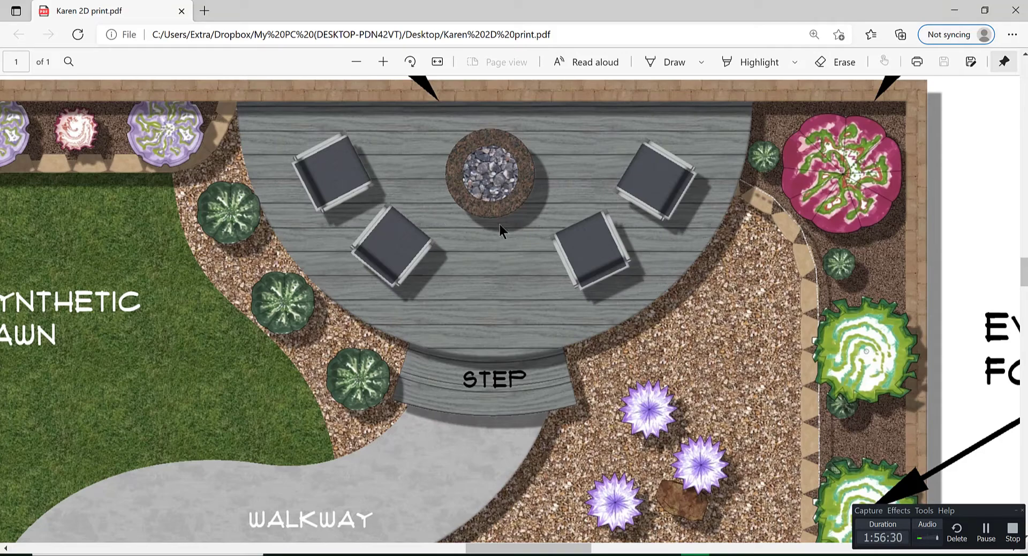
scroll(534, 258, "up", 3)
scroll(534, 257, "down", 9)
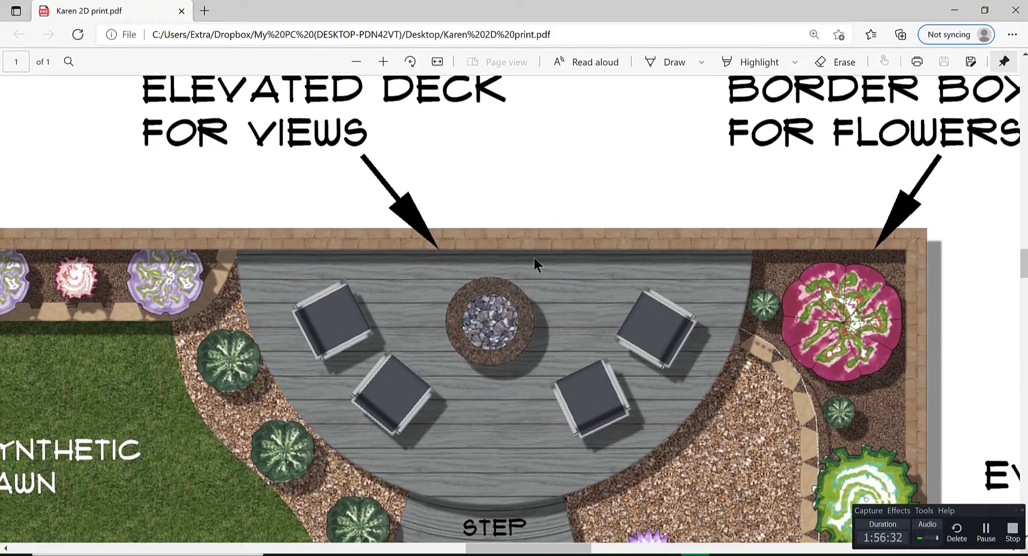
scroll(534, 258, "up", 1)
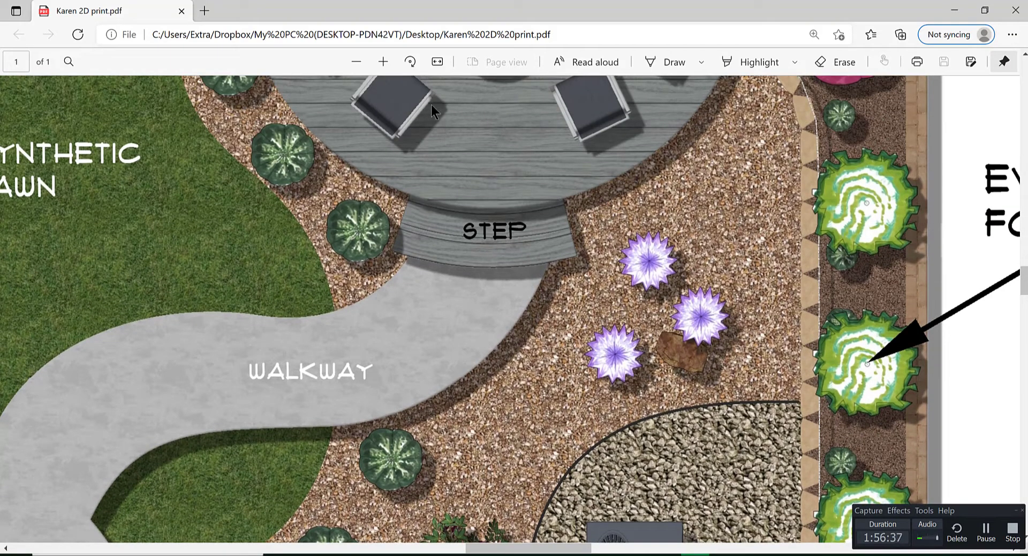
Step: Zoom back out until the full backyard plan, title and plant legend fit the page
left_click(353, 61)
left_click(353, 60)
left_click(352, 60)
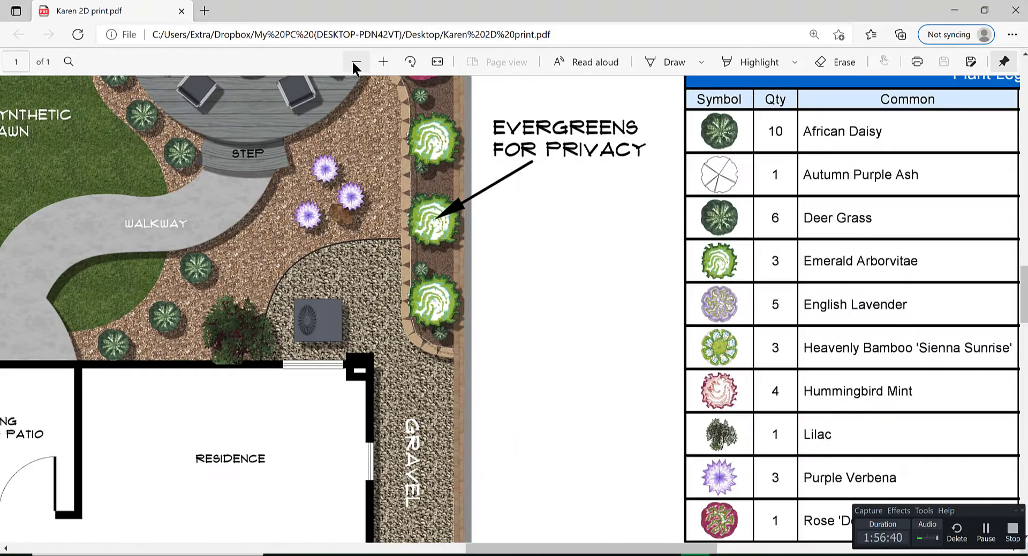
left_click(359, 61)
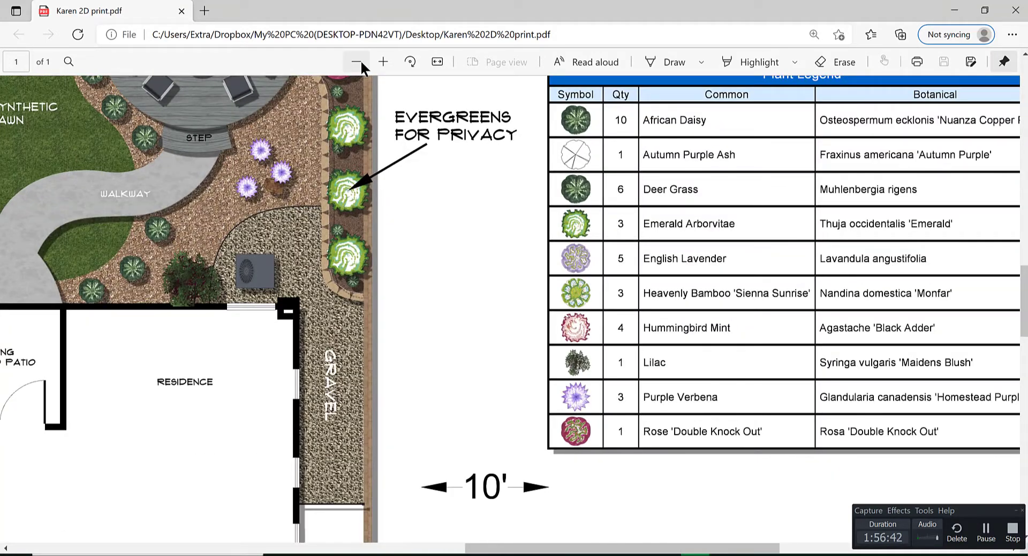
left_click(360, 60)
left_click(361, 60)
left_click(361, 60)
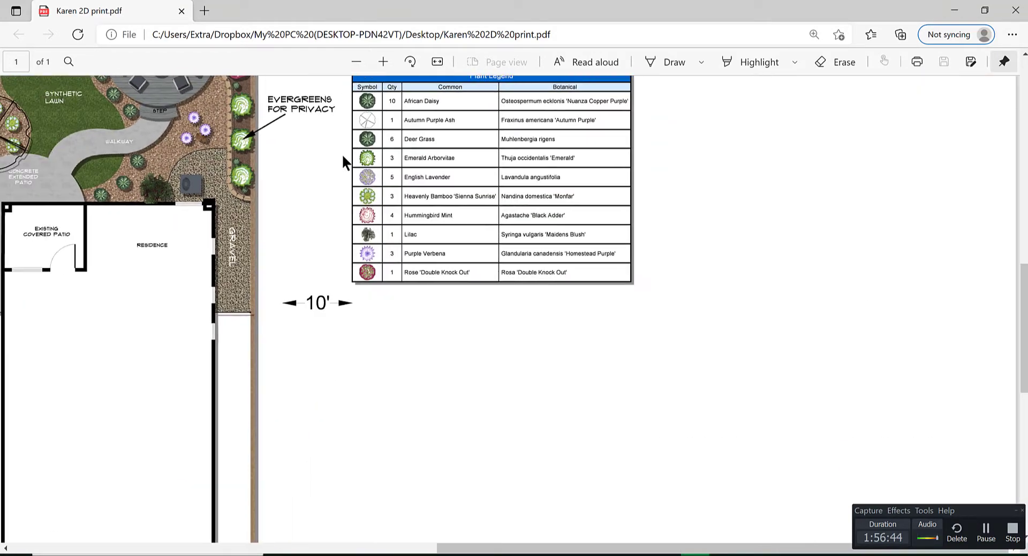
middle_click_drag(313, 149, 321, 110)
middle_click(373, 122)
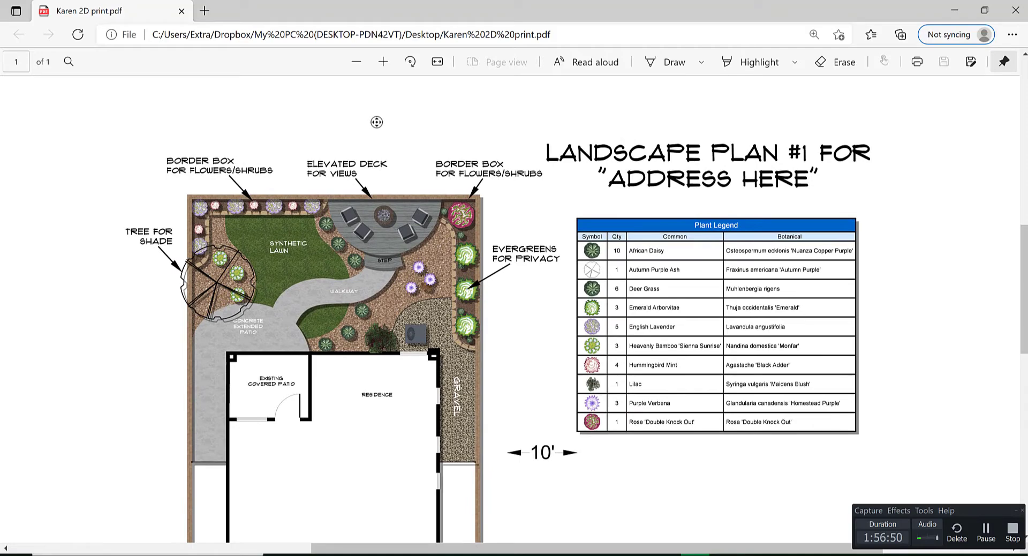
scroll(384, 124, "up", 2, "ctrl")
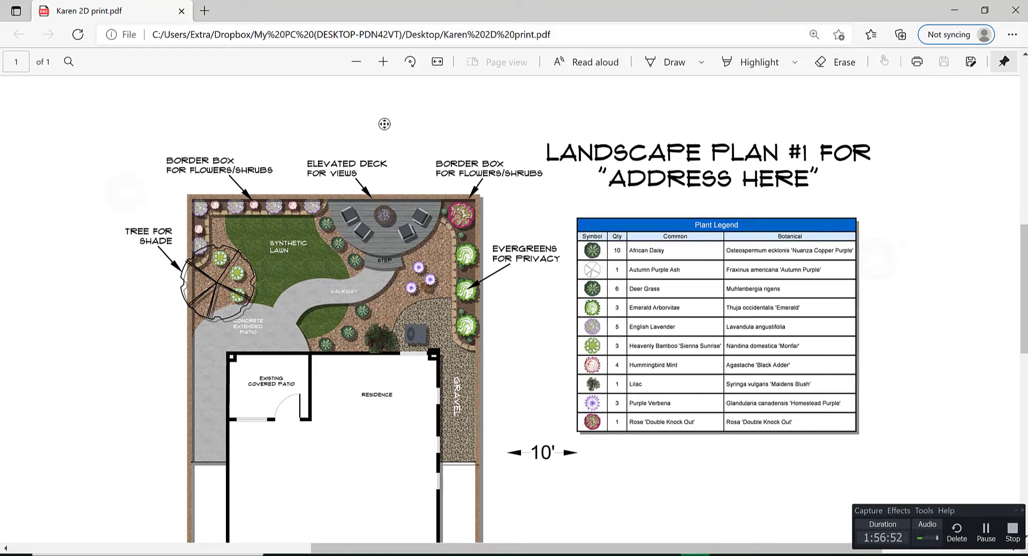